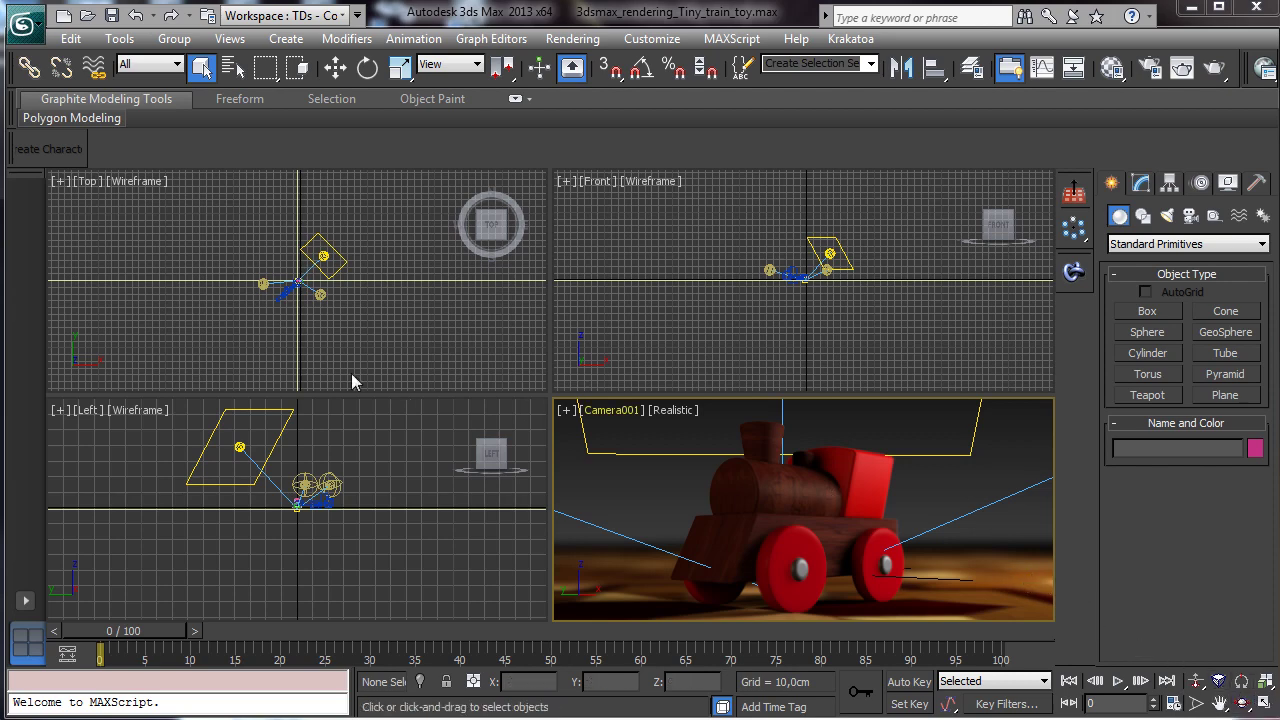
Step: Select the locomotive's base body, boiler, chimney, steam dome, red cab, wheels and hubs
{"action": "left_click", "coordinate": [743, 527]}
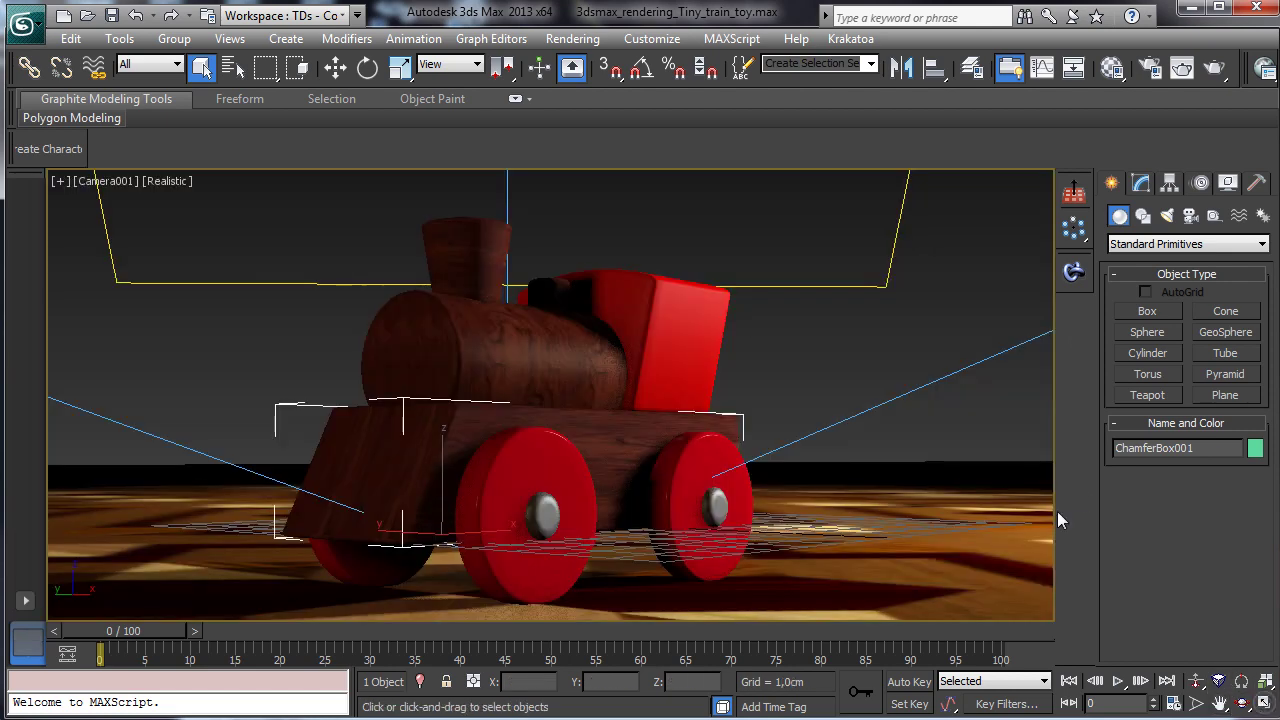
{"action": "left_click", "coordinate": [1264, 704]}
{"action": "left_click", "coordinate": [477, 337], "text": "ctrl"}
{"action": "left_click", "coordinate": [489, 257], "text": "ctrl"}
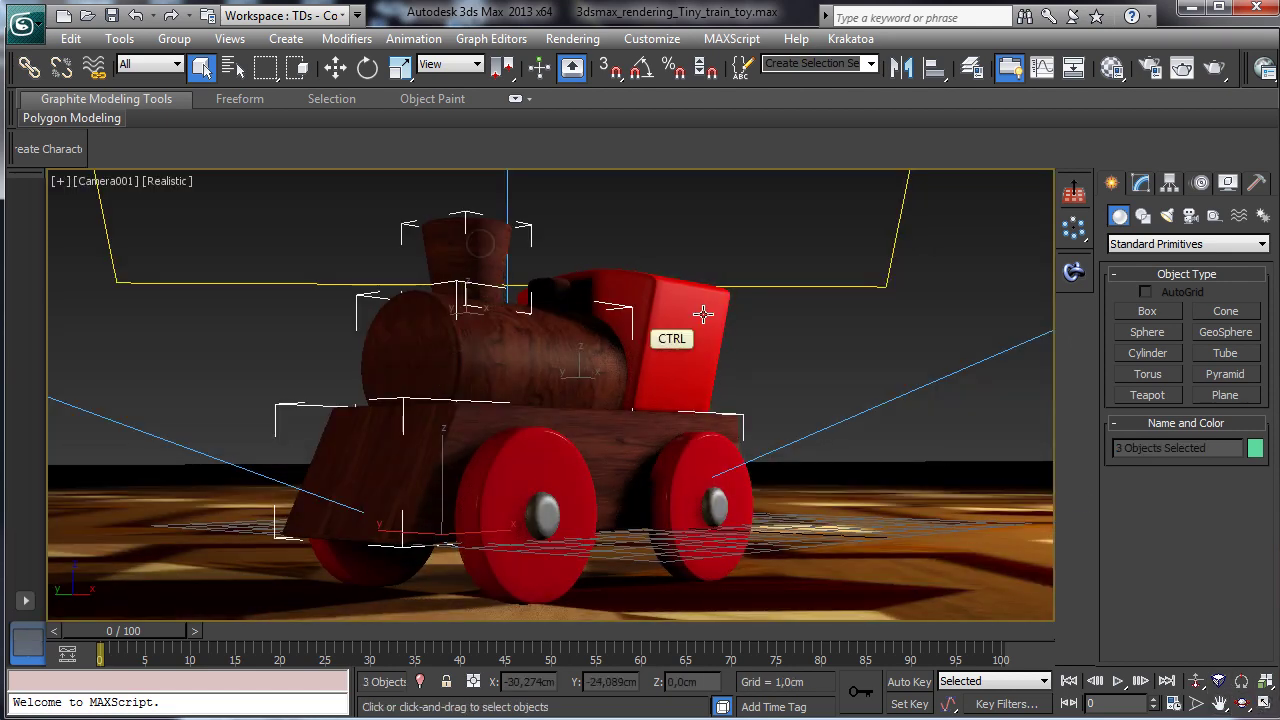
{"action": "left_click", "coordinate": [549, 286], "text": "ctrl"}
{"action": "left_click", "coordinate": [663, 306], "text": "ctrl"}
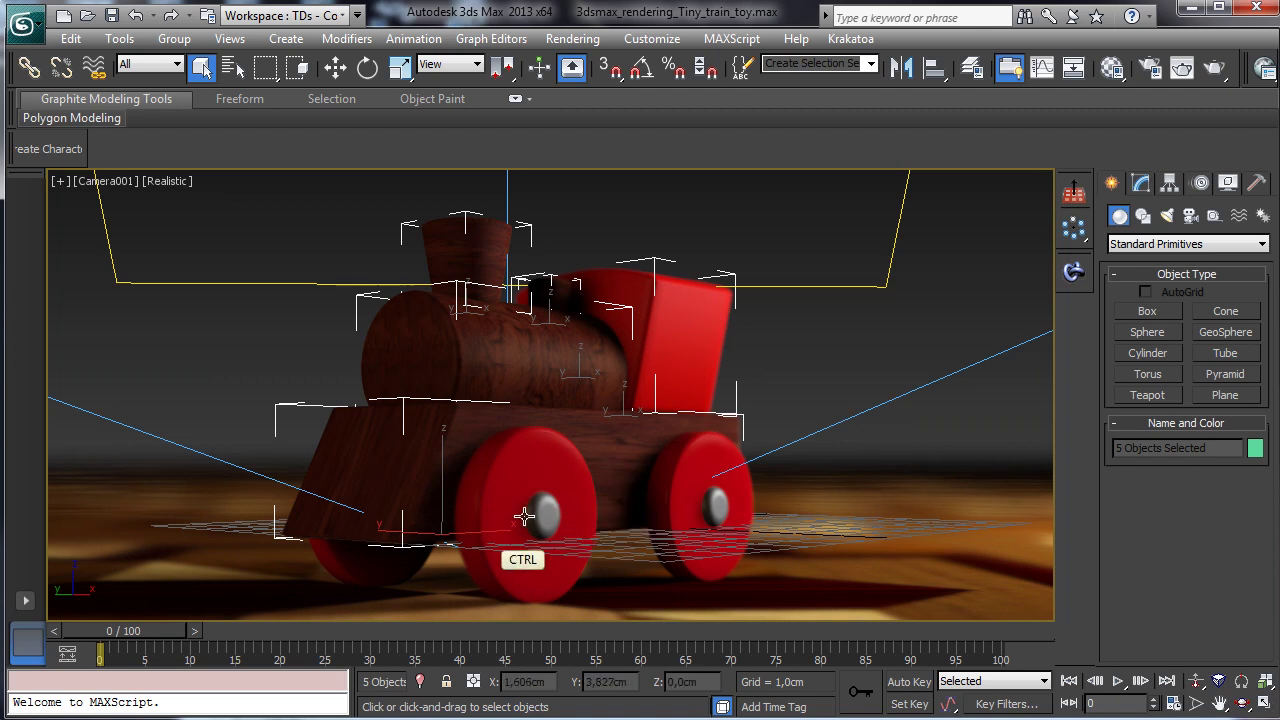
{"action": "left_click", "coordinate": [716, 507], "text": "ctrl"}
{"action": "left_click", "coordinate": [745, 506], "text": "ctrl"}
{"action": "left_click", "coordinate": [531, 489], "text": "ctrl"}
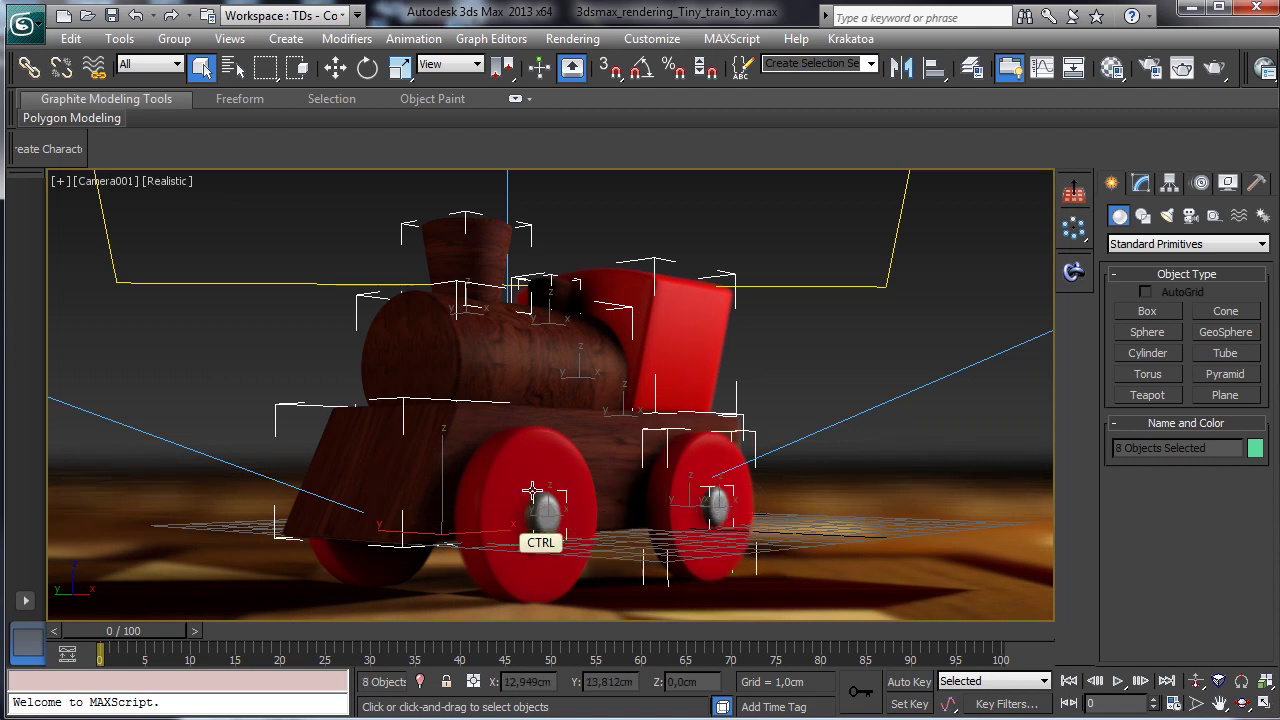
{"action": "left_click", "coordinate": [493, 480], "text": "ctrl"}
{"action": "left_click", "coordinate": [342, 561], "text": "ctrl"}
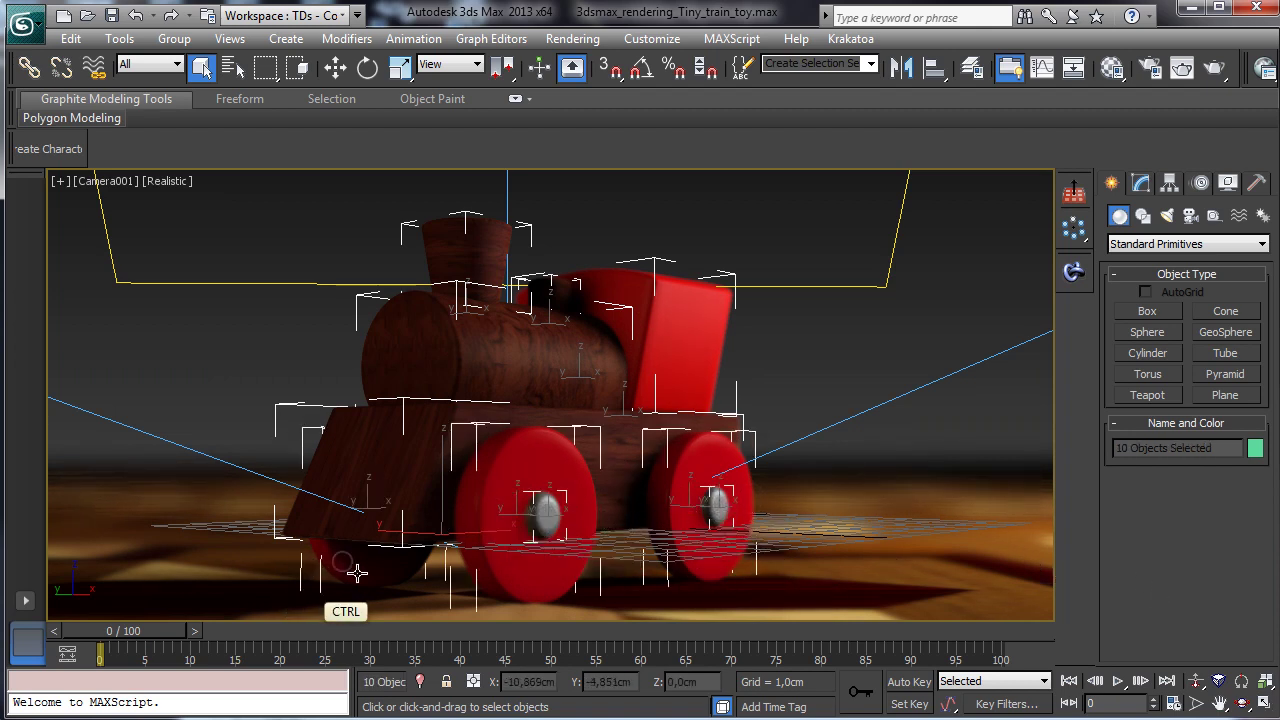
Step: Switch the Camera001 view to free Perspective, orbit around the train, and add the last wheel
{"action": "left_click", "coordinate": [1265, 704]}
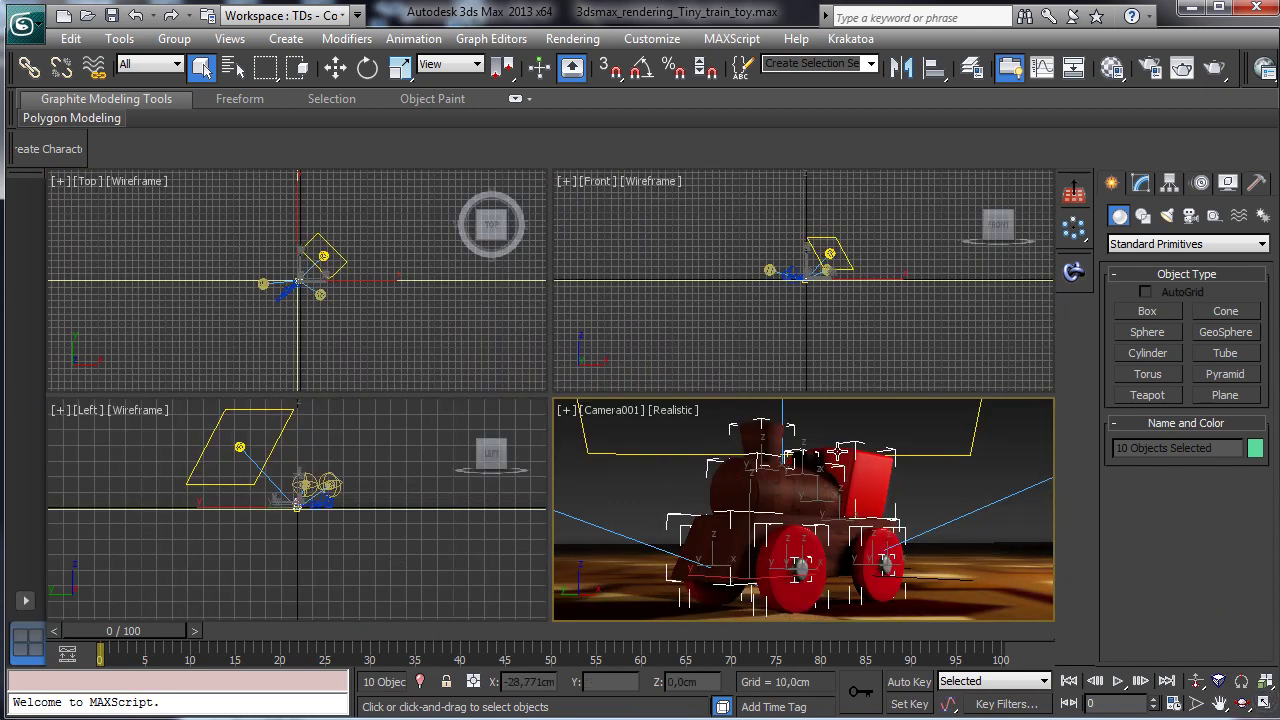
{"action": "left_click", "coordinate": [608, 410]}
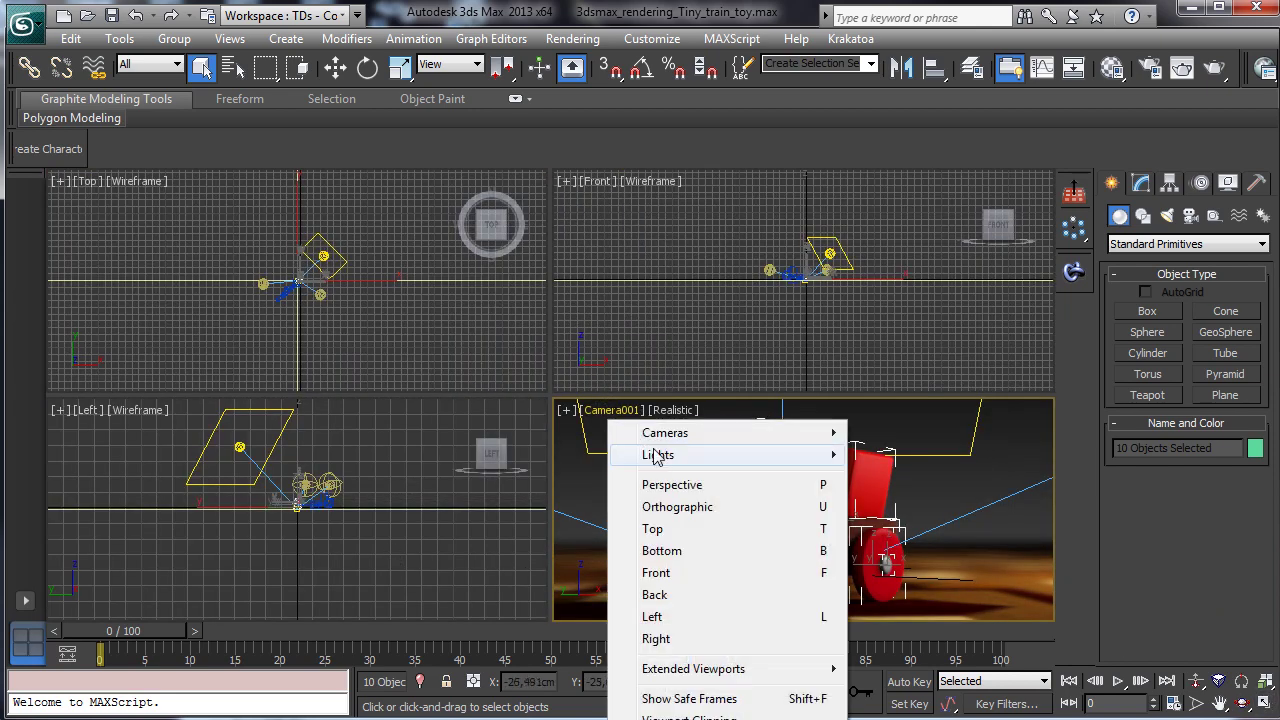
{"action": "left_click", "coordinate": [662, 487]}
{"action": "left_click", "coordinate": [1242, 704]}
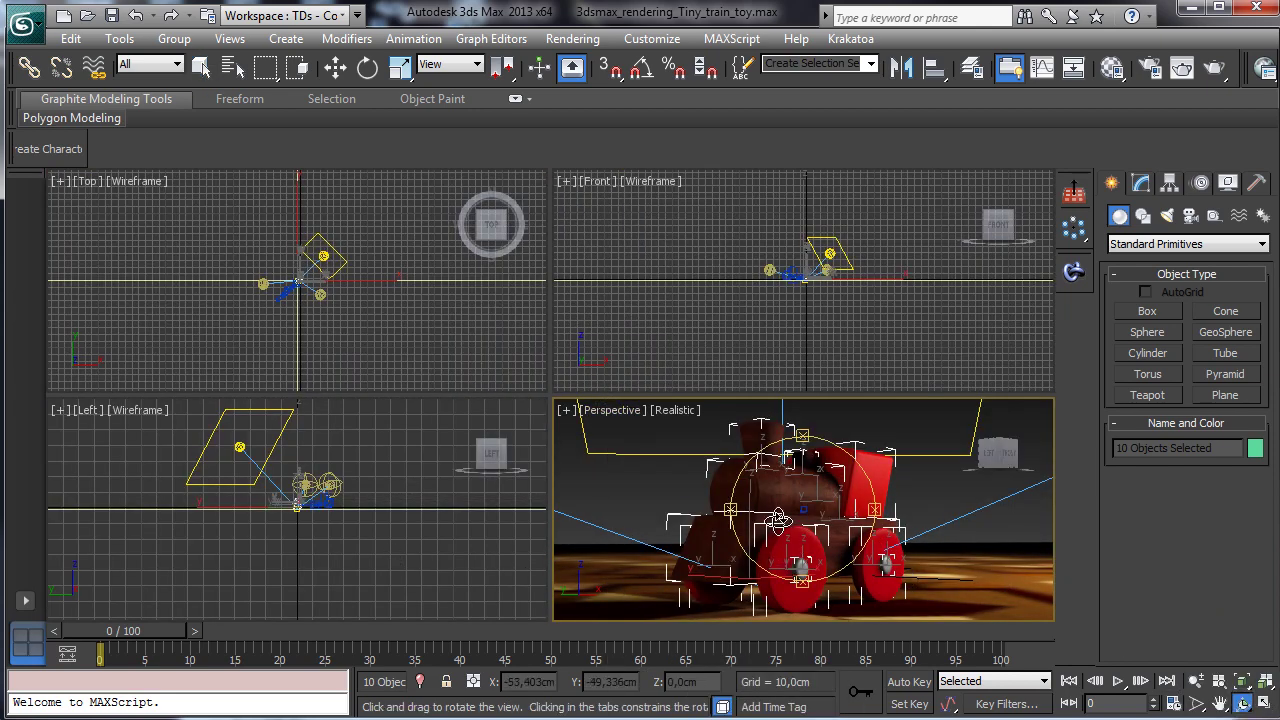
{"action": "left_click_drag", "start_coordinate": [900, 520], "coordinate": [985, 580]}
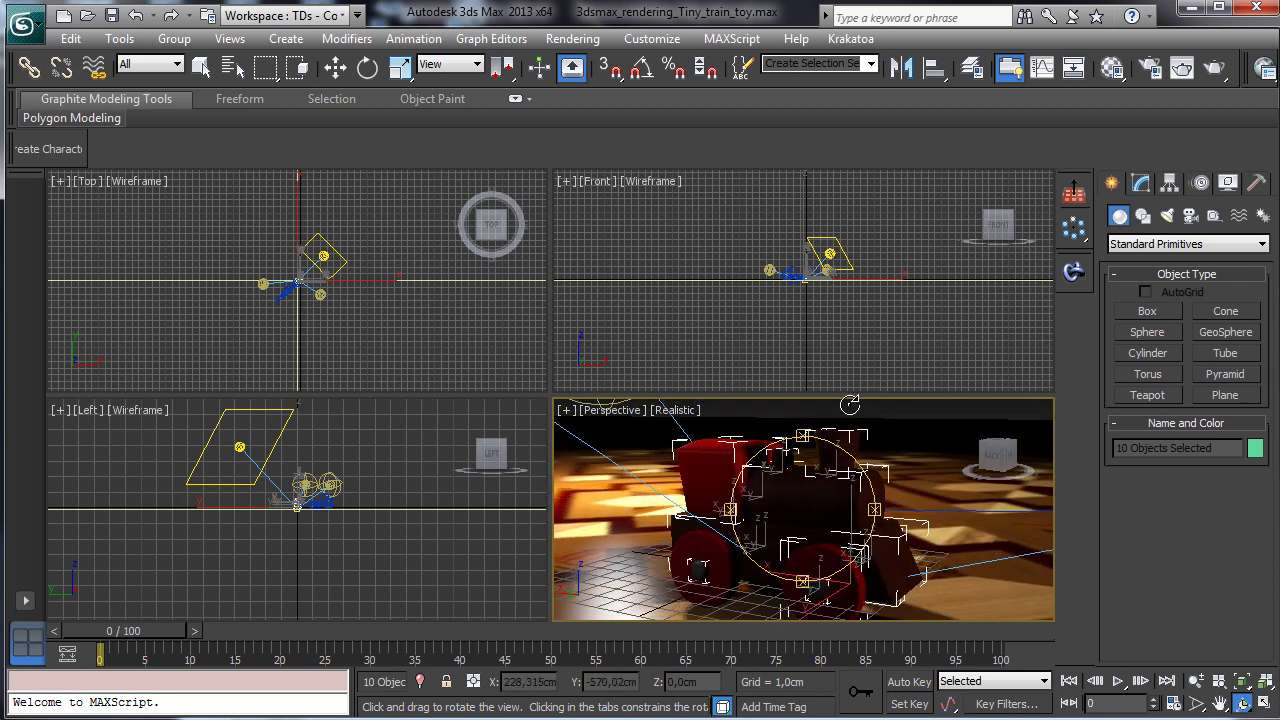
{"action": "right_click", "coordinate": [985, 580]}
{"action": "left_click", "coordinate": [700, 580], "text": "ctrl"}
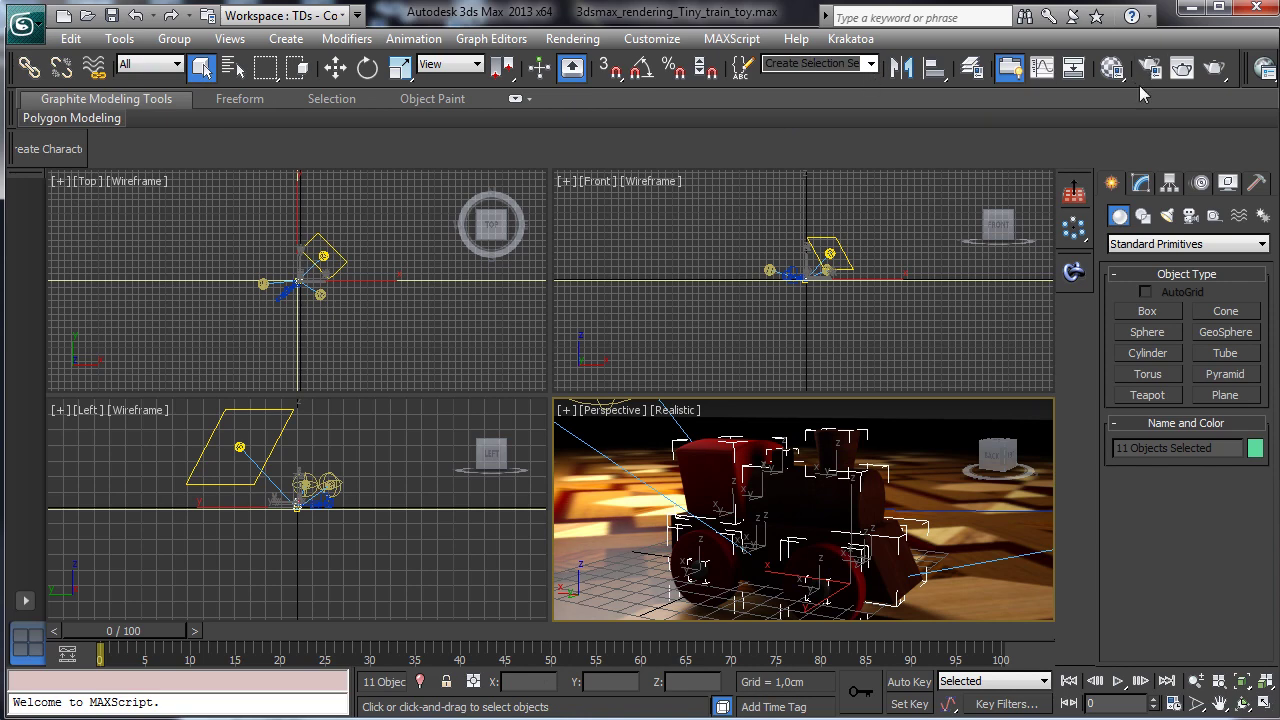
Step: Group the eleven selected locomotive parts under the name Train_part_1, then orbit to face the front
{"action": "left_click", "coordinate": [178, 39]}
{"action": "left_click", "coordinate": [212, 64]}
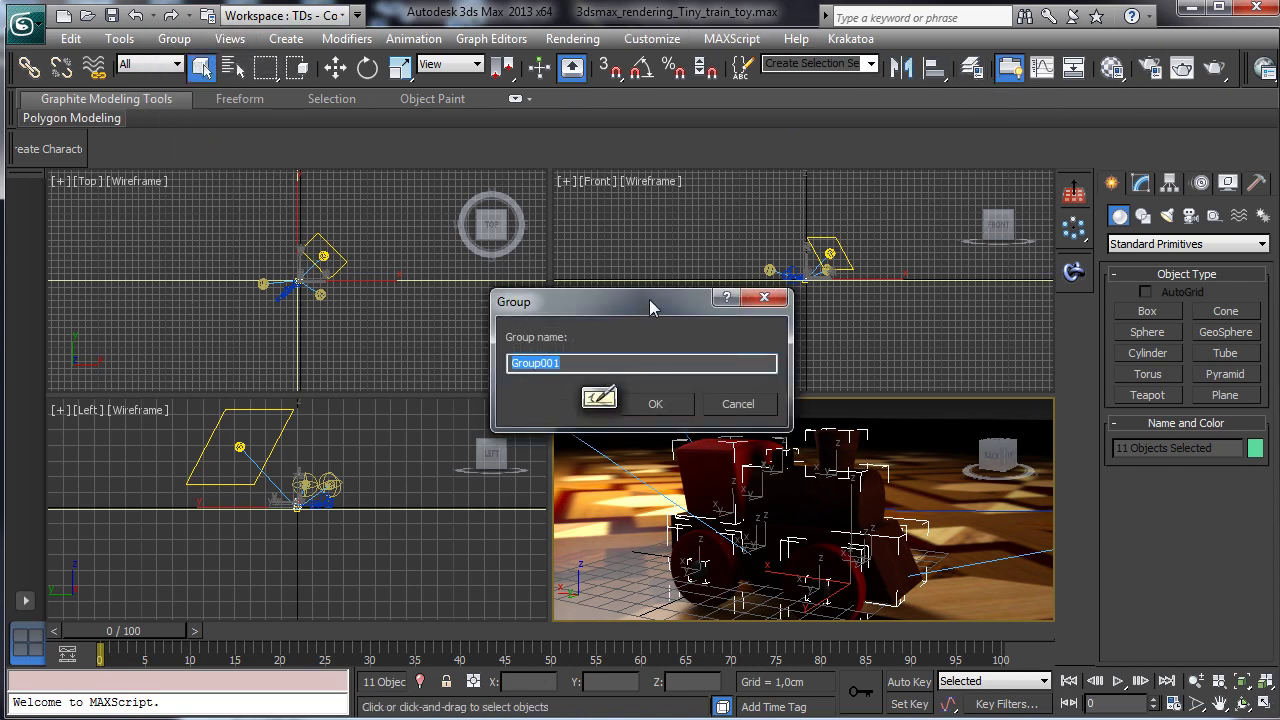
{"action": "type", "text": "Train"}
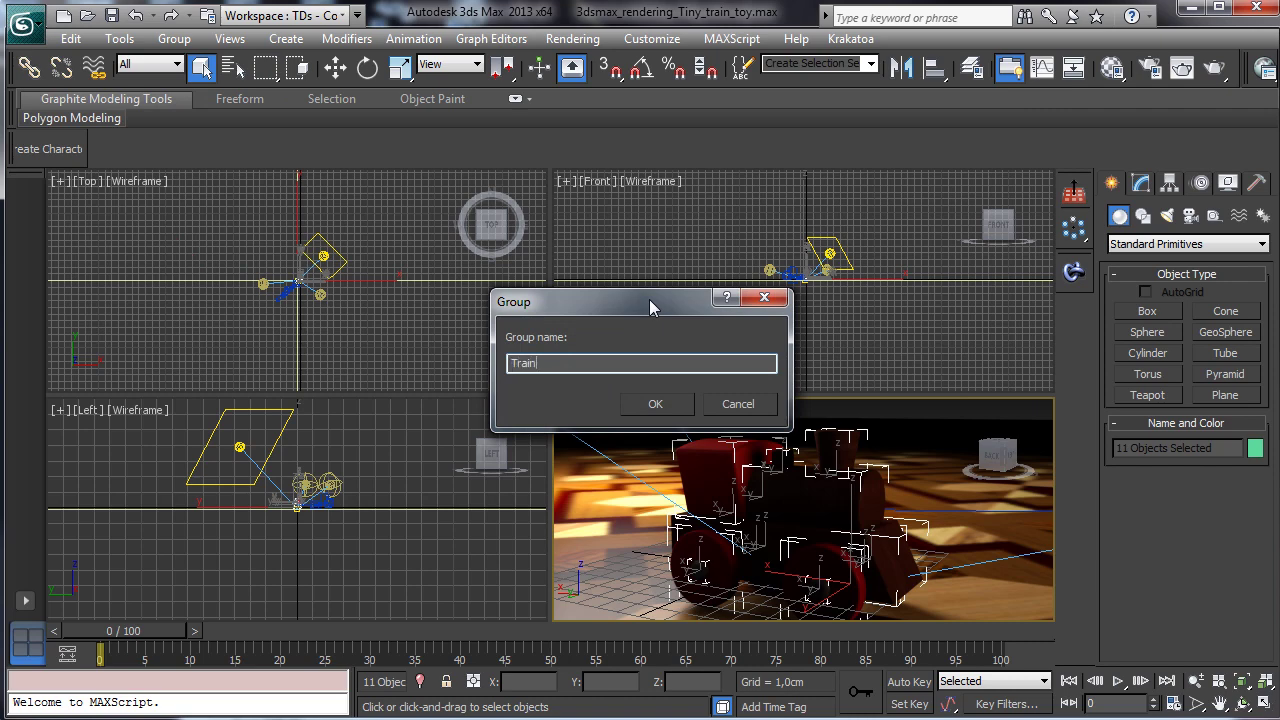
{"action": "type", "text": "_part_1"}
{"action": "key", "text": "Return"}
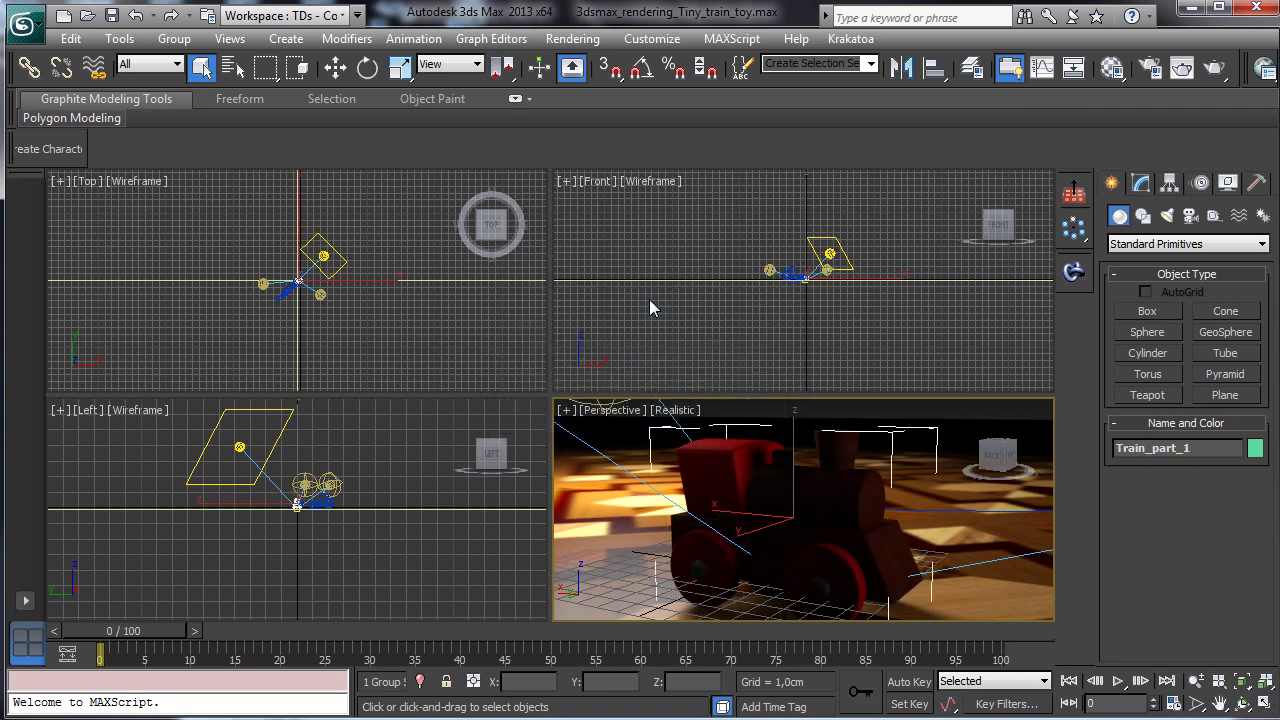
{"action": "left_click", "coordinate": [1243, 708]}
{"action": "left_click_drag", "start_coordinate": [785, 545], "coordinate": [560, 530]}
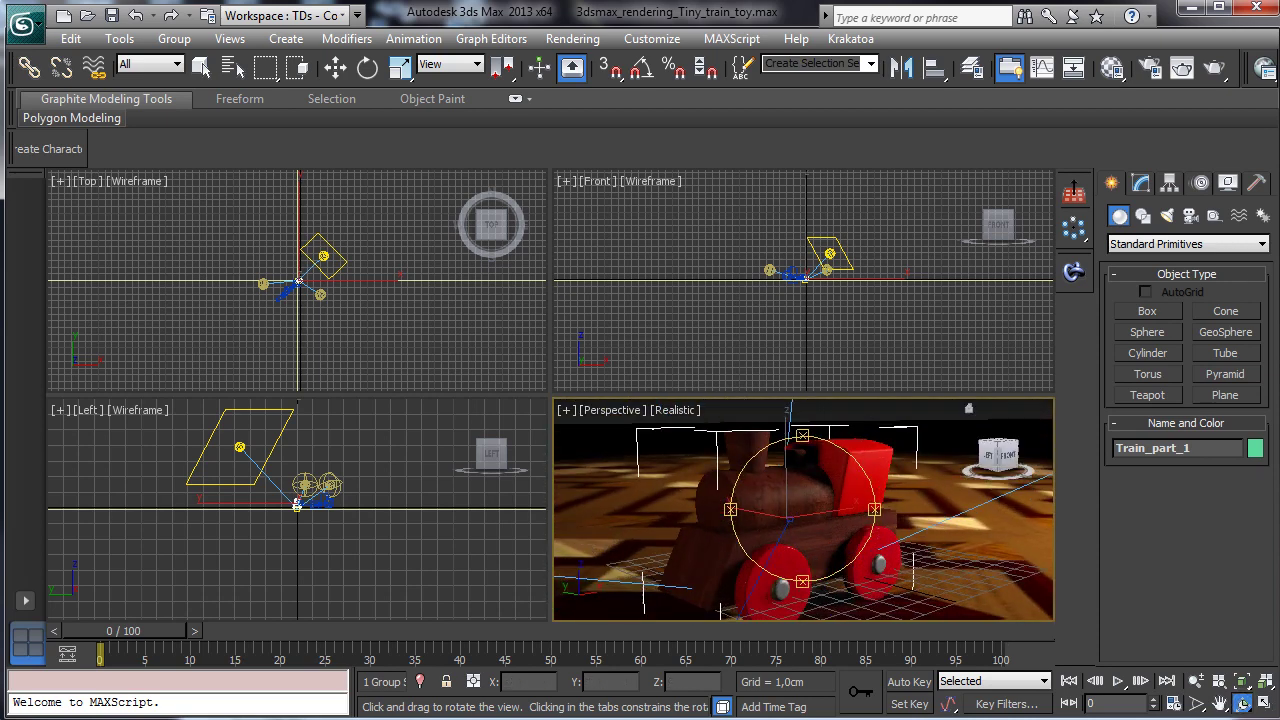
Step: Hide all scene lights using the Display panel's Hide by Category Lights option
{"action": "left_click", "coordinate": [1229, 184]}
{"action": "left_click", "coordinate": [1121, 413]}
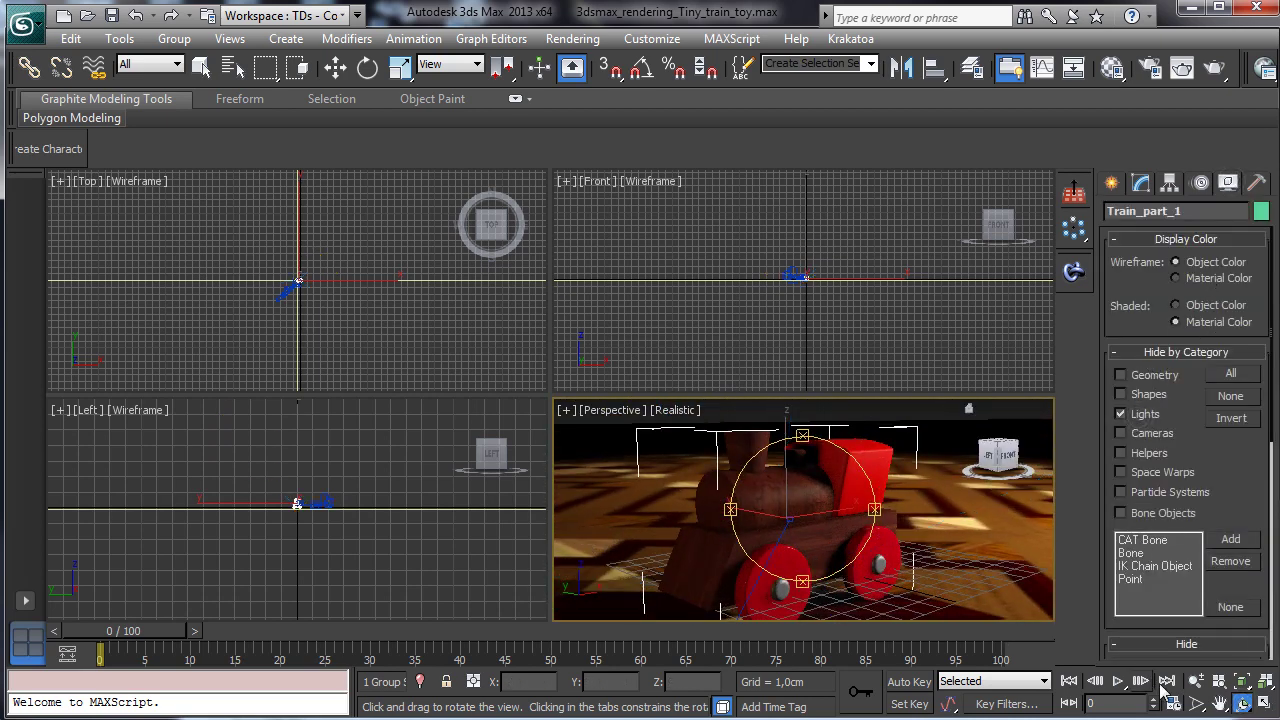
{"action": "left_click", "coordinate": [1262, 707]}
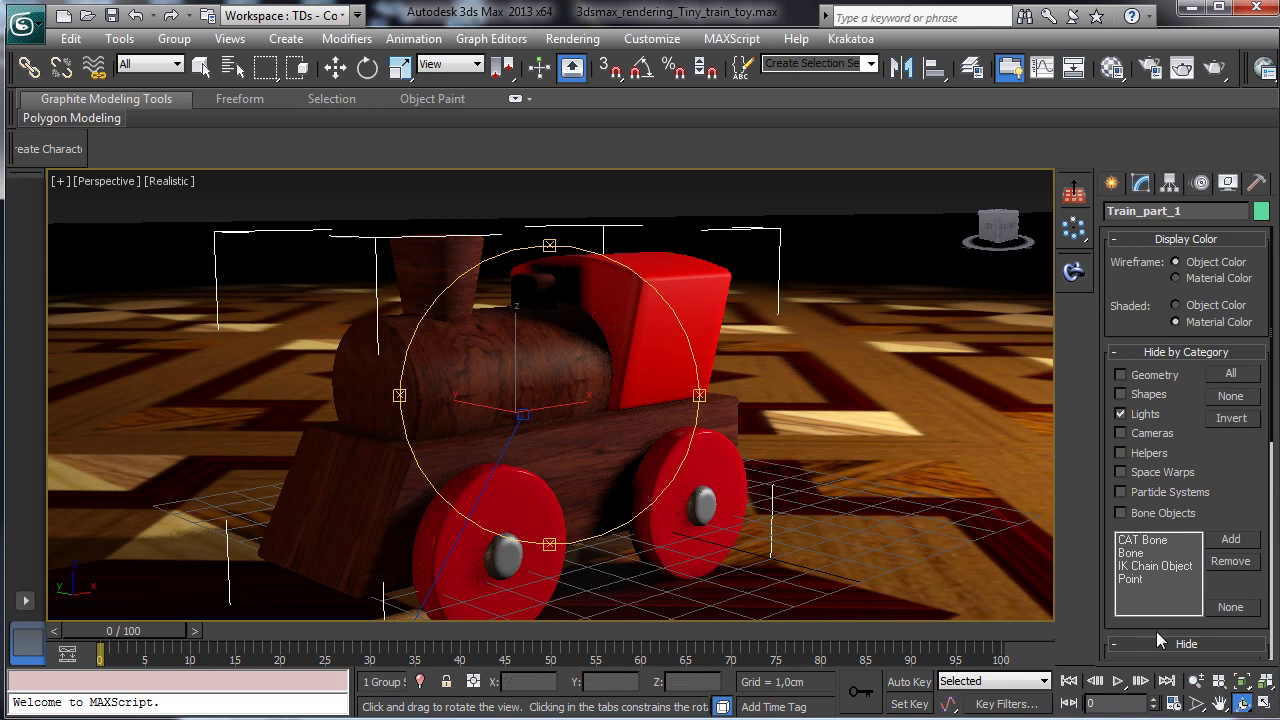
{"action": "left_click", "coordinate": [1264, 705]}
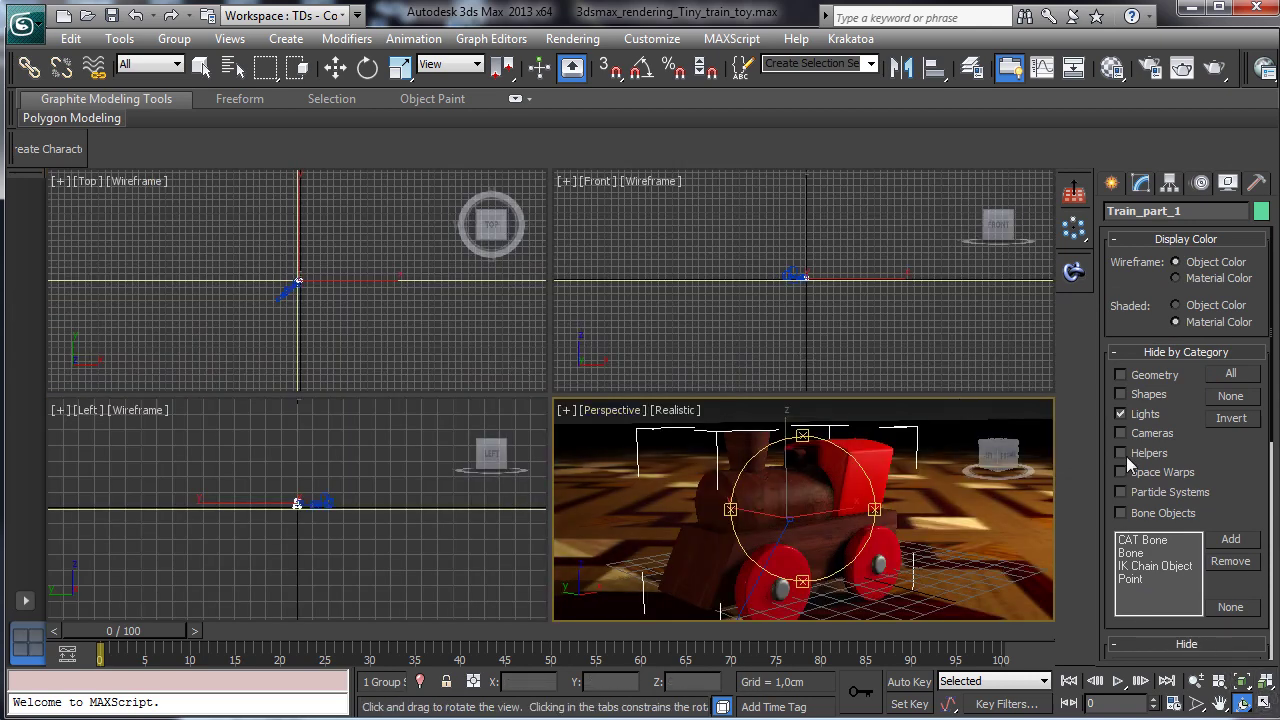
Step: Zoom Extents All, zoom out the Top, Front and Left views, and return to the Create panel
{"action": "left_click", "coordinate": [1241, 681]}
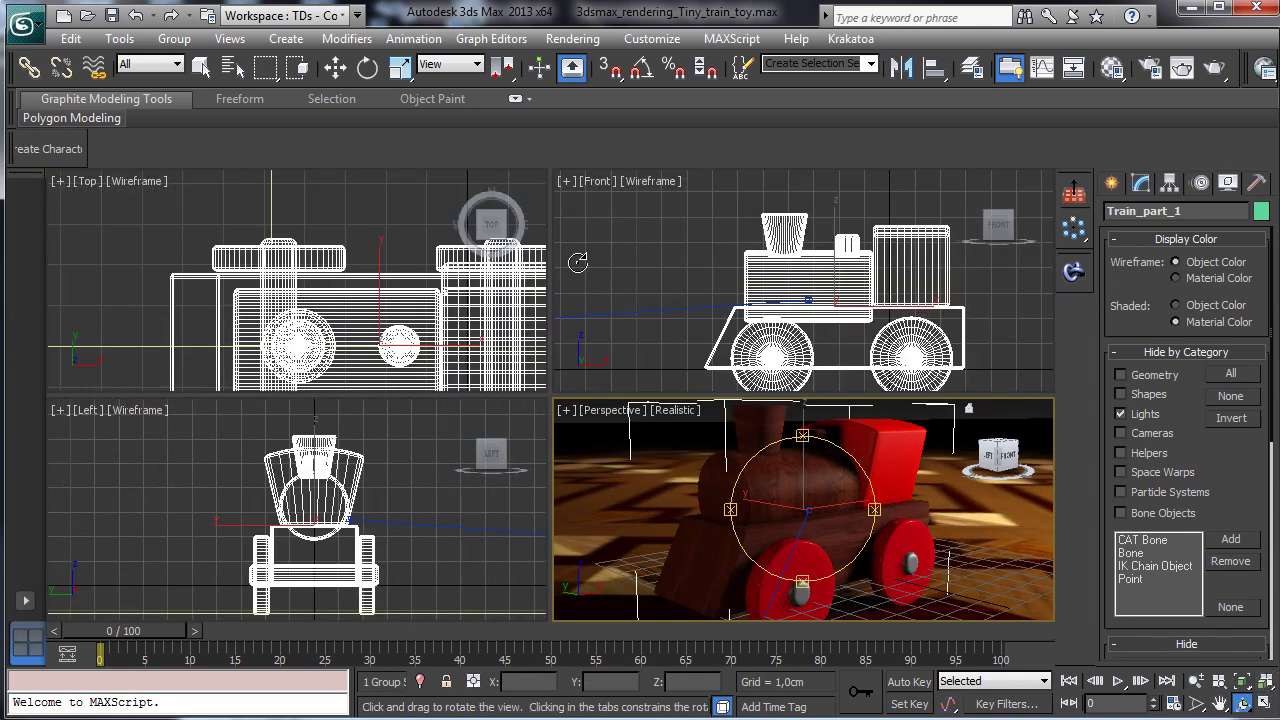
{"action": "left_click", "coordinate": [1196, 681]}
{"action": "left_click_drag", "start_coordinate": [330, 290], "coordinate": [330, 330]}
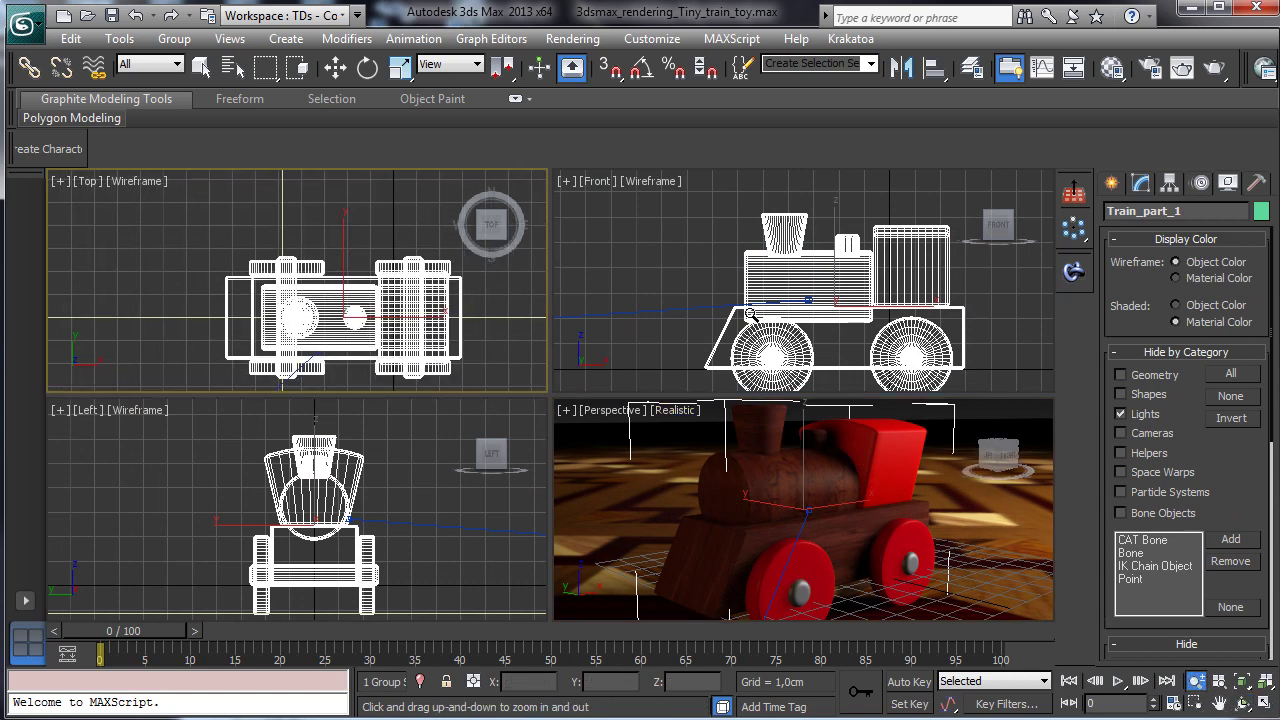
{"action": "left_click_drag", "start_coordinate": [900, 300], "coordinate": [906, 338]}
{"action": "left_click_drag", "start_coordinate": [336, 572], "coordinate": [337, 588]}
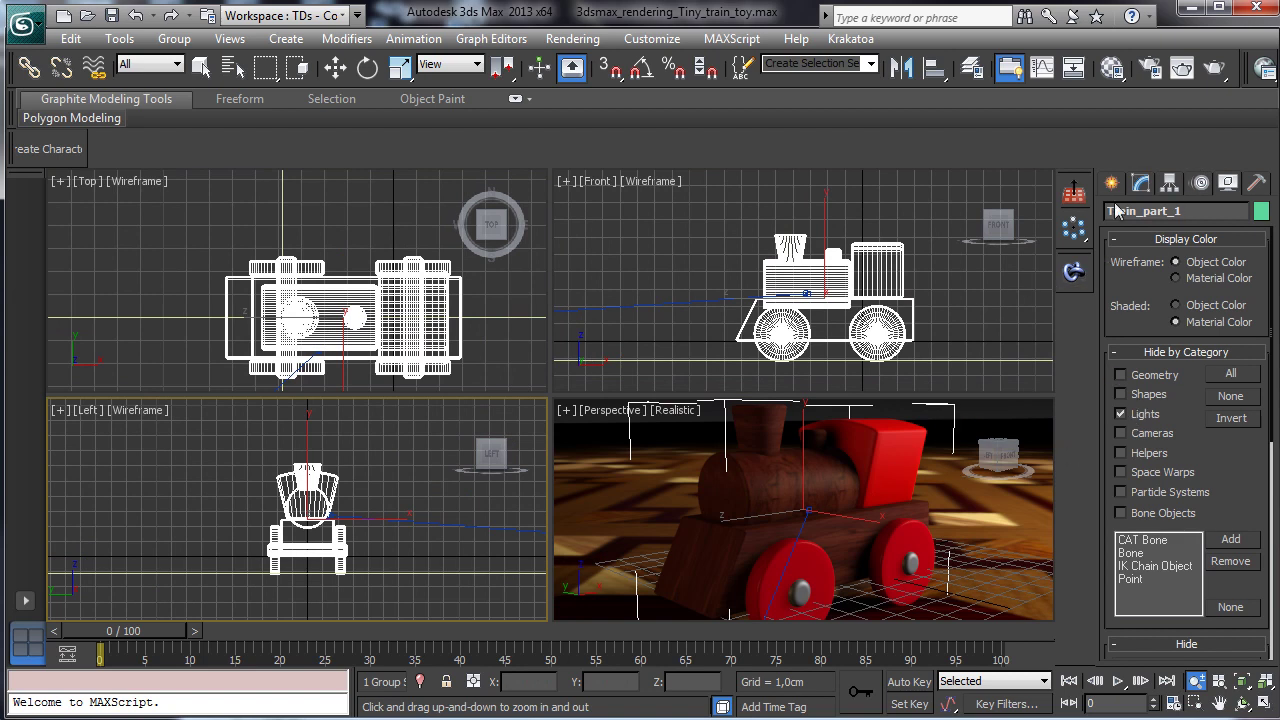
{"action": "left_click", "coordinate": [201, 67]}
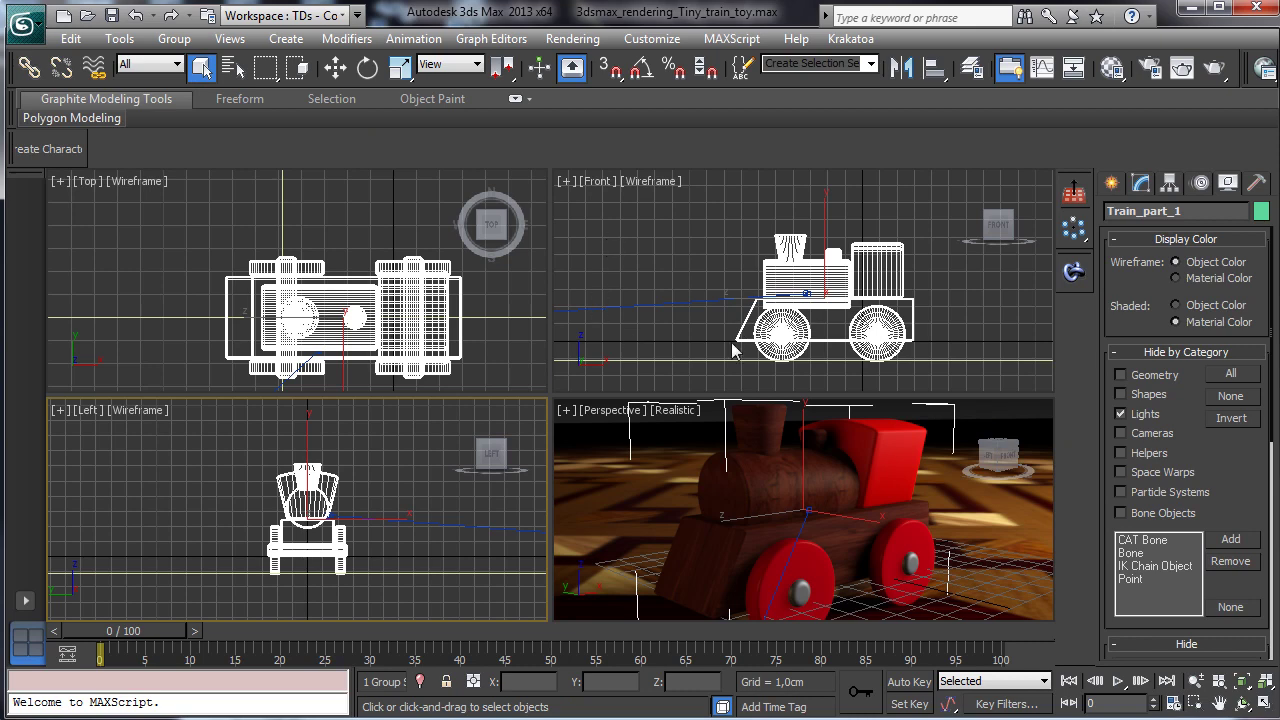
{"action": "left_click", "coordinate": [1112, 184]}
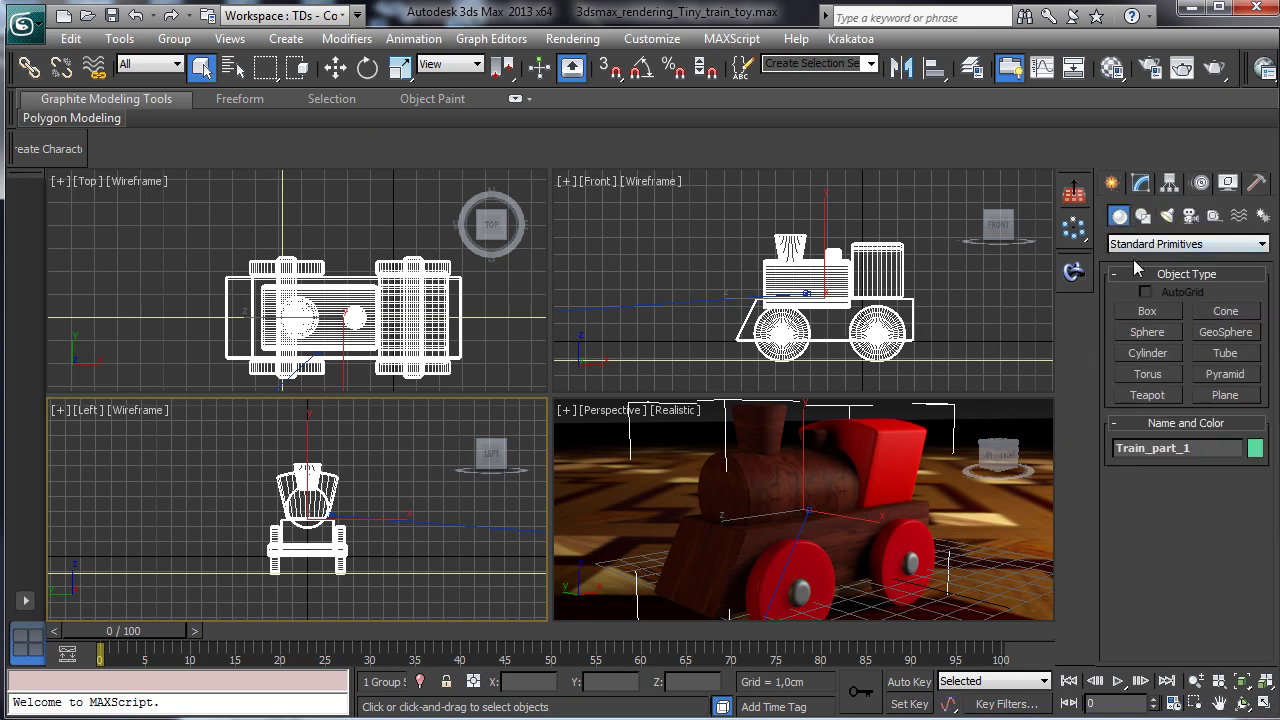
Step: Draw ChamferBox003 (3,515 × 8,635 × 3,211cm) over the locomotive and raise its fillet to 0,164cm
{"action": "left_click", "coordinate": [1133, 244]}
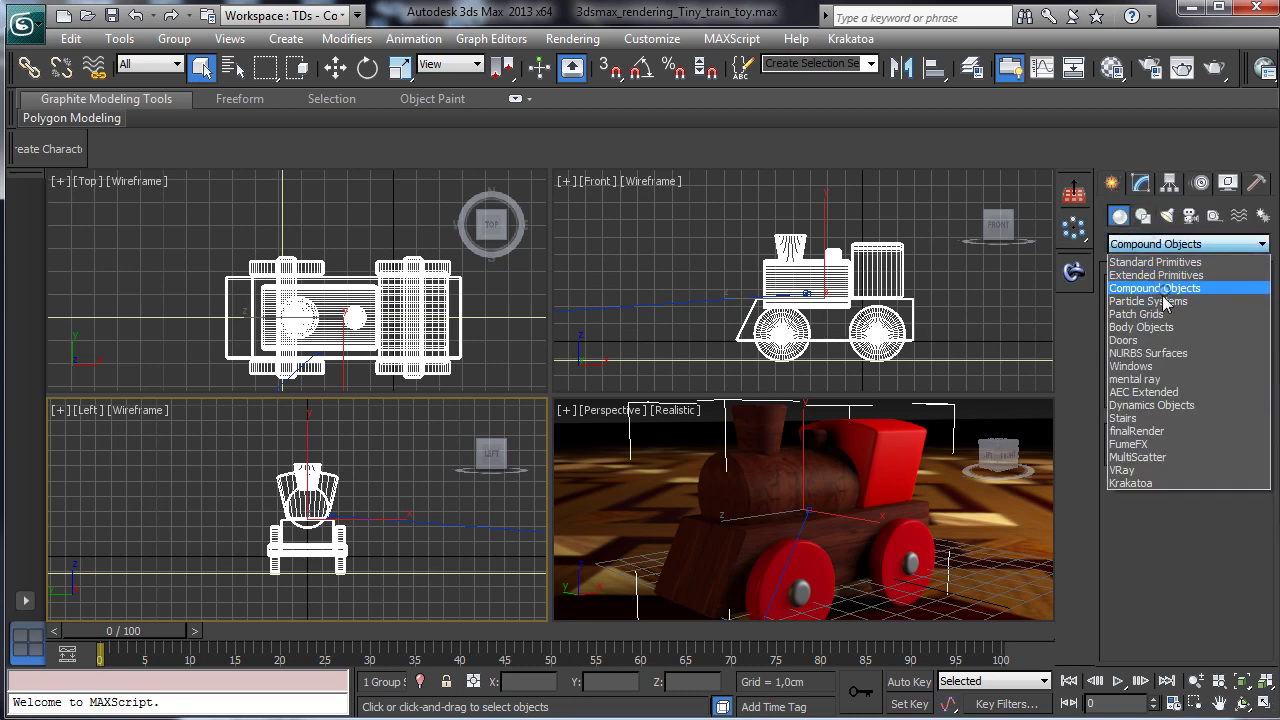
{"action": "left_click", "coordinate": [1165, 290]}
{"action": "left_click", "coordinate": [1163, 249]}
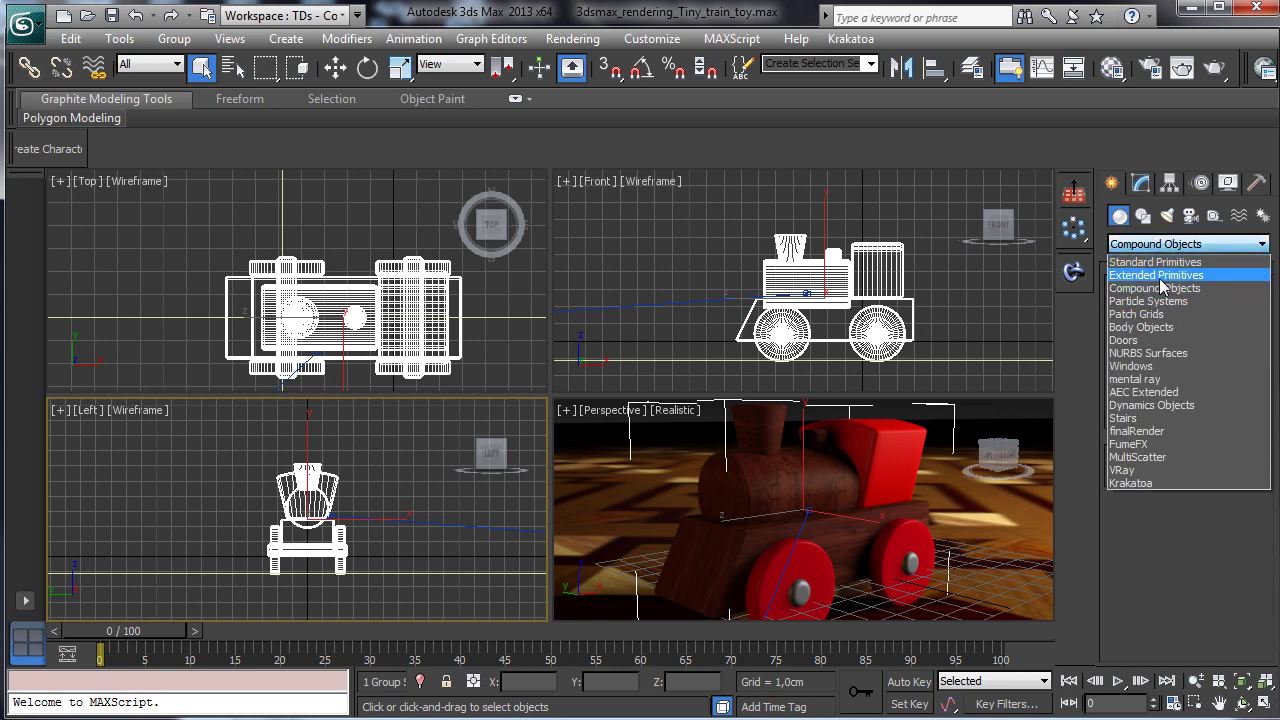
{"action": "left_click", "coordinate": [1160, 275]}
{"action": "left_click", "coordinate": [1165, 334]}
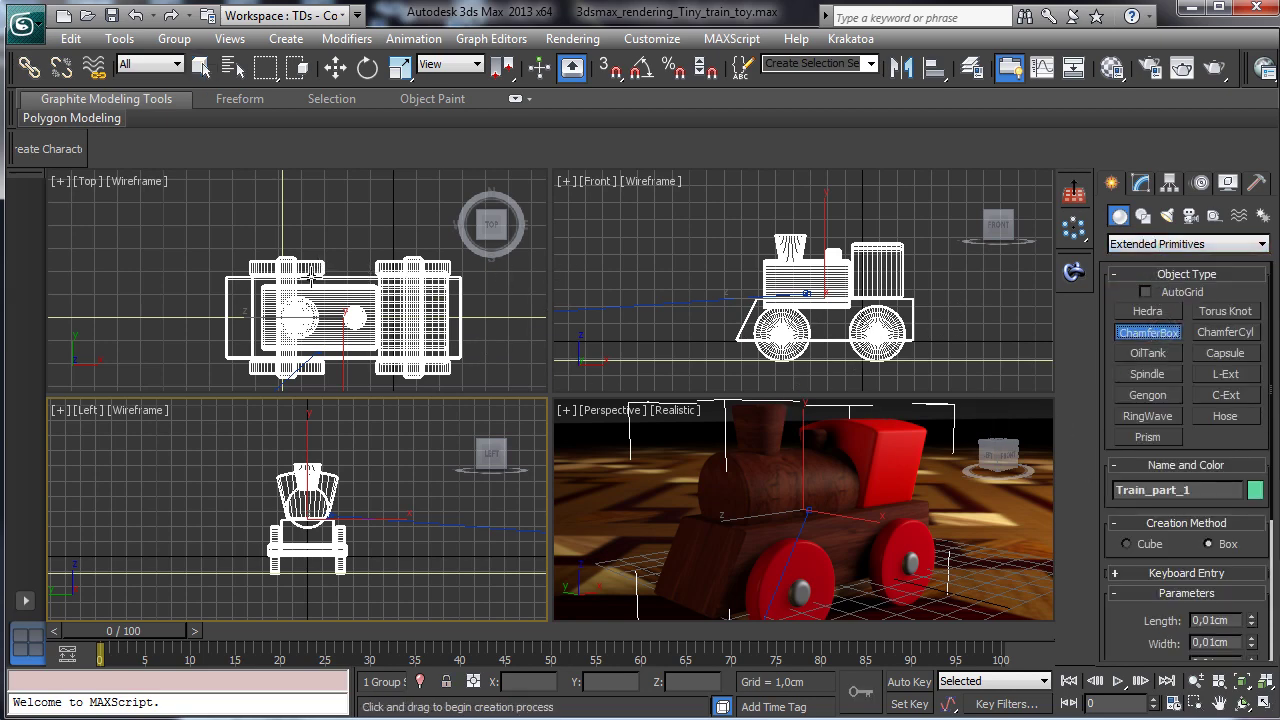
{"action": "left_click_drag", "start_coordinate": [226, 277], "coordinate": [512, 358]}
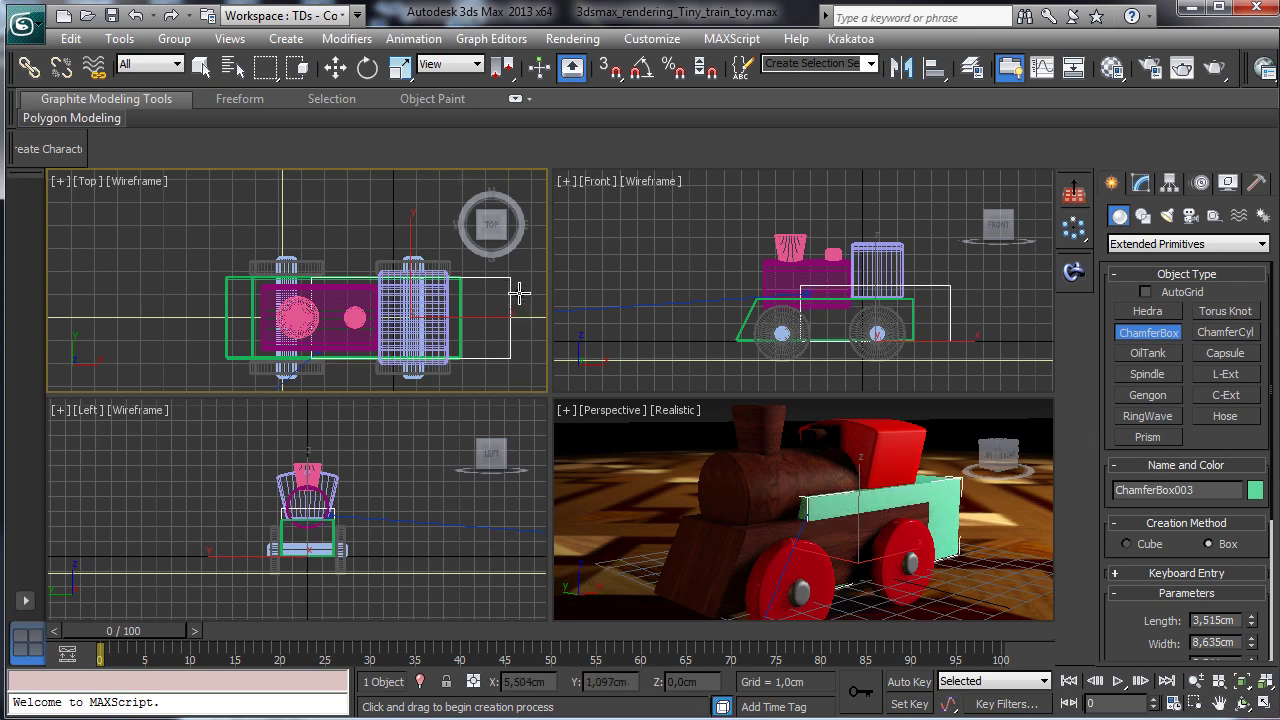
{"action": "left_click", "coordinate": [512, 286]}
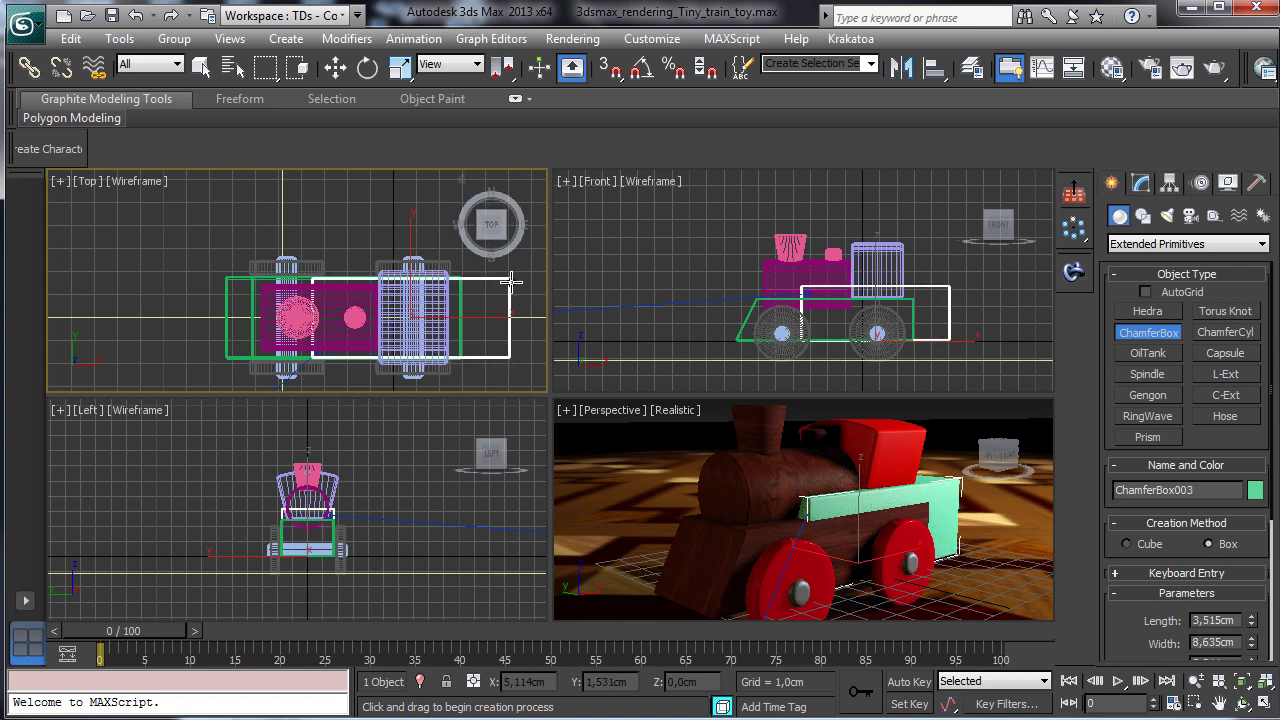
{"action": "left_click", "coordinate": [511, 282]}
{"action": "left_click", "coordinate": [1141, 183]}
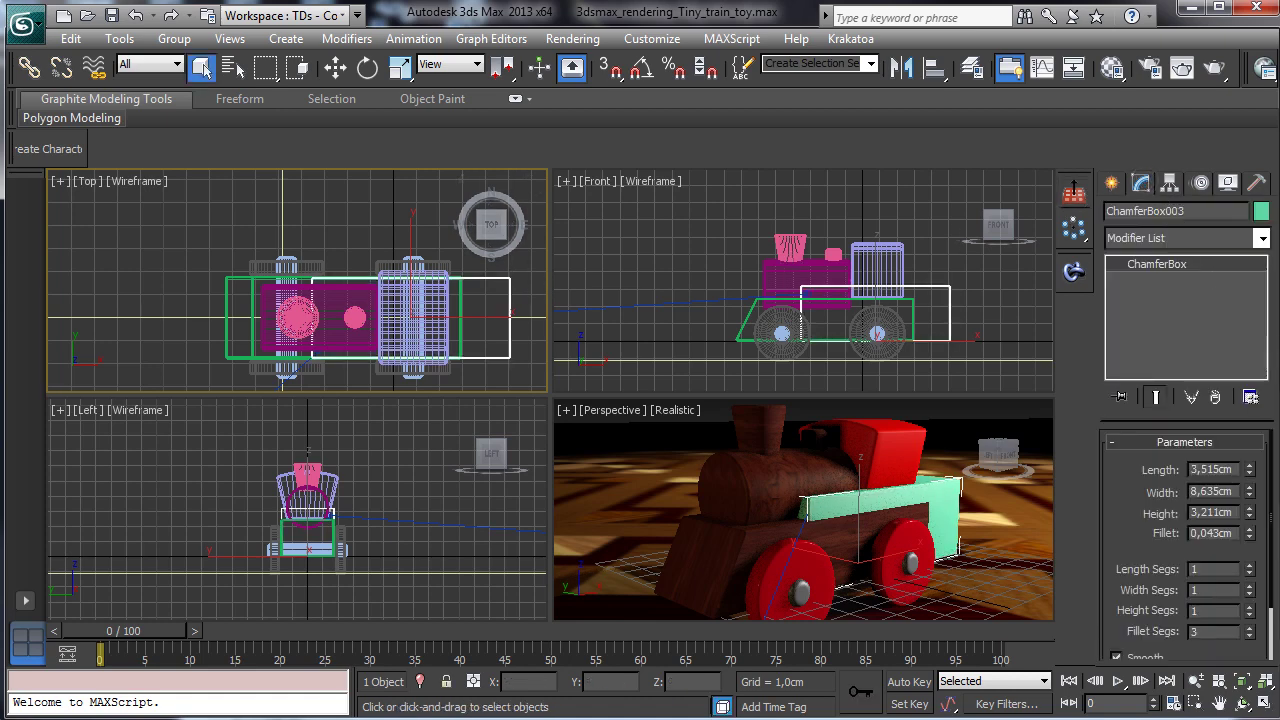
{"action": "left_click_drag", "start_coordinate": [1252, 537], "coordinate": [1262, 408]}
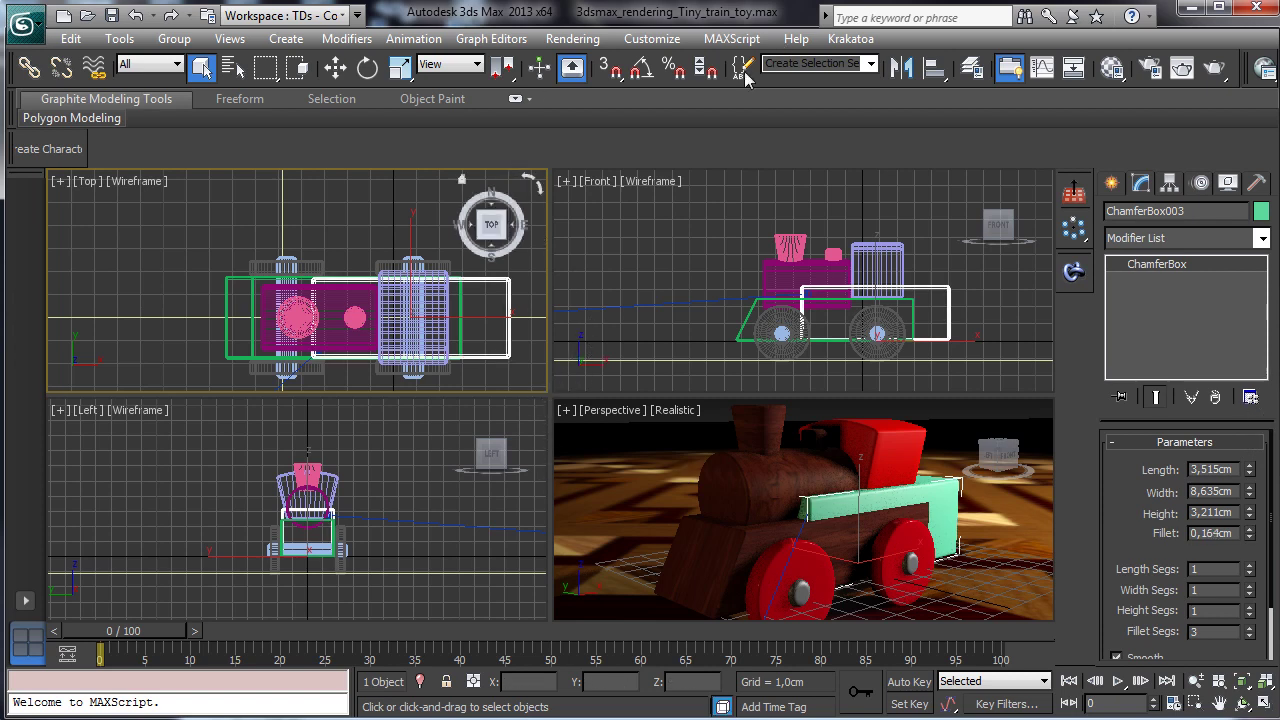
Step: Align ChamferBox003 to ChamferBox001 pivot-to-pivot on the Y position only, with X and Z unchecked
{"action": "left_click", "coordinate": [934, 67]}
{"action": "left_click", "coordinate": [238, 358]}
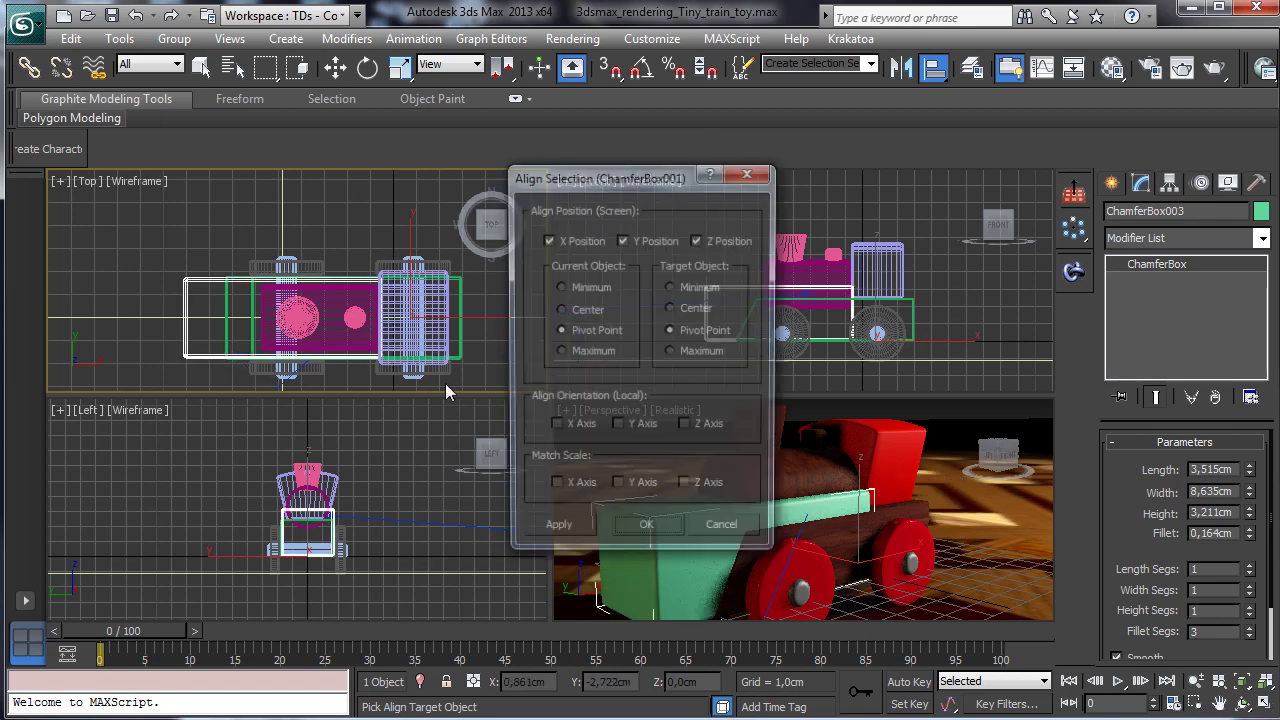
{"action": "left_click", "coordinate": [610, 241]}
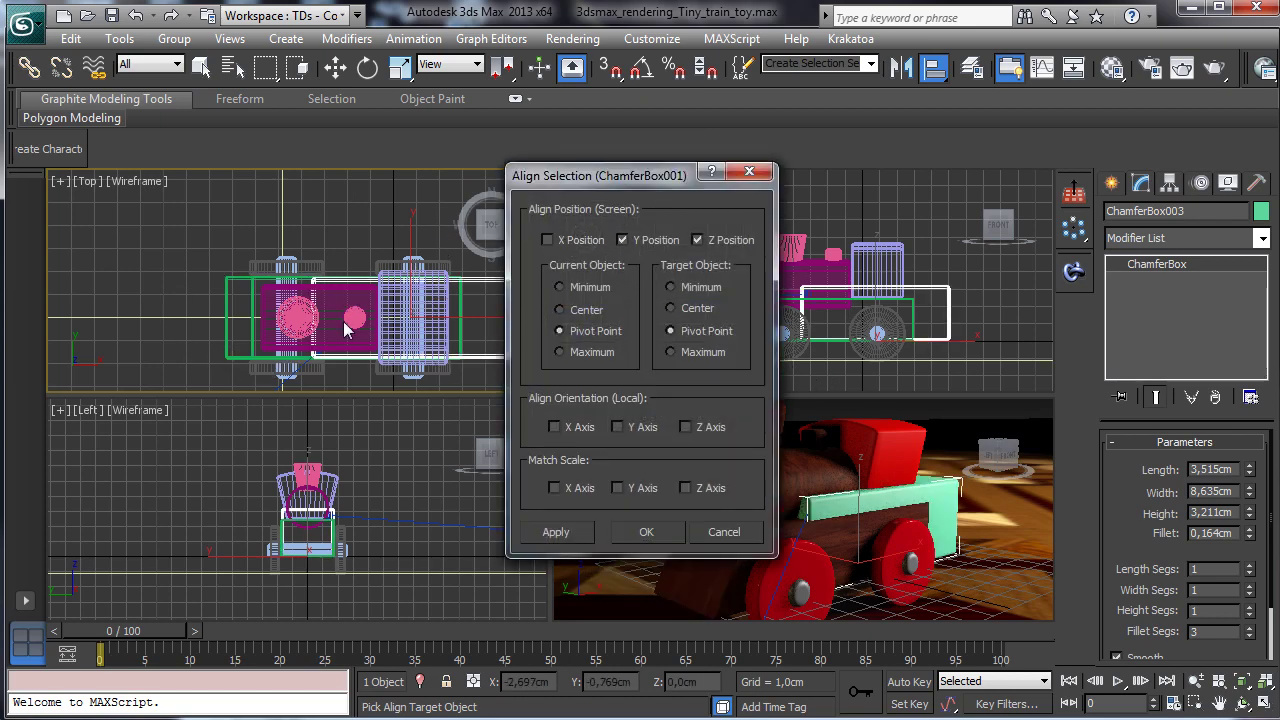
{"action": "left_click", "coordinate": [698, 241]}
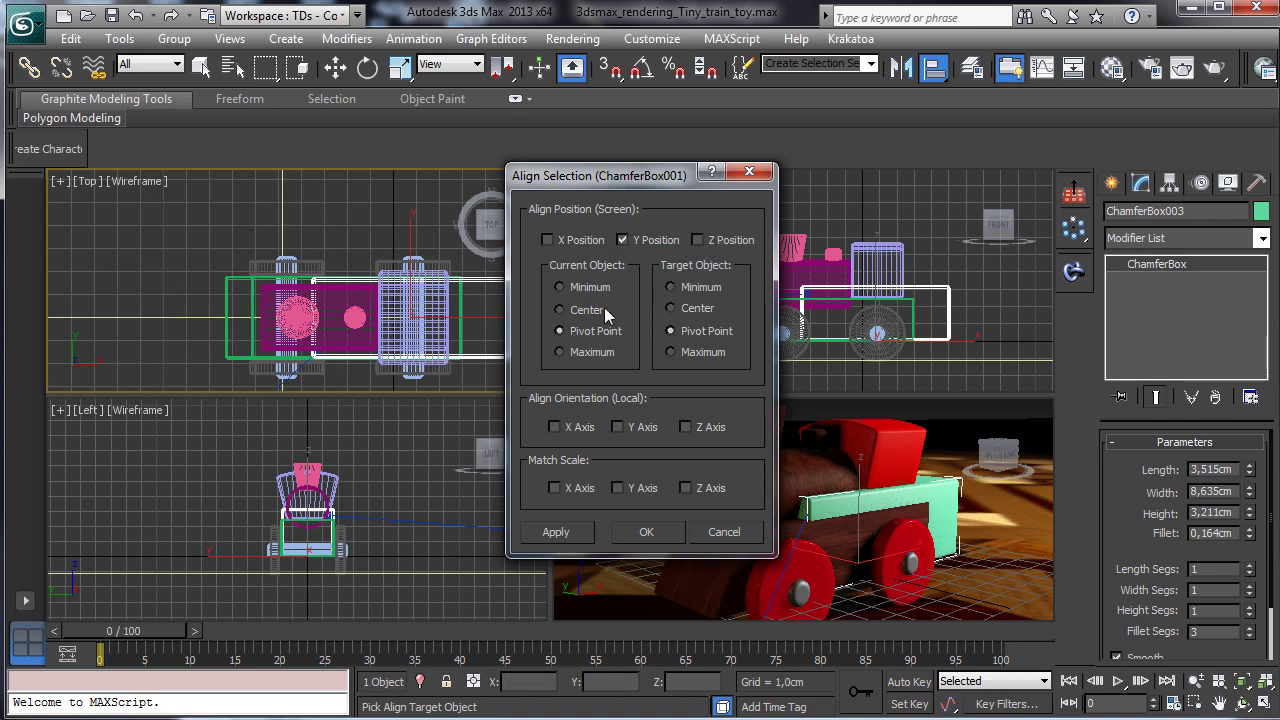
{"action": "left_click", "coordinate": [645, 533]}
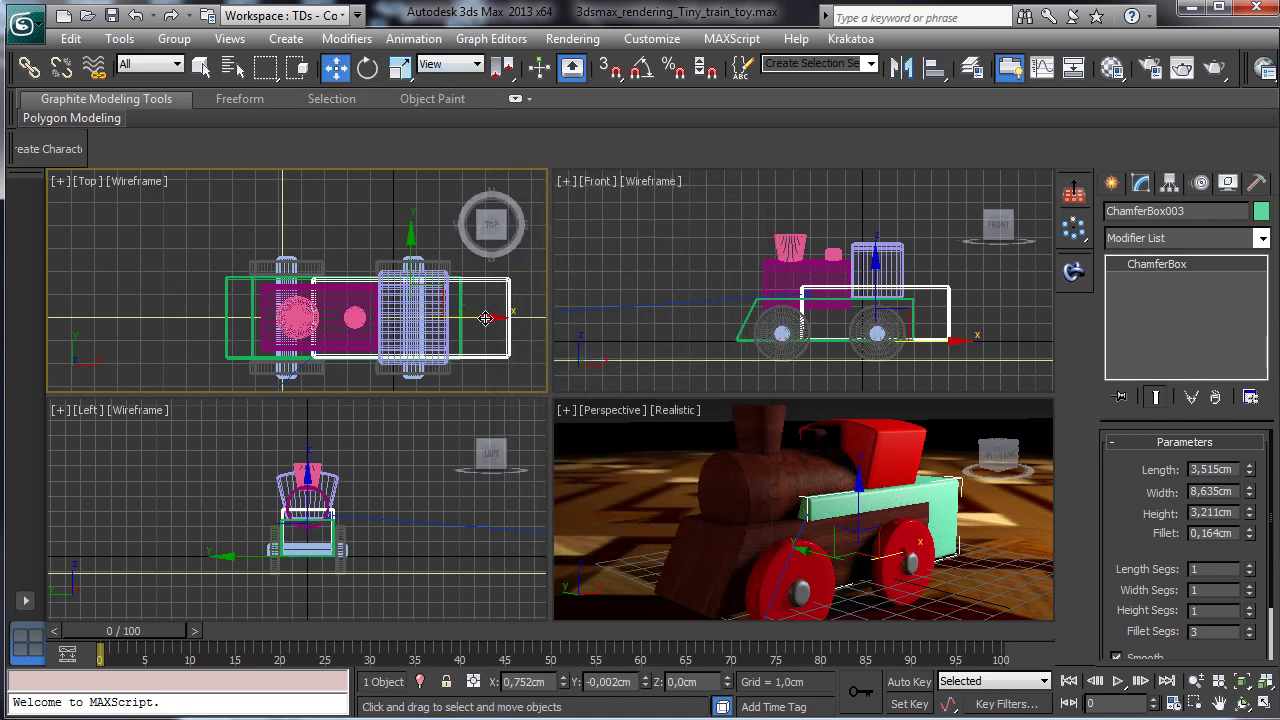
Step: Slide the box behind the locomotive and clone ChamferBox004 further right along X
{"action": "left_click_drag", "start_coordinate": [657, 325], "coordinate": [855, 328]}
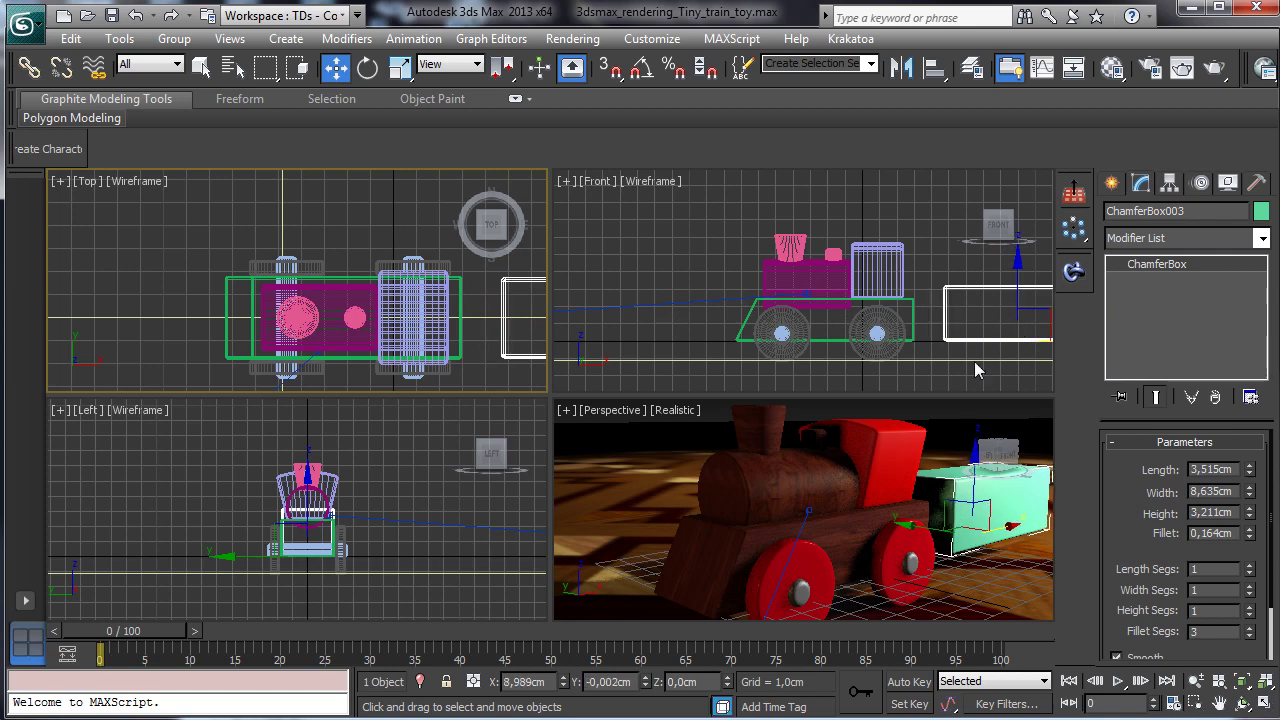
{"action": "middle_click", "coordinate": [706, 449]}
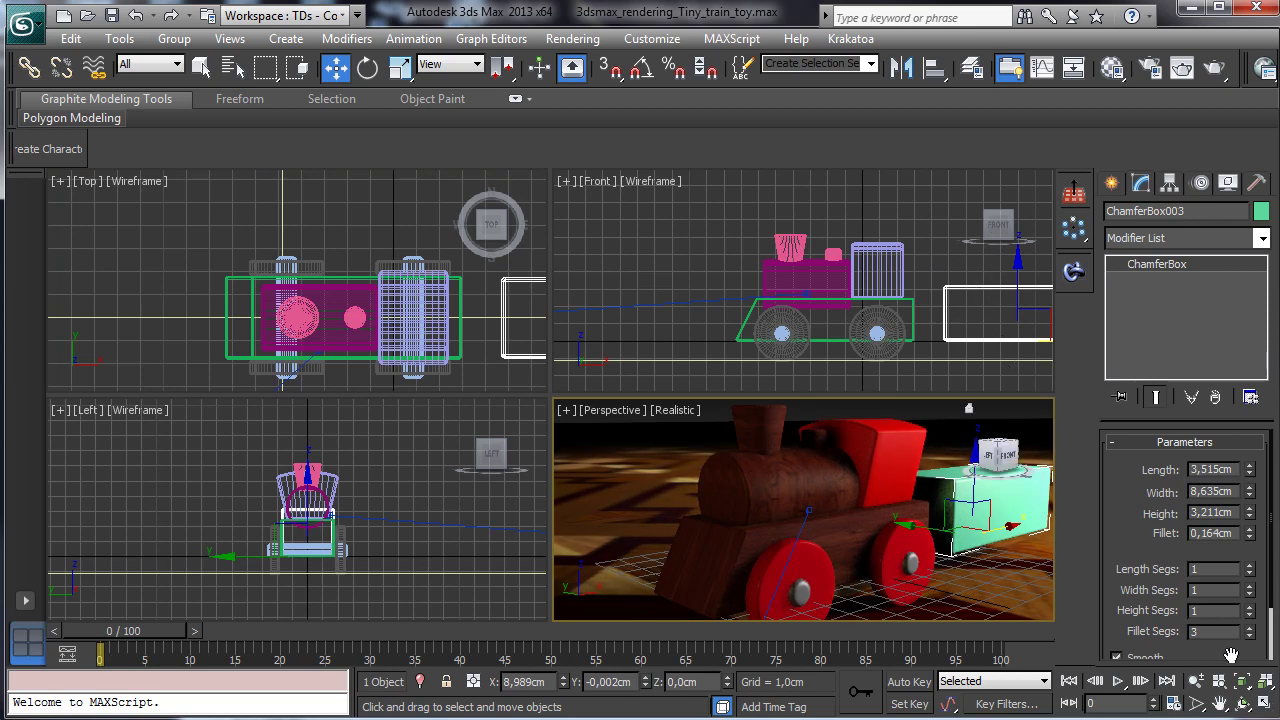
{"action": "middle_click_drag", "start_coordinate": [900, 320], "coordinate": [726, 300]}
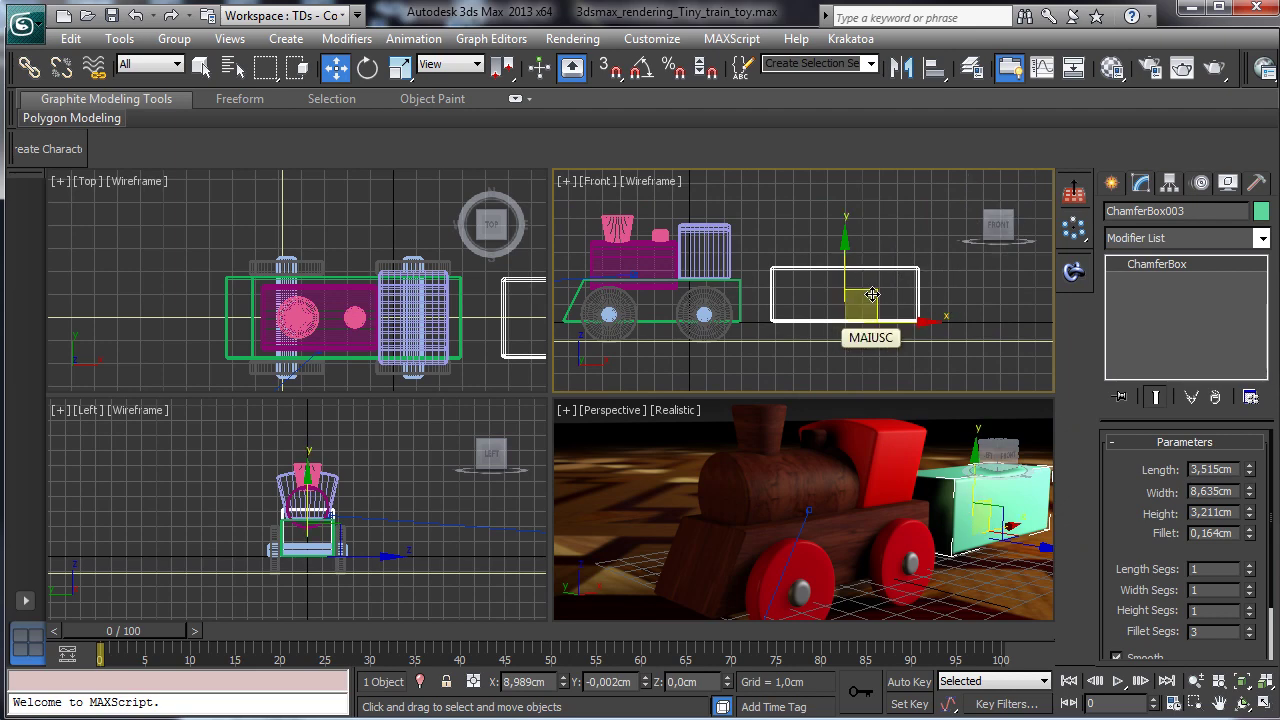
{"action": "mouse_move", "coordinate": [871, 296]}
{"action": "left_mouse_down", "text": "shift"}
{"action": "mouse_move", "coordinate": [830, 273]}
{"action": "mouse_move", "coordinate": [872, 276]}
{"action": "left_mouse_up", "text": "shift"}
{"action": "left_click", "coordinate": [723, 451]}
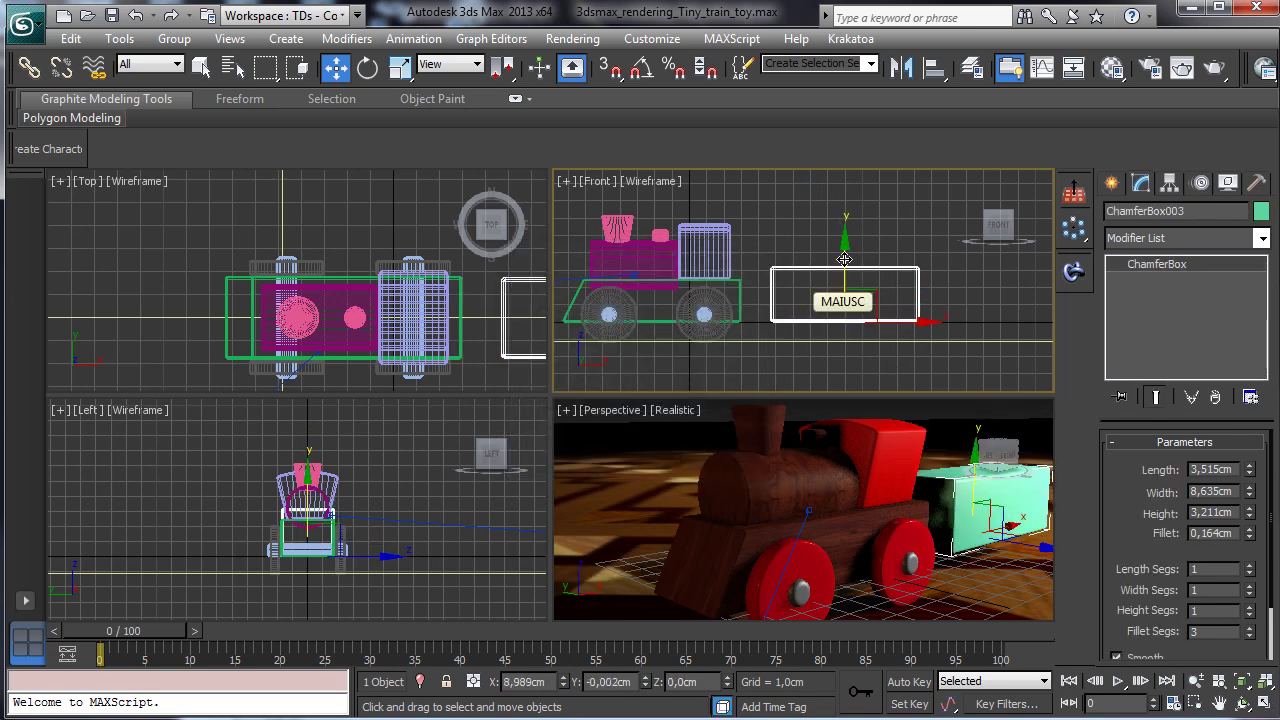
{"action": "left_click_drag", "start_coordinate": [847, 257], "coordinate": [852, 251], "text": "shift"}
{"action": "left_click", "coordinate": [724, 451]}
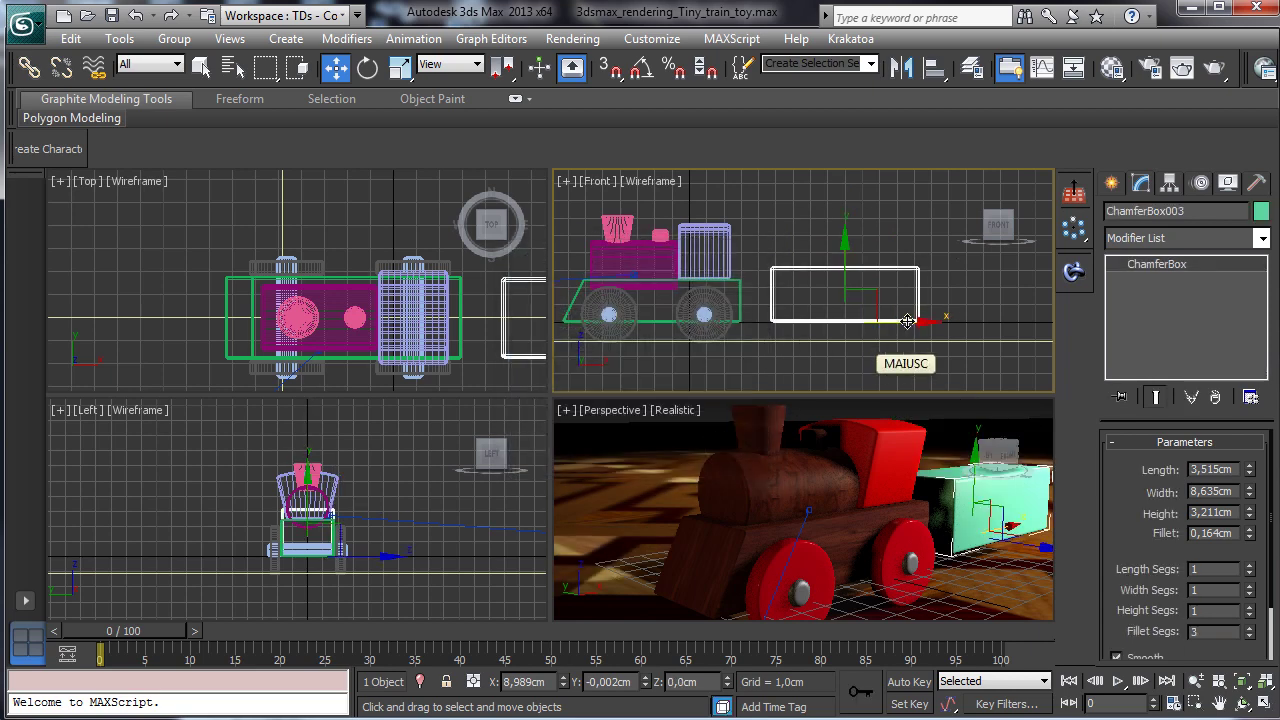
{"action": "mouse_move", "coordinate": [907, 320]}
{"action": "left_mouse_down", "text": "shift"}
{"action": "mouse_move", "coordinate": [1082, 318]}
{"action": "mouse_move", "coordinate": [1067, 315]}
{"action": "left_mouse_up", "text": "shift"}
{"action": "left_click", "coordinate": [675, 452]}
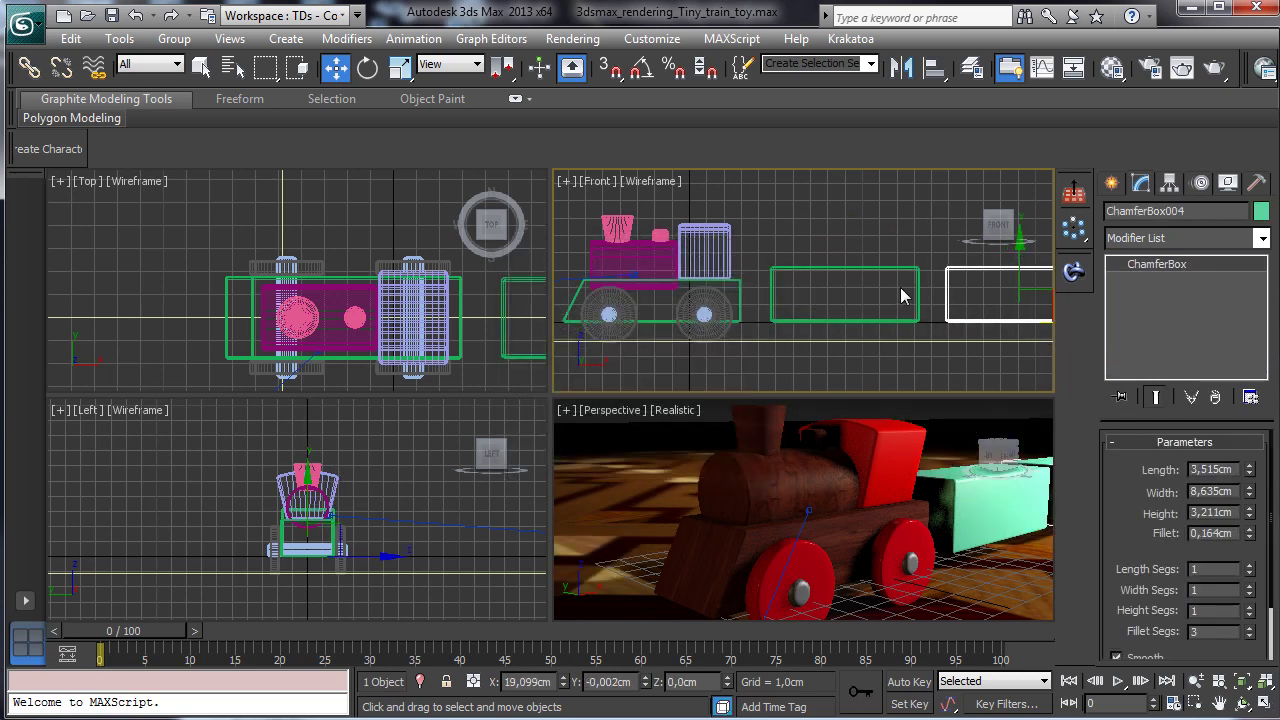
Step: Clone ChamferBox005 upward from the original wagon box and raise it onto the lower box
{"action": "left_click", "coordinate": [905, 288]}
{"action": "left_click_drag", "start_coordinate": [844, 271], "coordinate": [851, 254], "text": "shift"}
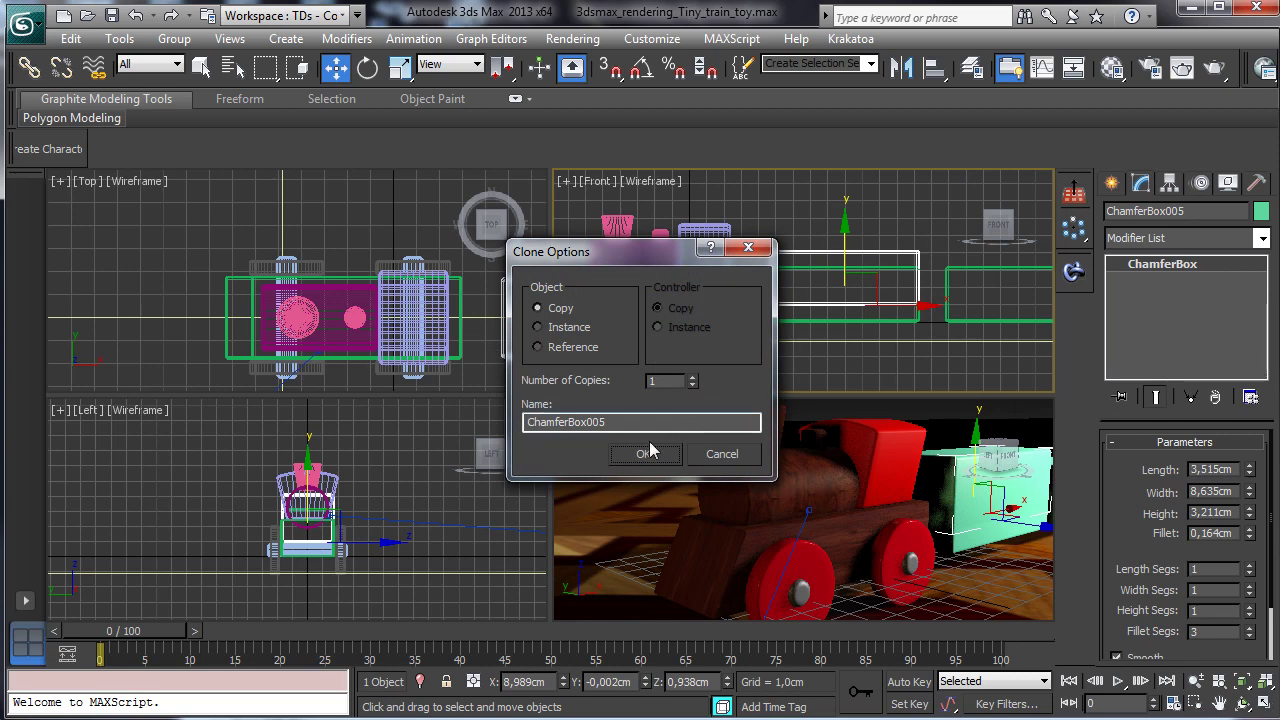
{"action": "key", "text": "Return"}
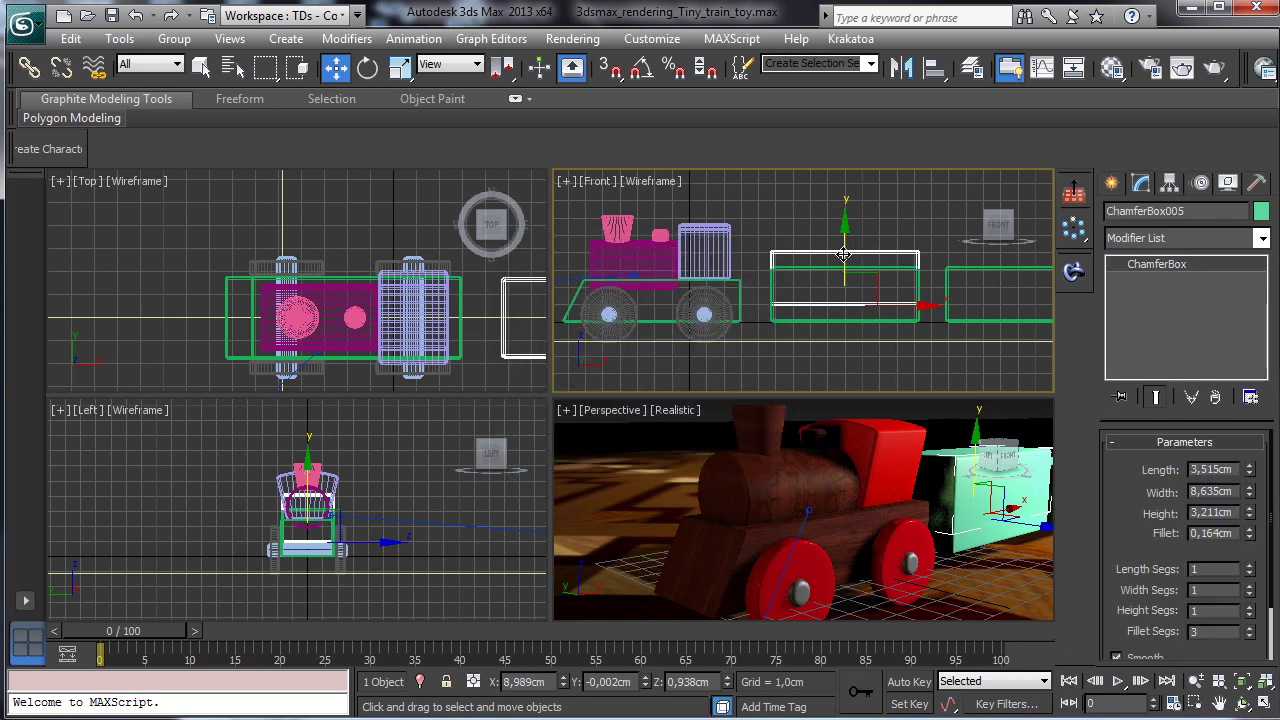
{"action": "left_click_drag", "start_coordinate": [843, 255], "coordinate": [843, 243]}
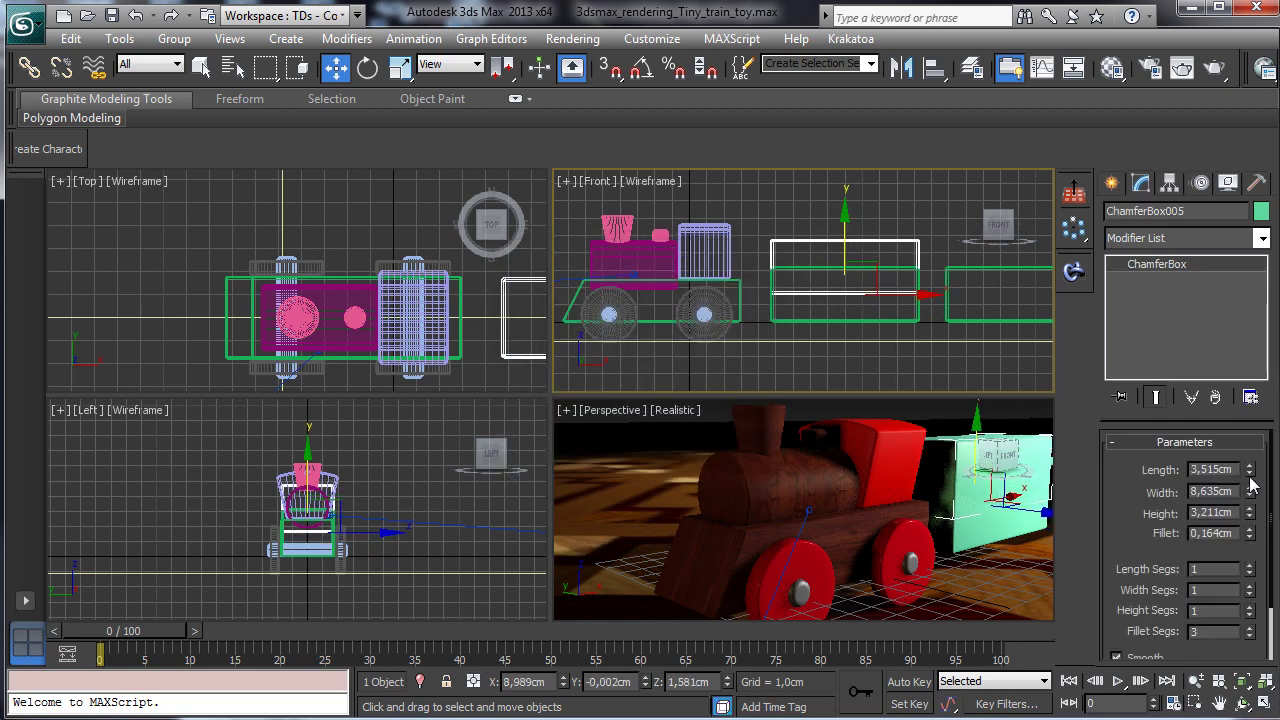
Step: Set the upper copy's Width to 10,276cm and Length to 2,355cm, undoing a stray Height change
{"action": "left_click_drag", "start_coordinate": [1254, 494], "coordinate": [1254, 452]}
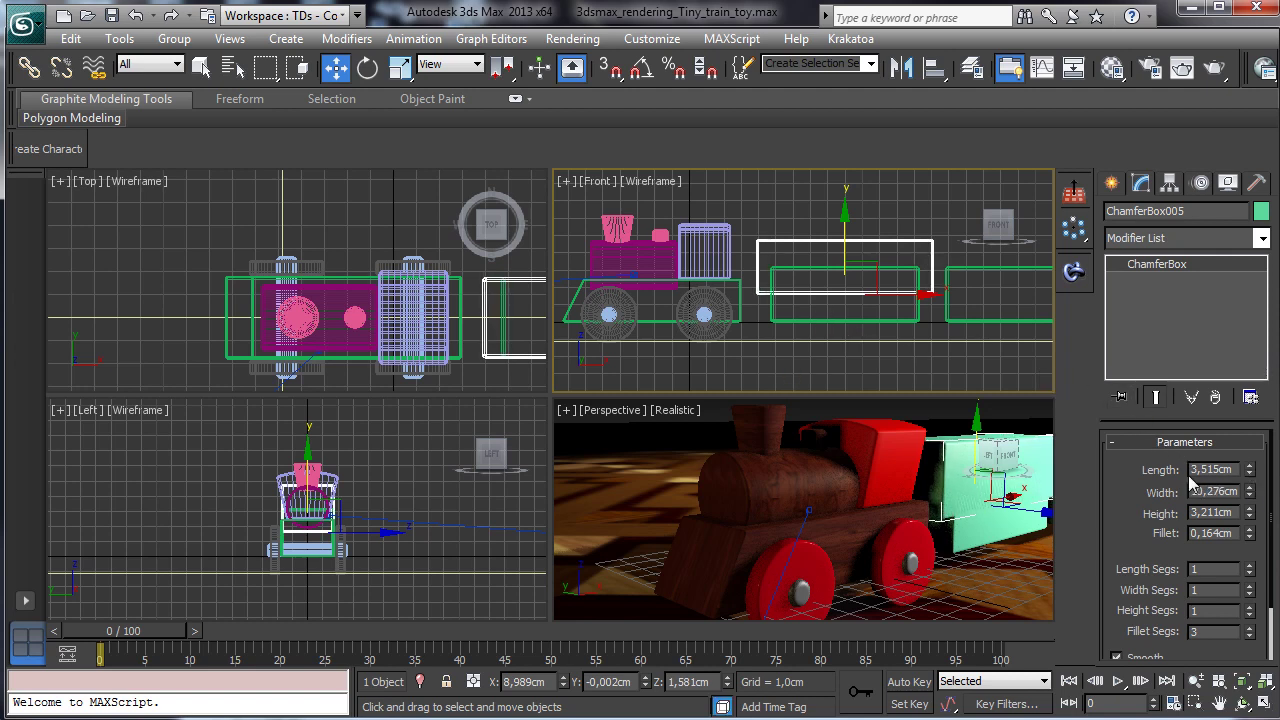
{"action": "left_click_drag", "start_coordinate": [1254, 512], "coordinate": [1254, 526]}
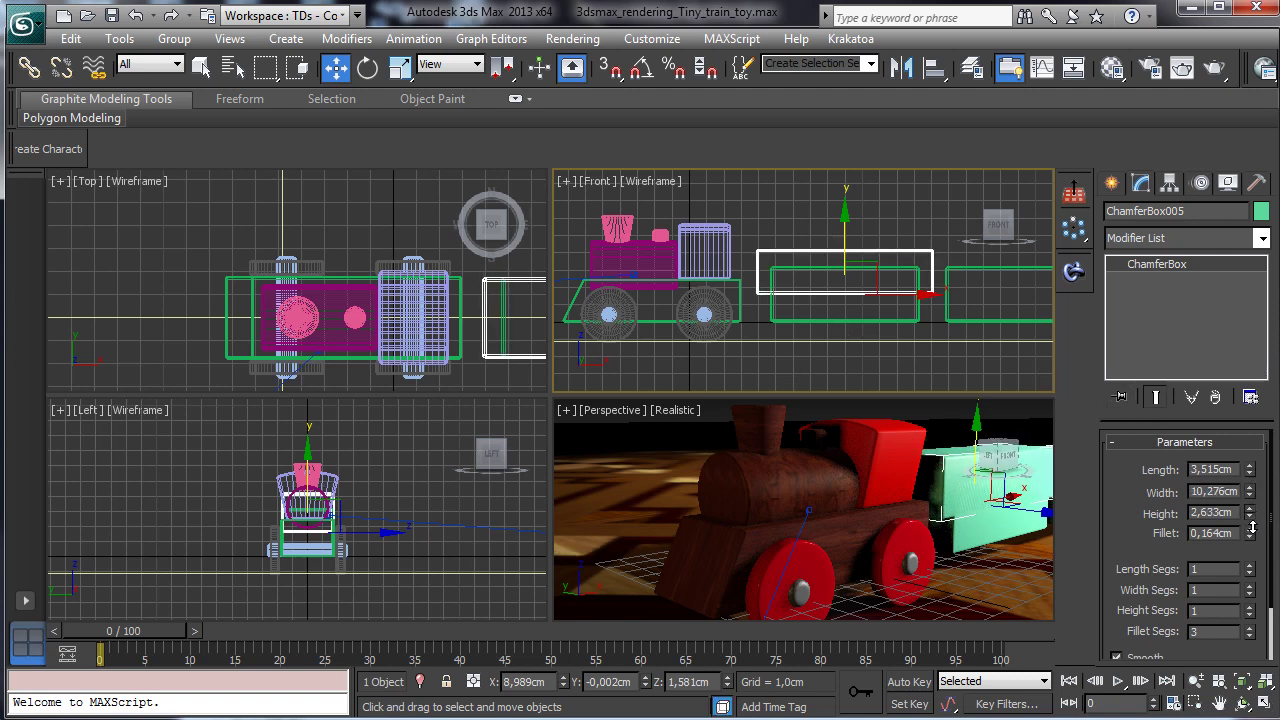
{"action": "key", "text": "ctrl"}
{"action": "key", "text": "ctrl+z"}
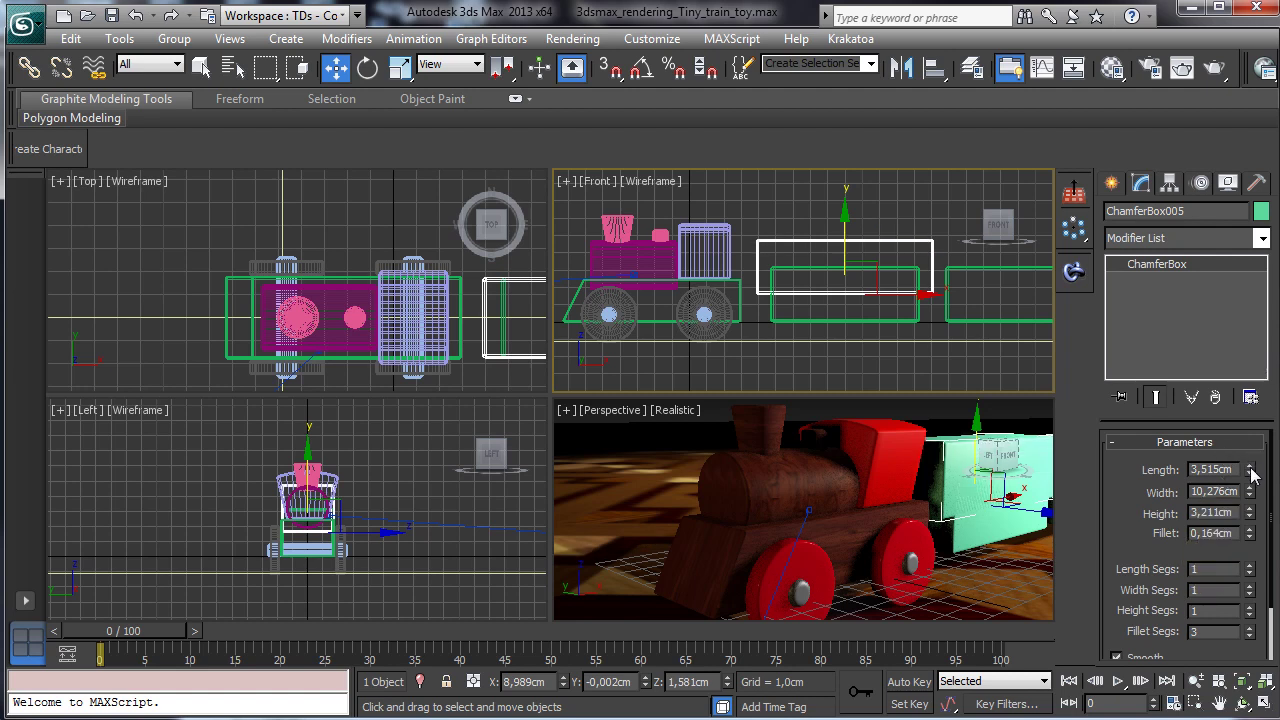
{"action": "left_click_drag", "start_coordinate": [1251, 470], "coordinate": [1250, 500]}
Step: Select the lower wagon box ChamferBox003, pan toward the wagons, and go to the Create panel
{"action": "left_click", "coordinate": [970, 527]}
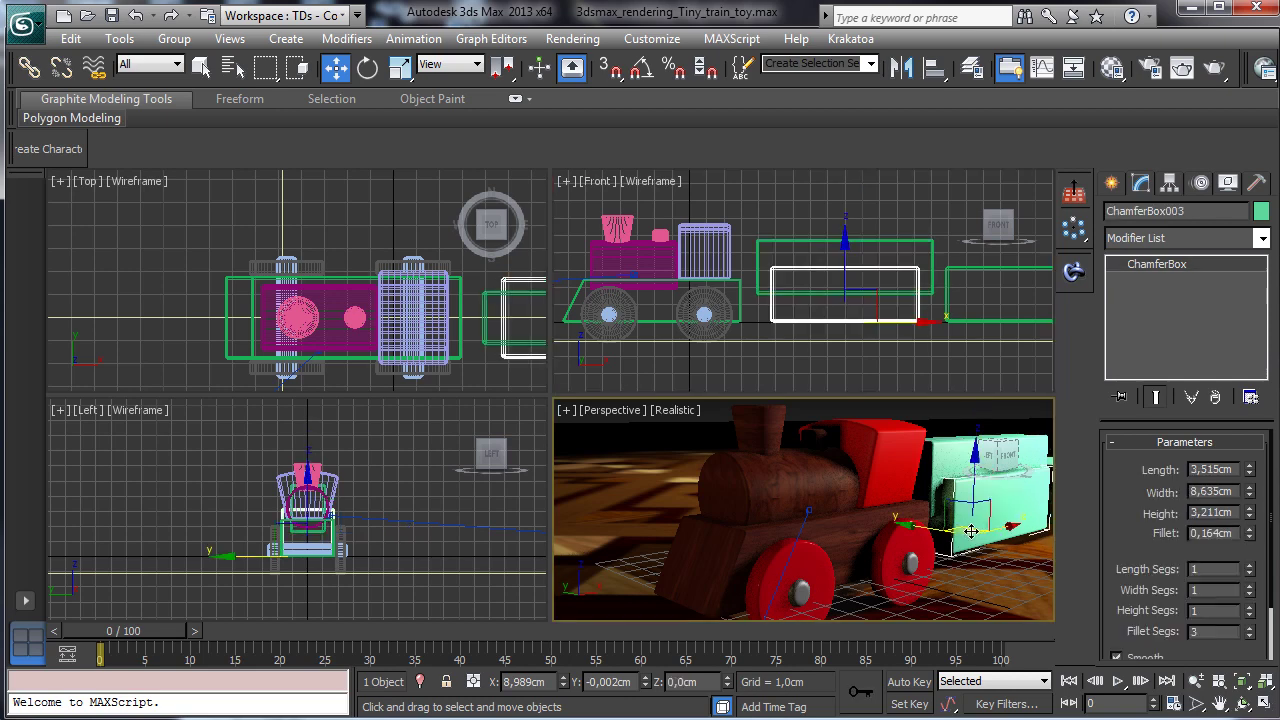
{"action": "left_click", "coordinate": [1220, 704]}
{"action": "left_click_drag", "start_coordinate": [854, 510], "coordinate": [665, 512]}
{"action": "left_click", "coordinate": [1112, 183]}
Step: Apply a ProBoolean to the lower box subtracting the top box, and orbit to inspect the cut
{"action": "left_click", "coordinate": [1150, 244]}
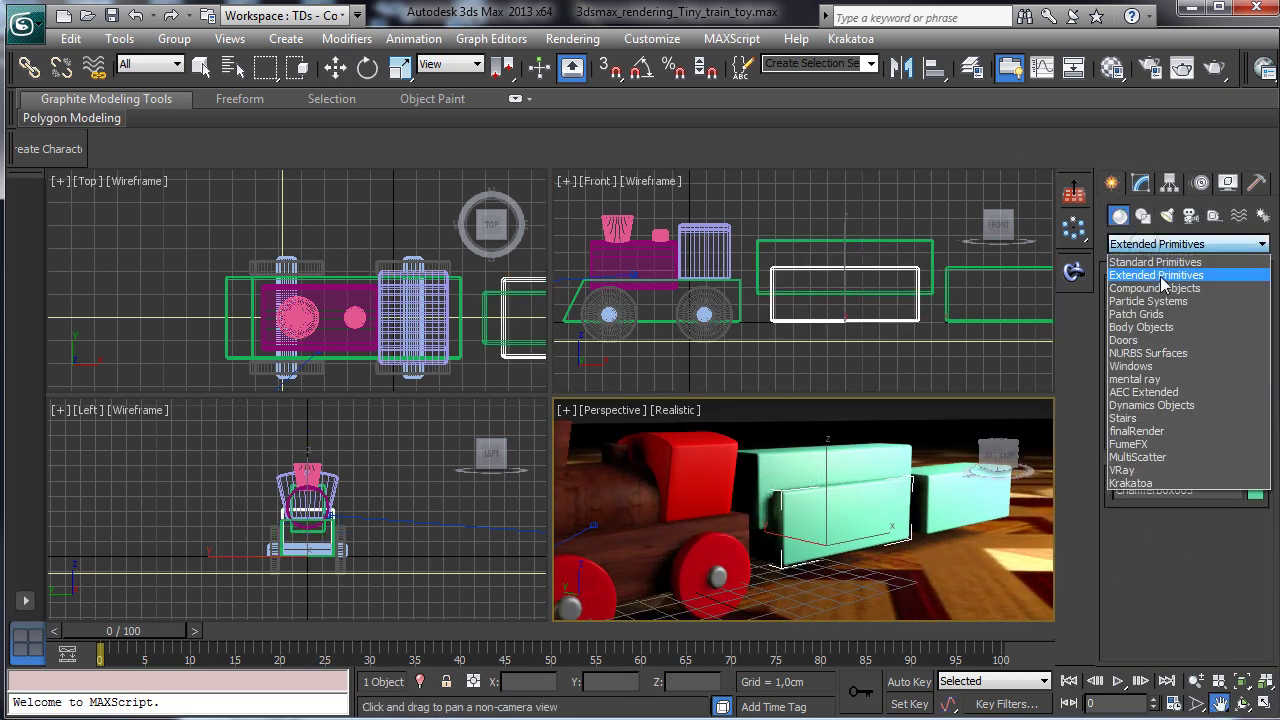
{"action": "left_click", "coordinate": [1152, 286]}
{"action": "left_click", "coordinate": [1170, 418]}
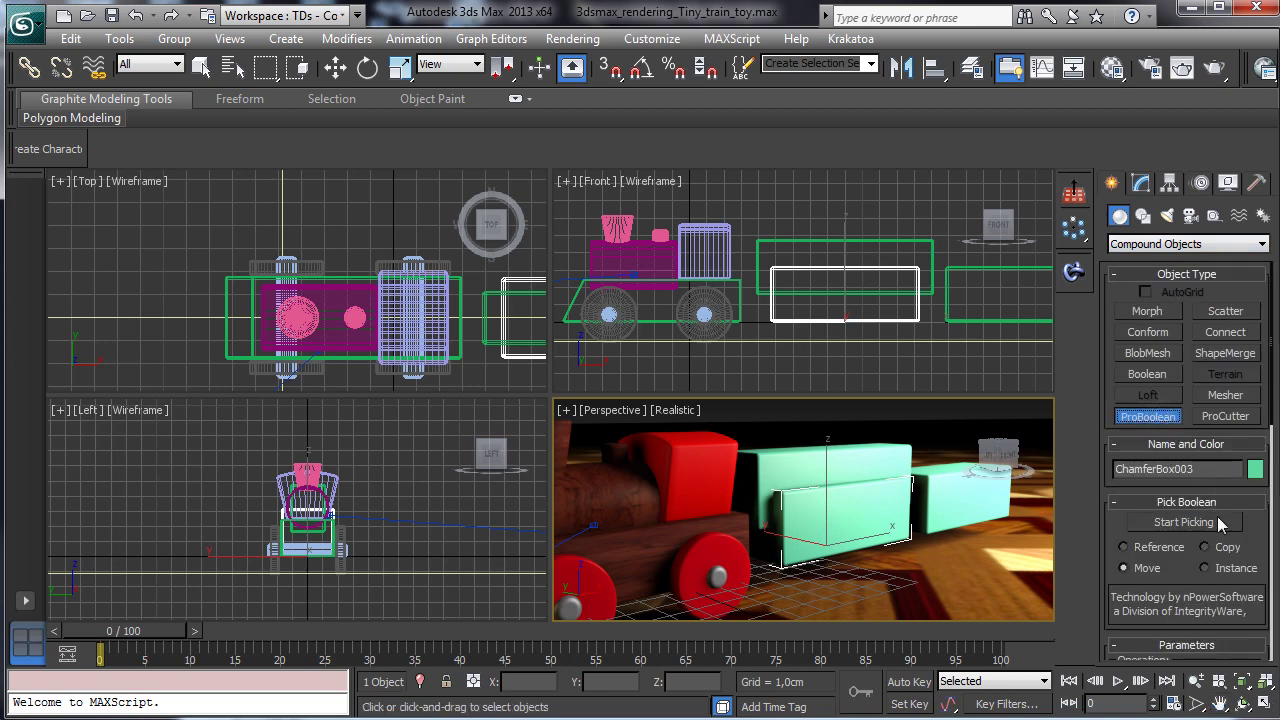
{"action": "left_click", "coordinate": [1160, 521]}
{"action": "left_click", "coordinate": [837, 455]}
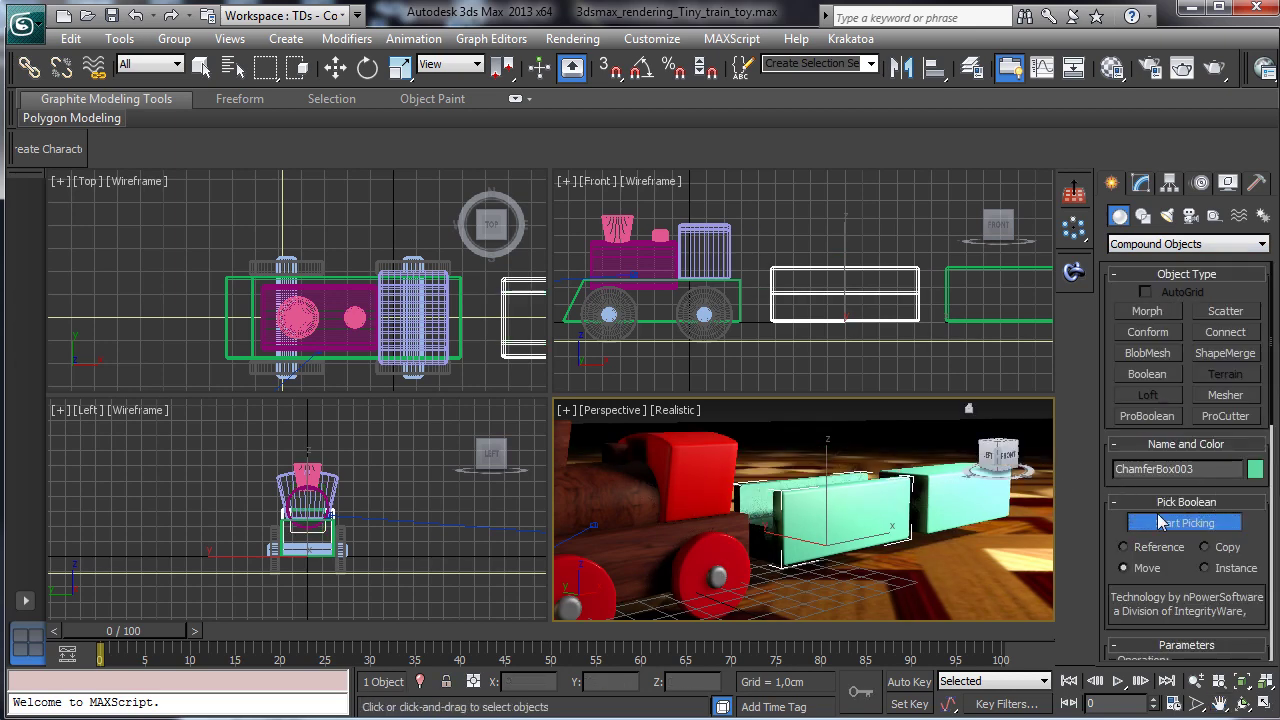
{"action": "left_click", "coordinate": [1241, 704]}
{"action": "left_click_drag", "start_coordinate": [760, 487], "coordinate": [730, 535]}
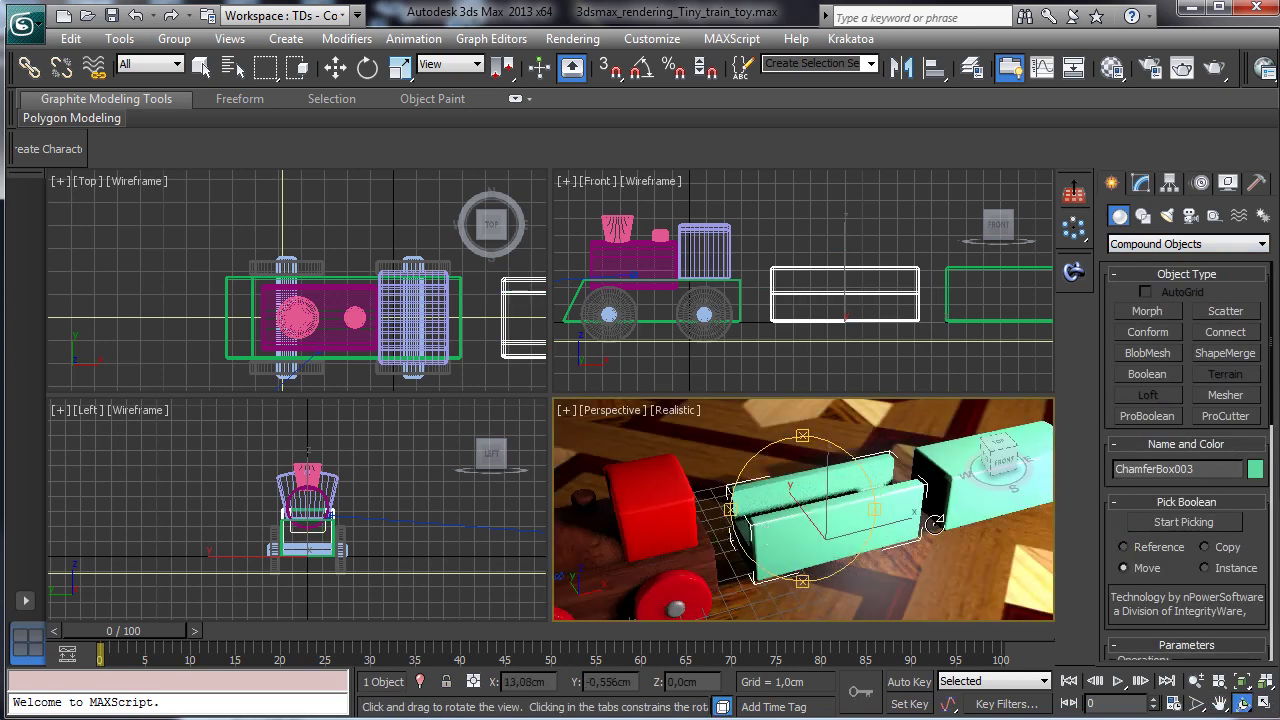
{"action": "left_click", "coordinate": [1242, 681]}
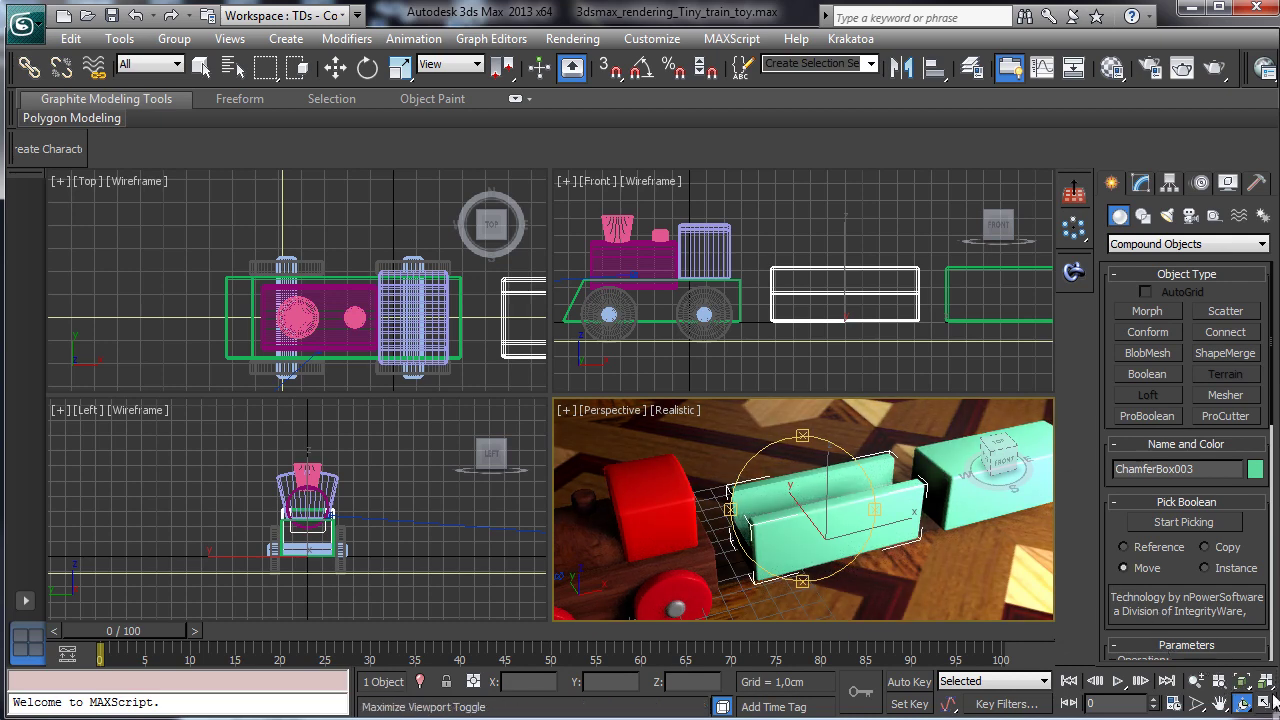
{"action": "left_click", "coordinate": [1266, 705]}
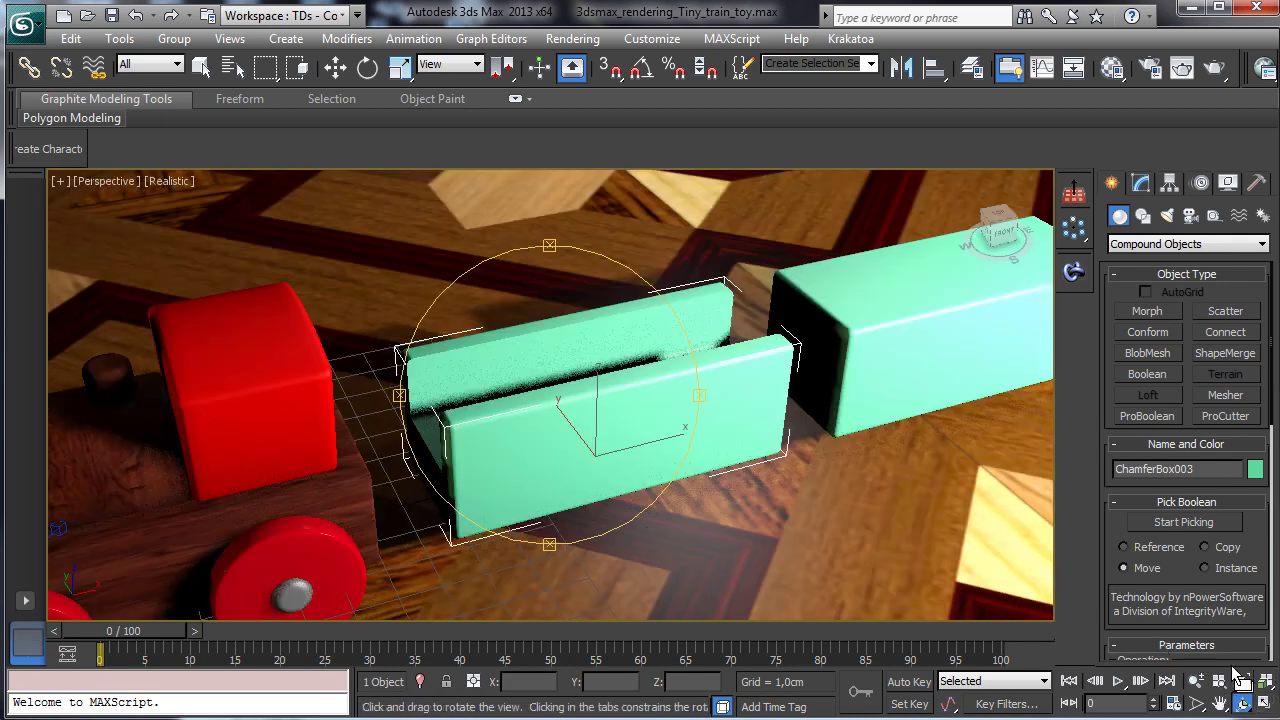
{"action": "left_click_drag", "start_coordinate": [805, 300], "coordinate": [794, 269]}
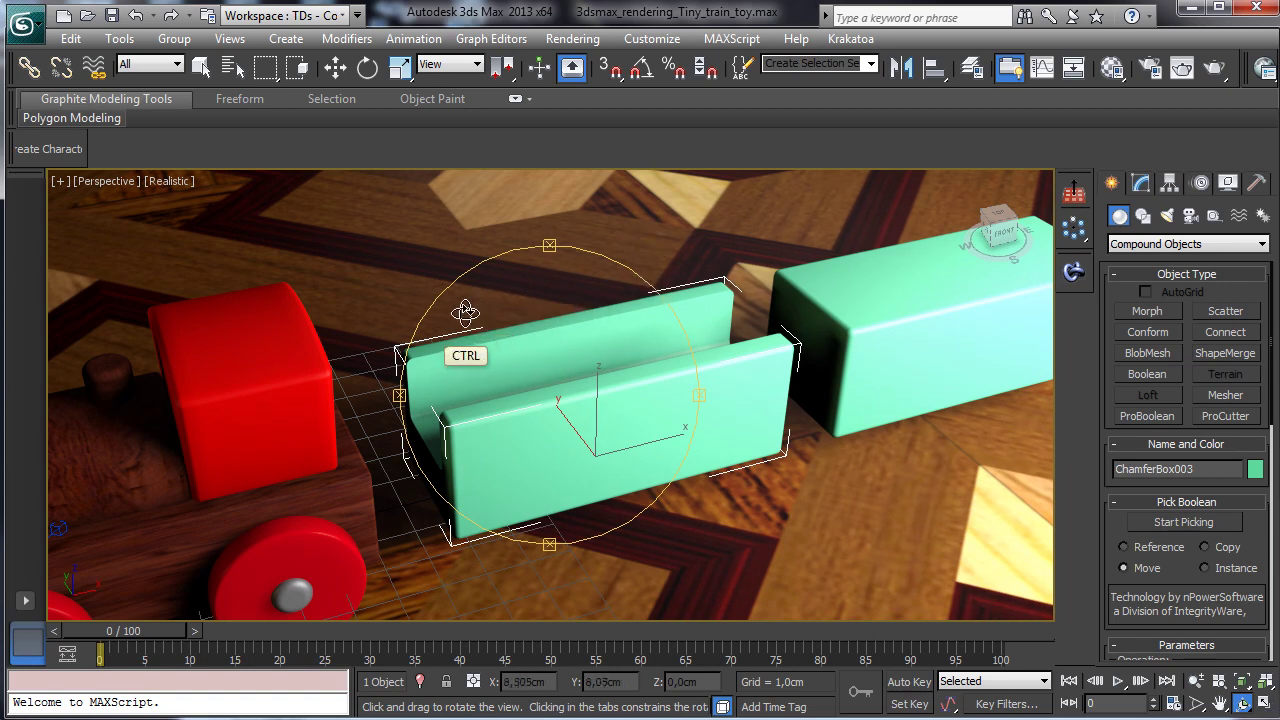
Step: Undo the cut and reposition the upper box along X
{"action": "key", "text": "ctrl+z"}
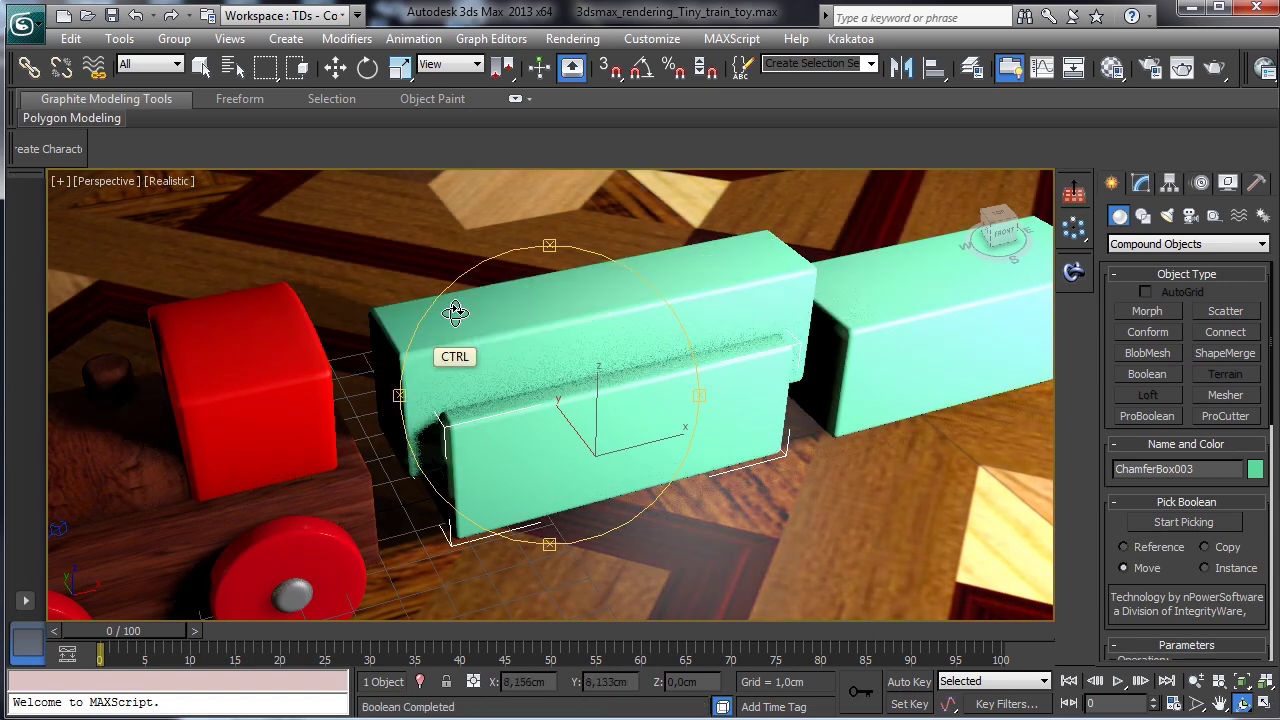
{"action": "key", "text": "w"}
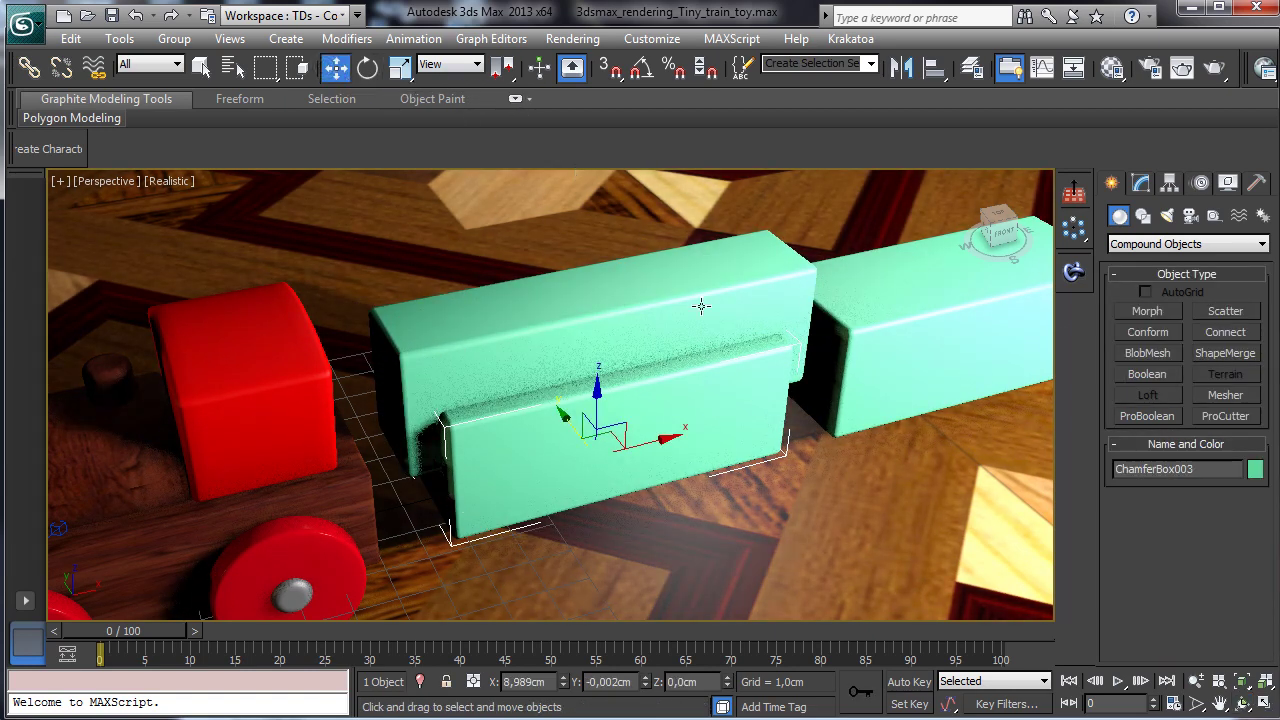
{"action": "left_click", "coordinate": [705, 303]}
{"action": "left_click_drag", "start_coordinate": [662, 390], "coordinate": [554, 406]}
{"action": "left_click_drag", "start_coordinate": [575, 401], "coordinate": [613, 400]}
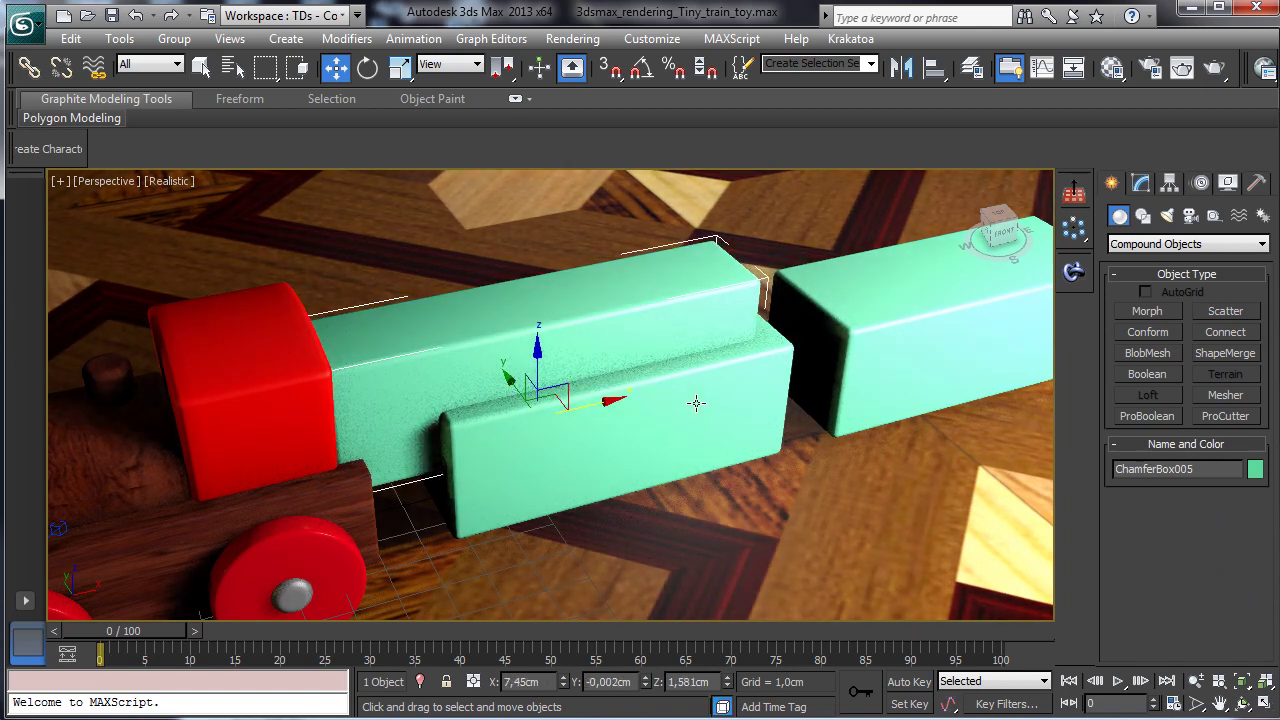
Step: Reselect the front box and subtract the upper box with ProBoolean Start Picking to hollow it
{"action": "left_click", "coordinate": [697, 403]}
{"action": "left_click", "coordinate": [1142, 184]}
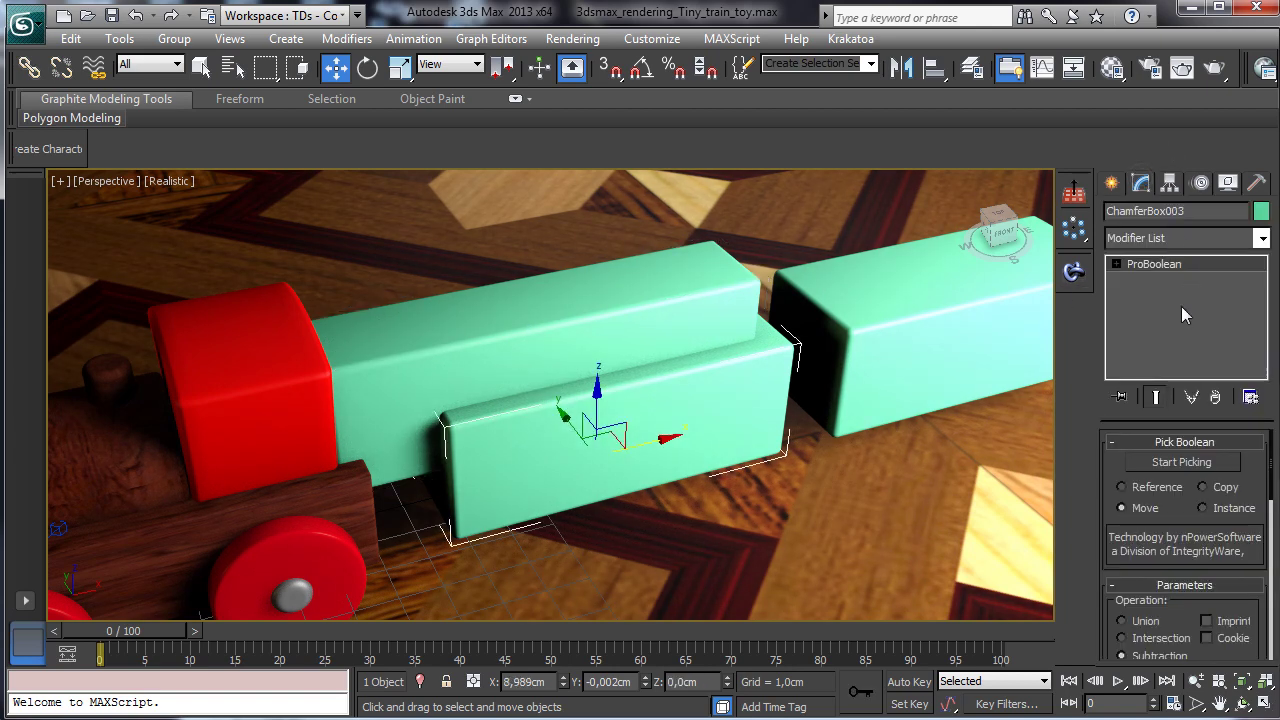
{"action": "left_click", "coordinate": [1176, 461]}
{"action": "left_click", "coordinate": [726, 286]}
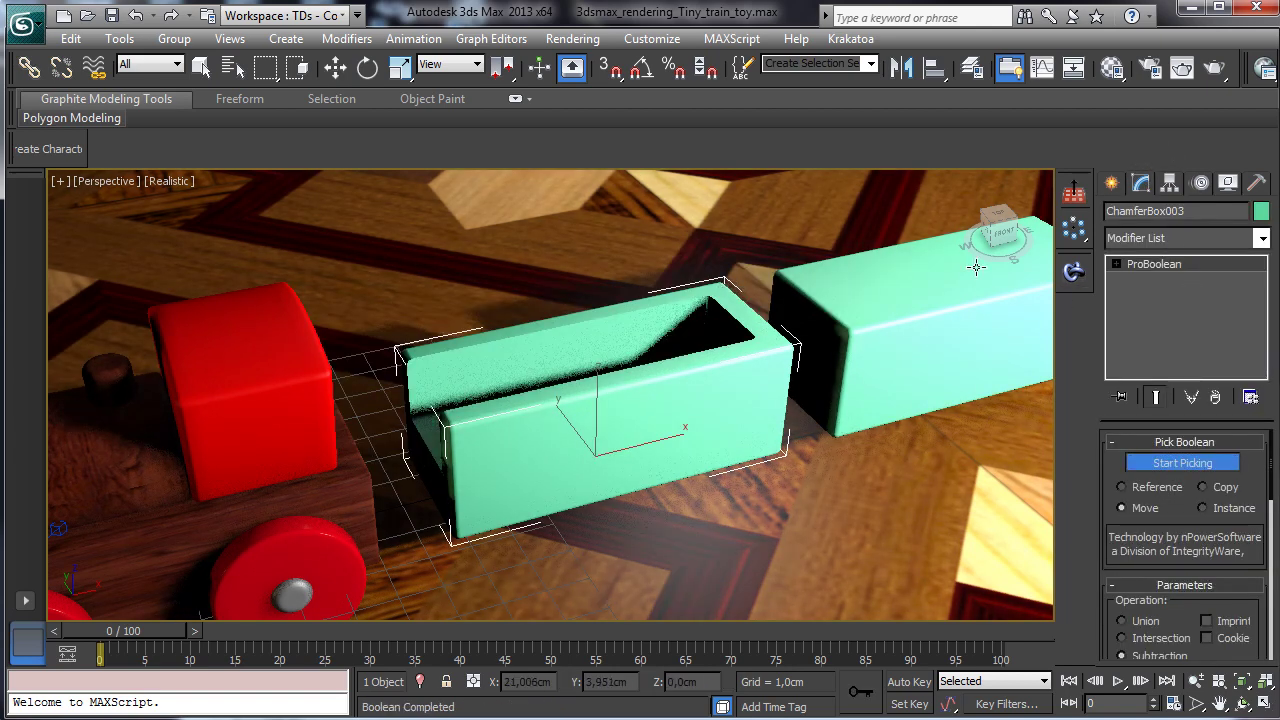
{"action": "left_click", "coordinate": [1182, 464]}
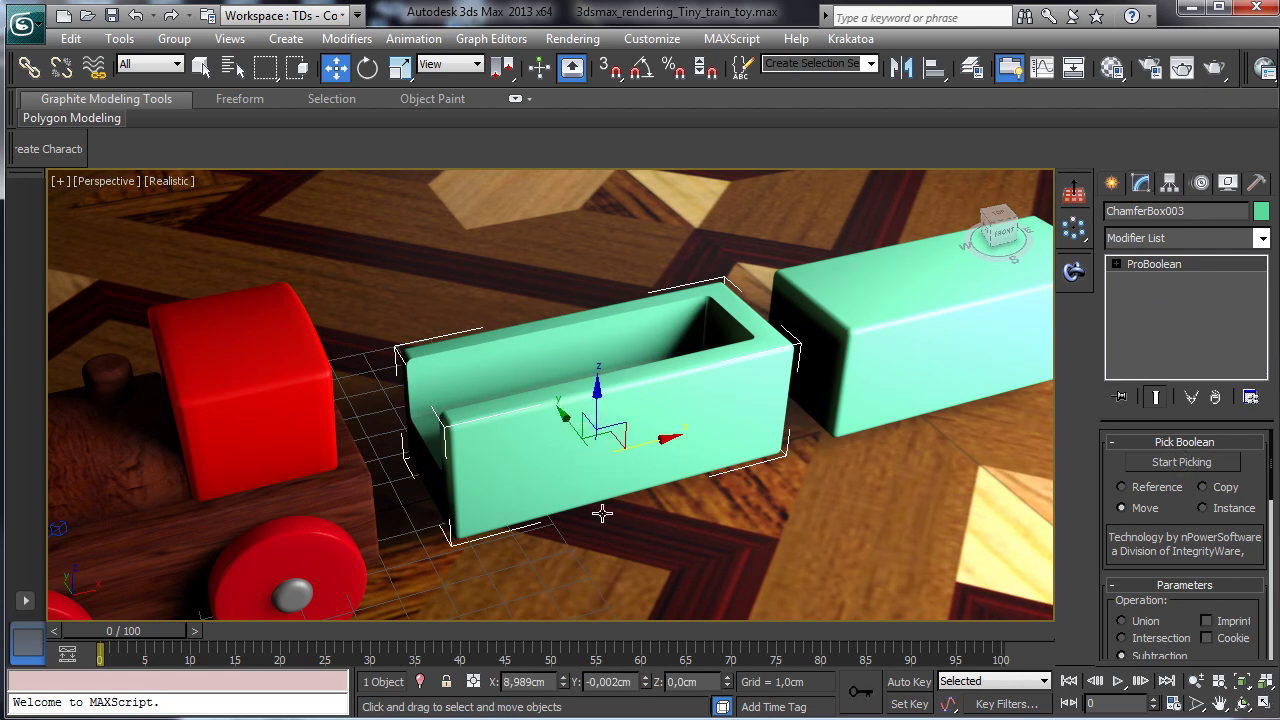
Step: Convert the wagon box to Editable Poly and straighten its left-end vertices in the Front view
{"action": "right_click", "coordinate": [595, 455]}
{"action": "mouse_move", "coordinate": [719, 647]}
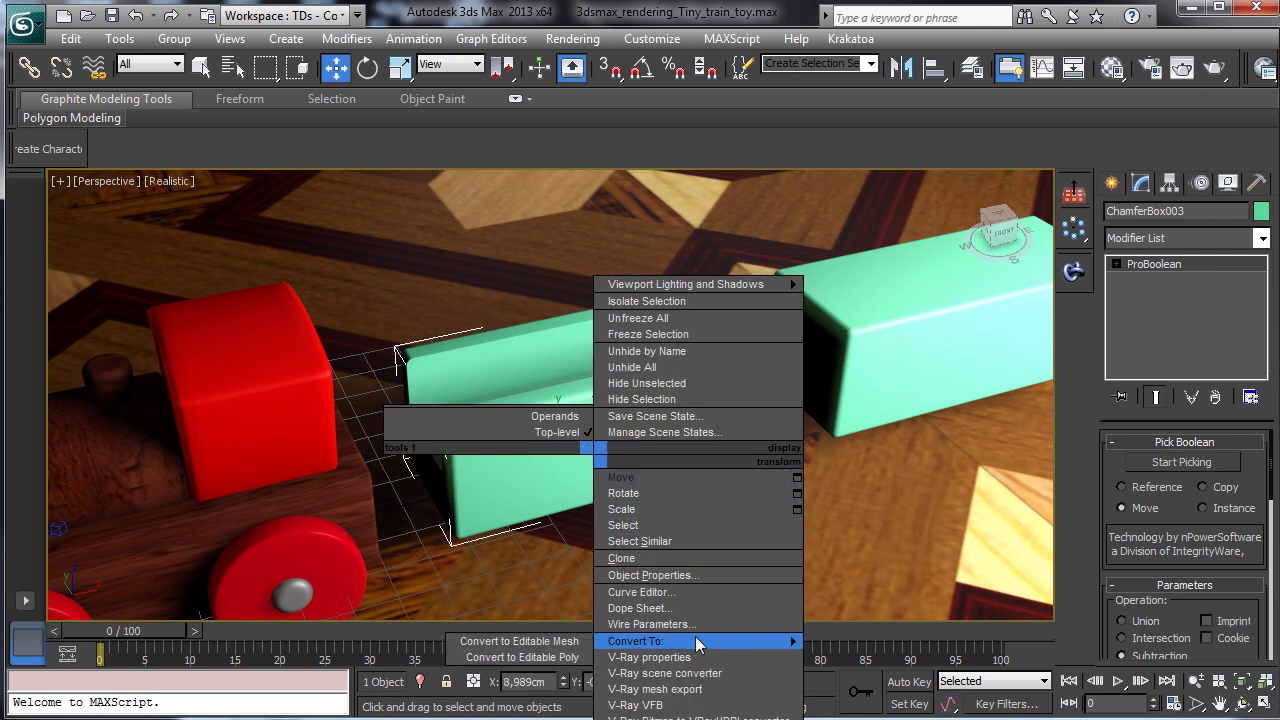
{"action": "left_click", "coordinate": [547, 657]}
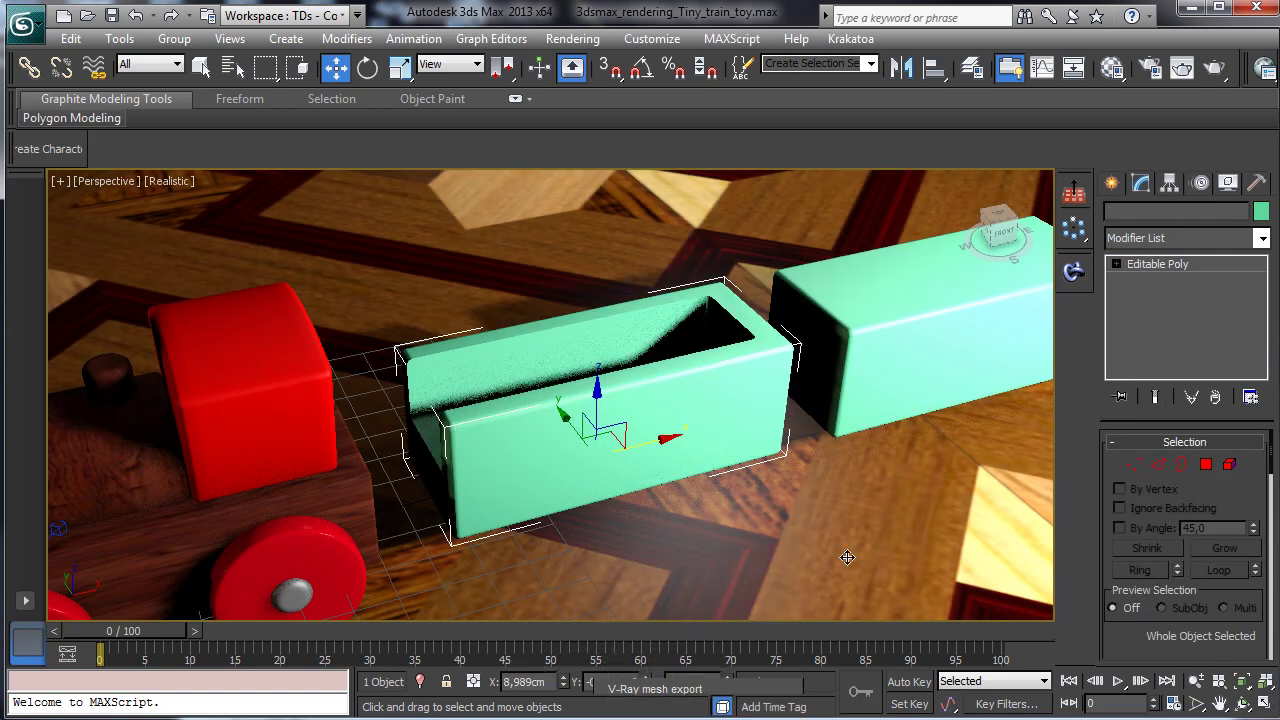
{"action": "left_click", "coordinate": [1133, 464]}
{"action": "left_click_drag", "start_coordinate": [412, 304], "coordinate": [706, 426]}
{"action": "key", "text": "alt+w"}
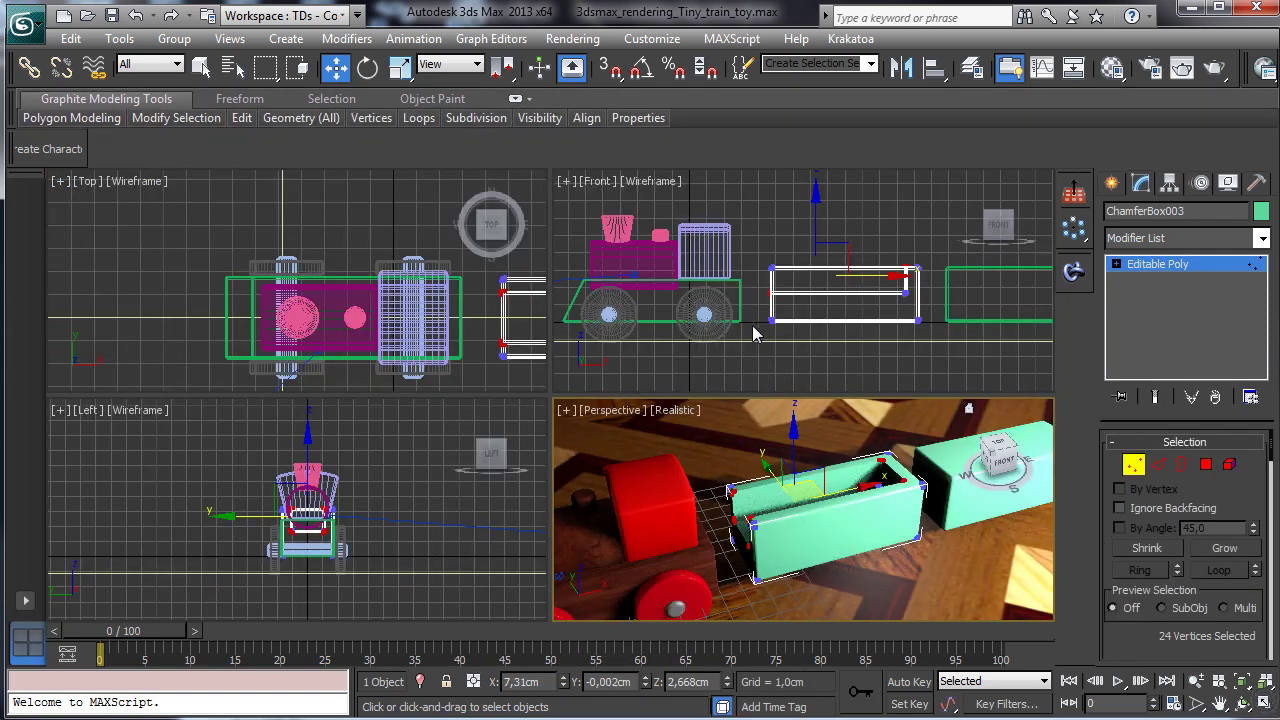
{"action": "right_click", "coordinate": [754, 334]}
{"action": "left_click_drag", "start_coordinate": [786, 292], "coordinate": [862, 272]}
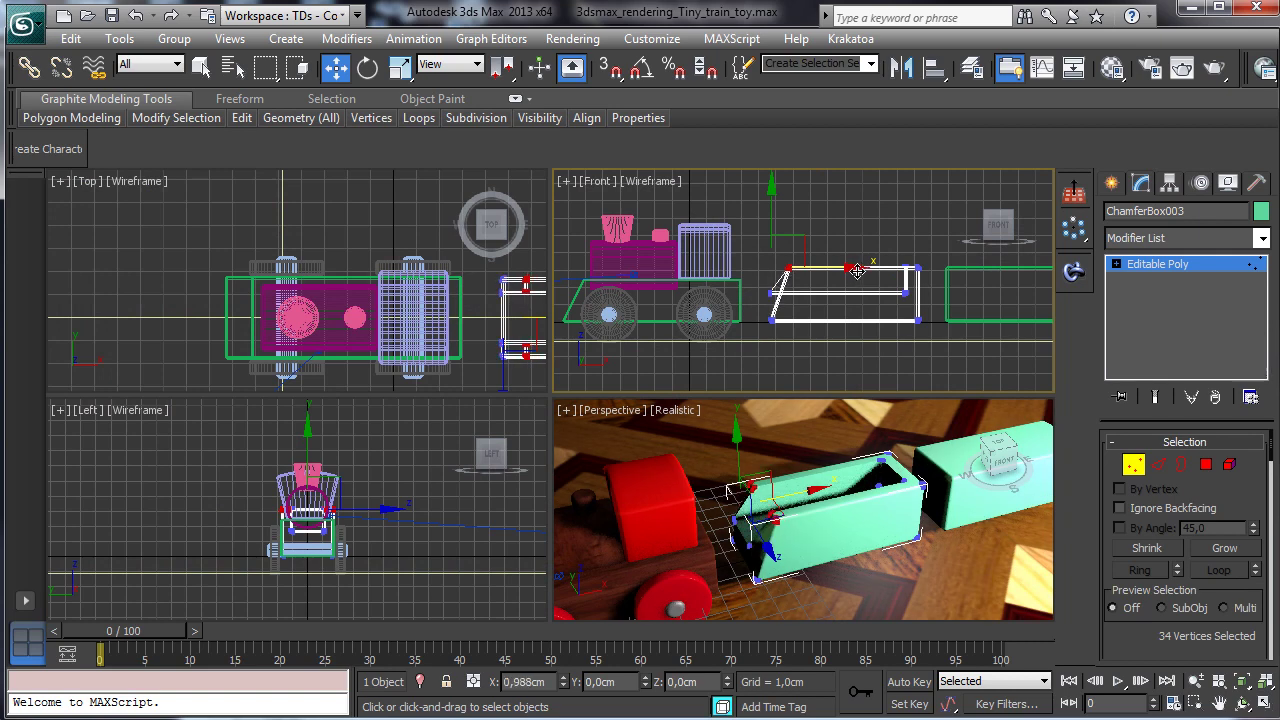
{"action": "left_click_drag", "start_coordinate": [773, 289], "coordinate": [758, 318]}
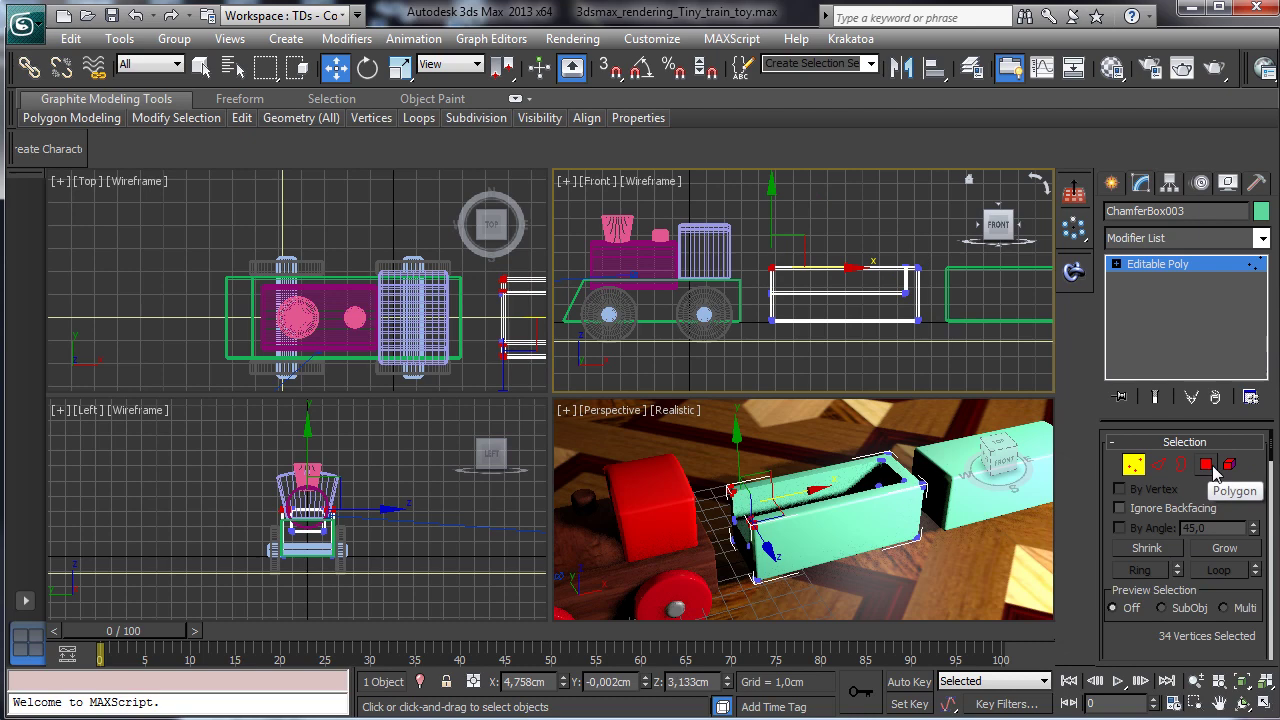
Step: Select the box's front face, then move its end vertices right along X in Front view
{"action": "left_click", "coordinate": [1206, 465]}
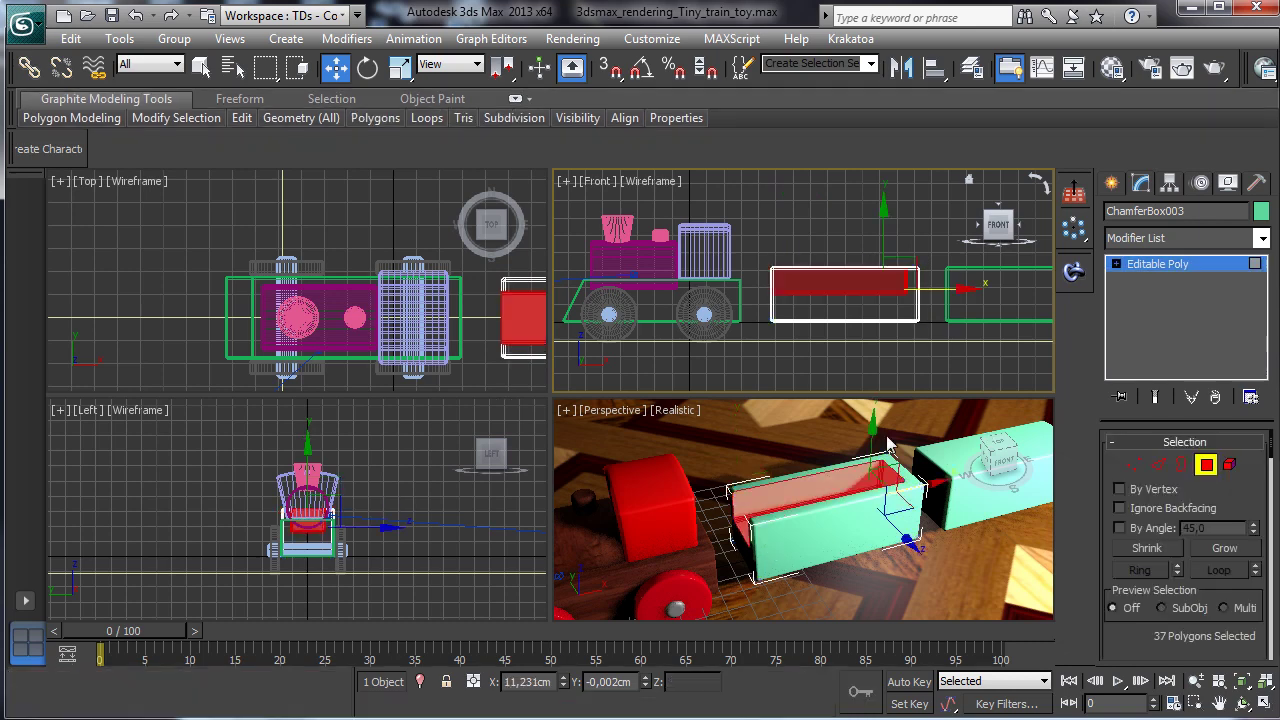
{"action": "left_click", "coordinate": [800, 523]}
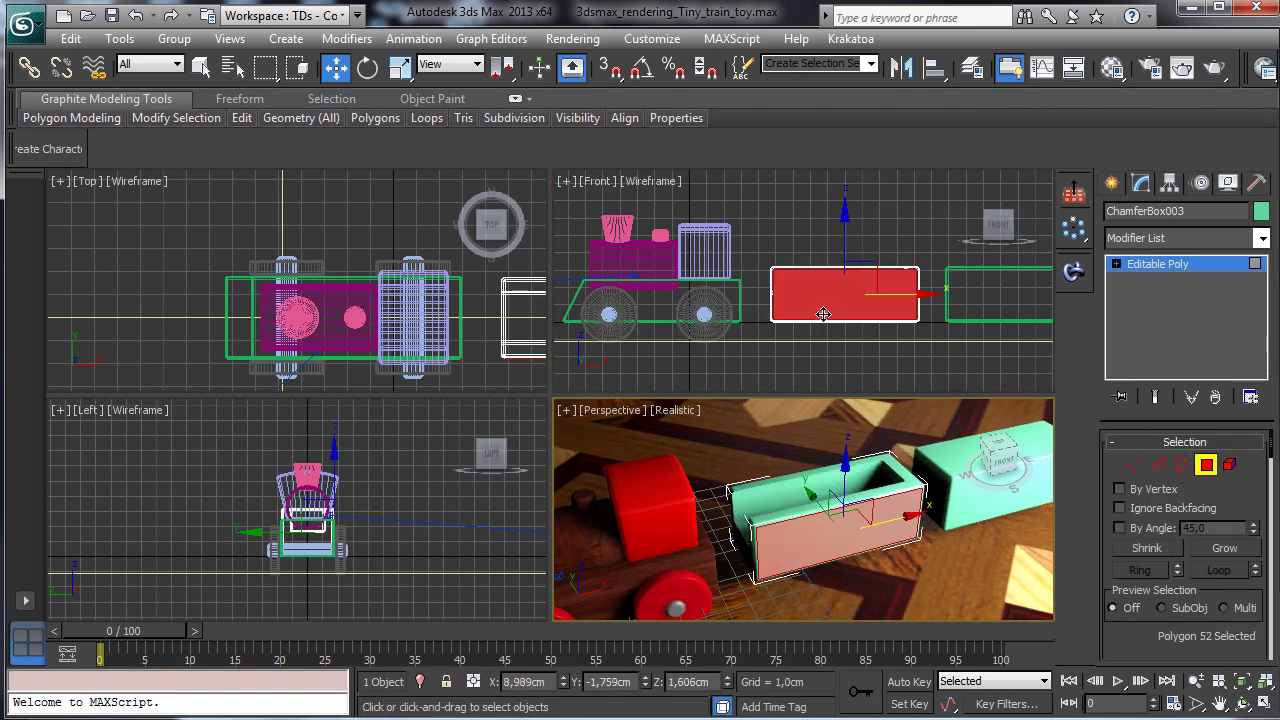
{"action": "left_click", "coordinate": [1206, 465]}
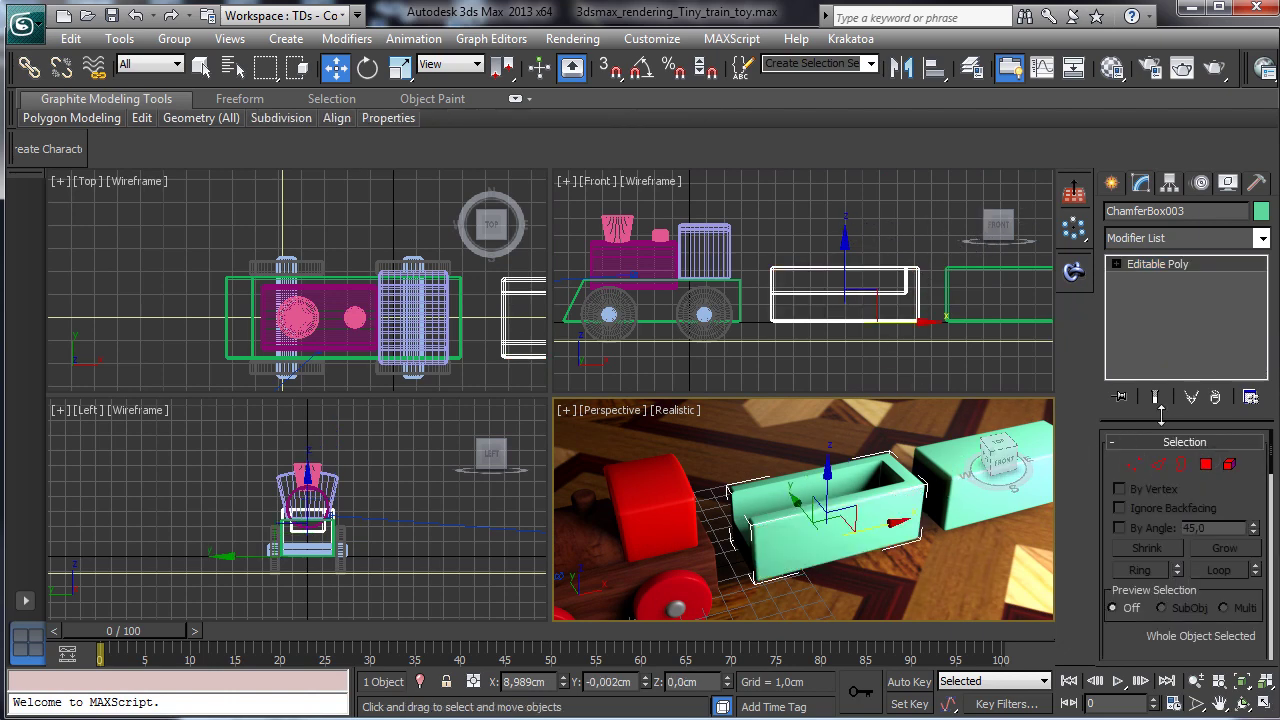
{"action": "key", "text": "1"}
{"action": "left_click_drag", "start_coordinate": [742, 246], "coordinate": [930, 336]}
{"action": "left_click_drag", "start_coordinate": [836, 296], "coordinate": [866, 296]}
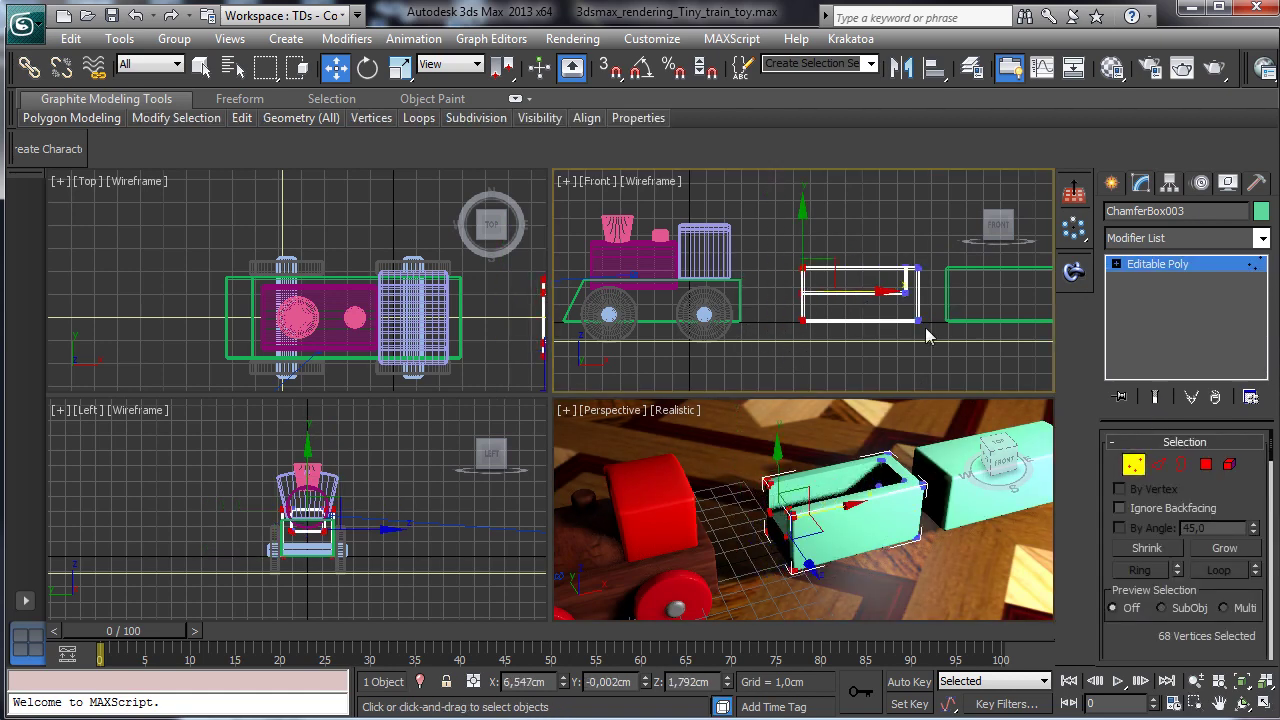
Step: Exit sub-object mode, shift the hollow wagon left toward the locomotive, and select ChamferBox004
{"action": "left_click", "coordinate": [1157, 465]}
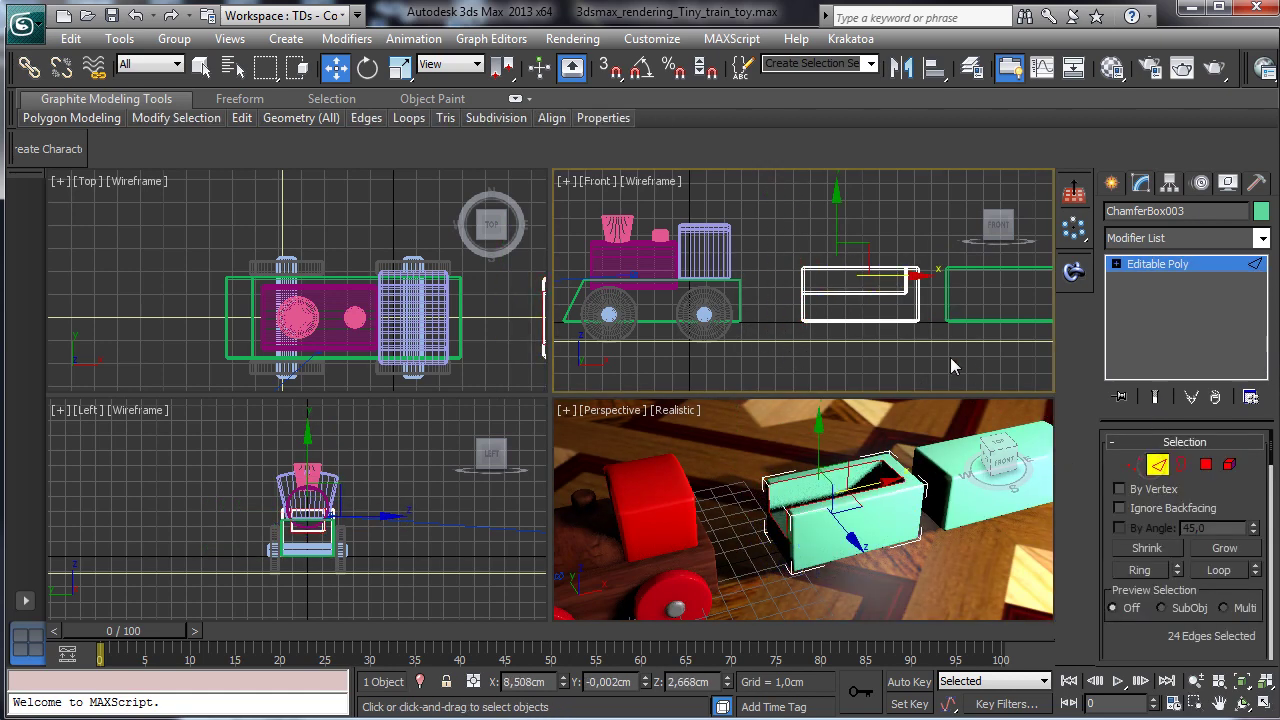
{"action": "left_click", "coordinate": [1157, 465]}
{"action": "left_click_drag", "start_coordinate": [907, 320], "coordinate": [873, 320]}
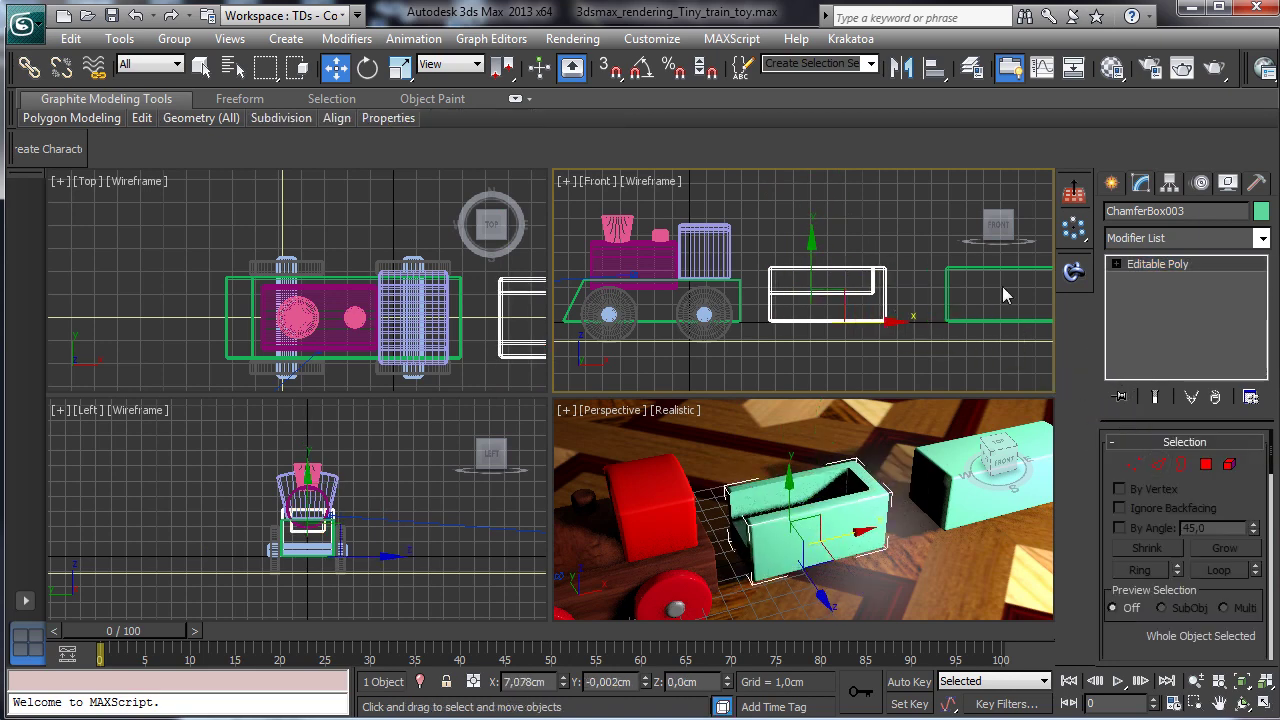
{"action": "left_click", "coordinate": [948, 280]}
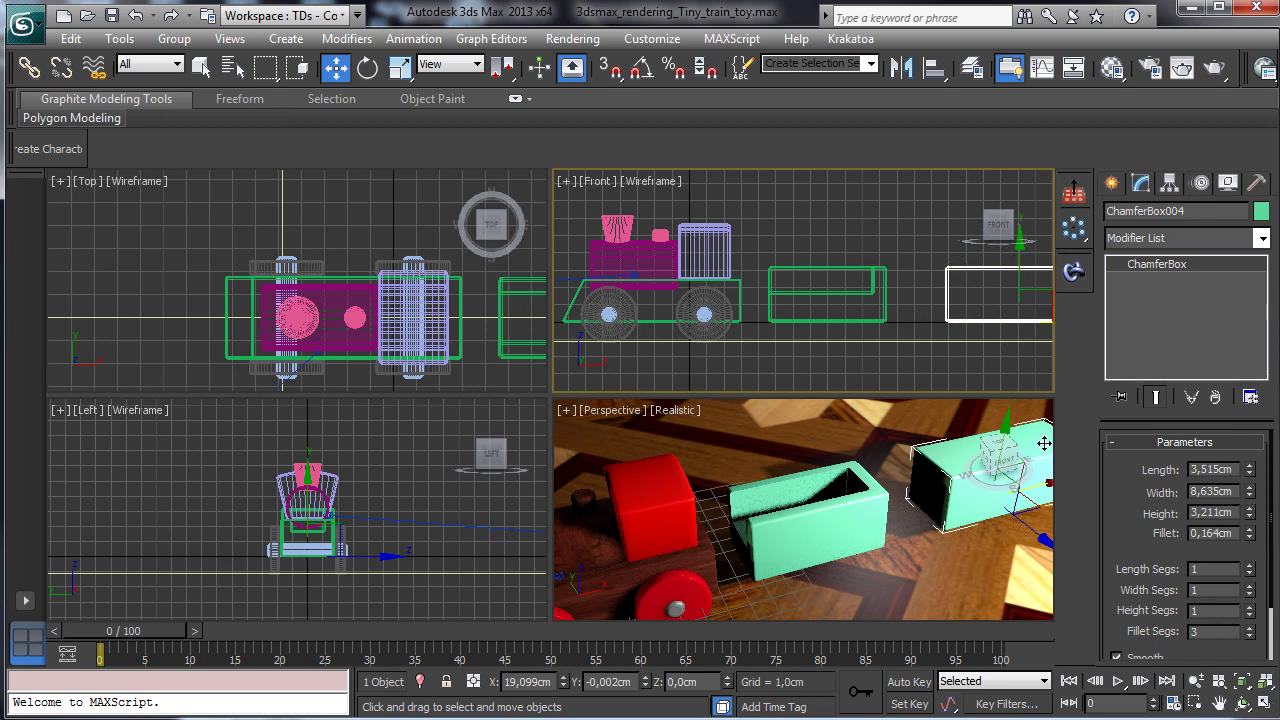
Step: Move ChamferBox004 left and clone it upward as ChamferBox005
{"action": "left_click", "coordinate": [1219, 704]}
{"action": "left_click_drag", "start_coordinate": [978, 363], "coordinate": [865, 349]}
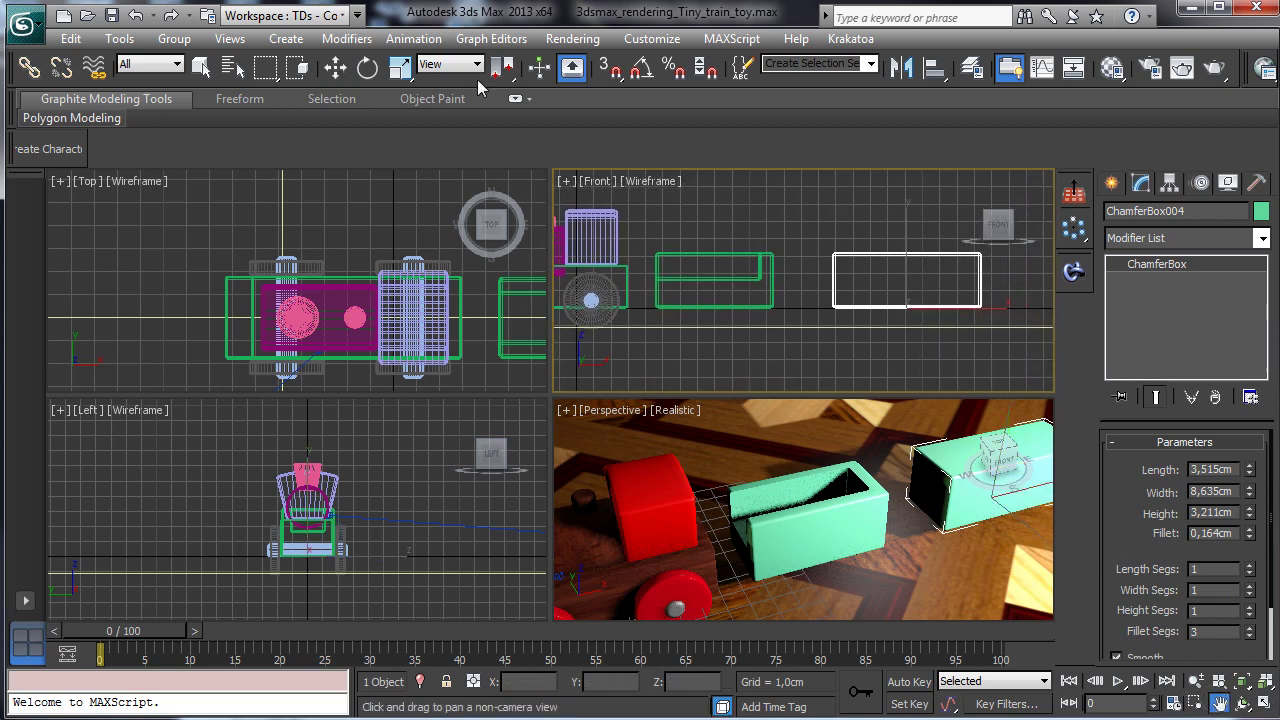
{"action": "left_click", "coordinate": [336, 67]}
{"action": "left_click_drag", "start_coordinate": [969, 302], "coordinate": [936, 306]}
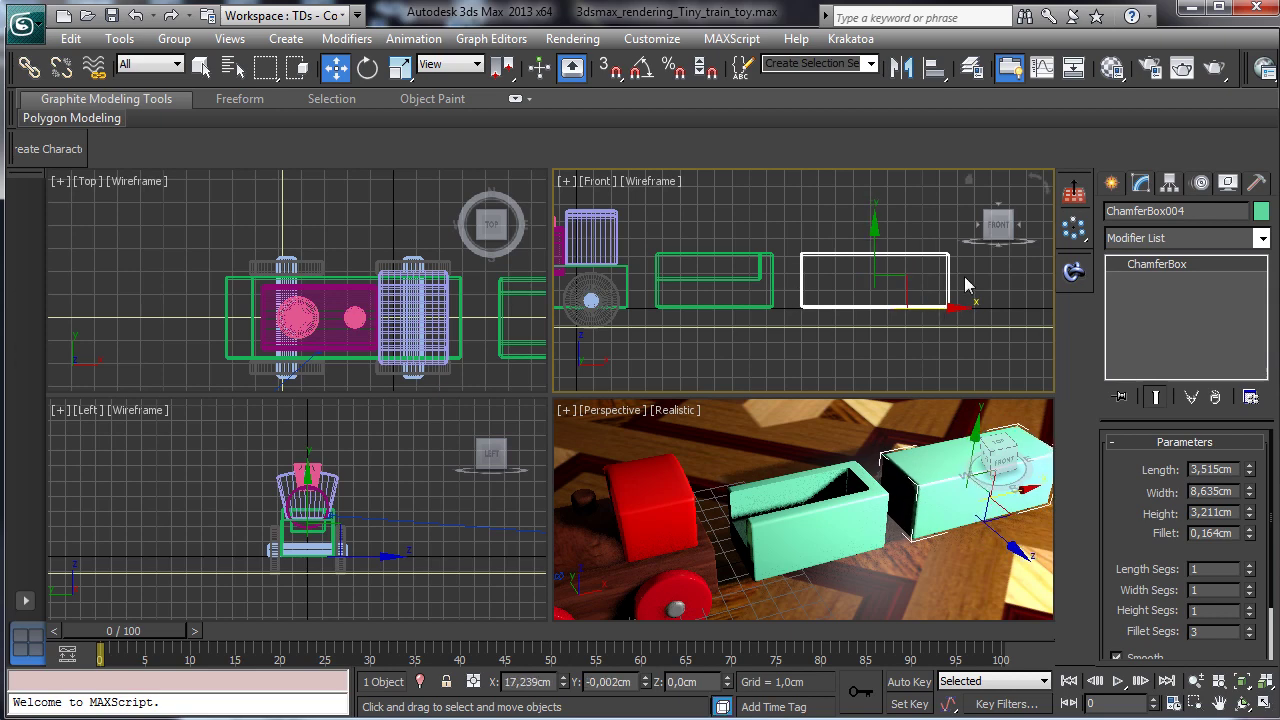
{"action": "left_click_drag", "start_coordinate": [875, 260], "coordinate": [877, 231], "text": "shift"}
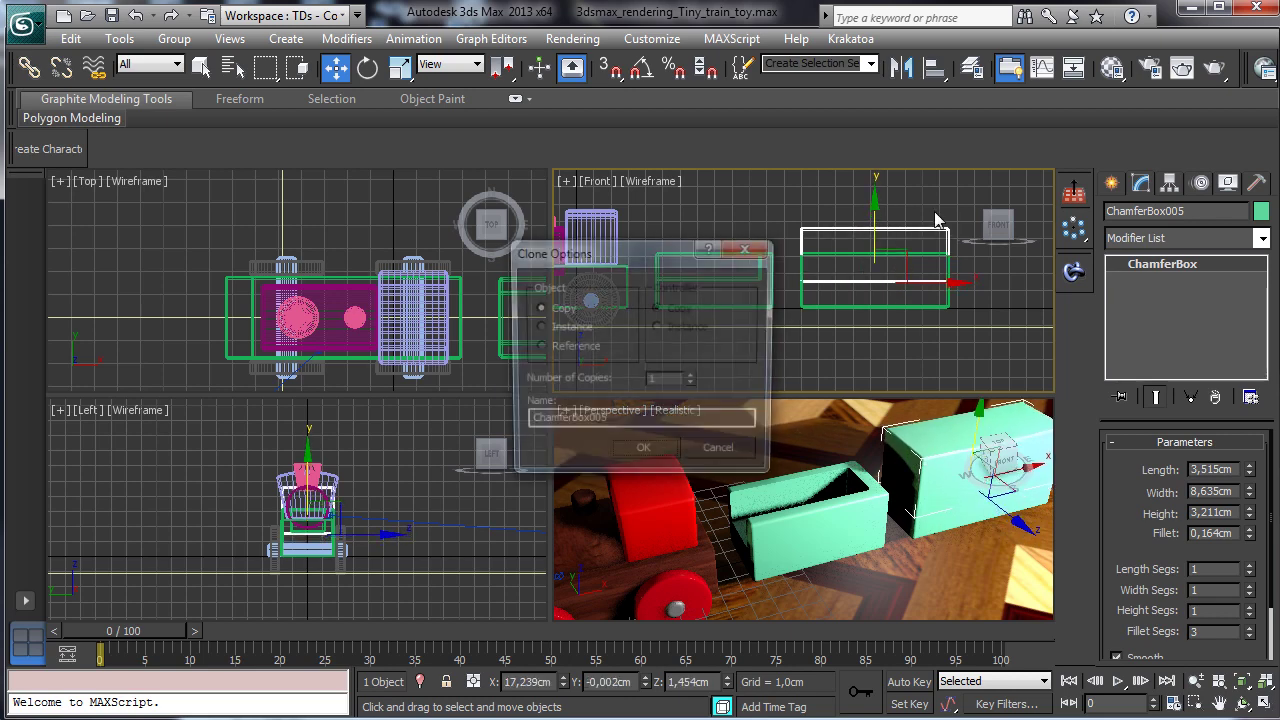
{"action": "left_click", "coordinate": [643, 454]}
Step: Set ChamferBox005's Width to 10,708 cm and Length to 2,227 cm, then reselect ChamferBox004
{"action": "mouse_move", "coordinate": [1248, 500]}
{"action": "left_mouse_down"}
{"action": "mouse_move", "coordinate": [1248, 468]}
{"action": "mouse_move", "coordinate": [1251, 499]}
{"action": "left_mouse_up"}
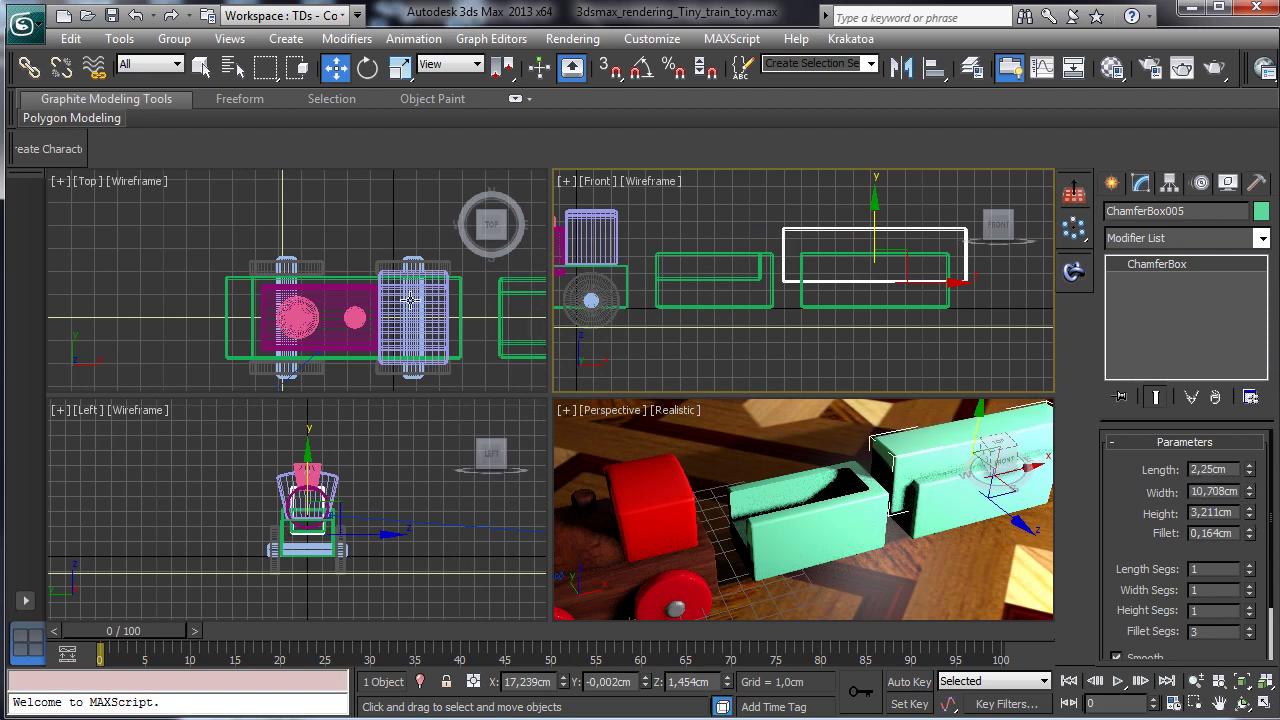
{"action": "left_click", "coordinate": [833, 468]}
{"action": "left_click", "coordinate": [1242, 681]}
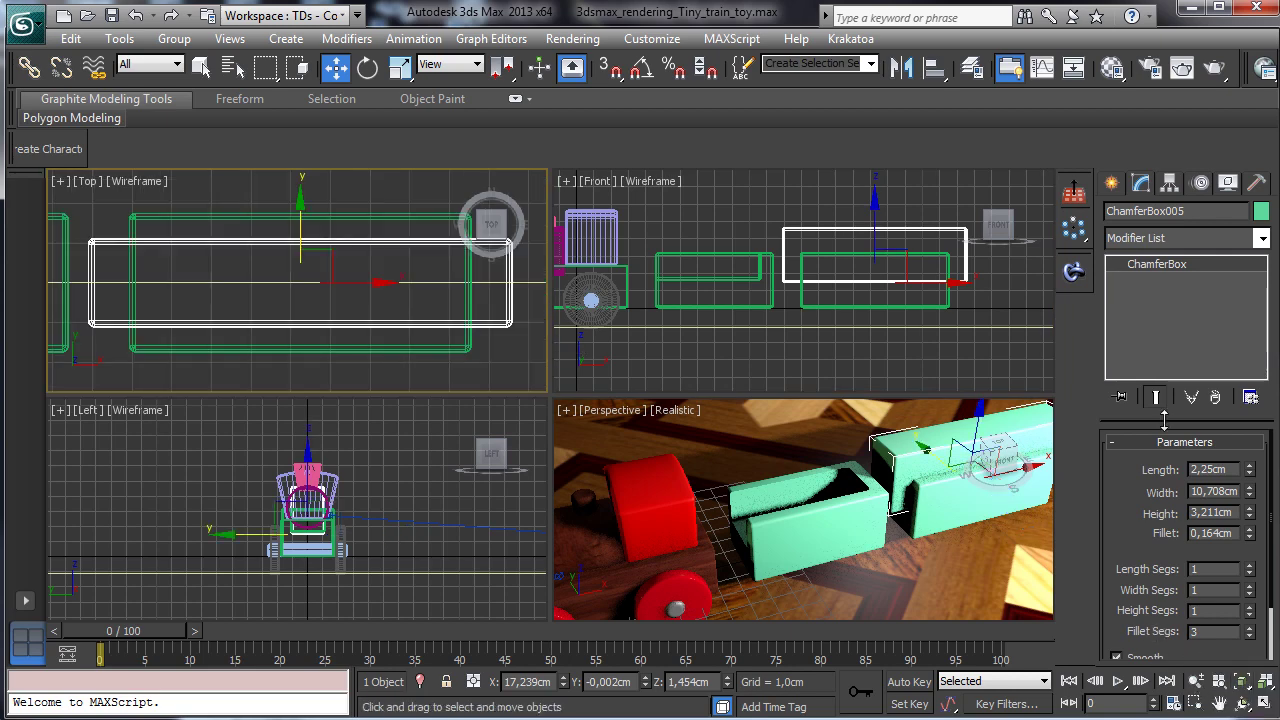
{"action": "left_click", "coordinate": [1195, 681]}
{"action": "key", "text": "shift+z"}
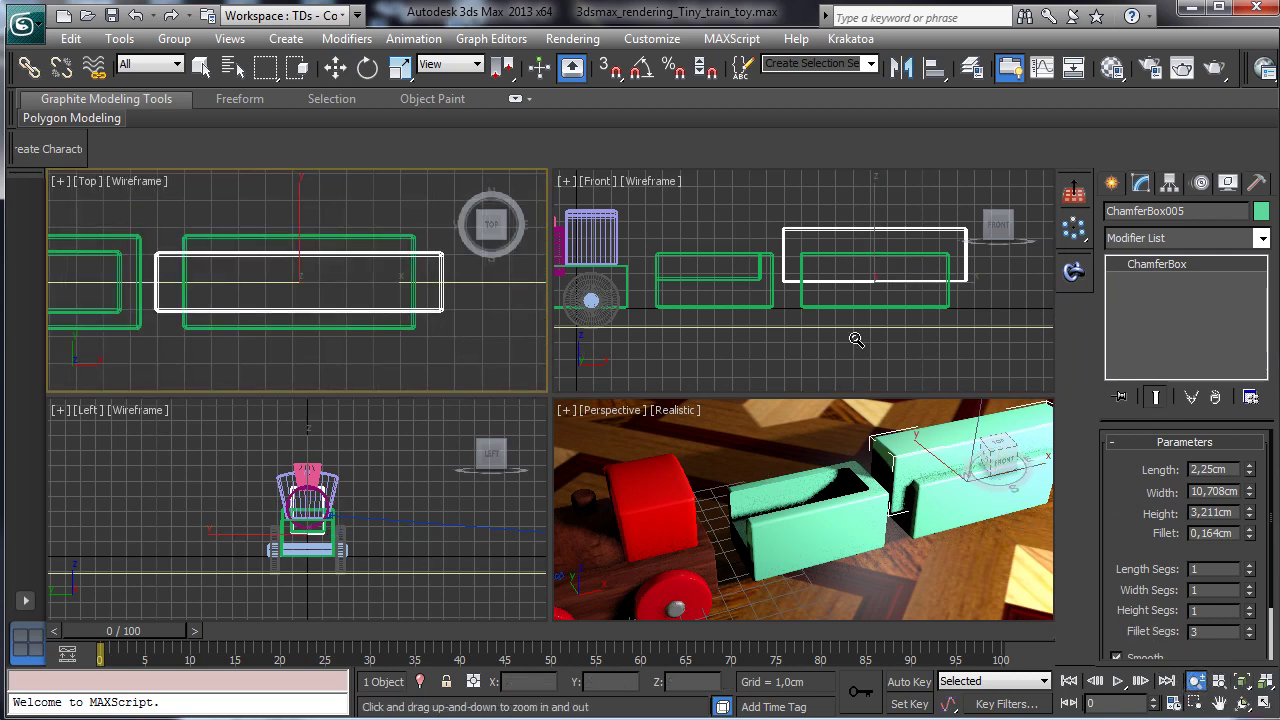
{"action": "left_click_drag", "start_coordinate": [1255, 478], "coordinate": [1255, 483]}
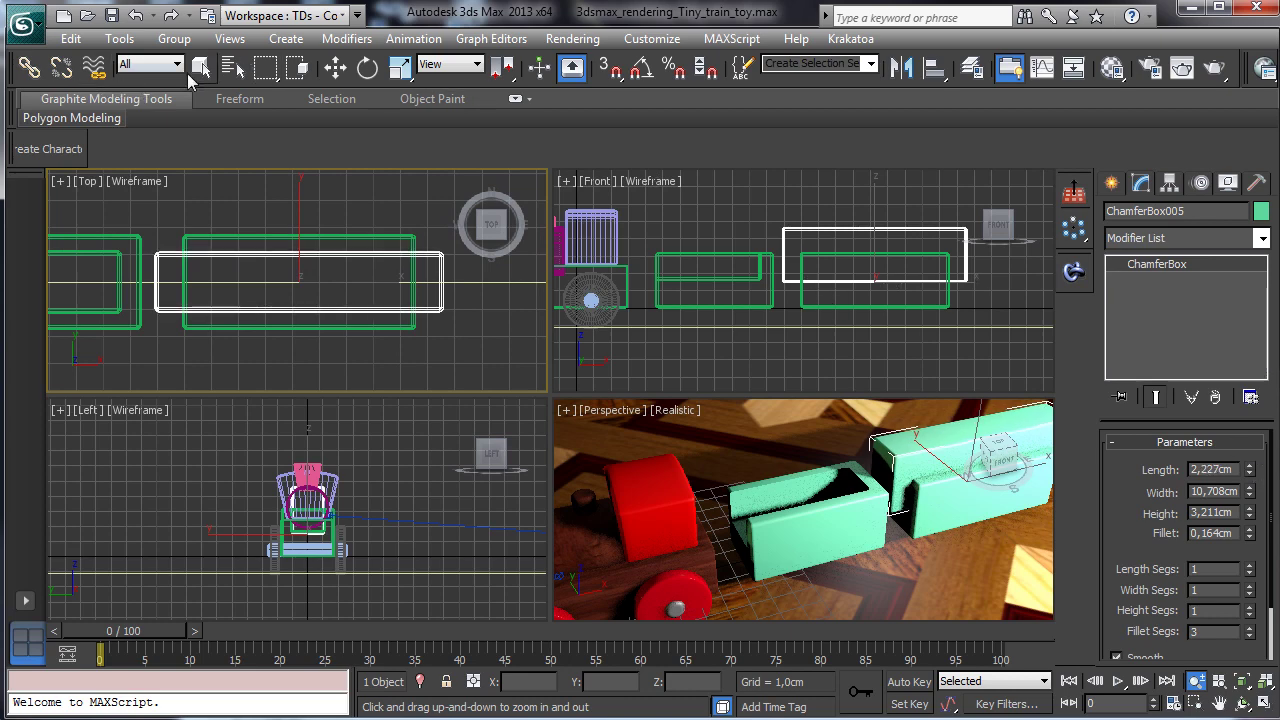
{"action": "left_click", "coordinate": [199, 68]}
{"action": "left_click", "coordinate": [834, 305]}
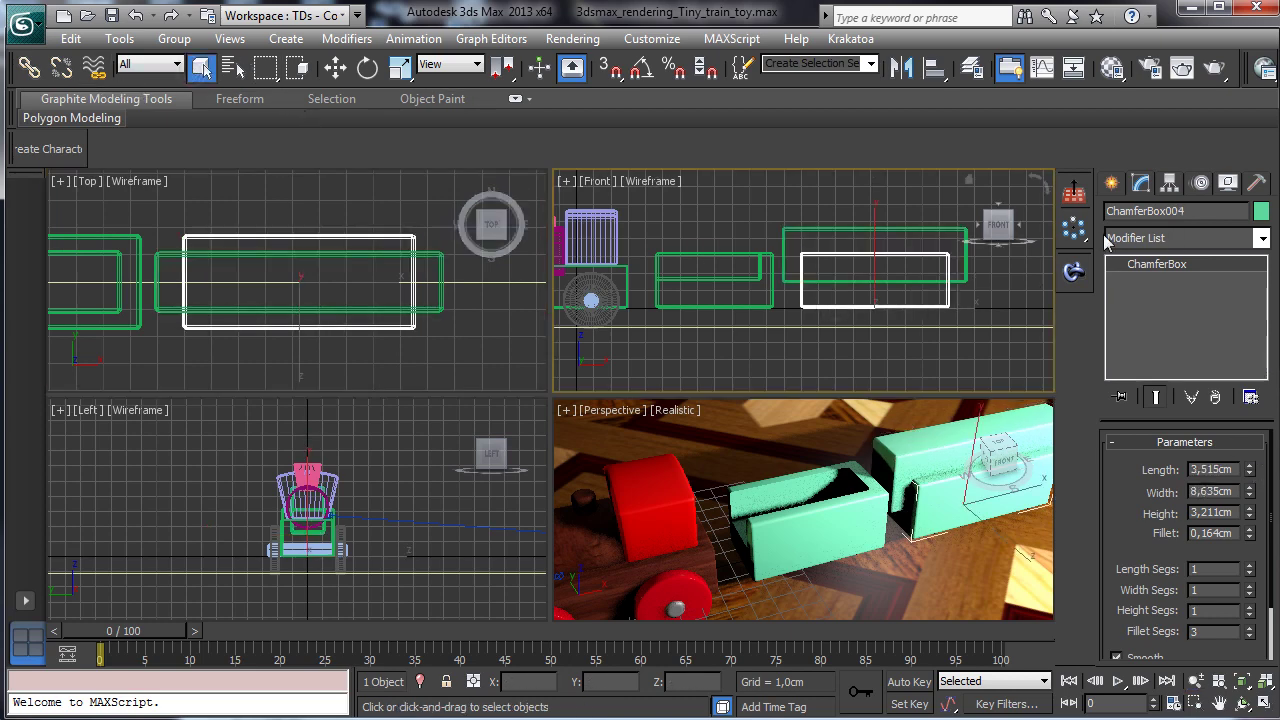
Step: Hollow ChamferBox004 with a ProBoolean subtraction of the box above it
{"action": "left_click", "coordinate": [1111, 184]}
{"action": "left_click", "coordinate": [1147, 416]}
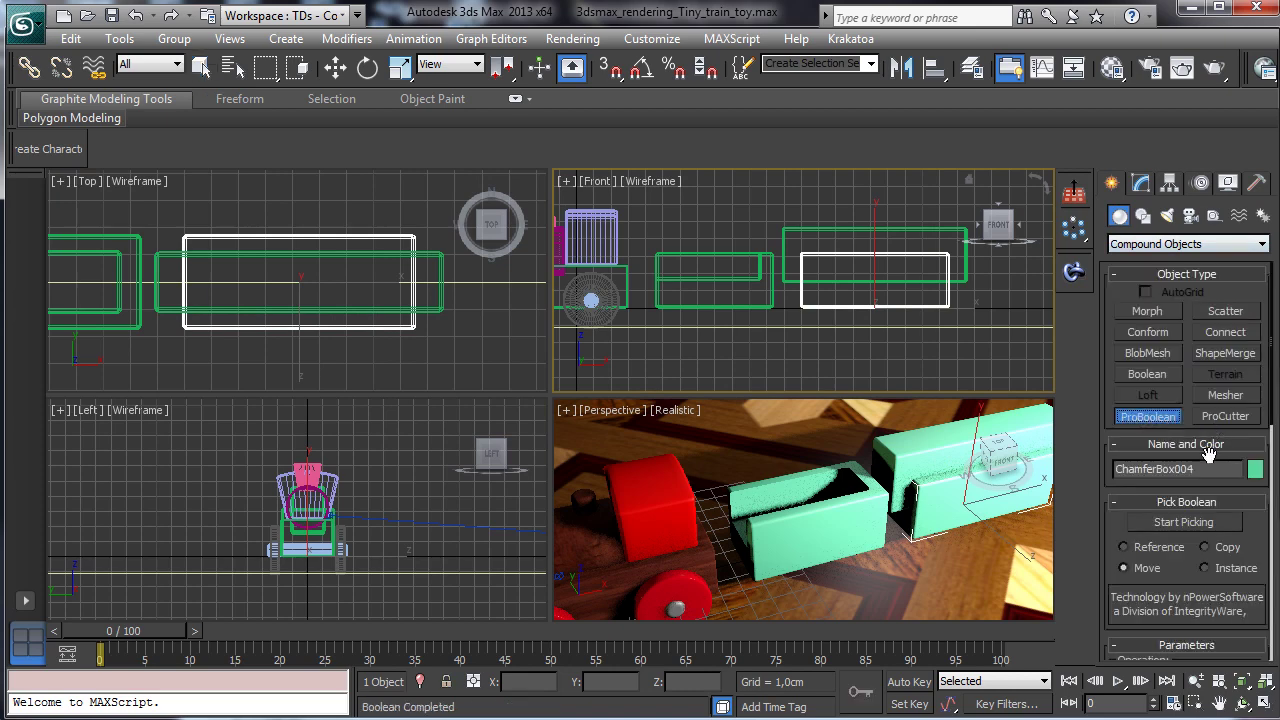
{"action": "left_click", "coordinate": [1155, 521]}
{"action": "left_click", "coordinate": [830, 231]}
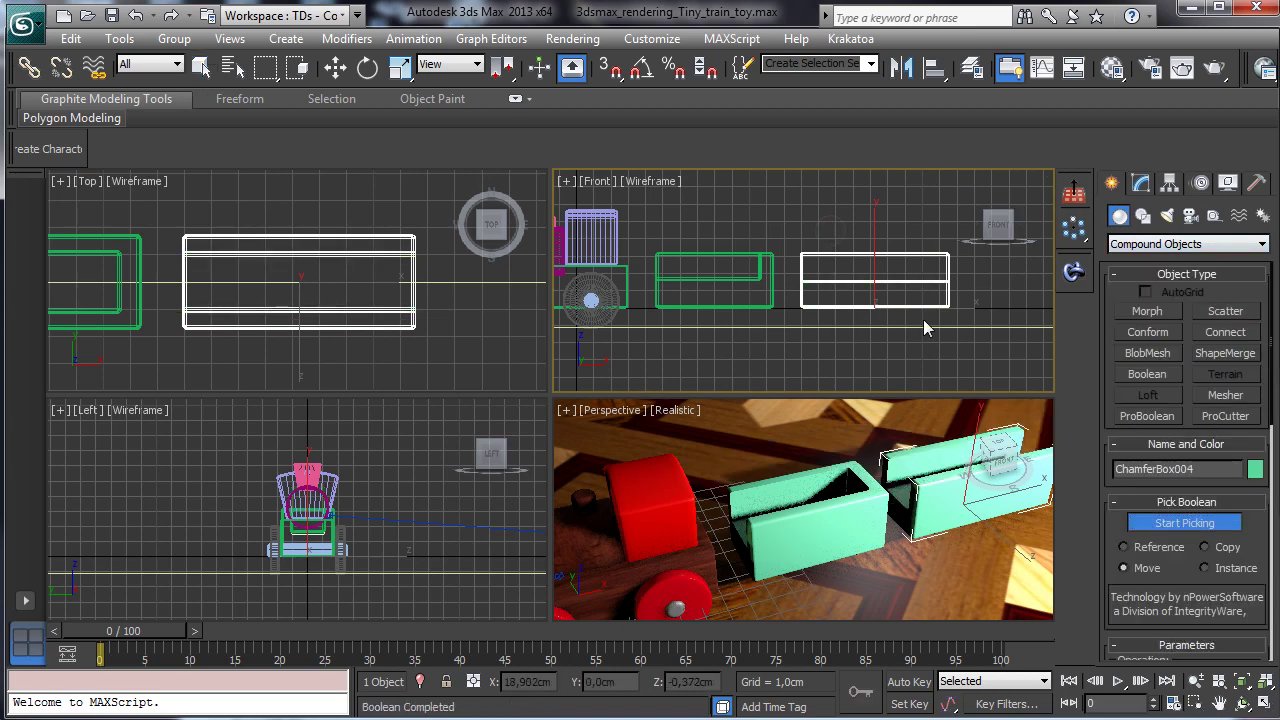
{"action": "left_click", "coordinate": [1183, 528]}
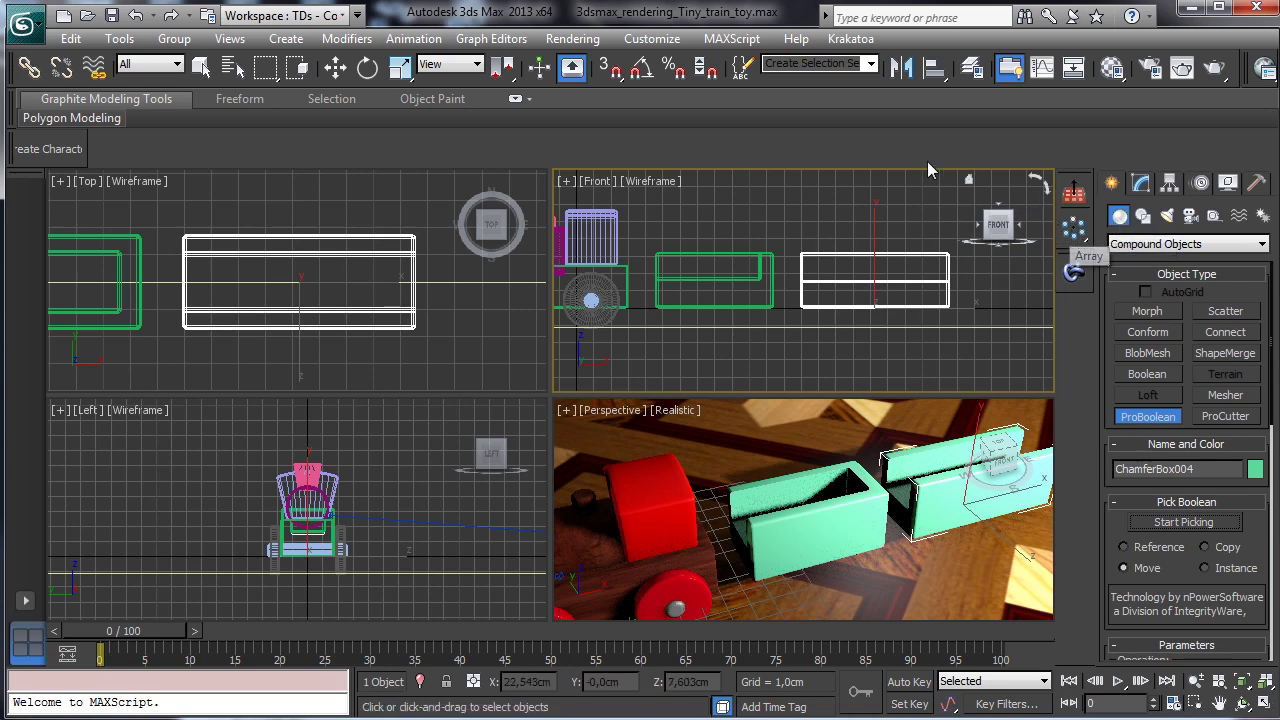
Step: Move ChamferBox004's pivot left along X using Affect Pivot Only
{"action": "left_click", "coordinate": [368, 67]}
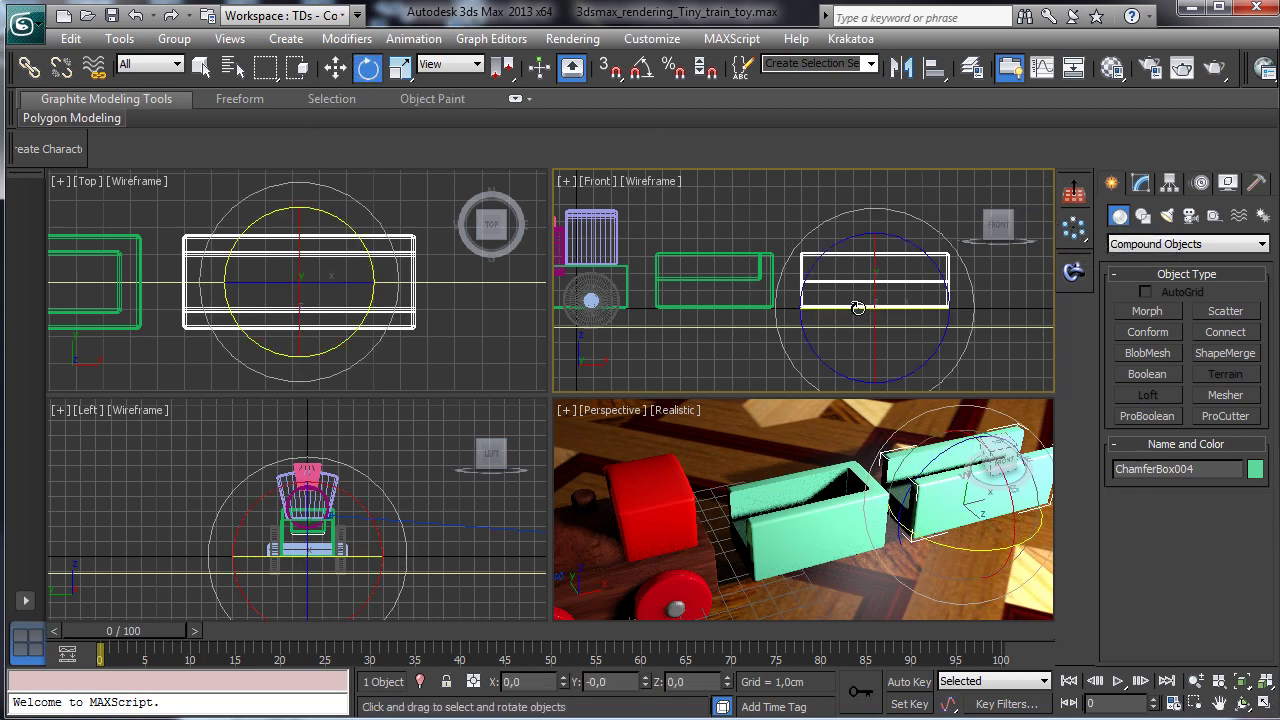
{"action": "left_click", "coordinate": [1170, 183]}
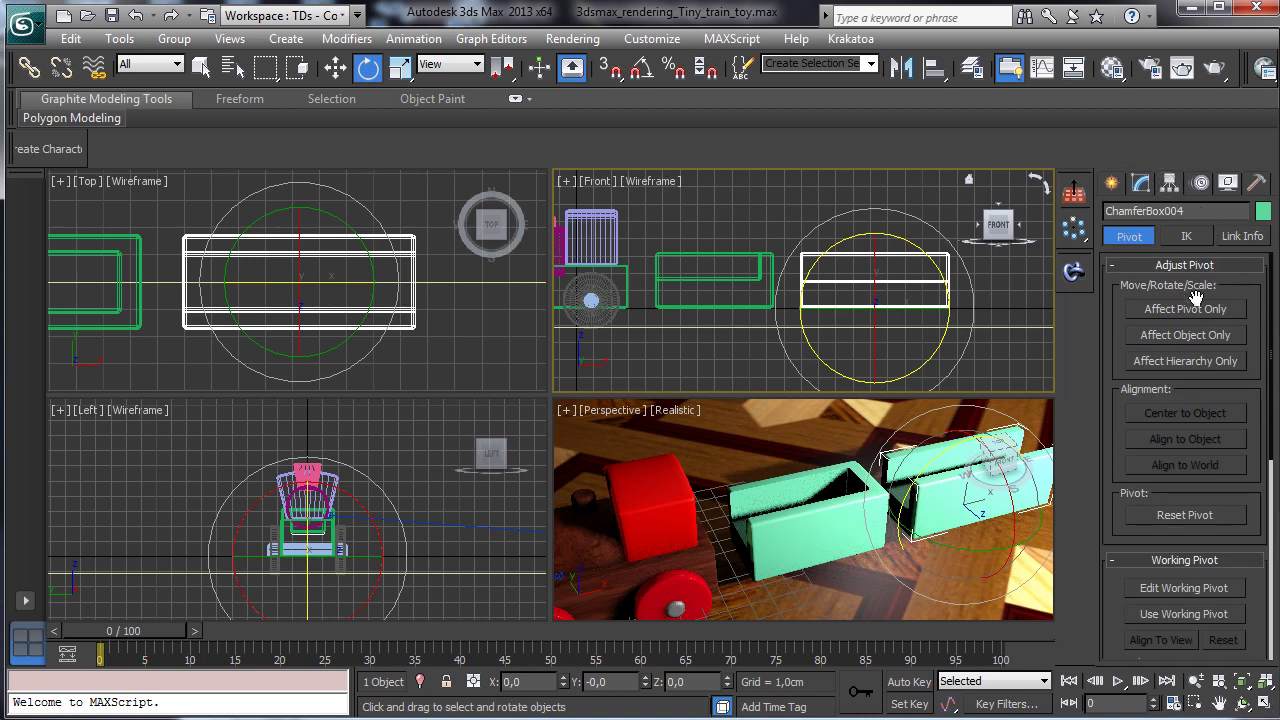
{"action": "left_click", "coordinate": [1190, 309]}
{"action": "left_click", "coordinate": [335, 67]}
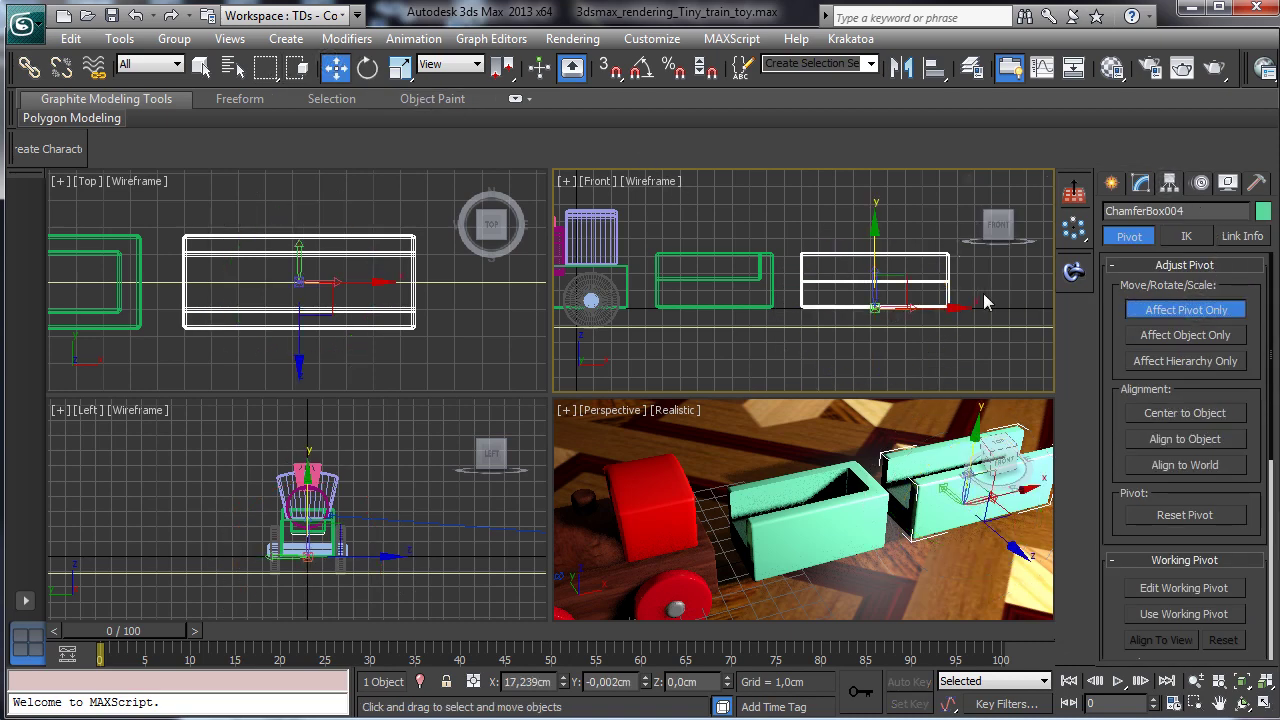
{"action": "left_click_drag", "start_coordinate": [907, 308], "coordinate": [851, 311]}
{"action": "left_click", "coordinate": [1148, 313]}
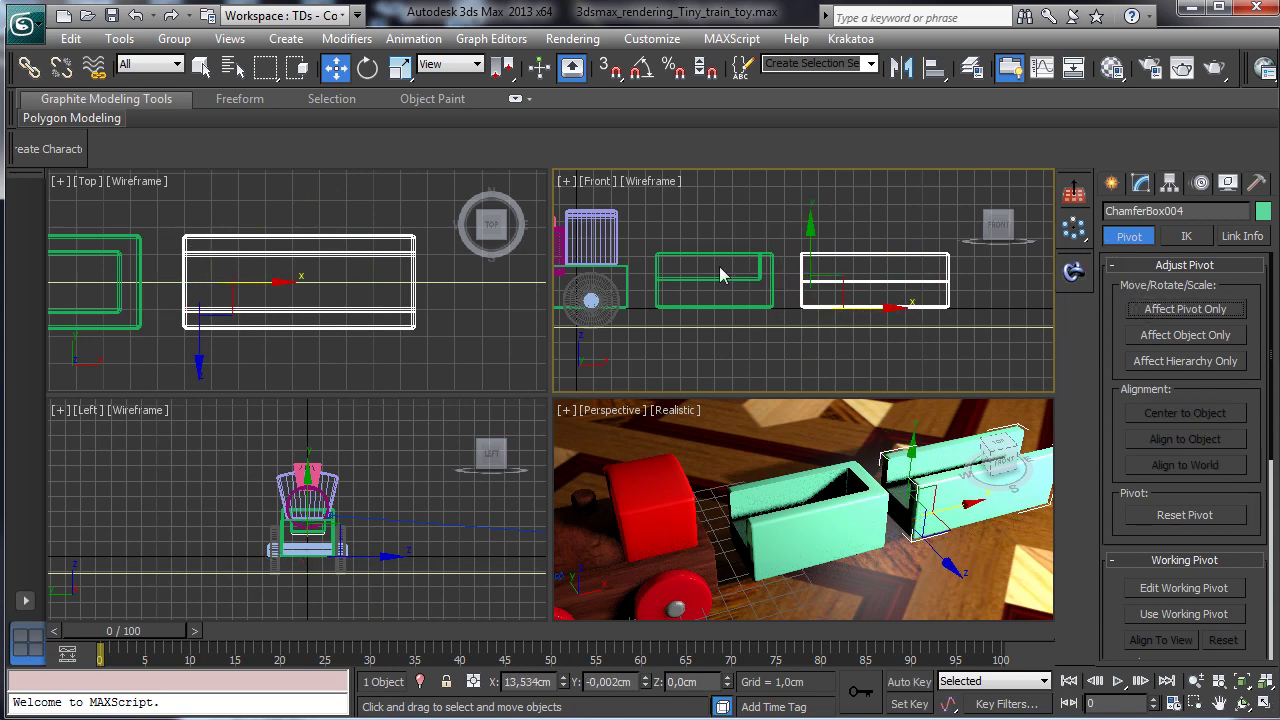
Step: Move ChamferBox003's pivot right toward the next wagon, then maximize the Top viewport
{"action": "left_click", "coordinate": [733, 273]}
{"action": "left_click", "coordinate": [752, 278]}
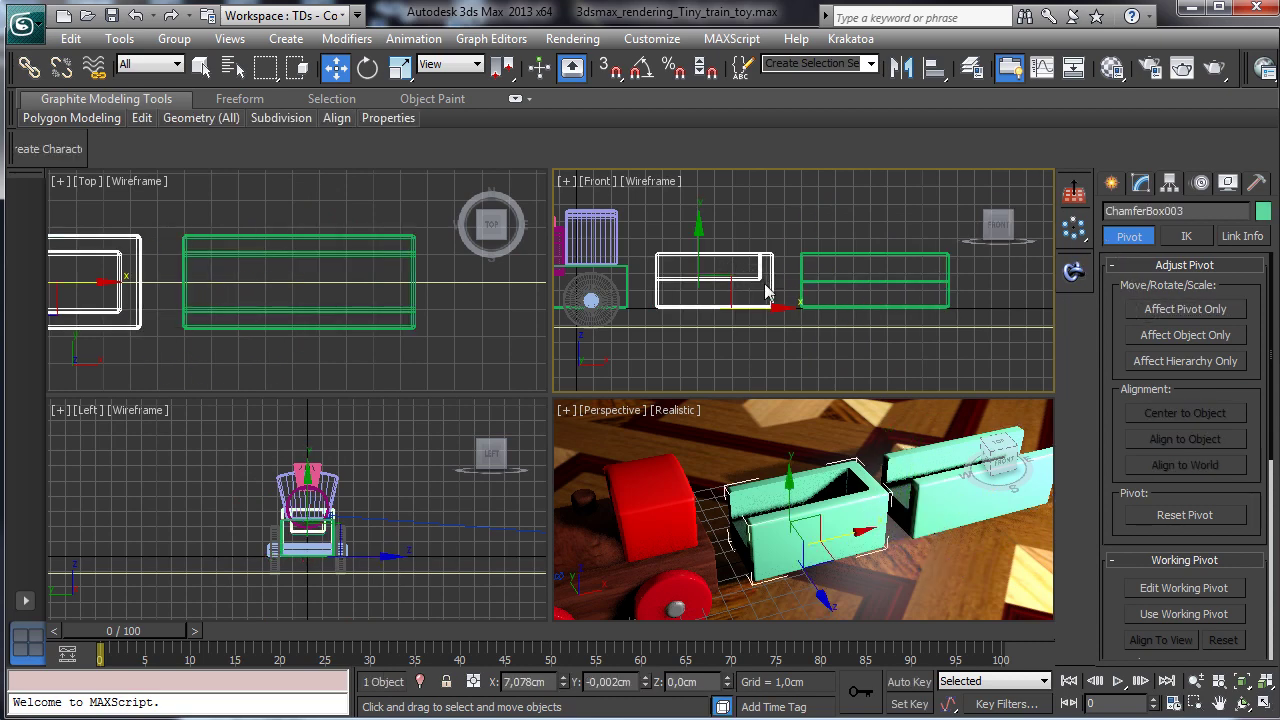
{"action": "left_click", "coordinate": [1163, 313]}
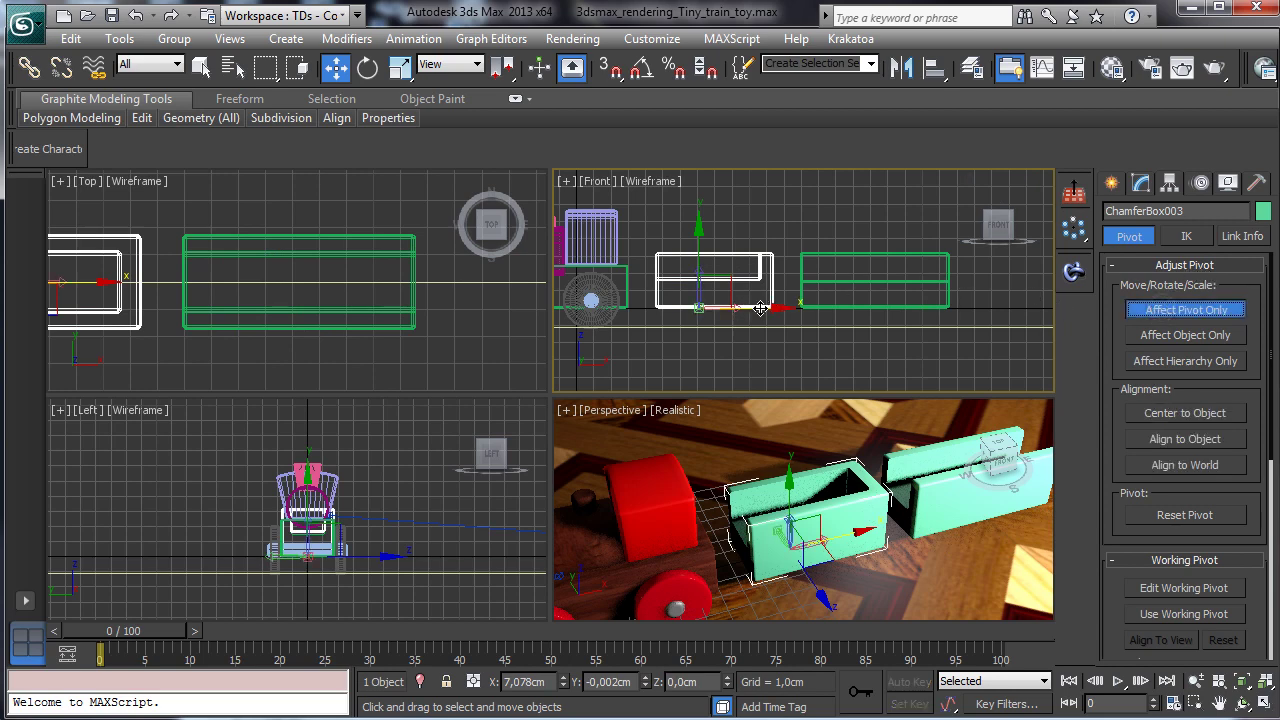
{"action": "left_click_drag", "start_coordinate": [760, 308], "coordinate": [823, 308]}
{"action": "left_click", "coordinate": [1185, 309]}
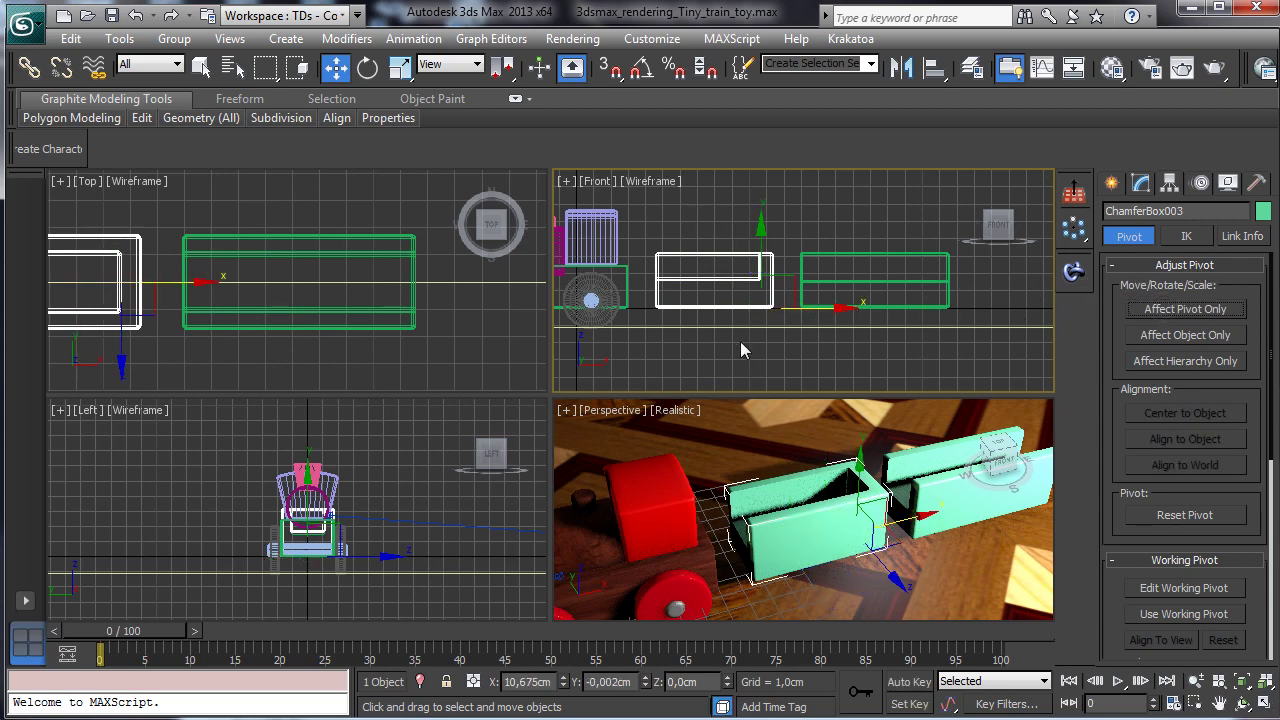
{"action": "right_click", "coordinate": [432, 314]}
{"action": "left_click", "coordinate": [1260, 704]}
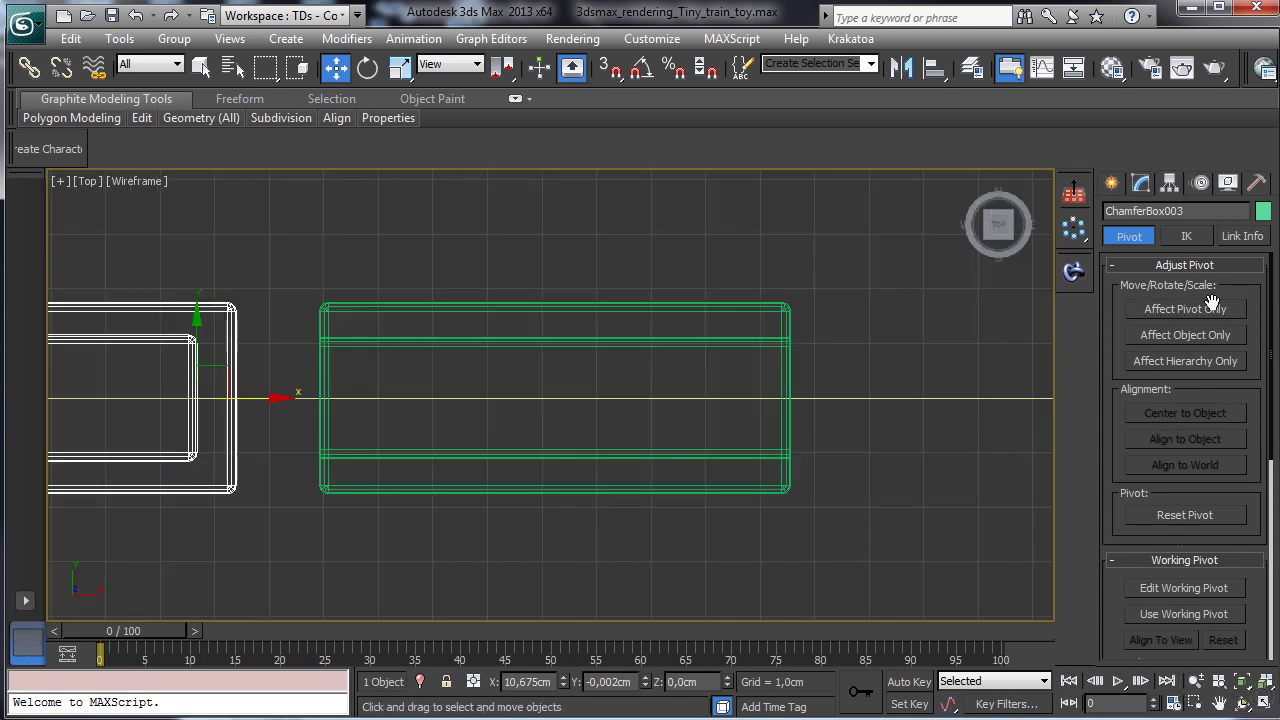
Step: Draw a small Extended Primitives ChamferBox between the two wagons as the coupler
{"action": "left_click", "coordinate": [1112, 184]}
{"action": "left_click", "coordinate": [1130, 244]}
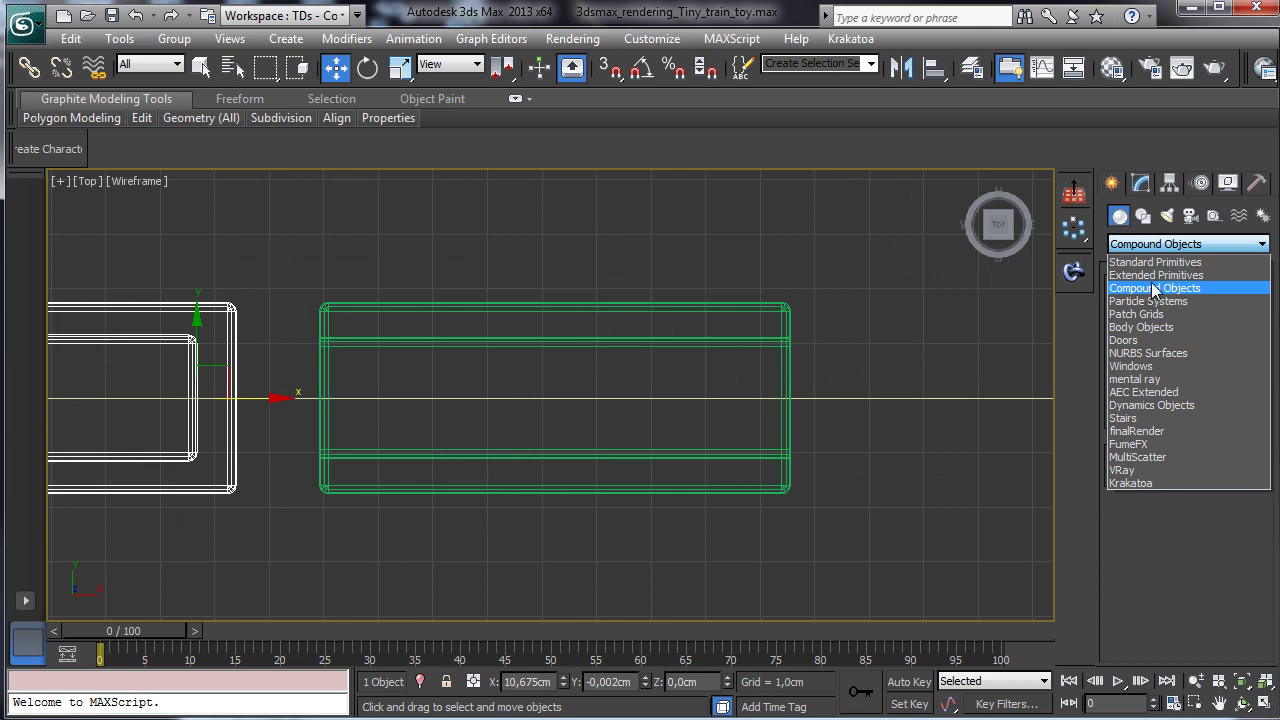
{"action": "left_click", "coordinate": [1155, 275]}
{"action": "left_click", "coordinate": [1152, 330]}
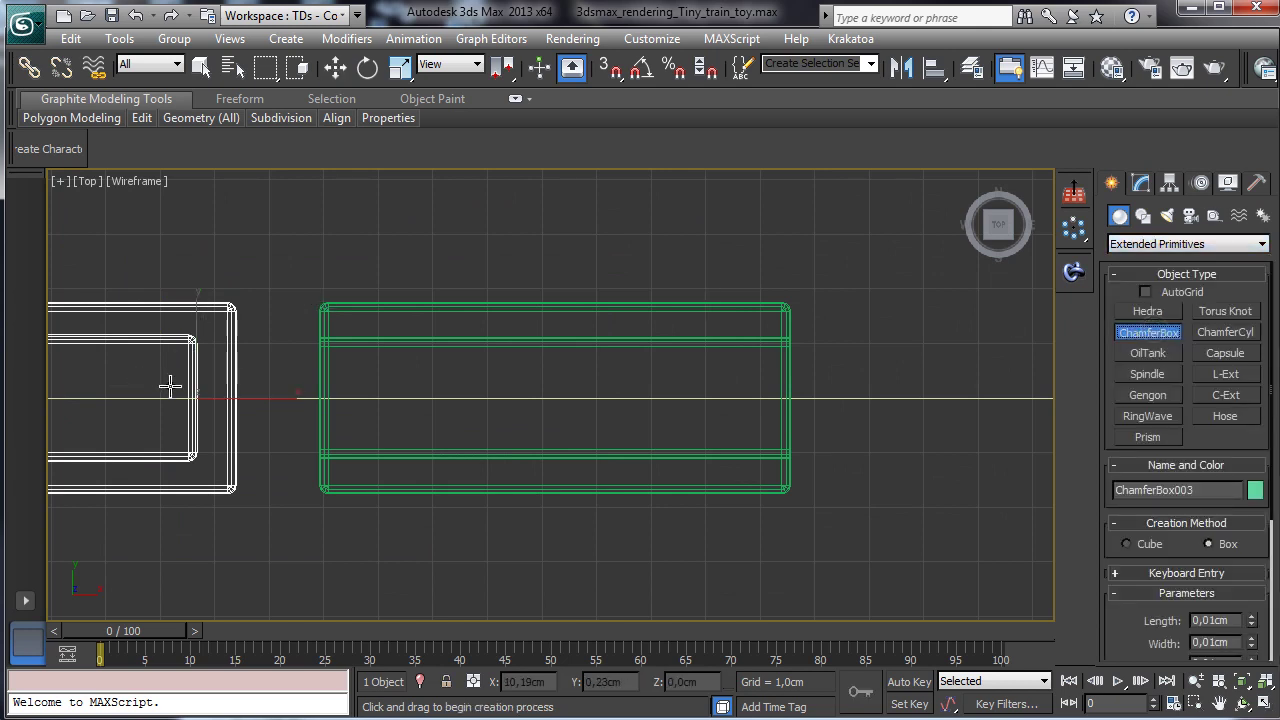
{"action": "left_click_drag", "start_coordinate": [198, 377], "coordinate": [362, 420]}
{"action": "left_click", "coordinate": [350, 402]}
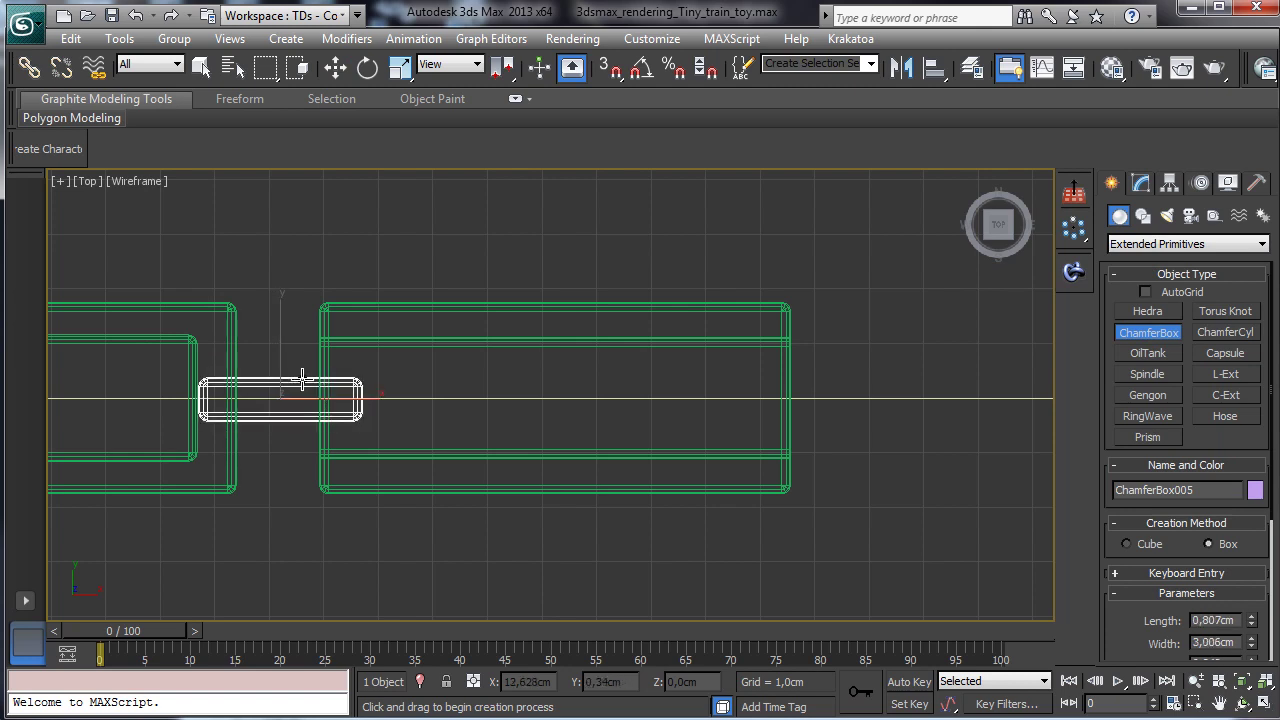
{"action": "left_click", "coordinate": [297, 377]}
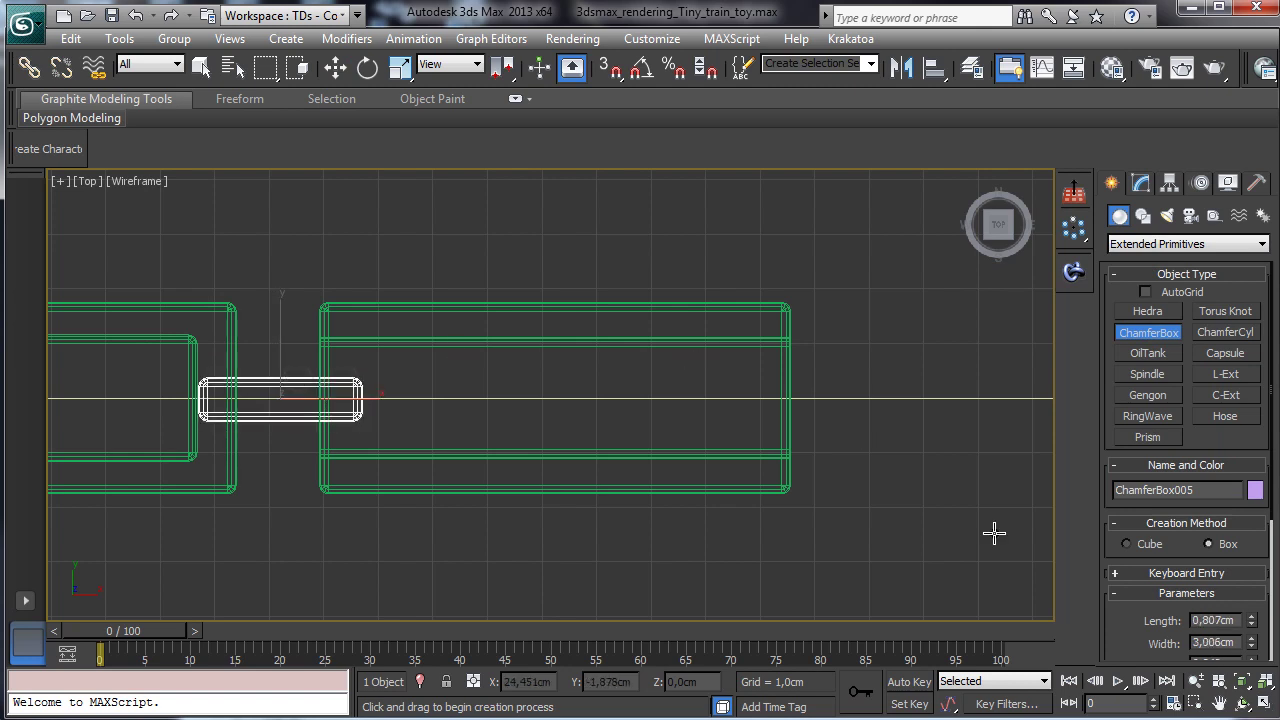
Step: Set the coupler box slightly low and raise its Fillet Segs to 7
{"action": "left_click", "coordinate": [1196, 681]}
{"action": "key", "text": "alt+w"}
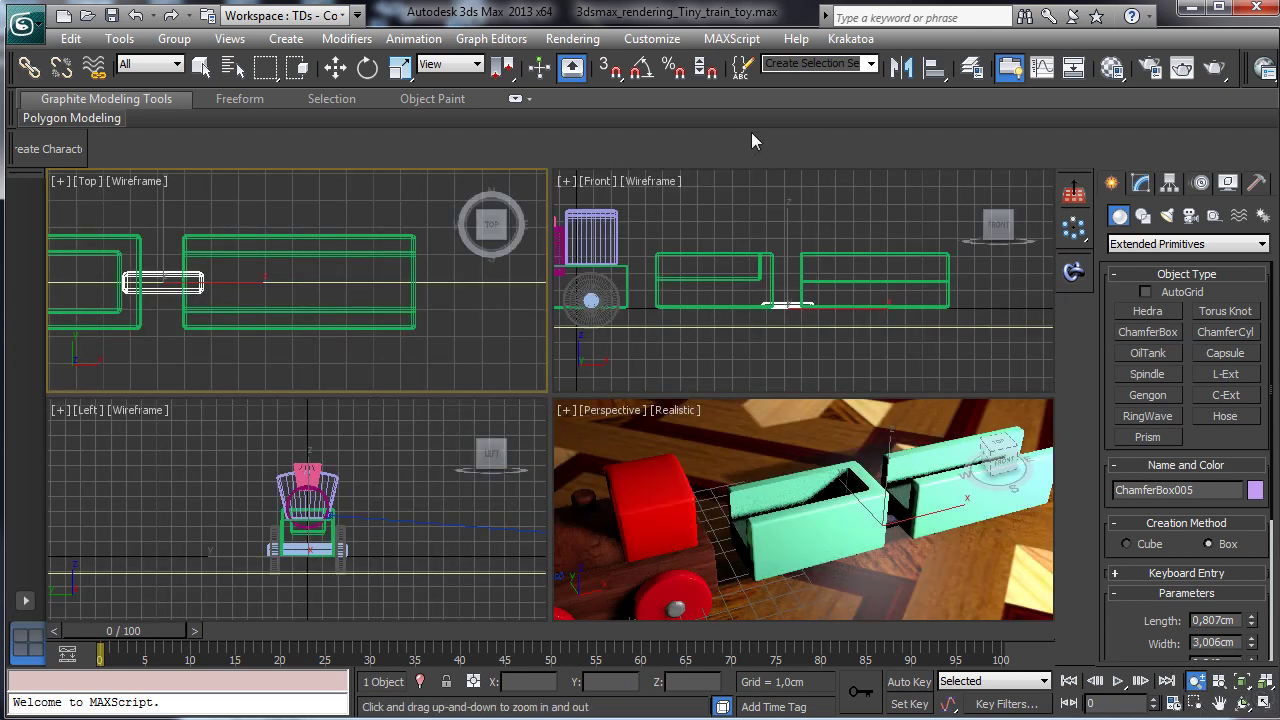
{"action": "left_click", "coordinate": [335, 67]}
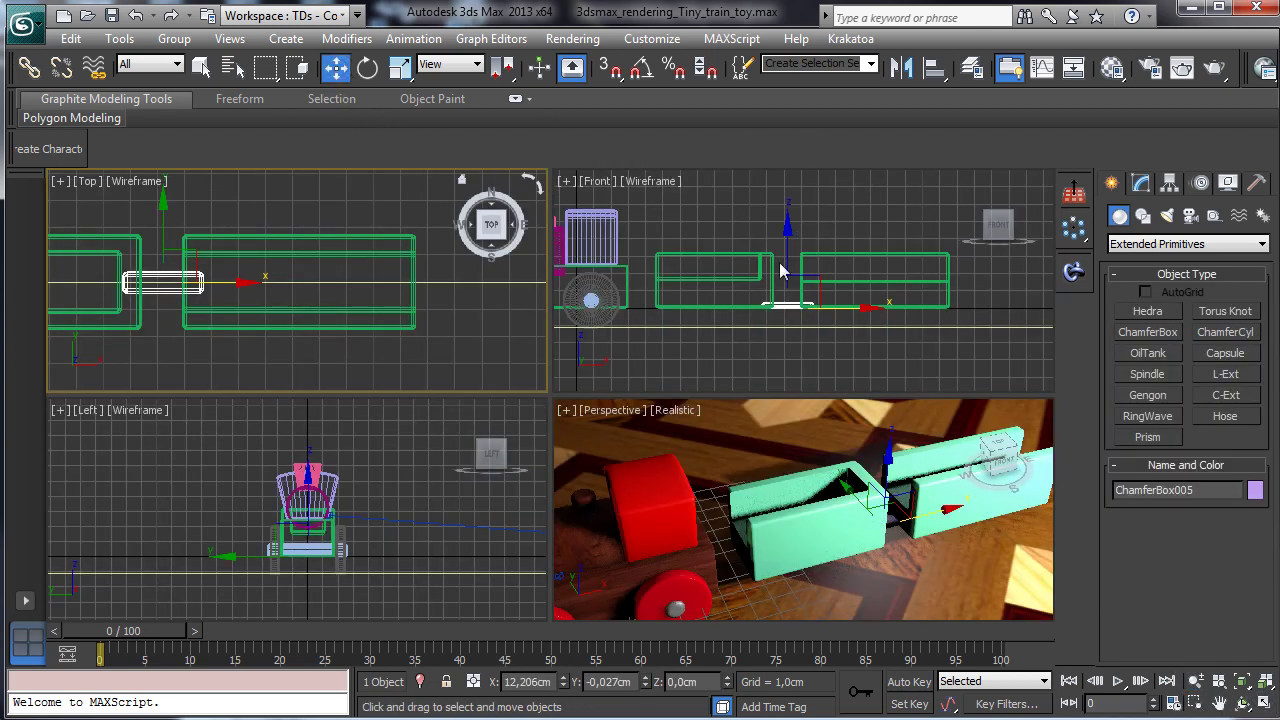
{"action": "left_click_drag", "start_coordinate": [786, 252], "coordinate": [784, 260]}
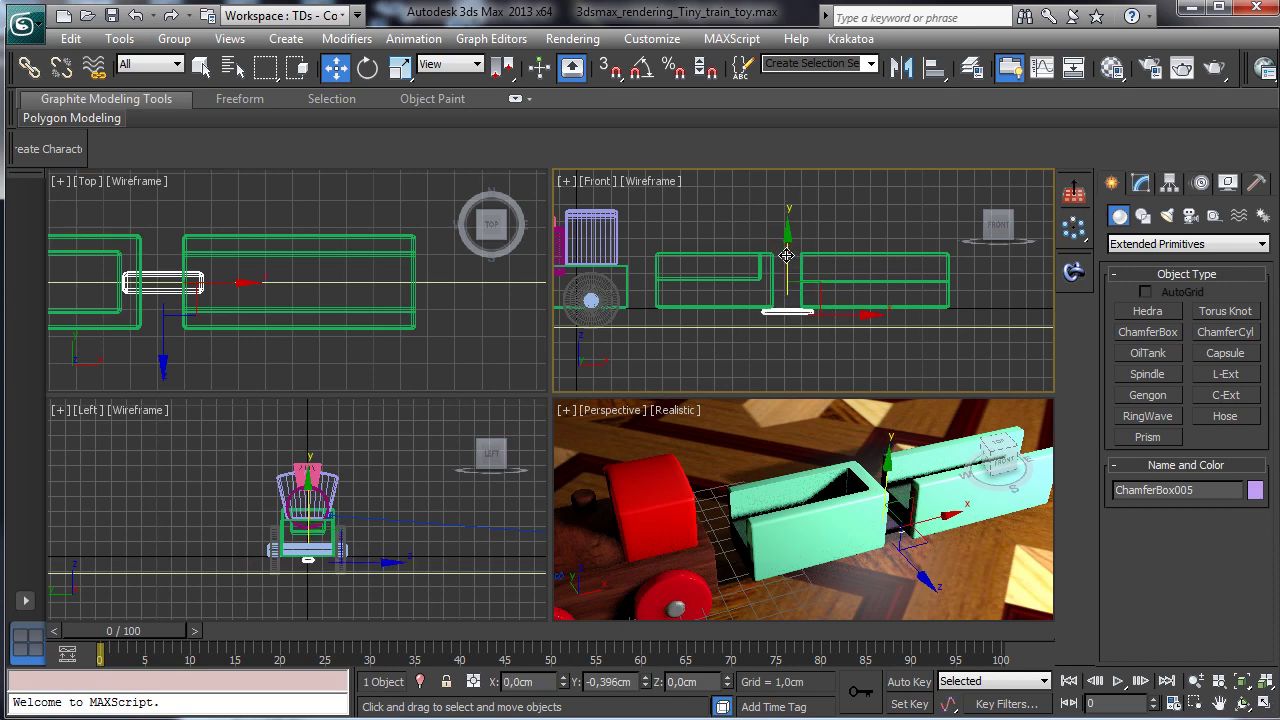
{"action": "right_click", "coordinate": [949, 325]}
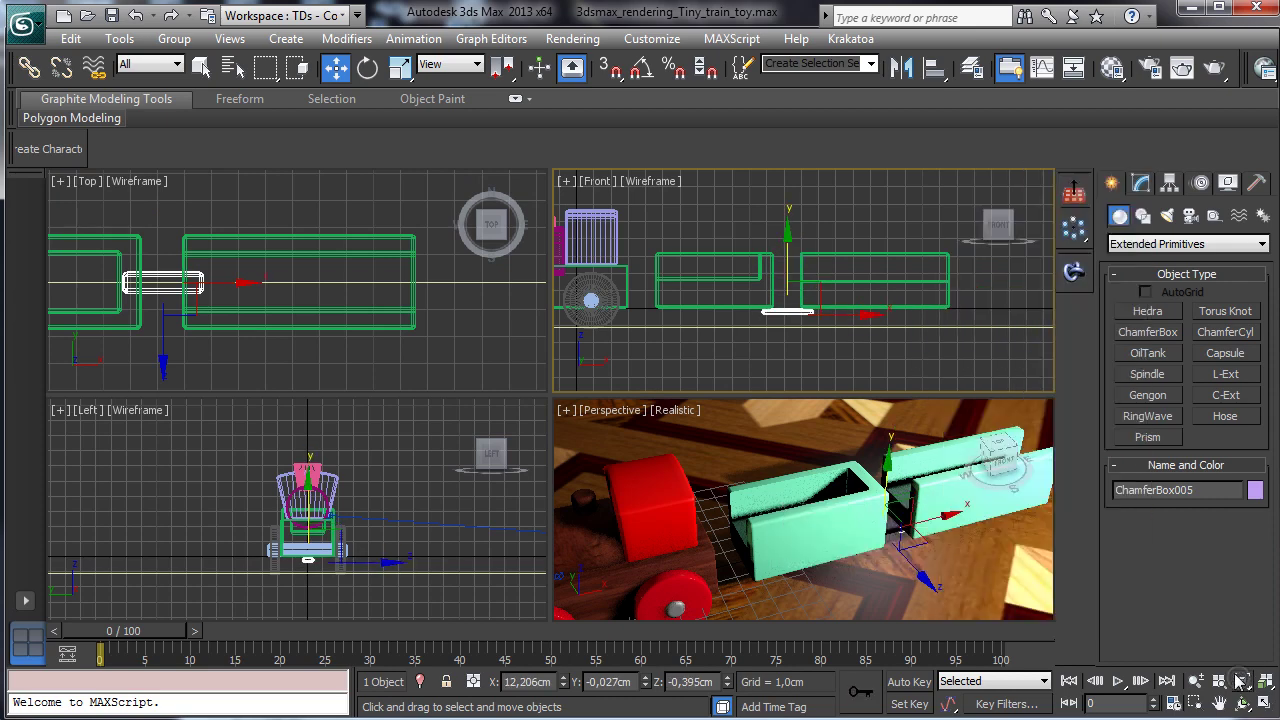
{"action": "key", "text": "z"}
{"action": "left_click_drag", "start_coordinate": [805, 244], "coordinate": [806, 240]}
{"action": "left_click", "coordinate": [1142, 184]}
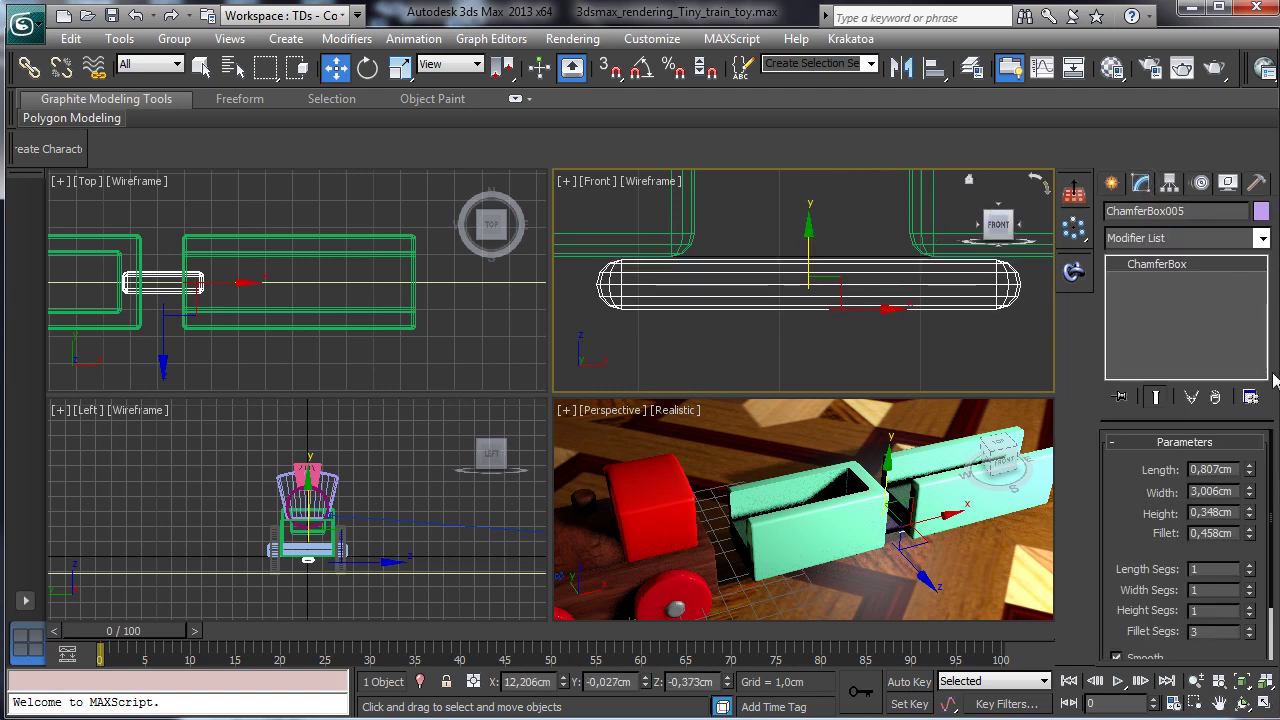
{"action": "left_click_drag", "start_coordinate": [1250, 635], "coordinate": [1241, 614]}
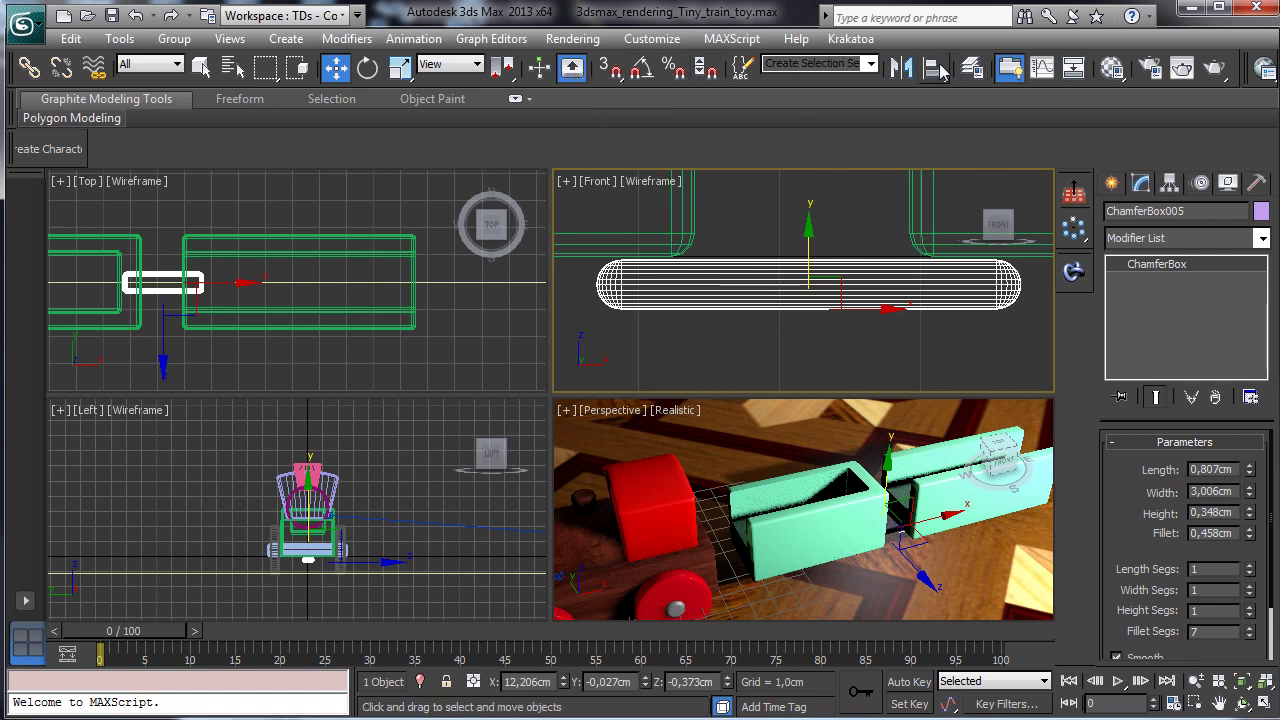
Step: Align the coupler to ChamferBox004's pivot on the Y axis
{"action": "left_click", "coordinate": [935, 67]}
{"action": "left_click", "coordinate": [186, 250]}
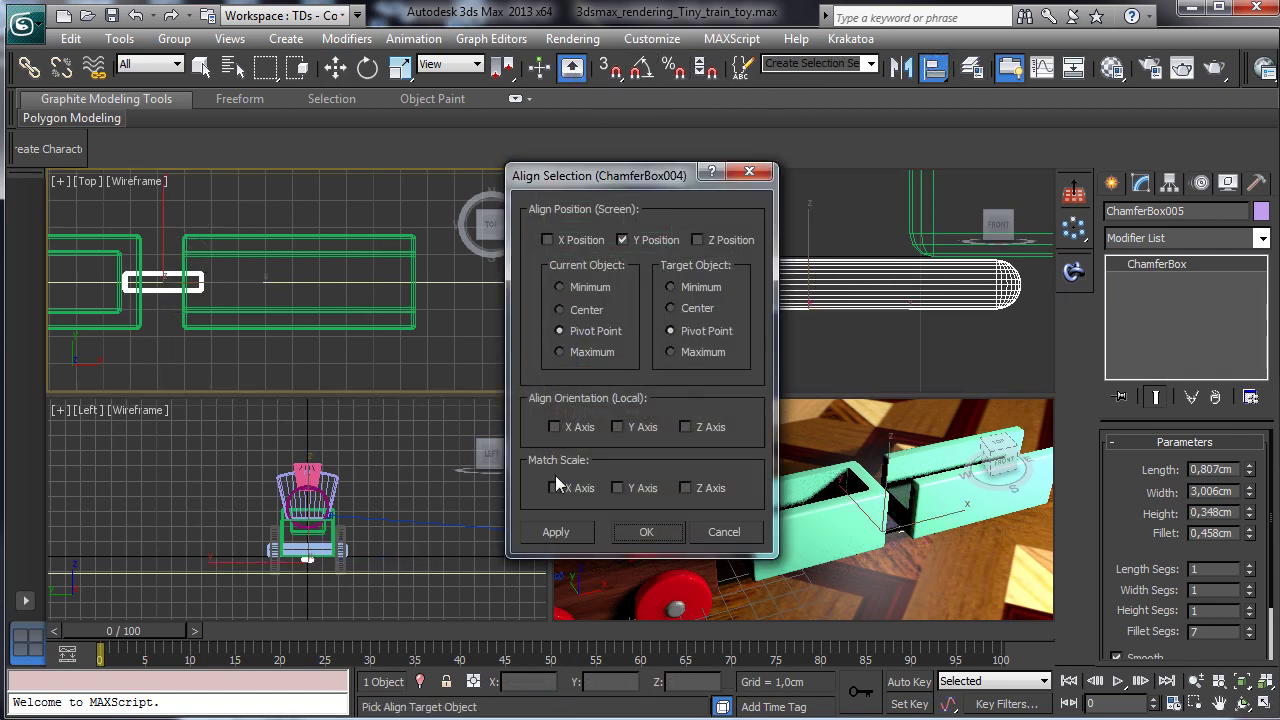
{"action": "left_click", "coordinate": [646, 531]}
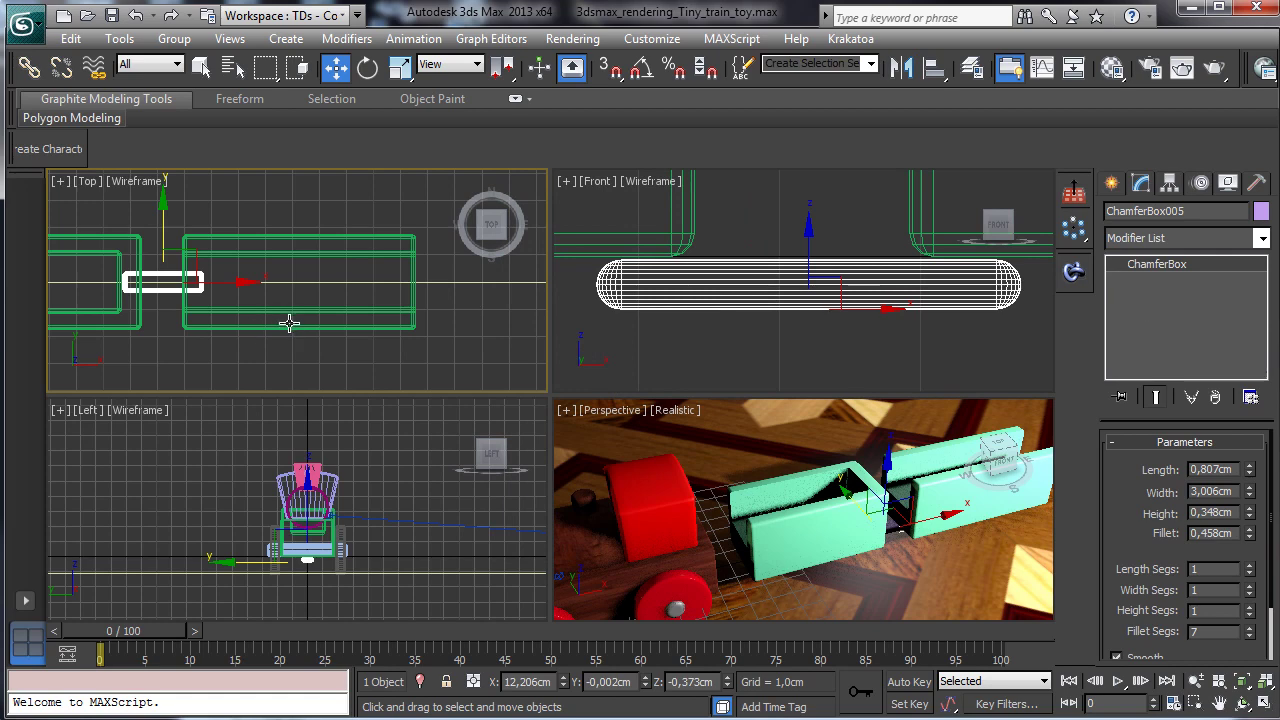
Step: Nudge the wagon box ChamferBox004 slightly along X
{"action": "left_click", "coordinate": [240, 249]}
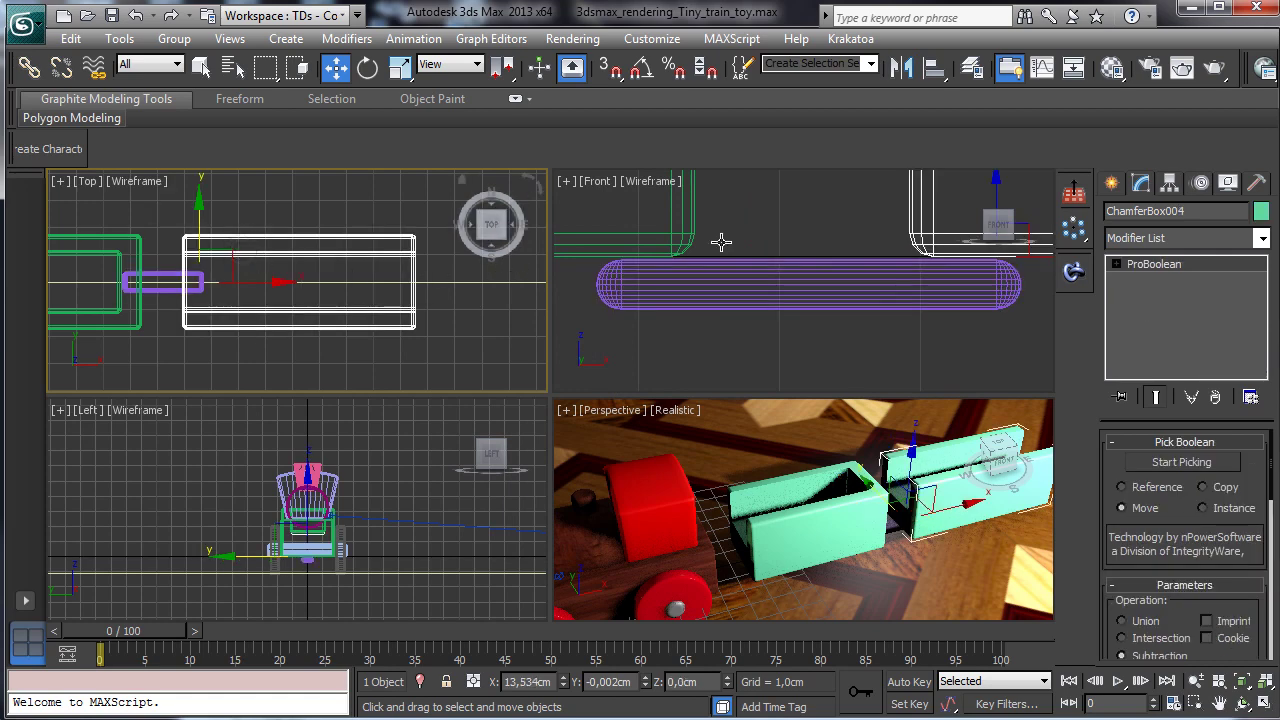
{"action": "mouse_move", "coordinate": [257, 281]}
{"action": "left_mouse_down"}
{"action": "mouse_move", "coordinate": [283, 281]}
{"action": "mouse_move", "coordinate": [247, 281]}
{"action": "left_mouse_up"}
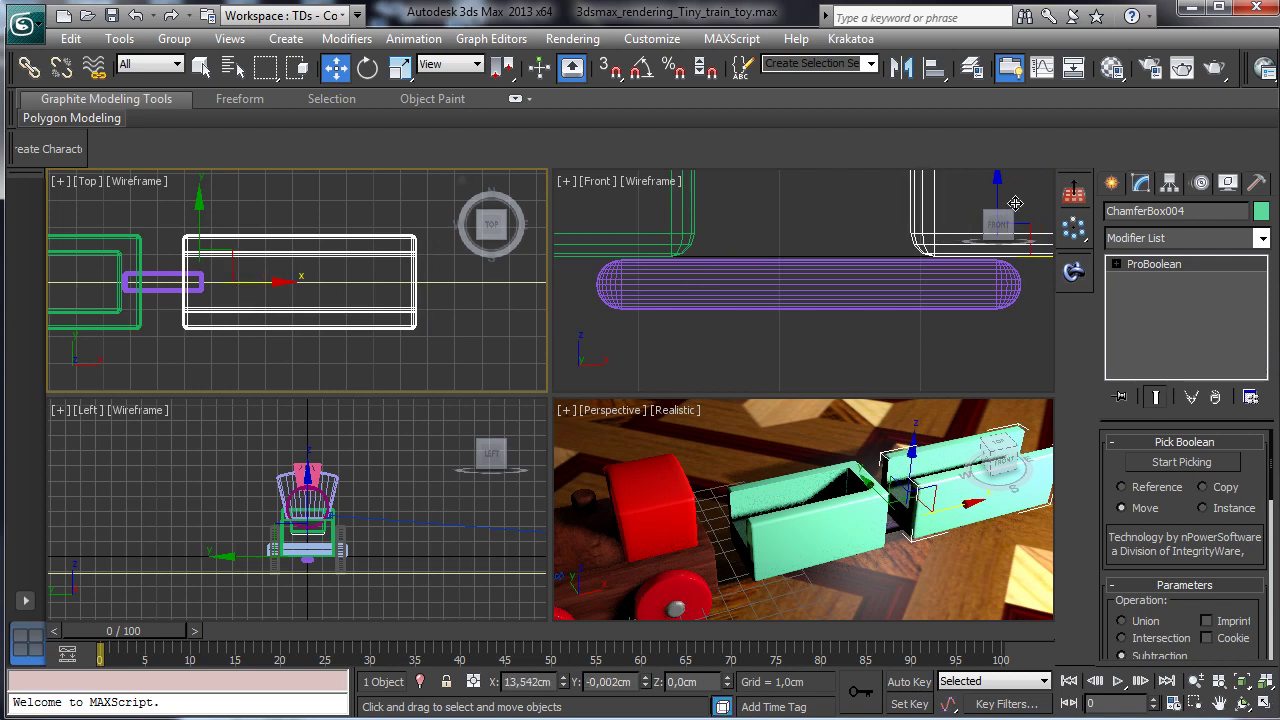
{"action": "left_click", "coordinate": [1112, 184]}
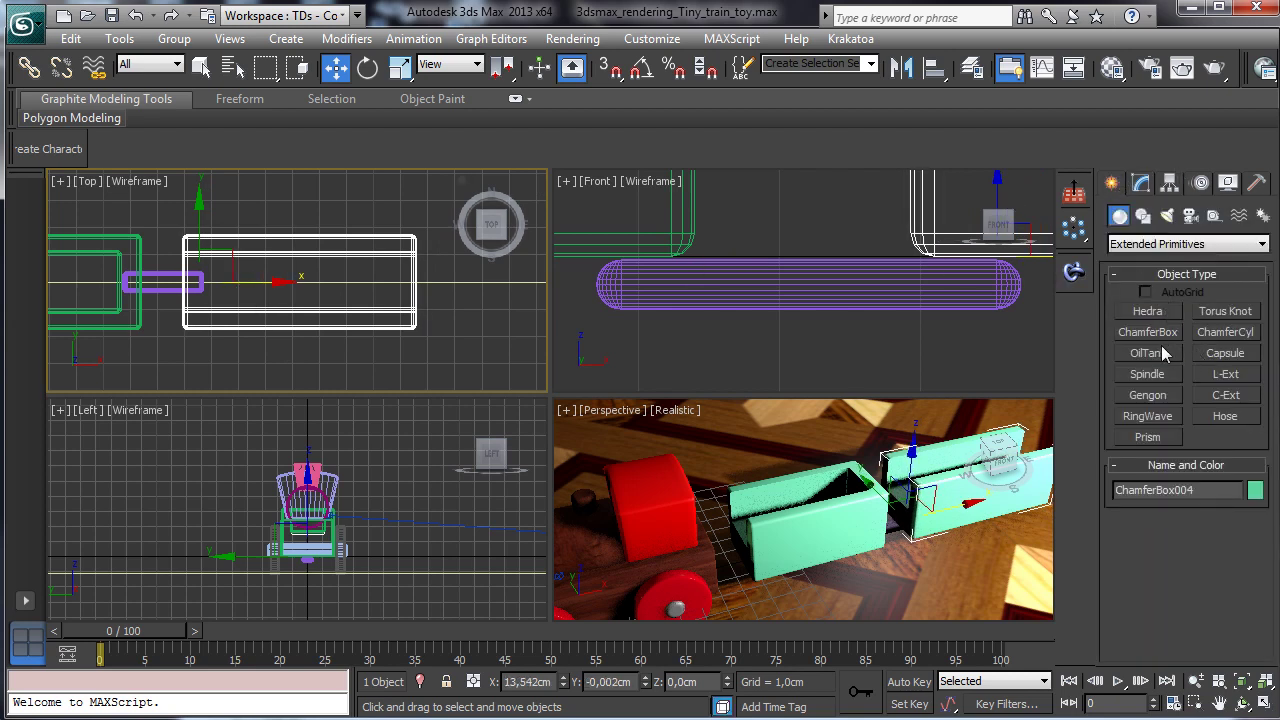
Step: Open the Train_part_1 group, clone a wheel as ChamferCyl011 and detach it
{"action": "left_click", "coordinate": [664, 610]}
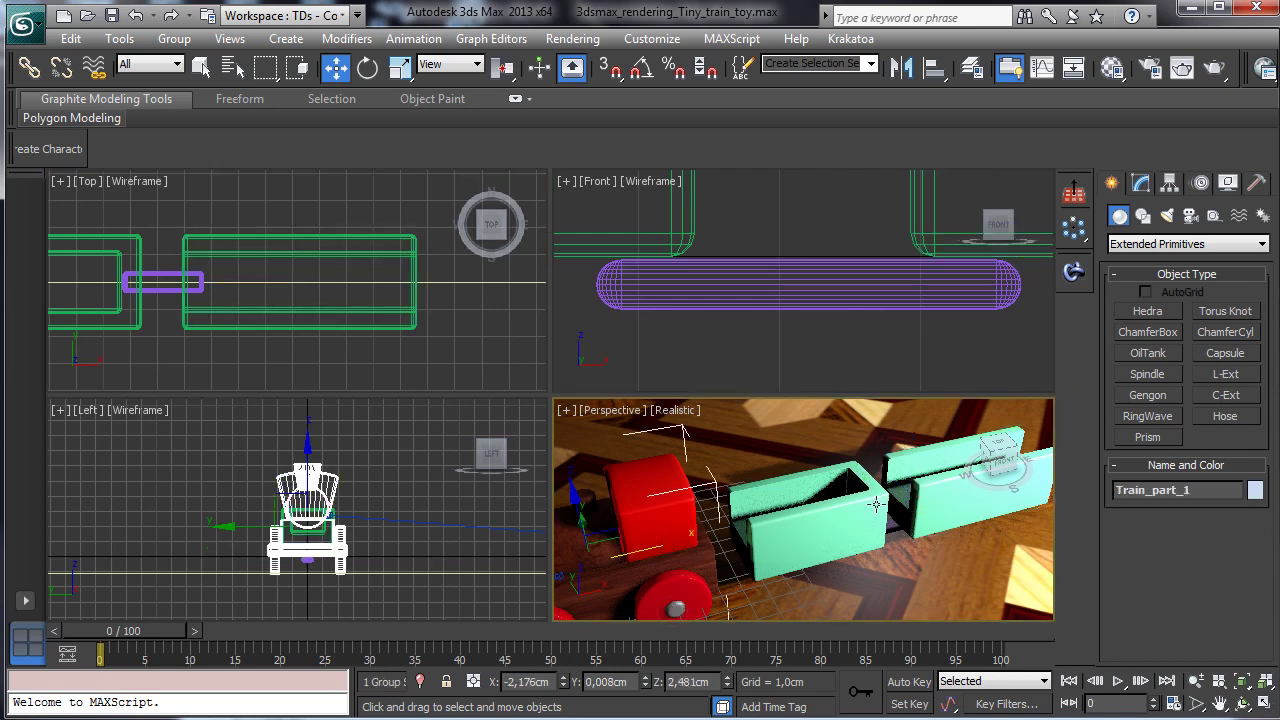
{"action": "left_click", "coordinate": [187, 45]}
{"action": "left_click", "coordinate": [192, 112]}
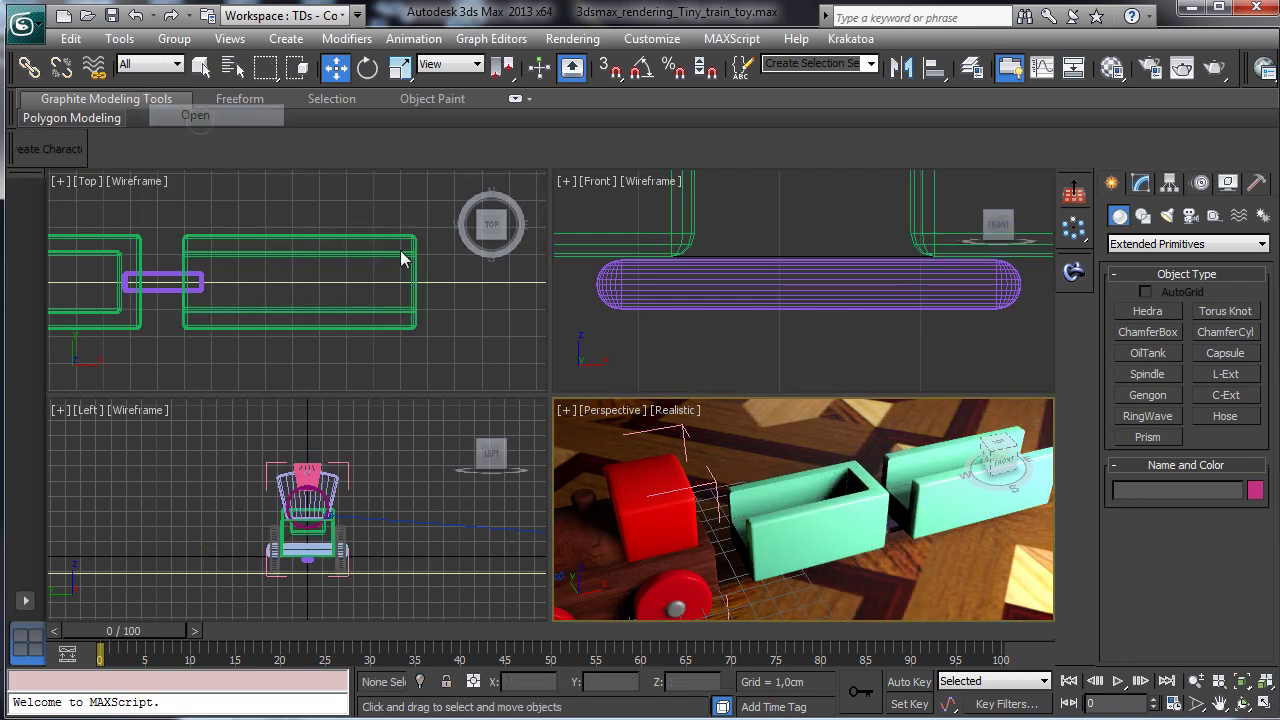
{"action": "left_click", "coordinate": [690, 610]}
{"action": "left_click_drag", "start_coordinate": [690, 612], "coordinate": [810, 572], "text": "shift"}
{"action": "left_click", "coordinate": [640, 455]}
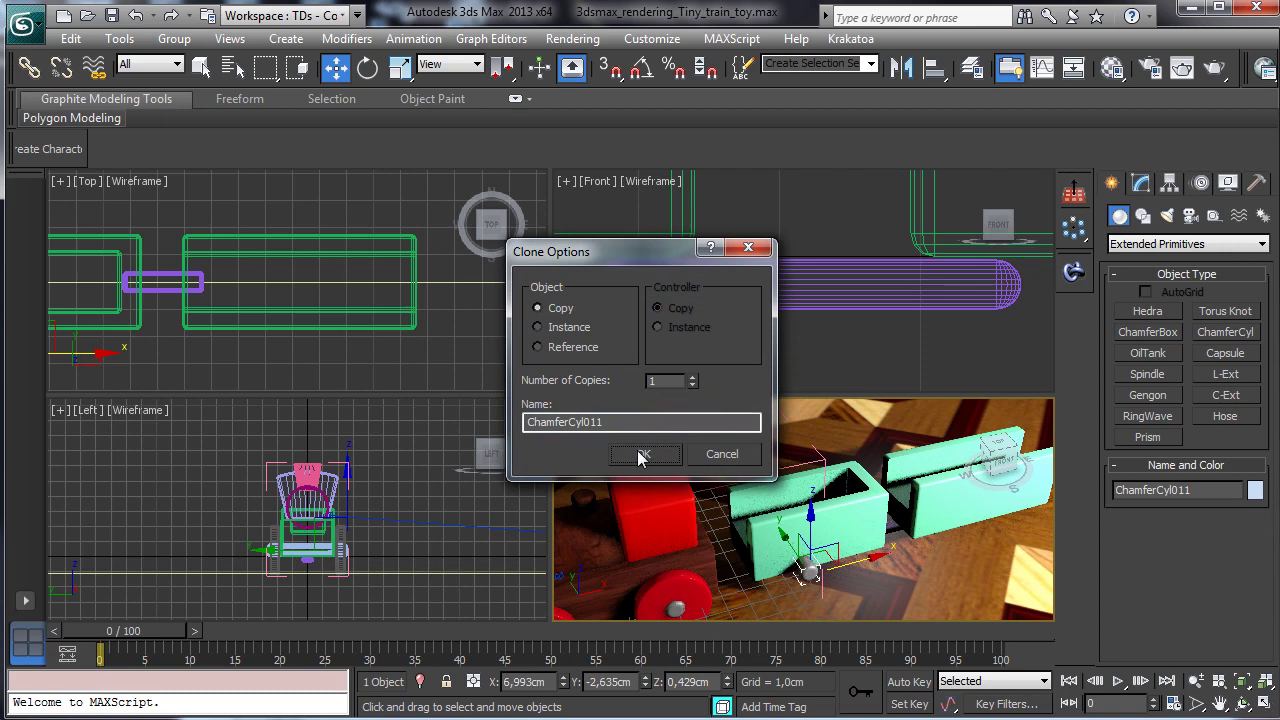
{"action": "left_click", "coordinate": [174, 38]}
{"action": "left_click", "coordinate": [215, 190]}
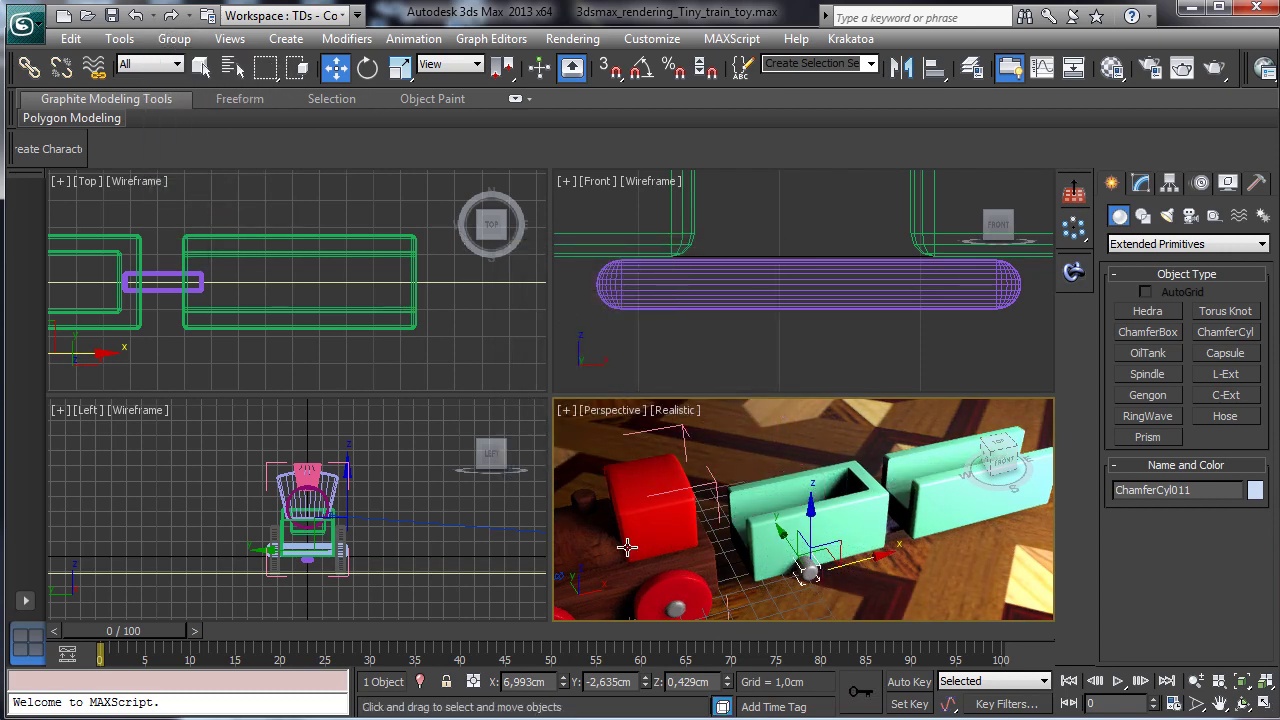
Step: Rotate ChamferCyl011 90° about X in the Left view with Angle Snap on
{"action": "left_click", "coordinate": [368, 67]}
{"action": "left_click", "coordinate": [429, 491]}
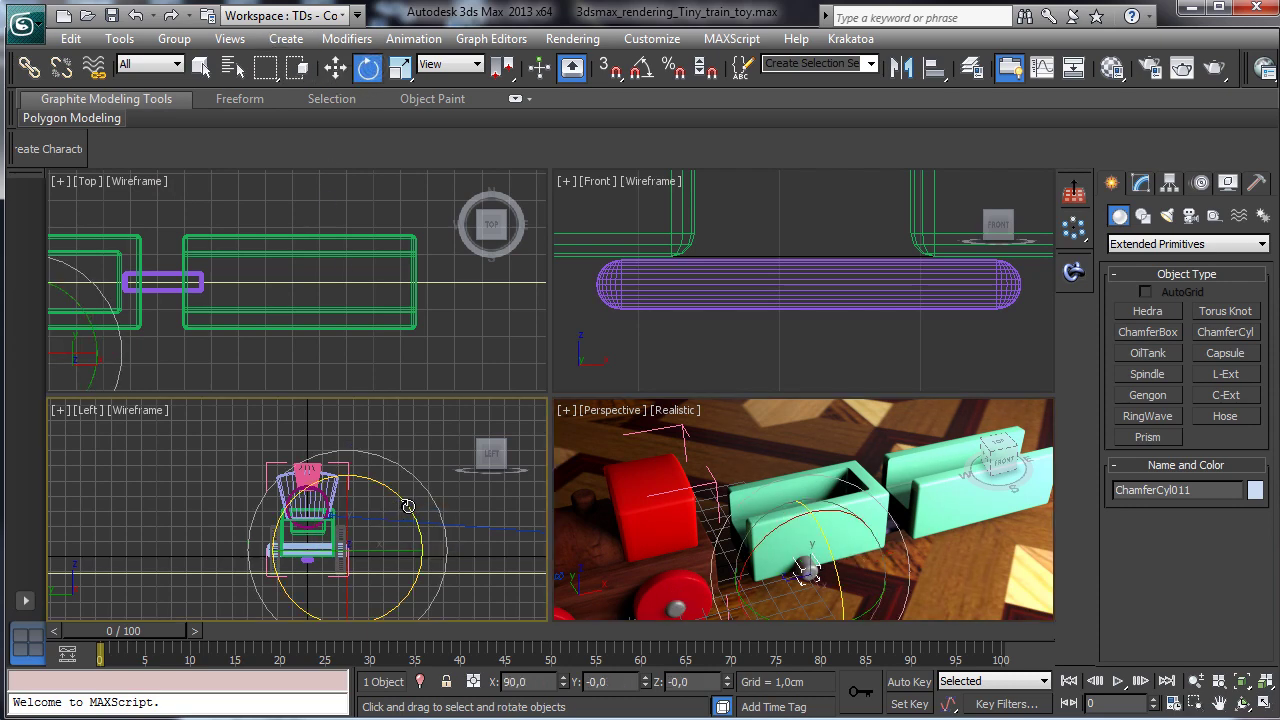
{"action": "left_click_drag", "start_coordinate": [408, 507], "coordinate": [363, 437]}
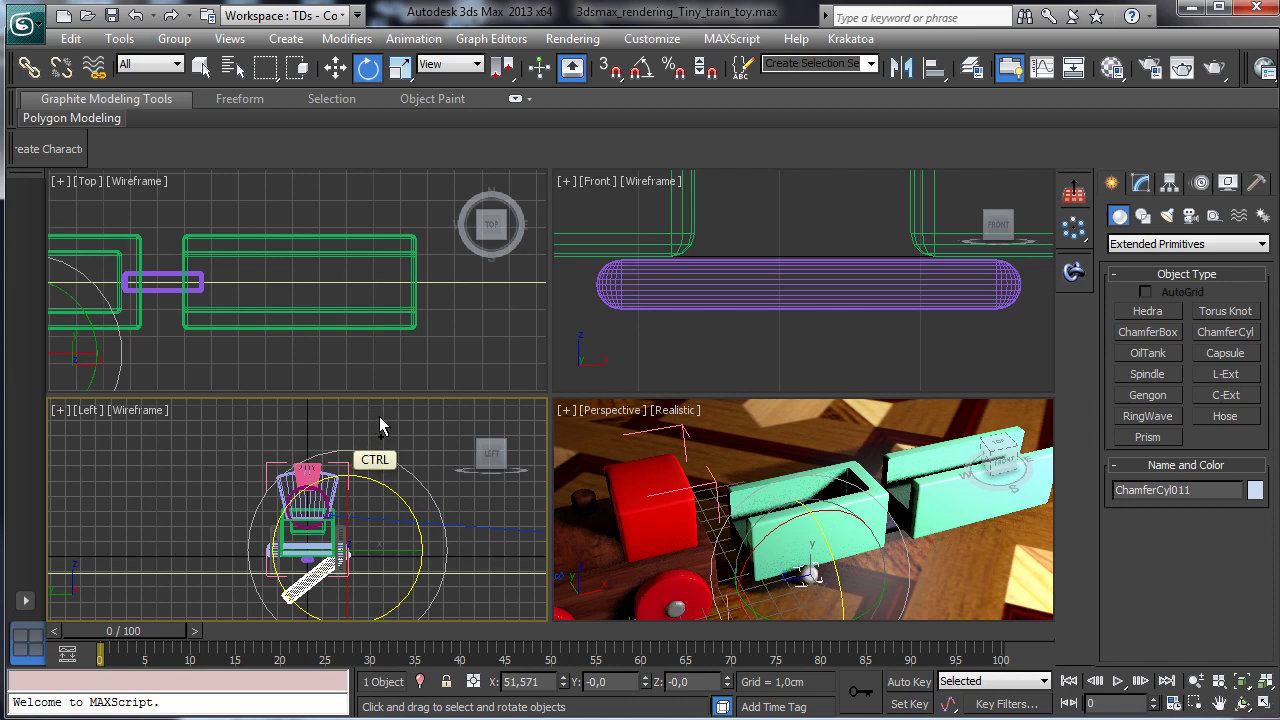
{"action": "key", "text": "ctrl+z"}
{"action": "key", "text": "a"}
{"action": "left_click_drag", "start_coordinate": [404, 499], "coordinate": [357, 458]}
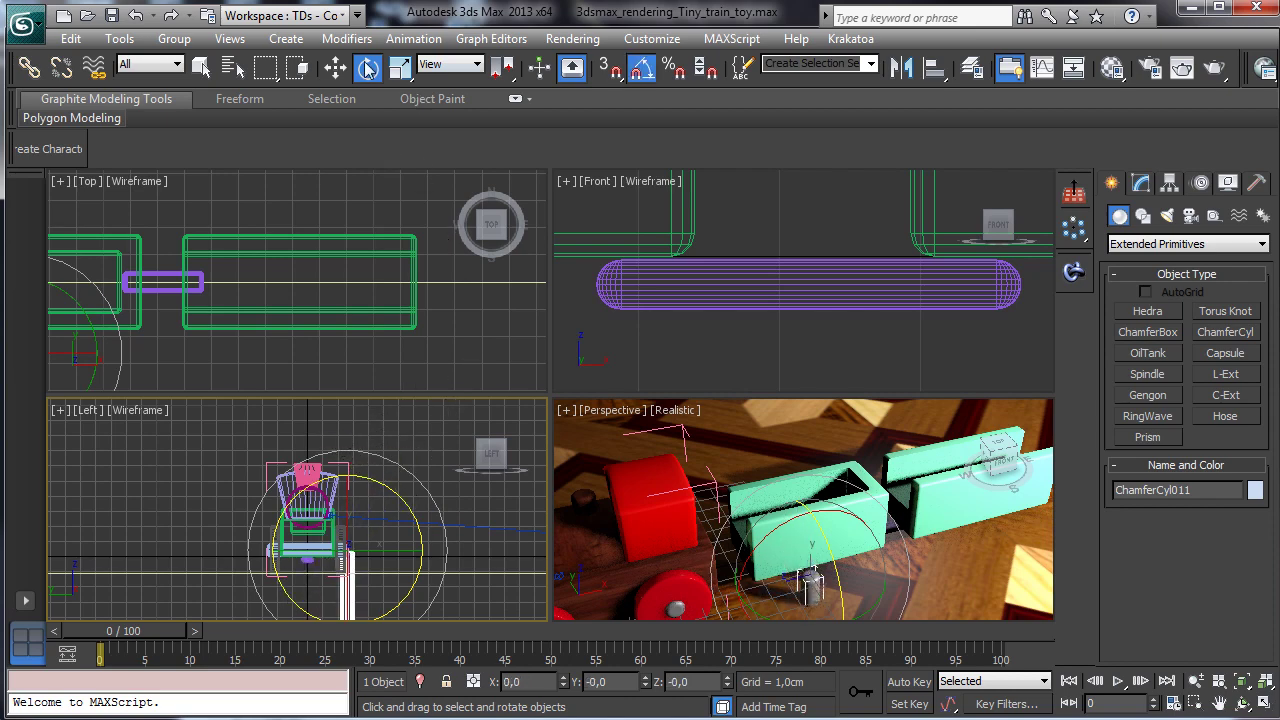
Step: Align the cylinder to the coupler ChamferBox005, including the X position
{"action": "left_click", "coordinate": [934, 67]}
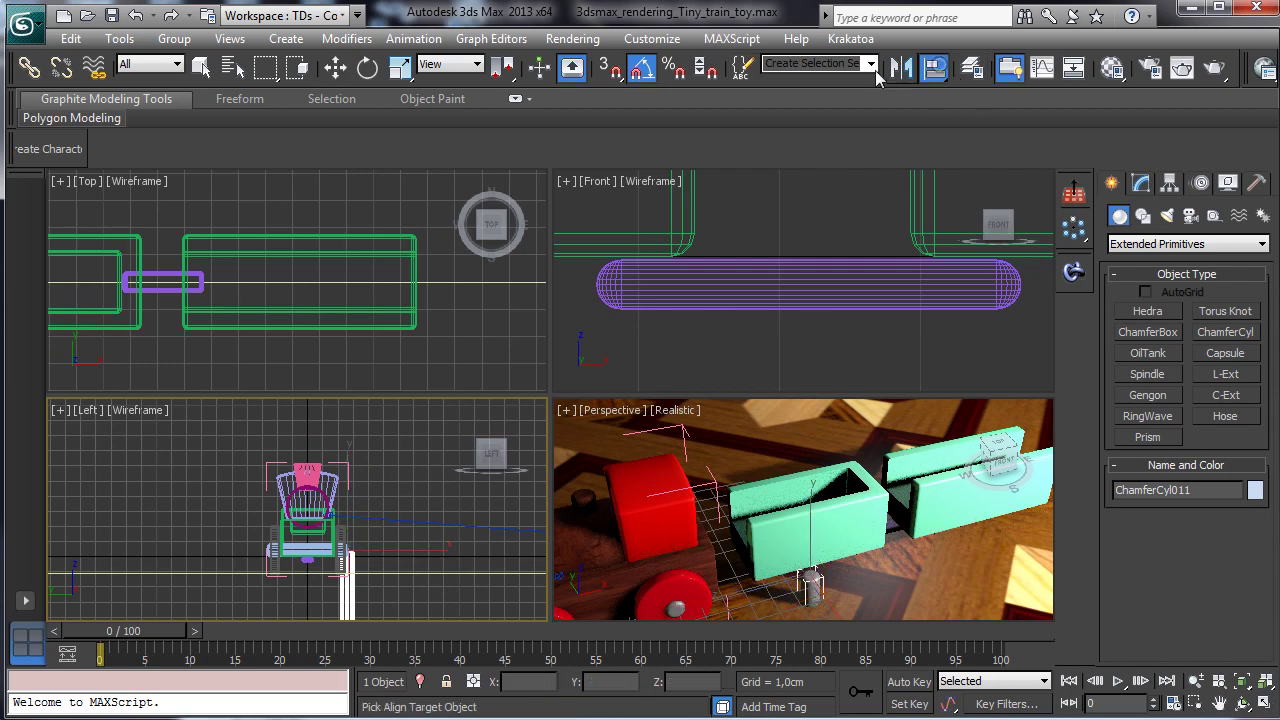
{"action": "left_click", "coordinate": [200, 278]}
{"action": "left_click", "coordinate": [580, 240]}
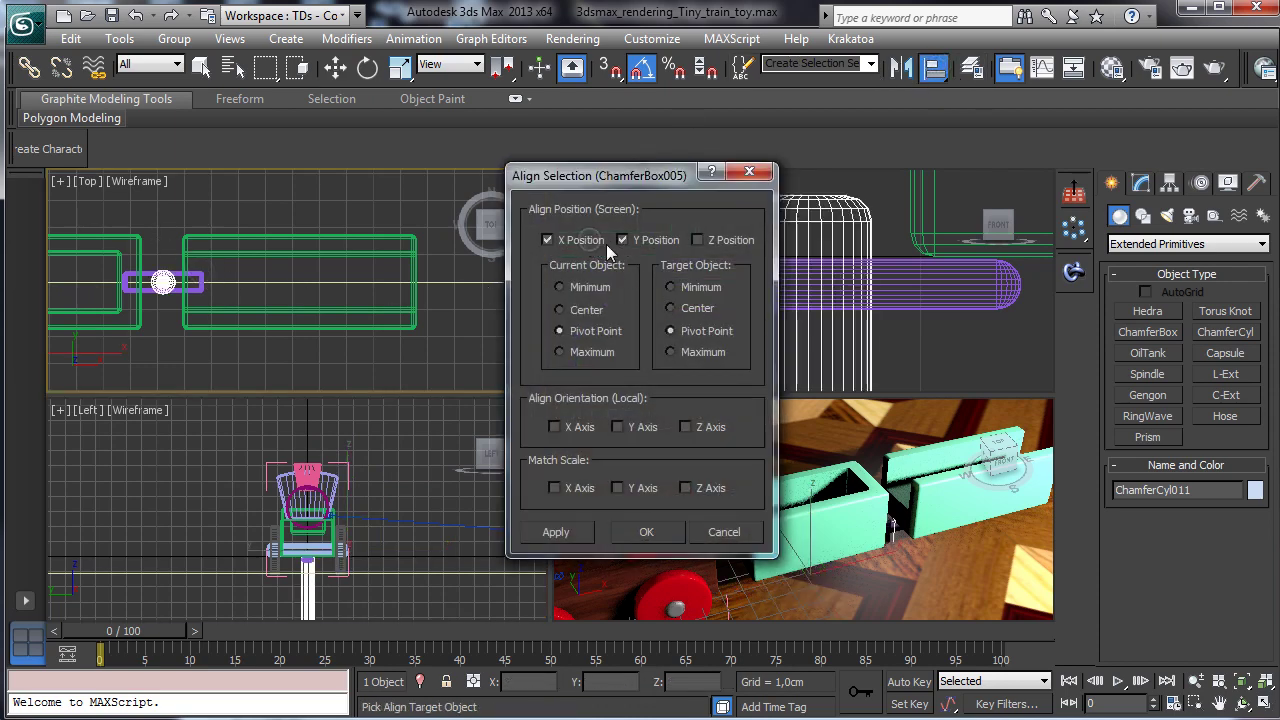
{"action": "left_click", "coordinate": [646, 532]}
Step: Thin the cylinder to a 0.209cm-radius pin and drag it to the coupling bar's end
{"action": "left_click", "coordinate": [1141, 183]}
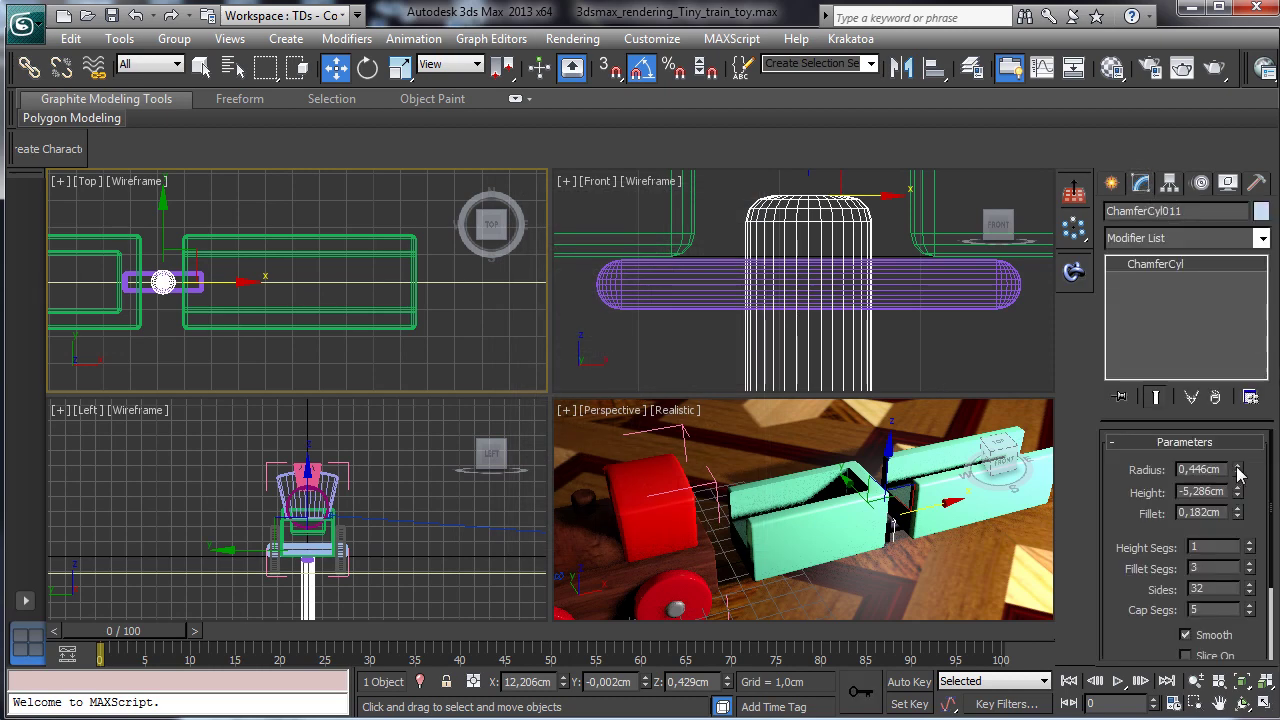
{"action": "mouse_move", "coordinate": [1239, 470]}
{"action": "left_mouse_down"}
{"action": "mouse_move", "coordinate": [1239, 511]}
{"action": "mouse_move", "coordinate": [1241, 459]}
{"action": "left_mouse_up"}
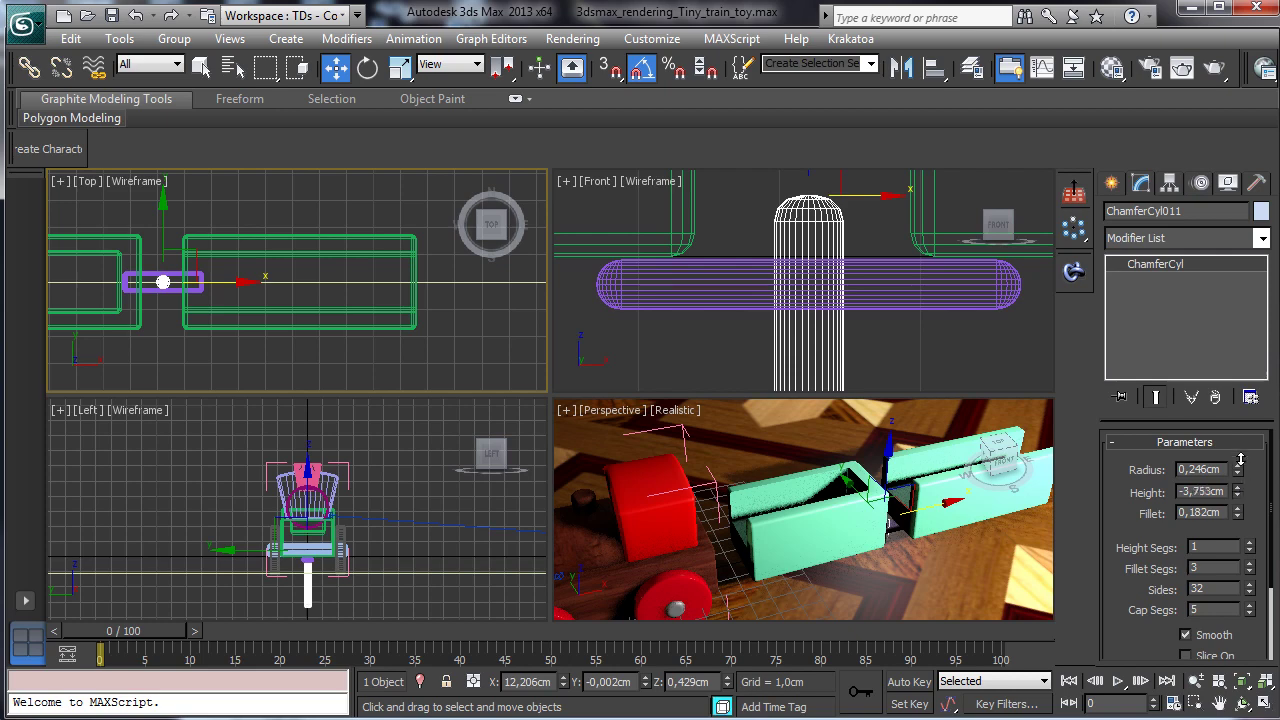
{"action": "middle_click", "coordinate": [880, 320]}
{"action": "left_click", "coordinate": [1196, 681]}
{"action": "left_click_drag", "start_coordinate": [846, 325], "coordinate": [843, 374]}
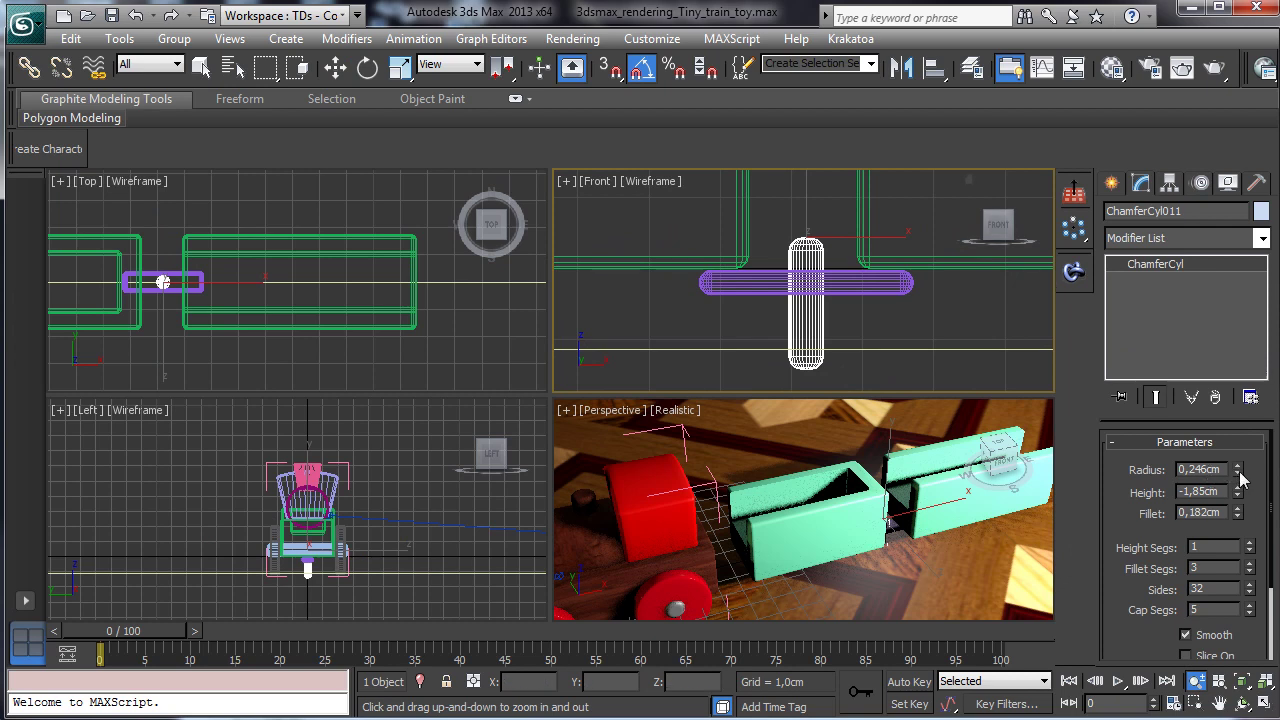
{"action": "left_click_drag", "start_coordinate": [1240, 476], "coordinate": [1236, 450]}
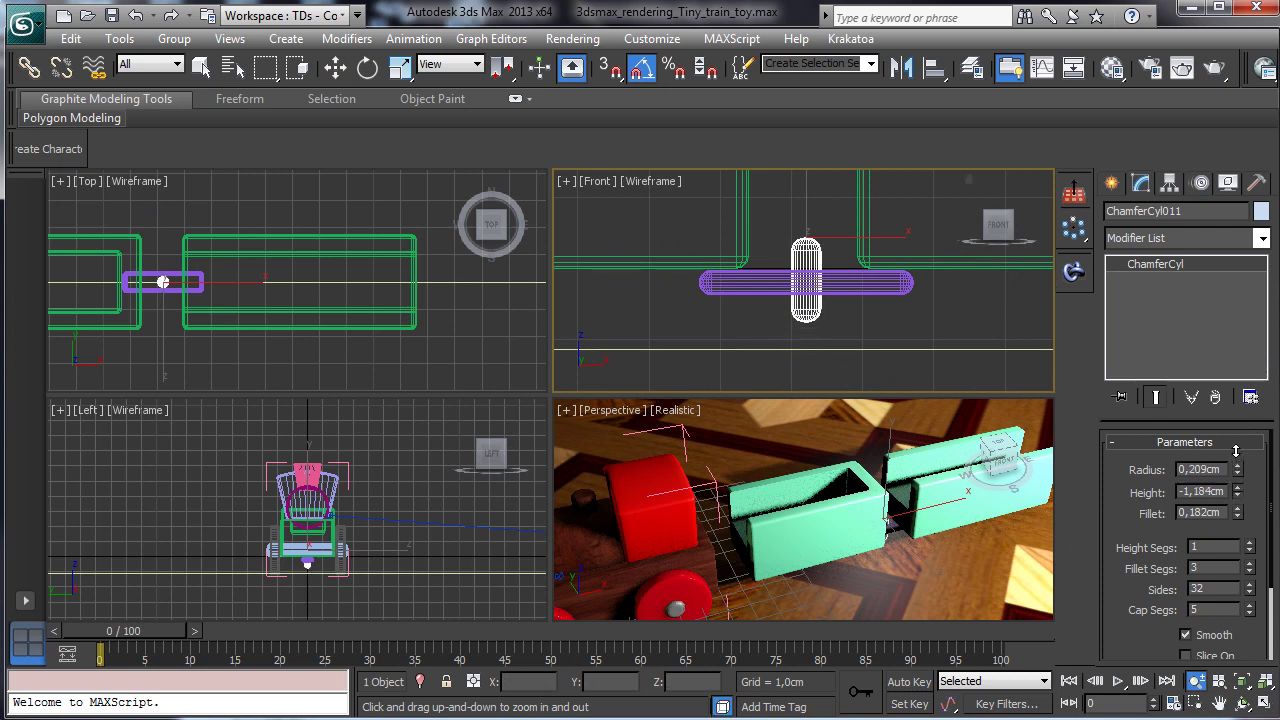
{"action": "left_click", "coordinate": [336, 67]}
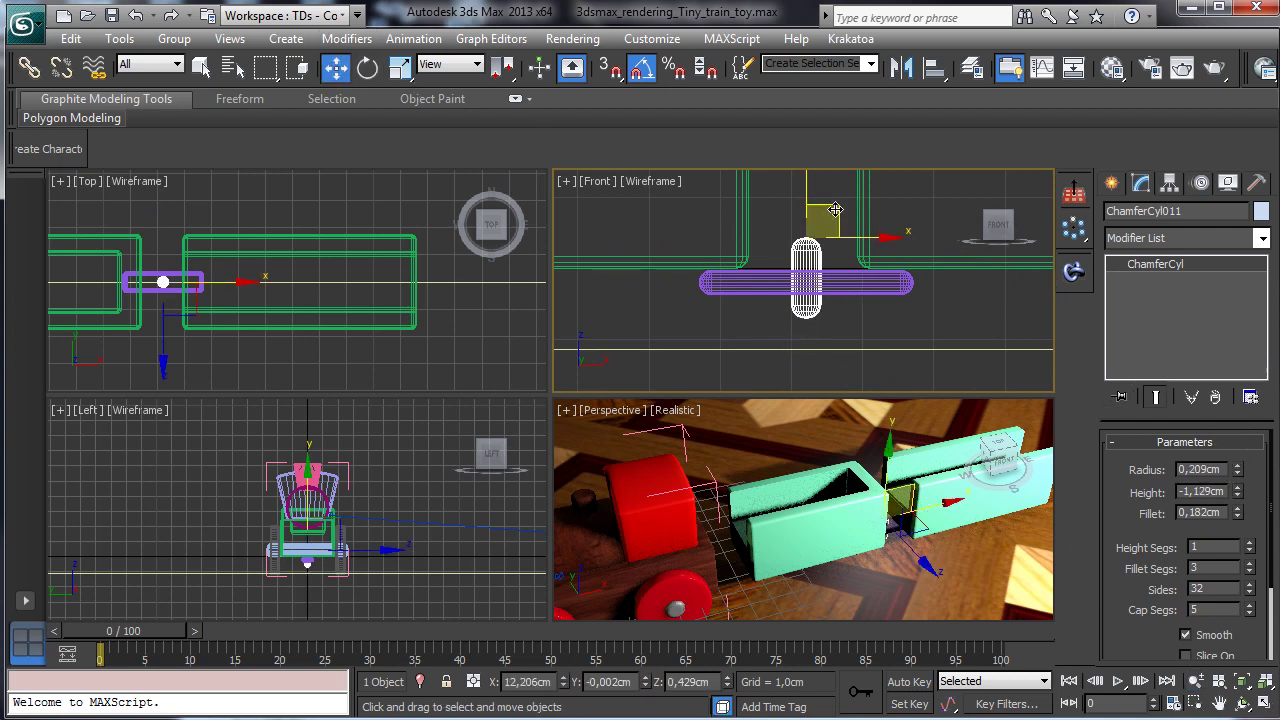
{"action": "mouse_move", "coordinate": [834, 212]}
{"action": "left_mouse_down"}
{"action": "mouse_move", "coordinate": [916, 237]}
{"action": "mouse_move", "coordinate": [918, 198]}
{"action": "mouse_move", "coordinate": [790, 219]}
{"action": "left_mouse_up"}
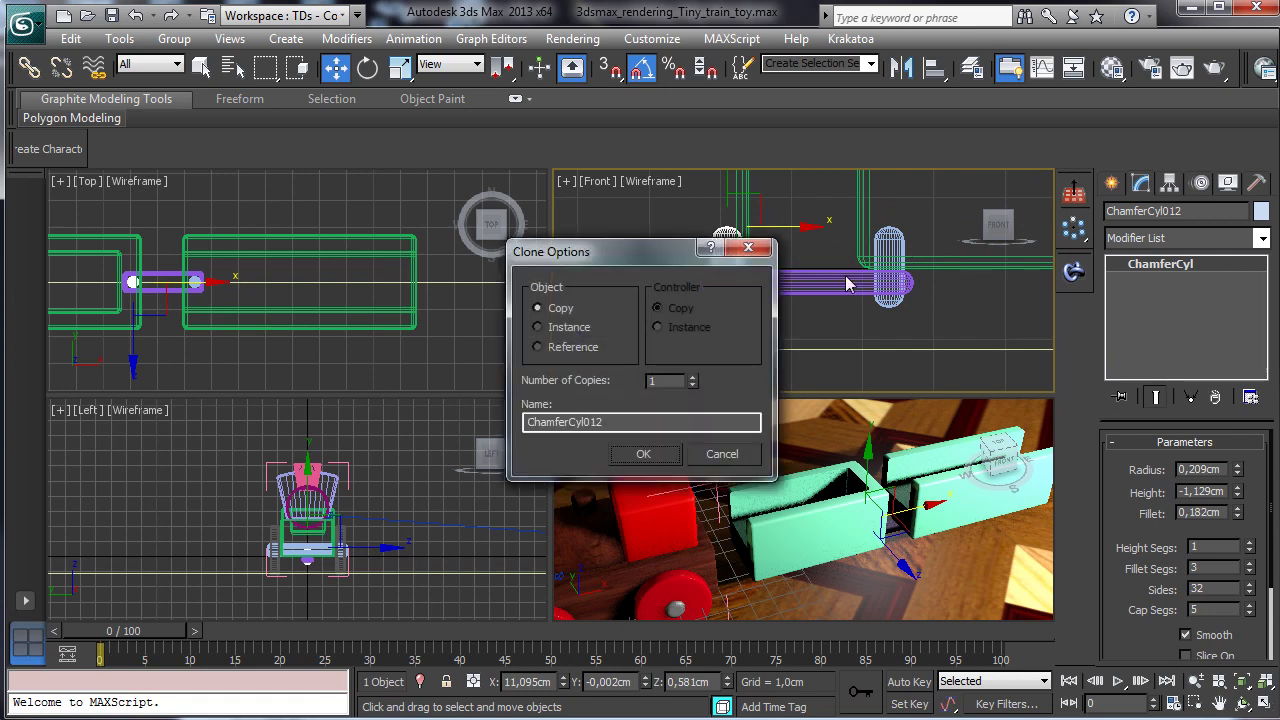
Step: Confirm the second pin, then copy the bar with both pins left toward the locomotive
{"action": "left_click", "coordinate": [645, 454]}
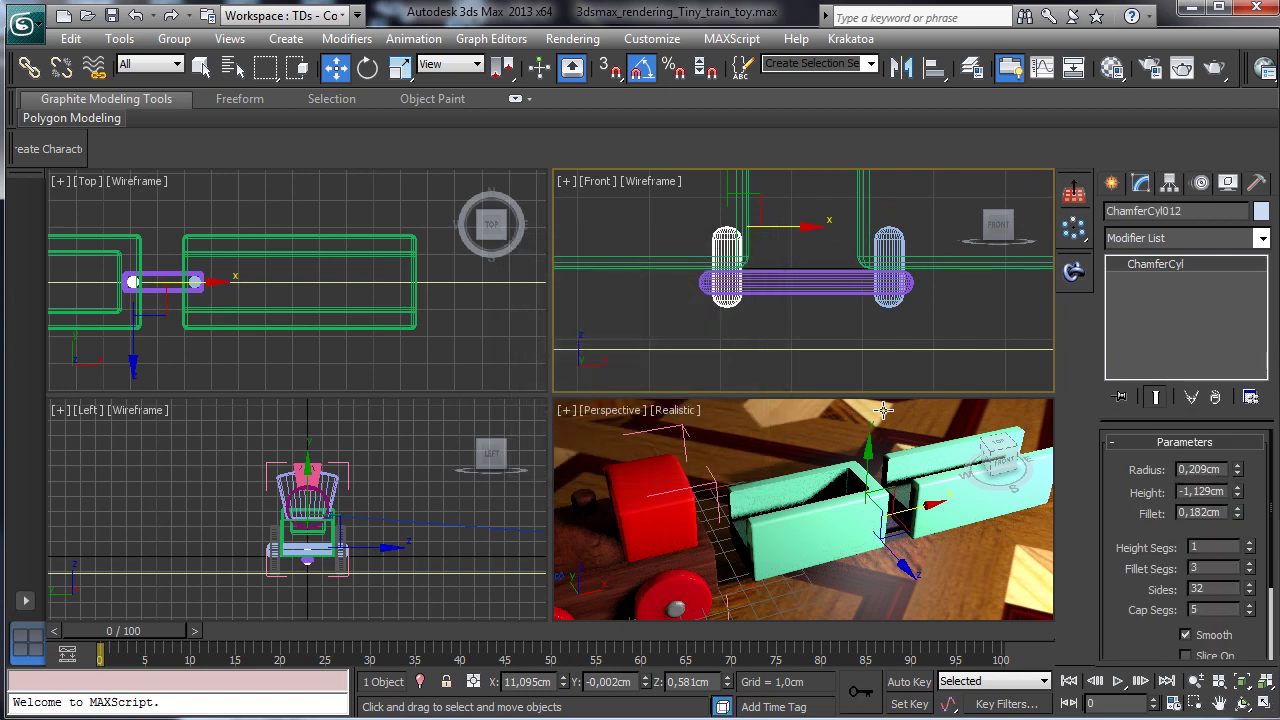
{"action": "left_click", "coordinate": [775, 285]}
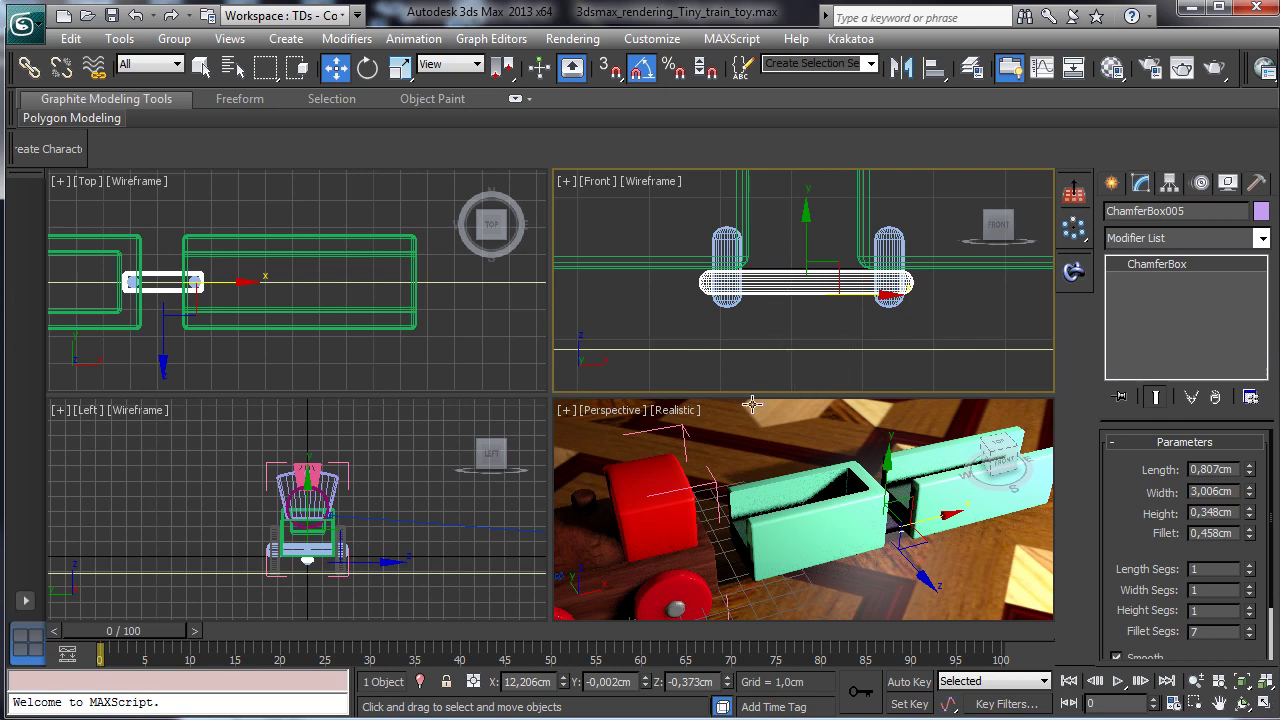
{"action": "left_click", "coordinate": [727, 302], "text": "ctrl"}
{"action": "left_click", "coordinate": [893, 245], "text": "ctrl"}
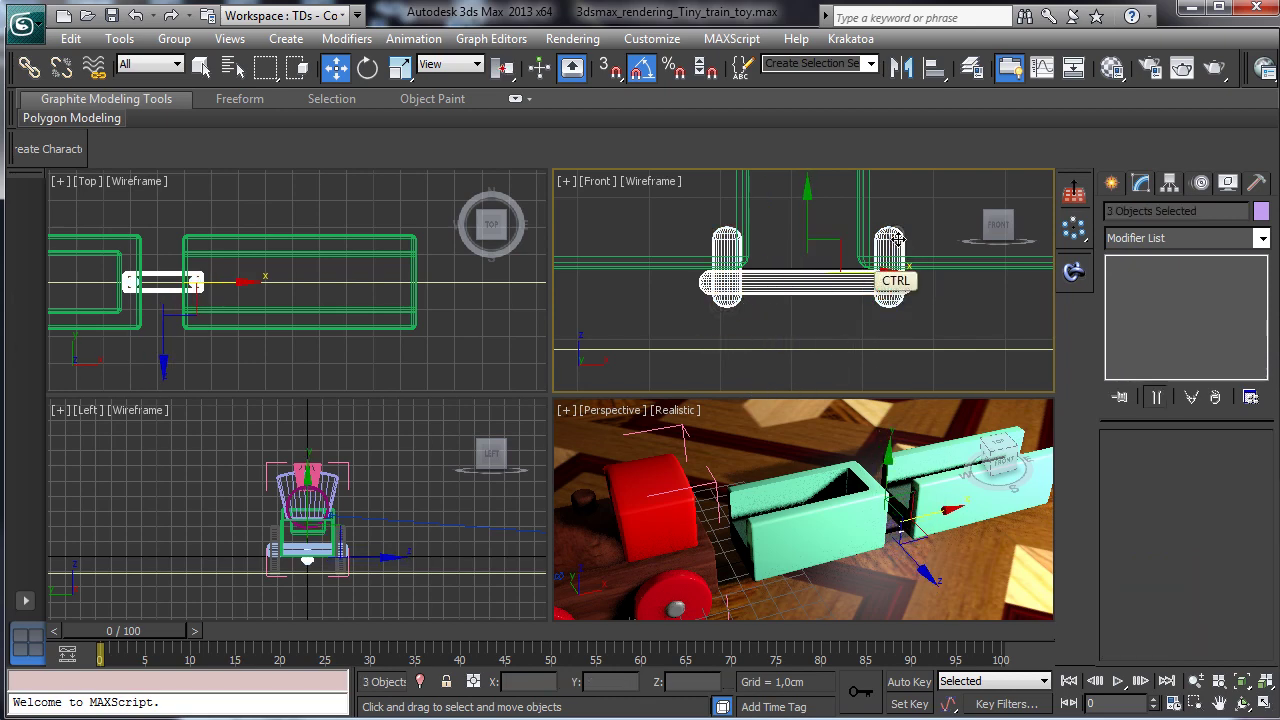
{"action": "left_click", "coordinate": [1195, 680]}
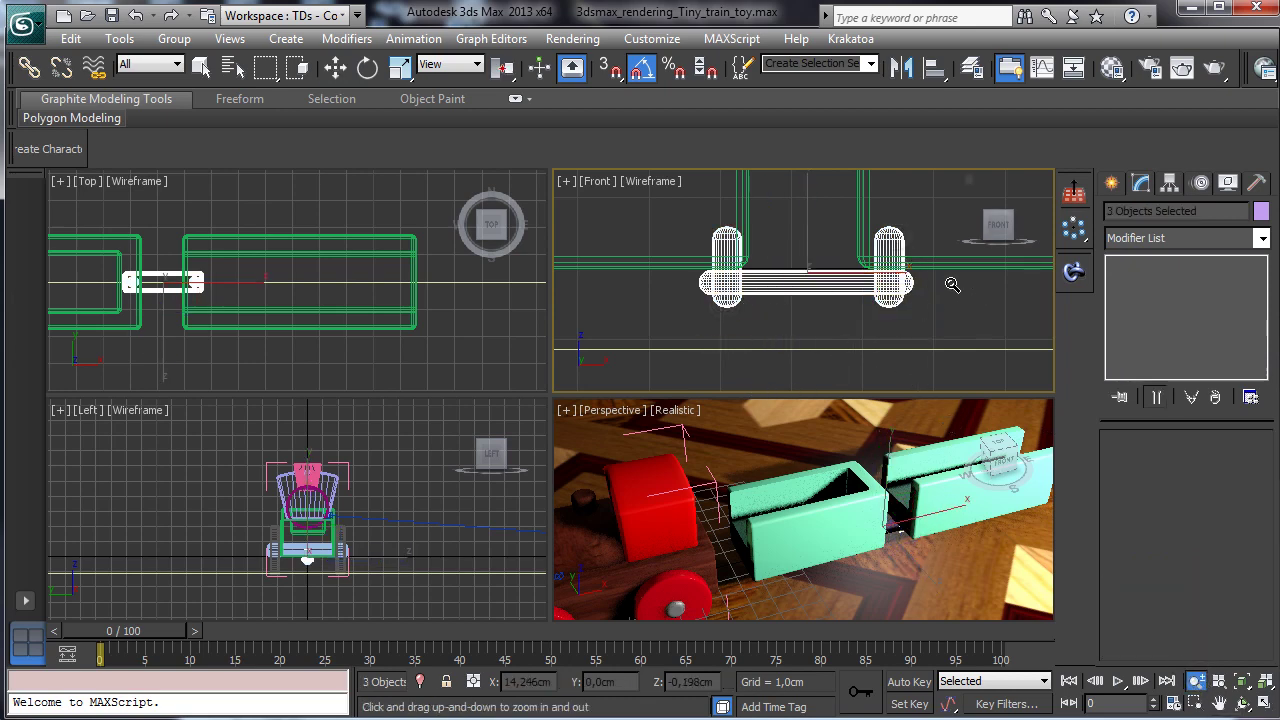
{"action": "left_click_drag", "start_coordinate": [951, 283], "coordinate": [687, 331]}
{"action": "left_click", "coordinate": [335, 67]}
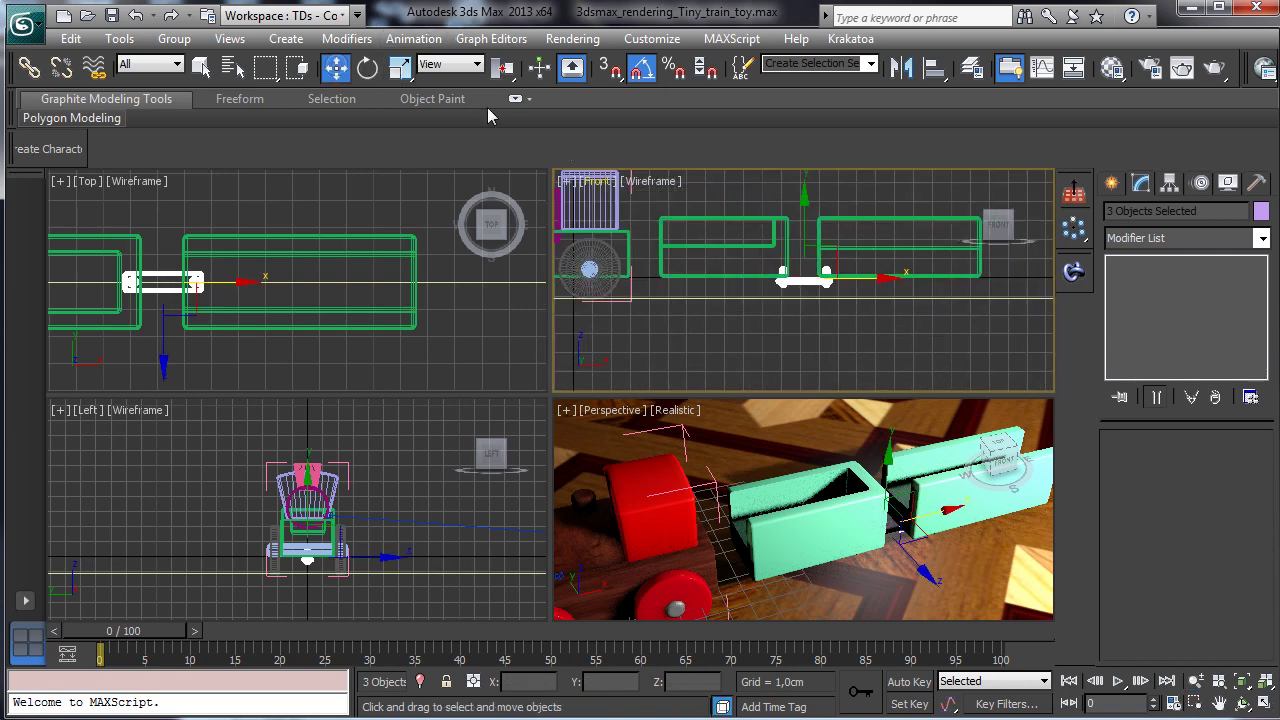
{"action": "left_click_drag", "start_coordinate": [858, 282], "coordinate": [706, 285], "text": "shift"}
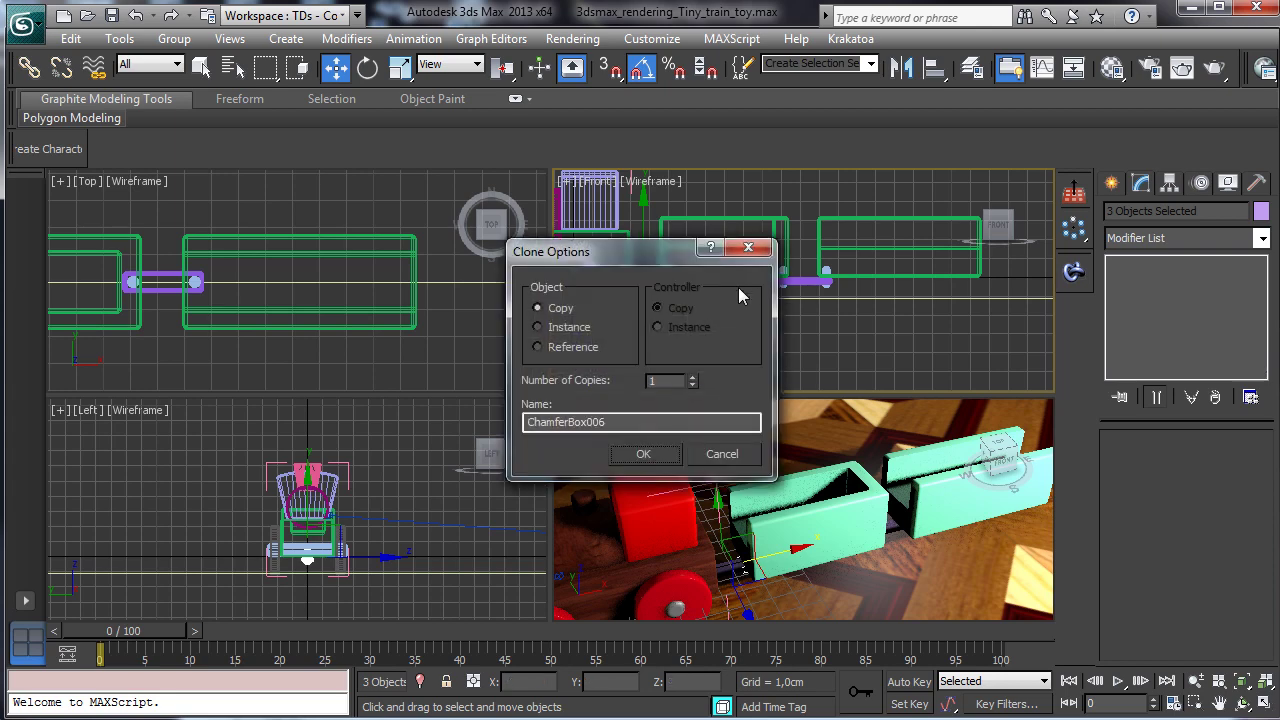
{"action": "left_click", "coordinate": [643, 455]}
Step: Maximize the Front view, nudge the copied coupling into place and pan to the whole train
{"action": "left_click", "coordinate": [1263, 703]}
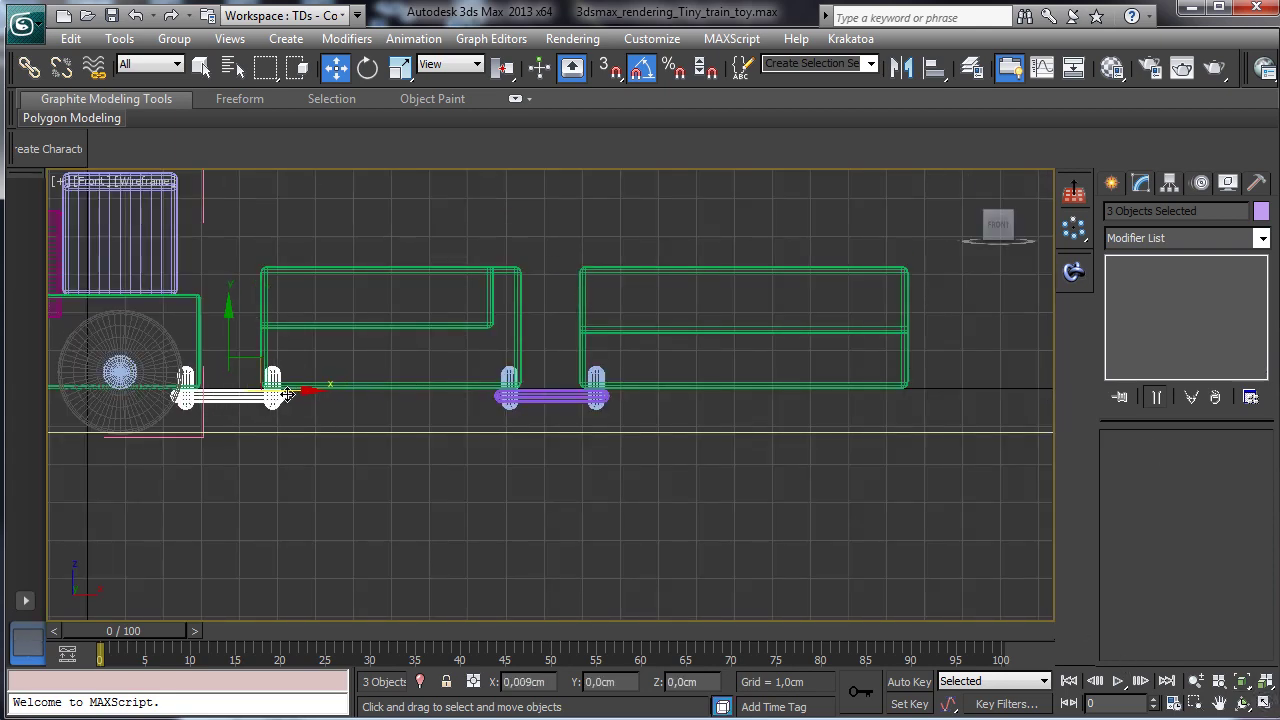
{"action": "left_click_drag", "start_coordinate": [287, 393], "coordinate": [288, 393]}
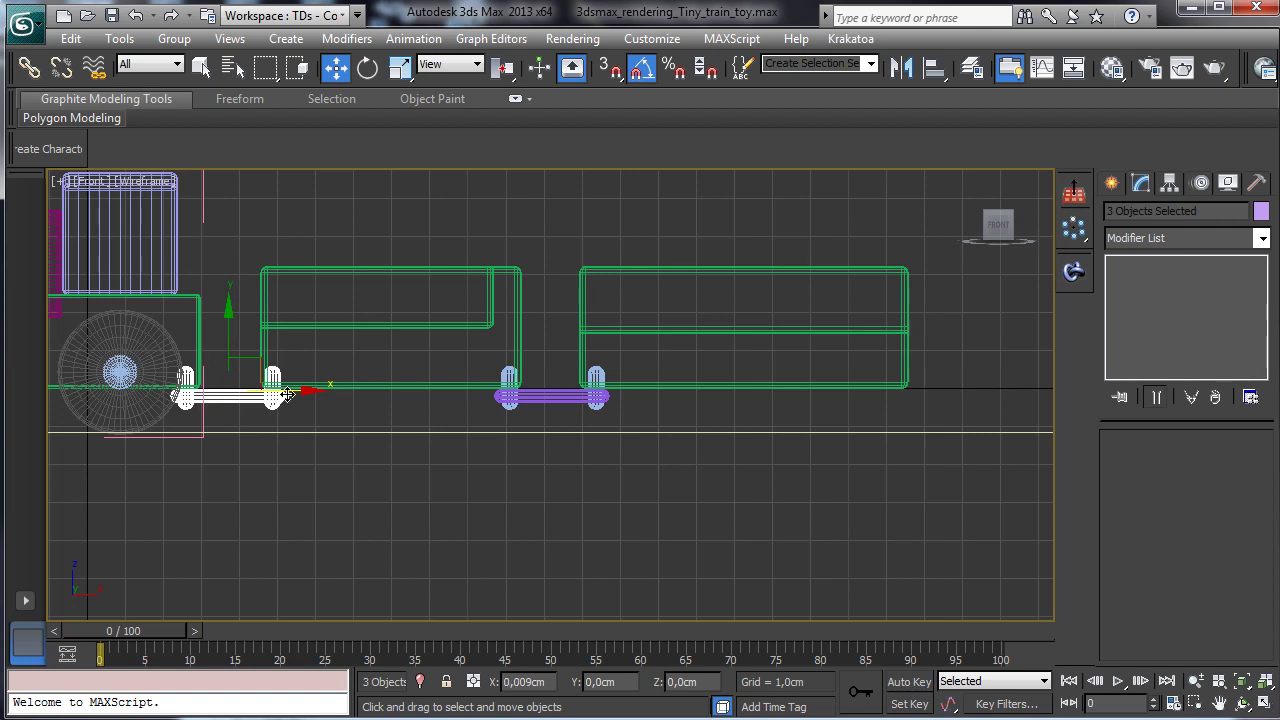
{"action": "left_click", "coordinate": [518, 328]}
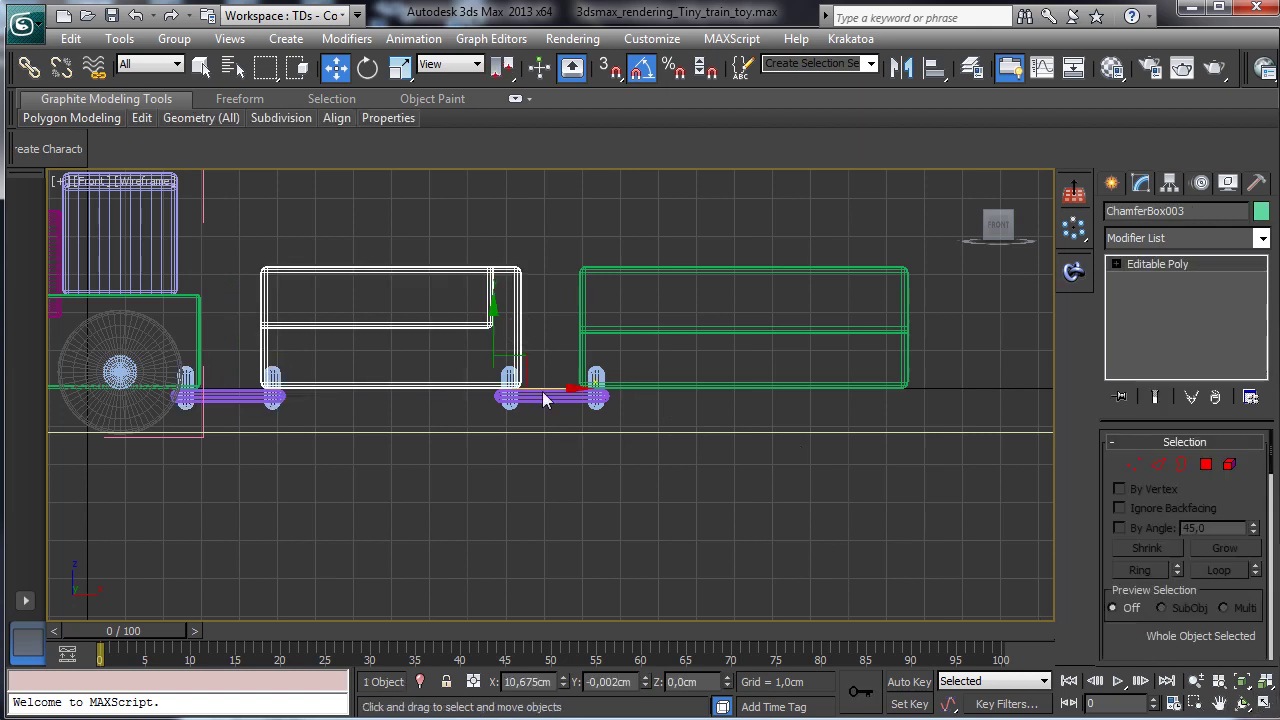
{"action": "left_click", "coordinate": [1220, 704]}
{"action": "left_click_drag", "start_coordinate": [366, 408], "coordinate": [843, 445]}
{"action": "left_click", "coordinate": [201, 66]}
Step: Copy the locomotive's two wheels and hubs under the first wagon and detach them from the group
{"action": "left_click", "coordinate": [358, 398]}
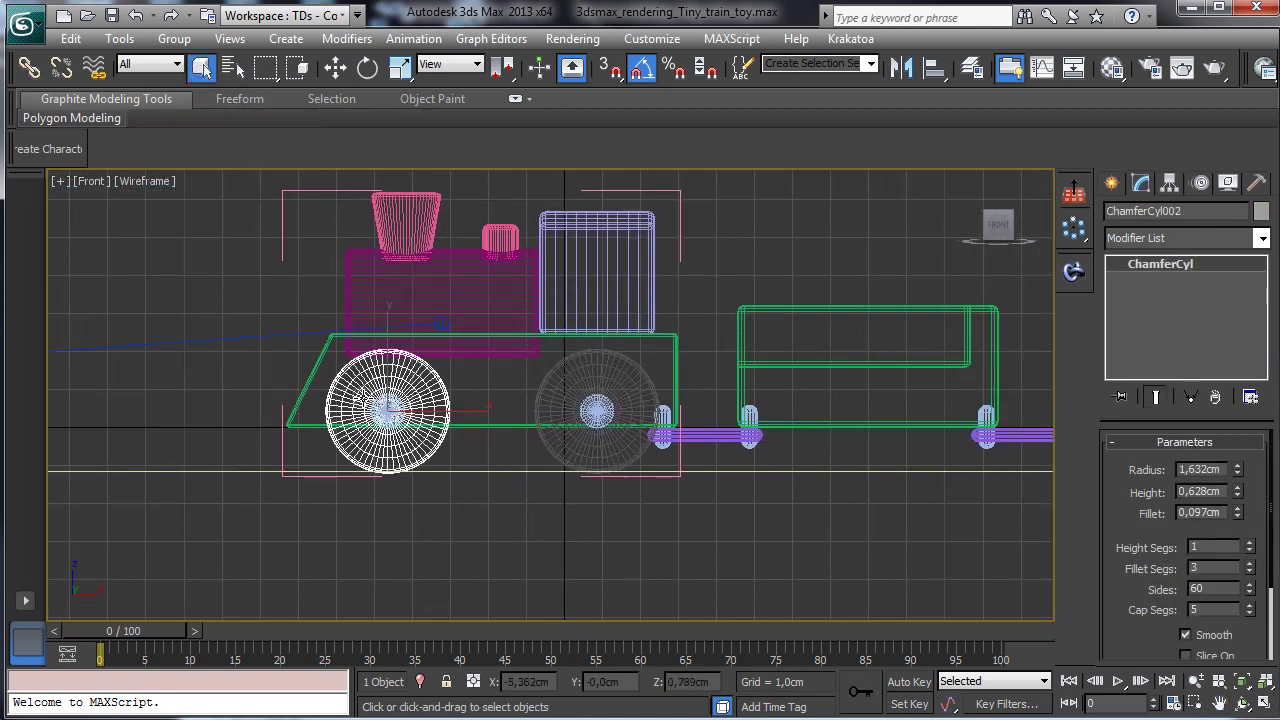
{"action": "left_click", "coordinate": [362, 452], "text": "ctrl"}
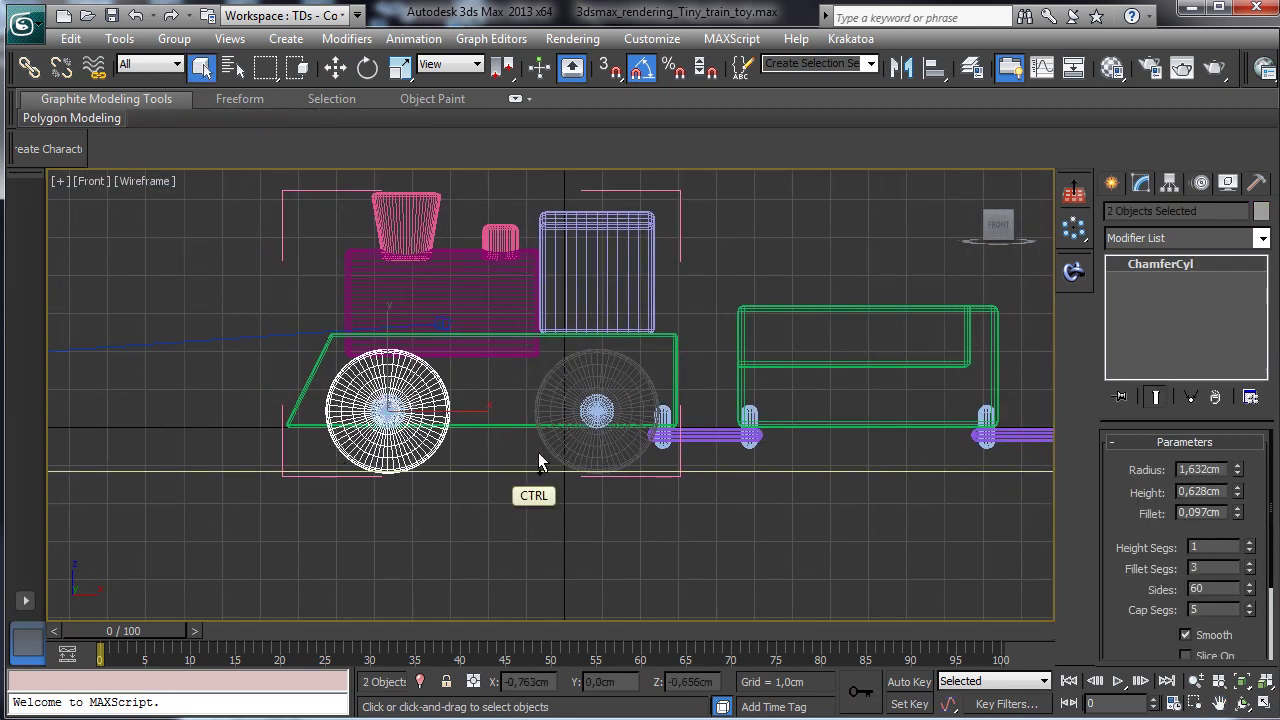
{"action": "left_click", "coordinate": [590, 428], "text": "ctrl"}
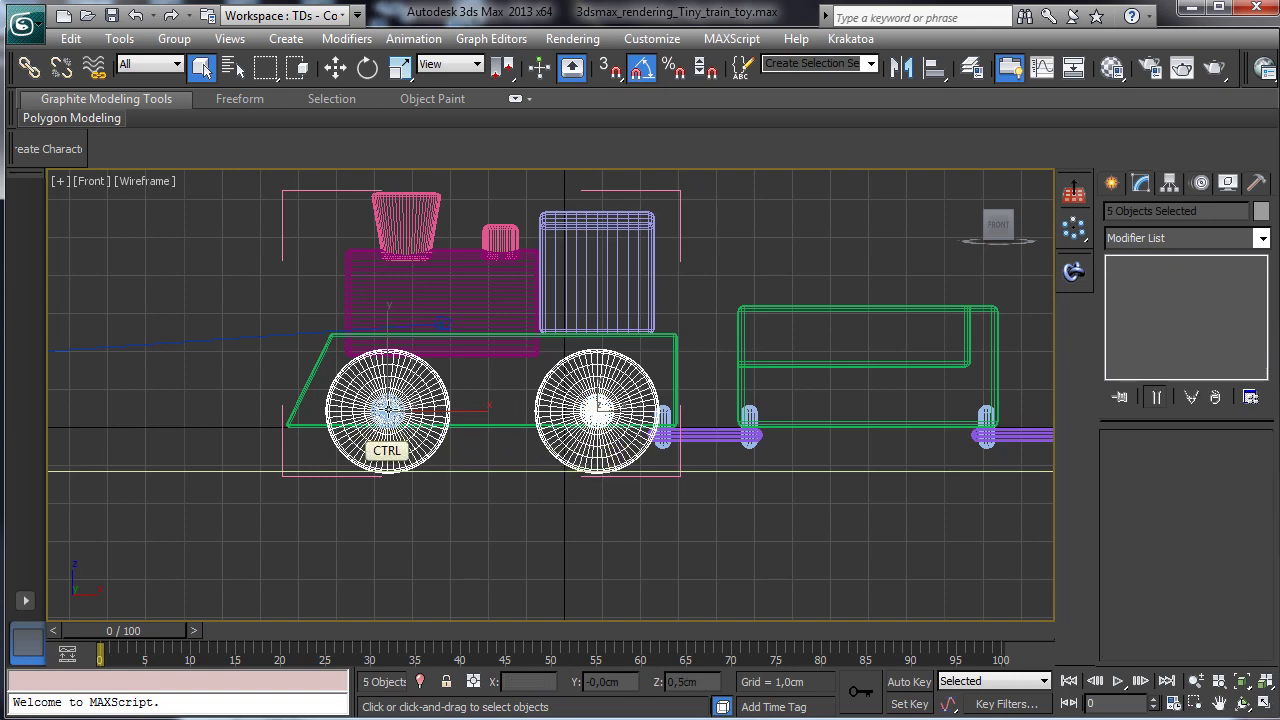
{"action": "left_click", "coordinate": [429, 423], "text": "ctrl"}
{"action": "left_click", "coordinate": [335, 66]}
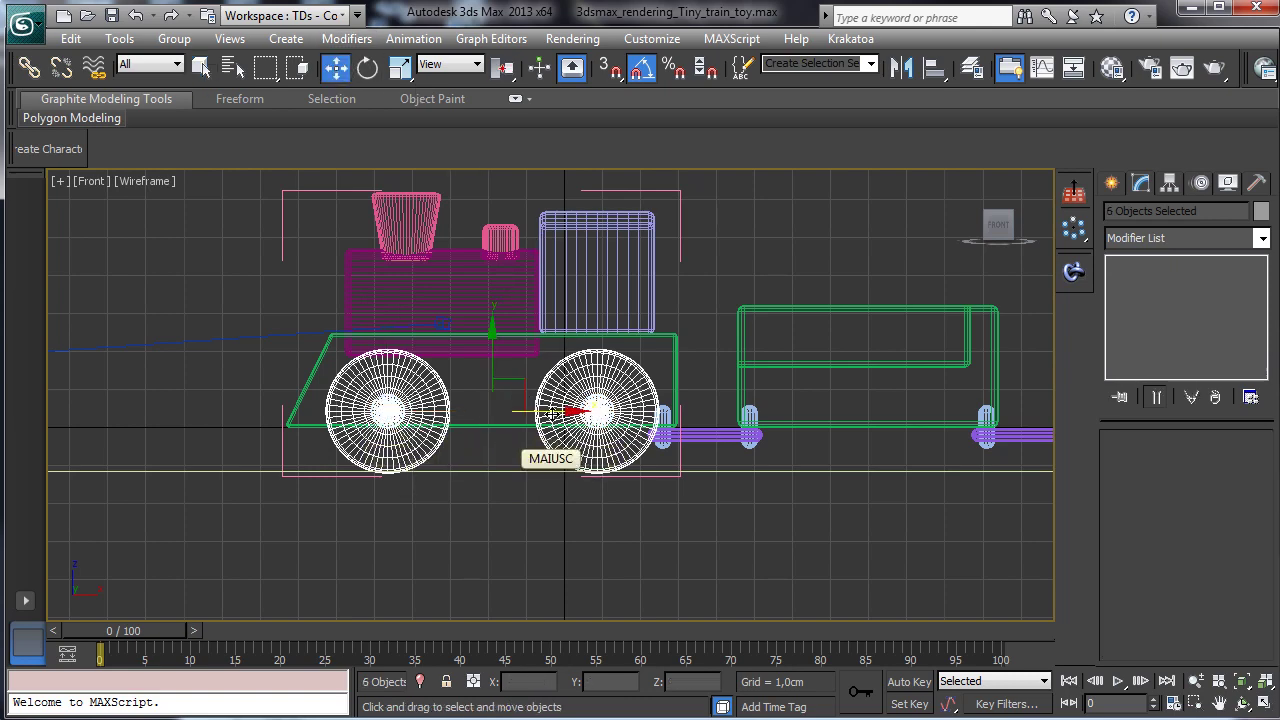
{"action": "left_click_drag", "start_coordinate": [553, 413], "coordinate": [936, 412], "text": "shift"}
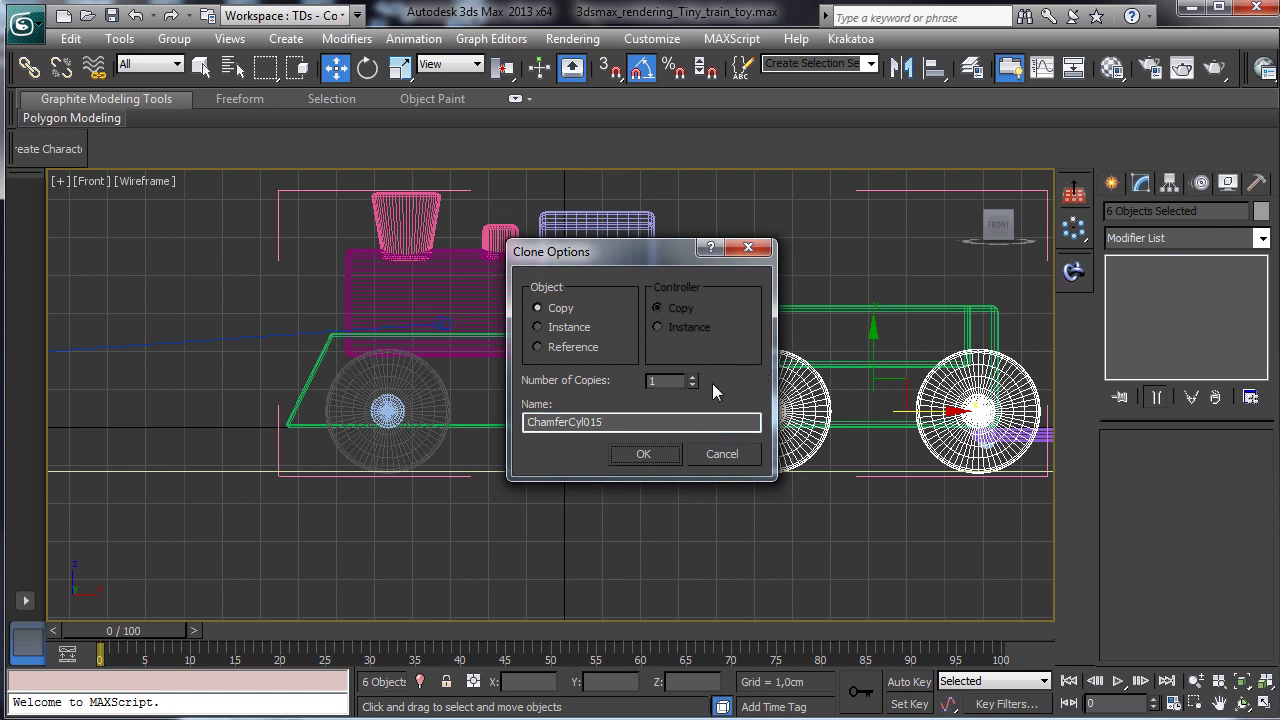
{"action": "left_click", "coordinate": [643, 453]}
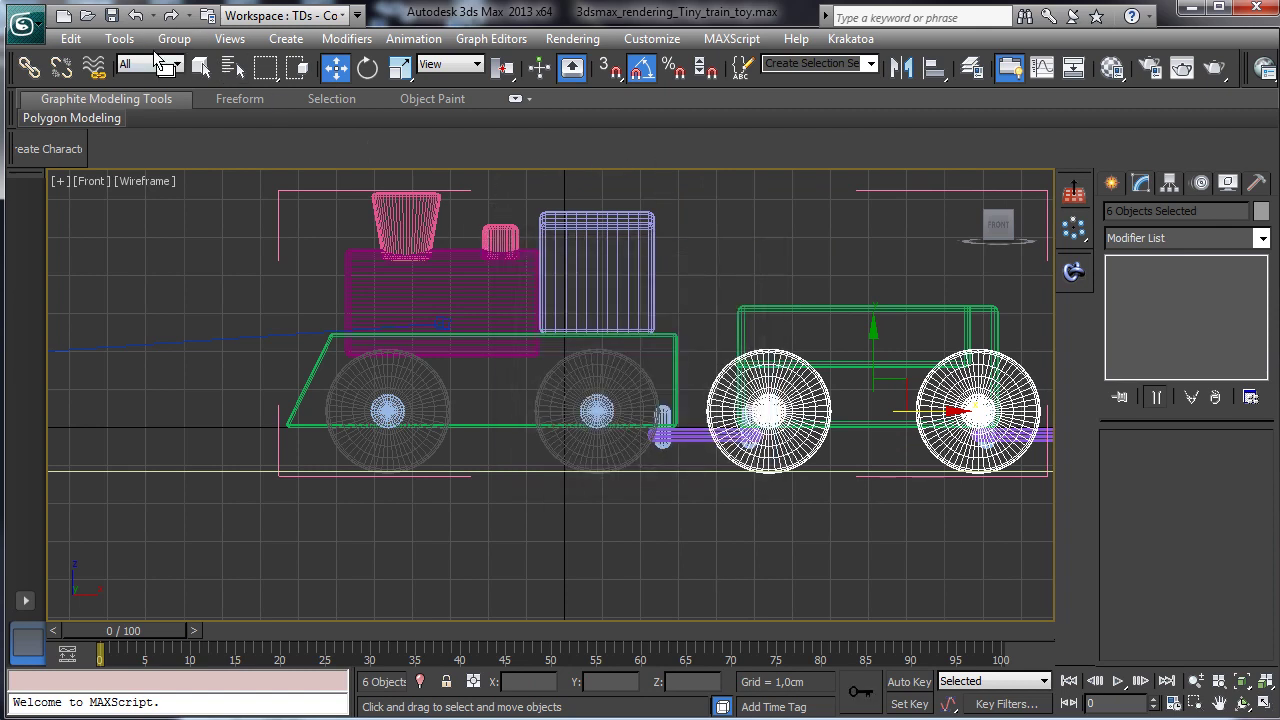
{"action": "left_click", "coordinate": [173, 38]}
{"action": "left_click", "coordinate": [230, 189]}
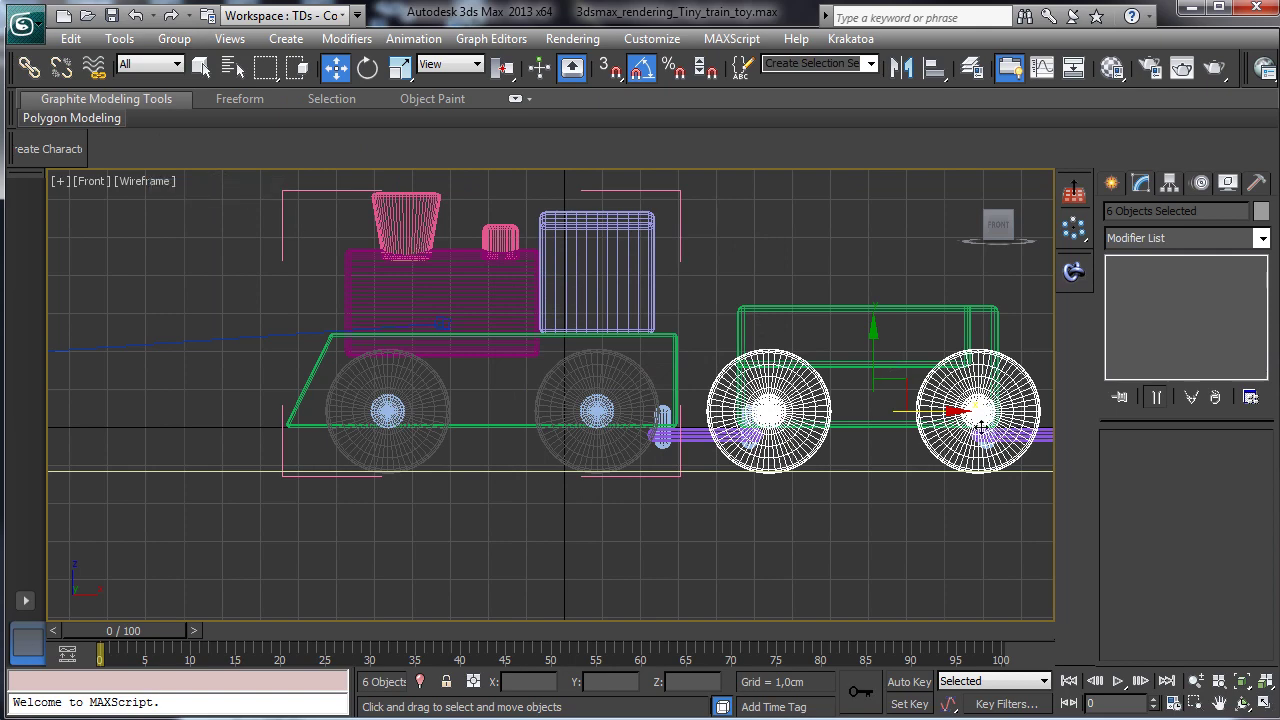
{"action": "left_click", "coordinate": [1224, 706]}
{"action": "left_click_drag", "start_coordinate": [880, 509], "coordinate": [643, 509]}
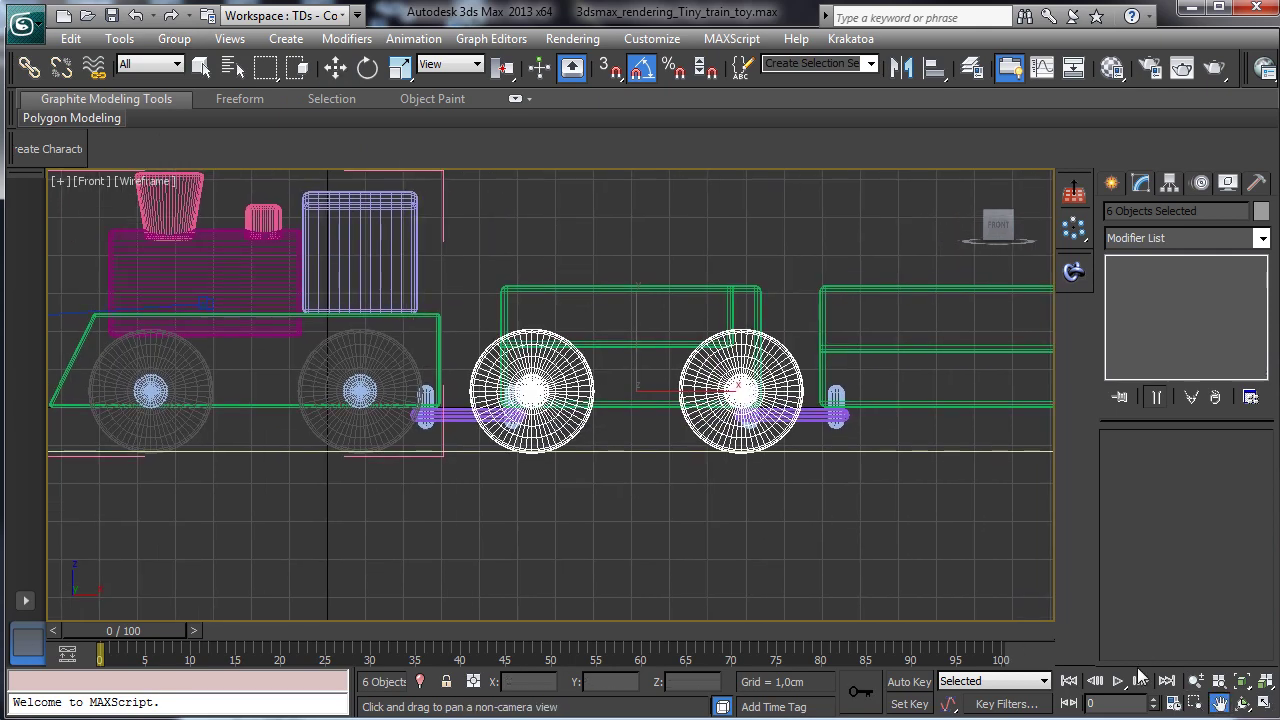
{"action": "left_click", "coordinate": [1264, 704]}
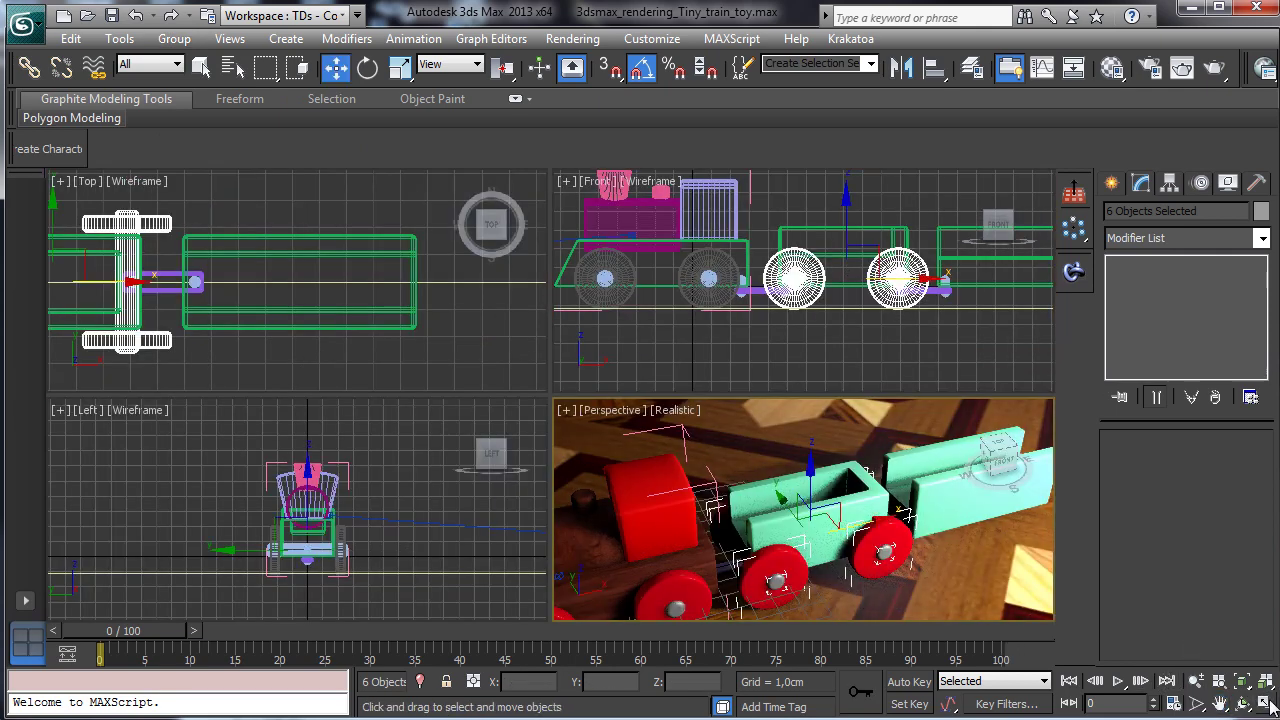
Step: In the maximized Perspective view, slide the copied wheels right beneath the green wagon
{"action": "key", "text": "alt+w"}
{"action": "left_click", "coordinate": [1196, 681]}
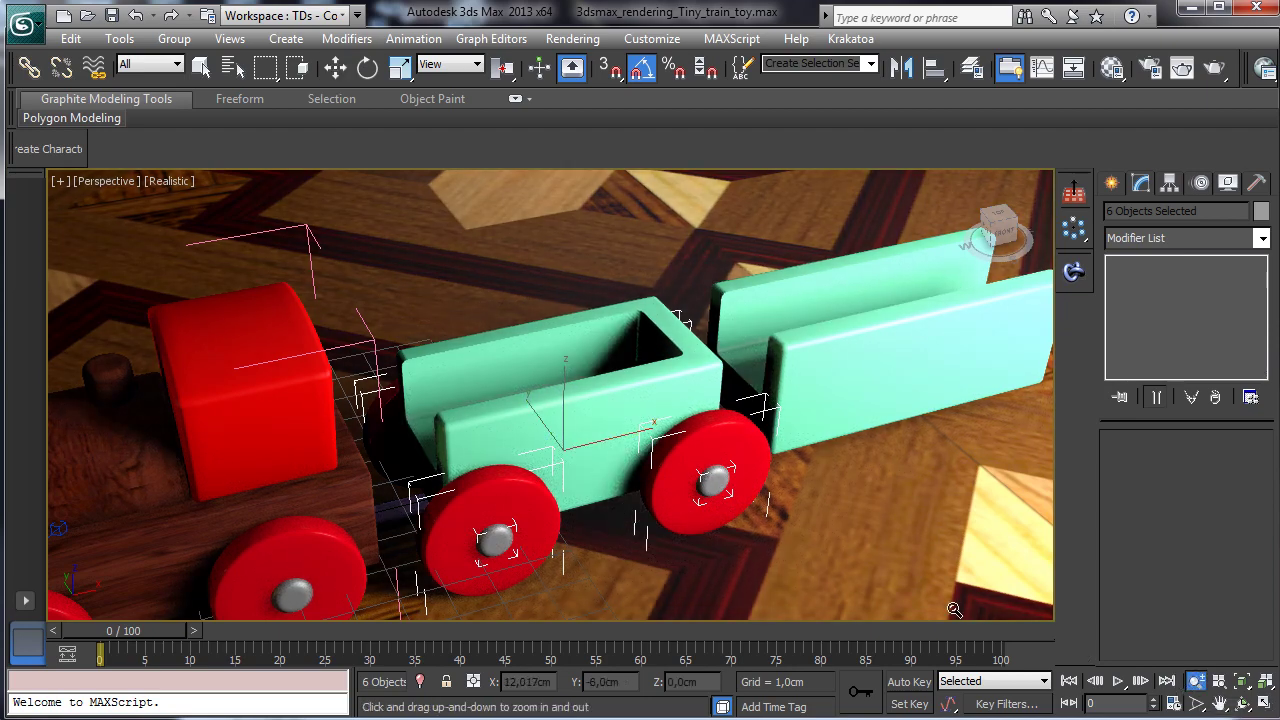
{"action": "left_click", "coordinate": [1222, 706]}
{"action": "left_click_drag", "start_coordinate": [595, 205], "coordinate": [578, 149]}
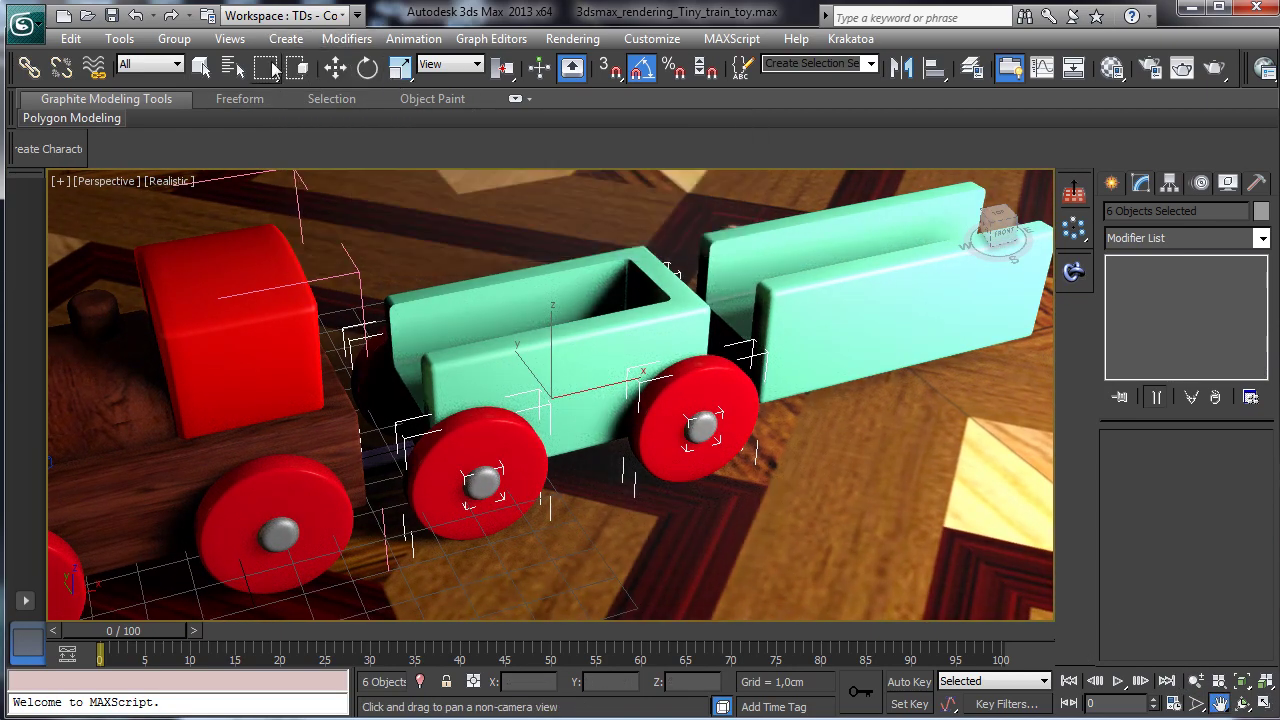
{"action": "left_click", "coordinate": [335, 67]}
{"action": "left_click_drag", "start_coordinate": [607, 385], "coordinate": [639, 374]}
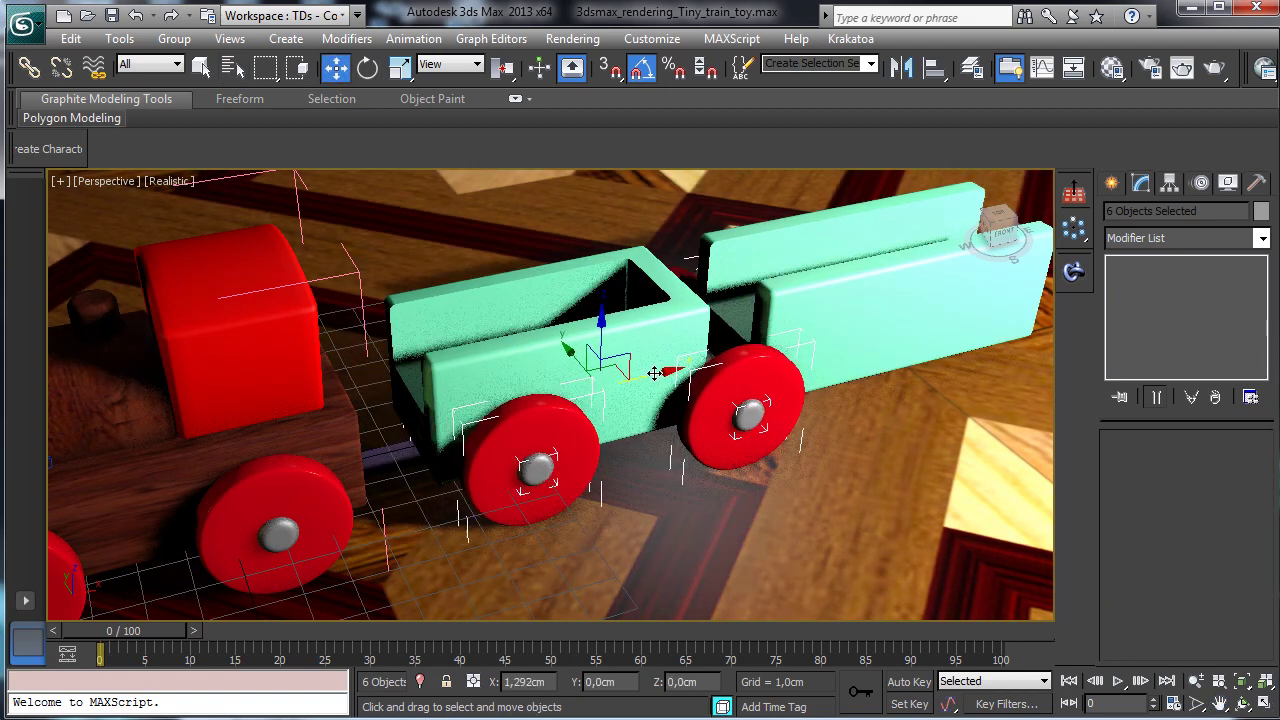
Step: Orbit to look down on the wagon and select its body
{"action": "left_click", "coordinate": [738, 412]}
{"action": "left_click", "coordinate": [742, 428], "text": "ctrl"}
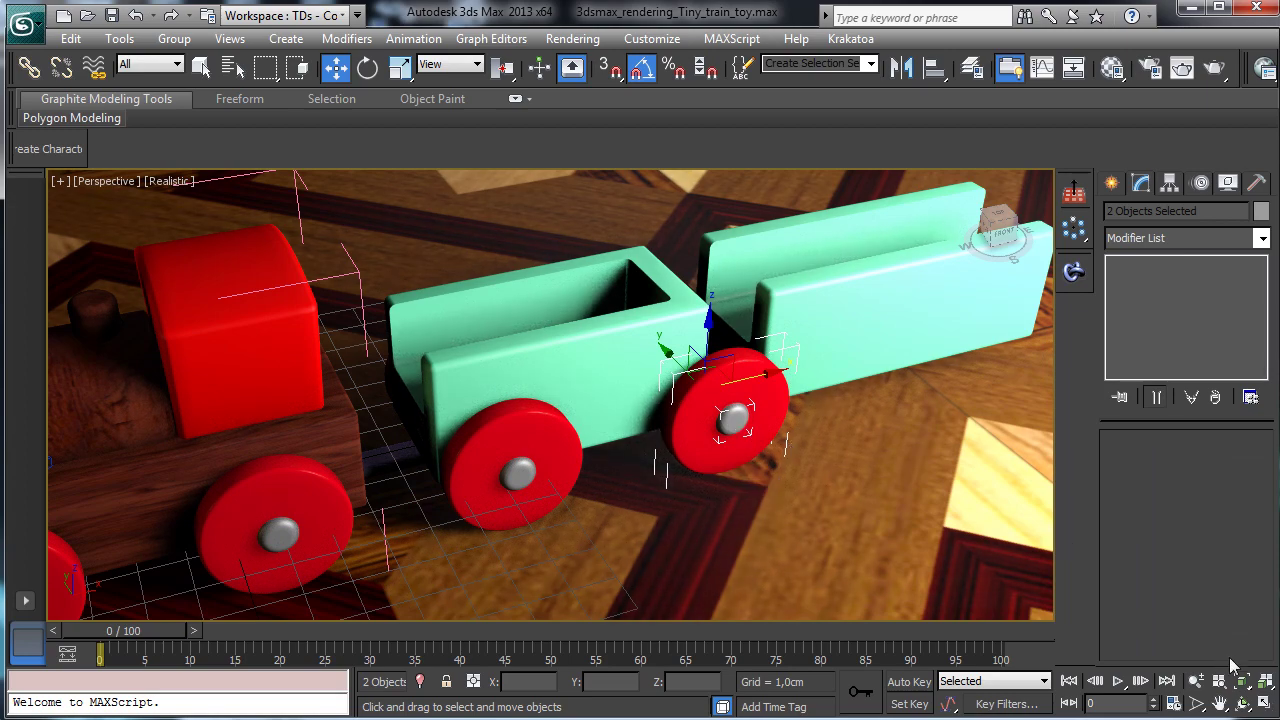
{"action": "key", "text": "ctrl+r"}
{"action": "left_click_drag", "start_coordinate": [566, 386], "coordinate": [518, 468]}
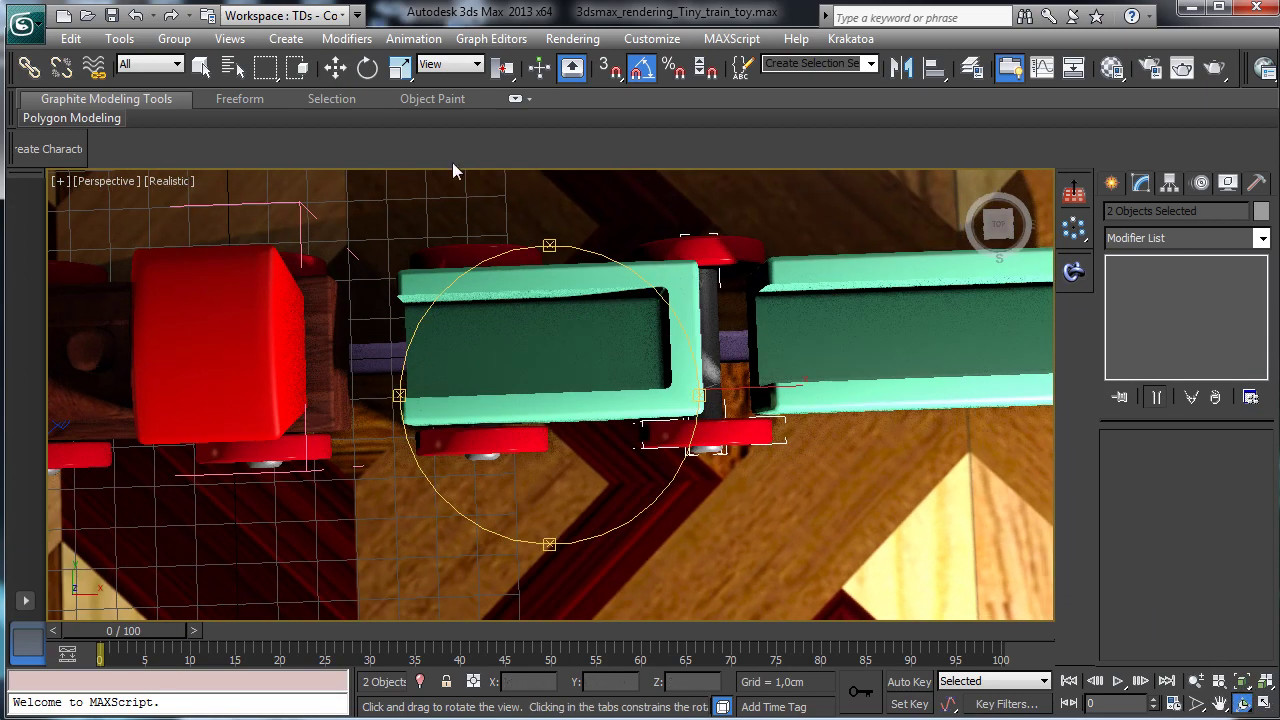
{"action": "key", "text": "Escape"}
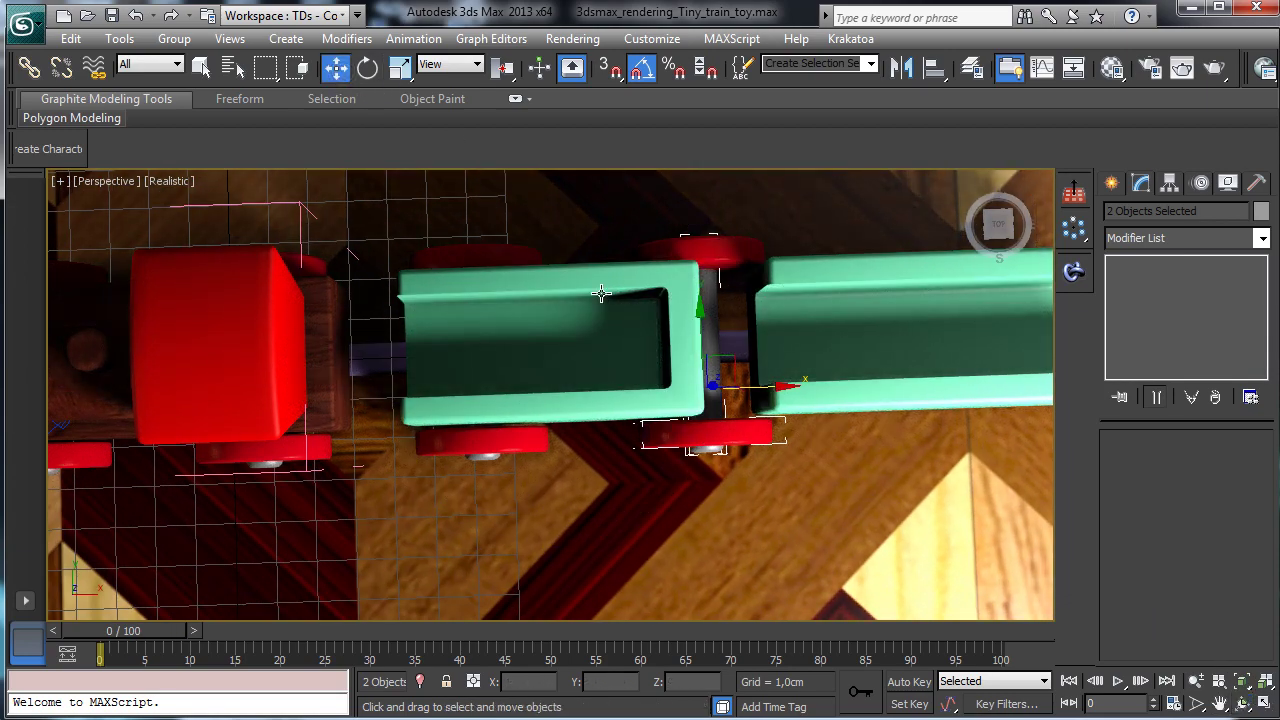
{"action": "left_click", "coordinate": [603, 295]}
Step: At vertex level, region-select the vertices at the green wagon's right end
{"action": "left_click", "coordinate": [1222, 705]}
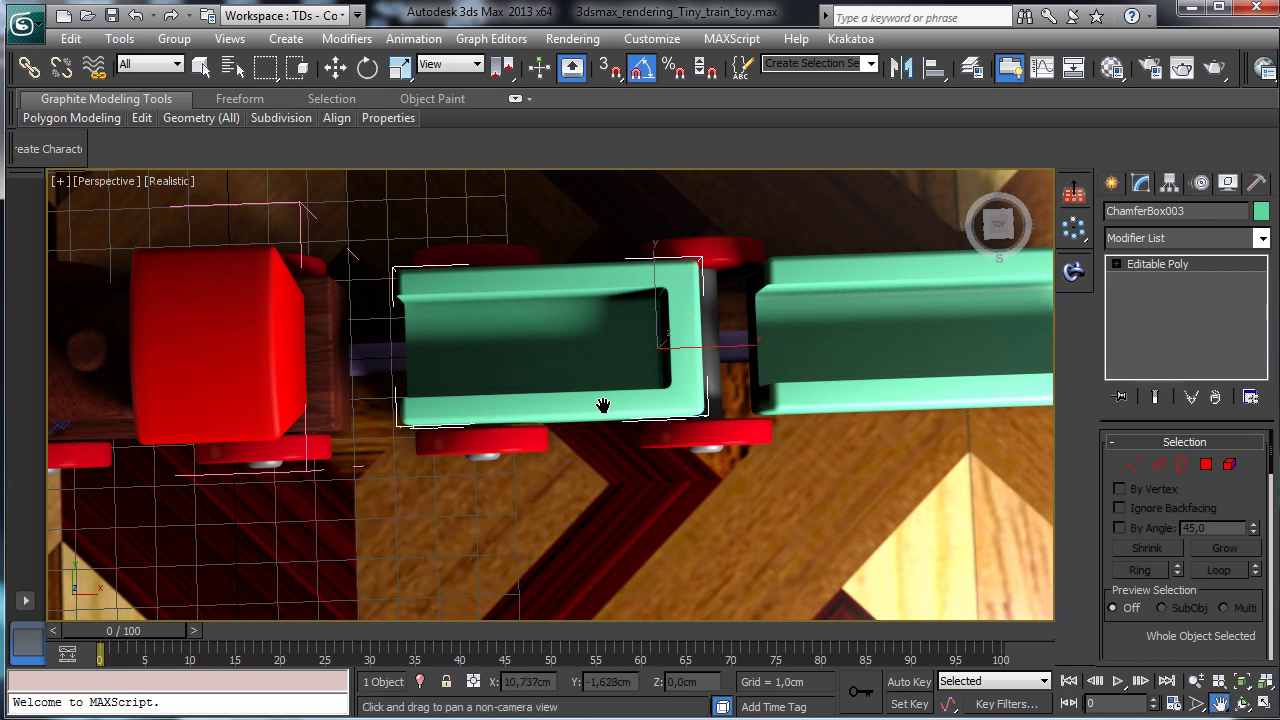
{"action": "middle_click_drag", "start_coordinate": [603, 403], "coordinate": [602, 358], "text": "alt"}
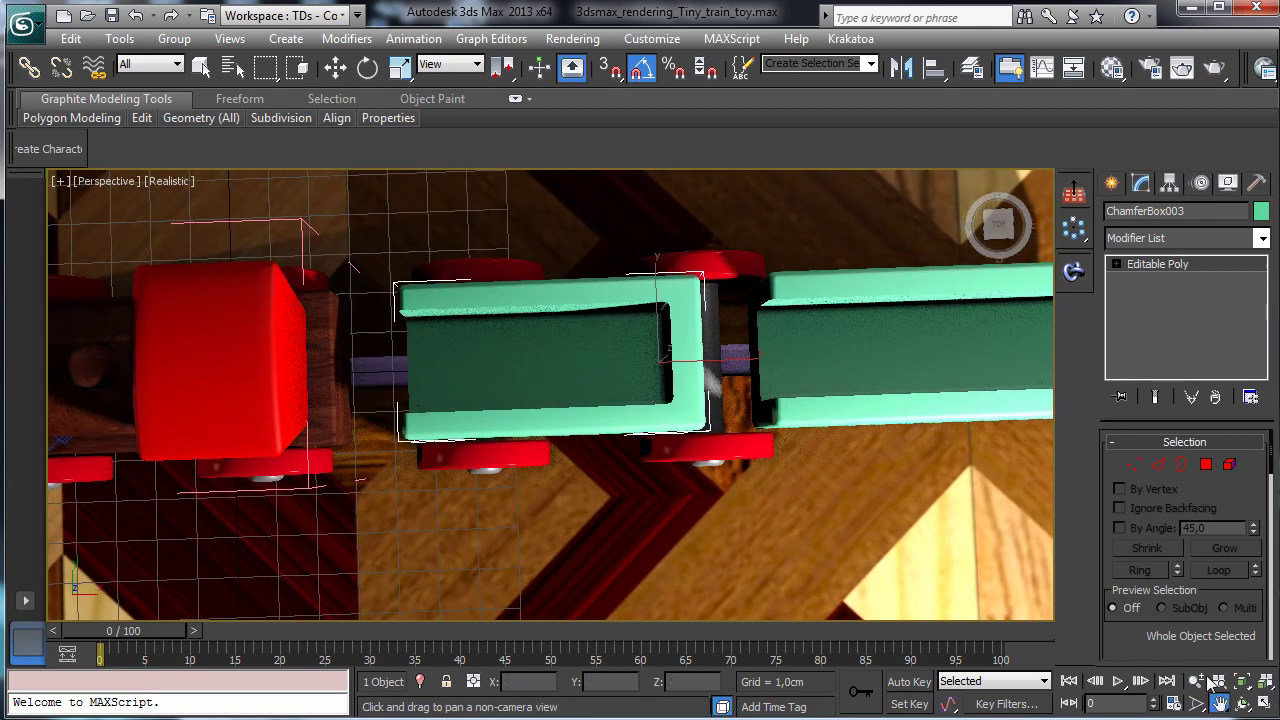
{"action": "key", "text": "ctrl+r"}
{"action": "left_click_drag", "start_coordinate": [586, 406], "coordinate": [714, 237]}
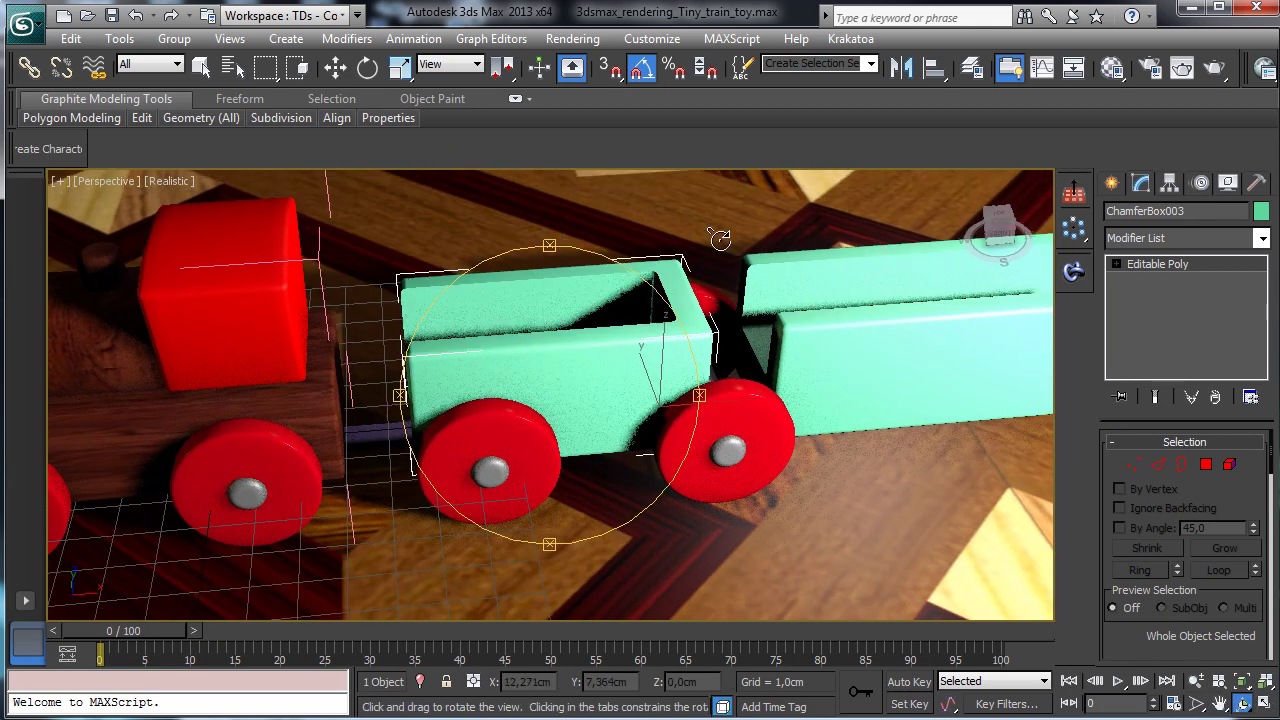
{"action": "key", "text": "1"}
{"action": "key", "text": "w"}
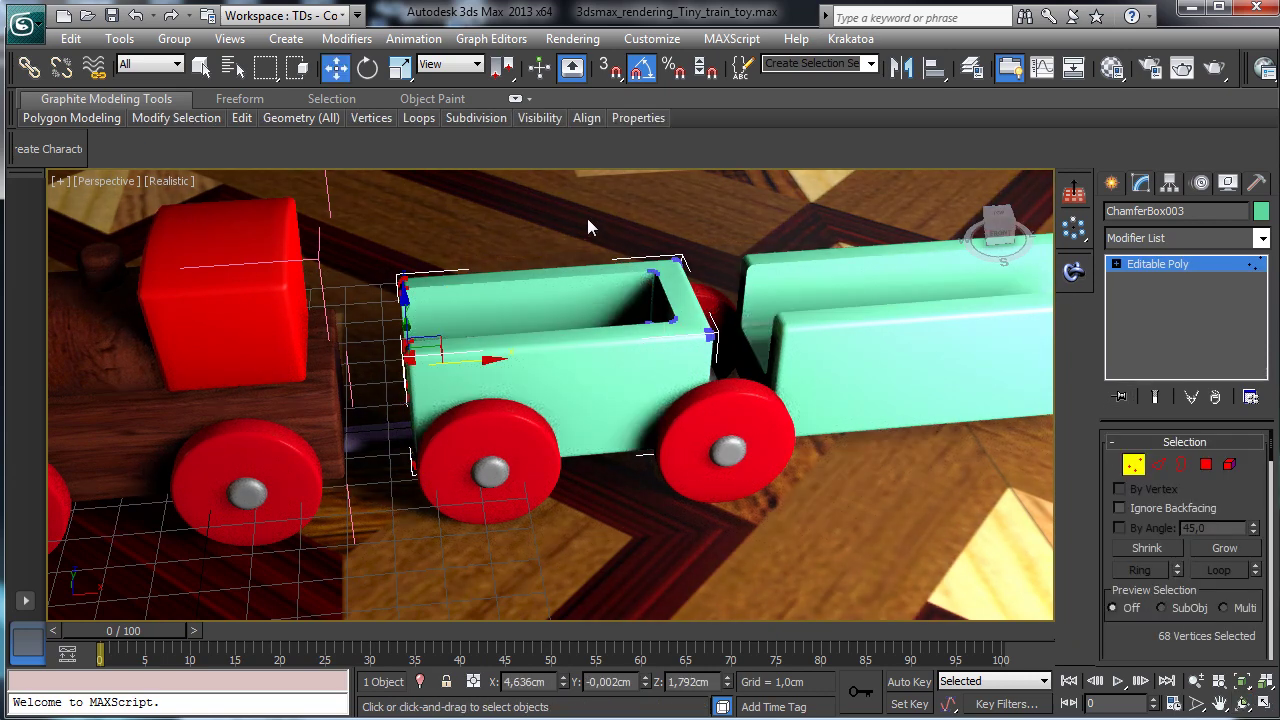
{"action": "left_click_drag", "start_coordinate": [587, 218], "coordinate": [806, 330]}
Step: Push the wagon's right-end vertices further right along X
{"action": "key", "text": "alt+w"}
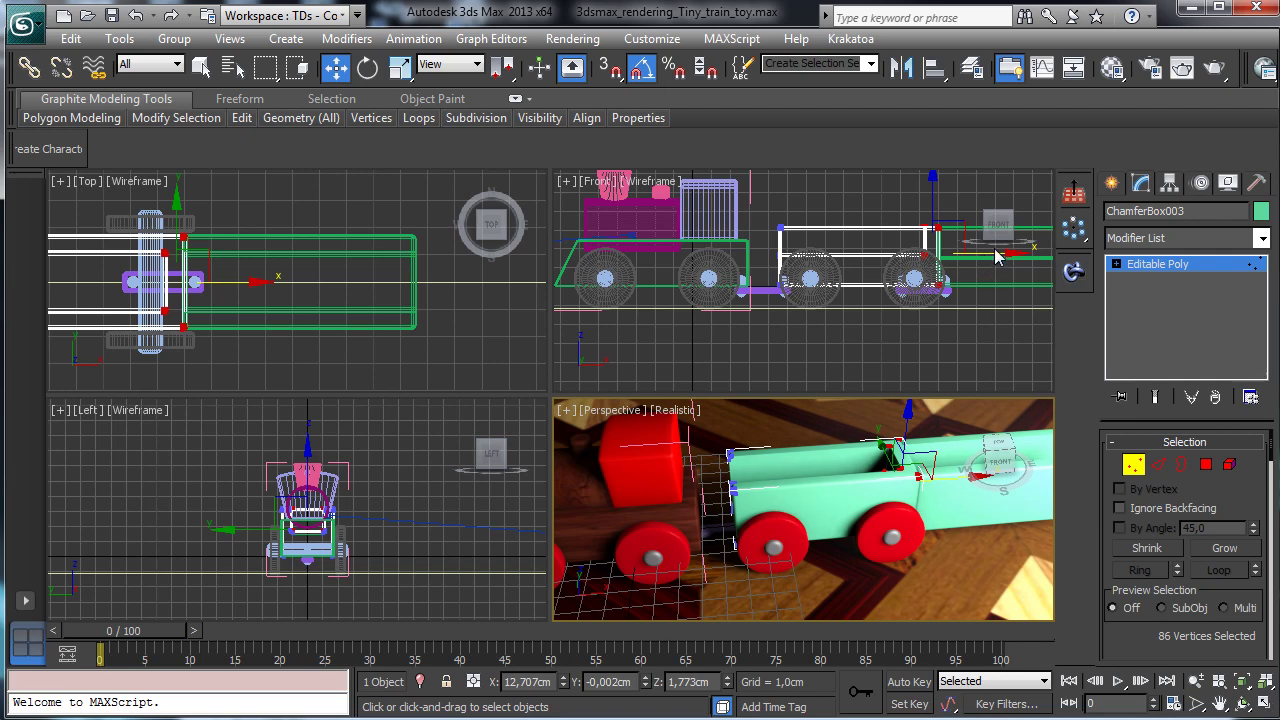
{"action": "middle_click_drag", "start_coordinate": [1005, 262], "coordinate": [900, 330], "text": "alt"}
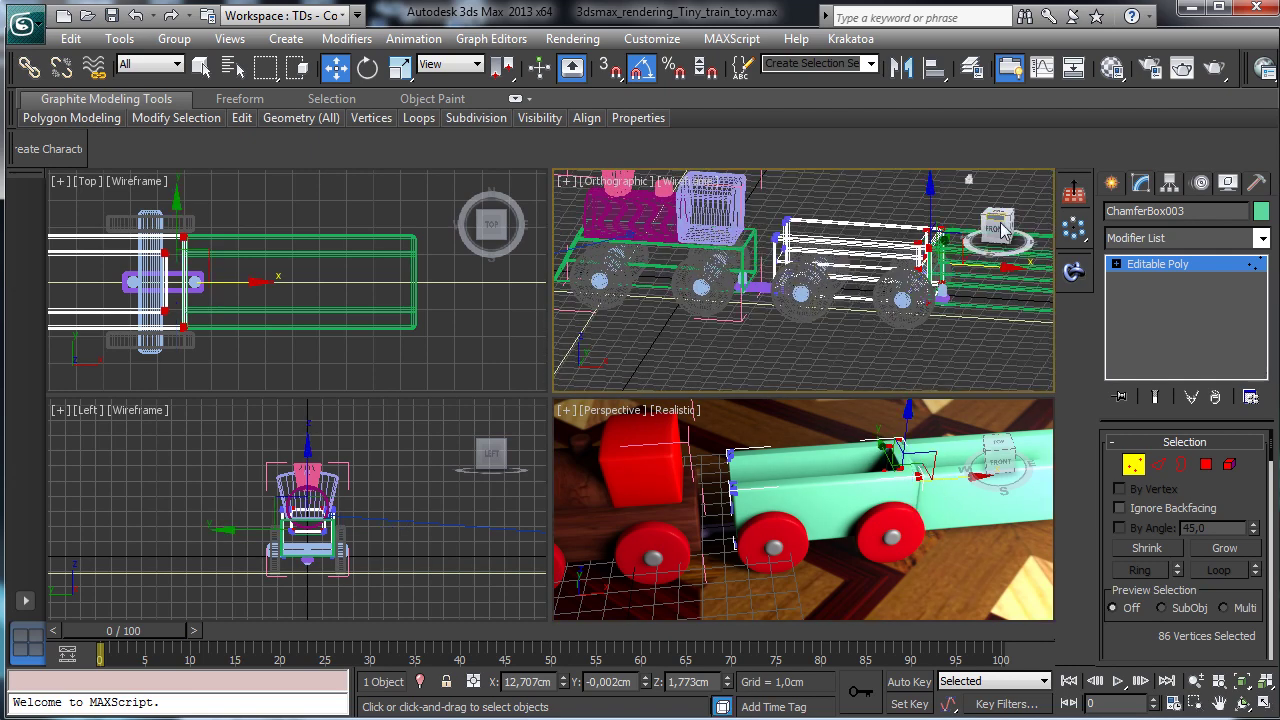
{"action": "left_click", "coordinate": [970, 184]}
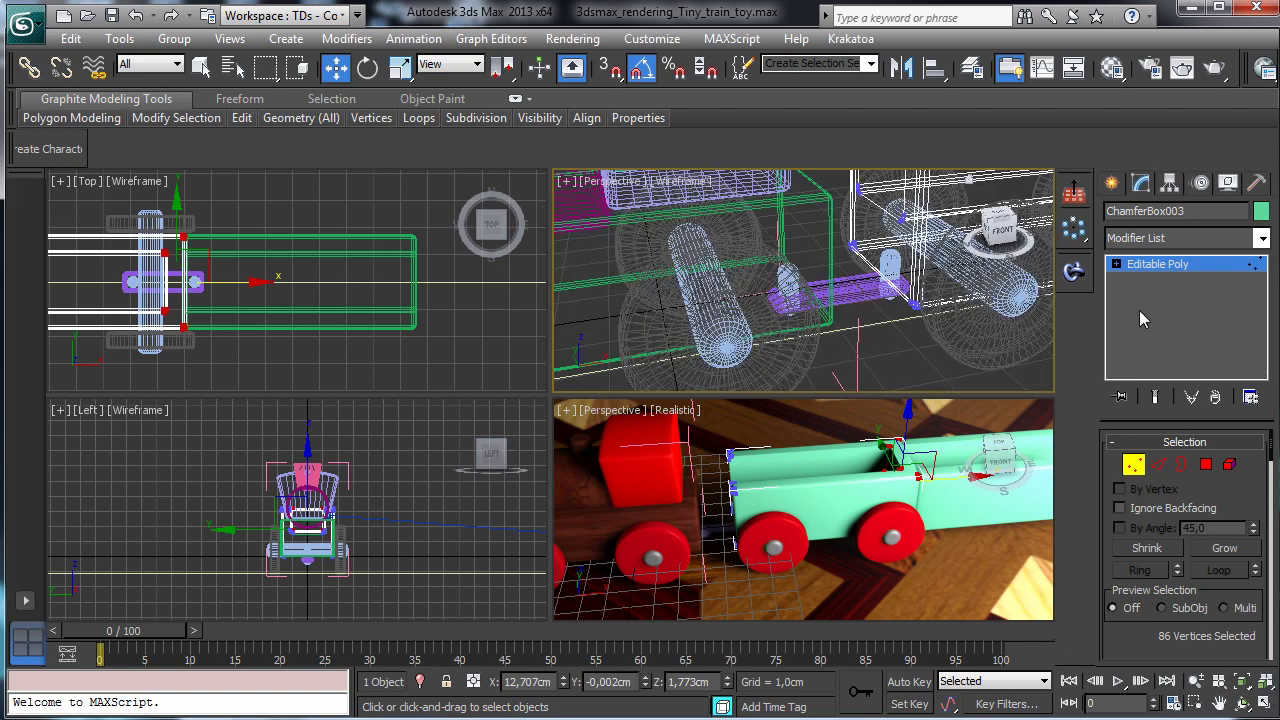
{"action": "left_click", "coordinate": [1259, 703]}
{"action": "left_click", "coordinate": [1242, 703]}
{"action": "left_click_drag", "start_coordinate": [737, 466], "coordinate": [840, 455]}
{"action": "left_click", "coordinate": [1220, 703]}
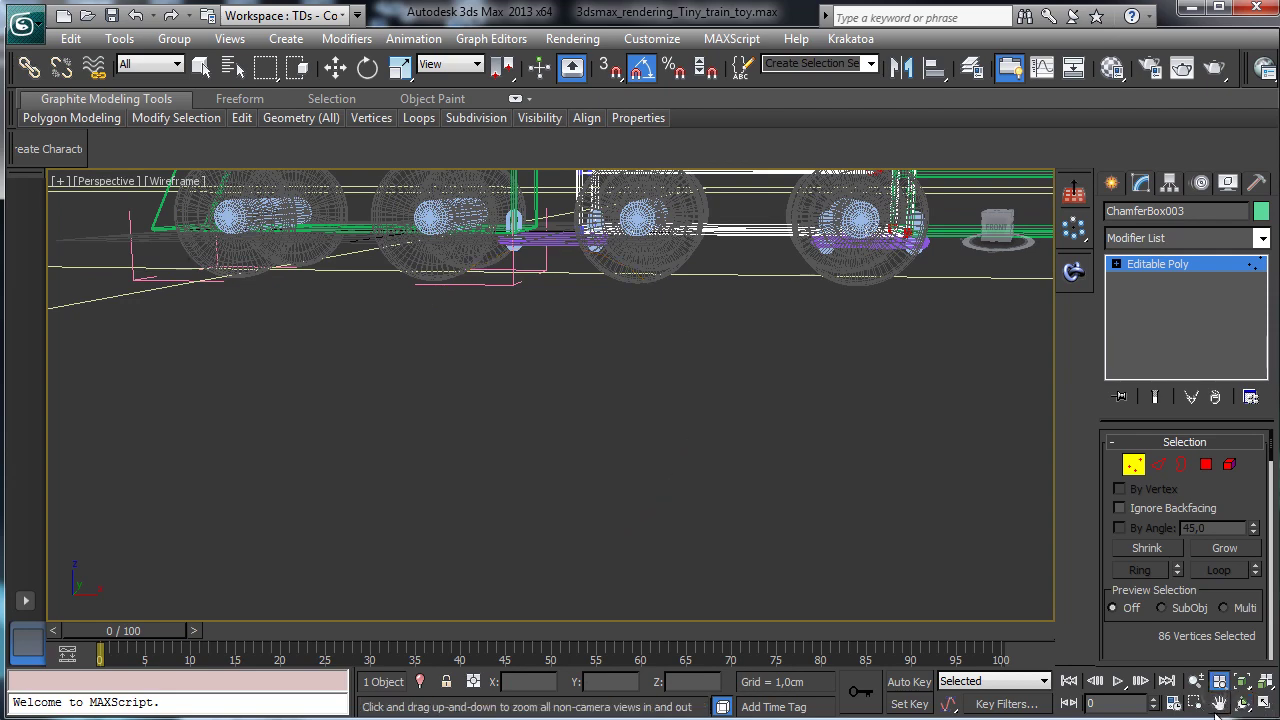
{"action": "left_click_drag", "start_coordinate": [655, 403], "coordinate": [484, 350]}
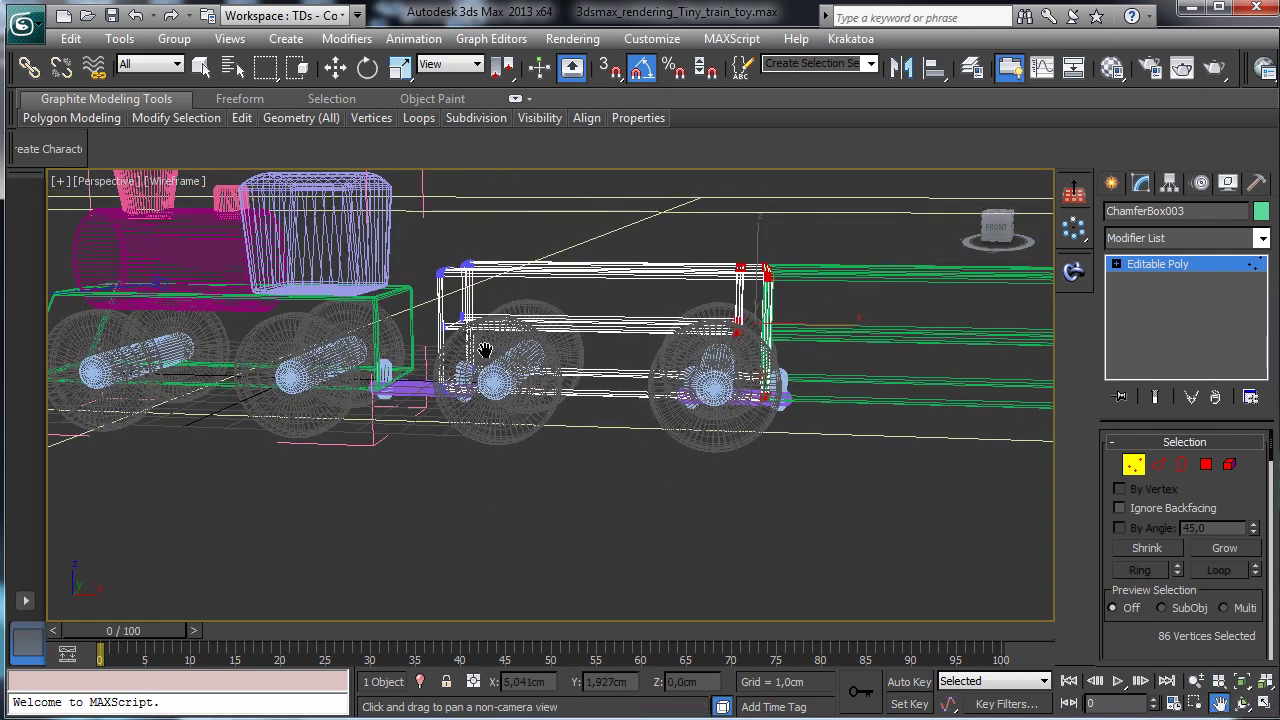
{"action": "left_click", "coordinate": [334, 68]}
{"action": "left_click_drag", "start_coordinate": [822, 325], "coordinate": [866, 326]}
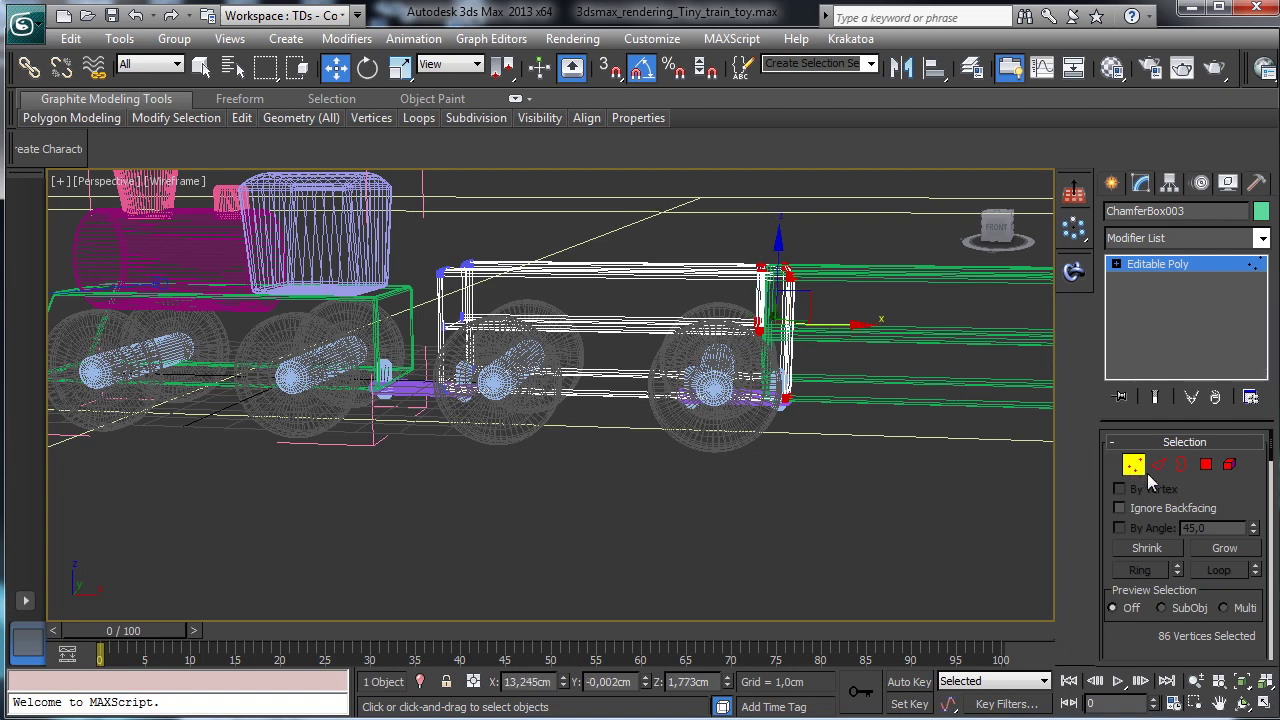
Step: Exit sub-object editing and maximize the Front view
{"action": "left_click", "coordinate": [1157, 465]}
{"action": "left_click", "coordinate": [1265, 704]}
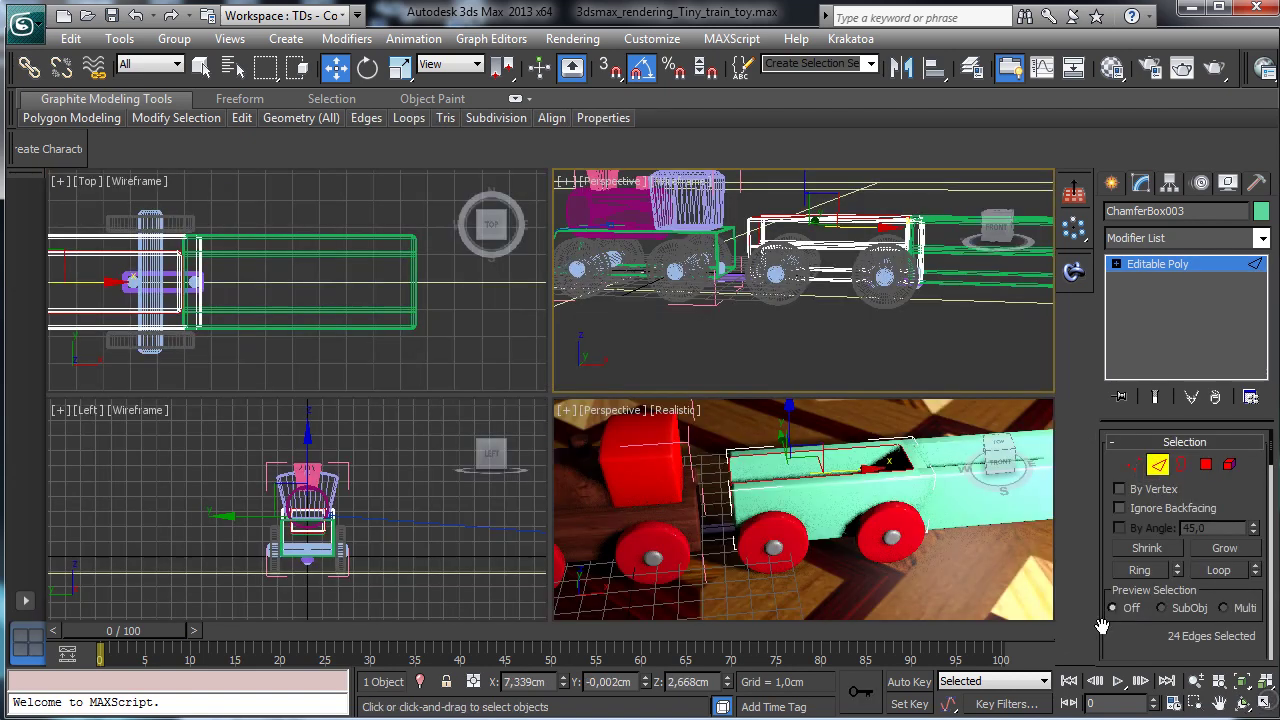
{"action": "key", "text": "l"}
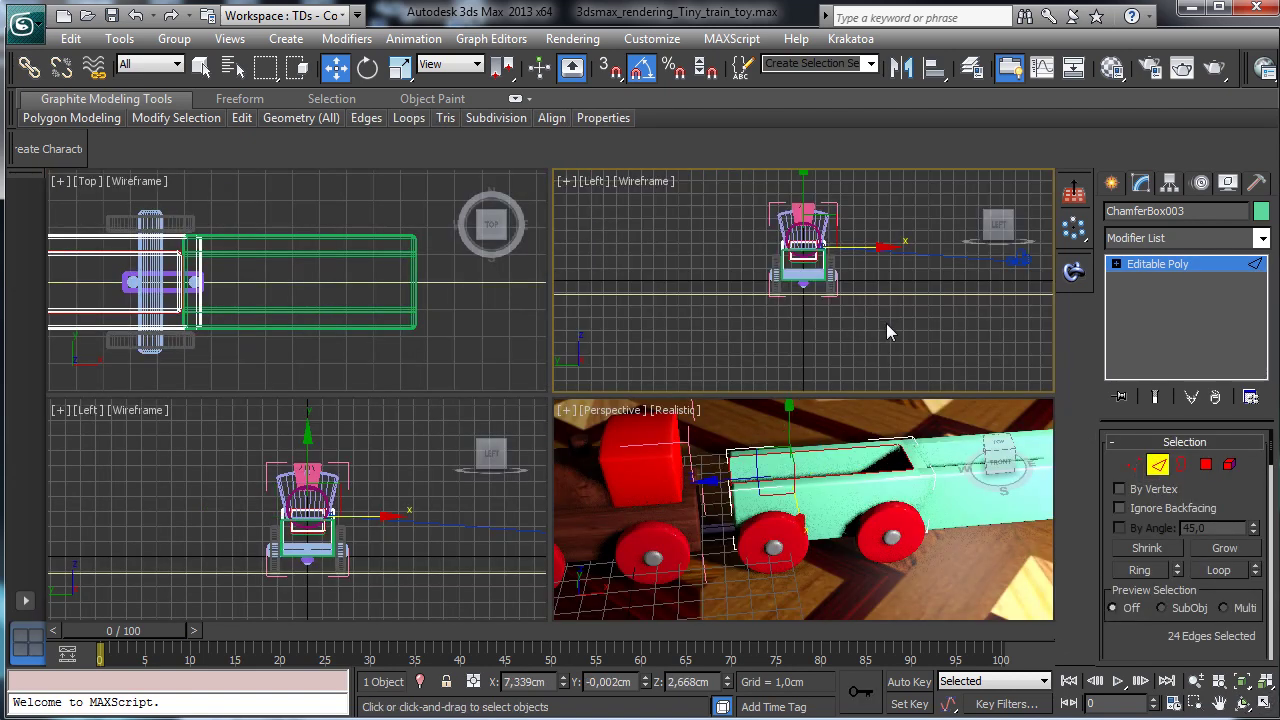
{"action": "key", "text": "f"}
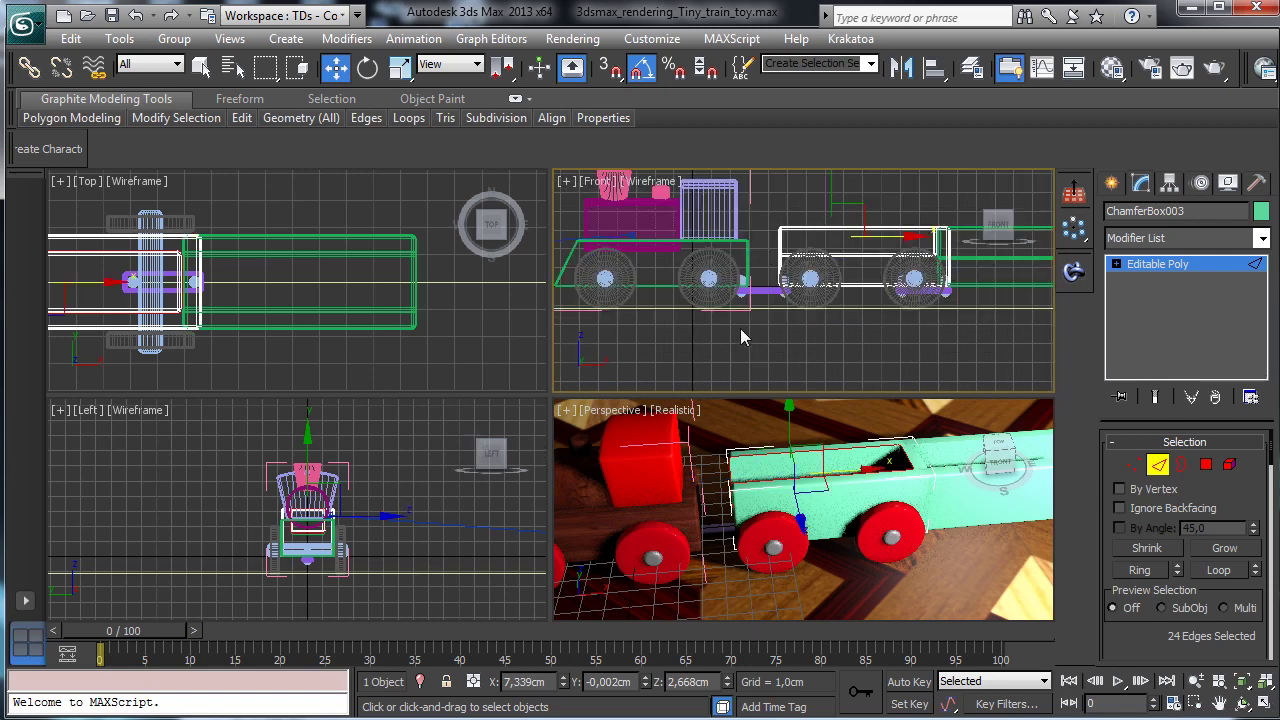
{"action": "left_click", "coordinate": [1265, 704]}
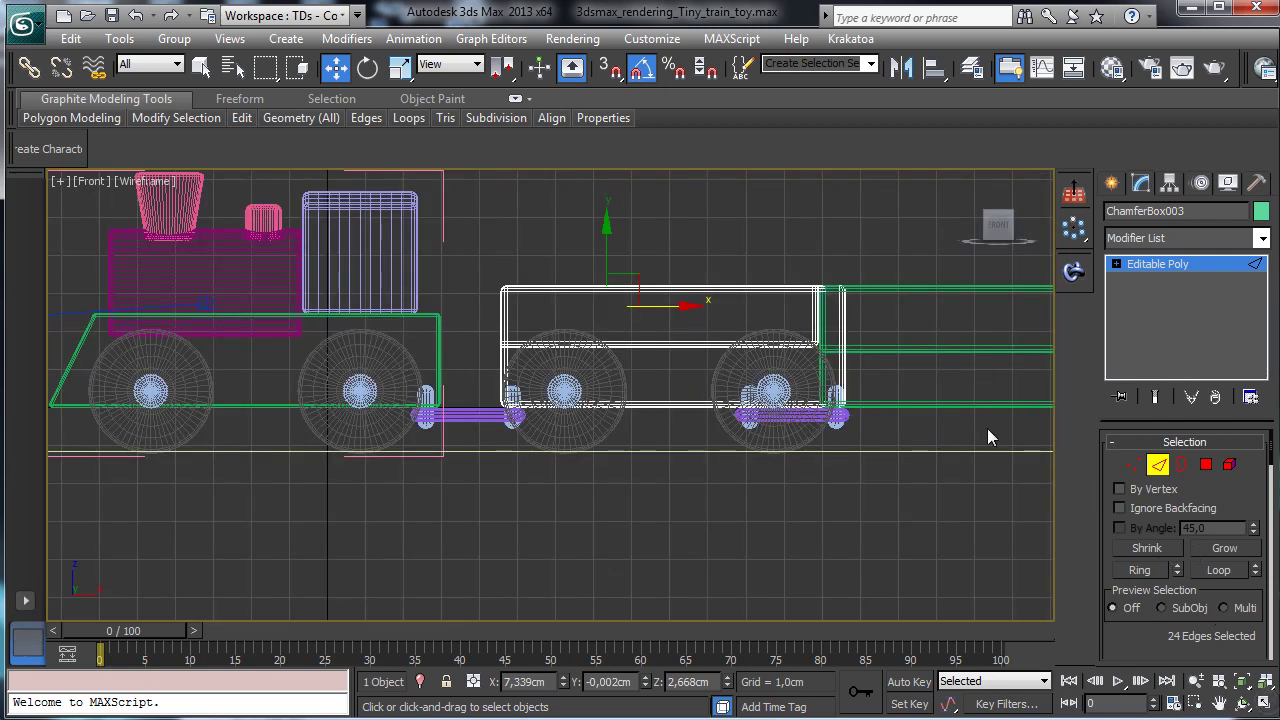
{"action": "left_click", "coordinate": [1157, 466]}
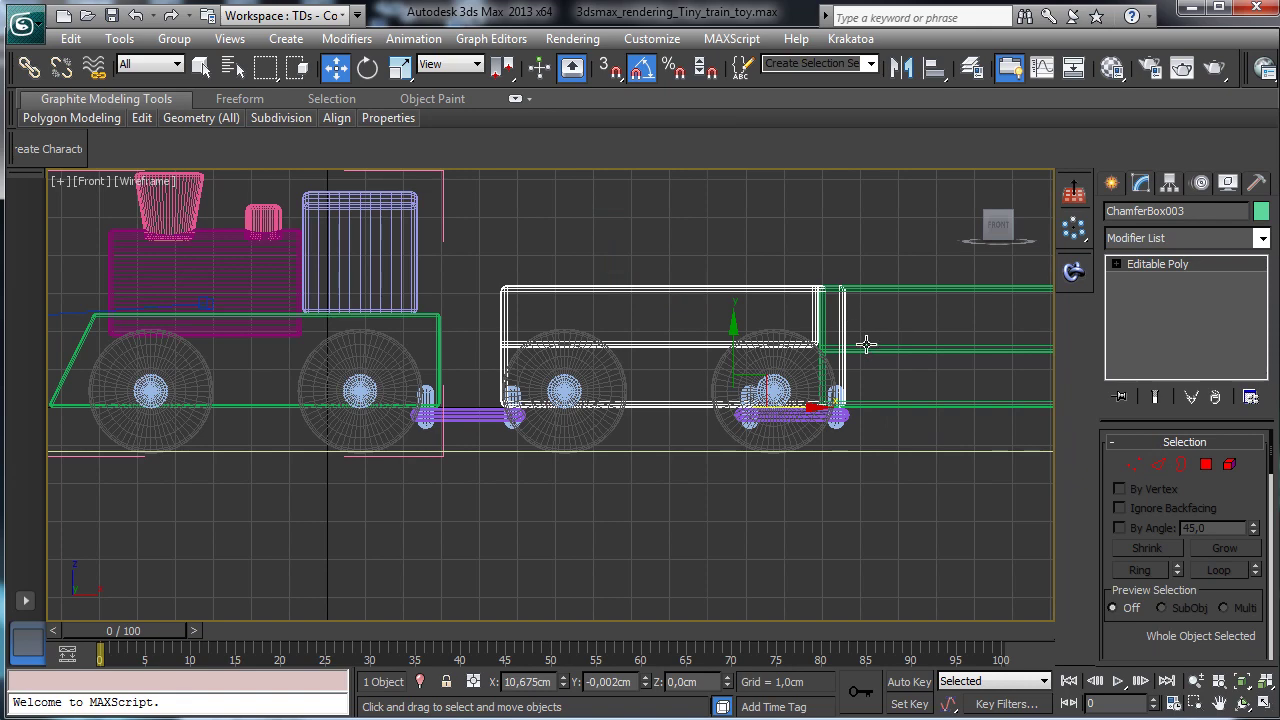
Step: Move the coupling cylinders along X to the lengthened wagon's new rear end
{"action": "left_click", "coordinate": [748, 422]}
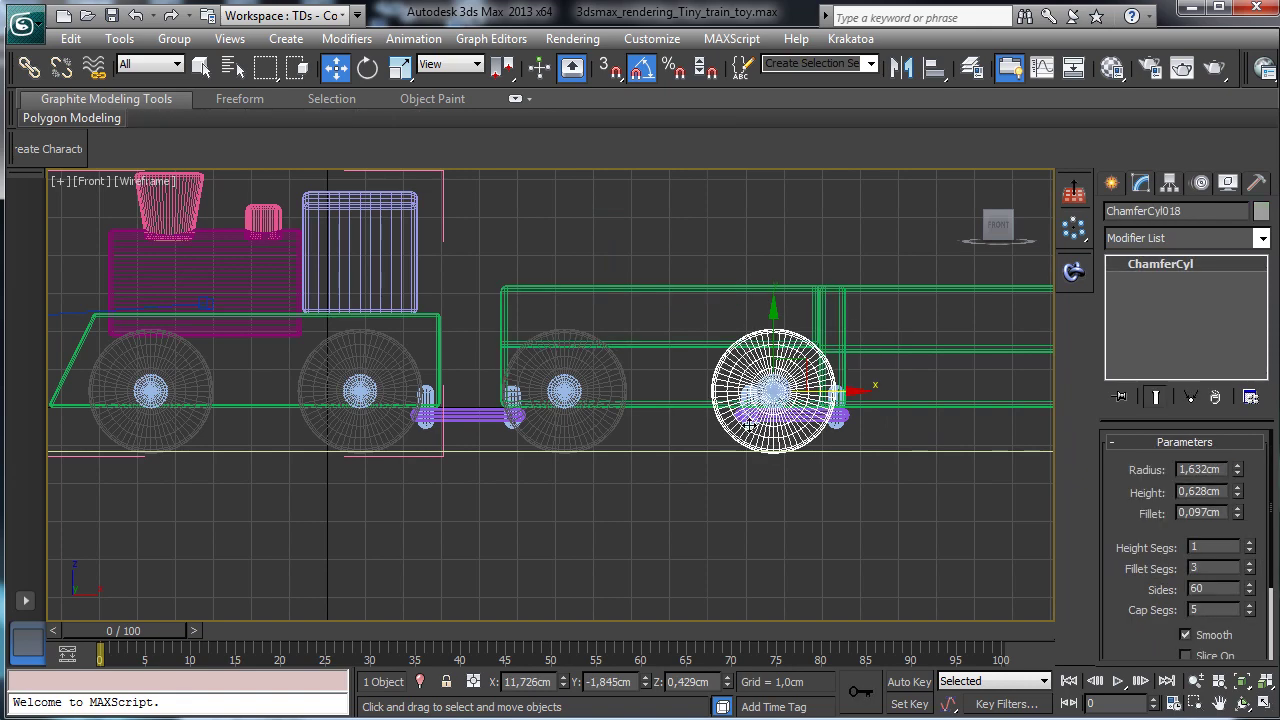
{"action": "left_click", "coordinate": [748, 422]}
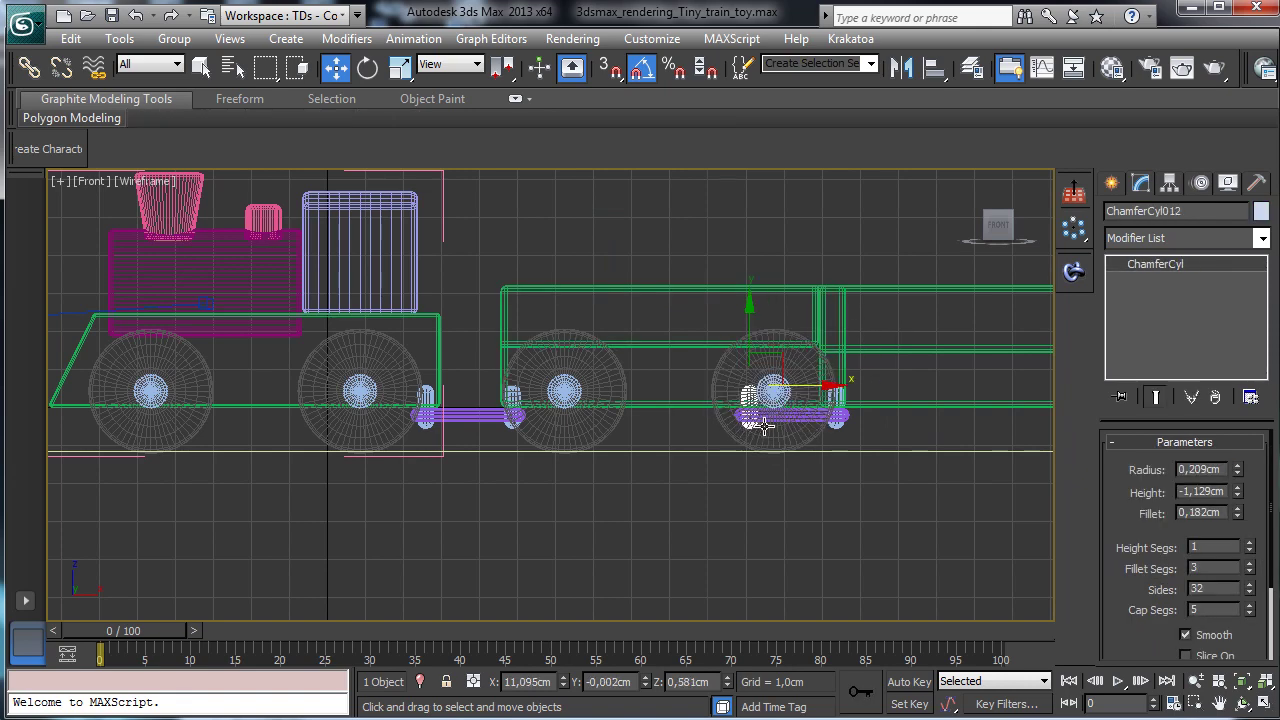
{"action": "left_click", "coordinate": [840, 422], "text": "ctrl"}
{"action": "left_click_drag", "start_coordinate": [868, 410], "coordinate": [973, 402]}
Step: Copy the wheel and hub set right, under the second wagon ChamferBox004
{"action": "left_click", "coordinate": [946, 346]}
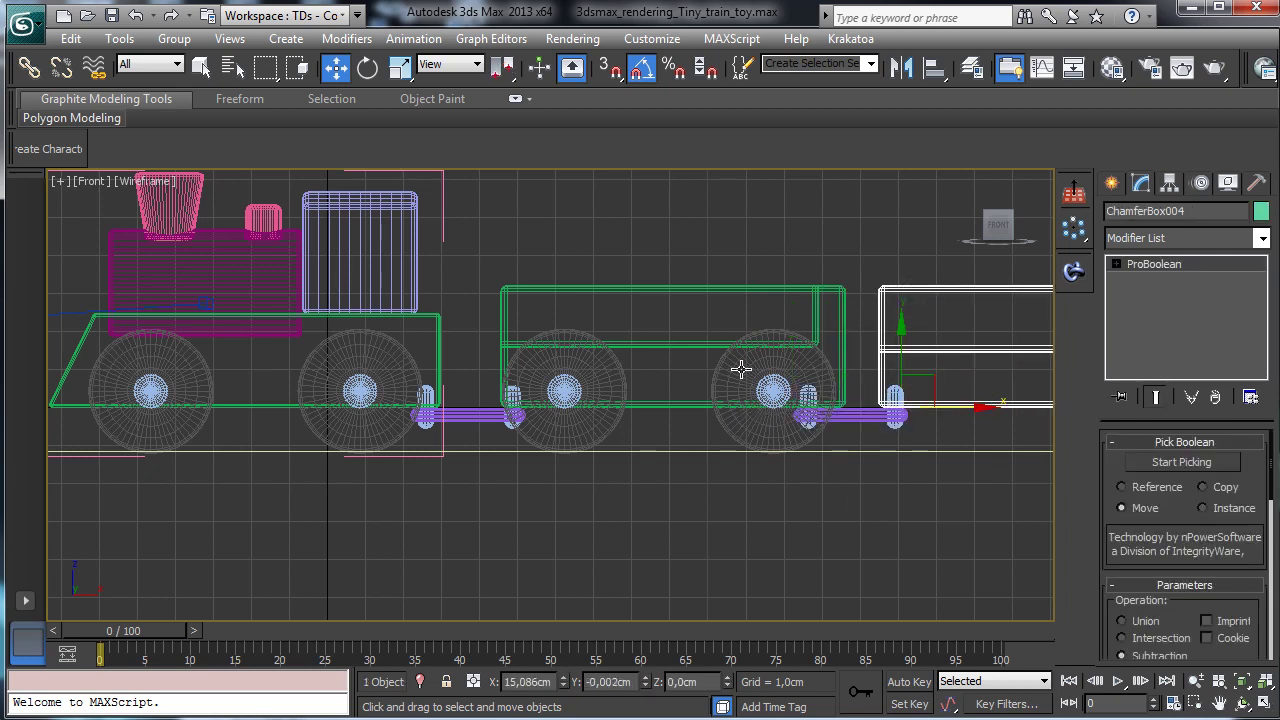
{"action": "left_click", "coordinate": [571, 372]}
{"action": "left_click", "coordinate": [610, 402], "text": "ctrl"}
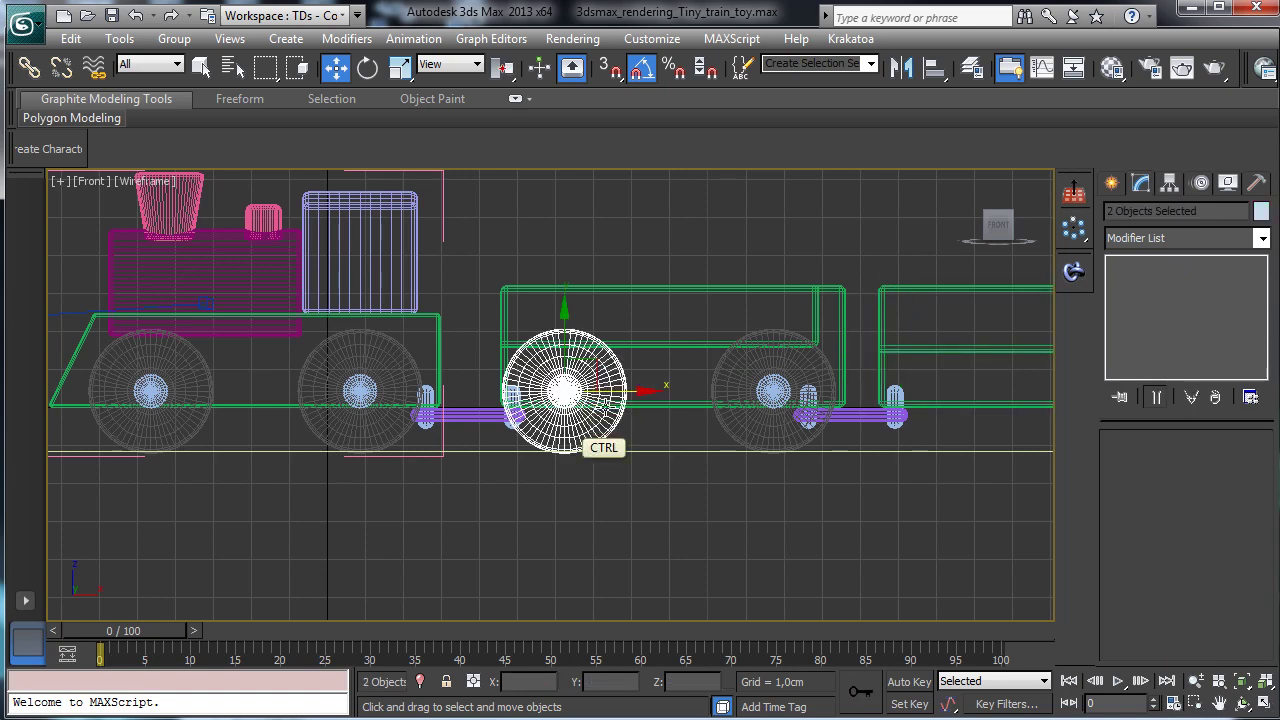
{"action": "left_click", "coordinate": [767, 391], "text": "ctrl"}
{"action": "left_click_drag", "start_coordinate": [737, 392], "coordinate": [1160, 405], "text": "shift"}
{"action": "left_click", "coordinate": [655, 449]}
{"action": "key", "text": "ctrl+p"}
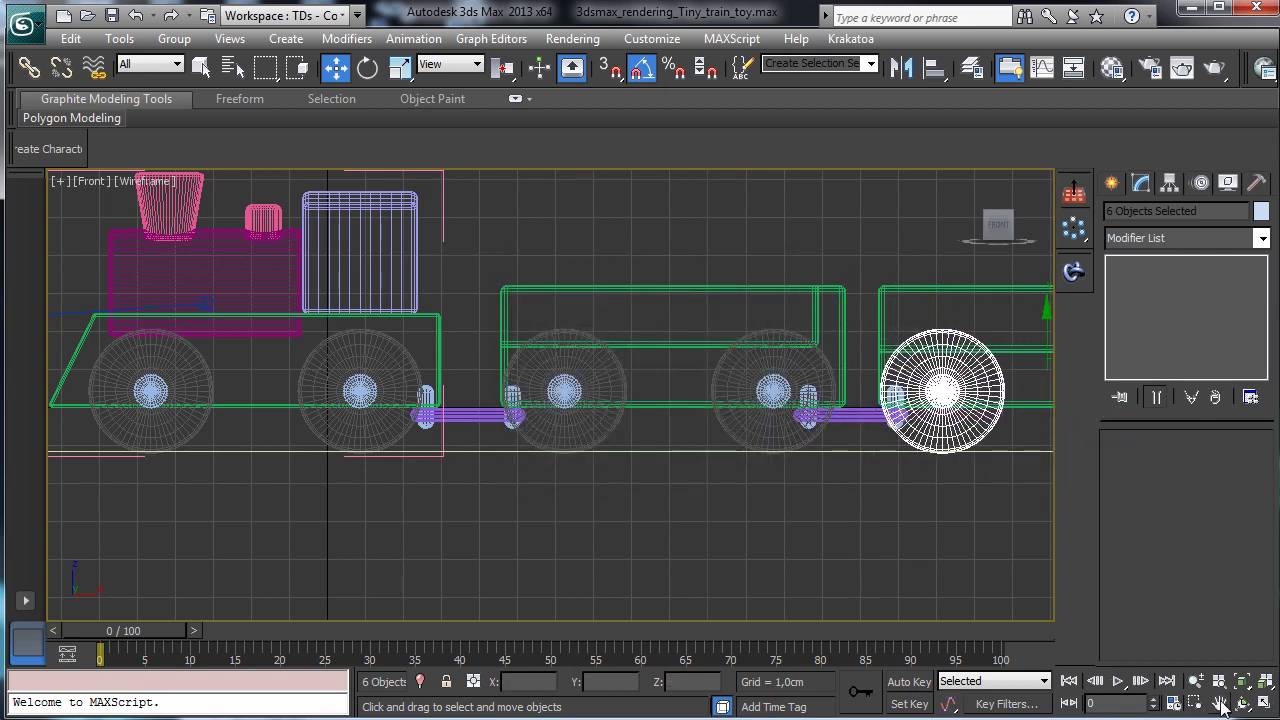
{"action": "left_click_drag", "start_coordinate": [870, 488], "coordinate": [507, 466]}
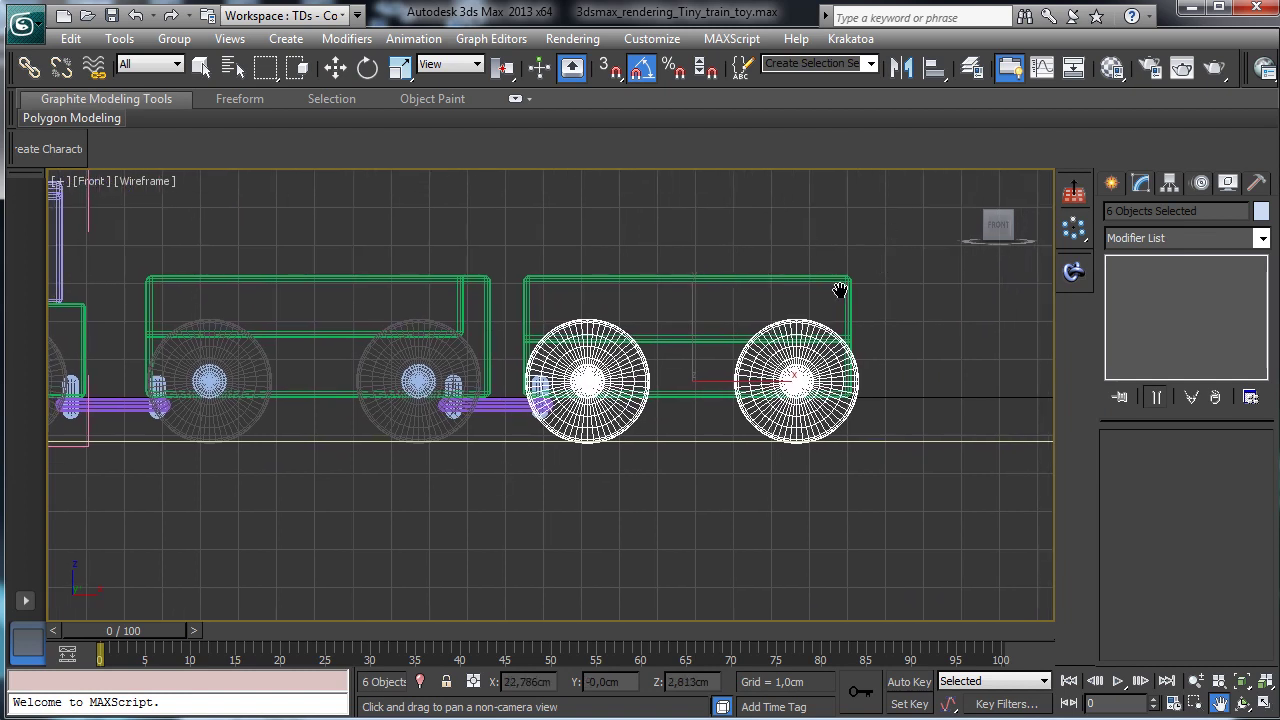
Step: Select the coupling axle and its end cylinders, zooming the Front view onto them
{"action": "key", "text": "w"}
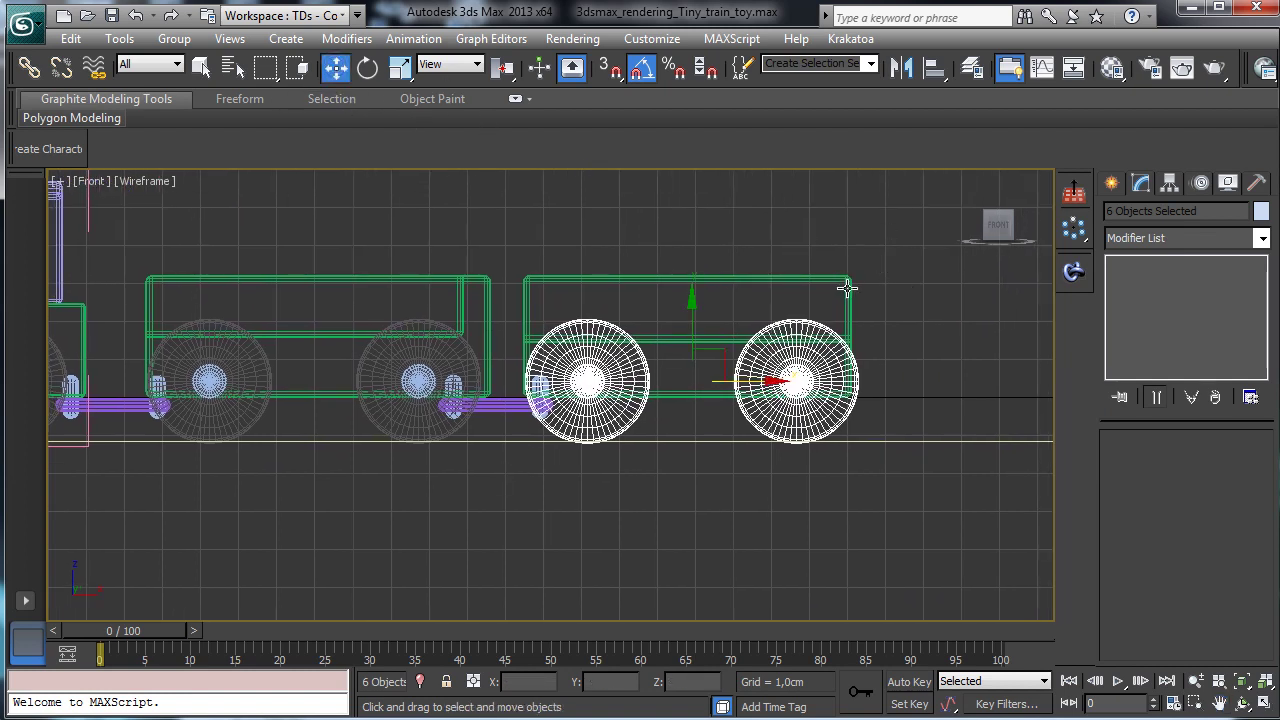
{"action": "left_click", "coordinate": [847, 288]}
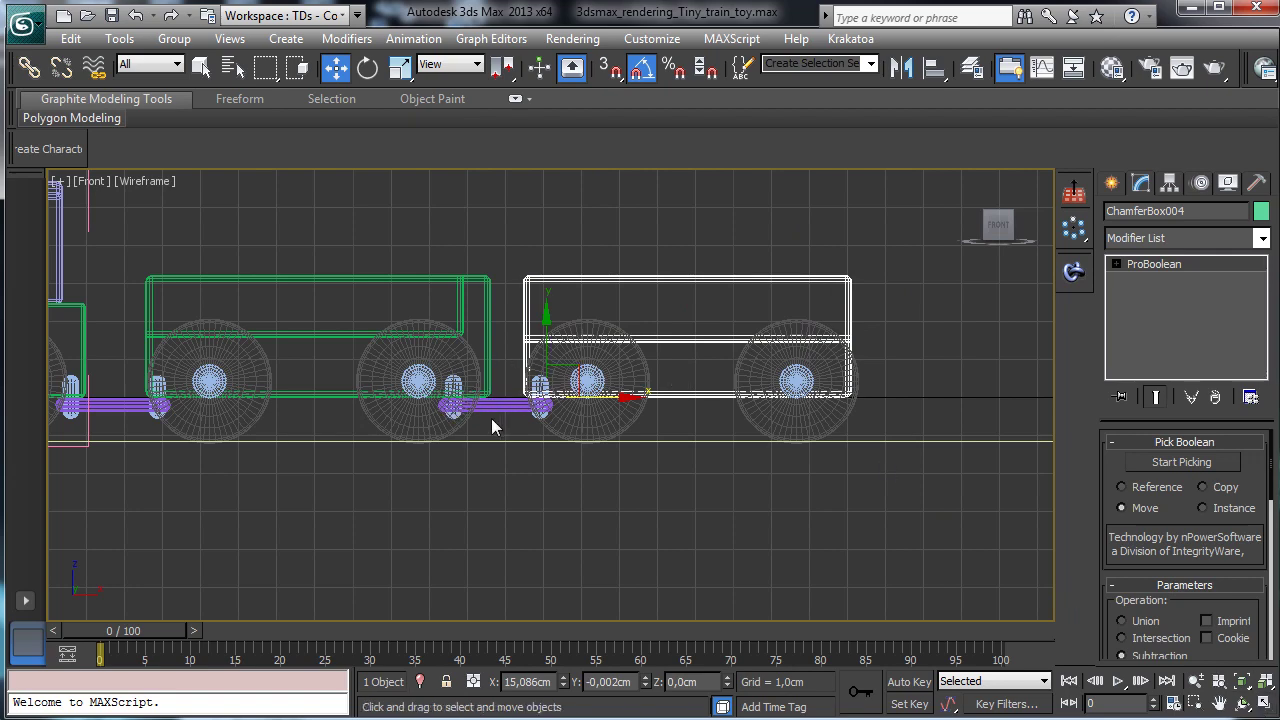
{"action": "left_click", "coordinate": [452, 415]}
{"action": "left_click", "coordinate": [452, 415]}
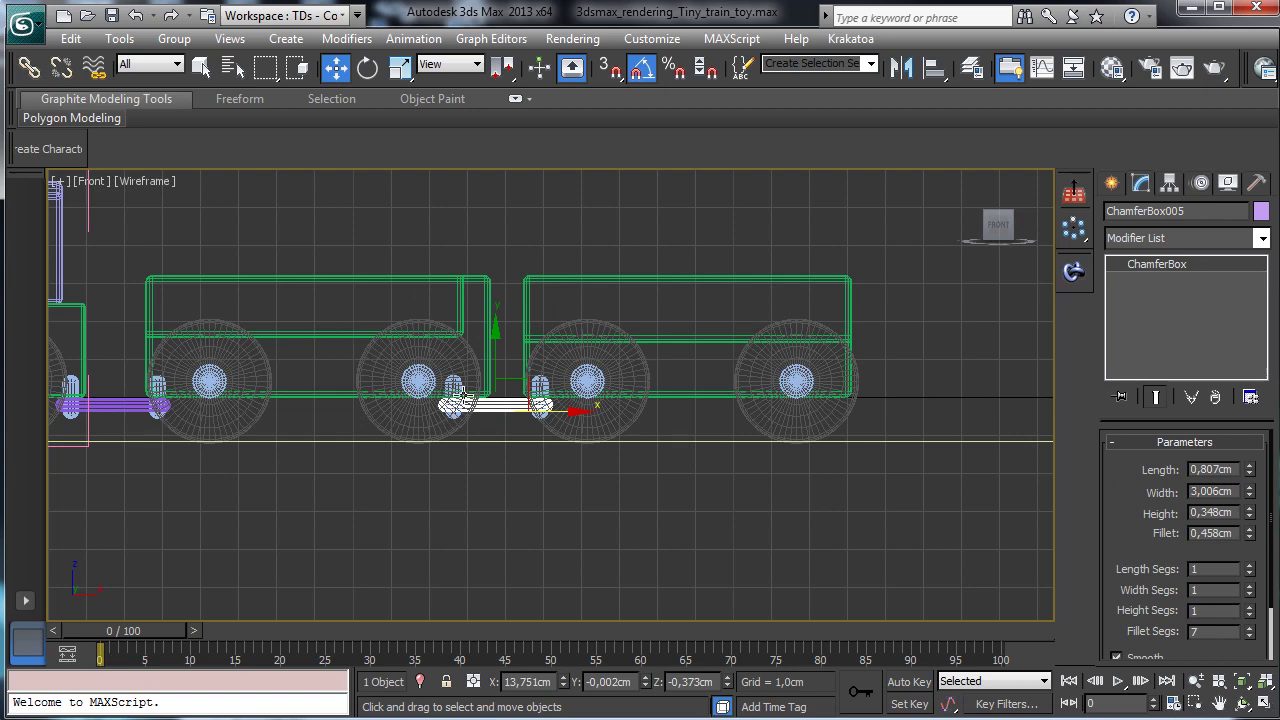
{"action": "left_click", "coordinate": [452, 385], "text": "ctrl"}
{"action": "left_click", "coordinate": [452, 385], "text": "ctrl"}
{"action": "left_click", "coordinate": [452, 385], "text": "ctrl"}
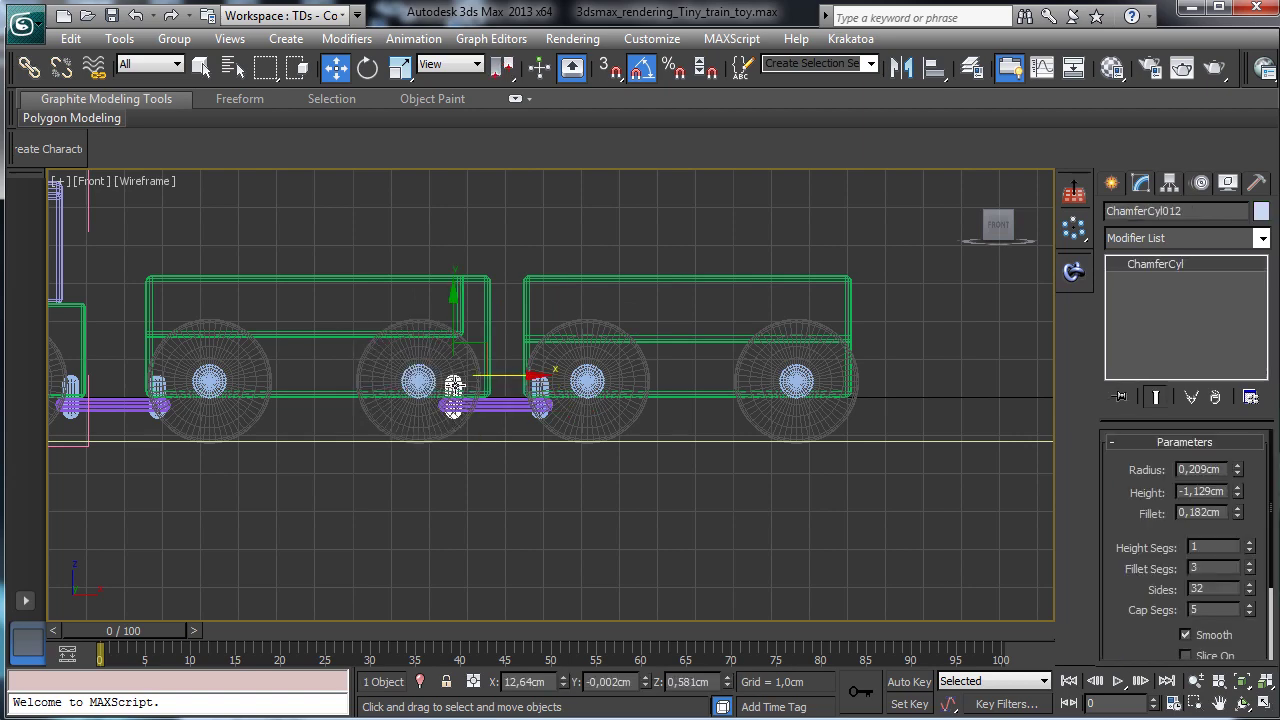
{"action": "left_click", "coordinate": [500, 407], "text": "ctrl"}
{"action": "left_click", "coordinate": [533, 408], "text": "ctrl"}
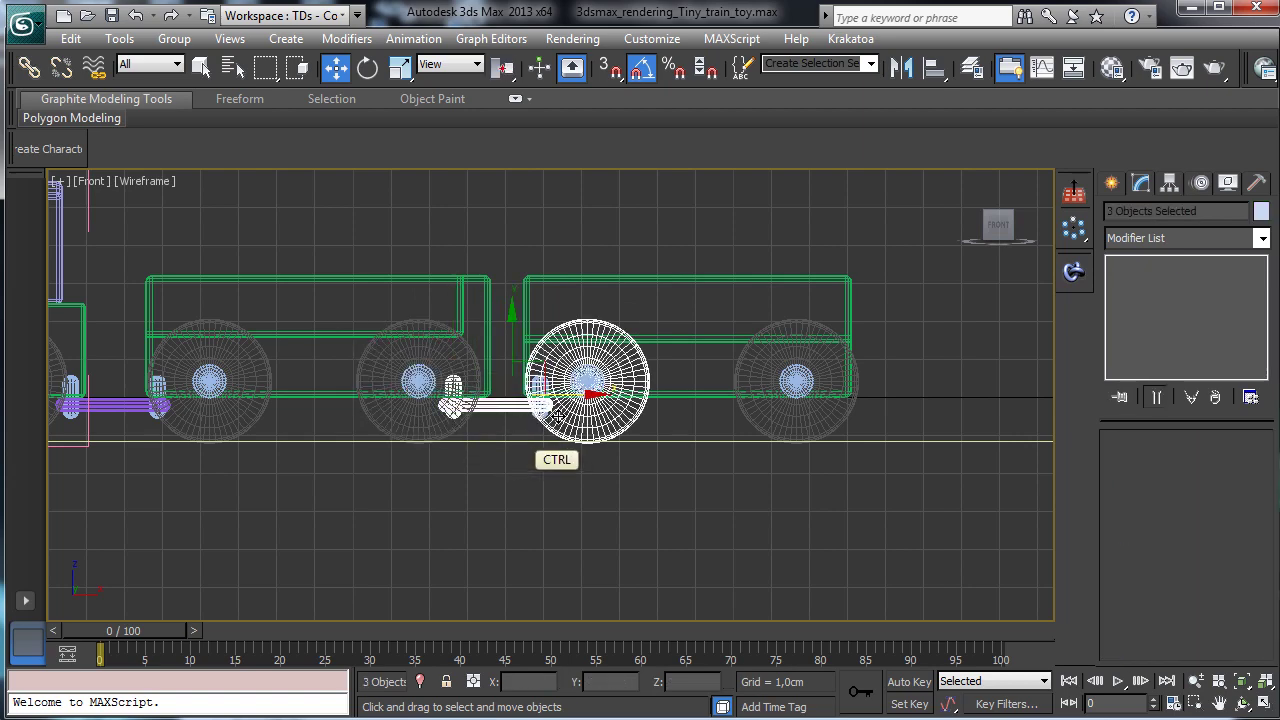
{"action": "left_click", "coordinate": [600, 420], "text": "alt"}
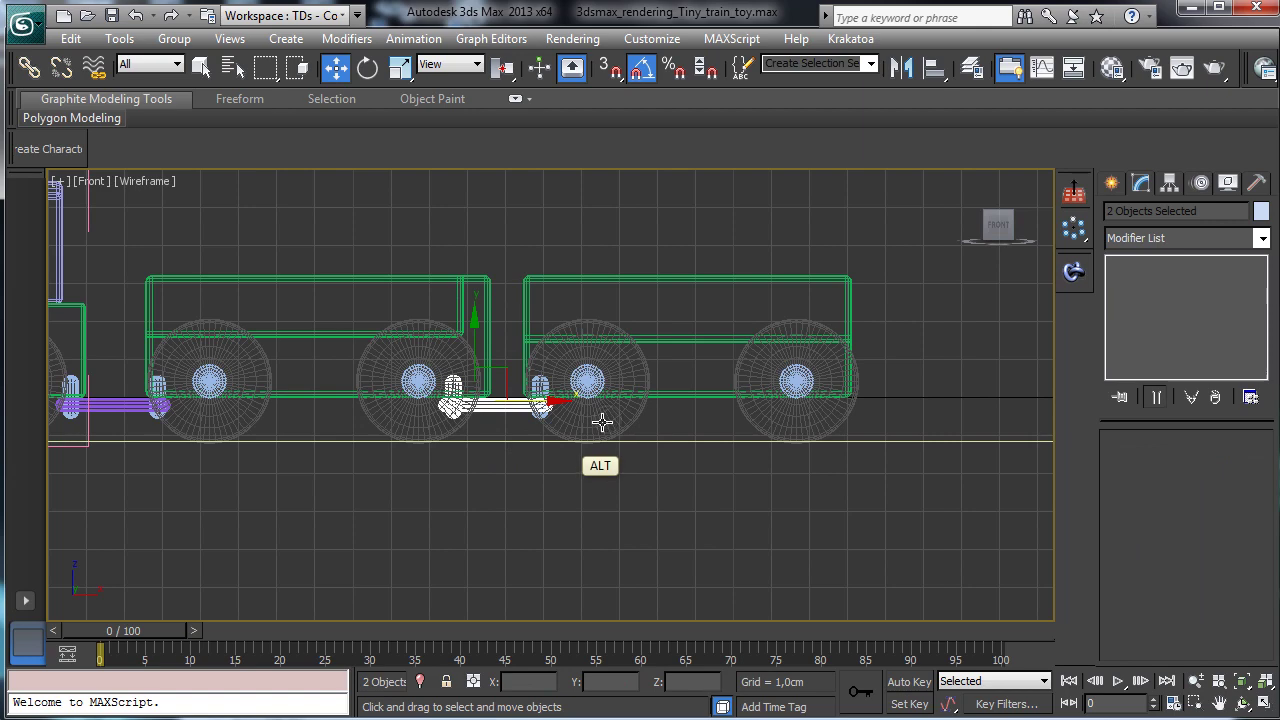
{"action": "left_click", "coordinate": [533, 413], "text": "ctrl"}
{"action": "key", "text": "alt+z"}
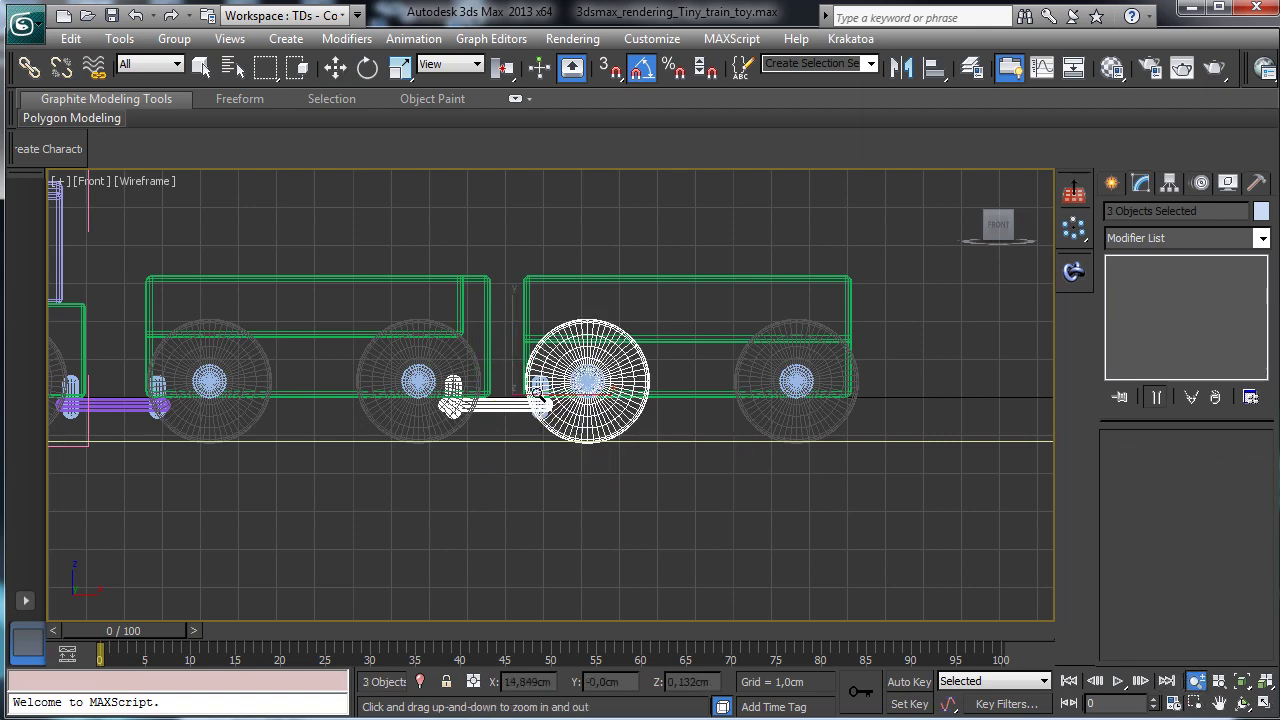
{"action": "left_click_drag", "start_coordinate": [540, 393], "coordinate": [287, 124]}
Step: Narrow the selection to the axle and both pegs and move them right along X
{"action": "left_click", "coordinate": [199, 67]}
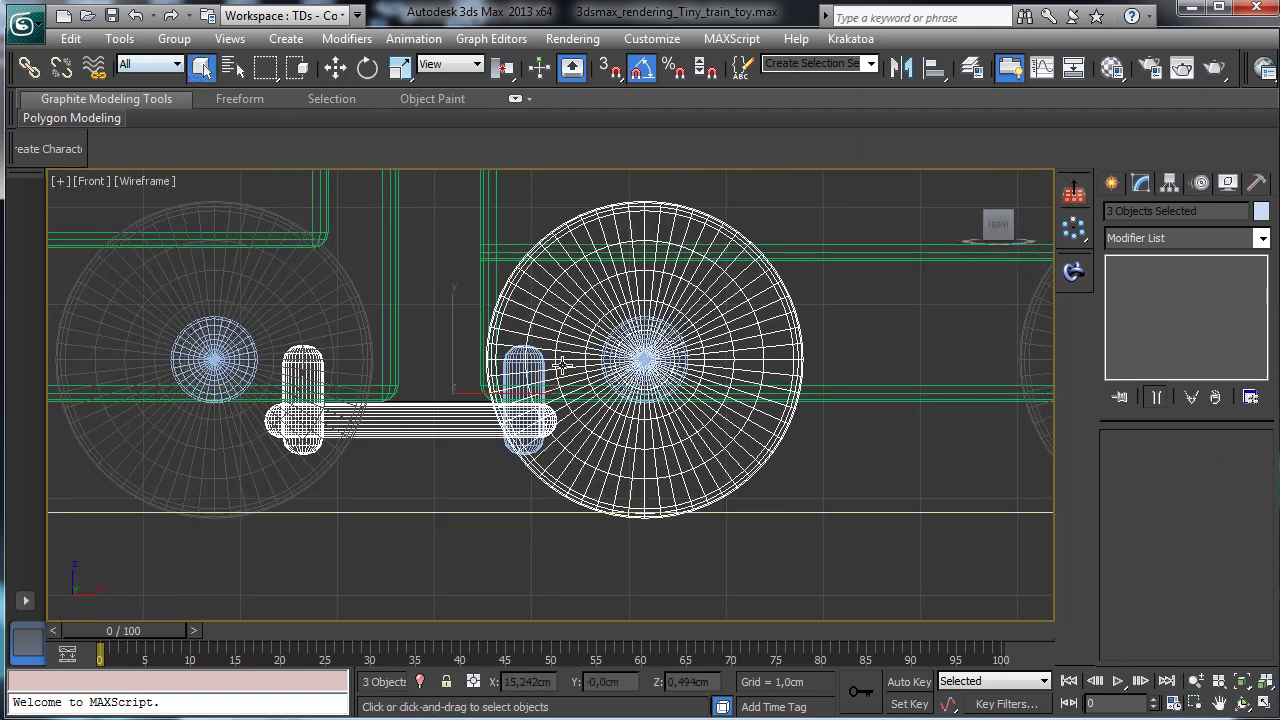
{"action": "left_click", "coordinate": [648, 470], "text": "alt"}
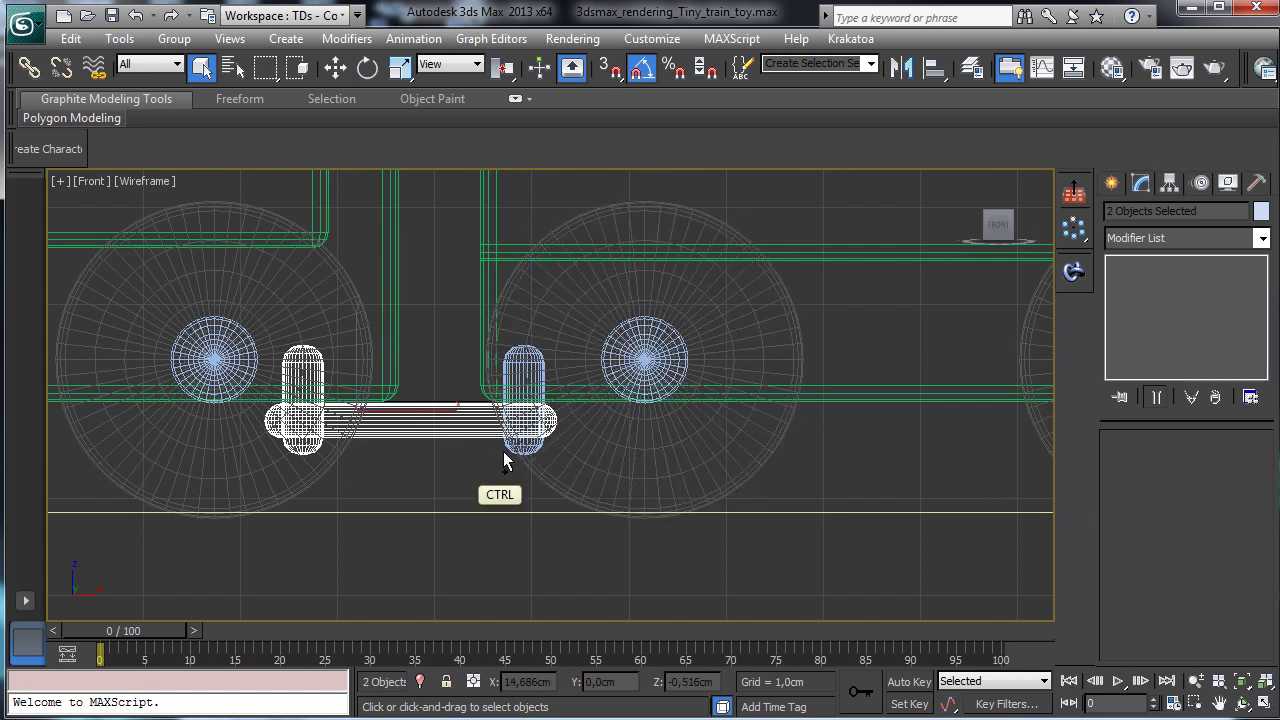
{"action": "left_click", "coordinate": [503, 451], "text": "ctrl"}
{"action": "left_click", "coordinate": [335, 67]}
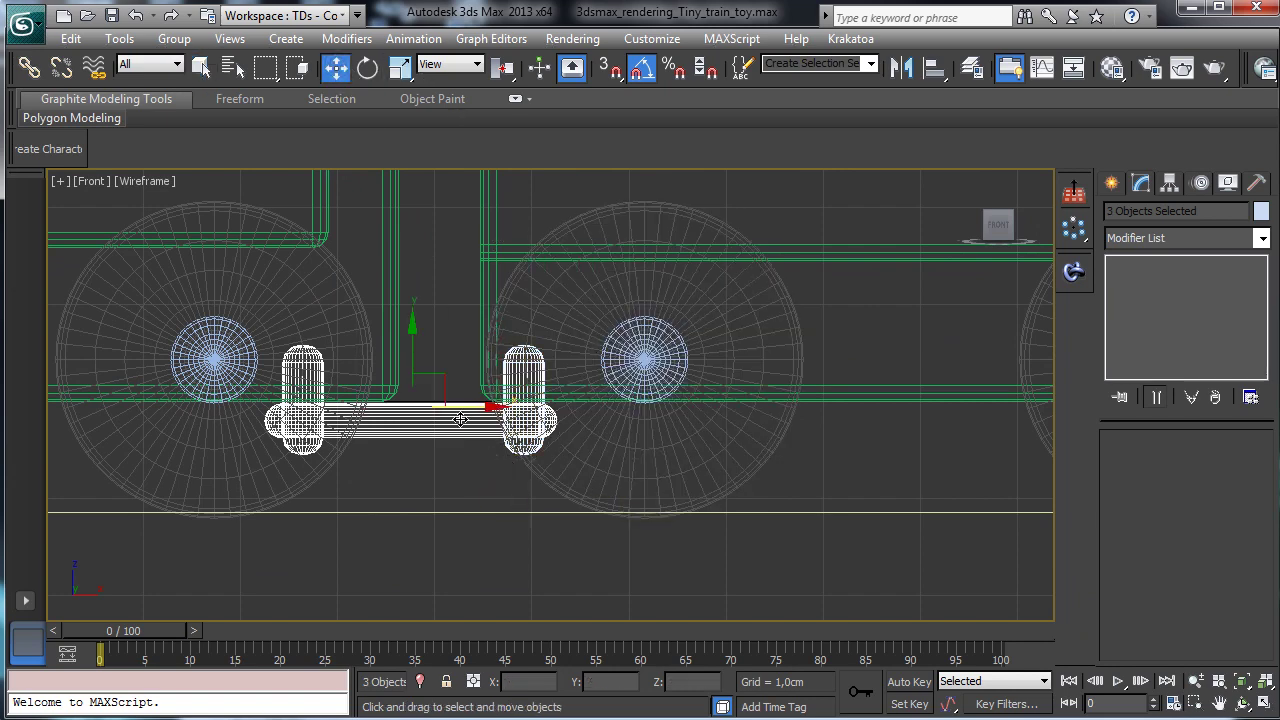
{"action": "left_click_drag", "start_coordinate": [465, 407], "coordinate": [511, 409]}
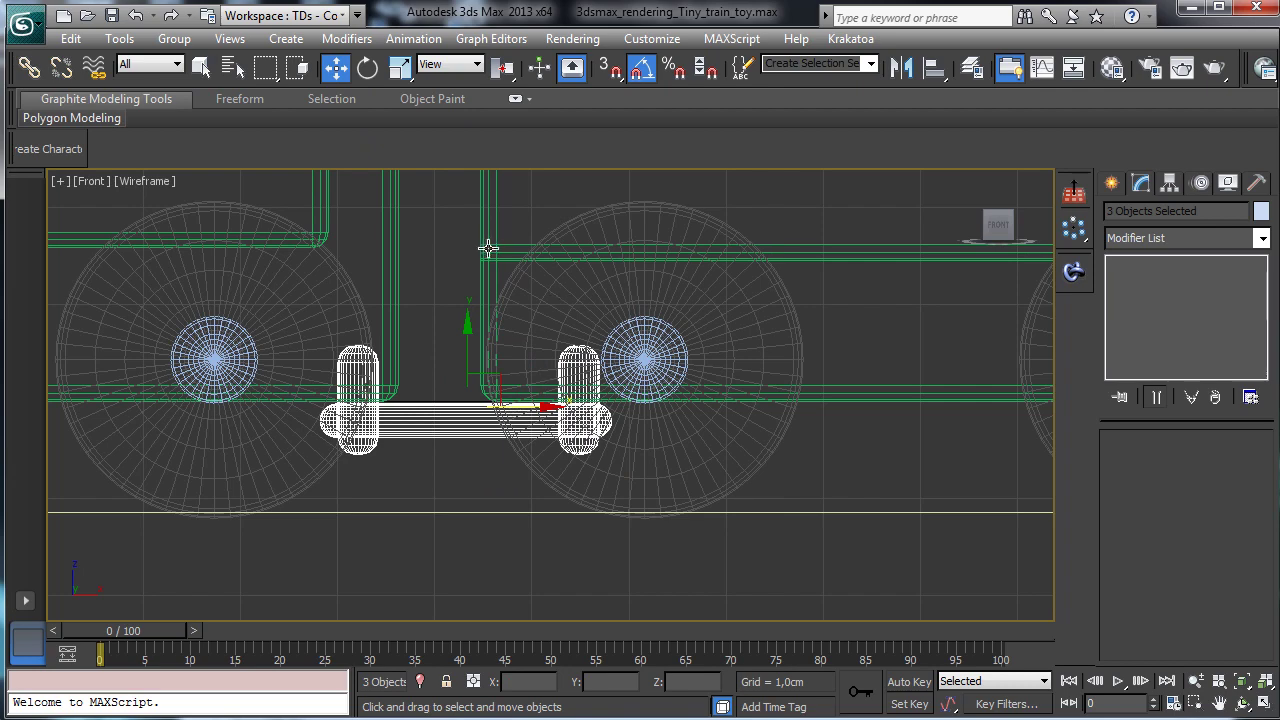
Step: Undo a trial move of nearby parts, then select the right wheel and rails and zoom out
{"action": "left_click_drag", "start_coordinate": [1158, 358], "coordinate": [1158, 366]}
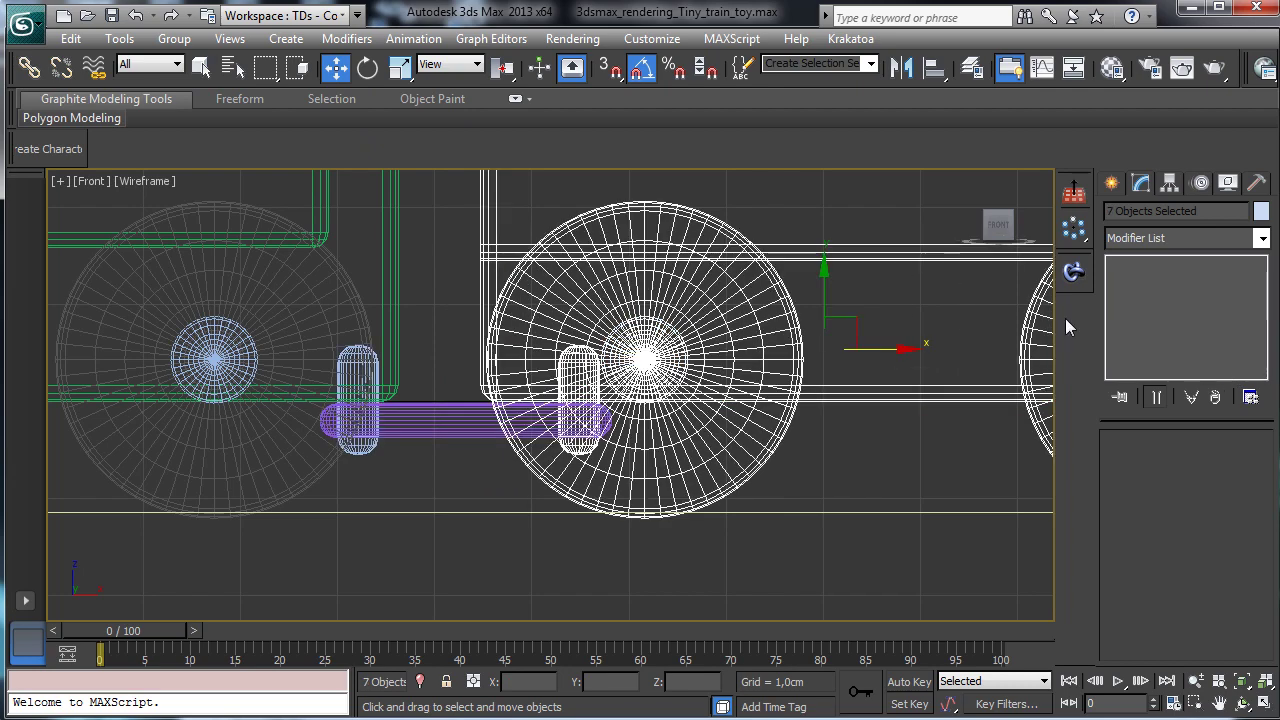
{"action": "left_click_drag", "start_coordinate": [913, 353], "coordinate": [956, 352]}
{"action": "key", "text": "ctrl+z"}
{"action": "left_click", "coordinate": [565, 452], "text": "alt"}
{"action": "left_click", "coordinate": [623, 463]}
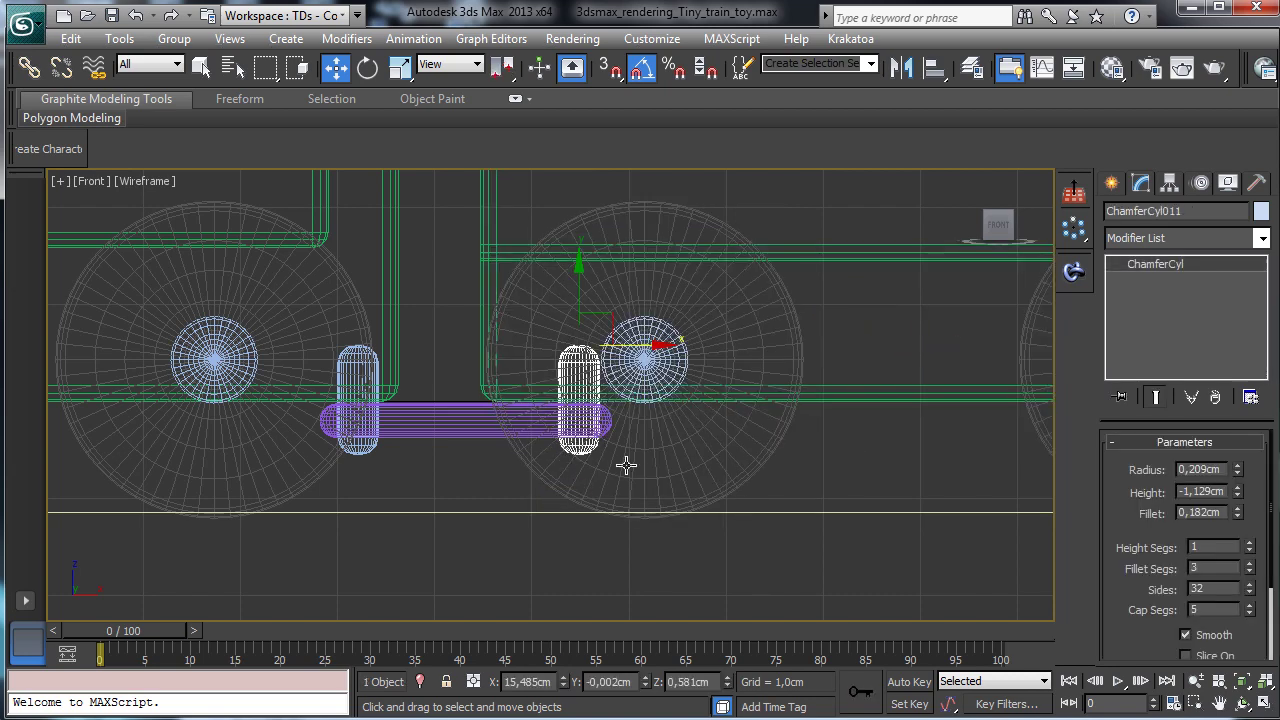
{"action": "left_click", "coordinate": [782, 330], "text": "ctrl"}
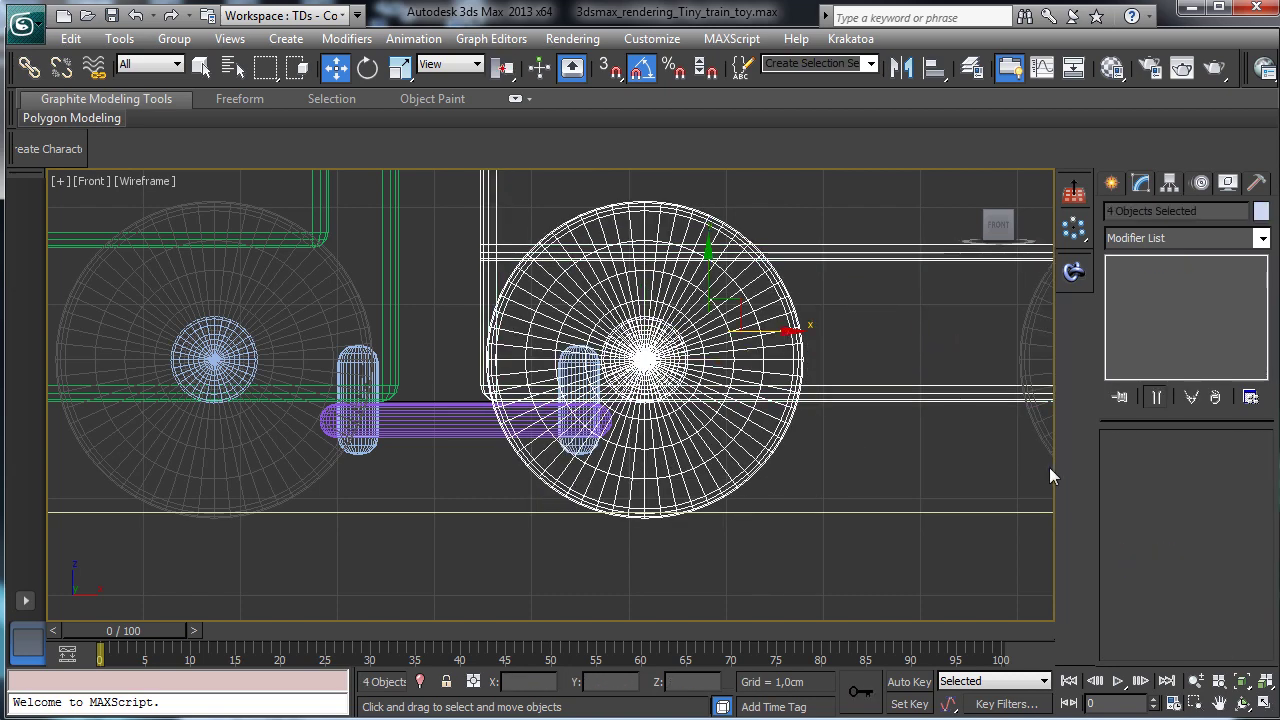
{"action": "left_click", "coordinate": [1196, 681]}
{"action": "left_click_drag", "start_coordinate": [762, 340], "coordinate": [762, 400]}
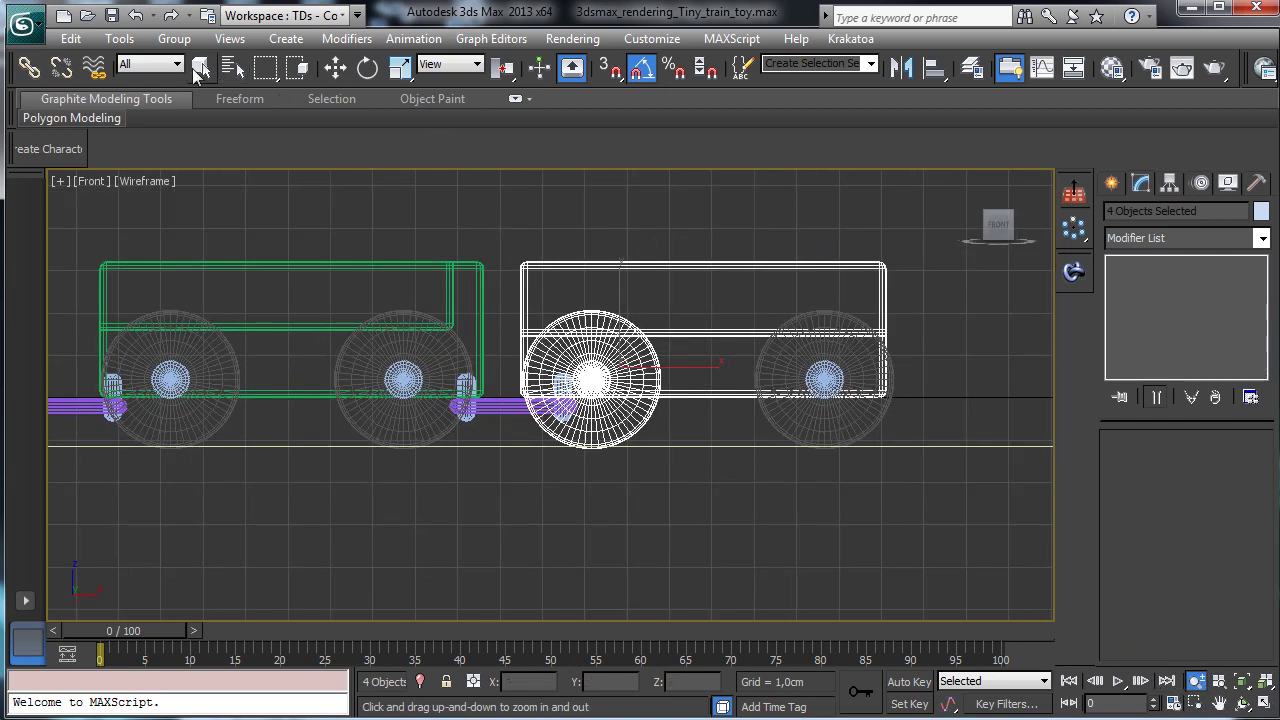
Step: Add the right wheel and move the white wagon with its wheels slightly right
{"action": "left_click", "coordinate": [200, 67]}
{"action": "left_click", "coordinate": [791, 350], "text": "ctrl"}
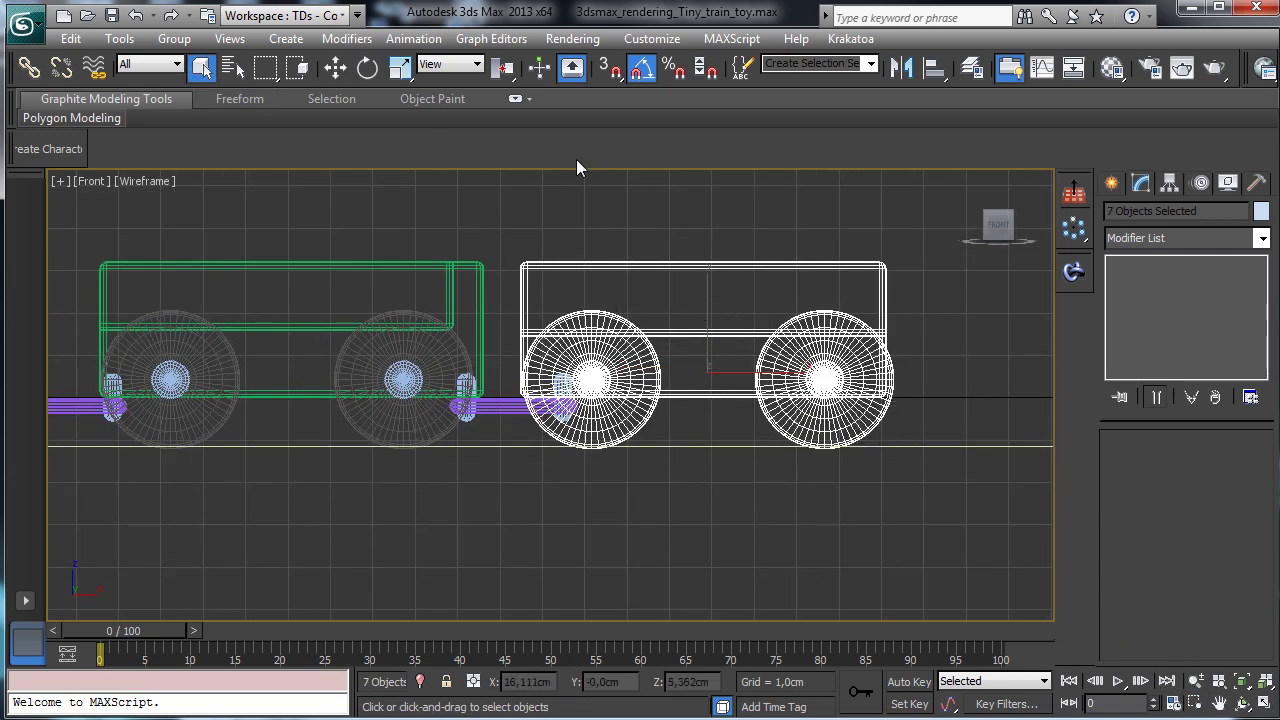
{"action": "left_click", "coordinate": [345, 67]}
{"action": "left_click_drag", "start_coordinate": [771, 374], "coordinate": [797, 373]}
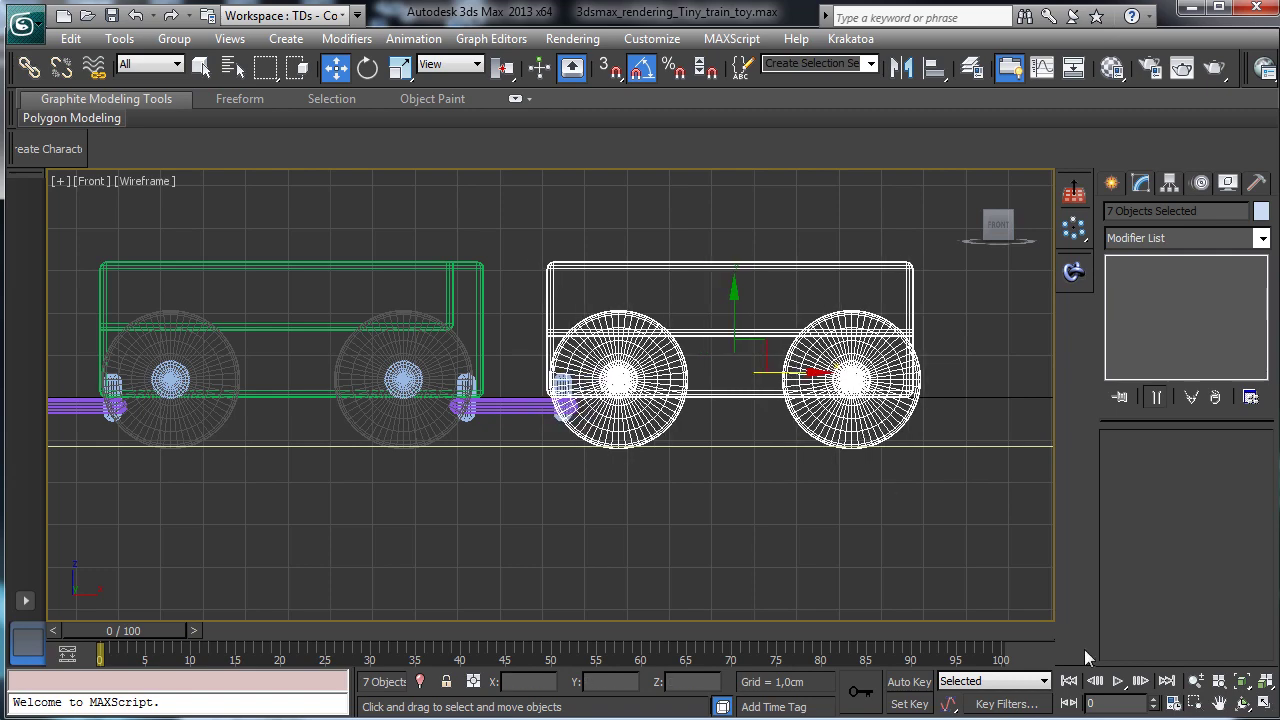
Step: Zoom out the Perspective view to check the whole train, toggling between layouts
{"action": "left_click", "coordinate": [1264, 703]}
{"action": "left_click", "coordinate": [1196, 680]}
{"action": "left_click", "coordinate": [857, 528]}
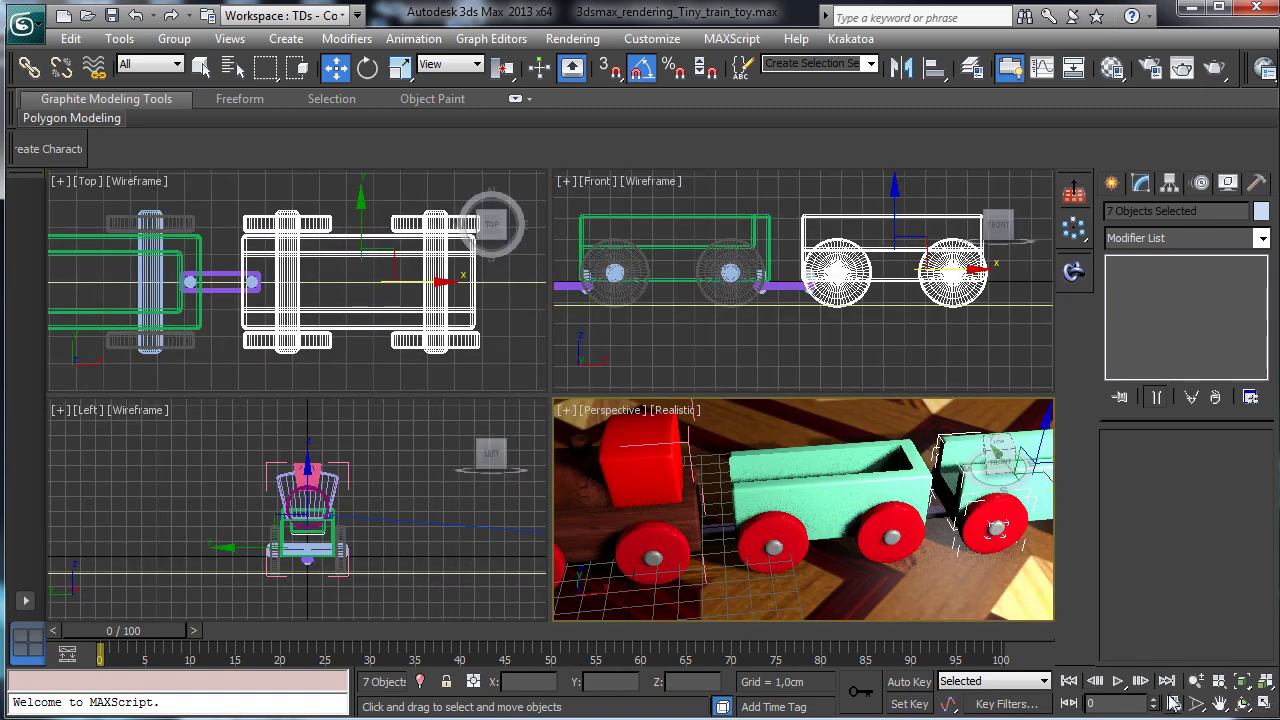
{"action": "left_click_drag", "start_coordinate": [1043, 568], "coordinate": [1043, 605]}
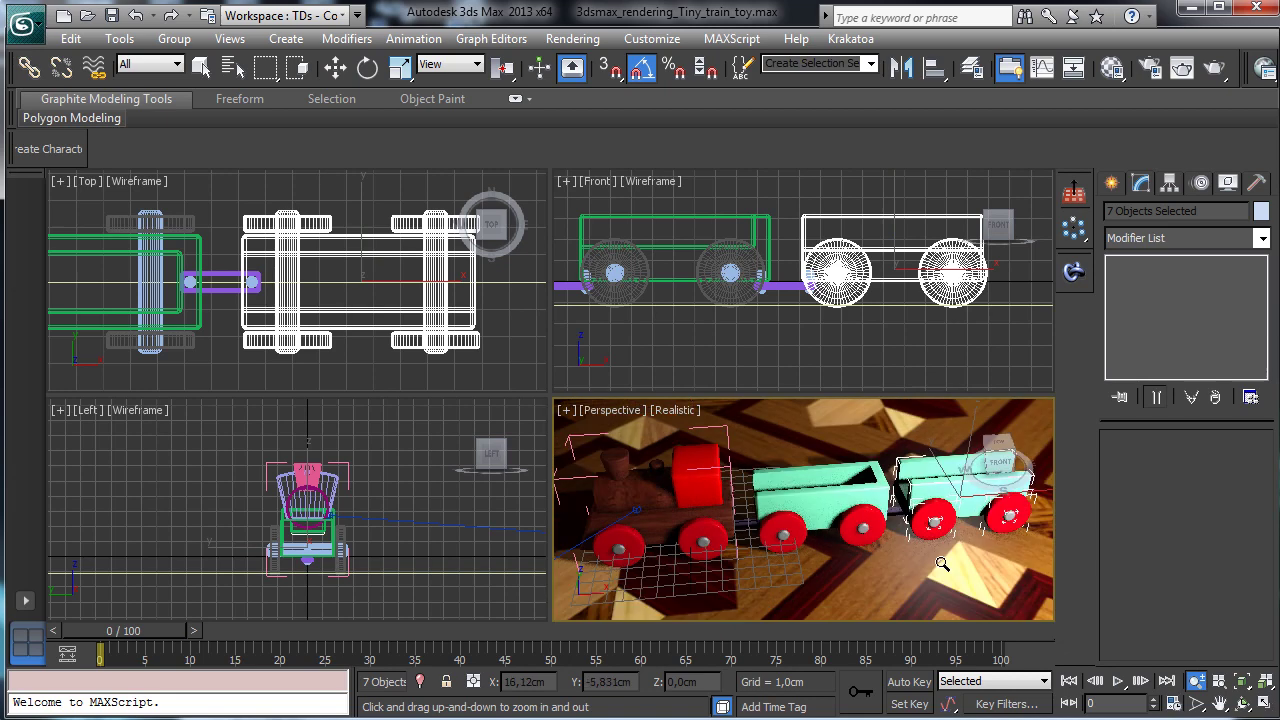
{"action": "left_click", "coordinate": [1243, 703]}
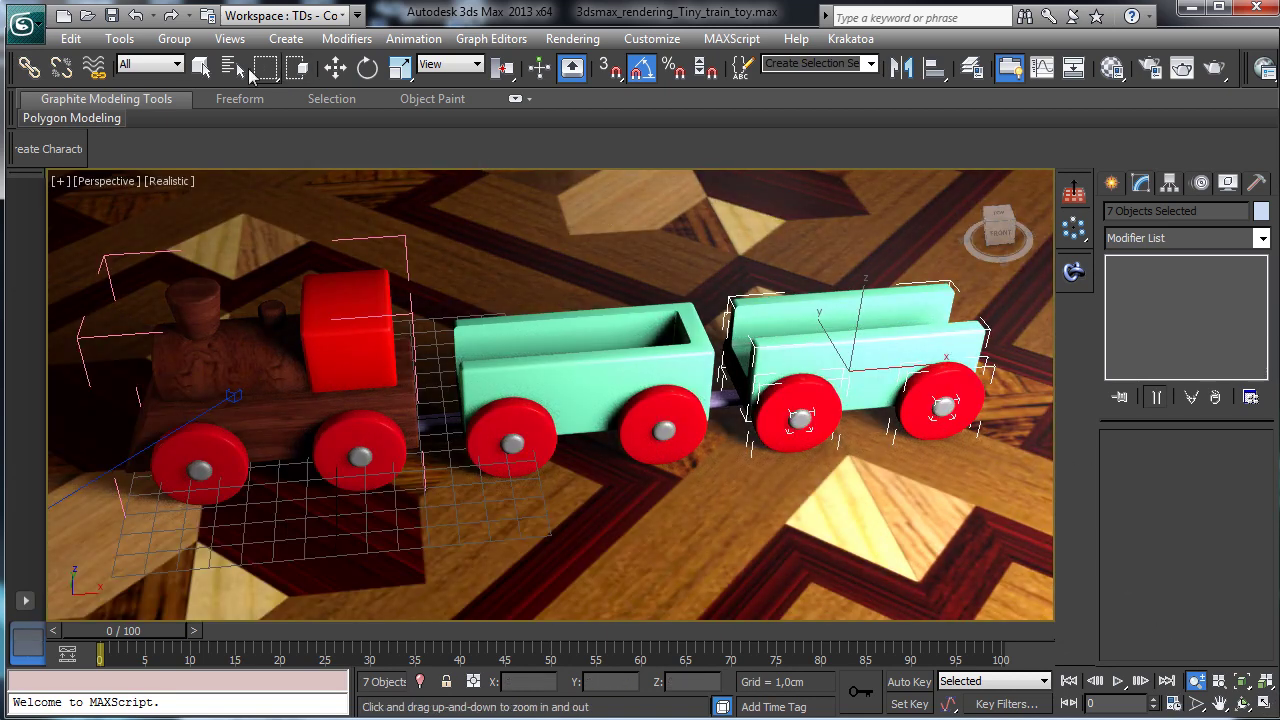
{"action": "key", "text": "q"}
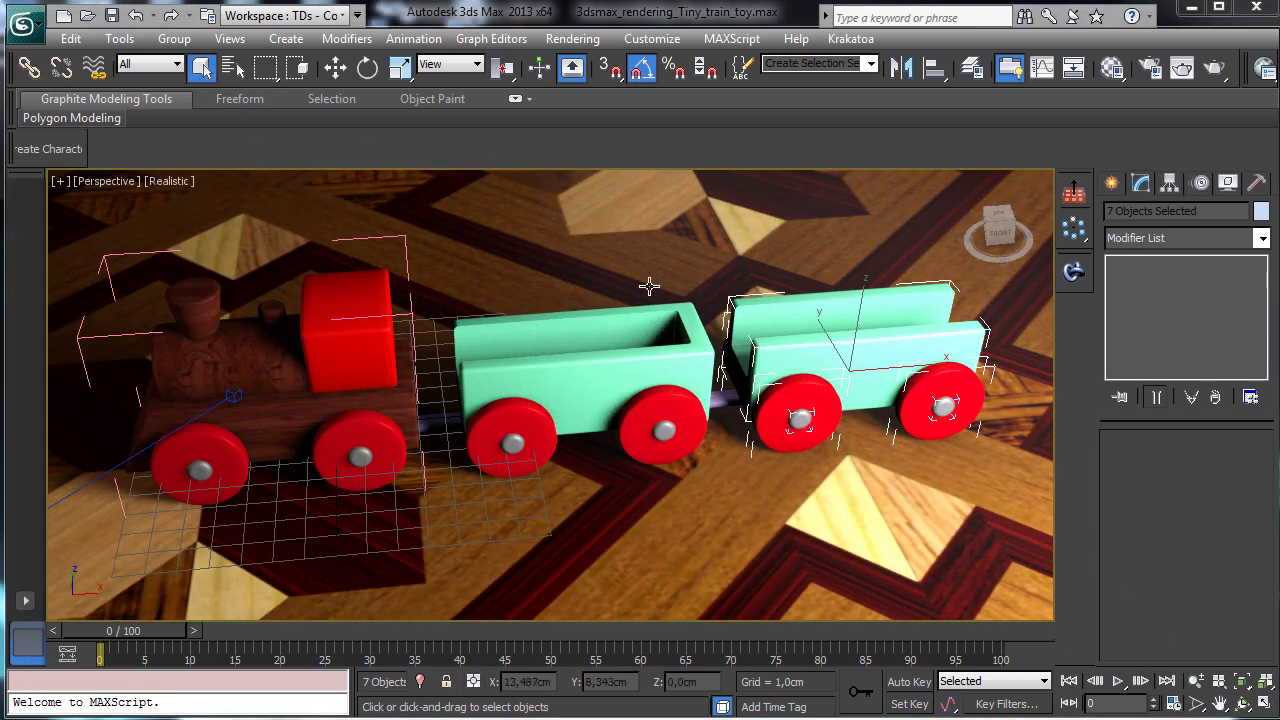
{"action": "left_click", "coordinate": [1265, 703]}
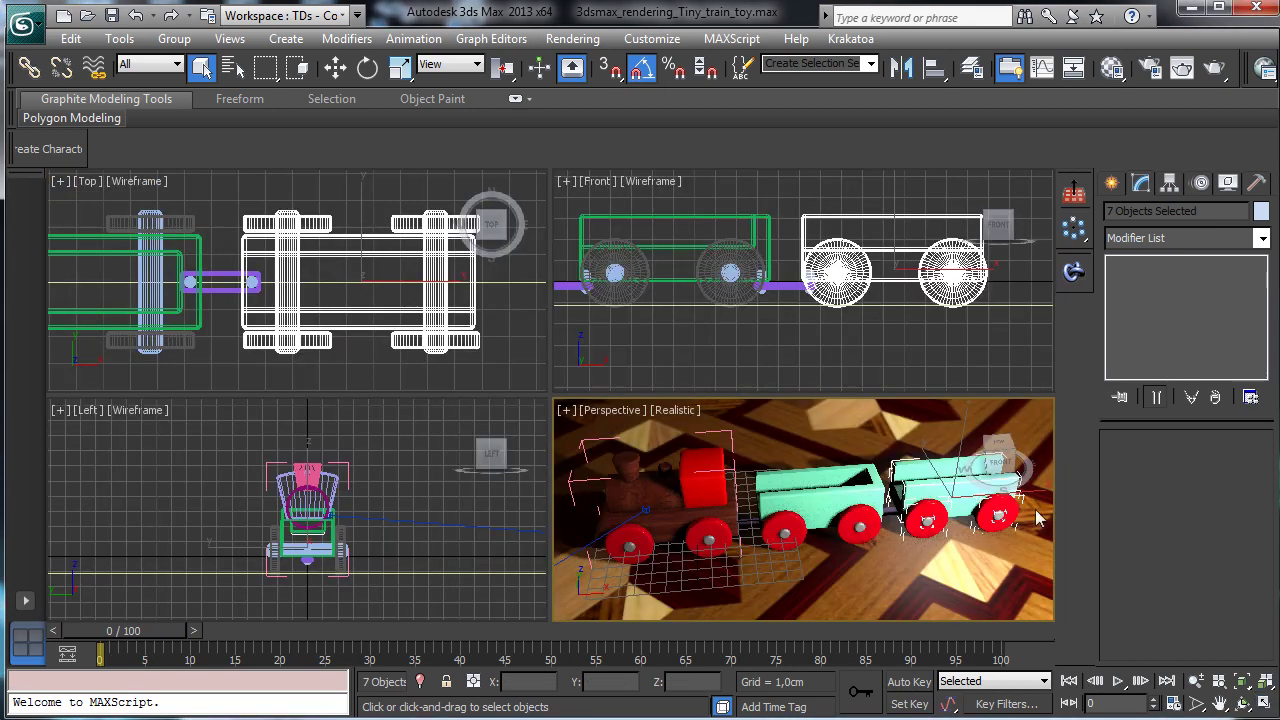
{"action": "left_click", "coordinate": [1265, 703]}
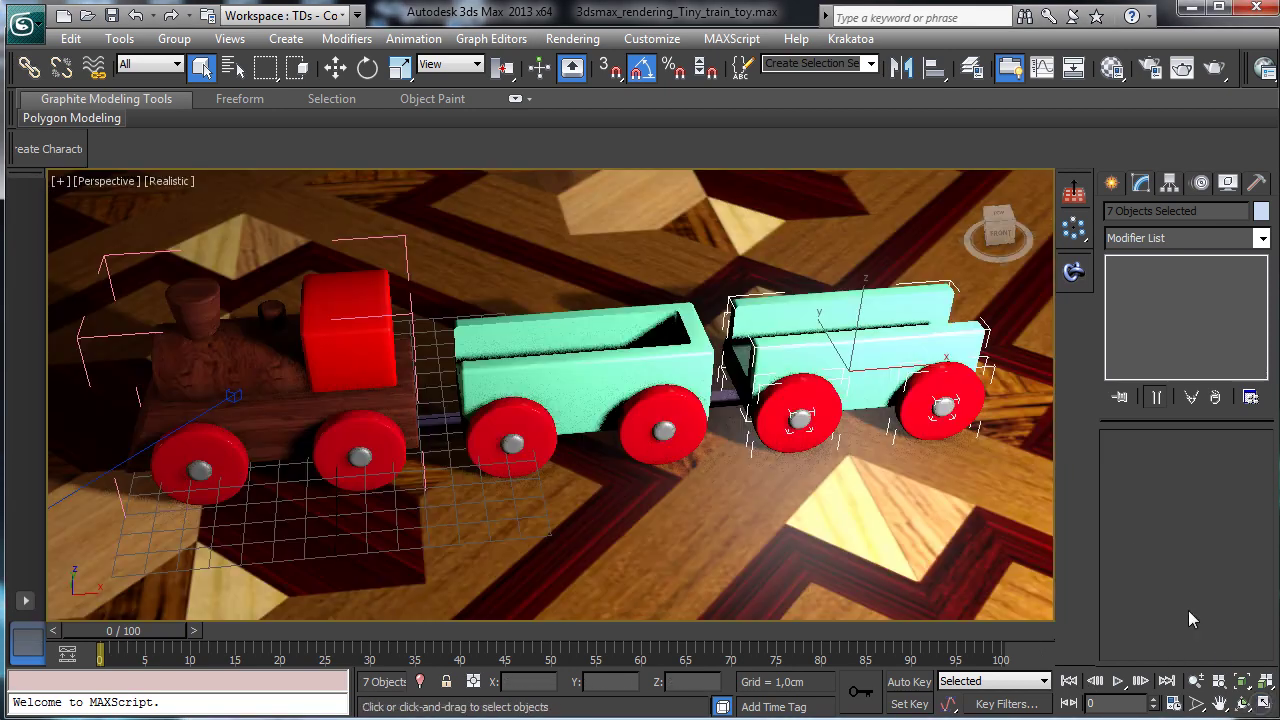
{"action": "left_click", "coordinate": [1265, 703]}
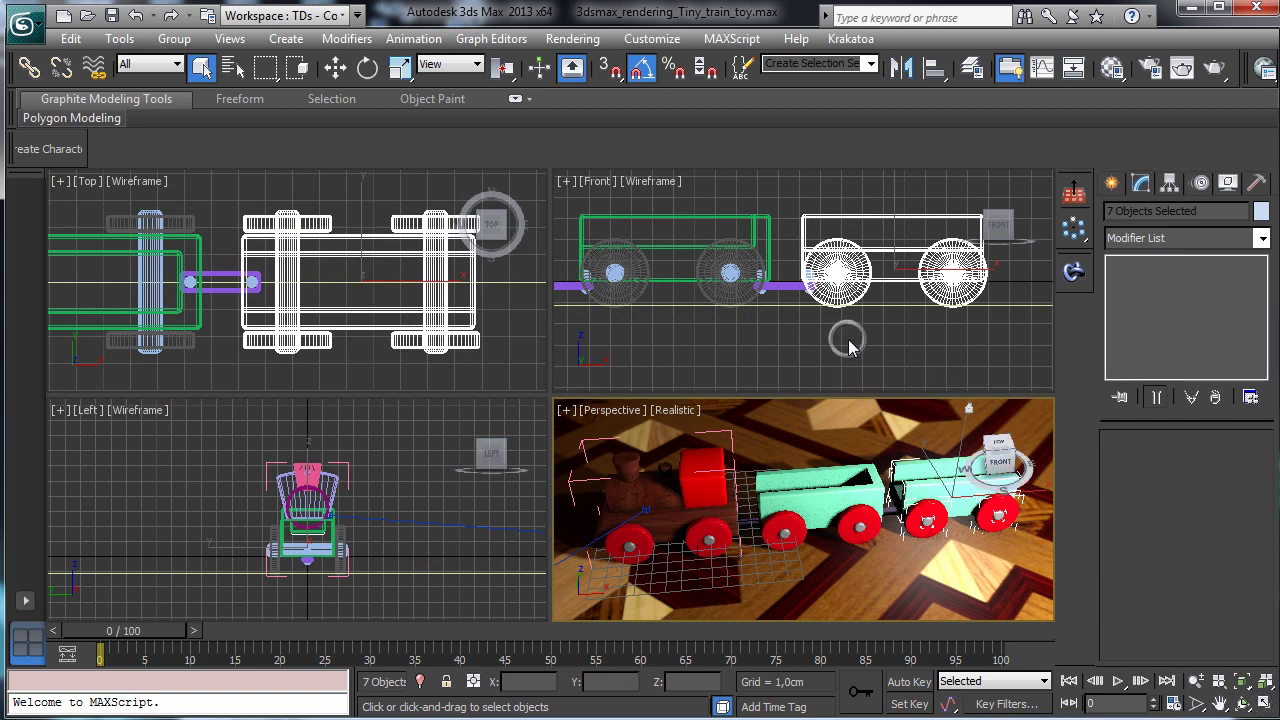
{"action": "left_click", "coordinate": [1265, 703]}
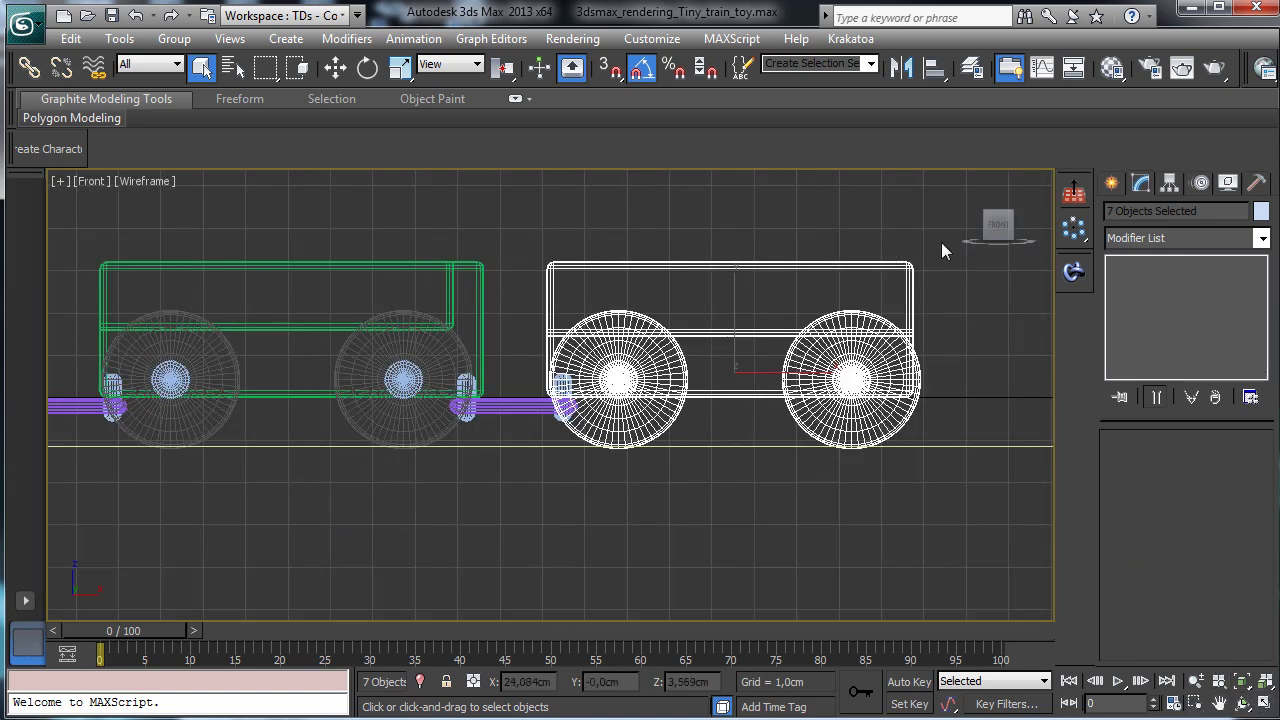
Step: Select the wagon with its coupling pieces and Shift-move one copy to the right
{"action": "left_click_drag", "start_coordinate": [929, 242], "coordinate": [466, 418], "text": "ctrl"}
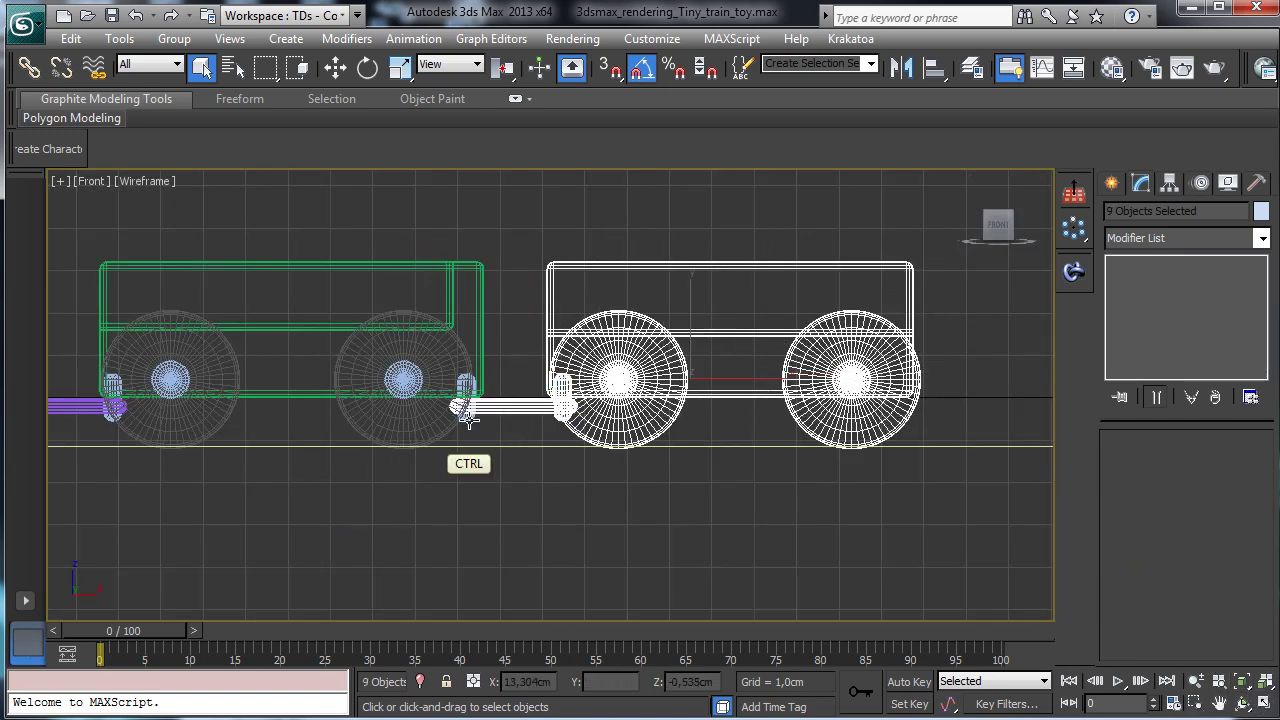
{"action": "left_click", "coordinate": [466, 415], "text": "ctrl"}
{"action": "left_click", "coordinate": [336, 67]}
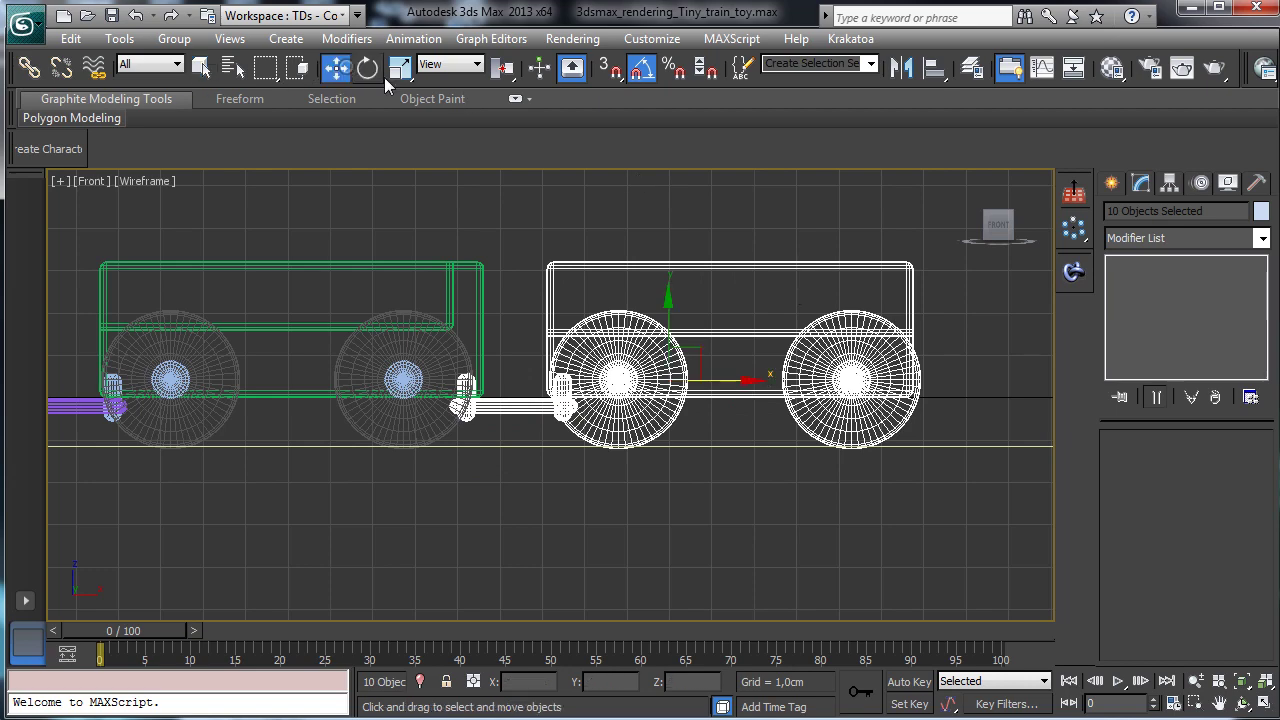
{"action": "left_click_drag", "start_coordinate": [1030, 380], "coordinate": [1042, 380], "text": "shift"}
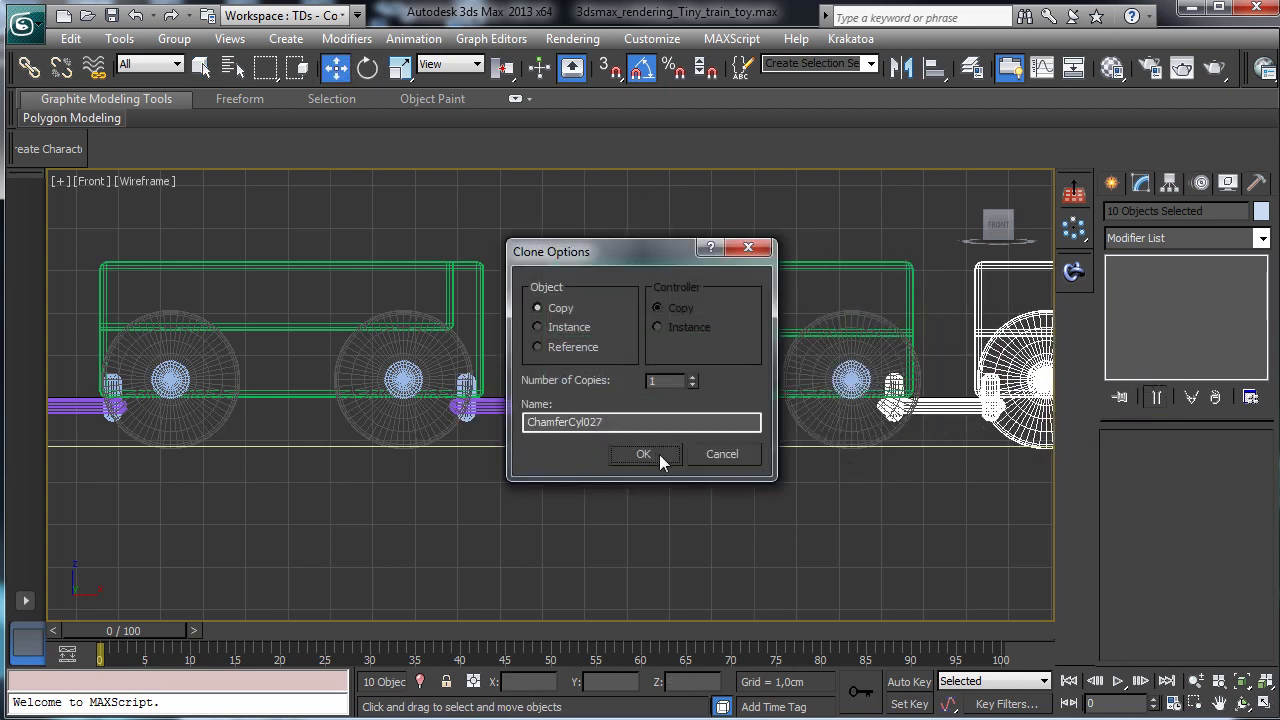
{"action": "left_click", "coordinate": [657, 454]}
Step: Zoom and pan the maximized Perspective view to frame the train, then select the parquet floor
{"action": "left_click", "coordinate": [1265, 705]}
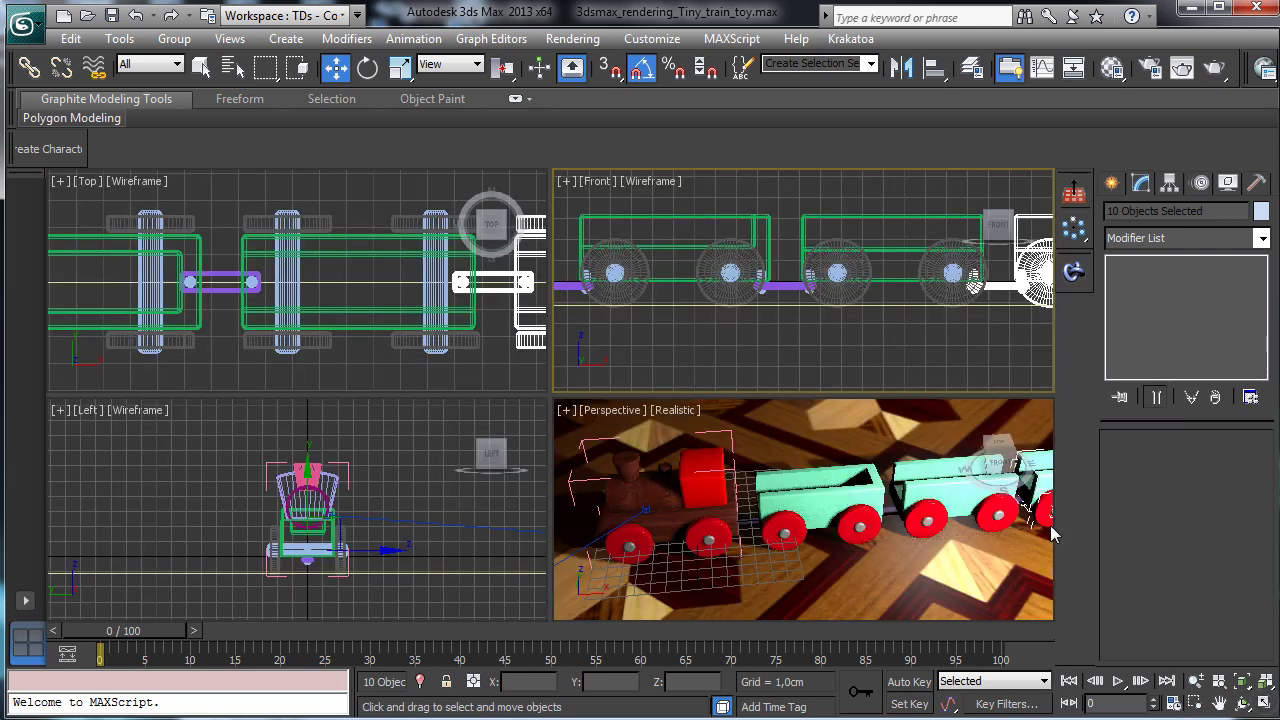
{"action": "right_click", "coordinate": [845, 550]}
{"action": "left_click", "coordinate": [1265, 705]}
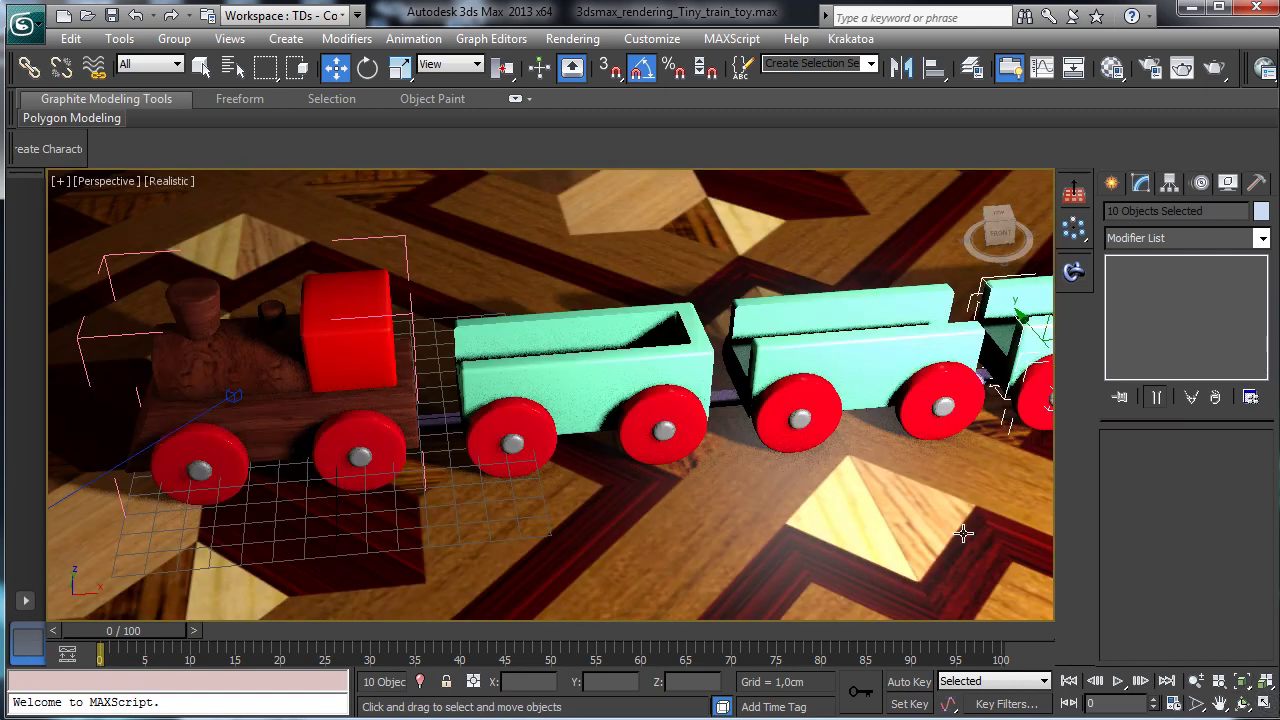
{"action": "left_click", "coordinate": [1195, 680]}
{"action": "left_click_drag", "start_coordinate": [728, 440], "coordinate": [934, 571]}
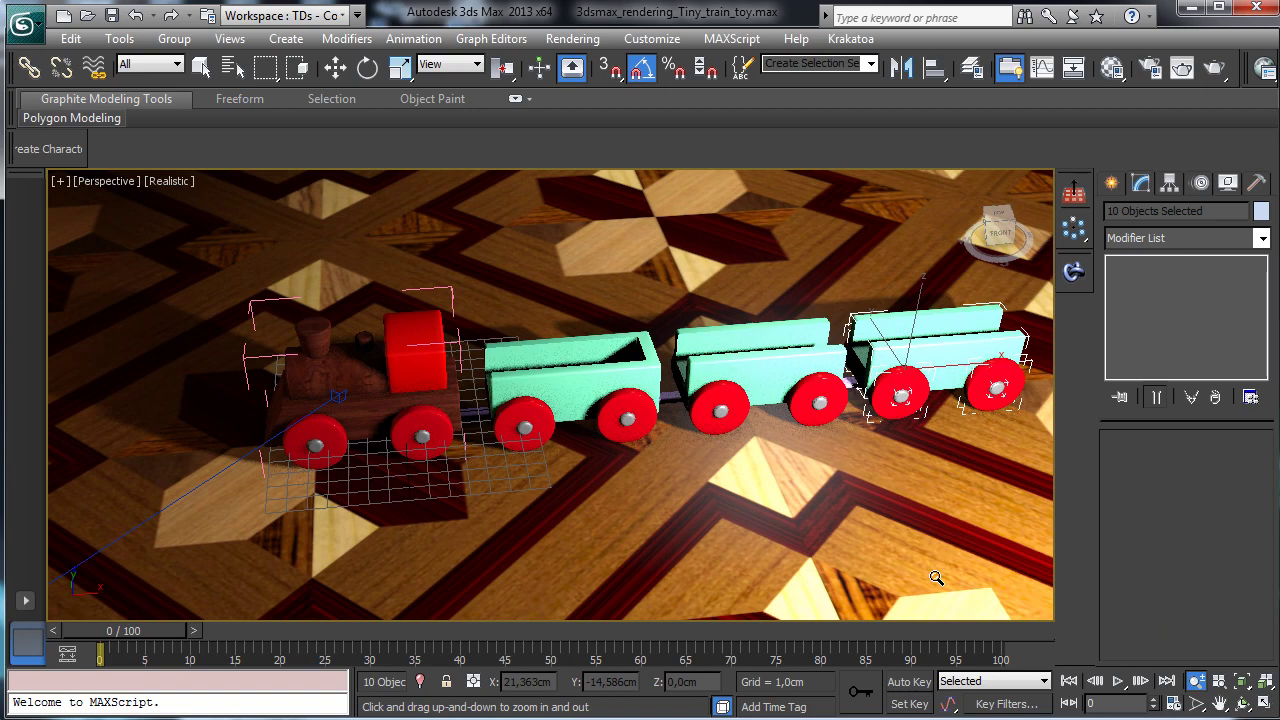
{"action": "left_click", "coordinate": [1220, 704]}
{"action": "left_click_drag", "start_coordinate": [694, 437], "coordinate": [597, 489]}
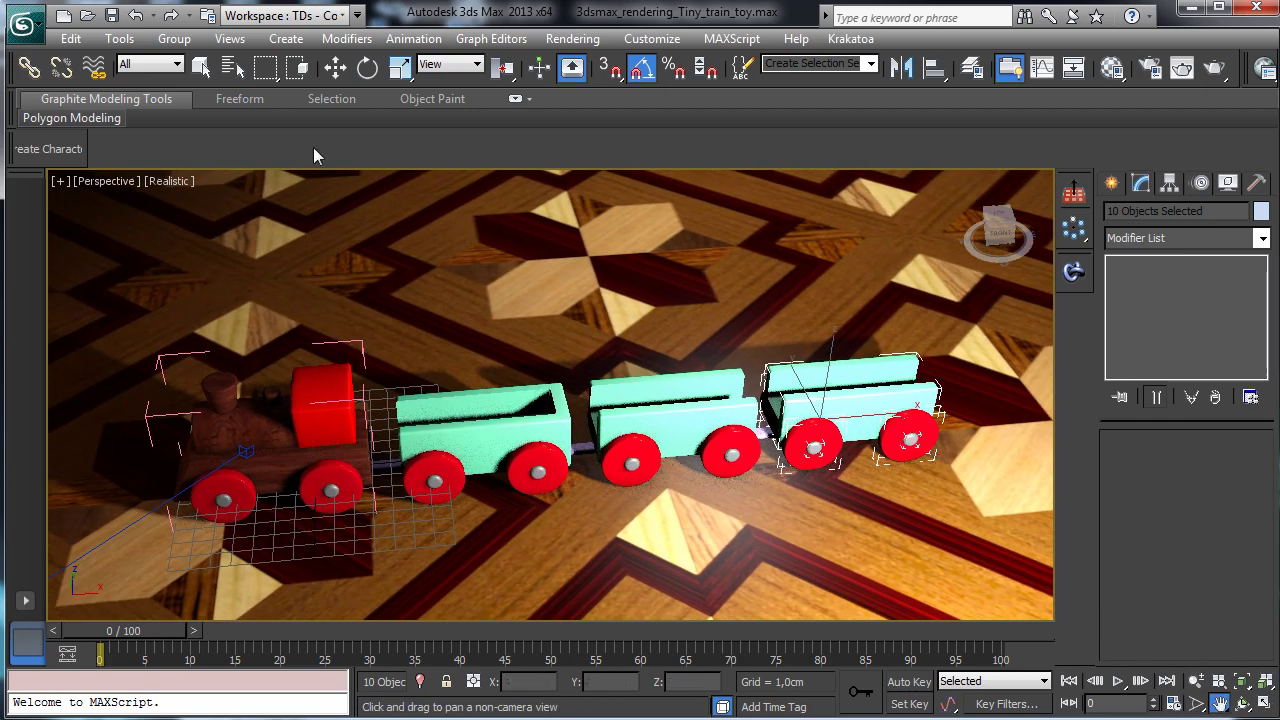
{"action": "left_click", "coordinate": [201, 67]}
{"action": "left_click", "coordinate": [476, 384]}
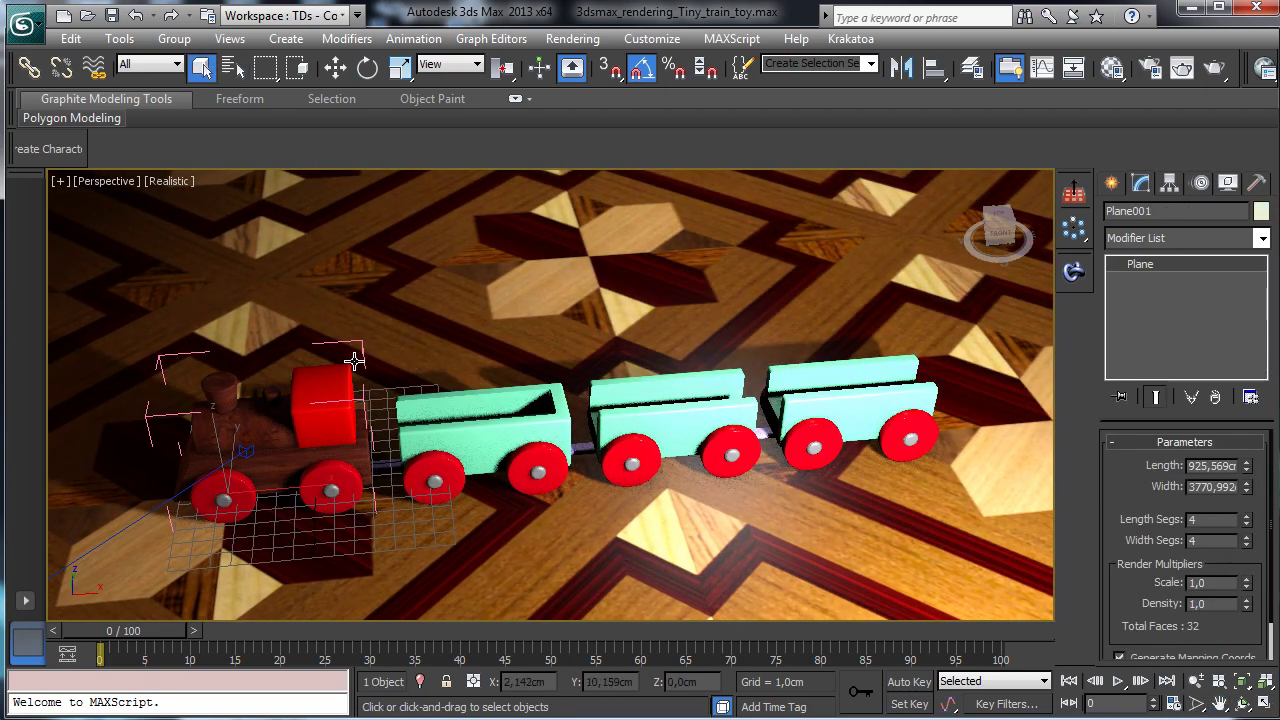
Step: Copy the Red train wood material into an empty slot and rename it Green train wood
{"action": "left_click", "coordinate": [1112, 68]}
{"action": "left_click_drag", "start_coordinate": [803, 145], "coordinate": [1066, 75]}
{"action": "left_click", "coordinate": [917, 253]}
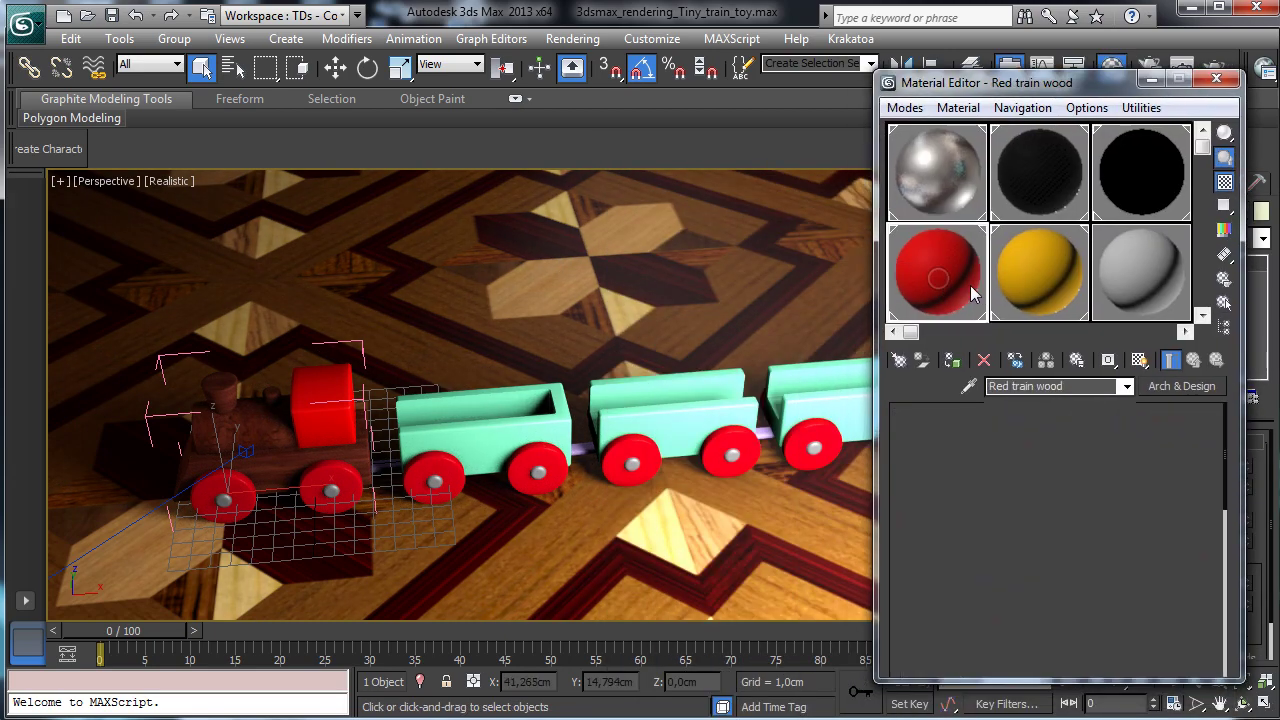
{"action": "left_click", "coordinate": [1126, 263]}
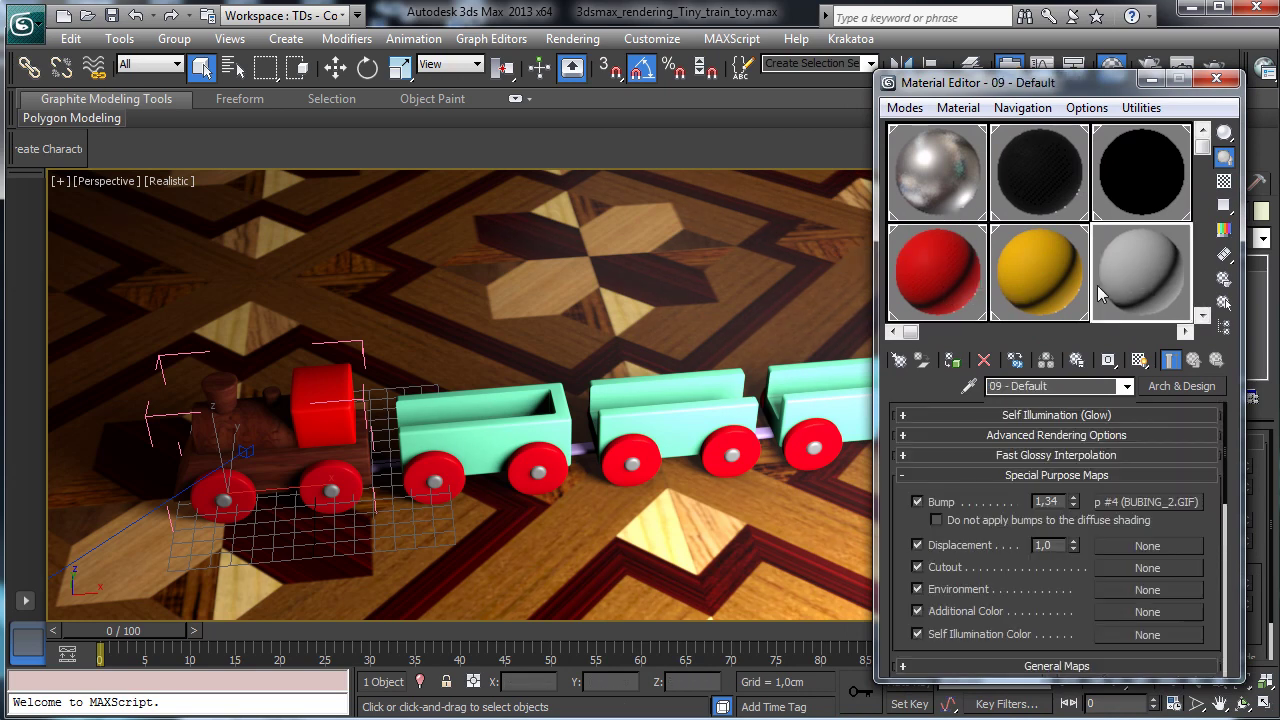
{"action": "left_click_drag", "start_coordinate": [937, 270], "coordinate": [1140, 270]}
{"action": "left_click_drag", "start_coordinate": [1016, 386], "coordinate": [988, 386]}
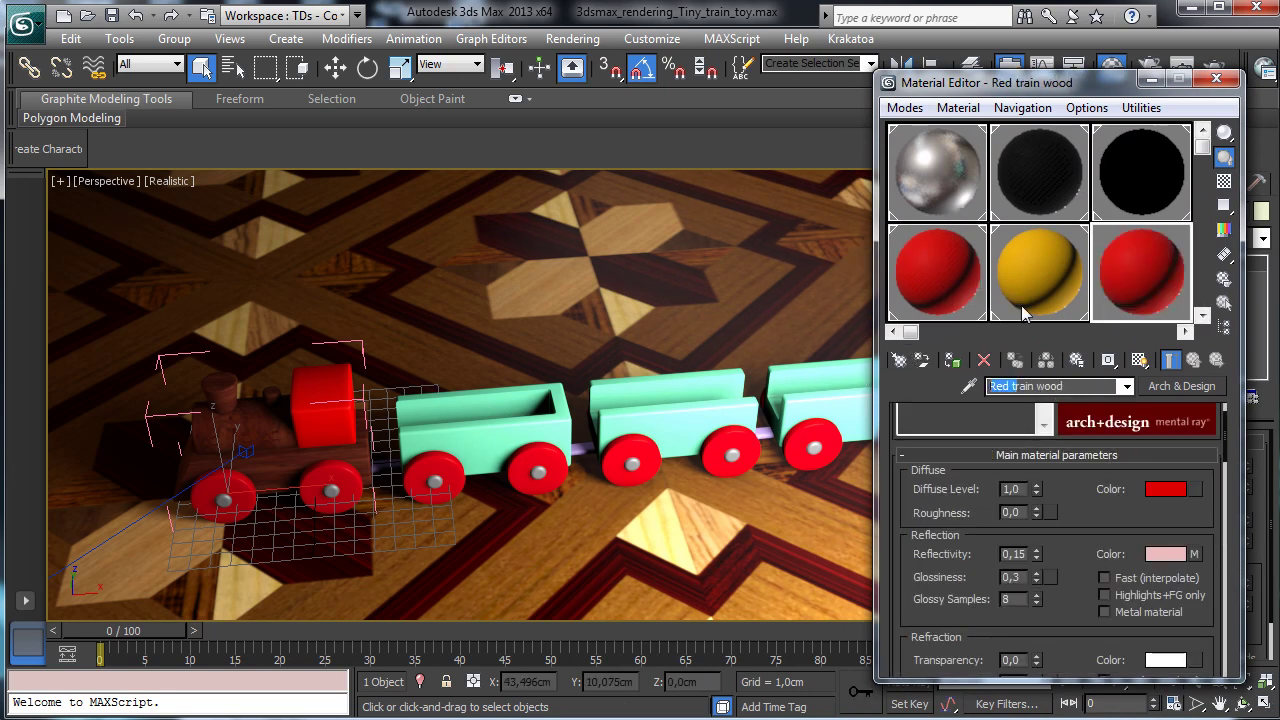
{"action": "type", "text": "Green"}
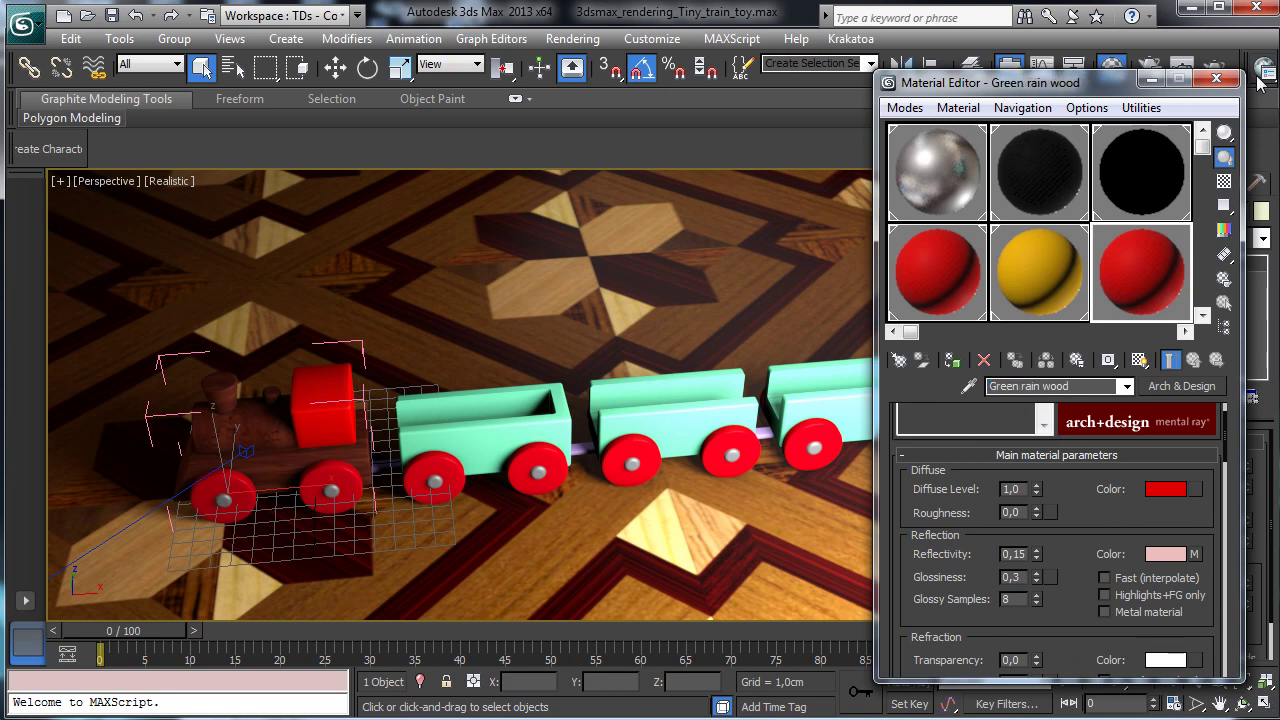
{"action": "type", "text": " t"}
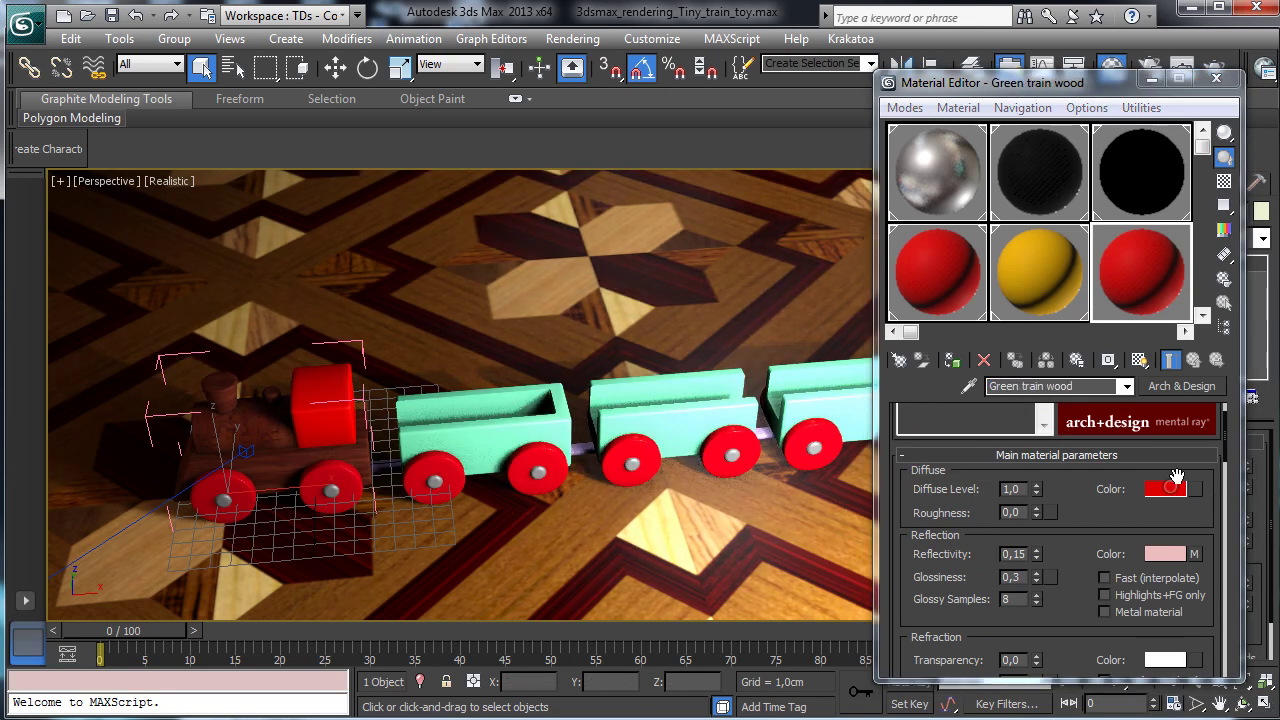
Step: Set the Green train wood diffuse colour to a mid green
{"action": "left_click", "coordinate": [1165, 489]}
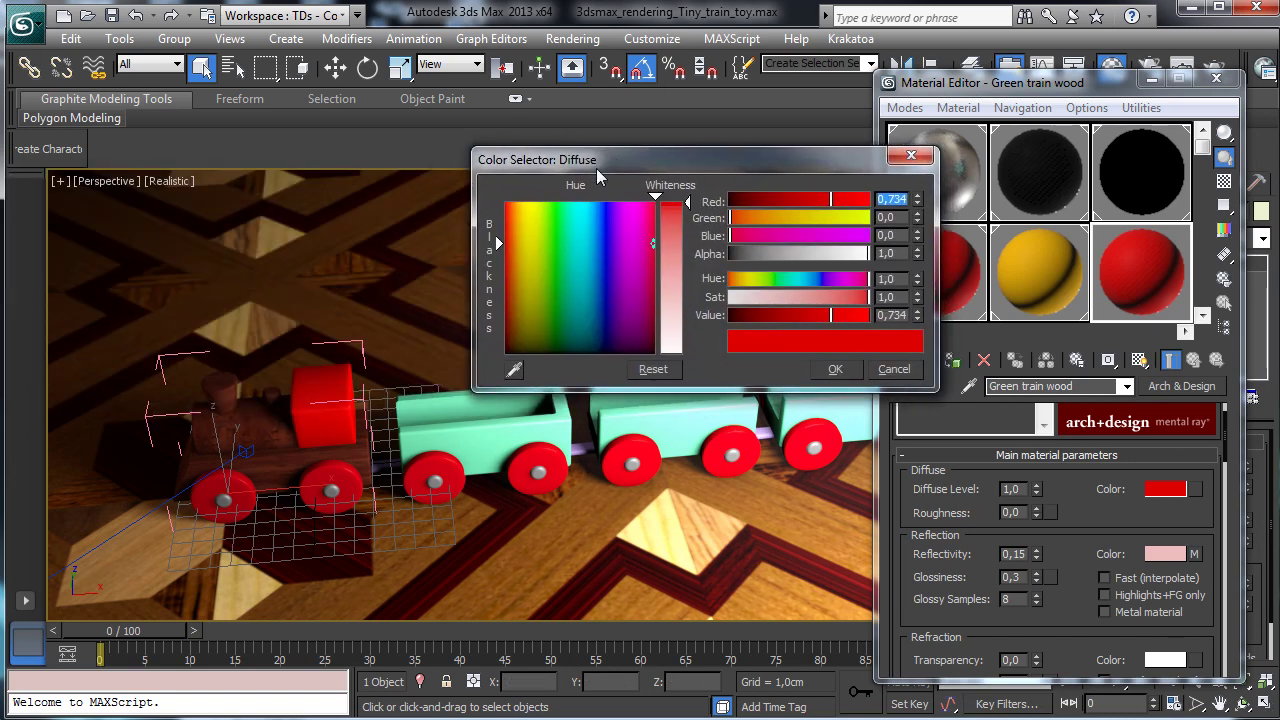
{"action": "left_click", "coordinate": [557, 275]}
{"action": "left_click", "coordinate": [556, 321]}
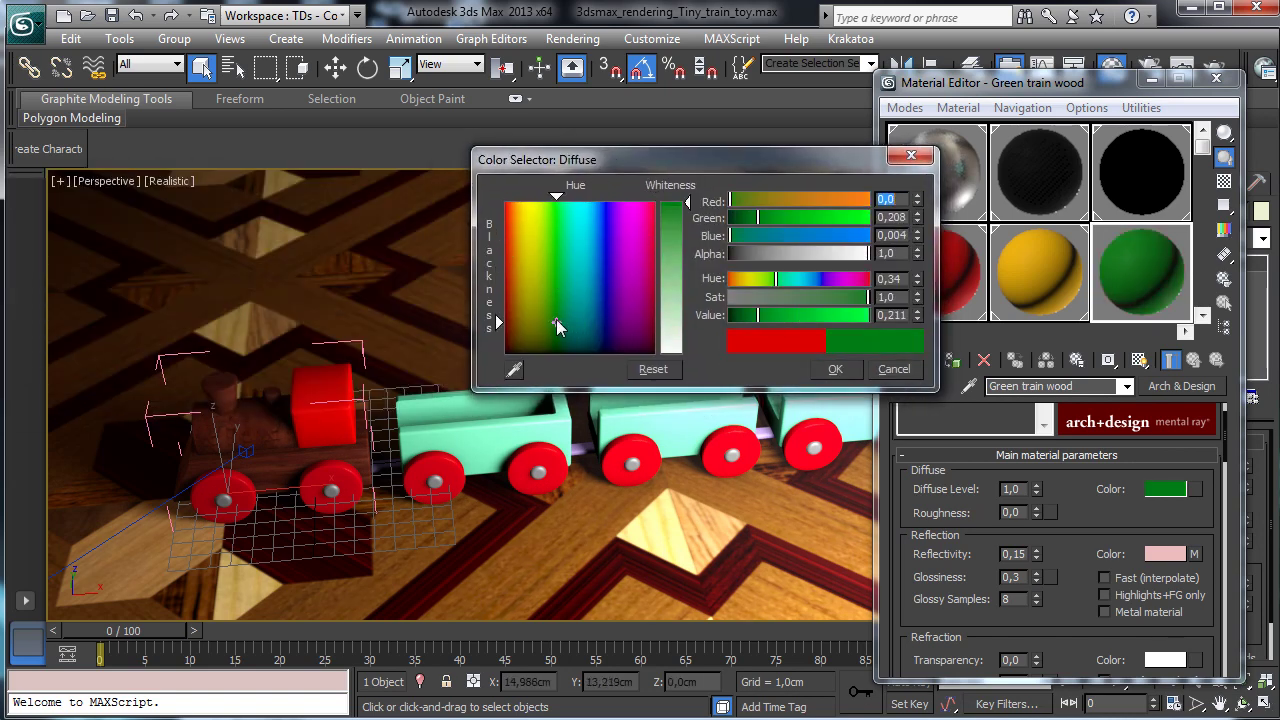
{"action": "left_click", "coordinate": [557, 297]}
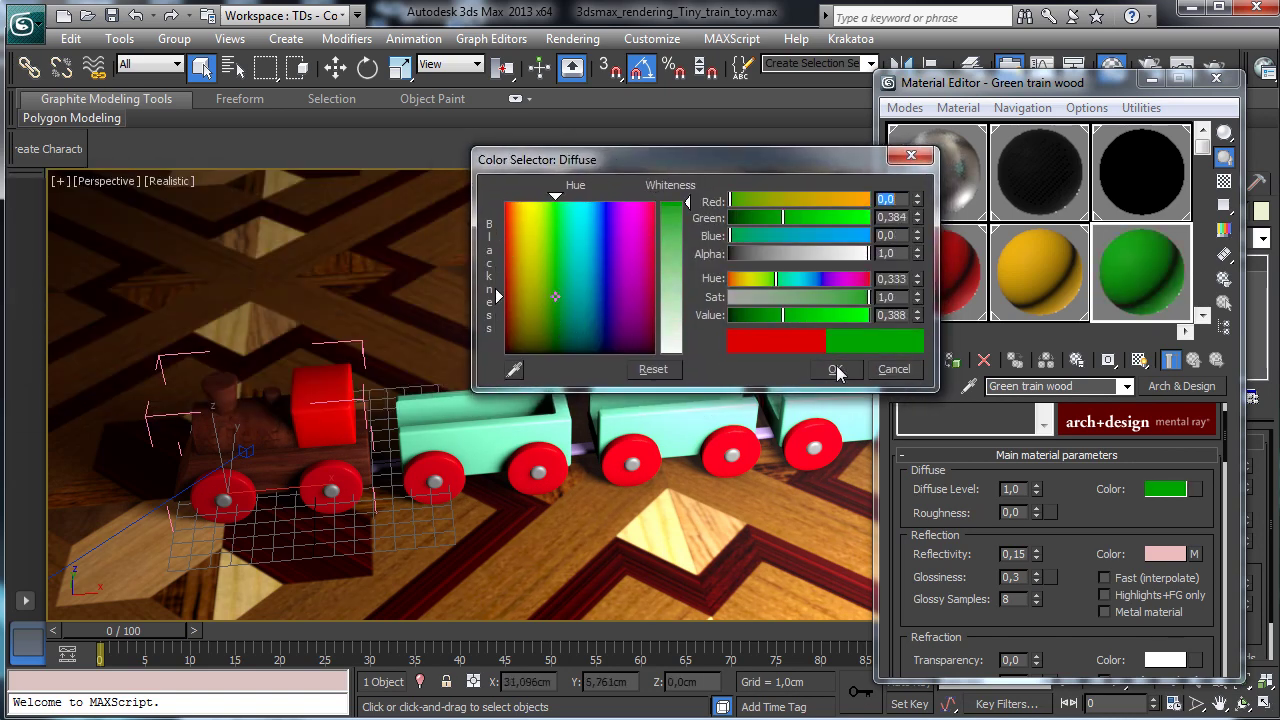
{"action": "left_click", "coordinate": [836, 370]}
Step: Inspect the reflection colour map and scroll through the Green train wood settings
{"action": "left_click", "coordinate": [1193, 553]}
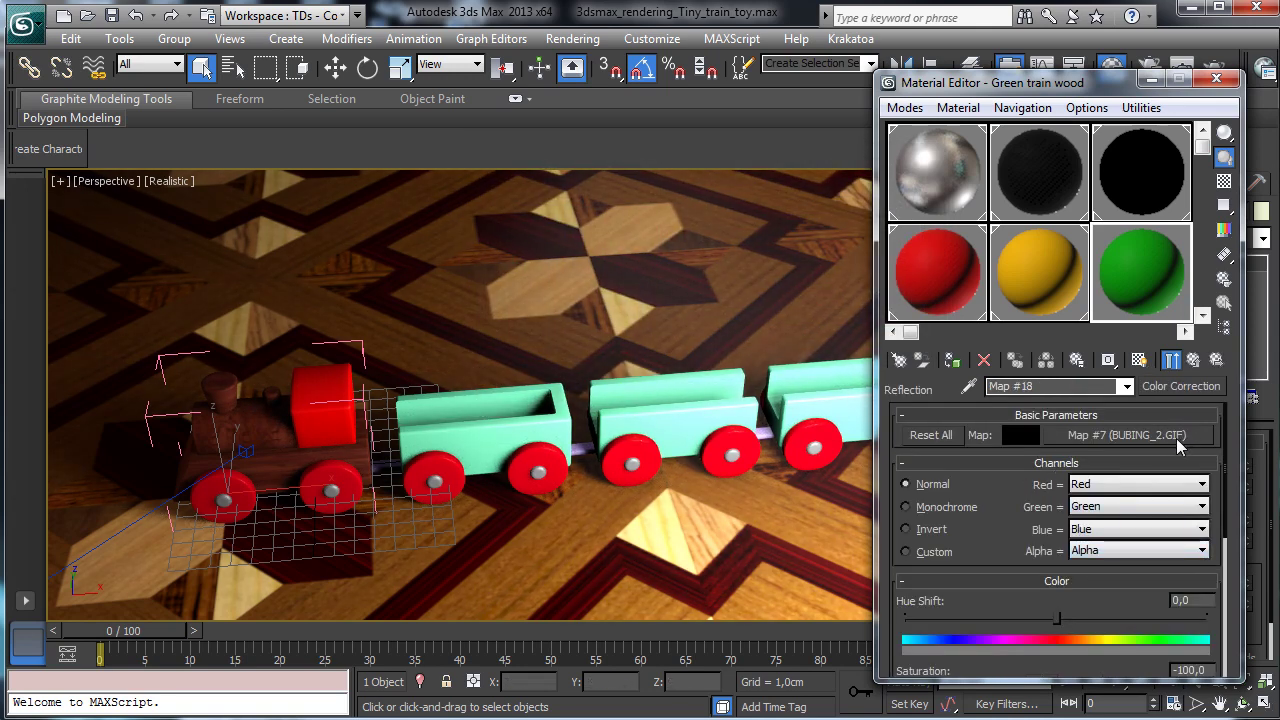
{"action": "scroll", "coordinate": [990, 490], "scroll_direction": "down", "scroll_amount": 2}
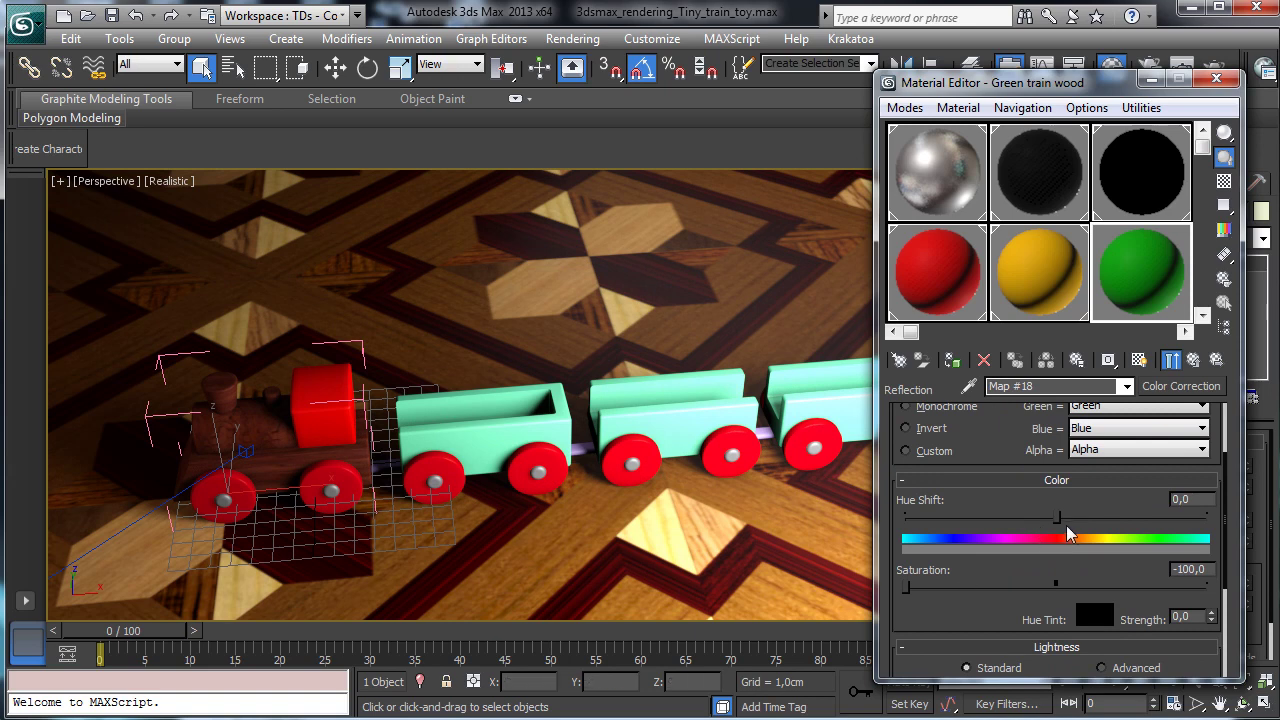
{"action": "left_click", "coordinate": [1191, 364]}
{"action": "scroll", "coordinate": [1120, 522], "scroll_direction": "down", "scroll_amount": 8}
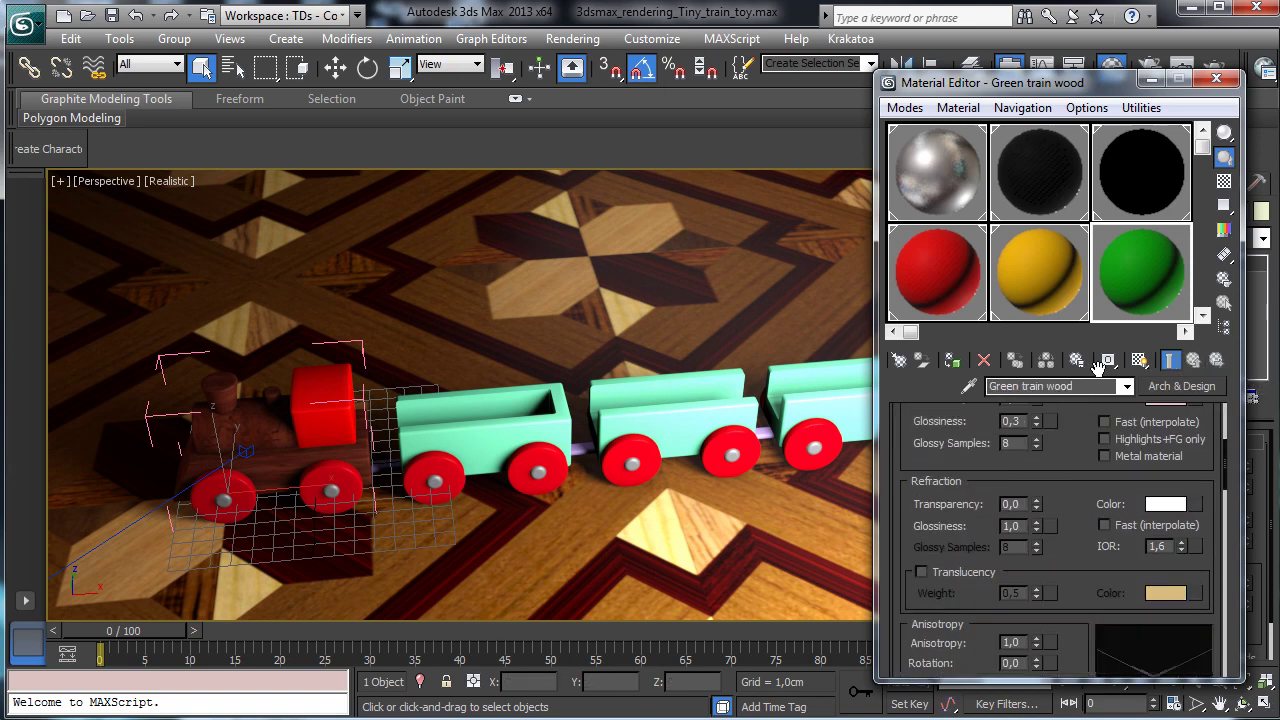
{"action": "scroll", "coordinate": [1083, 479], "scroll_direction": "down", "scroll_amount": 6}
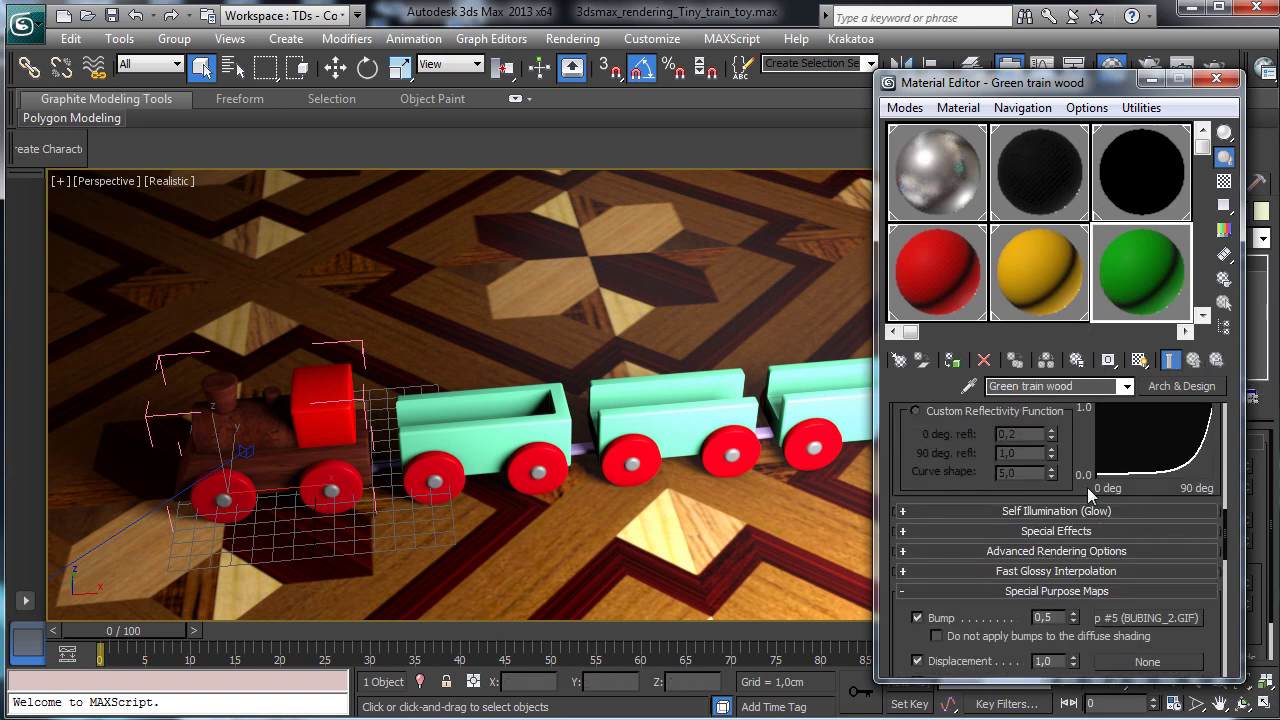
{"action": "scroll", "coordinate": [1075, 413], "scroll_direction": "down", "scroll_amount": 5}
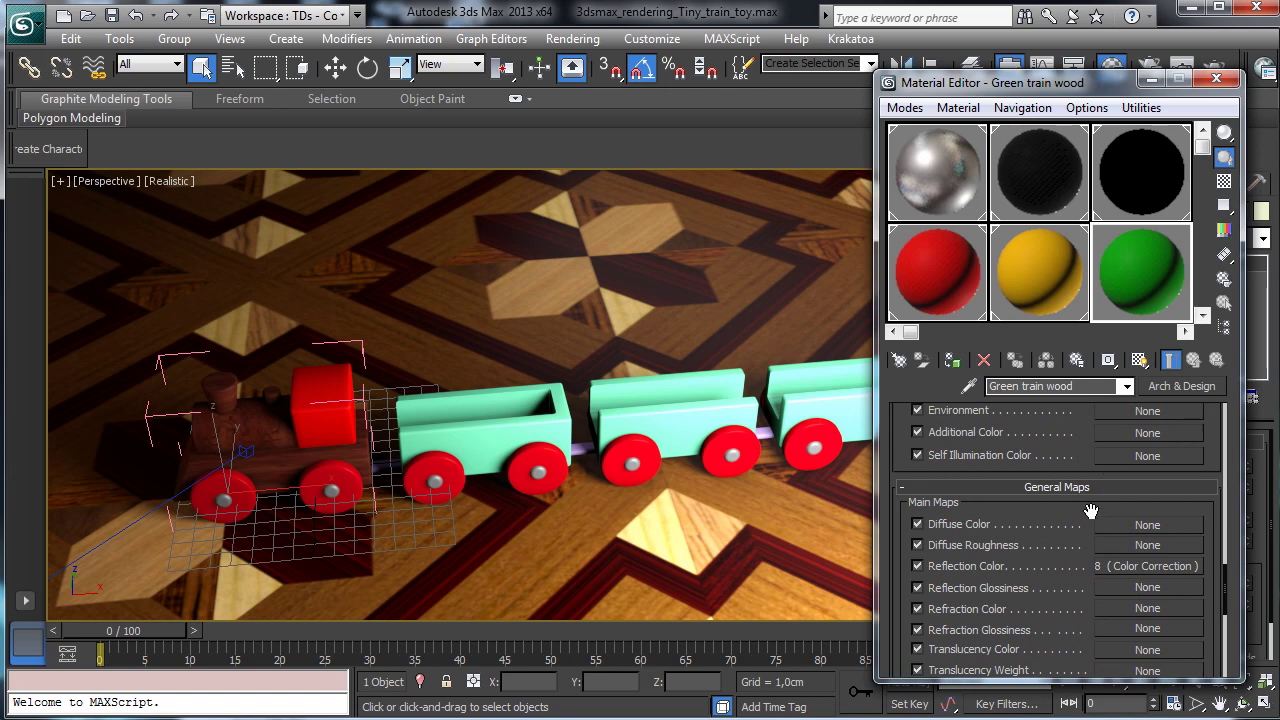
{"action": "scroll", "coordinate": [1090, 511], "scroll_direction": "down", "scroll_amount": 5}
{"action": "scroll", "coordinate": [1090, 511], "scroll_direction": "up", "scroll_amount": 9}
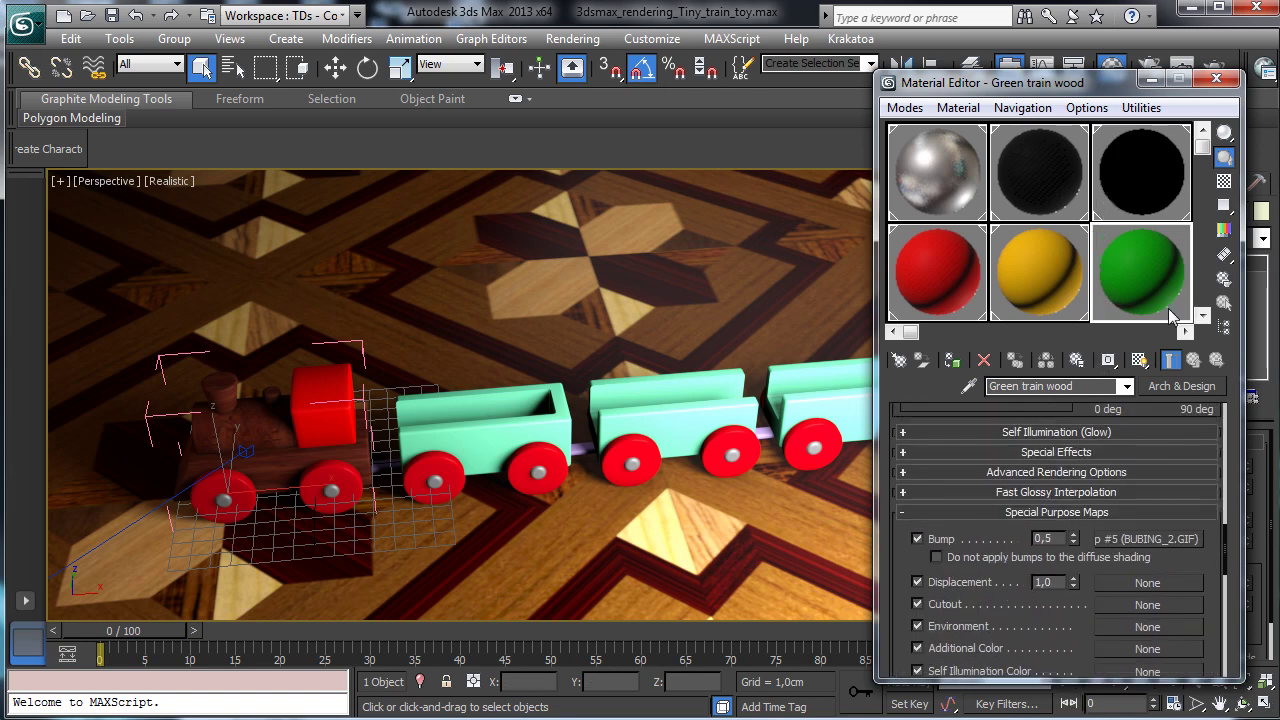
Step: Assign Green train wood to the first wagon and show its BUBING_2.GIF texture in the viewport
{"action": "left_click", "coordinate": [540, 420]}
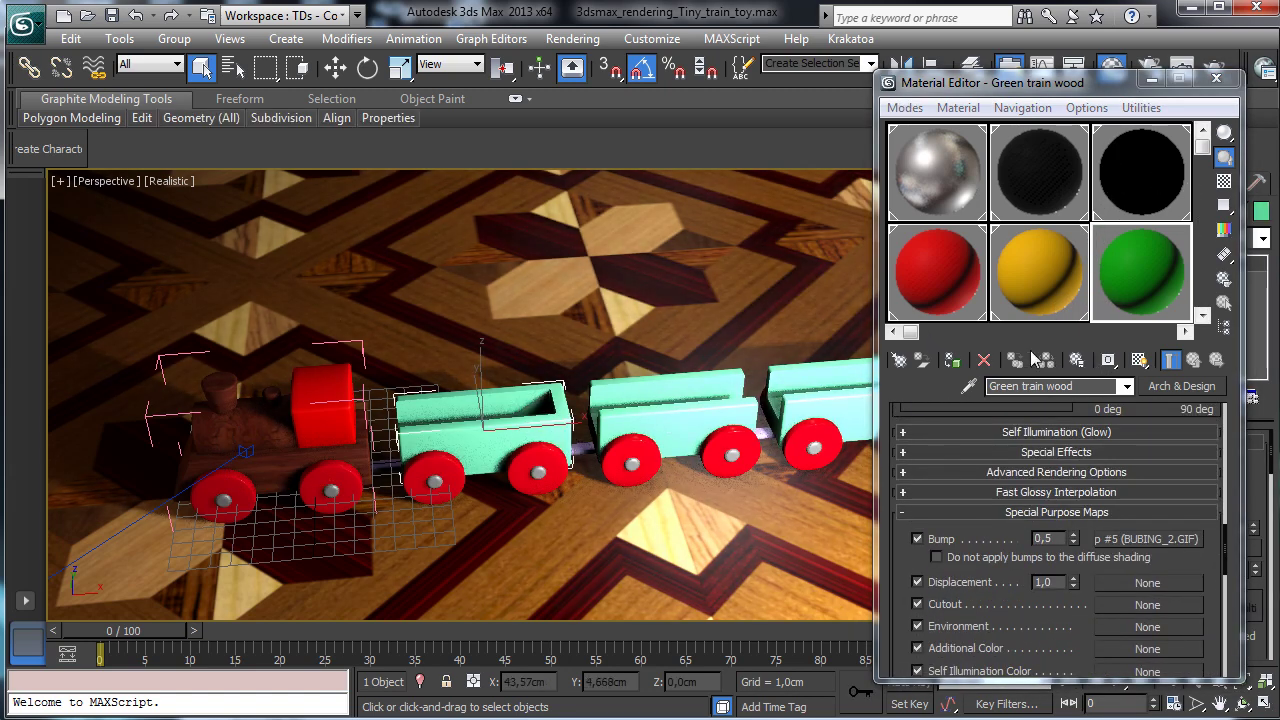
{"action": "left_click", "coordinate": [953, 360]}
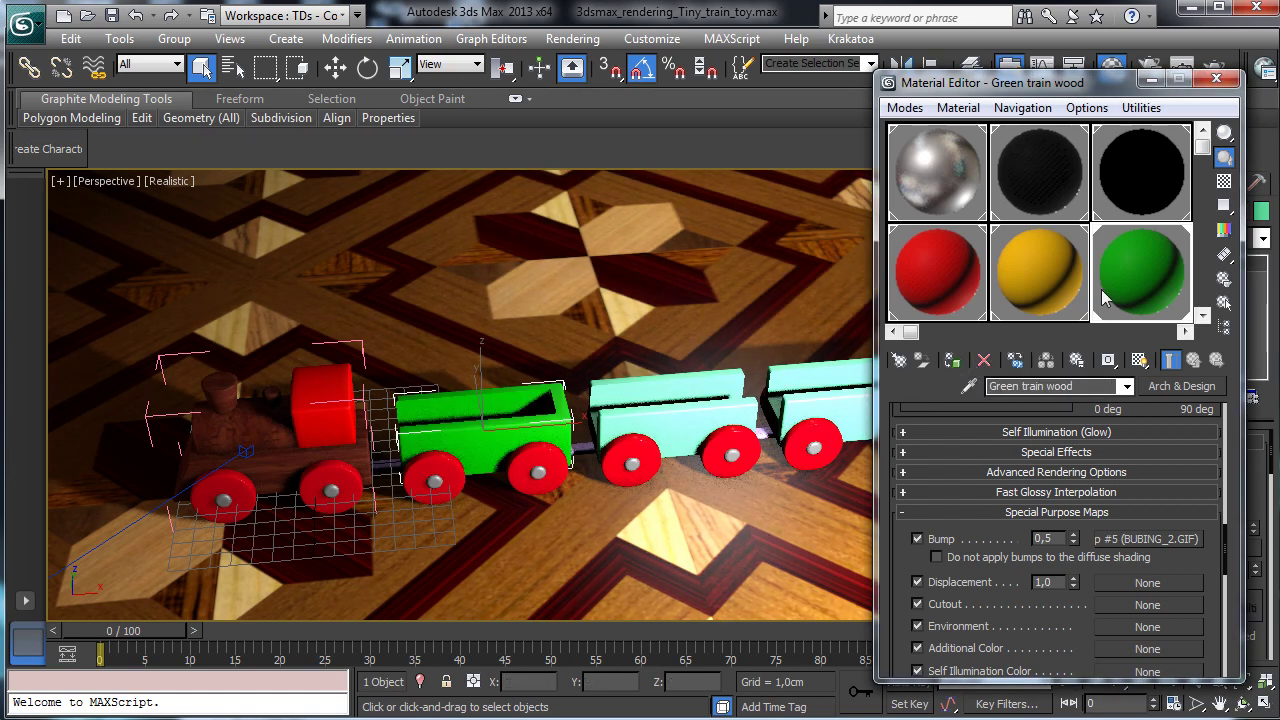
{"action": "left_click", "coordinate": [1147, 538]}
{"action": "left_click", "coordinate": [1136, 361]}
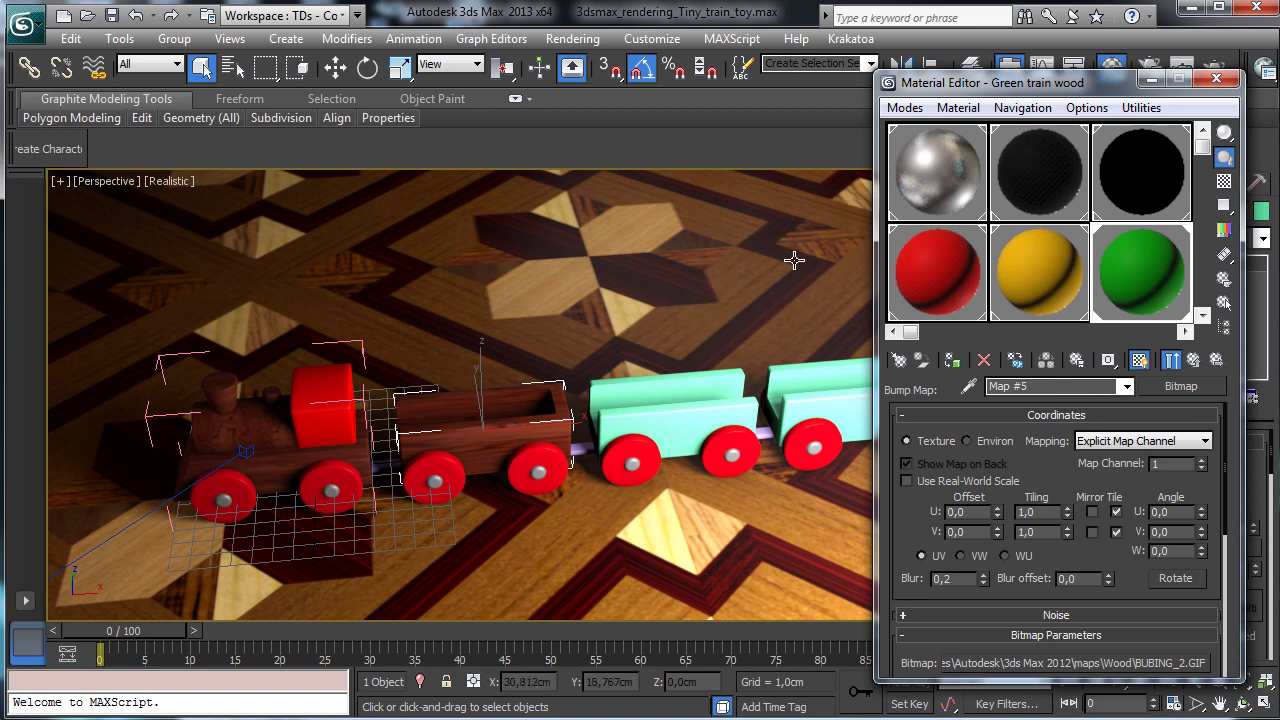
Step: Assign Yellow train wood to the second wagon and Blue train wood to the third
{"action": "left_click", "coordinate": [1041, 272]}
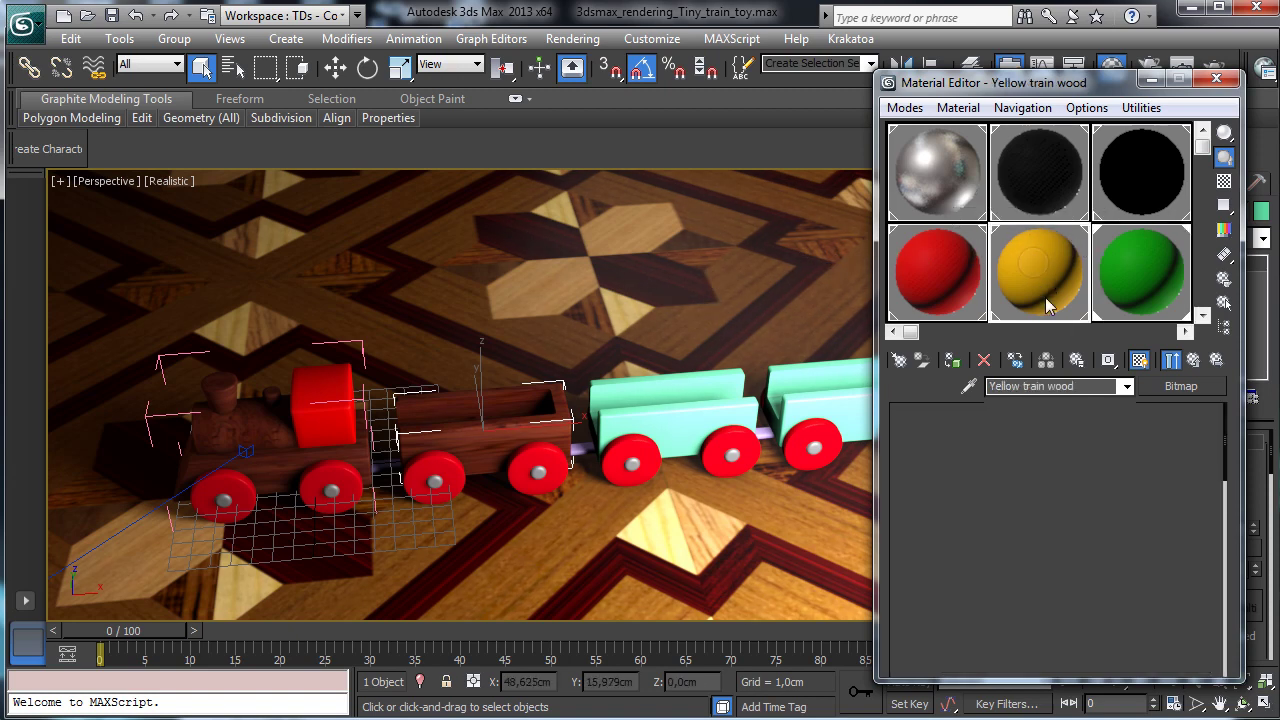
{"action": "left_click", "coordinate": [717, 391]}
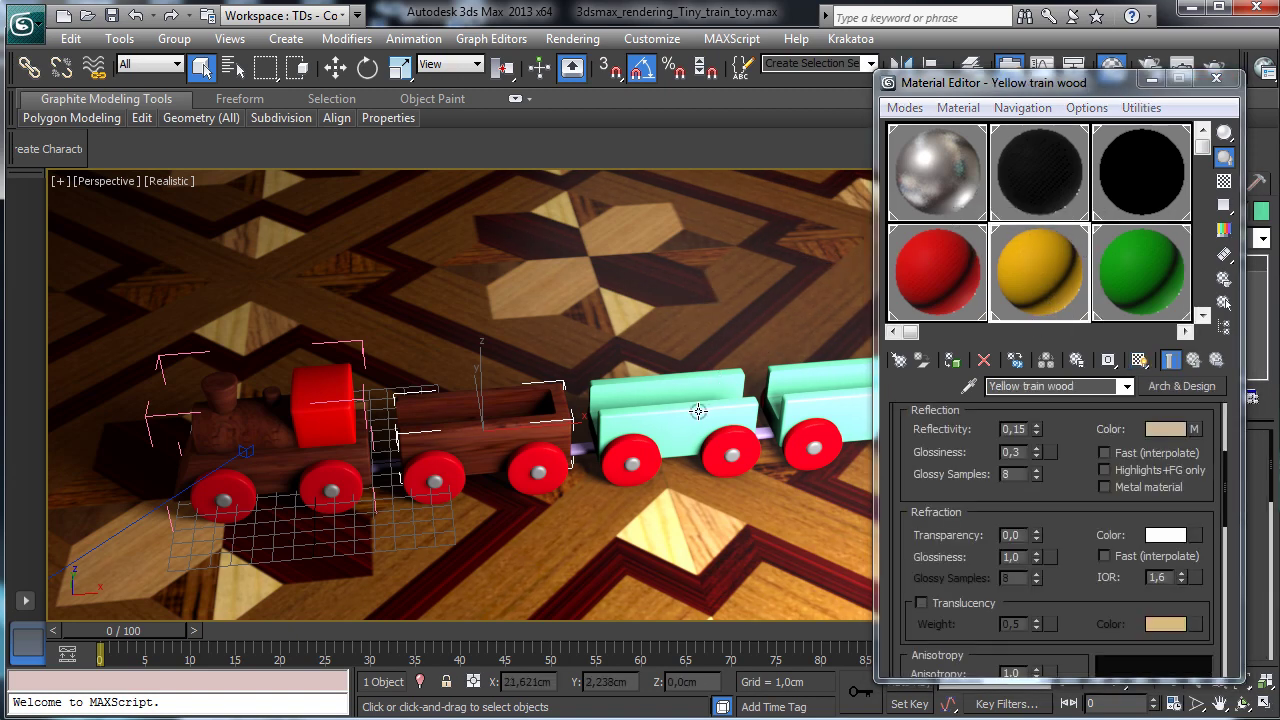
{"action": "left_click", "coordinate": [954, 361]}
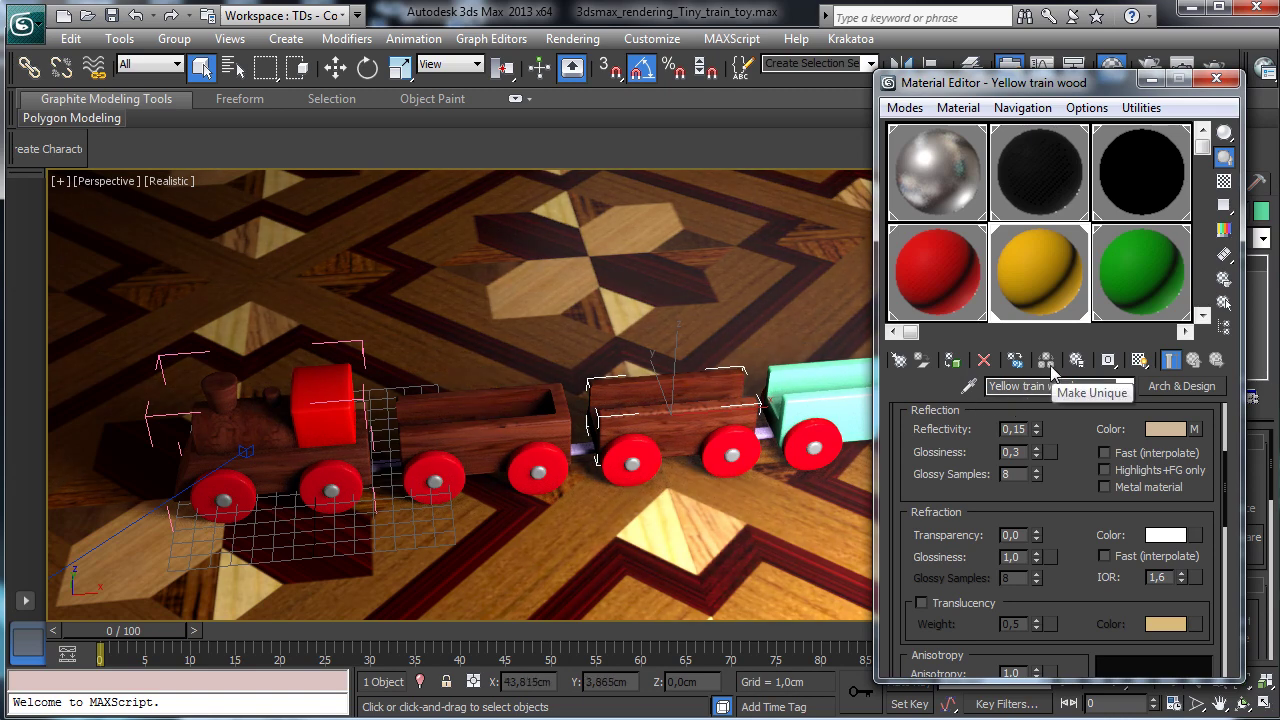
{"action": "middle_click_drag", "start_coordinate": [1094, 220], "coordinate": [1102, 124]}
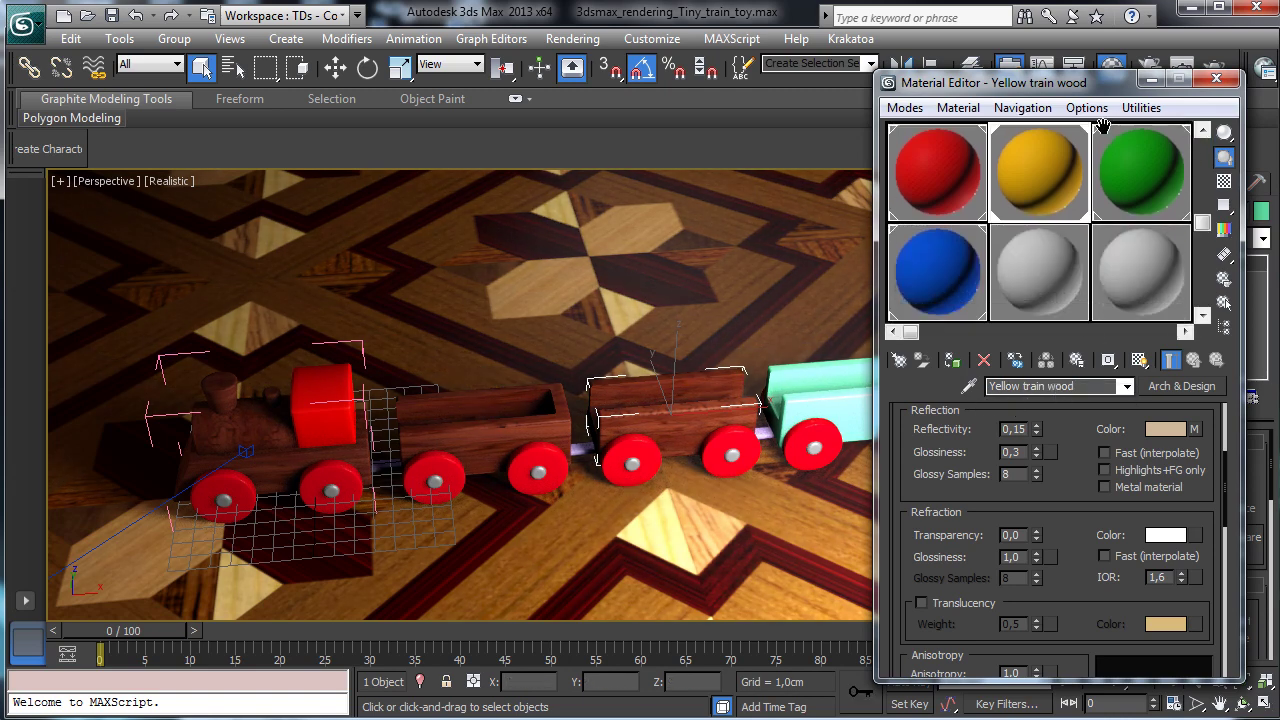
{"action": "left_click", "coordinate": [977, 272]}
{"action": "left_click", "coordinate": [807, 401]}
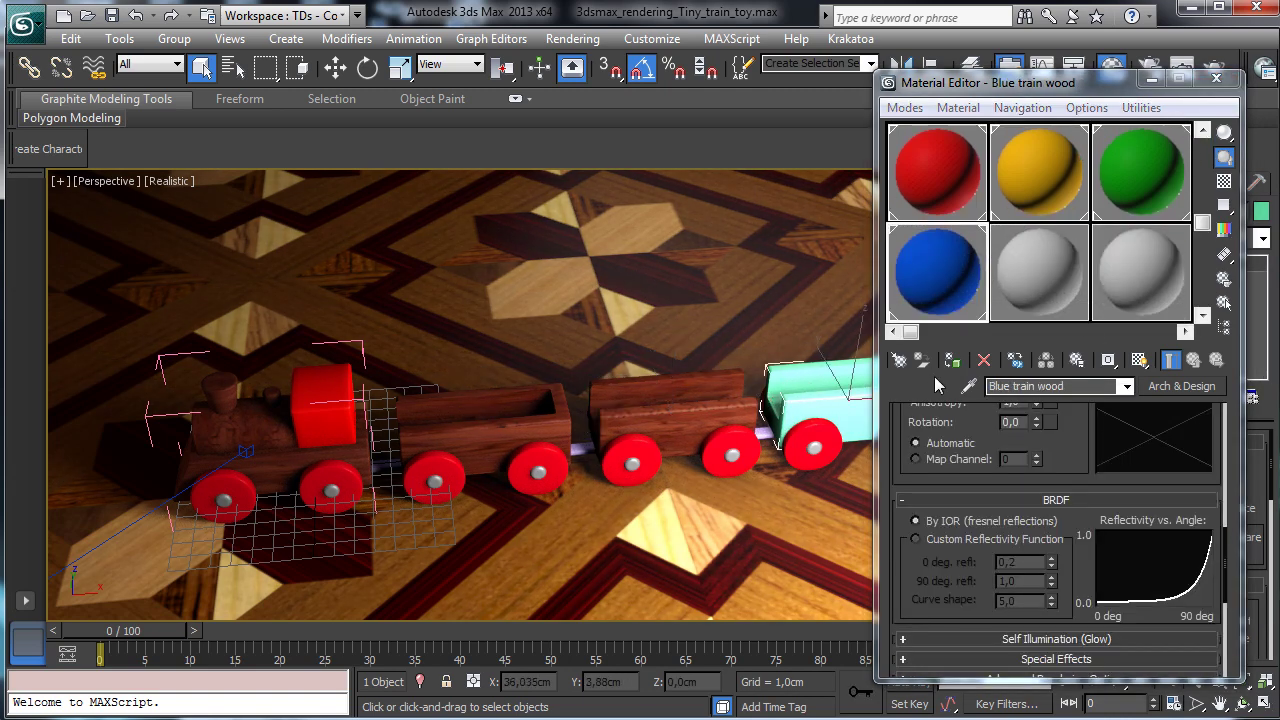
{"action": "left_click", "coordinate": [952, 360]}
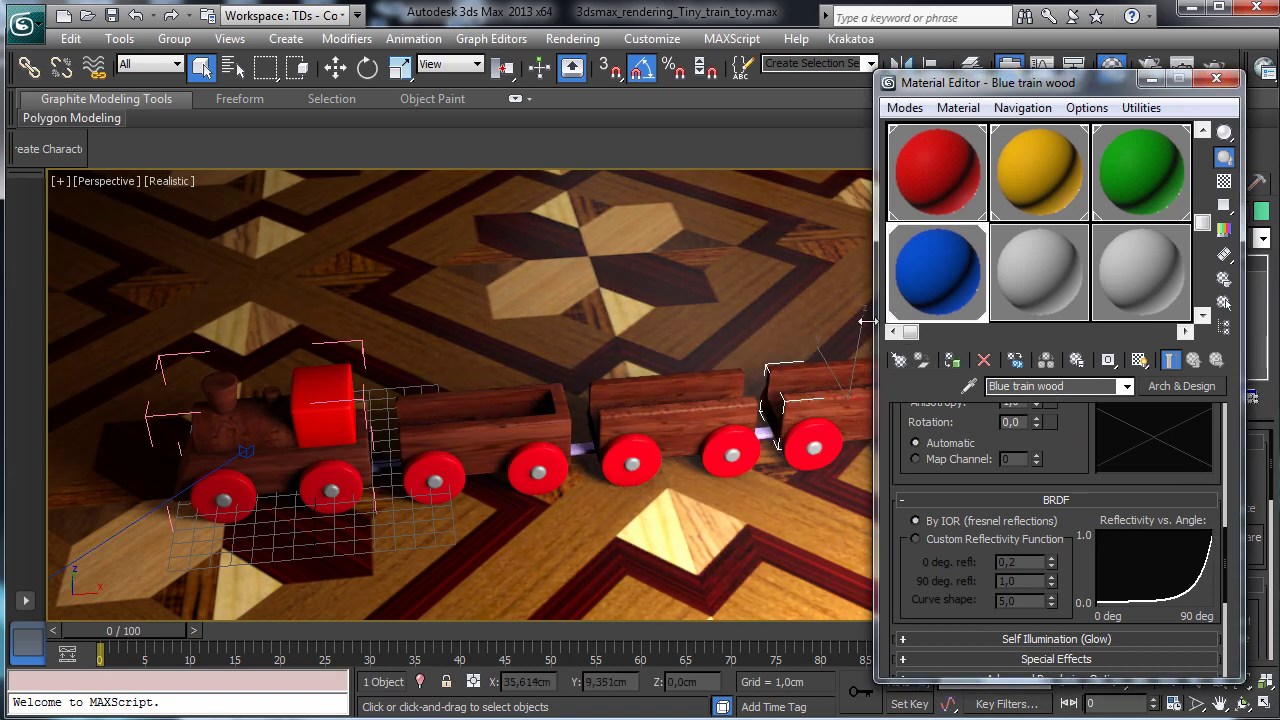
Step: Add the other wagons to the selection and copy the blue material into the empty slot
{"action": "left_click", "coordinate": [392, 462], "text": "ctrl"}
{"action": "left_click", "coordinate": [779, 425], "text": "ctrl"}
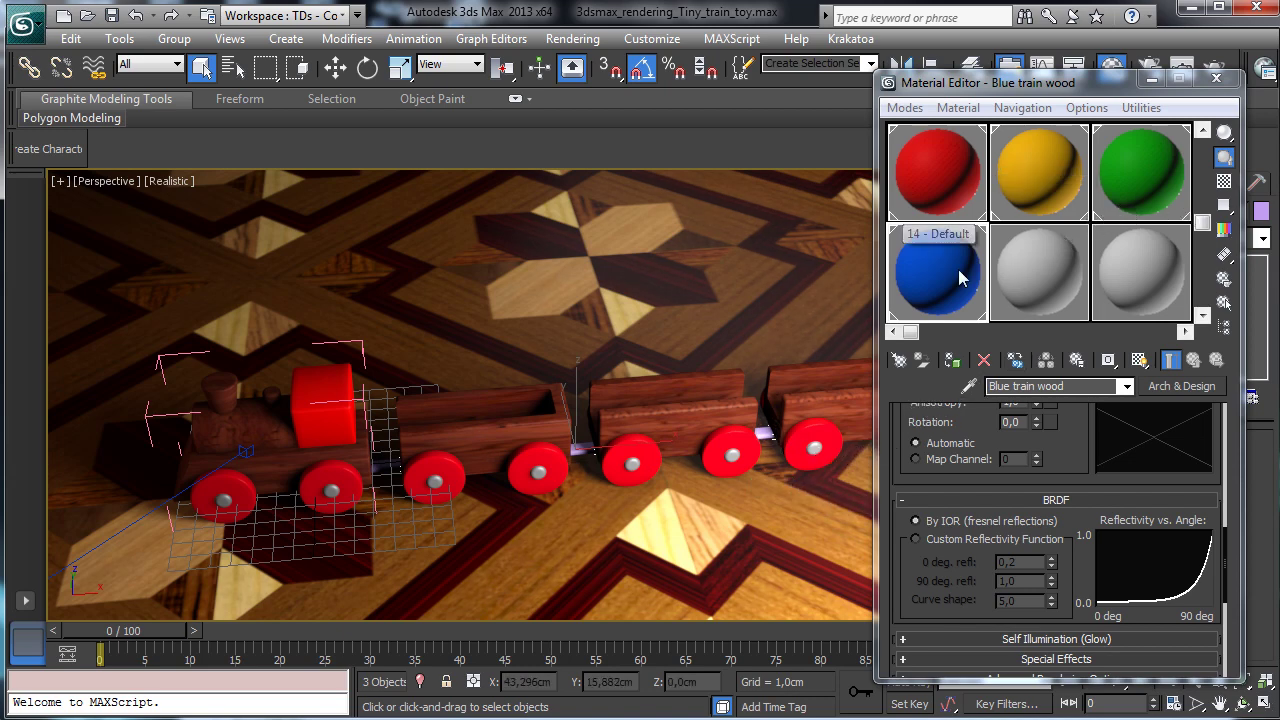
{"action": "left_click_drag", "start_coordinate": [963, 277], "coordinate": [1050, 280]}
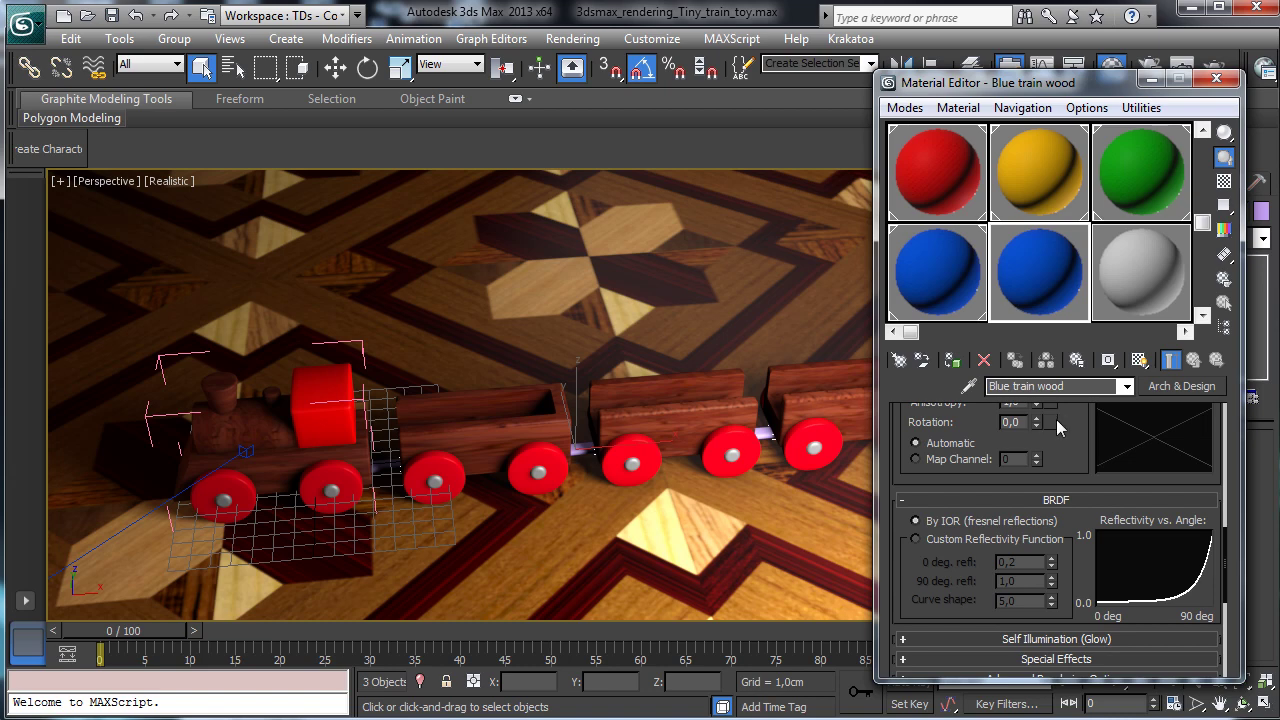
{"action": "scroll", "coordinate": [1085, 471], "scroll_direction": "up", "scroll_amount": 5}
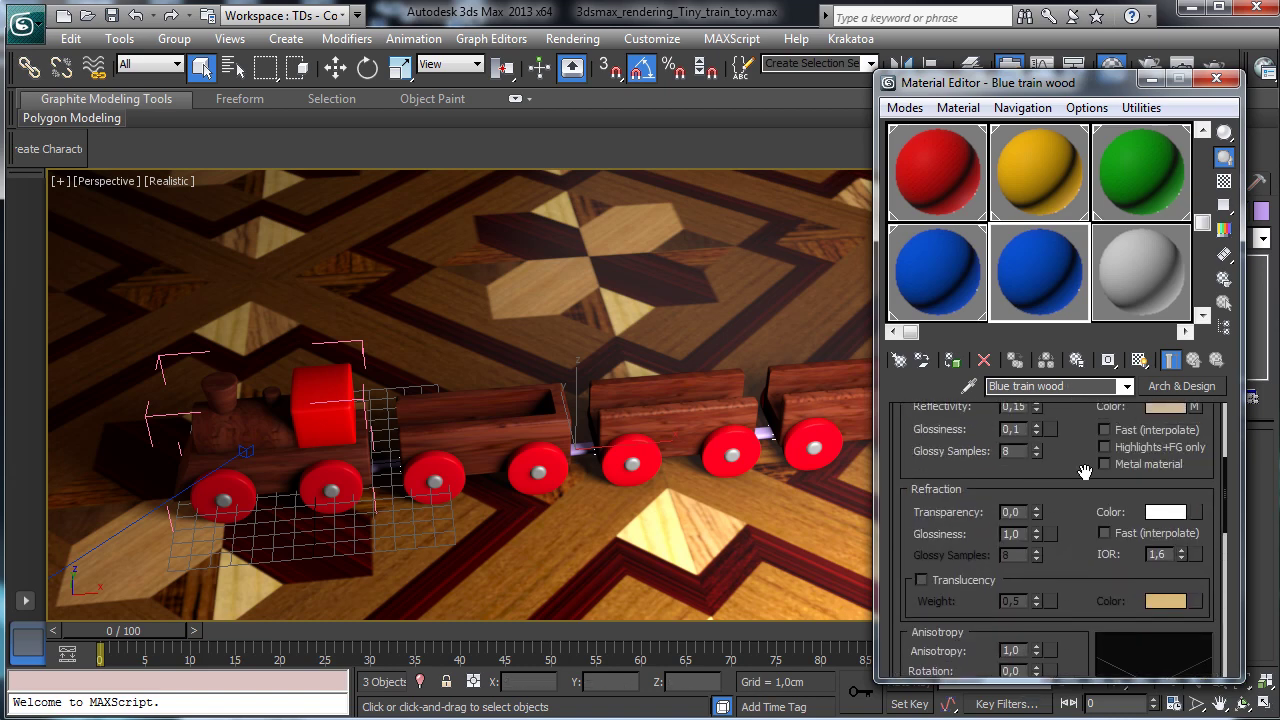
{"action": "scroll", "coordinate": [1085, 471], "scroll_direction": "up", "scroll_amount": 4}
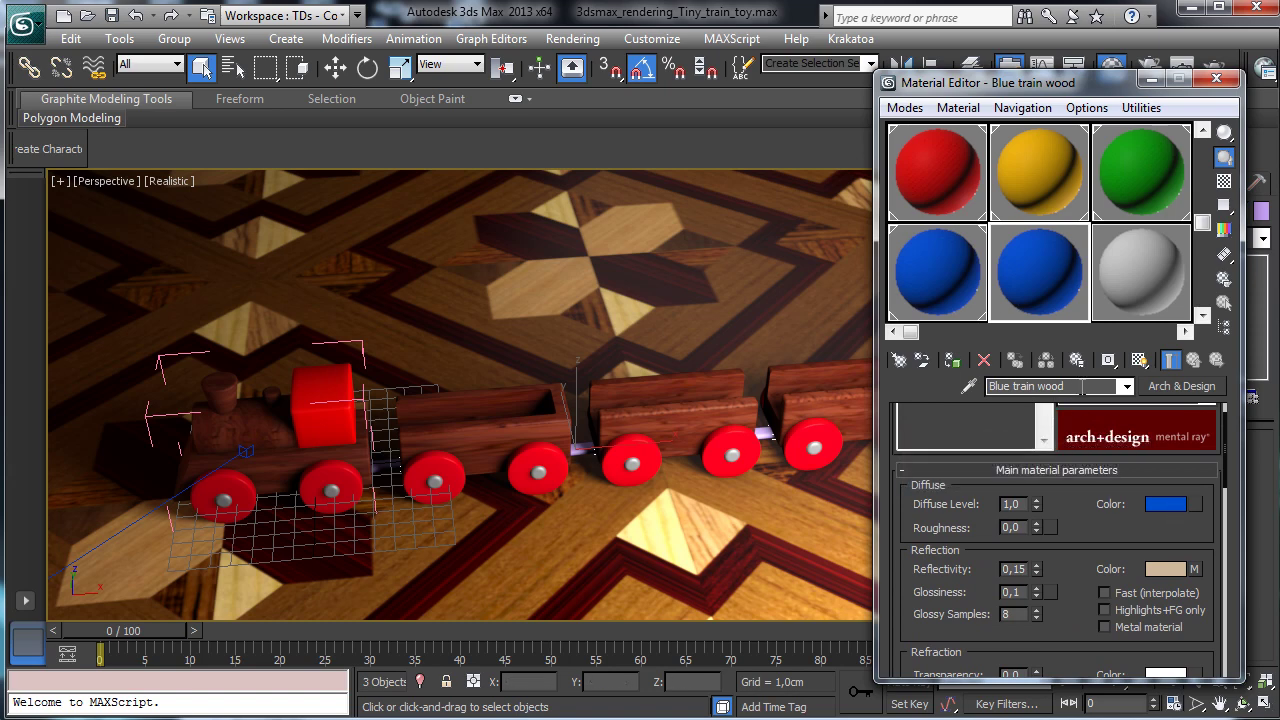
Step: Name the material Black plastic and make its diffuse colour black
{"action": "type", "text": "Black po"}
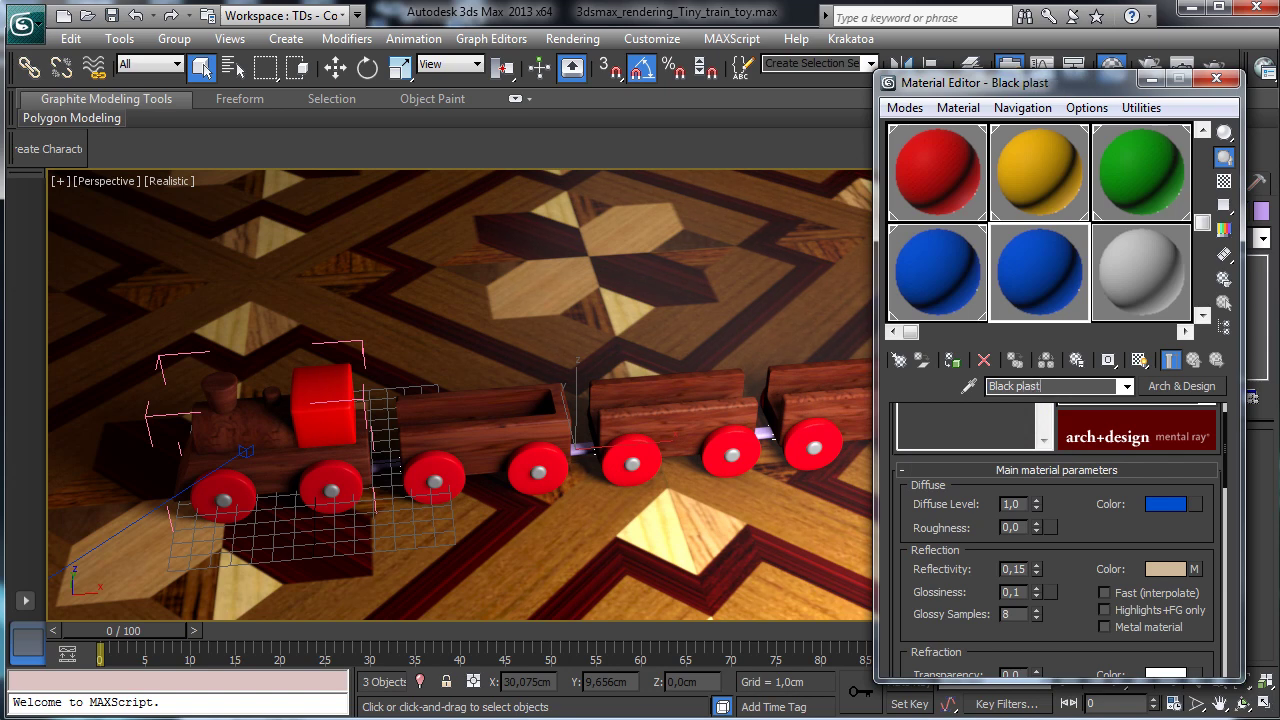
{"action": "left_click", "coordinate": [1165, 504]}
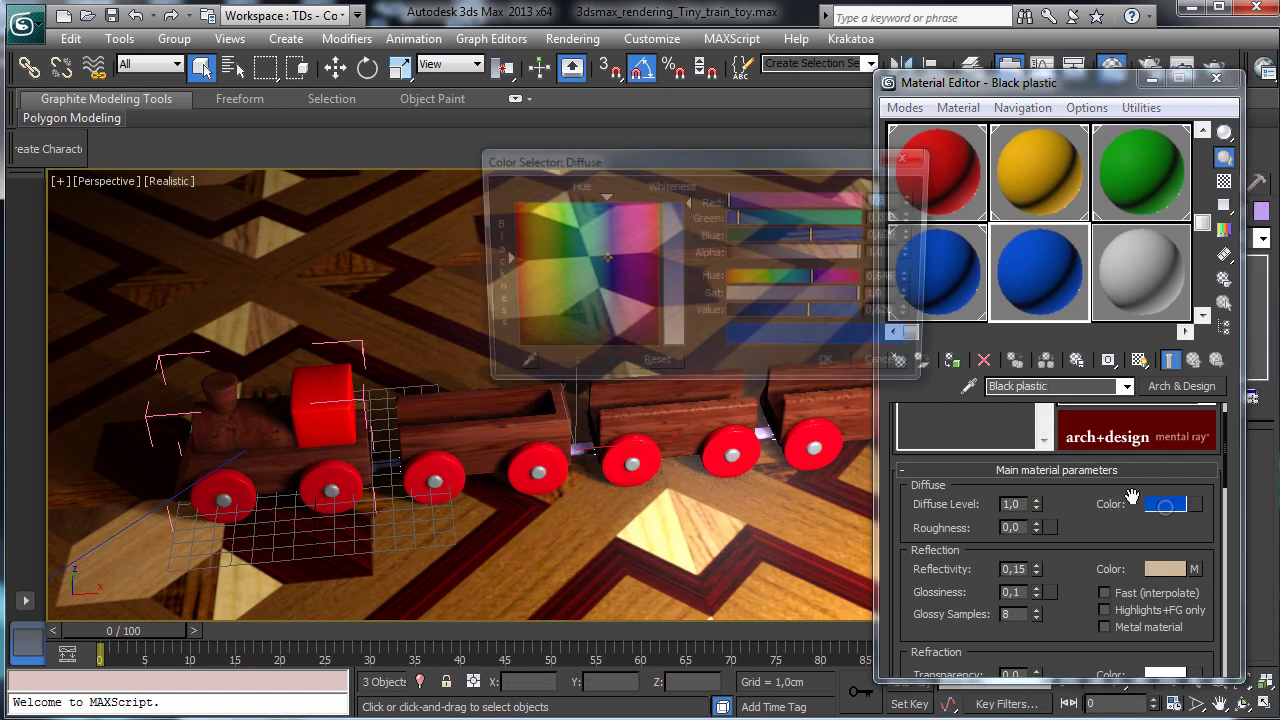
{"action": "left_click_drag", "start_coordinate": [791, 327], "coordinate": [705, 330]}
{"action": "left_click", "coordinate": [833, 369]}
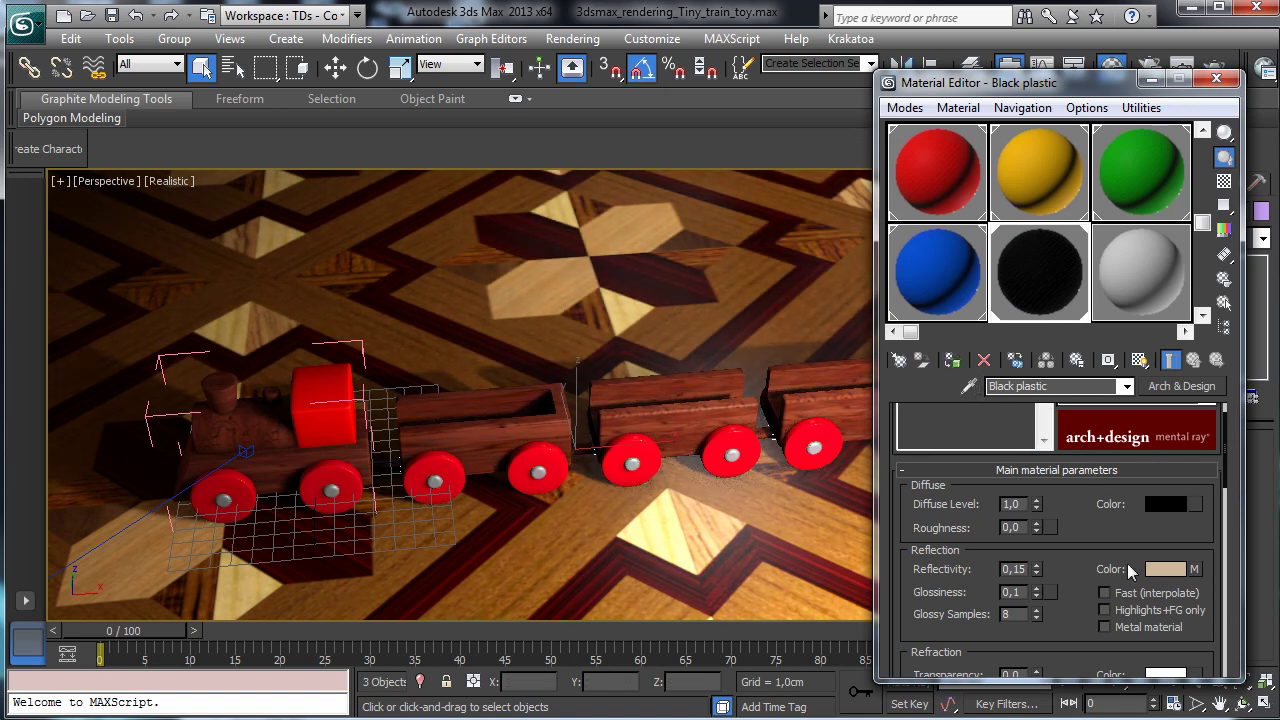
Step: Edit the refraction IOR value, entering 0
{"action": "left_click_drag", "start_coordinate": [1074, 543], "coordinate": [1080, 531]}
{"action": "scroll", "coordinate": [1080, 545], "scroll_direction": "down", "scroll_amount": 5}
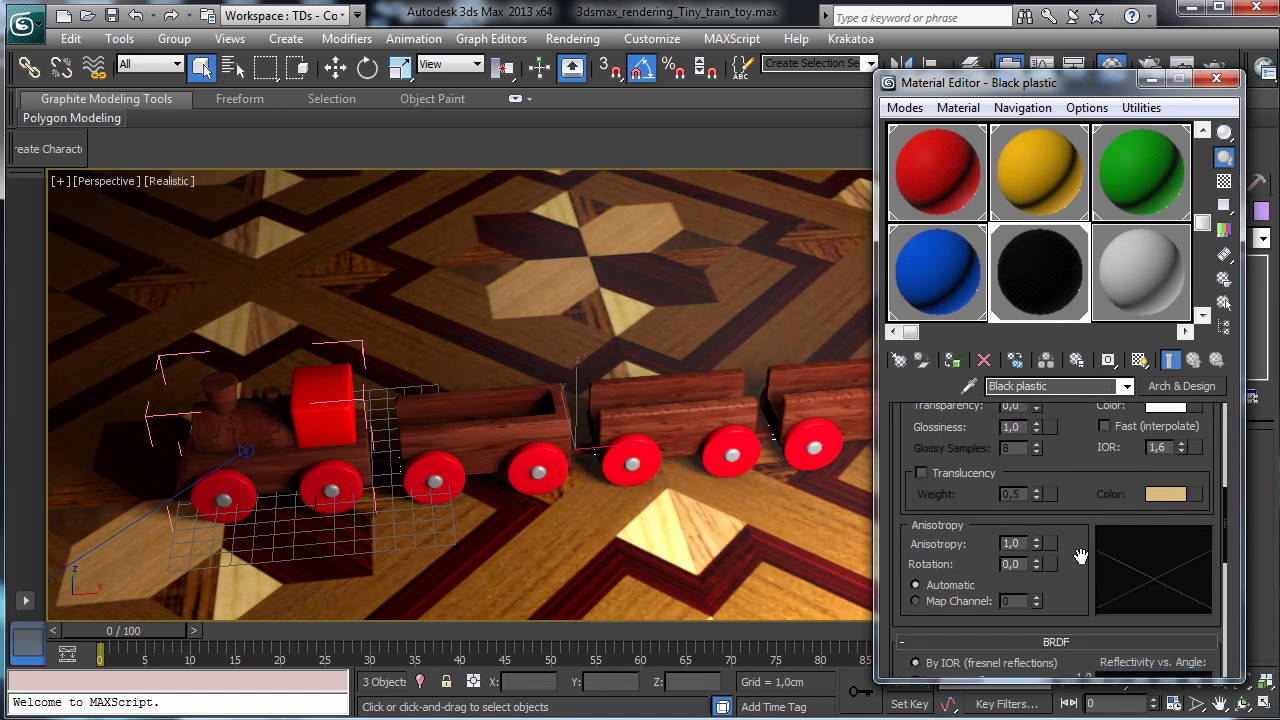
{"action": "scroll", "coordinate": [1140, 600], "scroll_direction": "down", "scroll_amount": 5}
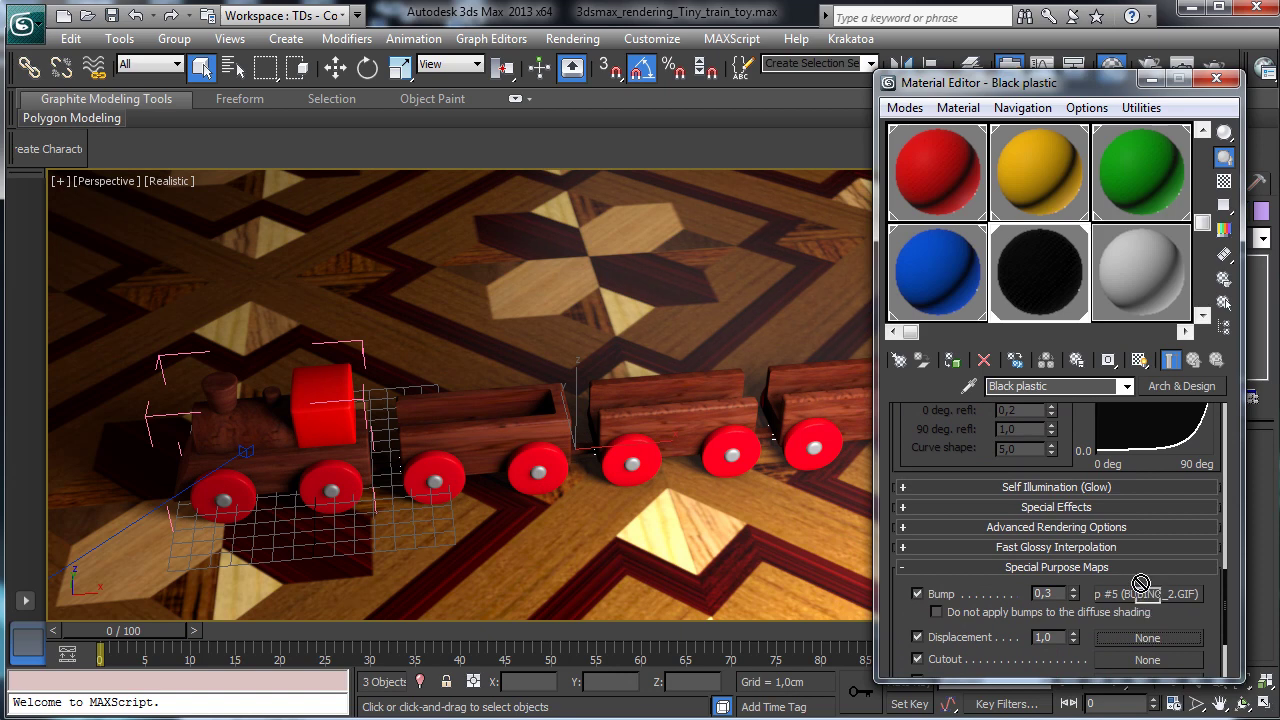
{"action": "scroll", "coordinate": [992, 557], "scroll_direction": "up", "scroll_amount": 5}
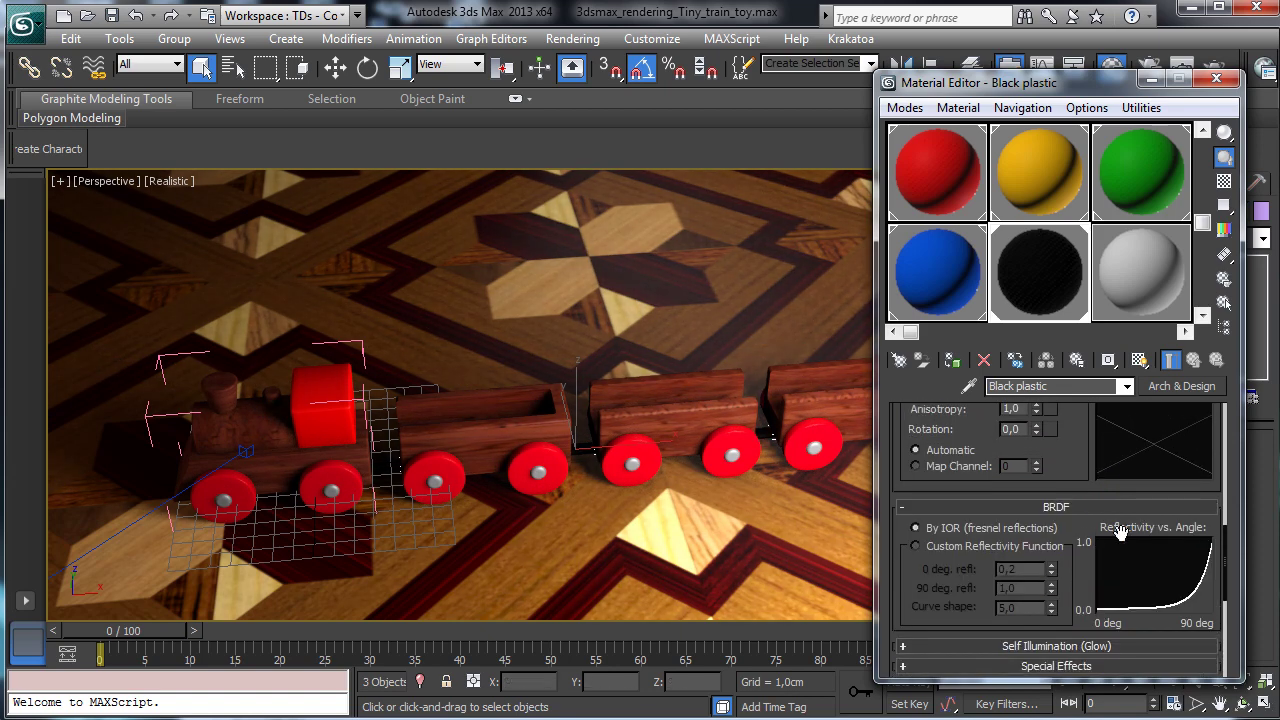
{"action": "scroll", "coordinate": [1110, 535], "scroll_direction": "up", "scroll_amount": 3}
{"action": "left_click", "coordinate": [1174, 487]}
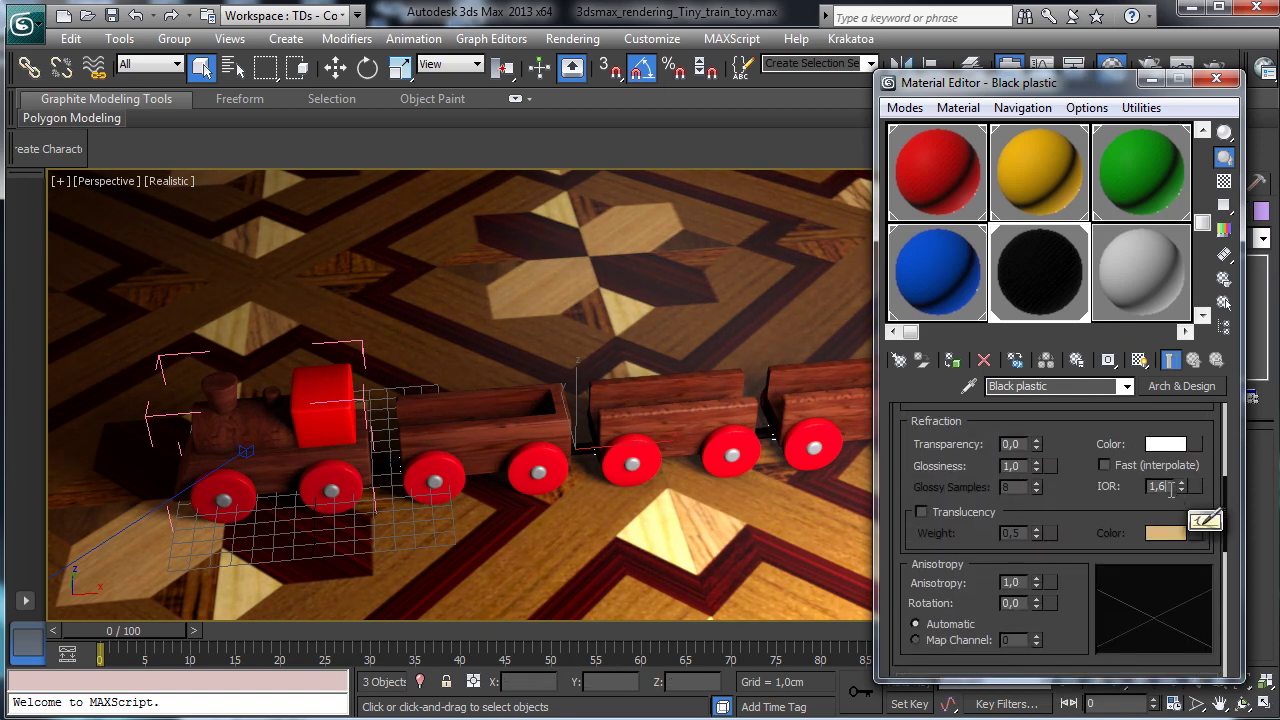
{"action": "key", "text": "BackSpace"}
{"action": "type", "text": "0"}
{"action": "key", "text": "Return"}
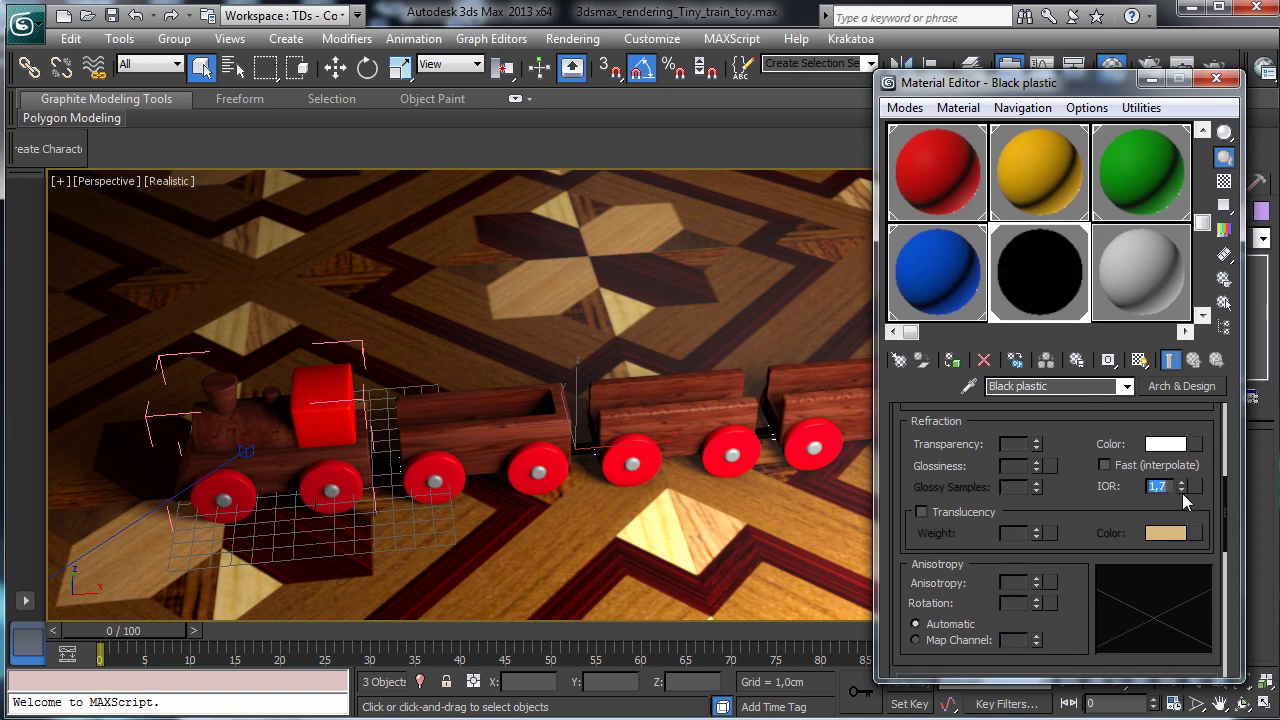
Step: Set reflectivity 0.59, glossiness 0.22 and a neutral grey reflection colour, then close the editor
{"action": "scroll", "coordinate": [1083, 553], "scroll_direction": "up", "scroll_amount": 5}
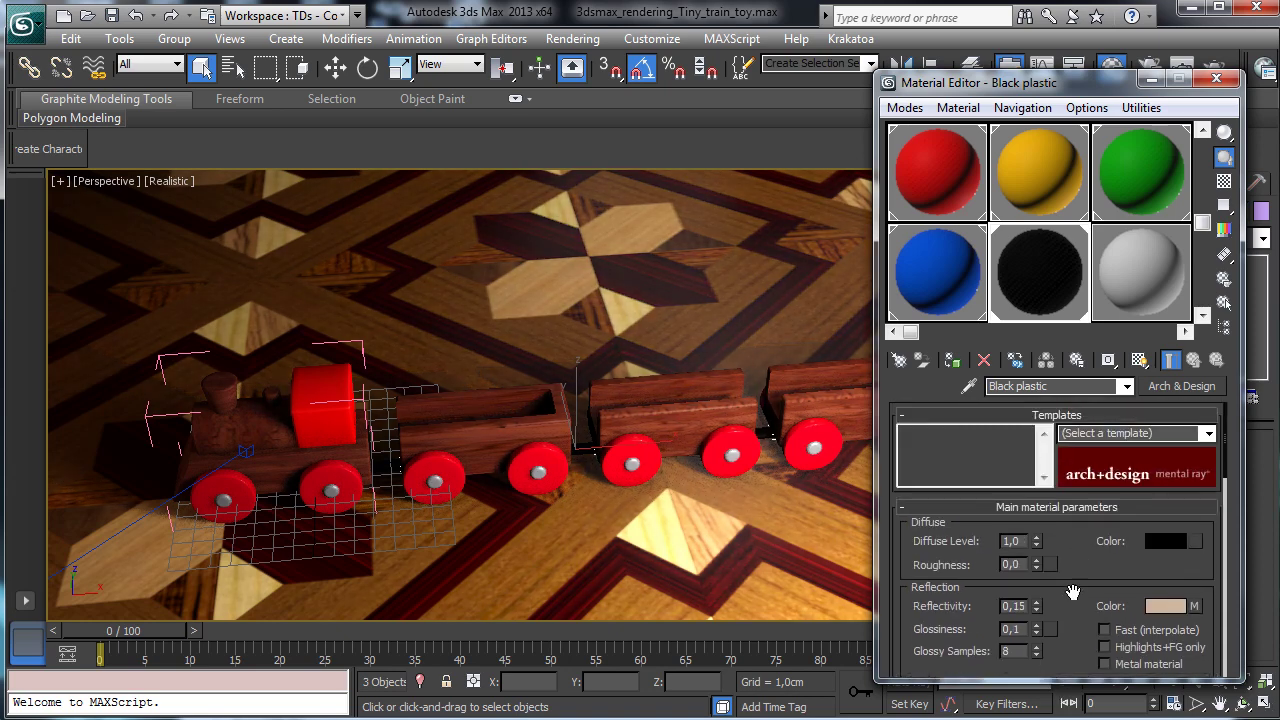
{"action": "scroll", "coordinate": [1083, 553], "scroll_direction": "down", "scroll_amount": 1}
{"action": "left_click", "coordinate": [1225, 181]}
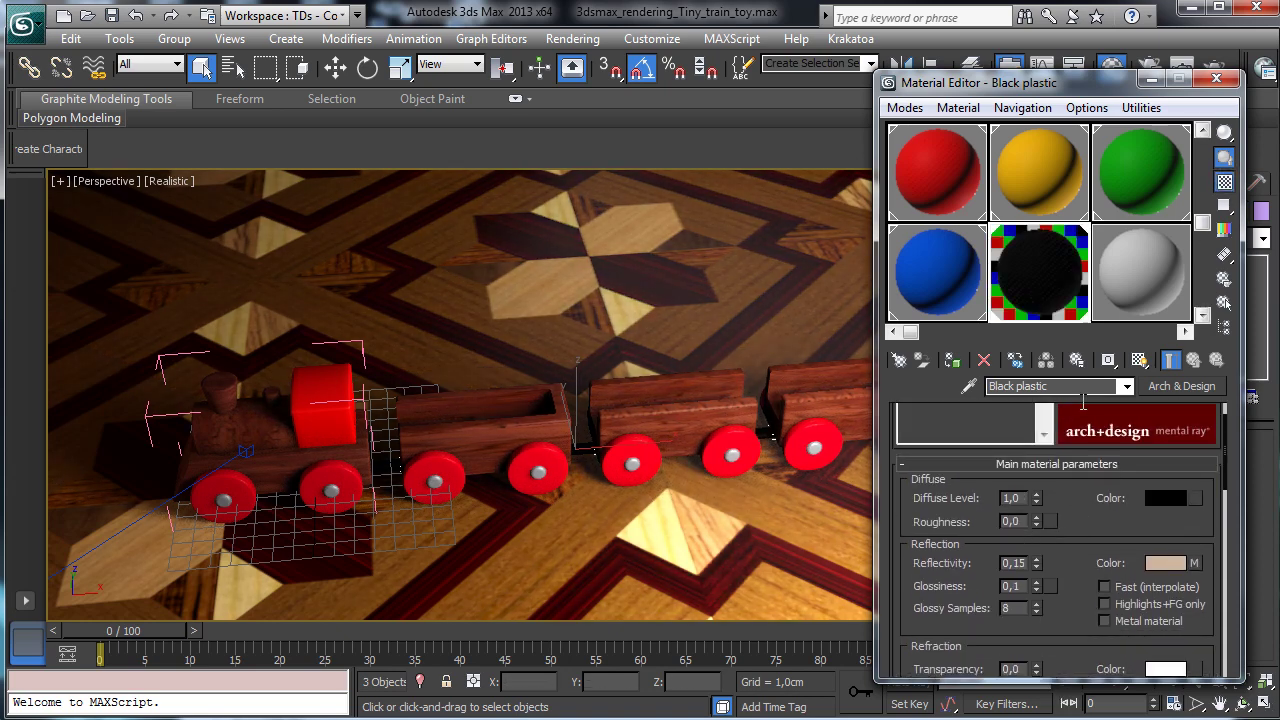
{"action": "left_click_drag", "start_coordinate": [1040, 565], "coordinate": [1039, 510]}
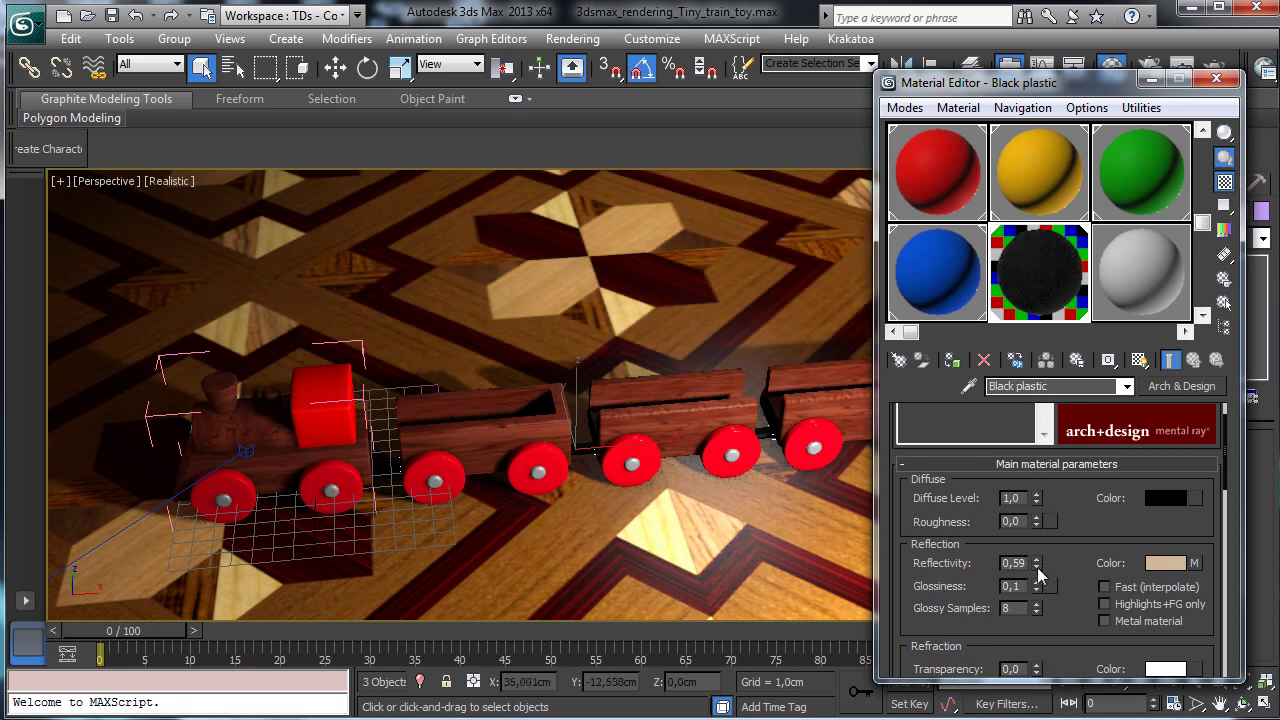
{"action": "mouse_move", "coordinate": [1038, 587]}
{"action": "left_mouse_down"}
{"action": "mouse_move", "coordinate": [1042, 553]}
{"action": "mouse_move", "coordinate": [1040, 596]}
{"action": "left_mouse_up"}
{"action": "left_click", "coordinate": [1165, 563]}
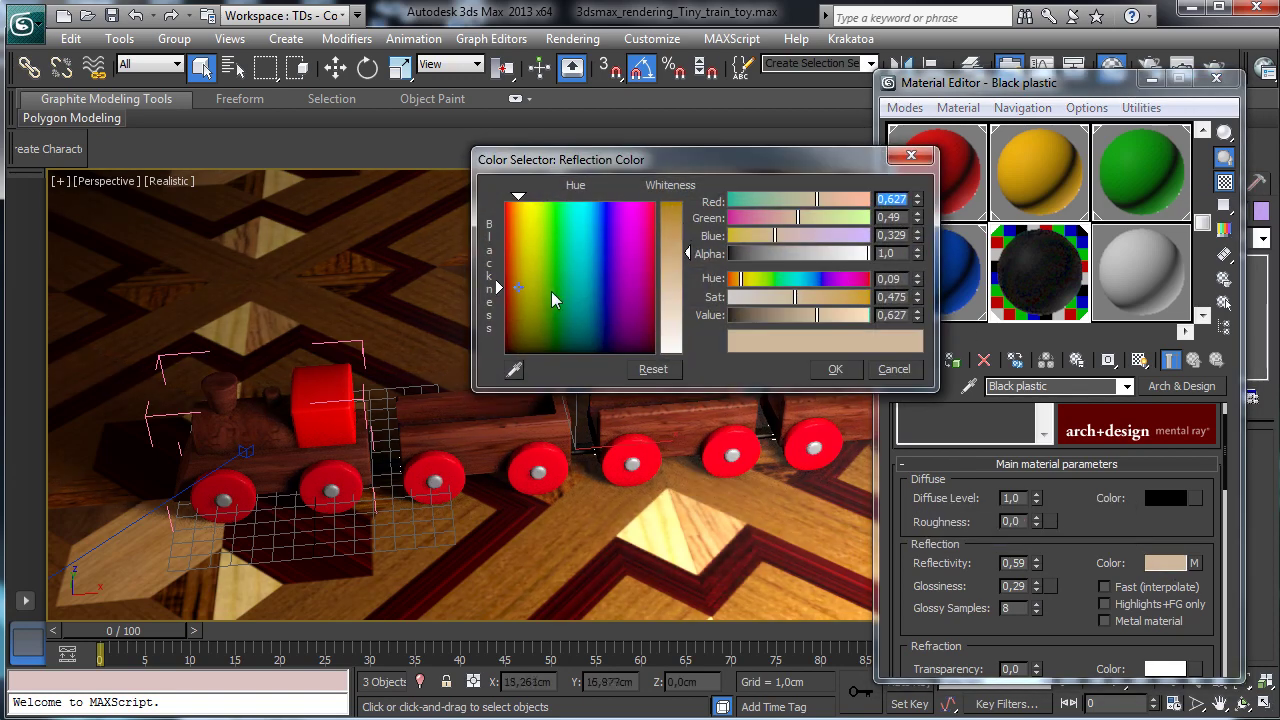
{"action": "left_click_drag", "start_coordinate": [527, 364], "coordinate": [522, 358]}
{"action": "mouse_move", "coordinate": [688, 255]}
{"action": "left_mouse_down"}
{"action": "mouse_move", "coordinate": [688, 320]}
{"action": "mouse_move", "coordinate": [688, 297]}
{"action": "left_mouse_up"}
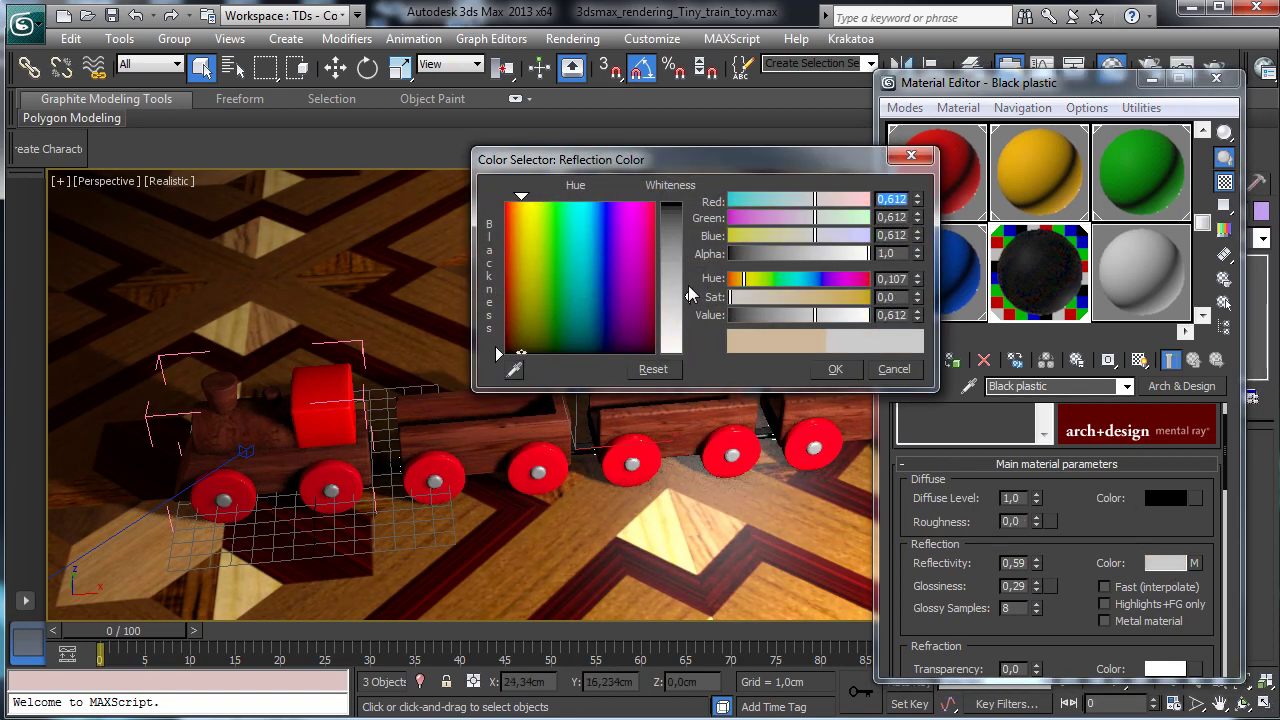
{"action": "left_click", "coordinate": [852, 372]}
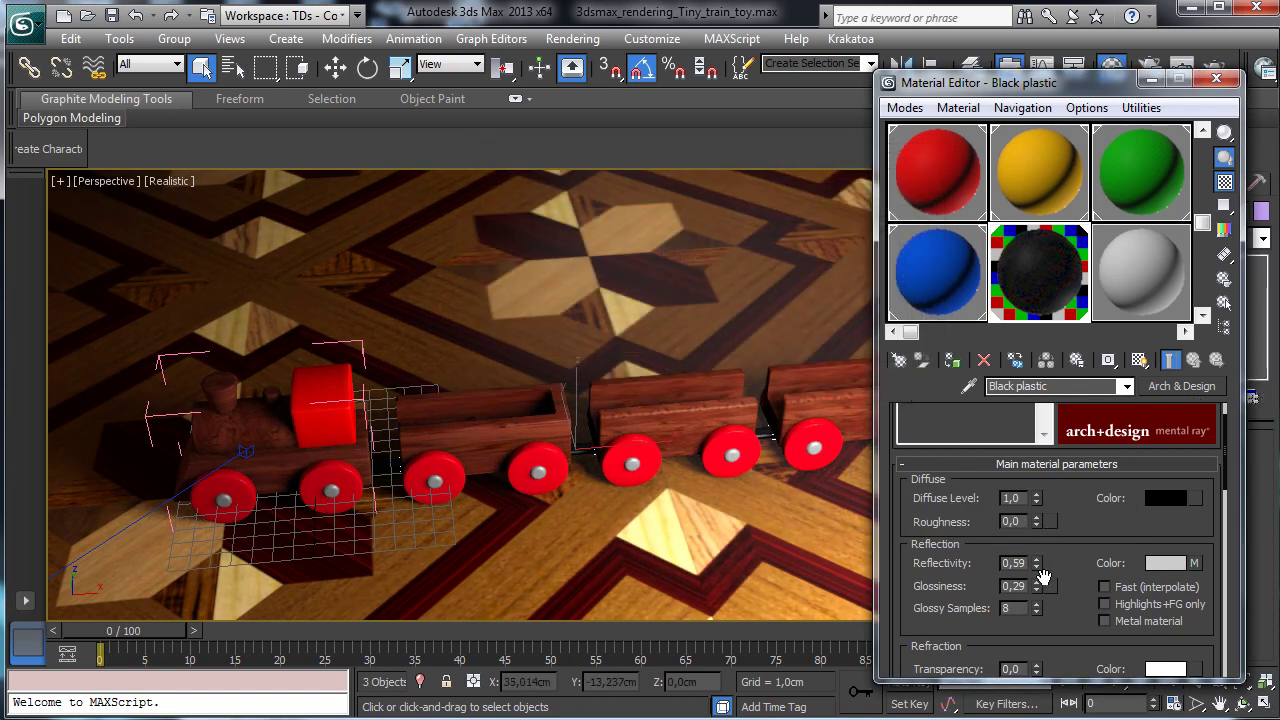
{"action": "left_click_drag", "start_coordinate": [1038, 597], "coordinate": [1040, 606]}
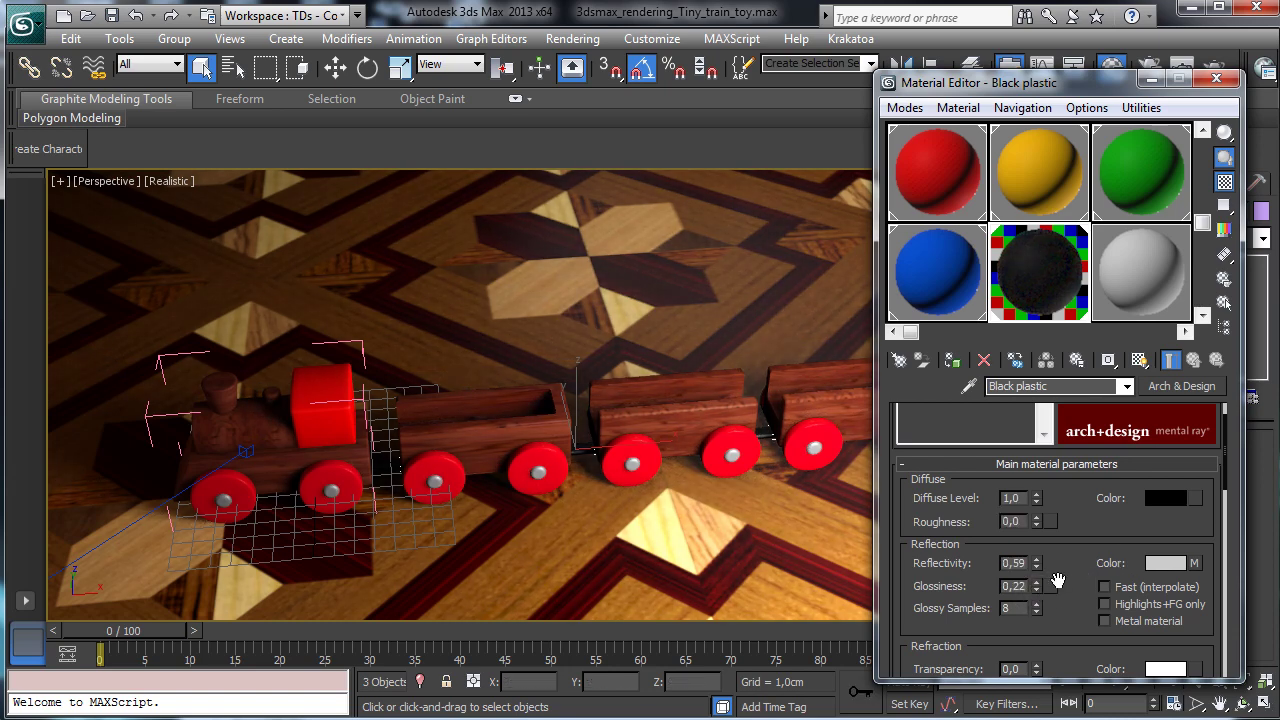
{"action": "left_click", "coordinate": [1216, 80]}
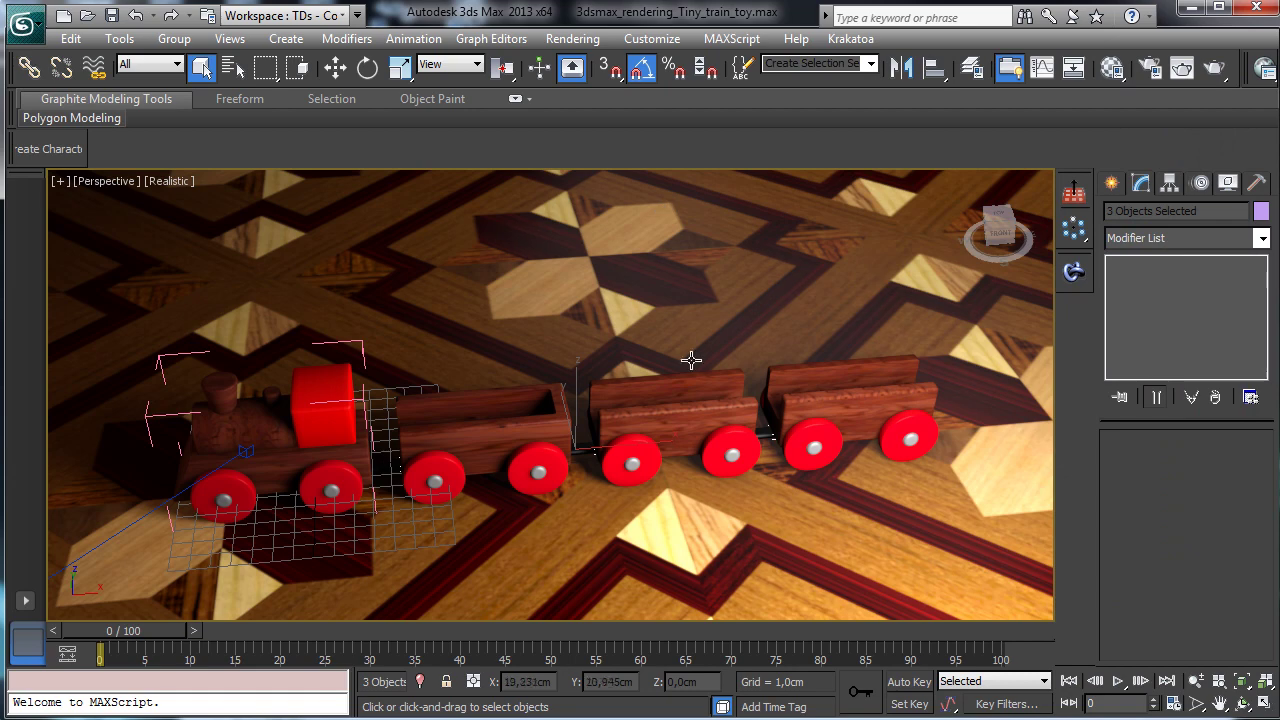
Step: Zoom in on the train and open Save As in the Tutorials folder with a detailed list
{"action": "left_click", "coordinate": [1195, 680]}
{"action": "left_click_drag", "start_coordinate": [653, 480], "coordinate": [653, 420]}
{"action": "left_click", "coordinate": [22, 22]}
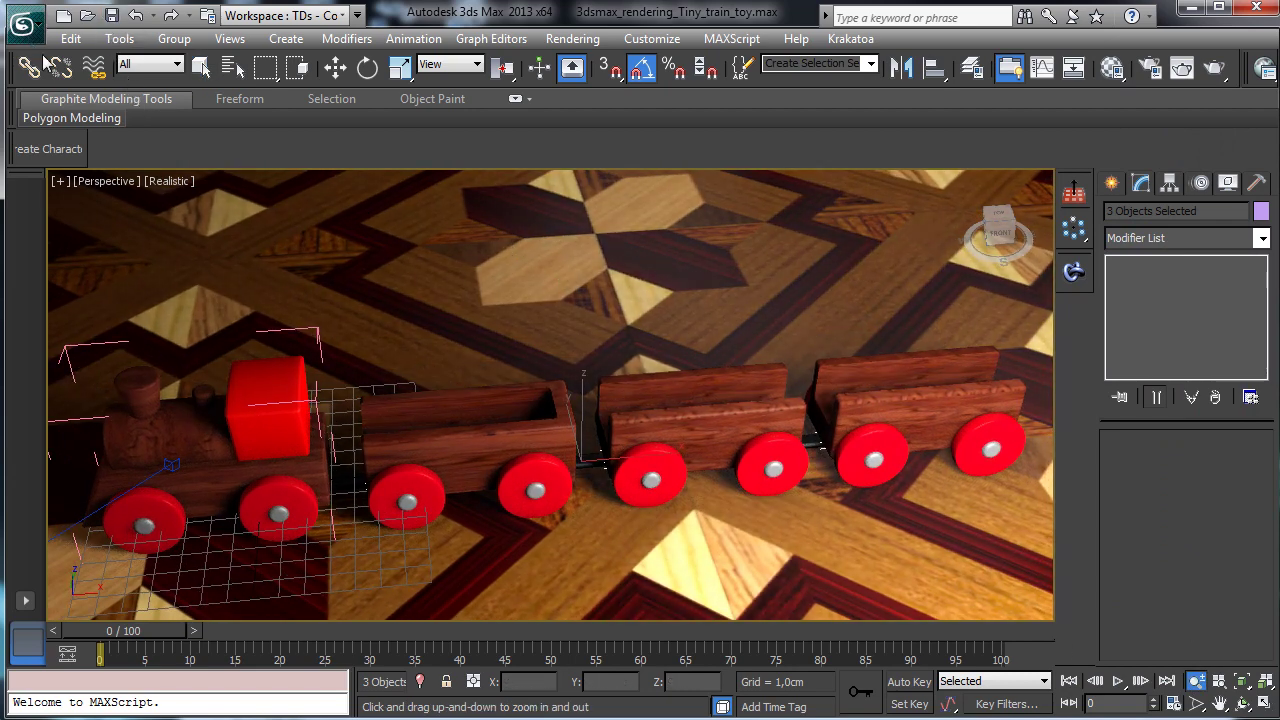
{"action": "left_click", "coordinate": [88, 241]}
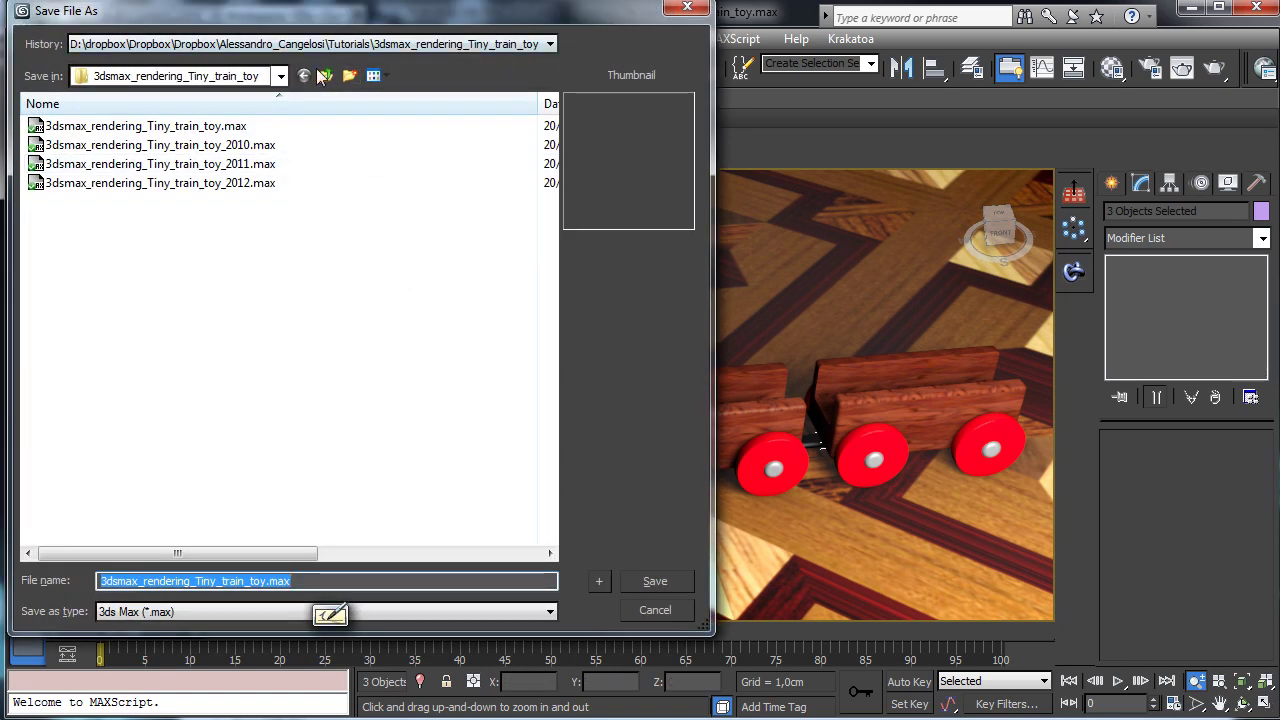
{"action": "left_click", "coordinate": [327, 77]}
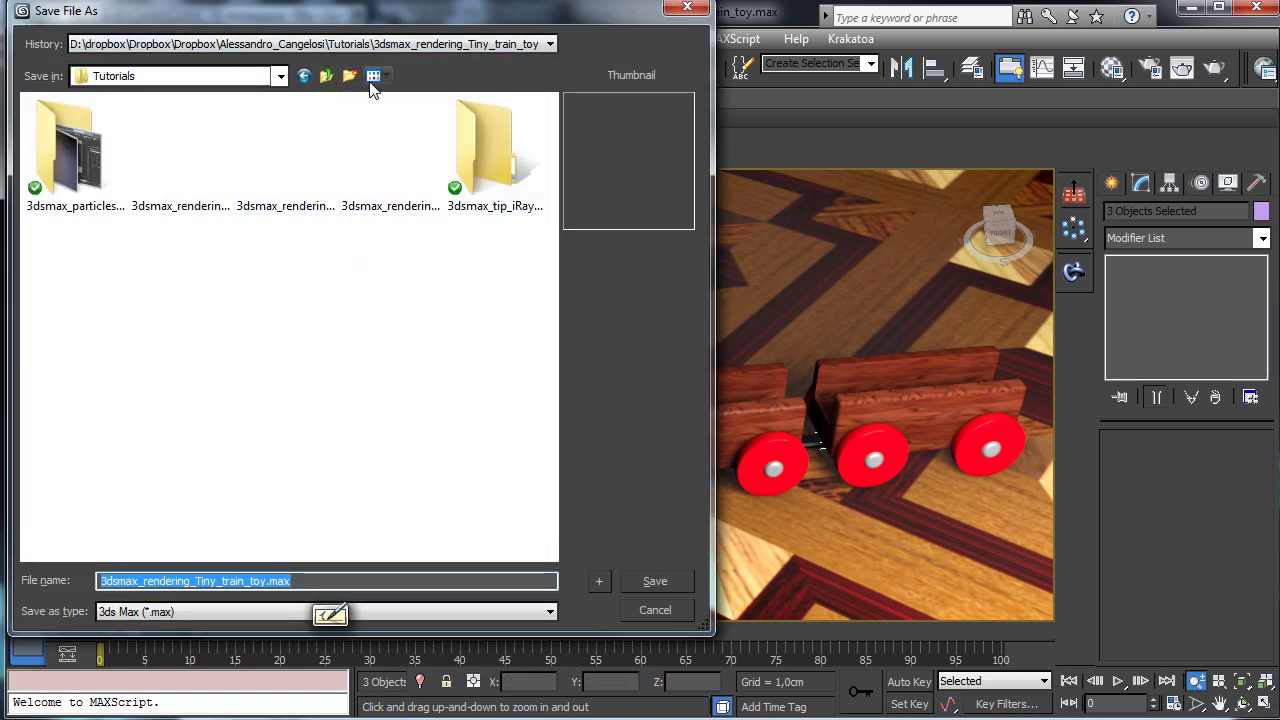
{"action": "left_click", "coordinate": [373, 76]}
{"action": "left_click", "coordinate": [265, 210]}
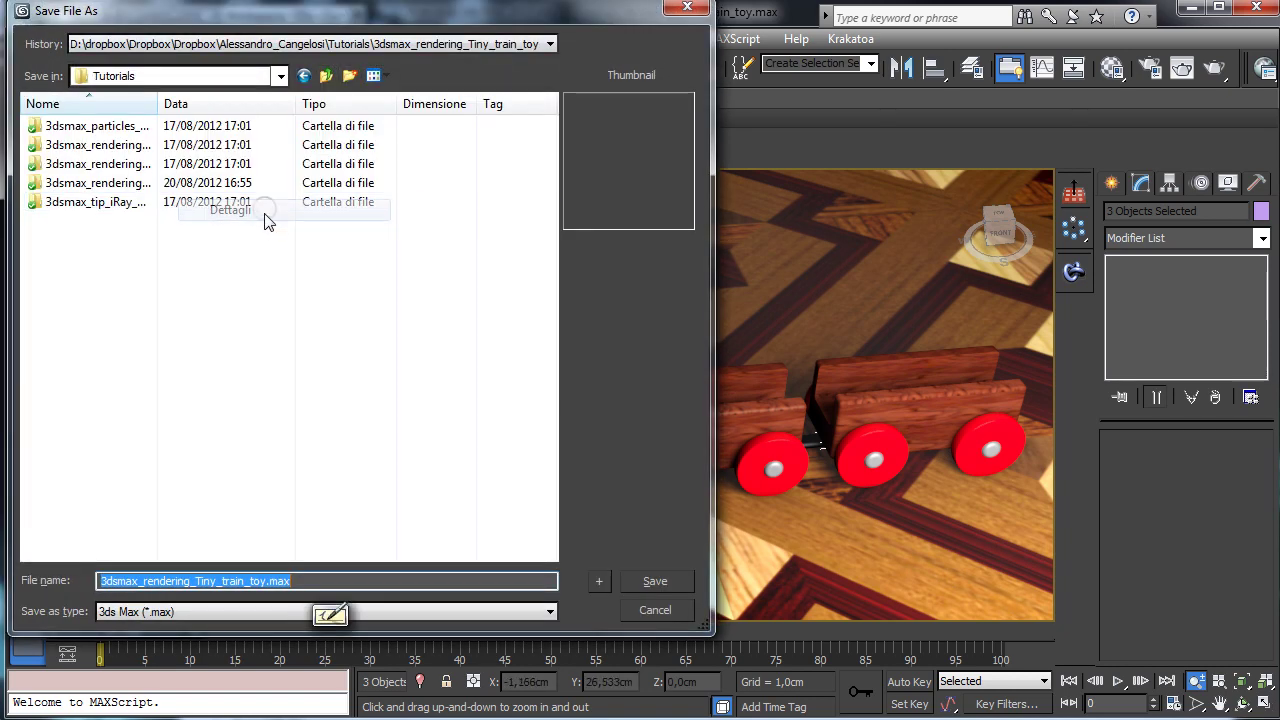
{"action": "double_click", "coordinate": [157, 104]}
{"action": "left_click", "coordinate": [225, 183]}
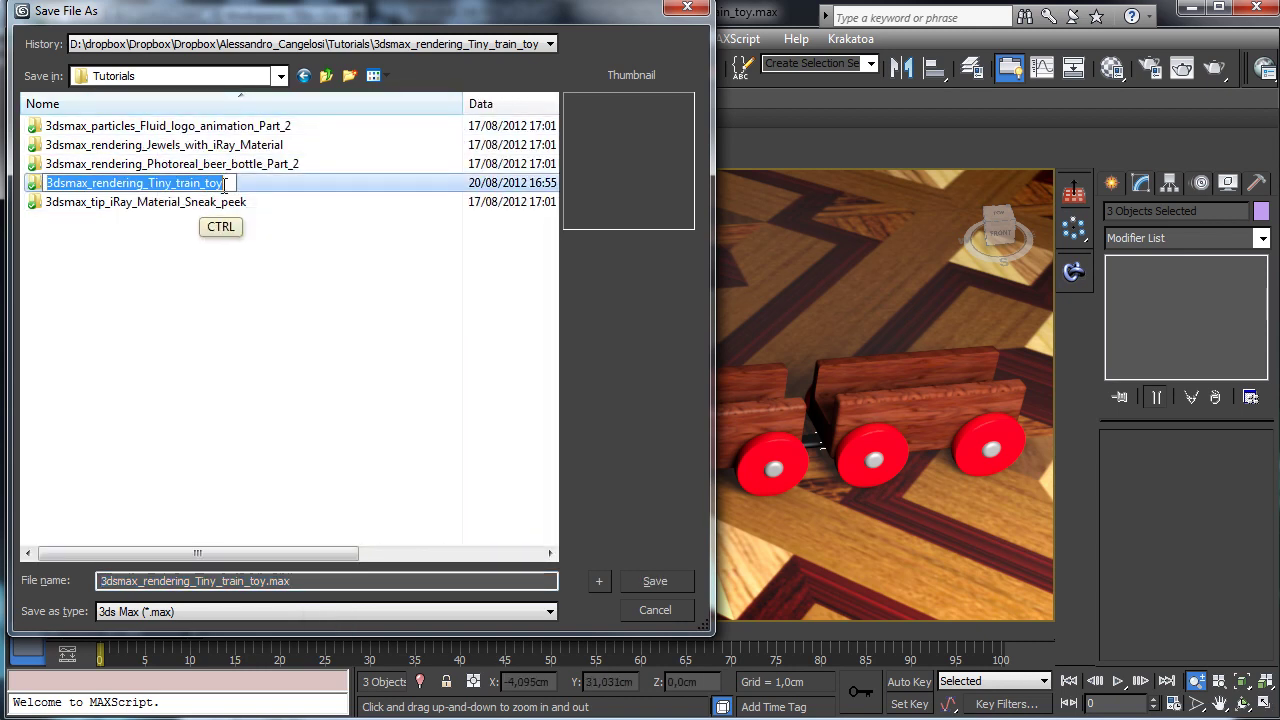
{"action": "left_click", "coordinate": [228, 185], "text": "ctrl"}
Step: Create and open a 3dsmax_rendering_Tiny_train_toy_Part_2 folder and append _Part to the file name
{"action": "left_click", "coordinate": [349, 76]}
{"action": "type", "text": "3dsmax_rendering_Tiny_train_toy"}
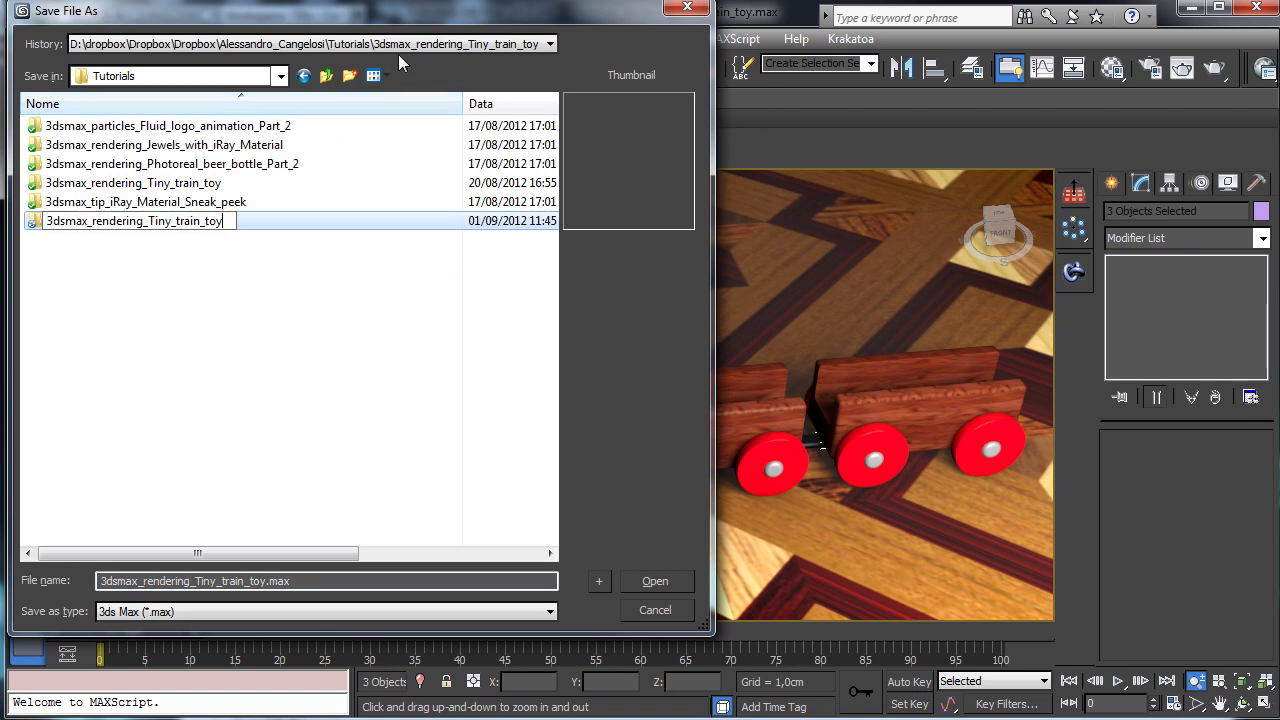
{"action": "type", "text": "_Part_2"}
{"action": "key", "text": "Return"}
{"action": "key", "text": "Return"}
{"action": "left_click", "coordinate": [292, 582]}
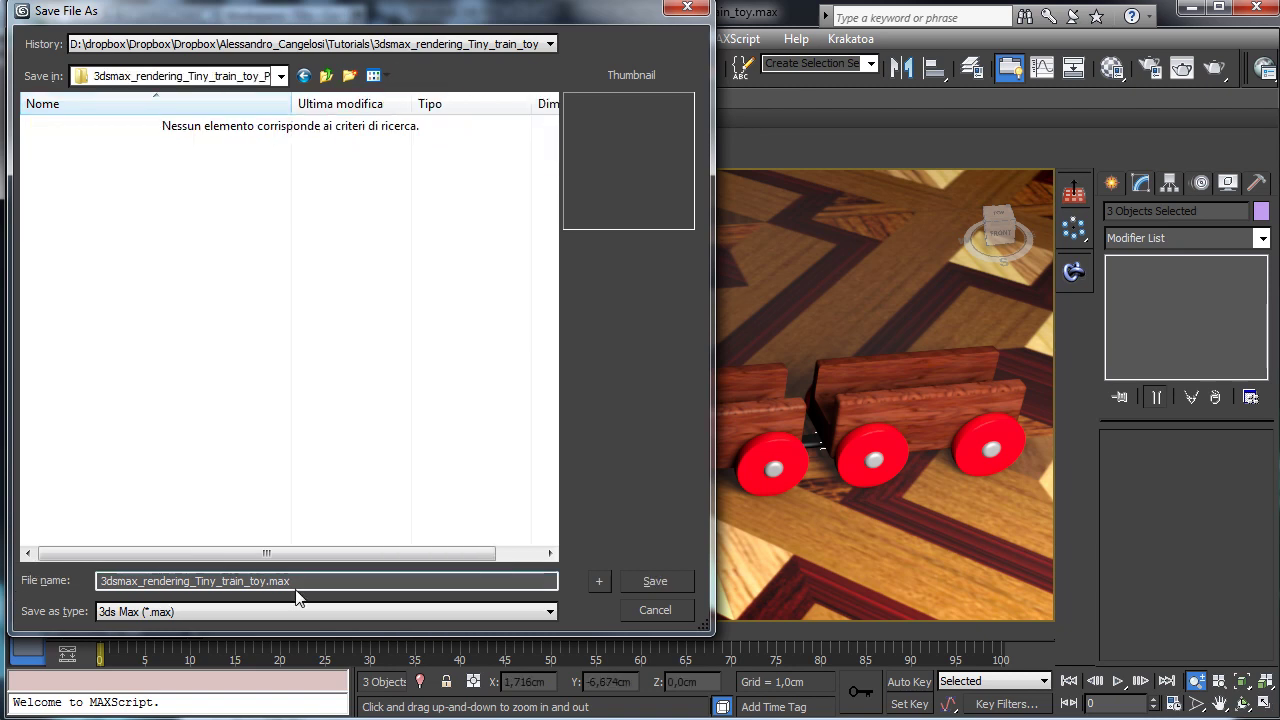
{"action": "left_click_drag", "start_coordinate": [265, 581], "coordinate": [259, 581]}
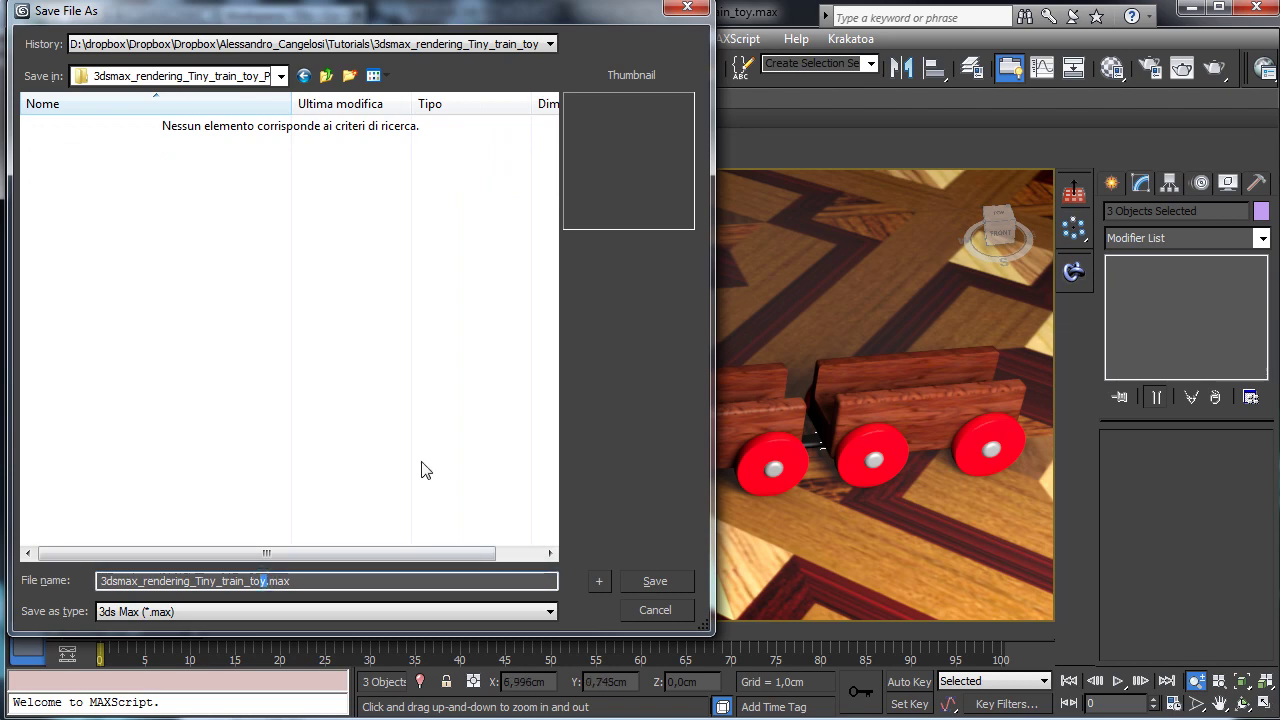
{"action": "type", "text": "_Part_2"}
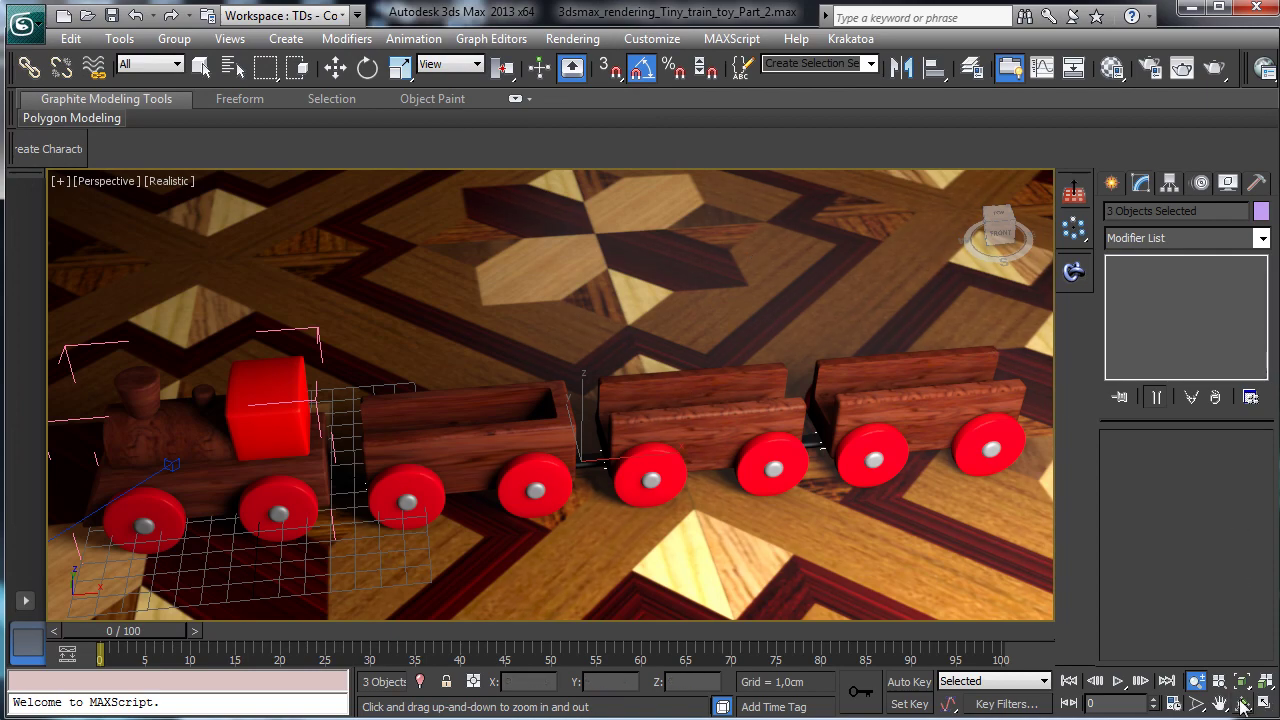
Step: Orbit to a low view along the train and render it with NVIDIA iray at 900×400
{"action": "left_click", "coordinate": [1243, 705]}
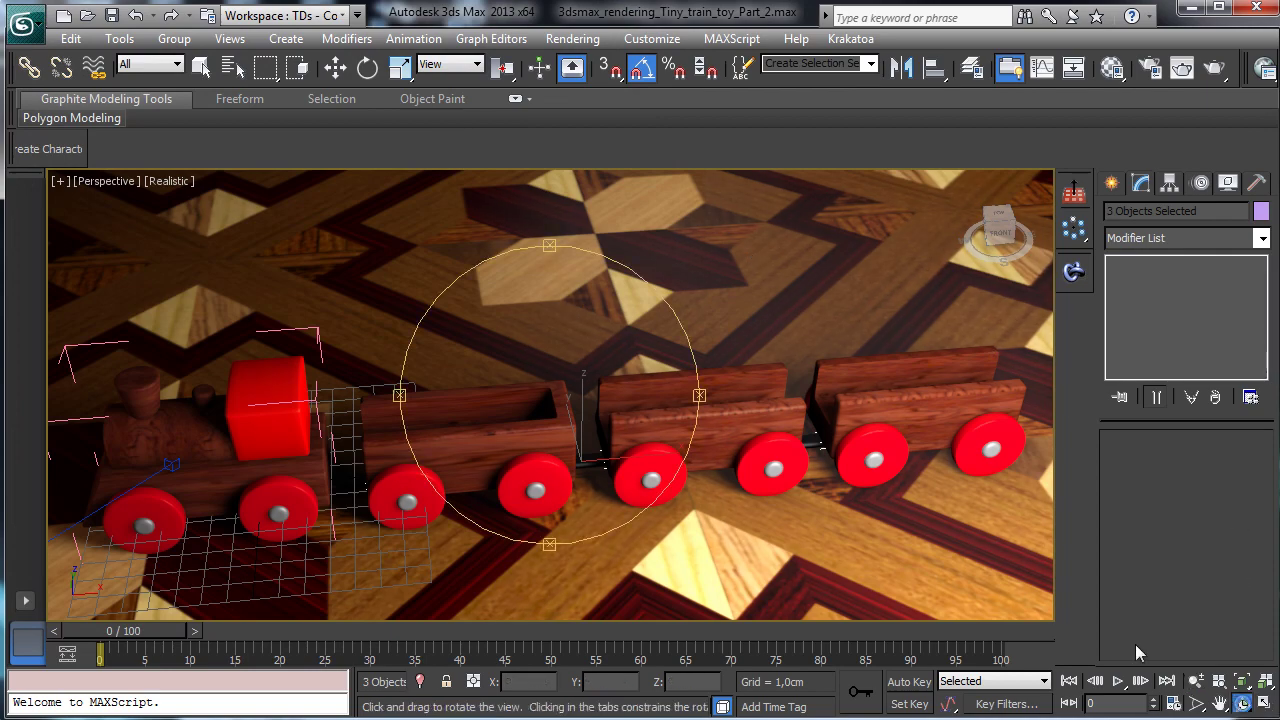
{"action": "left_click_drag", "start_coordinate": [587, 443], "coordinate": [601, 415]}
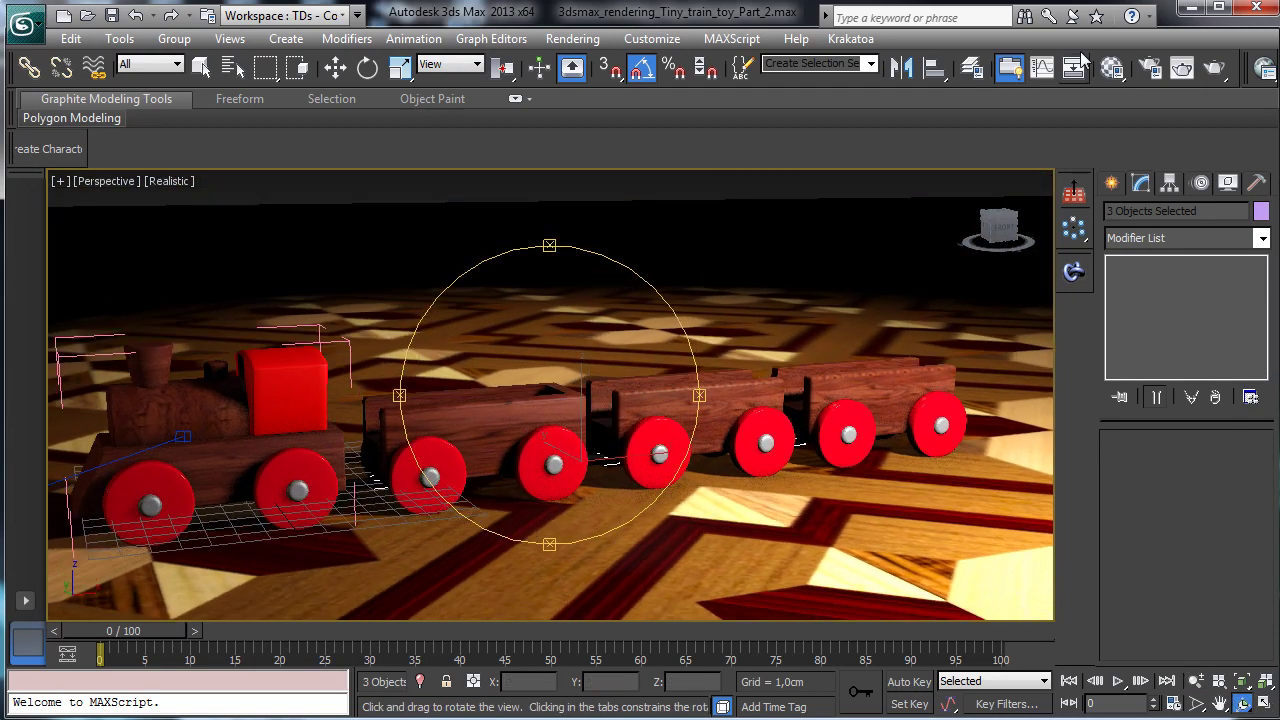
{"action": "left_click", "coordinate": [1150, 67]}
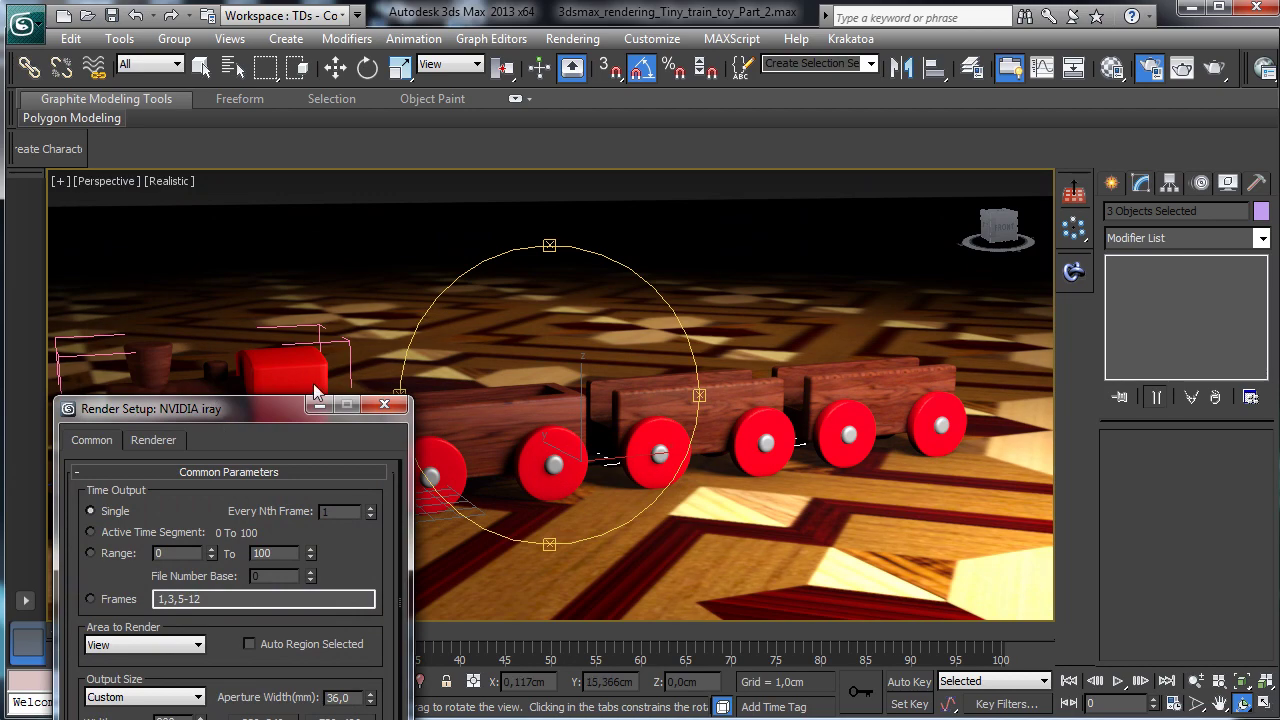
{"action": "left_click_drag", "start_coordinate": [314, 392], "coordinate": [1100, 58]}
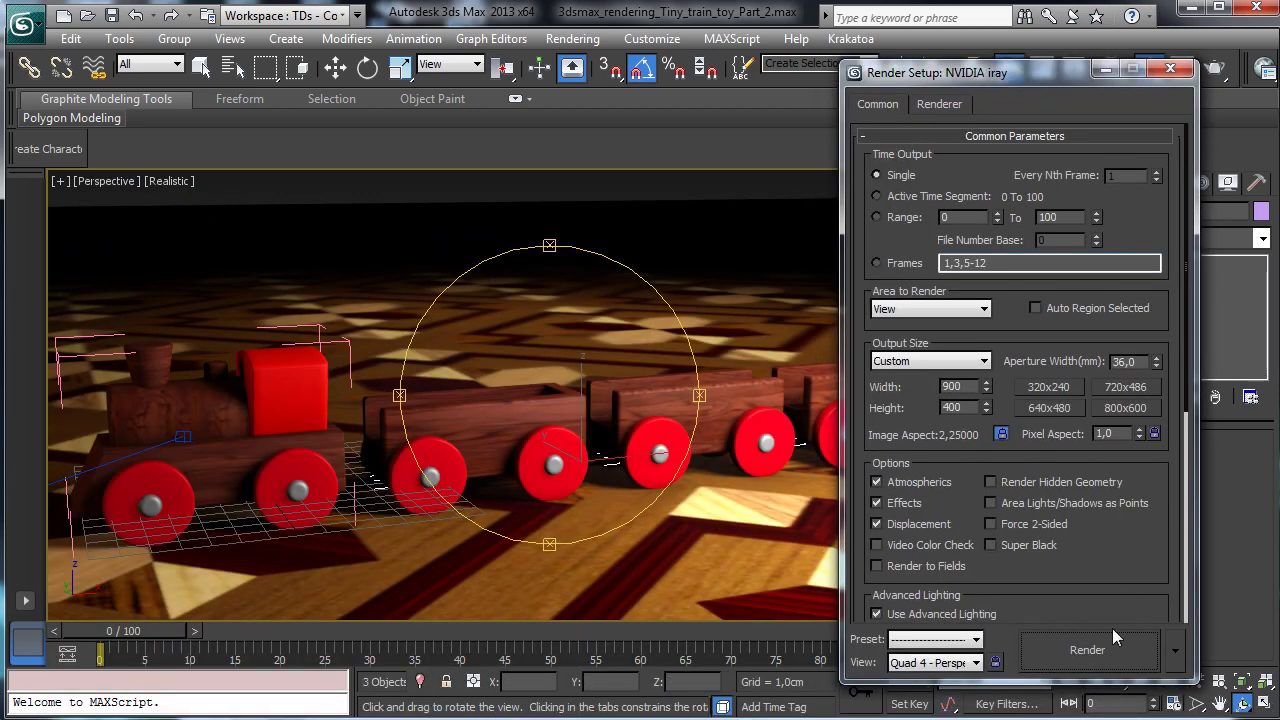
{"action": "left_click", "coordinate": [1090, 648]}
{"action": "left_click_drag", "start_coordinate": [961, 122], "coordinate": [736, 118]}
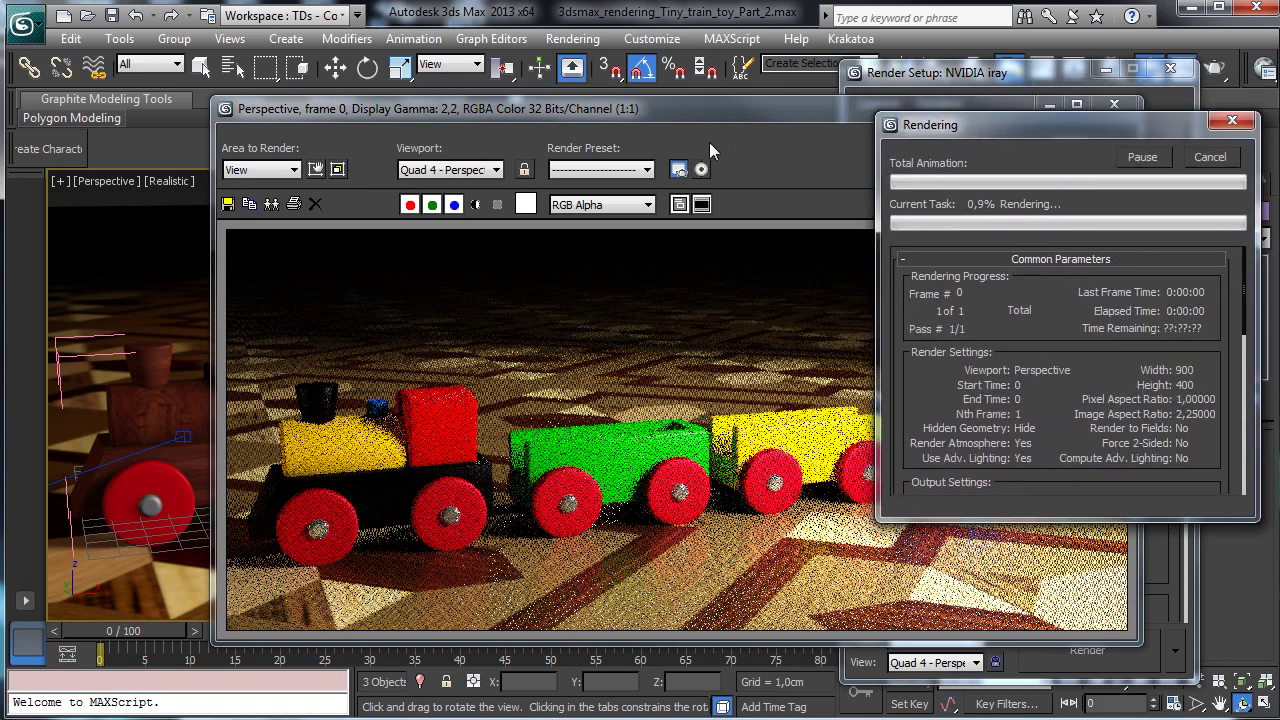
{"action": "left_click_drag", "start_coordinate": [611, 118], "coordinate": [514, 113]}
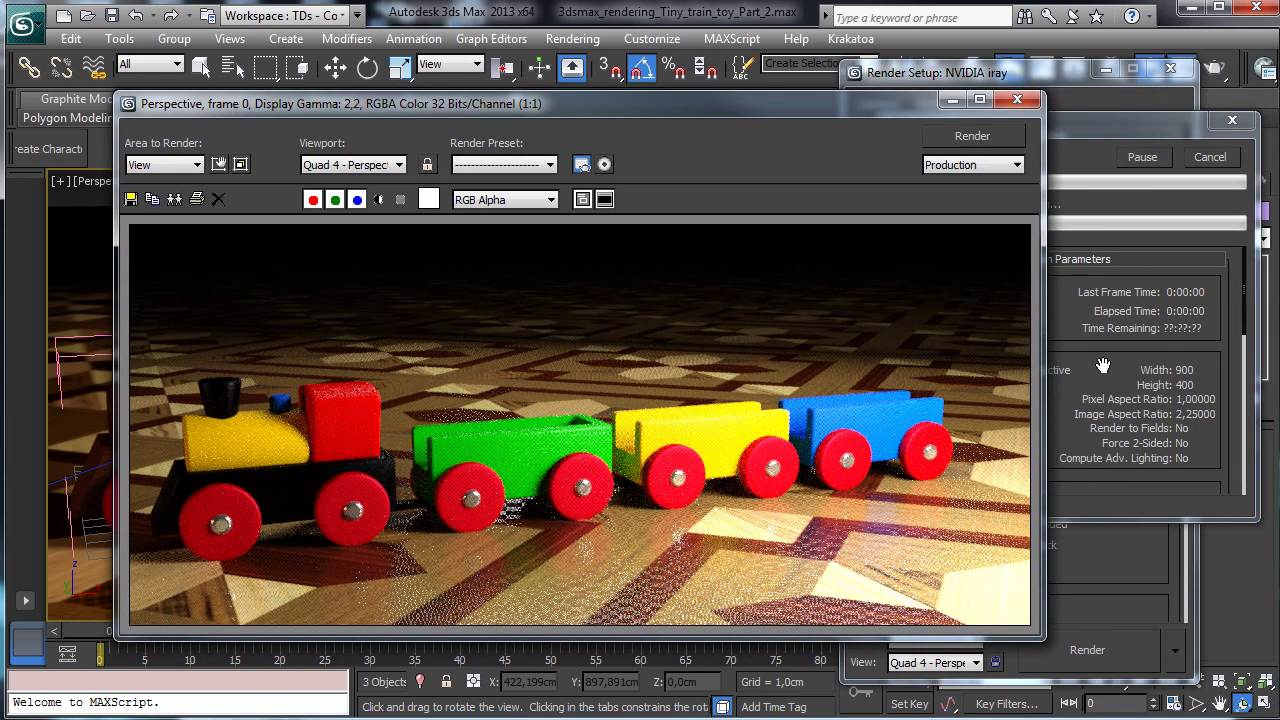
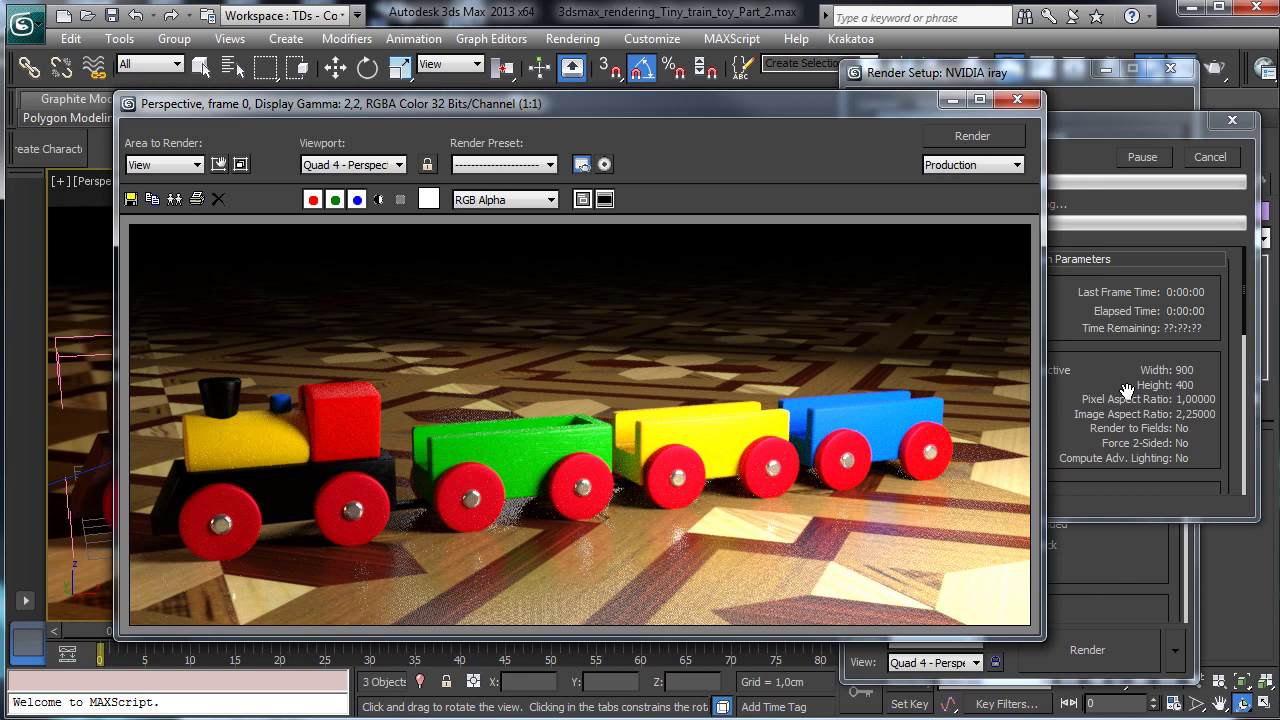
Step: Close the rendering progress dialog, the rendered frame window and the Render Setup window
{"action": "left_click", "coordinate": [1210, 158]}
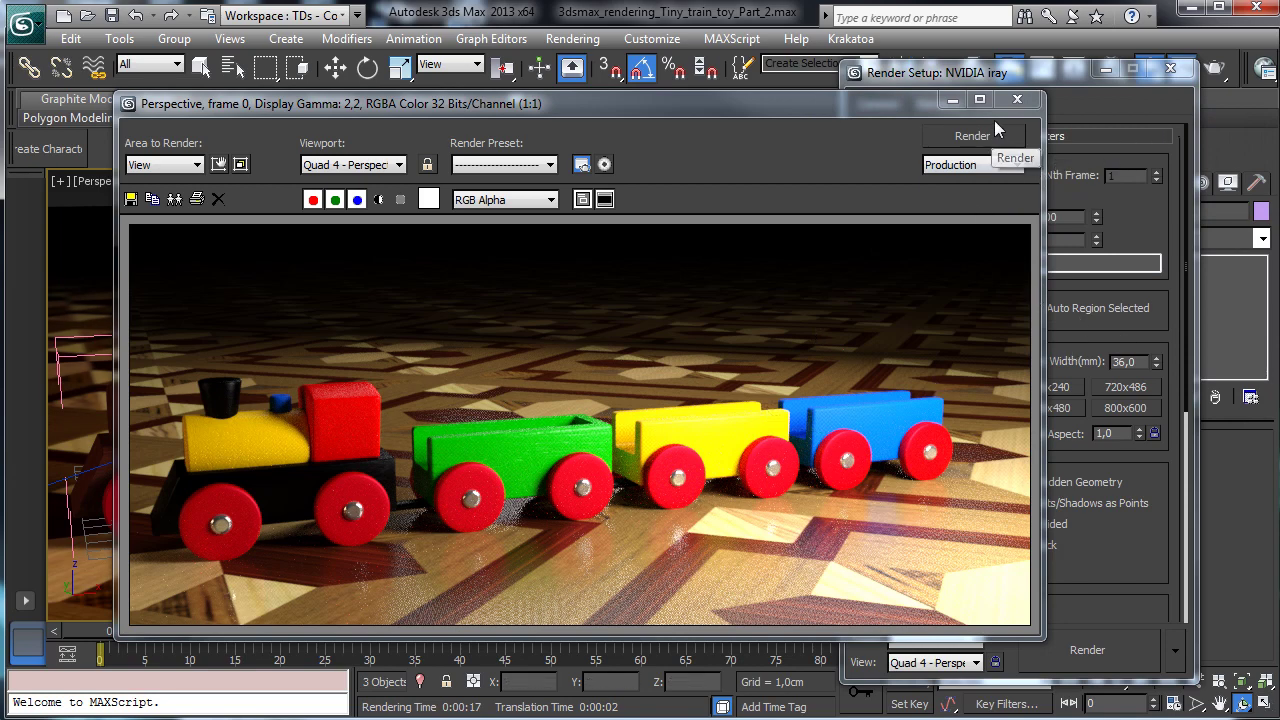
{"action": "left_click", "coordinate": [952, 99]}
{"action": "left_click", "coordinate": [1105, 68]}
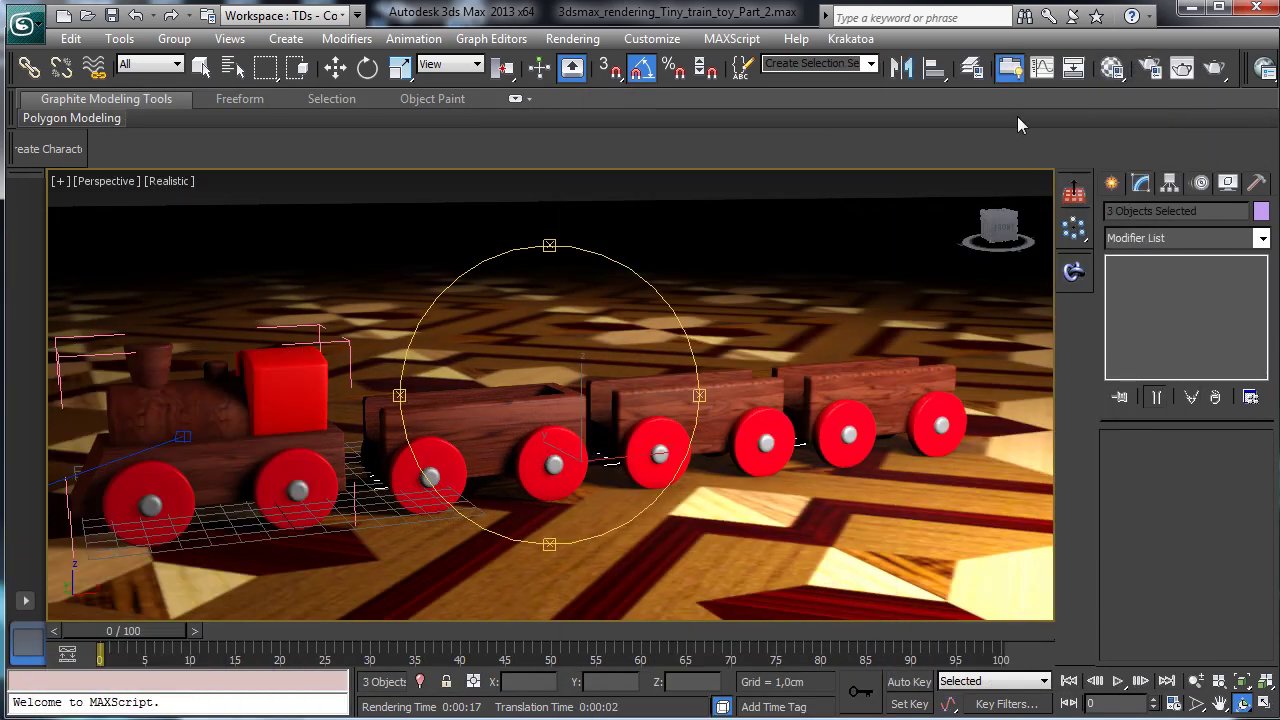
Step: Check the scene through Camera001, then switch the viewport back to Perspective
{"action": "left_click", "coordinate": [106, 181]}
{"action": "mouse_move", "coordinate": [182, 204]}
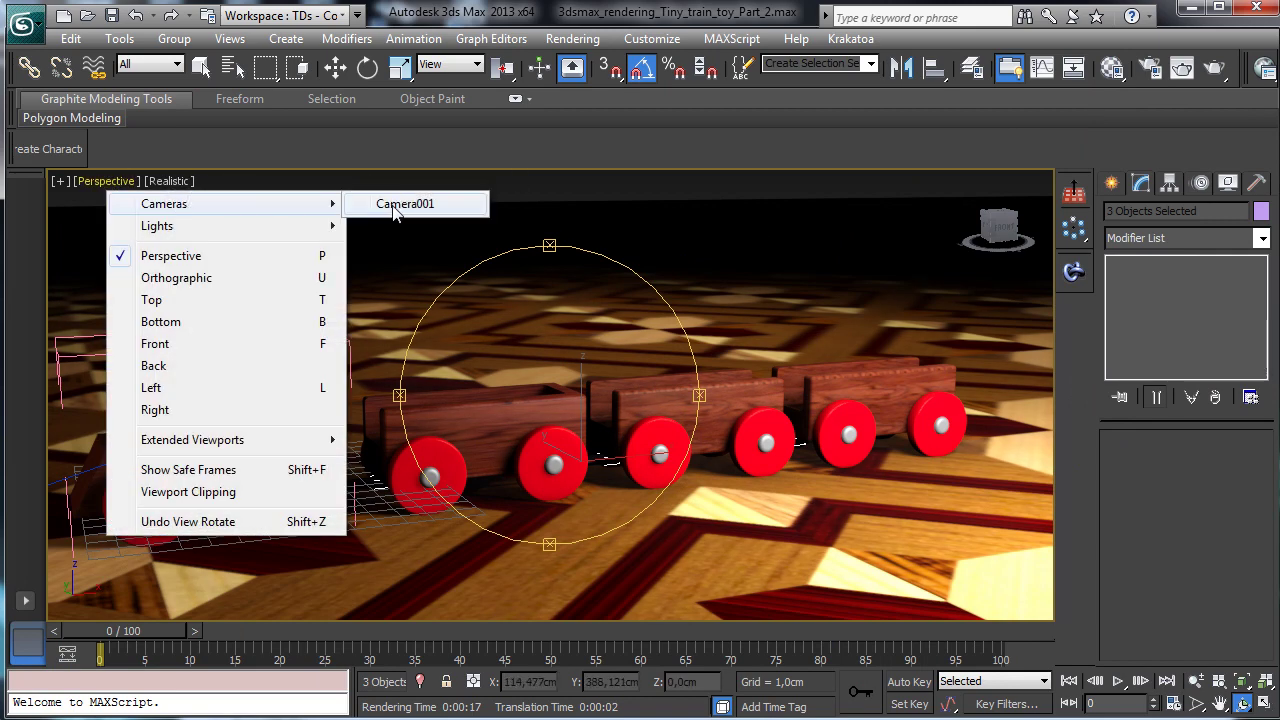
{"action": "left_click", "coordinate": [396, 204]}
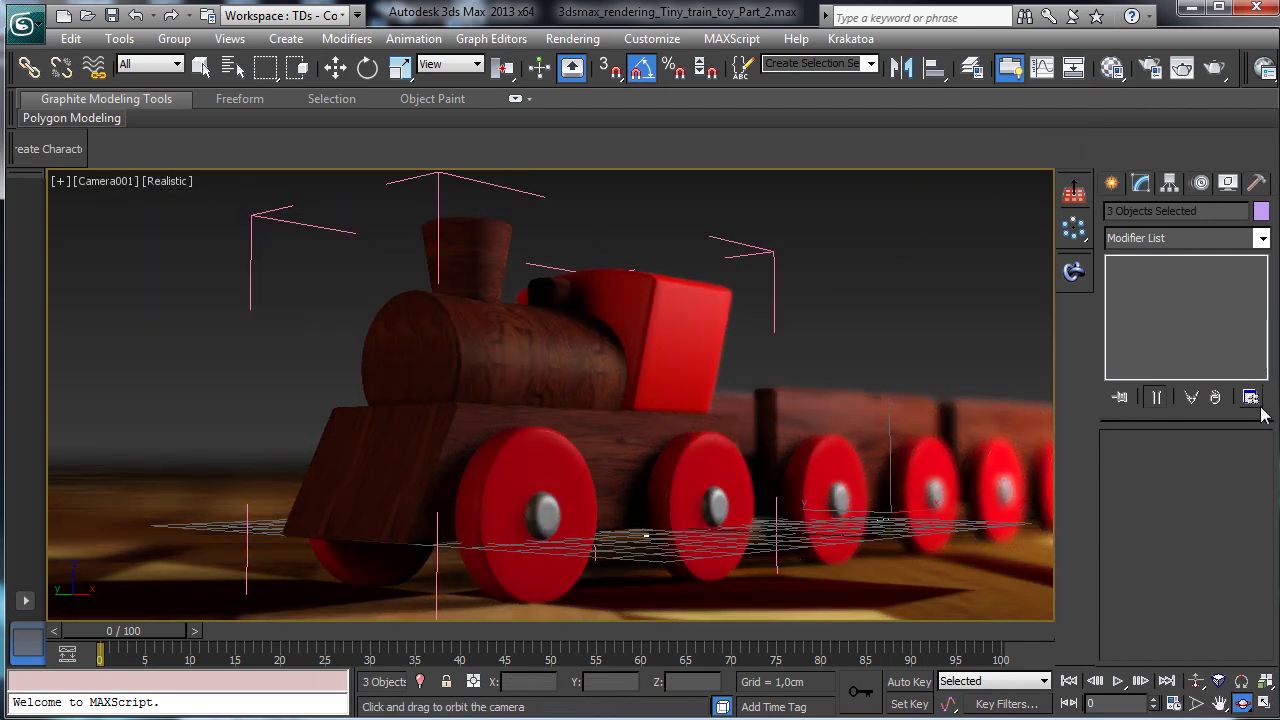
{"action": "left_click", "coordinate": [92, 181]}
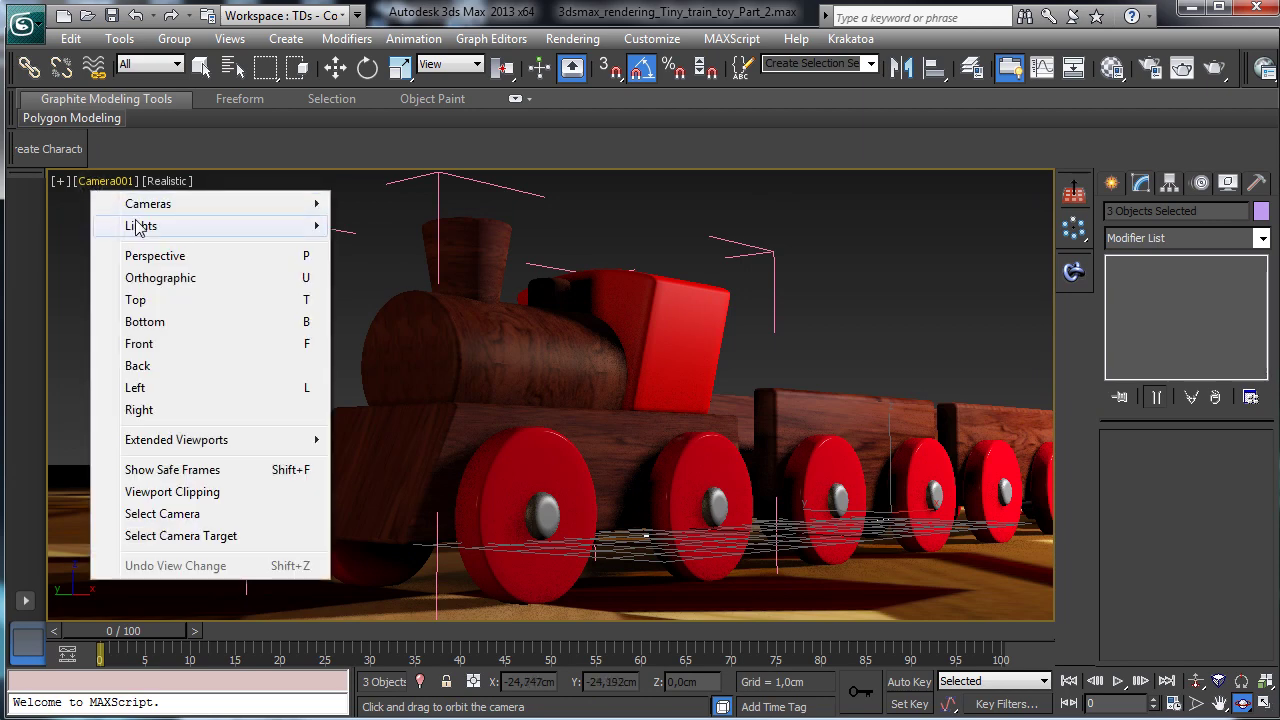
{"action": "left_click", "coordinate": [157, 254]}
Step: Zoom, pan and orbit the Perspective view down onto the train, then restore four viewports
{"action": "key", "text": "alt+z"}
{"action": "left_click_drag", "start_coordinate": [633, 475], "coordinate": [643, 541]}
{"action": "key", "text": "ctrl+p"}
{"action": "left_click_drag", "start_coordinate": [720, 460], "coordinate": [501, 513]}
{"action": "left_click", "coordinate": [1253, 705]}
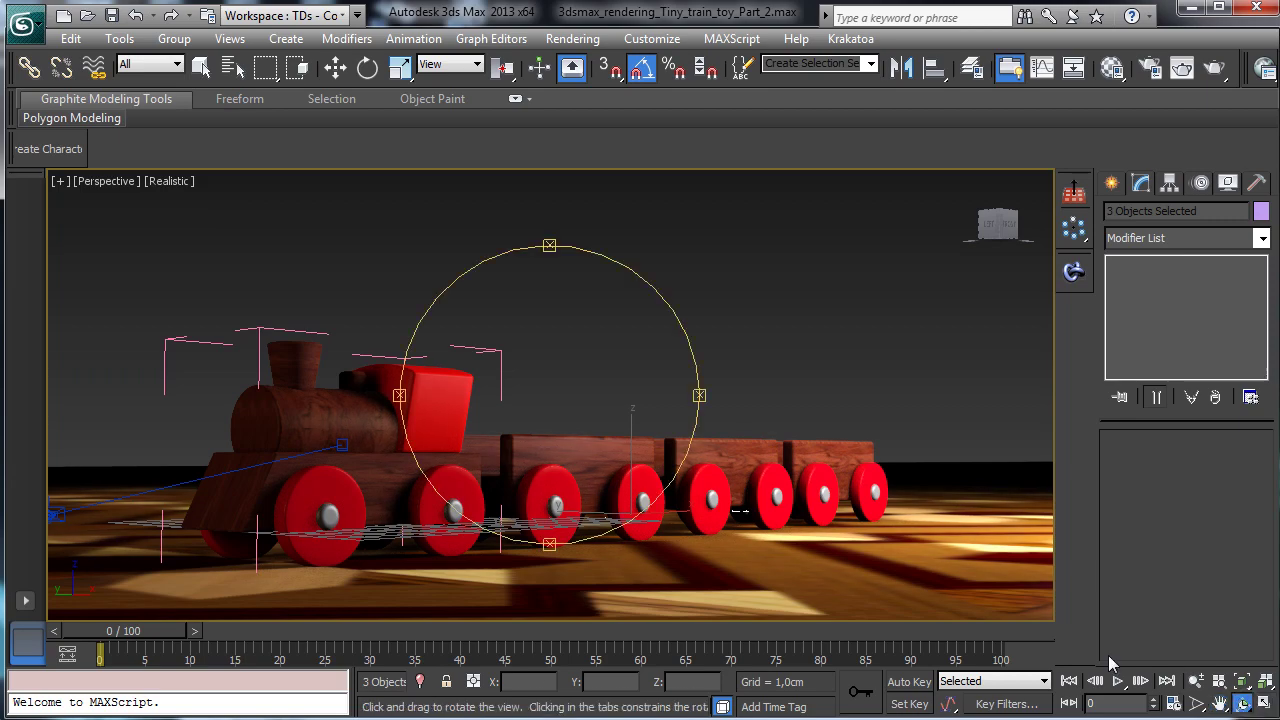
{"action": "left_click_drag", "start_coordinate": [475, 440], "coordinate": [500, 434]}
{"action": "left_click_drag", "start_coordinate": [491, 262], "coordinate": [495, 300]}
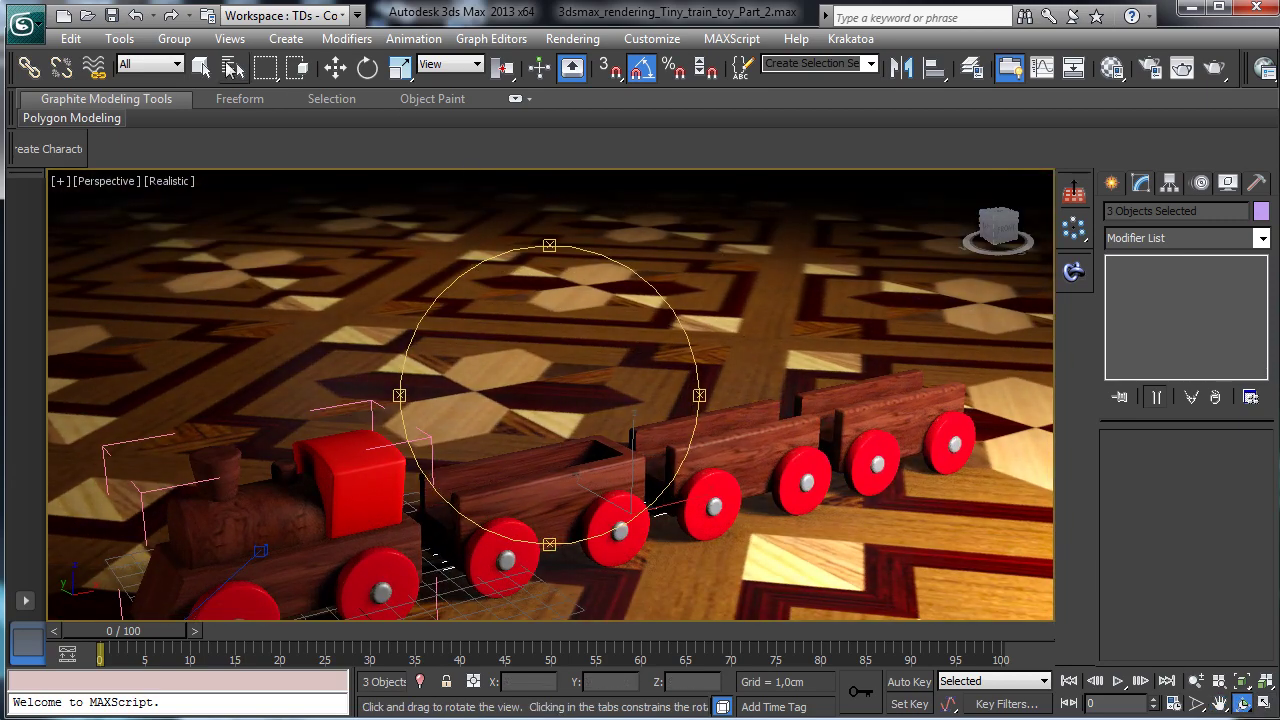
{"action": "key", "text": "Escape"}
{"action": "key", "text": "alt+w"}
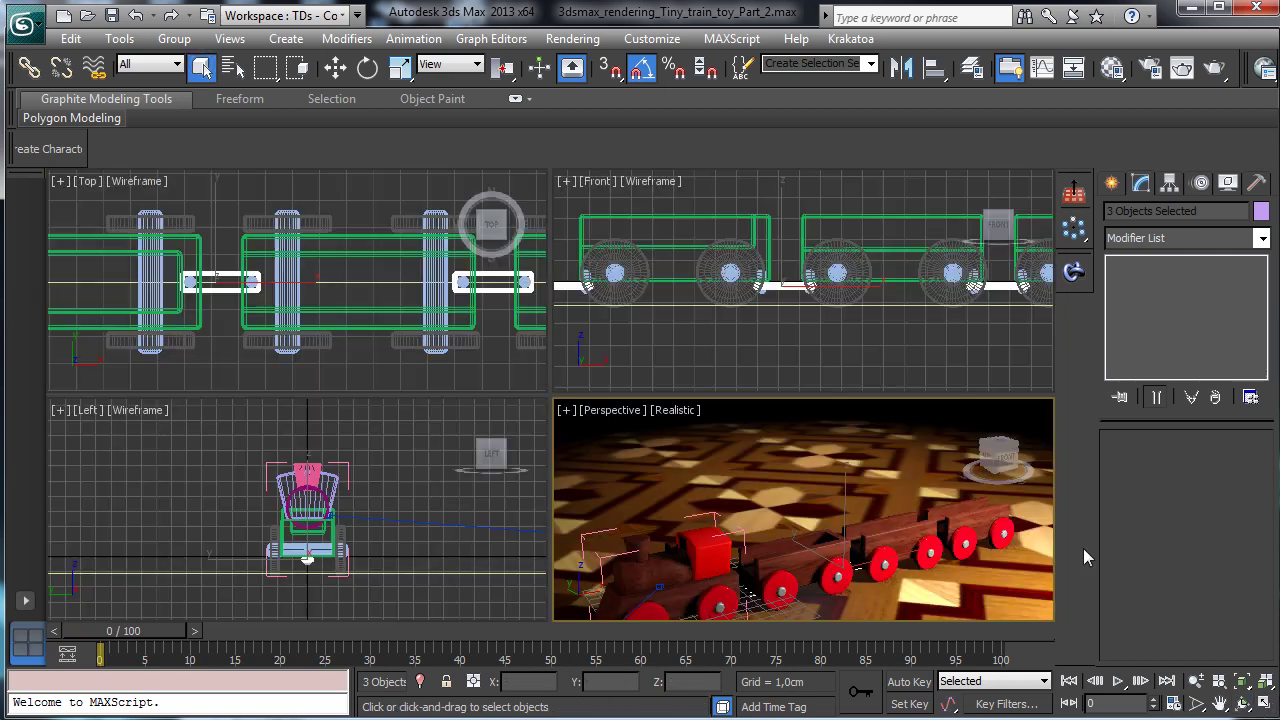
Step: In the maximized Top view, select the right wagon's body, wheels and both pins and nudge them along X
{"action": "right_click", "coordinate": [299, 298]}
{"action": "key", "text": "alt+w"}
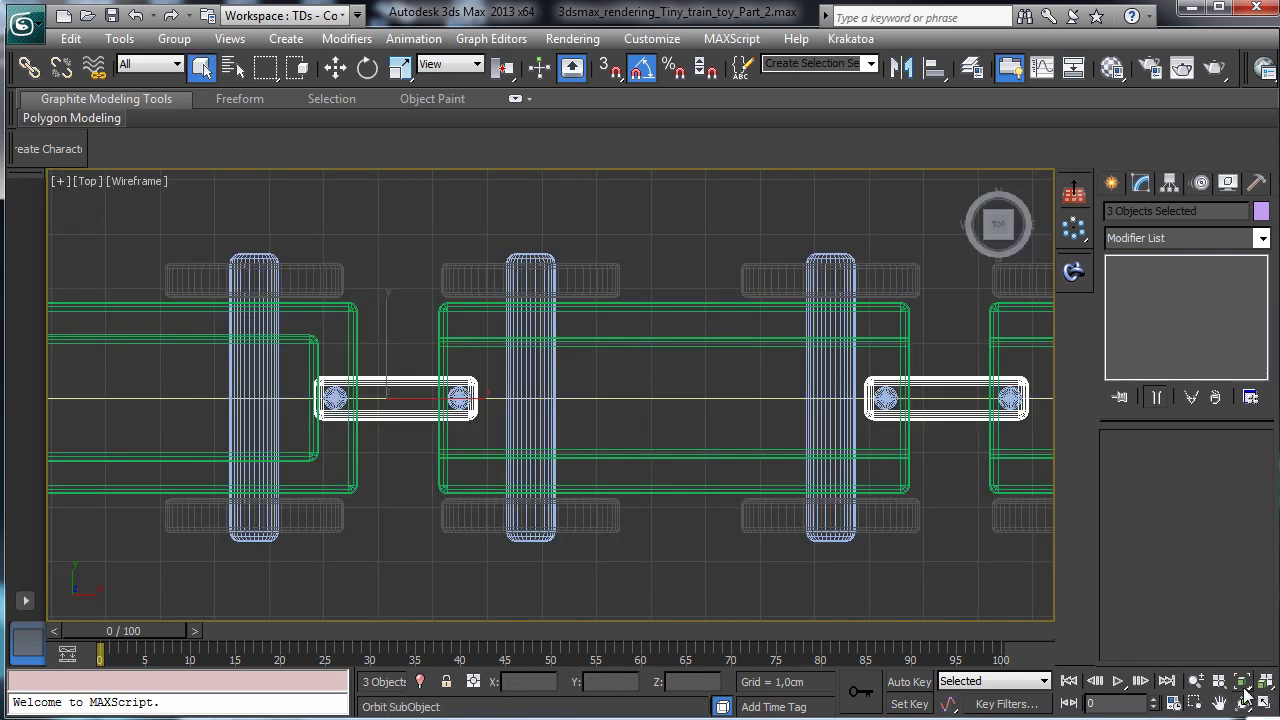
{"action": "left_click", "coordinate": [1220, 706]}
{"action": "left_click_drag", "start_coordinate": [1009, 540], "coordinate": [334, 451]}
{"action": "key", "text": "w"}
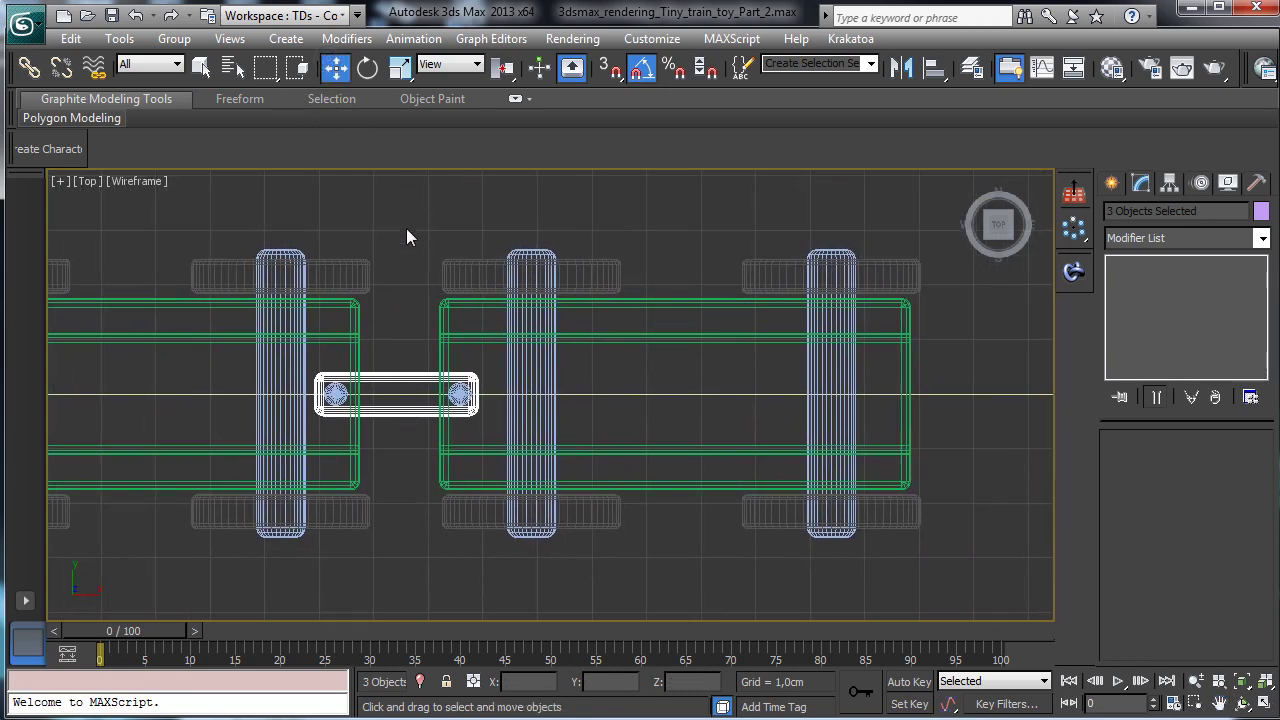
{"action": "left_click_drag", "start_coordinate": [883, 514], "coordinate": [886, 520]}
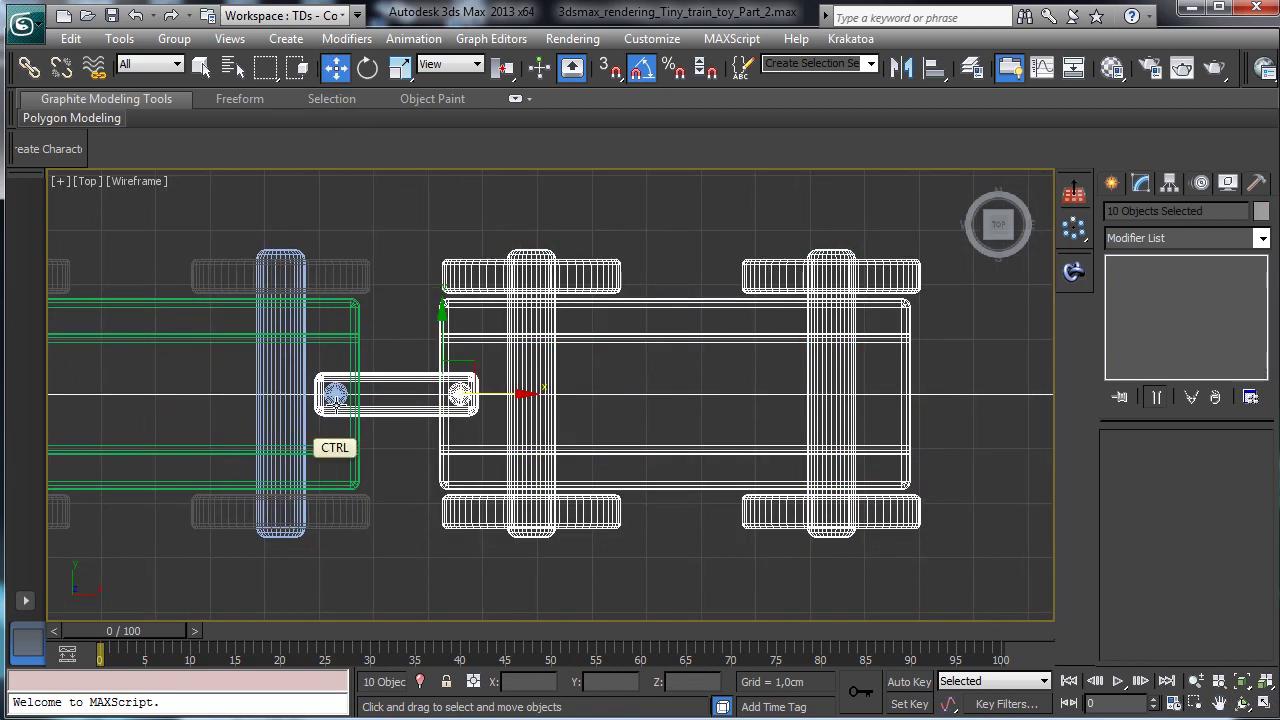
{"action": "left_click_drag", "start_coordinate": [467, 233], "coordinate": [909, 346]}
{"action": "left_click_drag", "start_coordinate": [440, 556], "coordinate": [860, 522], "text": "ctrl"}
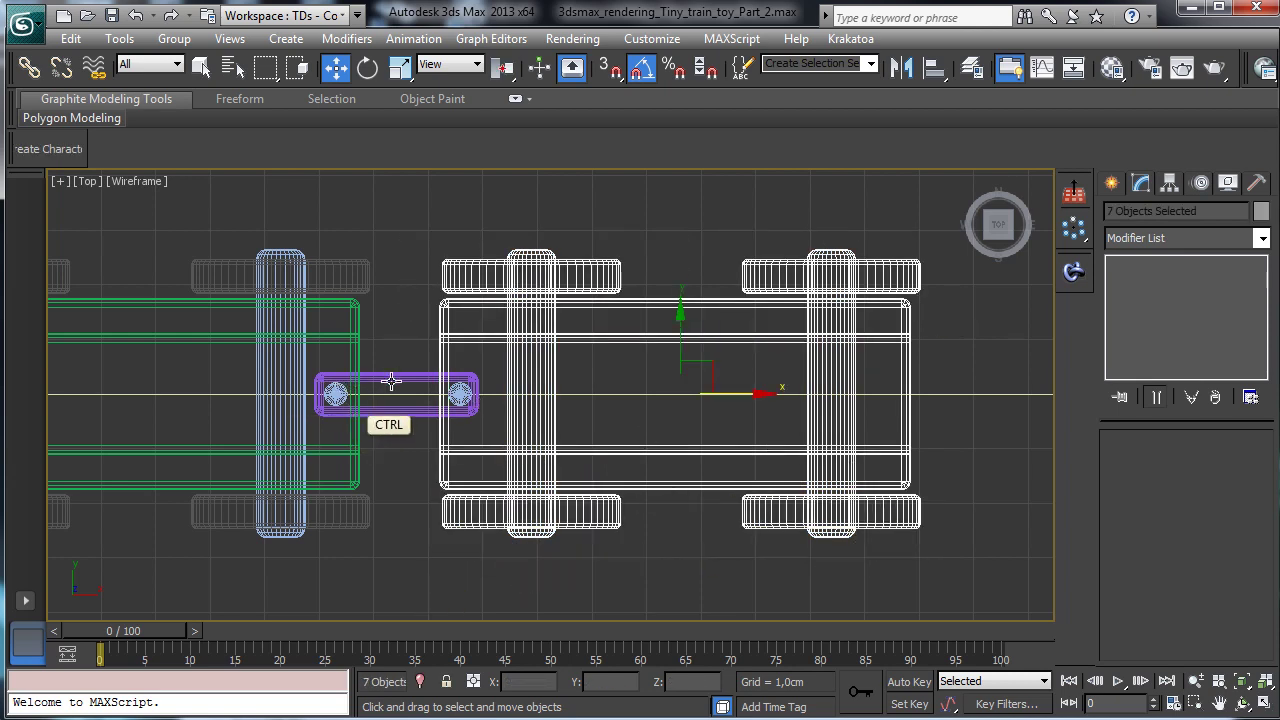
{"action": "left_click", "coordinate": [455, 397], "text": "ctrl"}
{"action": "left_click", "coordinate": [335, 393], "text": "ctrl"}
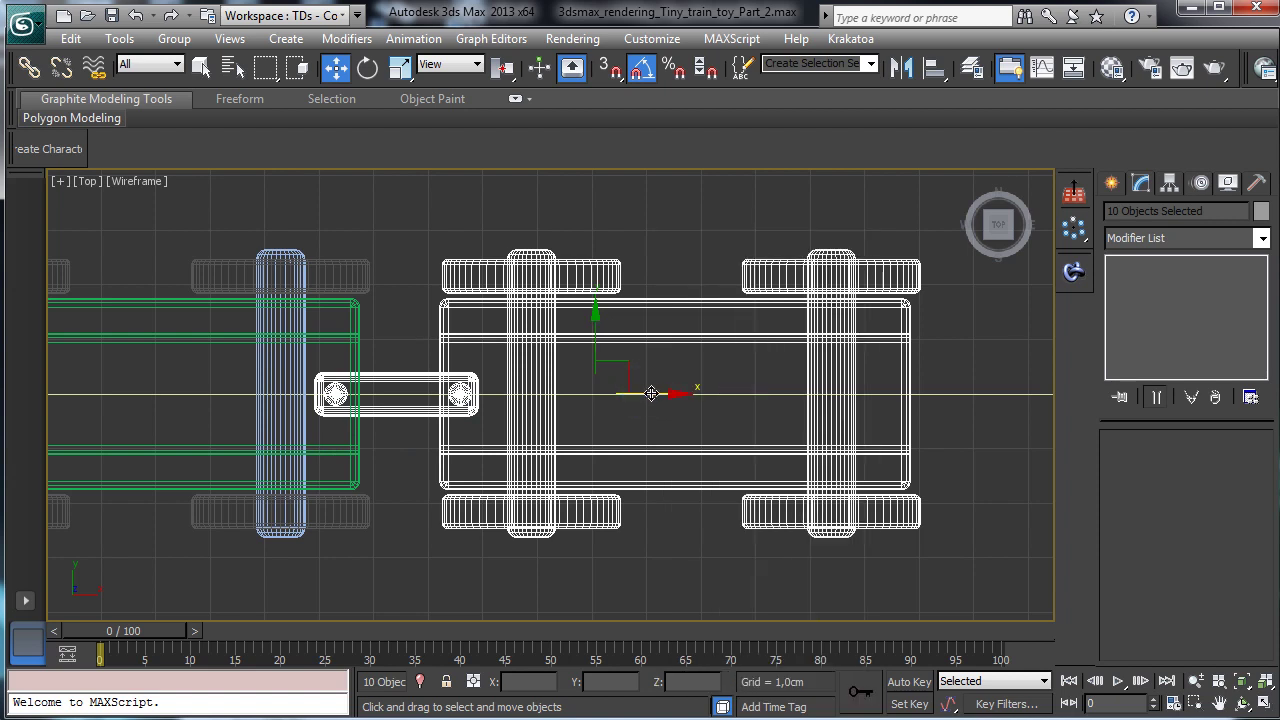
{"action": "mouse_move", "coordinate": [645, 391]}
{"action": "left_mouse_down"}
{"action": "mouse_move", "coordinate": [685, 392]}
{"action": "mouse_move", "coordinate": [663, 392]}
{"action": "left_mouse_up"}
Step: Deselect everything and choose ChamferBox from Extended Primitives
{"action": "left_click", "coordinate": [996, 338]}
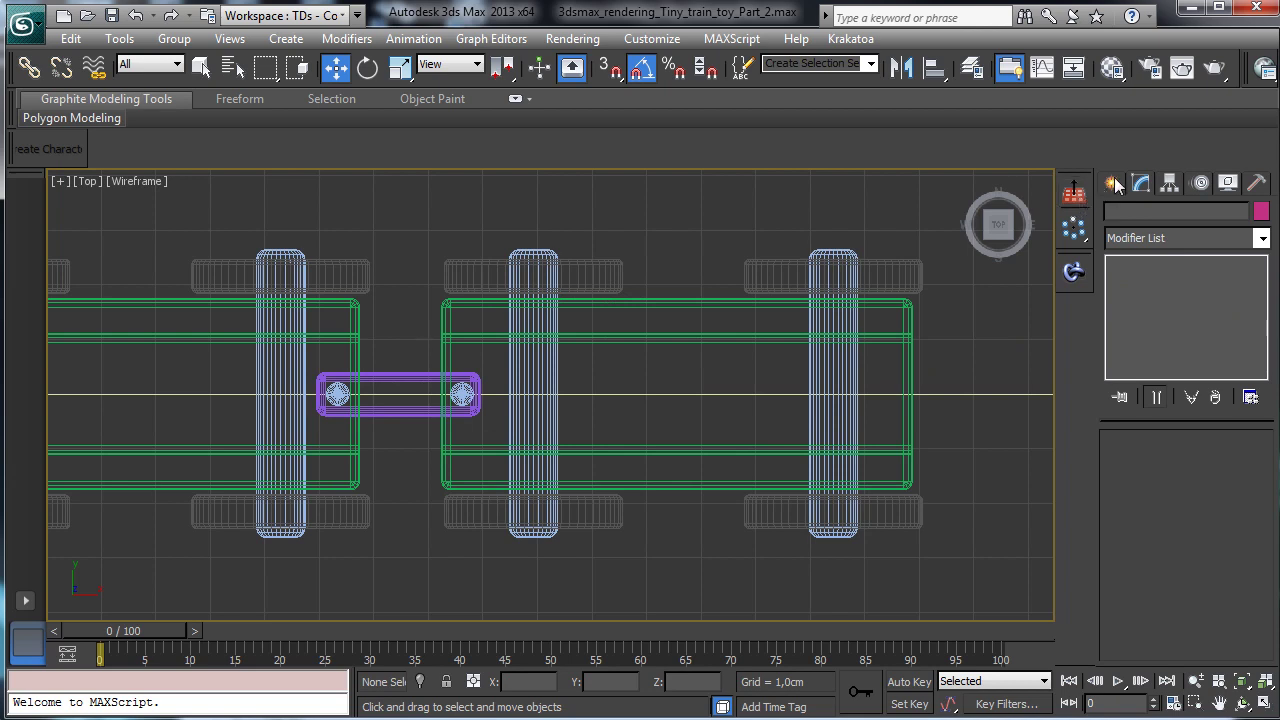
{"action": "left_click", "coordinate": [1114, 183]}
{"action": "left_click", "coordinate": [1166, 331]}
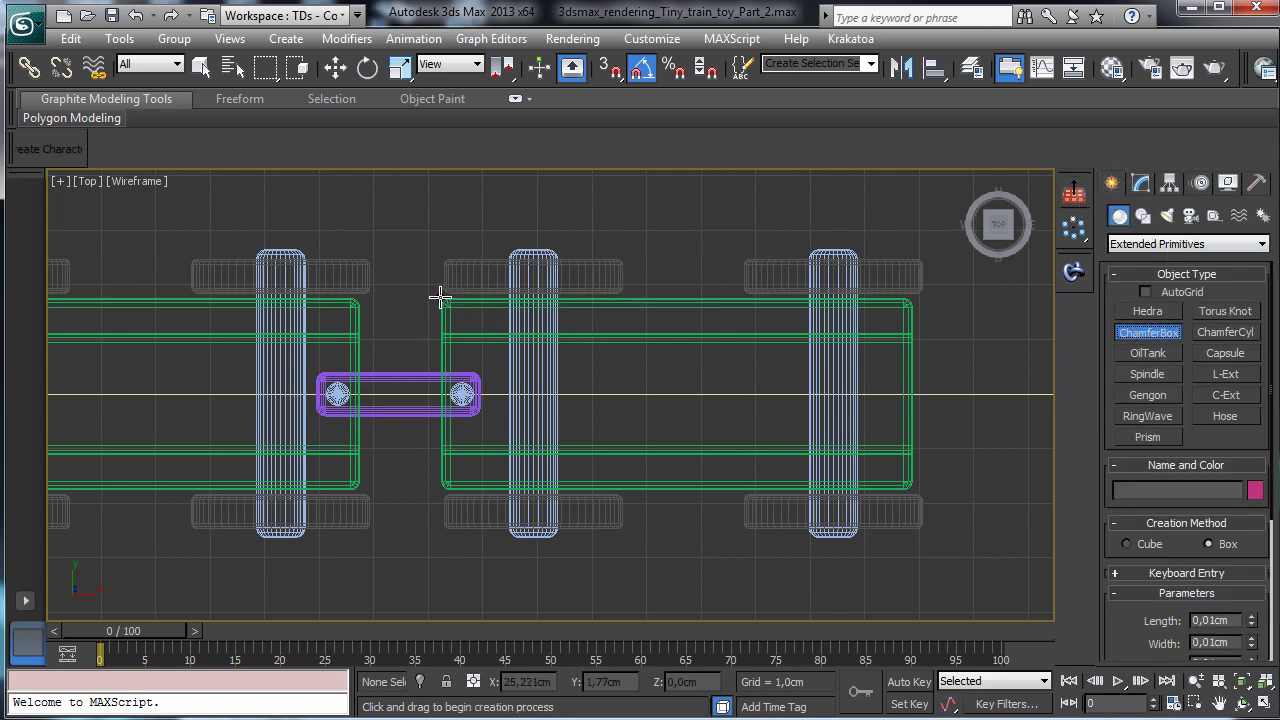
Step: Draw a 3.501 × 8.652 × 2.053 cm chamfer box and move it right along X
{"action": "left_click_drag", "start_coordinate": [440, 298], "coordinate": [910, 487]}
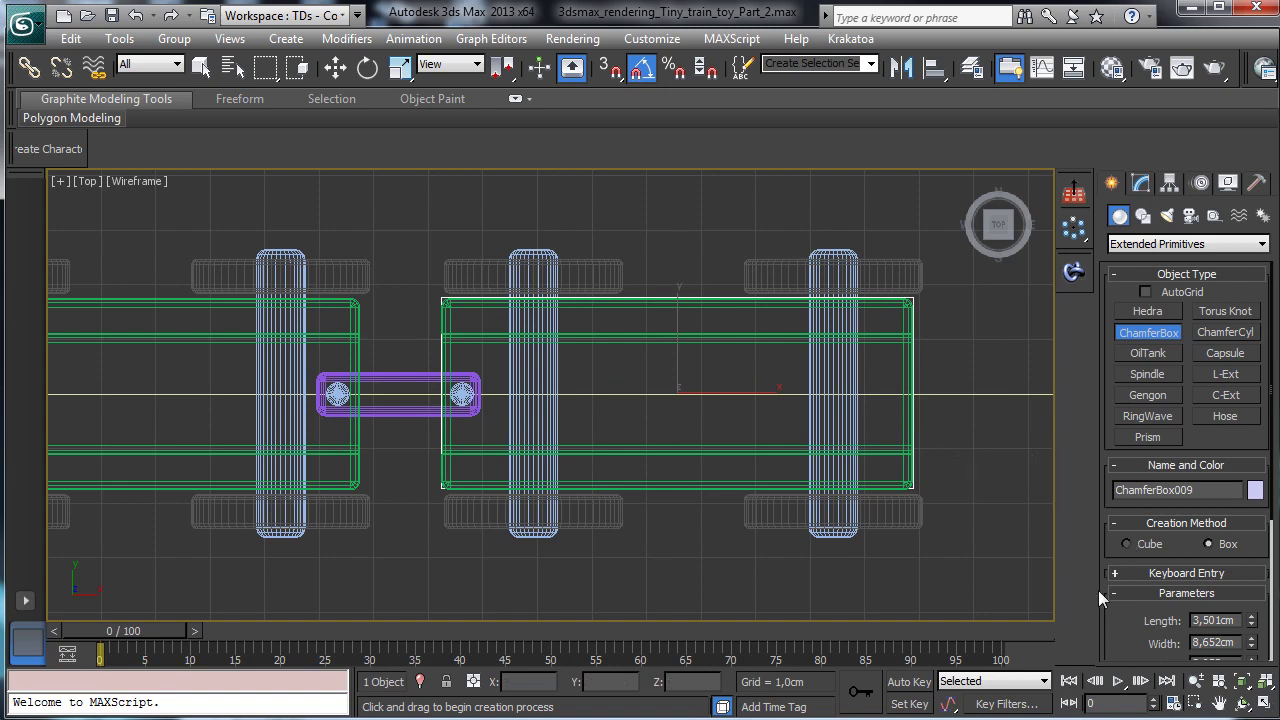
{"action": "left_click", "coordinate": [1263, 704]}
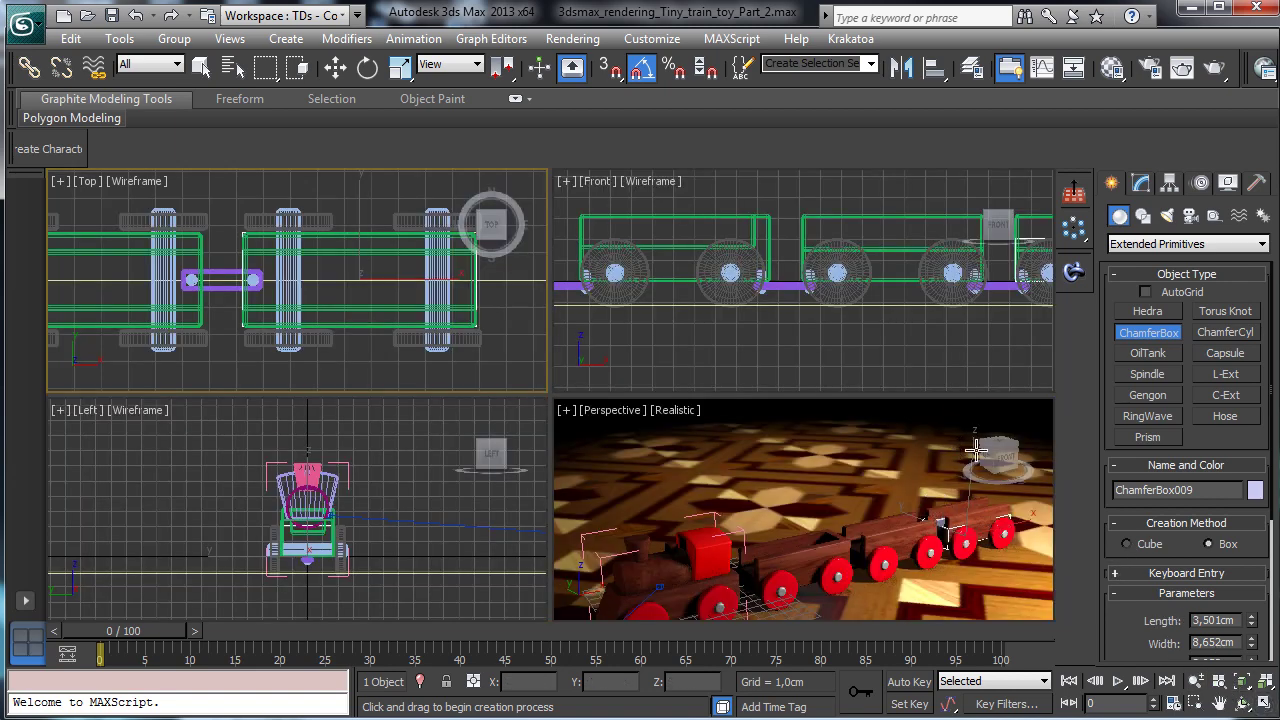
{"action": "left_click", "coordinate": [1141, 186]}
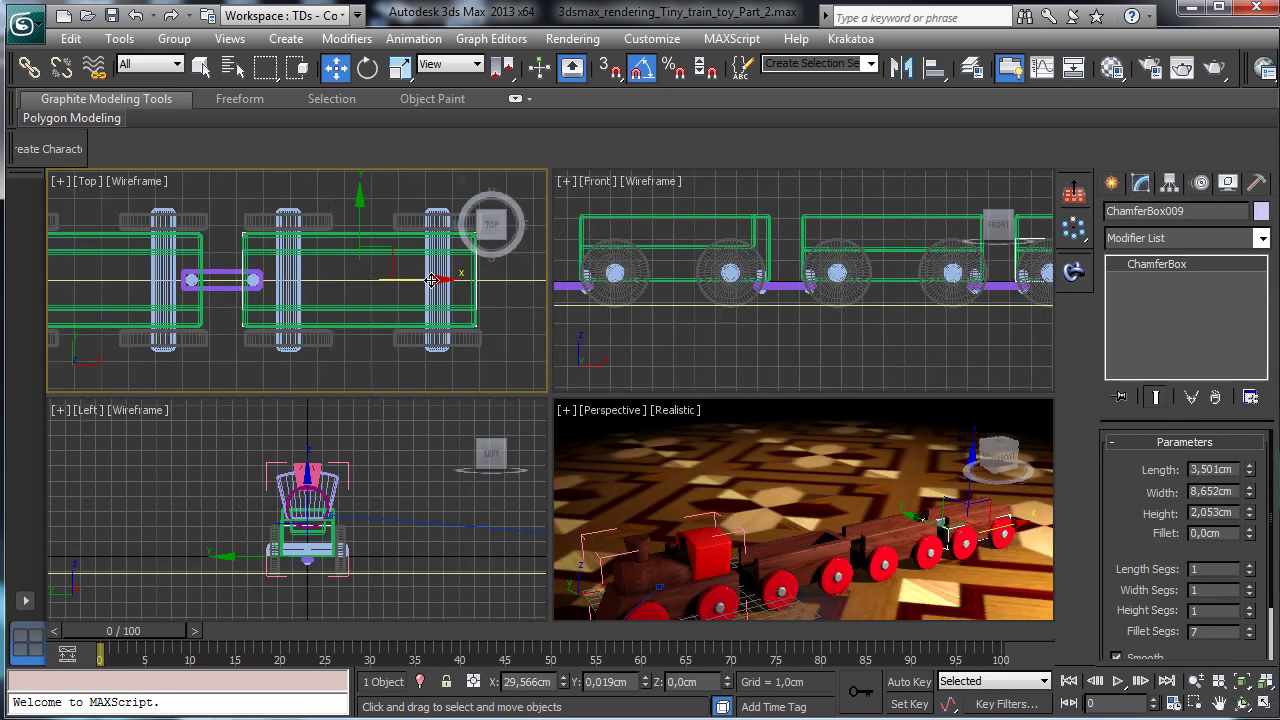
{"action": "left_click_drag", "start_coordinate": [432, 280], "coordinate": [707, 280]}
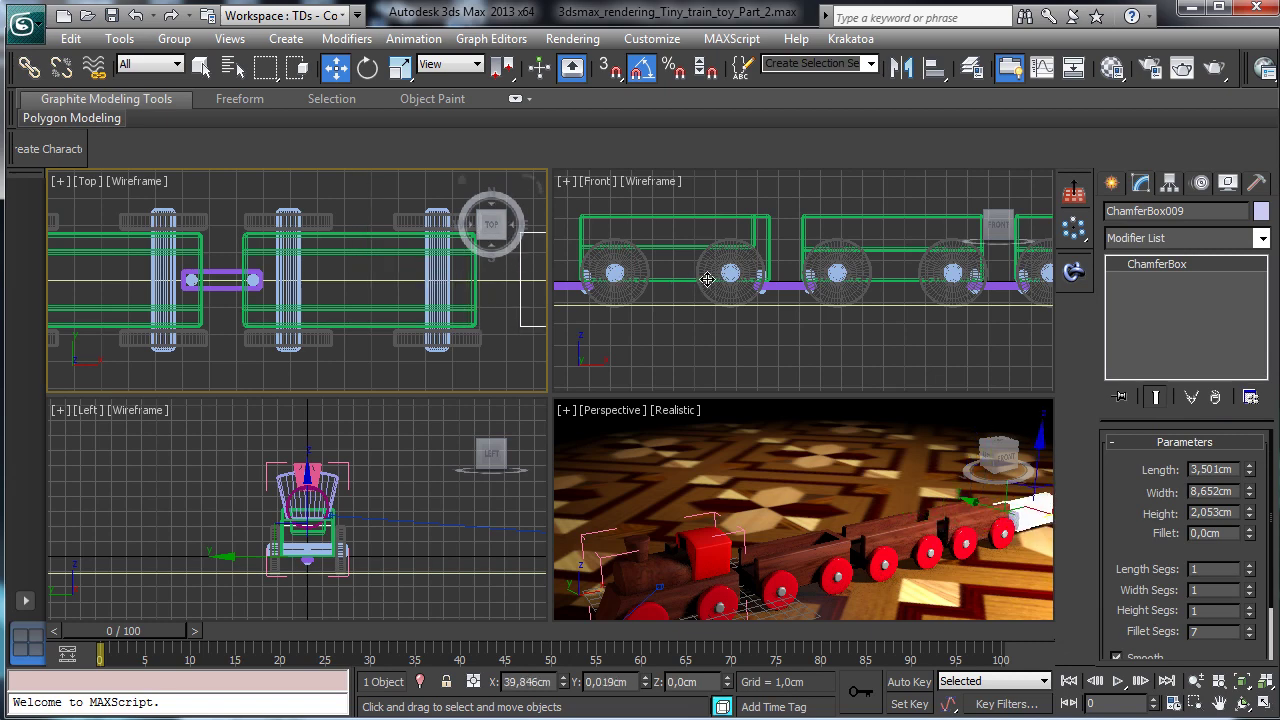
{"action": "left_click", "coordinate": [948, 488]}
{"action": "key", "text": "z"}
{"action": "key", "text": "alt+z"}
{"action": "left_click_drag", "start_coordinate": [848, 503], "coordinate": [876, 502]}
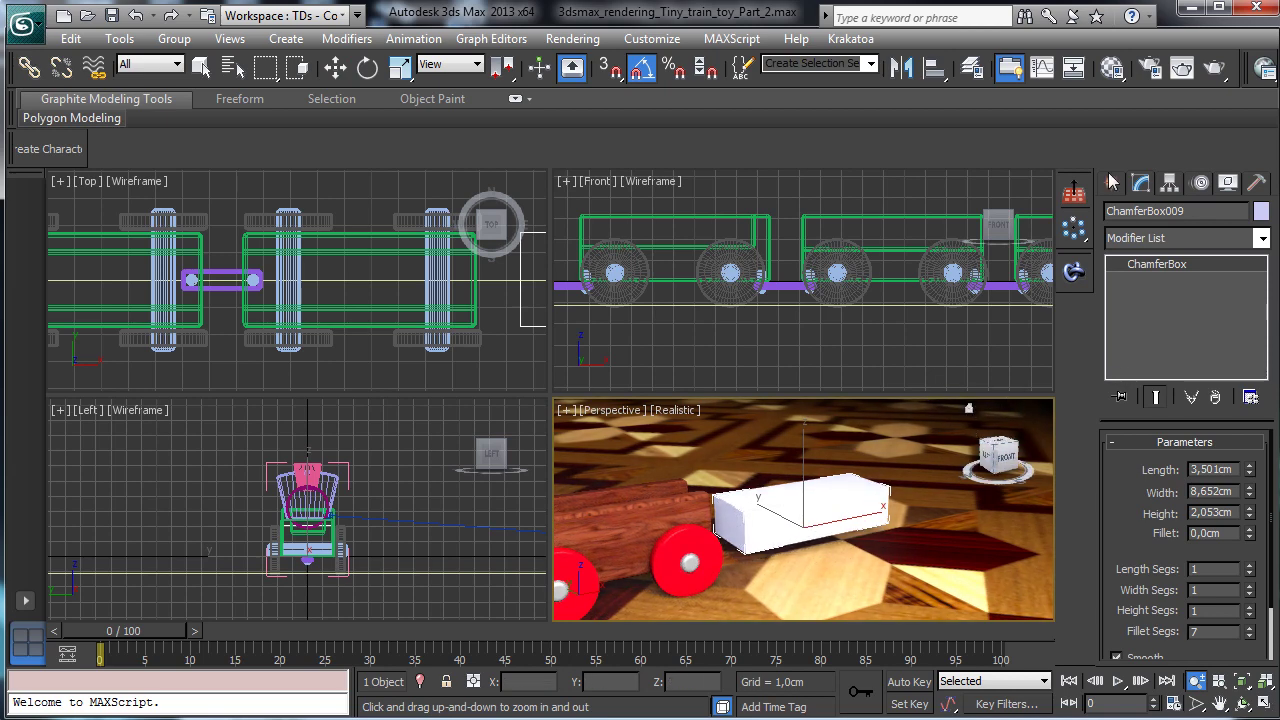
Step: Shift-drag the box sideways in the Left view to make the copy ChamferBox010
{"action": "right_click", "coordinate": [395, 508]}
{"action": "key", "text": "w"}
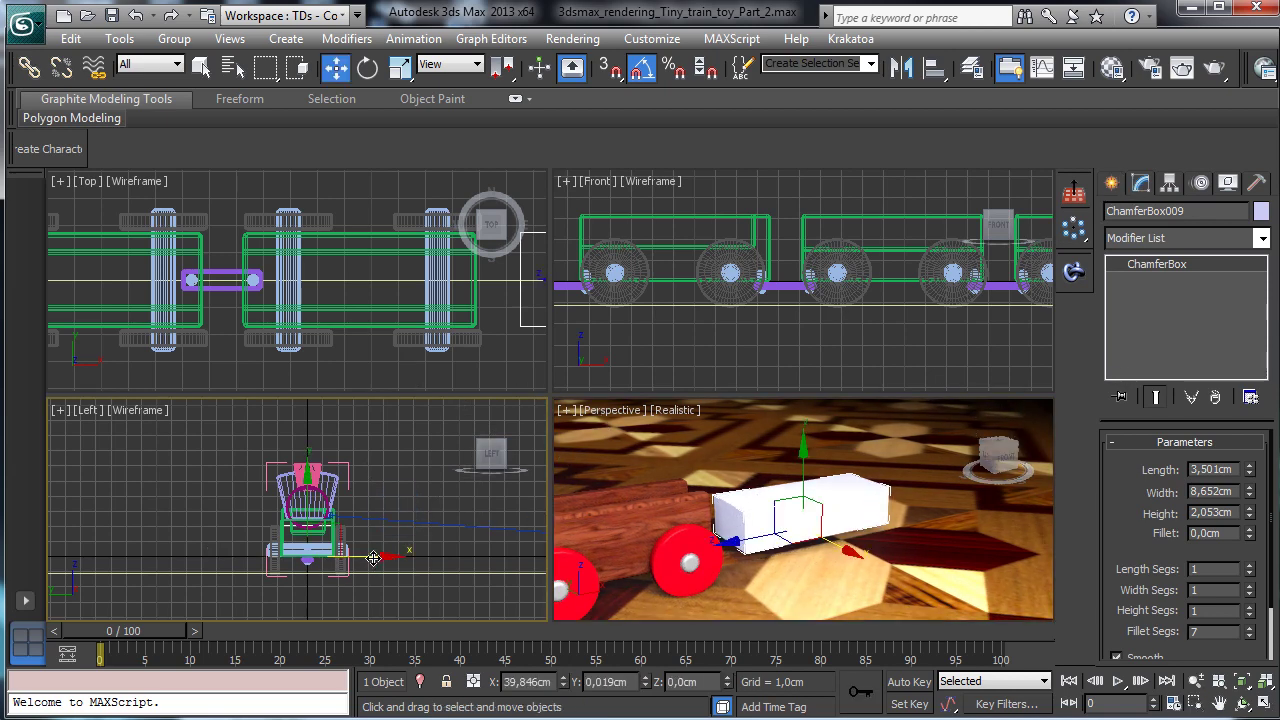
{"action": "left_click_drag", "start_coordinate": [380, 553], "coordinate": [447, 548], "text": "shift"}
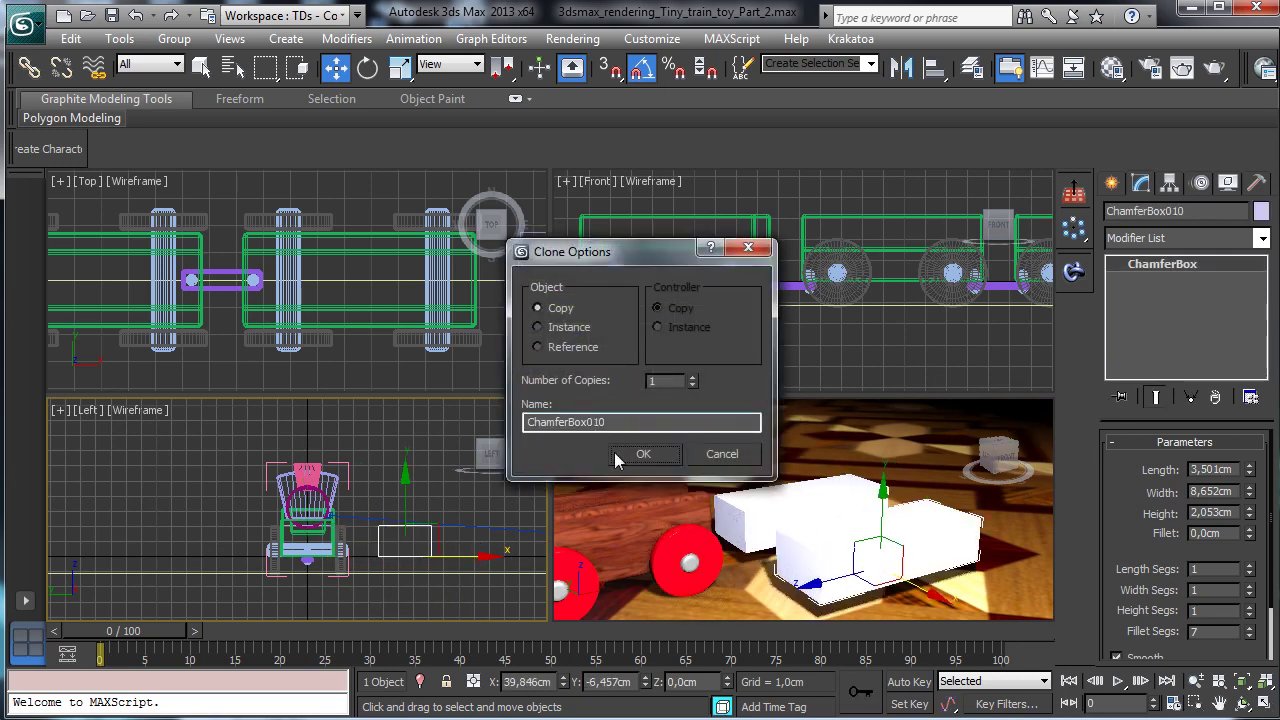
{"action": "left_click", "coordinate": [645, 454]}
Step: In the maximized Left view with grid snaps, draw a bottom line and right side with an outward ledge
{"action": "key", "text": "alt+w"}
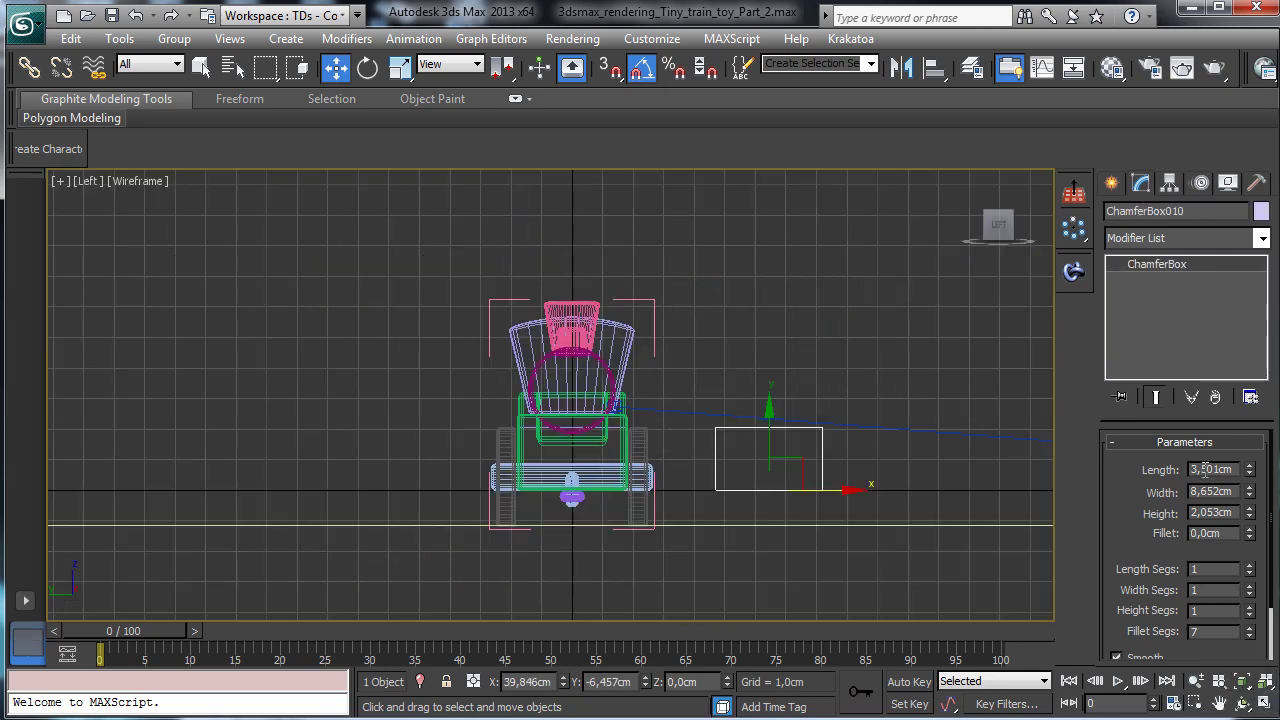
{"action": "left_click", "coordinate": [1242, 680]}
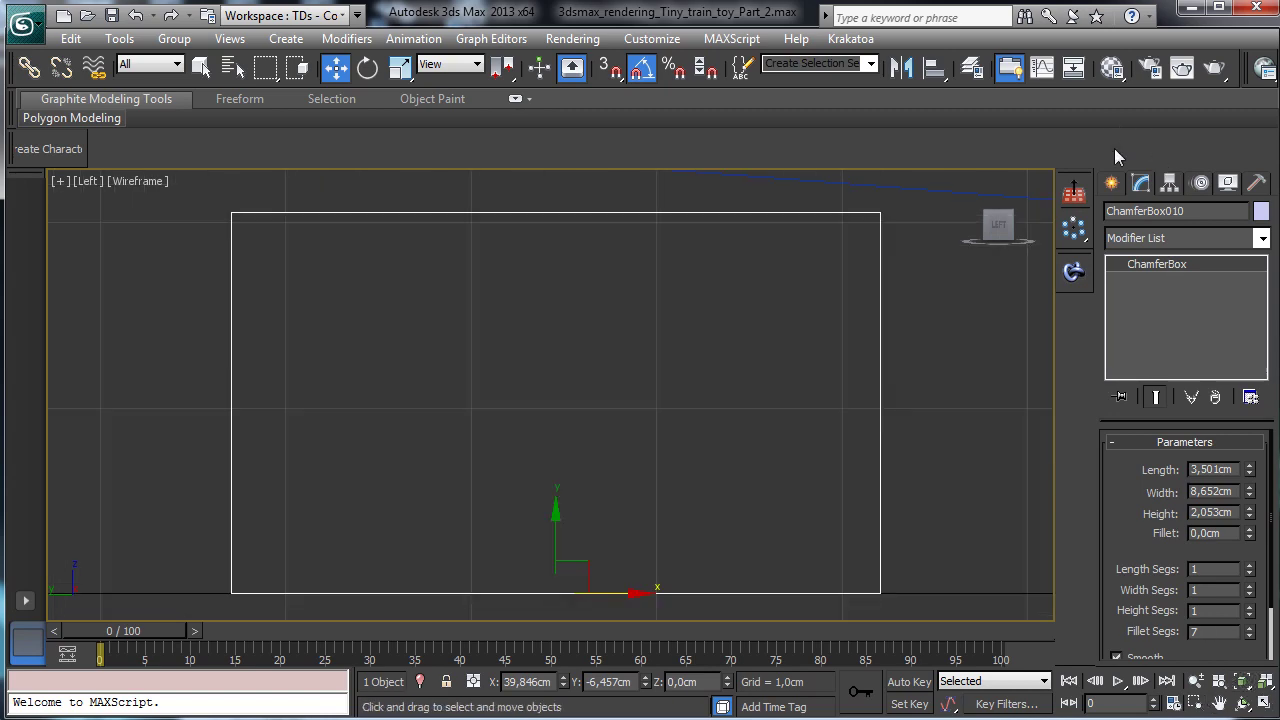
{"action": "left_click", "coordinate": [1196, 680]}
{"action": "left_click_drag", "start_coordinate": [700, 440], "coordinate": [745, 570]}
{"action": "left_click", "coordinate": [1111, 183]}
{"action": "left_click", "coordinate": [1143, 216]}
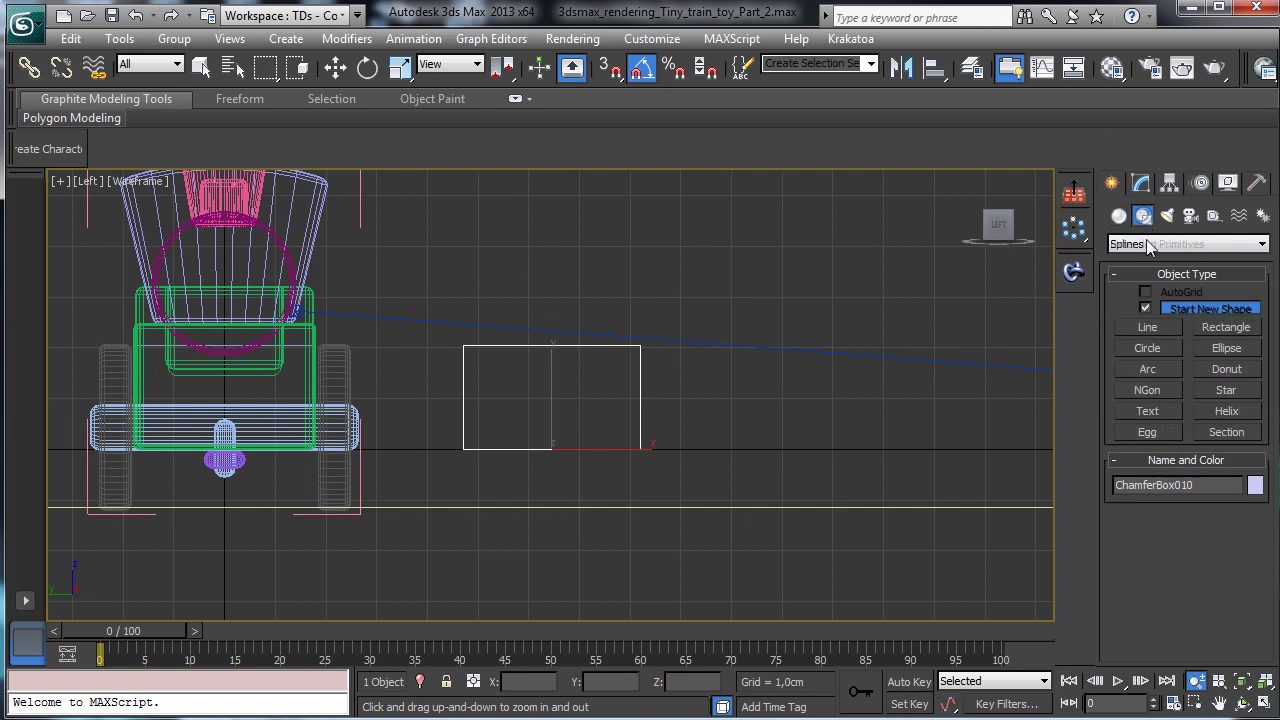
{"action": "left_click", "coordinate": [1150, 328]}
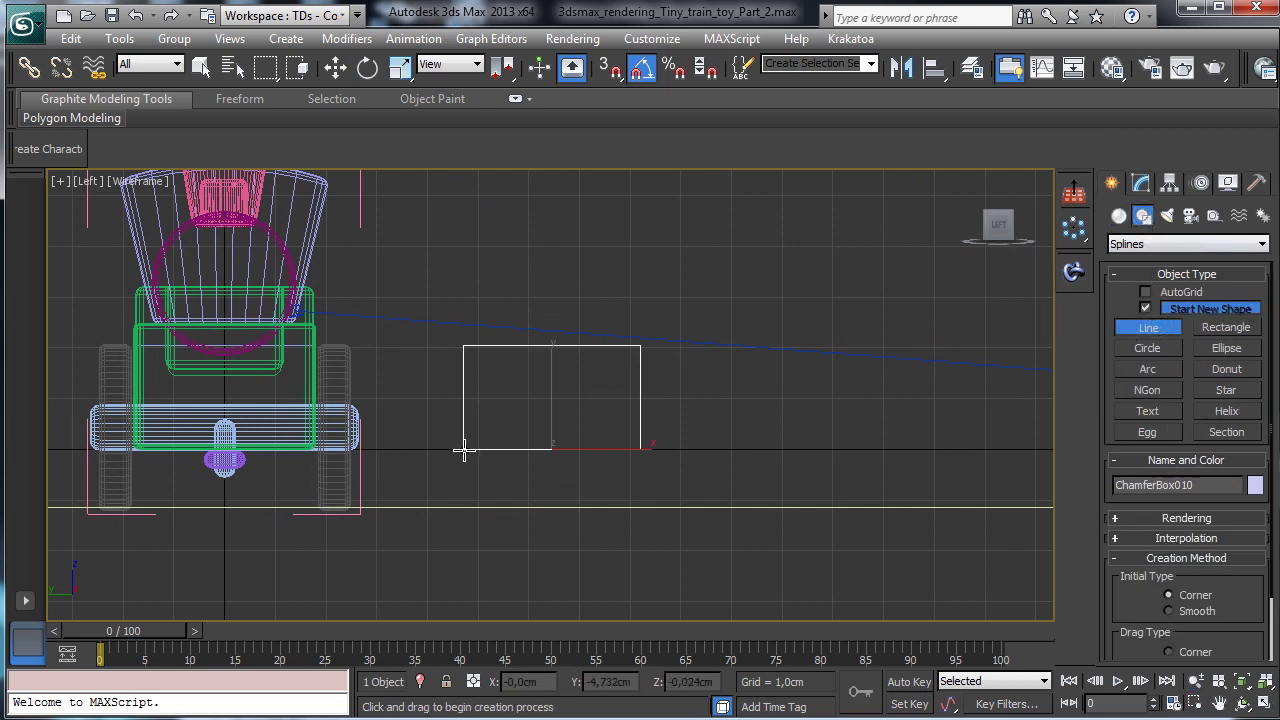
{"action": "key", "text": "s"}
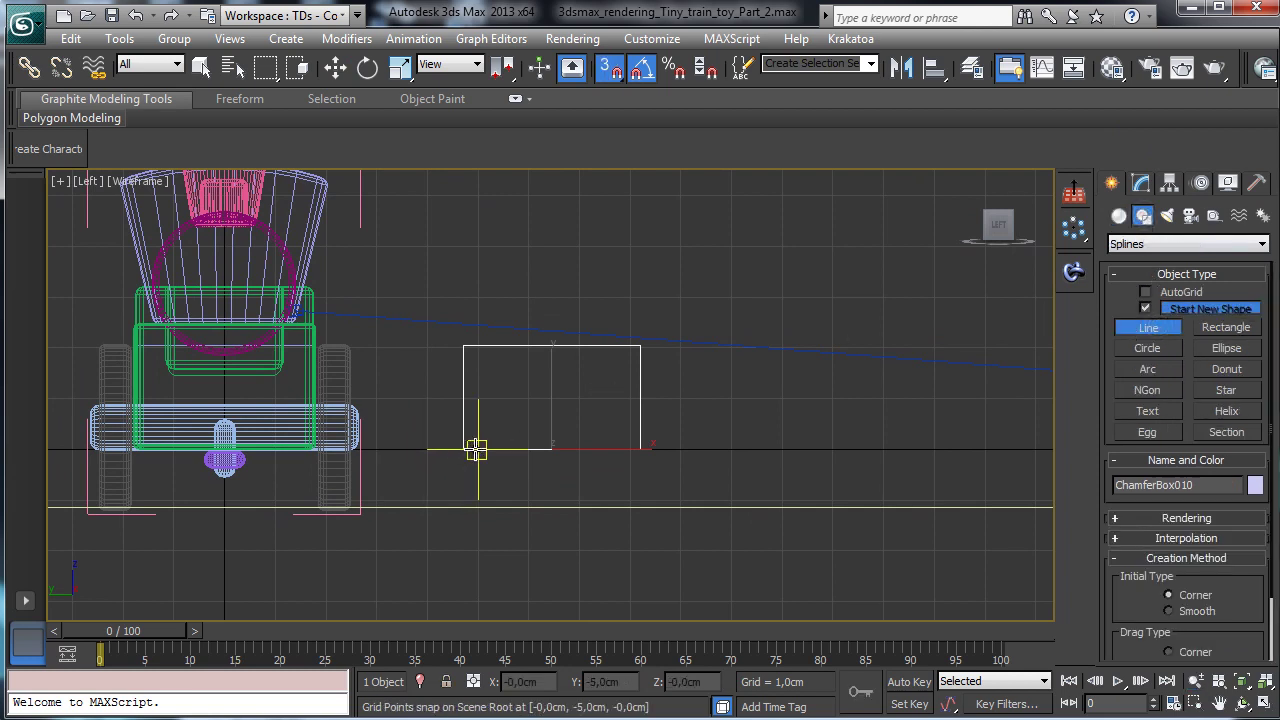
{"action": "left_click", "coordinate": [477, 449]}
{"action": "left_click", "coordinate": [681, 449]}
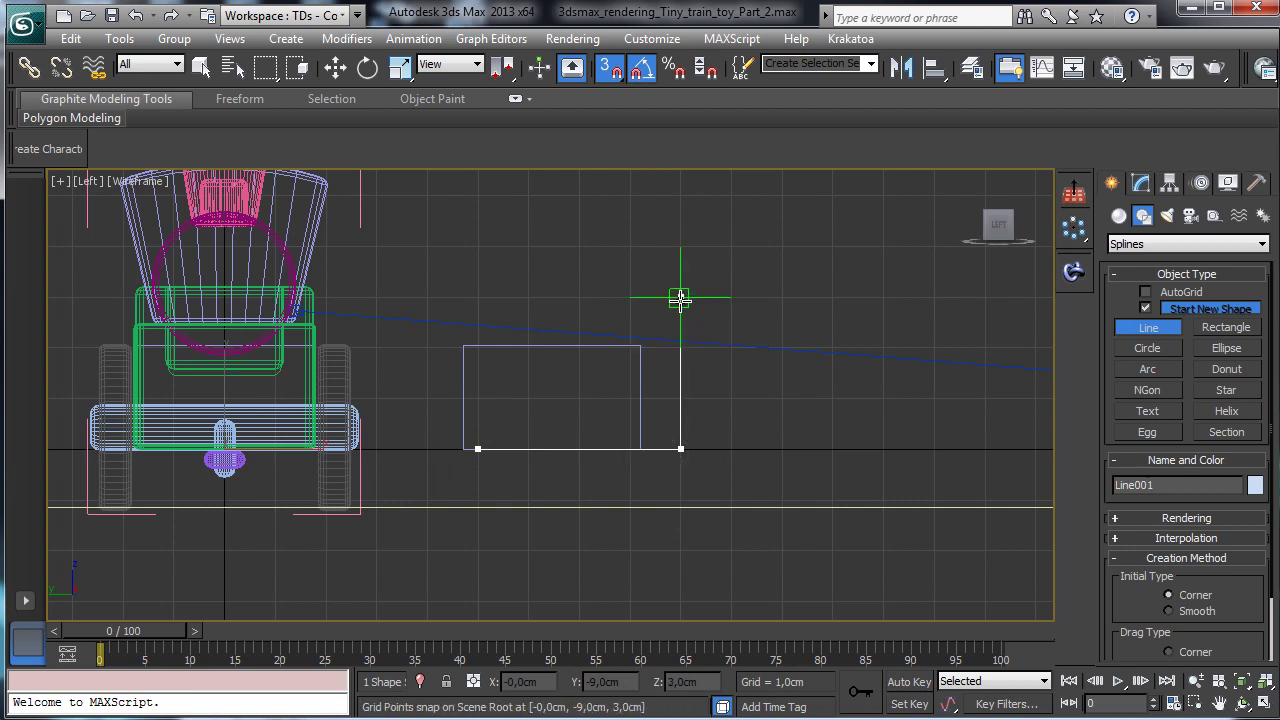
{"action": "left_click", "coordinate": [681, 247]}
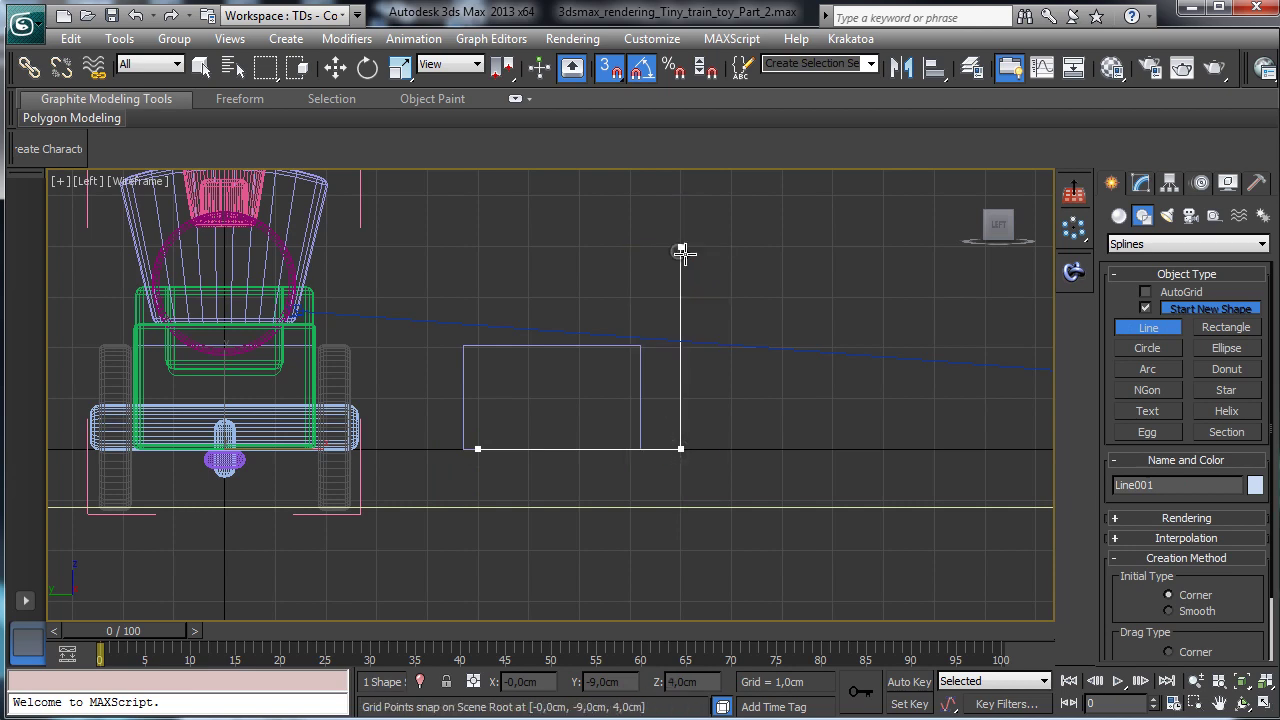
{"action": "left_click", "coordinate": [731, 245]}
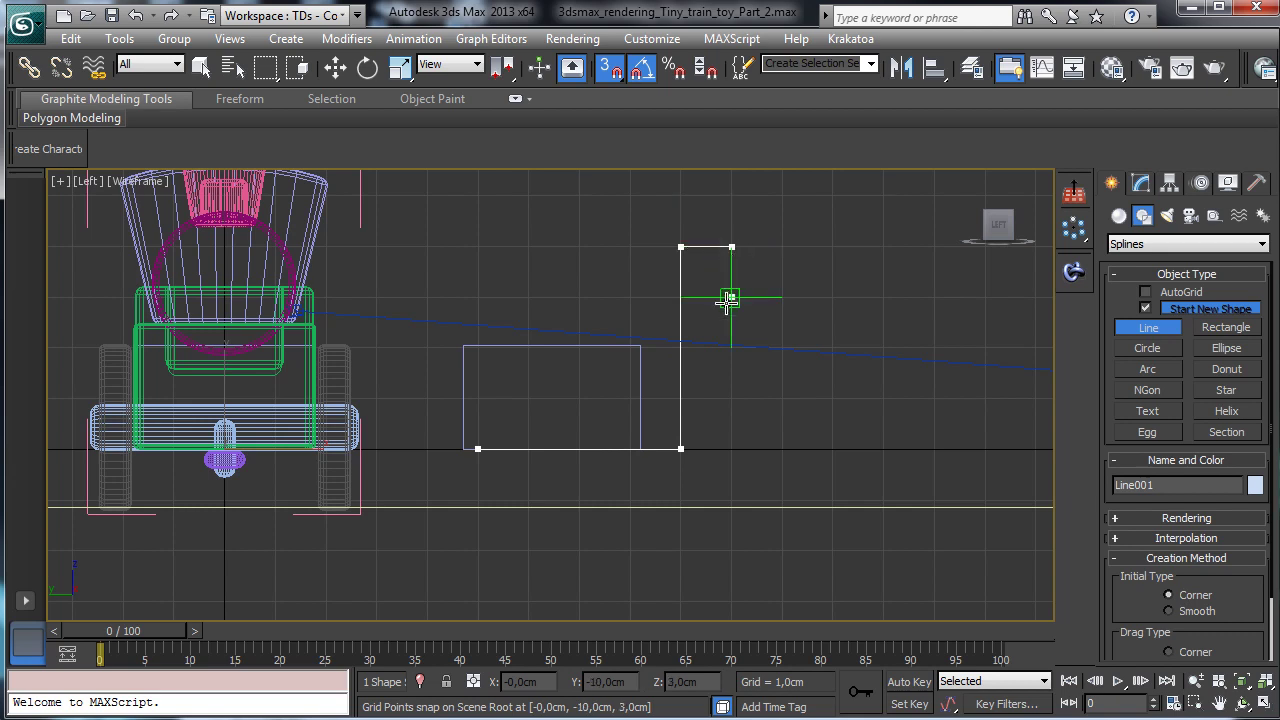
{"action": "right_click", "coordinate": [846, 257]}
Step: Draw the left vertical side with a short ledge pointing left
{"action": "left_click", "coordinate": [479, 449]}
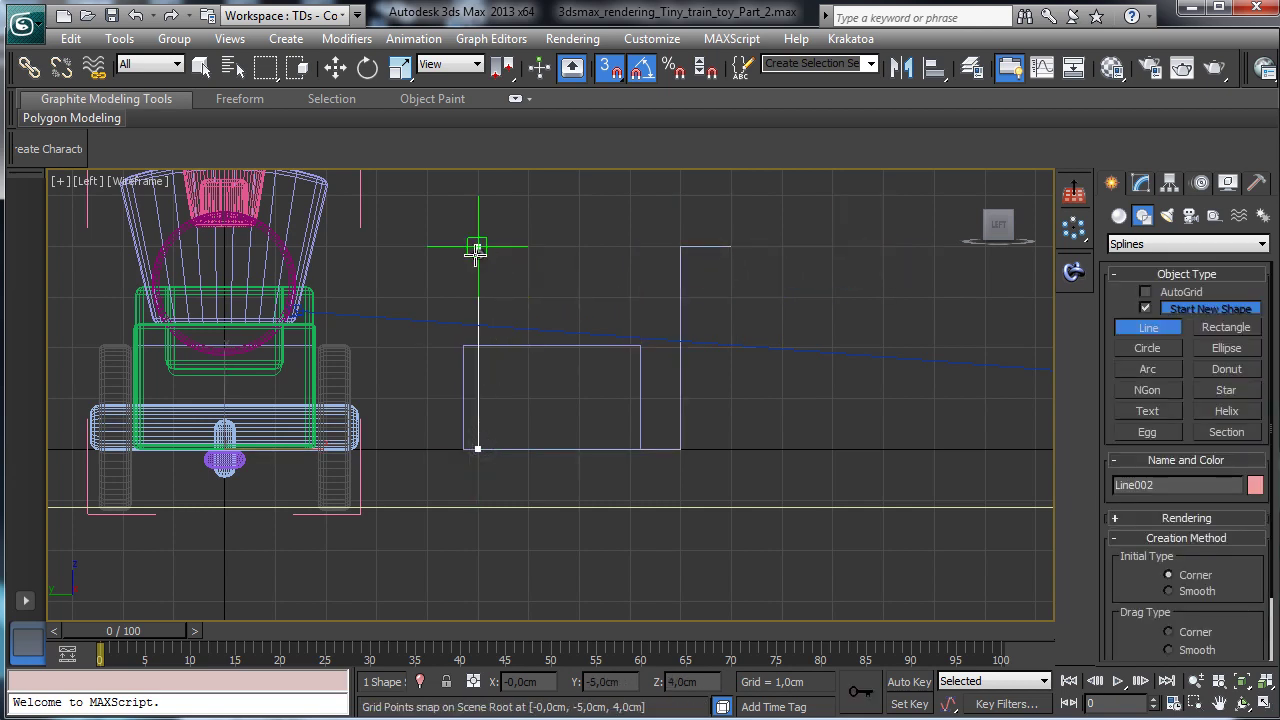
{"action": "left_click", "coordinate": [478, 247]}
{"action": "left_click", "coordinate": [428, 246]}
{"action": "right_click", "coordinate": [517, 233]}
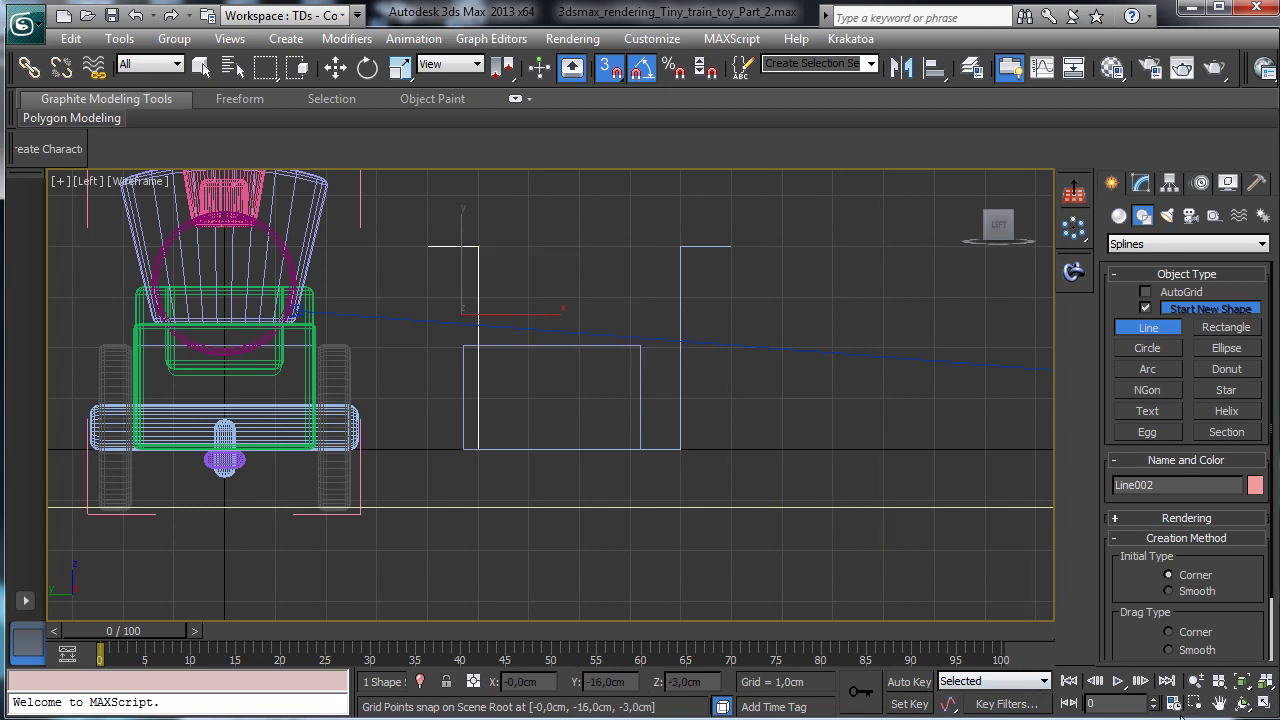
Step: Add short vertical edges rising from the outer ends of both ledges
{"action": "left_click", "coordinate": [1220, 703]}
{"action": "left_click_drag", "start_coordinate": [643, 349], "coordinate": [632, 476]}
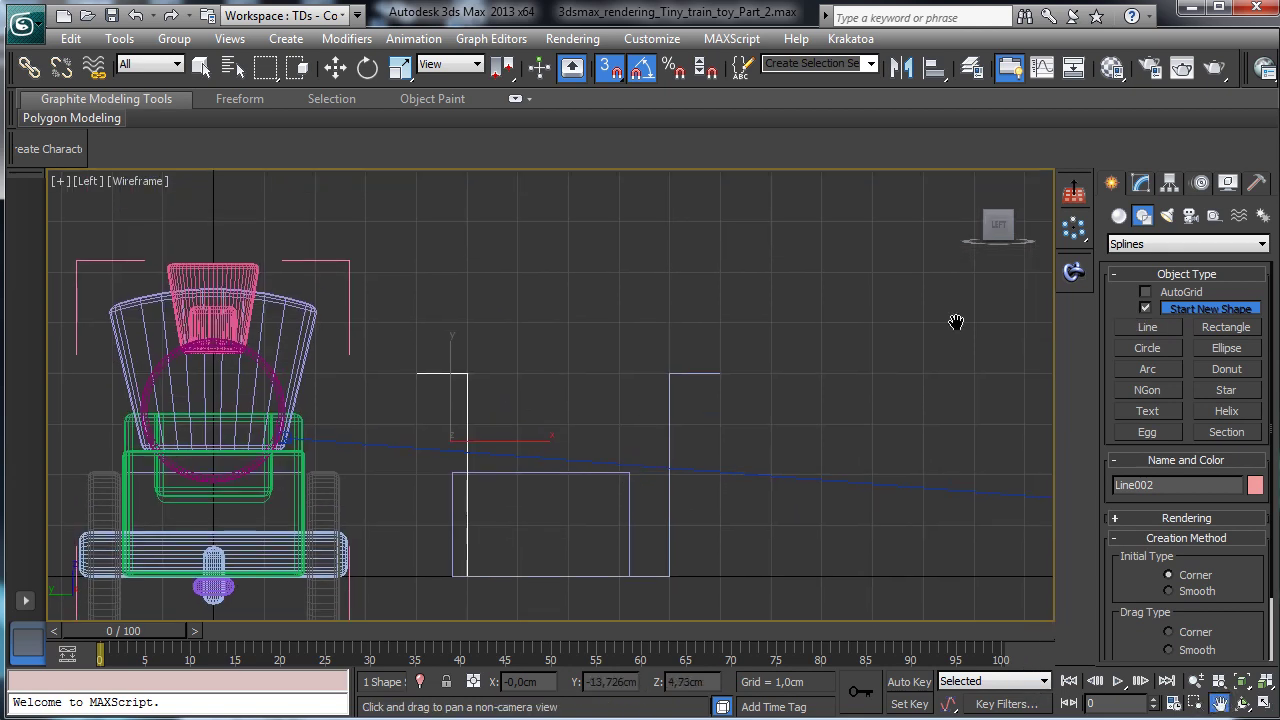
{"action": "left_click", "coordinate": [1147, 327]}
{"action": "left_click", "coordinate": [416, 373]}
{"action": "left_click", "coordinate": [416, 323]}
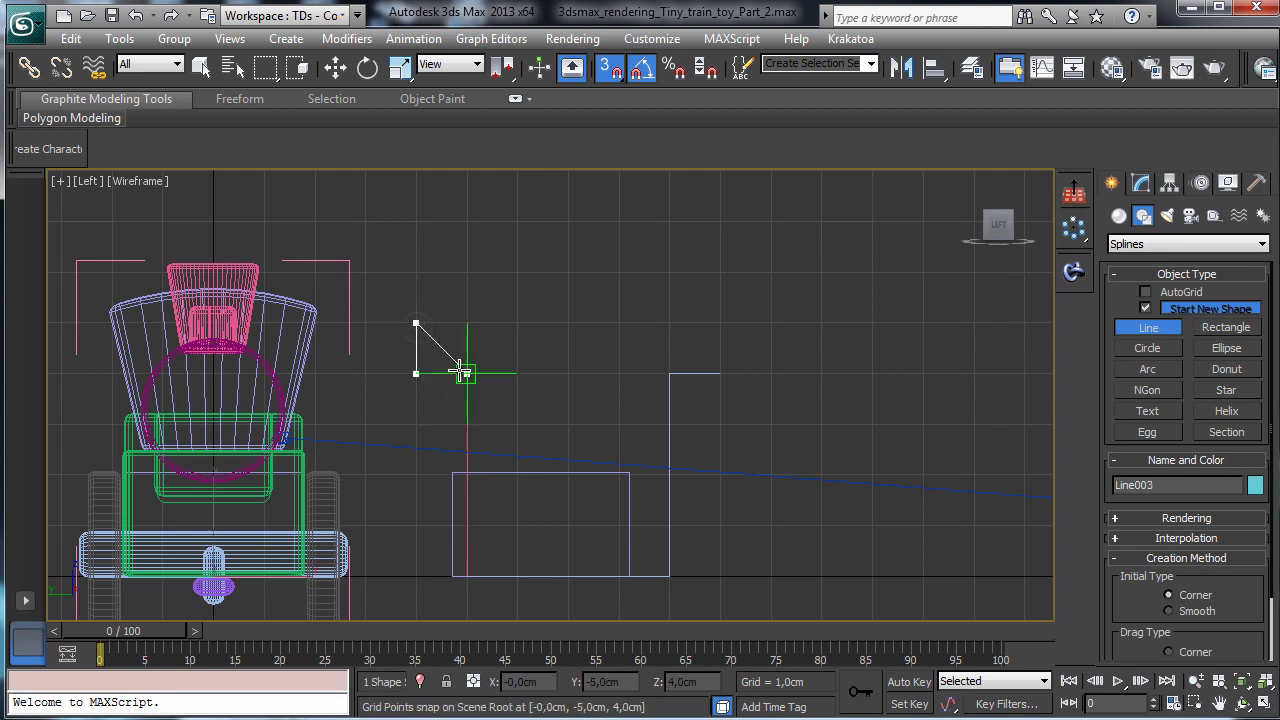
{"action": "right_click", "coordinate": [720, 323]}
{"action": "left_click", "coordinate": [720, 373]}
{"action": "left_click", "coordinate": [720, 323]}
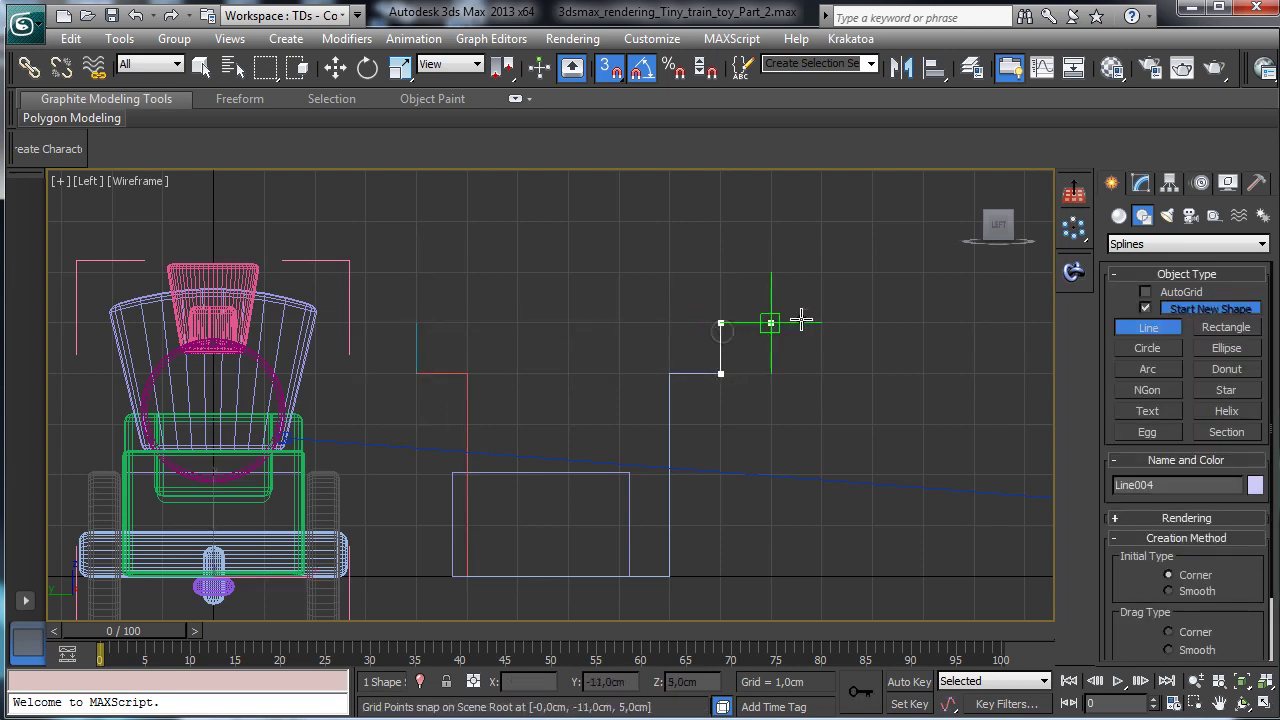
{"action": "right_click", "coordinate": [857, 306]}
Step: Draw the Arc001 roof spanning the tops of the two short edges
{"action": "left_click", "coordinate": [1163, 369]}
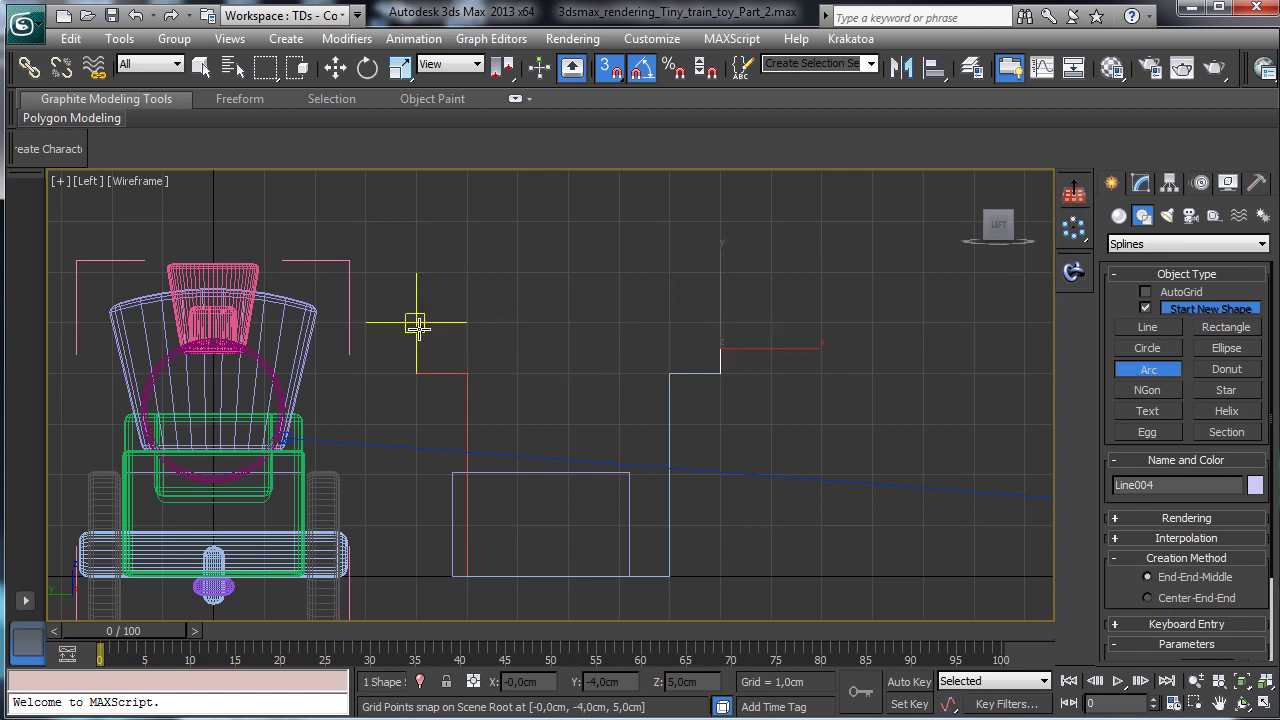
{"action": "left_click_drag", "start_coordinate": [416, 323], "coordinate": [720, 323]}
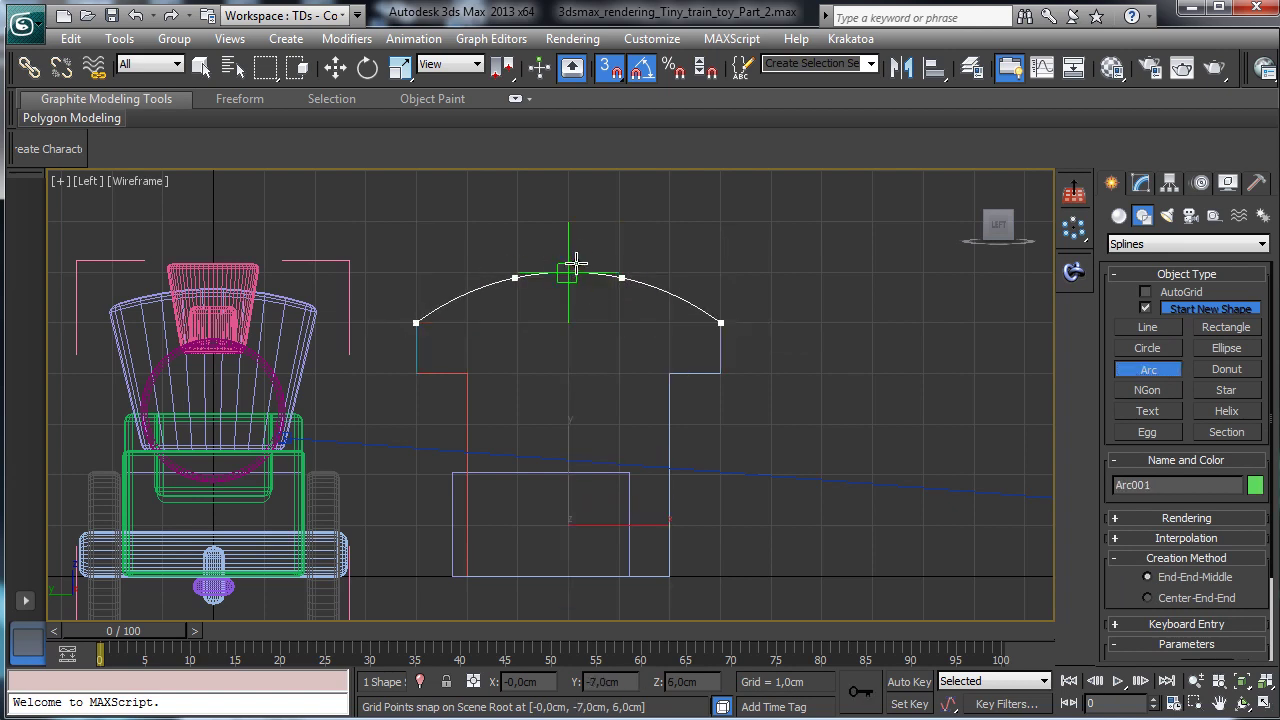
{"action": "left_click", "coordinate": [572, 265]}
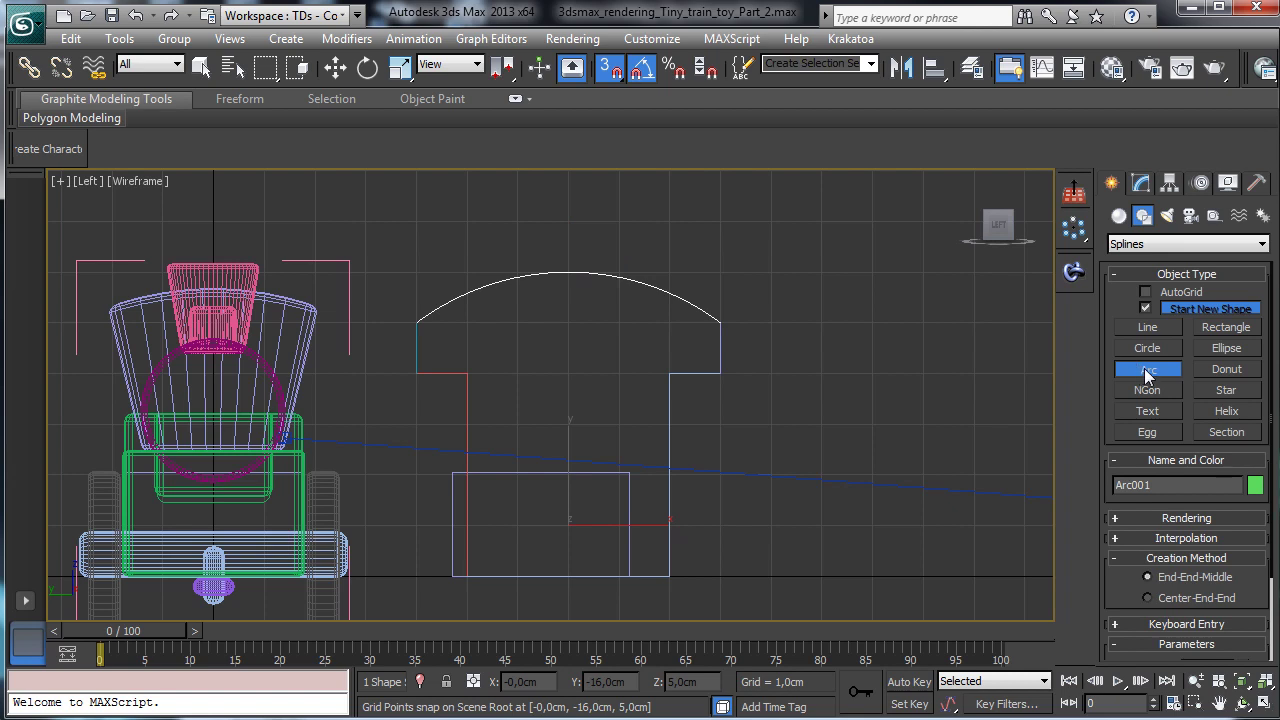
Step: Convert the arc to an Editable Spline
{"action": "left_click", "coordinate": [1141, 183]}
{"action": "right_click", "coordinate": [580, 300]}
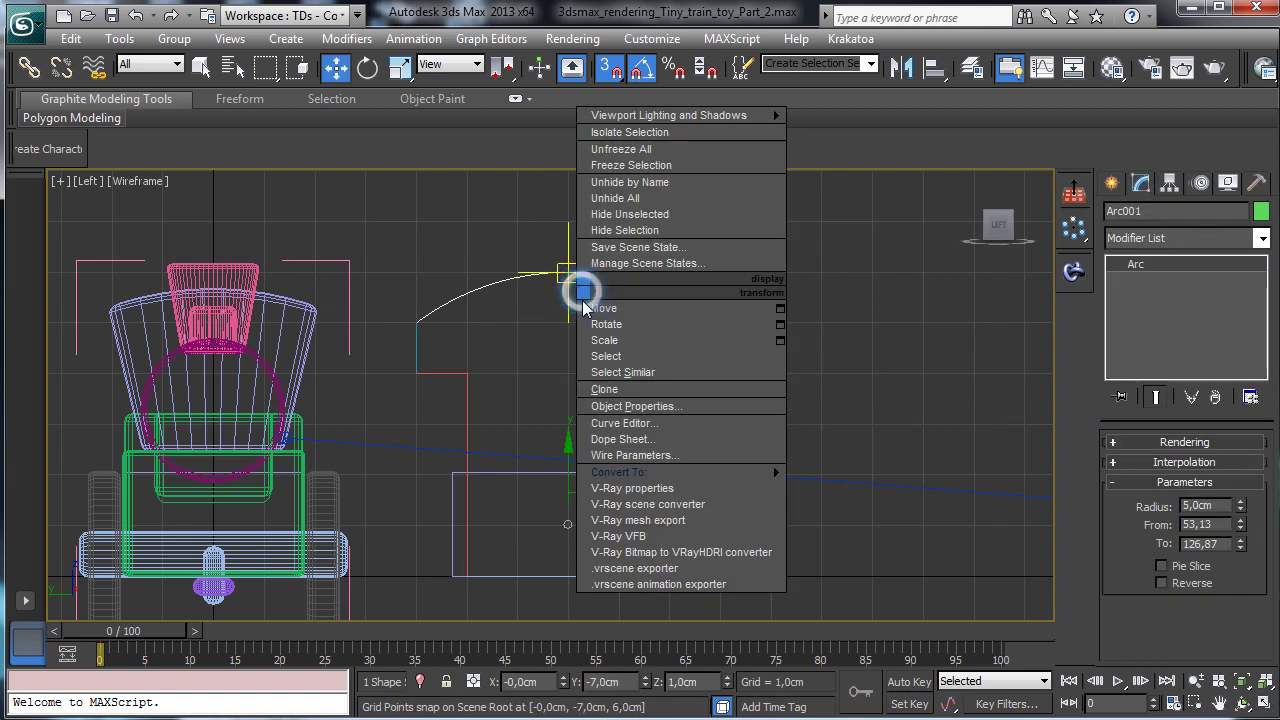
{"action": "mouse_move", "coordinate": [717, 476]}
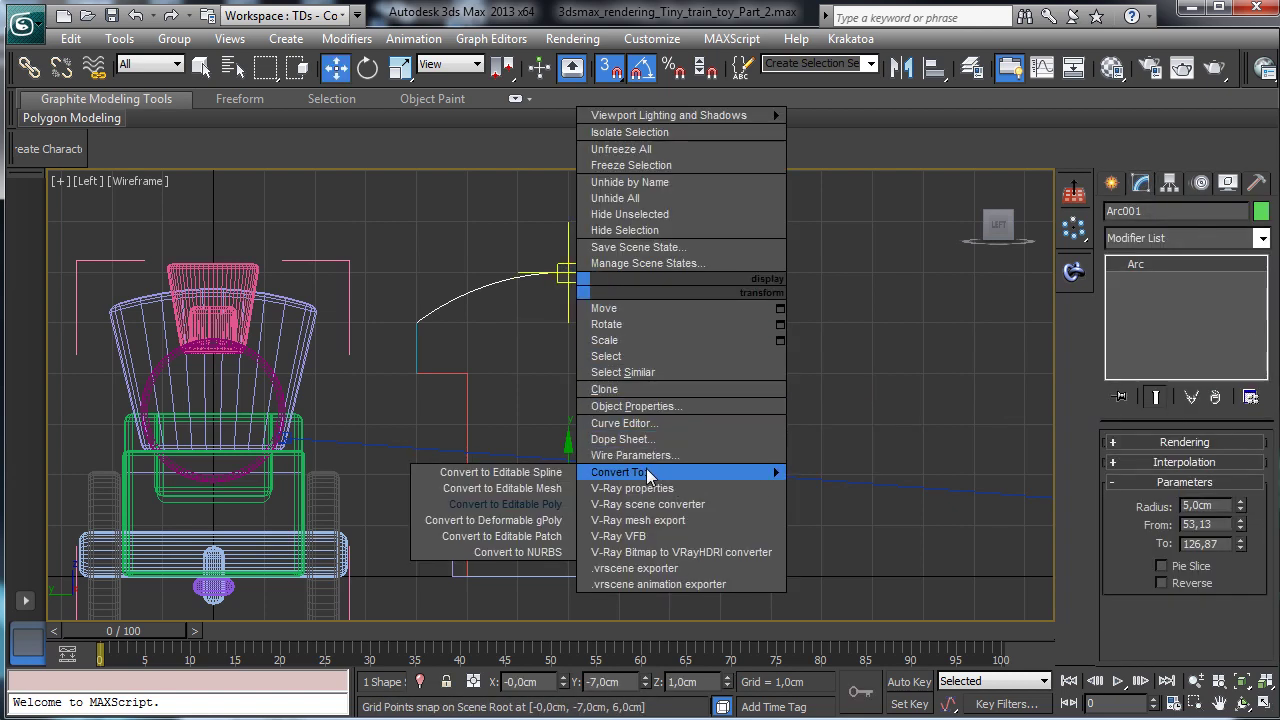
{"action": "left_click", "coordinate": [550, 473]}
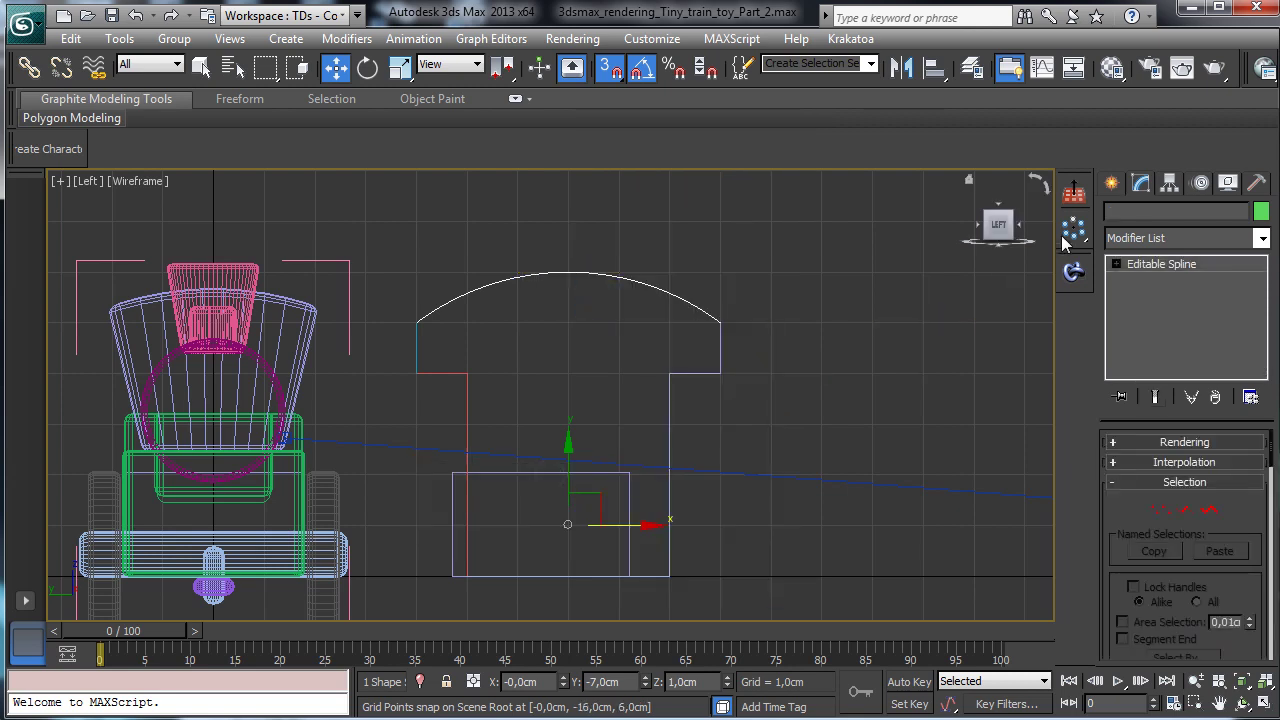
Step: Turn snapping off and attach the right and left side lines to the arc
{"action": "key", "text": "s"}
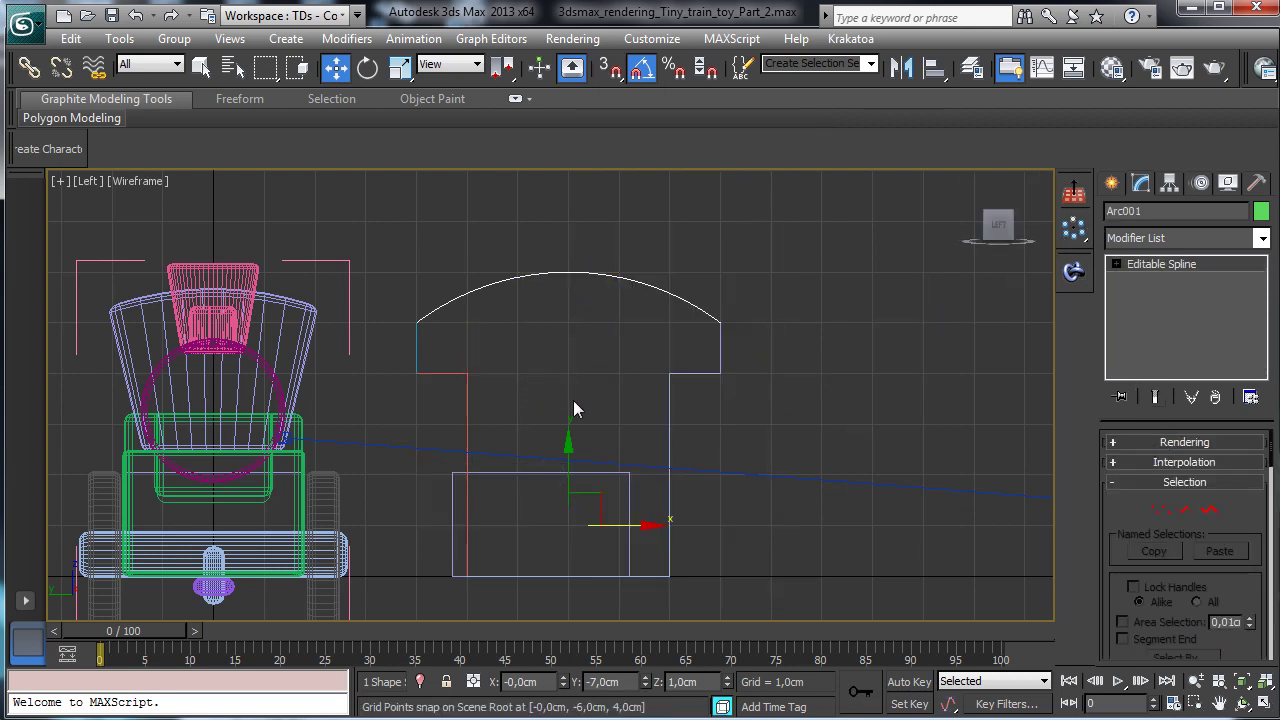
{"action": "left_click_drag", "start_coordinate": [1240, 508], "coordinate": [1238, 347]}
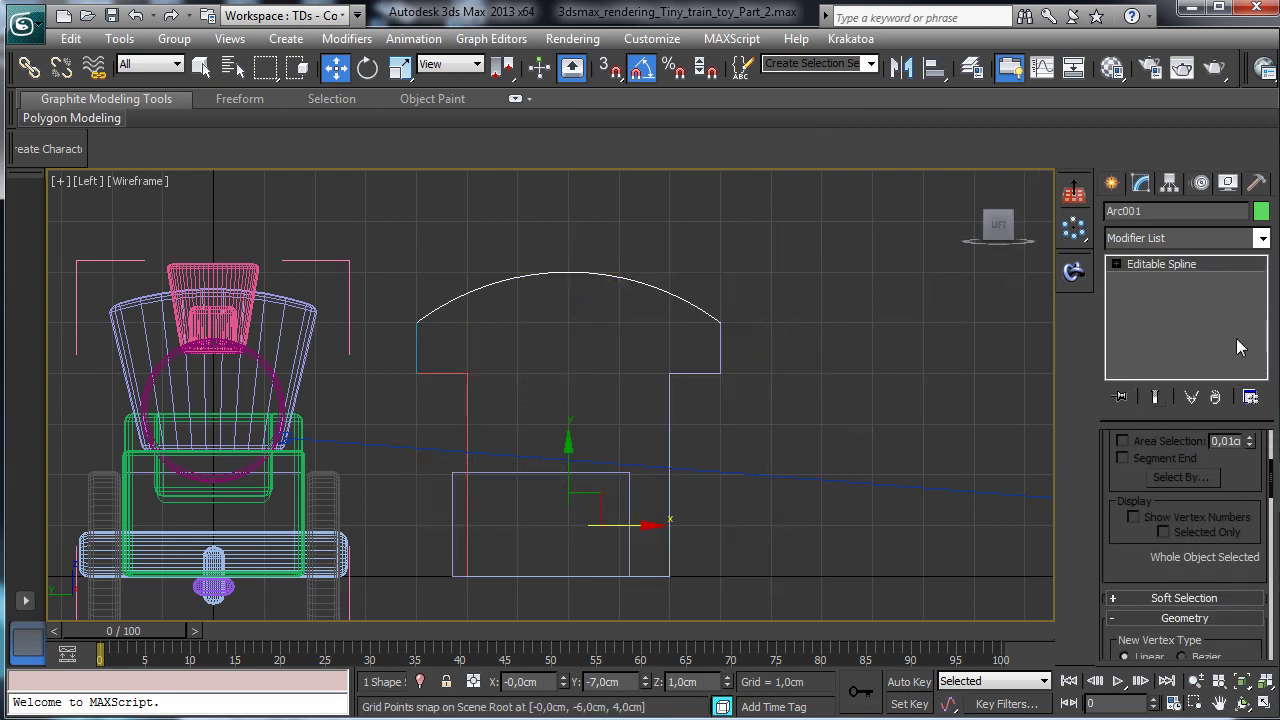
{"action": "left_click_drag", "start_coordinate": [1141, 556], "coordinate": [1131, 378]}
{"action": "left_click", "coordinate": [1145, 541]}
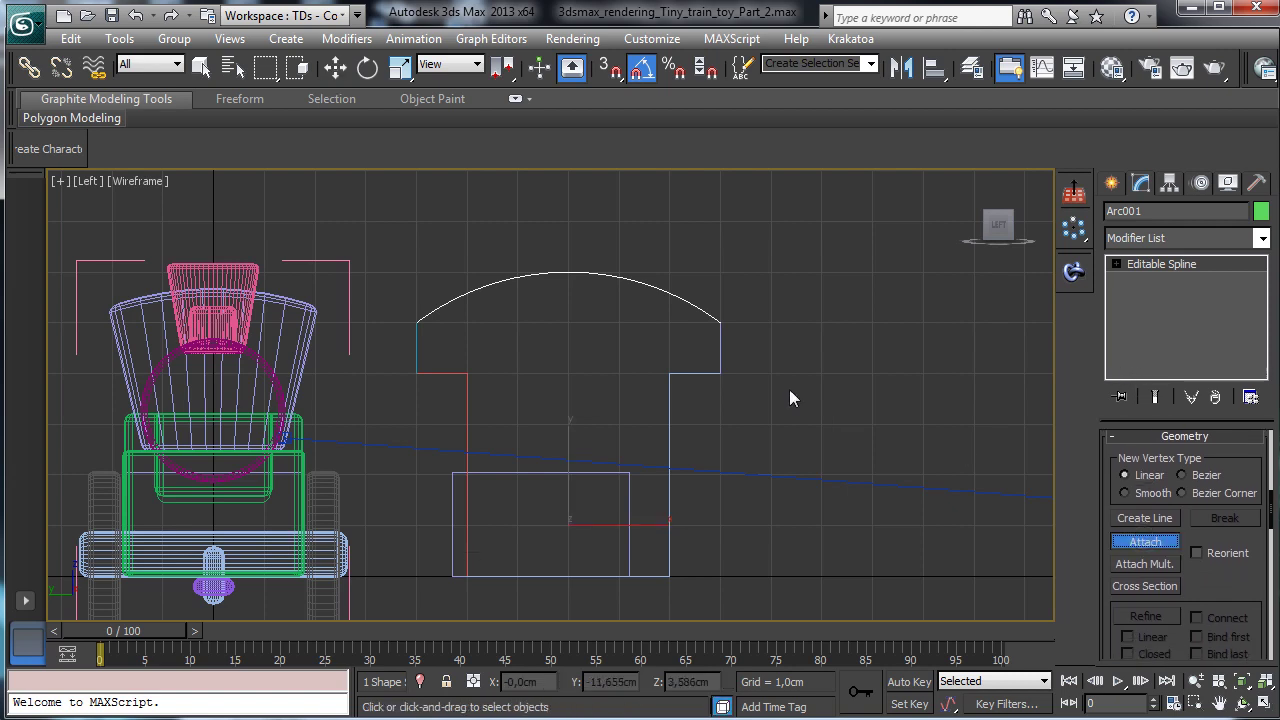
{"action": "left_click", "coordinate": [695, 372]}
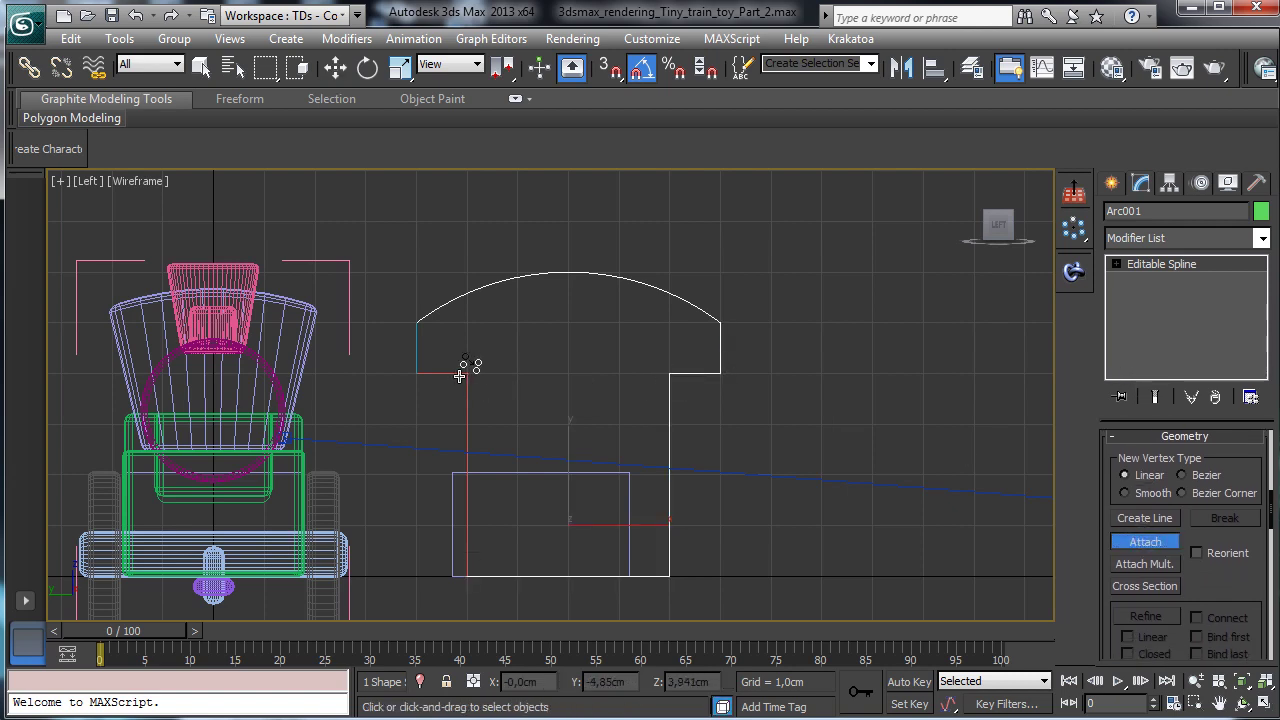
{"action": "left_click", "coordinate": [459, 375]}
{"action": "left_click", "coordinate": [1150, 540]}
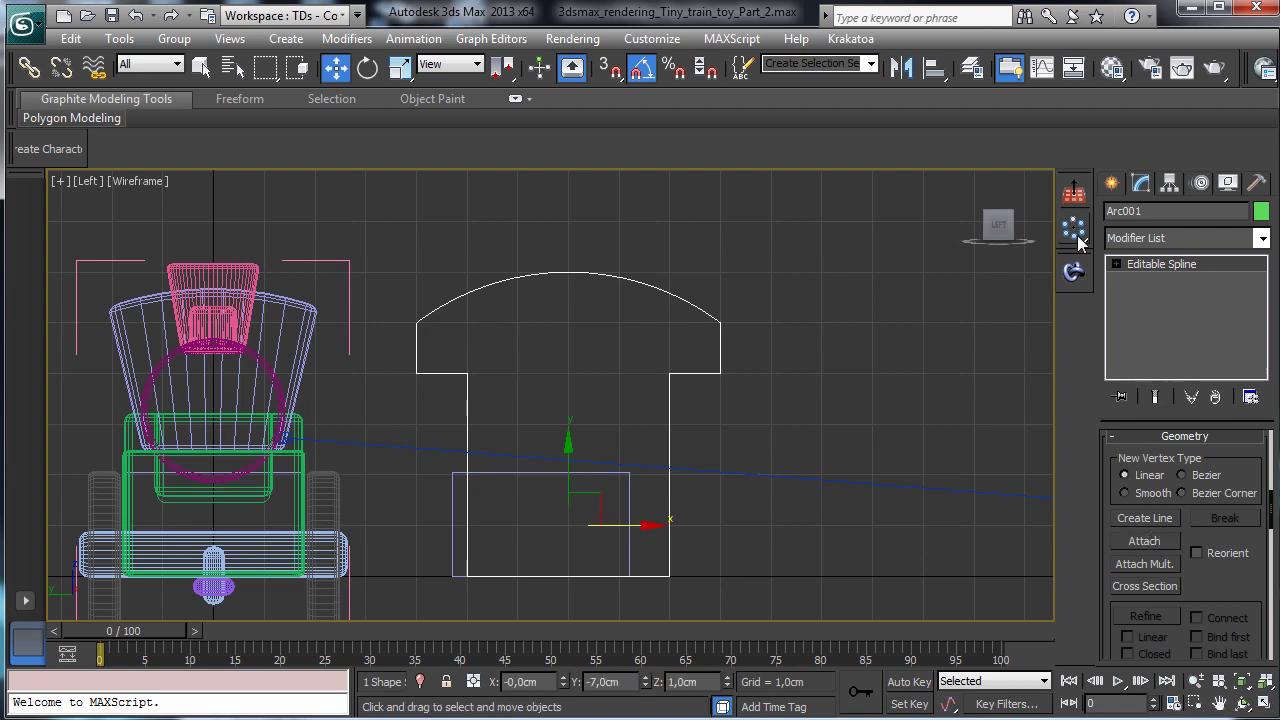
Step: At Vertex level, fuse the left ledge corner and the arc's left end with its edge
{"action": "left_click", "coordinate": [1116, 264]}
{"action": "left_click", "coordinate": [1153, 280]}
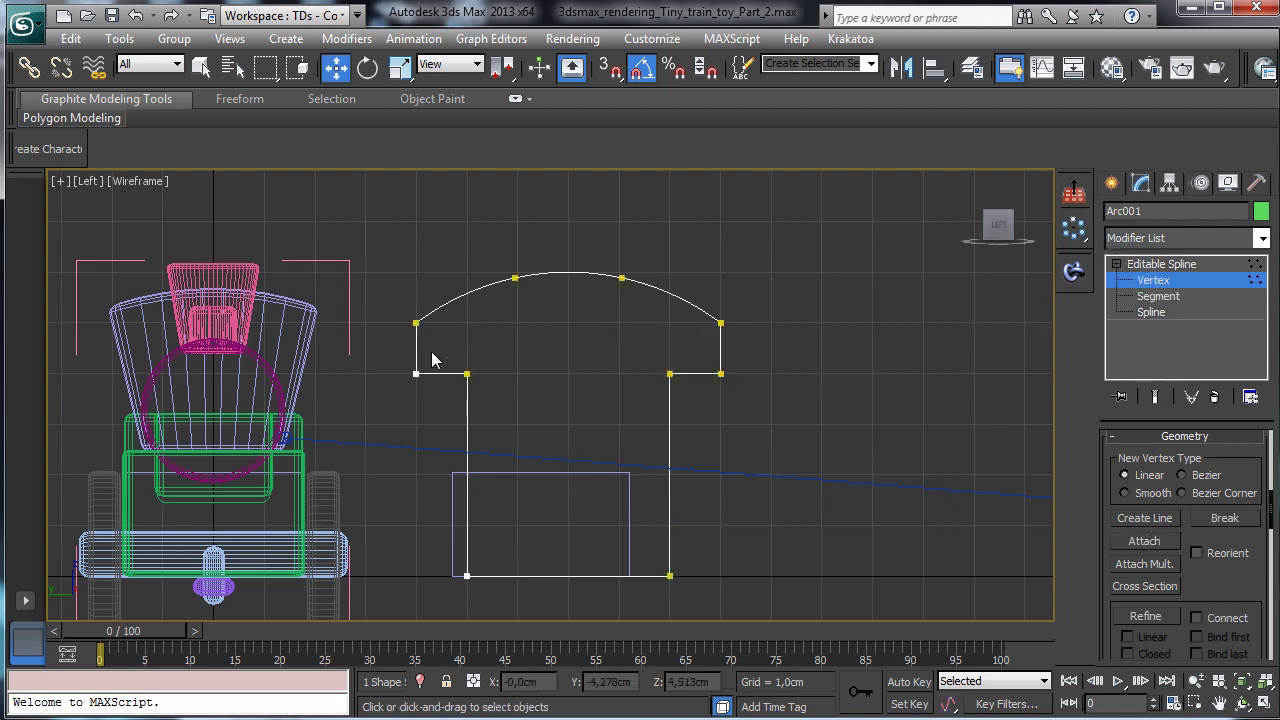
{"action": "left_click_drag", "start_coordinate": [396, 362], "coordinate": [436, 392]}
{"action": "scroll", "coordinate": [1220, 560], "scroll_direction": "down", "scroll_amount": 5}
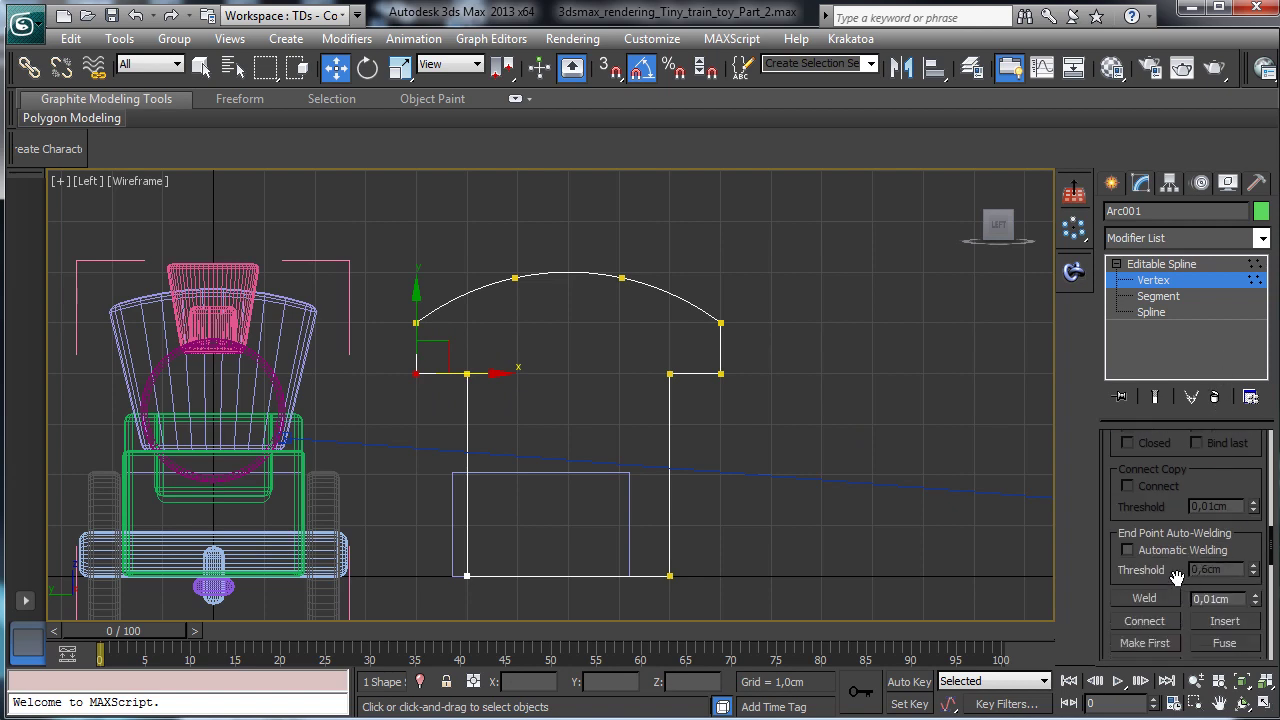
{"action": "scroll", "coordinate": [1180, 565], "scroll_direction": "down", "scroll_amount": 4}
{"action": "left_click", "coordinate": [1225, 545]}
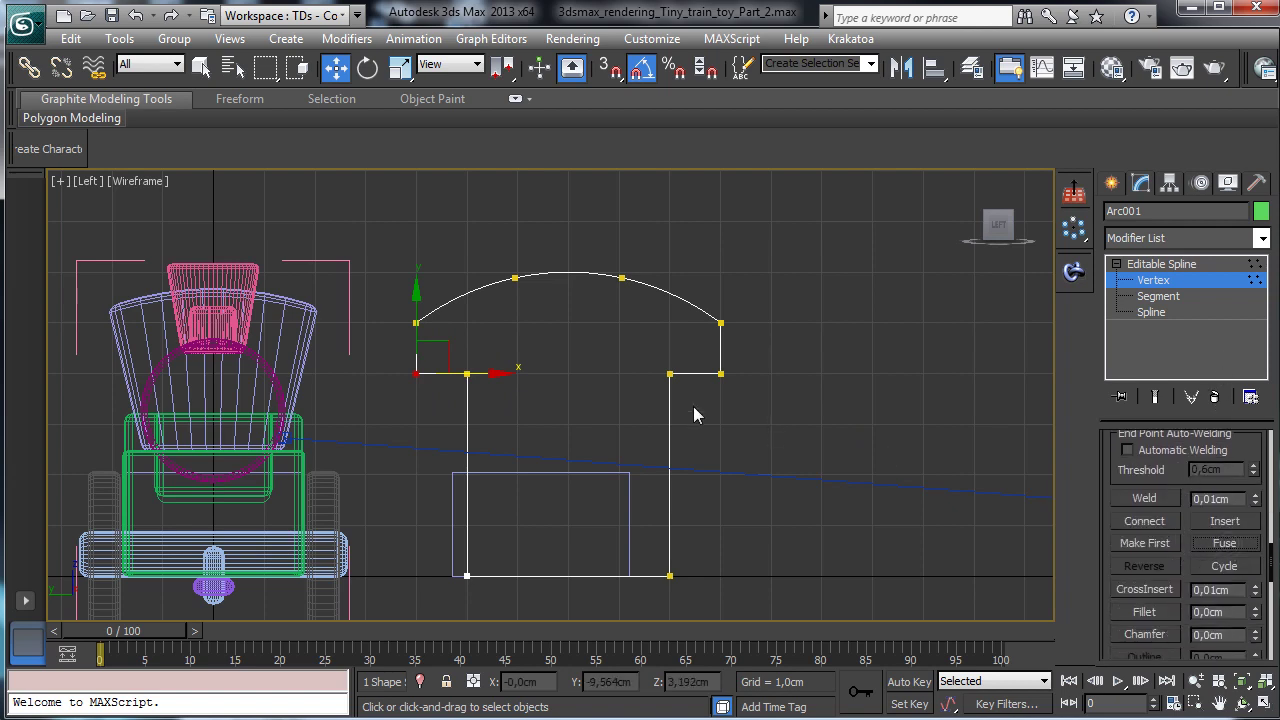
{"action": "left_click", "coordinate": [414, 322]}
{"action": "left_click", "coordinate": [1217, 545]}
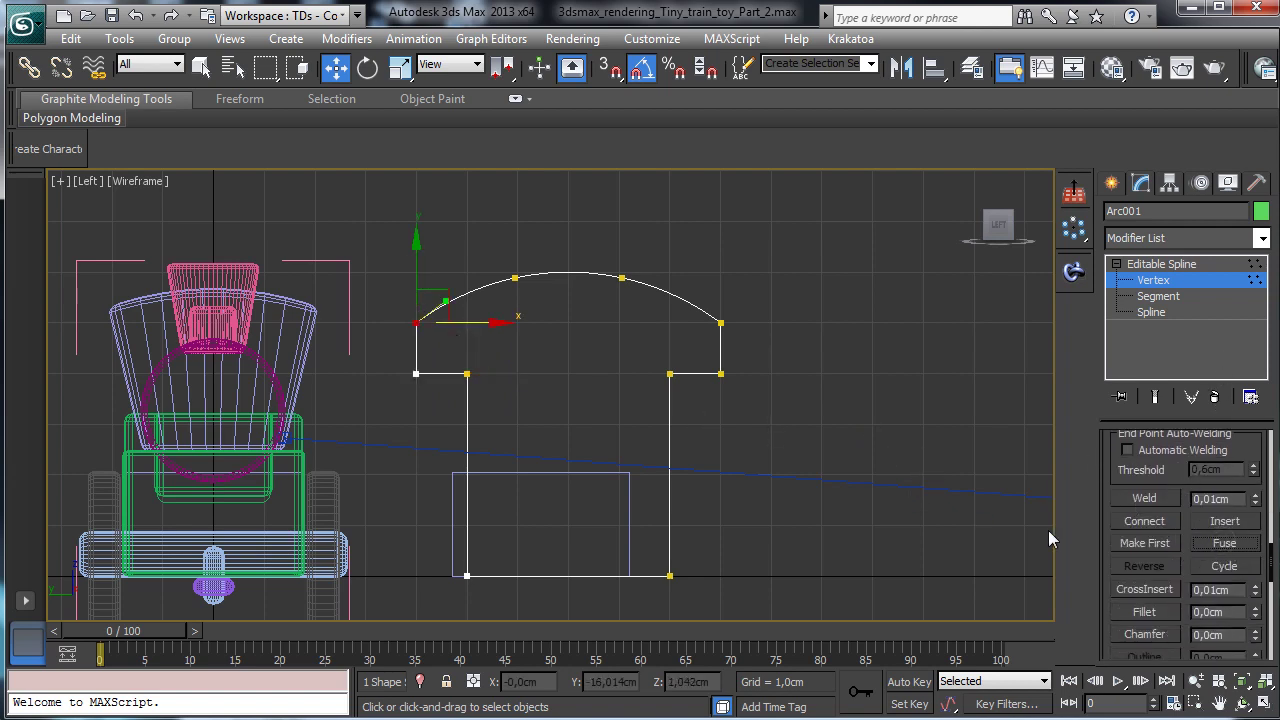
Step: Weld the lower-left, right ledge, arc right end and right inner corner vertices
{"action": "left_click", "coordinate": [1145, 499]}
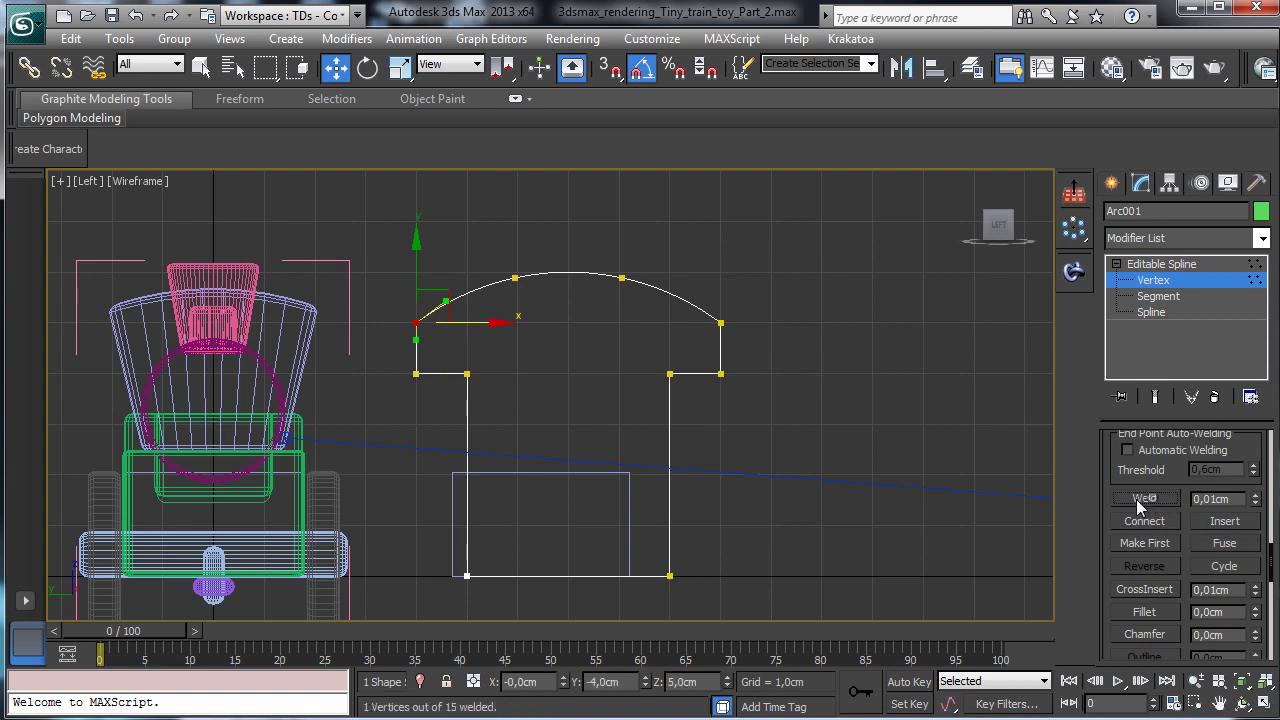
{"action": "left_click_drag", "start_coordinate": [406, 368], "coordinate": [443, 391]}
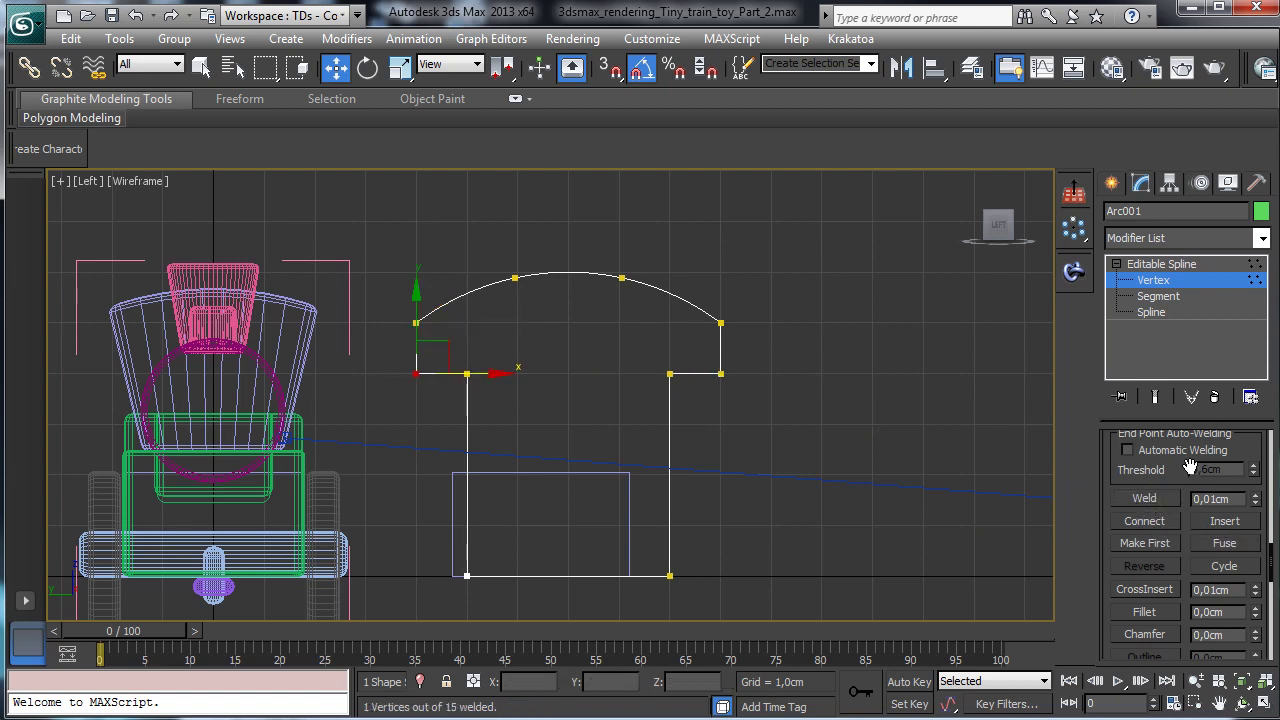
{"action": "left_click", "coordinate": [1143, 497]}
{"action": "left_click_drag", "start_coordinate": [749, 390], "coordinate": [749, 390]}
{"action": "left_click", "coordinate": [1145, 498]}
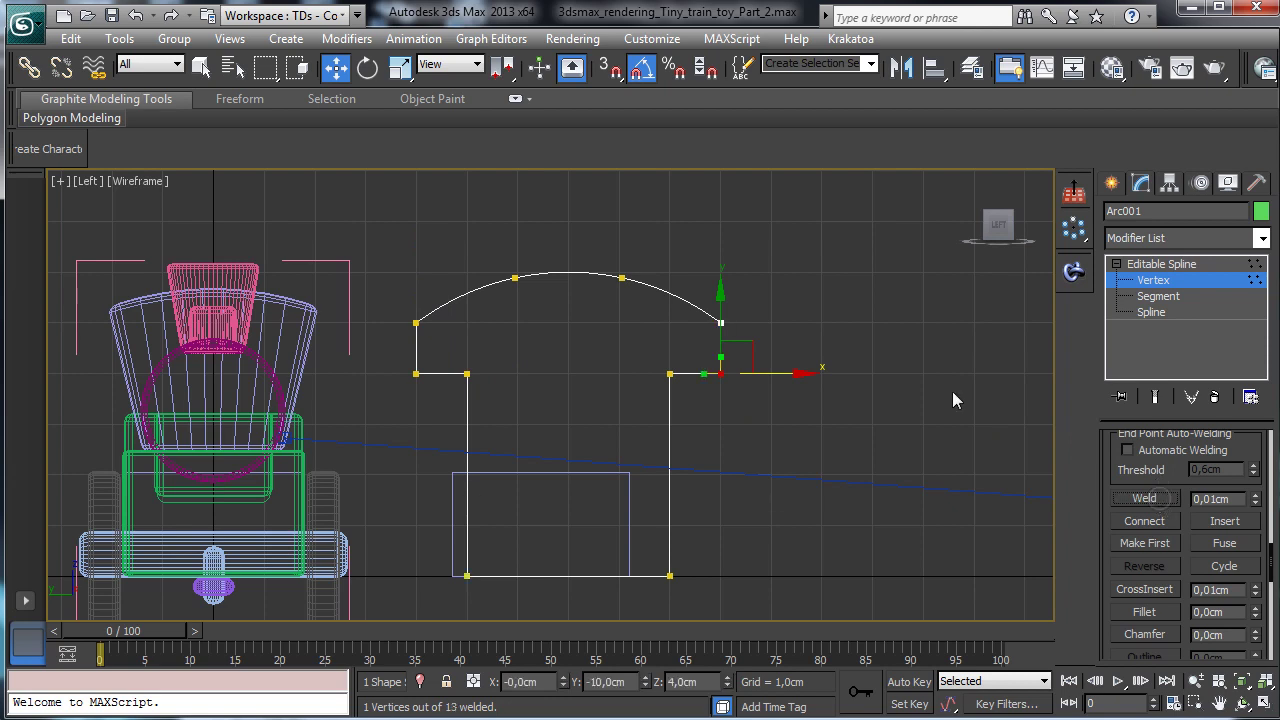
{"action": "left_click_drag", "start_coordinate": [705, 300], "coordinate": [786, 363]}
{"action": "left_click", "coordinate": [1144, 498]}
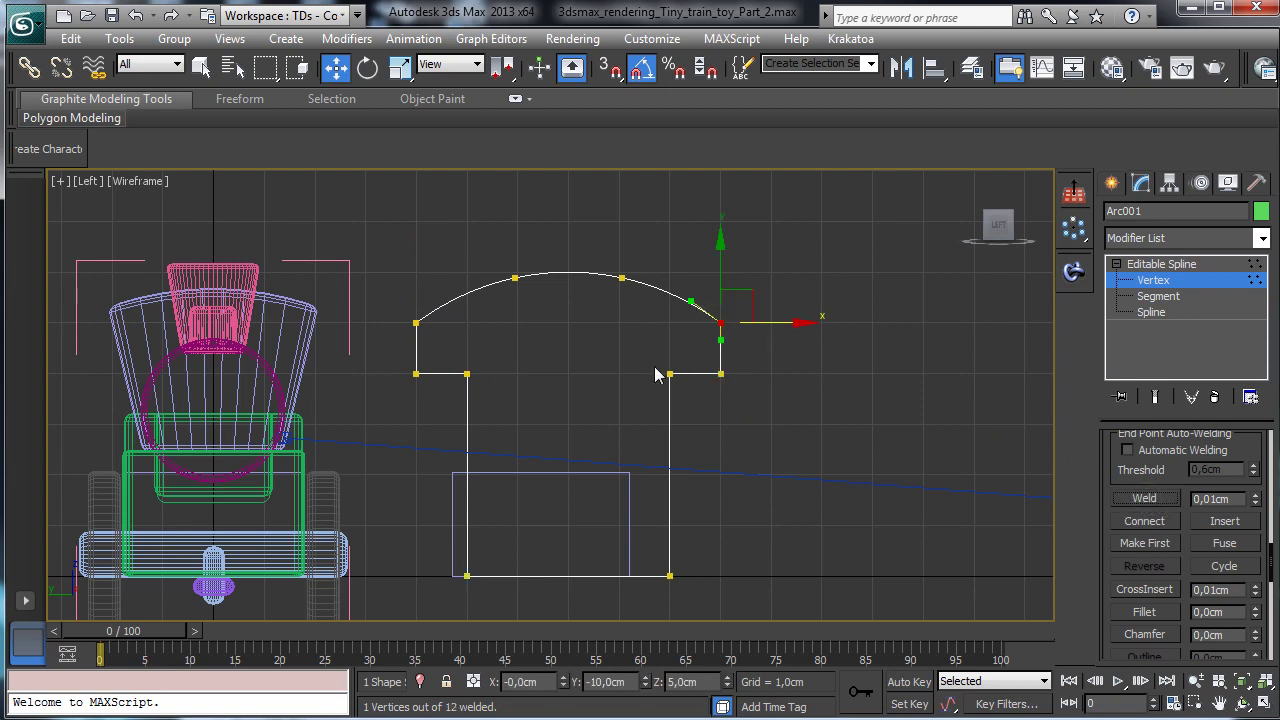
{"action": "left_click_drag", "start_coordinate": [692, 398], "coordinate": [692, 398]}
{"action": "left_click", "coordinate": [1155, 499]}
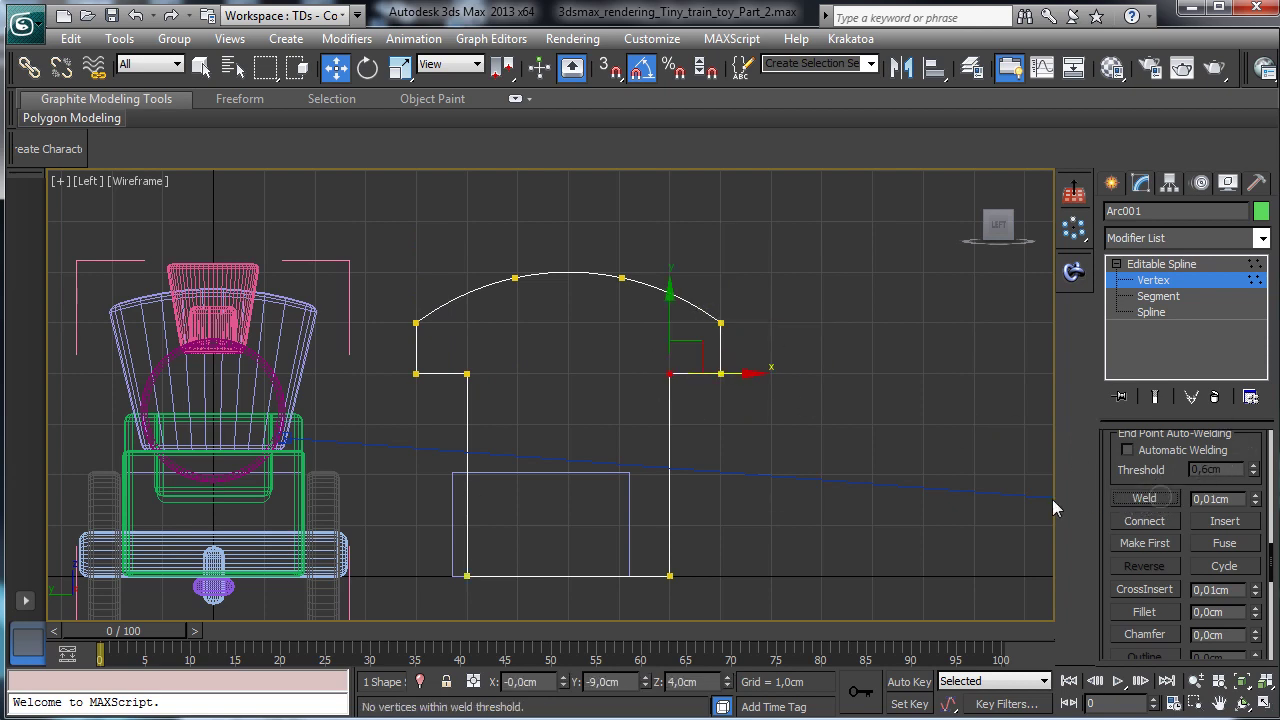
{"action": "left_click_drag", "start_coordinate": [637, 589], "coordinate": [637, 589]}
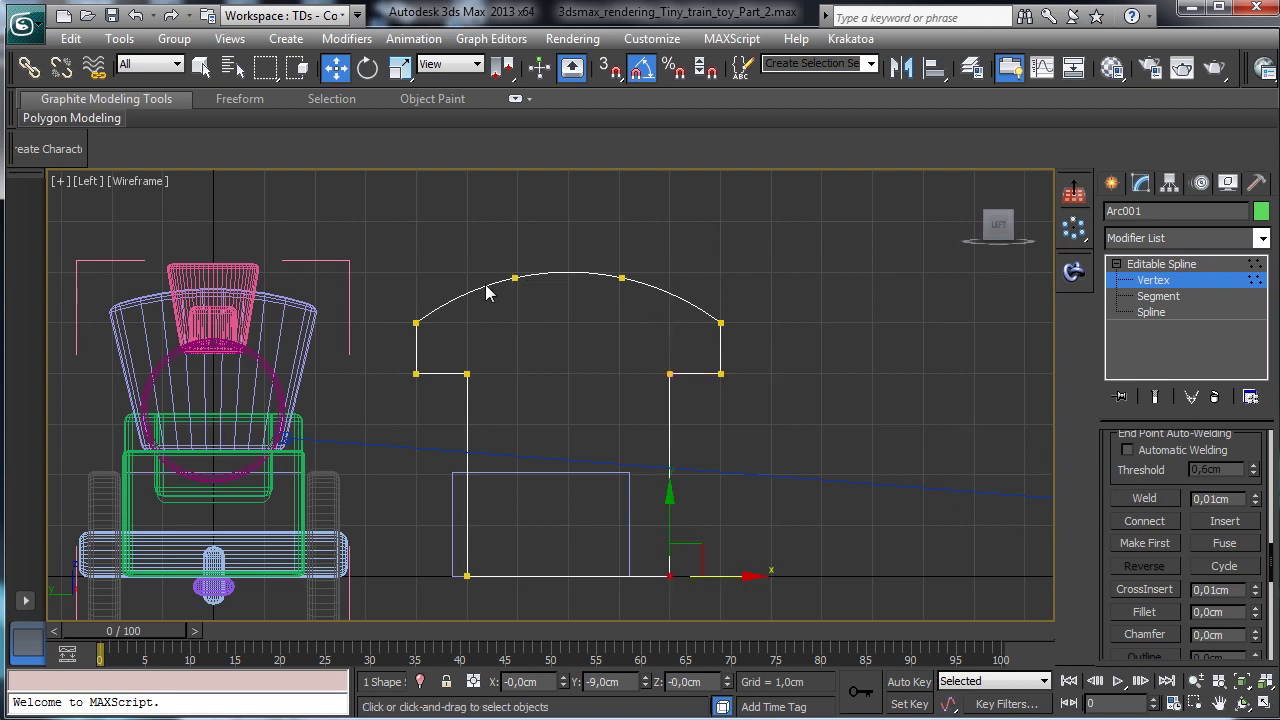
{"action": "left_click", "coordinate": [1165, 312]}
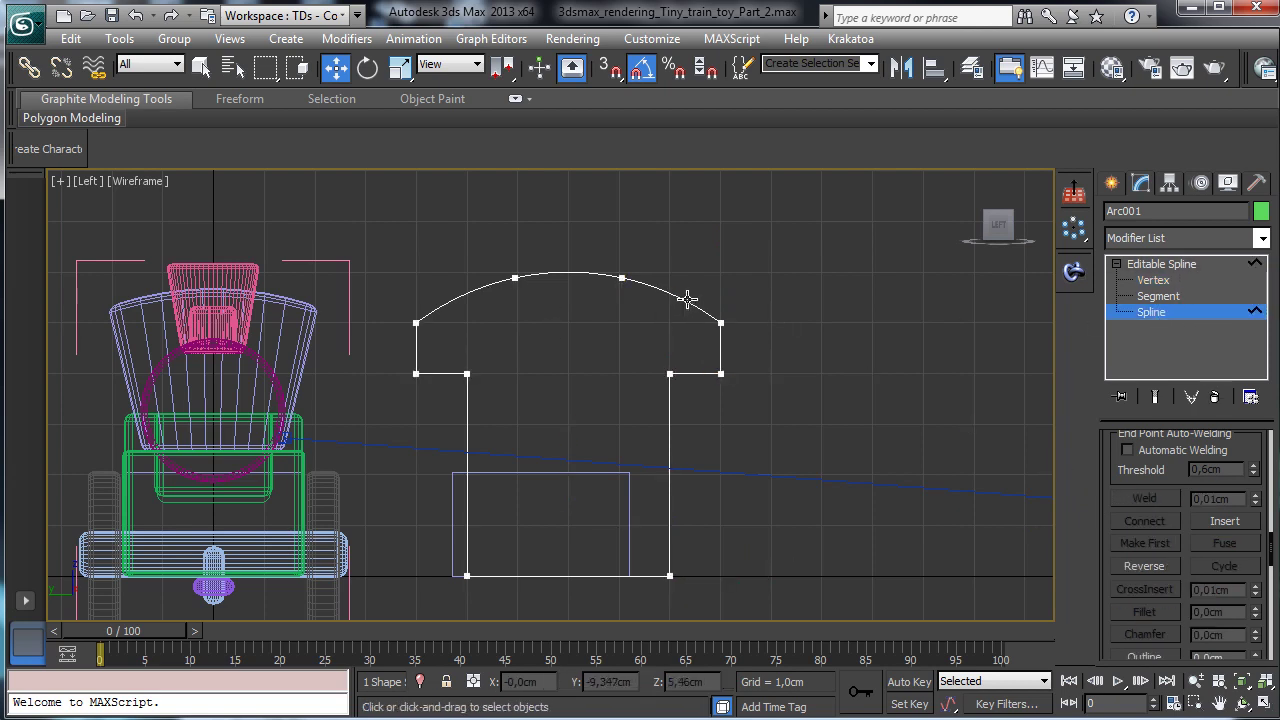
Step: Shift the whole outline slightly left and scale it horizontally to about 85%
{"action": "left_click", "coordinate": [688, 299]}
{"action": "left_click", "coordinate": [1151, 312]}
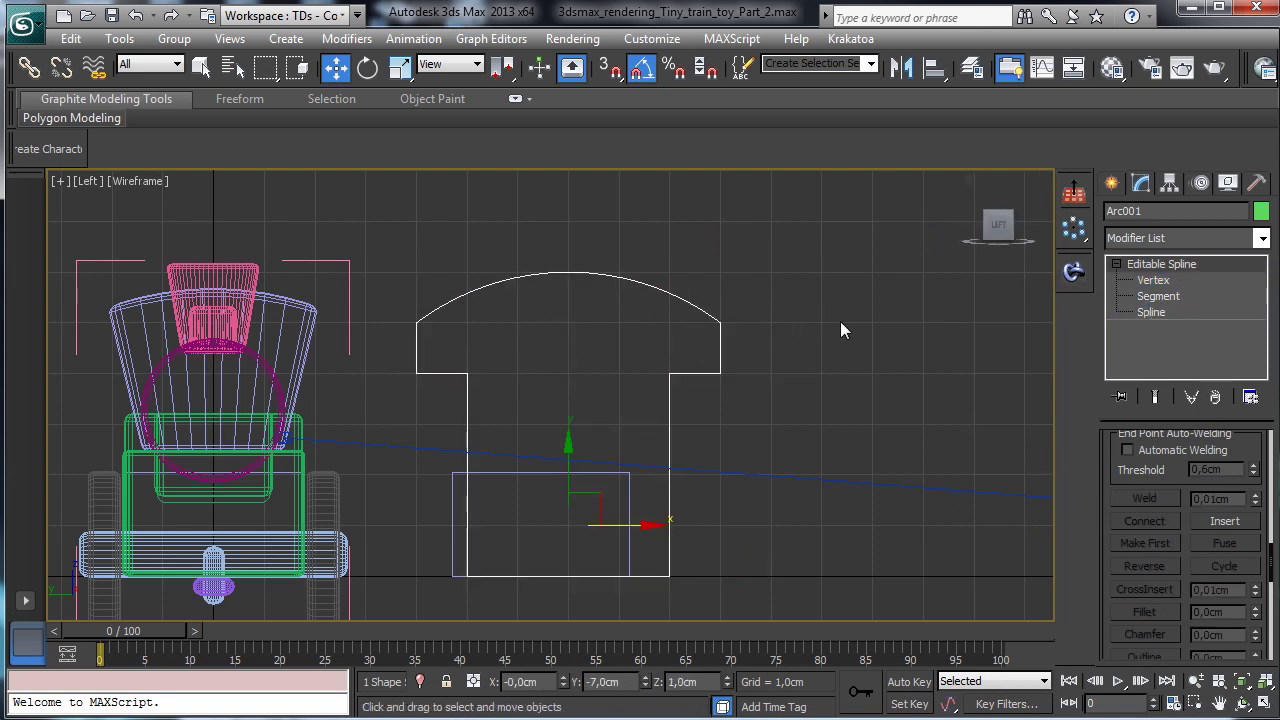
{"action": "left_click_drag", "start_coordinate": [640, 523], "coordinate": [612, 515]}
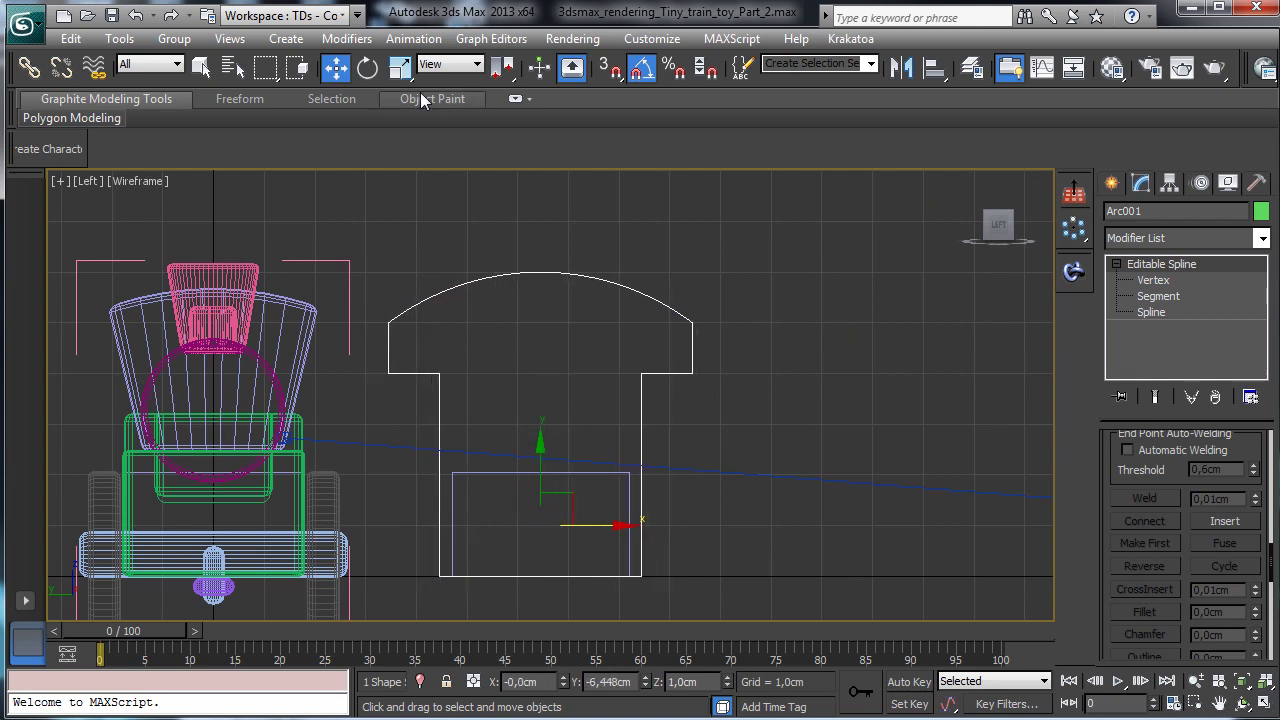
{"action": "left_click", "coordinate": [401, 140]}
{"action": "mouse_move", "coordinate": [640, 523]}
{"action": "left_mouse_down"}
{"action": "mouse_move", "coordinate": [614, 526]}
{"action": "mouse_move", "coordinate": [629, 524]}
{"action": "left_mouse_up"}
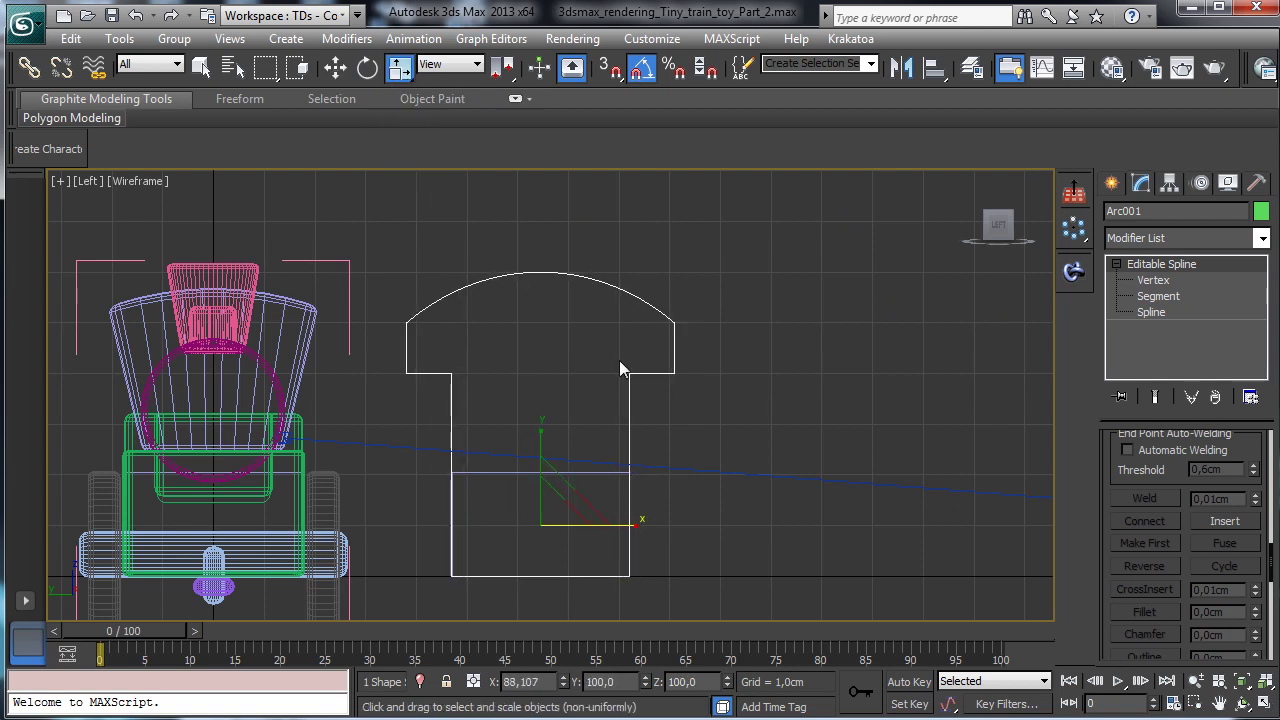
Step: Move the roof arch vertices down, then exit Vertex mode and restore four viewports
{"action": "left_click", "coordinate": [1145, 280]}
{"action": "left_click_drag", "start_coordinate": [641, 327], "coordinate": [684, 334]}
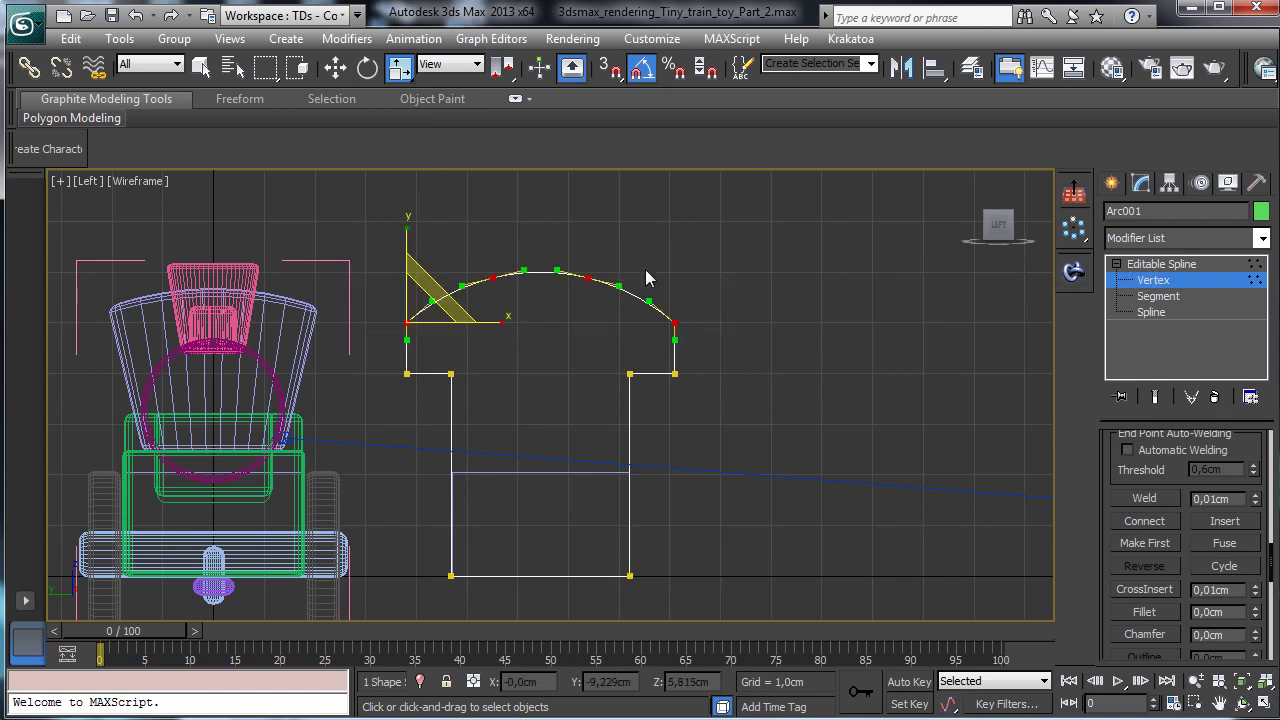
{"action": "key", "text": "w"}
{"action": "left_click_drag", "start_coordinate": [405, 252], "coordinate": [410, 275]}
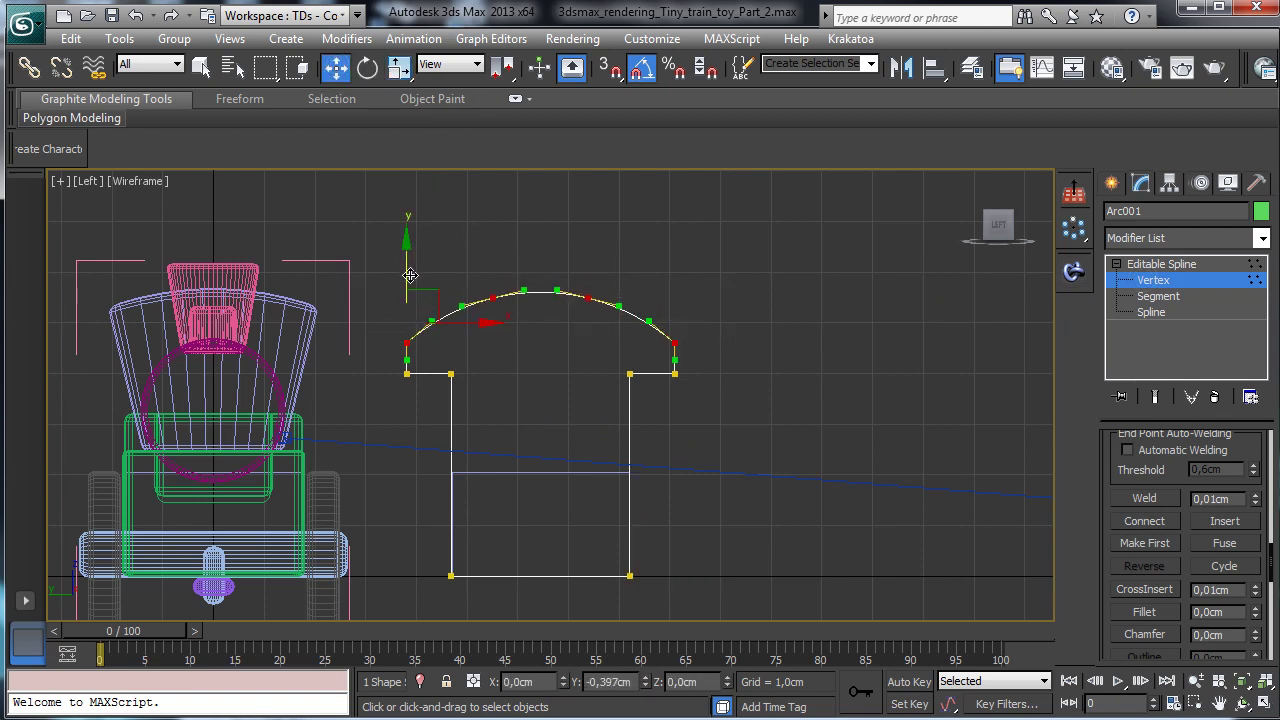
{"action": "left_click", "coordinate": [737, 304]}
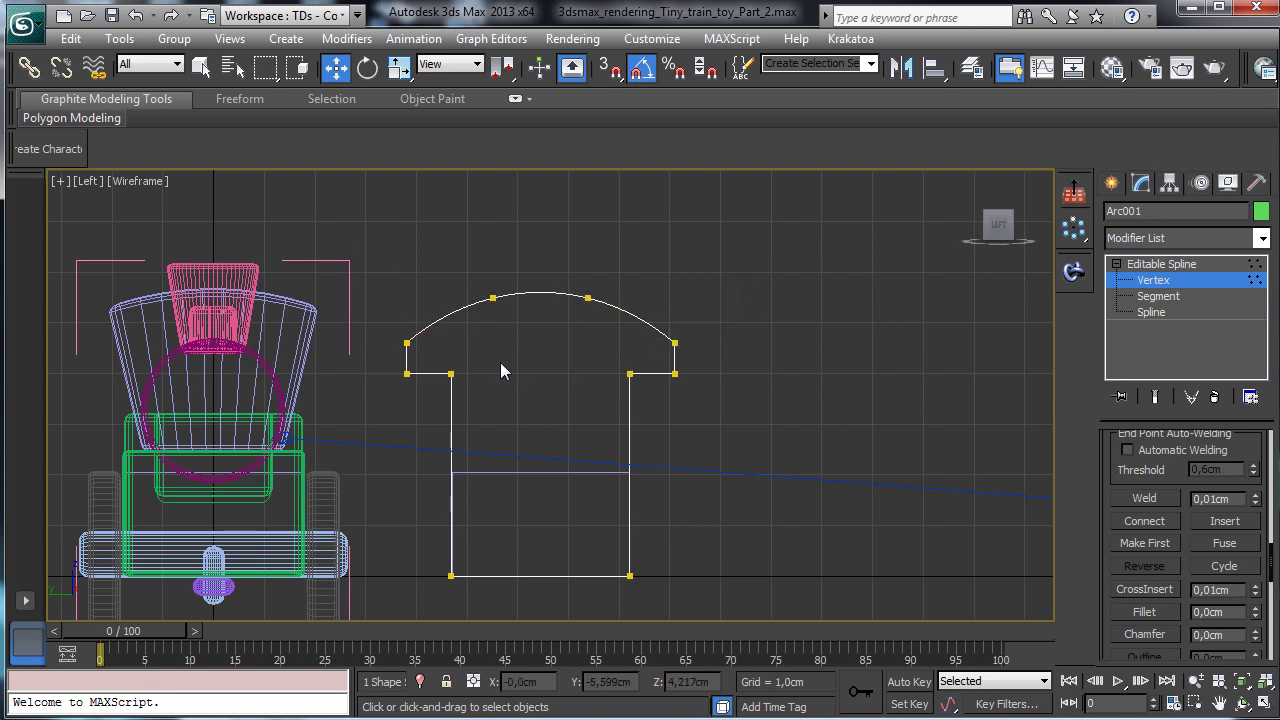
{"action": "left_click", "coordinate": [1153, 281]}
{"action": "left_click", "coordinate": [1262, 679]}
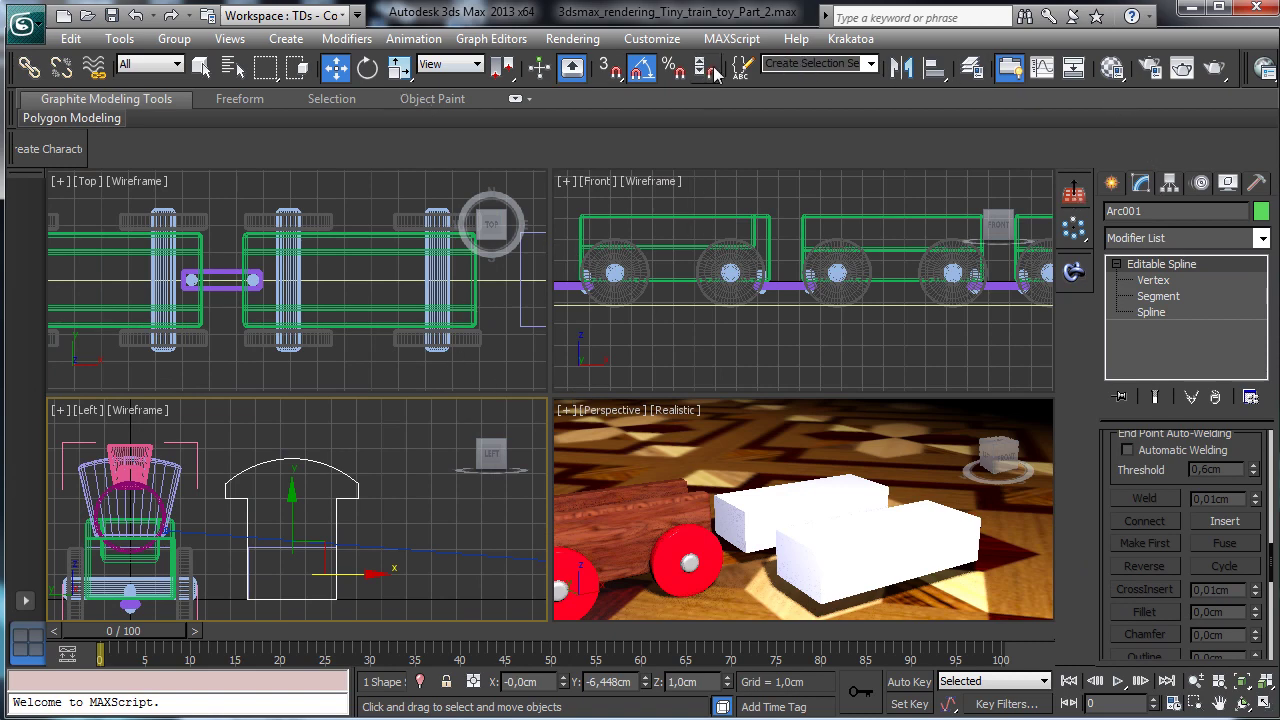
Step: Align the cab outline to the white block on X and Y and slide it onto the front block
{"action": "left_click", "coordinate": [933, 67]}
{"action": "left_click", "coordinate": [840, 463]}
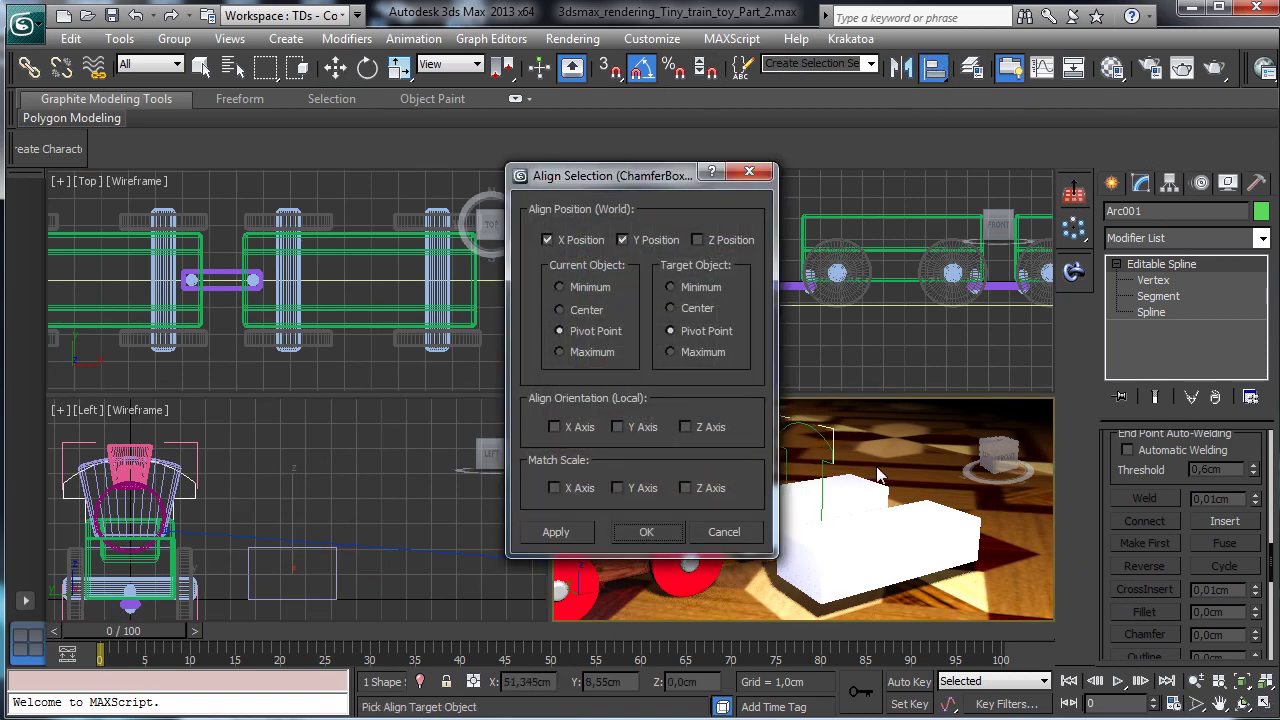
{"action": "left_click", "coordinate": [662, 531]}
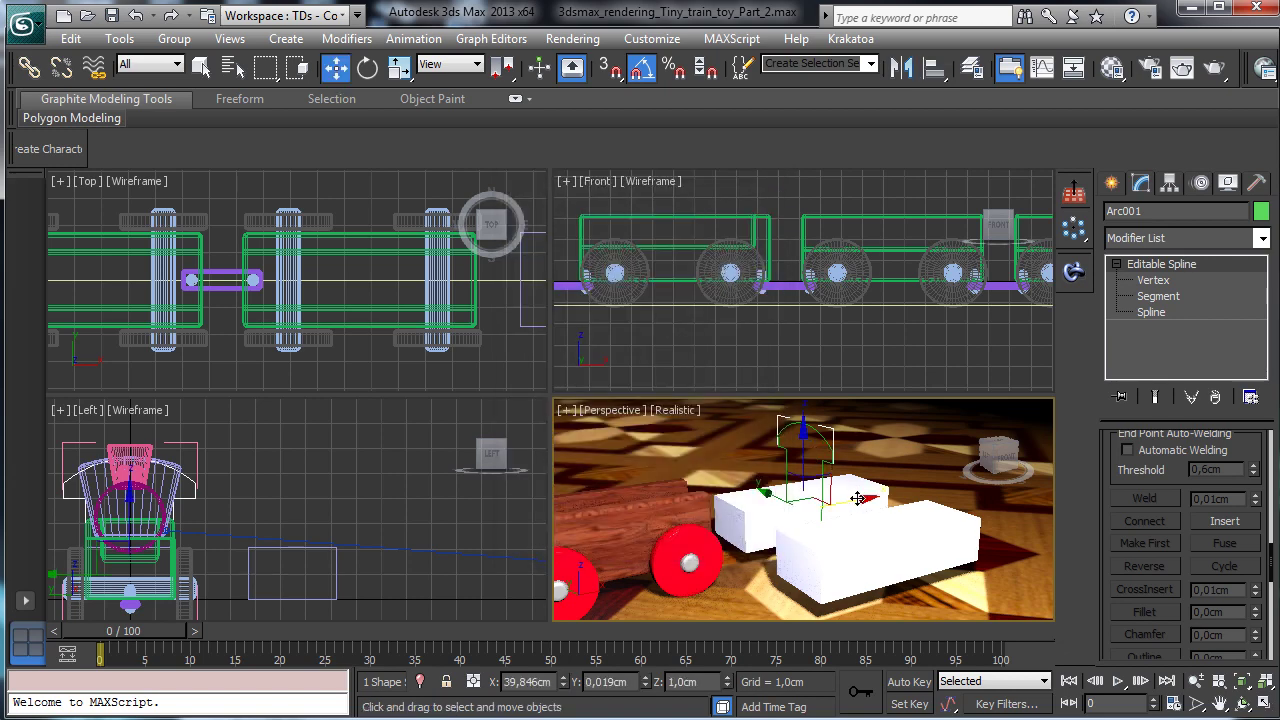
{"action": "left_click_drag", "start_coordinate": [858, 498], "coordinate": [746, 497]}
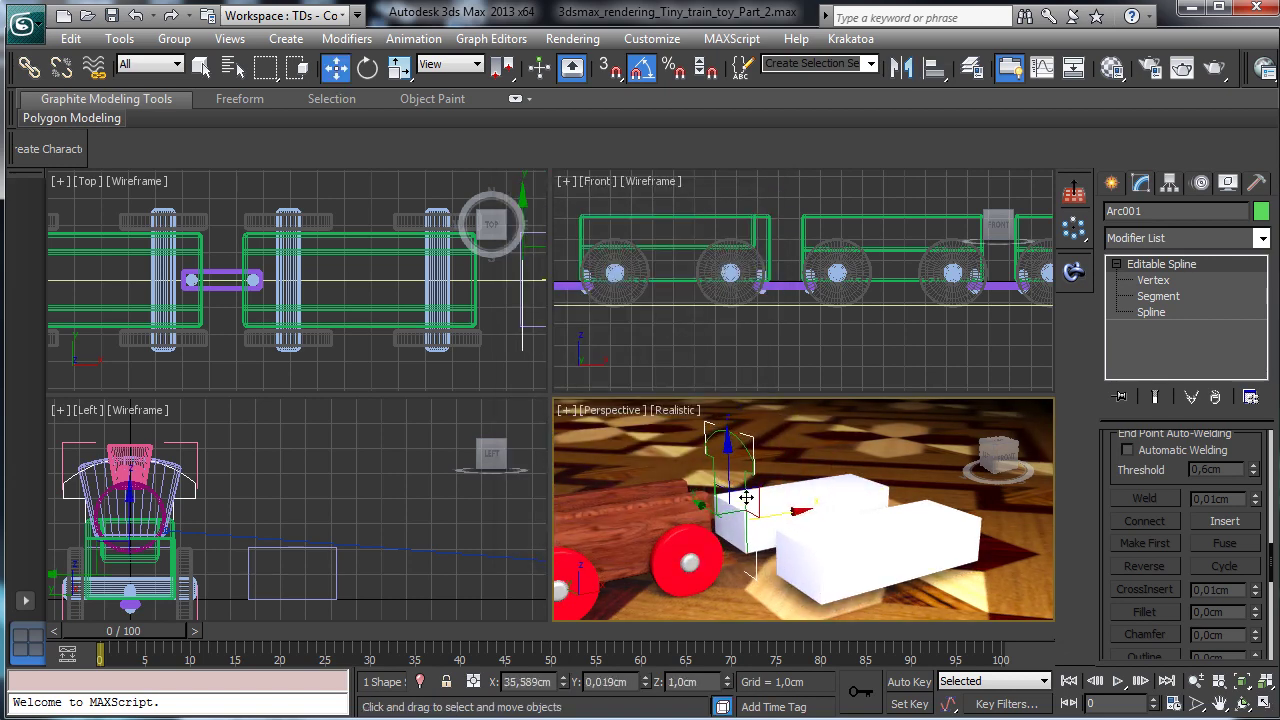
Step: Add an Extrude modifier to the outline with Amount -8,85cm
{"action": "left_click", "coordinate": [1243, 247]}
{"action": "scroll", "coordinate": [1180, 470], "scroll_direction": "up", "scroll_amount": 6}
{"action": "scroll", "coordinate": [1160, 495], "scroll_direction": "down", "scroll_amount": 4}
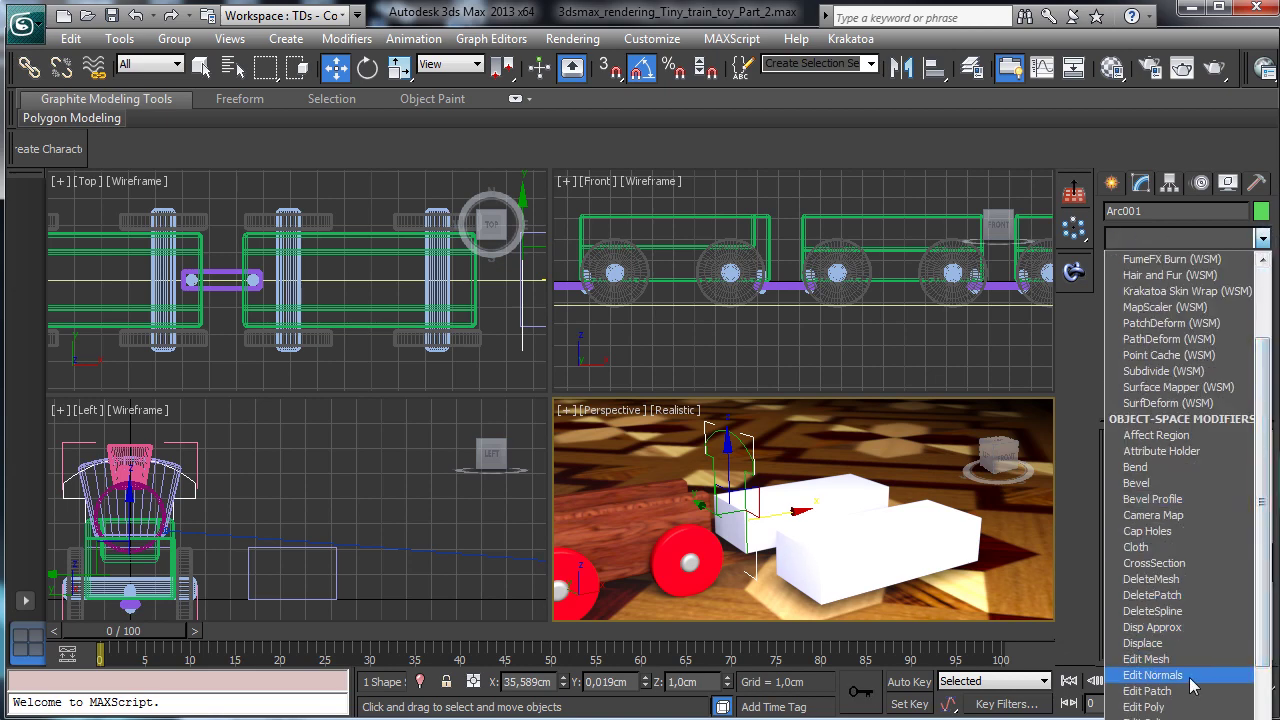
{"action": "scroll", "coordinate": [1193, 685], "scroll_direction": "down", "scroll_amount": 2}
{"action": "left_click", "coordinate": [1160, 692]}
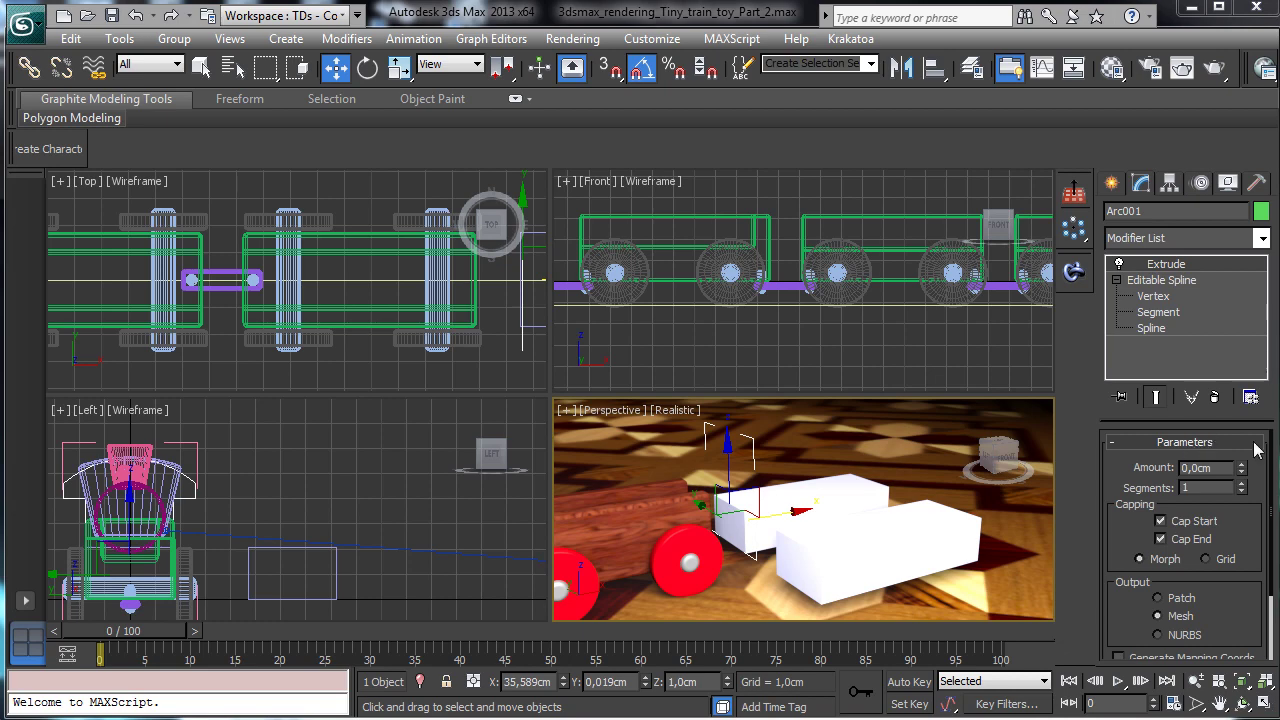
{"action": "left_click_drag", "start_coordinate": [1241, 471], "coordinate": [1203, 652]}
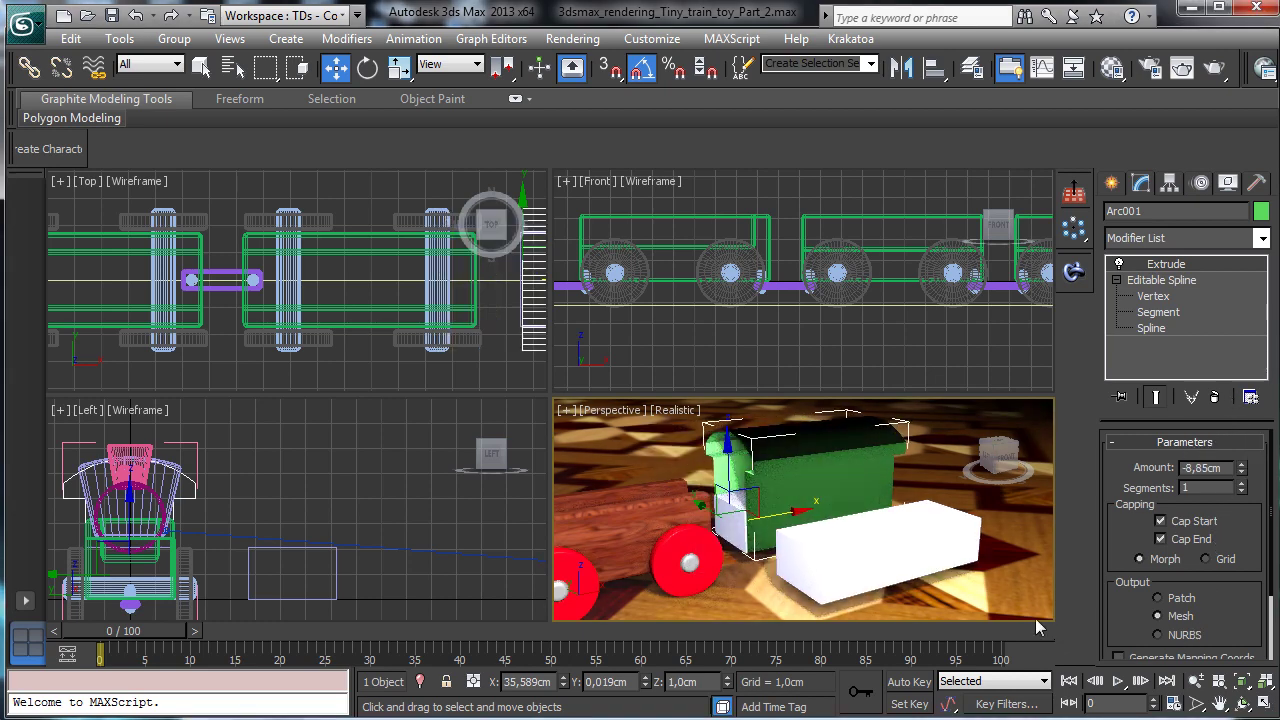
Step: Isolate the cab outline and weld its open bottom-left corner vertices
{"action": "left_click", "coordinate": [1241, 704]}
{"action": "left_click_drag", "start_coordinate": [815, 533], "coordinate": [857, 528]}
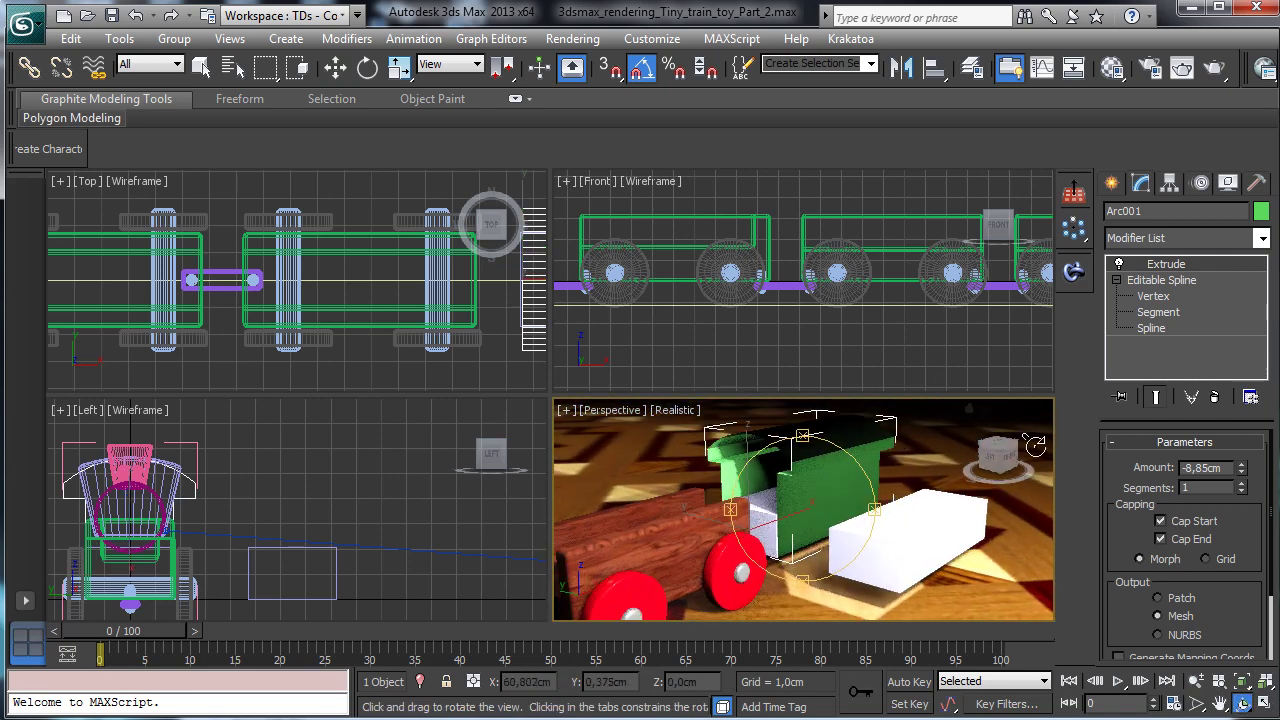
{"action": "left_click", "coordinate": [1166, 298]}
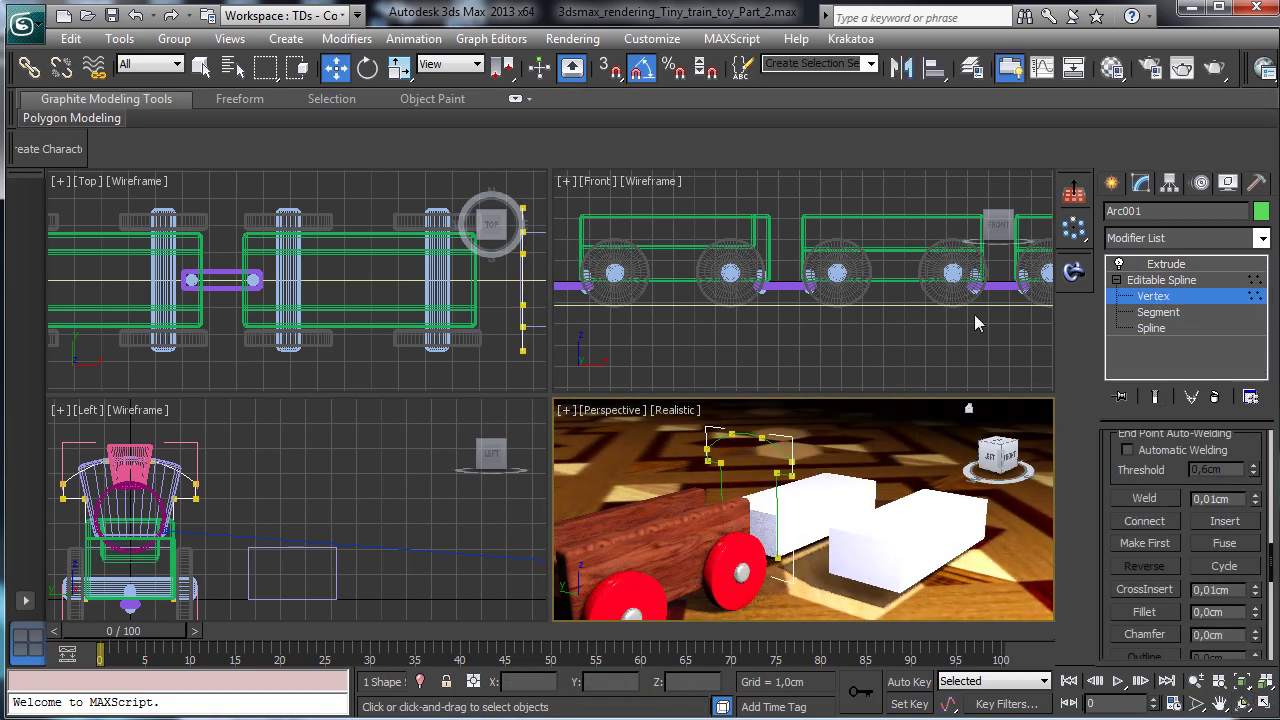
{"action": "left_click", "coordinate": [746, 313]}
{"action": "left_click", "coordinate": [351, 486]}
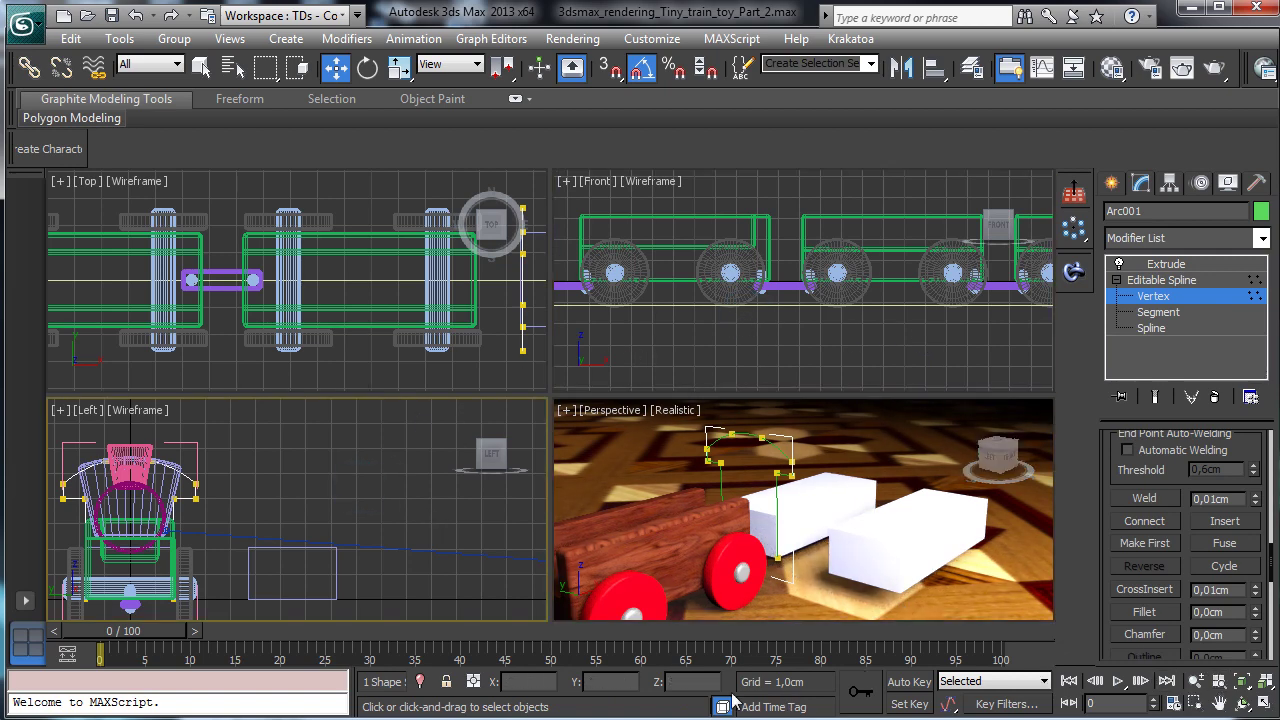
{"action": "left_click", "coordinate": [420, 682]}
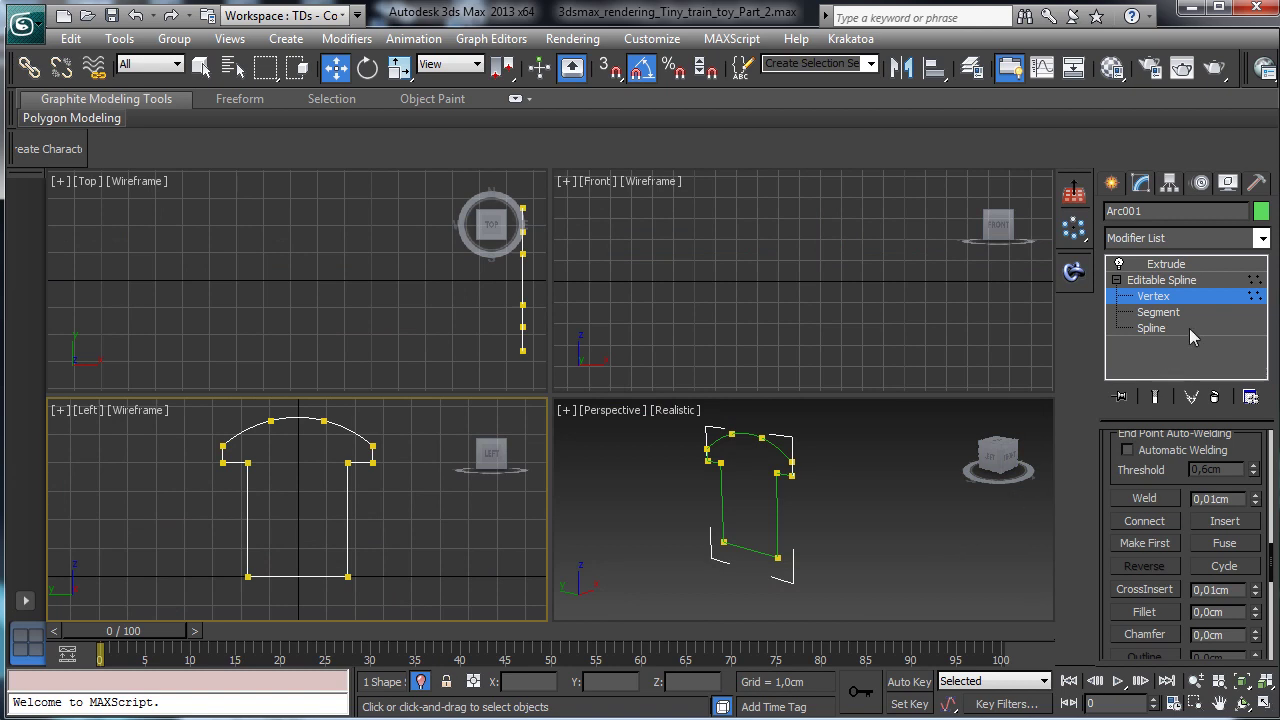
{"action": "left_click", "coordinate": [1155, 397]}
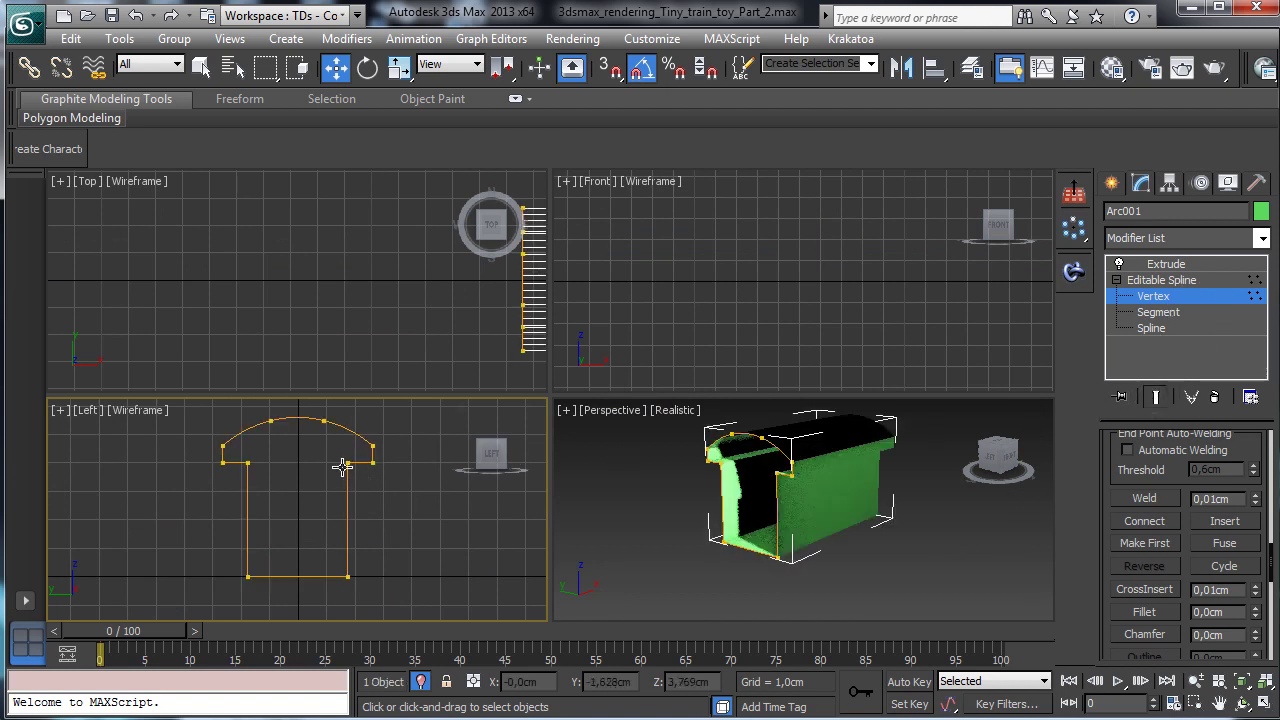
{"action": "left_click_drag", "start_coordinate": [263, 558], "coordinate": [225, 620]}
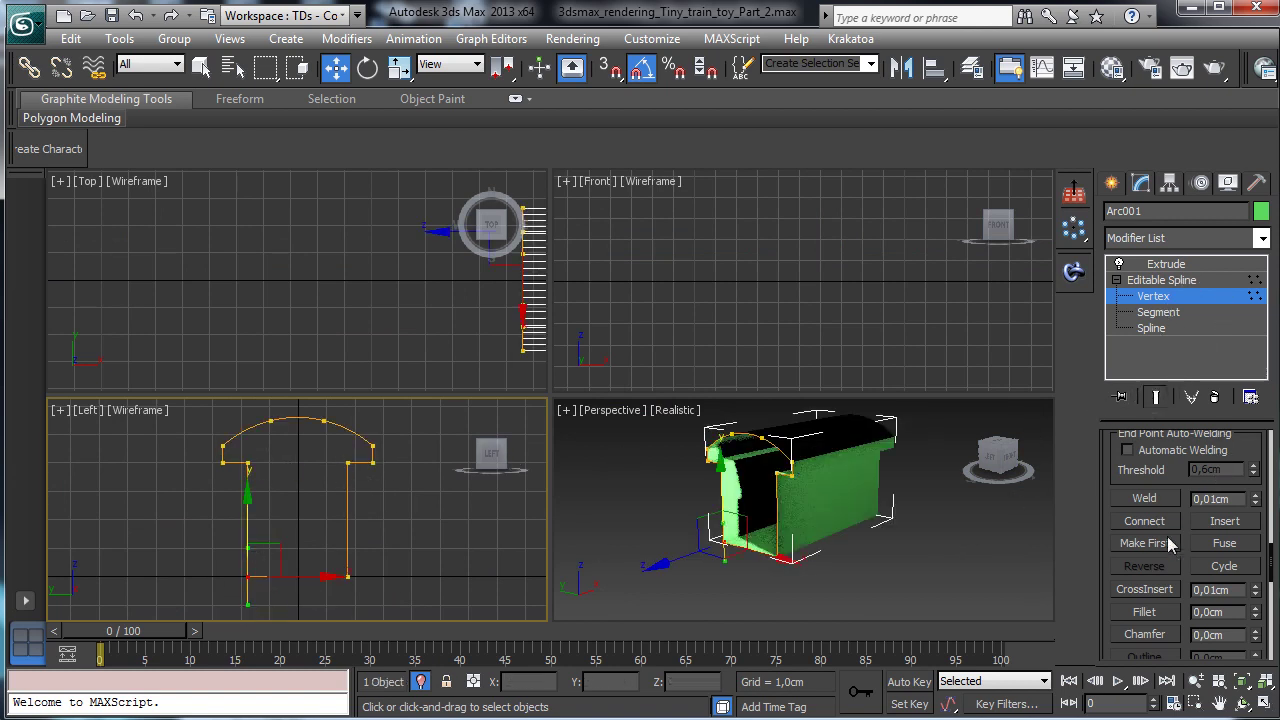
{"action": "left_click", "coordinate": [1150, 498]}
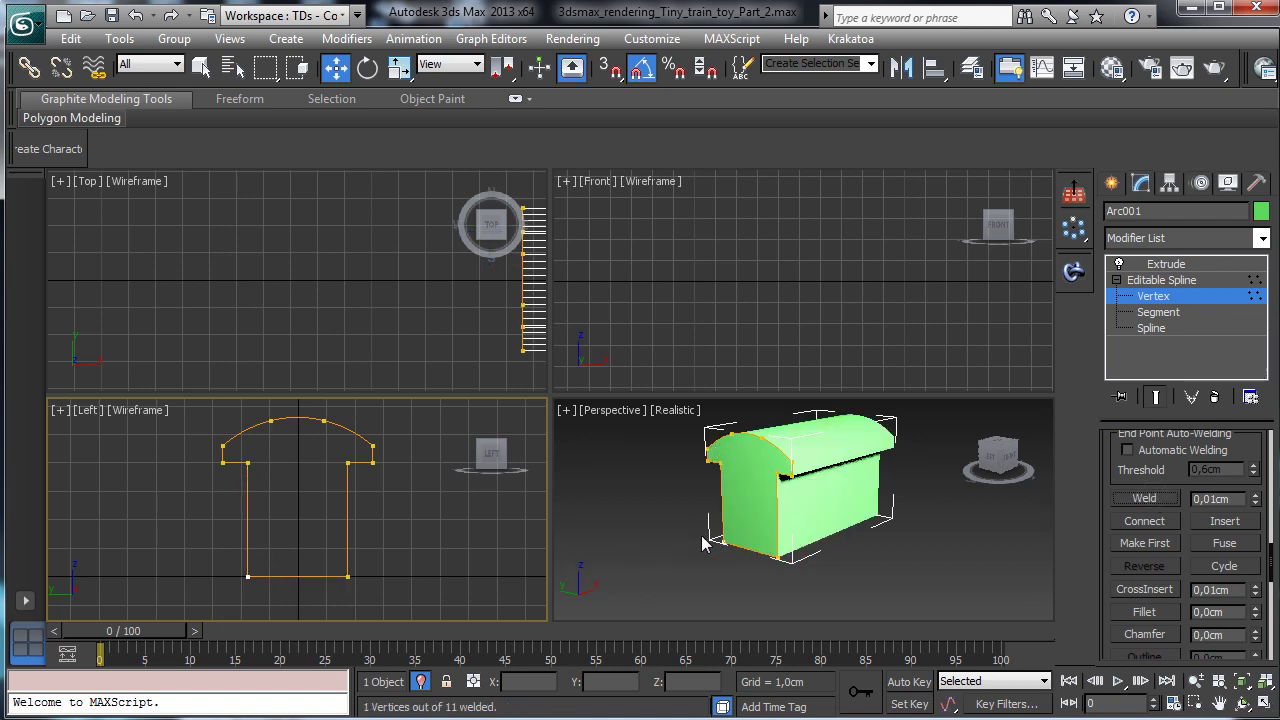
Step: Back in the Extrude modifier, set the cab's Amount to -8,65cm
{"action": "left_click", "coordinate": [1204, 280]}
{"action": "left_click", "coordinate": [1185, 264]}
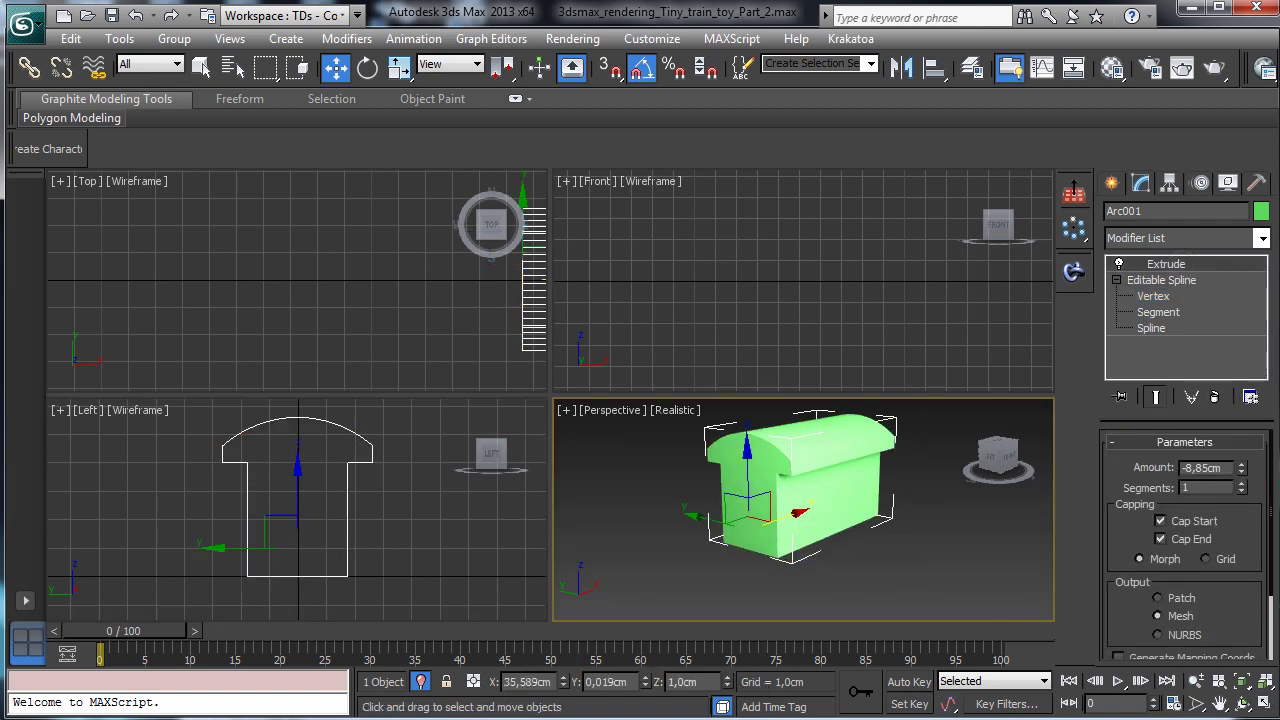
{"action": "left_click", "coordinate": [1265, 705]}
{"action": "left_click", "coordinate": [1242, 681]}
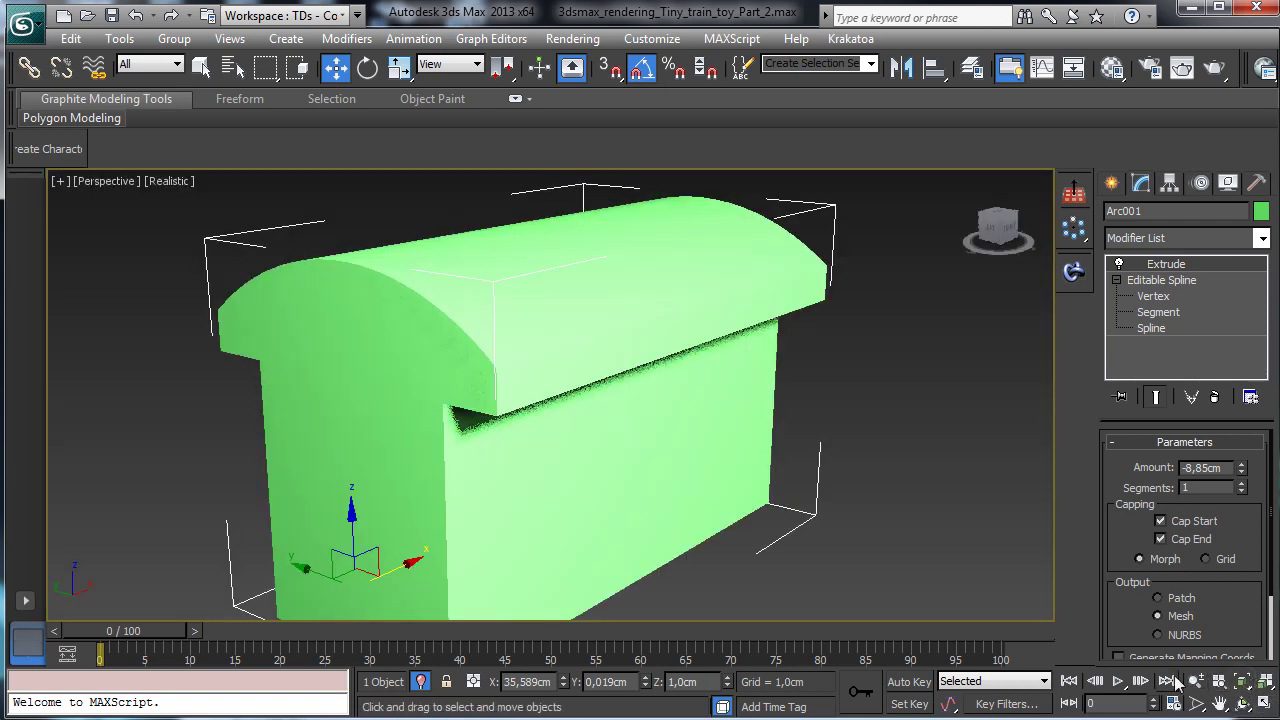
{"action": "left_click", "coordinate": [1242, 704]}
{"action": "left_click_drag", "start_coordinate": [494, 437], "coordinate": [480, 415]}
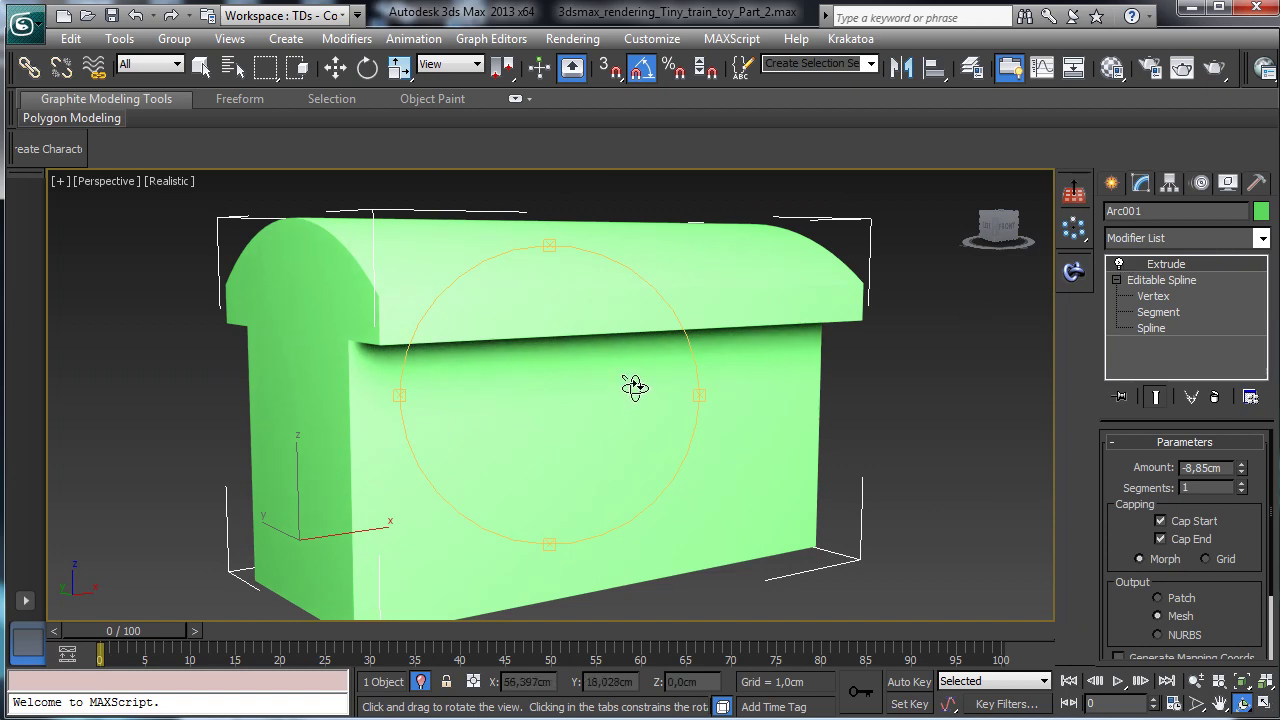
{"action": "left_click", "coordinate": [201, 66]}
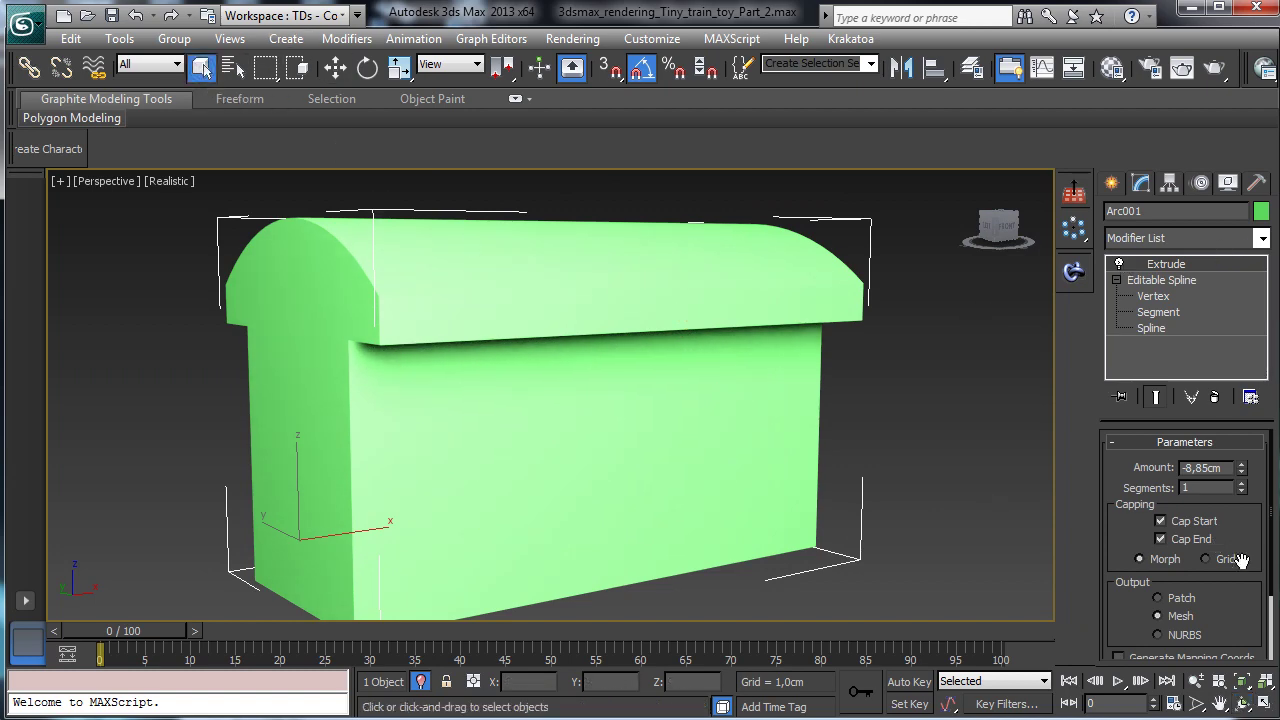
{"action": "left_click", "coordinate": [1263, 704]}
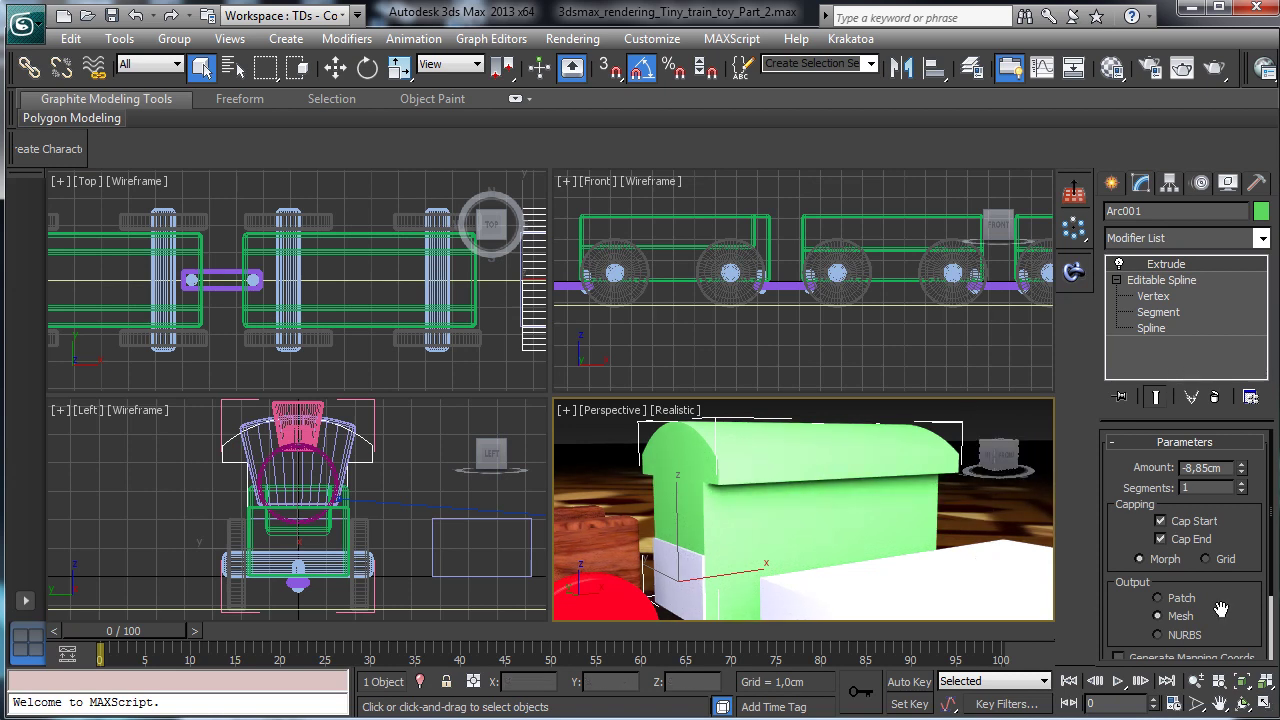
{"action": "left_click_drag", "start_coordinate": [1243, 470], "coordinate": [1244, 456]}
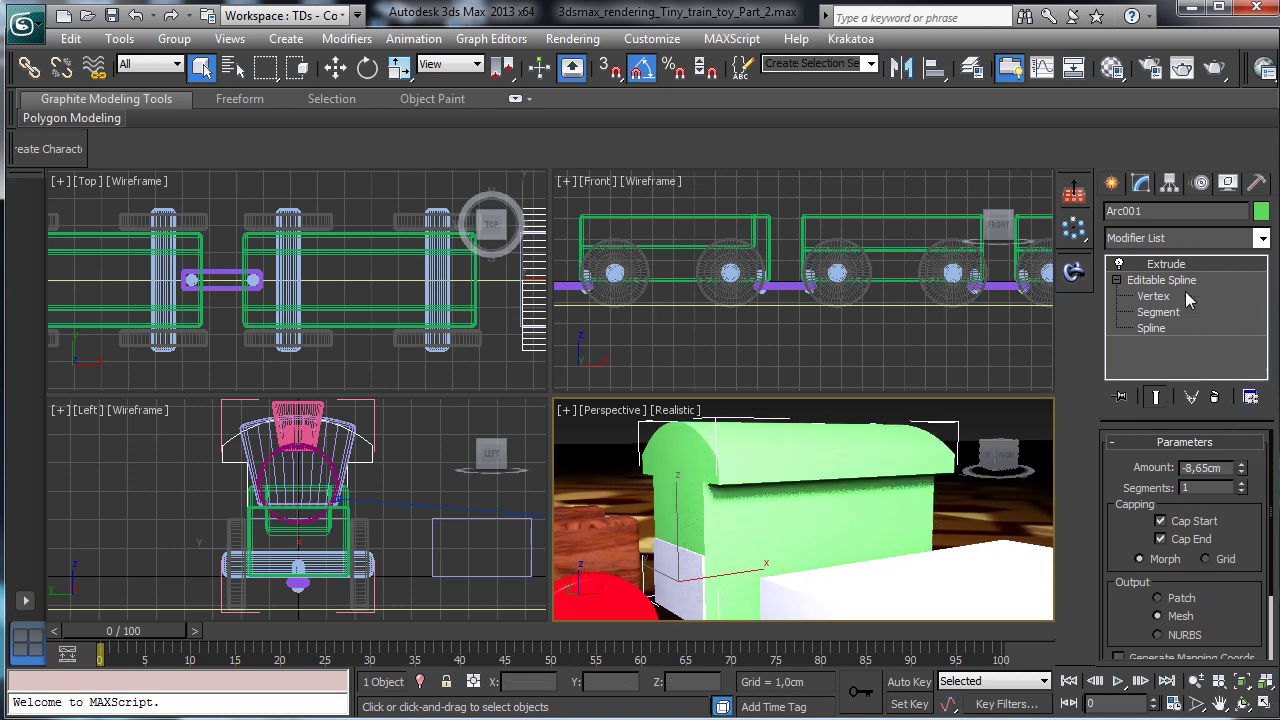
Step: Convert cab Arc001 to editable poly, isolate it, and show edged faces at Edge level
{"action": "right_click", "coordinate": [724, 497]}
{"action": "mouse_move", "coordinate": [790, 680]}
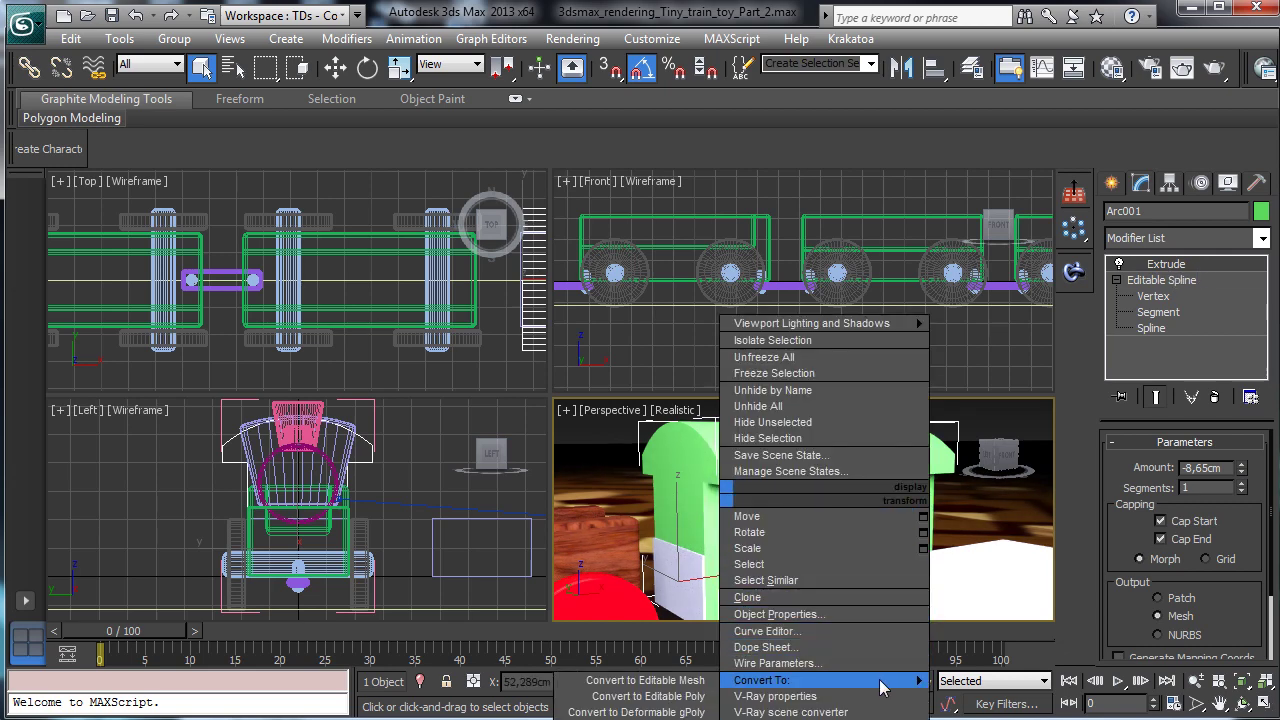
{"action": "left_click", "coordinate": [660, 697]}
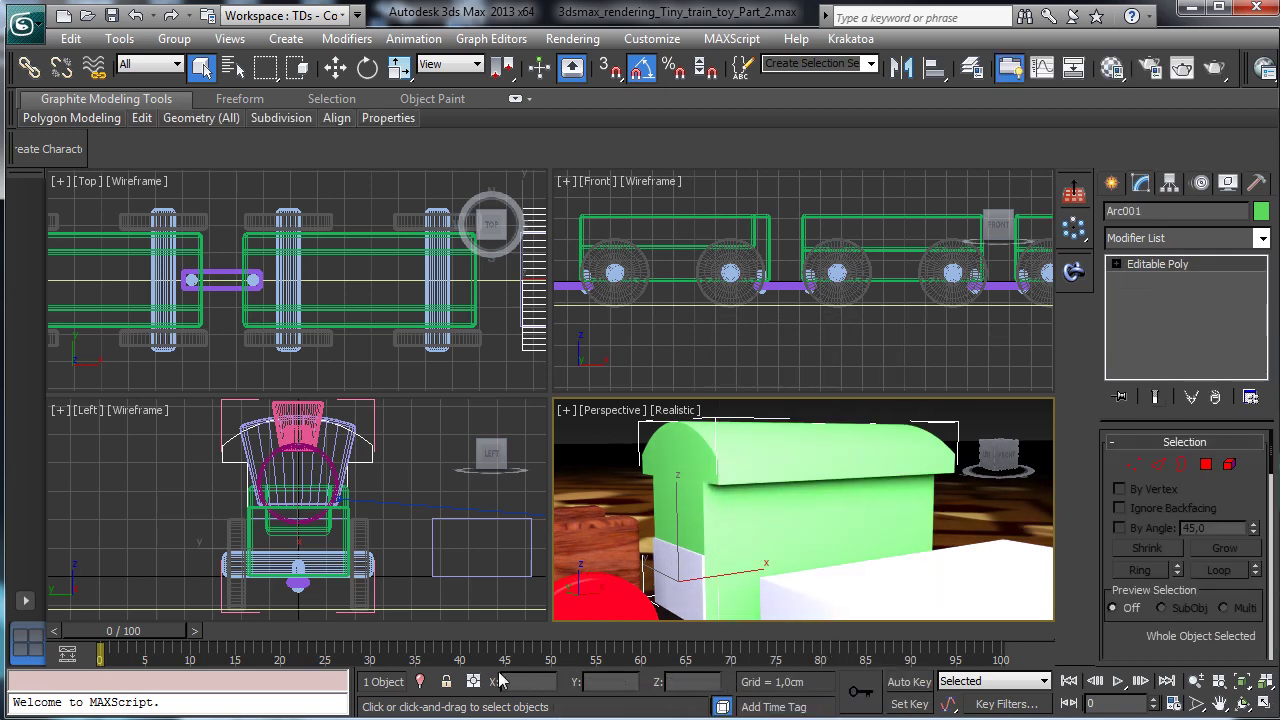
{"action": "left_click", "coordinate": [420, 683]}
{"action": "left_click", "coordinate": [1158, 464]}
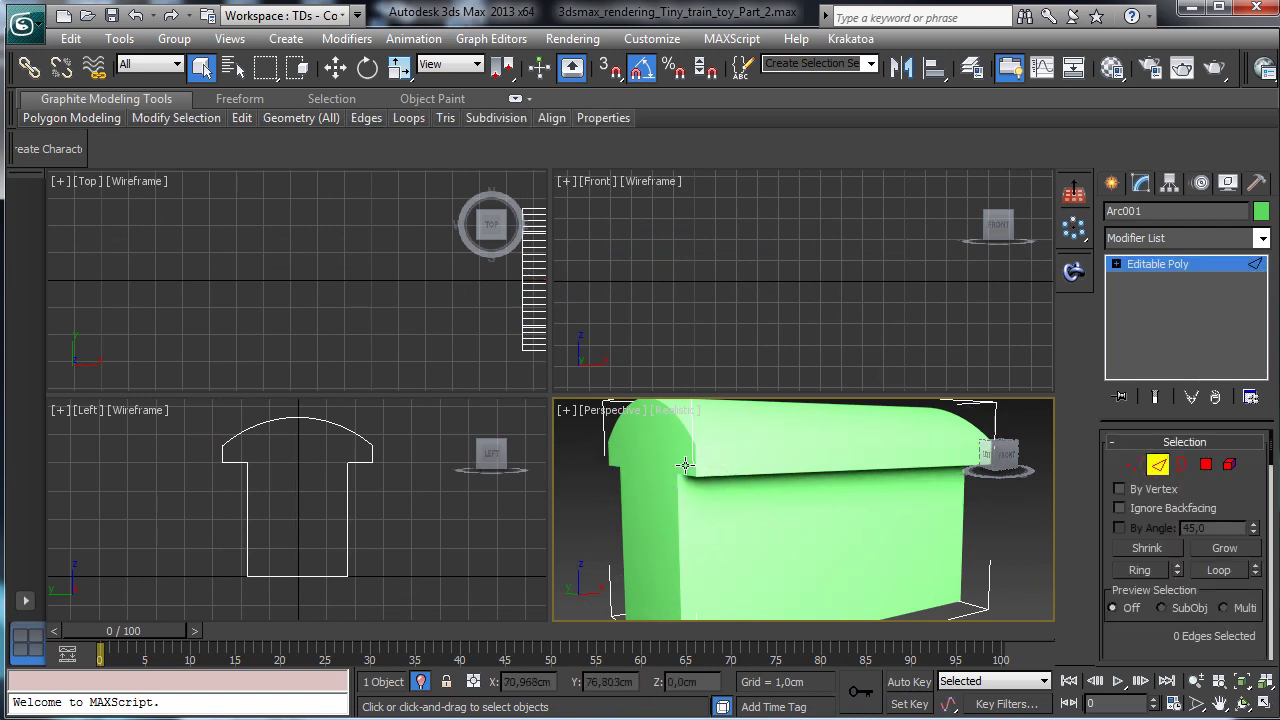
{"action": "left_click", "coordinate": [675, 411]}
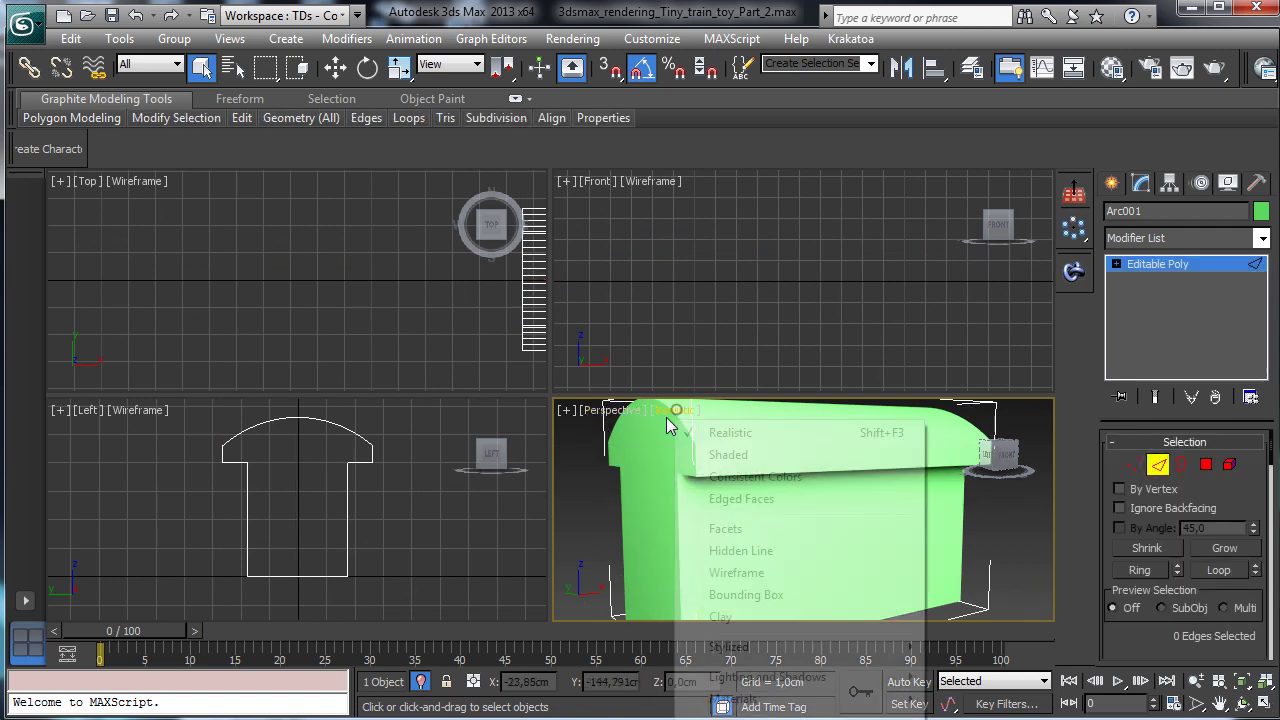
{"action": "left_click", "coordinate": [726, 508]}
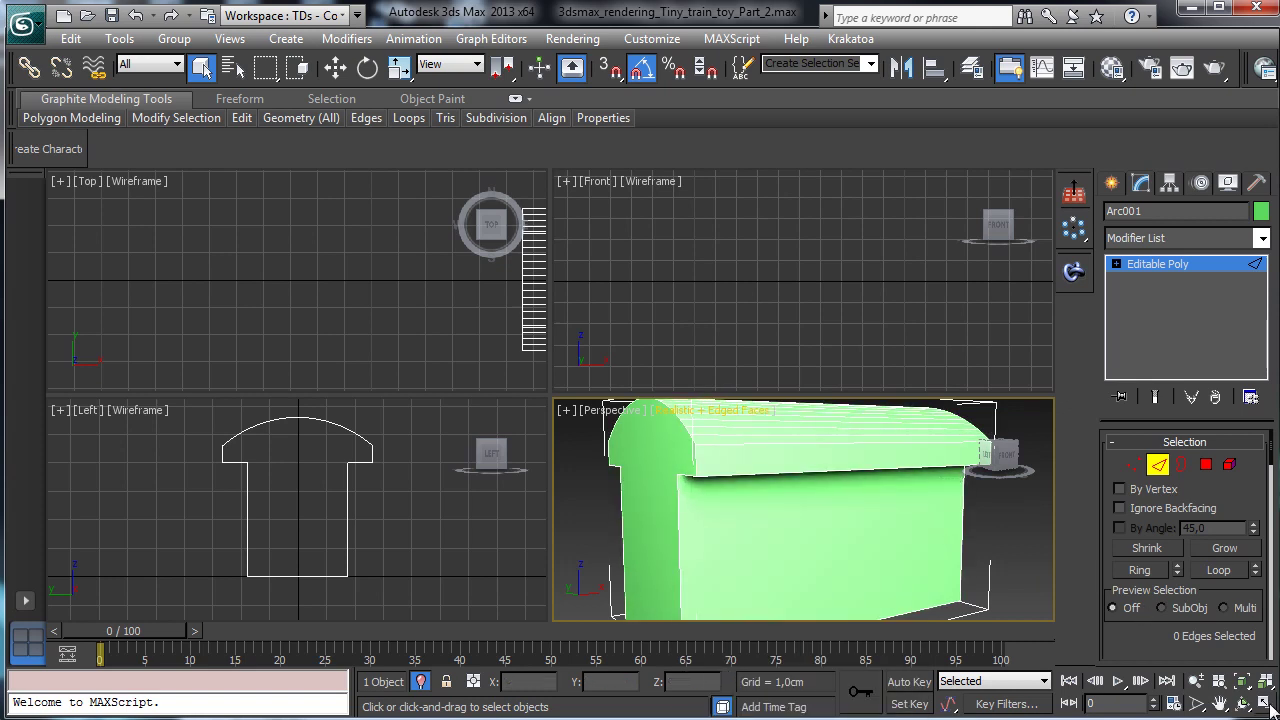
{"action": "key", "text": "alt+w"}
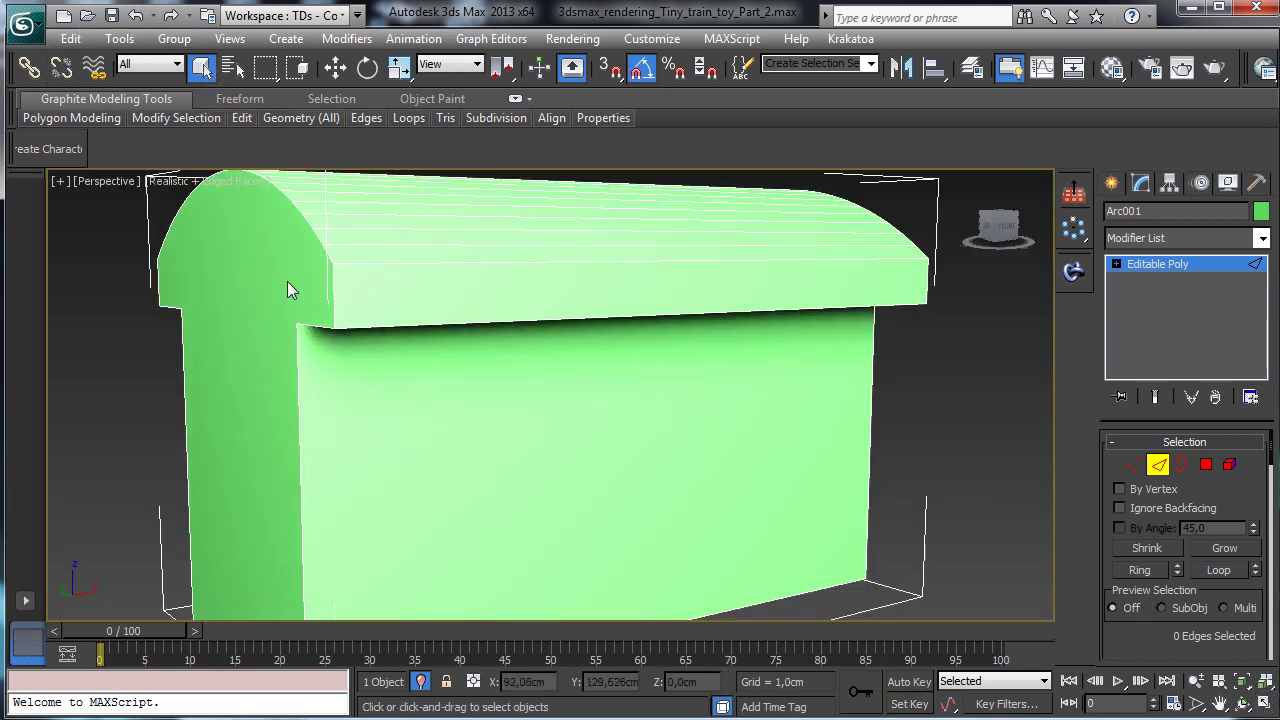
Step: Window-select the roof and side edges in the Front view
{"action": "left_click", "coordinate": [159, 283]}
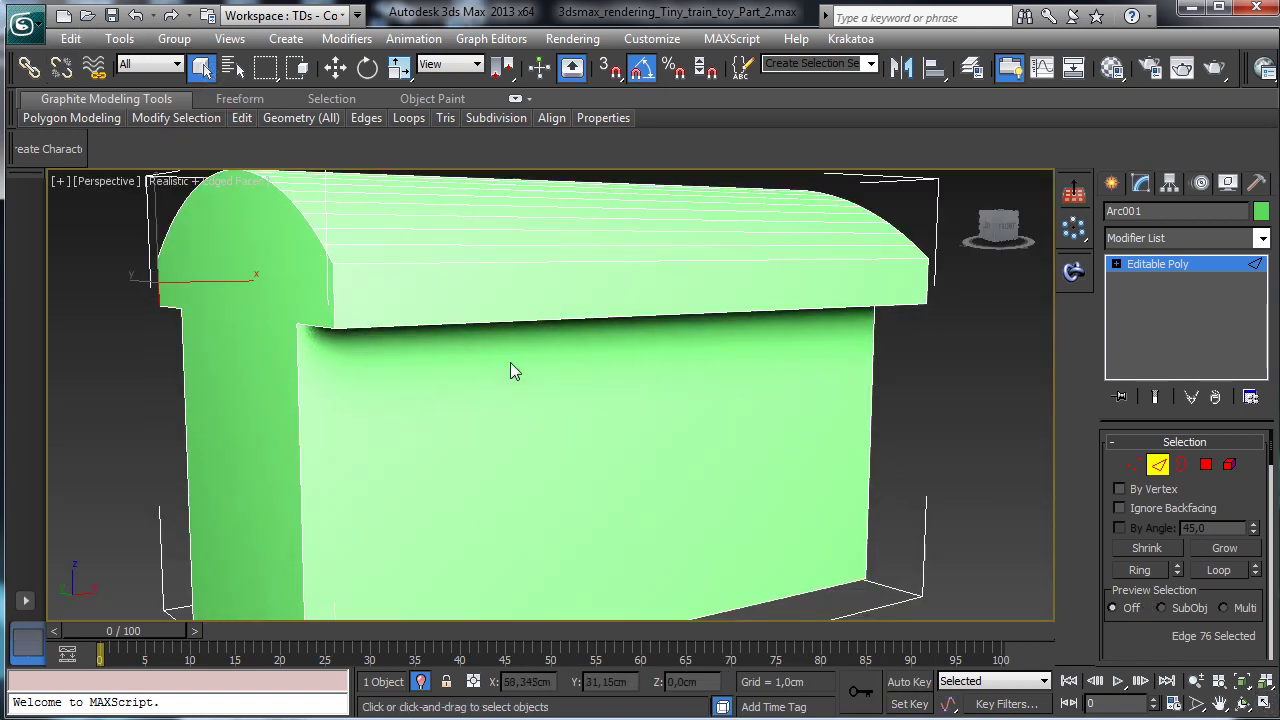
{"action": "left_click", "coordinate": [1265, 705]}
{"action": "right_click", "coordinate": [706, 306]}
{"action": "left_click", "coordinate": [1266, 681]}
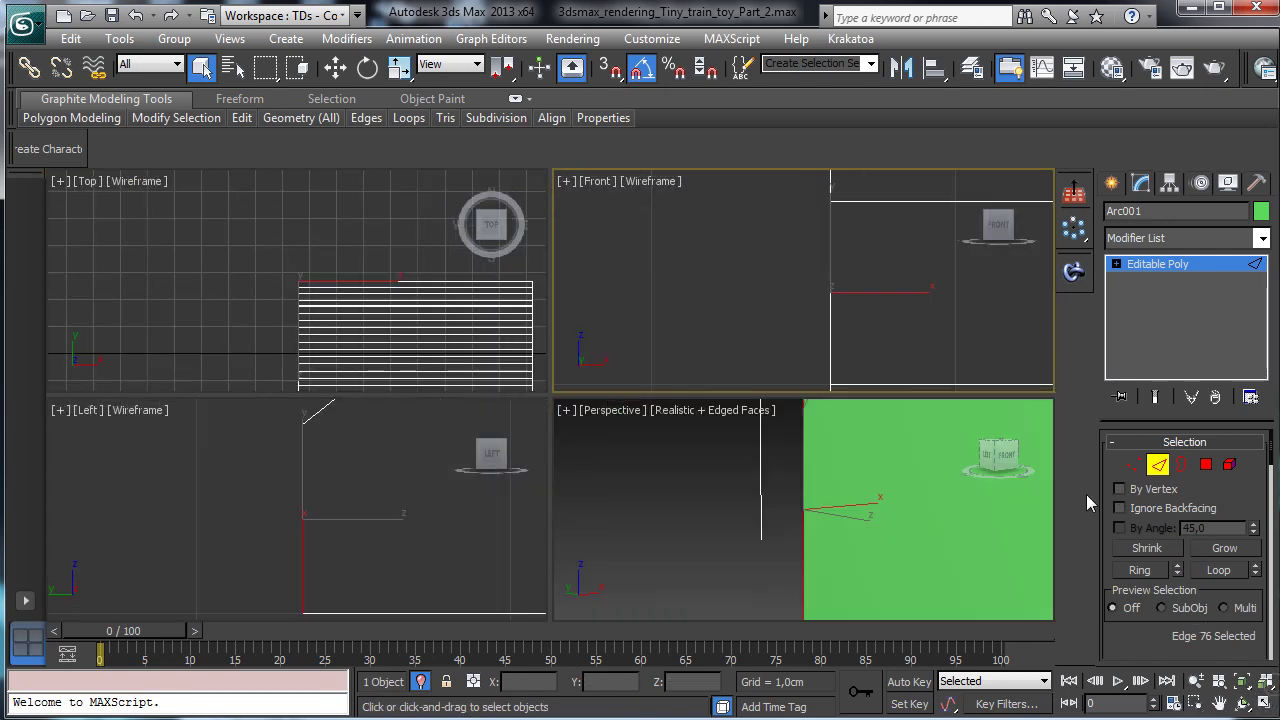
{"action": "left_click", "coordinate": [1264, 682]}
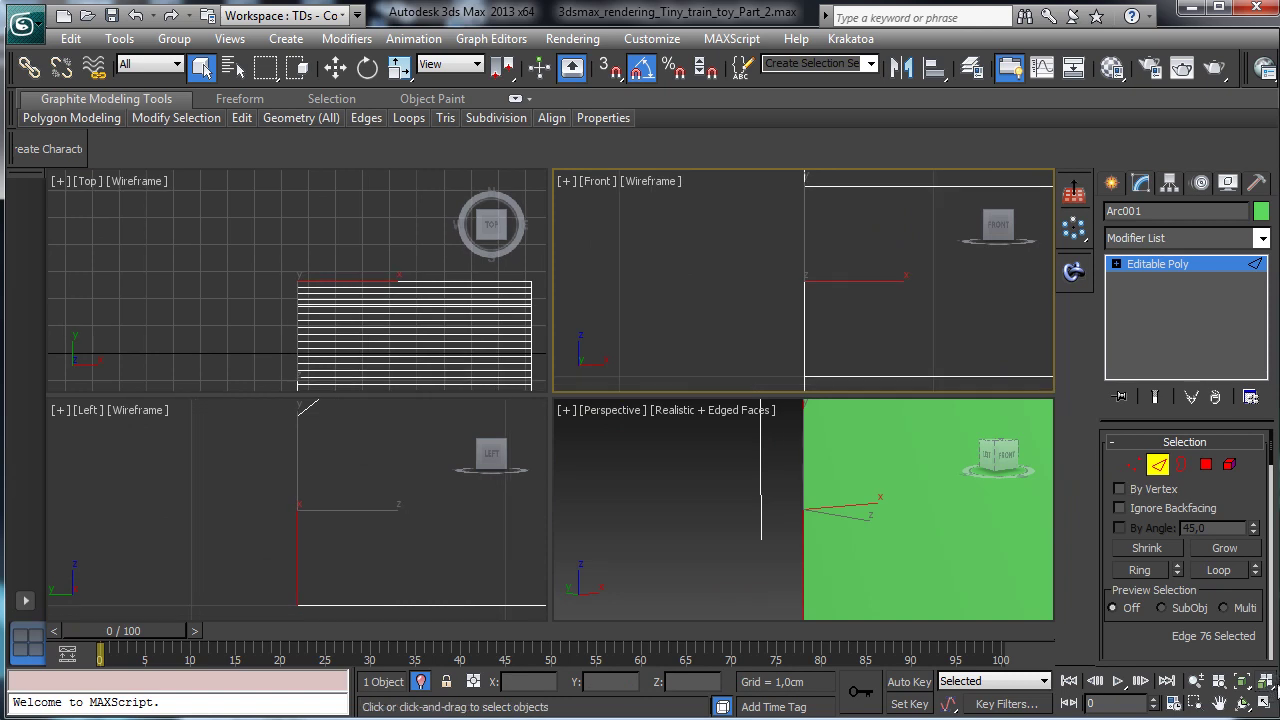
{"action": "key", "text": "ctrl+shift+z"}
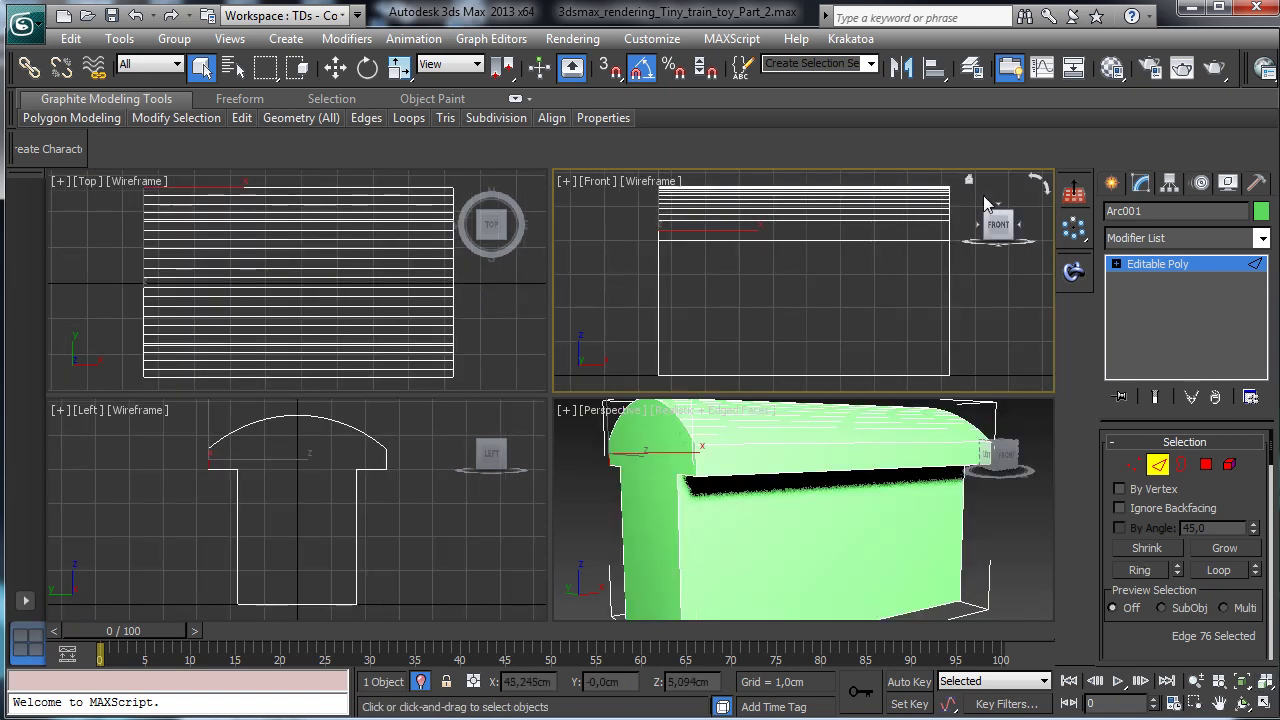
{"action": "left_click_drag", "start_coordinate": [942, 184], "coordinate": [960, 395]}
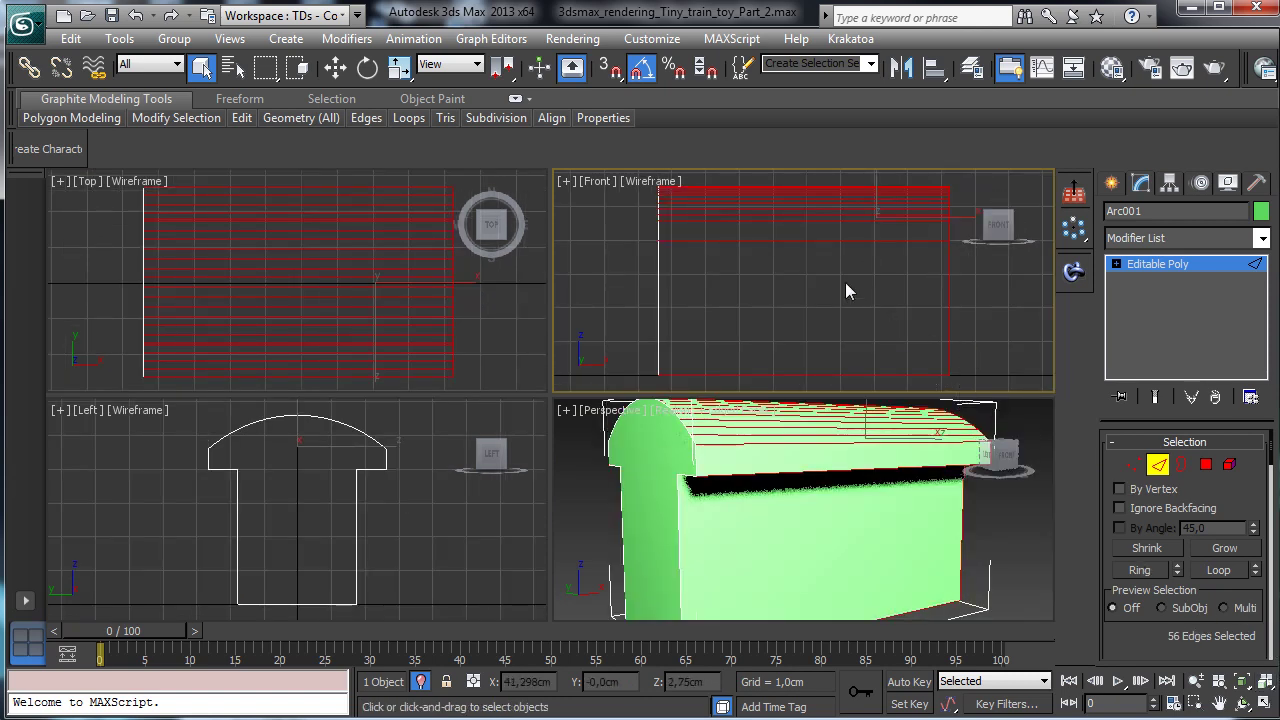
{"action": "left_click", "coordinate": [291, 74]}
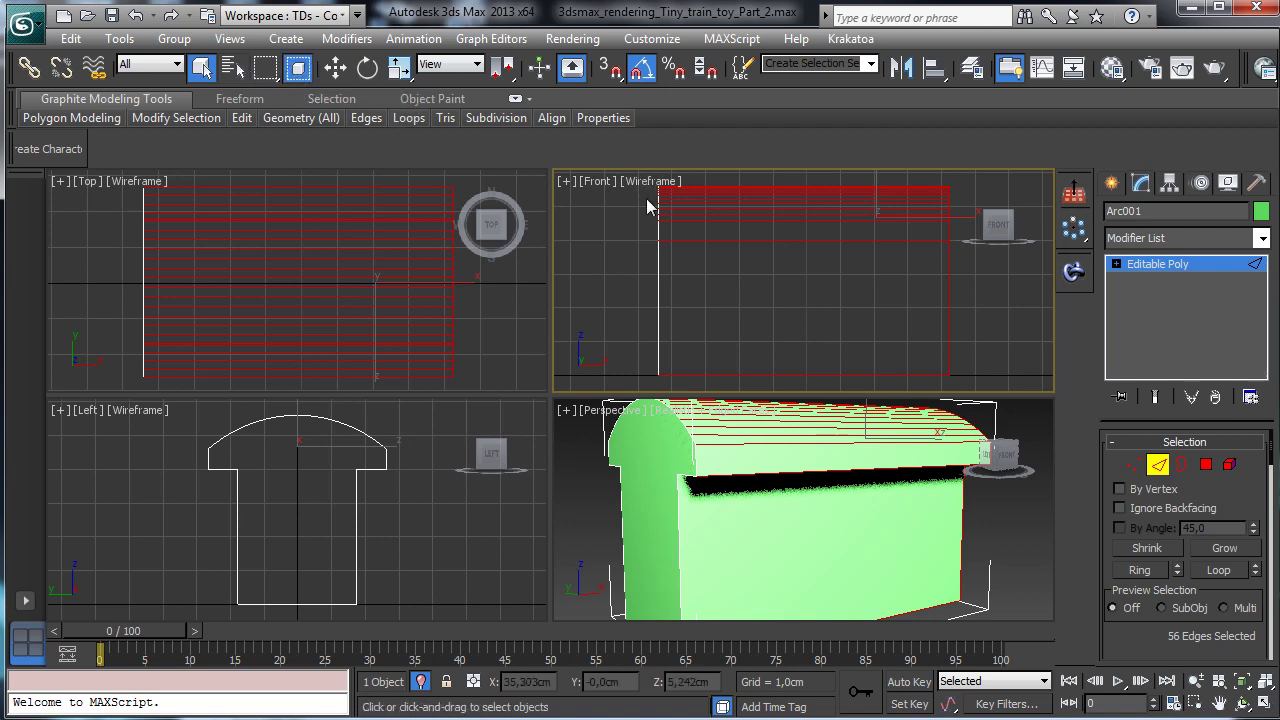
{"action": "left_click", "coordinate": [695, 218]}
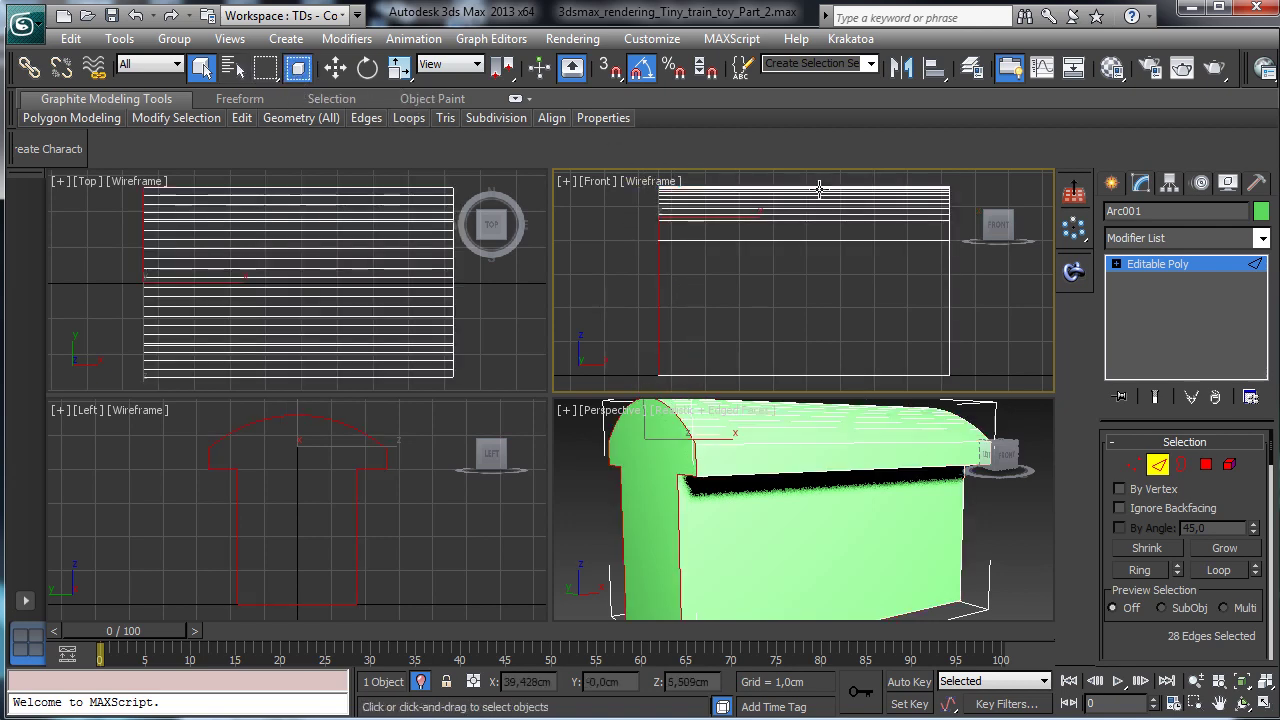
{"action": "left_click_drag", "start_coordinate": [935, 181], "coordinate": [978, 400], "text": "ctrl"}
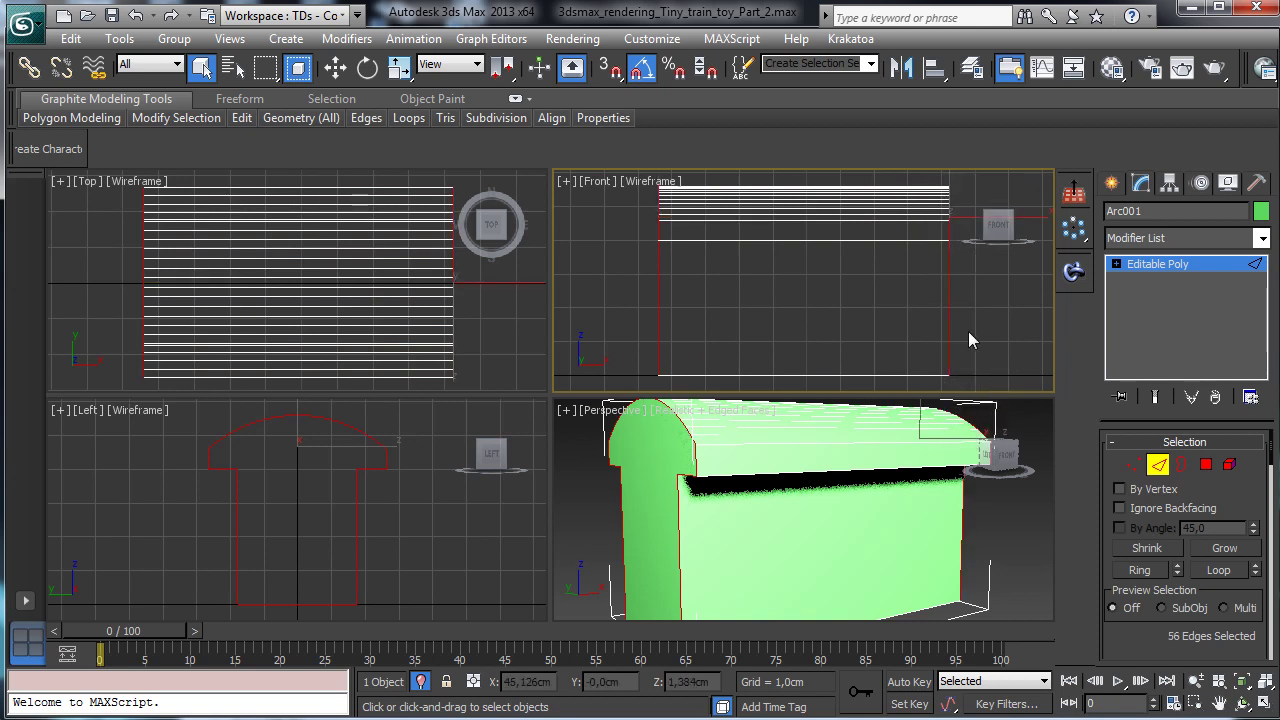
Step: Add the wagon's lower, top and bottom body edges to the selection
{"action": "left_click", "coordinate": [733, 495], "text": "ctrl"}
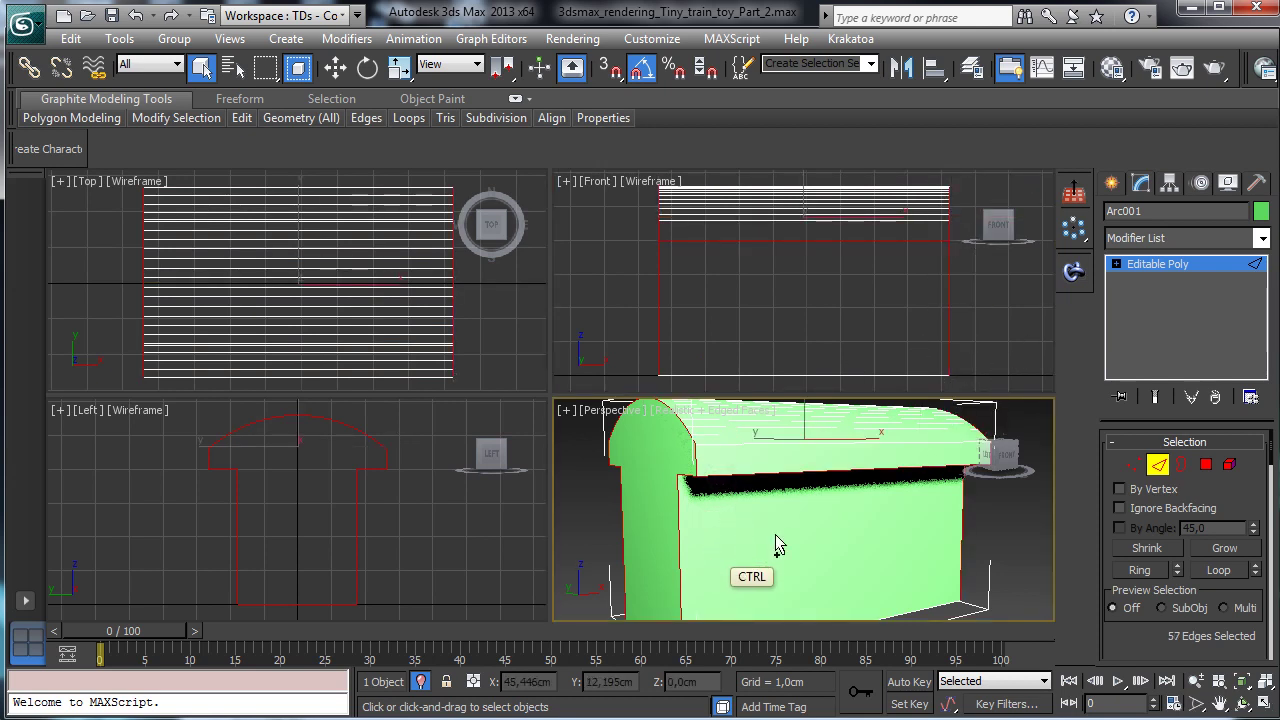
{"action": "left_click", "coordinate": [915, 612], "text": "ctrl"}
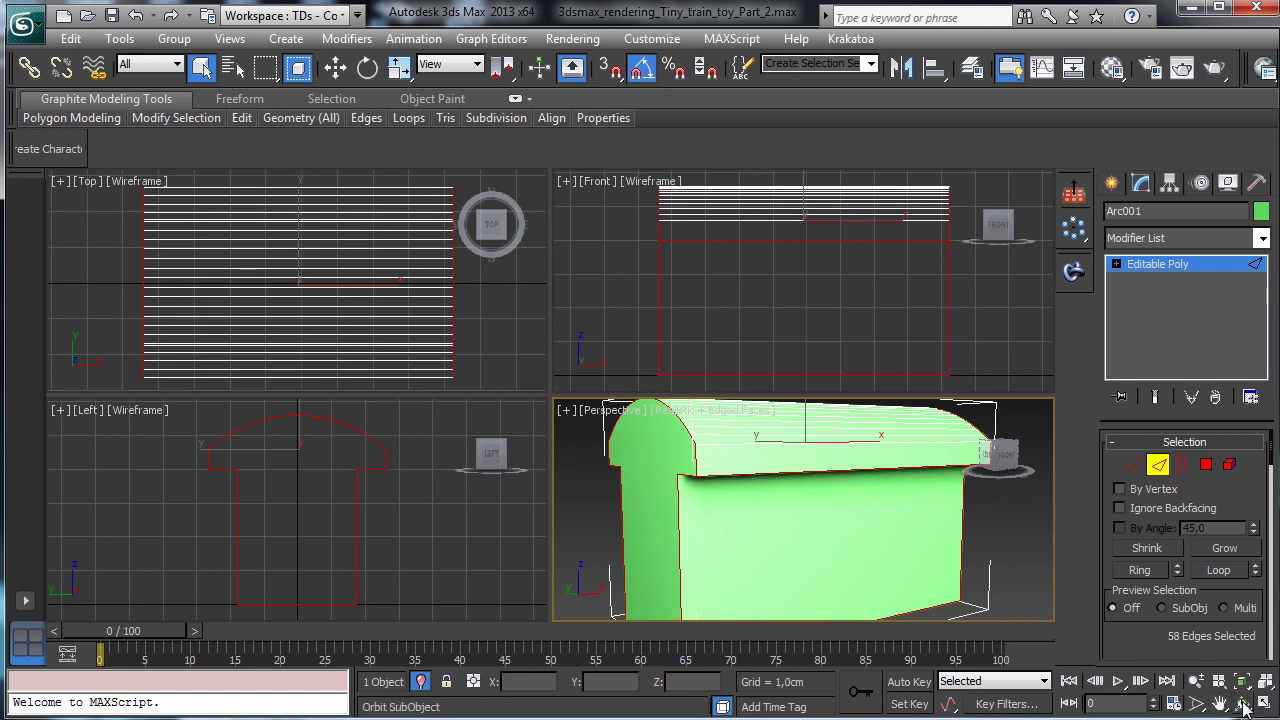
{"action": "left_click", "coordinate": [1243, 705]}
{"action": "left_click_drag", "start_coordinate": [783, 513], "coordinate": [790, 460]}
{"action": "left_click", "coordinate": [200, 67]}
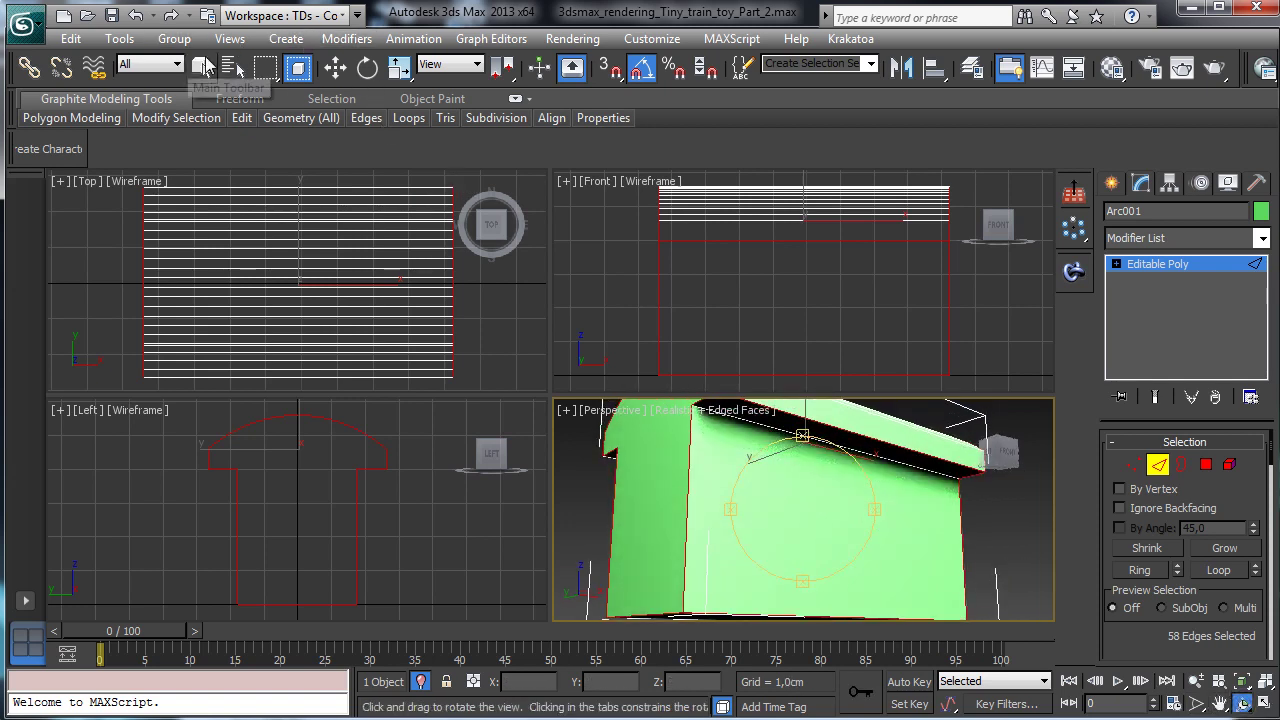
{"action": "left_click", "coordinate": [871, 456], "text": "ctrl"}
{"action": "key", "text": "ctrl+r"}
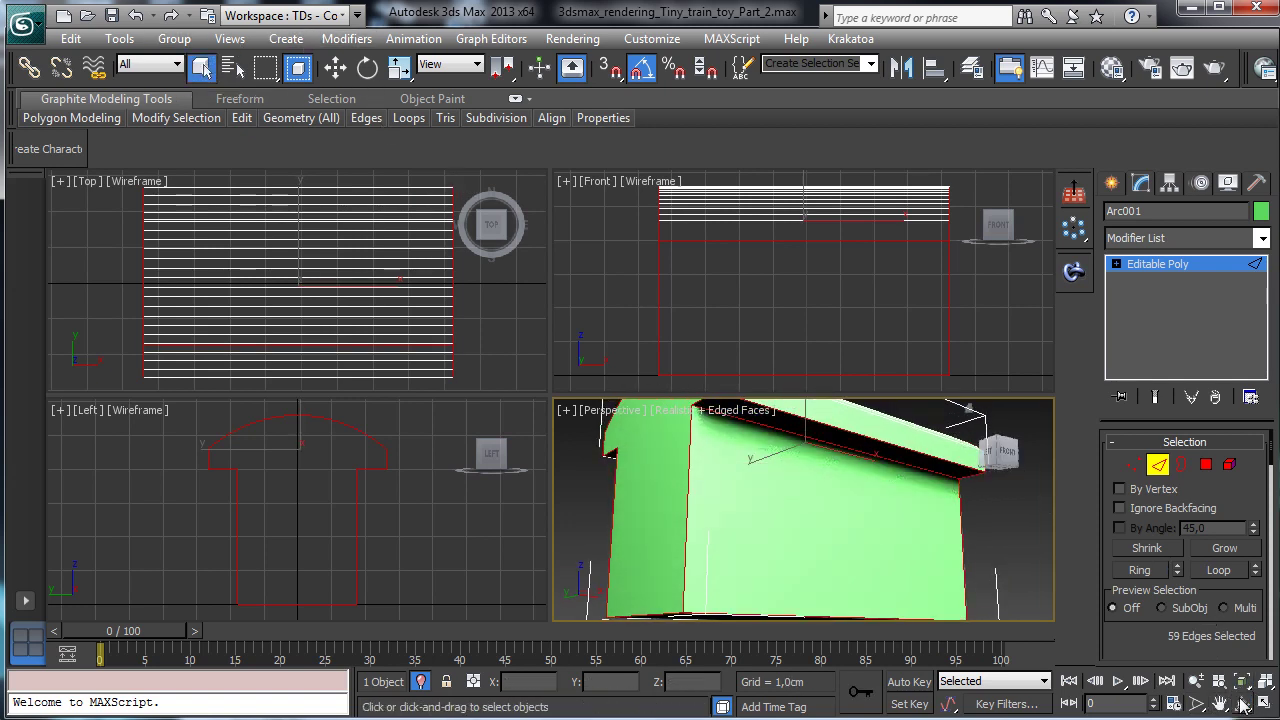
{"action": "left_click_drag", "start_coordinate": [786, 523], "coordinate": [930, 405]}
{"action": "left_click", "coordinate": [200, 67]}
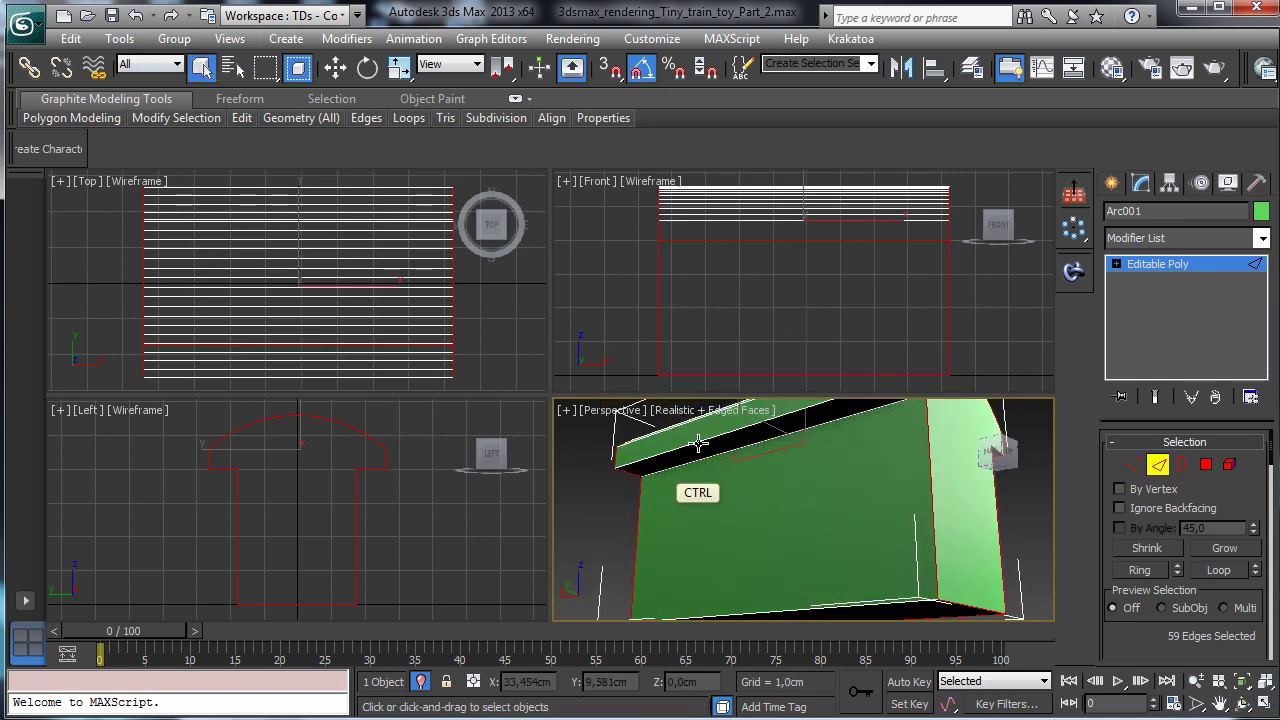
{"action": "left_click", "coordinate": [769, 611], "text": "ctrl"}
Step: Add the curved roof's end edges, completing the 64-edge selection
{"action": "key", "text": "ctrl+r"}
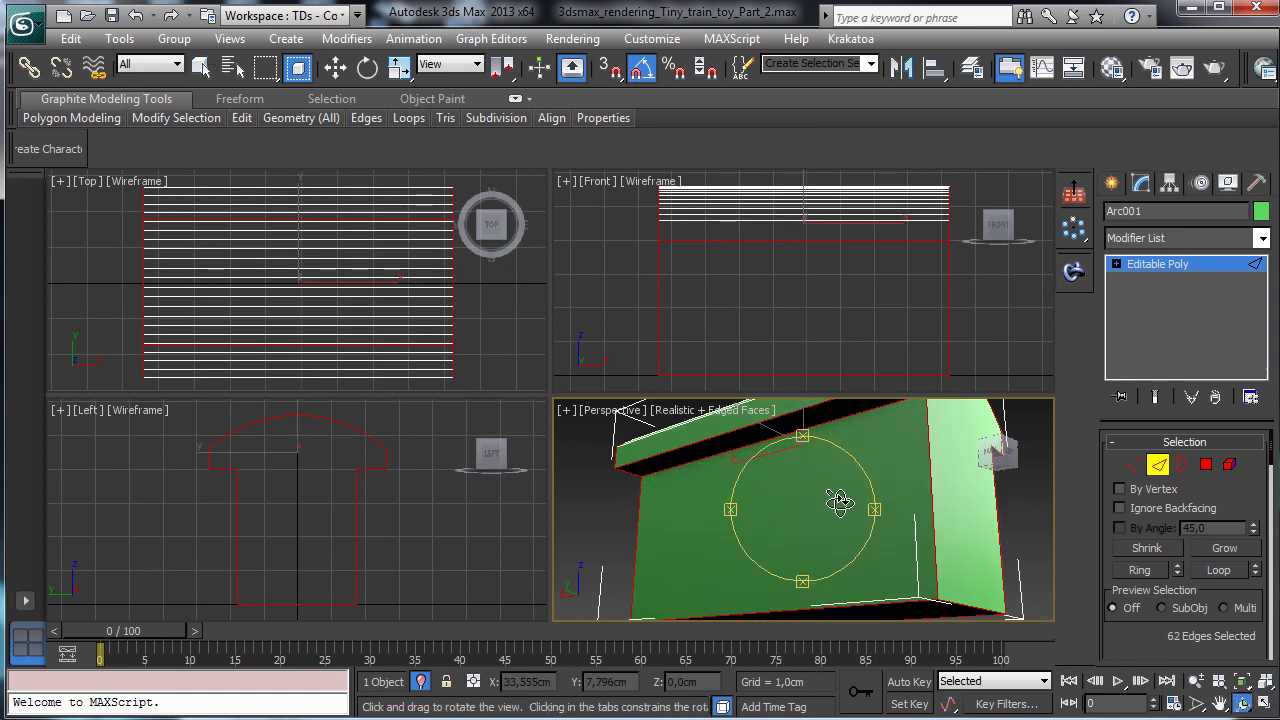
{"action": "left_click_drag", "start_coordinate": [795, 520], "coordinate": [808, 497]}
{"action": "right_click", "coordinate": [808, 497]}
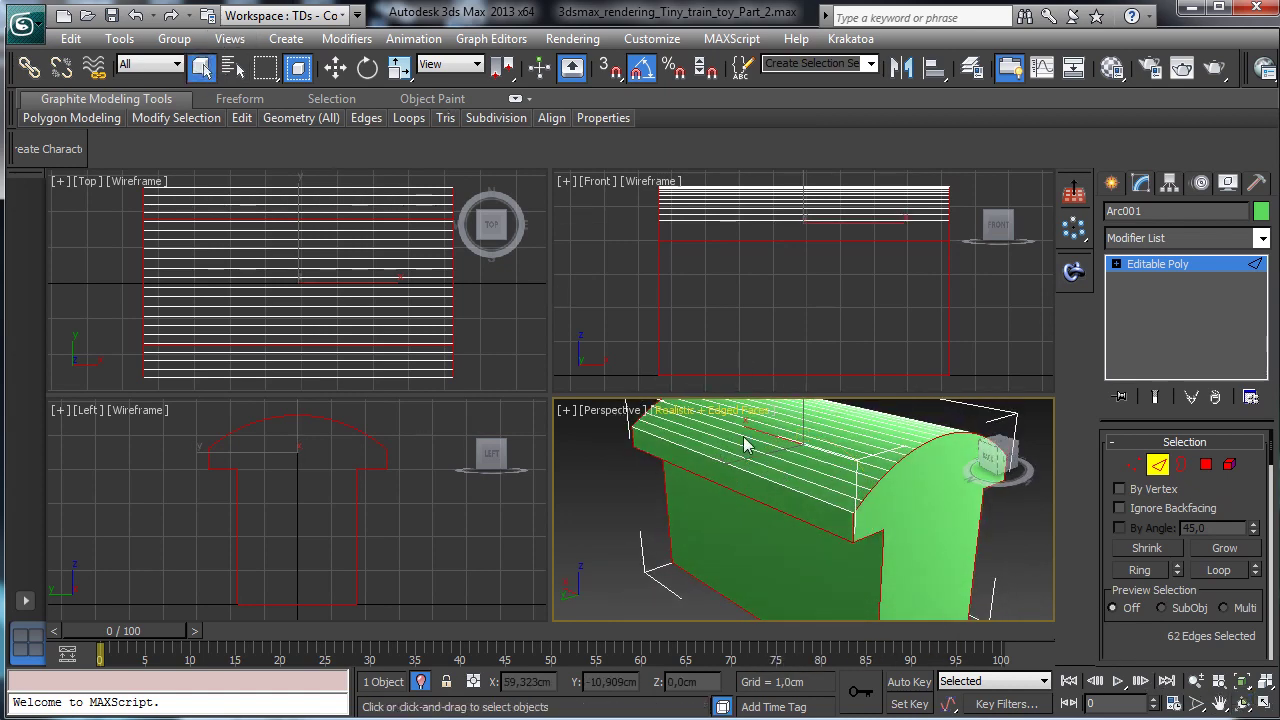
{"action": "left_click", "coordinate": [912, 531], "text": "ctrl"}
{"action": "key", "text": "ctrl+r"}
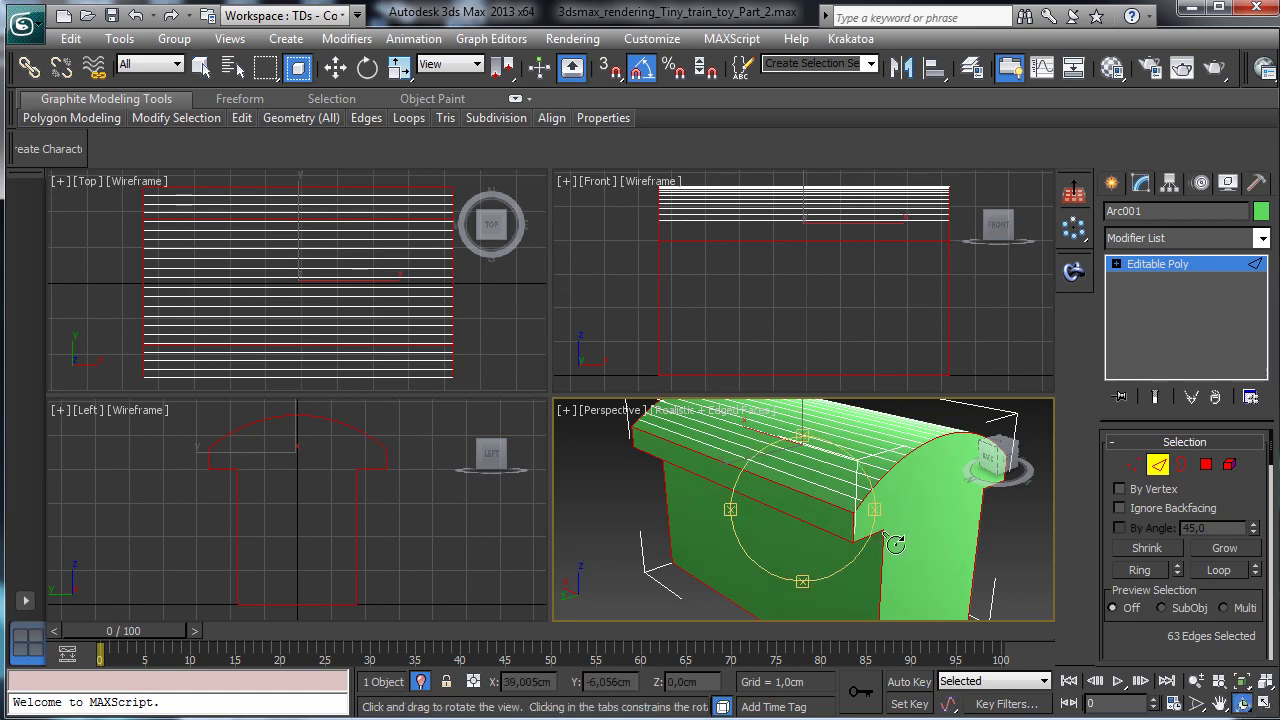
{"action": "left_click_drag", "start_coordinate": [903, 541], "coordinate": [638, 510]}
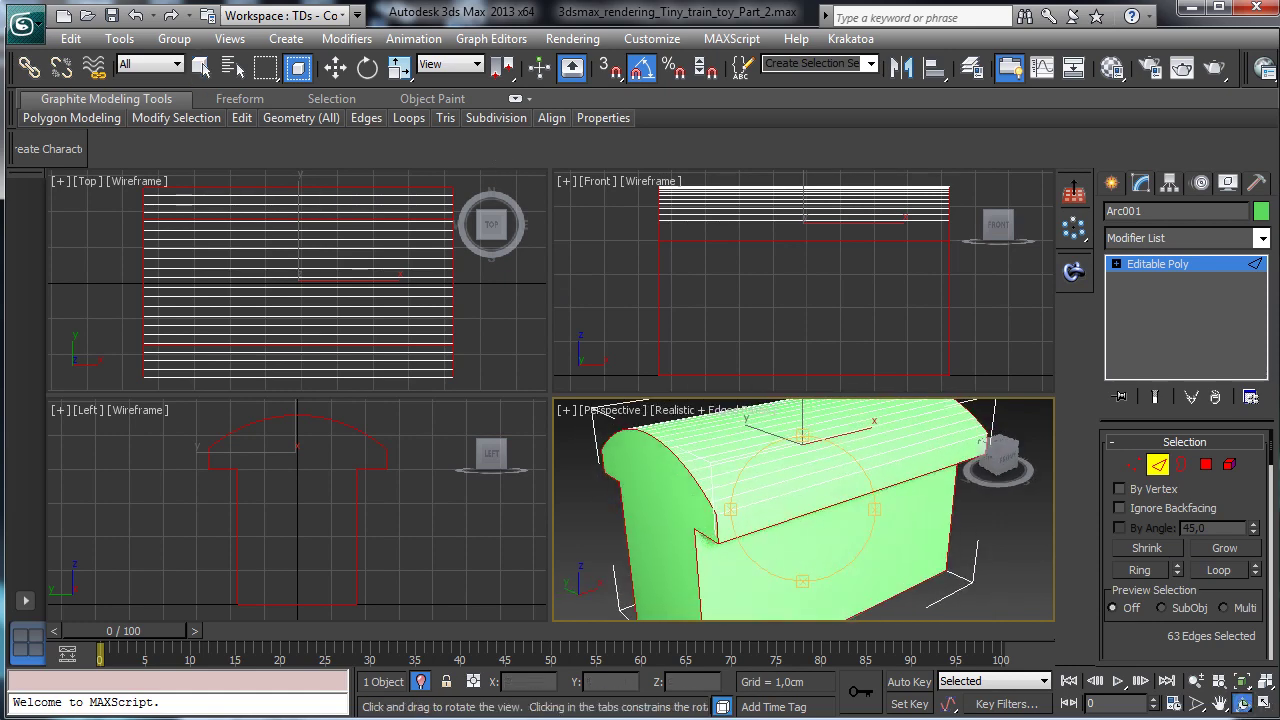
{"action": "left_click", "coordinate": [200, 66]}
{"action": "left_click", "coordinate": [777, 499], "text": "ctrl"}
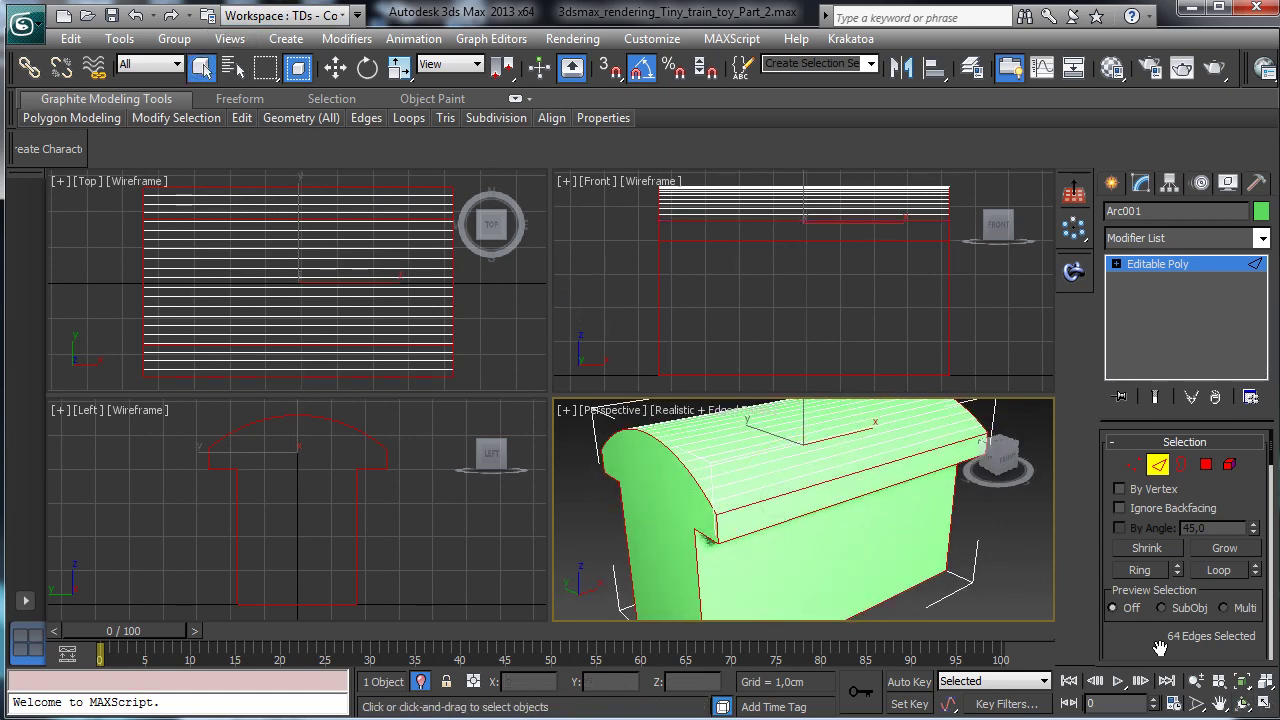
{"action": "left_click", "coordinate": [1265, 706]}
{"action": "scroll", "coordinate": [1200, 490], "scroll_direction": "down", "scroll_amount": 5}
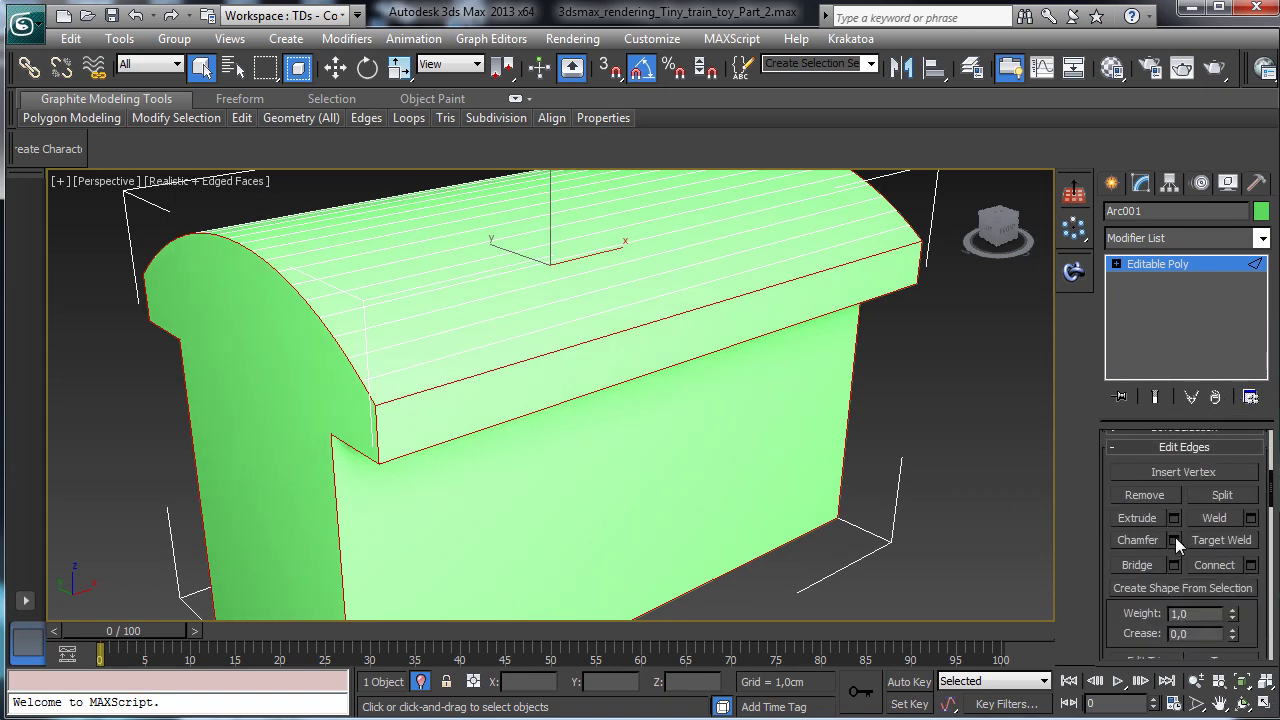
Step: Chamfer the selected edges with amount 0,086cm and 4 segments
{"action": "left_click", "coordinate": [1174, 540]}
{"action": "left_click_drag", "start_coordinate": [574, 411], "coordinate": [566, 398]}
{"action": "left_click", "coordinate": [572, 437]}
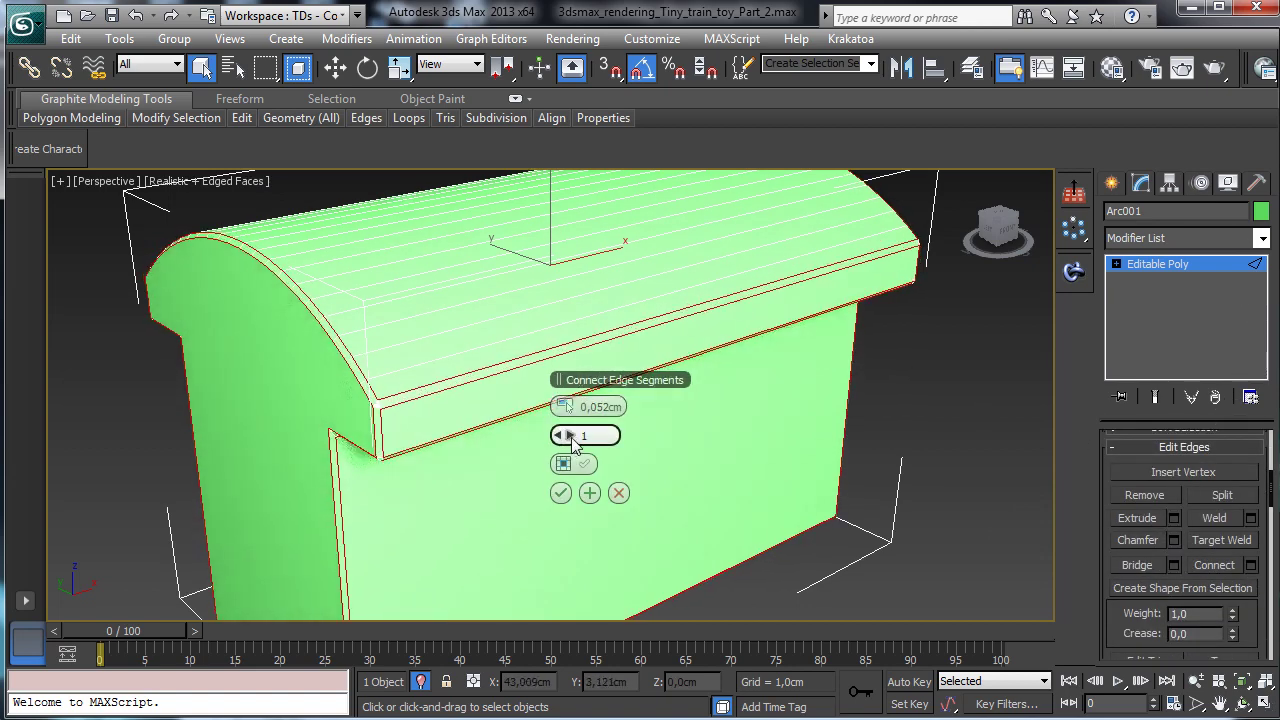
{"action": "left_click", "coordinate": [572, 437]}
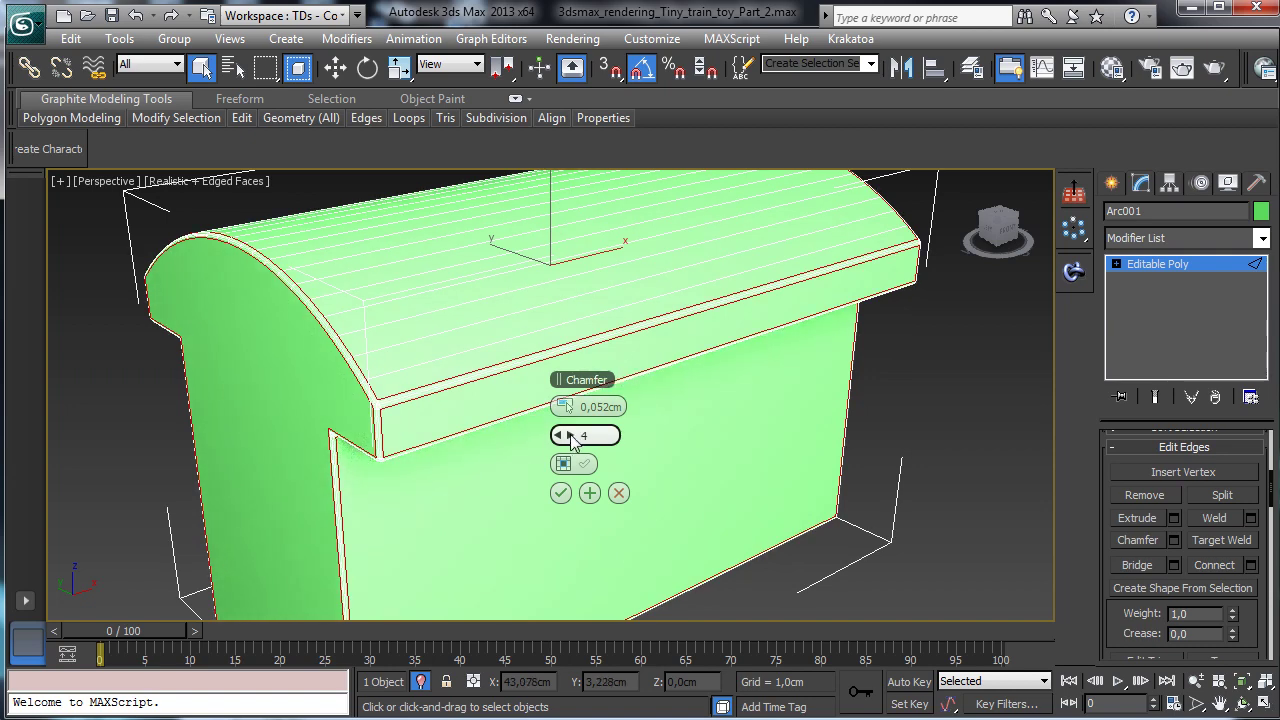
{"action": "left_click_drag", "start_coordinate": [572, 412], "coordinate": [566, 399]}
{"action": "left_click", "coordinate": [560, 494]}
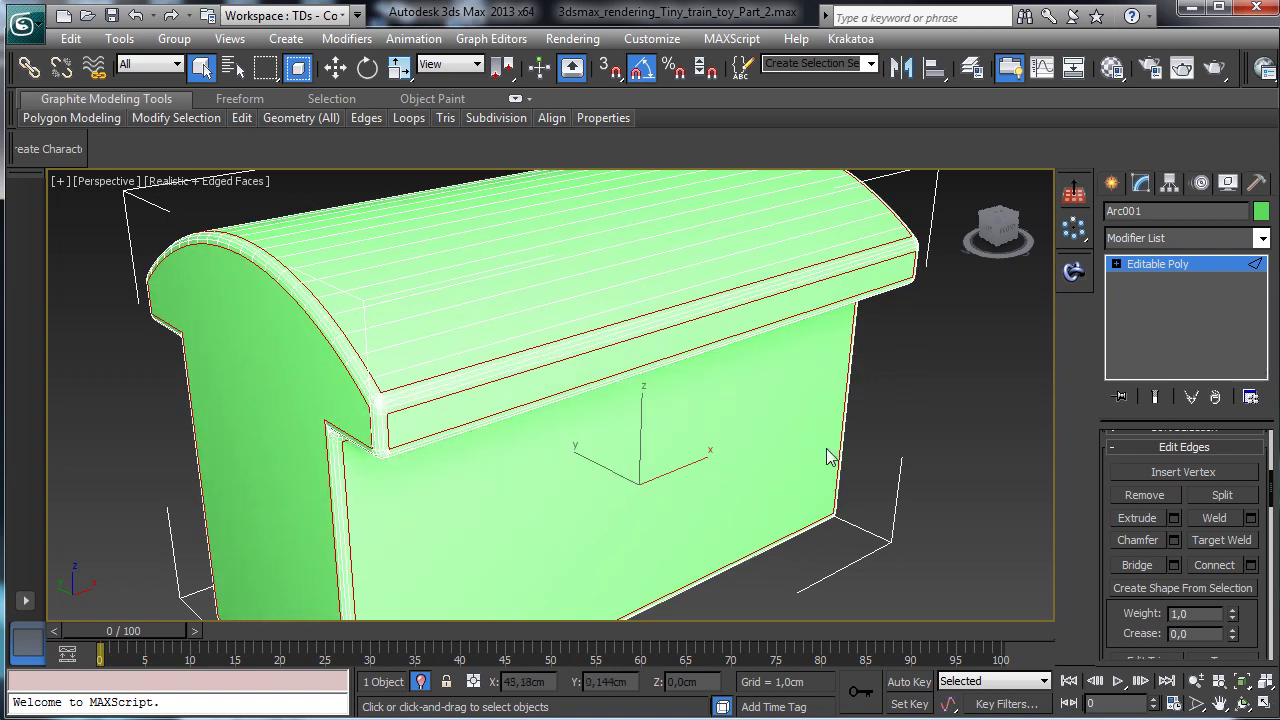
Step: Unhide the scene, turn off edged faces, and add a Smooth modifier with Auto Smooth
{"action": "left_click", "coordinate": [1180, 263]}
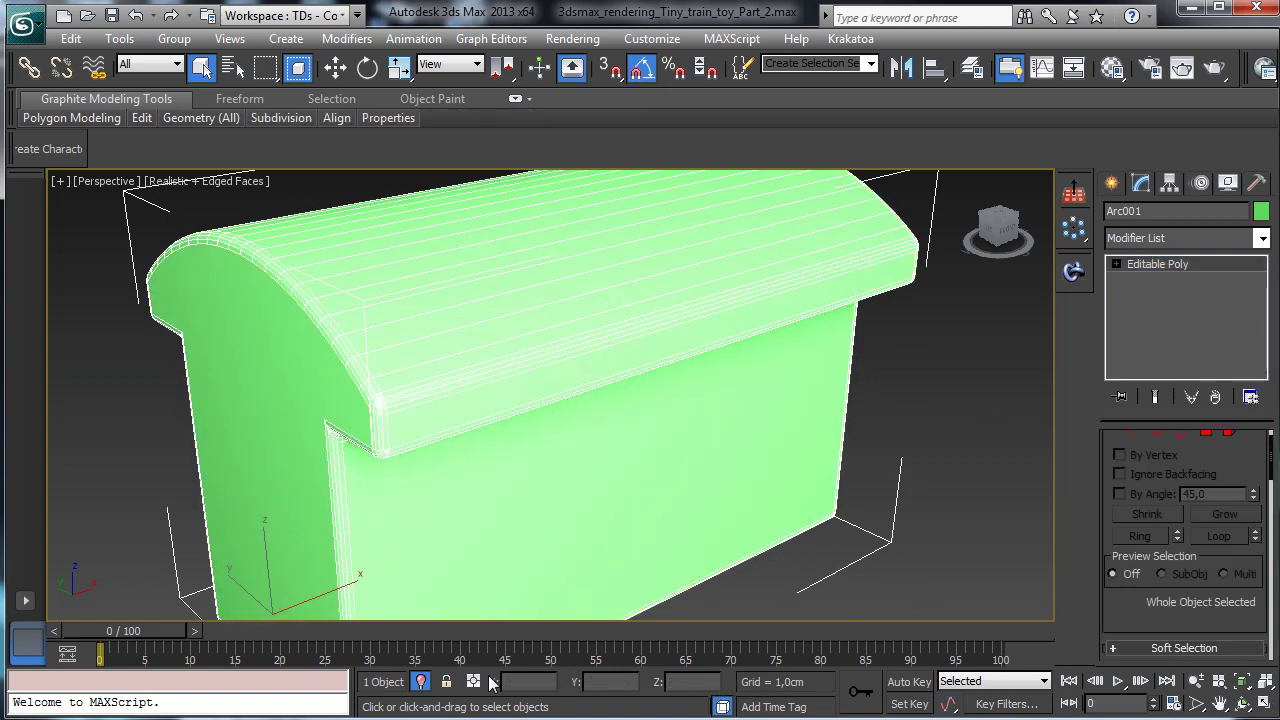
{"action": "left_click", "coordinate": [421, 681]}
{"action": "left_click", "coordinate": [226, 181]}
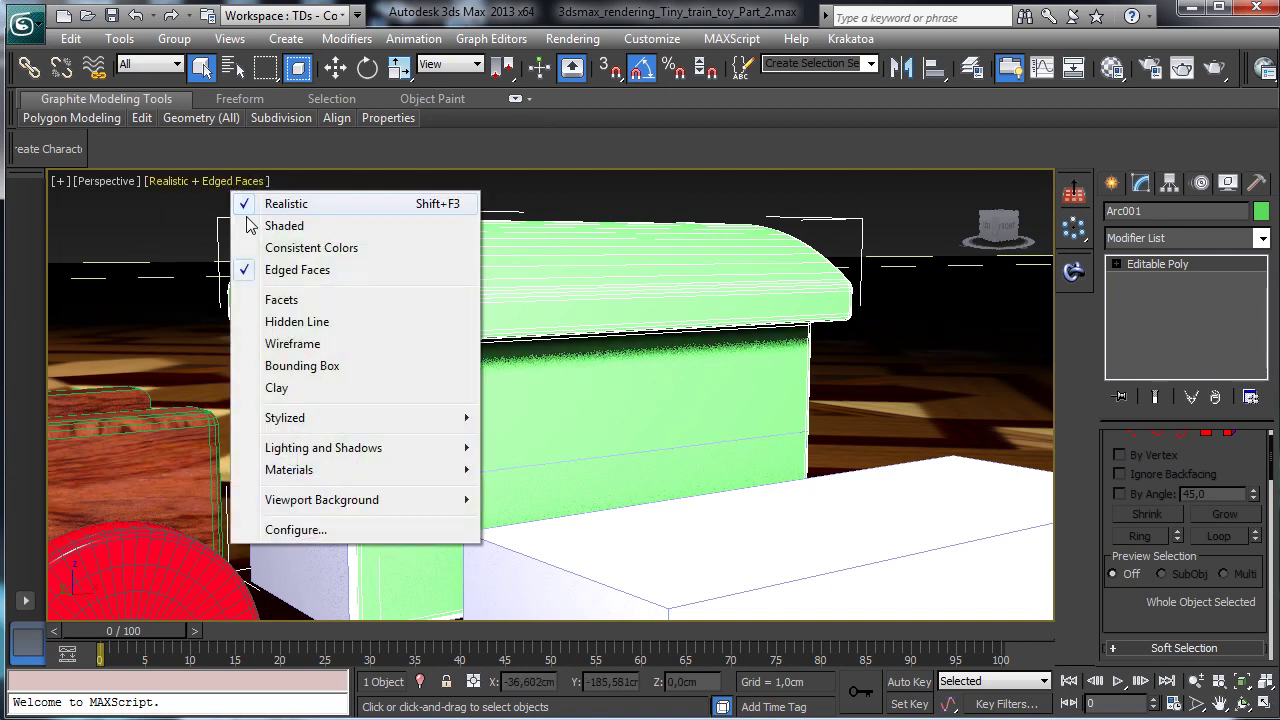
{"action": "left_click", "coordinate": [285, 271]}
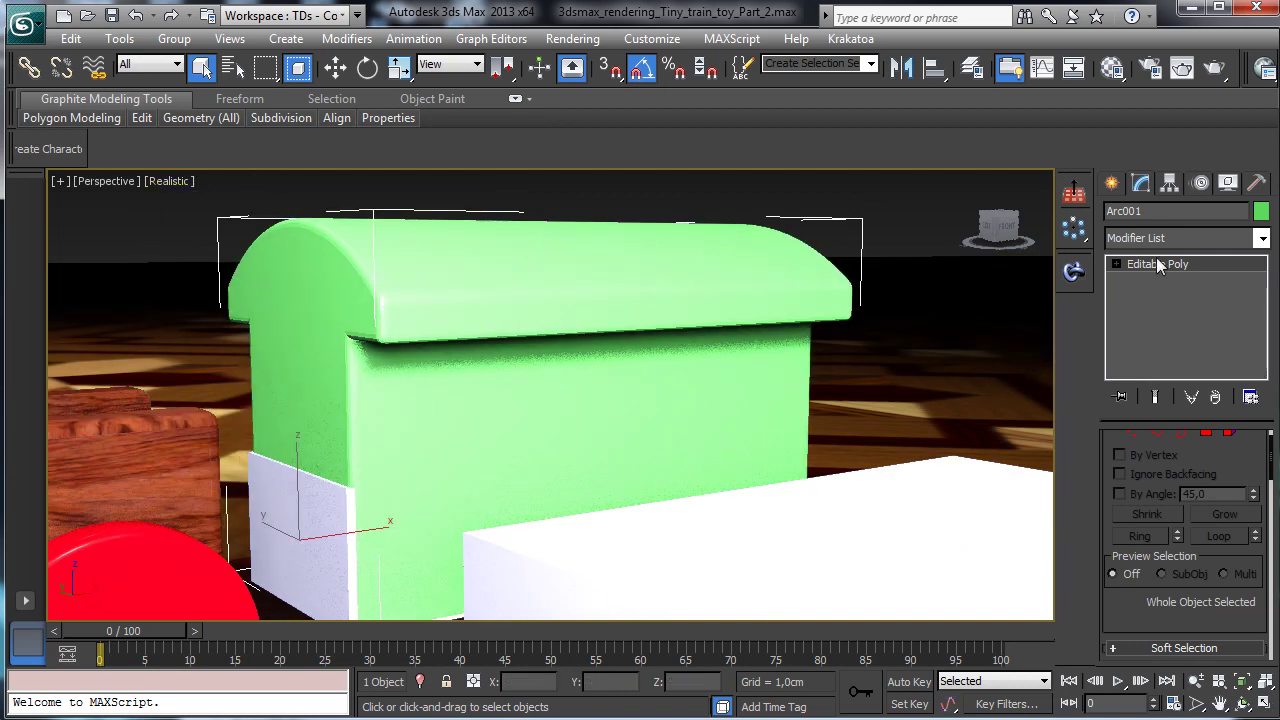
{"action": "left_click", "coordinate": [1262, 238]}
{"action": "left_click_drag", "start_coordinate": [1264, 330], "coordinate": [1265, 690]}
{"action": "left_click", "coordinate": [1150, 690]}
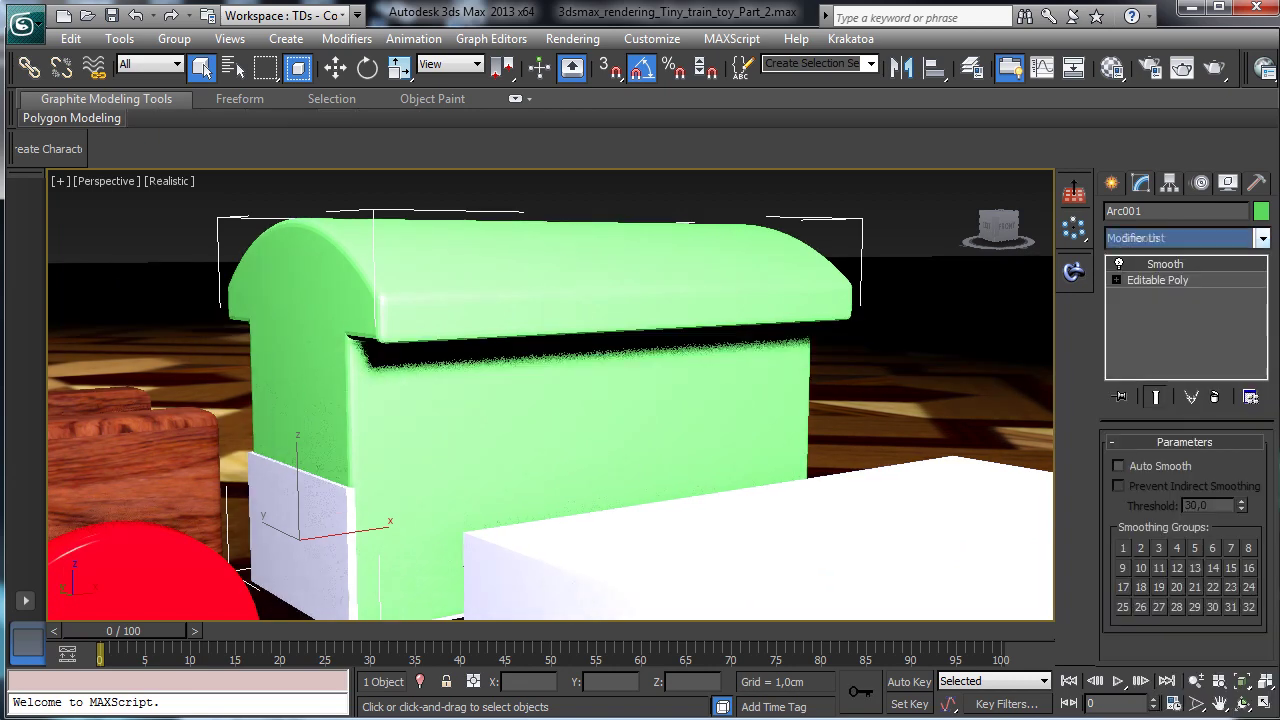
{"action": "left_click", "coordinate": [1136, 463]}
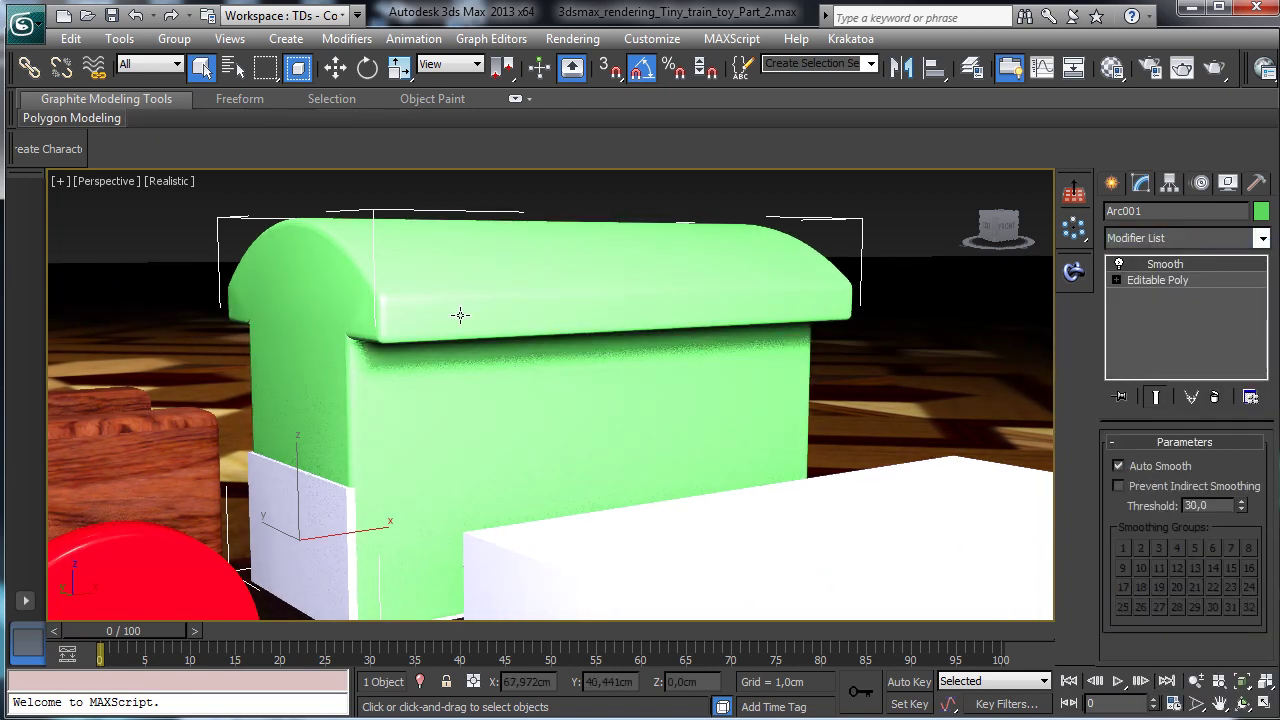
Step: Delete the two white ChamferBoxes and zoom out to the whole train
{"action": "left_click", "coordinate": [274, 521]}
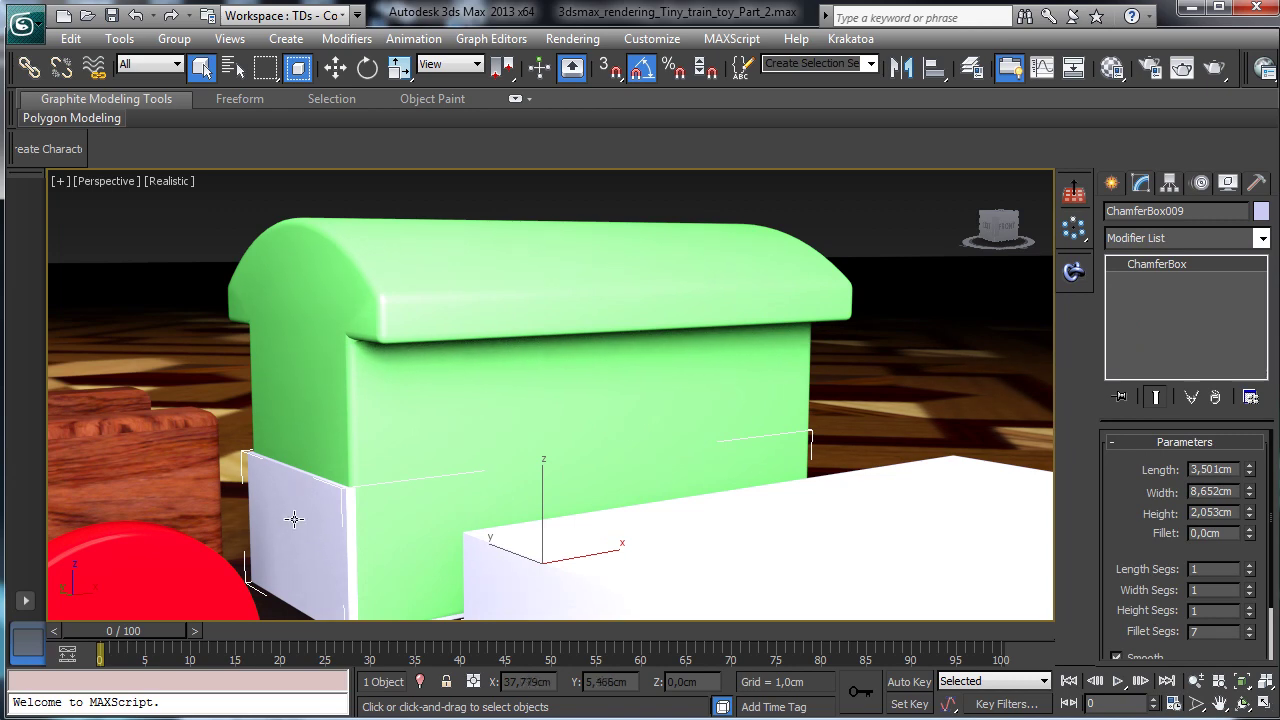
{"action": "key", "text": "Delete"}
{"action": "left_click", "coordinate": [658, 578]}
{"action": "key", "text": "Delete"}
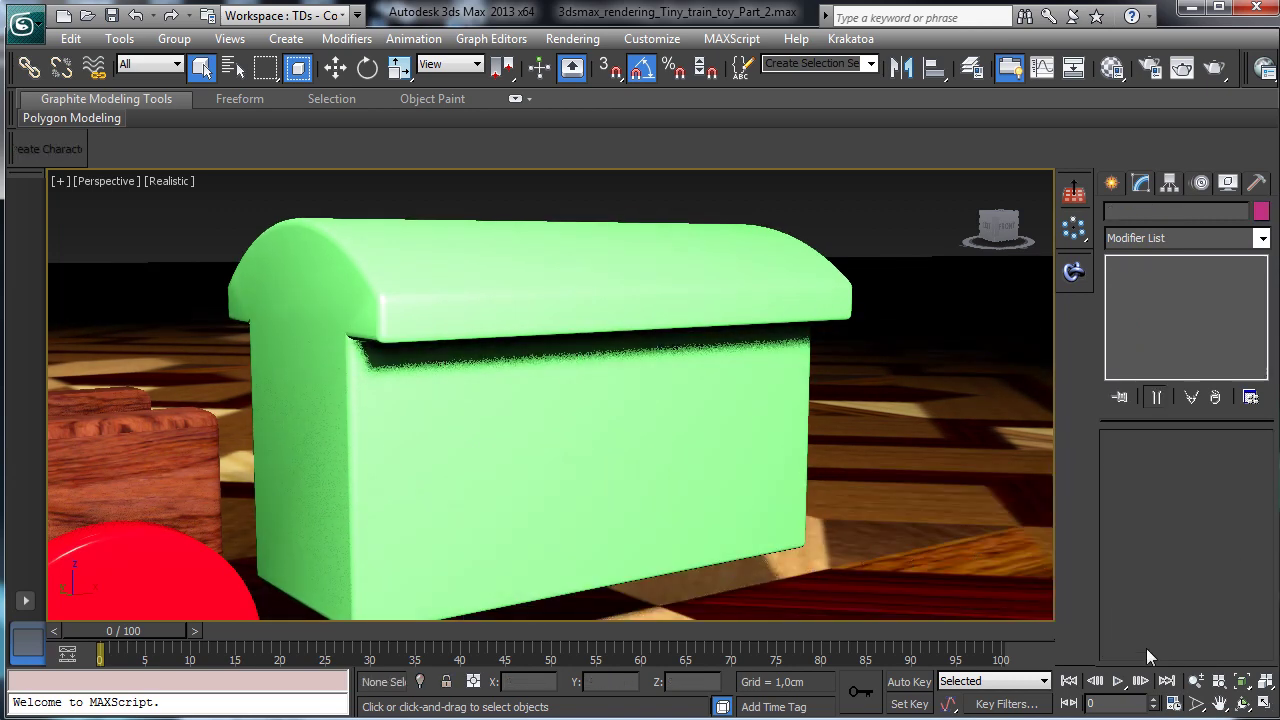
{"action": "left_click", "coordinate": [1196, 681]}
{"action": "left_click_drag", "start_coordinate": [480, 363], "coordinate": [538, 543]}
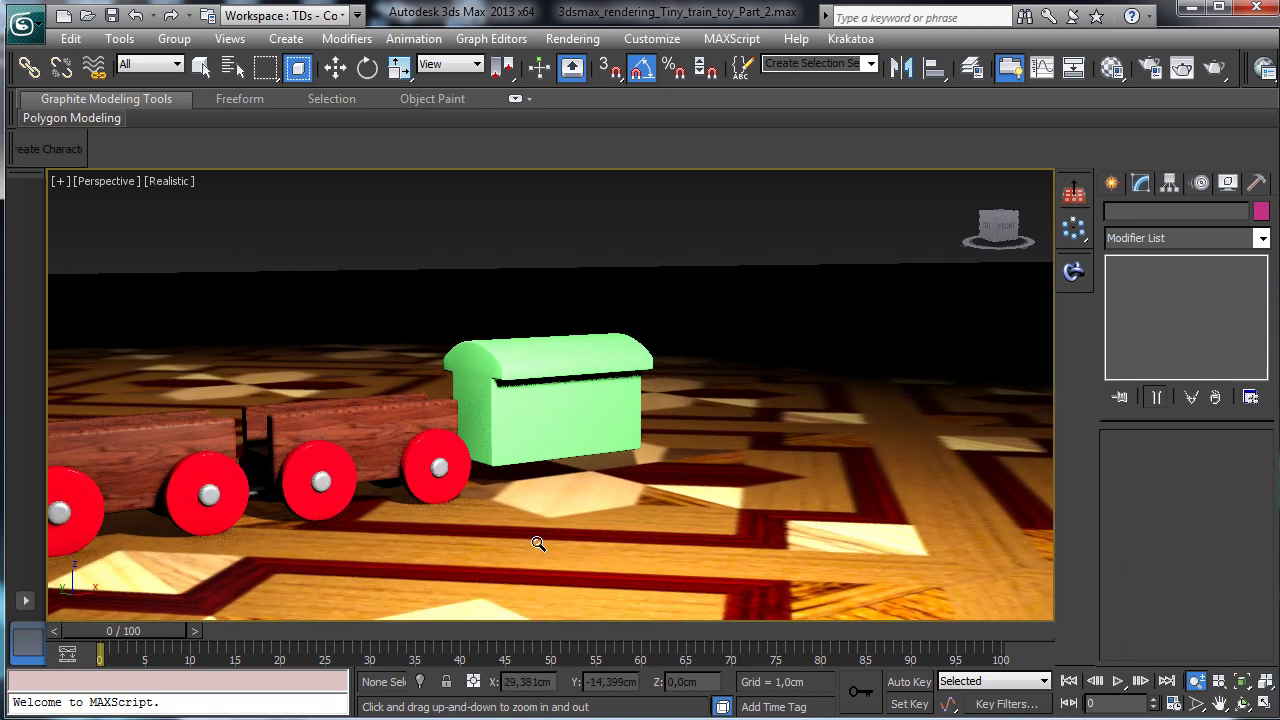
Step: In the maximized Top view, clone the purple connector toward the green wagon
{"action": "left_click", "coordinate": [1240, 681]}
{"action": "right_click", "coordinate": [420, 350]}
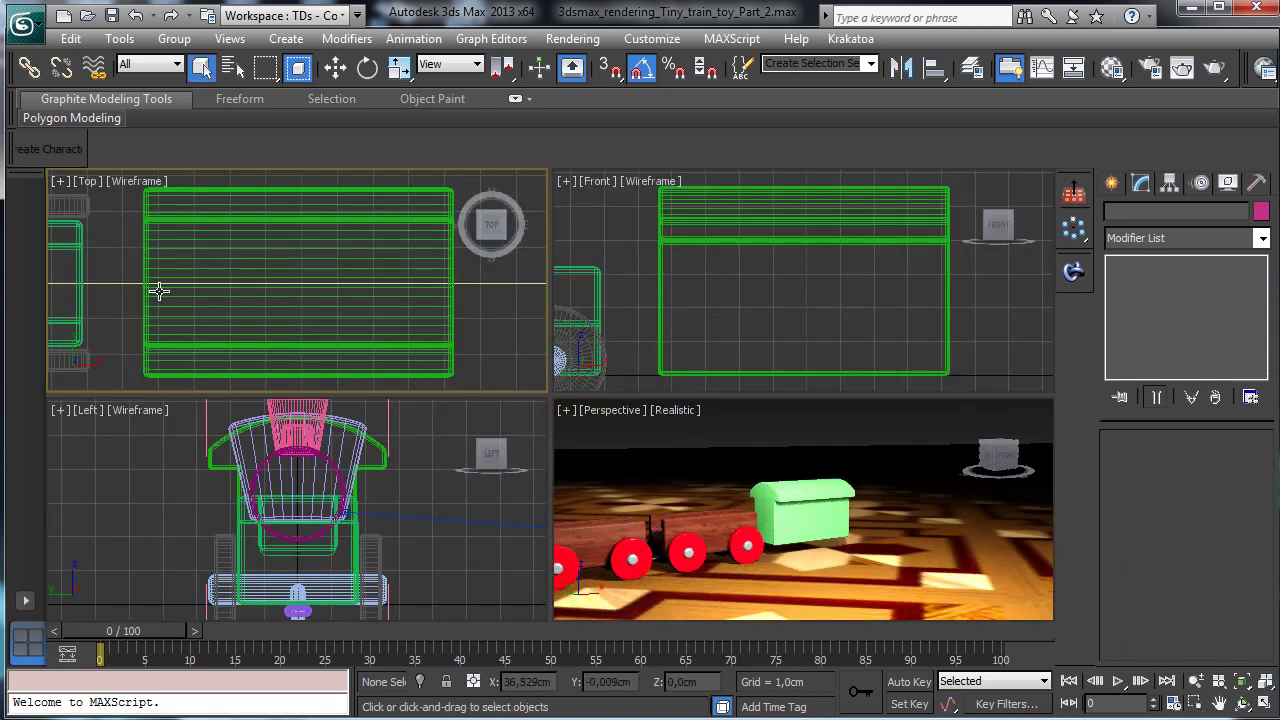
{"action": "left_click", "coordinate": [1265, 704]}
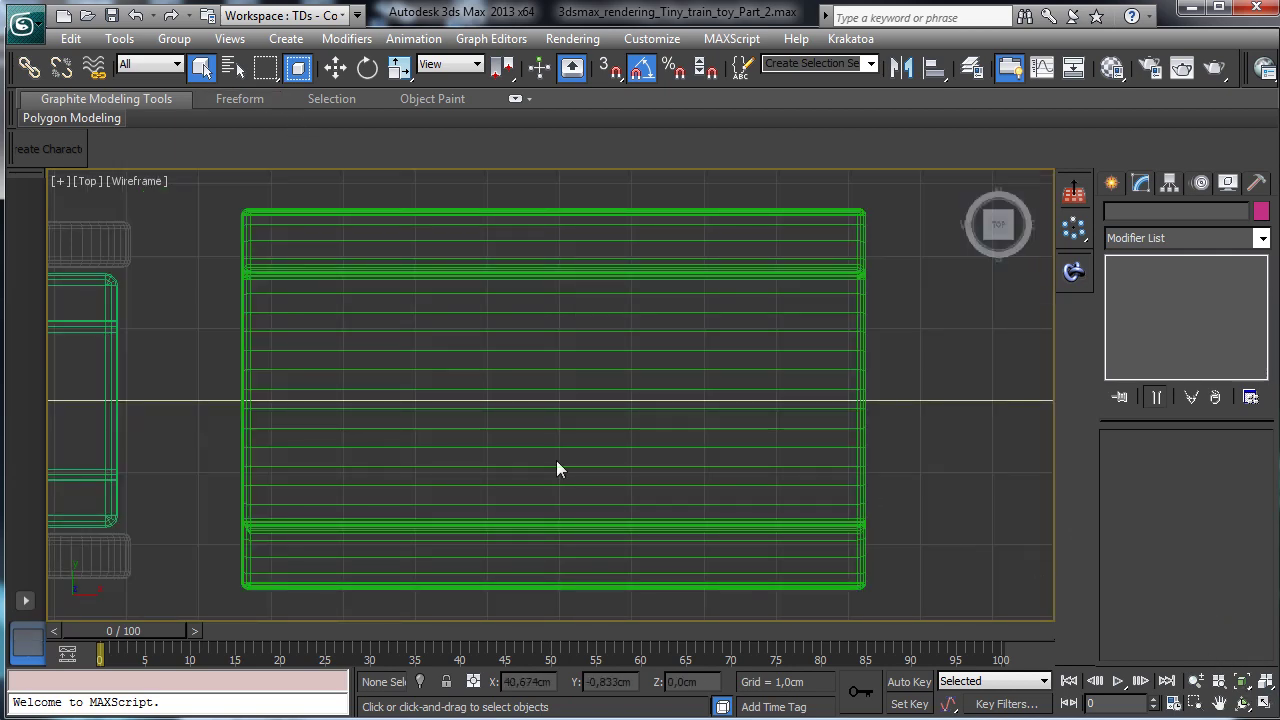
{"action": "left_click", "coordinate": [1196, 681]}
{"action": "left_click_drag", "start_coordinate": [465, 329], "coordinate": [506, 455]}
{"action": "left_click", "coordinate": [201, 66]}
{"action": "left_click", "coordinate": [197, 398]}
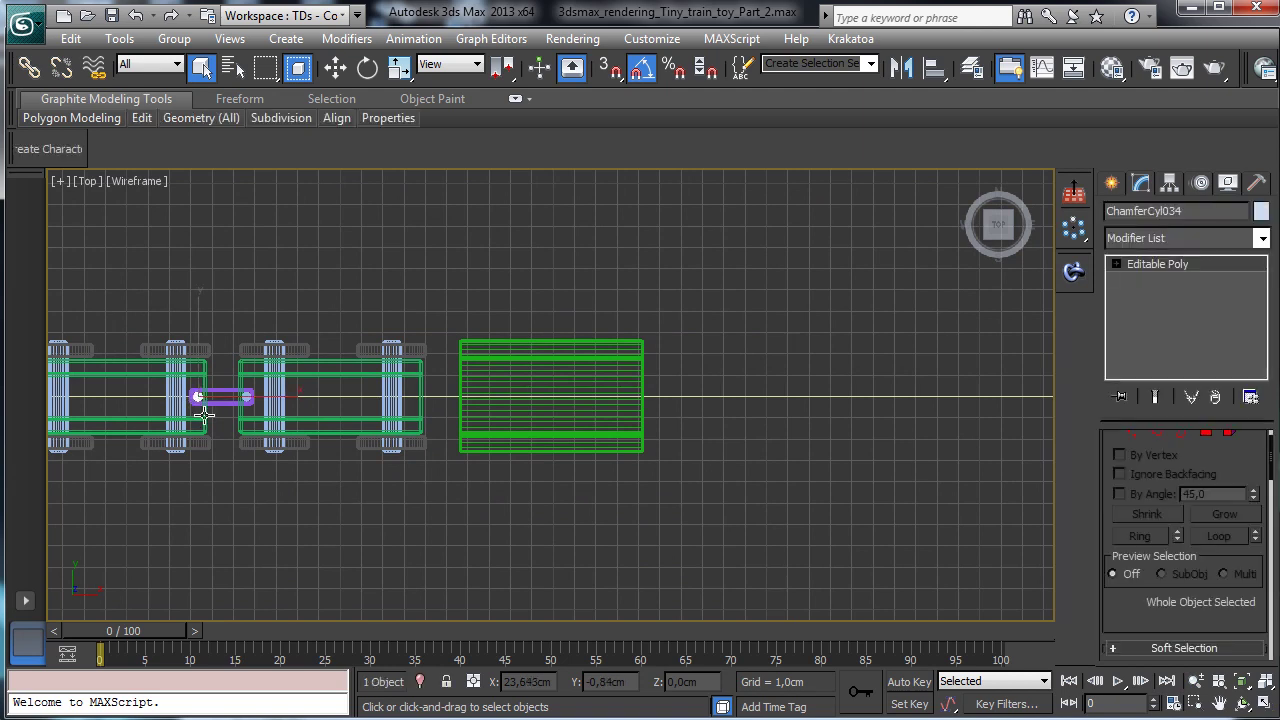
{"action": "left_click", "coordinate": [248, 399], "text": "ctrl"}
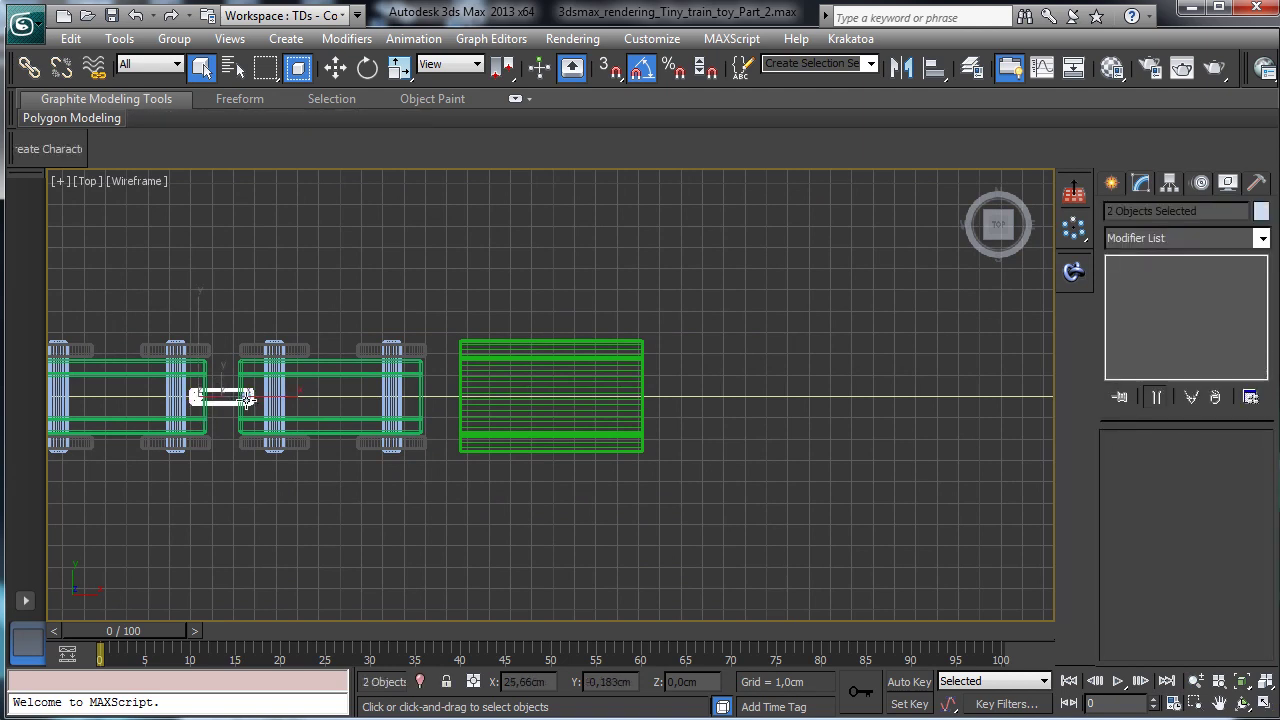
{"action": "left_click", "coordinate": [336, 68]}
{"action": "left_click_drag", "start_coordinate": [292, 402], "coordinate": [505, 411], "text": "shift"}
{"action": "left_click", "coordinate": [651, 451]}
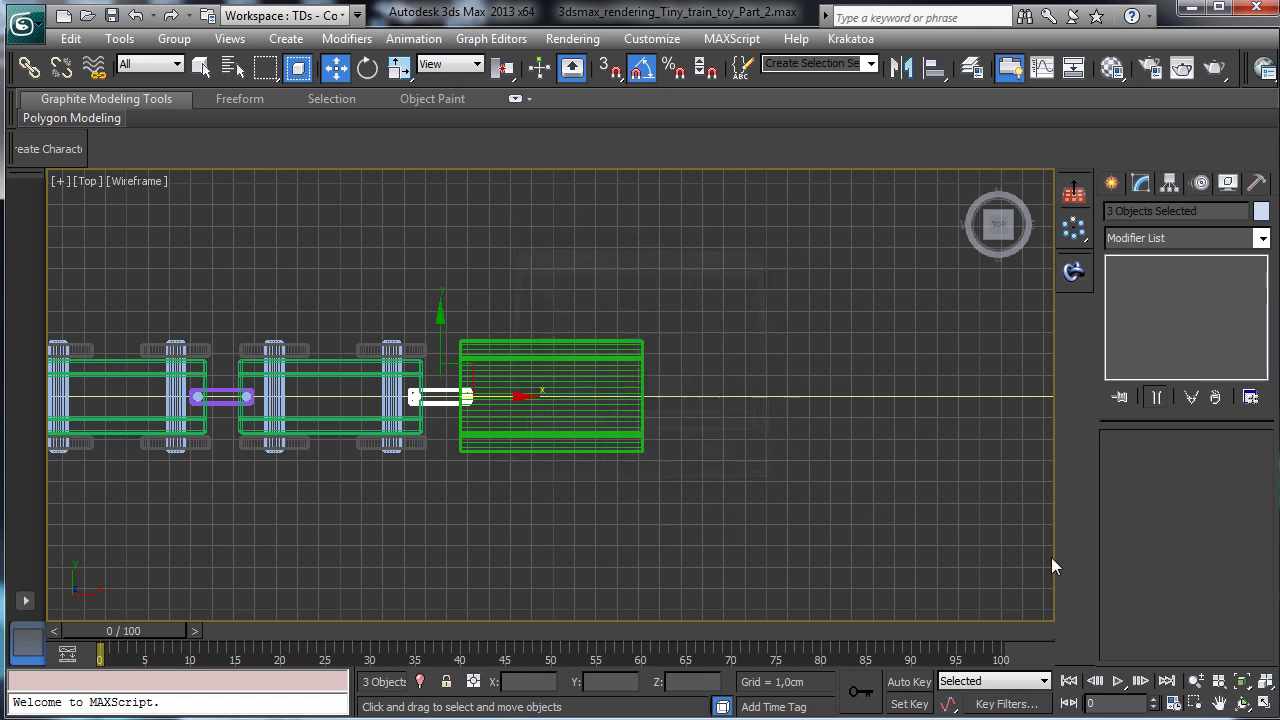
Step: Nudge the copied connector left and move Arc001 left onto it
{"action": "left_click", "coordinate": [1243, 681]}
{"action": "mouse_move", "coordinate": [645, 412]}
{"action": "left_mouse_down"}
{"action": "mouse_move", "coordinate": [608, 410]}
{"action": "mouse_move", "coordinate": [626, 410]}
{"action": "left_mouse_up"}
{"action": "left_click", "coordinate": [856, 248]}
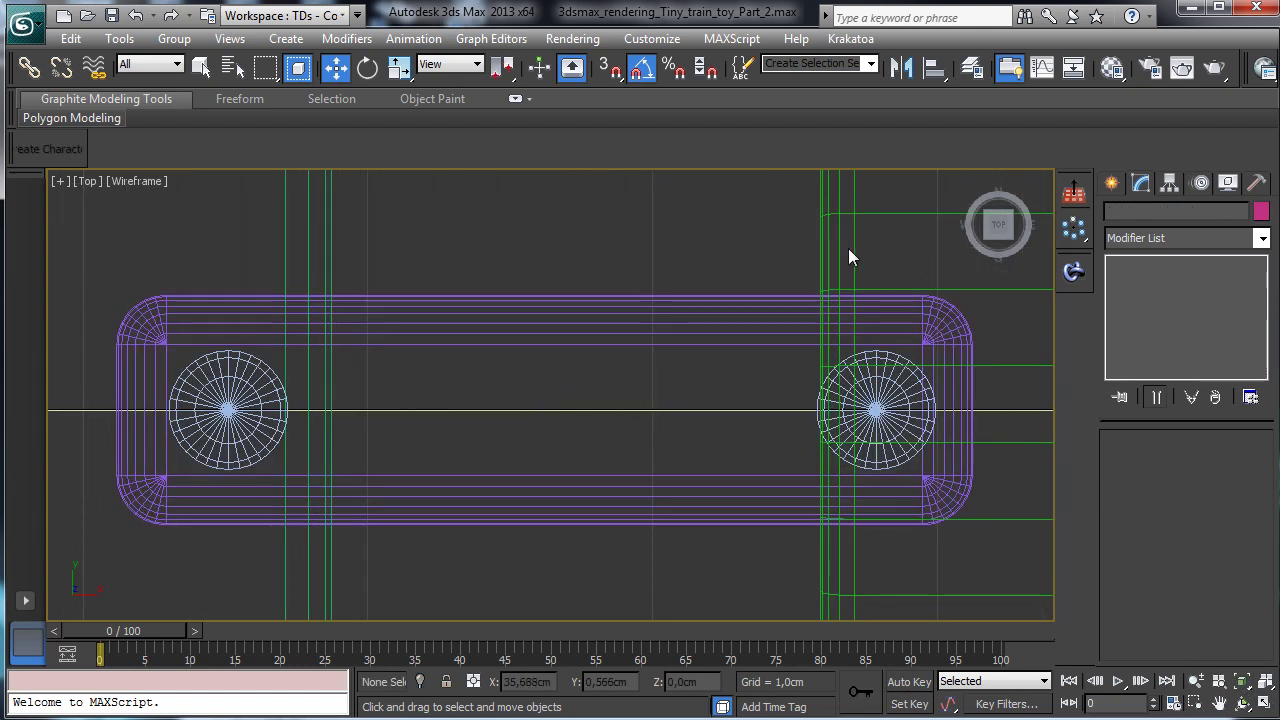
{"action": "left_click", "coordinate": [851, 251]}
{"action": "left_click_drag", "start_coordinate": [876, 405], "coordinate": [857, 402]}
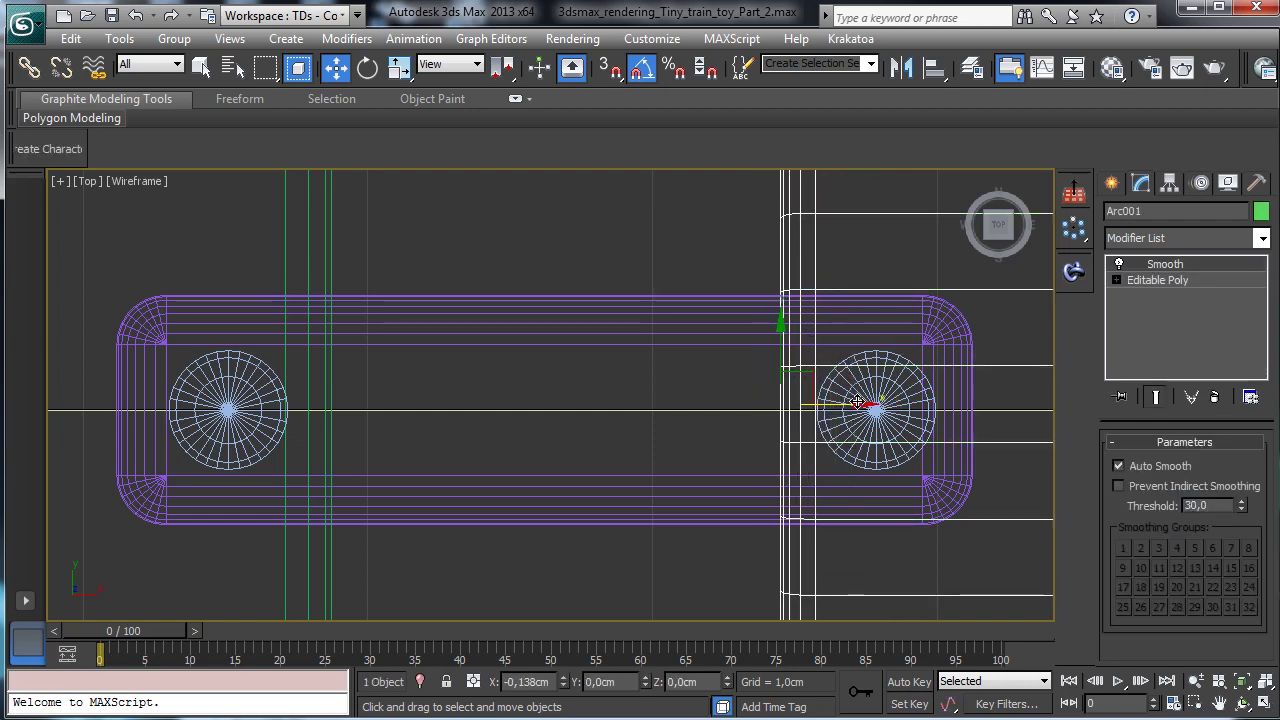
{"action": "left_click", "coordinate": [1196, 681]}
{"action": "left_click_drag", "start_coordinate": [749, 372], "coordinate": [792, 505]}
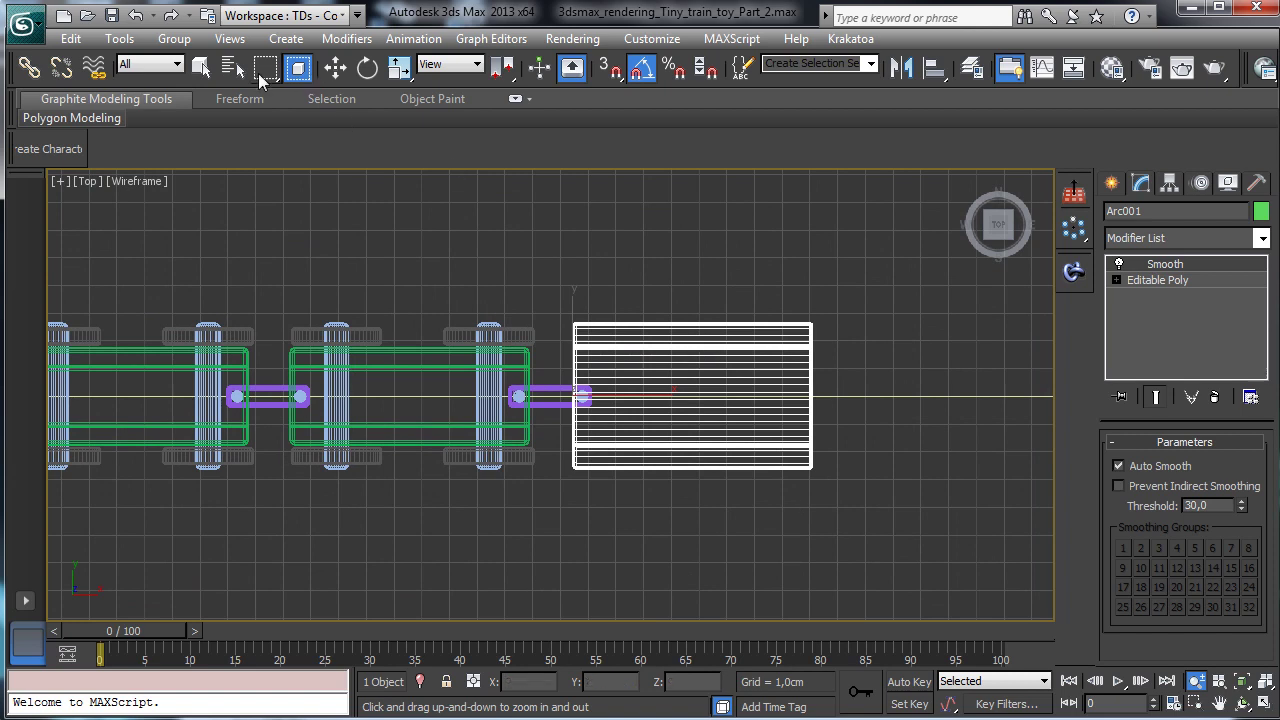
{"action": "left_click", "coordinate": [200, 66]}
{"action": "left_click_drag", "start_coordinate": [507, 343], "coordinate": [435, 417]}
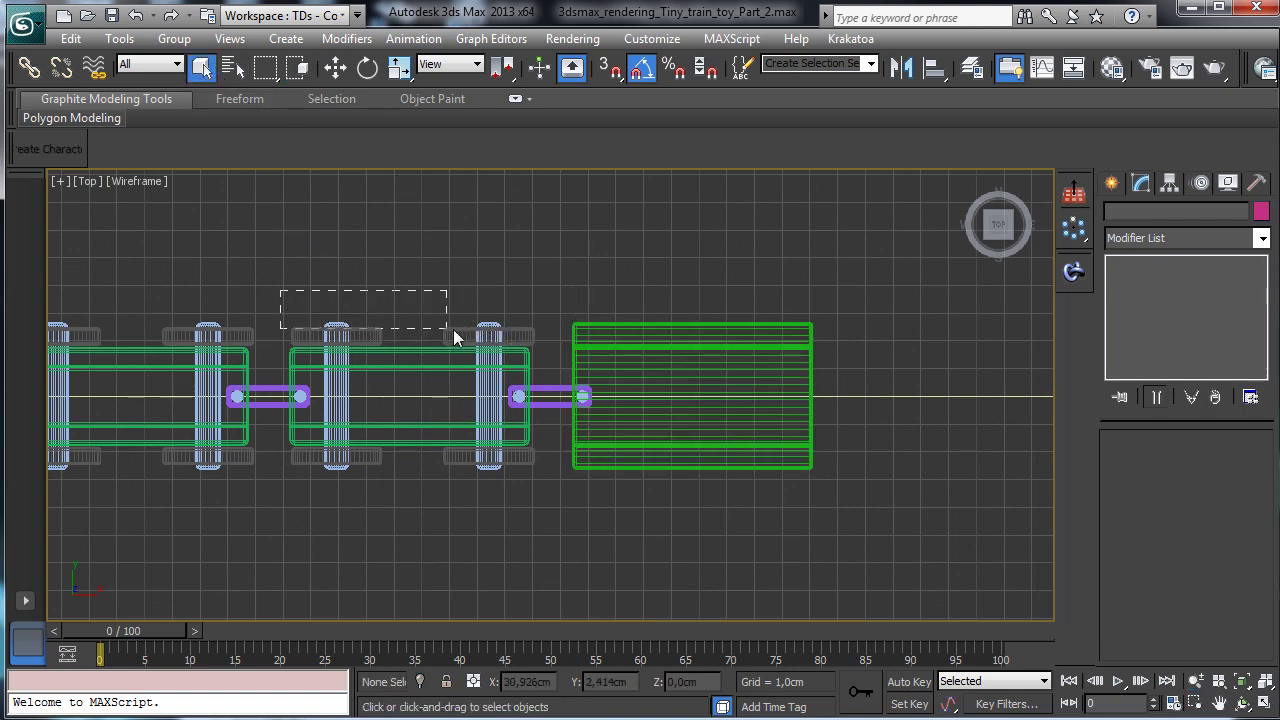
Step: Clone the middle wagon's two wheel sets under the green wagon
{"action": "left_click_drag", "start_coordinate": [520, 345], "coordinate": [512, 451]}
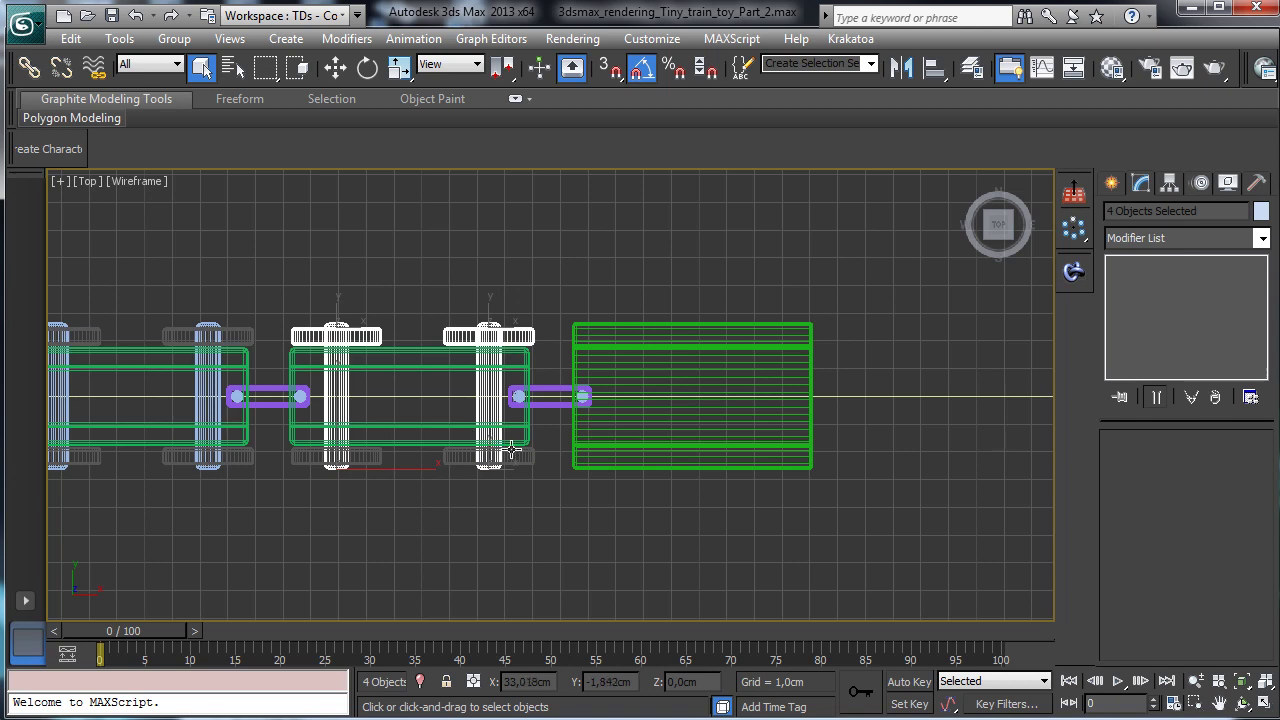
{"action": "left_click", "coordinate": [304, 462], "text": "ctrl"}
{"action": "left_click", "coordinate": [337, 70]}
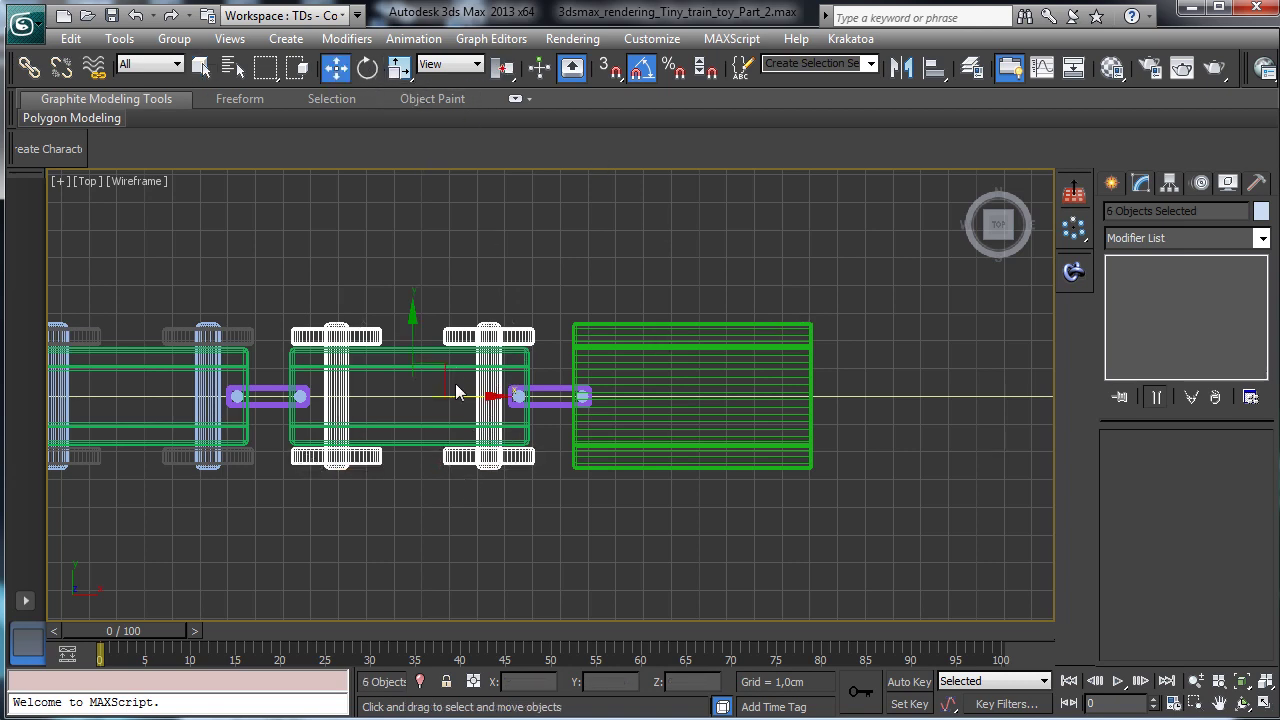
{"action": "left_click_drag", "start_coordinate": [477, 397], "coordinate": [757, 411]}
{"action": "left_click", "coordinate": [650, 455]}
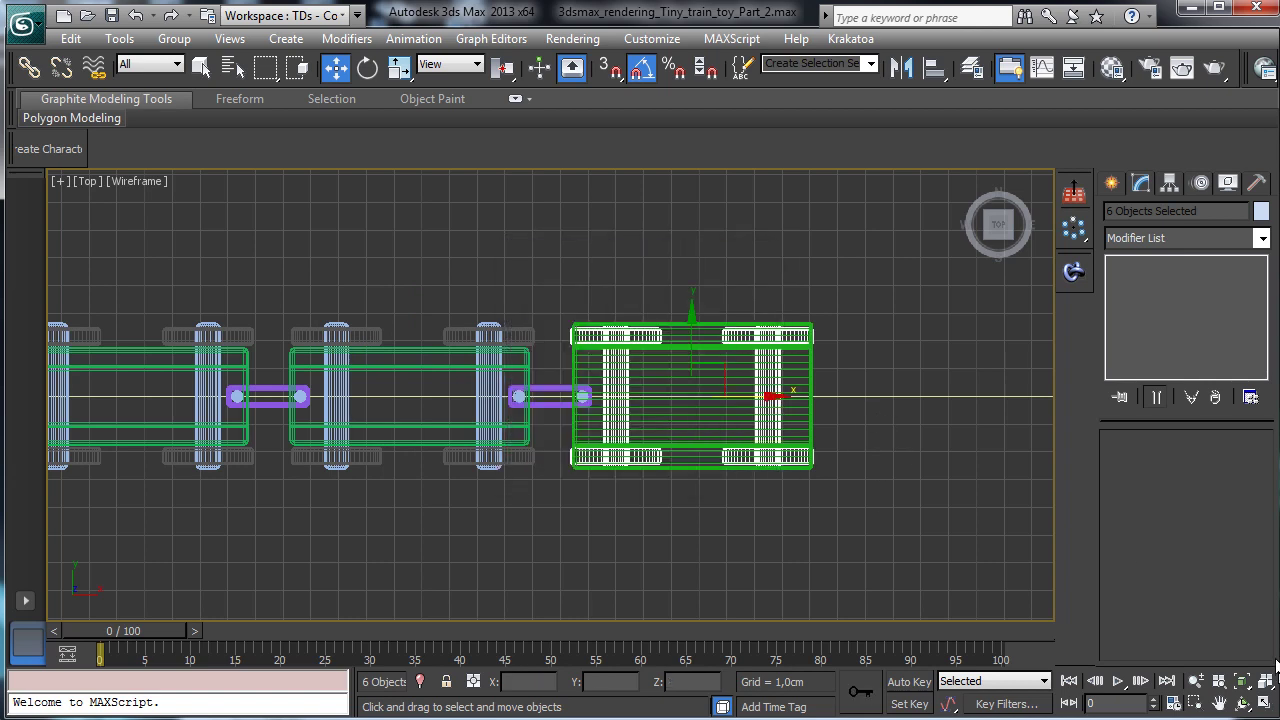
{"action": "left_click", "coordinate": [1265, 704]}
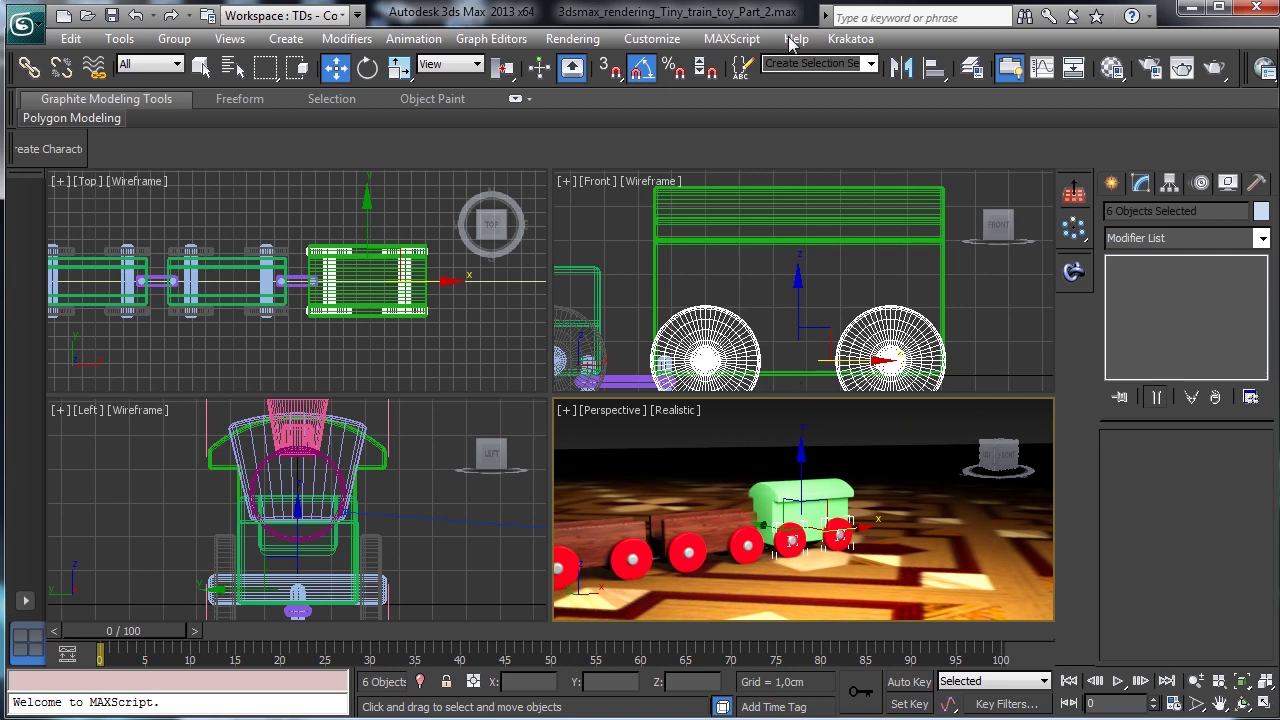
Step: Assign the Green train wood material to Arc001
{"action": "left_click", "coordinate": [1112, 67]}
{"action": "left_click", "coordinate": [937, 272]}
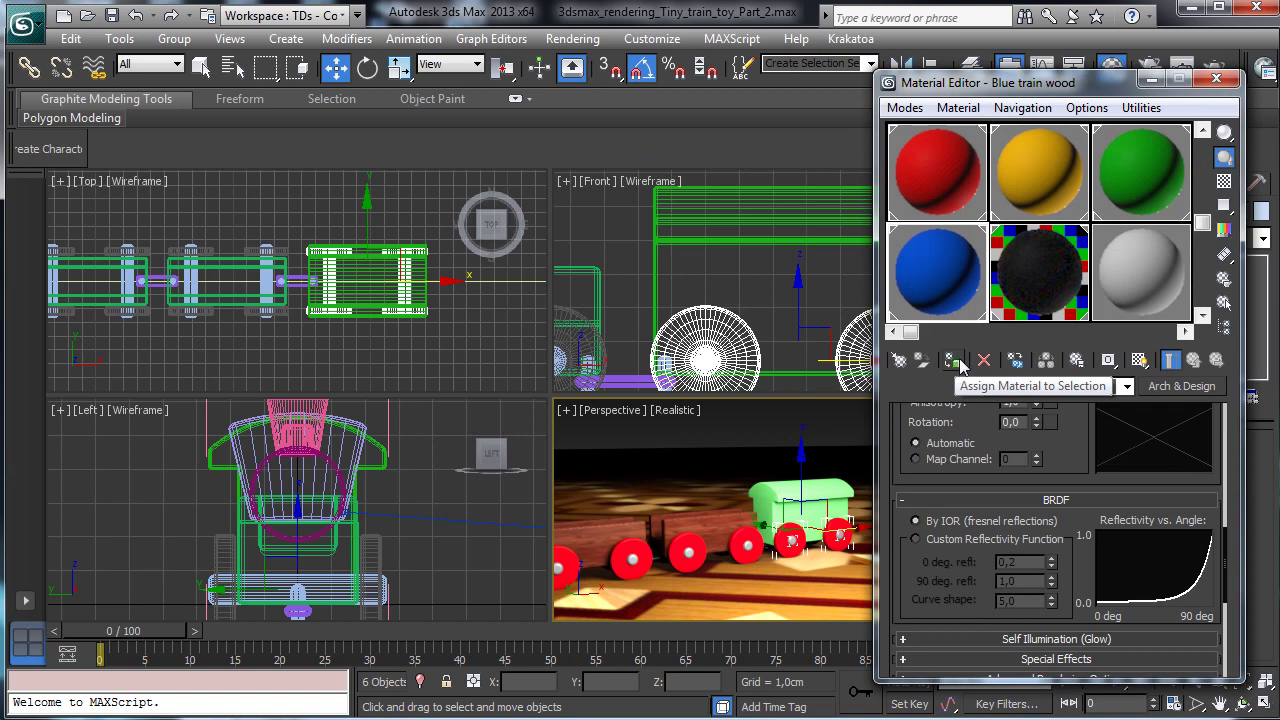
{"action": "left_click_drag", "start_coordinate": [1036, 92], "coordinate": [224, 119]}
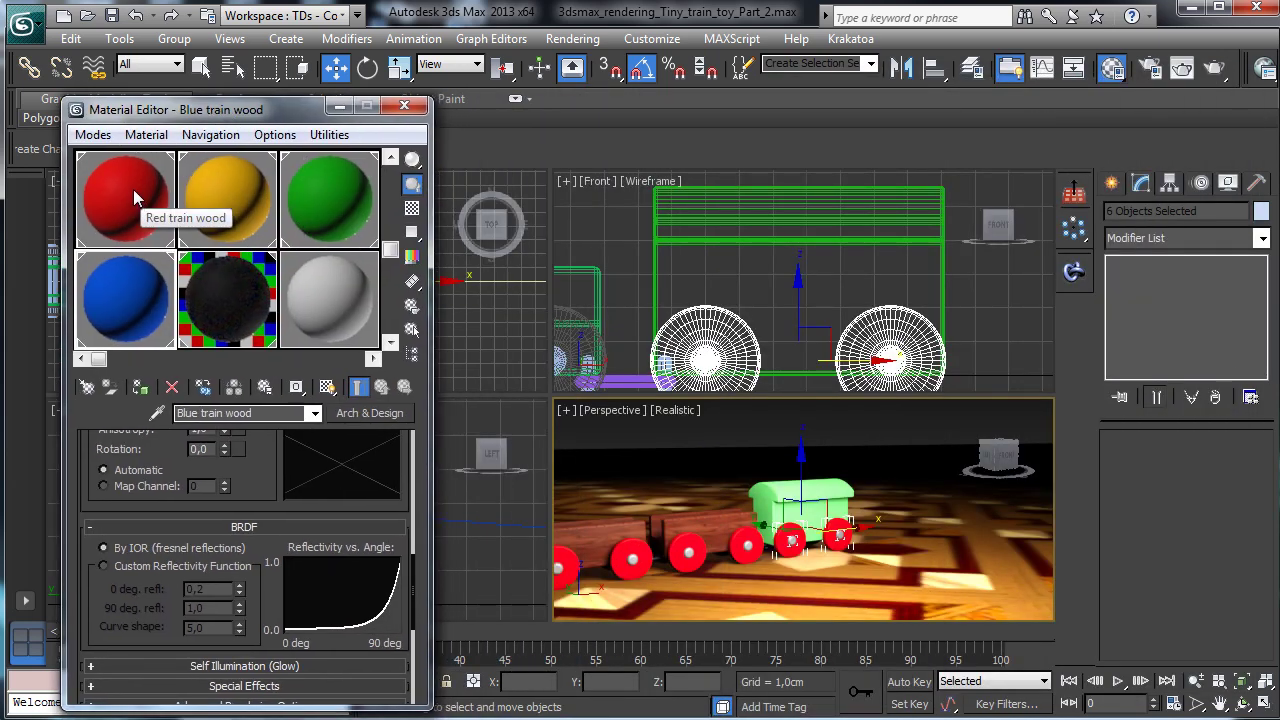
{"action": "left_click", "coordinate": [266, 330]}
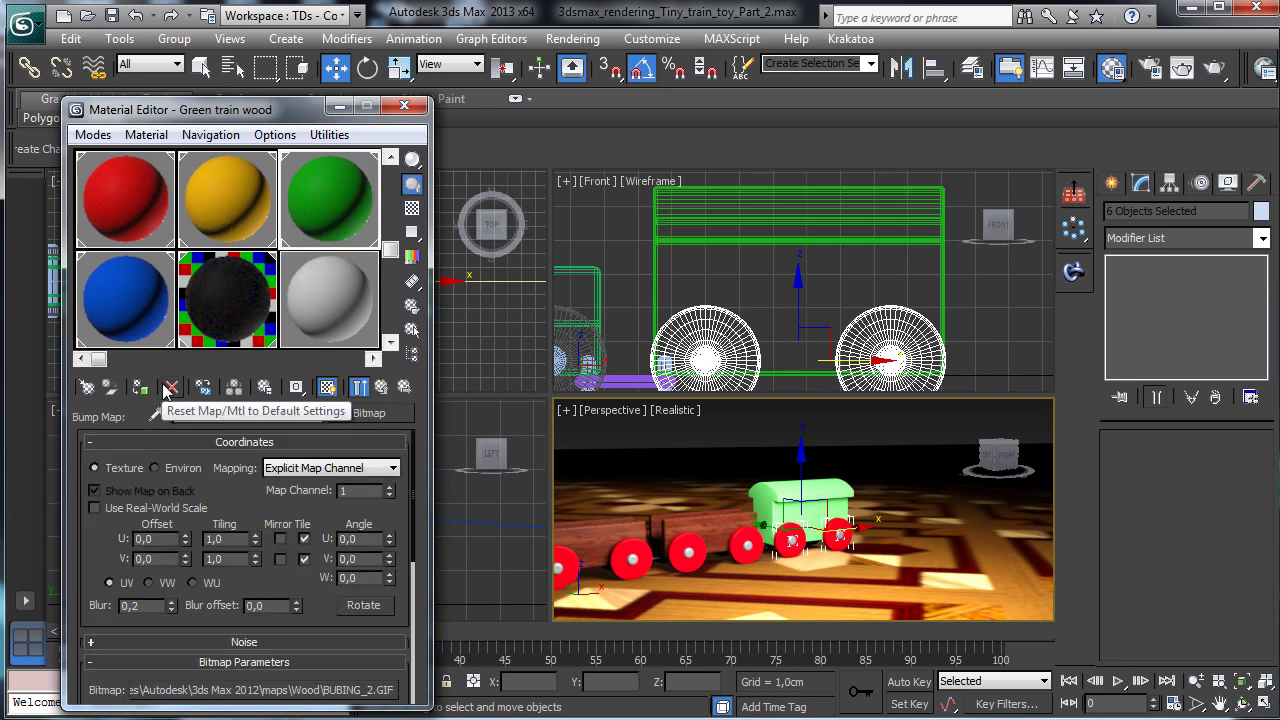
{"action": "left_click", "coordinate": [800, 500]}
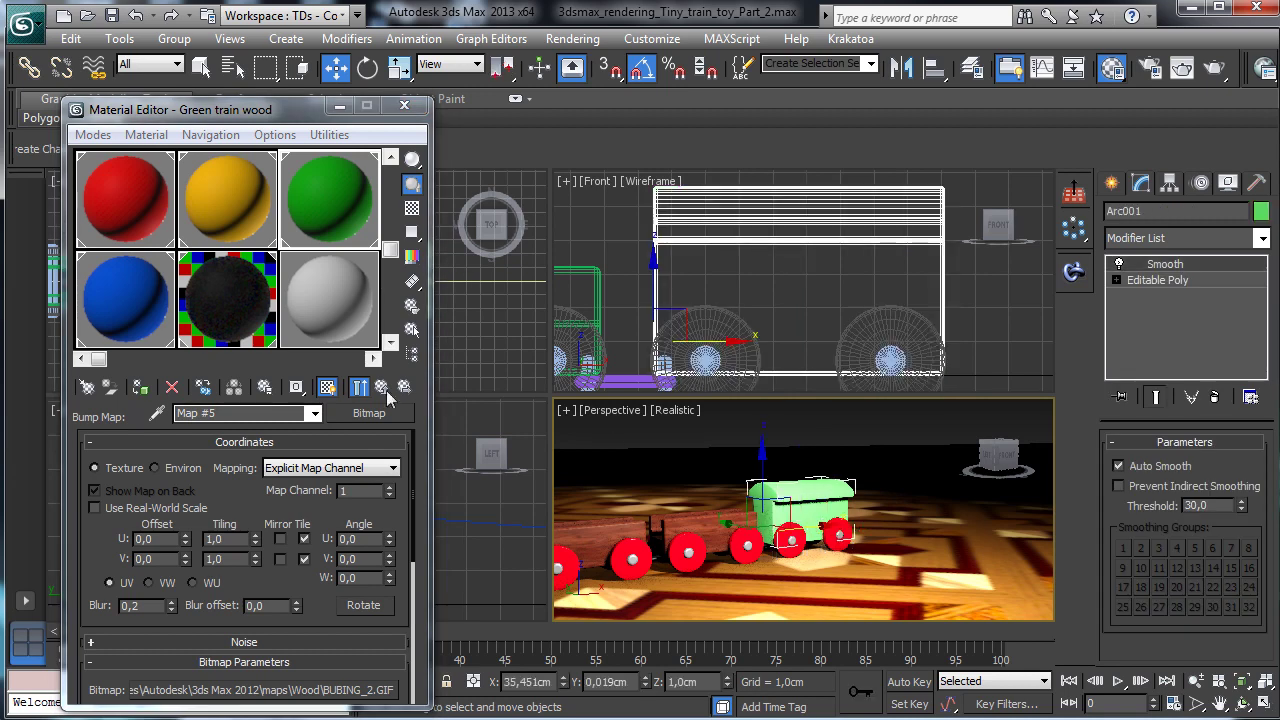
{"action": "left_click", "coordinate": [140, 387]}
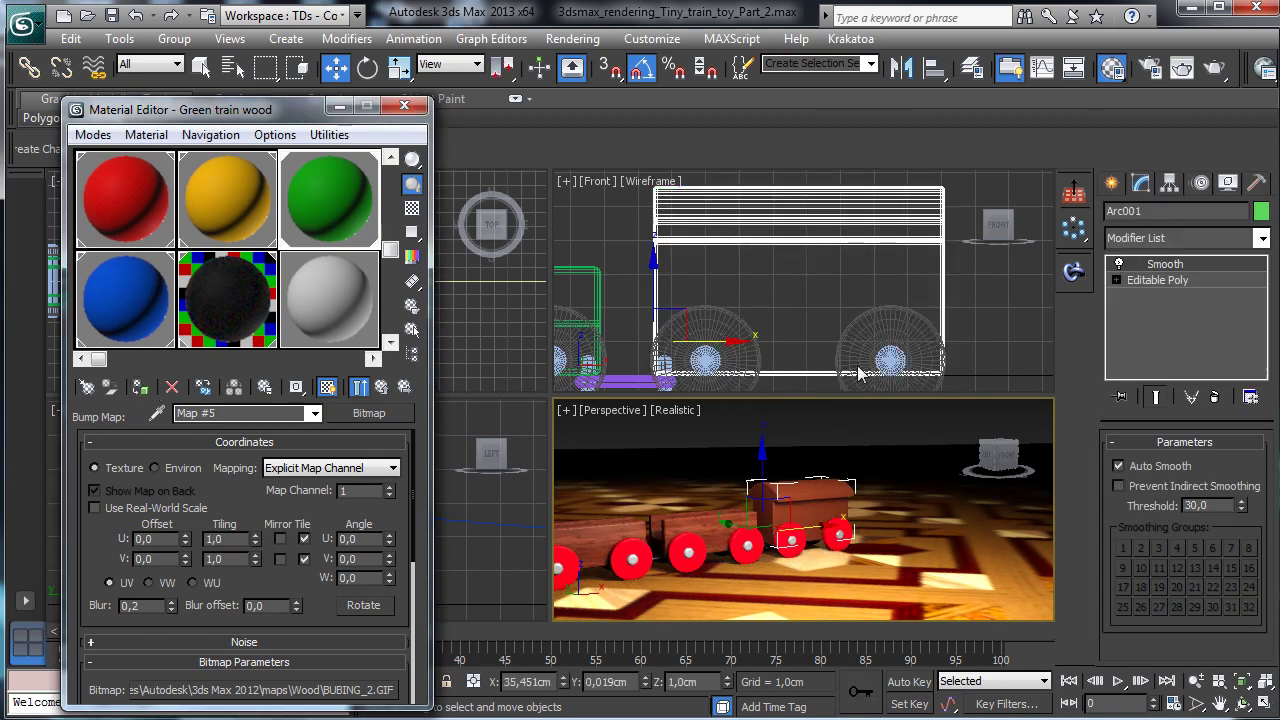
Step: Add a UVW Map modifier to Arc001 with Box mapping
{"action": "left_click", "coordinate": [1264, 236]}
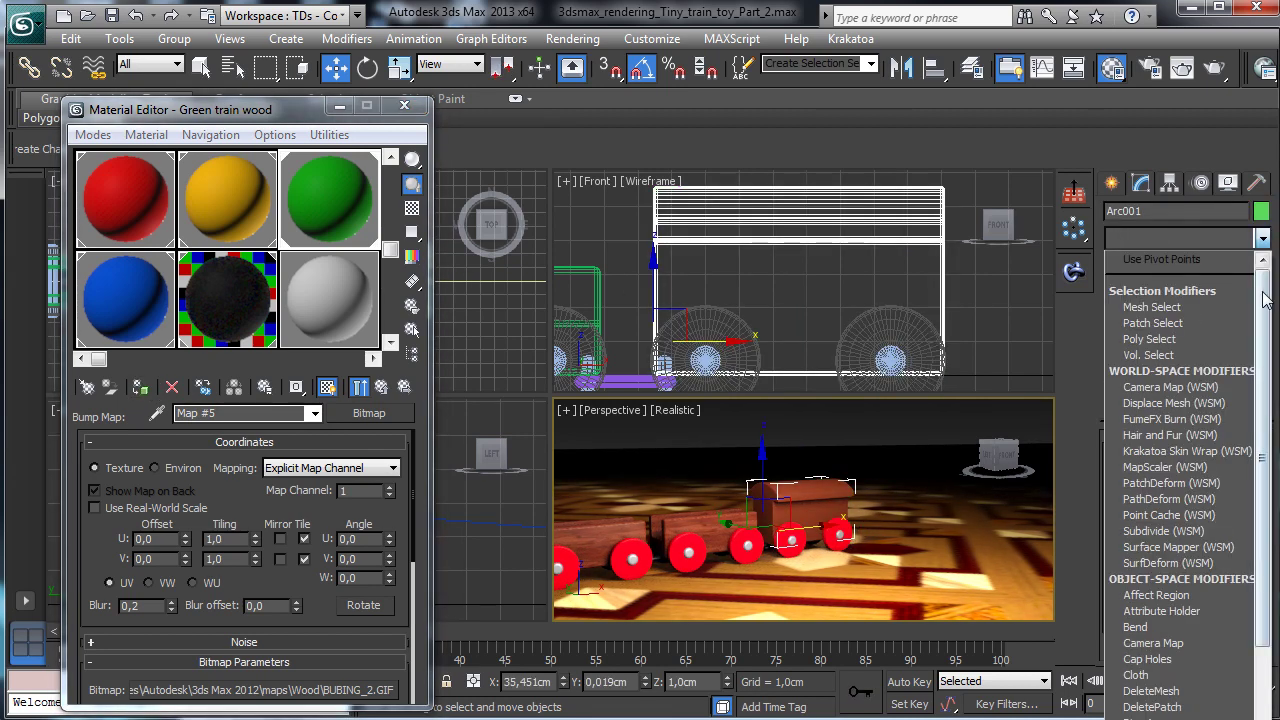
{"action": "scroll", "coordinate": [1180, 480], "scroll_direction": "down", "scroll_amount": 15}
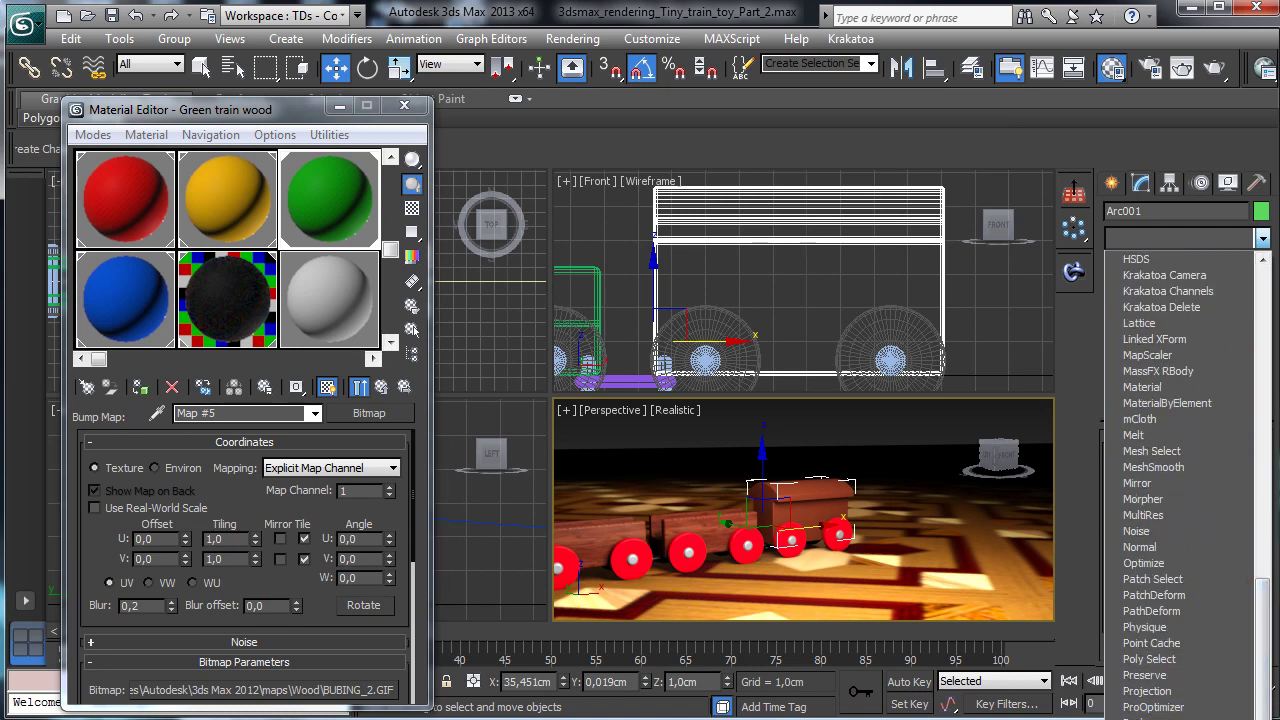
{"action": "scroll", "coordinate": [1190, 487], "scroll_direction": "down", "scroll_amount": 5}
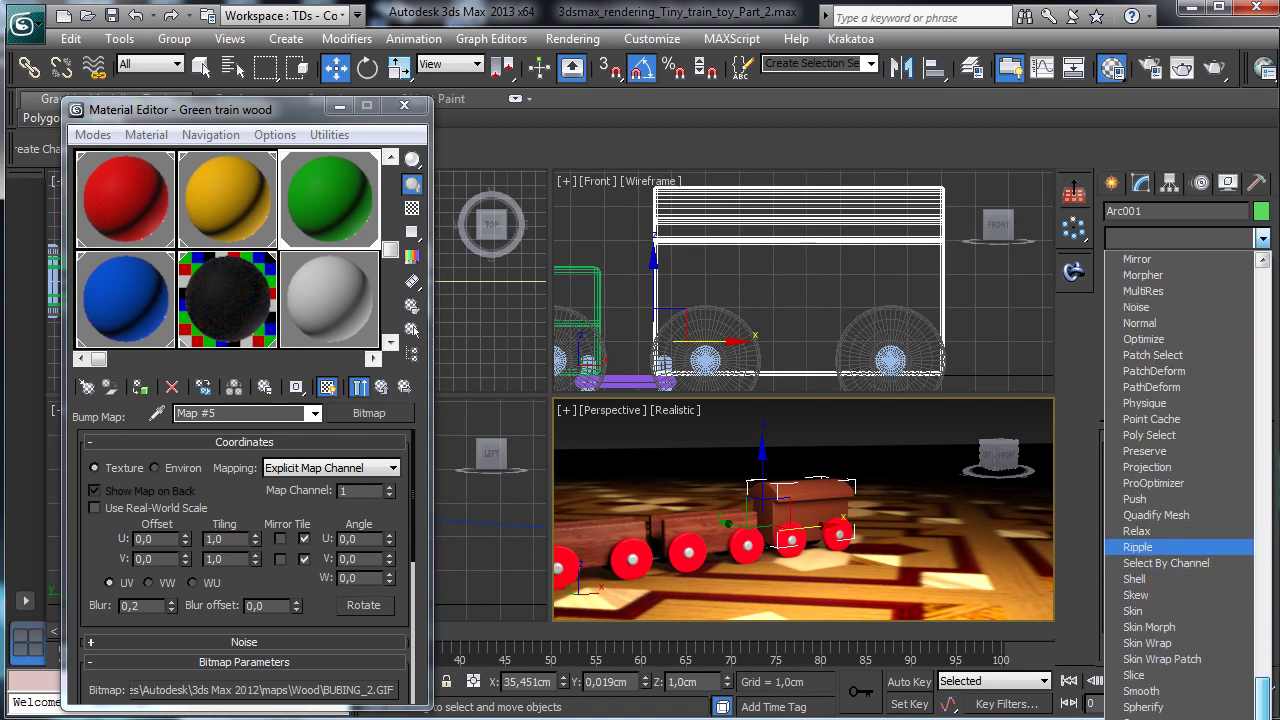
{"action": "scroll", "coordinate": [1190, 487], "scroll_direction": "down", "scroll_amount": 3}
{"action": "left_click", "coordinate": [1190, 487]}
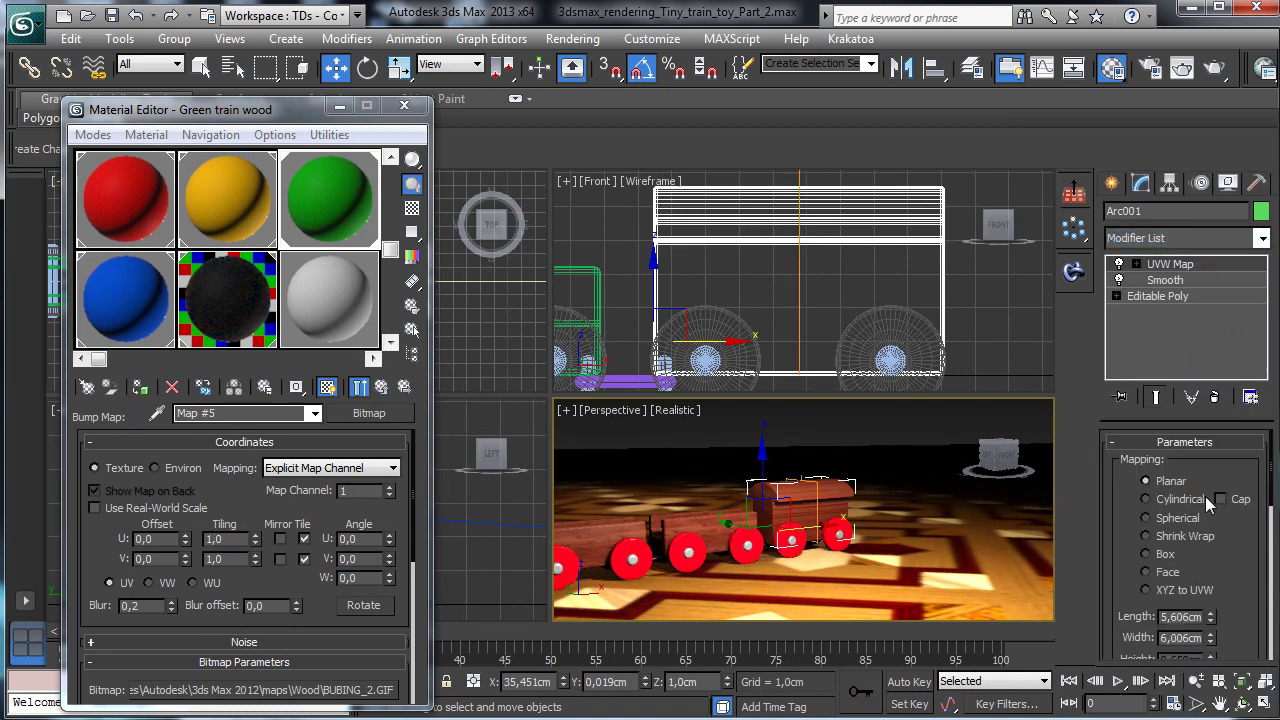
{"action": "left_click", "coordinate": [1166, 554]}
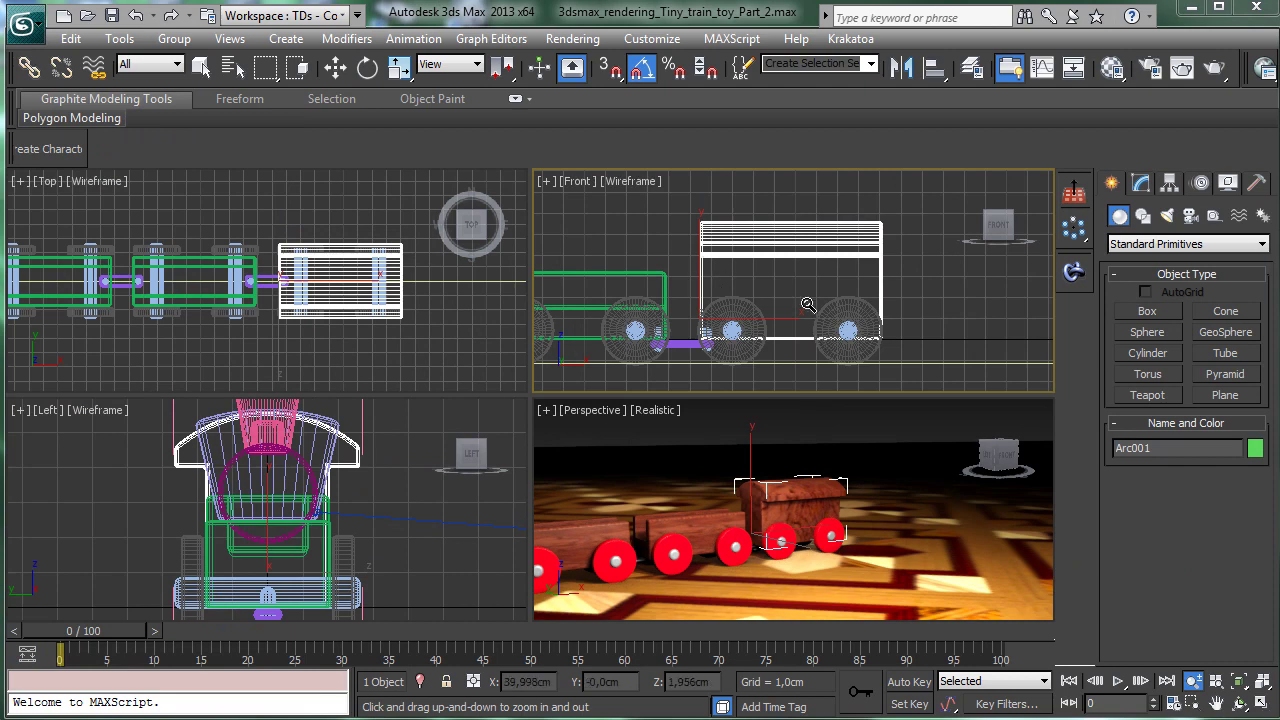
{"action": "left_click", "coordinate": [201, 67]}
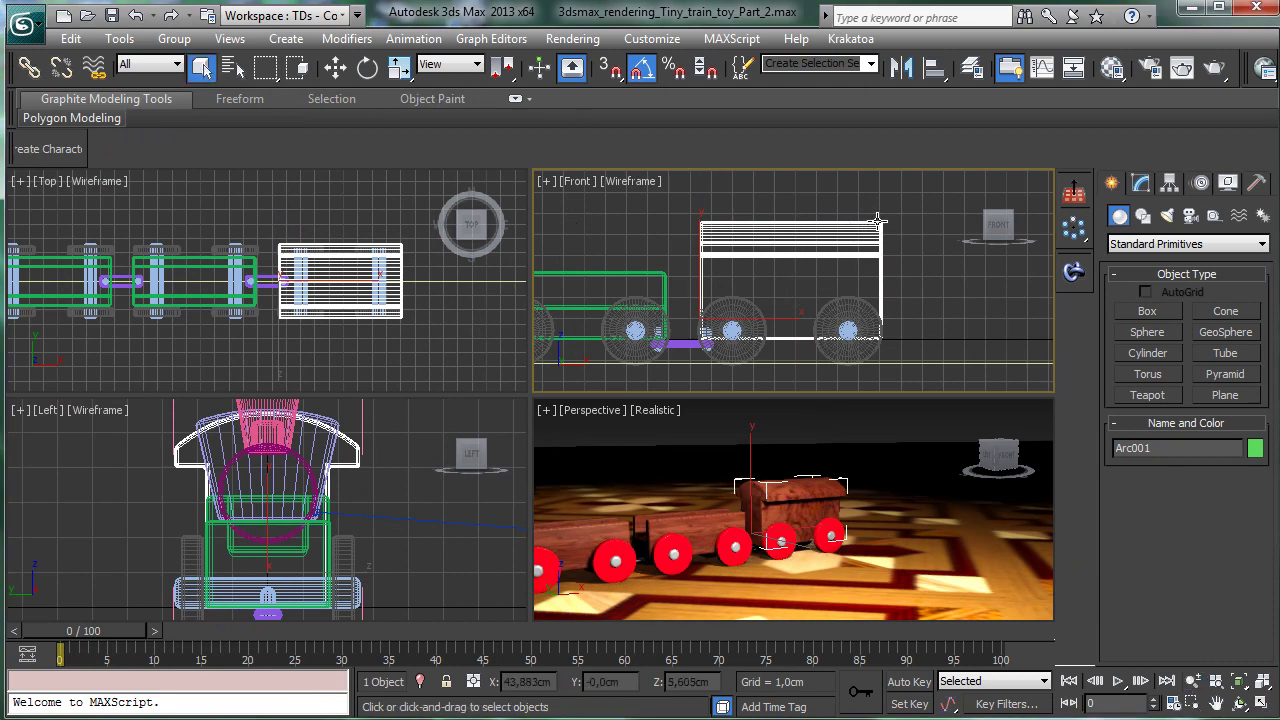
{"action": "key", "text": "alt+w"}
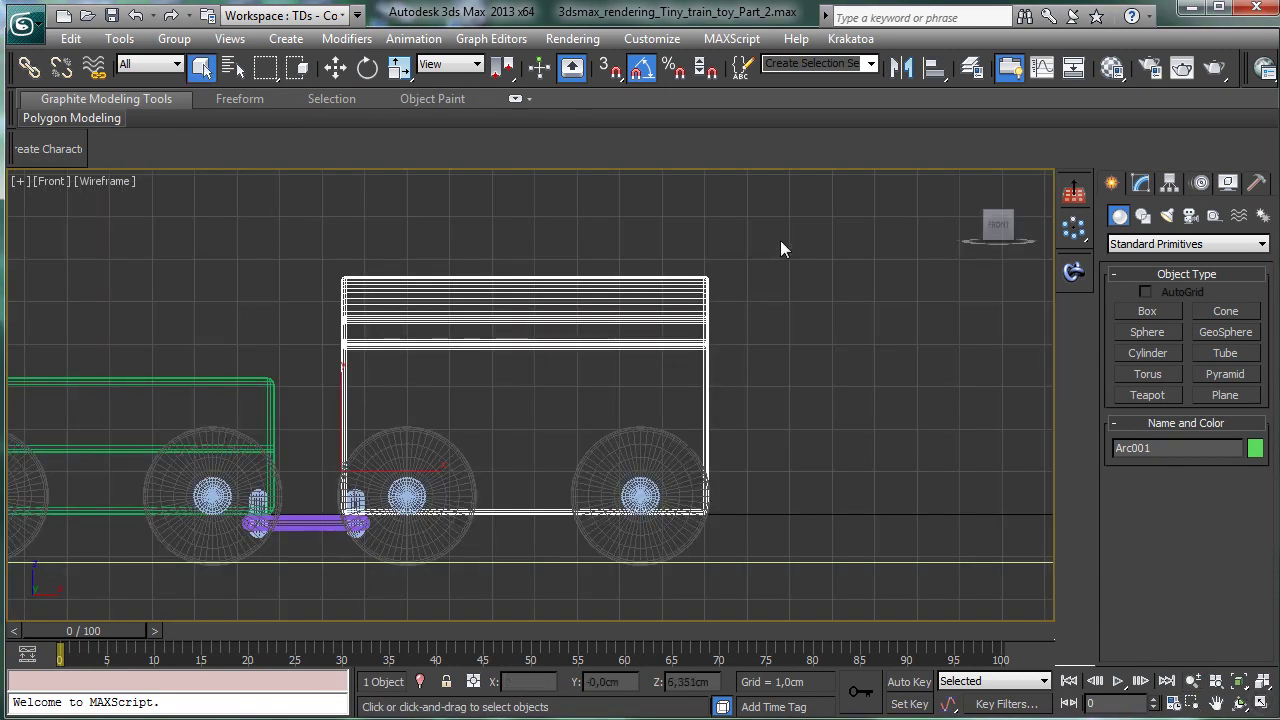
Step: Window-select the front wagon's block, axle and wheel parts
{"action": "left_click_drag", "start_coordinate": [471, 415], "coordinate": [323, 581]}
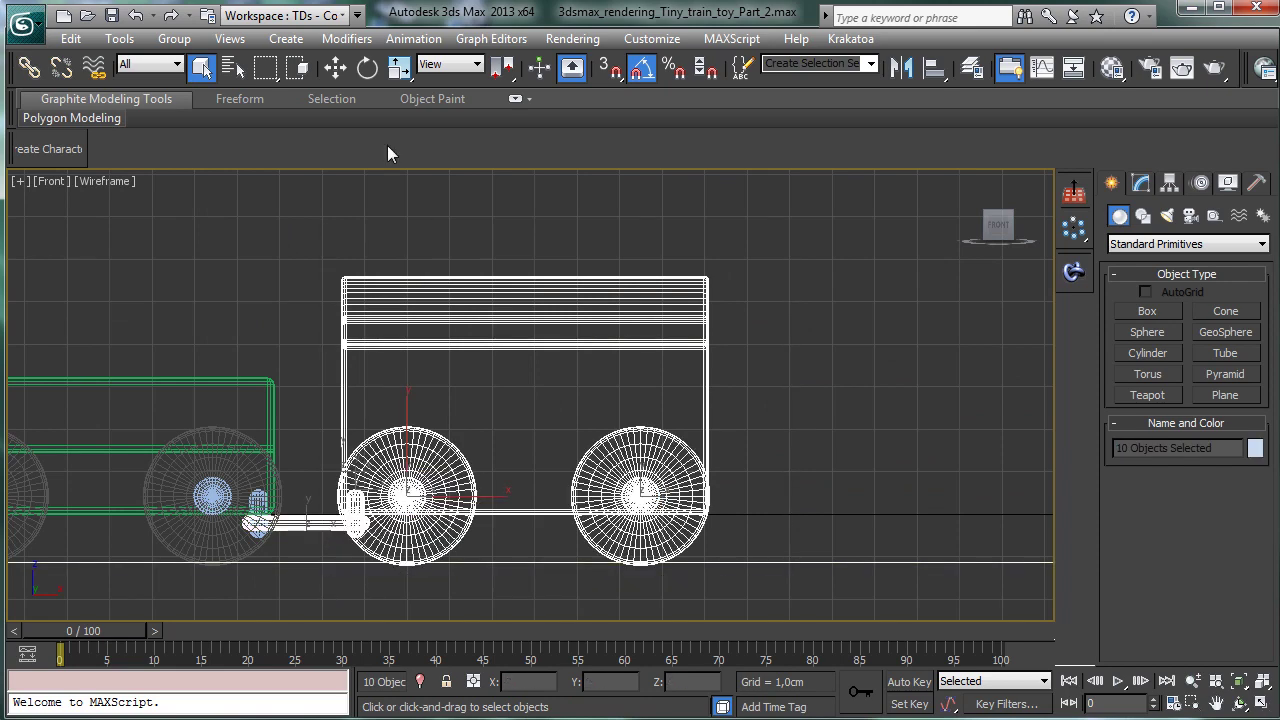
{"action": "left_click", "coordinate": [297, 68]}
{"action": "left_click", "coordinate": [789, 300]}
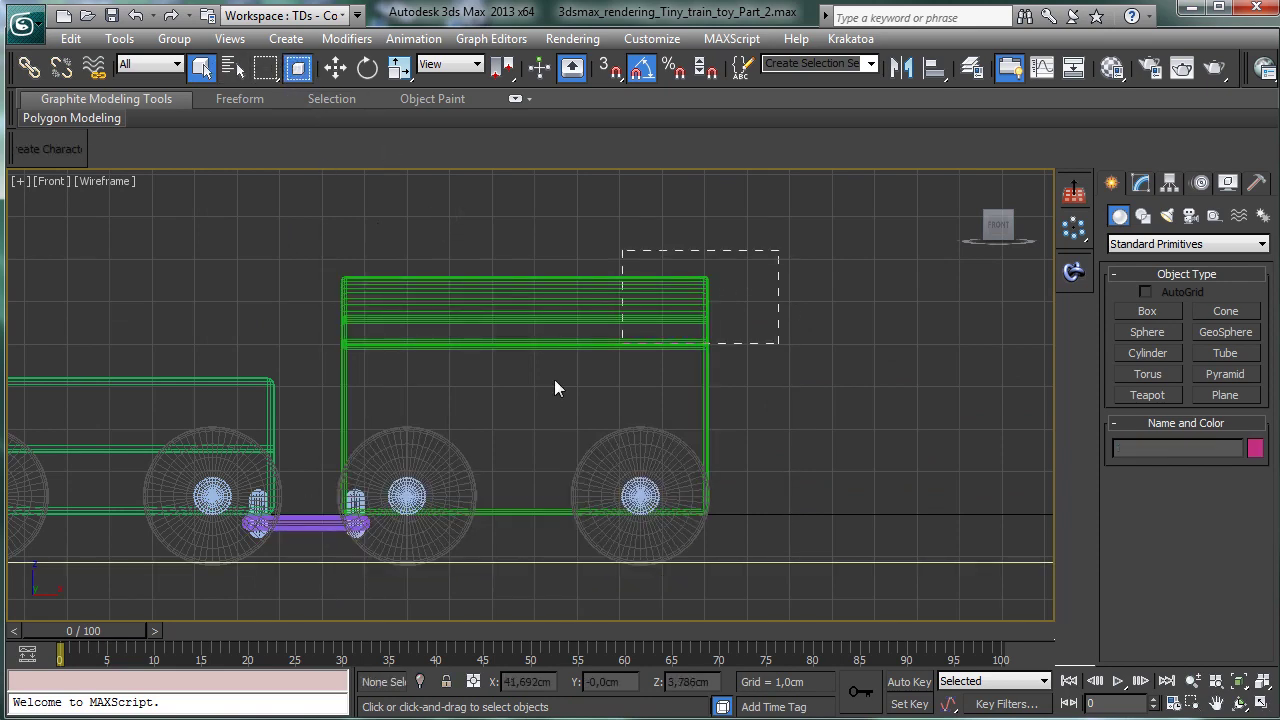
{"action": "left_click_drag", "start_coordinate": [325, 583], "coordinate": [325, 583]}
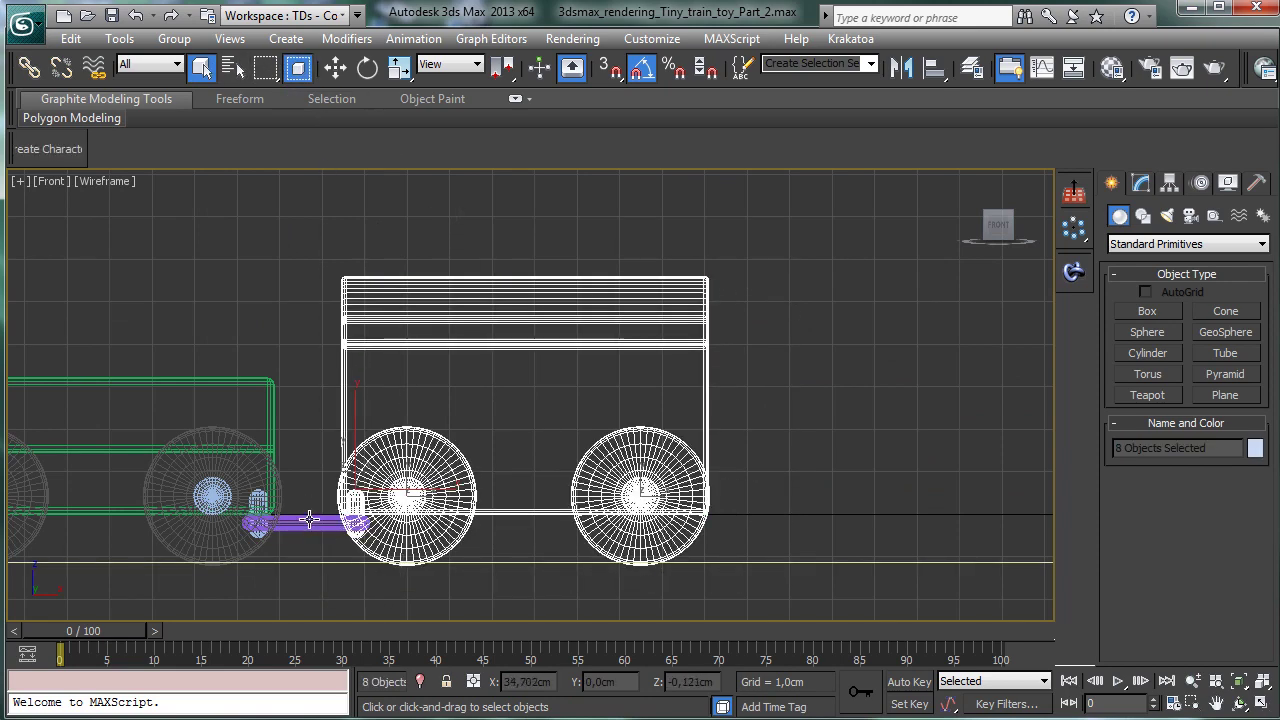
{"action": "left_click", "coordinate": [309, 519], "text": "ctrl"}
{"action": "left_click", "coordinate": [258, 502], "text": "ctrl"}
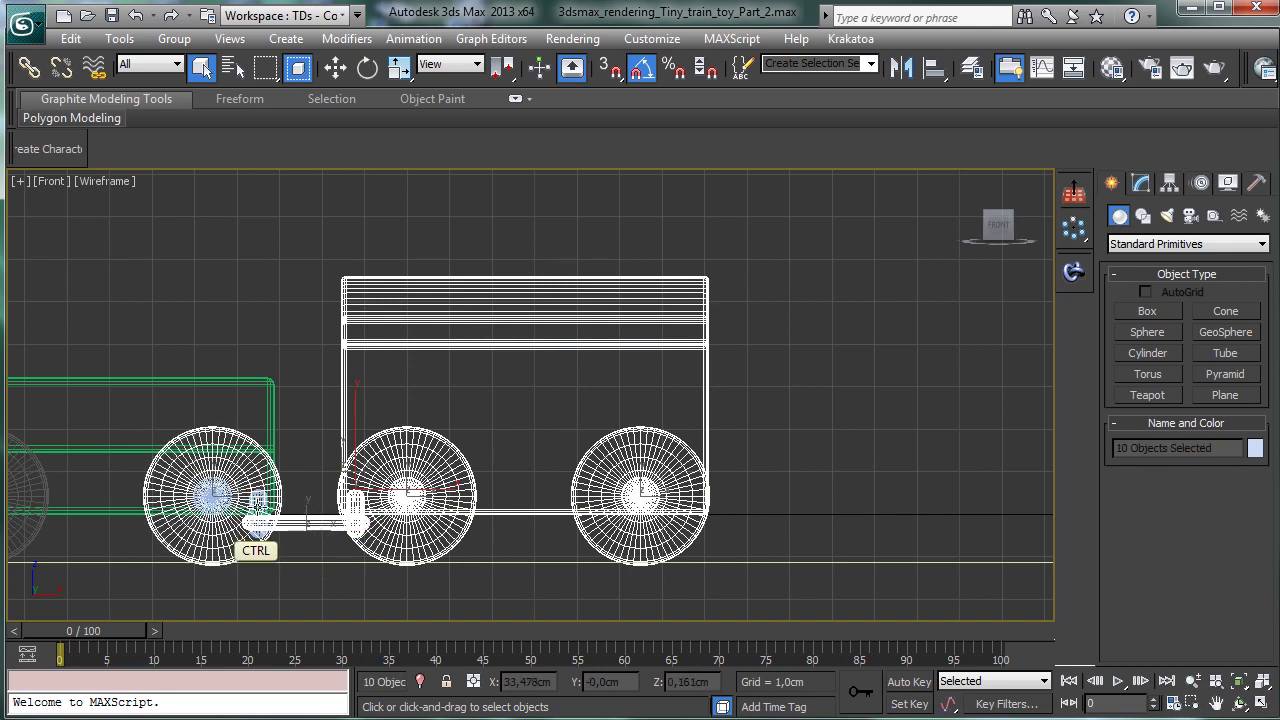
{"action": "left_click", "coordinate": [250, 528], "text": "ctrl"}
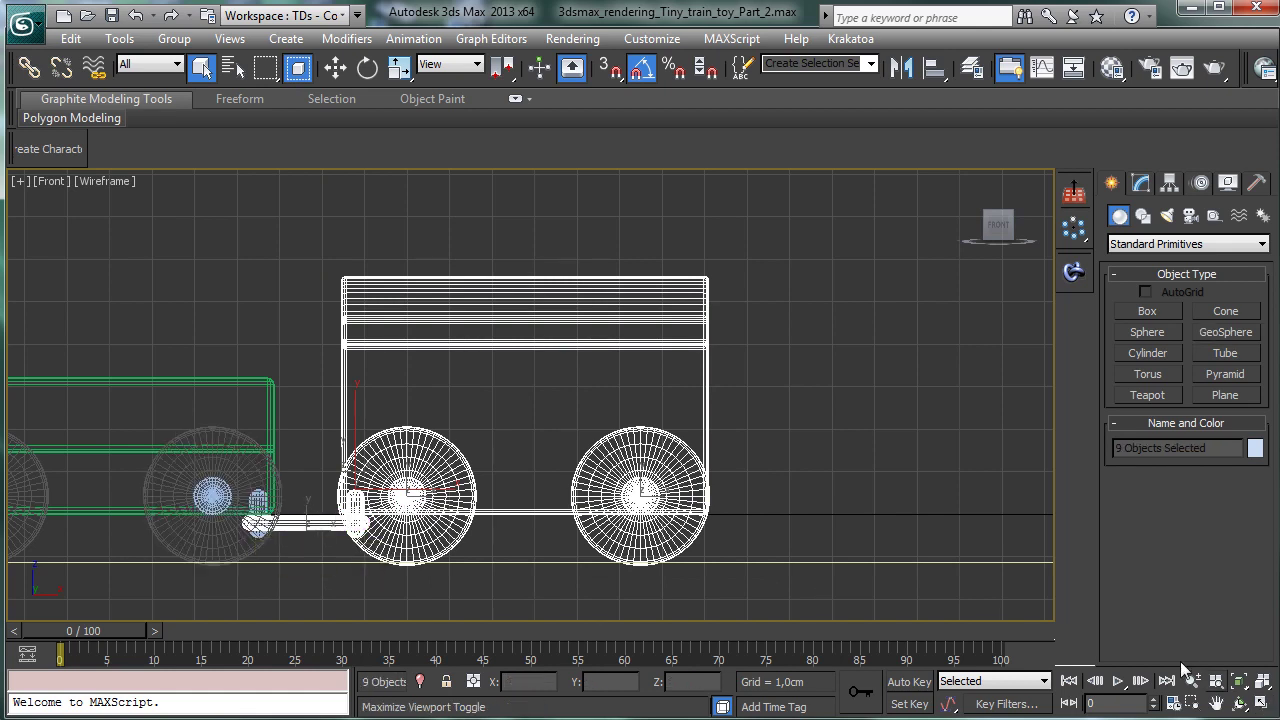
Step: Zoom in on the coupling and add the capsule connector to the selection
{"action": "left_click", "coordinate": [1192, 703]}
{"action": "left_click_drag", "start_coordinate": [197, 465], "coordinate": [250, 572]}
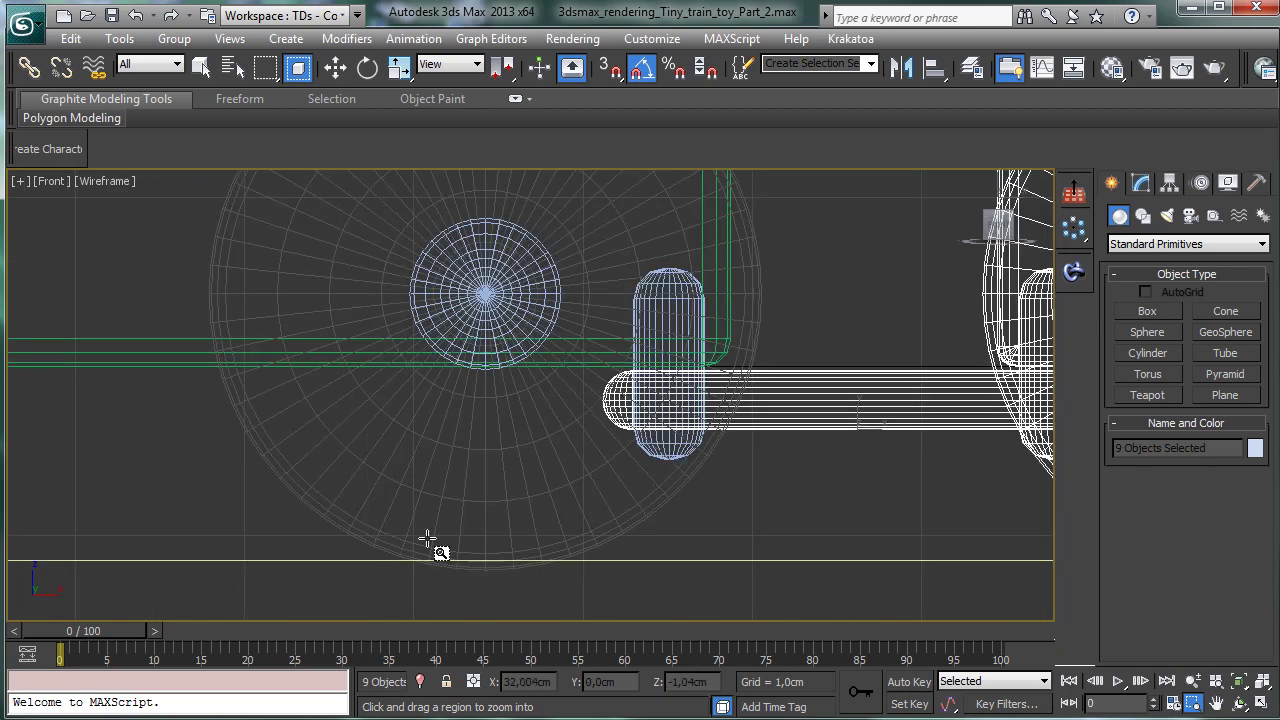
{"action": "left_click", "coordinate": [201, 67]}
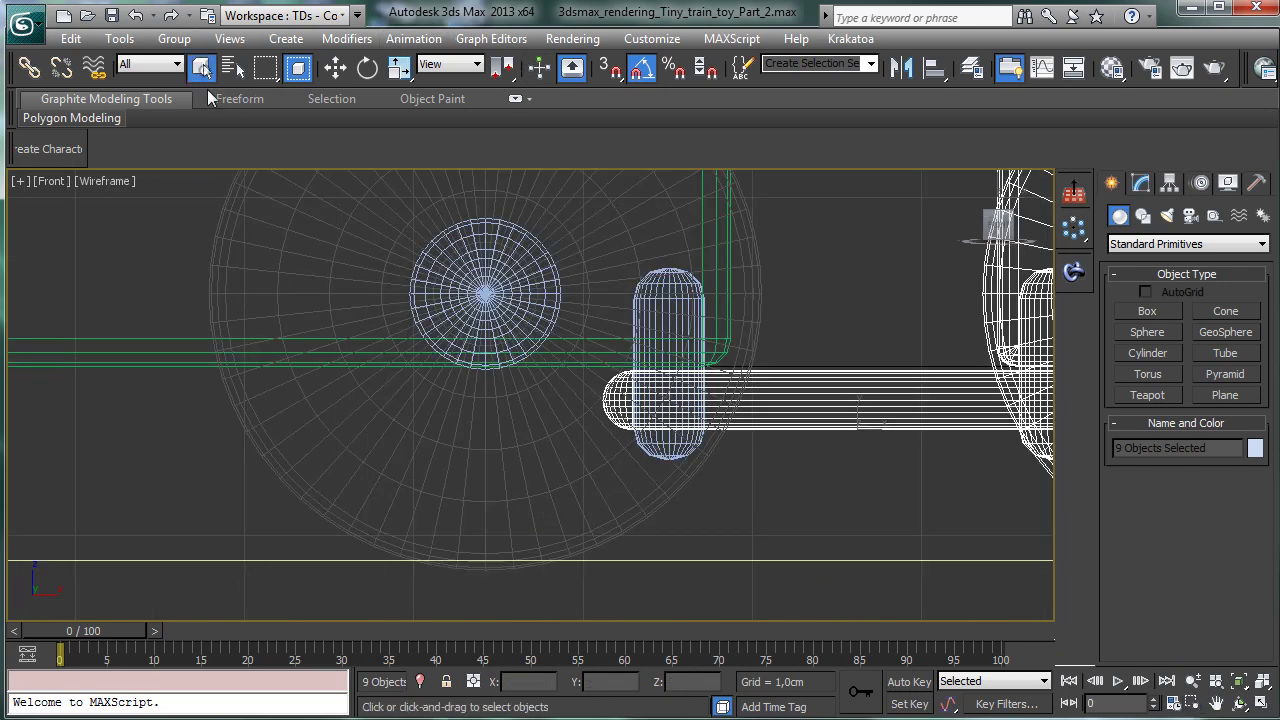
{"action": "left_click", "coordinate": [676, 446], "text": "ctrl"}
{"action": "left_click", "coordinate": [1193, 681]}
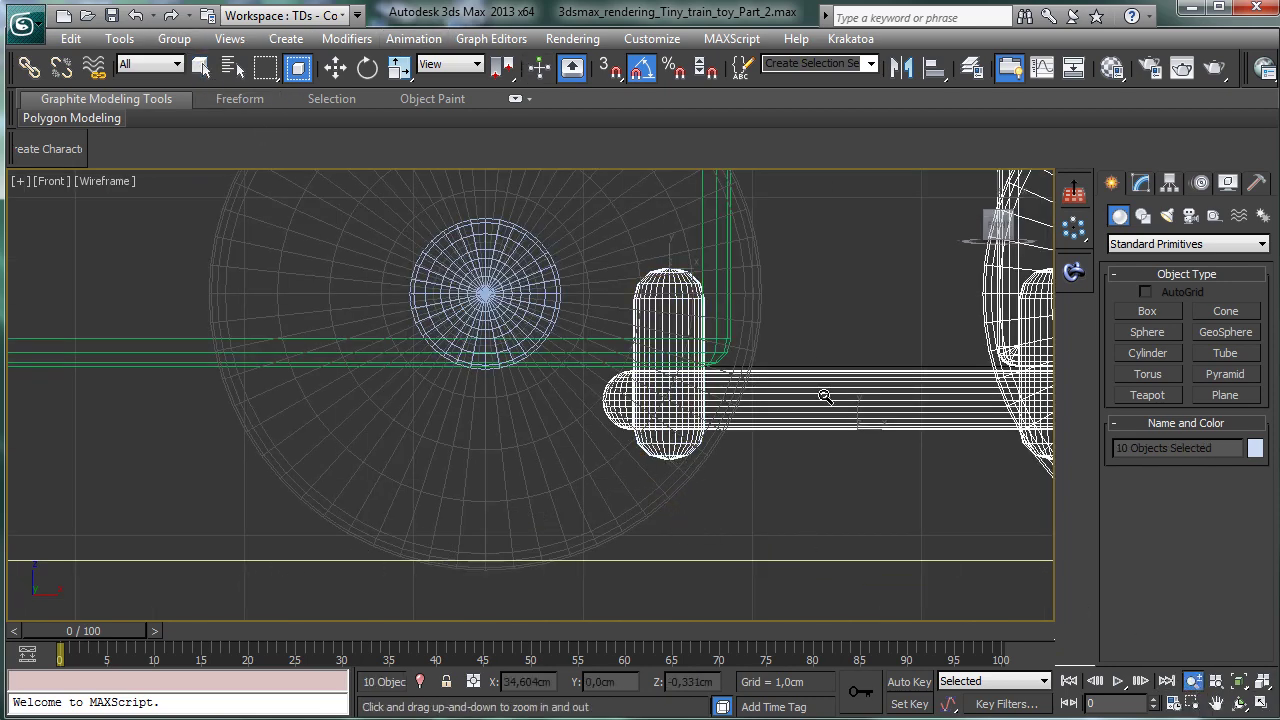
{"action": "left_click_drag", "start_coordinate": [815, 360], "coordinate": [810, 460]}
Step: Clone the wagon to the right along X so it couples onto the train's end
{"action": "left_click", "coordinate": [335, 67]}
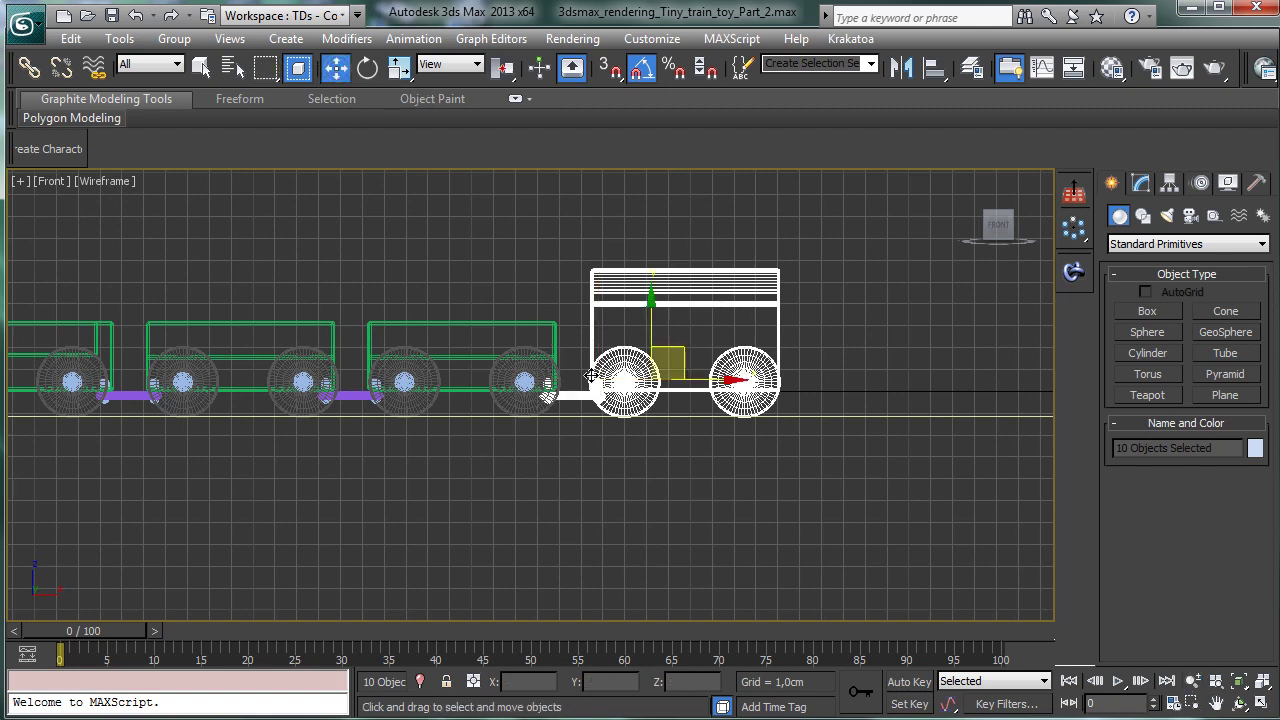
{"action": "left_click_drag", "start_coordinate": [715, 383], "coordinate": [935, 397], "text": "shift"}
{"action": "left_click", "coordinate": [629, 454]}
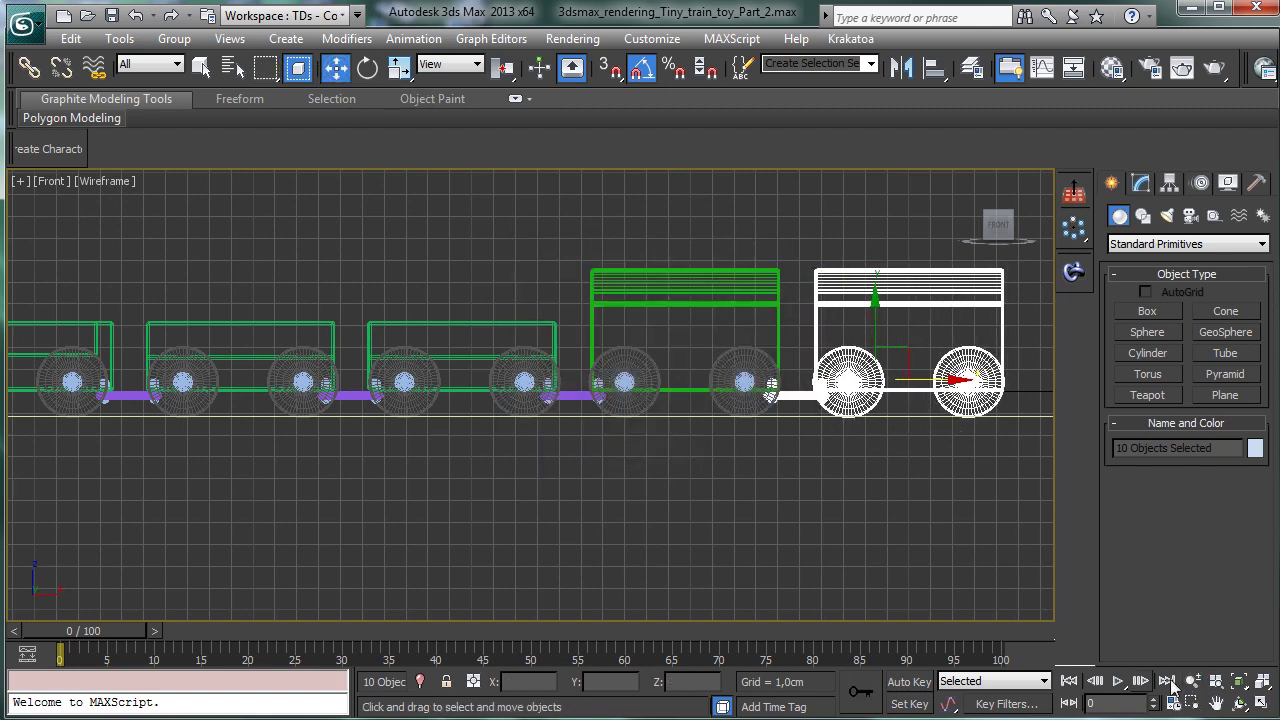
{"action": "left_click", "coordinate": [1192, 703]}
{"action": "left_click_drag", "start_coordinate": [760, 372], "coordinate": [880, 434]}
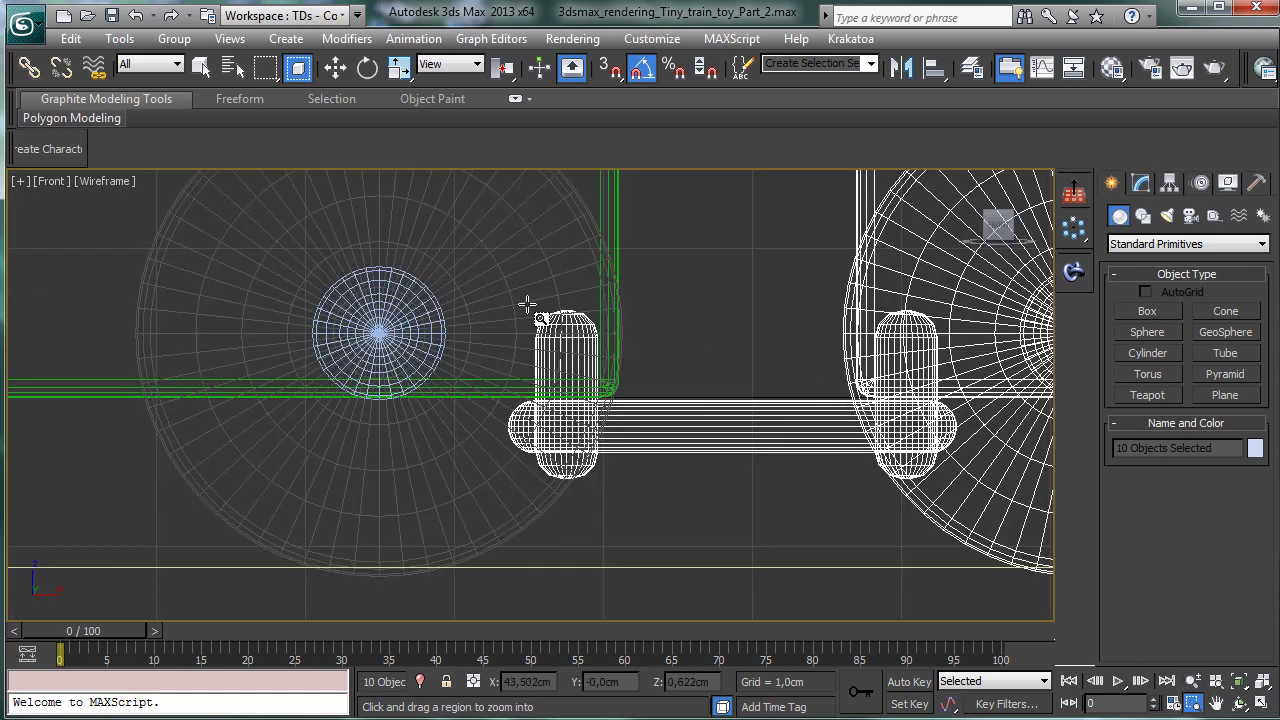
{"action": "left_click", "coordinate": [1192, 680]}
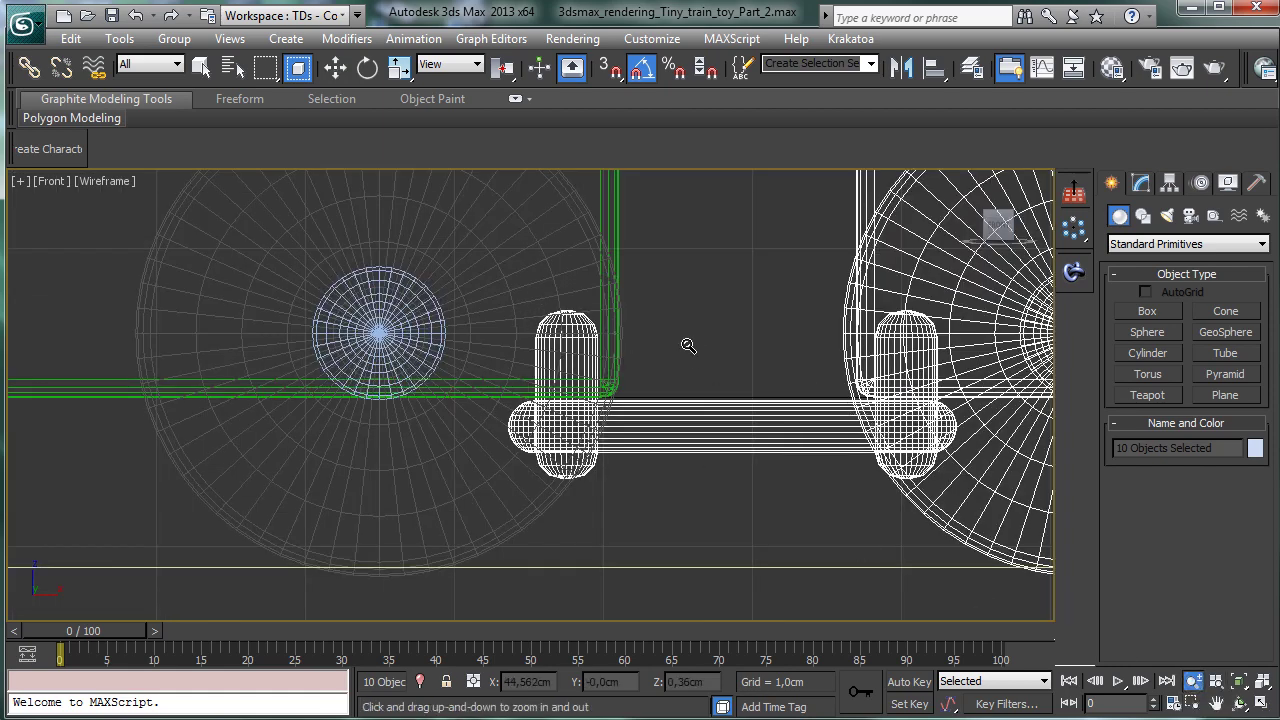
{"action": "left_click_drag", "start_coordinate": [686, 343], "coordinate": [1100, 634]}
{"action": "left_click", "coordinate": [1258, 703]}
Step: Select the green wagon Arc001 and check its object properties without changing anything
{"action": "right_click", "coordinate": [614, 417]}
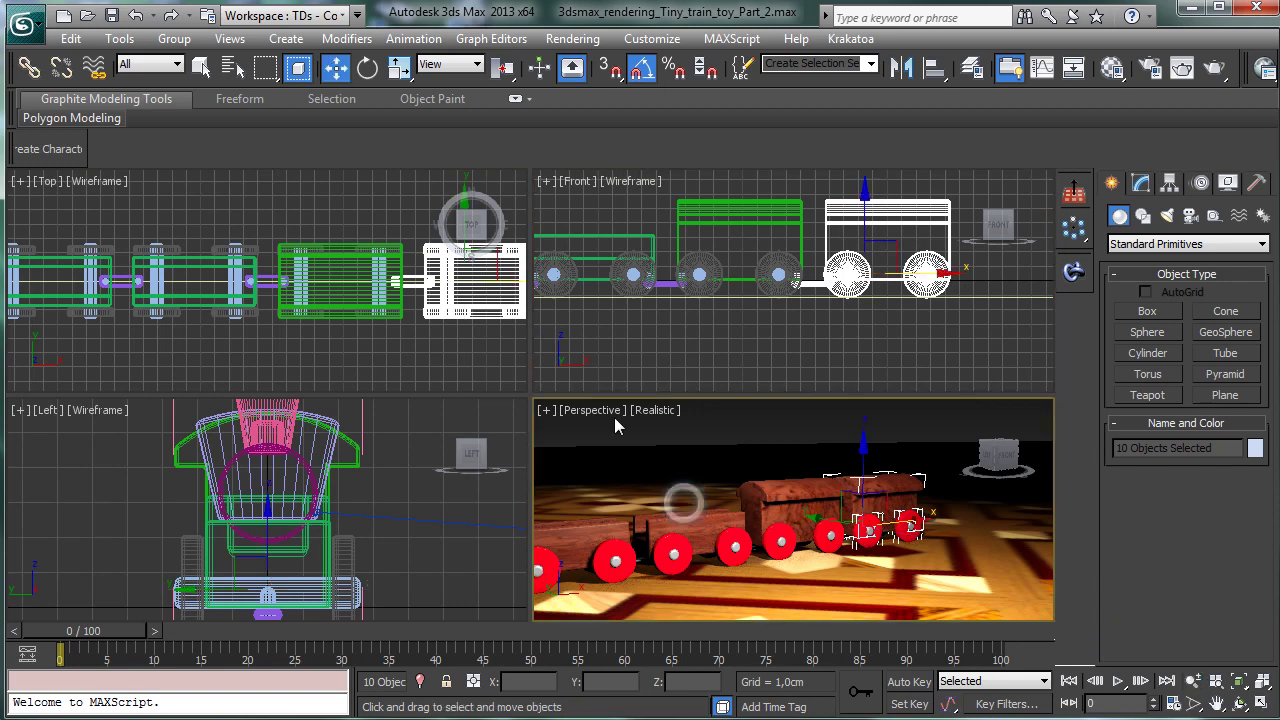
{"action": "left_click", "coordinate": [201, 66]}
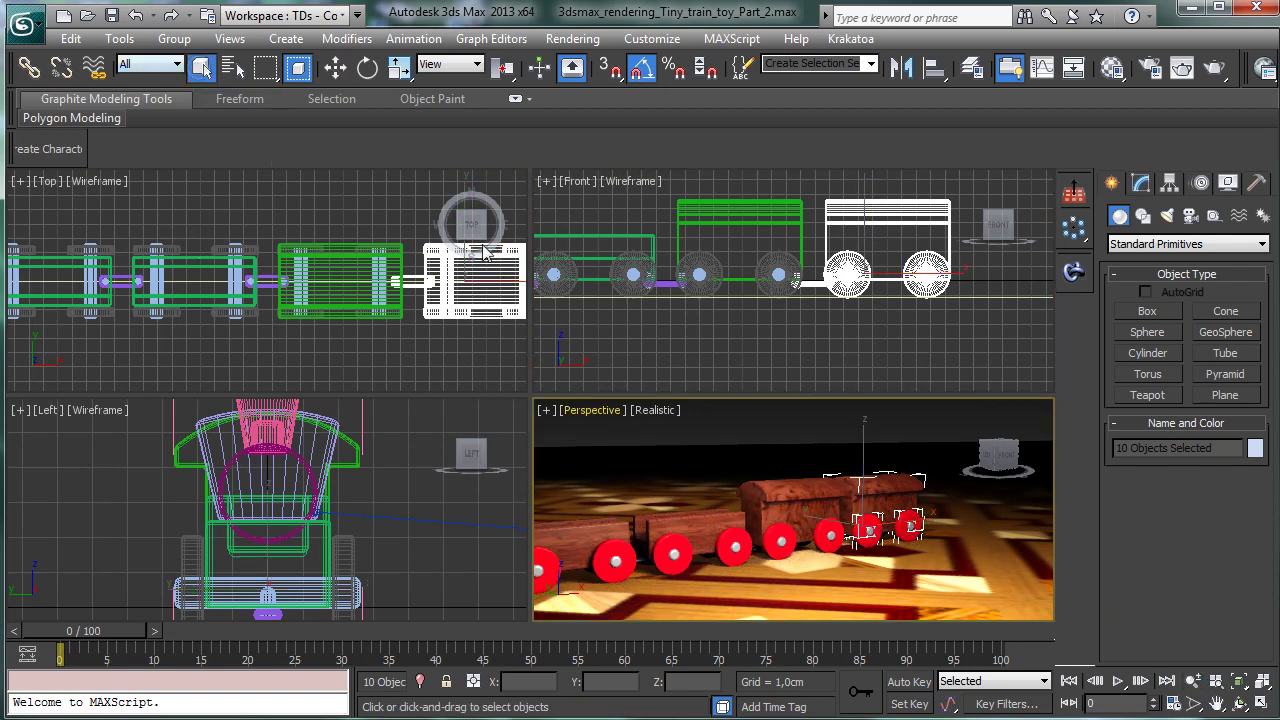
{"action": "left_click", "coordinate": [800, 492]}
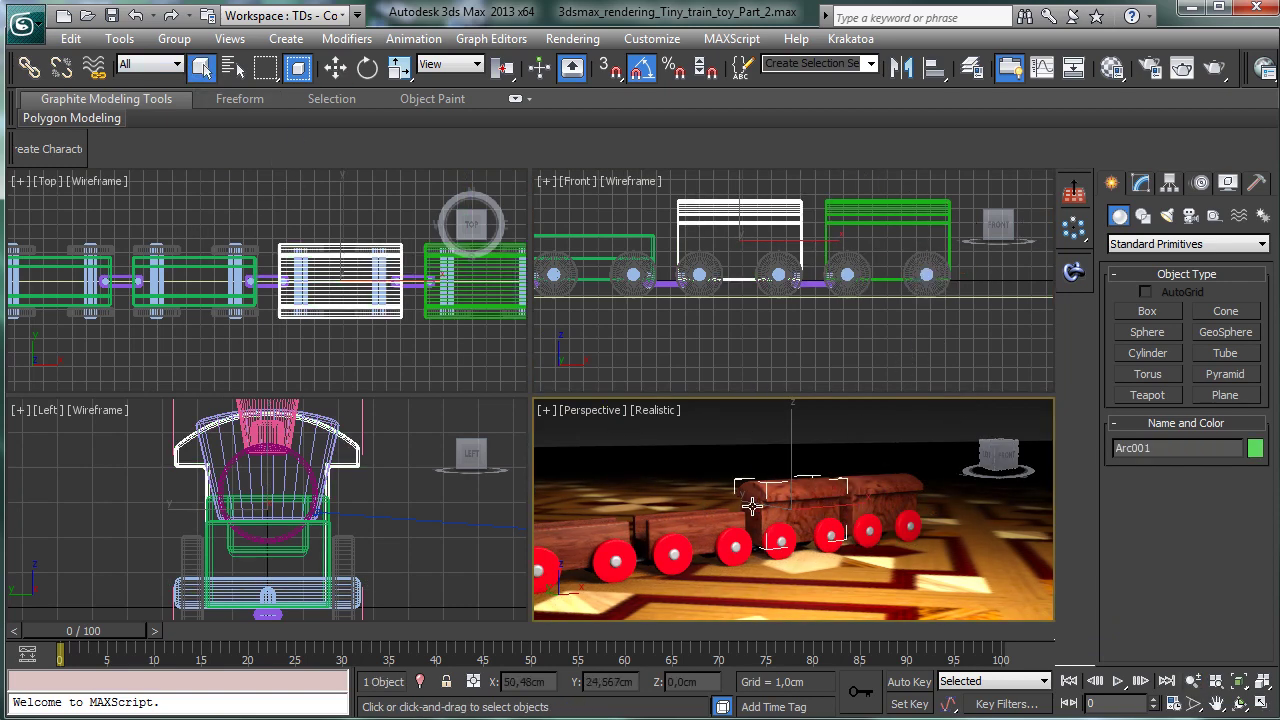
{"action": "right_click", "coordinate": [970, 498]}
{"action": "left_click", "coordinate": [856, 610]}
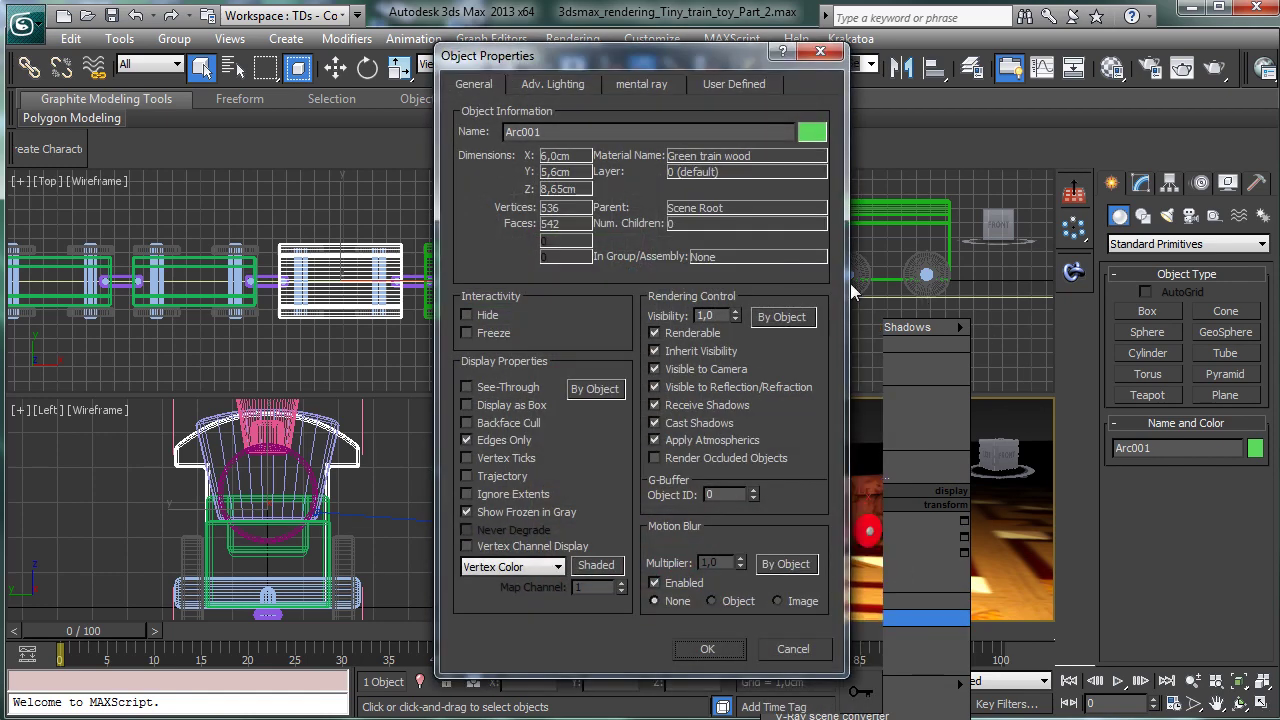
{"action": "left_click", "coordinate": [794, 649]}
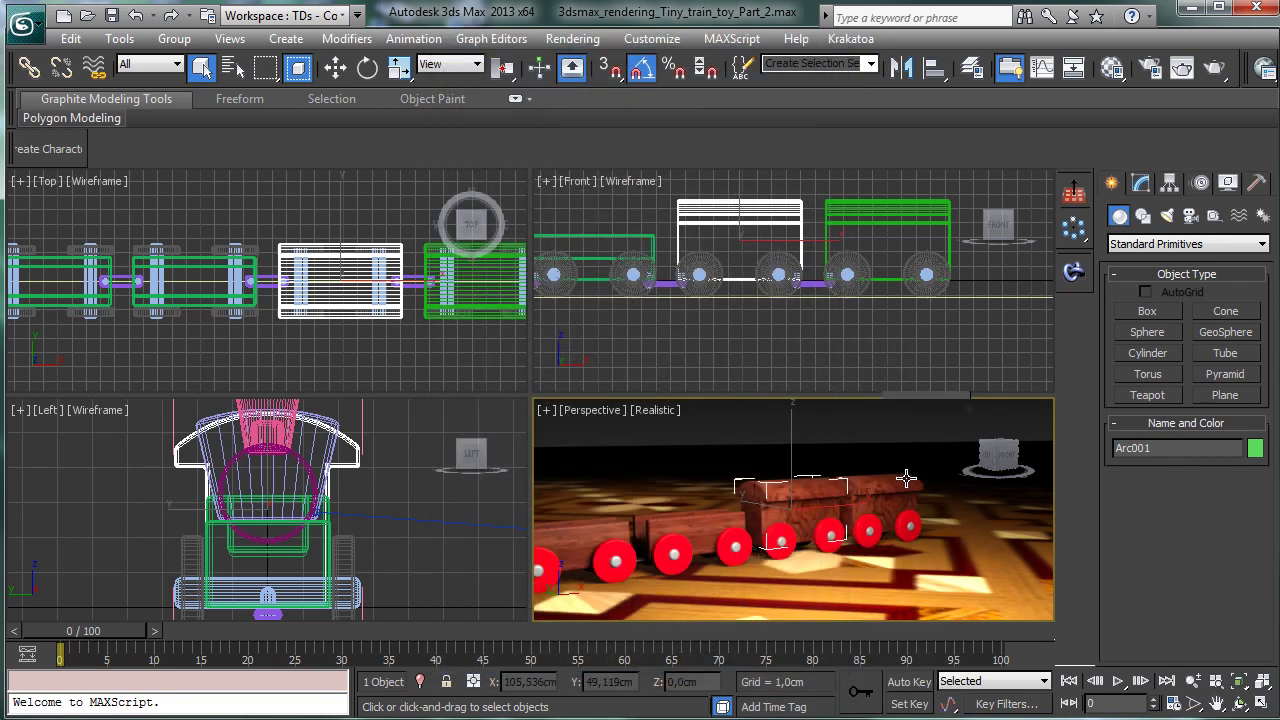
Step: Assign the Blue train wood material to the cloned wagon Arc002
{"action": "left_click", "coordinate": [906, 500]}
{"action": "key", "text": "m"}
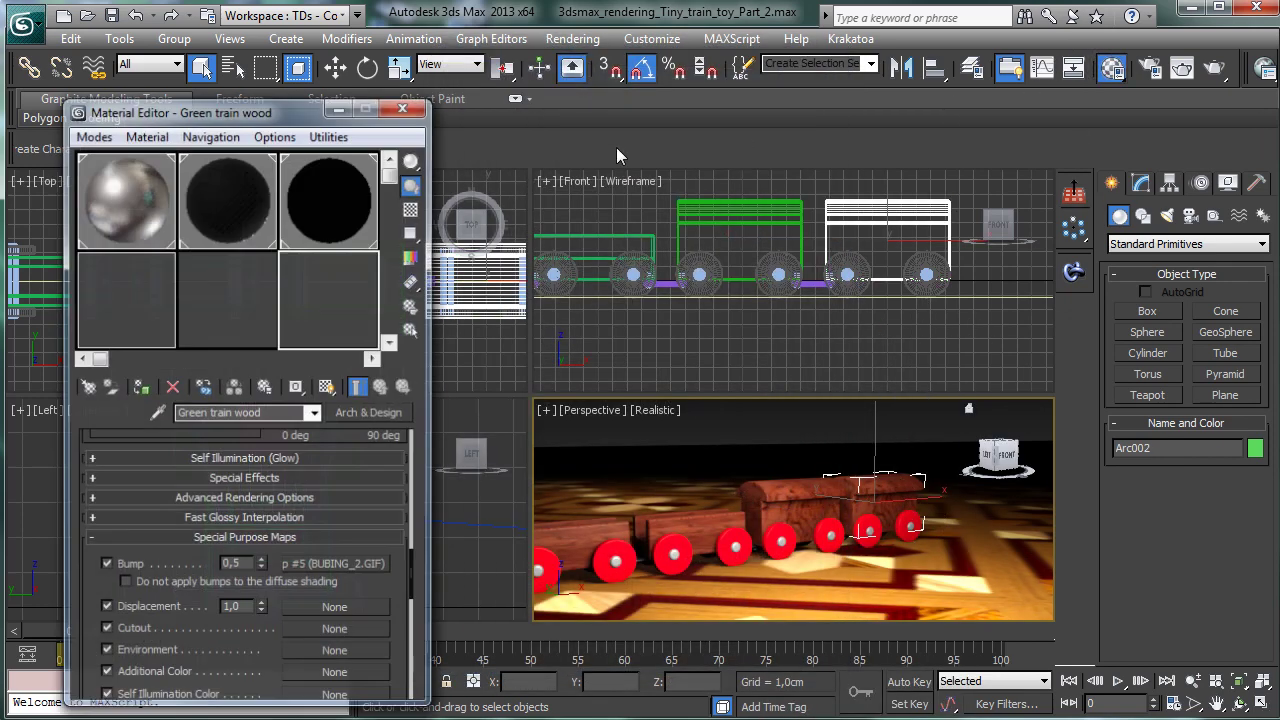
{"action": "scroll", "coordinate": [272, 338], "scroll_direction": "down", "scroll_amount": 2}
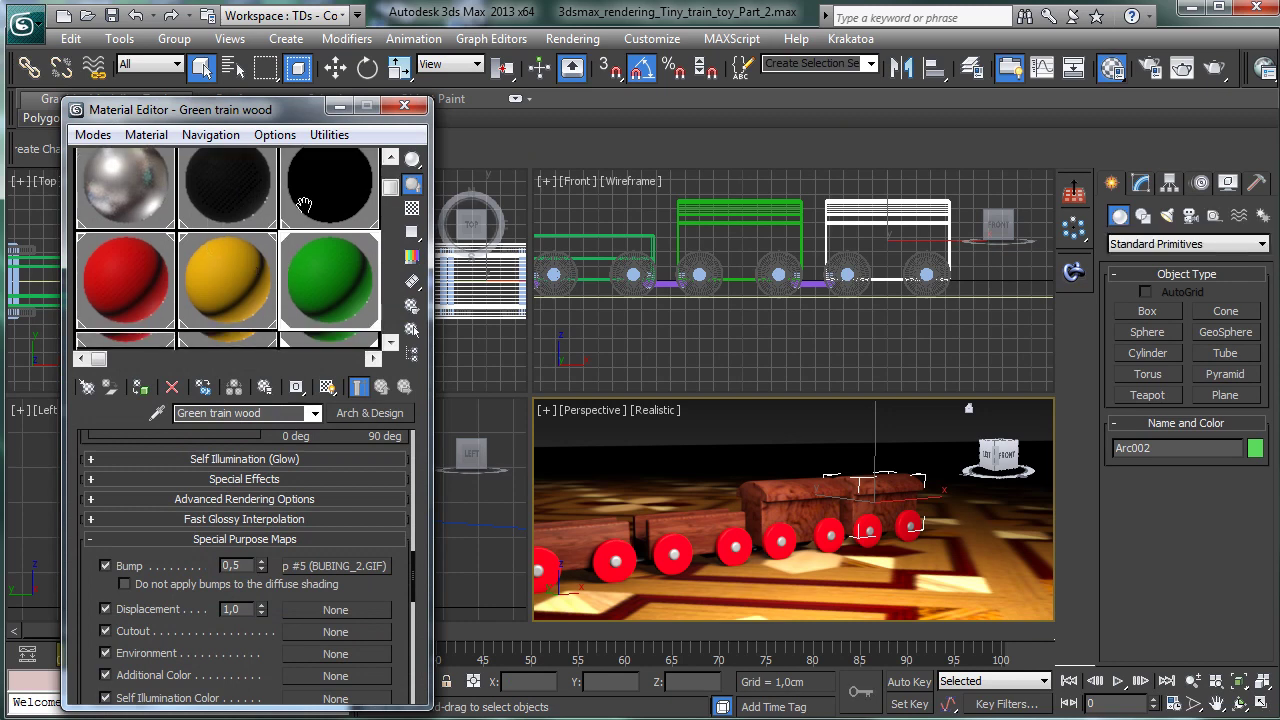
{"action": "left_click", "coordinate": [138, 268]}
{"action": "left_click", "coordinate": [140, 387]}
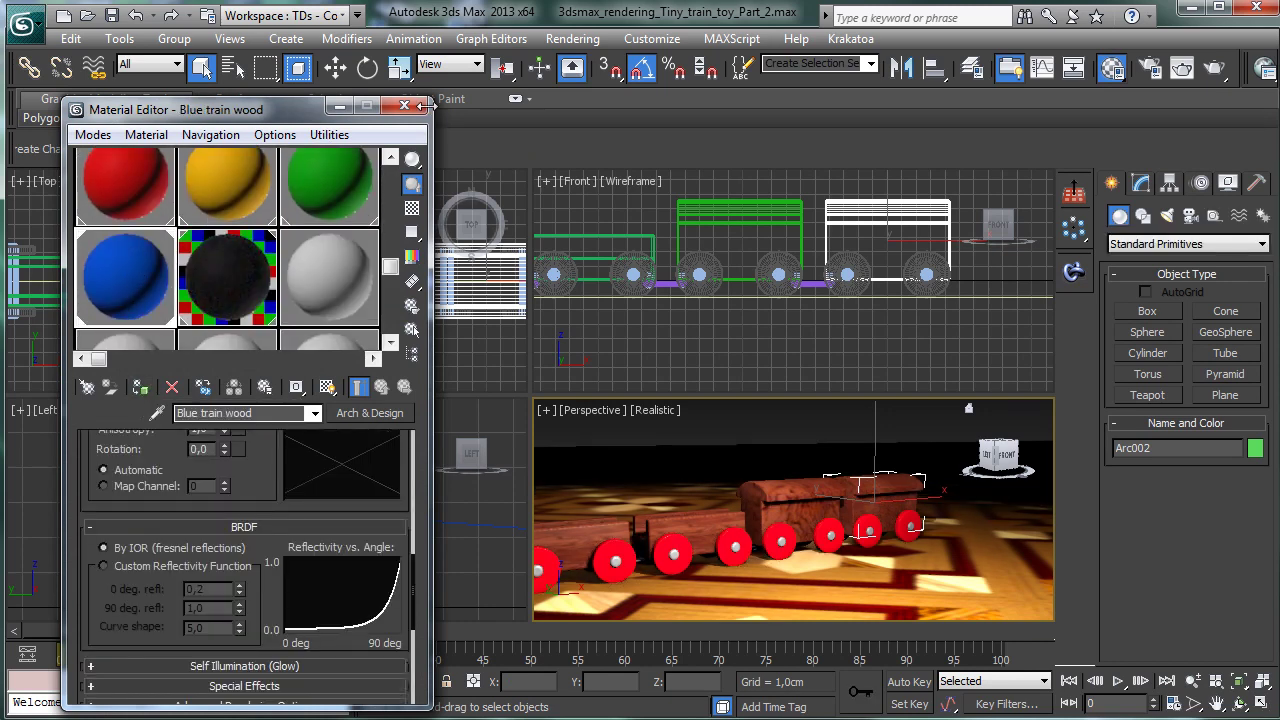
{"action": "left_click", "coordinate": [404, 105]}
Step: Zoom out and pan the Perspective view to frame the train, then start a production render
{"action": "right_click", "coordinate": [768, 463]}
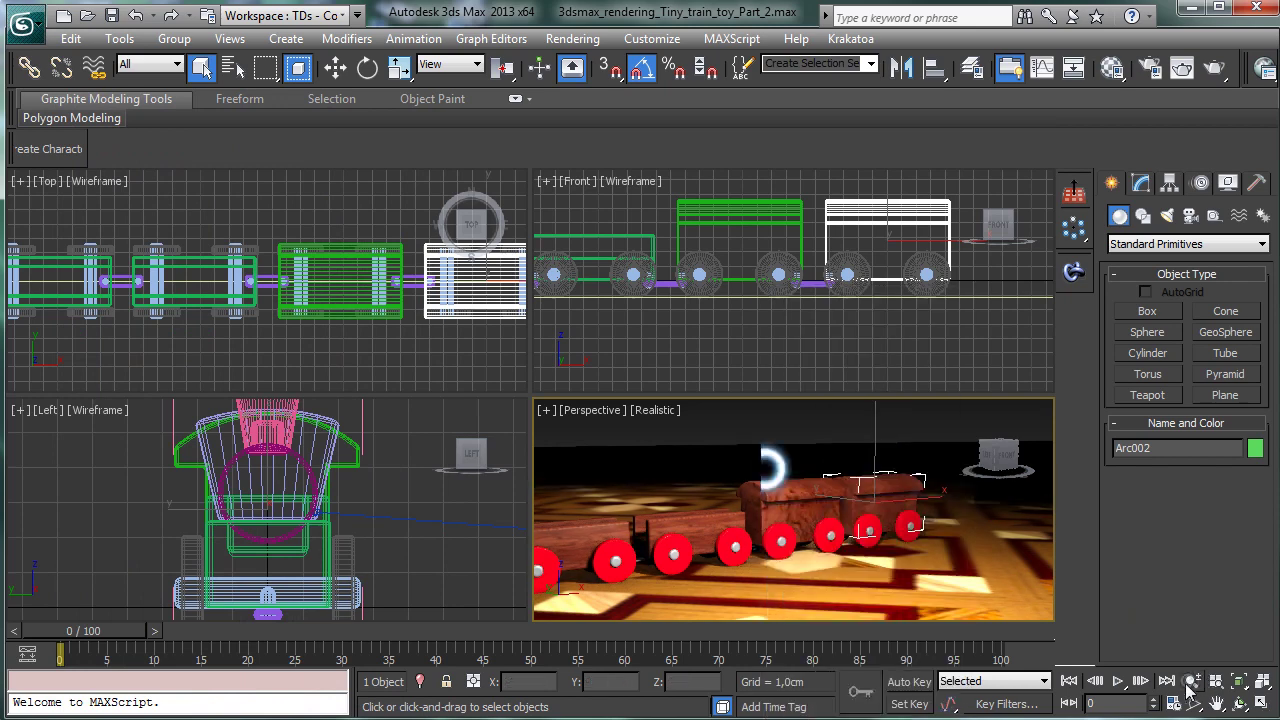
{"action": "left_click", "coordinate": [1193, 681]}
{"action": "left_click_drag", "start_coordinate": [781, 543], "coordinate": [789, 578]}
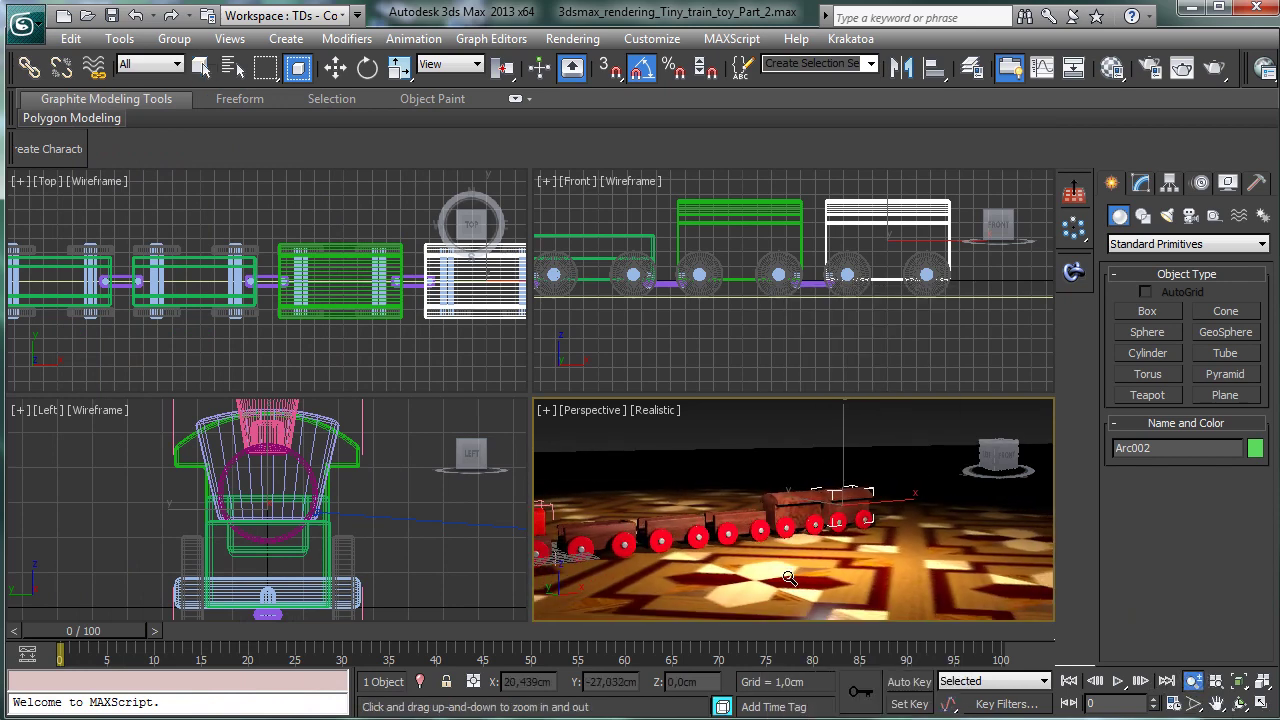
{"action": "left_click", "coordinate": [1217, 704]}
{"action": "left_click_drag", "start_coordinate": [752, 522], "coordinate": [825, 520]}
{"action": "left_click", "coordinate": [1183, 69]}
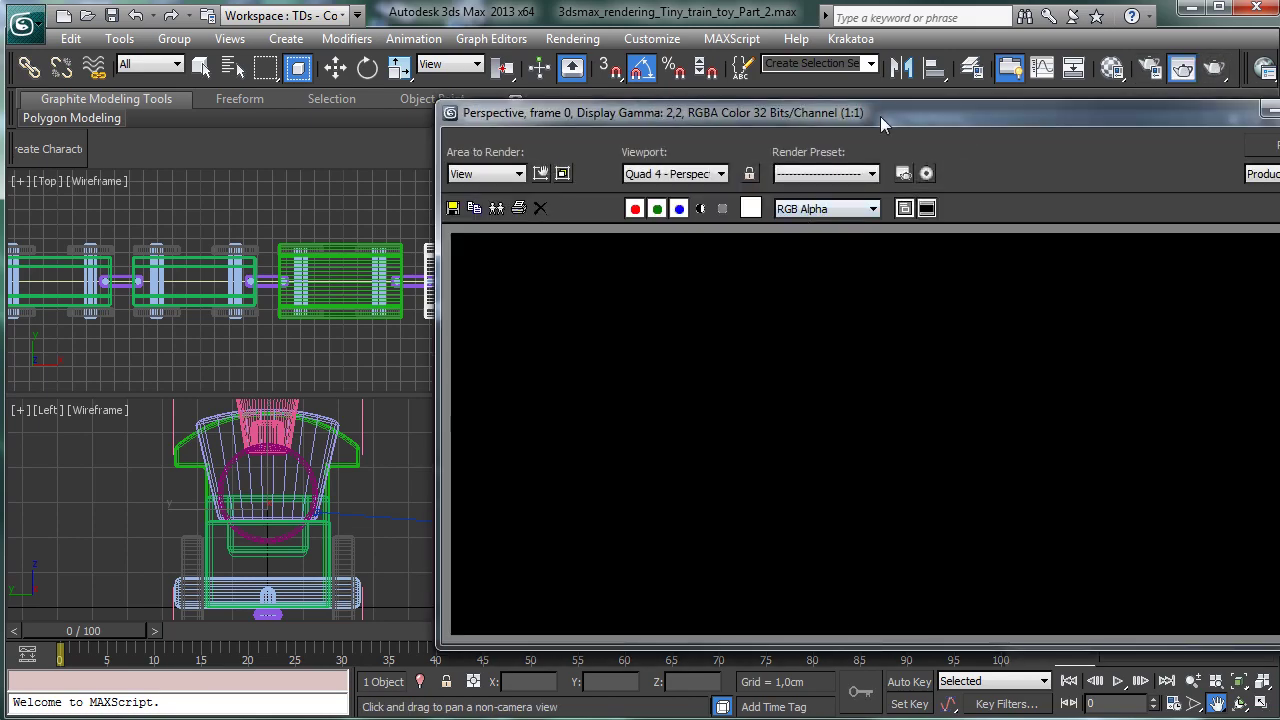
Step: Move the render window aside, let the render finish, then minimize the Rendered Frame Window
{"action": "left_click_drag", "start_coordinate": [880, 116], "coordinate": [487, 112]}
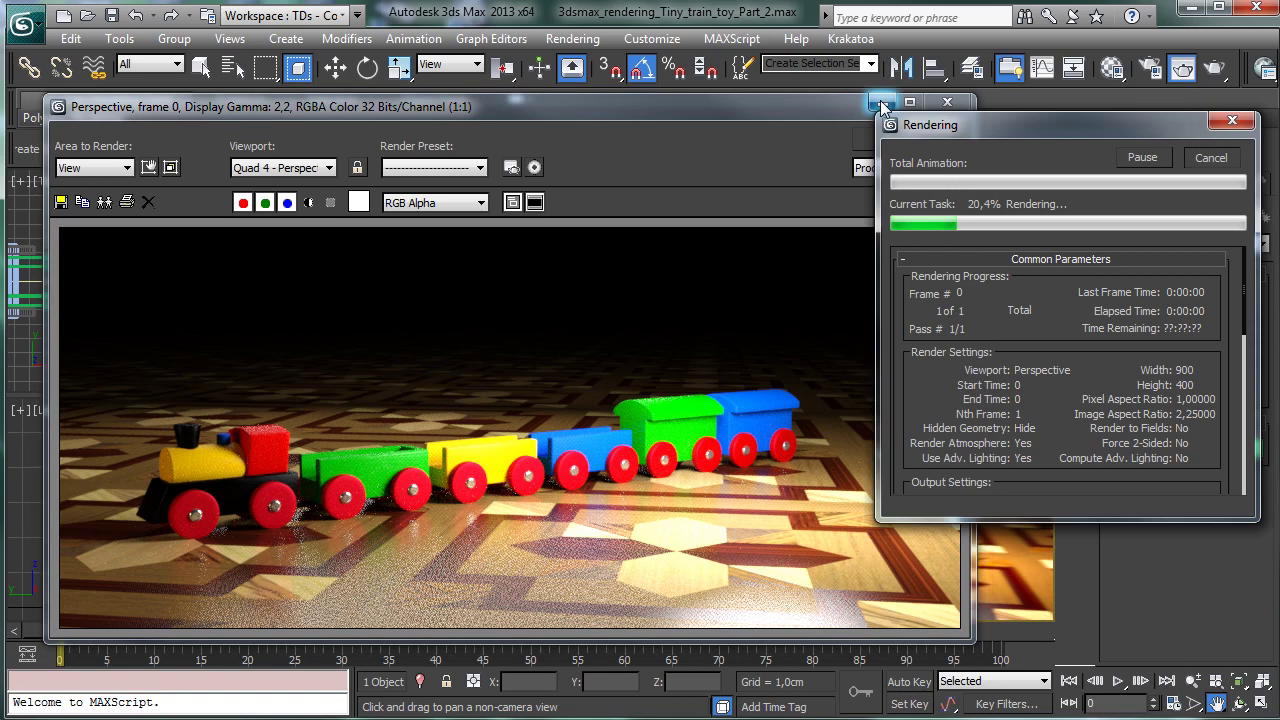
{"action": "key", "text": "Escape"}
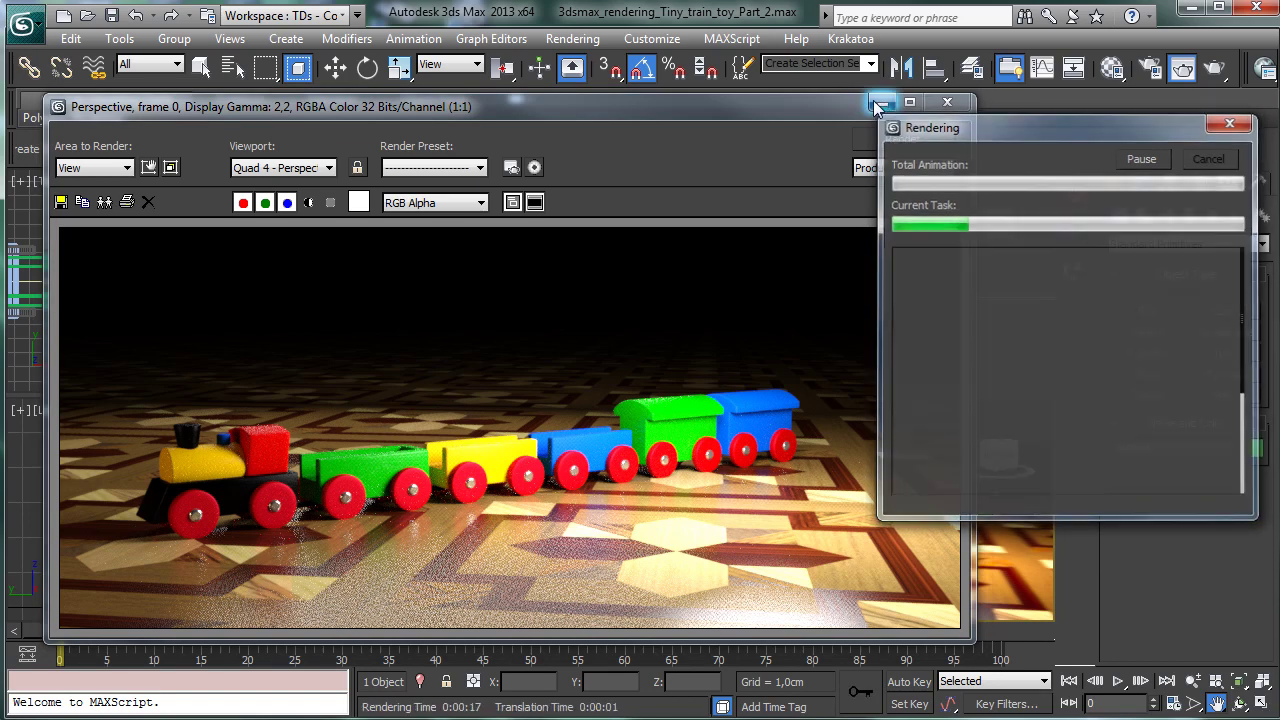
{"action": "left_click", "coordinate": [879, 103]}
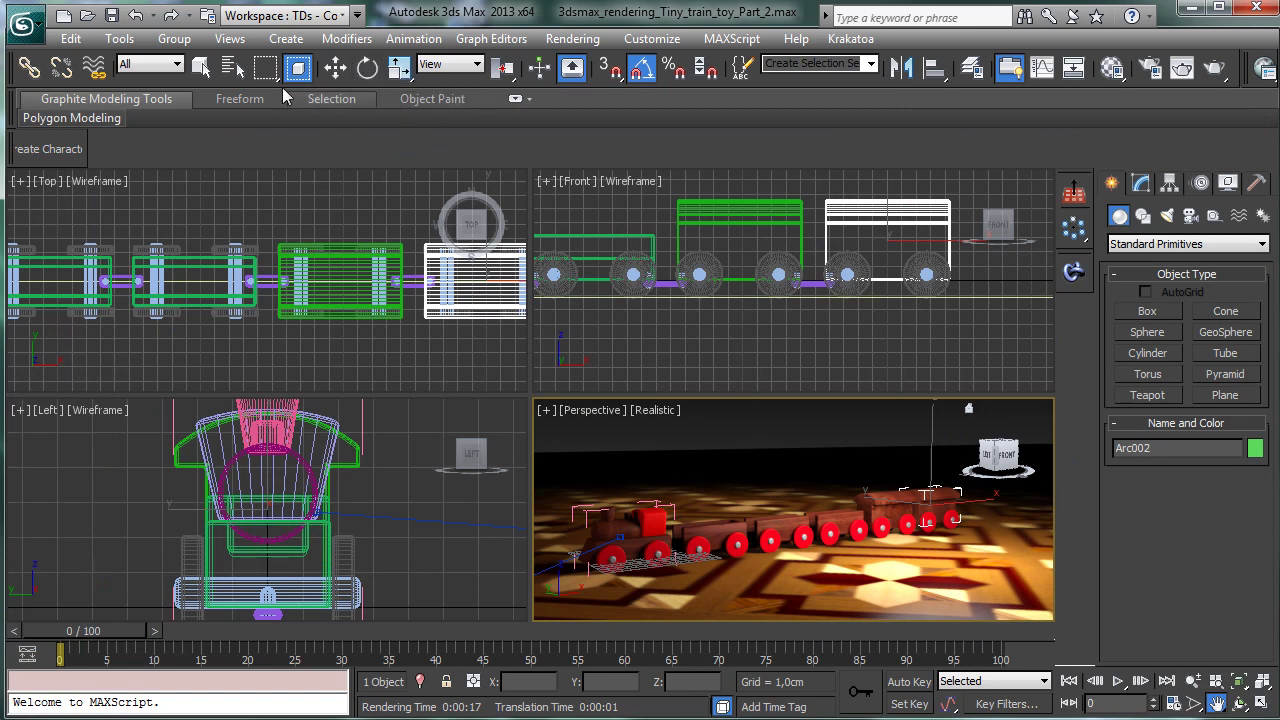
Step: Close the Train_part_1 locomotive group
{"action": "key", "text": "q"}
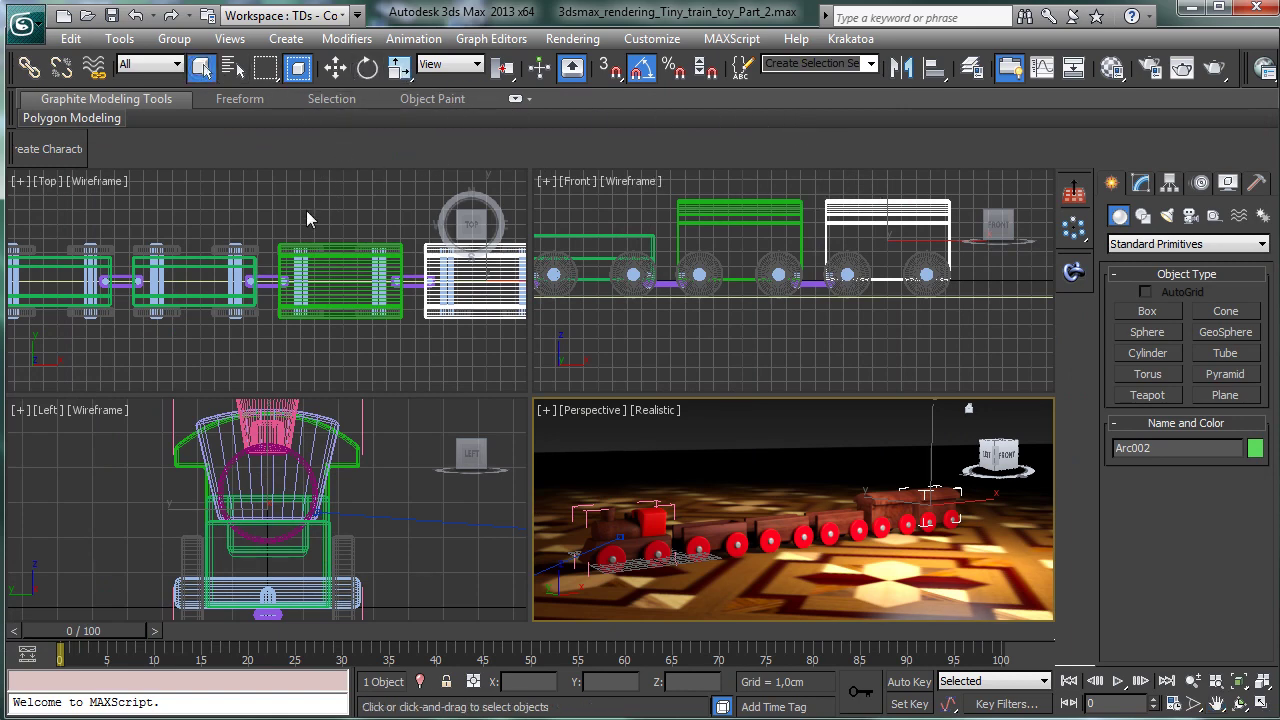
{"action": "left_click", "coordinate": [651, 521]}
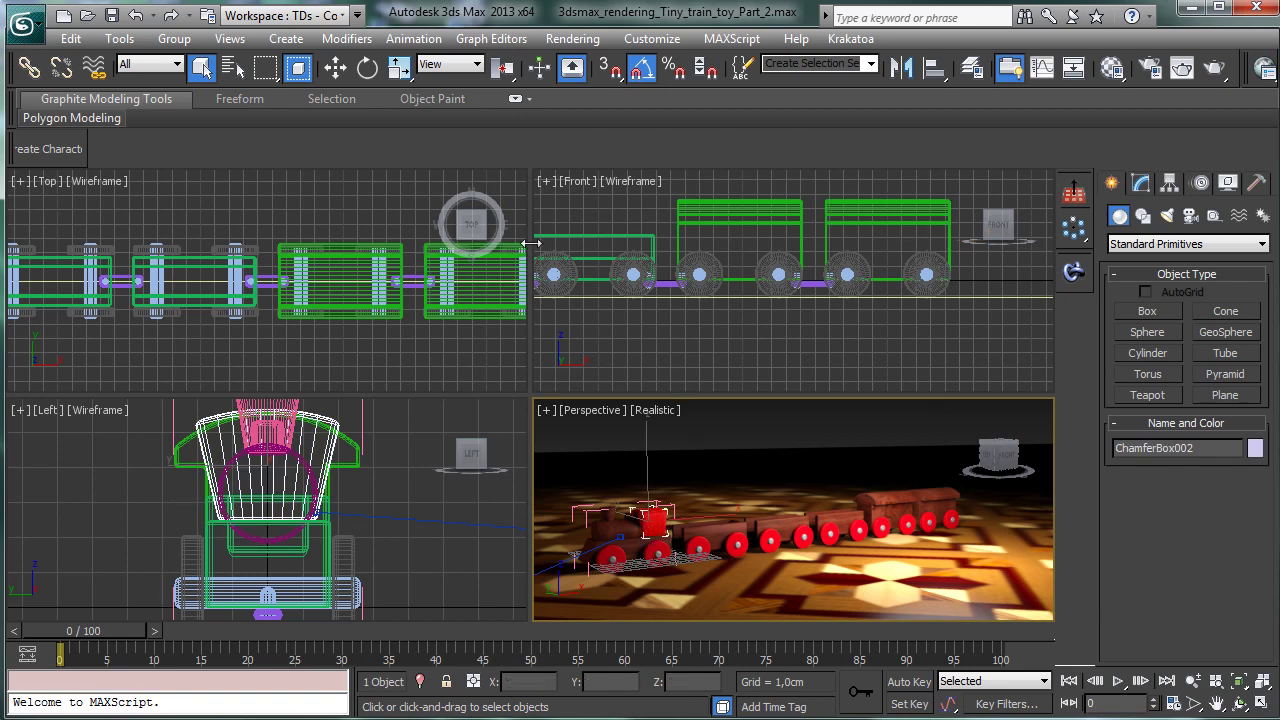
{"action": "left_click", "coordinate": [174, 38]}
{"action": "left_click", "coordinate": [195, 136]}
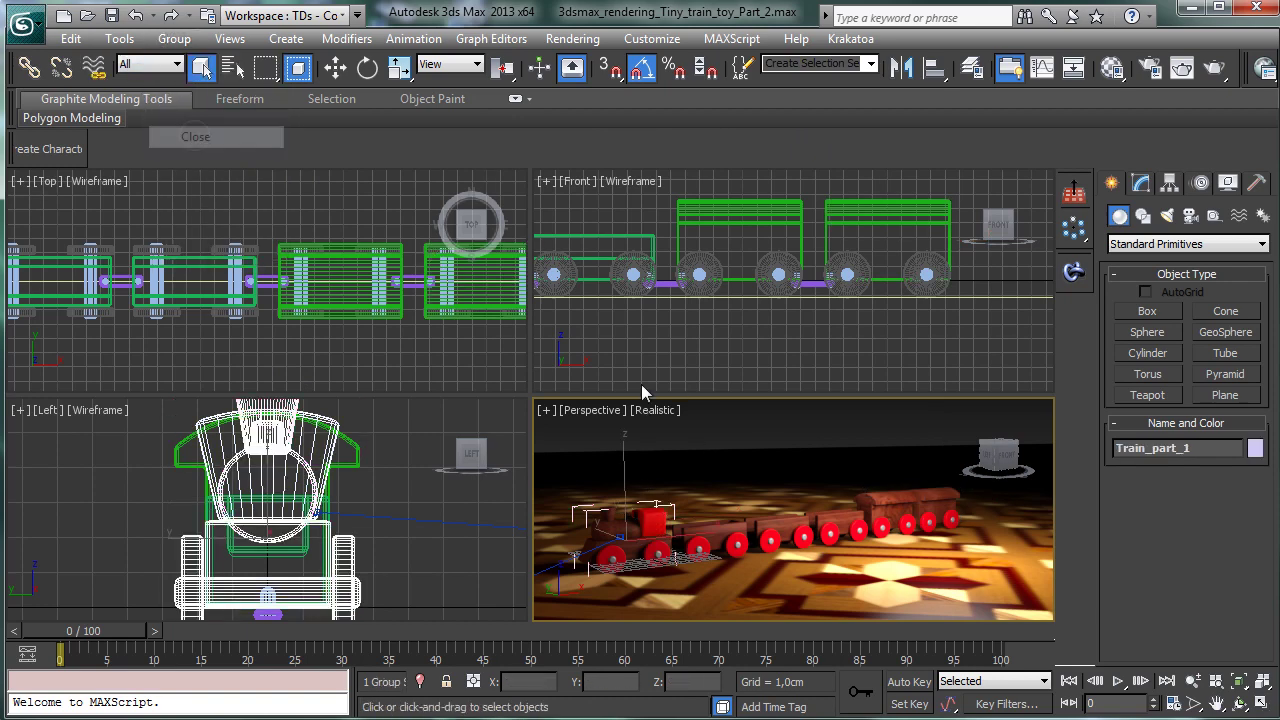
Step: Select wagon ChamferBox003, frame it in the Front view, and window-select it with its wheels
{"action": "left_click", "coordinate": [1265, 704]}
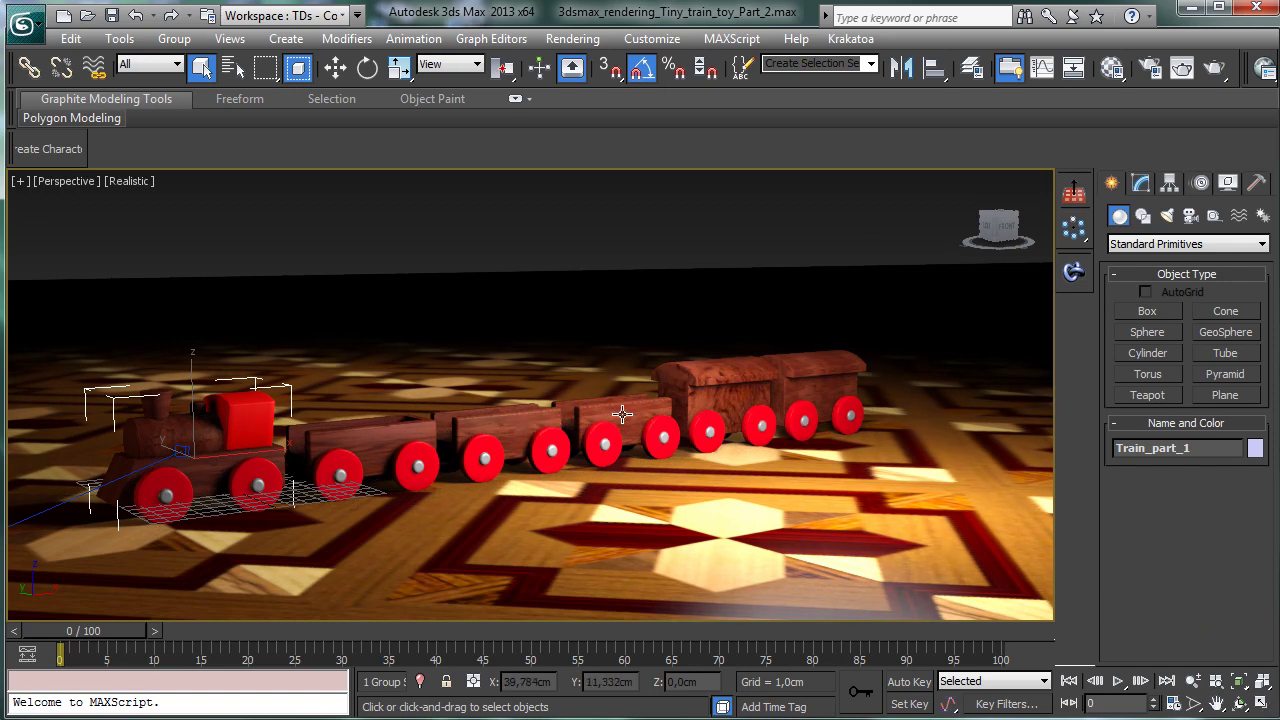
{"action": "left_click", "coordinate": [387, 449]}
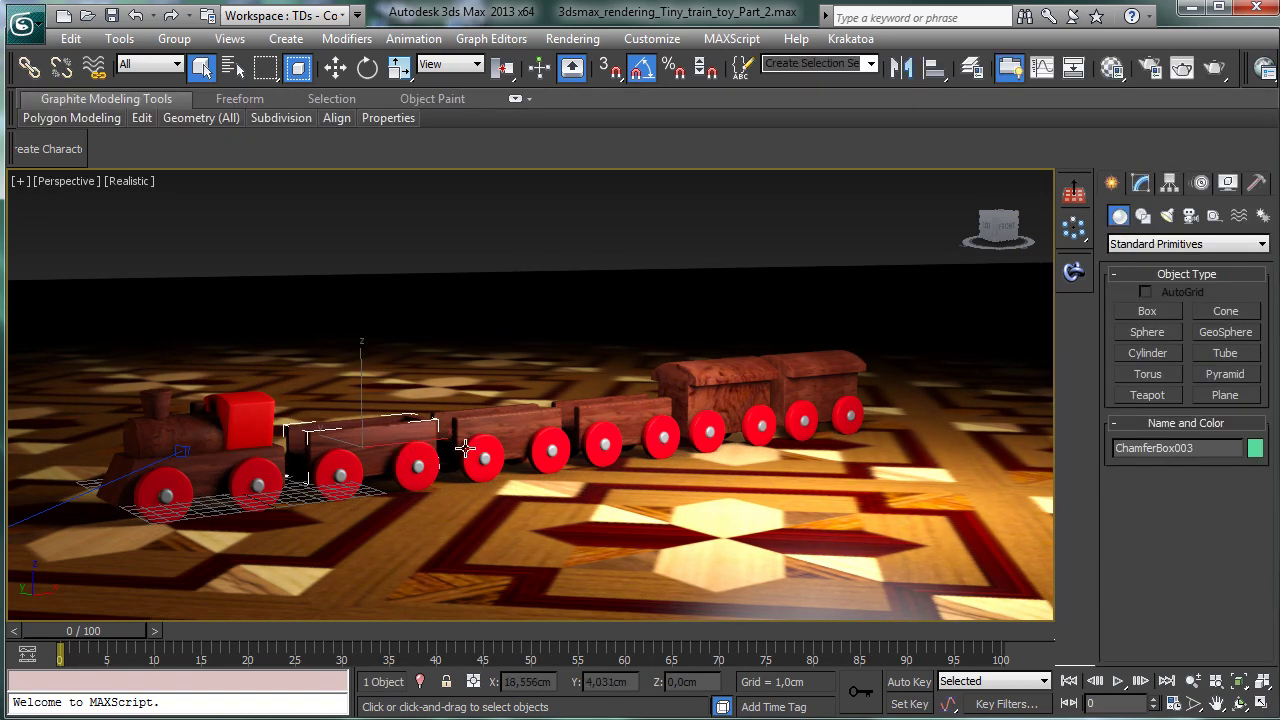
{"action": "left_click", "coordinate": [174, 38]}
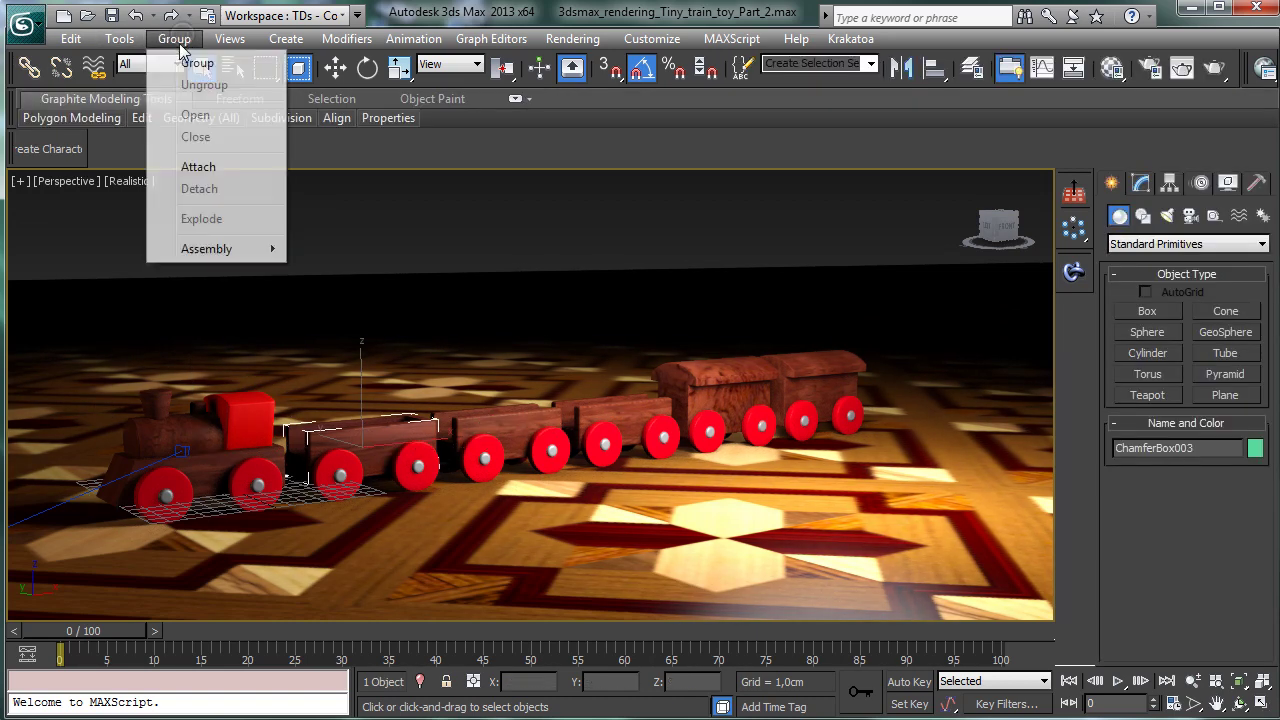
{"action": "left_click", "coordinate": [1262, 704]}
{"action": "right_click", "coordinate": [700, 308]}
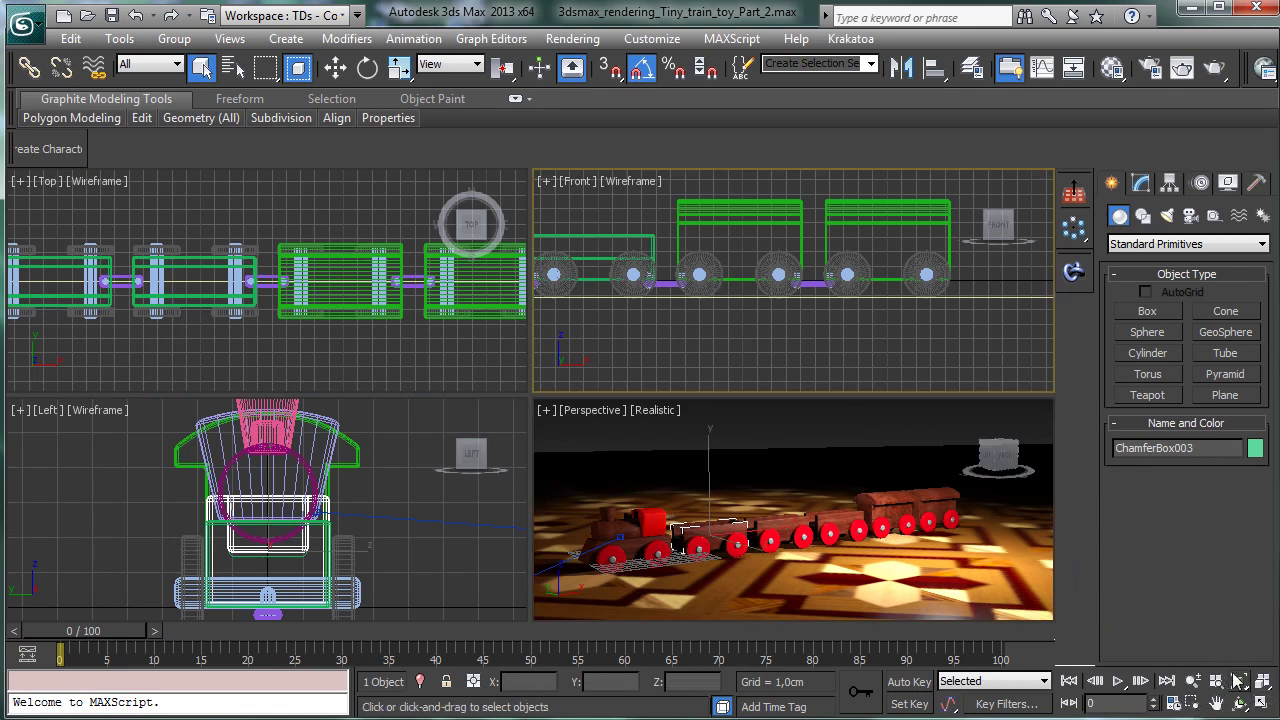
{"action": "left_click", "coordinate": [1237, 681]}
{"action": "left_click", "coordinate": [1193, 681]}
{"action": "left_click_drag", "start_coordinate": [800, 260], "coordinate": [800, 340]}
{"action": "left_click", "coordinate": [201, 67]}
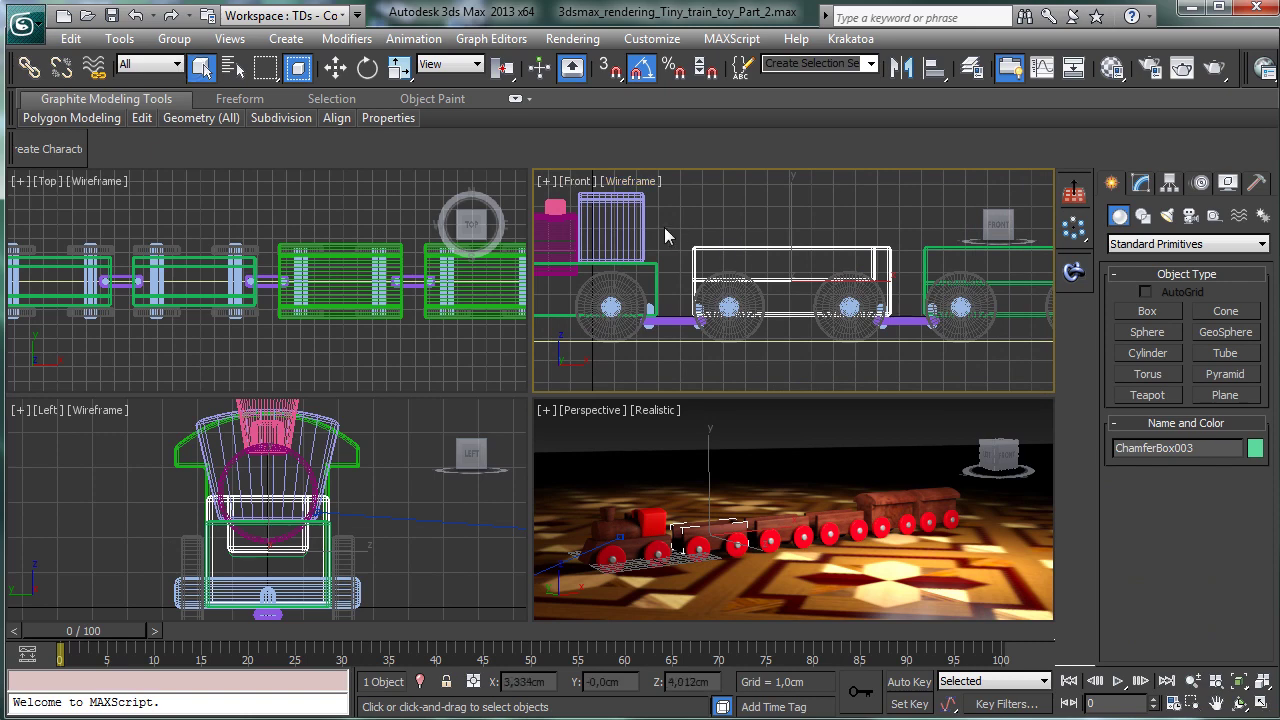
{"action": "left_click_drag", "start_coordinate": [892, 364], "coordinate": [900, 365]}
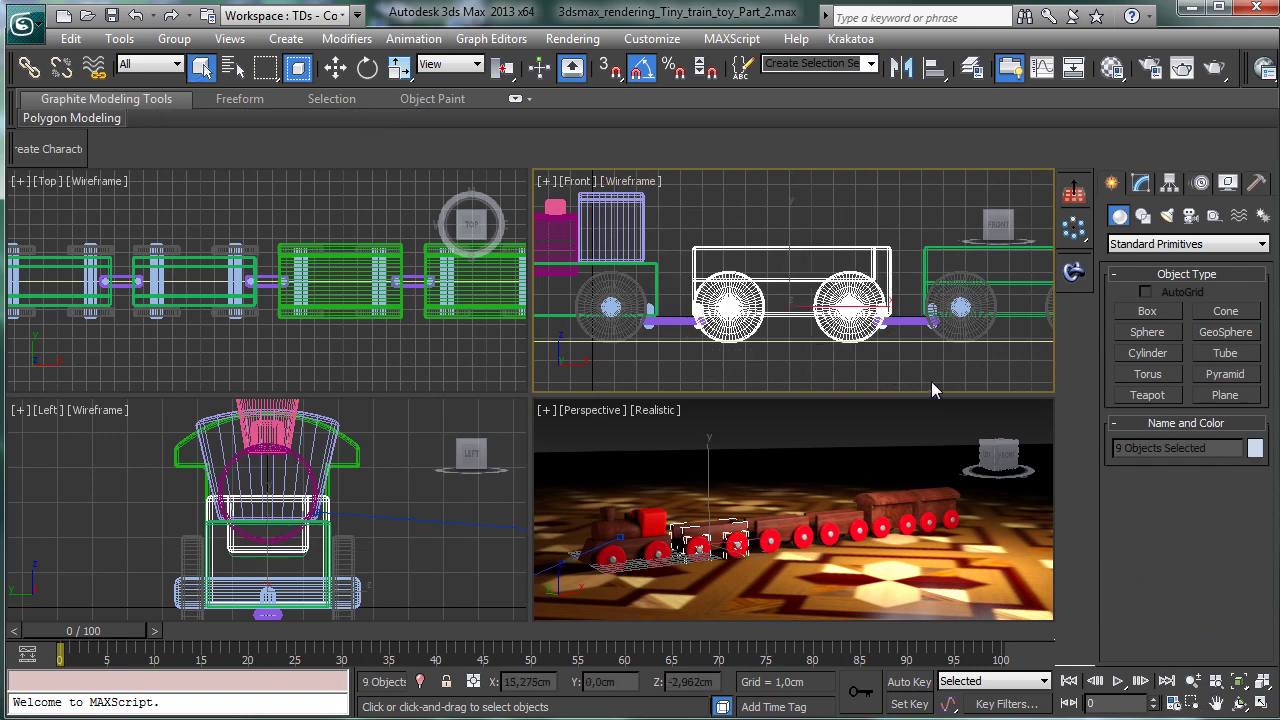
Step: Refine the wagon selection with its left connector rod and bolt, and group it as Train_1
{"action": "left_click", "coordinate": [886, 336], "text": "alt"}
{"action": "left_click", "coordinate": [849, 308], "text": "ctrl"}
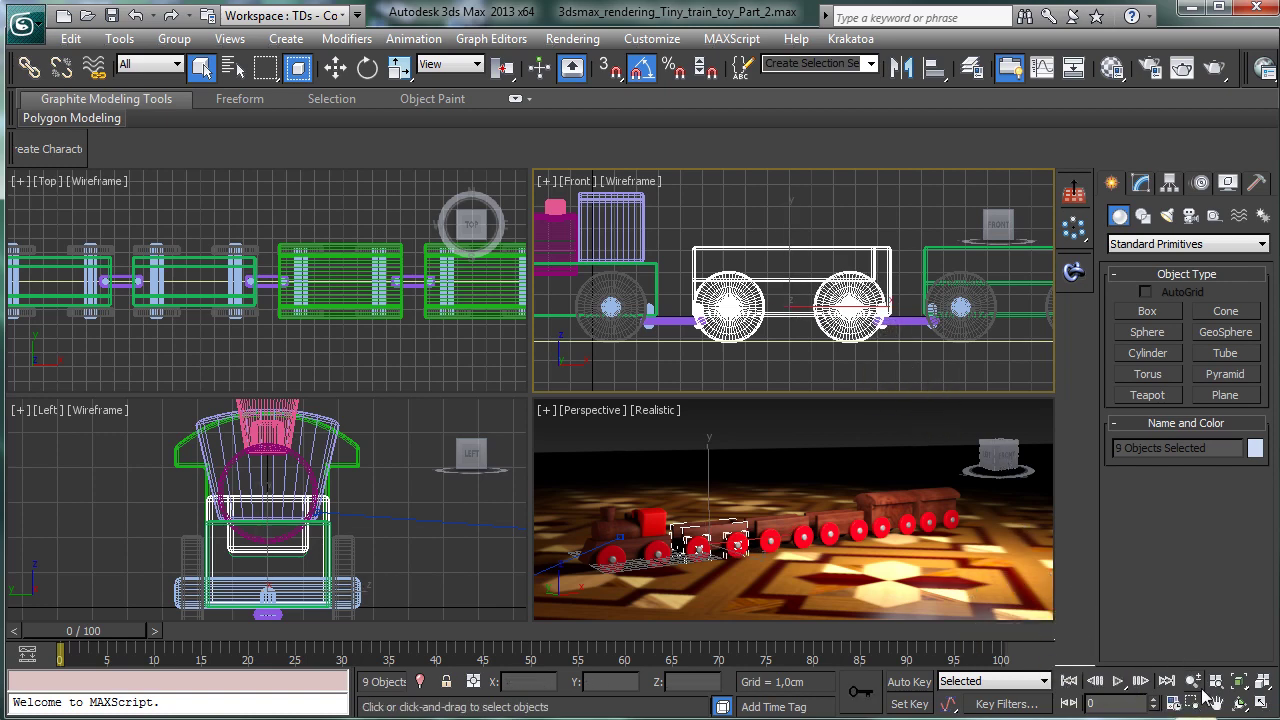
{"action": "left_click", "coordinate": [1262, 703]}
{"action": "key", "text": "alt"}
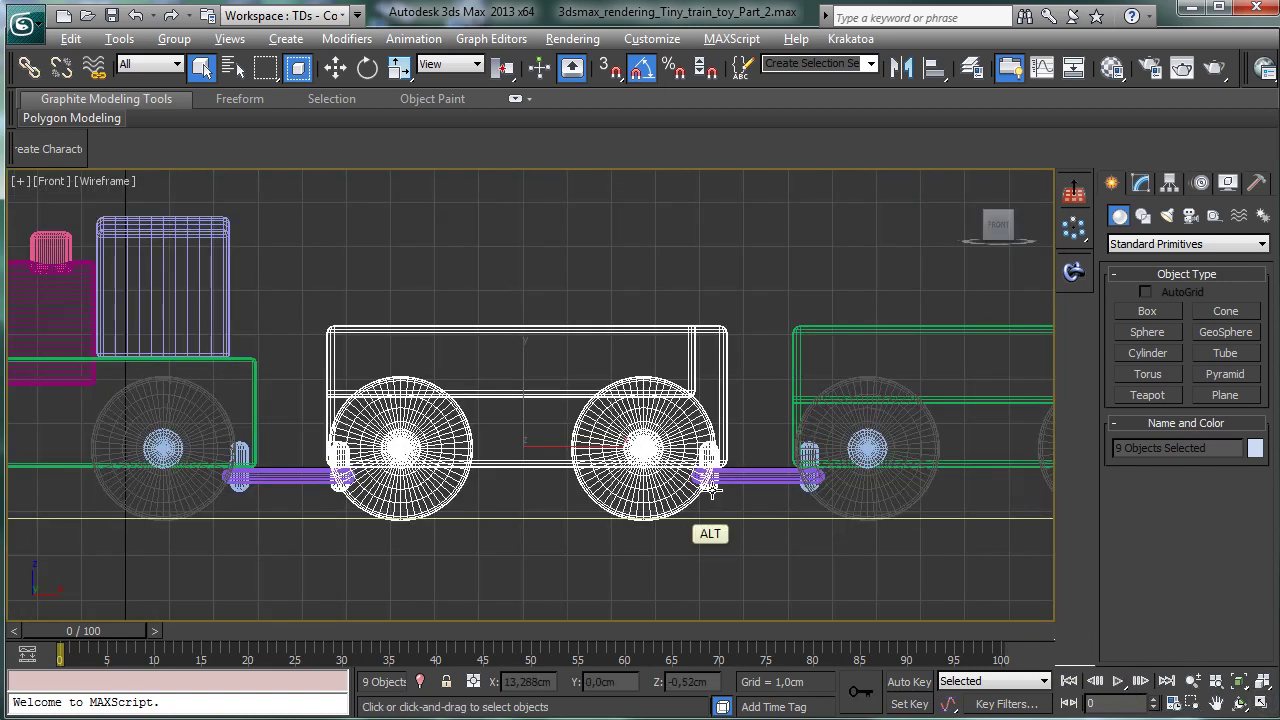
{"action": "left_click", "coordinate": [710, 488], "text": "alt"}
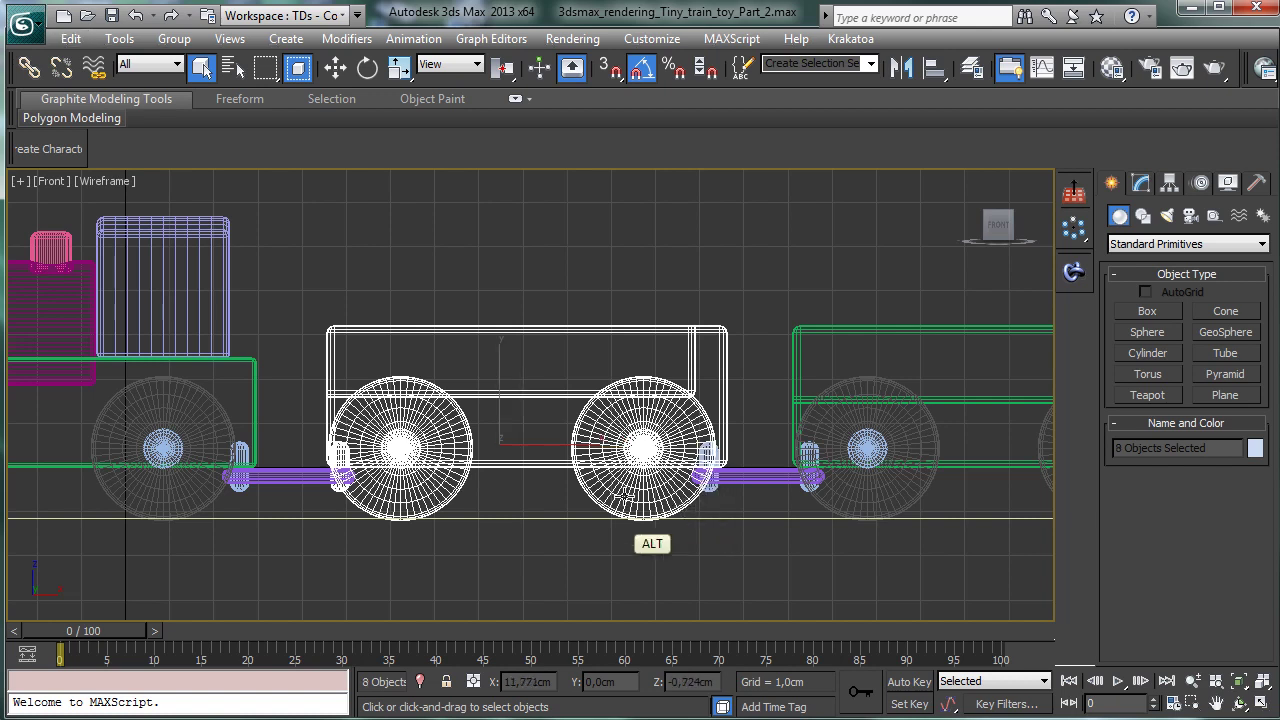
{"action": "left_click", "coordinate": [288, 480], "text": "ctrl"}
{"action": "left_click", "coordinate": [238, 483], "text": "ctrl"}
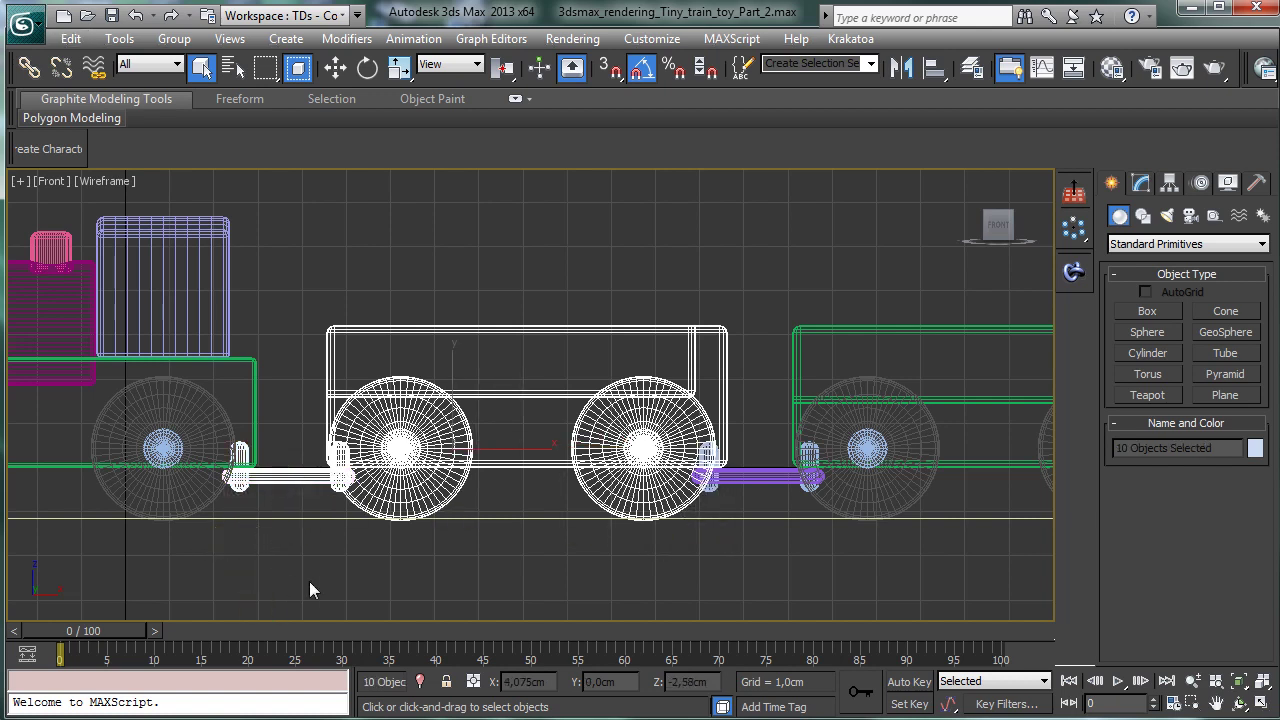
{"action": "left_click", "coordinate": [174, 38]}
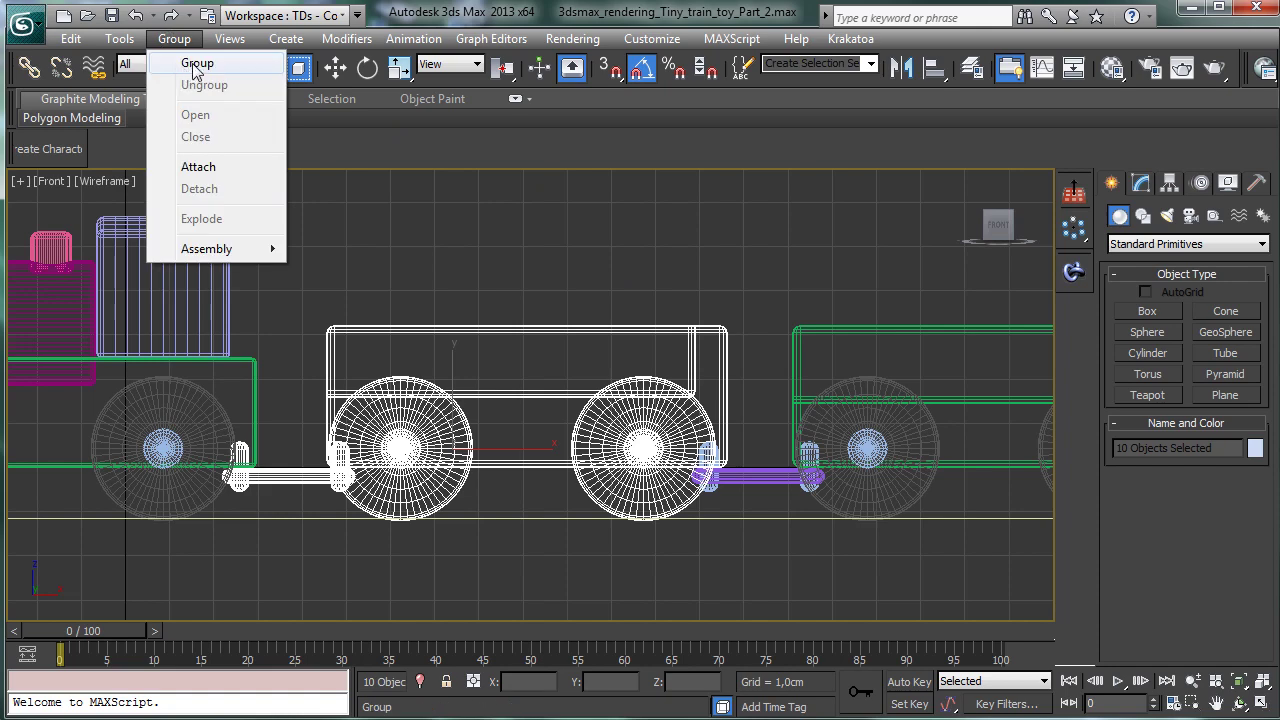
{"action": "left_click", "coordinate": [193, 60]}
{"action": "type", "text": "Trai"}
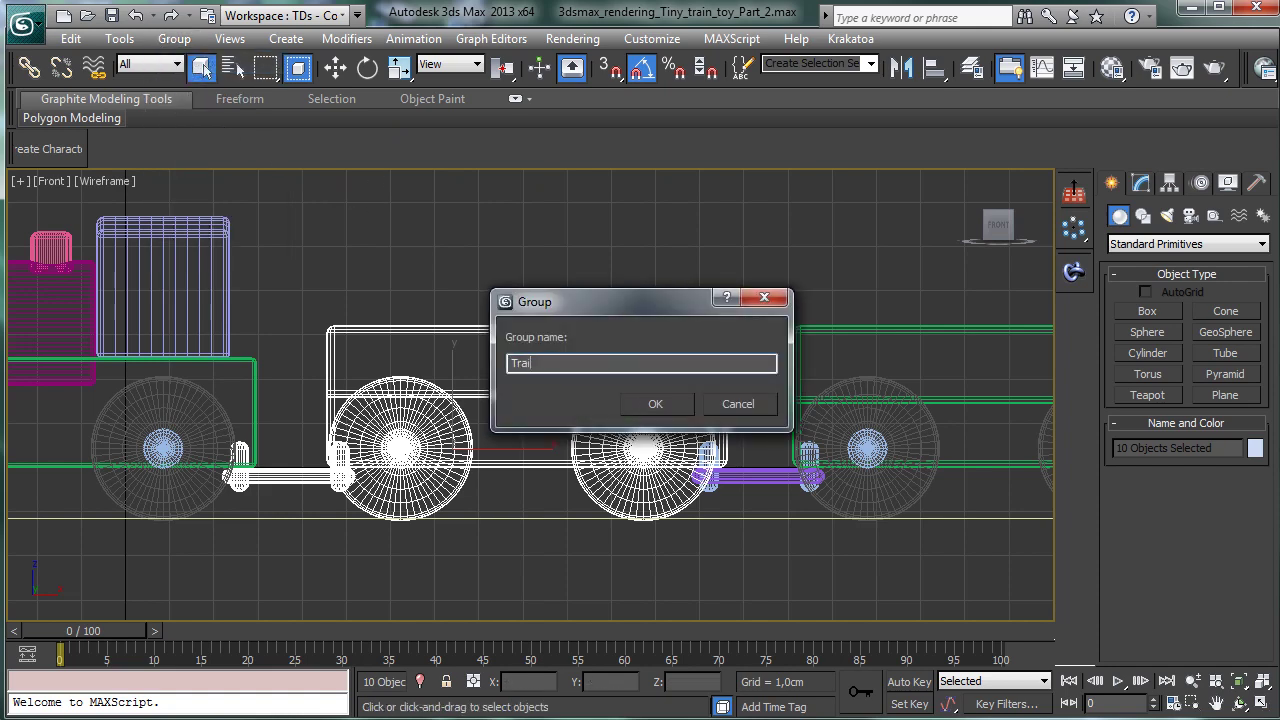
{"action": "type", "text": "n_1"}
{"action": "key", "text": "Return"}
Step: Select all parts of the middle wagon, keeping the right wheel and dropping the small vertical peg
{"action": "left_click", "coordinate": [1220, 703]}
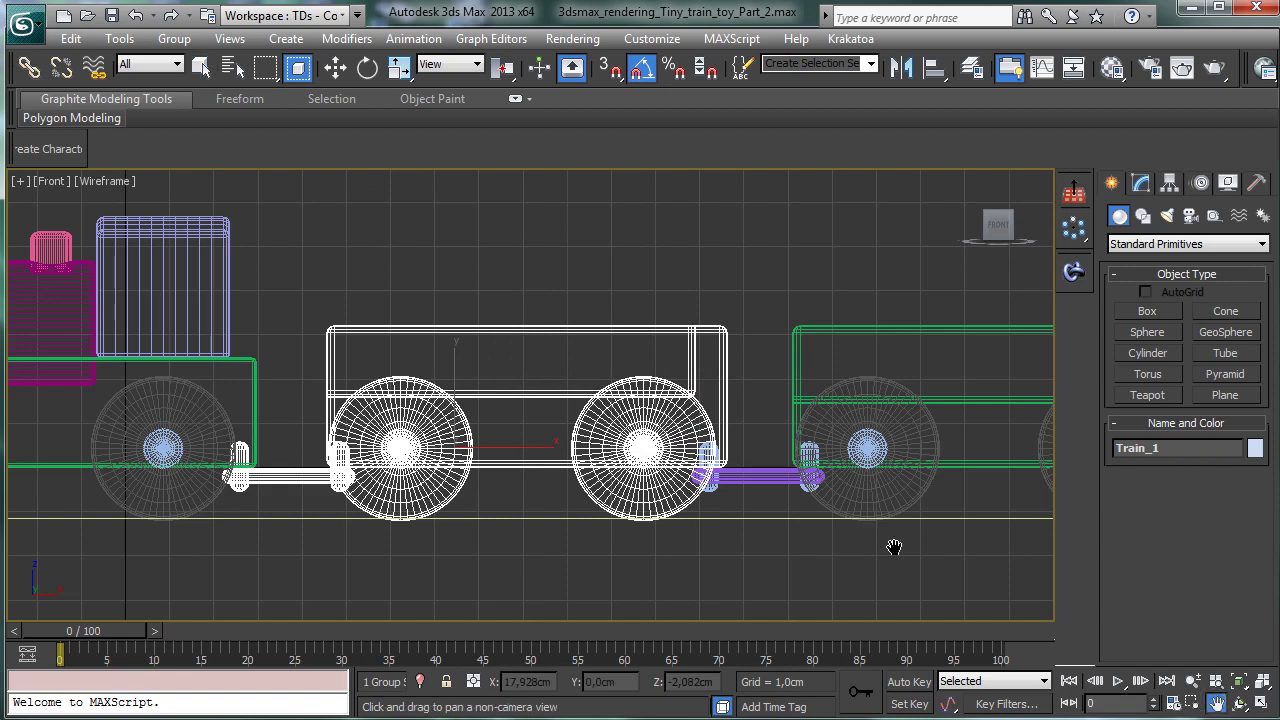
{"action": "left_click_drag", "start_coordinate": [894, 549], "coordinate": [443, 500]}
{"action": "key", "text": "q"}
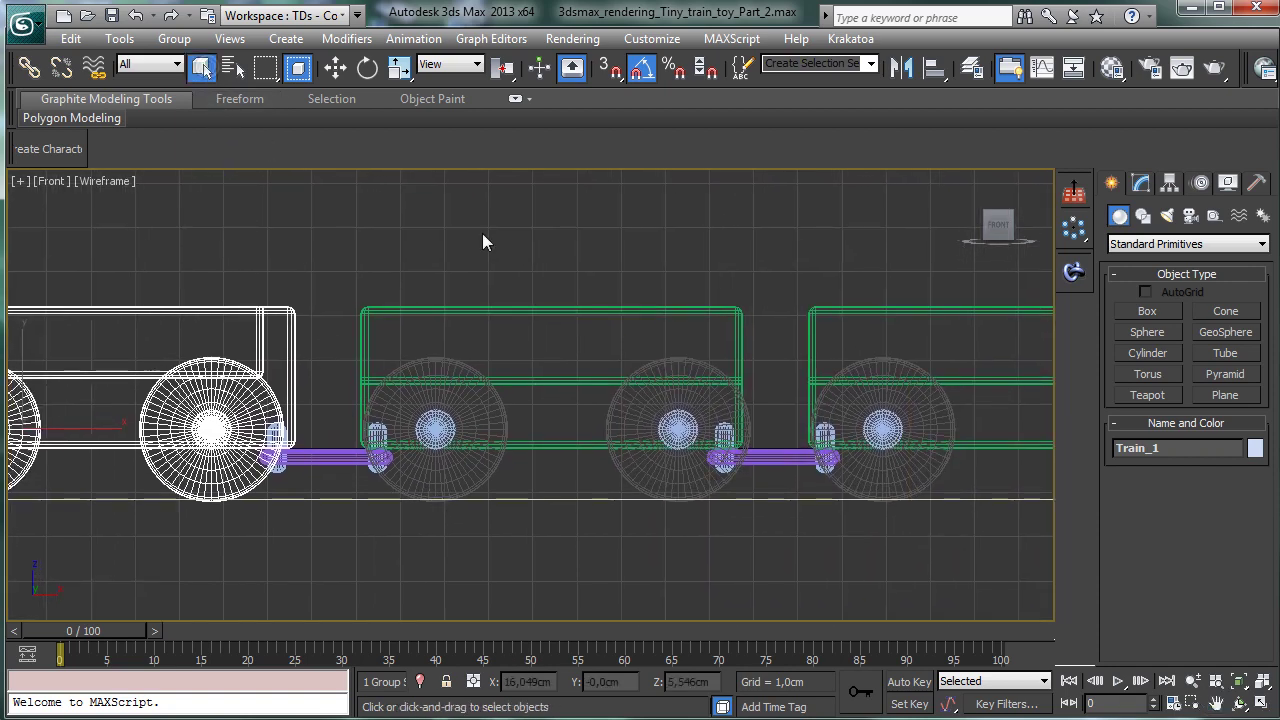
{"action": "left_click_drag", "start_coordinate": [568, 432], "coordinate": [349, 509]}
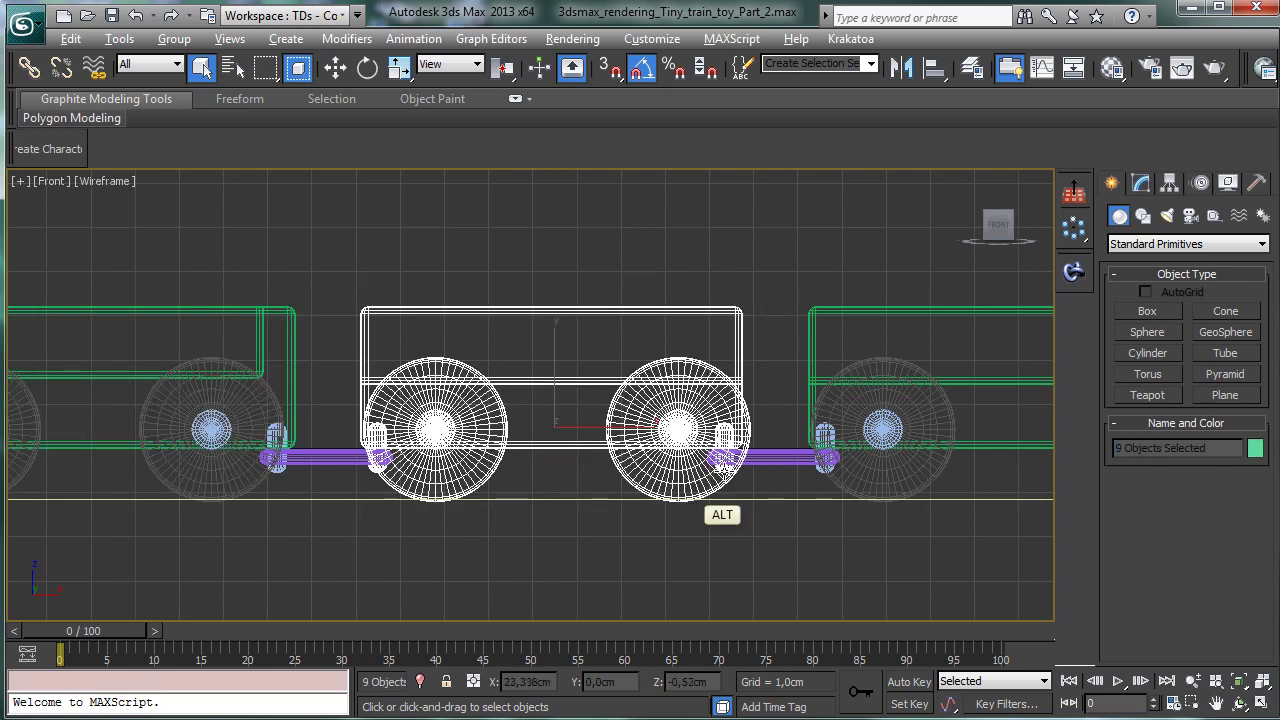
{"action": "left_click", "coordinate": [718, 470], "text": "alt"}
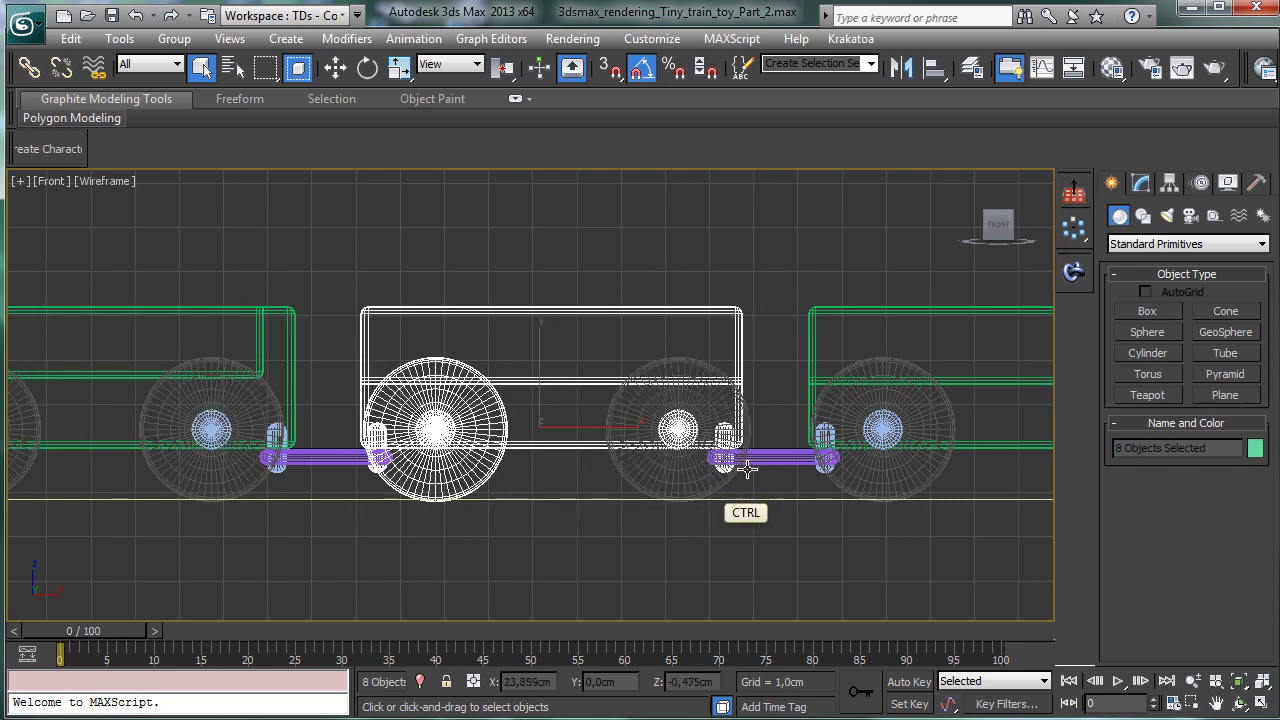
{"action": "left_click", "coordinate": [745, 466], "text": "ctrl"}
{"action": "left_click", "coordinate": [725, 462], "text": "alt"}
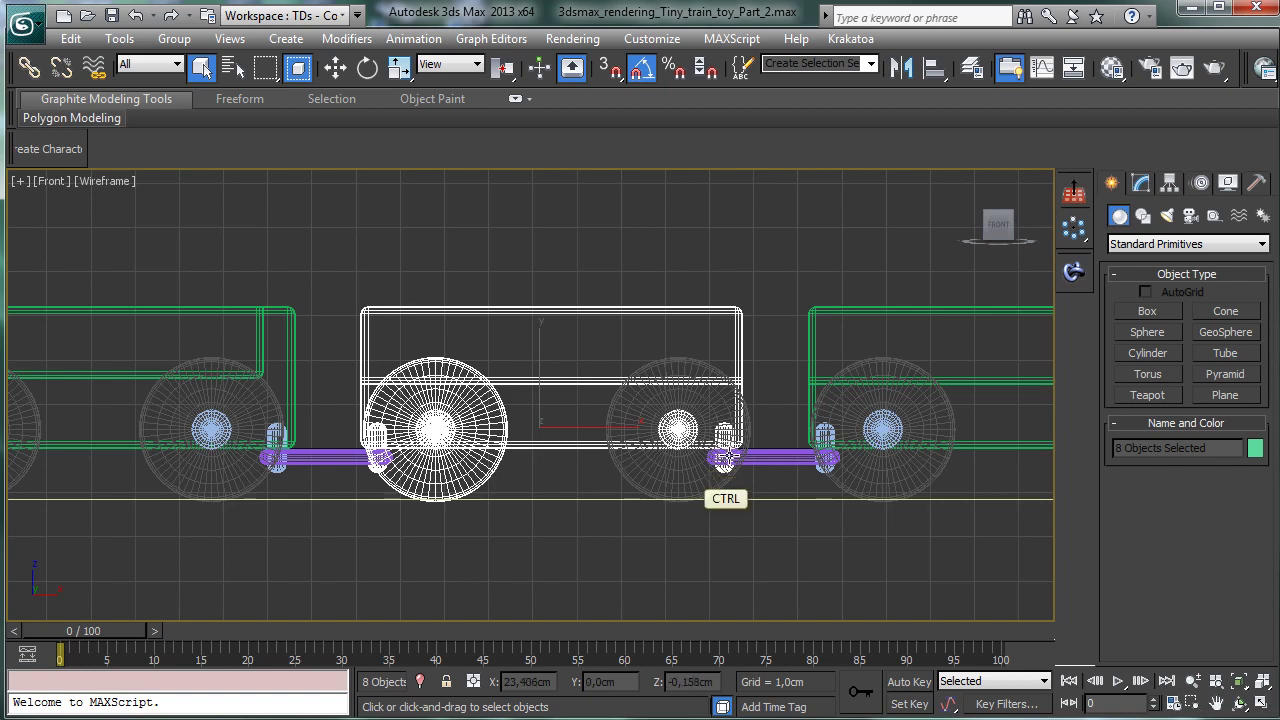
{"action": "left_click", "coordinate": [725, 460], "text": "ctrl"}
{"action": "key", "text": "ctrl+w"}
{"action": "left_click_drag", "start_coordinate": [674, 408], "coordinate": [766, 568]}
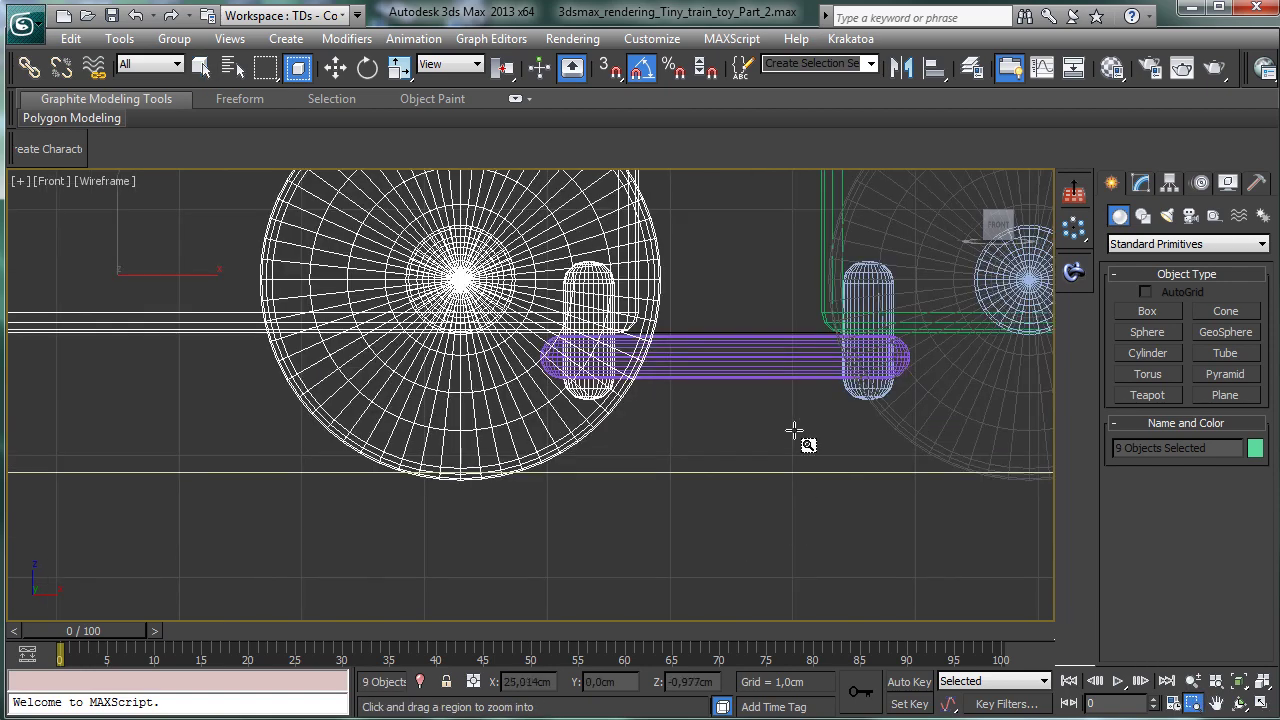
{"action": "right_click", "coordinate": [794, 430]}
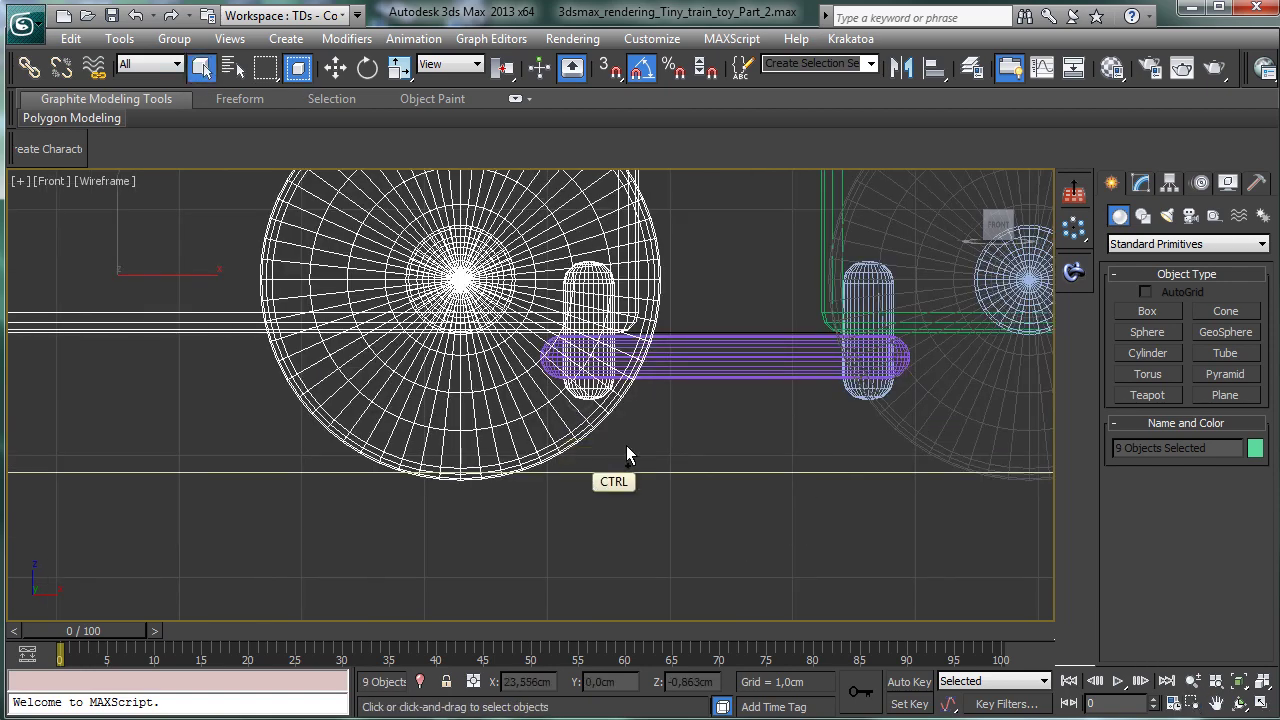
{"action": "left_click", "coordinate": [572, 392], "text": "alt"}
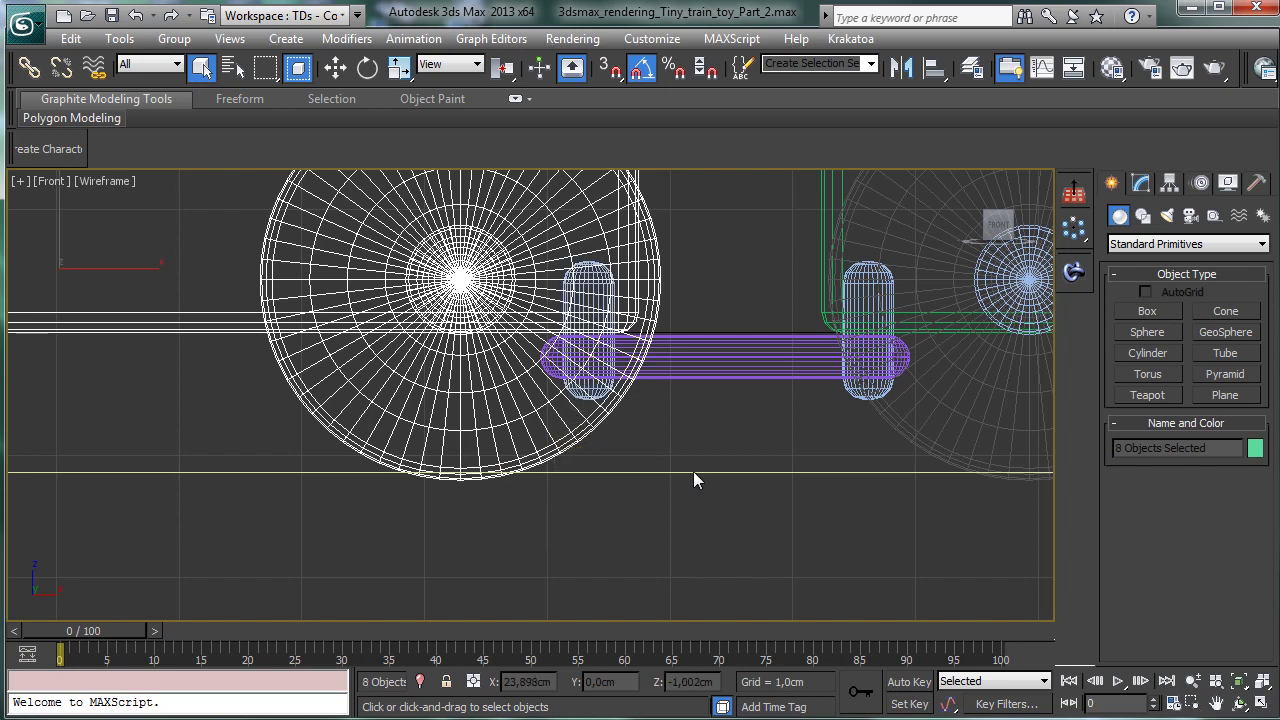
Step: Add the horizontal connector rod and left vertical peg, and group the selection as Train_2
{"action": "left_click", "coordinate": [1216, 703]}
{"action": "left_click_drag", "start_coordinate": [877, 506], "coordinate": [659, 370]}
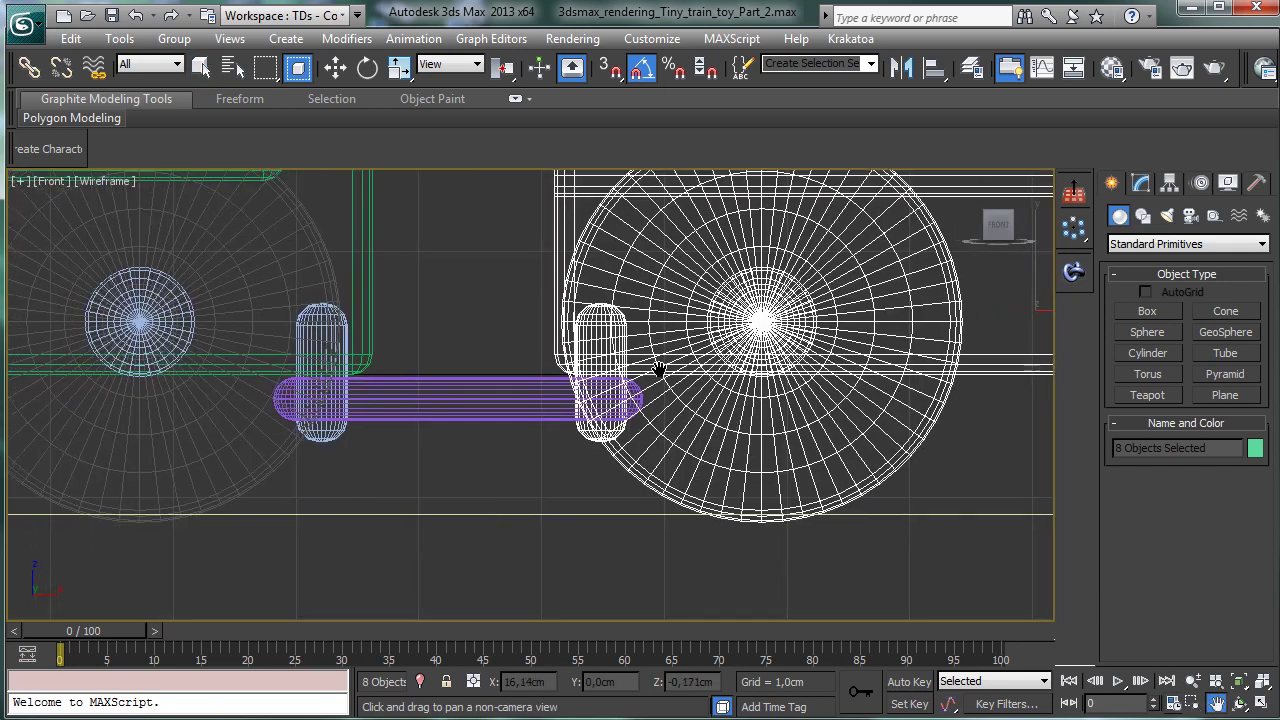
{"action": "left_click", "coordinate": [199, 66]}
{"action": "left_click", "coordinate": [466, 400], "text": "ctrl"}
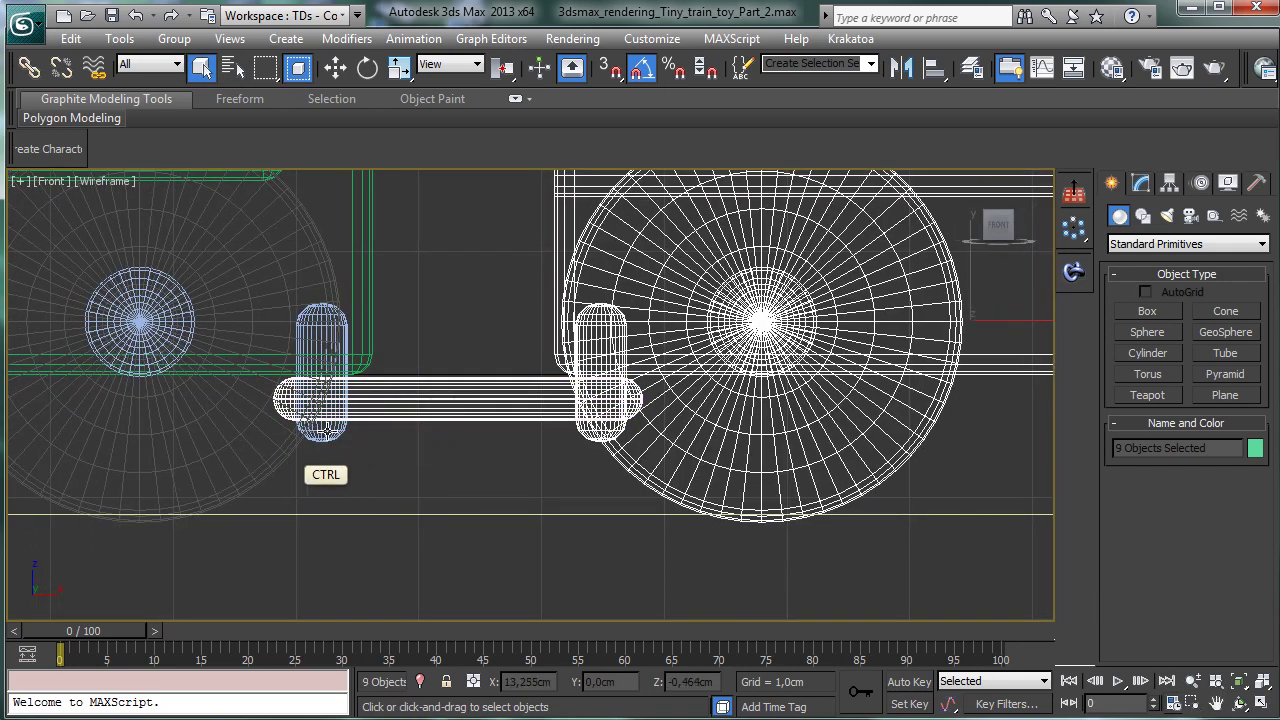
{"action": "left_click", "coordinate": [320, 428], "text": "ctrl"}
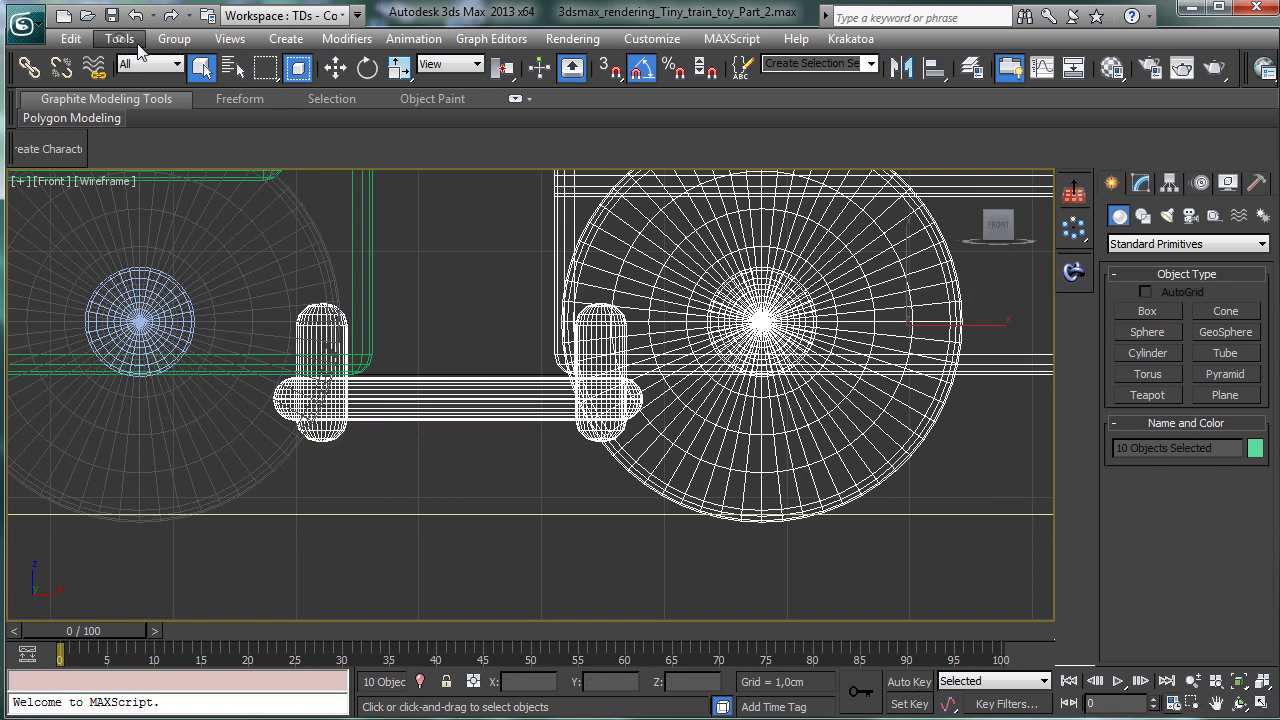
{"action": "left_click", "coordinate": [174, 38]}
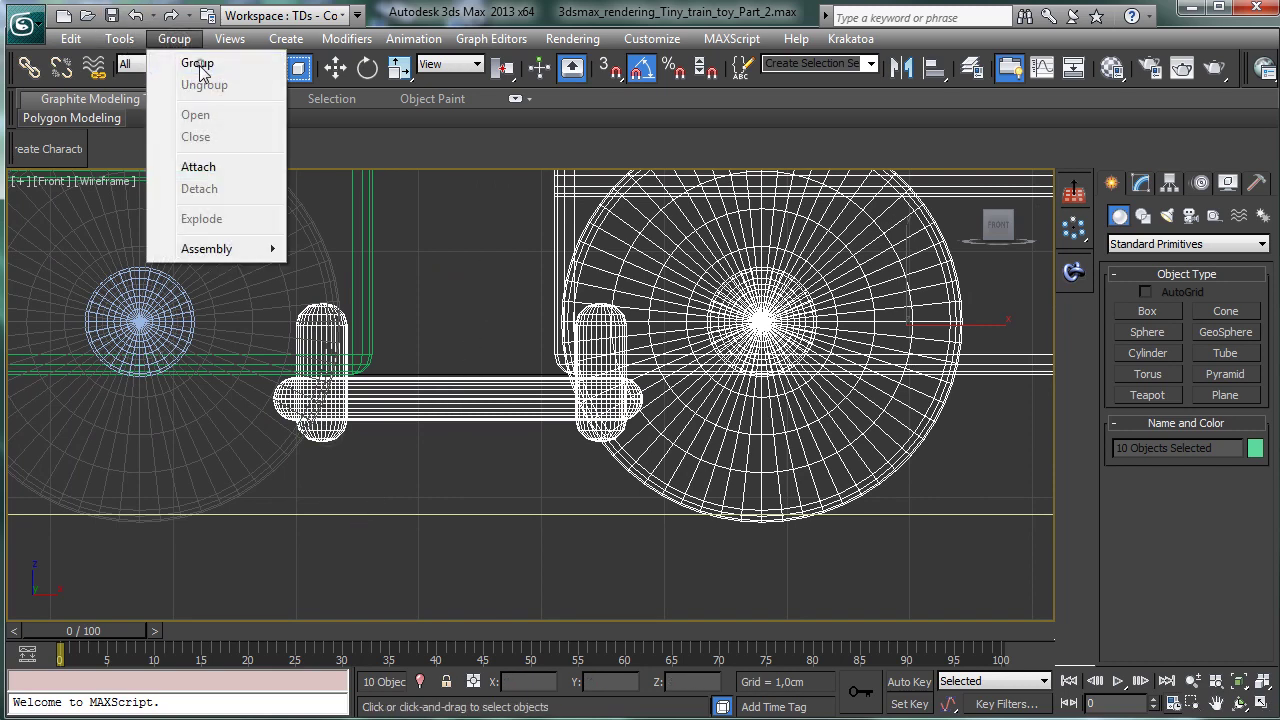
{"action": "left_click", "coordinate": [197, 61]}
{"action": "key", "text": "BackSpace"}
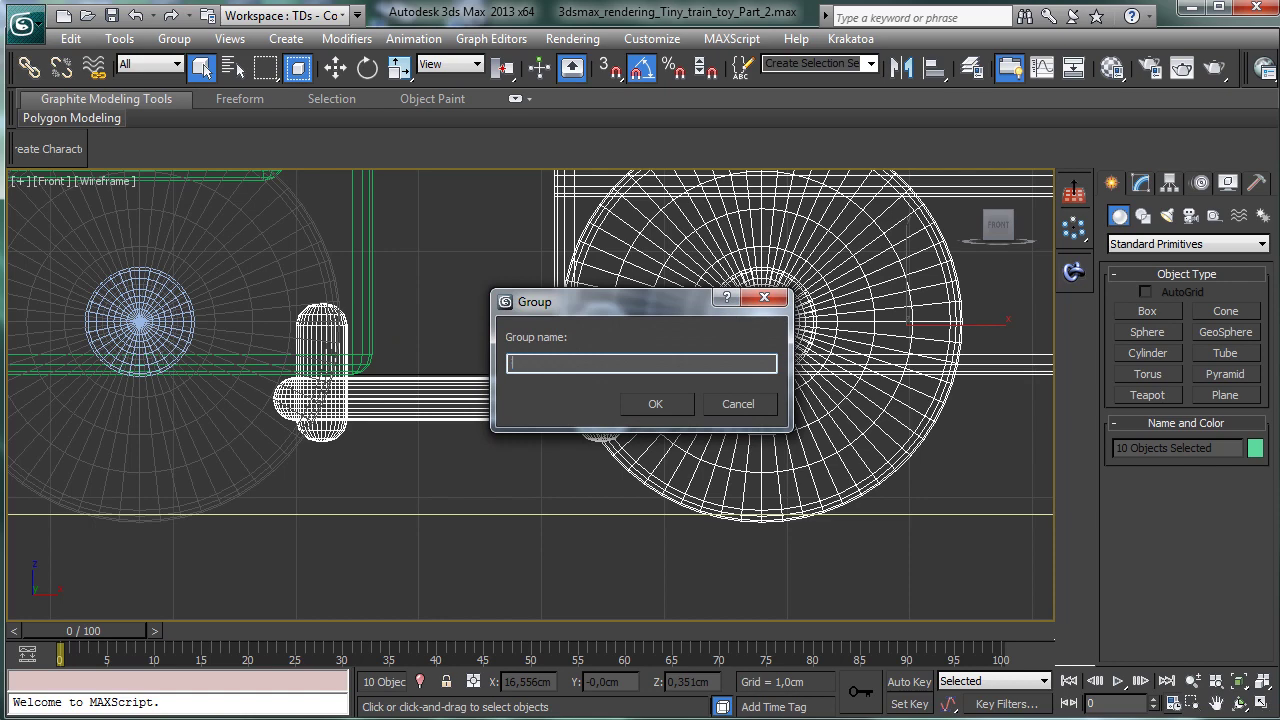
{"action": "type", "text": "Train_2"}
{"action": "key", "text": "Return"}
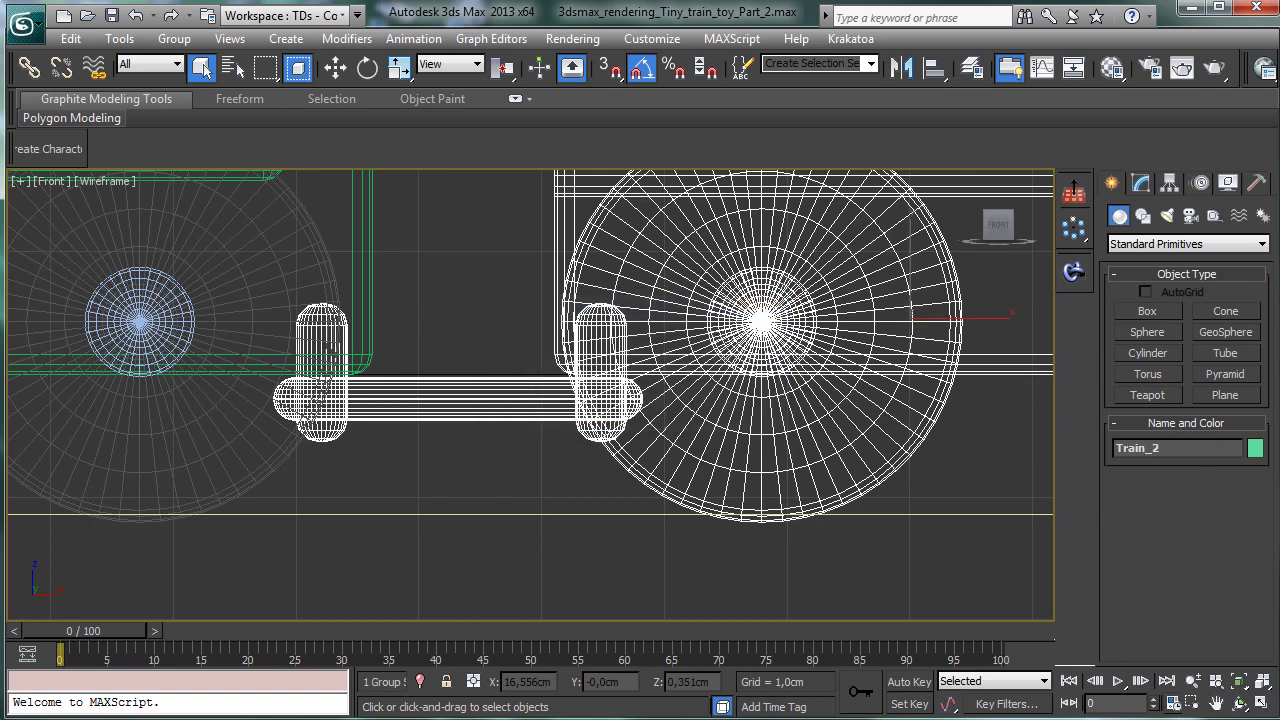
Step: Marquee-select the green wagon's parts with its left connector rod, excluding the left wagon
{"action": "left_click", "coordinate": [1216, 703]}
{"action": "left_click_drag", "start_coordinate": [929, 449], "coordinate": [732, 484]}
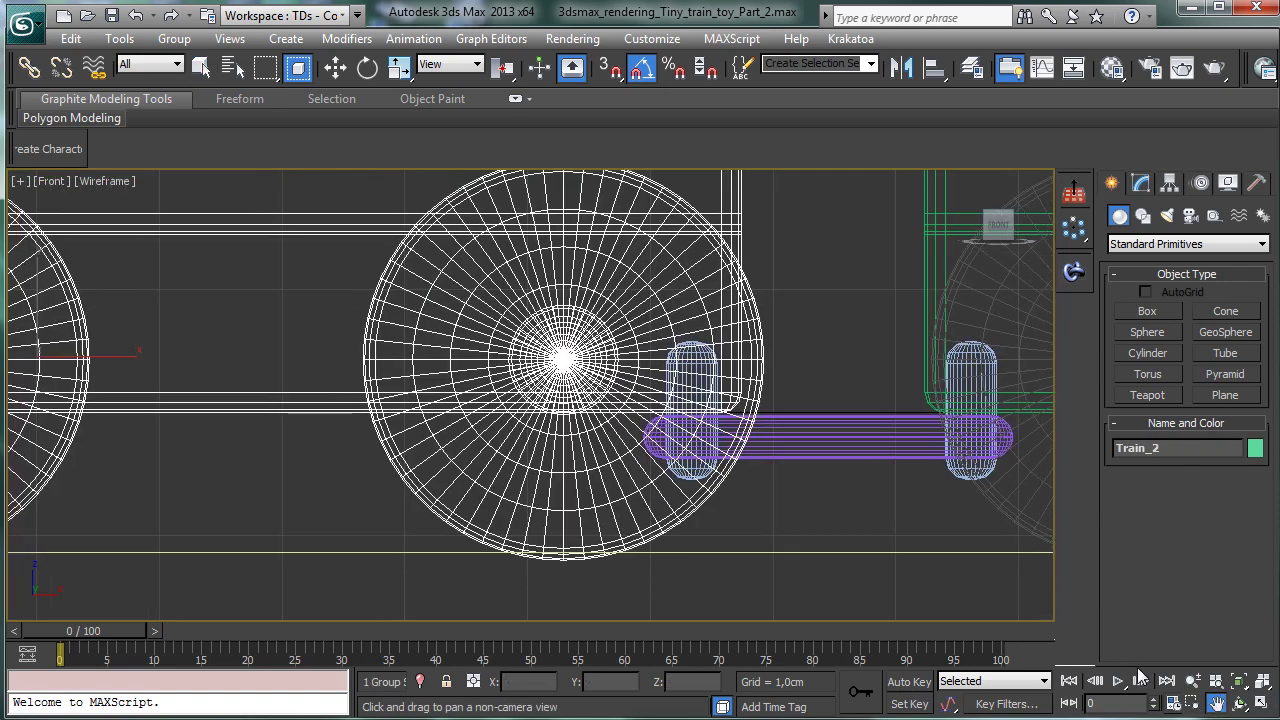
{"action": "scroll", "coordinate": [844, 440], "scroll_direction": "down", "scroll_amount": 4}
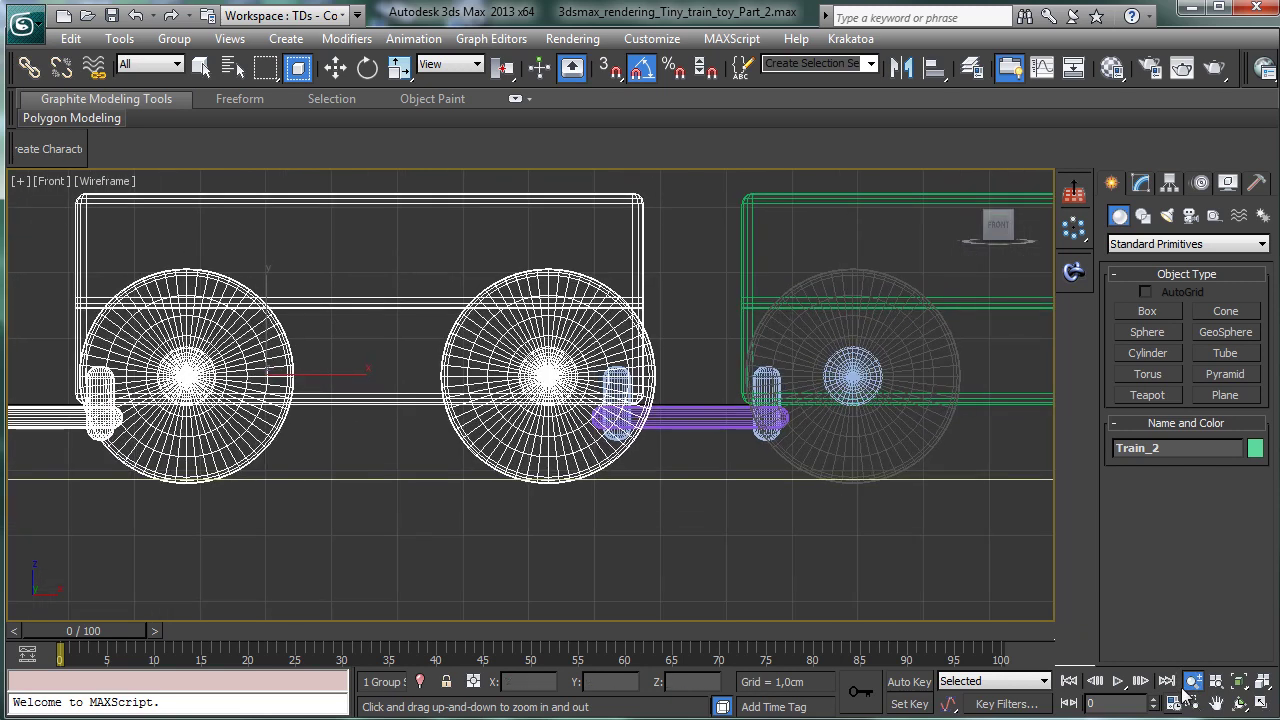
{"action": "left_click_drag", "start_coordinate": [835, 492], "coordinate": [395, 492]}
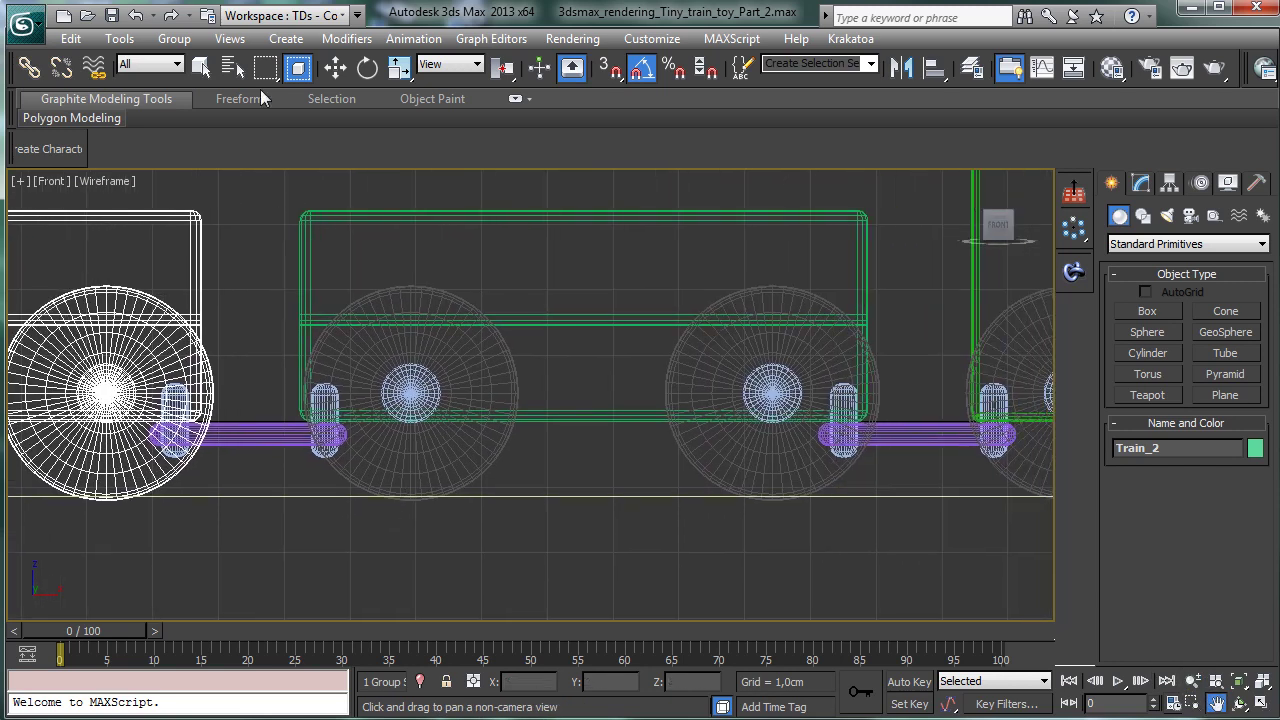
{"action": "left_click", "coordinate": [199, 66]}
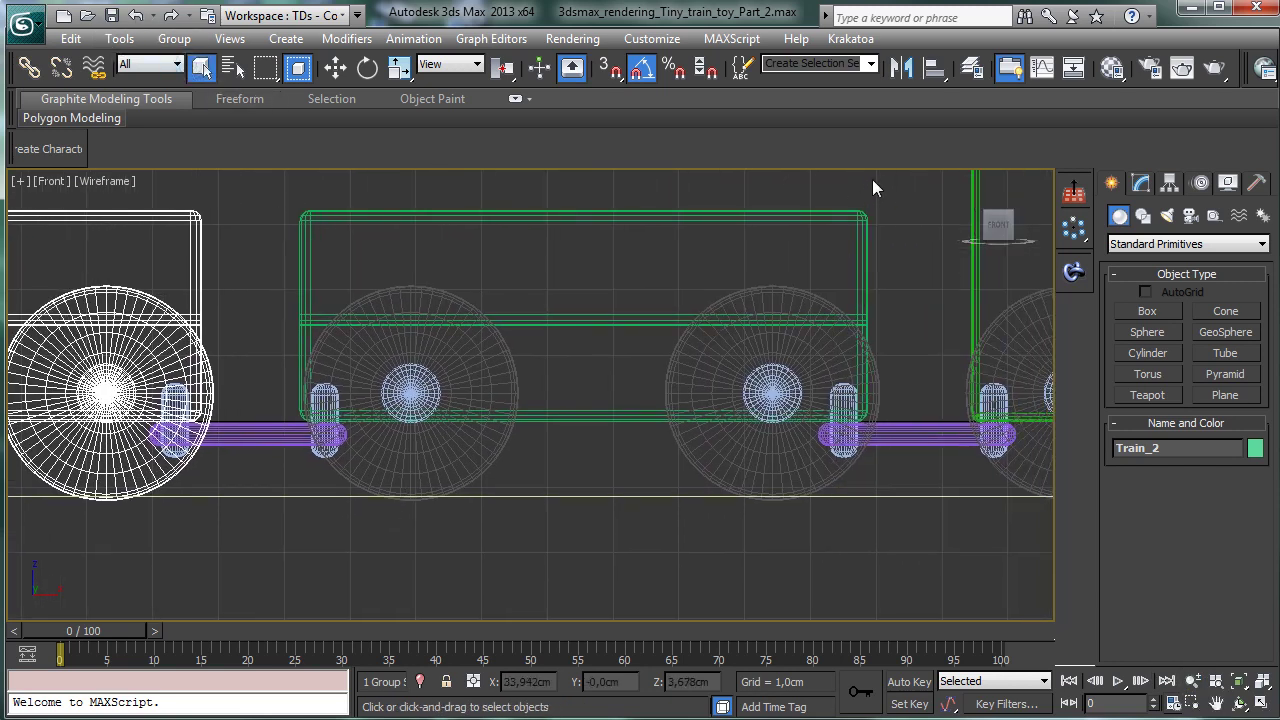
{"action": "left_click_drag", "start_coordinate": [900, 186], "coordinate": [288, 512]}
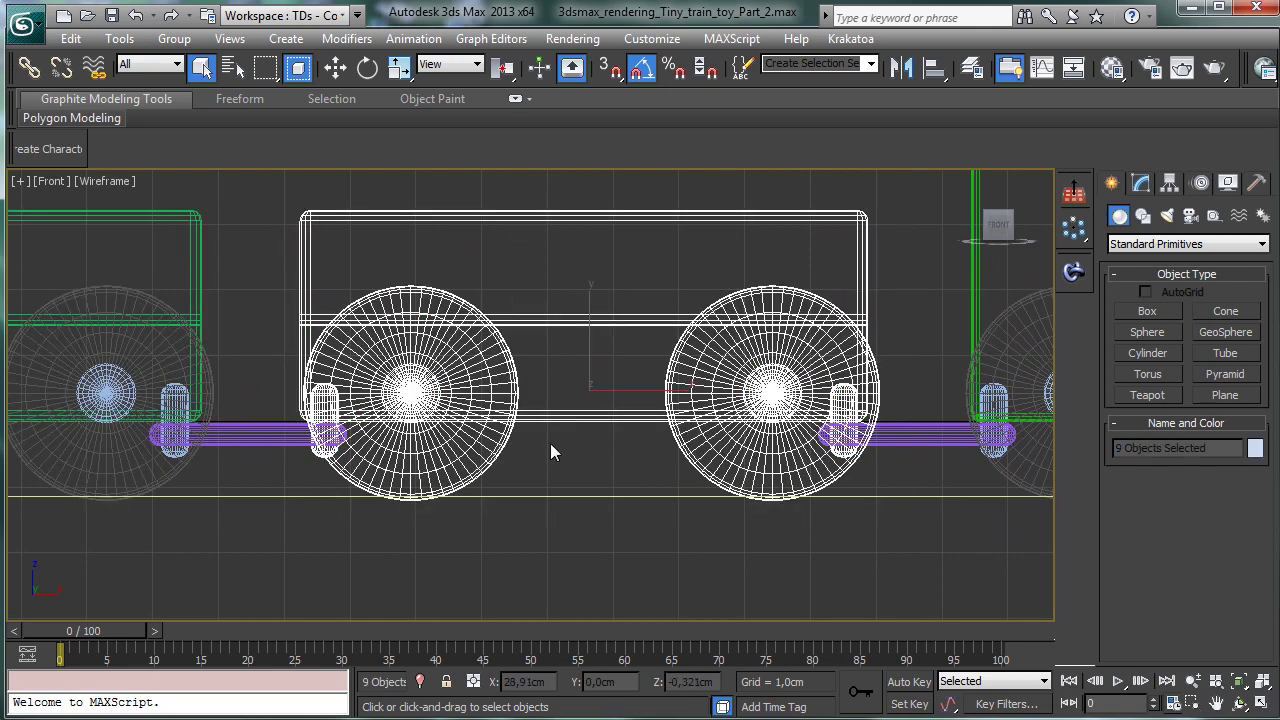
{"action": "left_click", "coordinate": [247, 432], "text": "ctrl"}
{"action": "left_click", "coordinate": [190, 461], "text": "ctrl"}
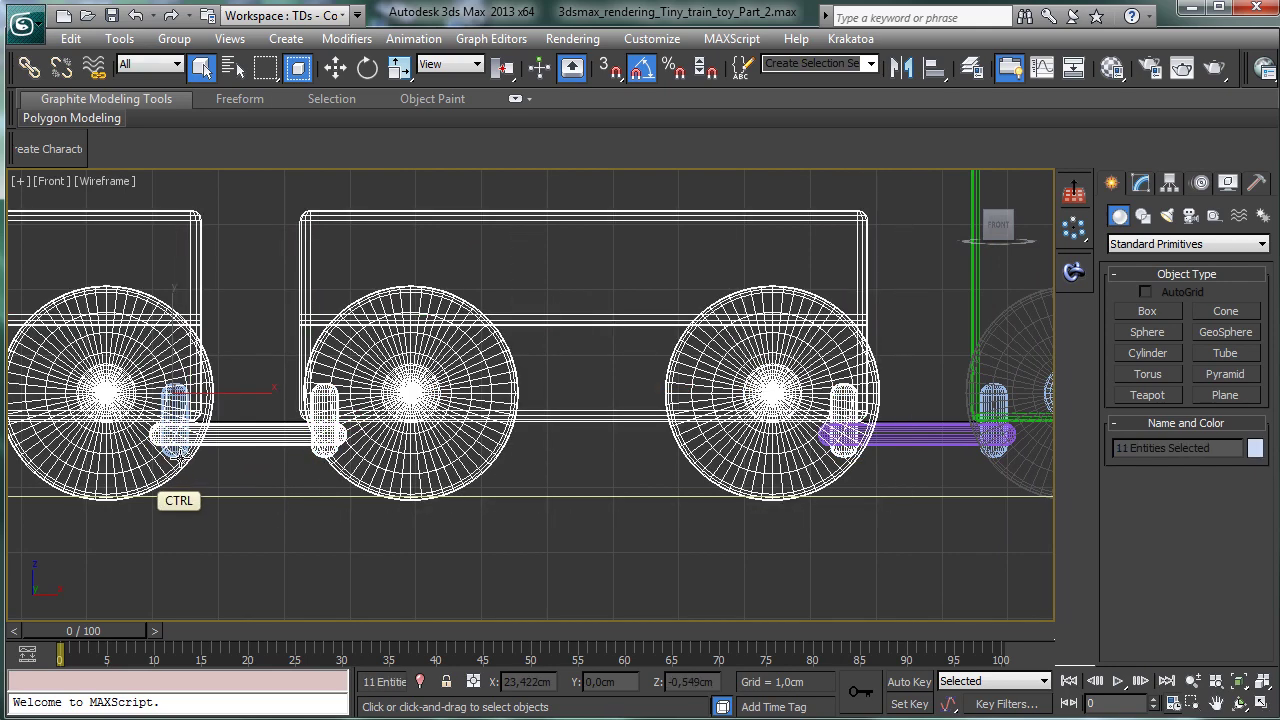
{"action": "left_click", "coordinate": [329, 466], "text": "ctrl"}
{"action": "left_click", "coordinate": [1170, 704]}
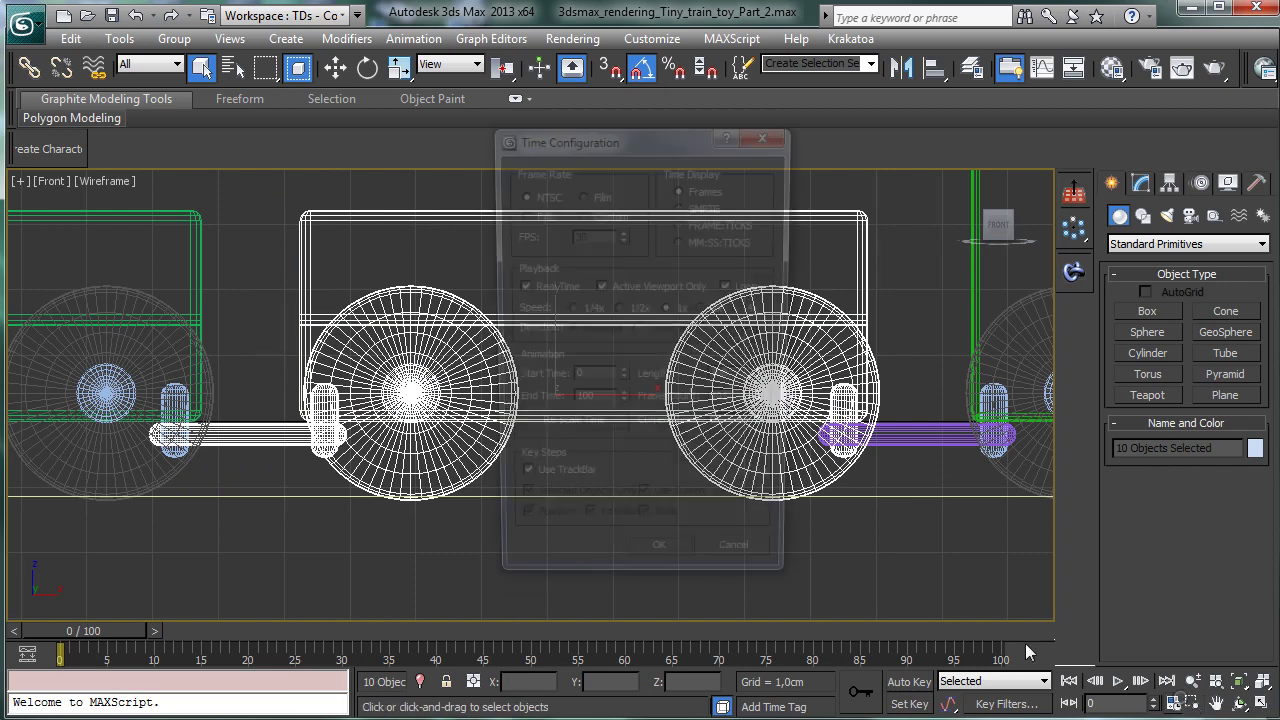
{"action": "left_click", "coordinate": [742, 569]}
Step: Add the tall peg, remove the left capsule, and group the selection as Train_3
{"action": "left_click", "coordinate": [1193, 703]}
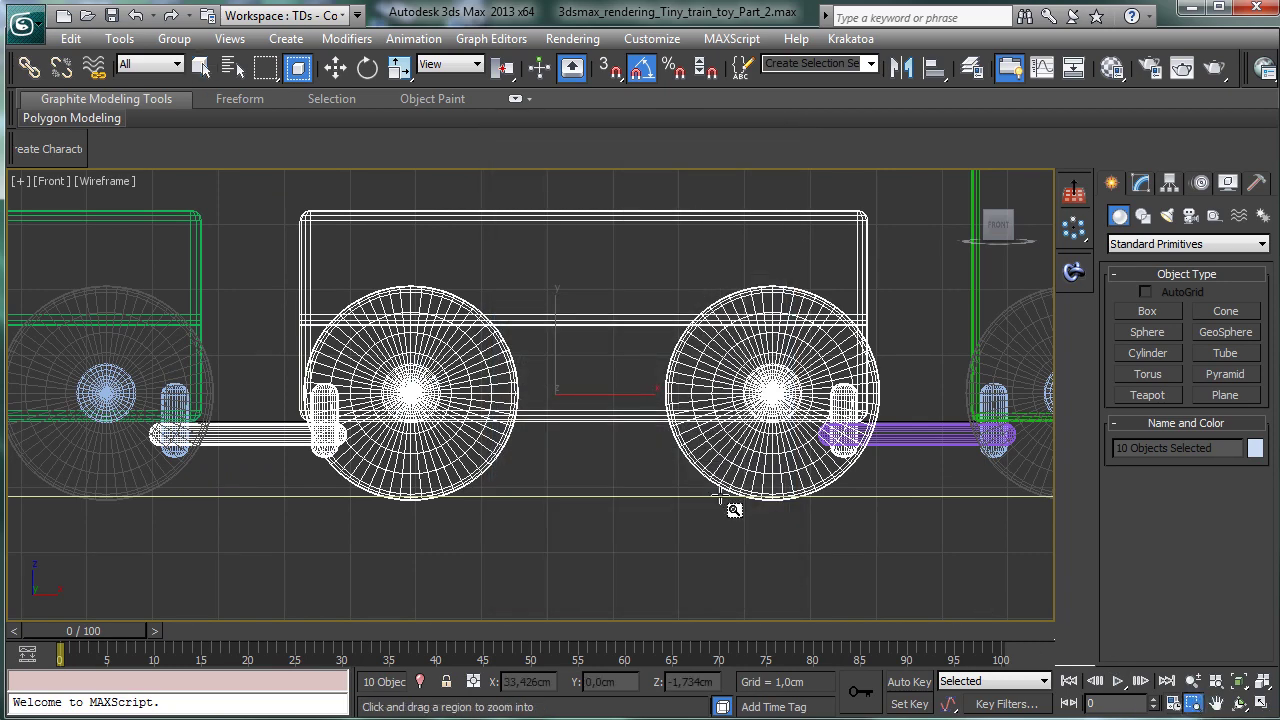
{"action": "left_click_drag", "start_coordinate": [102, 384], "coordinate": [214, 512]}
{"action": "left_click", "coordinate": [201, 67]}
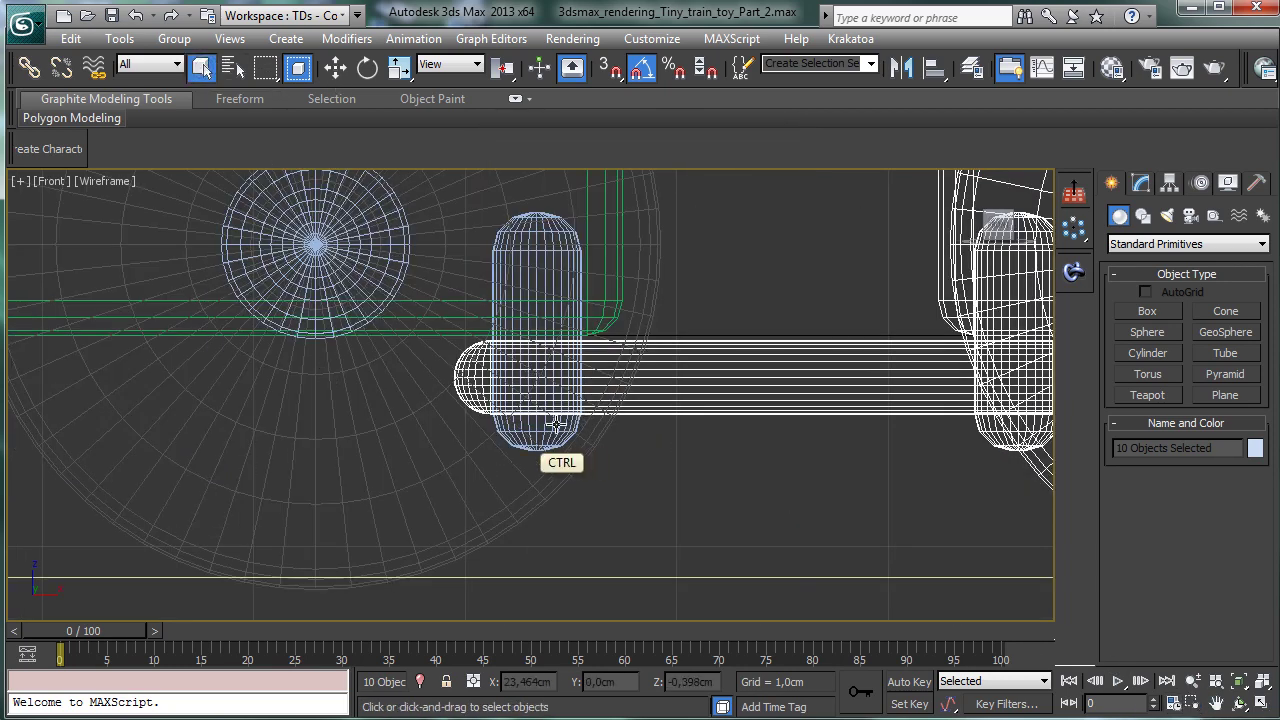
{"action": "left_click", "coordinate": [560, 436], "text": "ctrl"}
{"action": "left_click", "coordinate": [1216, 706]}
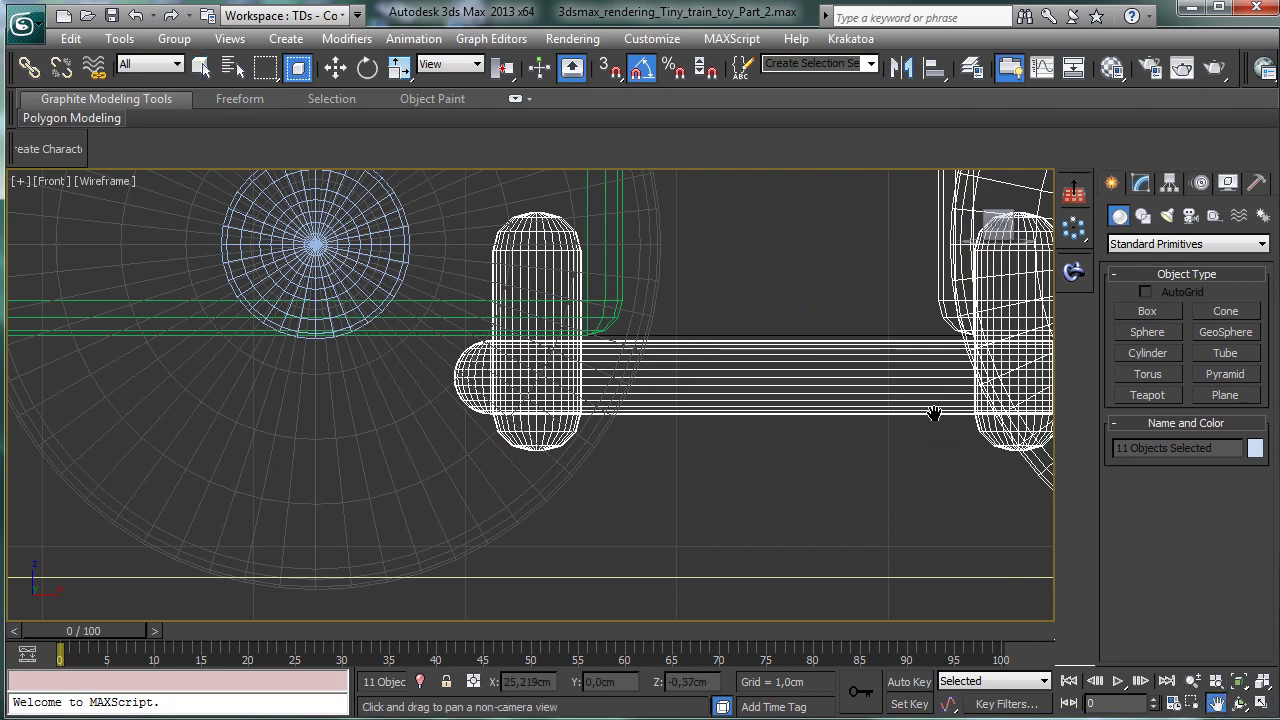
{"action": "left_click_drag", "start_coordinate": [934, 414], "coordinate": [487, 373]}
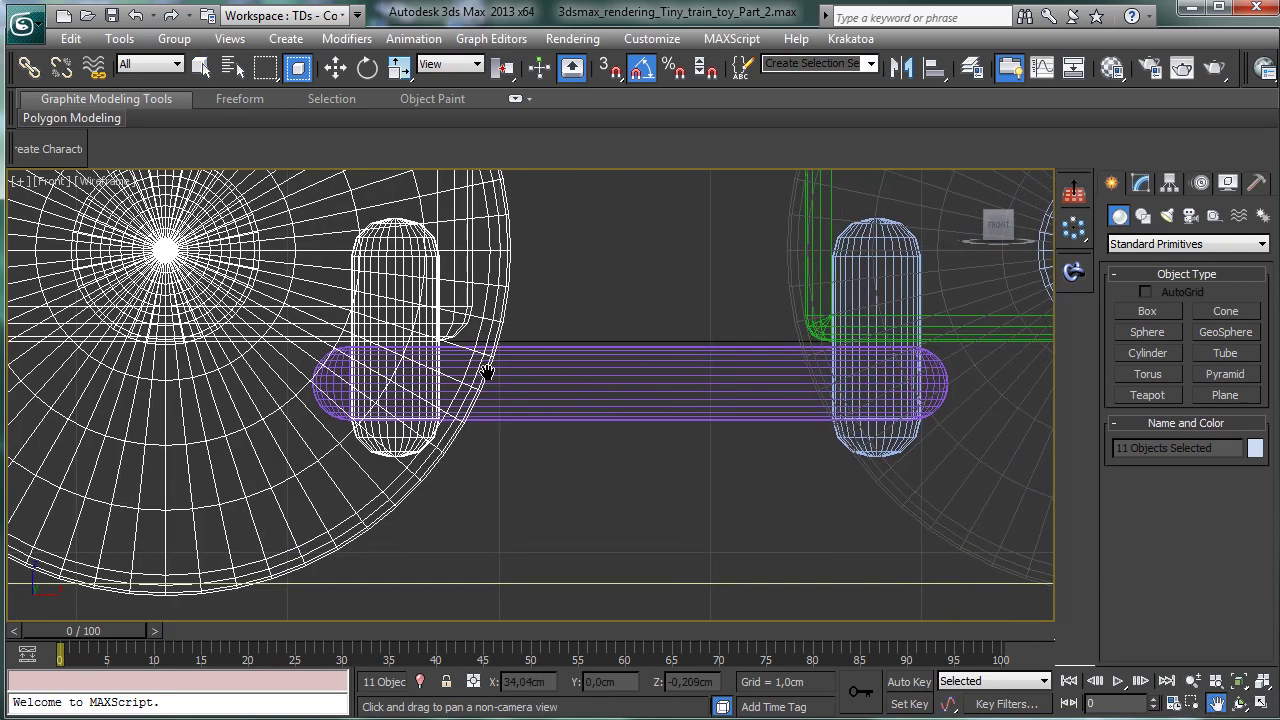
{"action": "left_click", "coordinate": [201, 67]}
{"action": "left_click", "coordinate": [403, 440], "text": "alt"}
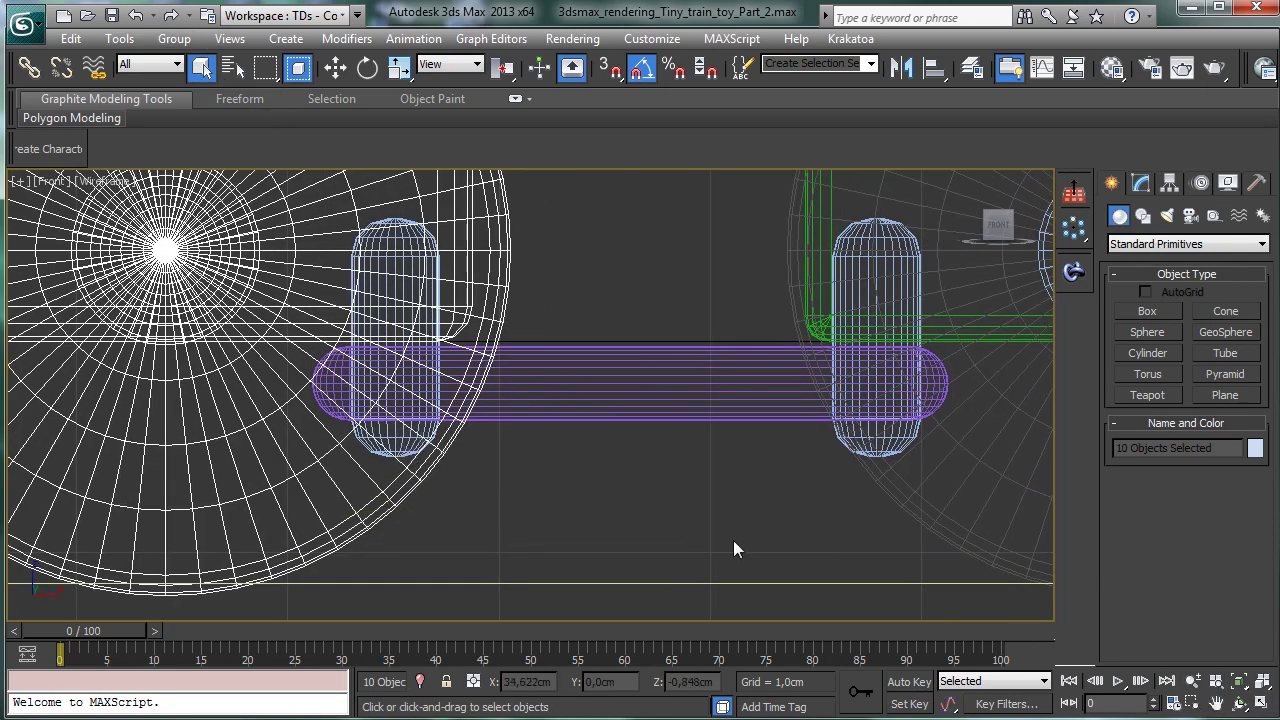
{"action": "left_click", "coordinate": [1193, 681]}
{"action": "left_click_drag", "start_coordinate": [543, 323], "coordinate": [571, 563]}
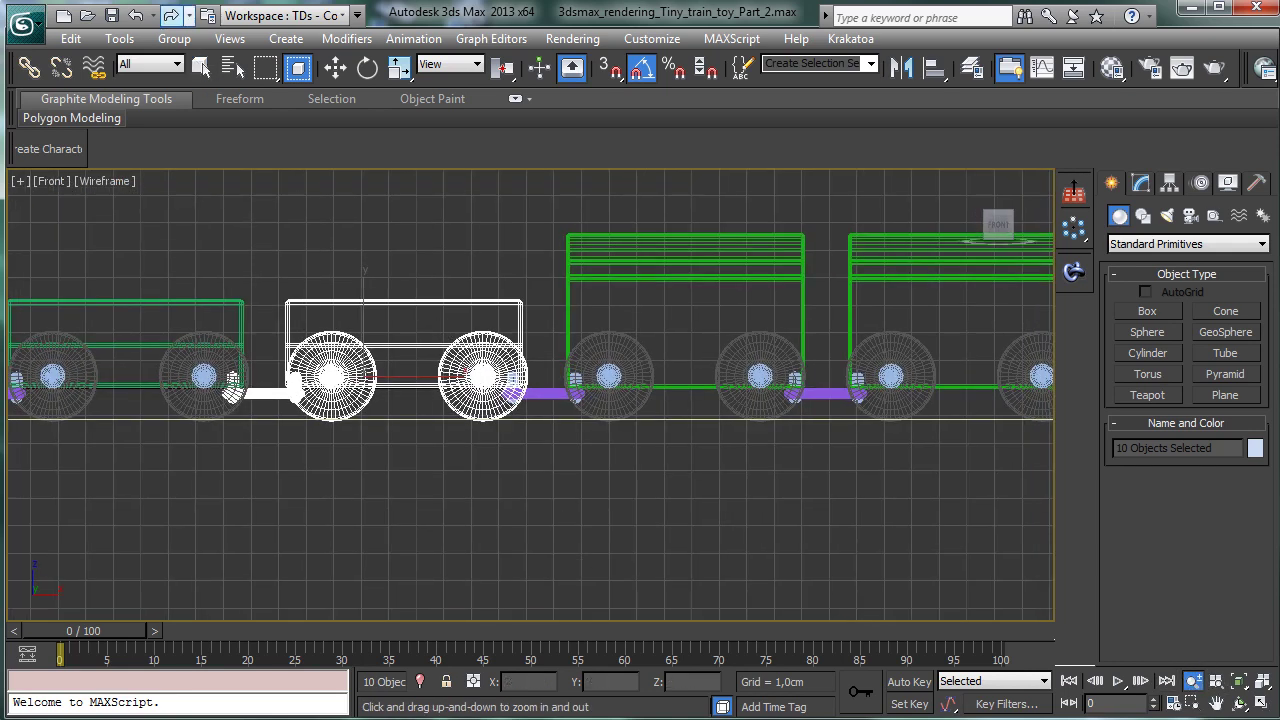
{"action": "left_click", "coordinate": [174, 39]}
{"action": "left_click", "coordinate": [198, 58]}
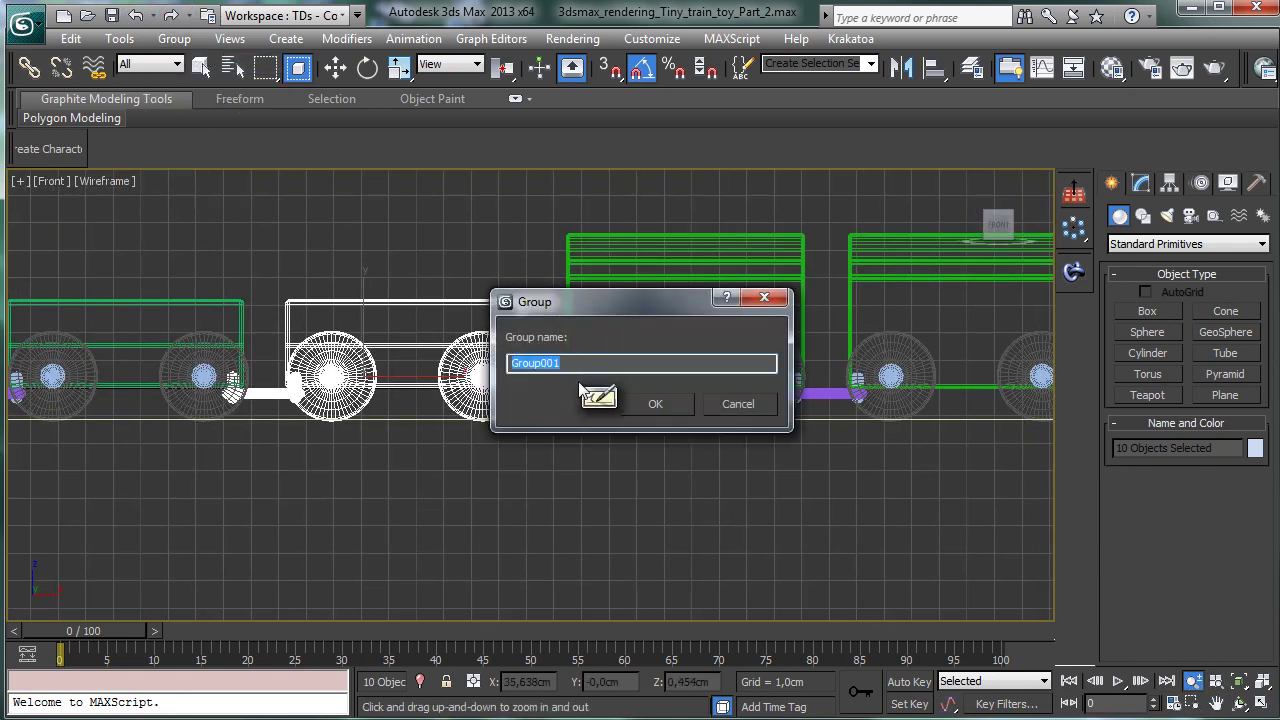
{"action": "type", "text": "Train"}
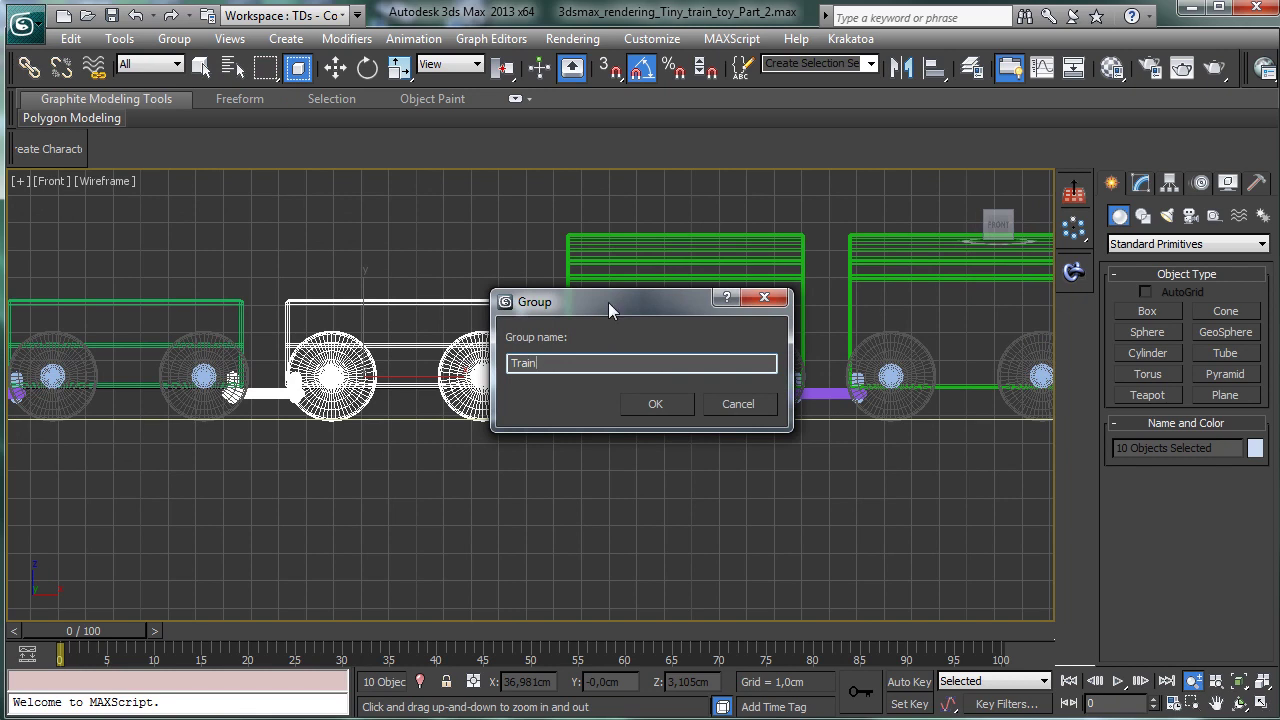
{"action": "type", "text": "_3"}
{"action": "key", "text": "Return"}
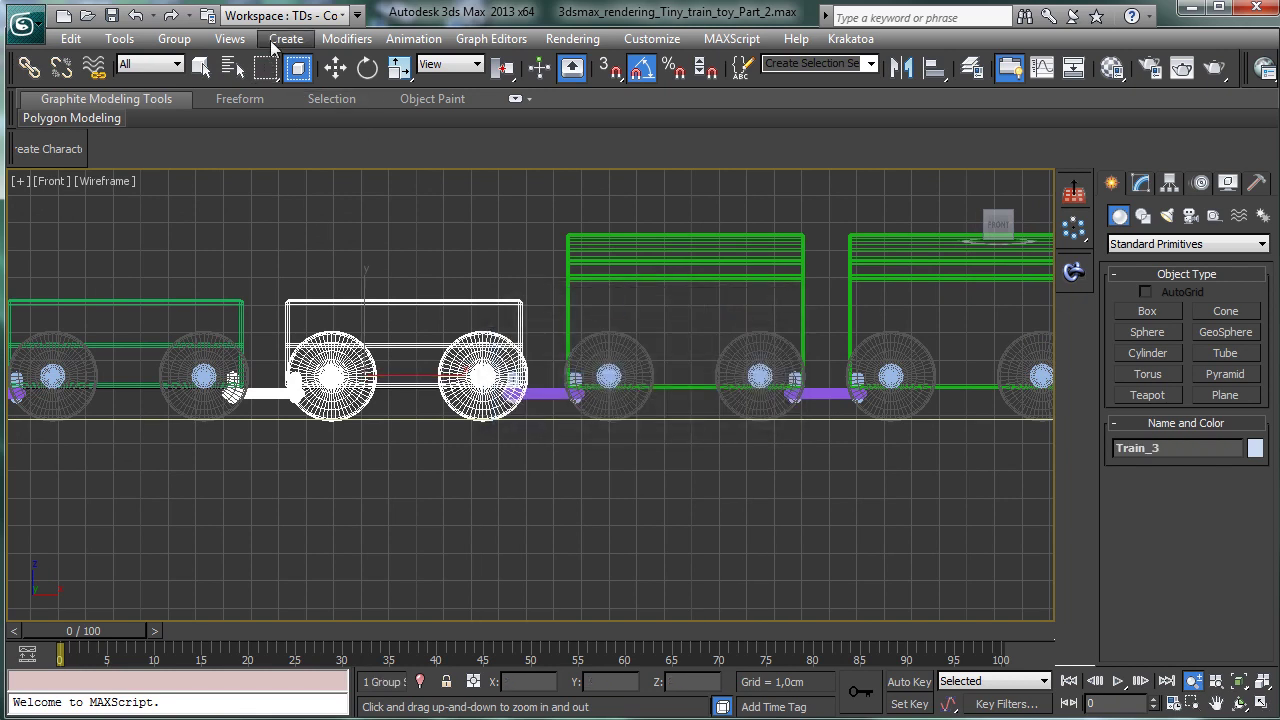
Step: Select the middle wagon's parts plus the purple coupling bar, left capsule and large left wheel
{"action": "key", "text": "q"}
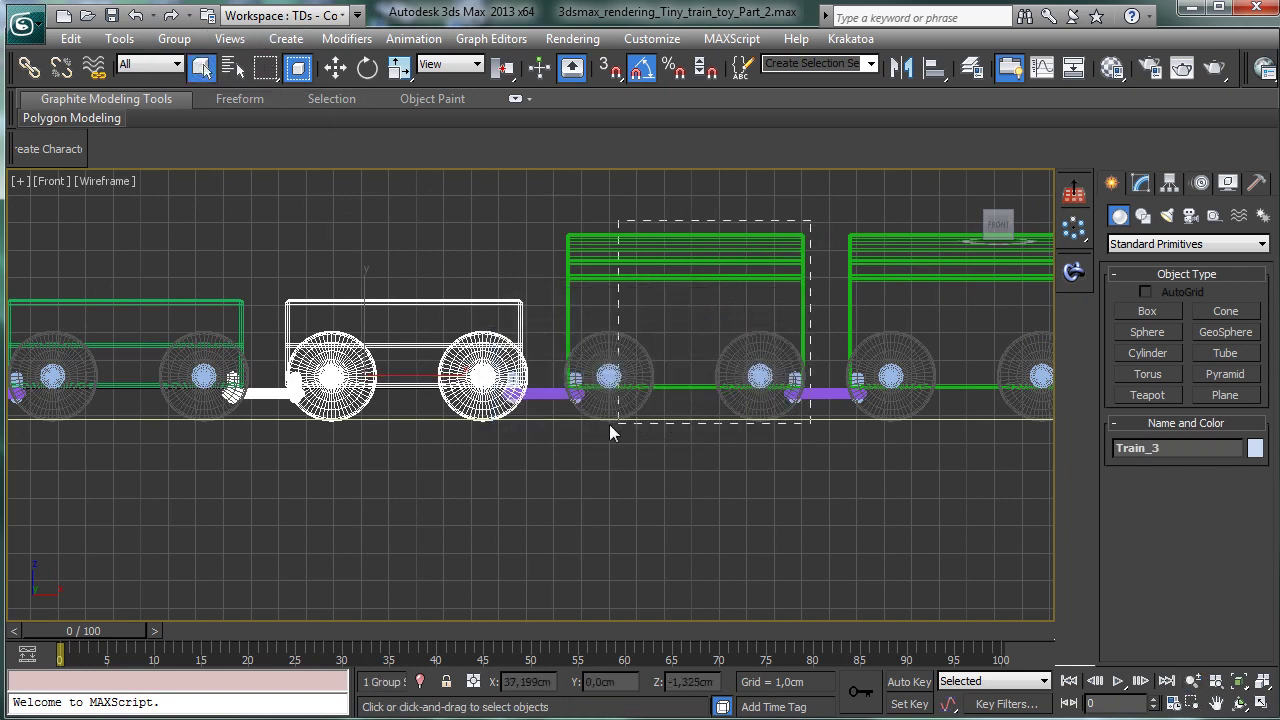
{"action": "left_click_drag", "start_coordinate": [610, 425], "coordinate": [575, 431]}
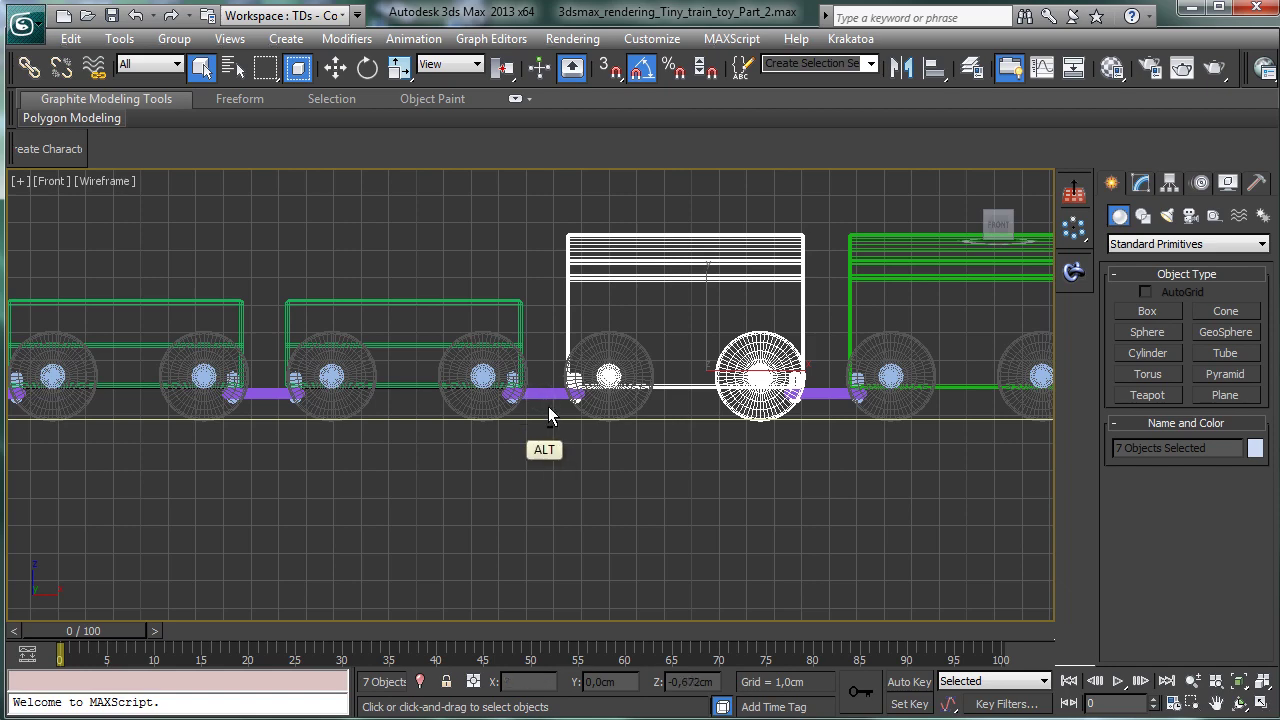
{"action": "left_click", "coordinate": [543, 400], "text": "ctrl"}
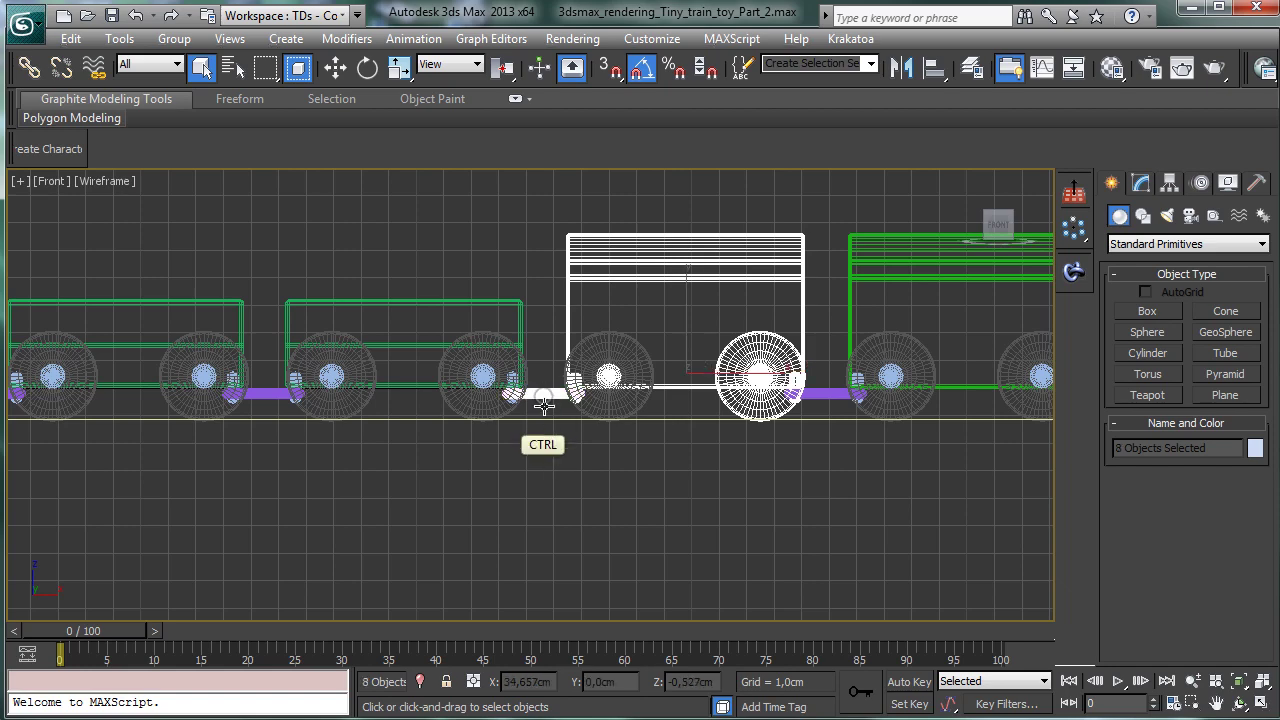
{"action": "left_click", "coordinate": [1190, 701]}
{"action": "left_click_drag", "start_coordinate": [574, 434], "coordinate": [498, 366]}
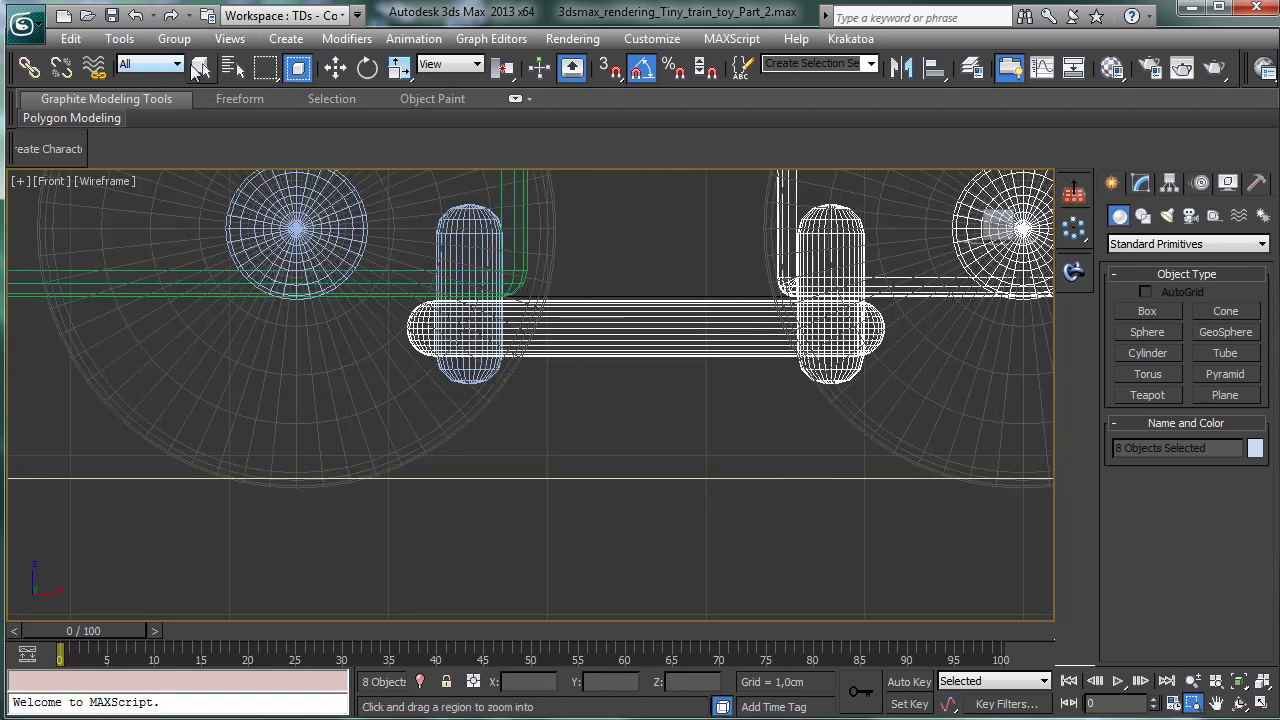
{"action": "left_click", "coordinate": [199, 67]}
{"action": "left_click", "coordinate": [474, 366], "text": "ctrl"}
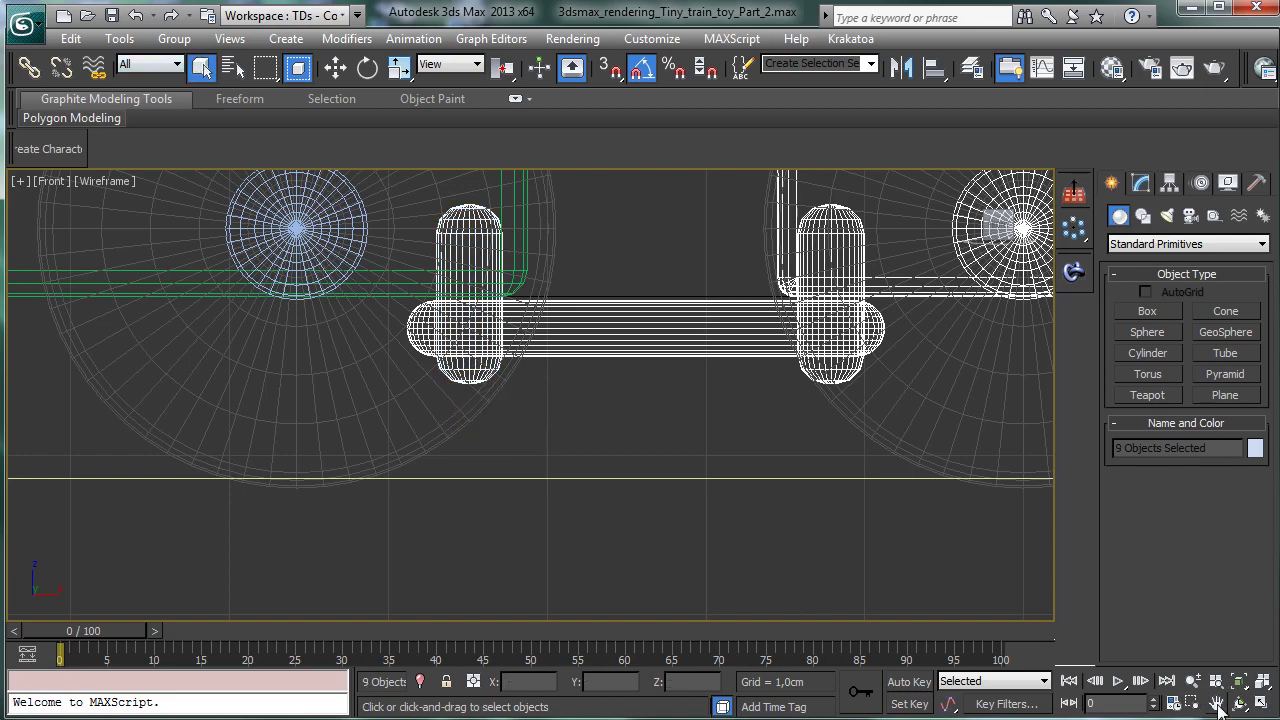
{"action": "left_click", "coordinate": [1216, 703]}
{"action": "left_click_drag", "start_coordinate": [974, 434], "coordinate": [1168, 452]}
{"action": "left_click", "coordinate": [201, 67]}
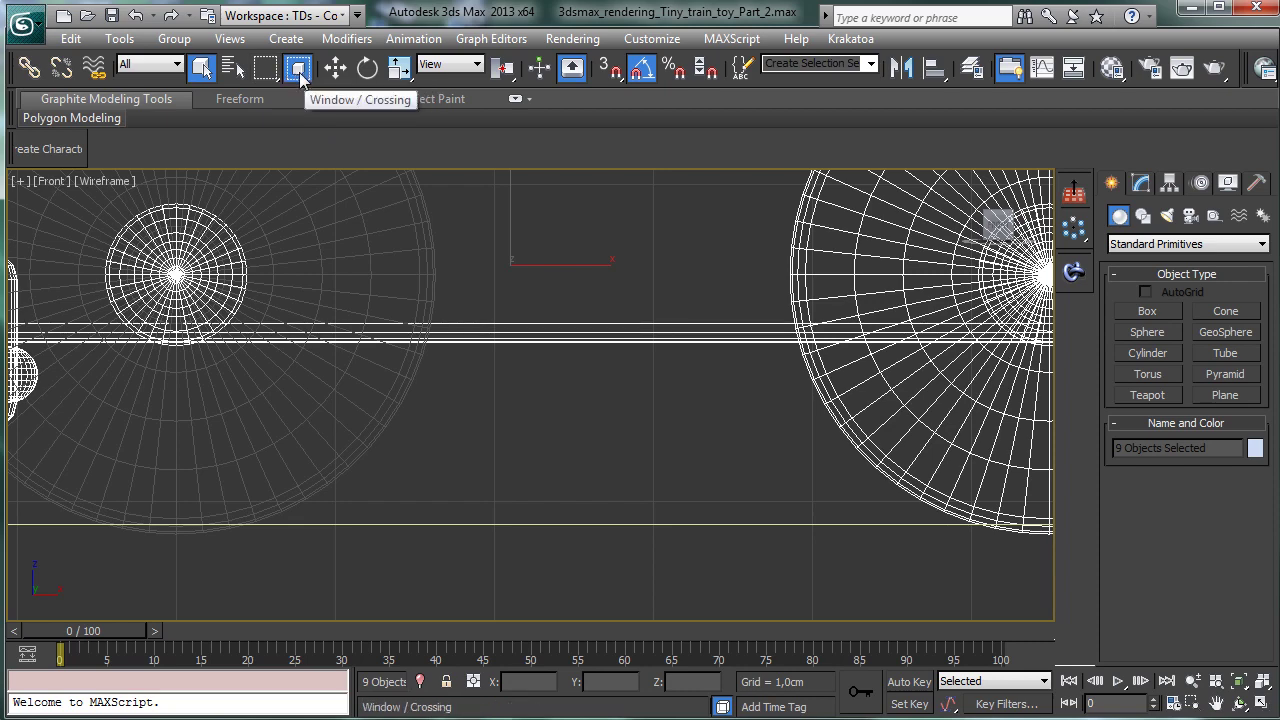
{"action": "left_click", "coordinate": [298, 67]}
{"action": "left_click_drag", "start_coordinate": [363, 420], "coordinate": [464, 450], "text": "ctrl"}
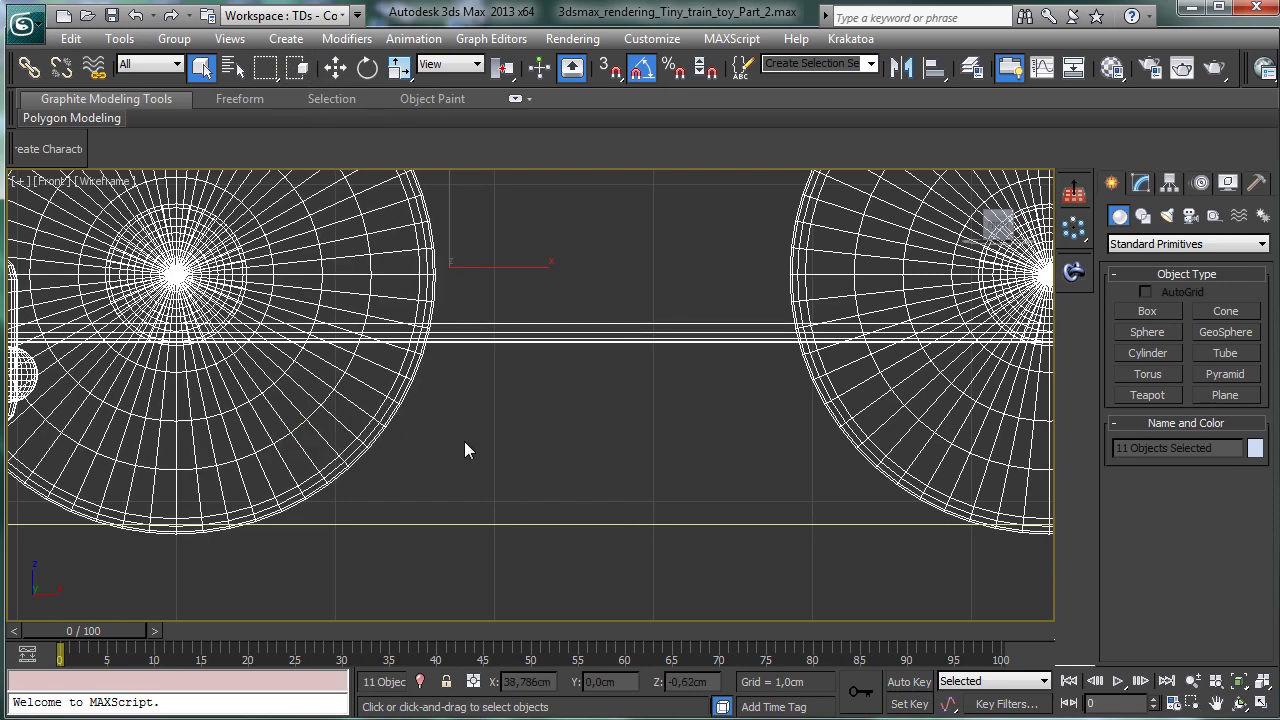
Step: Drop the extra left capsule from the selection and group the wagon parts as Train_4
{"action": "left_click", "coordinate": [1216, 703]}
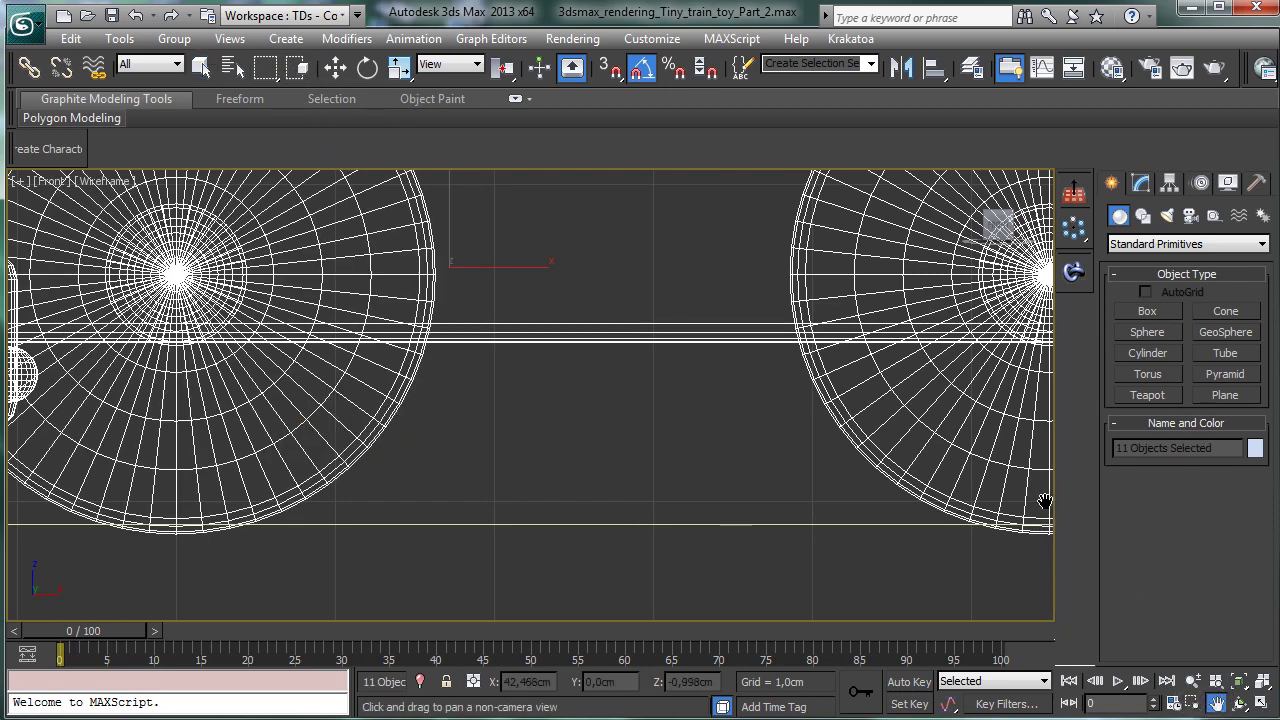
{"action": "left_click_drag", "start_coordinate": [200, 491], "coordinate": [305, 403]}
{"action": "left_click", "coordinate": [201, 67]}
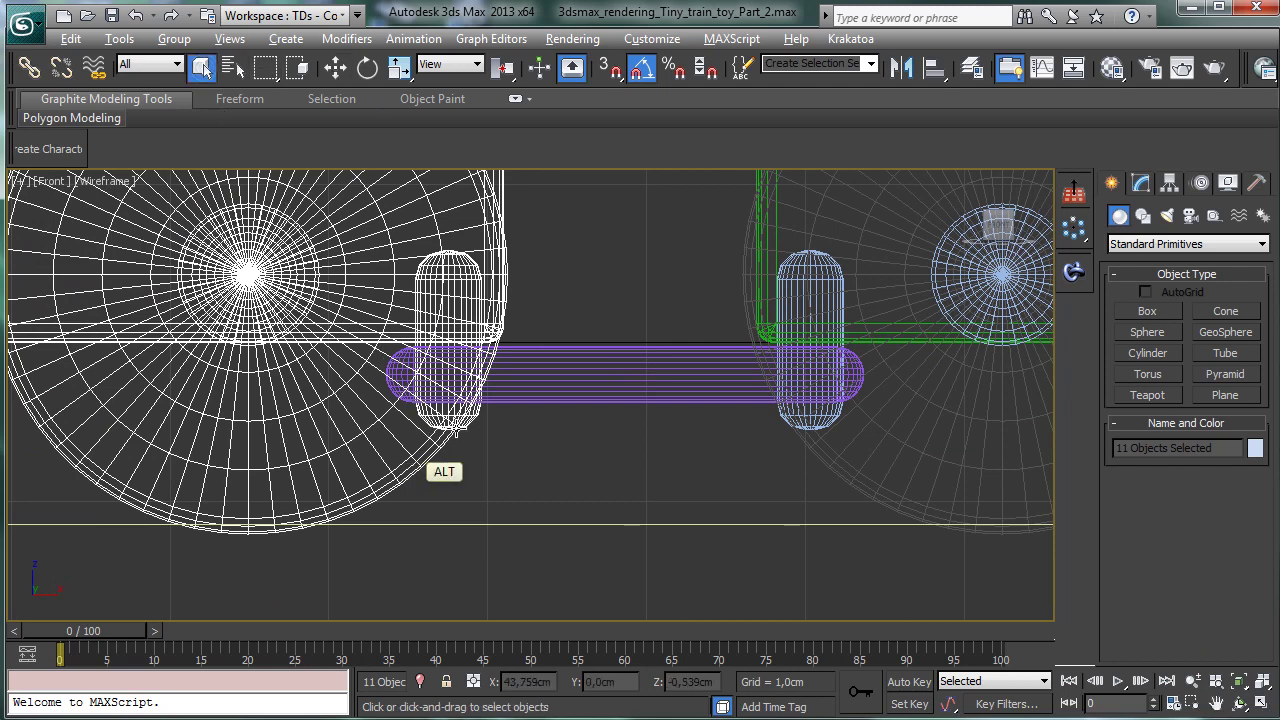
{"action": "left_click", "coordinate": [472, 424], "text": "alt"}
{"action": "left_click", "coordinate": [1193, 681]}
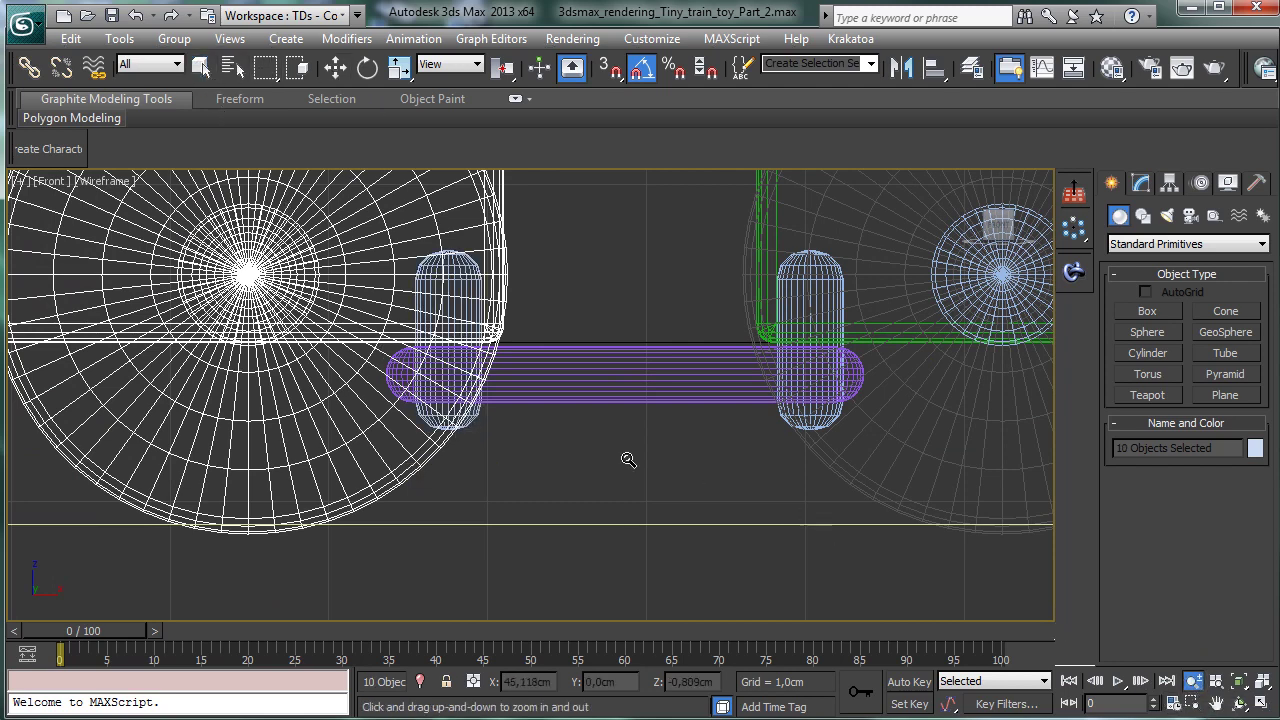
{"action": "left_click_drag", "start_coordinate": [626, 460], "coordinate": [600, 623]}
{"action": "left_click", "coordinate": [172, 40]}
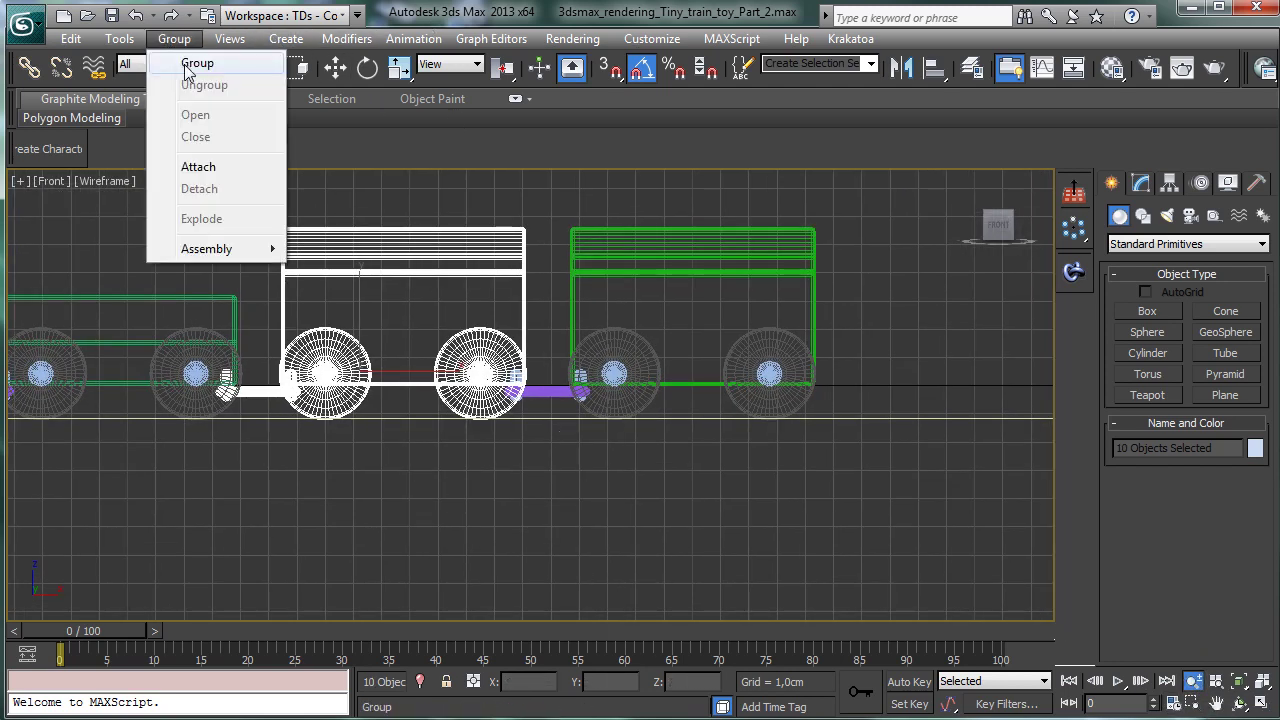
{"action": "left_click", "coordinate": [188, 60]}
{"action": "type", "text": "Train"}
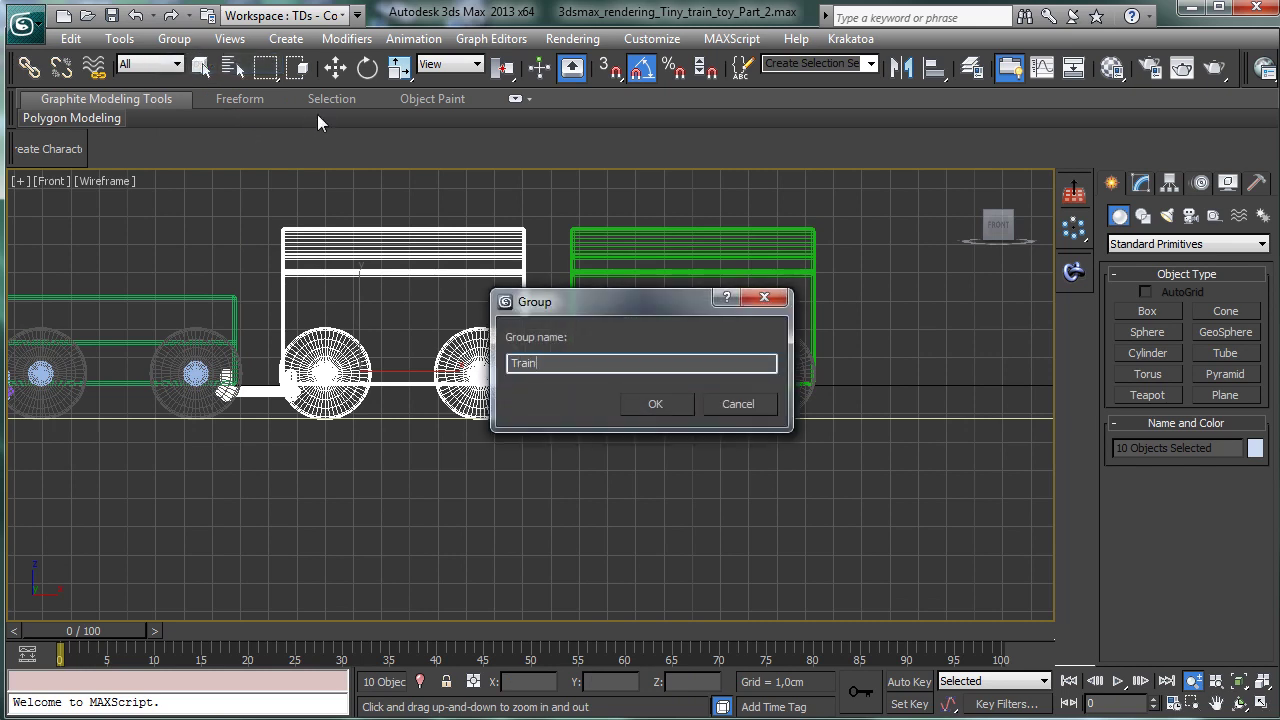
{"action": "type", "text": "_4"}
{"action": "key", "text": "Return"}
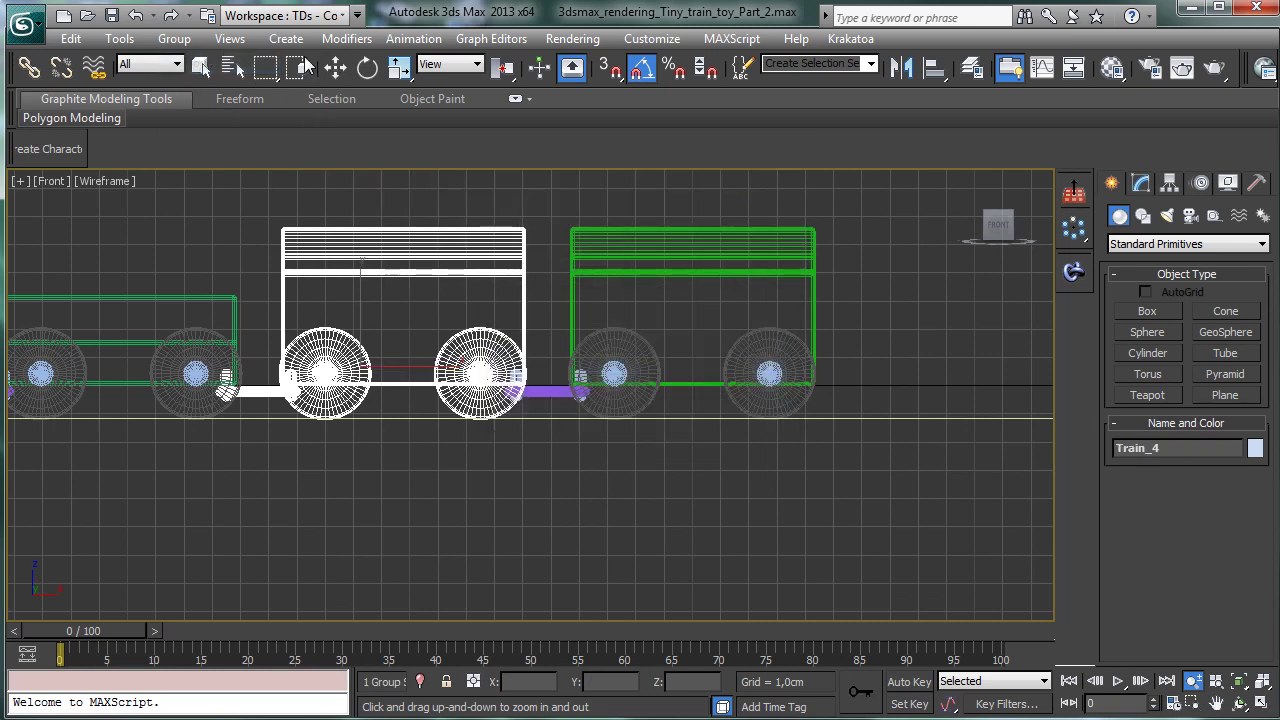
{"action": "left_click", "coordinate": [201, 66]}
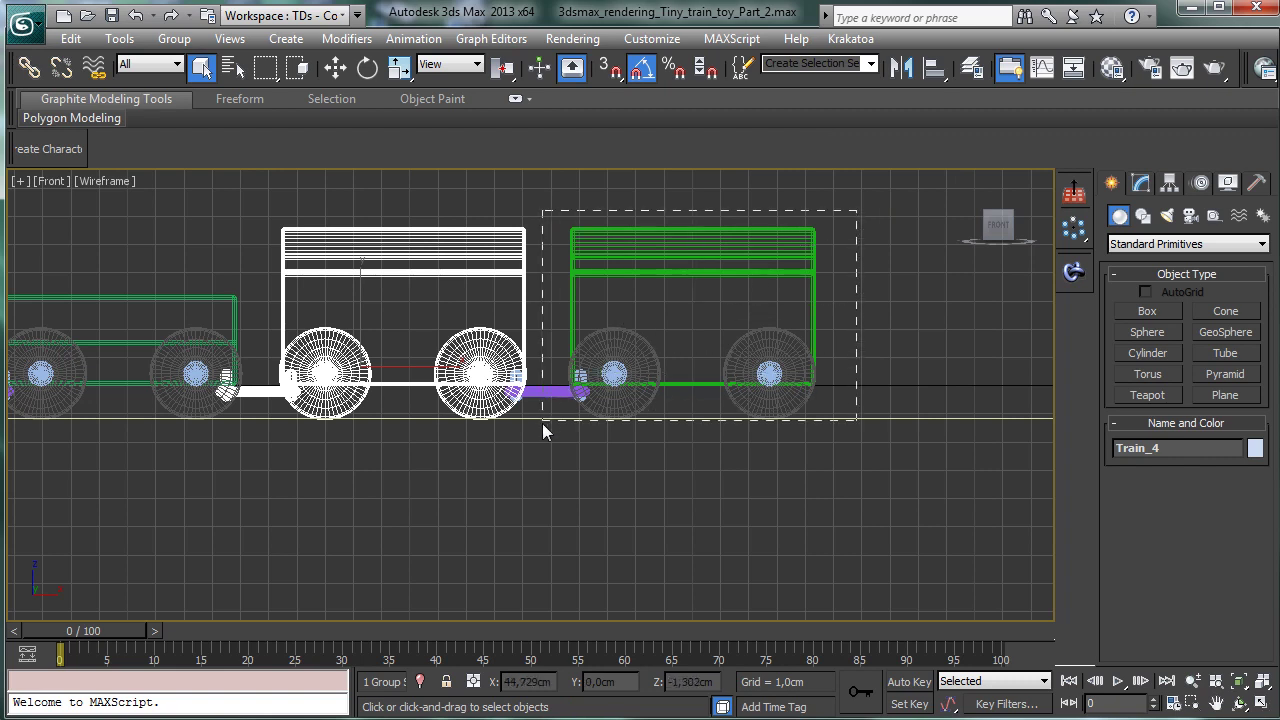
Step: Select the right wagon's parts, the purple coupling and vertical capsule, and group them as Train_5
{"action": "left_click_drag", "start_coordinate": [560, 446], "coordinate": [560, 444]}
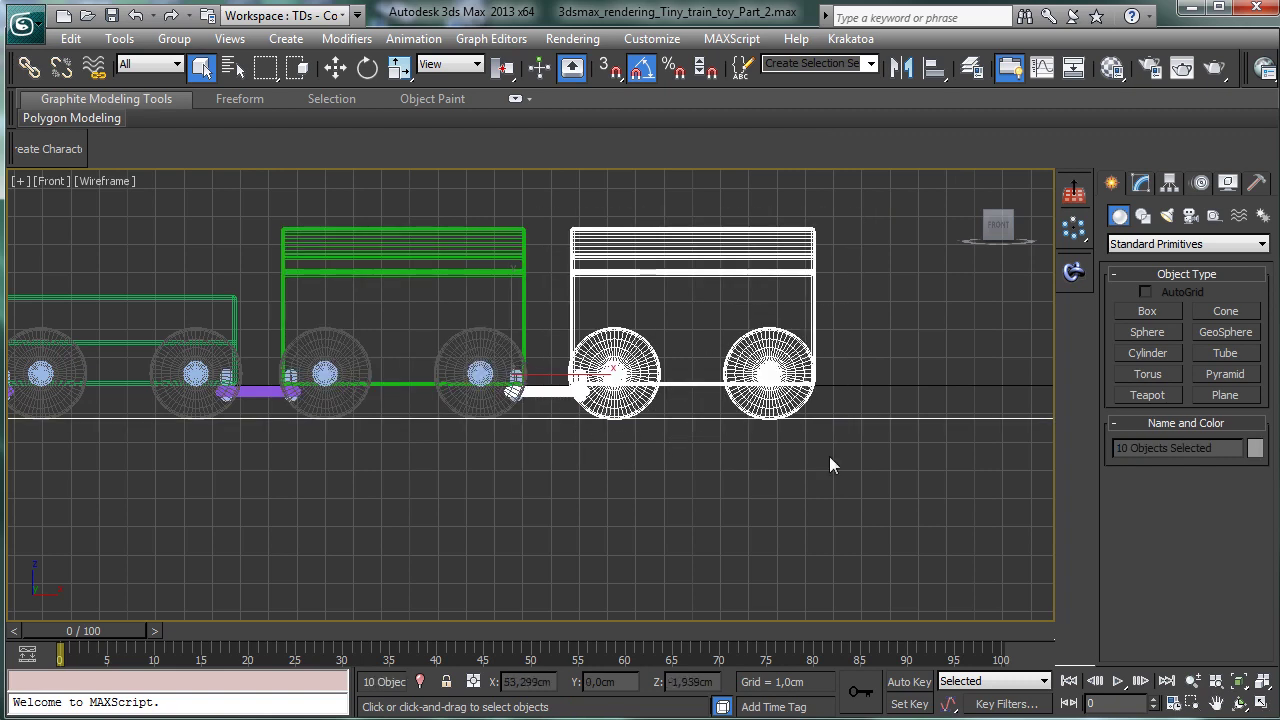
{"action": "left_click", "coordinate": [882, 227]}
{"action": "left_click_drag", "start_coordinate": [546, 453], "coordinate": [597, 428]}
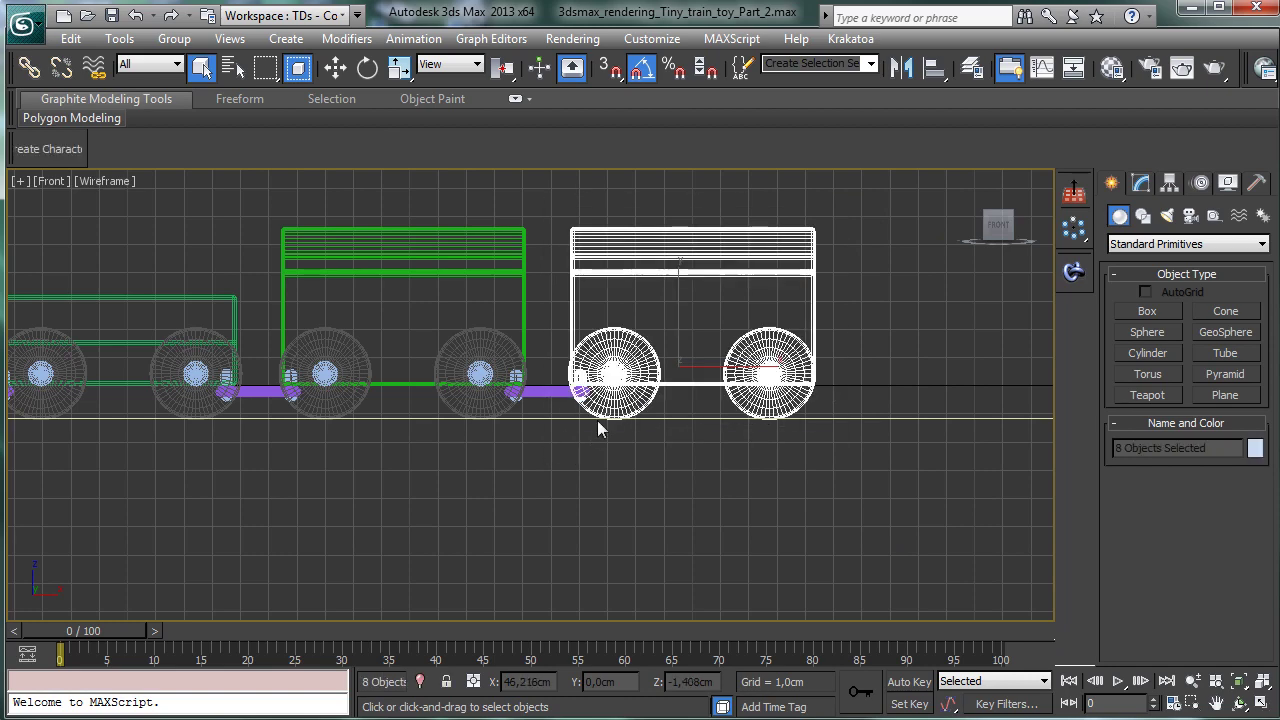
{"action": "left_click", "coordinate": [543, 396], "text": "ctrl"}
{"action": "left_click", "coordinate": [1192, 703]}
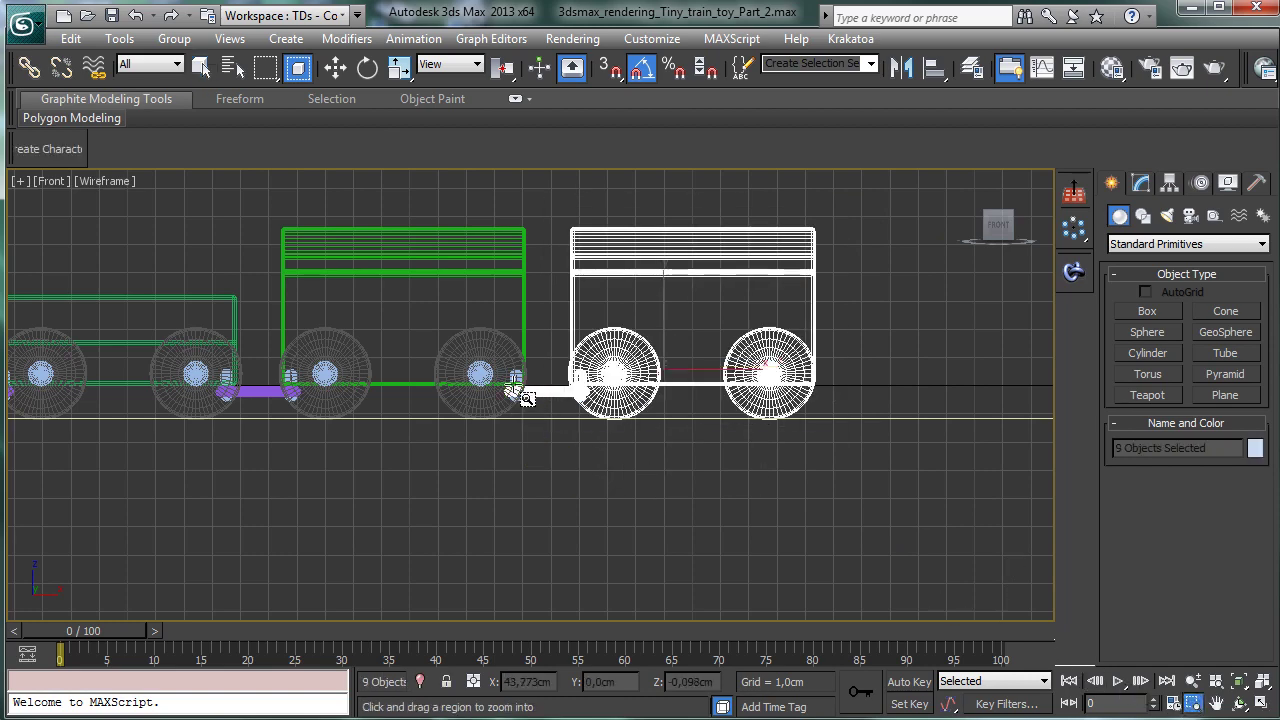
{"action": "left_click_drag", "start_coordinate": [495, 358], "coordinate": [530, 404]}
{"action": "left_click", "coordinate": [201, 67]}
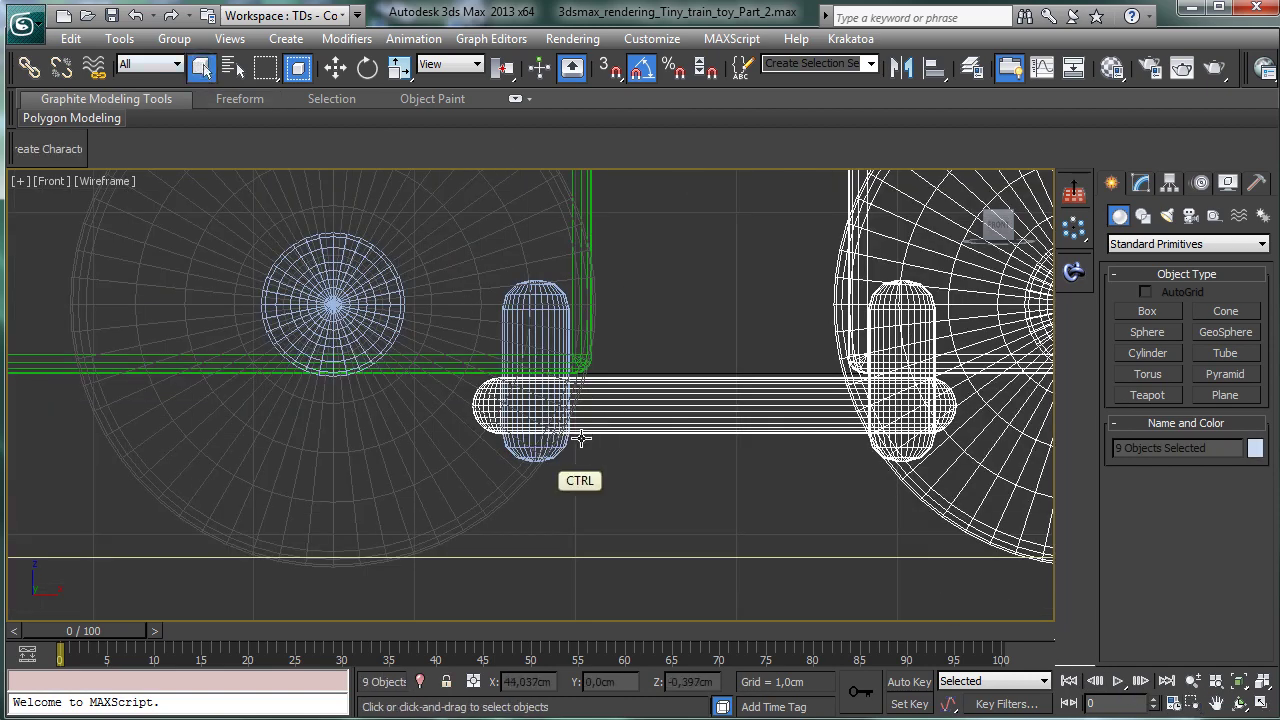
{"action": "left_click", "coordinate": [563, 441], "text": "ctrl"}
{"action": "left_click", "coordinate": [174, 38]}
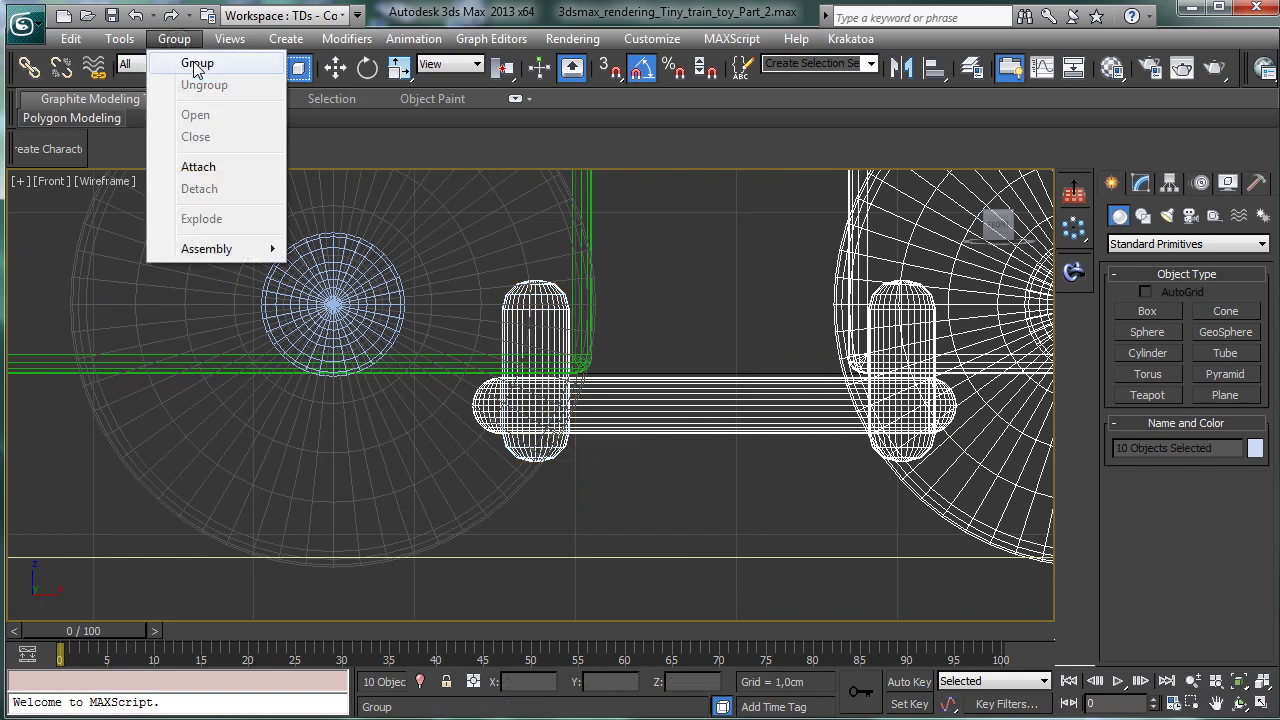
{"action": "left_click", "coordinate": [197, 60]}
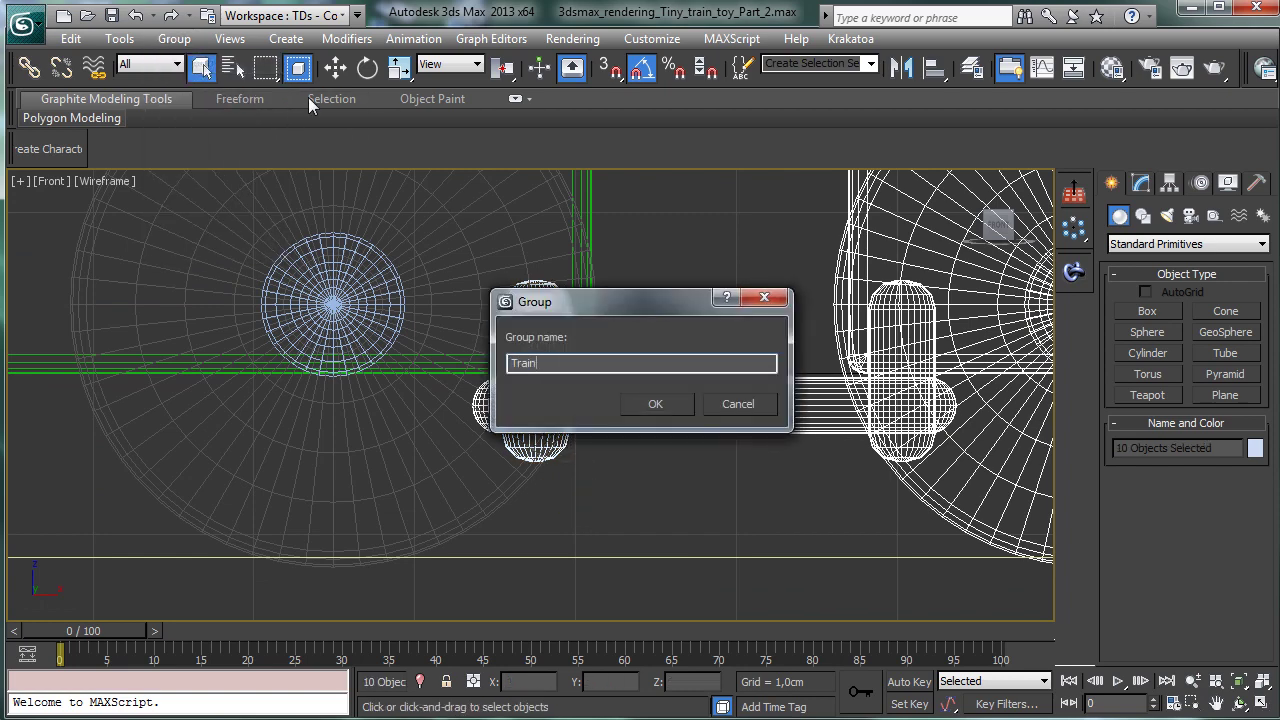
{"action": "type", "text": "Train_5"}
{"action": "key", "text": "Return"}
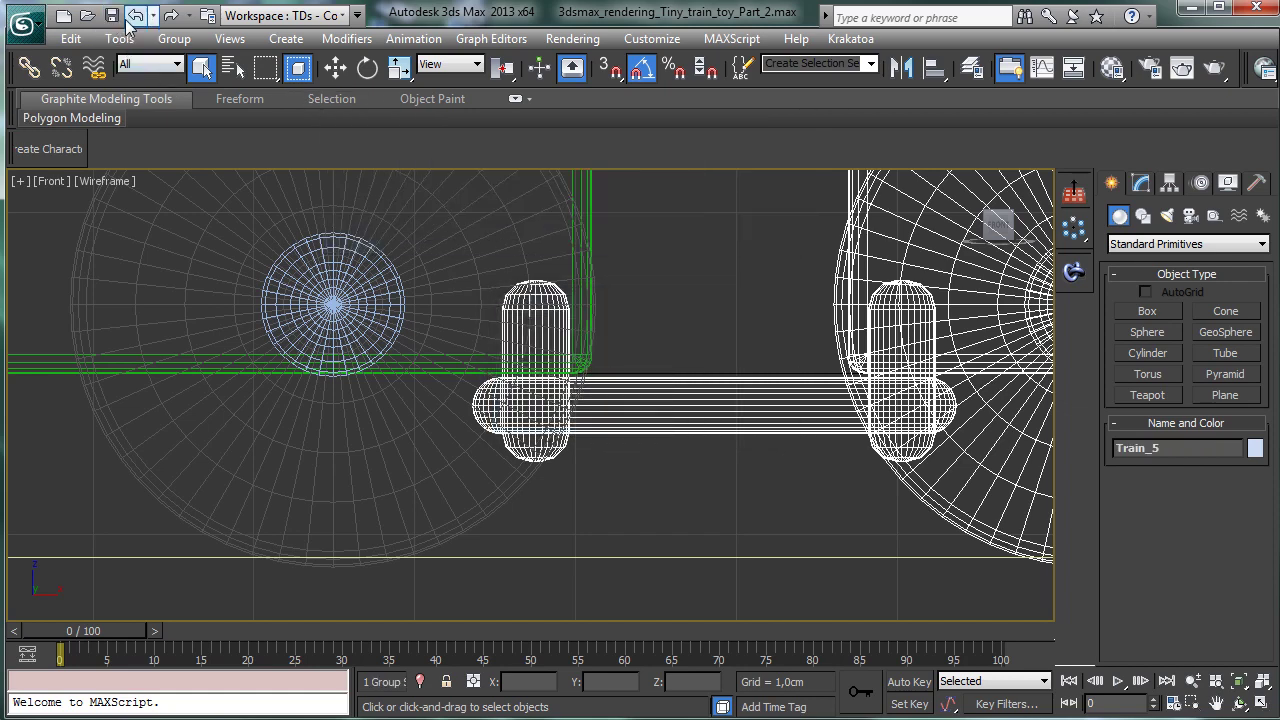
Step: With Affect Pivot Only on, place Train_5's pivot on its left coupling pin, then turn it off
{"action": "left_click", "coordinate": [1238, 681]}
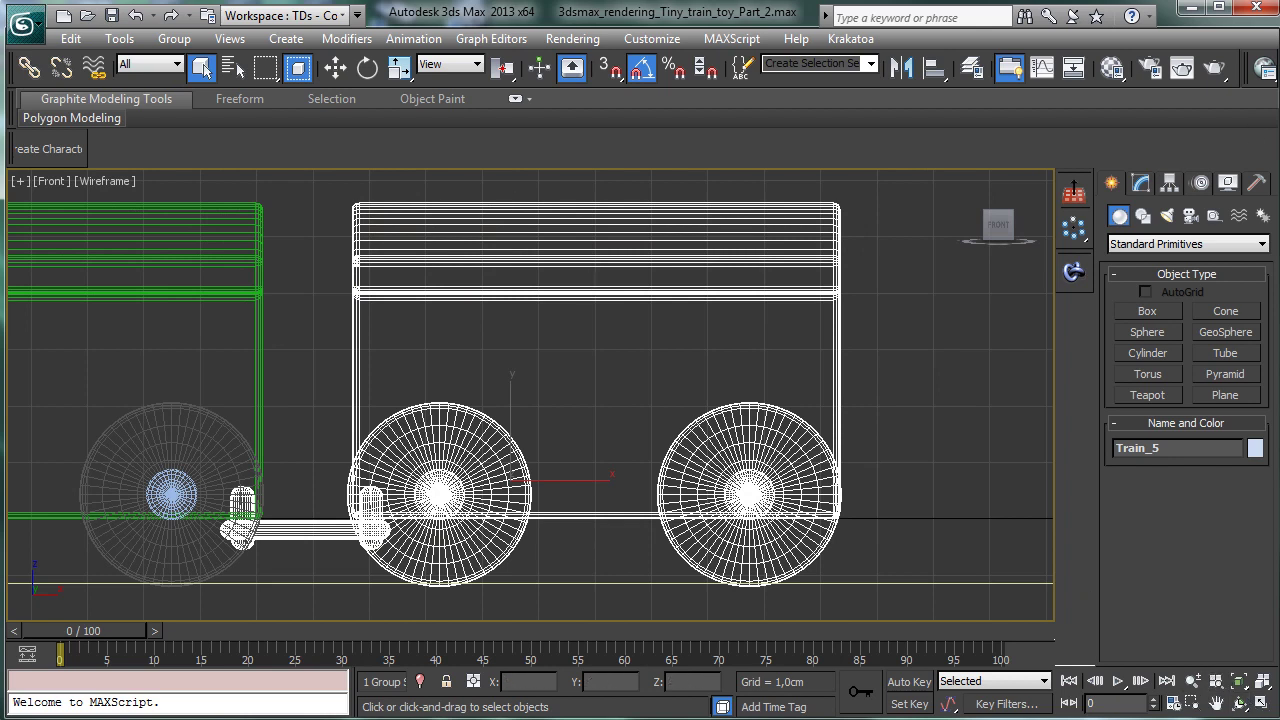
{"action": "left_click", "coordinate": [1168, 185]}
{"action": "left_click", "coordinate": [1178, 313]}
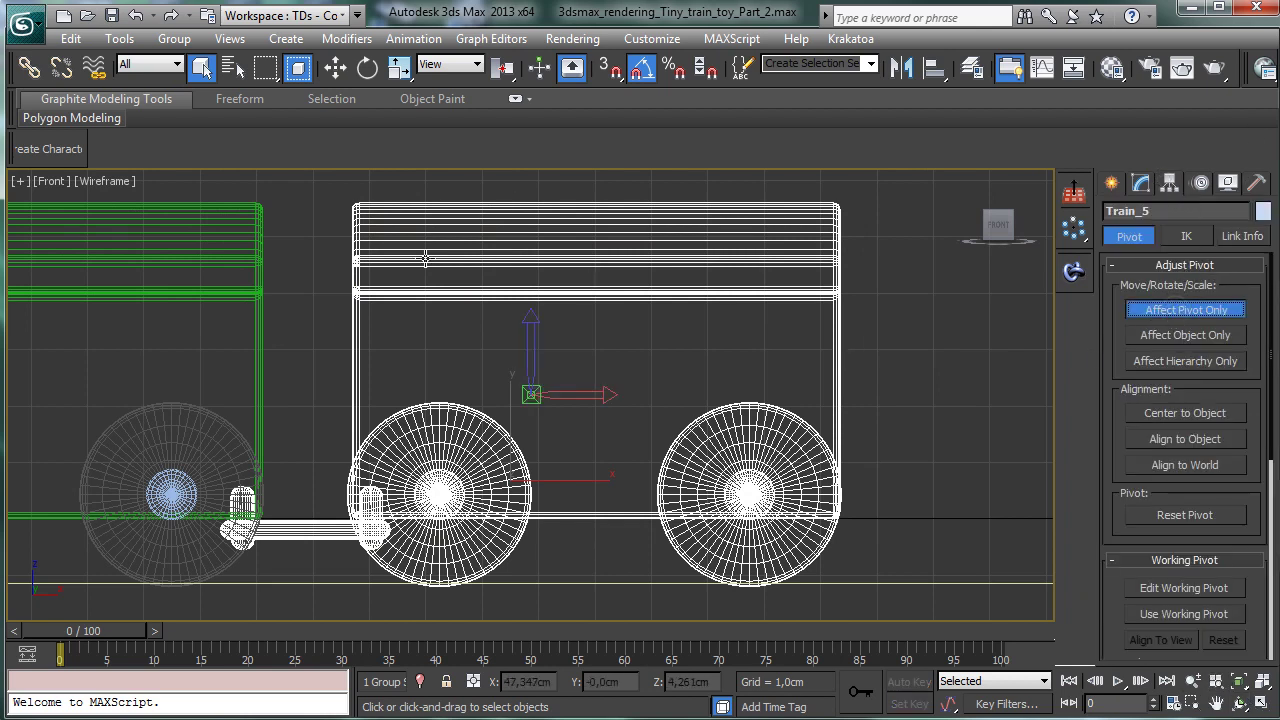
{"action": "left_click", "coordinate": [335, 67]}
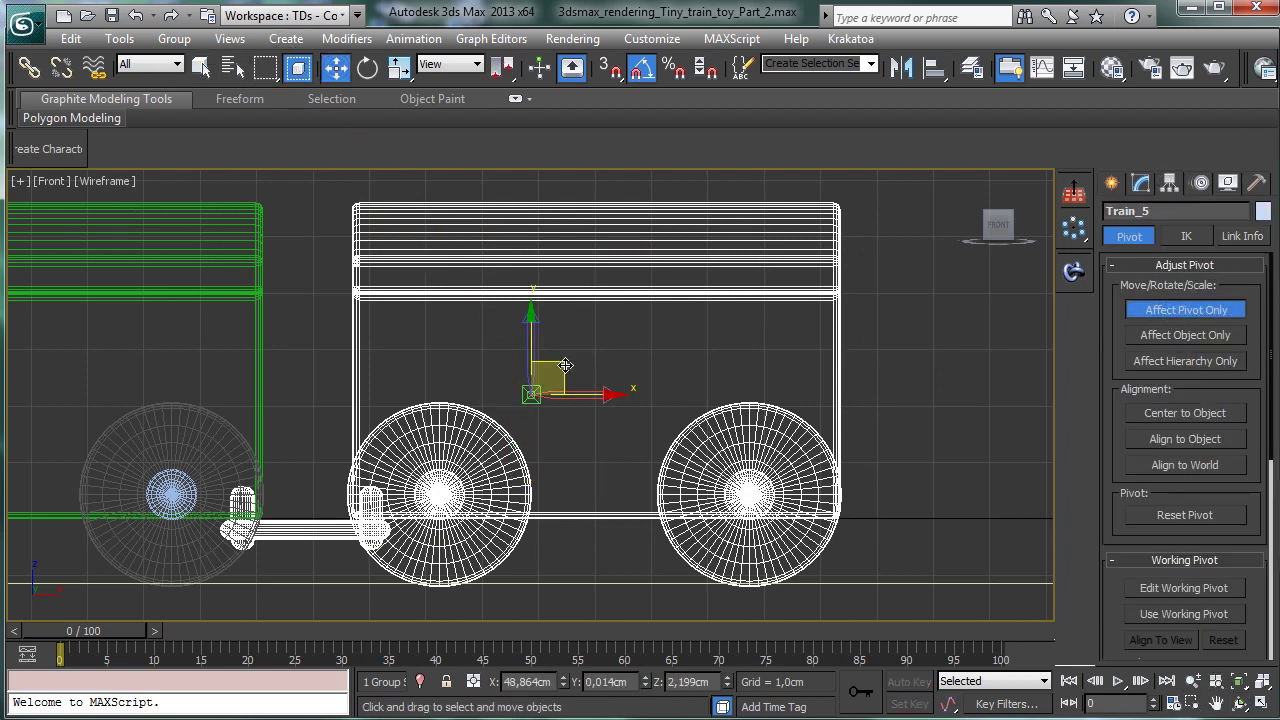
{"action": "left_click_drag", "start_coordinate": [565, 365], "coordinate": [311, 495]}
{"action": "left_click", "coordinate": [1193, 703]}
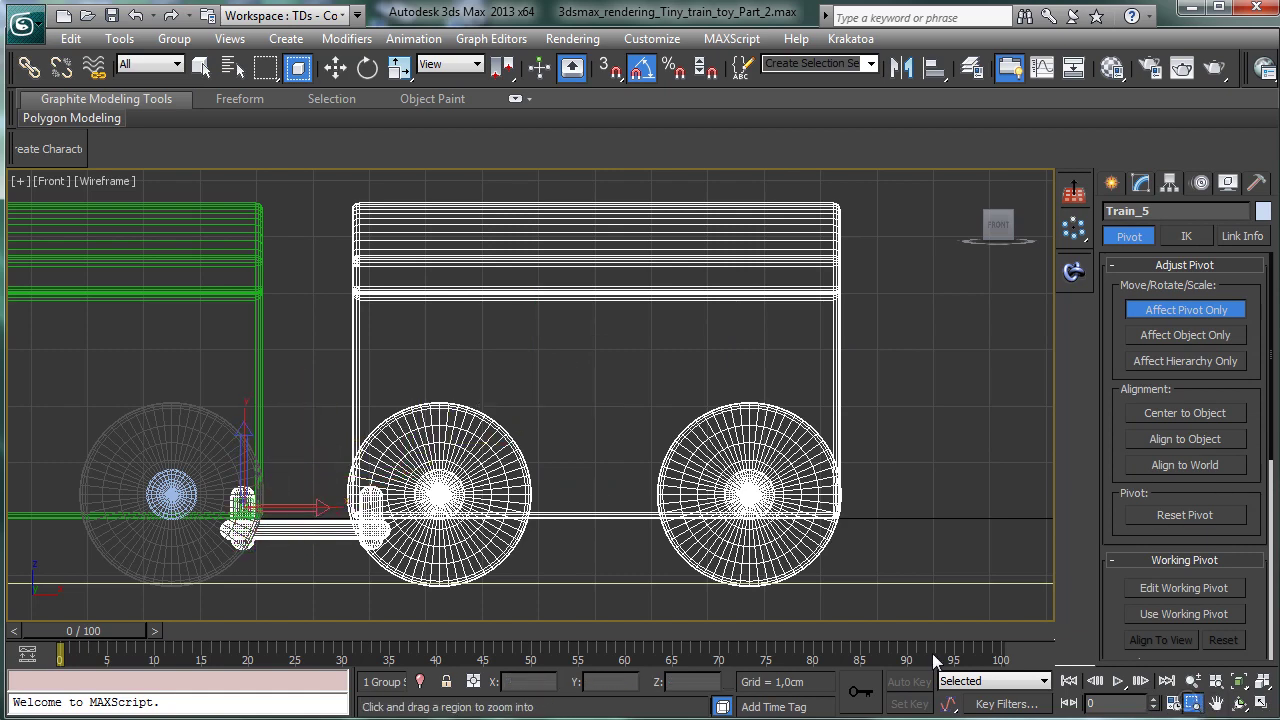
{"action": "left_click_drag", "start_coordinate": [206, 474], "coordinate": [280, 558]}
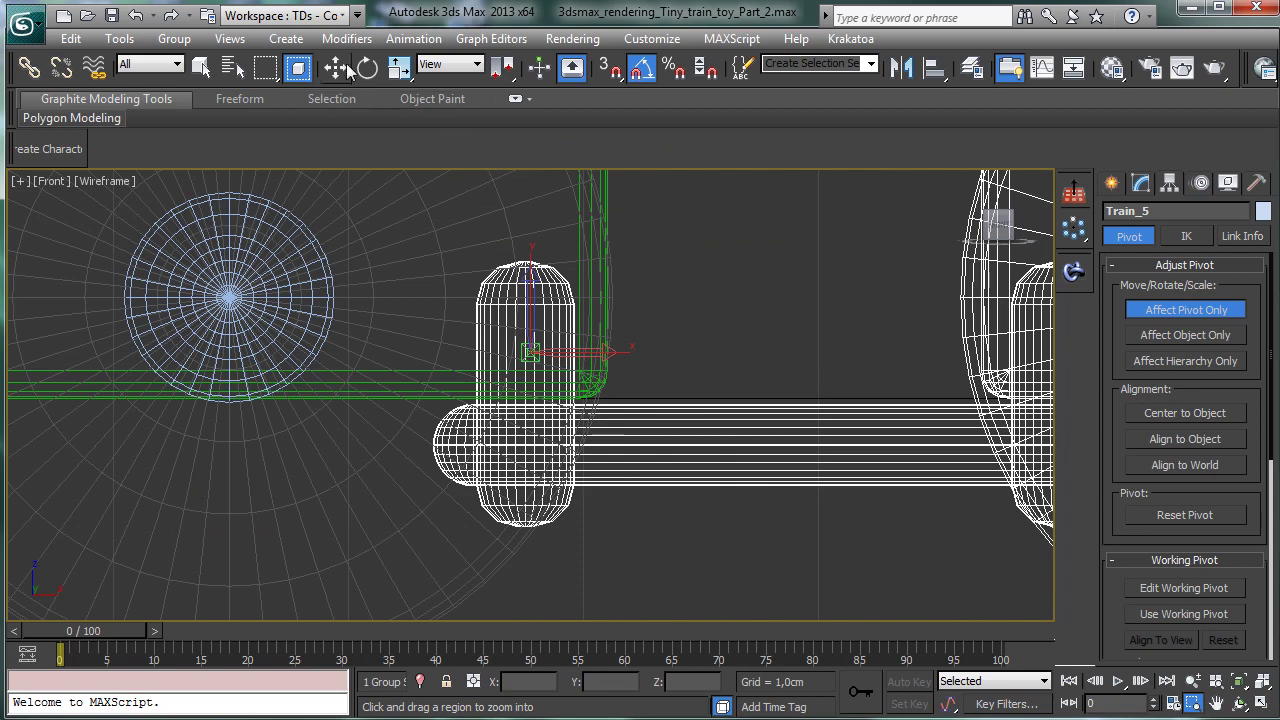
{"action": "key", "text": "w"}
{"action": "mouse_move", "coordinate": [586, 352]}
{"action": "left_mouse_down"}
{"action": "mouse_move", "coordinate": [563, 357]}
{"action": "mouse_move", "coordinate": [580, 352]}
{"action": "left_mouse_up"}
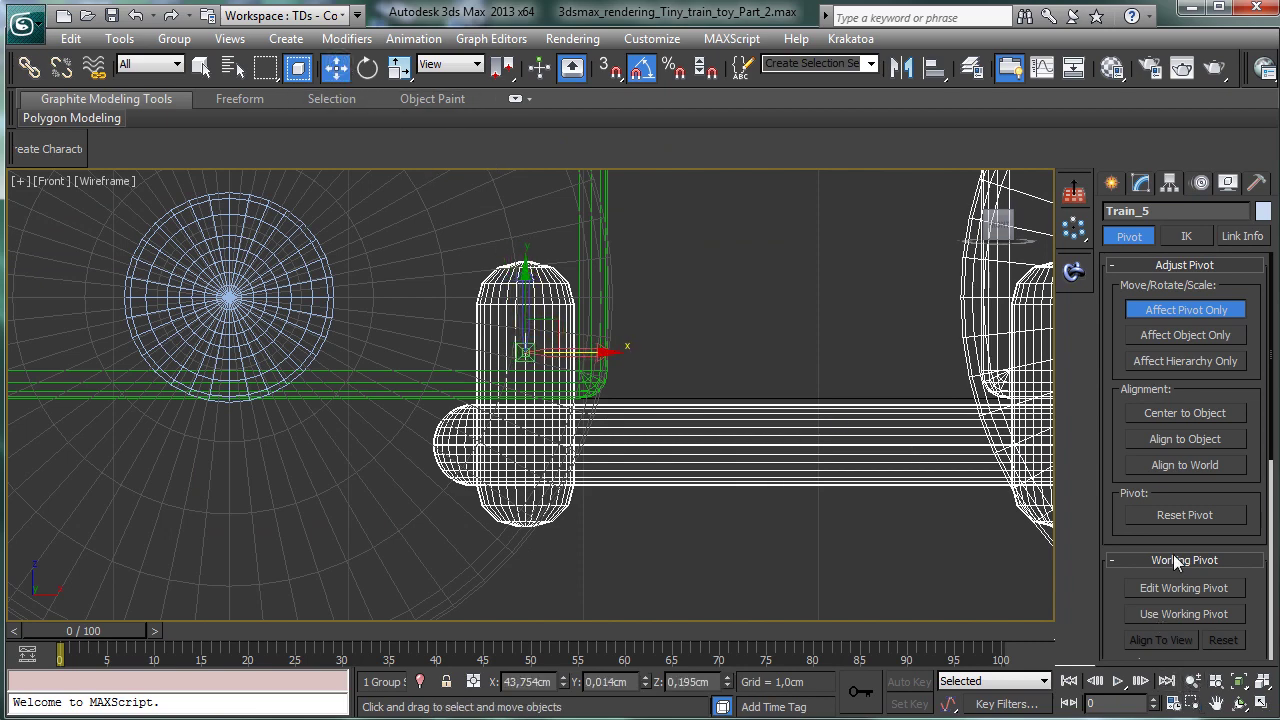
{"action": "left_click", "coordinate": [1186, 316]}
Step: Move Train_4's pivot onto its left coupling with Affect Pivot Only, then turn it off
{"action": "left_click", "coordinate": [422, 285]}
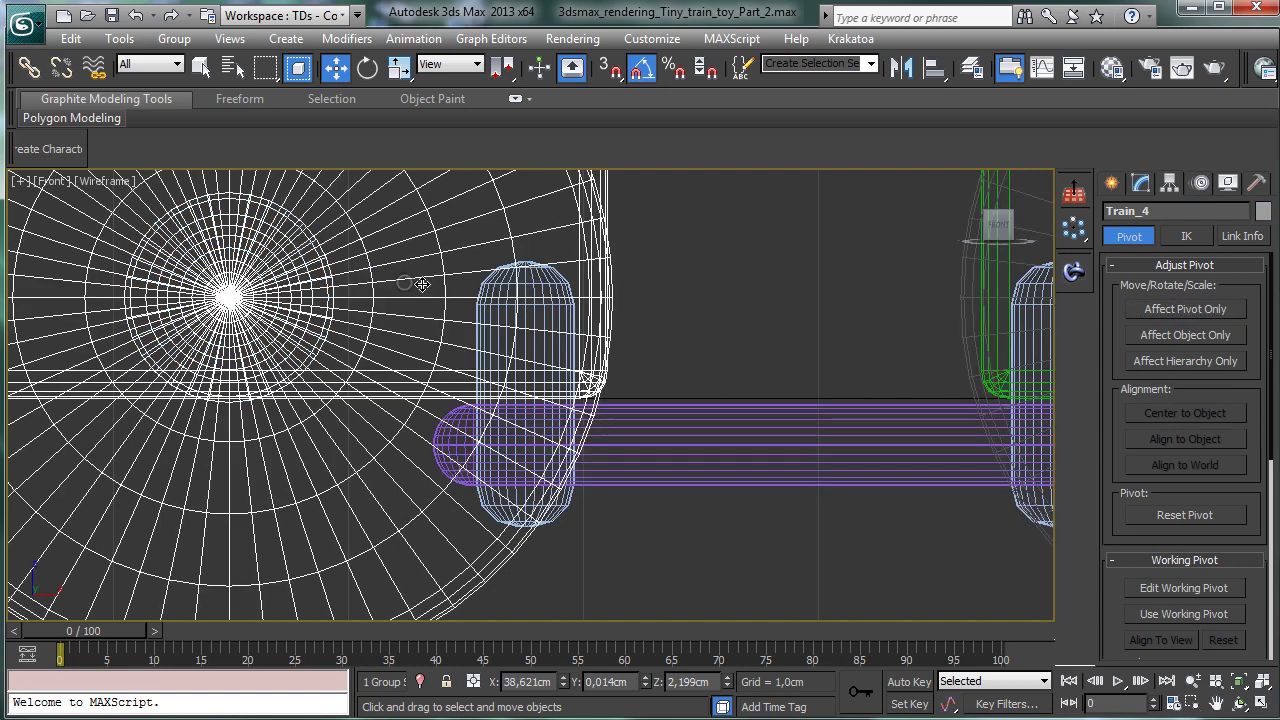
{"action": "left_click", "coordinate": [1216, 703]}
{"action": "left_click_drag", "start_coordinate": [263, 408], "coordinate": [978, 454]}
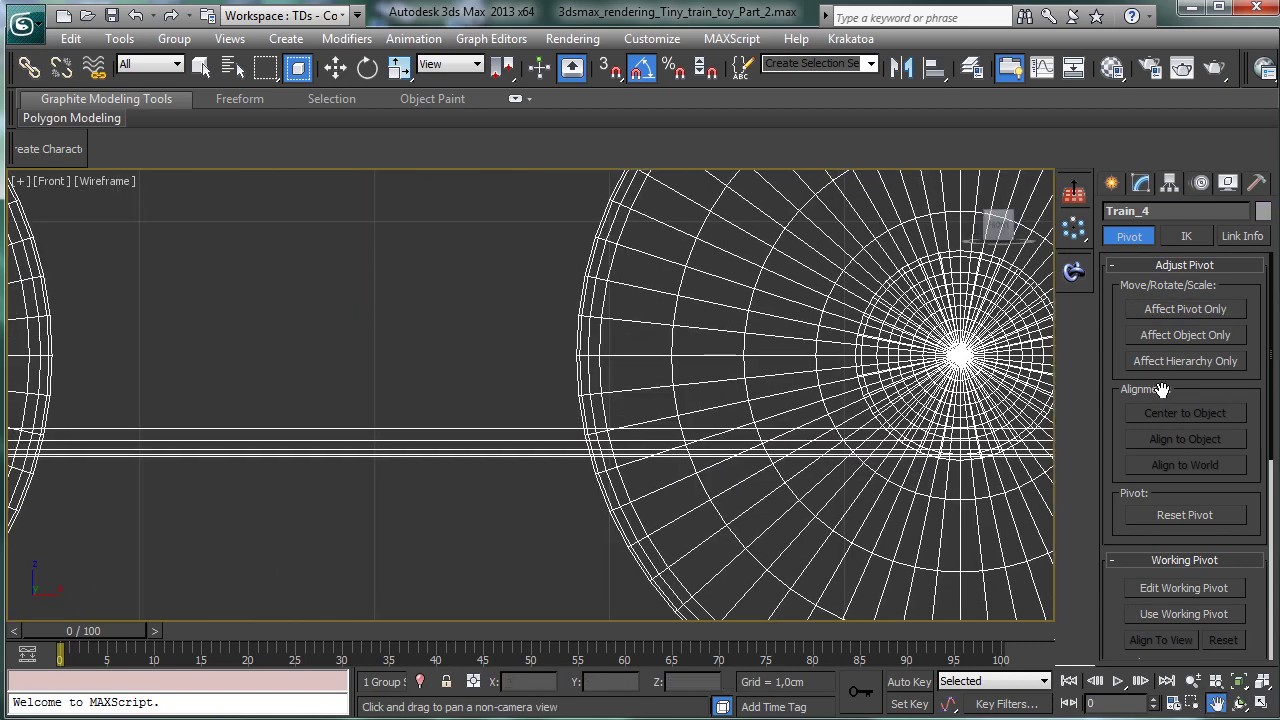
{"action": "left_click", "coordinate": [1156, 309]}
{"action": "left_click", "coordinate": [1193, 681]}
{"action": "left_click_drag", "start_coordinate": [608, 400], "coordinate": [608, 551]}
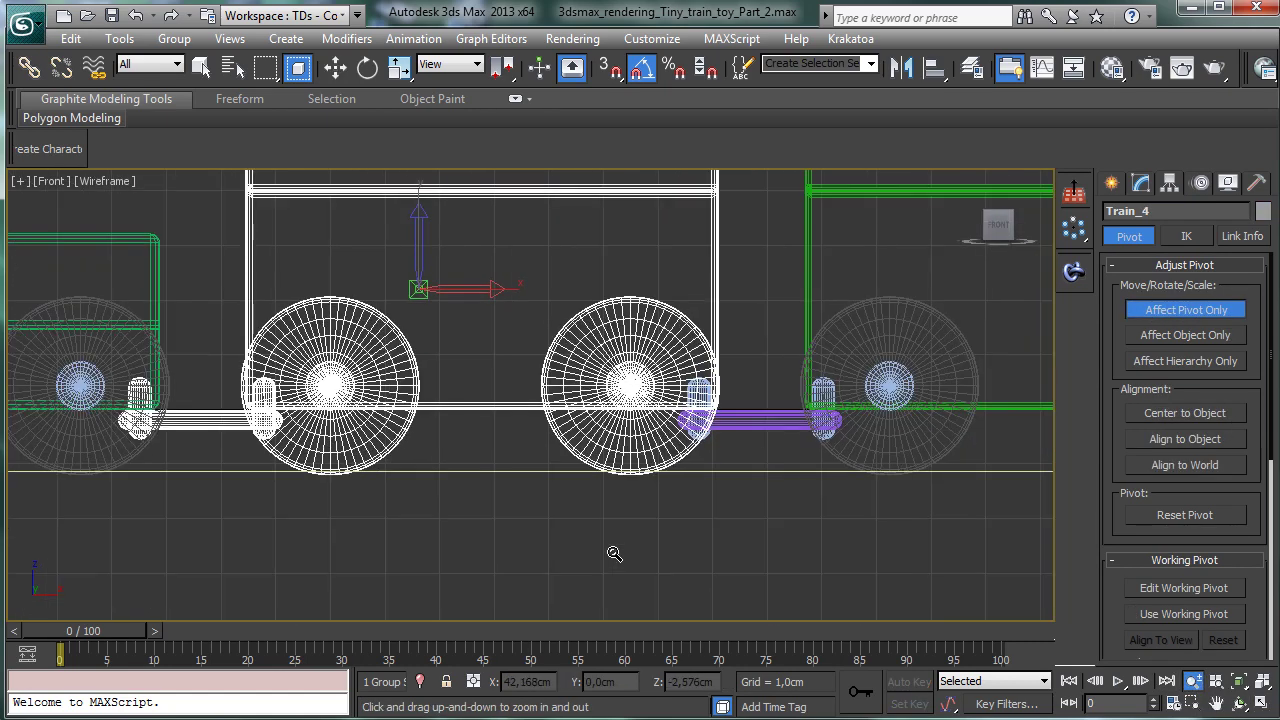
{"action": "left_click", "coordinate": [337, 68]}
{"action": "left_click_drag", "start_coordinate": [440, 268], "coordinate": [186, 440]}
{"action": "left_click", "coordinate": [1193, 704]}
{"action": "left_click", "coordinate": [336, 68]}
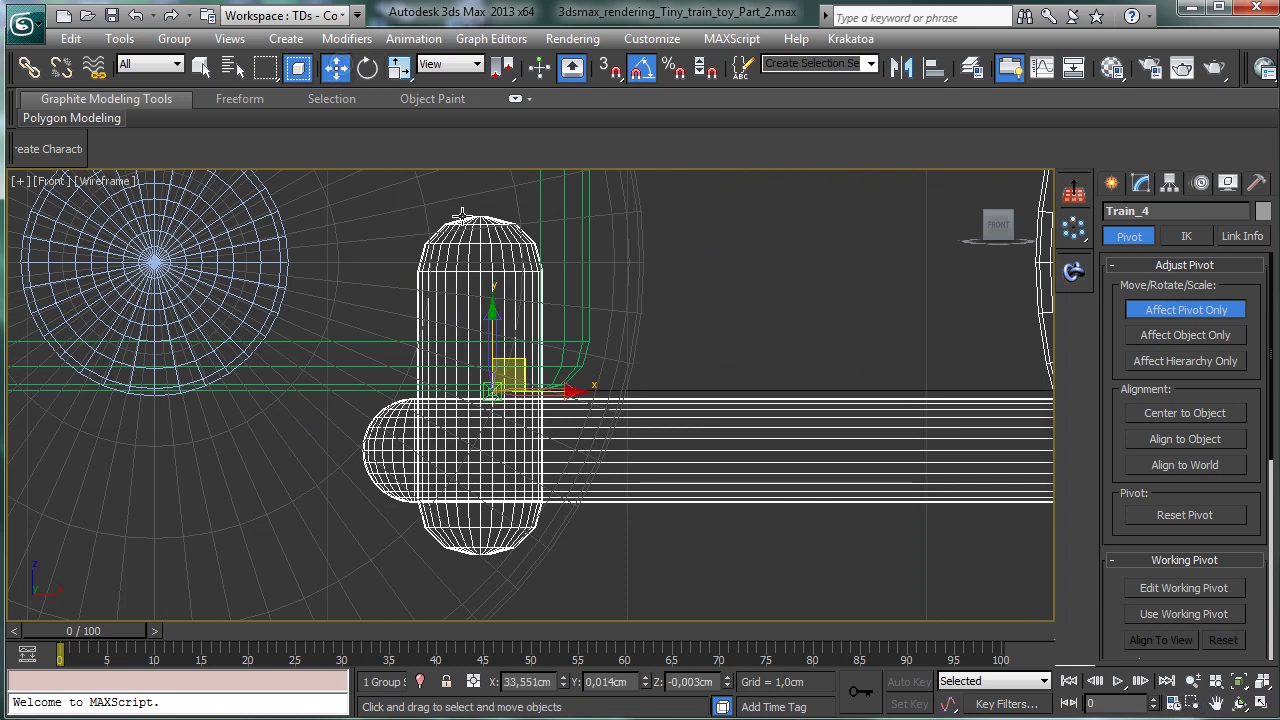
{"action": "left_click_drag", "start_coordinate": [533, 393], "coordinate": [531, 393]}
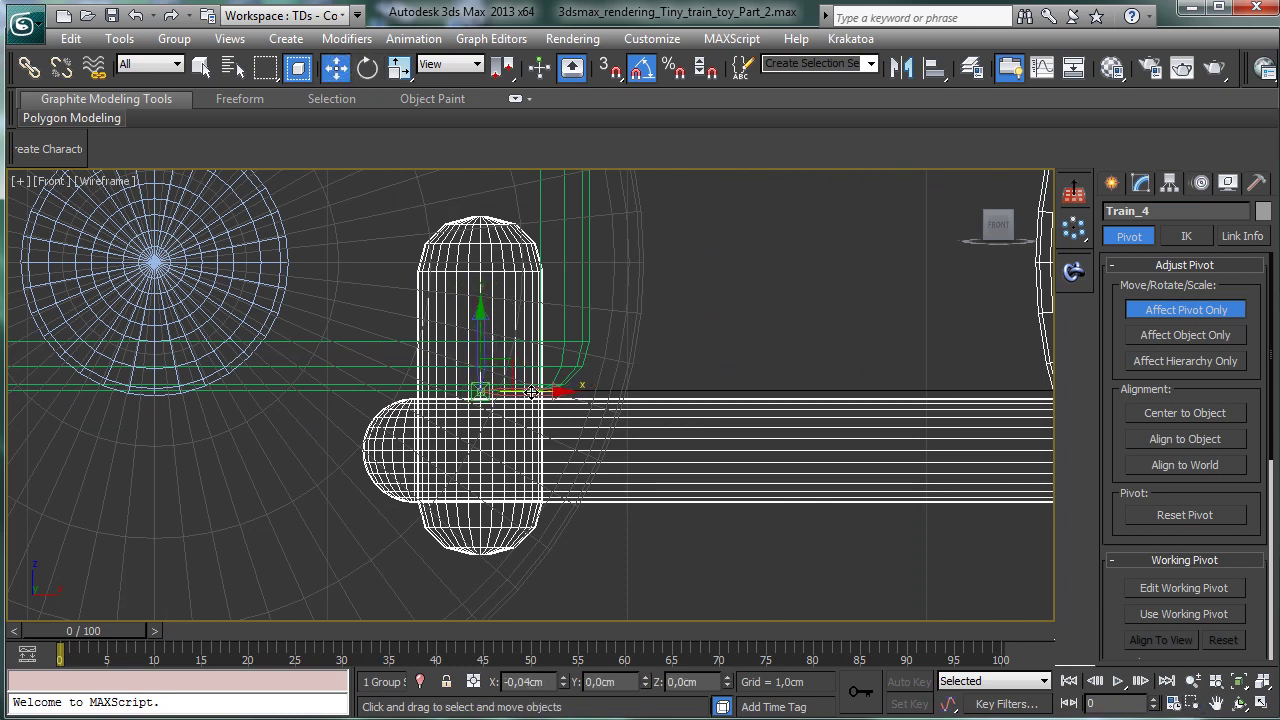
{"action": "left_click", "coordinate": [1237, 313]}
Step: Select Train_3 and move its pivot exactly onto its left coupling with Affect Pivot Only
{"action": "left_click", "coordinate": [1193, 681]}
{"action": "left_click_drag", "start_coordinate": [571, 470], "coordinate": [571, 560]}
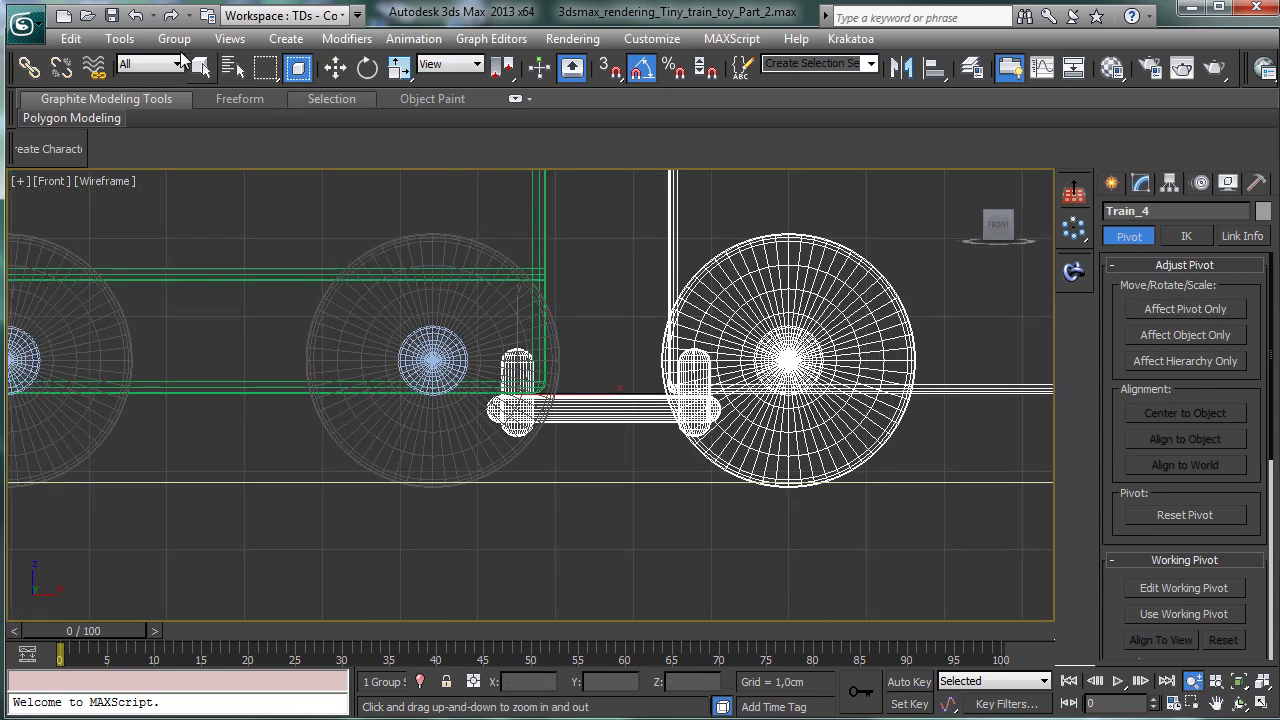
{"action": "left_click", "coordinate": [201, 67]}
{"action": "left_click", "coordinate": [671, 258]}
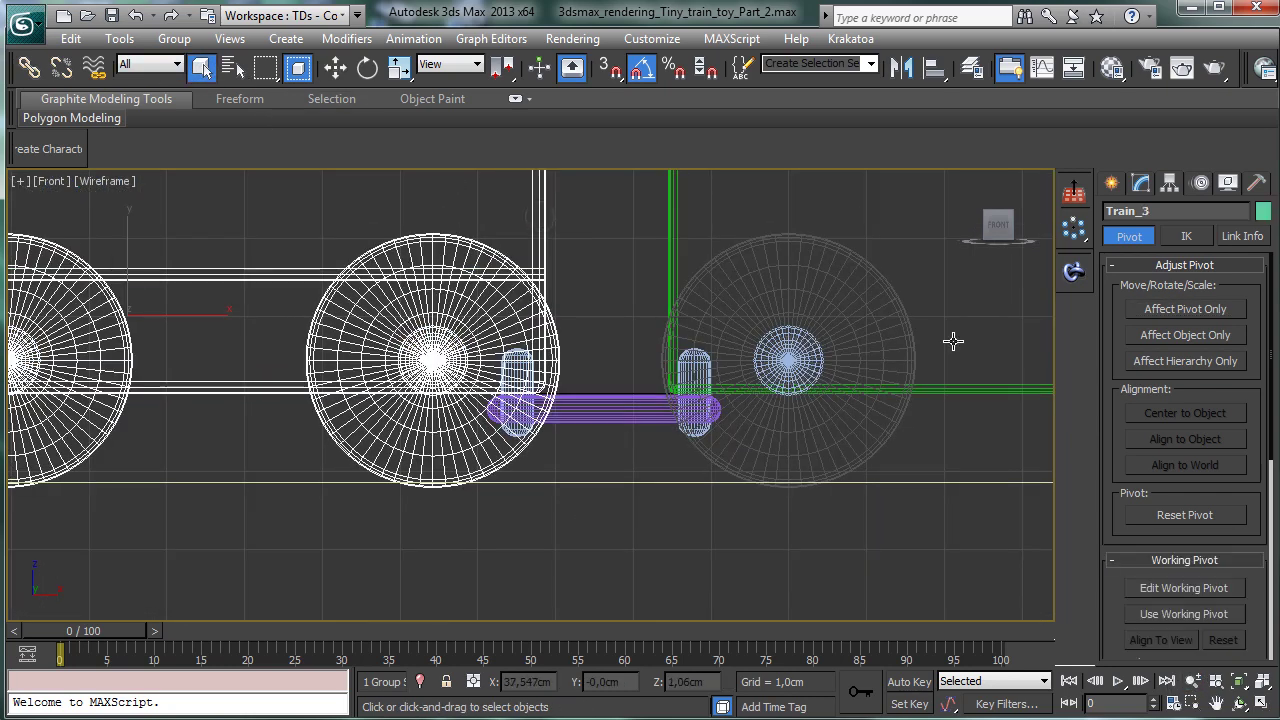
{"action": "left_click", "coordinate": [1170, 312]}
{"action": "left_click", "coordinate": [1215, 704]}
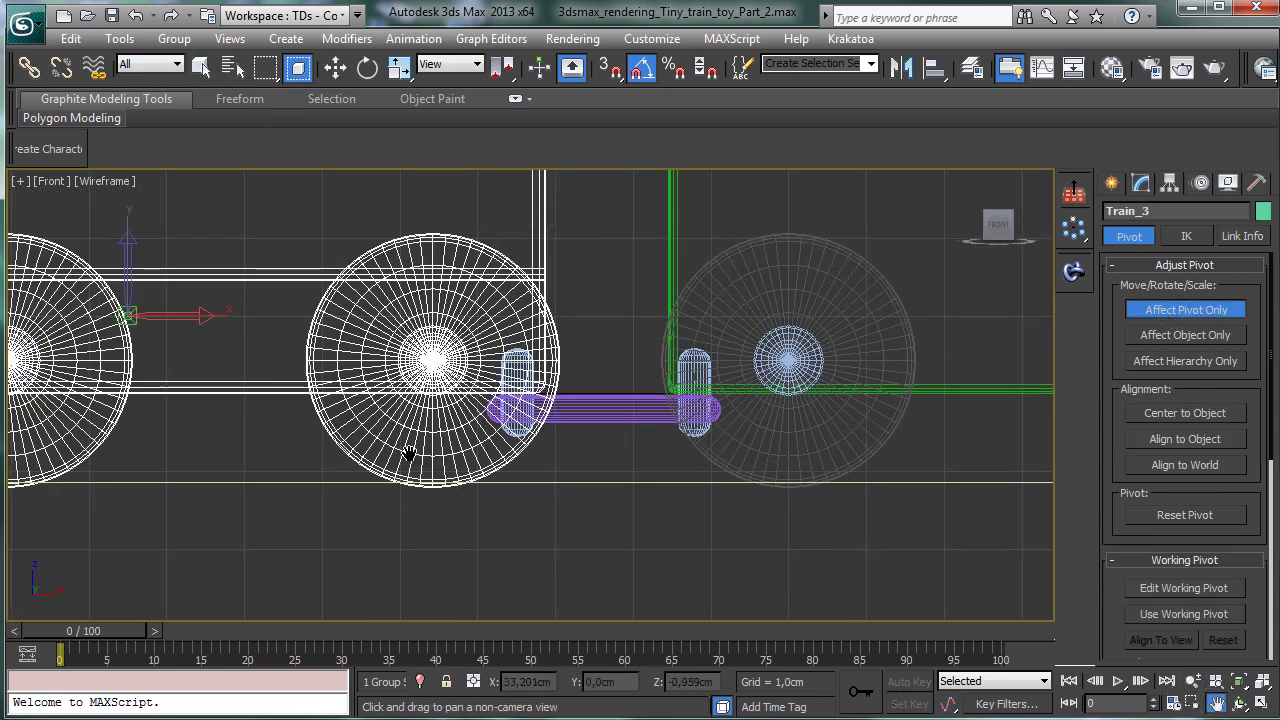
{"action": "left_click_drag", "start_coordinate": [1045, 440], "coordinate": [994, 506]}
{"action": "left_click", "coordinate": [336, 67]}
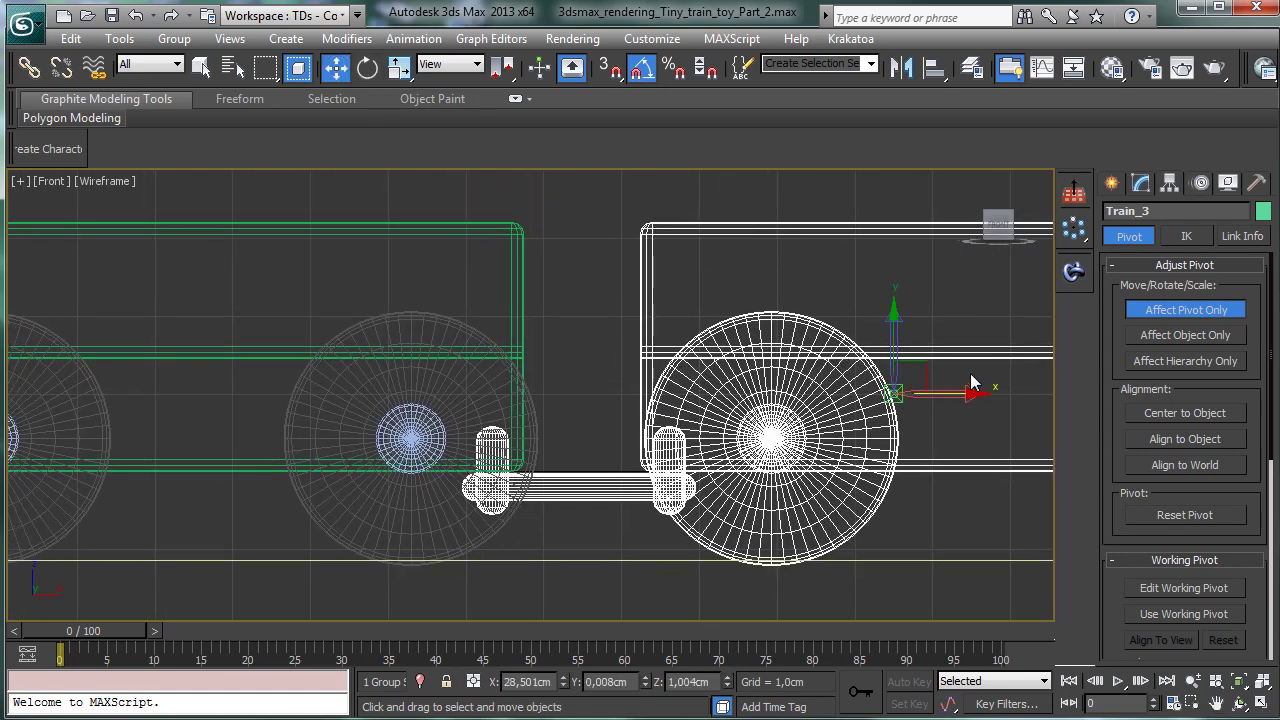
{"action": "left_click_drag", "start_coordinate": [924, 366], "coordinate": [529, 442]}
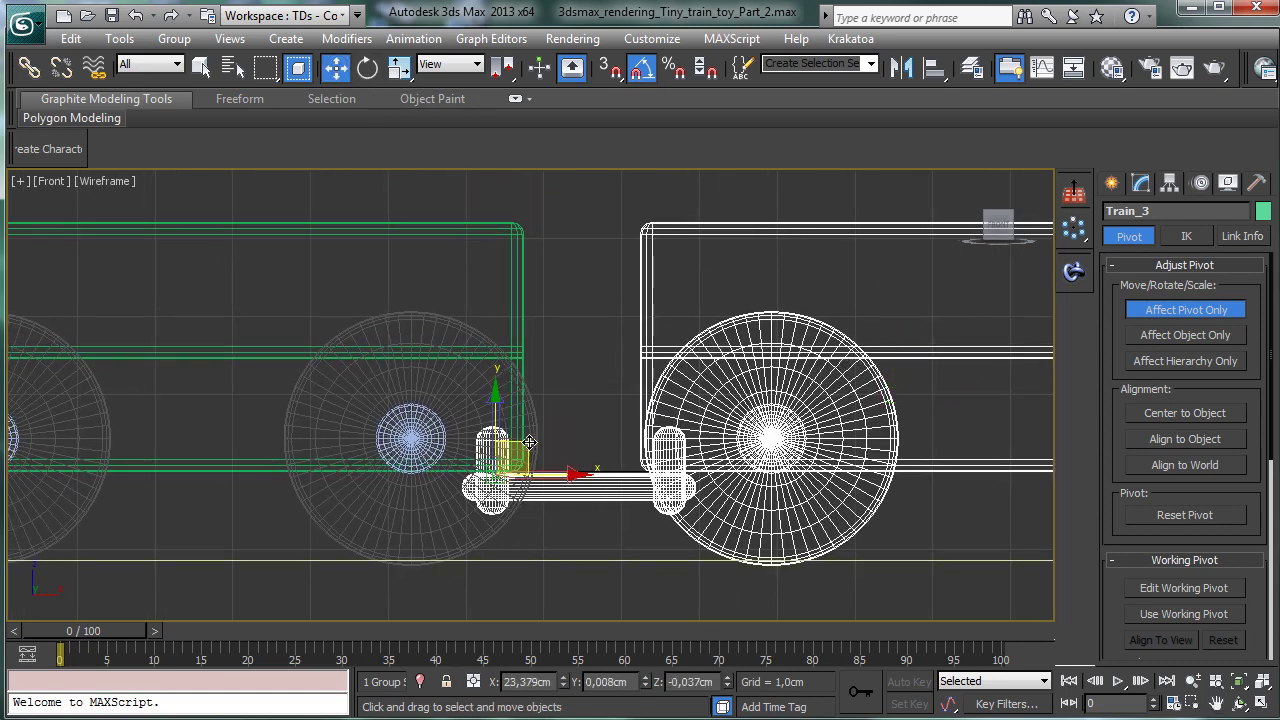
{"action": "left_click", "coordinate": [1192, 704]}
{"action": "left_click_drag", "start_coordinate": [453, 415], "coordinate": [531, 515]}
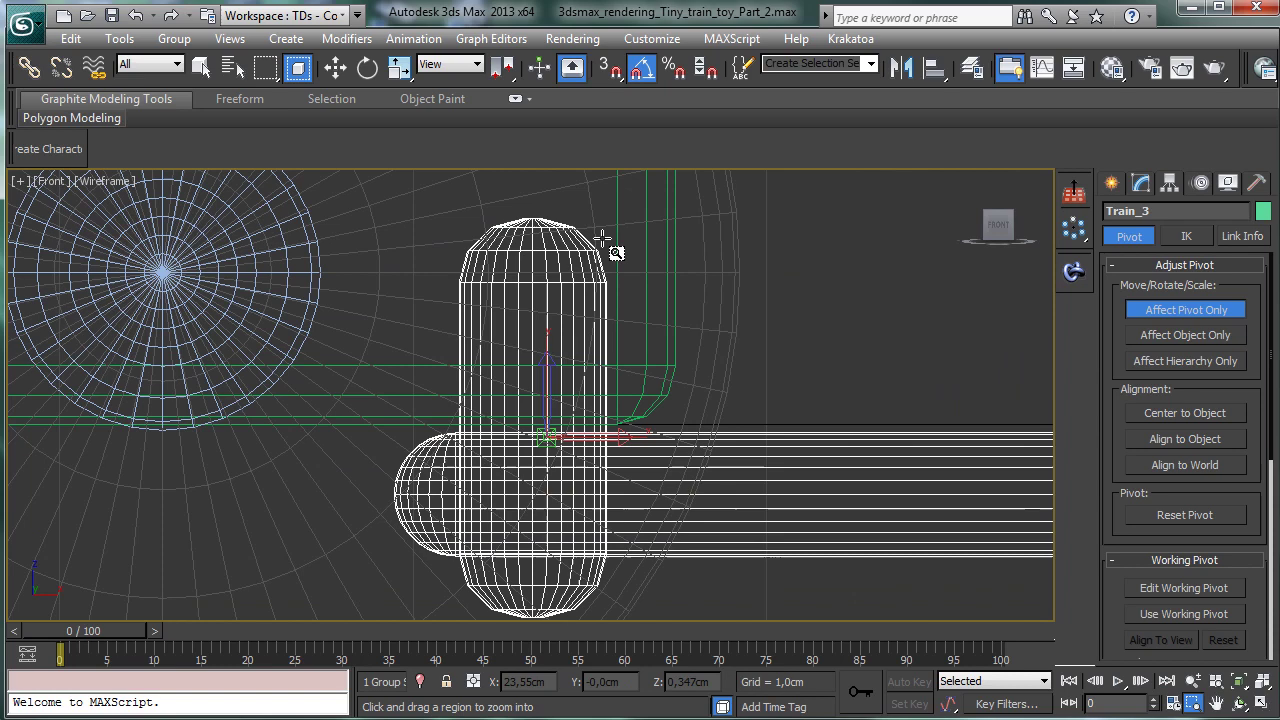
{"action": "left_click", "coordinate": [336, 67]}
{"action": "left_click_drag", "start_coordinate": [578, 413], "coordinate": [581, 439]}
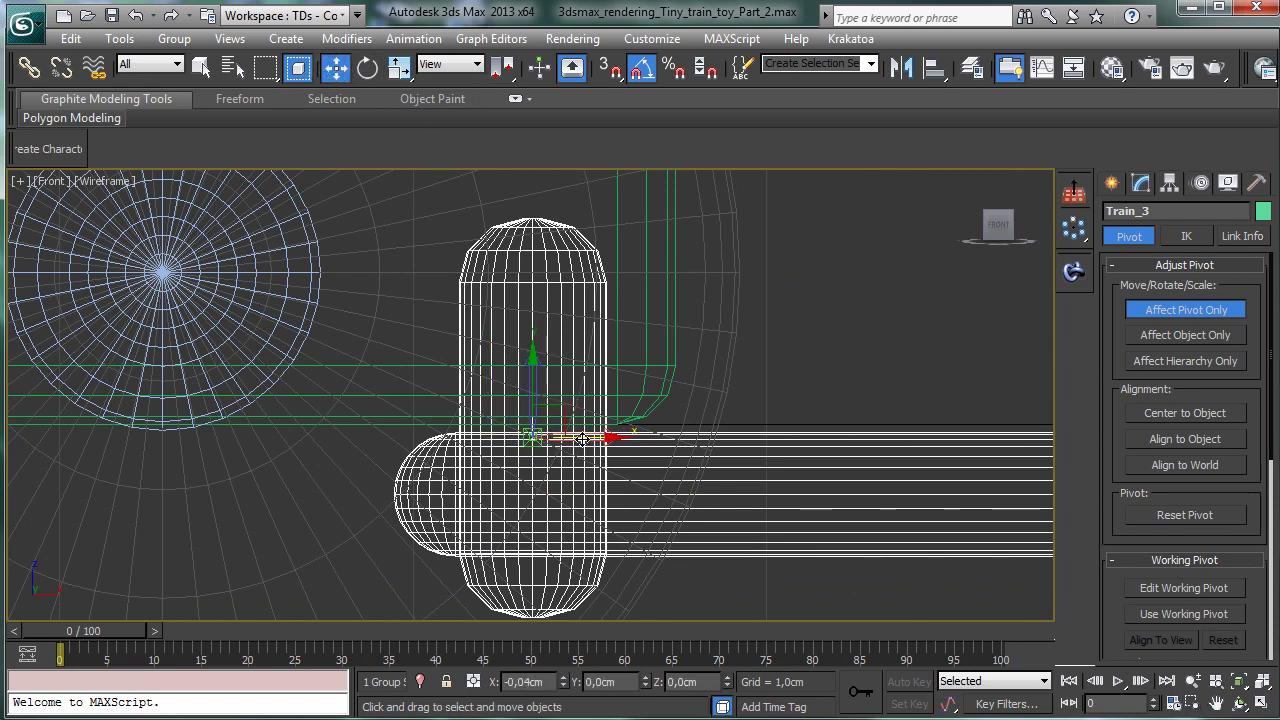
{"action": "left_click", "coordinate": [1152, 311]}
Step: Move Train_2's pivot onto its left coupler, raised toward the capsule's top
{"action": "left_click", "coordinate": [615, 208]}
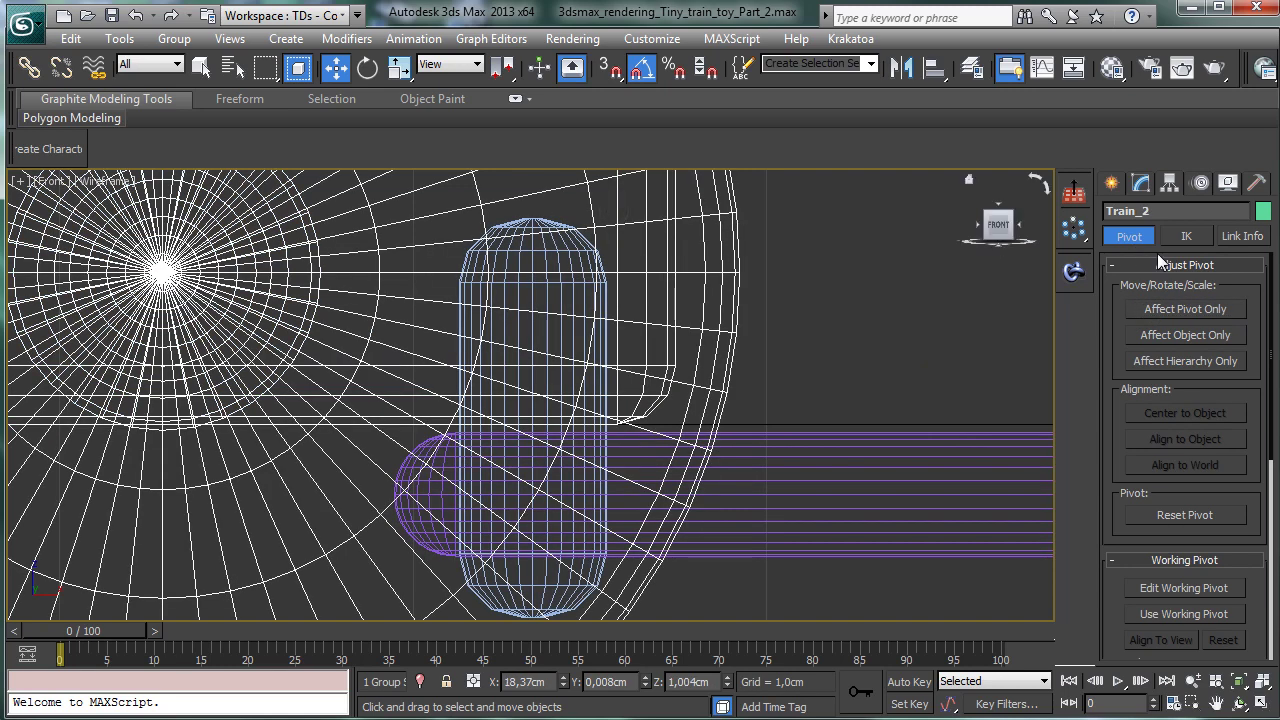
{"action": "left_click", "coordinate": [1165, 312]}
{"action": "left_click", "coordinate": [1193, 680]}
{"action": "left_click_drag", "start_coordinate": [557, 371], "coordinate": [590, 560]}
{"action": "left_click", "coordinate": [336, 68]}
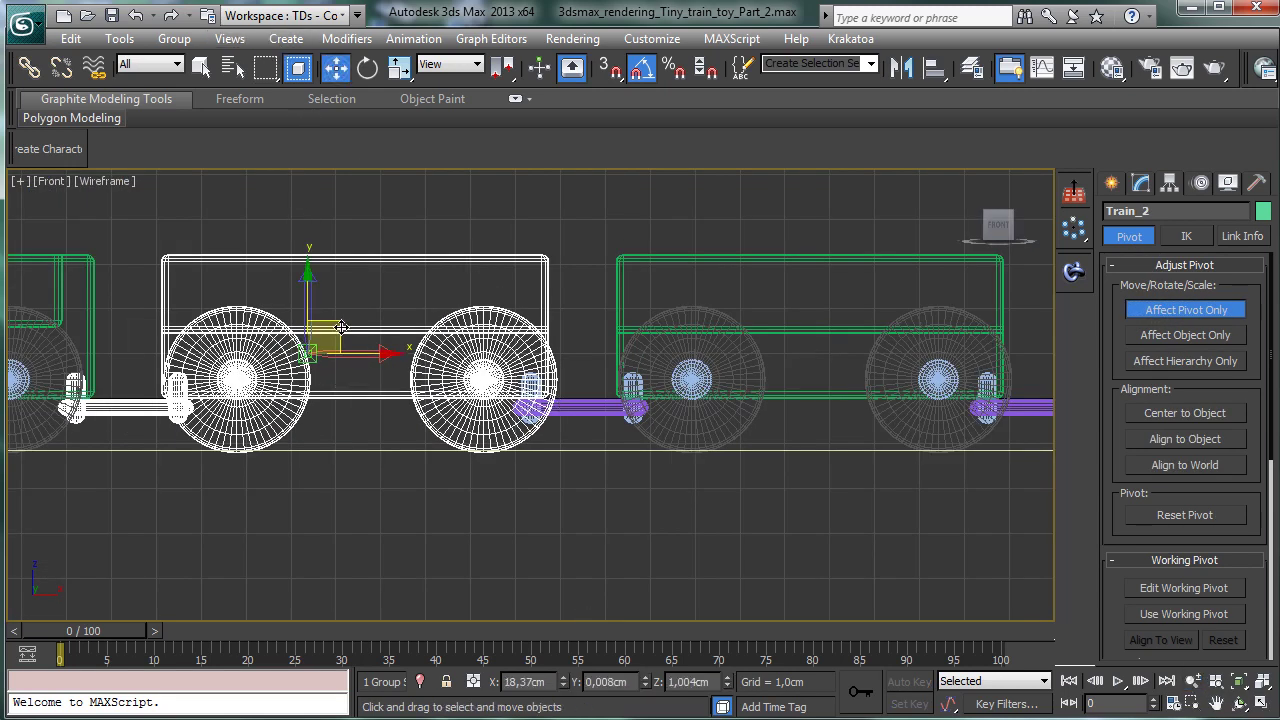
{"action": "left_click_drag", "start_coordinate": [318, 343], "coordinate": [110, 379]}
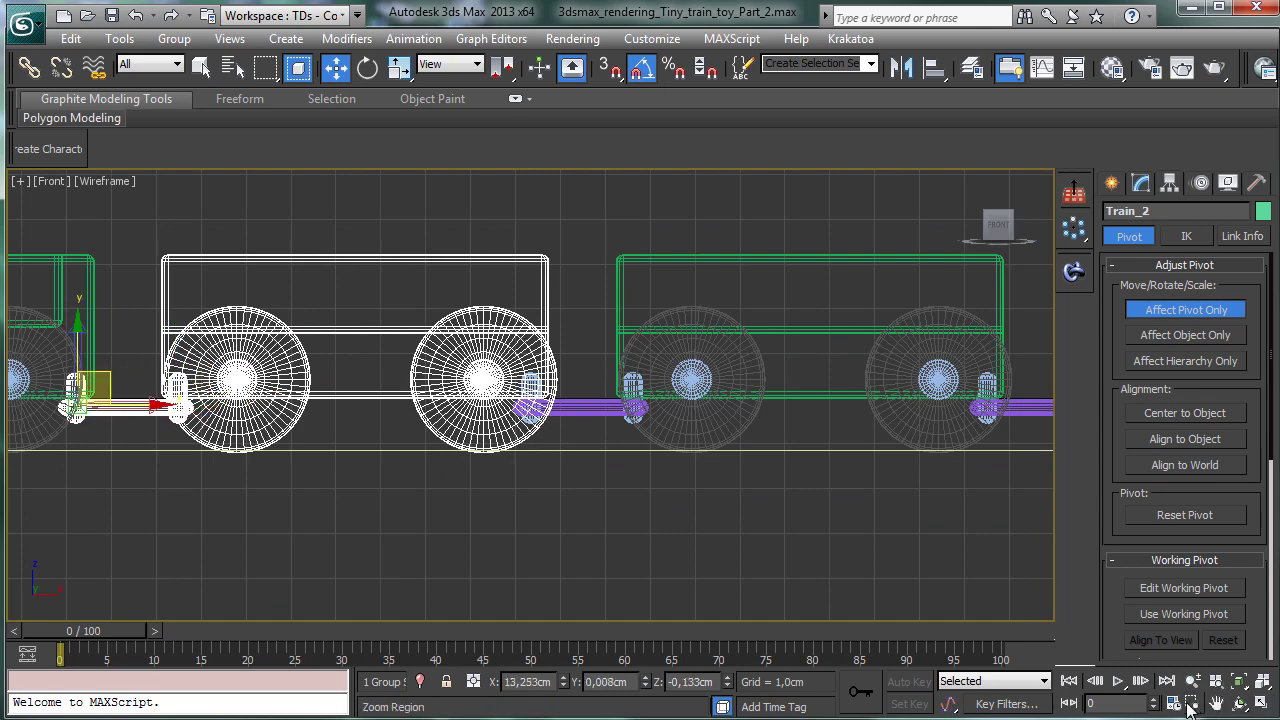
{"action": "key", "text": "ctrl+w"}
{"action": "left_click_drag", "start_coordinate": [38, 358], "coordinate": [92, 441]}
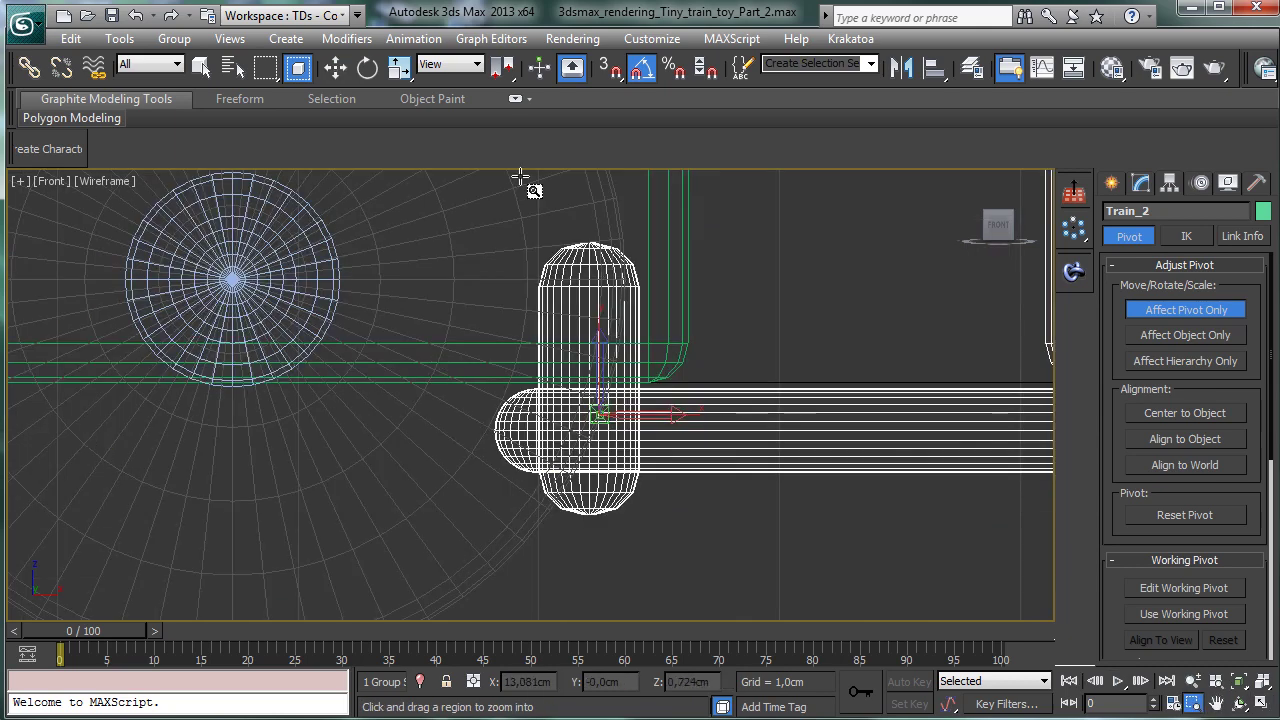
{"action": "left_click", "coordinate": [336, 68]}
{"action": "left_click_drag", "start_coordinate": [636, 391], "coordinate": [626, 303]}
{"action": "left_click", "coordinate": [1146, 312]}
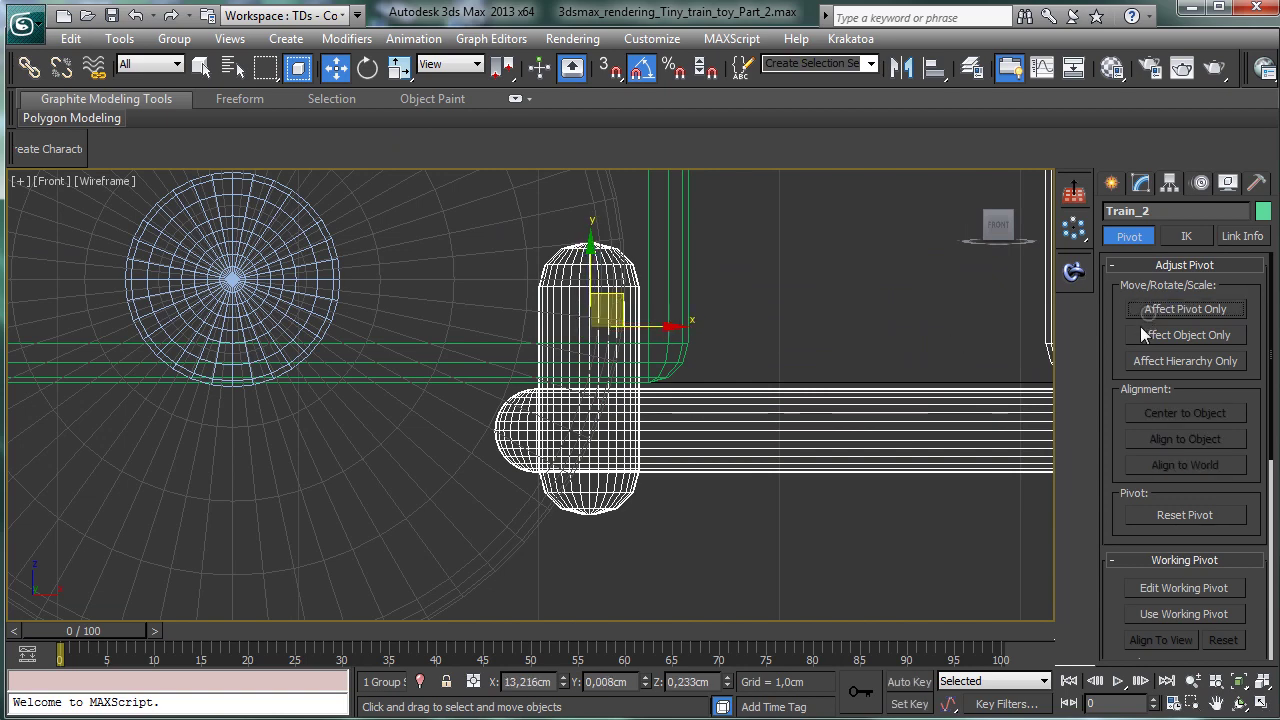
Step: Move Train_1's pivot onto the coupling that joins it to the locomotive
{"action": "left_click", "coordinate": [690, 290]}
{"action": "left_click", "coordinate": [1187, 308]}
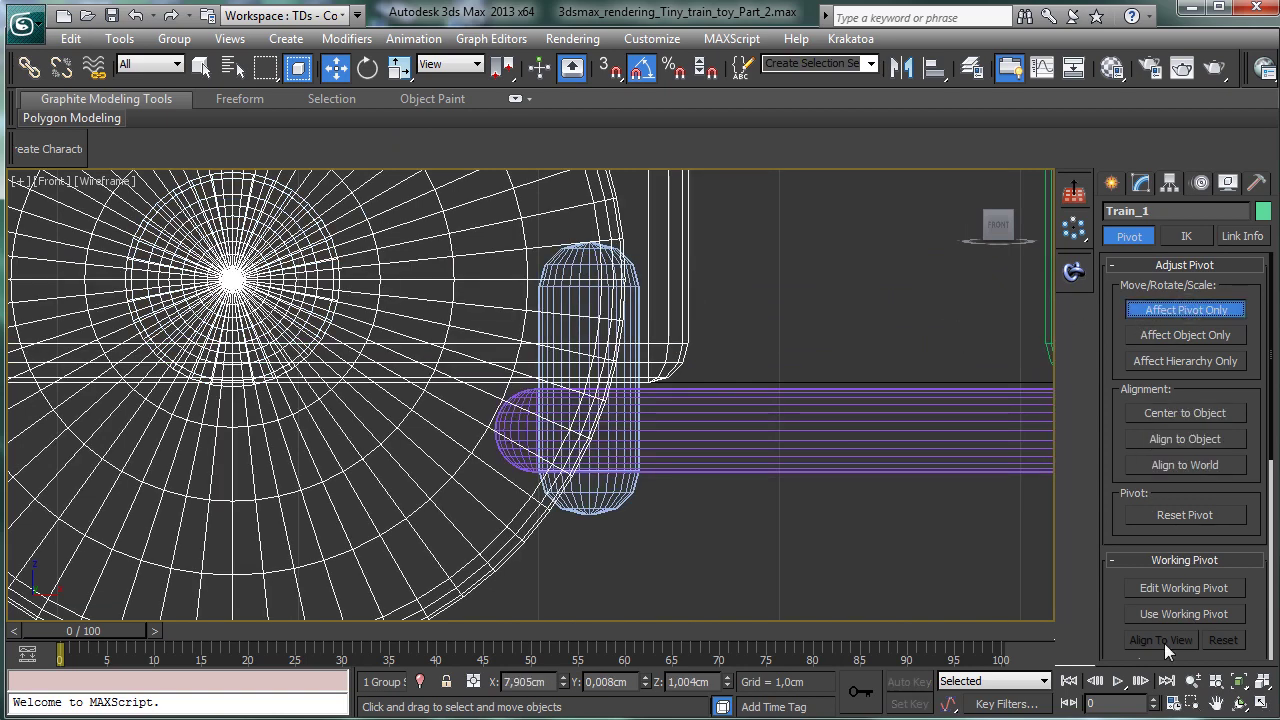
{"action": "left_click", "coordinate": [1193, 681]}
{"action": "left_click_drag", "start_coordinate": [608, 317], "coordinate": [581, 358]}
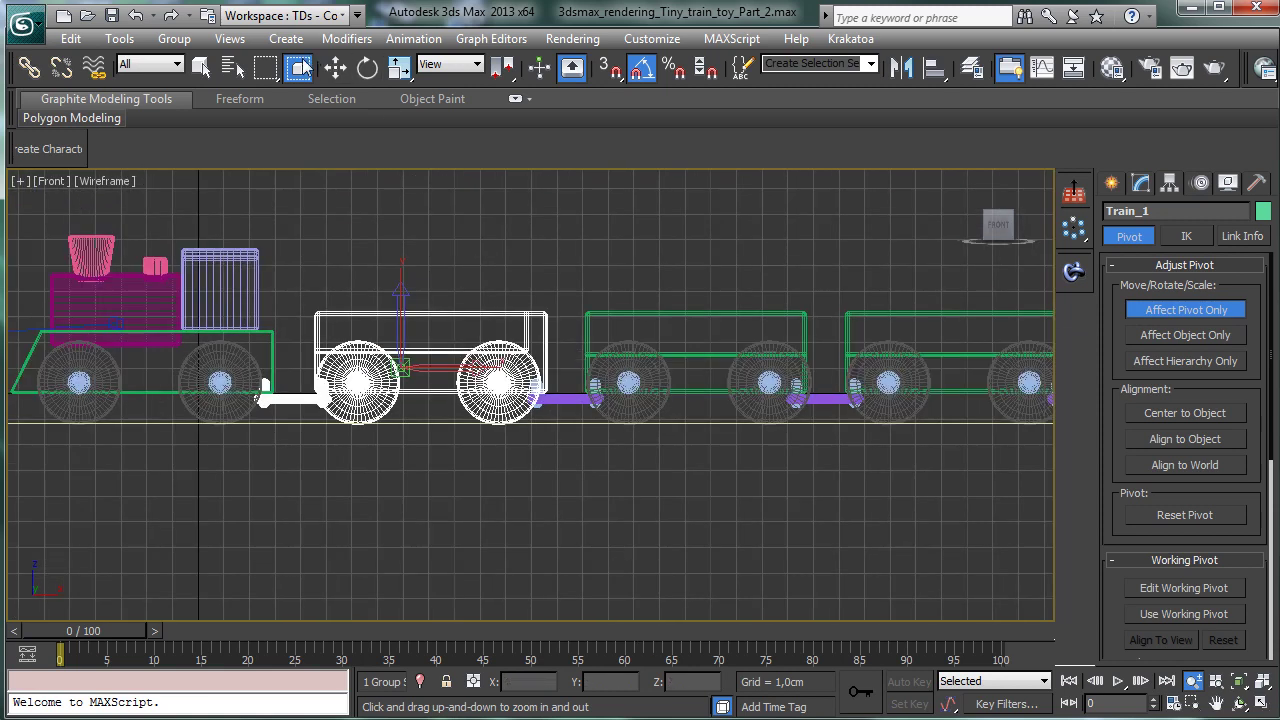
{"action": "key", "text": "w"}
{"action": "left_click_drag", "start_coordinate": [412, 360], "coordinate": [288, 445]}
{"action": "left_click", "coordinate": [1193, 703]}
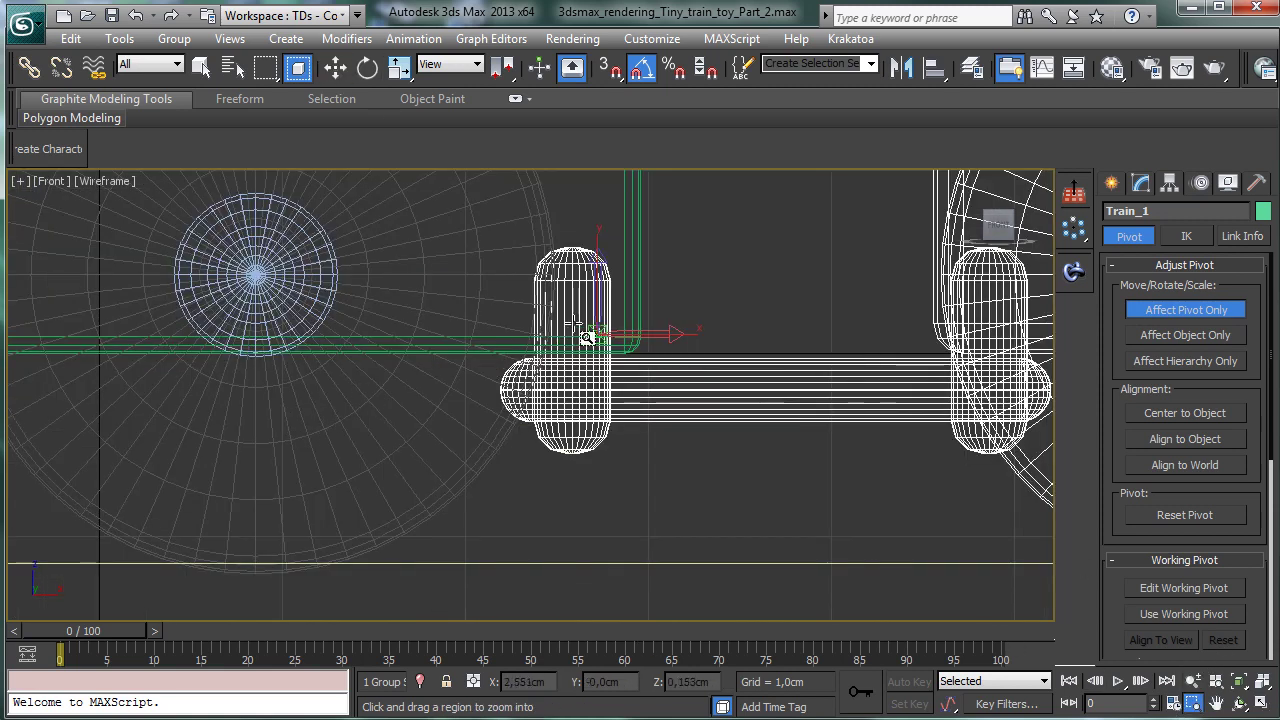
{"action": "key", "text": "w"}
{"action": "left_click_drag", "start_coordinate": [656, 333], "coordinate": [634, 333]}
{"action": "left_click", "coordinate": [1176, 316]}
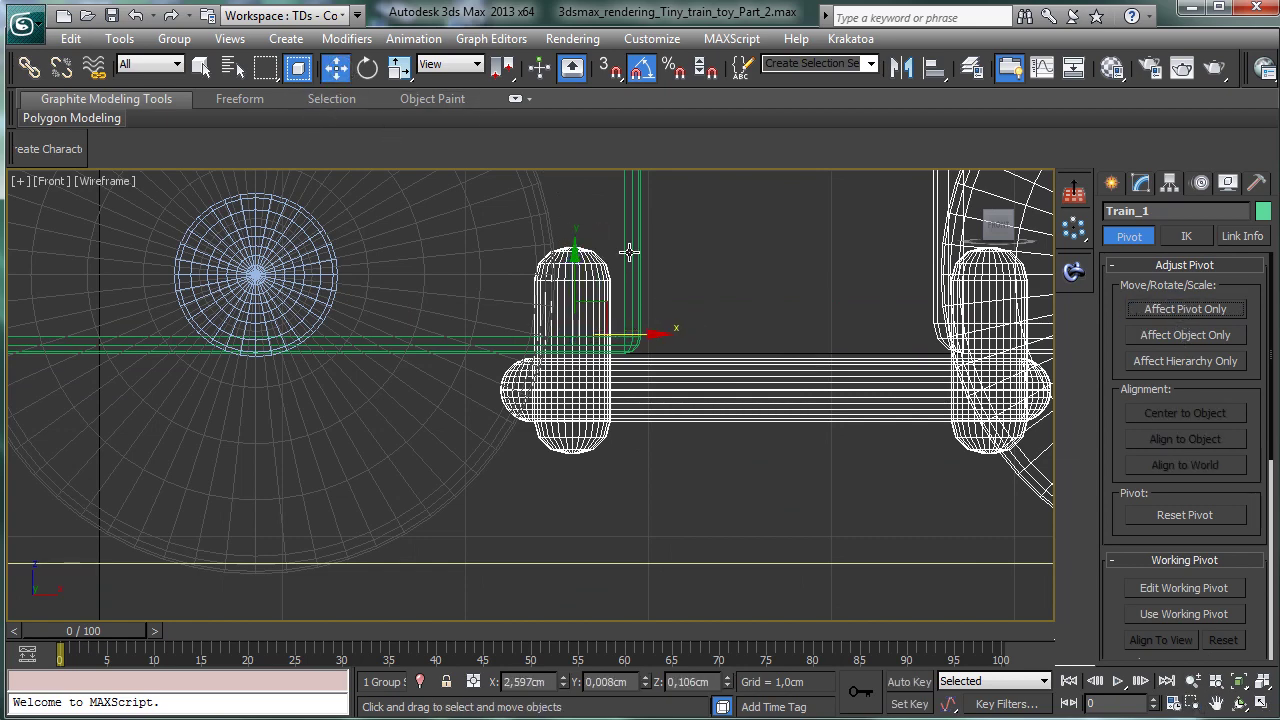
Step: Move the locomotive Train_part_1's pivot onto the end of its coupling bar in the Front view
{"action": "left_click", "coordinate": [629, 252]}
{"action": "left_click", "coordinate": [1192, 680]}
{"action": "left_click_drag", "start_coordinate": [771, 374], "coordinate": [740, 520]}
{"action": "left_click", "coordinate": [1185, 310]}
{"action": "left_click", "coordinate": [335, 67]}
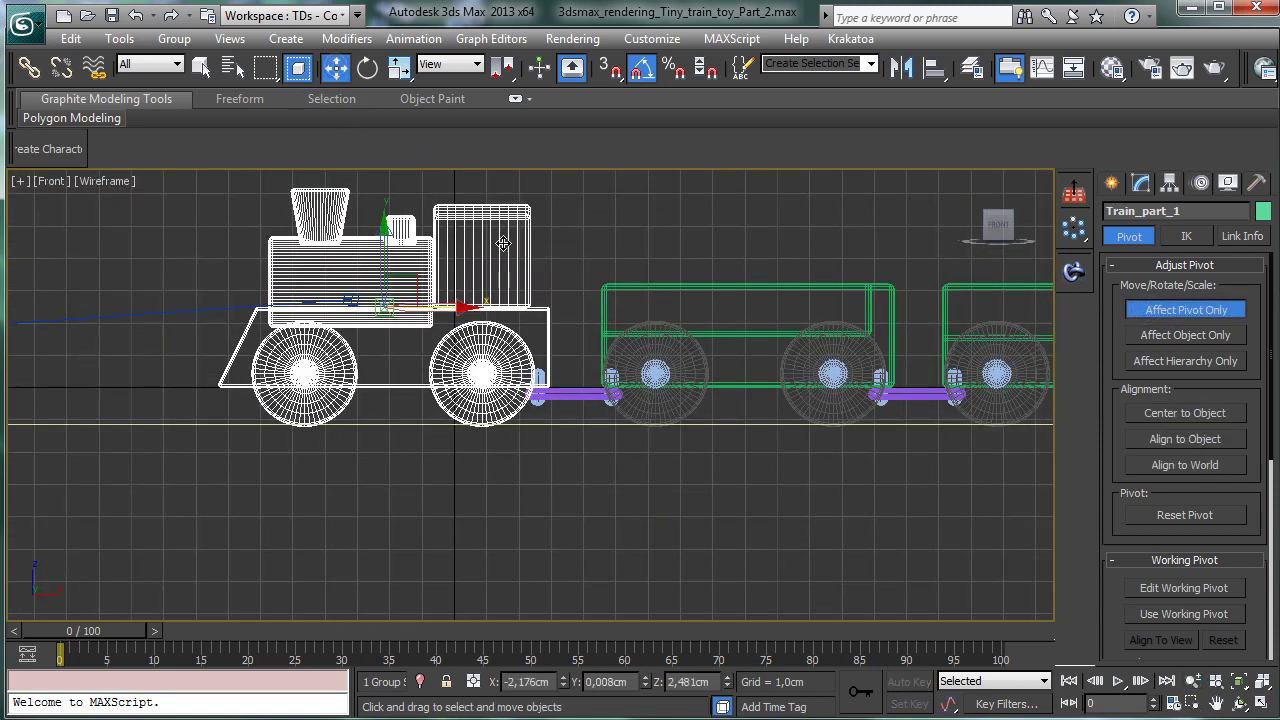
{"action": "left_click_drag", "start_coordinate": [412, 280], "coordinate": [577, 356]}
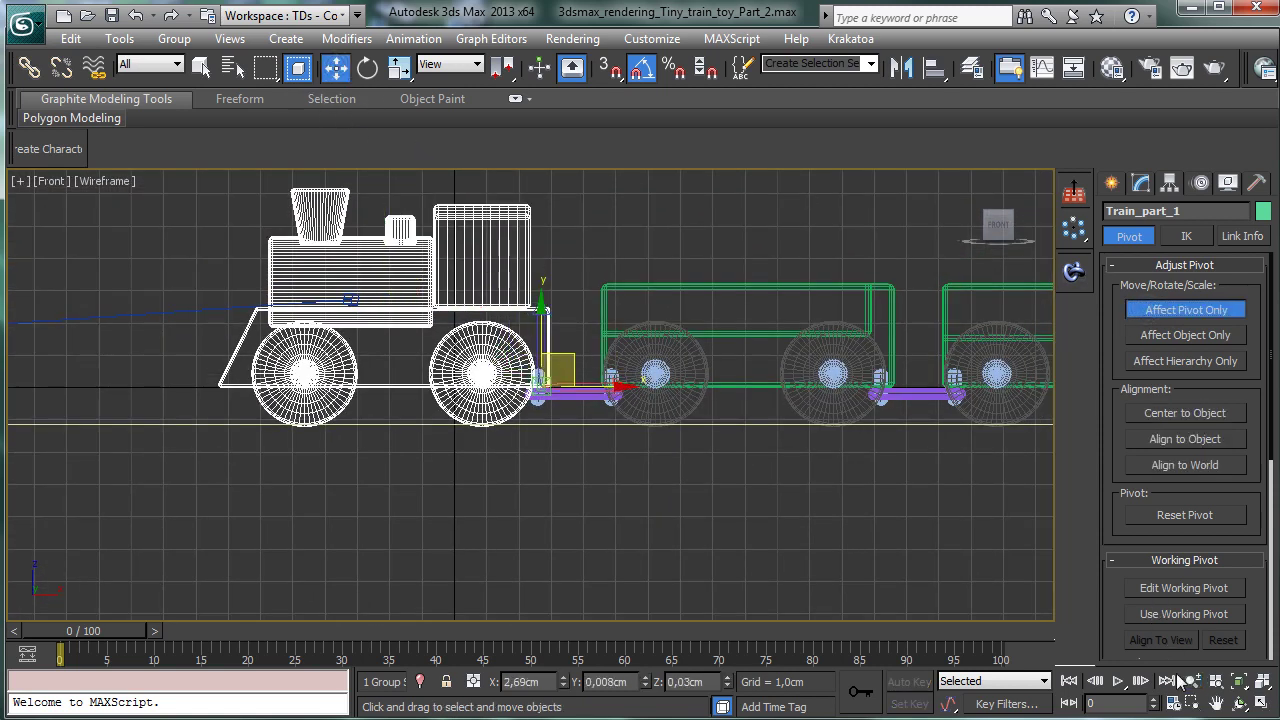
{"action": "left_click", "coordinate": [1192, 703]}
{"action": "left_click_drag", "start_coordinate": [405, 340], "coordinate": [655, 446]}
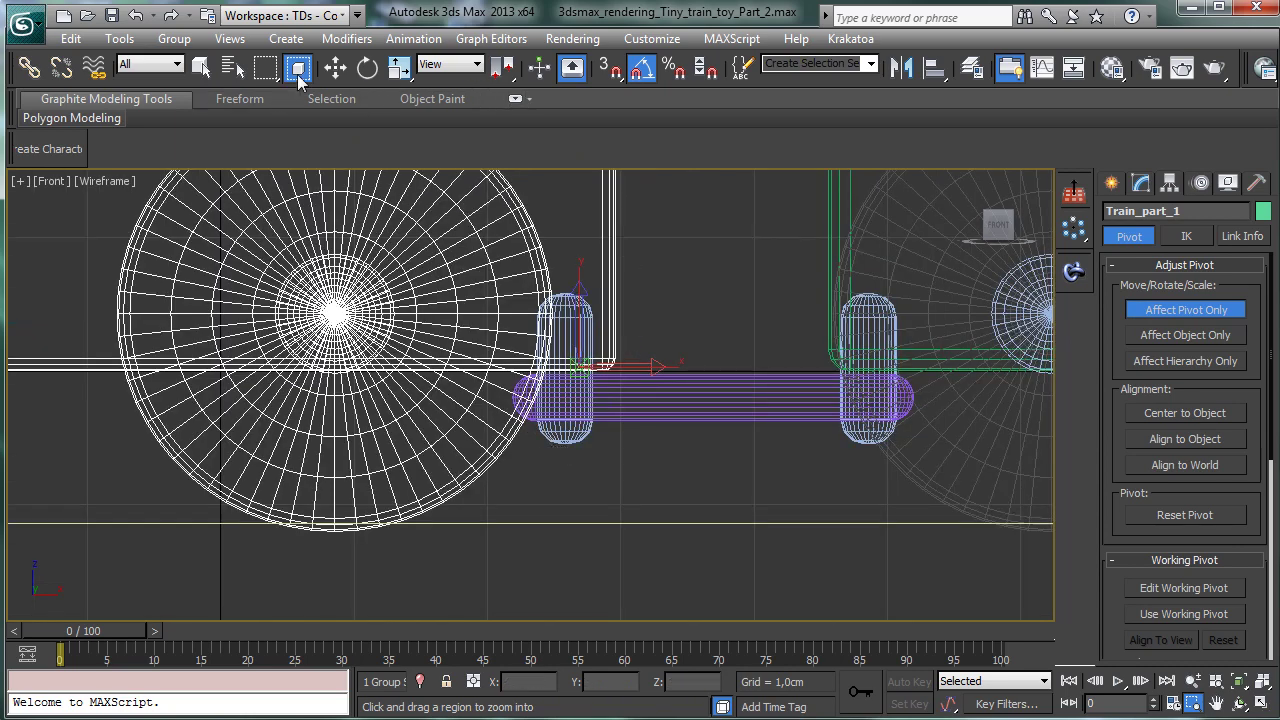
{"action": "left_click", "coordinate": [335, 67]}
{"action": "mouse_move", "coordinate": [632, 366]}
{"action": "left_mouse_down"}
{"action": "mouse_move", "coordinate": [605, 366]}
{"action": "mouse_move", "coordinate": [624, 366]}
{"action": "left_mouse_up"}
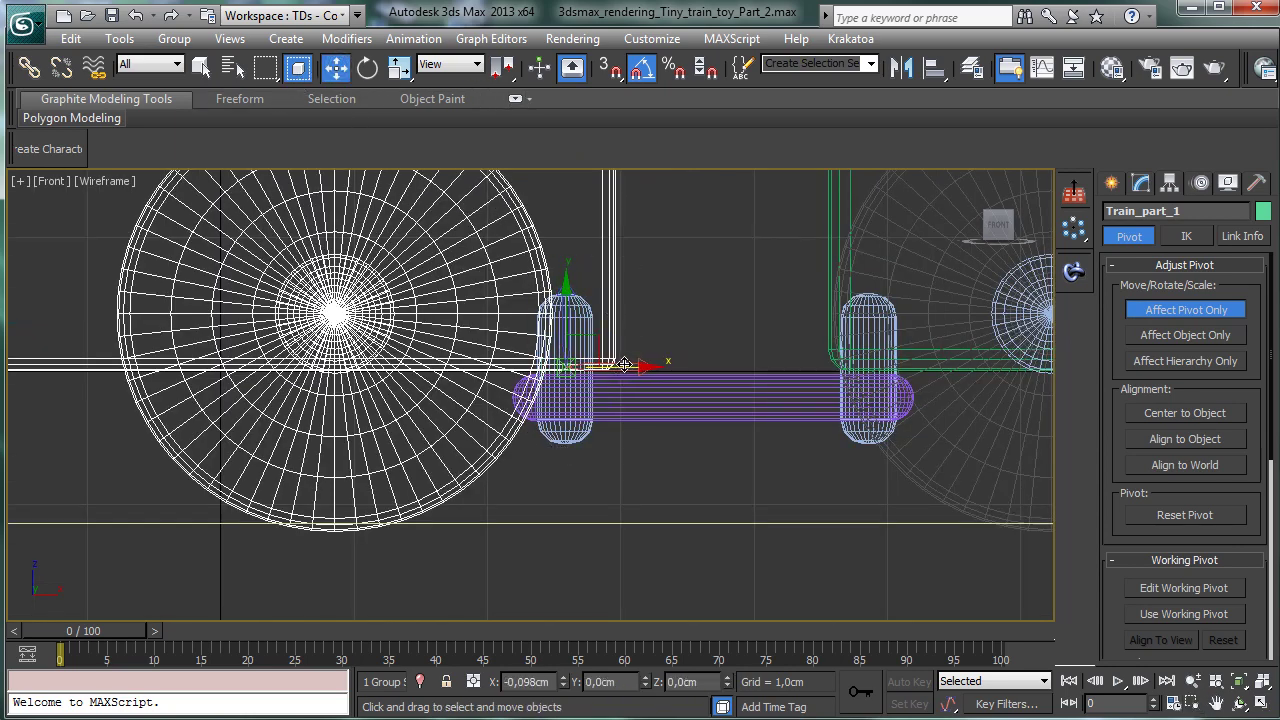
{"action": "left_click", "coordinate": [1180, 310]}
Step: Maximize the Perspective view and test-rotate the locomotive about its pivot
{"action": "left_click", "coordinate": [1262, 702]}
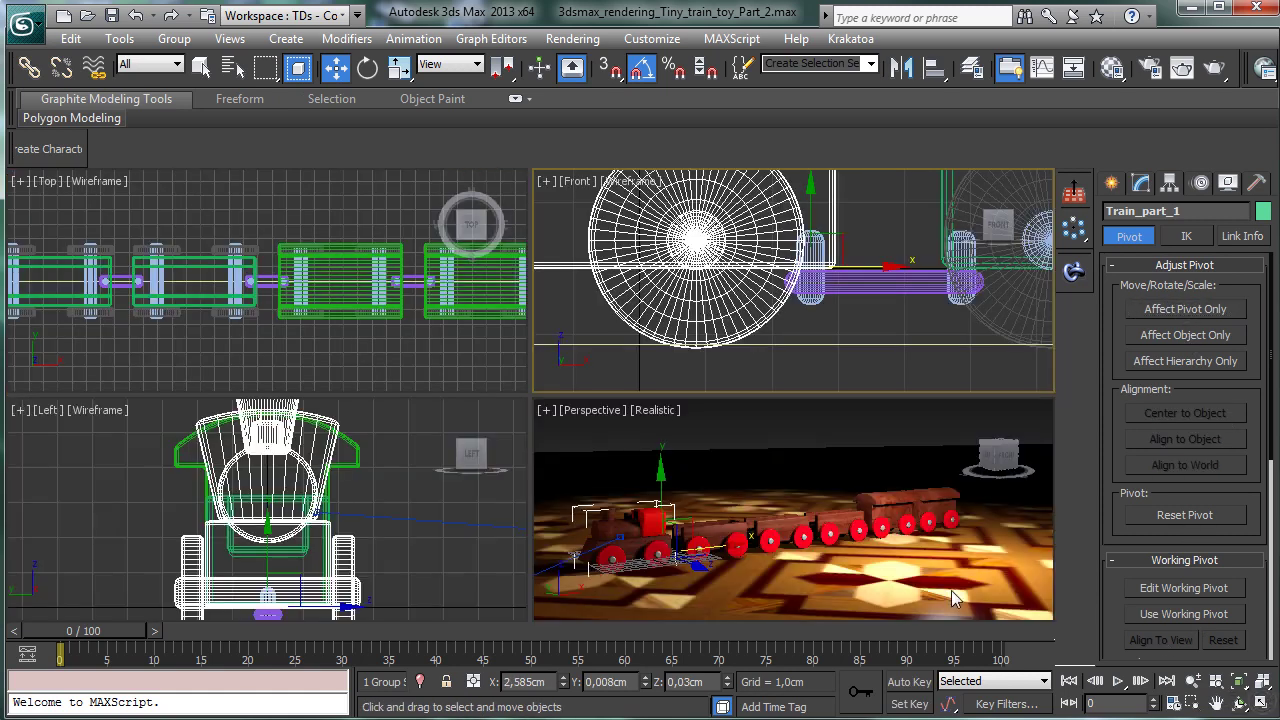
{"action": "right_click", "coordinate": [757, 491]}
{"action": "left_click", "coordinate": [1262, 702]}
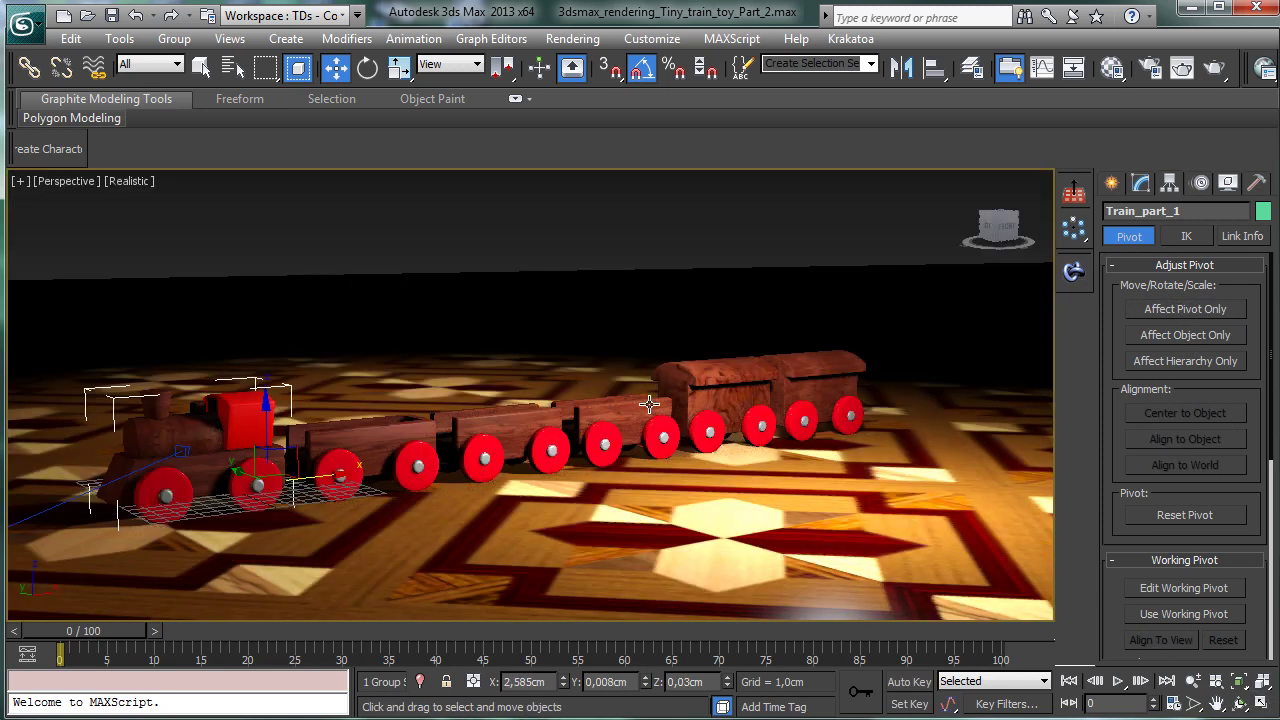
{"action": "left_click", "coordinate": [367, 67]}
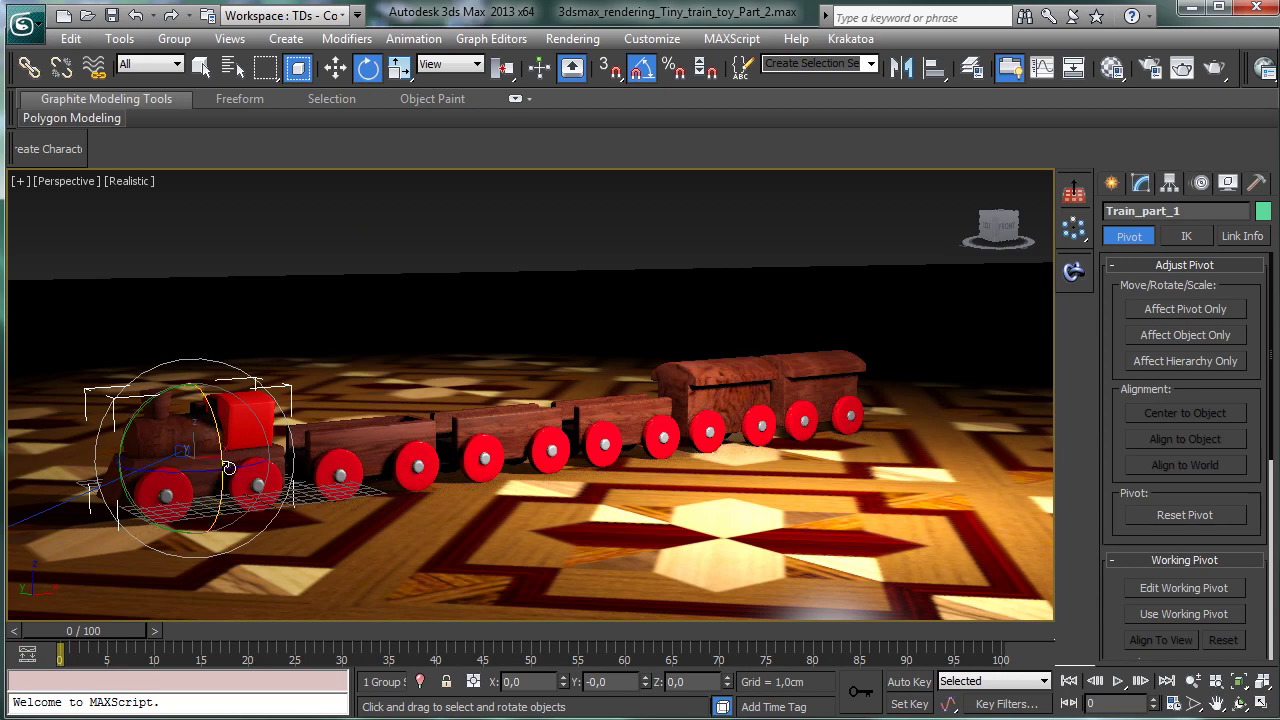
{"action": "left_click_drag", "start_coordinate": [229, 468], "coordinate": [236, 469]}
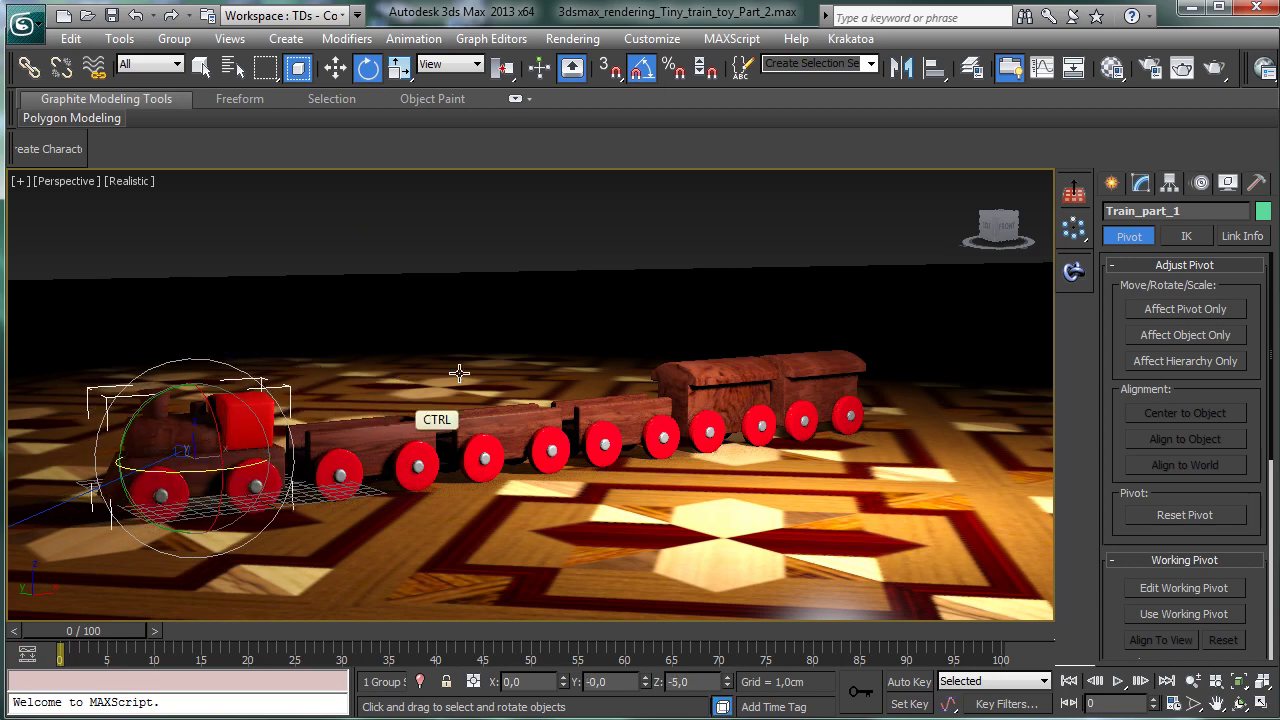
{"action": "left_click", "coordinate": [1208, 312]}
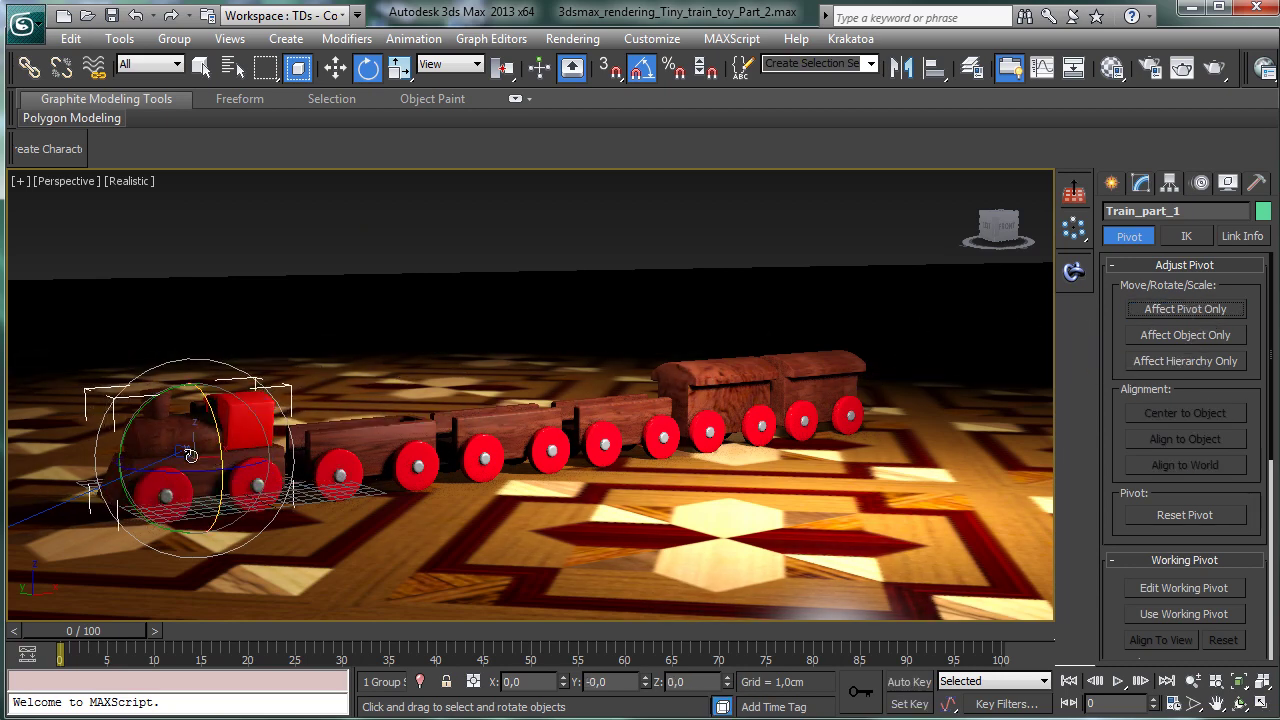
{"action": "left_click_drag", "start_coordinate": [236, 463], "coordinate": [205, 468]}
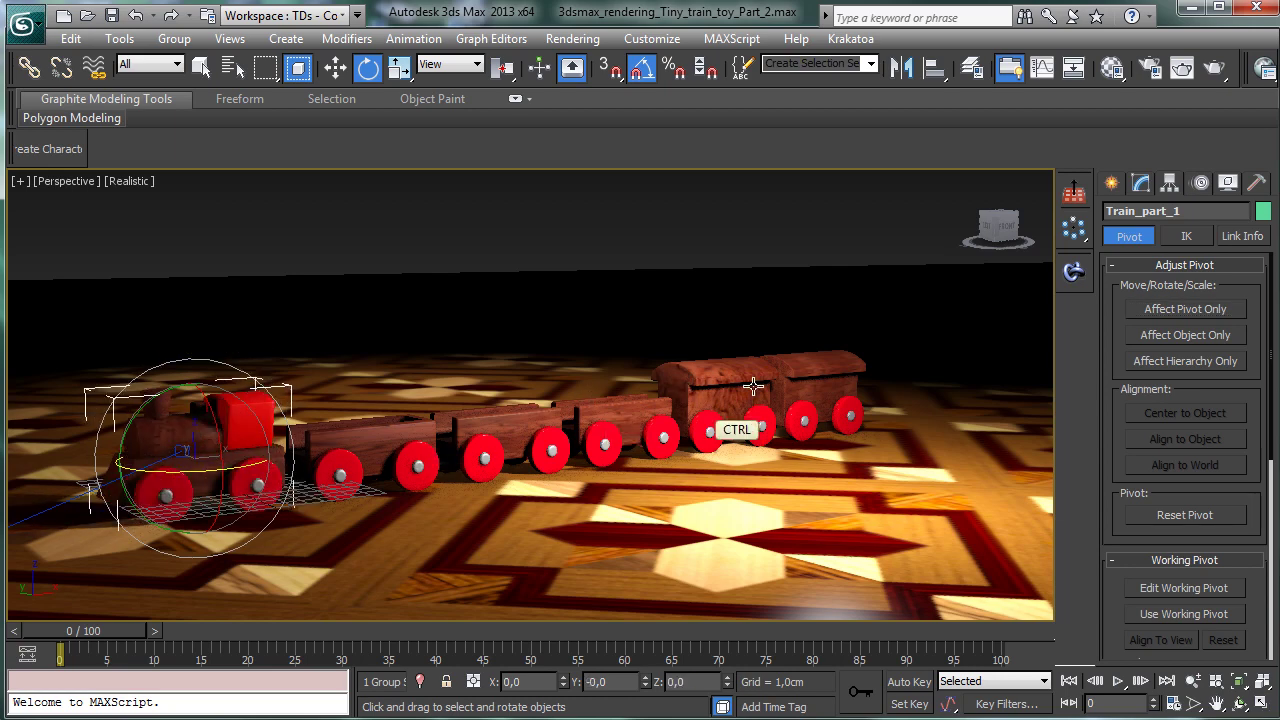
Step: Test-rotate Train_5 about its pivot, revert it, and leave Affect Pivot Only off
{"action": "left_click", "coordinate": [808, 390]}
{"action": "mouse_move", "coordinate": [793, 424]}
{"action": "left_mouse_down"}
{"action": "mouse_move", "coordinate": [836, 424]}
{"action": "mouse_move", "coordinate": [800, 426]}
{"action": "left_mouse_up"}
{"action": "left_click", "coordinate": [183, 450]}
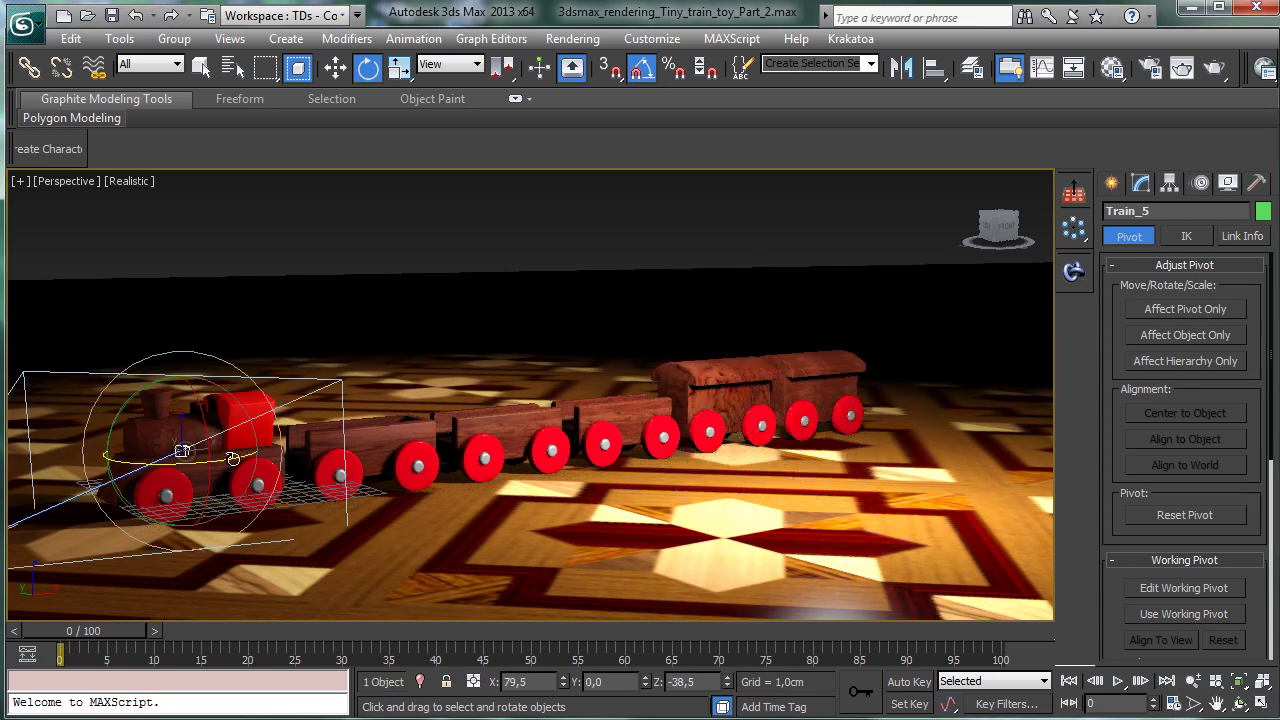
{"action": "left_click", "coordinate": [1158, 311]}
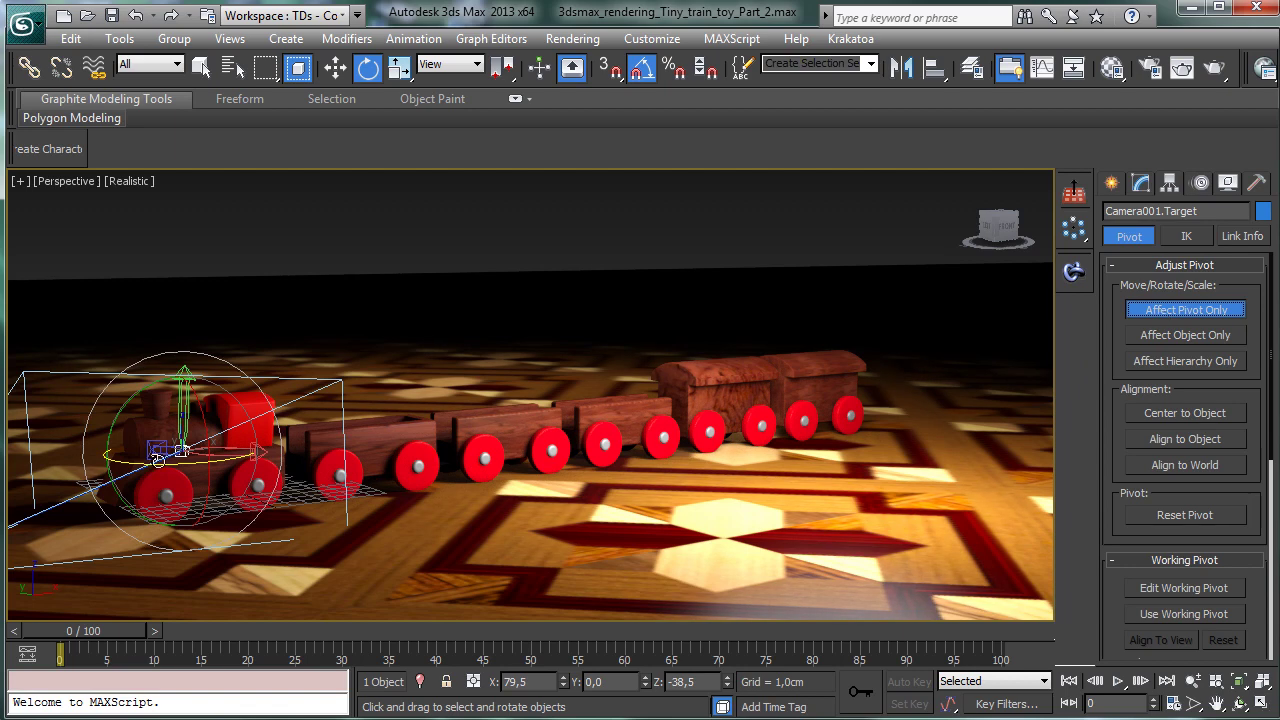
{"action": "left_click", "coordinate": [200, 68]}
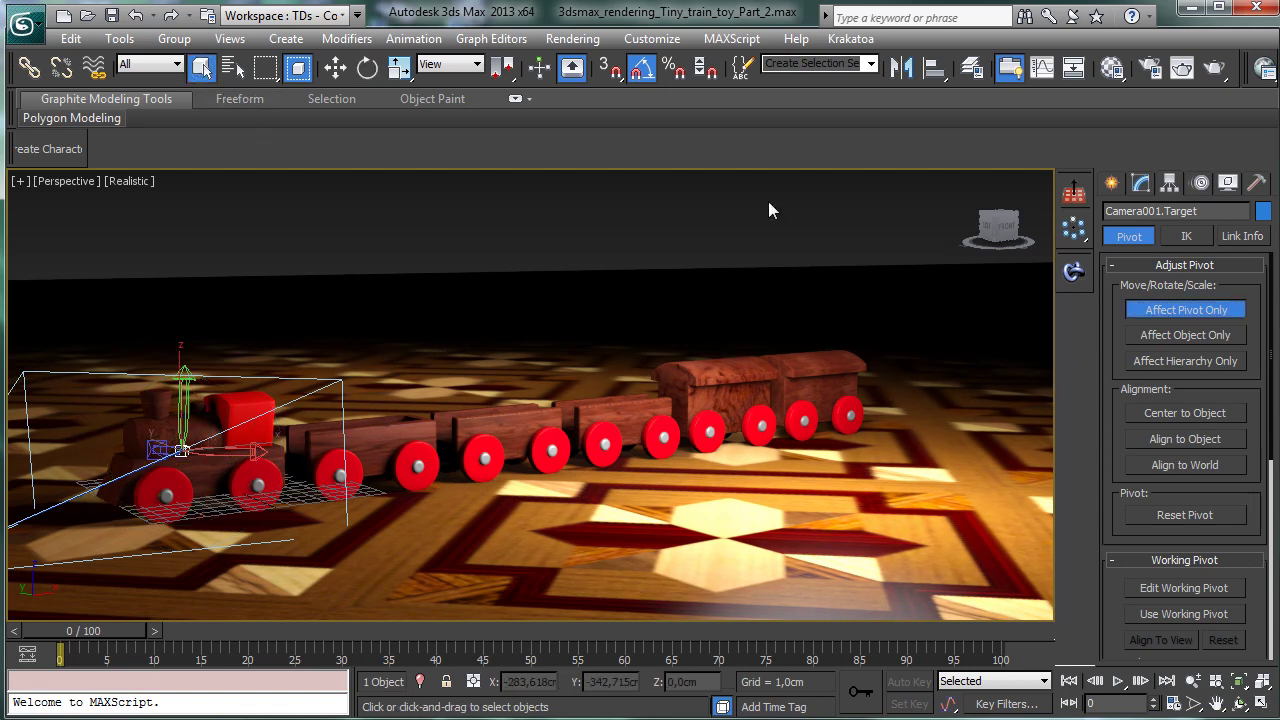
{"action": "left_click", "coordinate": [1160, 314]}
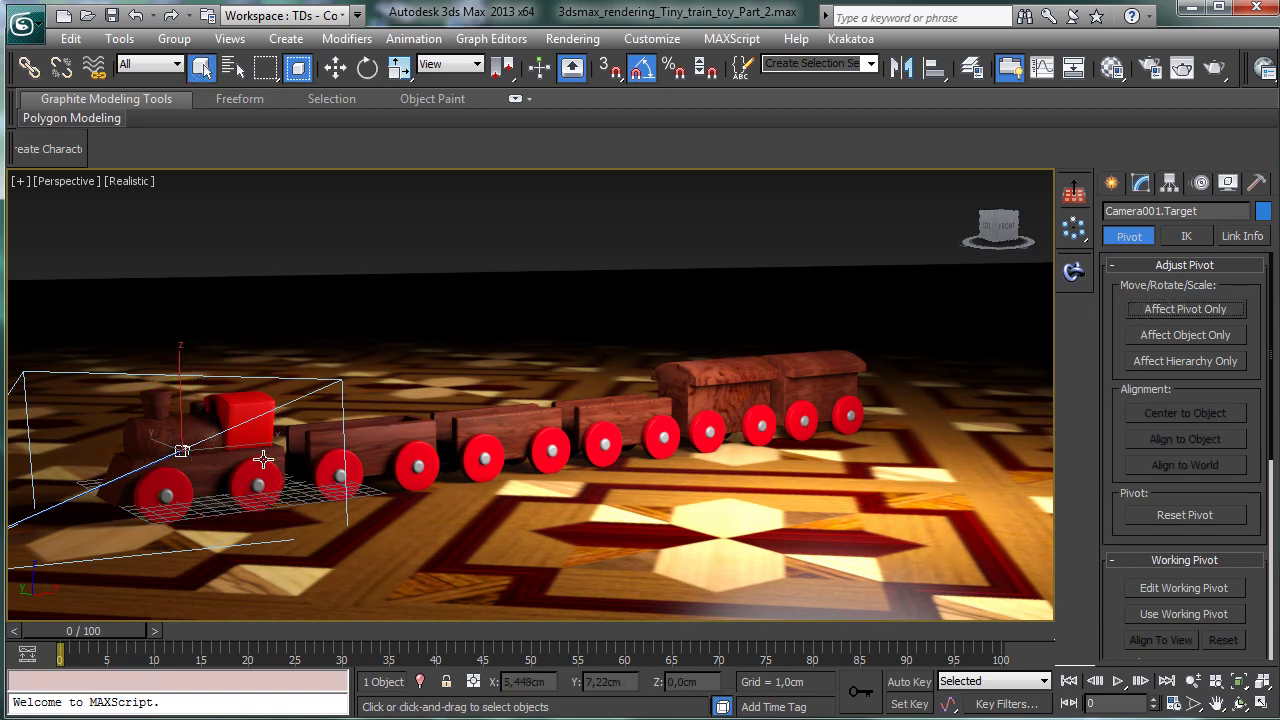
Step: Test-swivel the locomotive Train_part_1 about its pivot and undo the rotation
{"action": "left_click", "coordinate": [247, 416]}
{"action": "left_click", "coordinate": [1165, 313]}
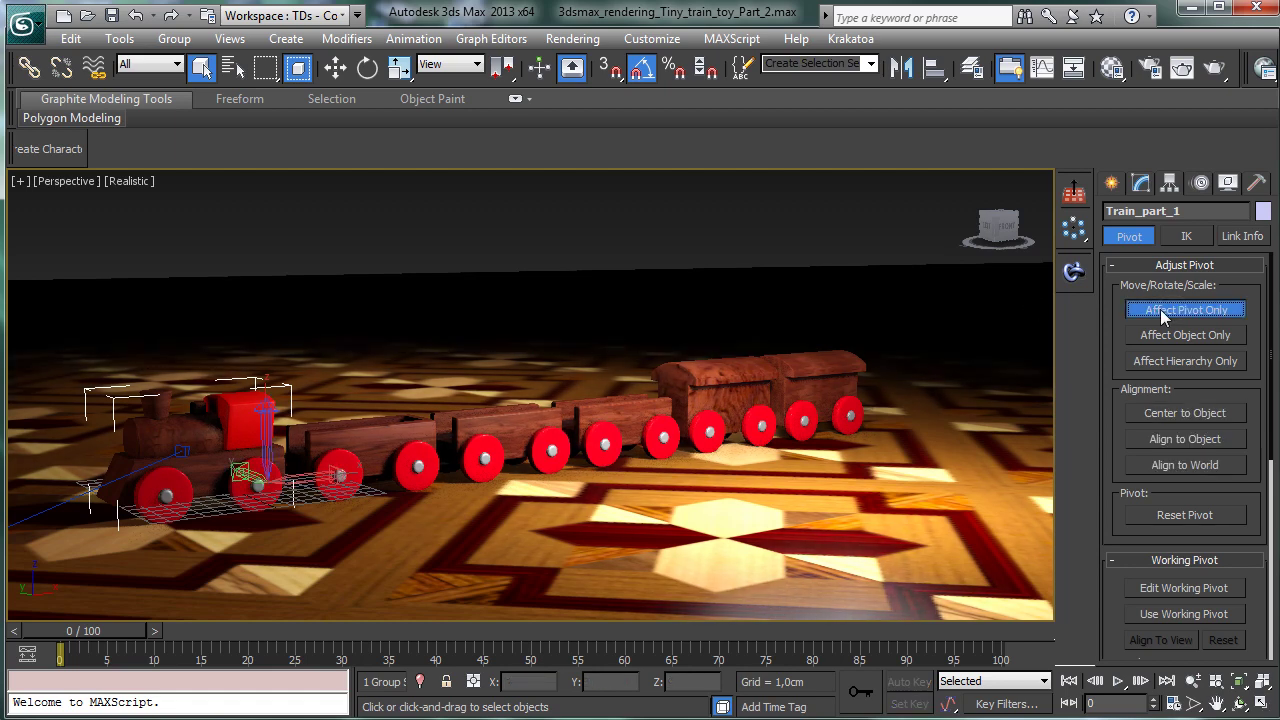
{"action": "left_click", "coordinate": [1165, 313]}
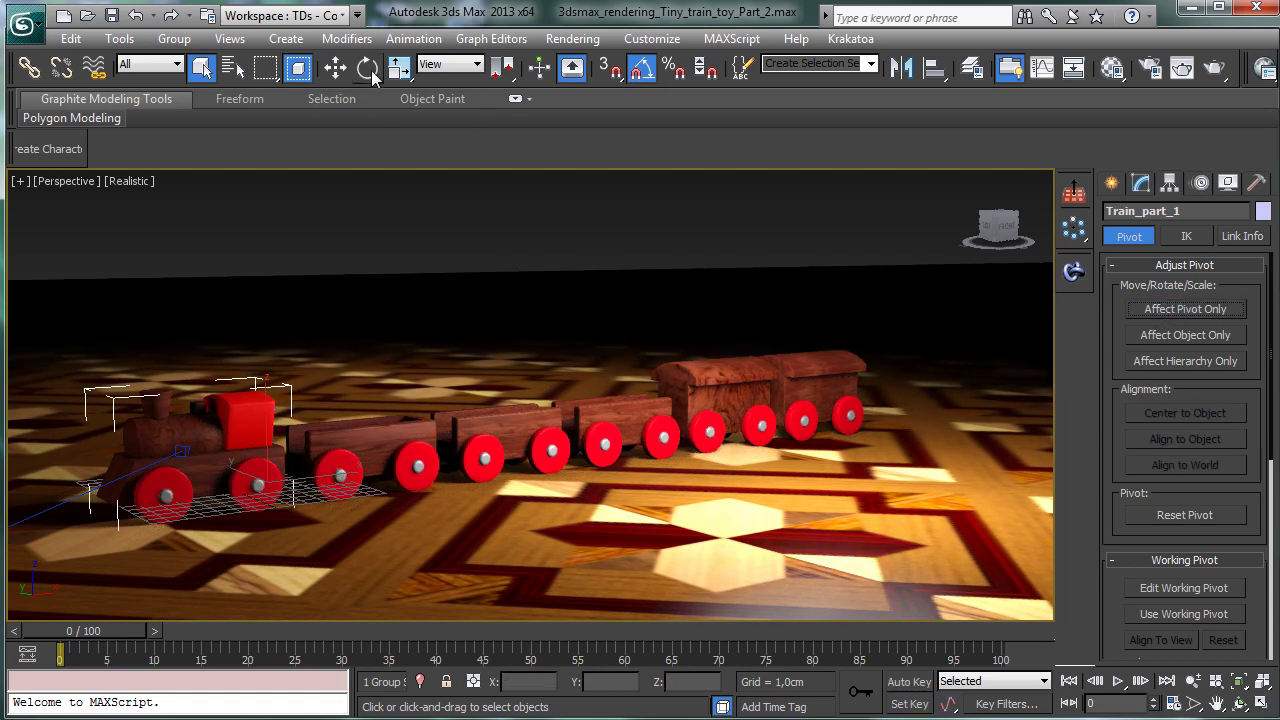
{"action": "left_click", "coordinate": [368, 67]}
{"action": "left_click_drag", "start_coordinate": [262, 498], "coordinate": [378, 458]}
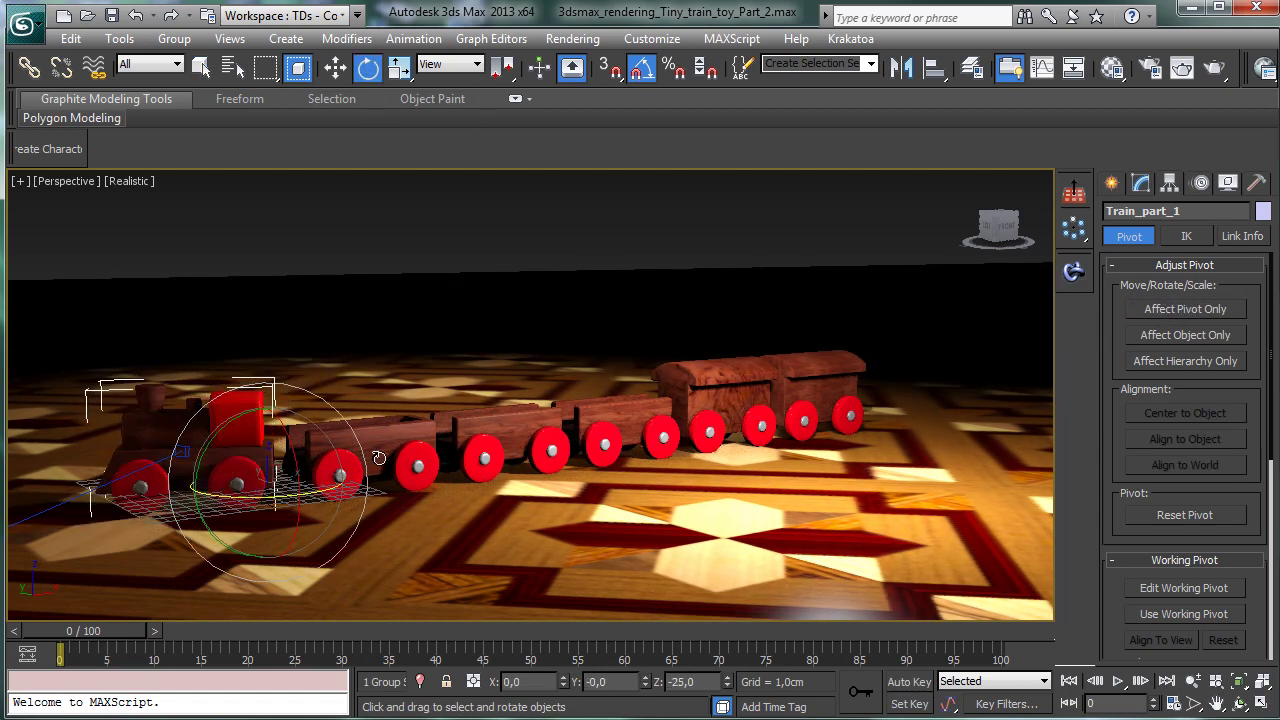
{"action": "key", "text": "ctrl+z"}
Step: Test-swivel Train_4 and Train_3 about their couplings, undoing each rotation
{"action": "left_click", "coordinate": [706, 410]}
{"action": "left_click_drag", "start_coordinate": [649, 452], "coordinate": [612, 430]}
{"action": "key", "text": "ctrl+z"}
{"action": "left_click", "coordinate": [612, 430]}
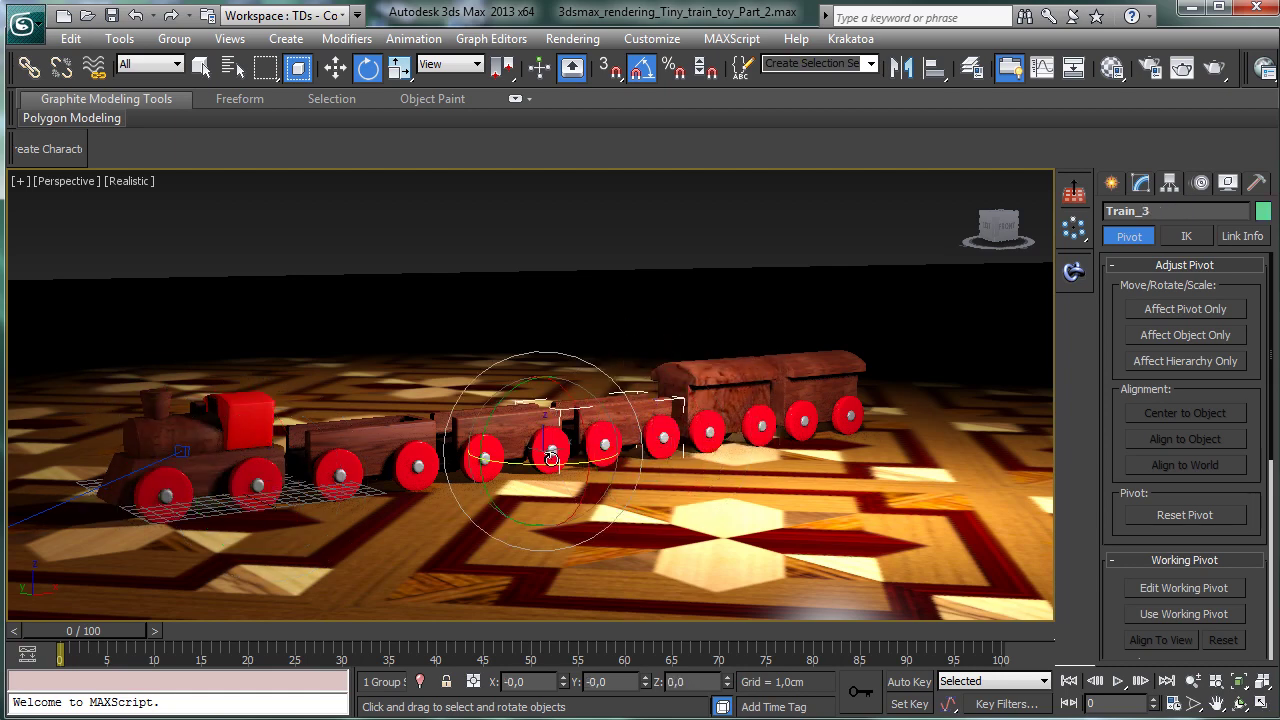
{"action": "left_click_drag", "start_coordinate": [552, 460], "coordinate": [510, 442]}
{"action": "key", "text": "ctrl+z"}
Step: Test-swivel Train_2 and Train_1, undoing each, then reselect Train_5
{"action": "left_click", "coordinate": [416, 476]}
{"action": "left_click_drag", "start_coordinate": [416, 476], "coordinate": [438, 476]}
{"action": "key", "text": "ctrl+z"}
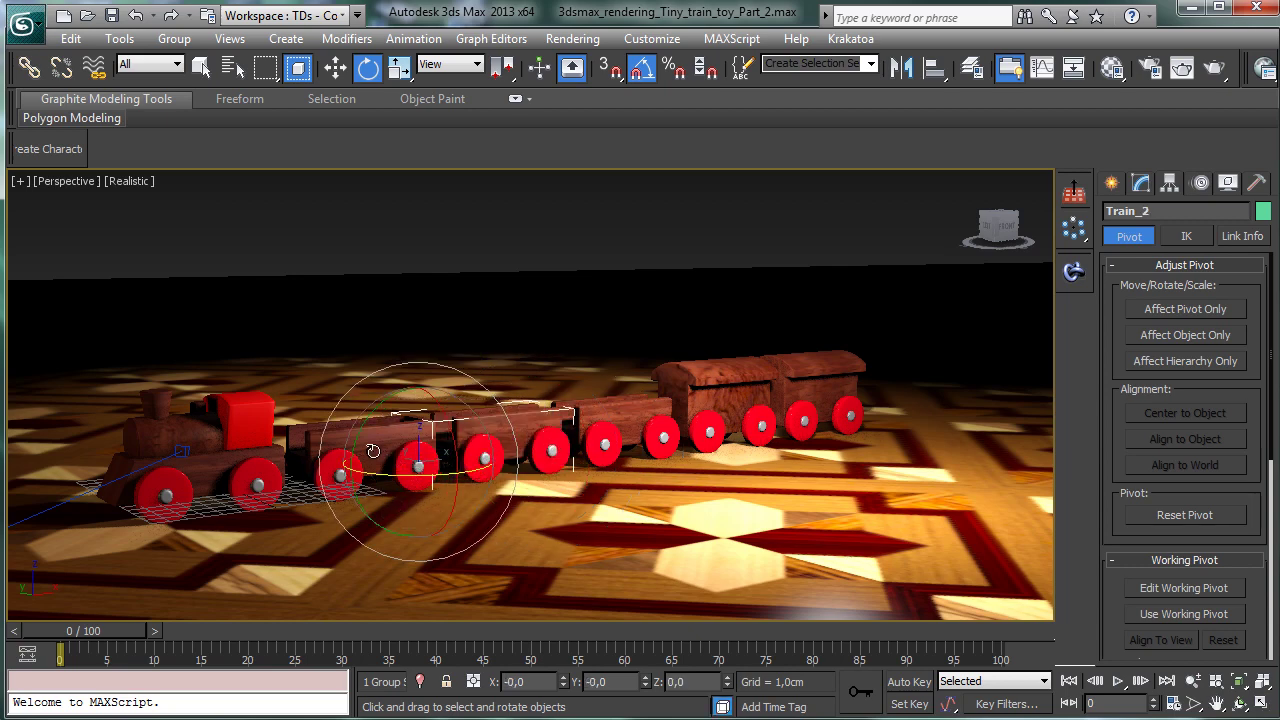
{"action": "left_click", "coordinate": [340, 472]}
{"action": "mouse_move", "coordinate": [267, 494]}
{"action": "left_mouse_down"}
{"action": "mouse_move", "coordinate": [300, 490]}
{"action": "mouse_move", "coordinate": [280, 492]}
{"action": "left_mouse_up"}
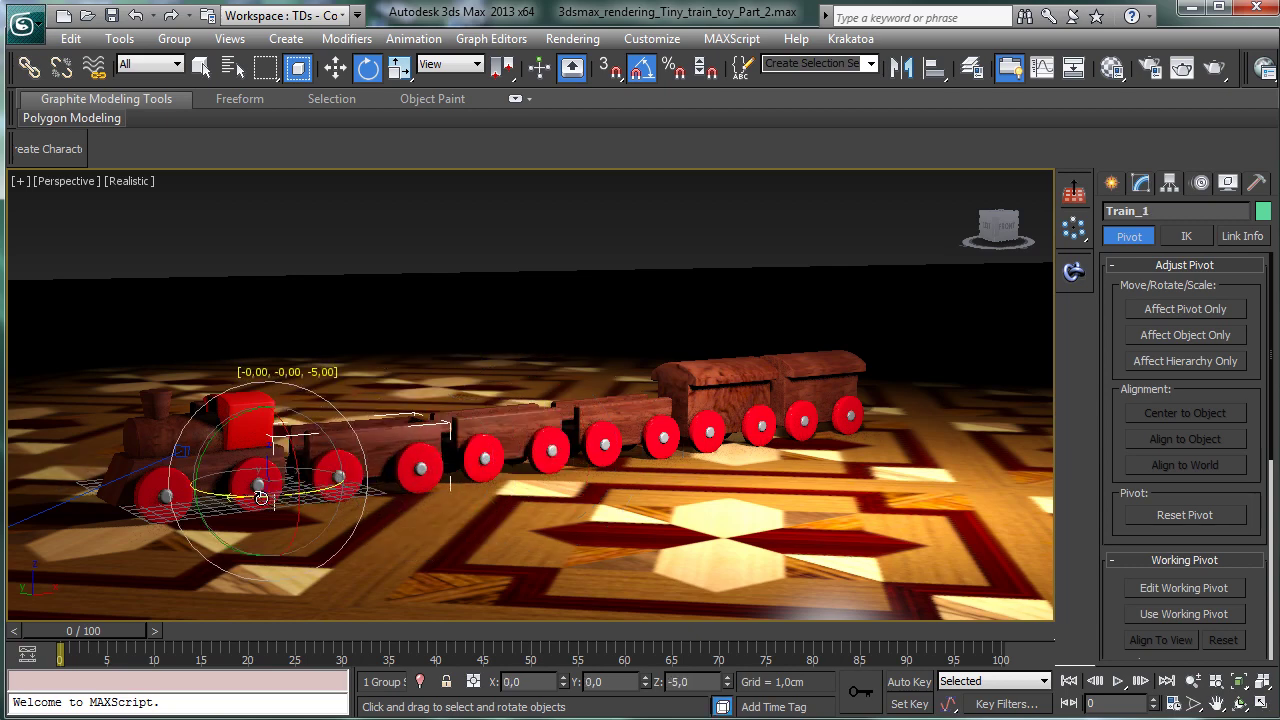
{"action": "key", "text": "ctrl+z"}
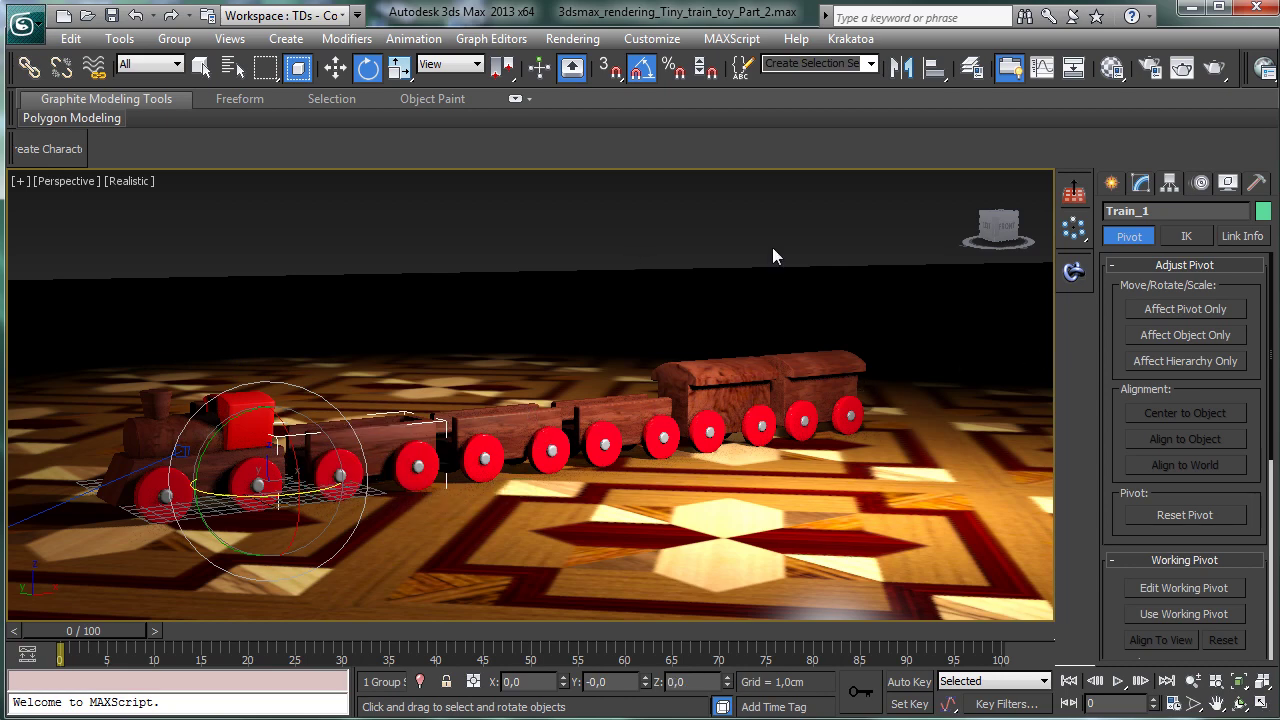
{"action": "left_click", "coordinate": [786, 365]}
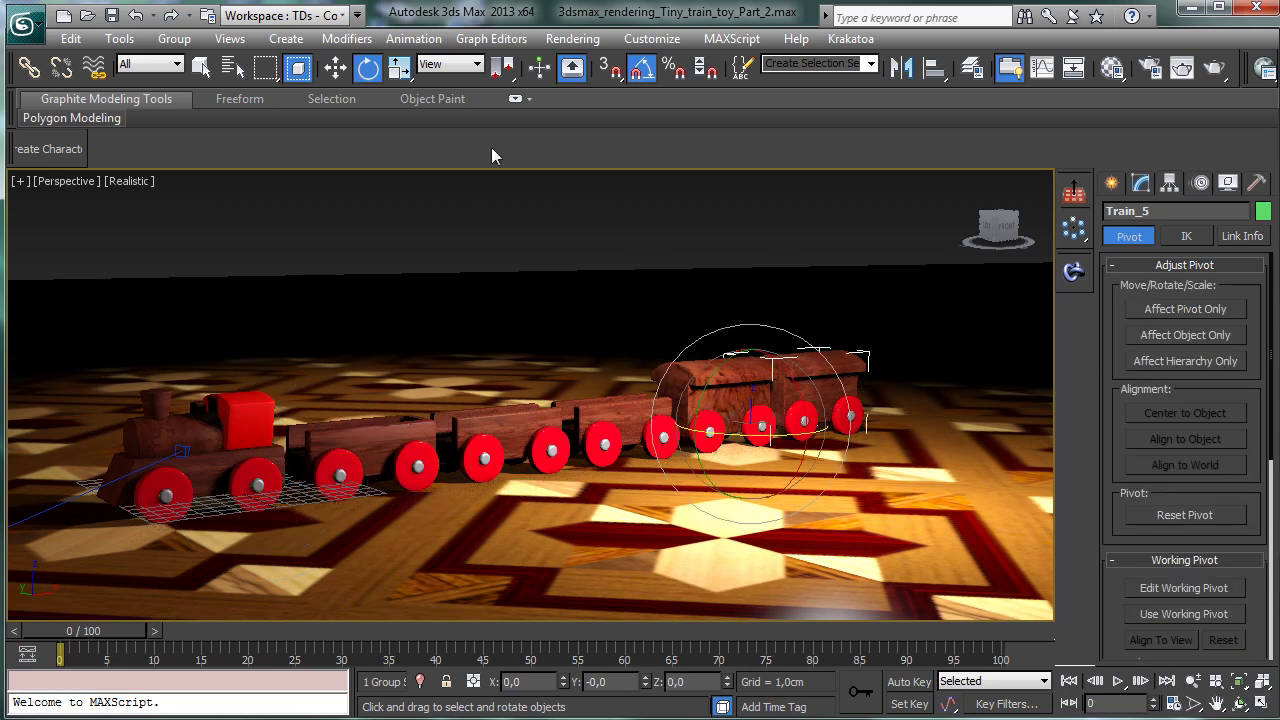
{"action": "left_click", "coordinate": [128, 184]}
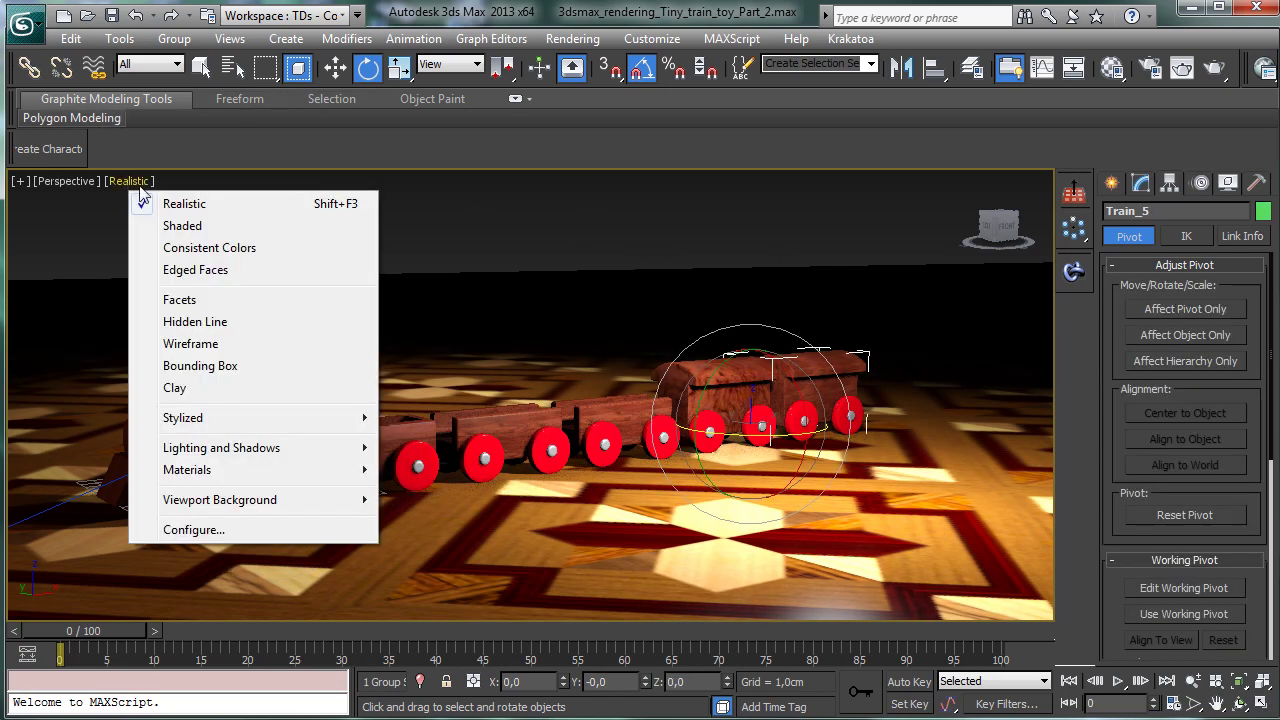
Step: Set the view to Wireframe and link Train_5 to Train_4, Train_4 to Train_3, Train_3 to Train_2, Train_2 to Train_1
{"action": "left_click", "coordinate": [205, 343]}
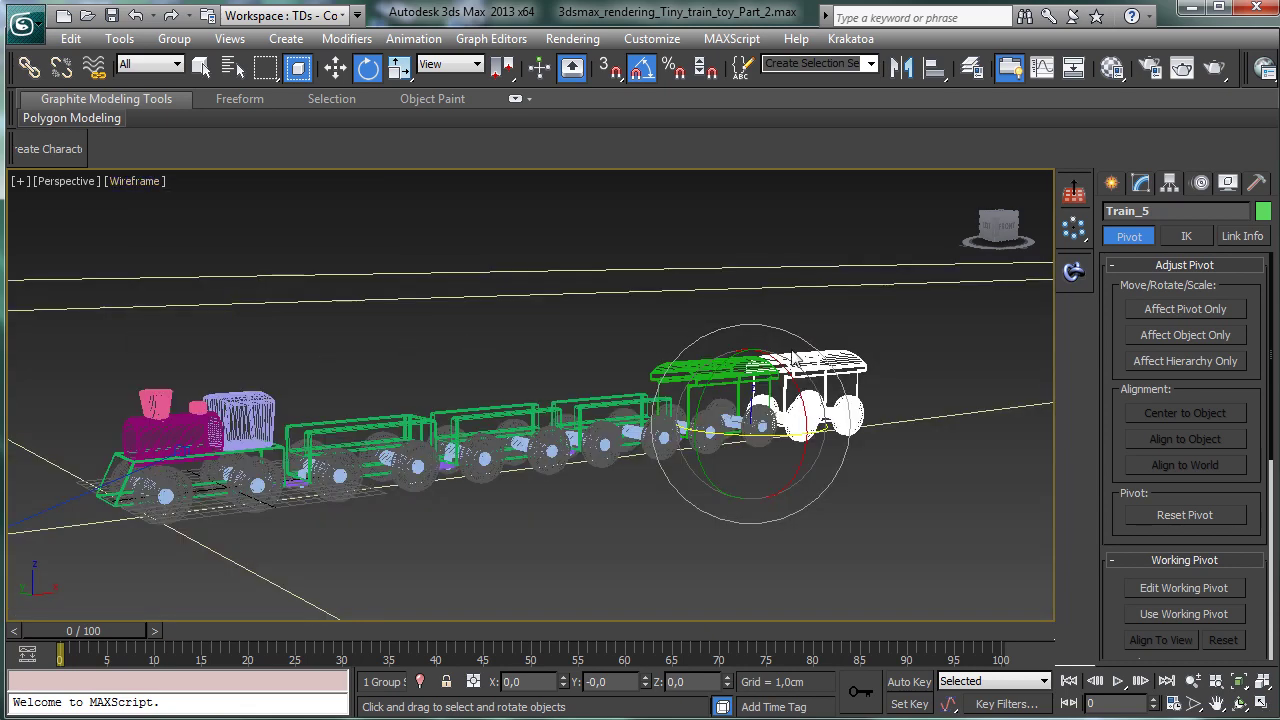
{"action": "left_click", "coordinate": [205, 74]}
{"action": "left_click", "coordinate": [29, 67]}
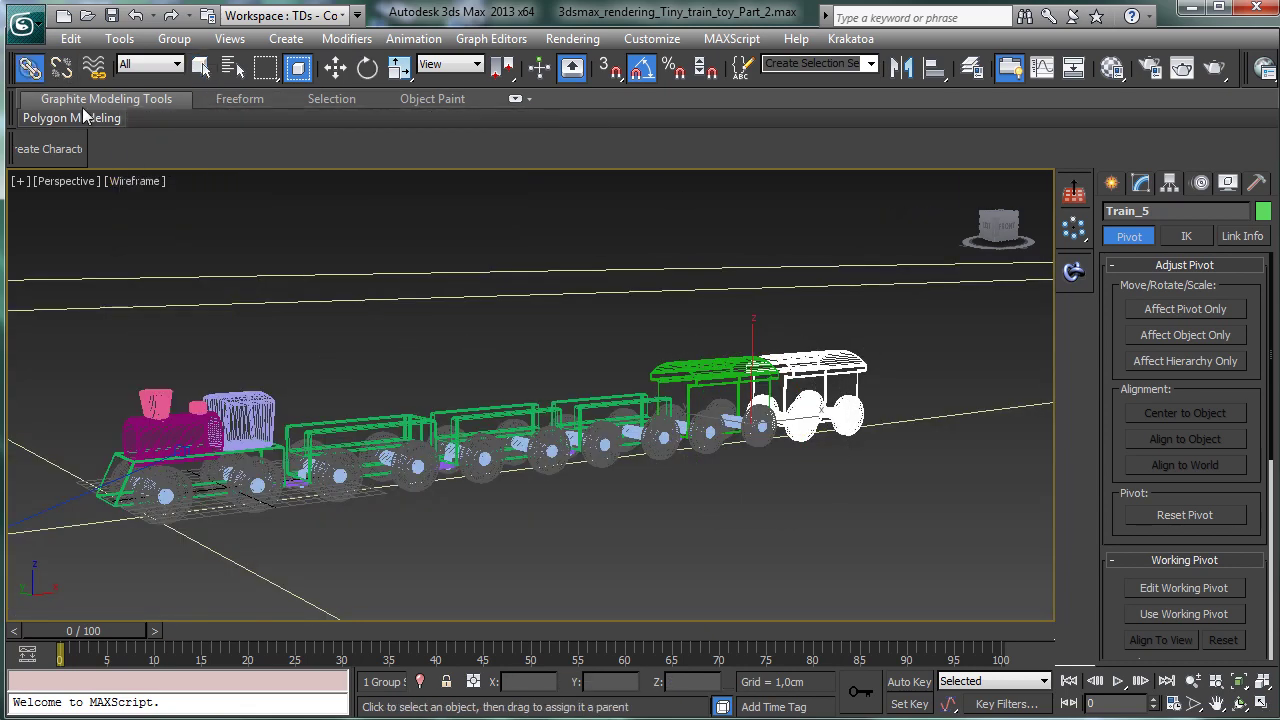
{"action": "left_click", "coordinate": [699, 373]}
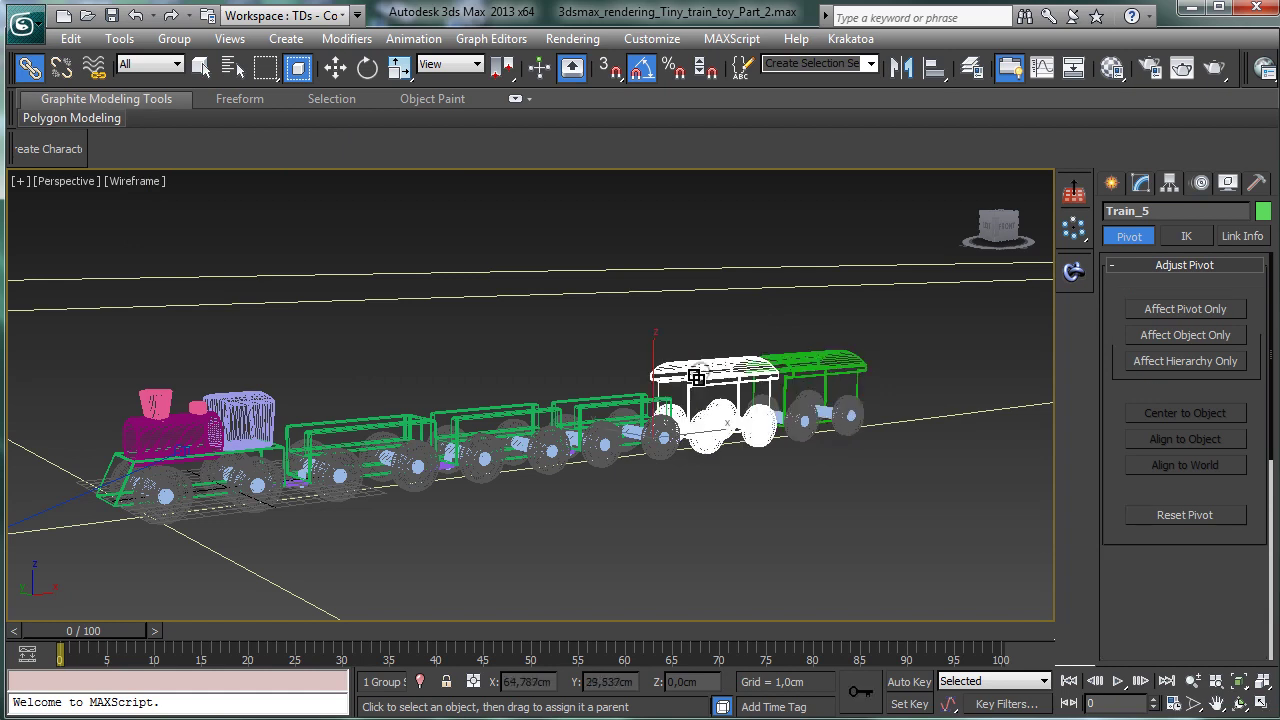
{"action": "left_click", "coordinate": [605, 404]}
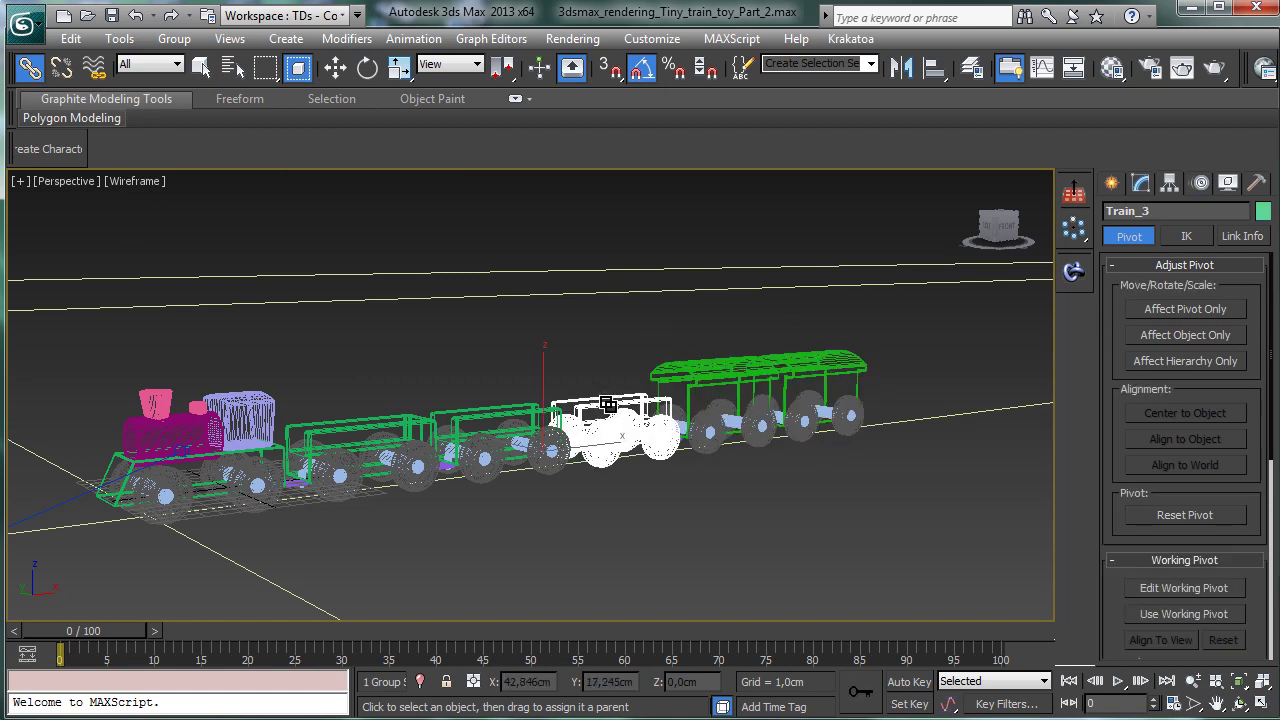
{"action": "left_click", "coordinate": [494, 418]}
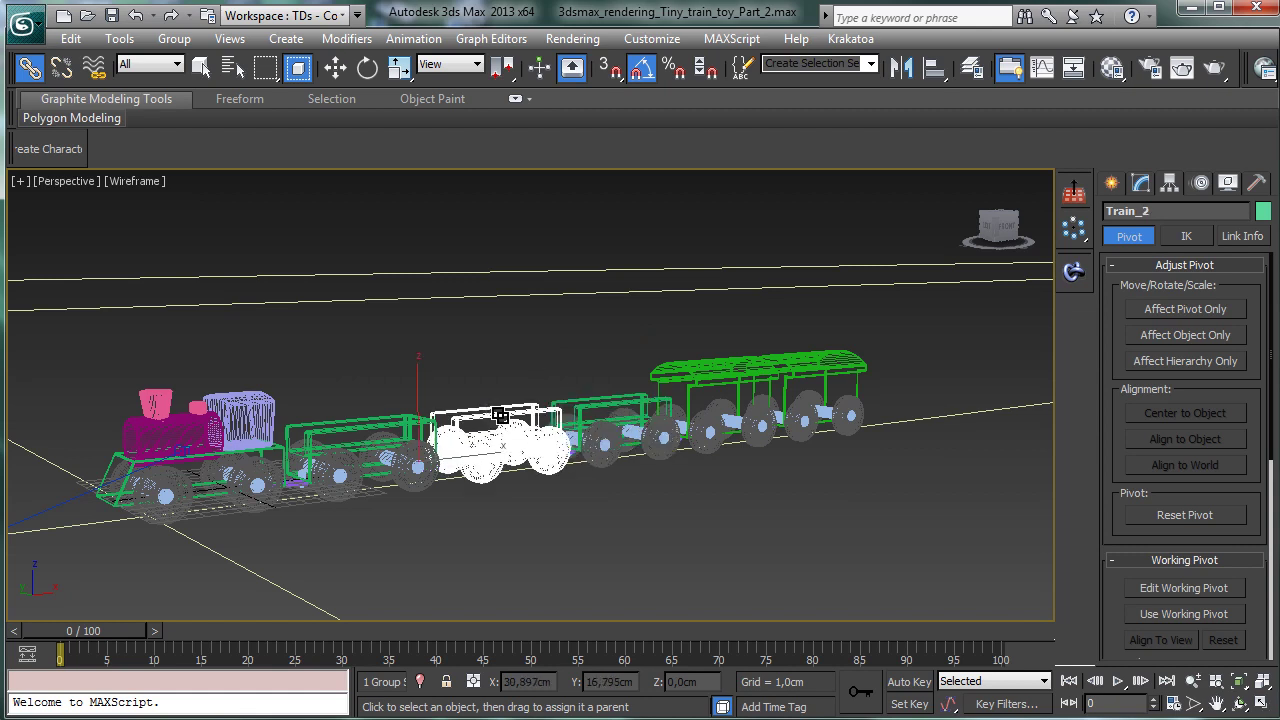
{"action": "left_click", "coordinate": [330, 430]}
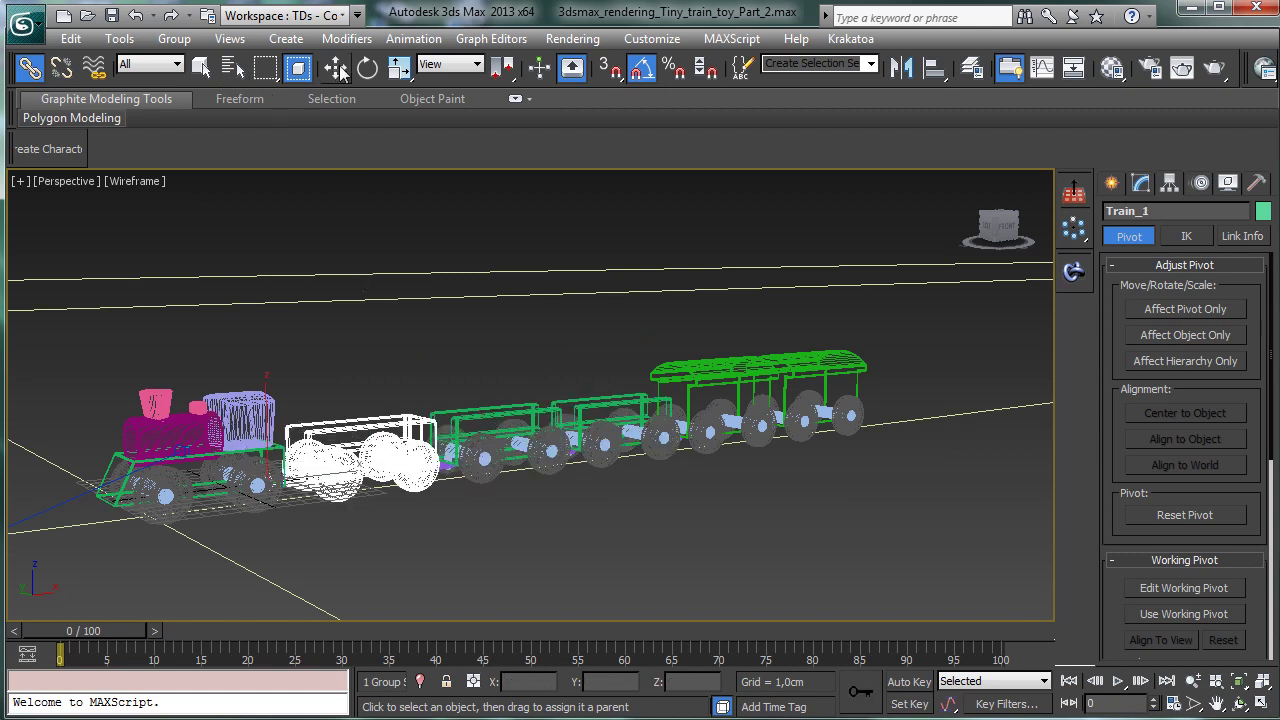
Step: Test-rotate the linked cars to confirm trailing cars follow, undoing each rotation
{"action": "left_click", "coordinate": [367, 68]}
{"action": "left_click_drag", "start_coordinate": [270, 494], "coordinate": [453, 434]}
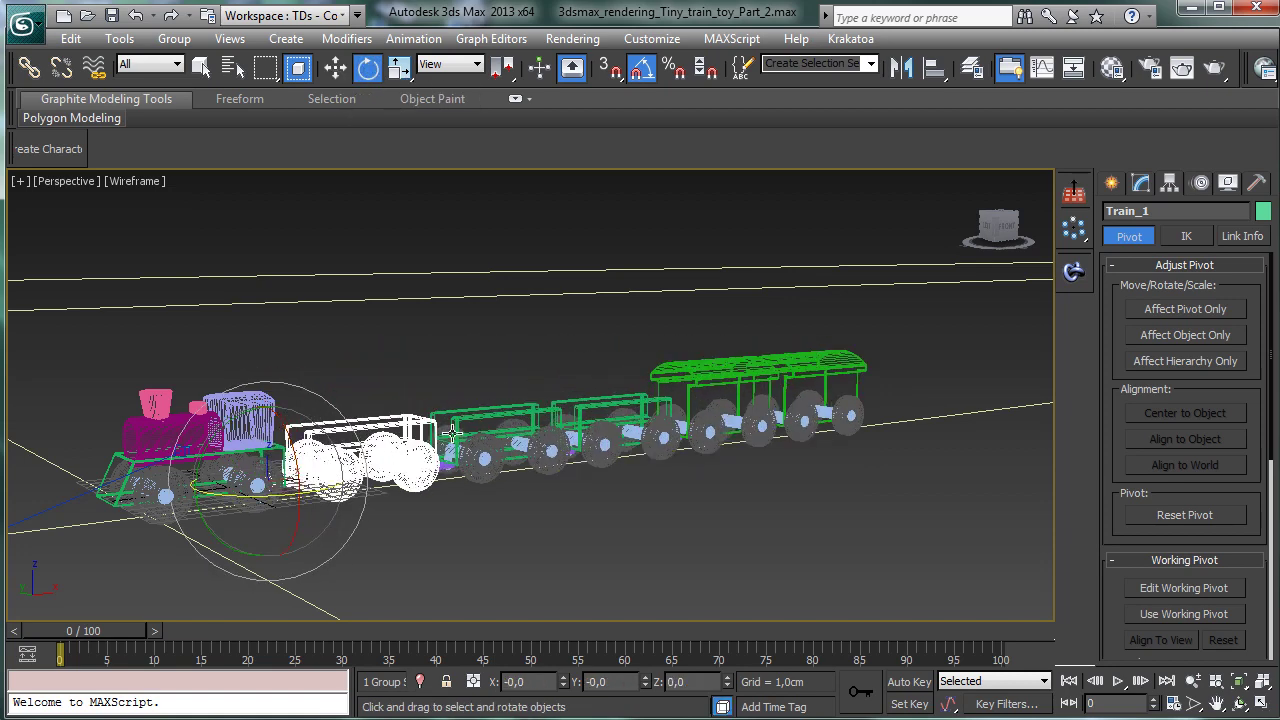
{"action": "left_click_drag", "start_coordinate": [424, 477], "coordinate": [540, 410]}
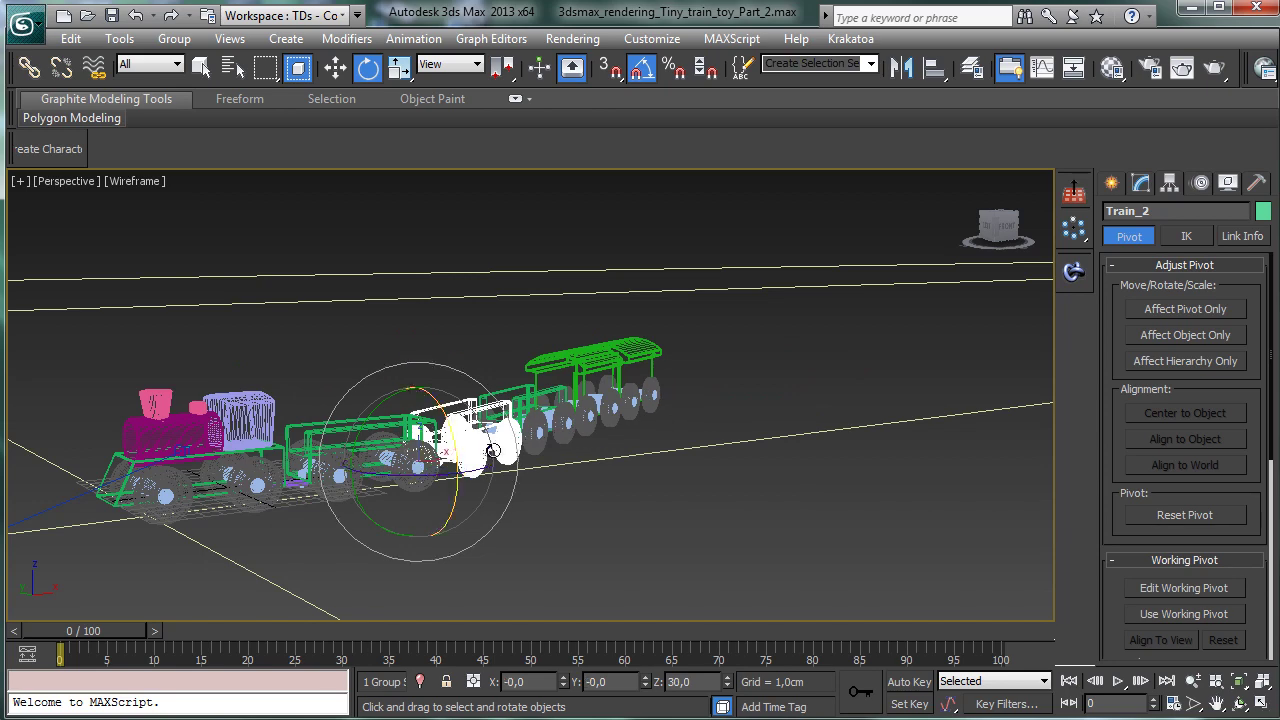
{"action": "key", "text": "ctrl+z"}
{"action": "left_click", "coordinate": [551, 418]}
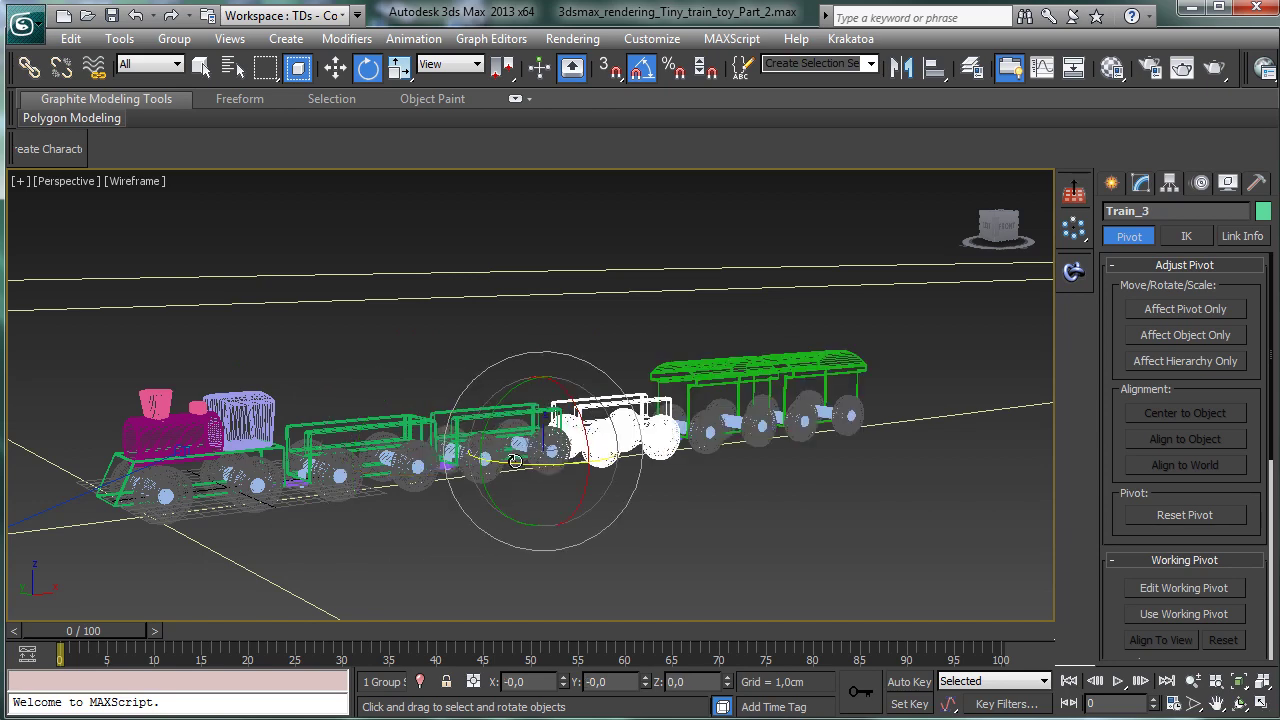
{"action": "left_click_drag", "start_coordinate": [515, 460], "coordinate": [650, 466]}
{"action": "key", "text": "ctrl+z"}
Step: Set the Perspective view to Shaded, save the scene, and restore the four-view layout
{"action": "left_click", "coordinate": [138, 181]}
{"action": "left_click", "coordinate": [186, 224]}
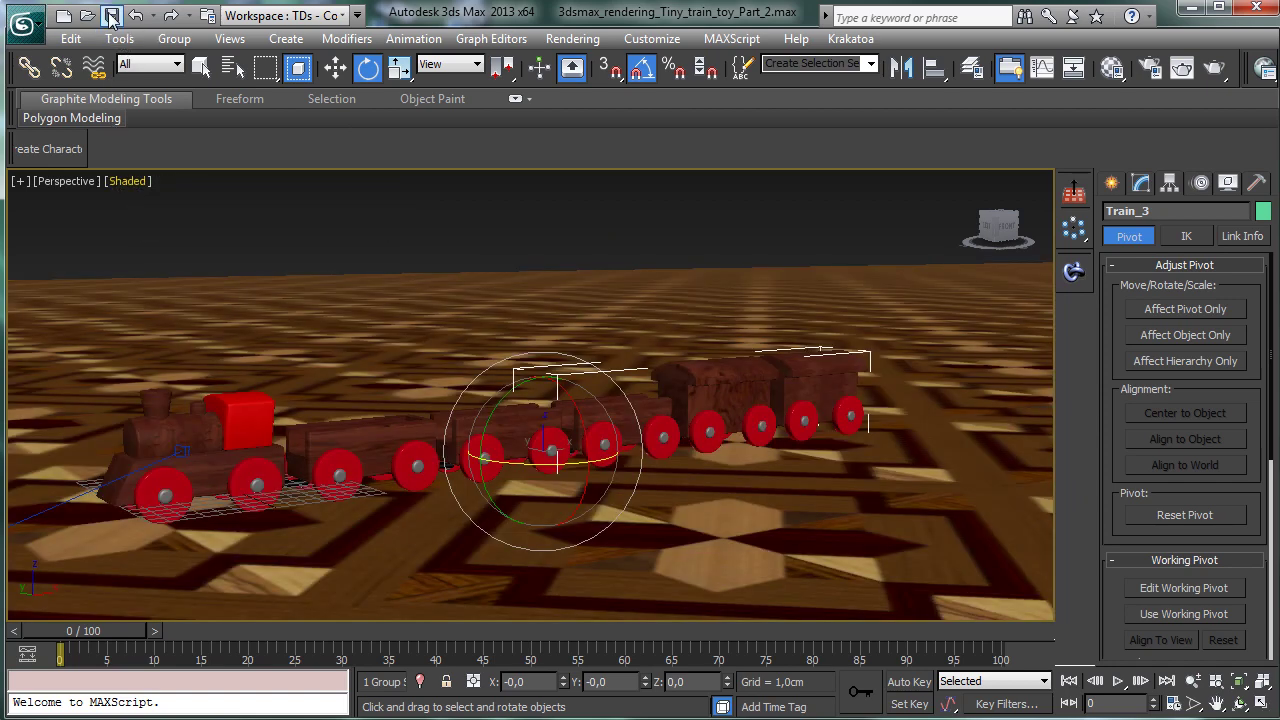
{"action": "left_click", "coordinate": [111, 17]}
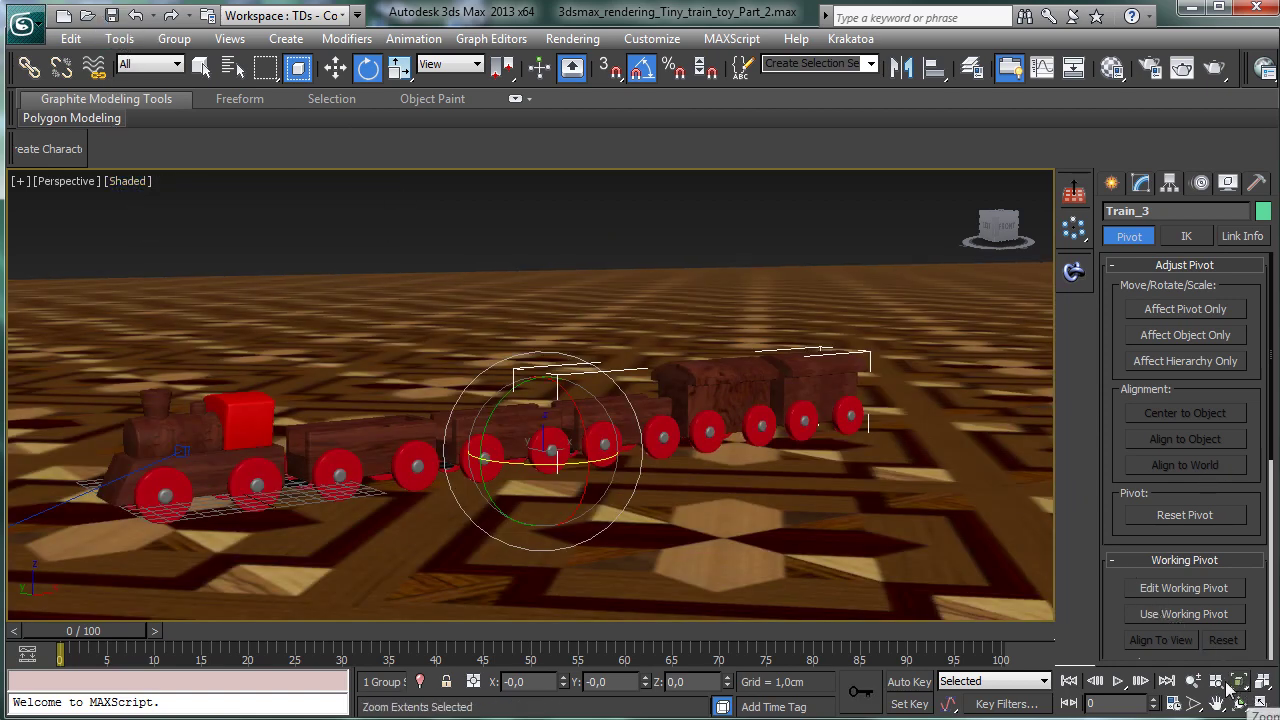
{"action": "left_click", "coordinate": [1262, 681]}
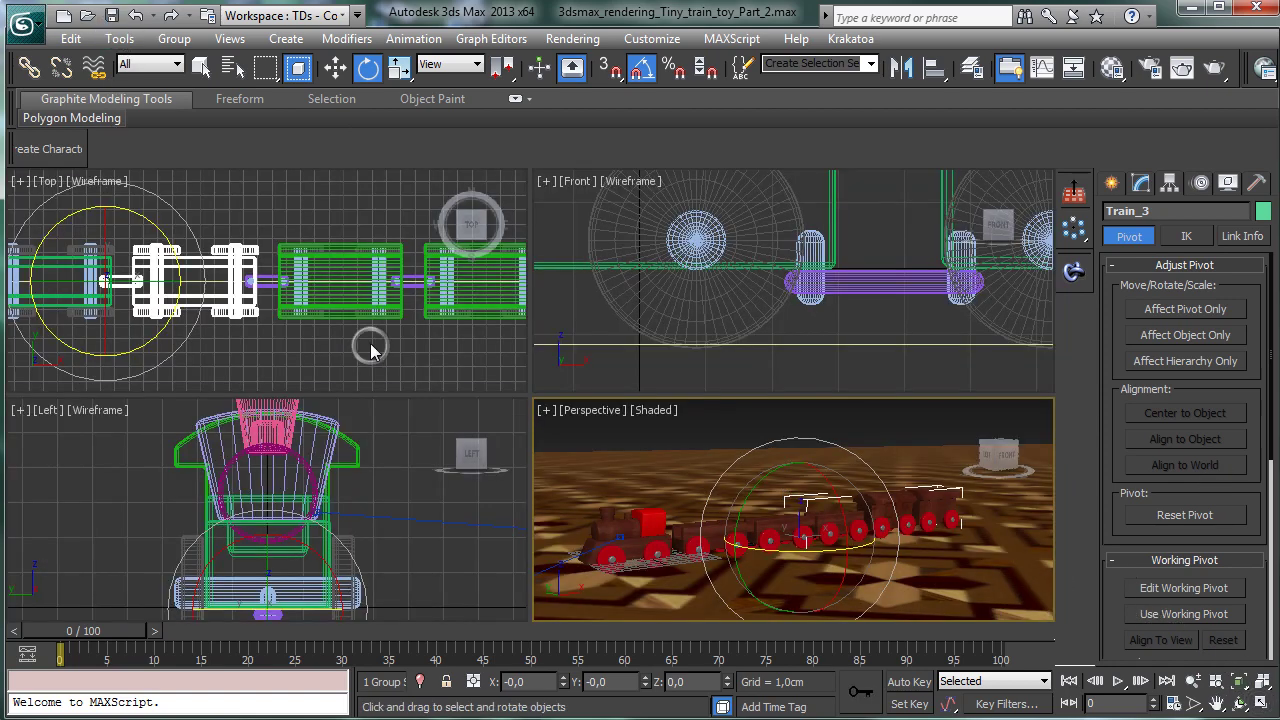
Step: In the maximized Top view, turn the train 15 degrees at Train_1 and bend it further at Train_2
{"action": "left_click", "coordinate": [1262, 703]}
{"action": "left_click", "coordinate": [1193, 681]}
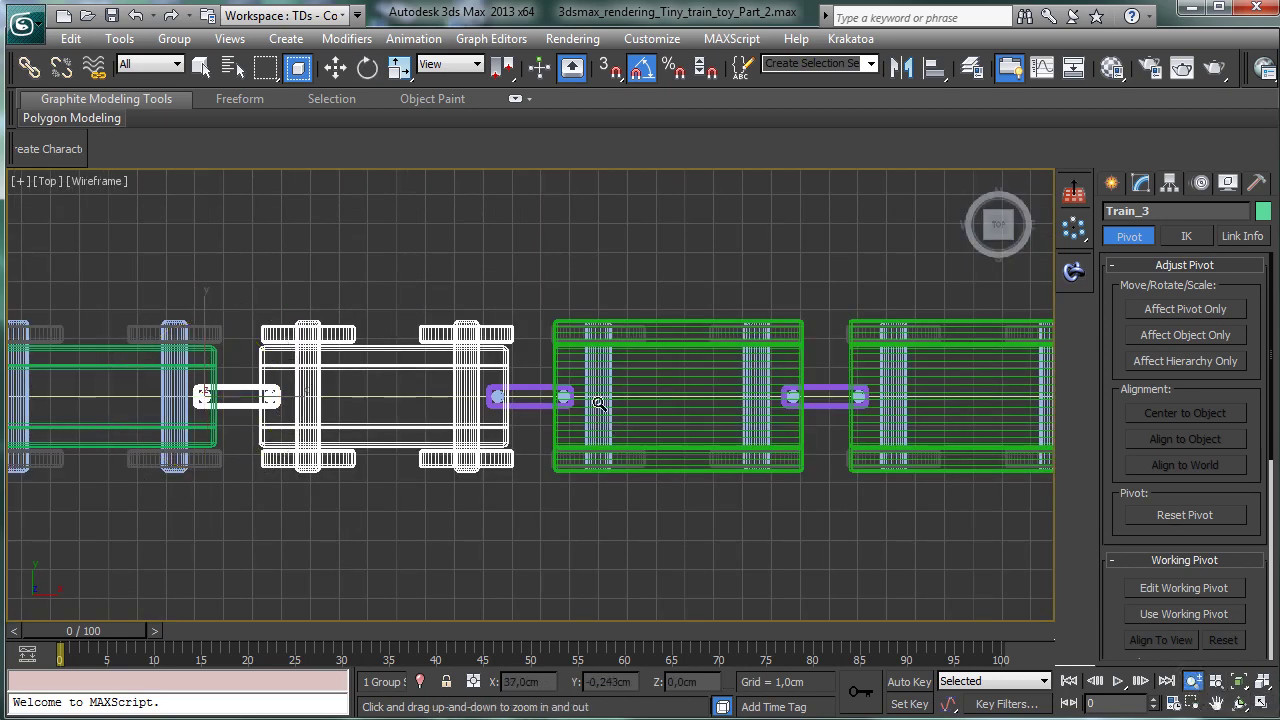
{"action": "left_click_drag", "start_coordinate": [605, 440], "coordinate": [605, 493]}
{"action": "left_click", "coordinate": [1215, 705]}
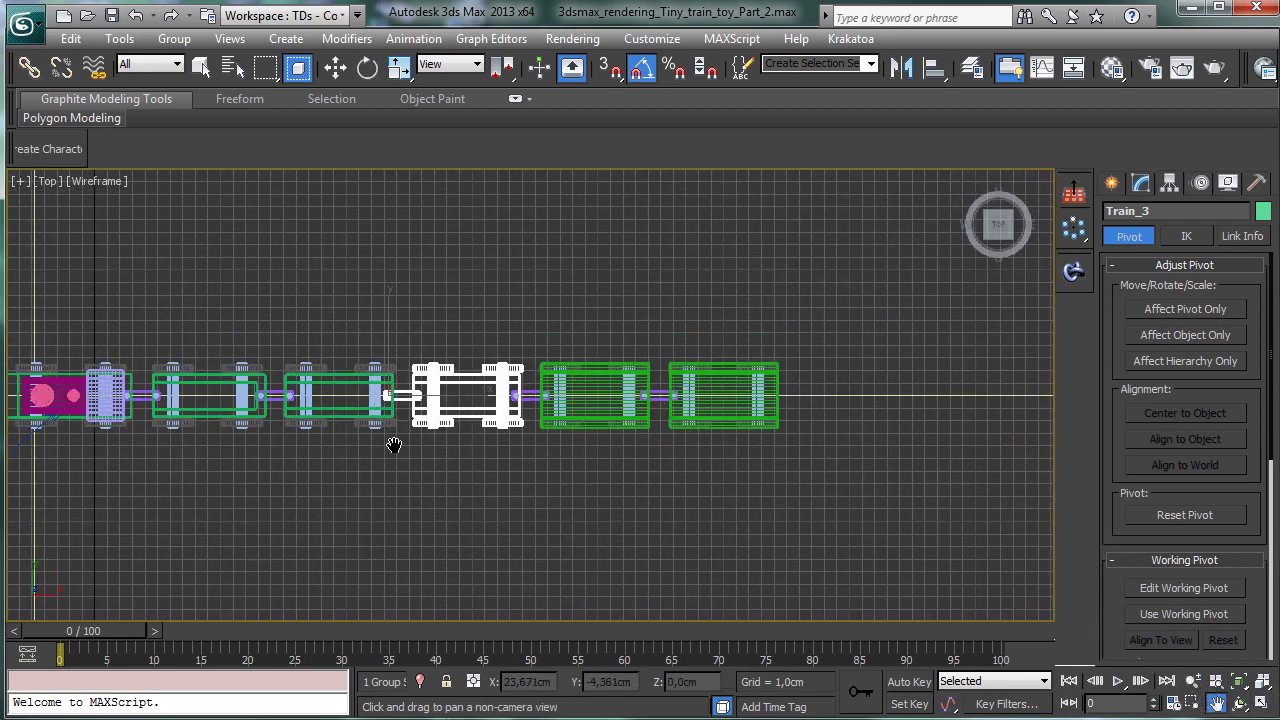
{"action": "left_click_drag", "start_coordinate": [394, 443], "coordinate": [526, 467]}
{"action": "key", "text": "e"}
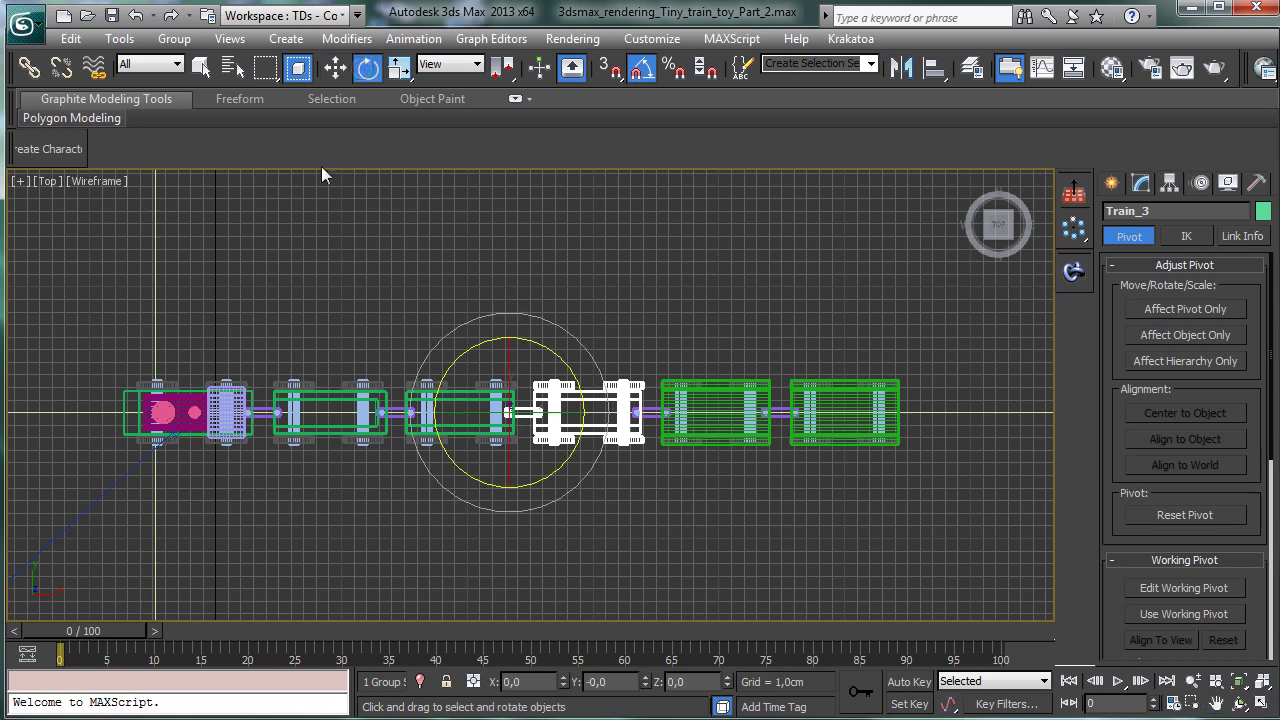
{"action": "left_click", "coordinate": [305, 396]}
{"action": "left_click_drag", "start_coordinate": [267, 474], "coordinate": [280, 476]}
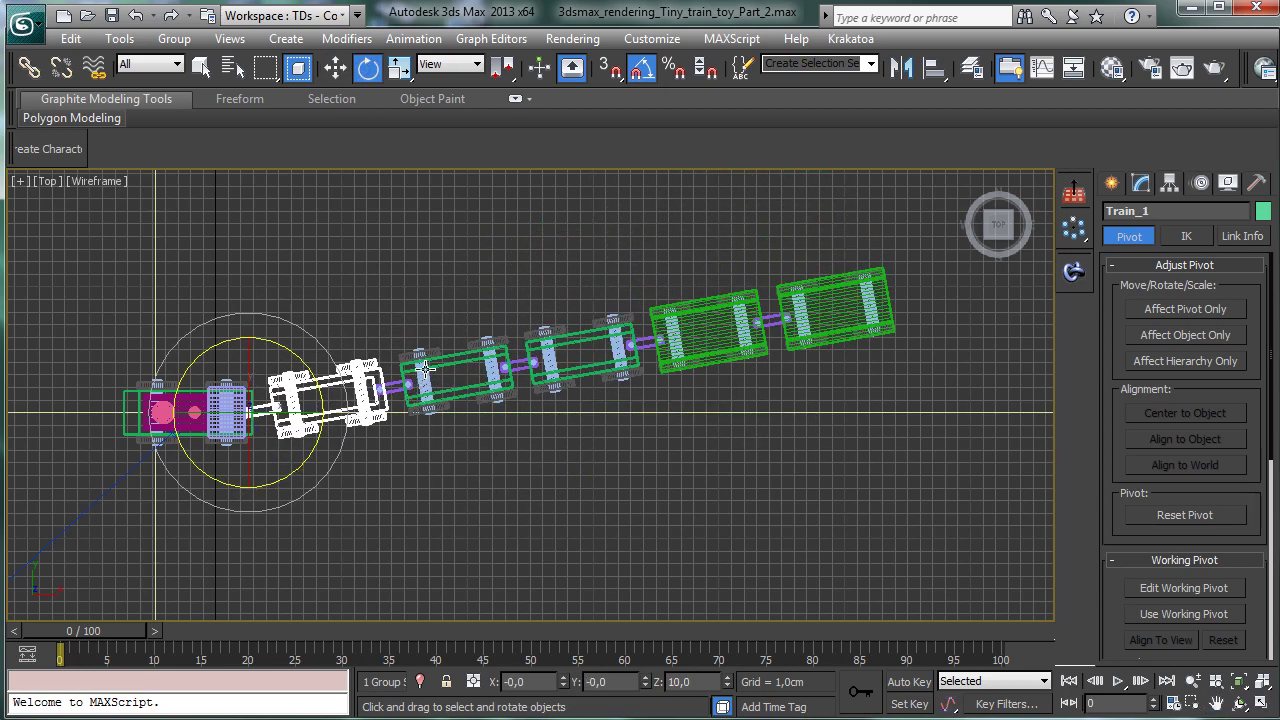
{"action": "left_click", "coordinate": [425, 369]}
{"action": "left_click_drag", "start_coordinate": [429, 446], "coordinate": [442, 428]}
Step: Turn Train_3 back about 15 degrees, level Train_4, and rotate Train_5 about -10 degrees
{"action": "left_click", "coordinate": [565, 325]}
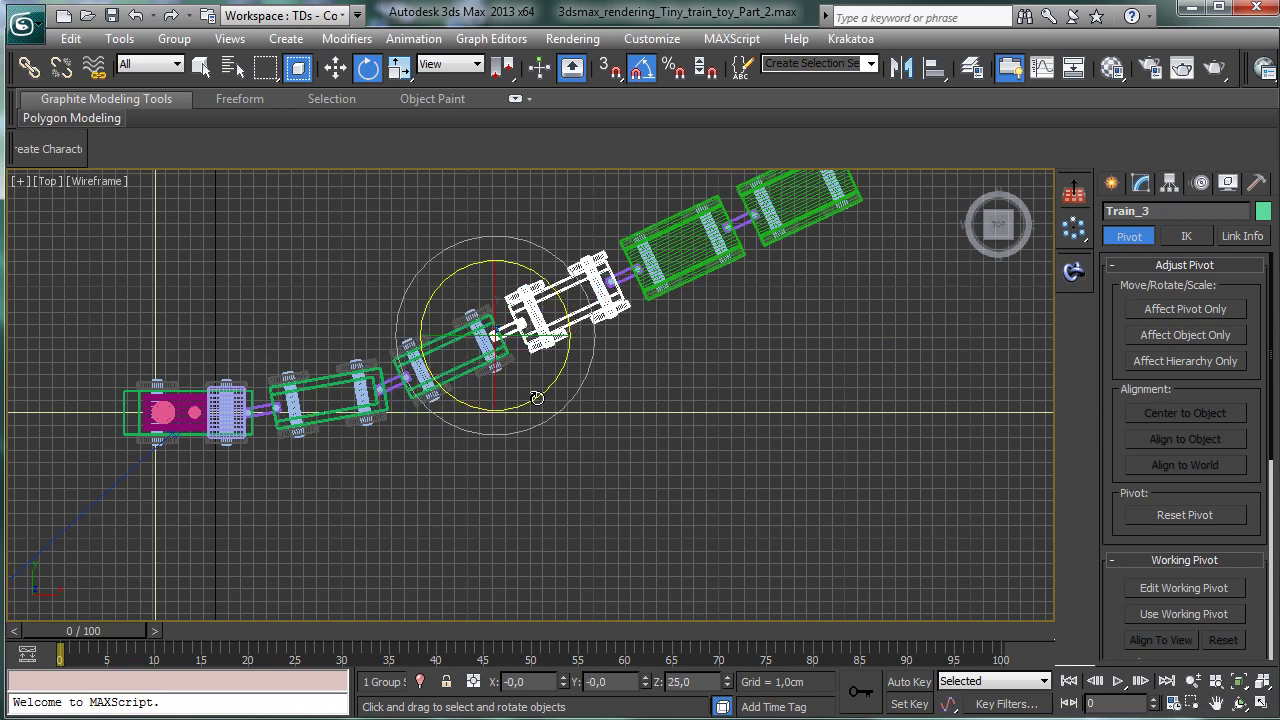
{"action": "mouse_move", "coordinate": [538, 396]}
{"action": "left_mouse_down"}
{"action": "mouse_move", "coordinate": [516, 408]}
{"action": "mouse_move", "coordinate": [531, 404]}
{"action": "left_mouse_up"}
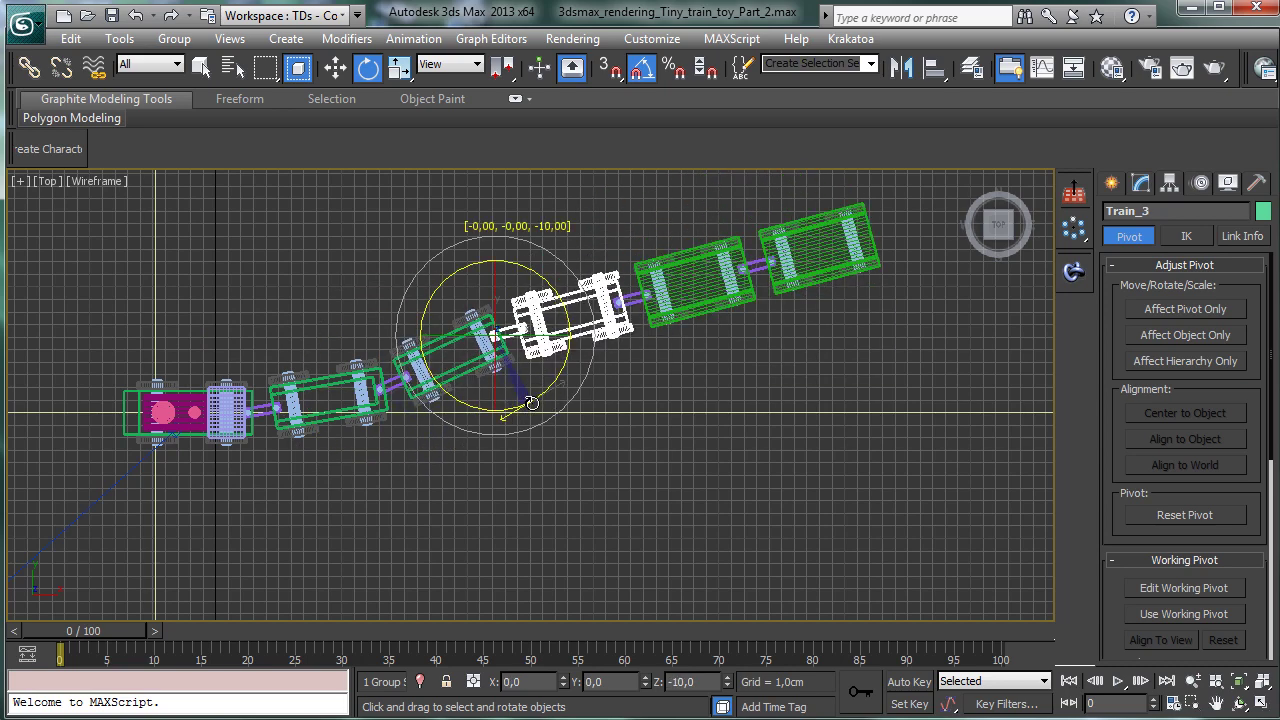
{"action": "left_click", "coordinate": [679, 312]}
{"action": "left_click_drag", "start_coordinate": [664, 358], "coordinate": [660, 362]}
{"action": "left_click", "coordinate": [825, 285]}
{"action": "mouse_move", "coordinate": [753, 368]}
{"action": "left_mouse_down"}
{"action": "mouse_move", "coordinate": [778, 362]}
{"action": "mouse_move", "coordinate": [768, 366]}
{"action": "left_mouse_up"}
Step: Return to four views, then make the Top view active and maximize it with Alt+W
{"action": "left_click", "coordinate": [1264, 705]}
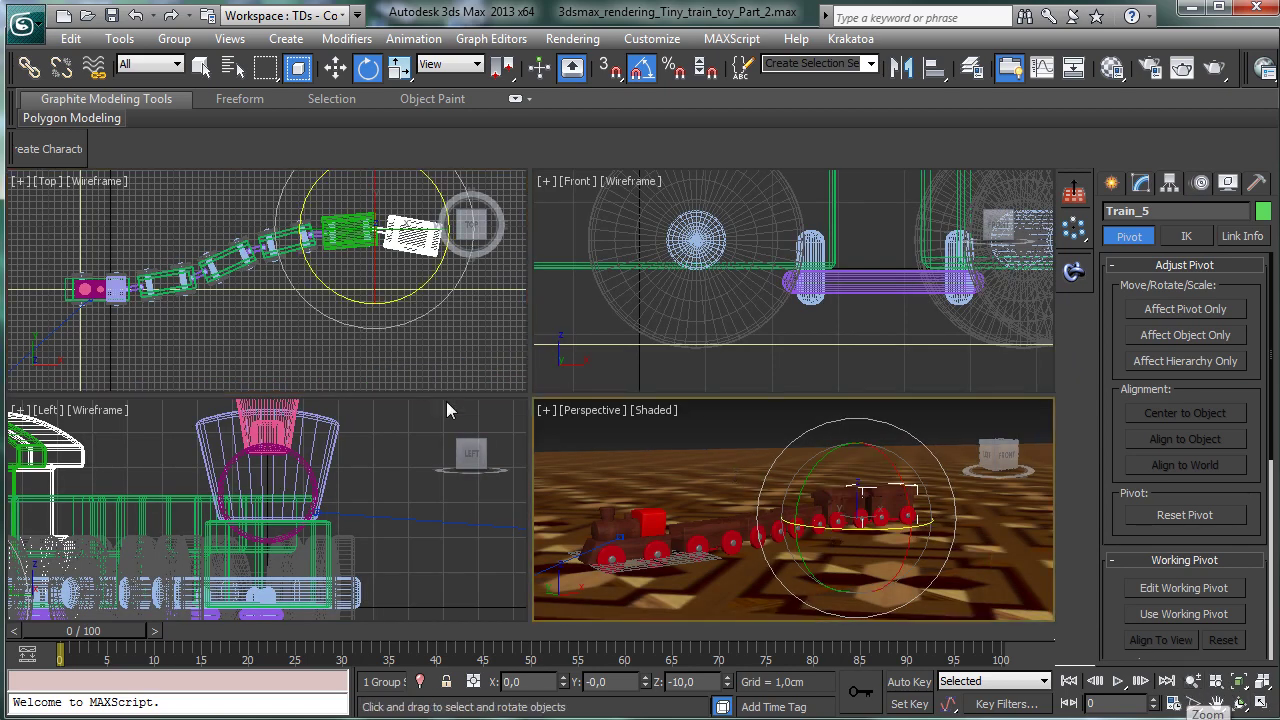
{"action": "right_click", "coordinate": [449, 351]}
{"action": "key", "text": "alt+w"}
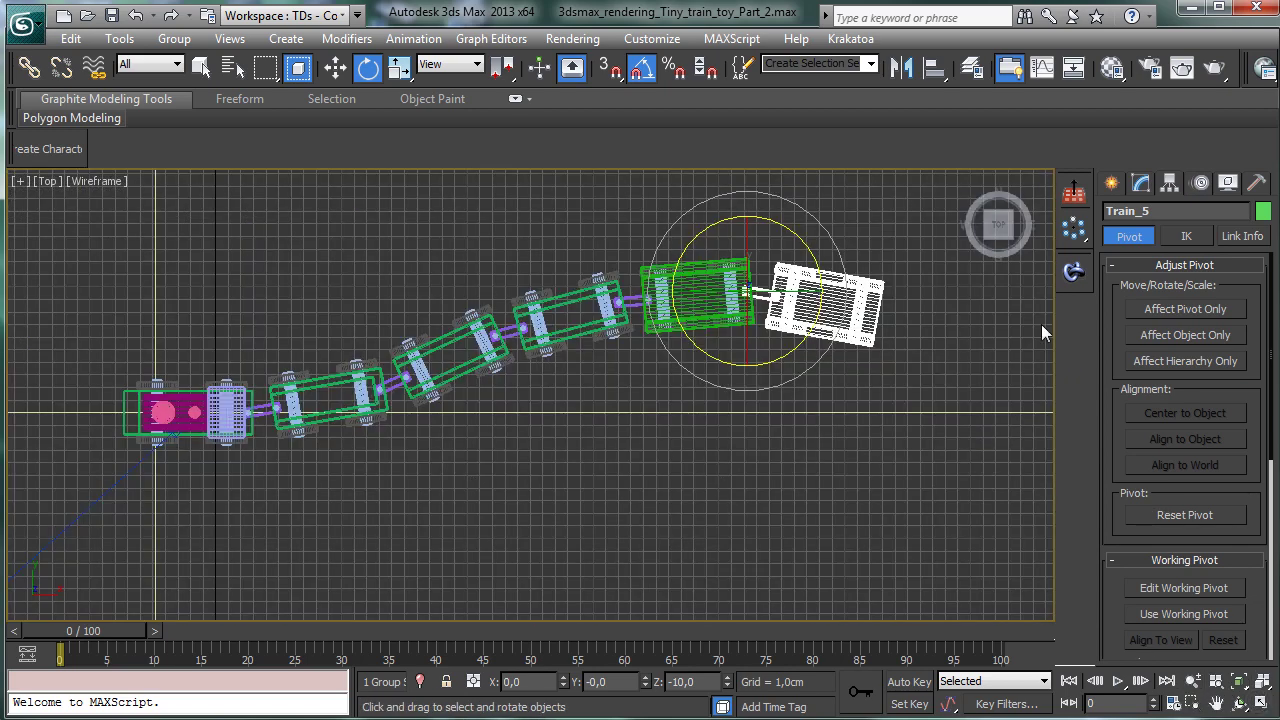
{"action": "left_click", "coordinate": [1111, 183]}
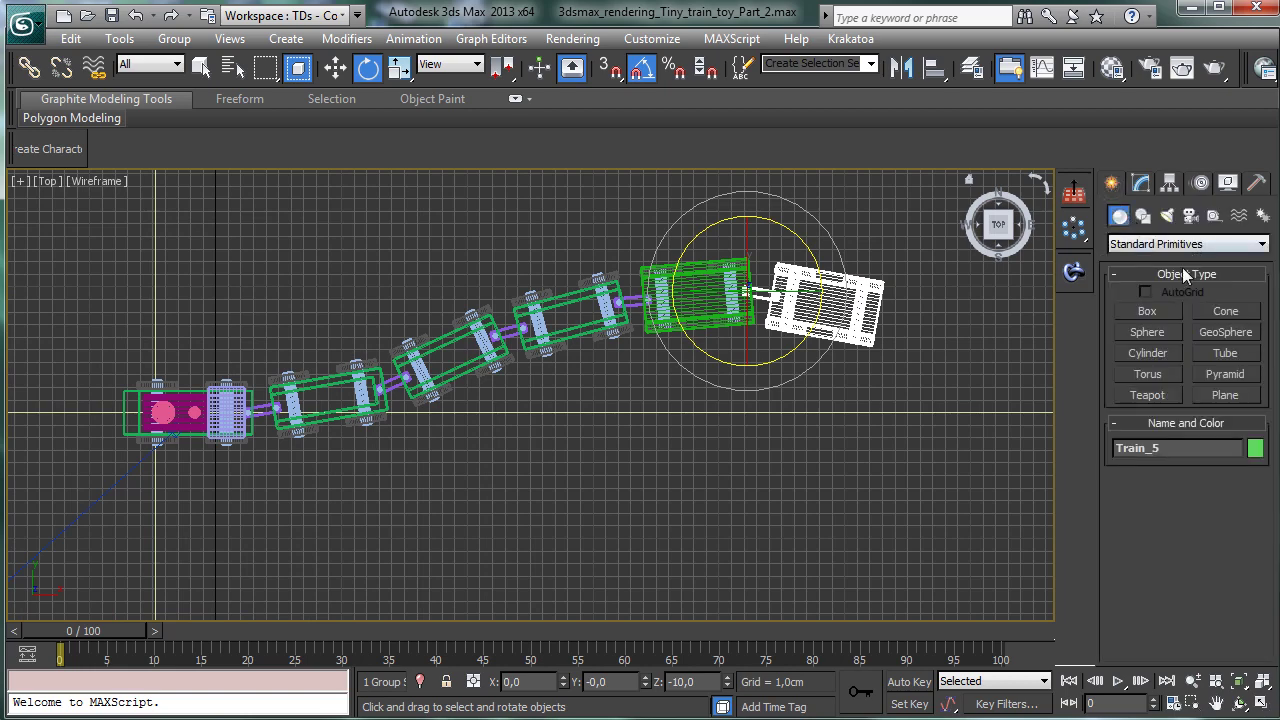
Step: Start a Line spline, zoom the Top view slightly, and turn on grid snaps
{"action": "left_click", "coordinate": [1143, 216]}
{"action": "left_click", "coordinate": [1148, 327]}
{"action": "left_click", "coordinate": [1193, 681]}
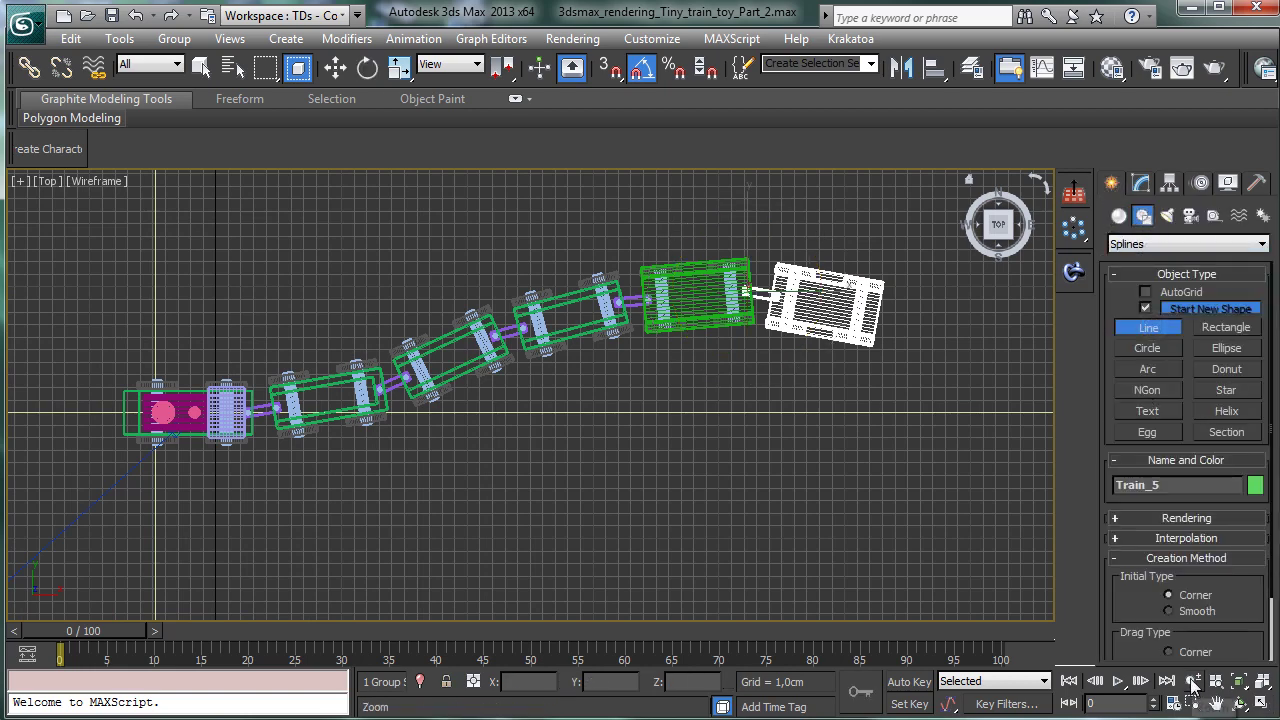
{"action": "left_click_drag", "start_coordinate": [428, 409], "coordinate": [458, 409]}
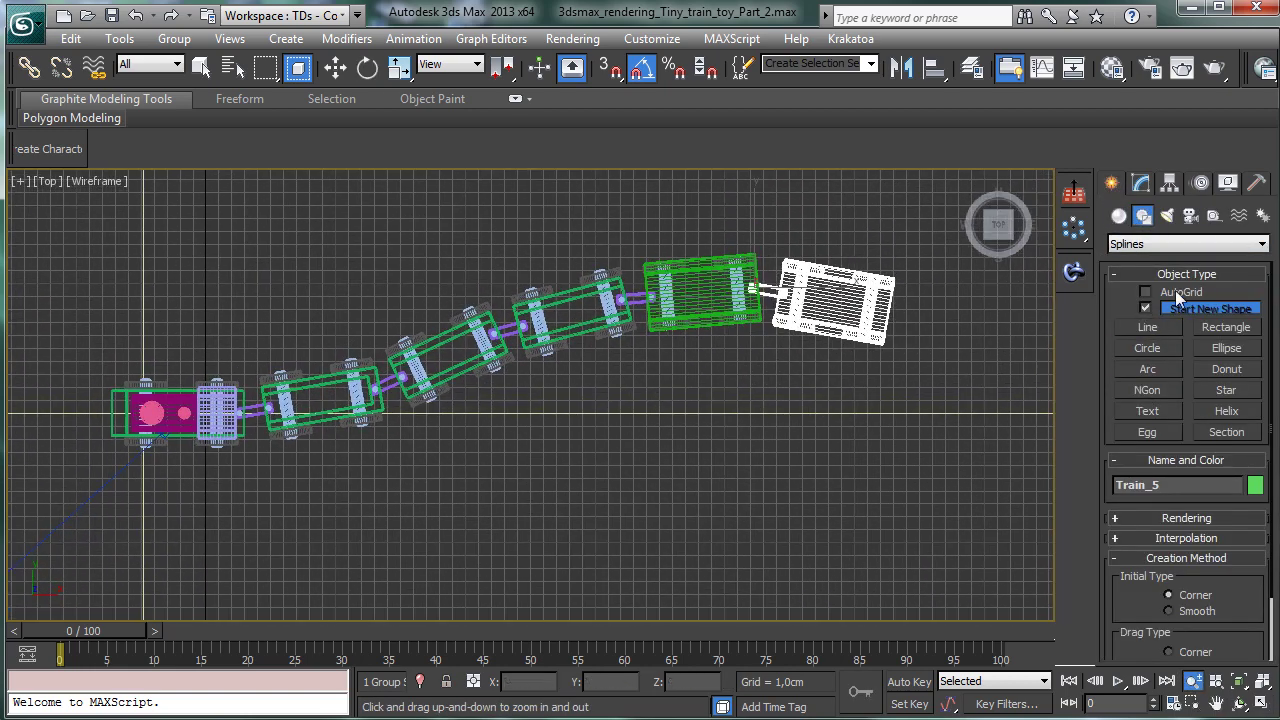
{"action": "left_click", "coordinate": [1148, 327]}
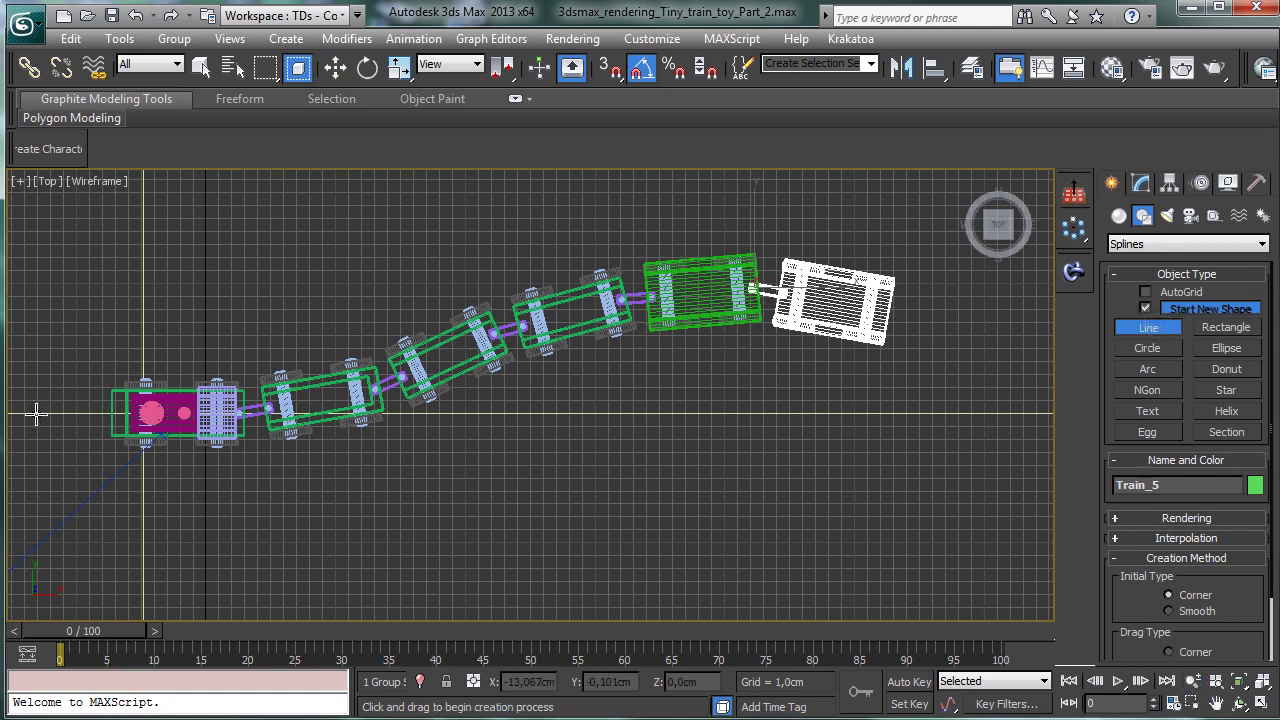
{"action": "key", "text": "s"}
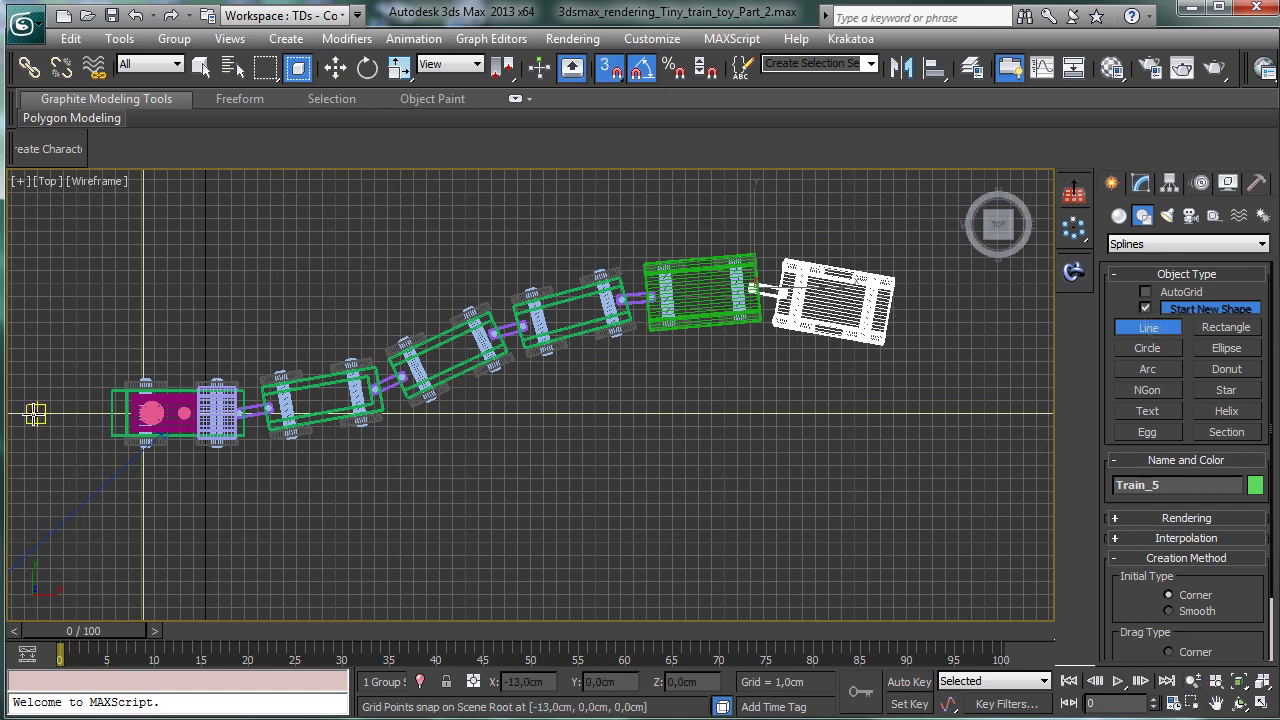
Step: Draw Line001 from the left through the train cars and out past the last car
{"action": "left_click", "coordinate": [24, 413]}
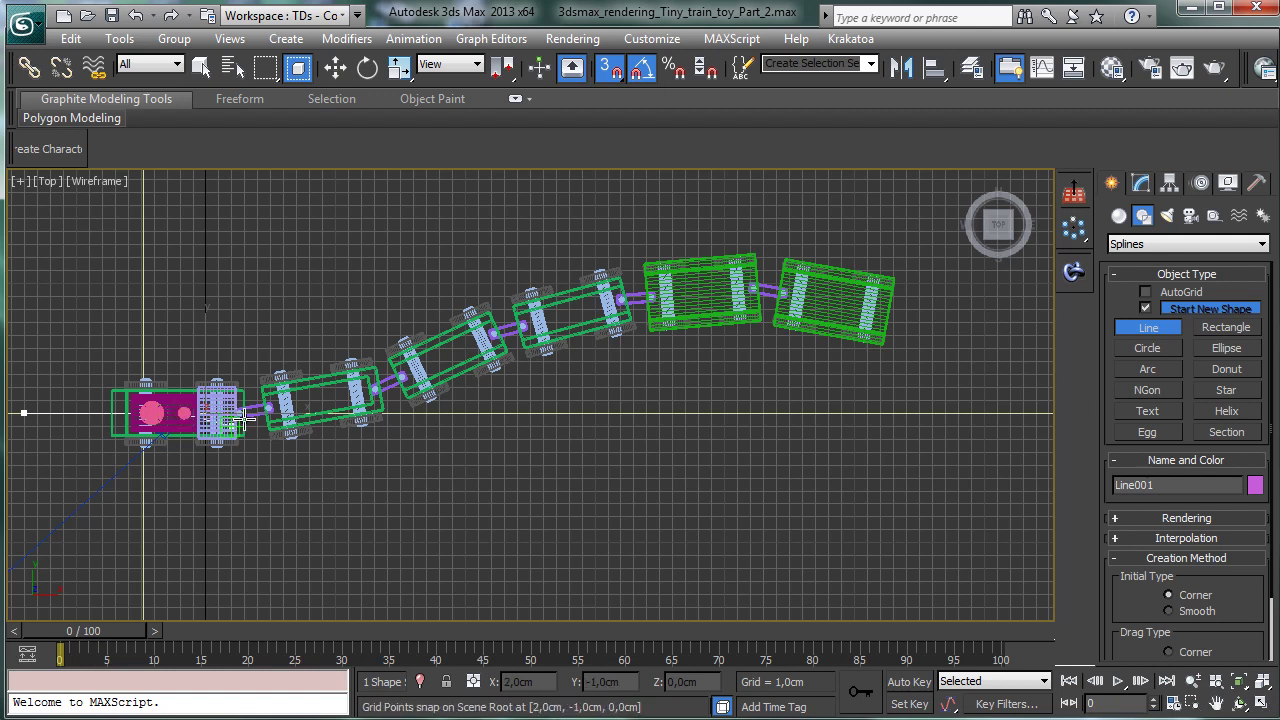
{"action": "left_click", "coordinate": [323, 400]}
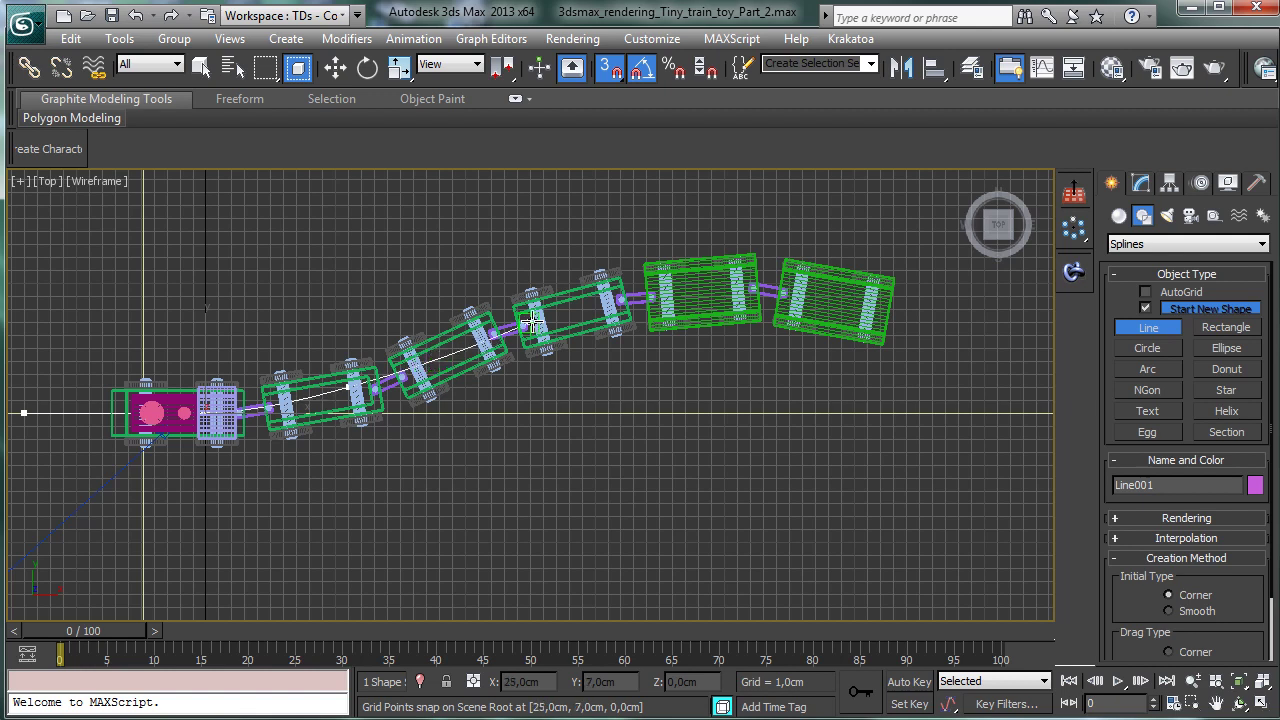
{"action": "left_click", "coordinate": [594, 308]}
{"action": "left_click", "coordinate": [622, 299]}
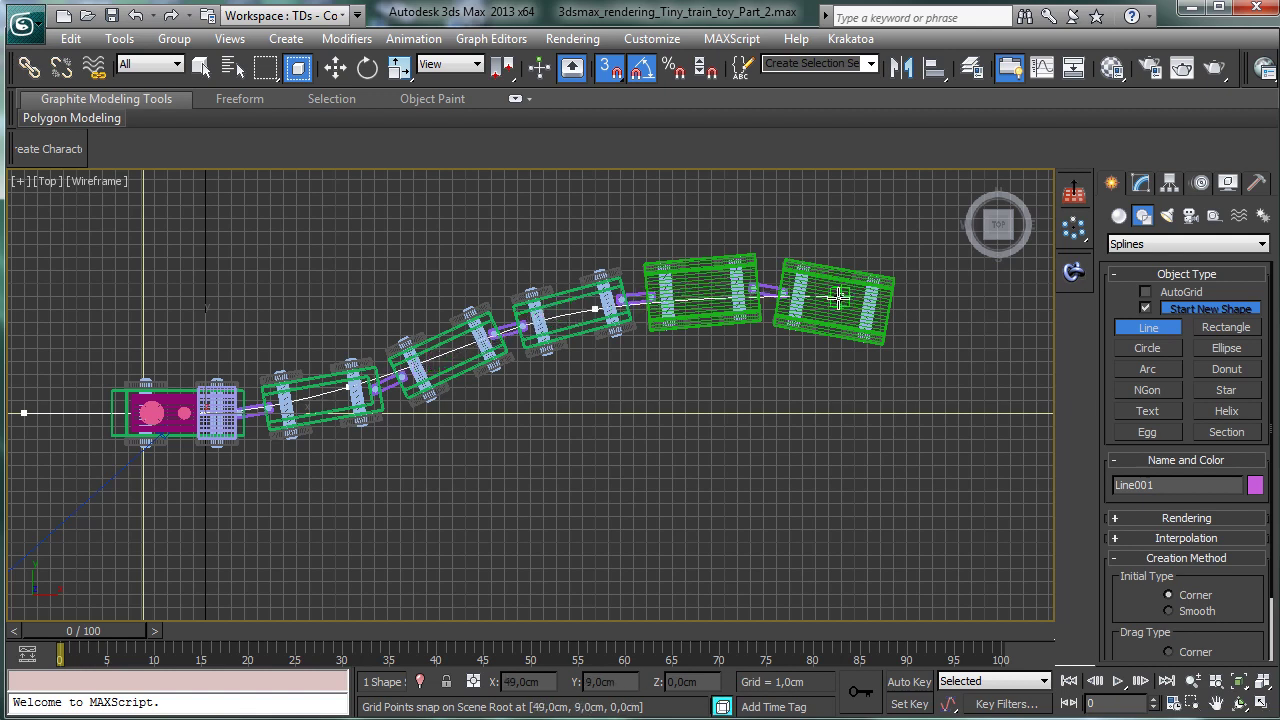
{"action": "left_click", "coordinate": [879, 309]}
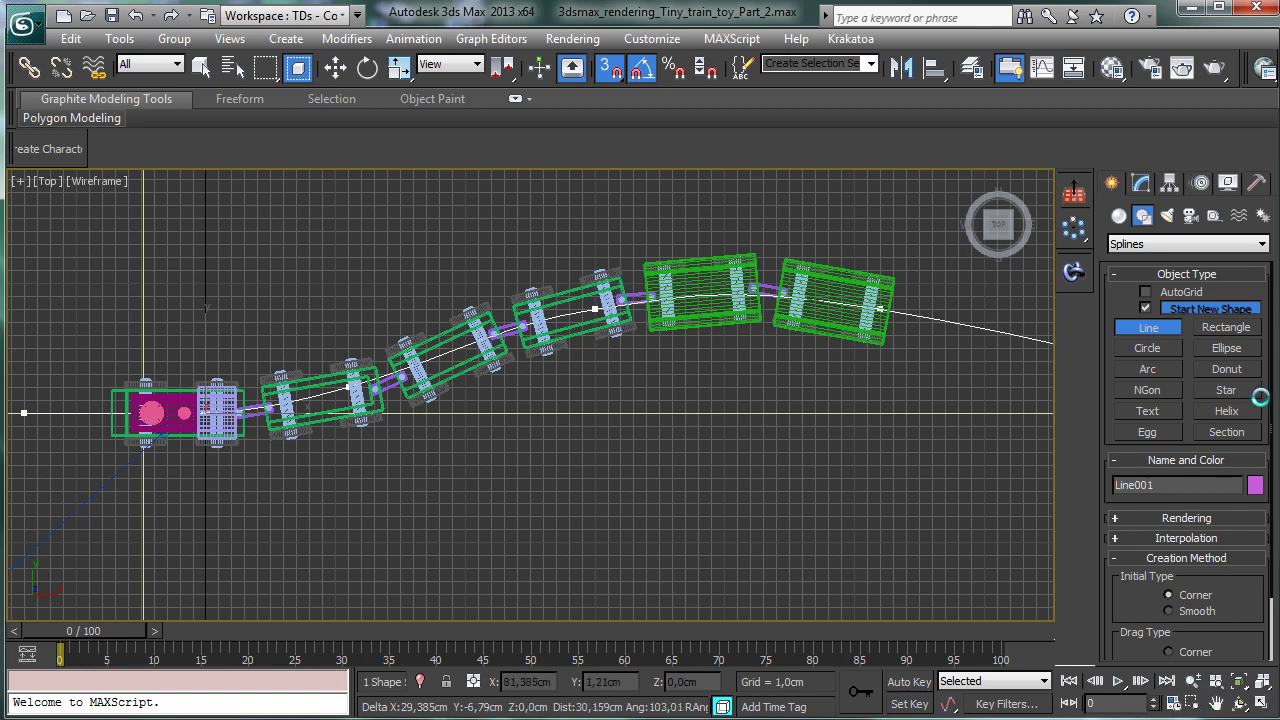
{"action": "right_click", "coordinate": [1000, 323]}
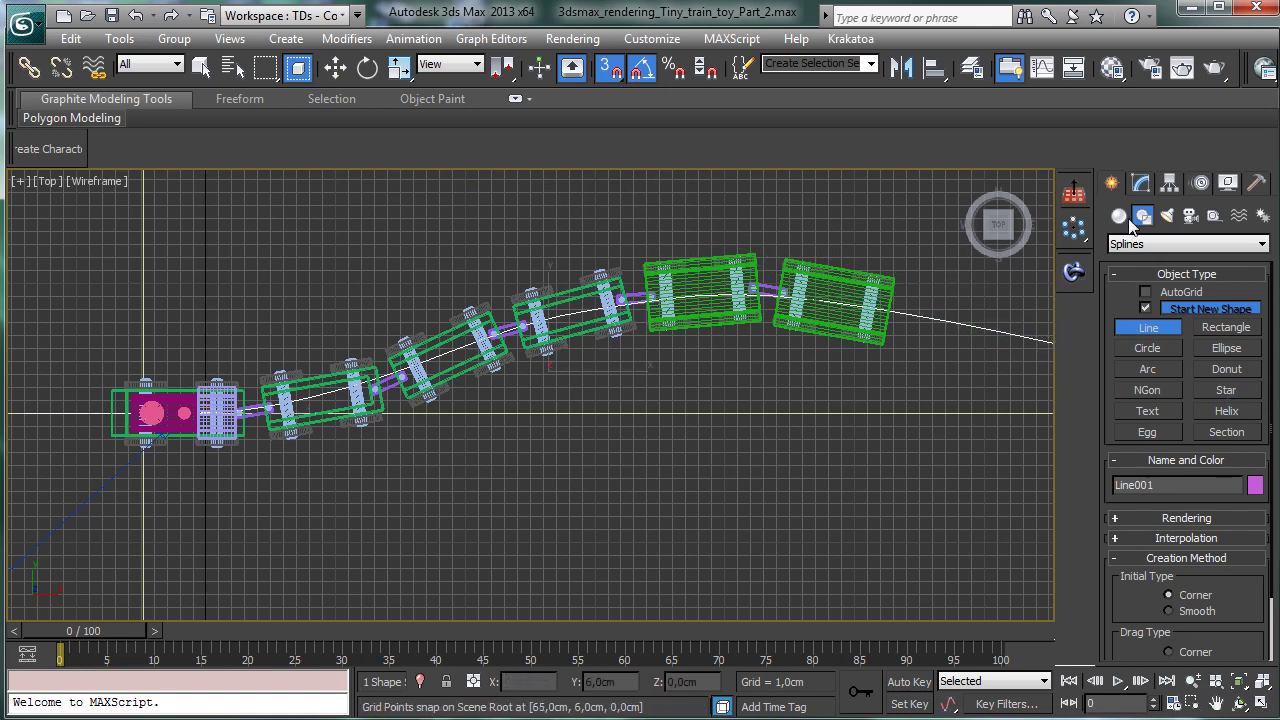
Step: With snaps off, insert three vertices on Line001: at the last car, mid-train and the first car
{"action": "left_click", "coordinate": [1139, 186]}
{"action": "left_click", "coordinate": [1161, 510]}
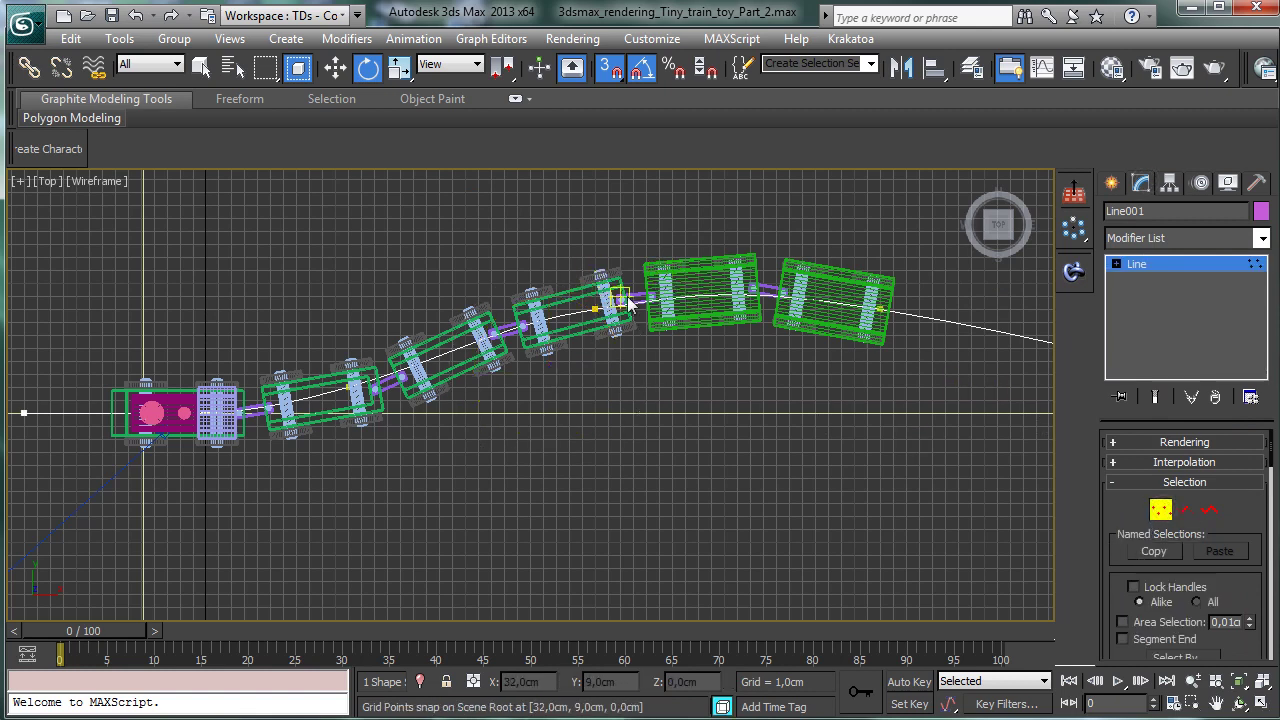
{"action": "key", "text": "s"}
{"action": "scroll", "coordinate": [1150, 500], "scroll_direction": "down", "scroll_amount": 6}
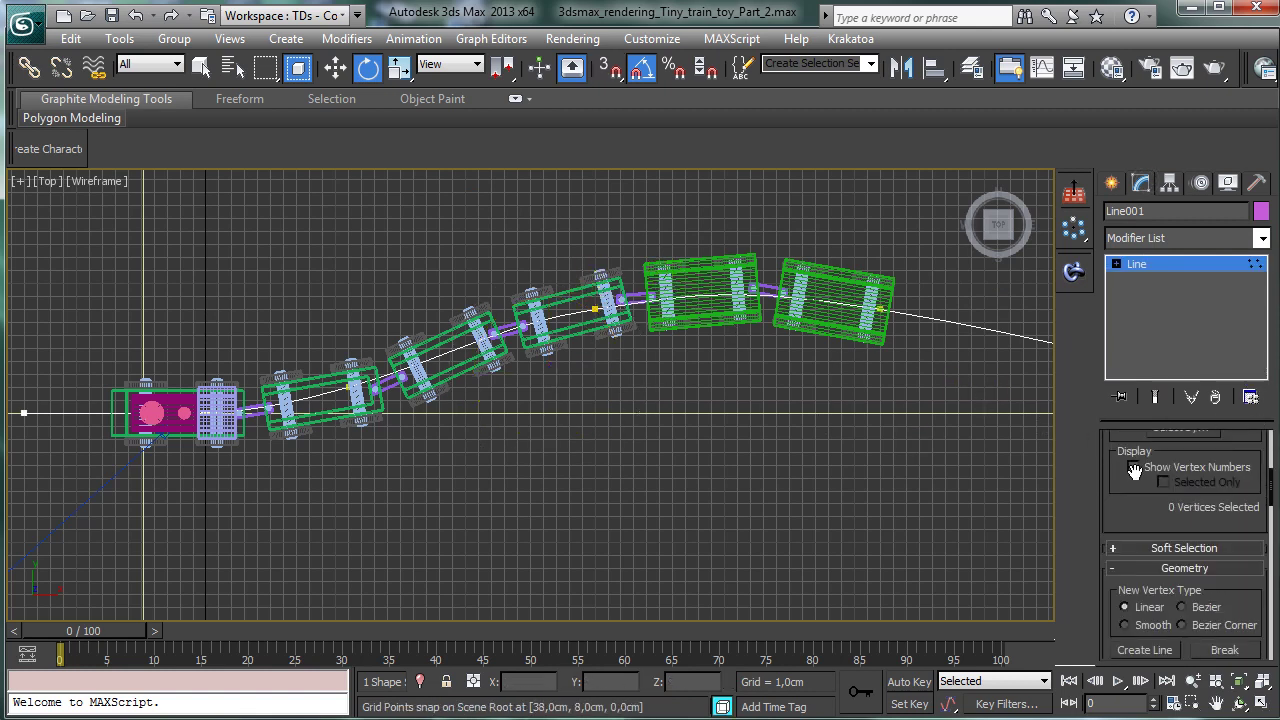
{"action": "scroll", "coordinate": [1190, 630], "scroll_direction": "down", "scroll_amount": 3}
{"action": "left_click", "coordinate": [1146, 554]}
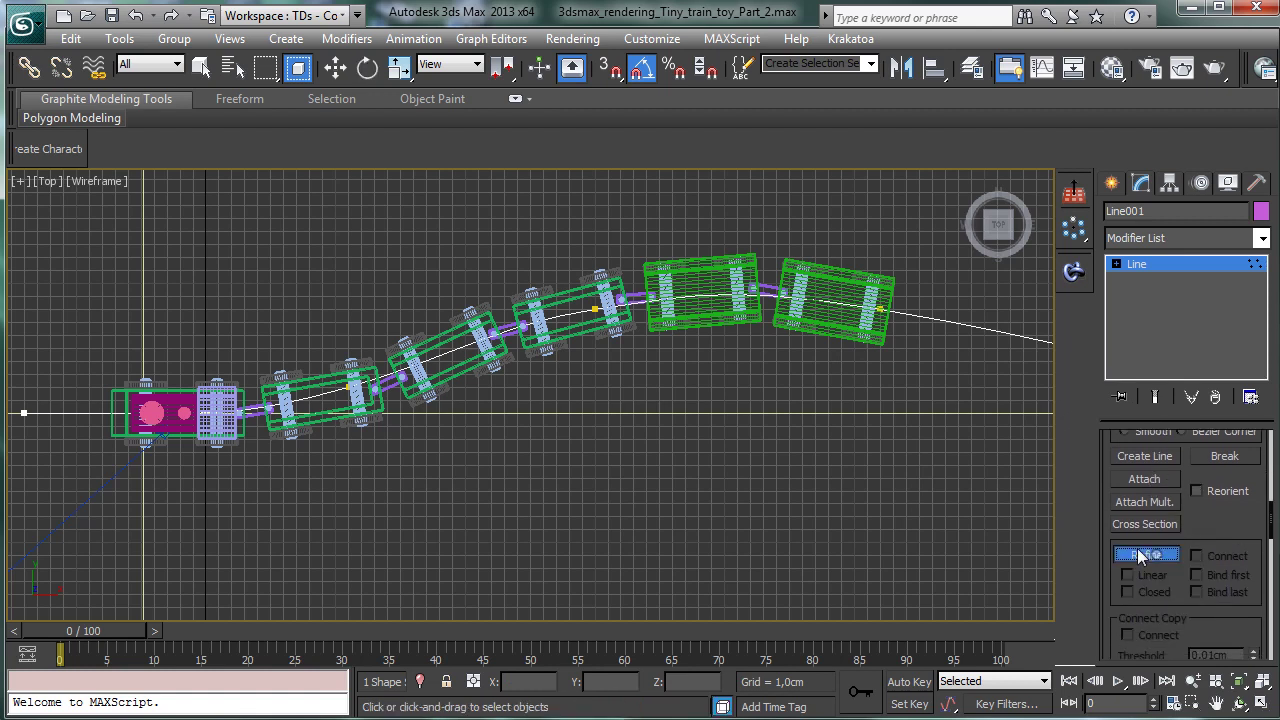
{"action": "left_click", "coordinate": [705, 296]}
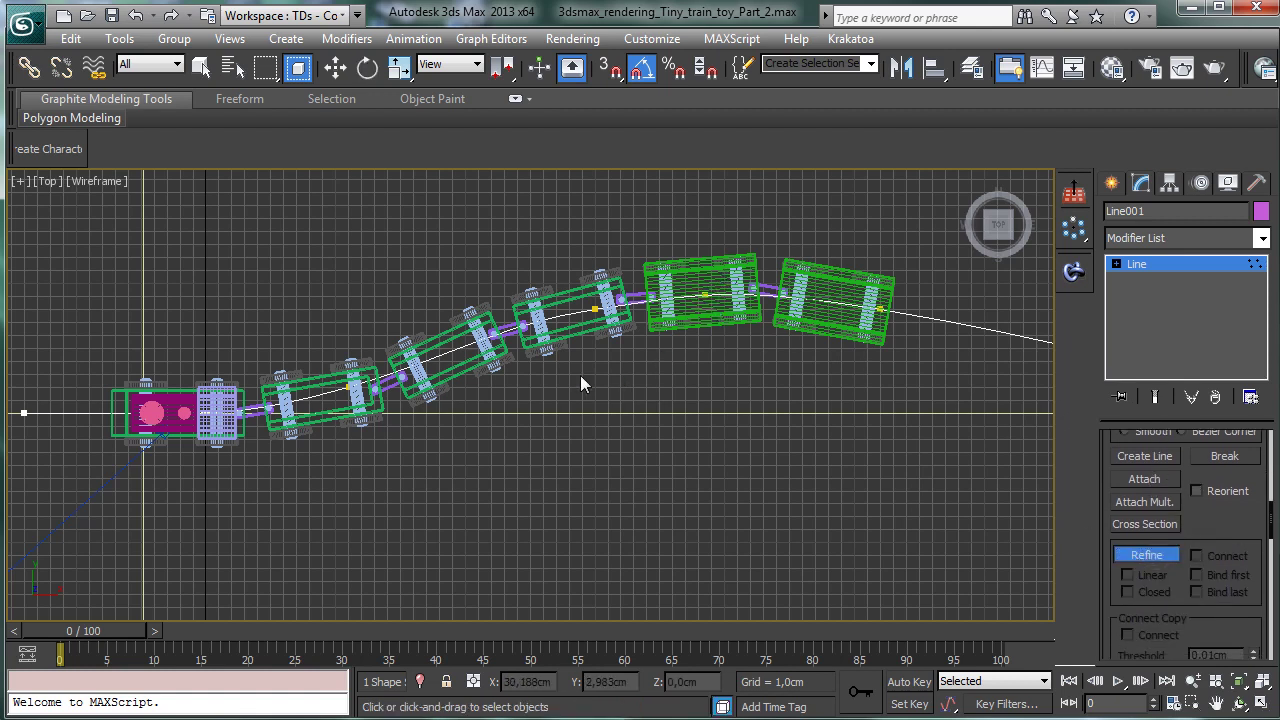
{"action": "left_click", "coordinate": [446, 353]}
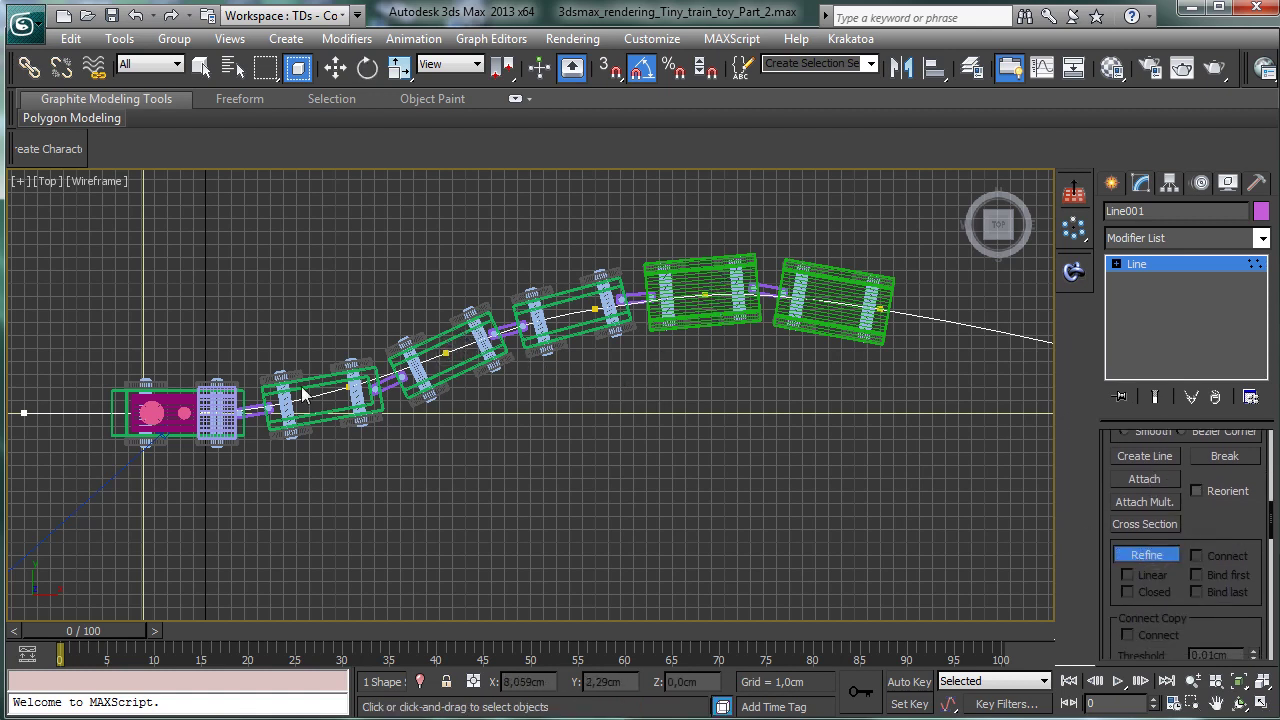
{"action": "left_click", "coordinate": [252, 408]}
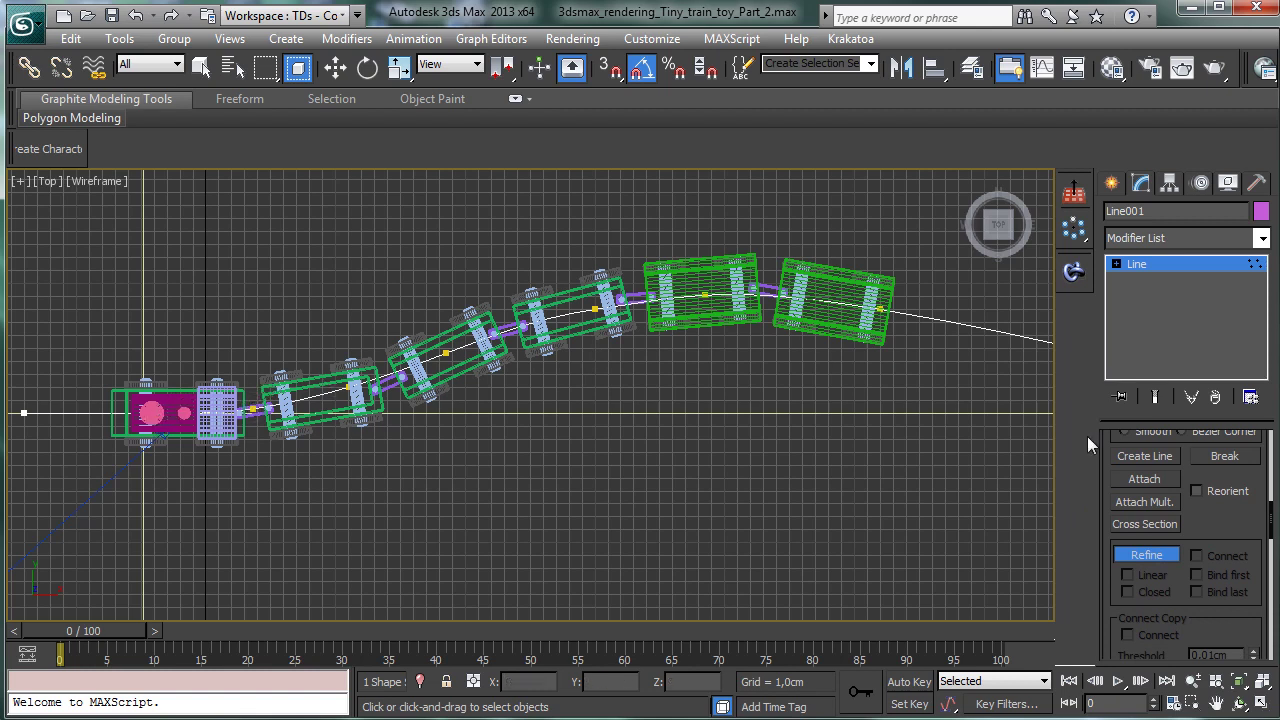
Step: Select Line001's end vertex and pull its tangent back to the left
{"action": "left_click", "coordinate": [1113, 264]}
{"action": "left_click", "coordinate": [1153, 280]}
{"action": "left_click", "coordinate": [1150, 556]}
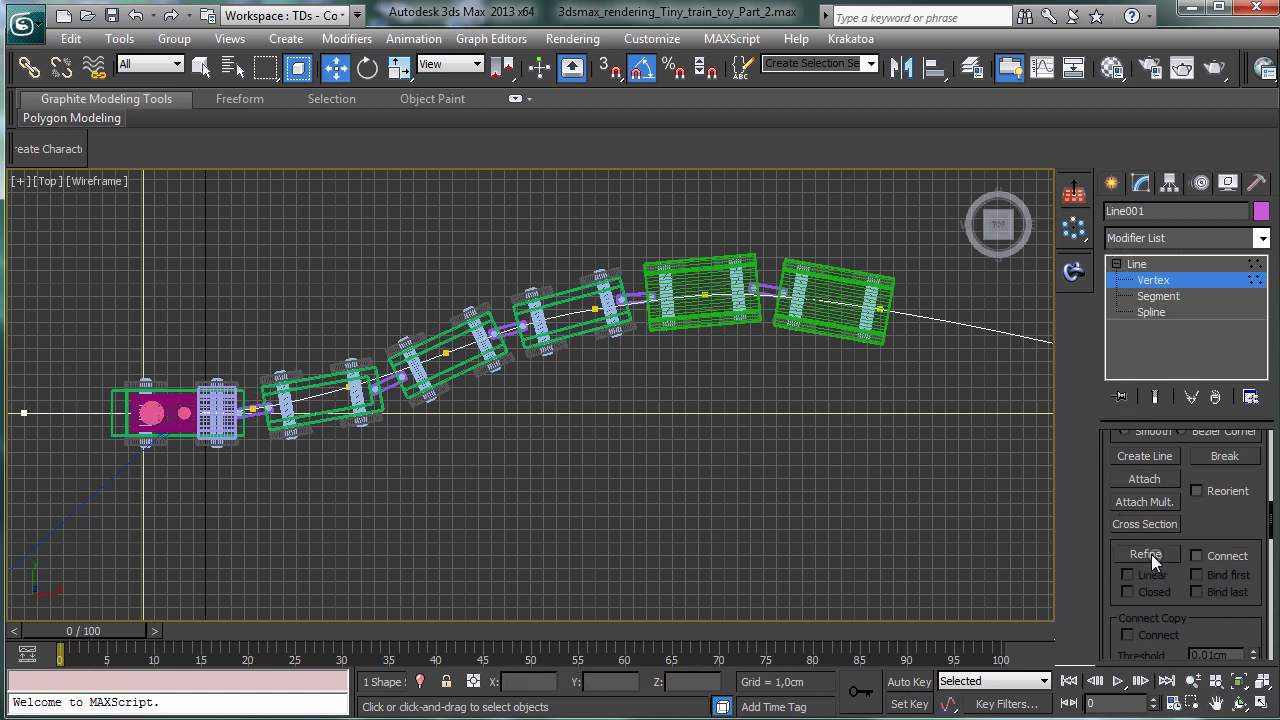
{"action": "left_click", "coordinate": [705, 293]}
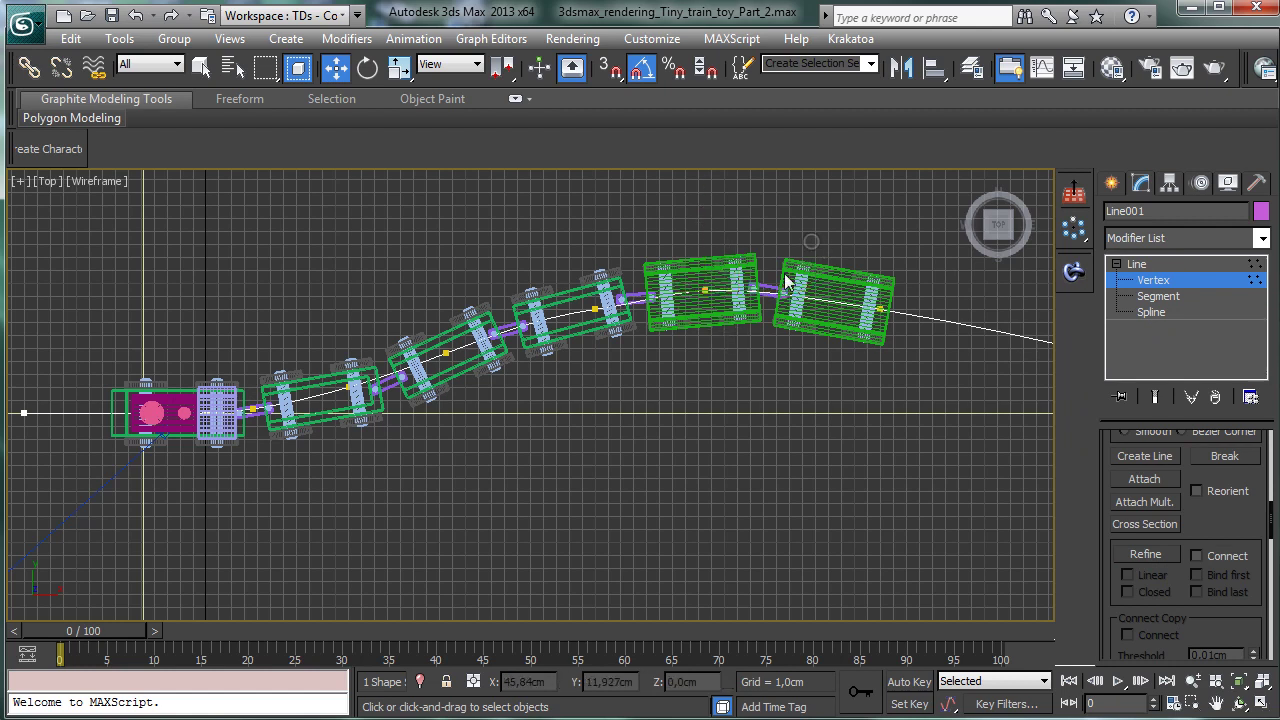
{"action": "left_click", "coordinate": [882, 309]}
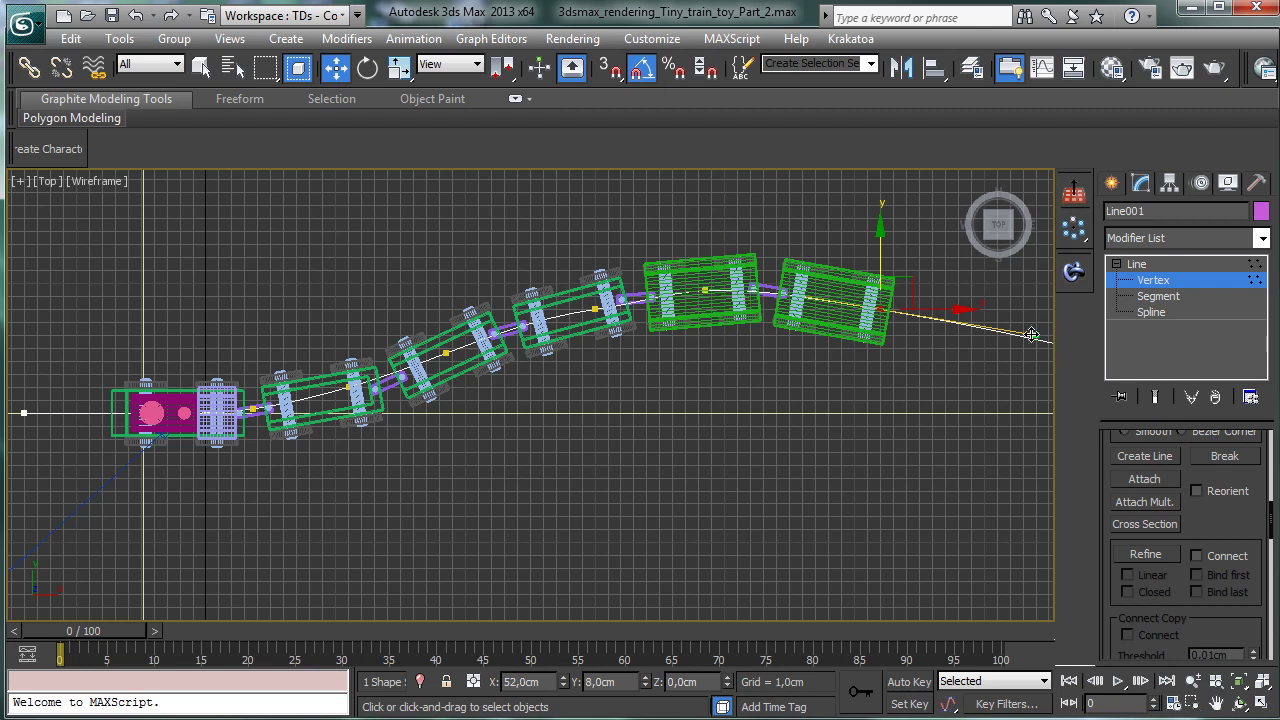
{"action": "left_click_drag", "start_coordinate": [1031, 334], "coordinate": [1031, 344]}
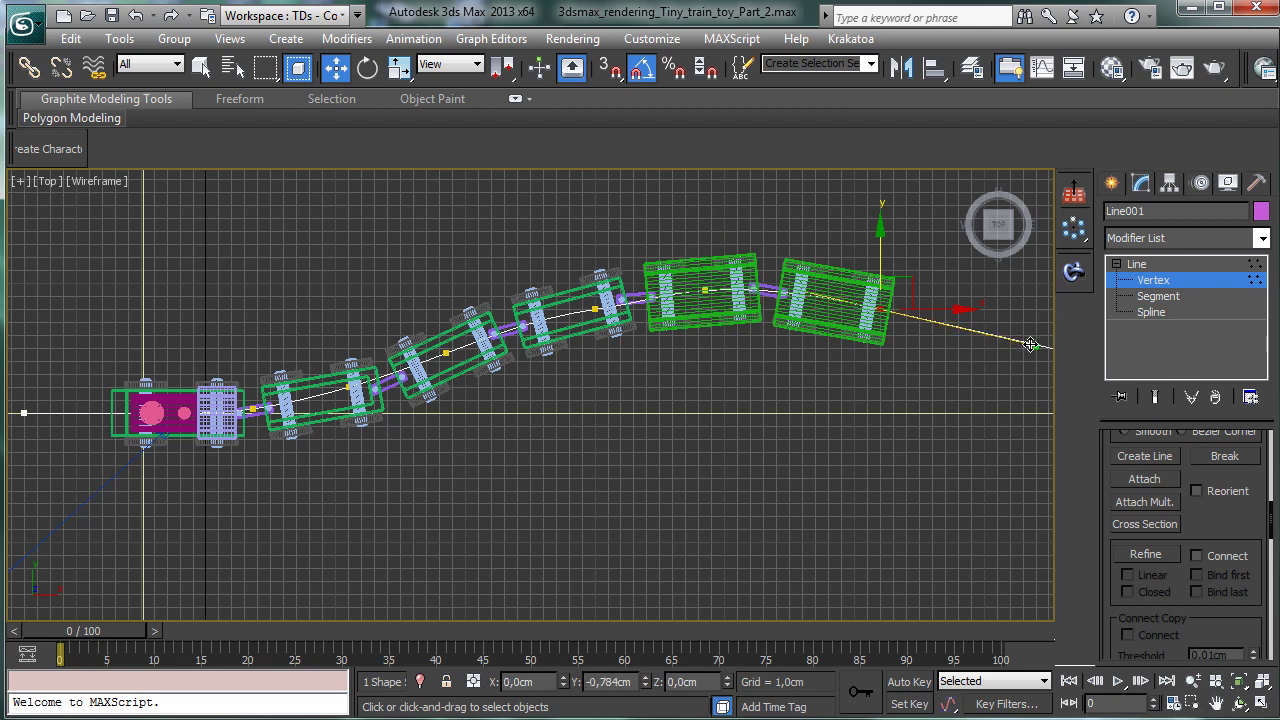
{"action": "left_click_drag", "start_coordinate": [910, 283], "coordinate": [875, 279]}
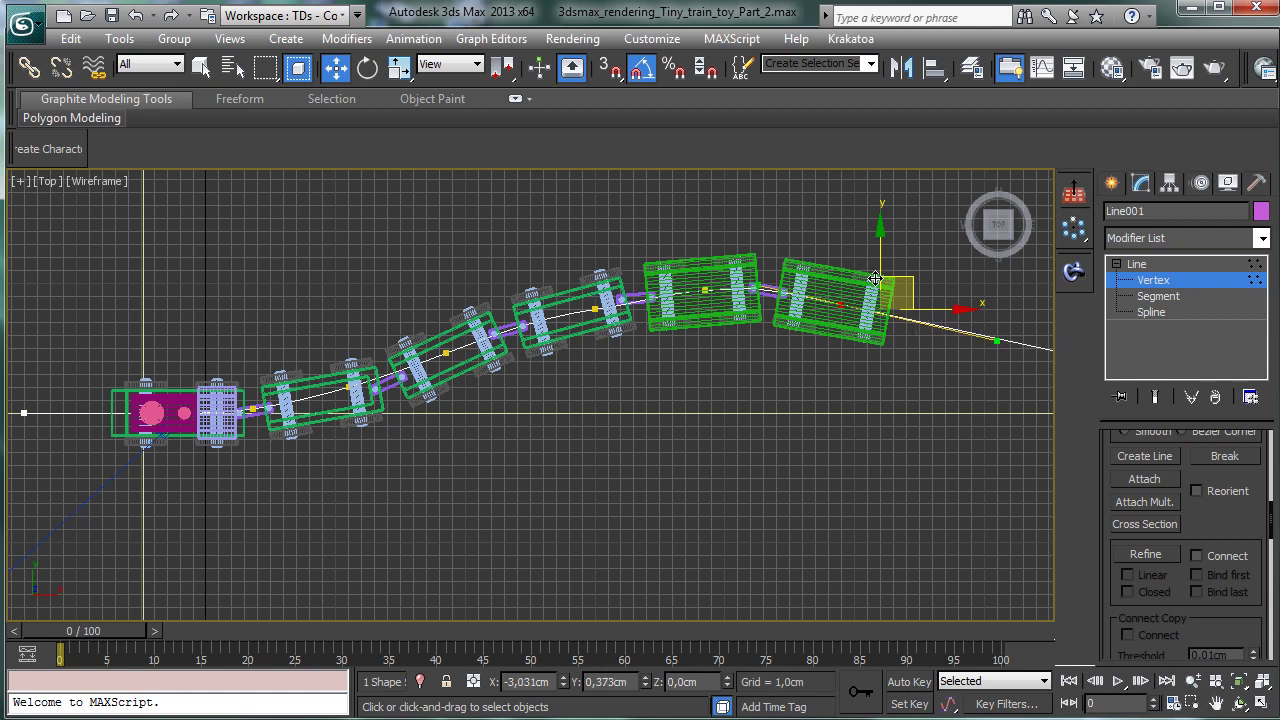
{"action": "left_click", "coordinate": [992, 340]}
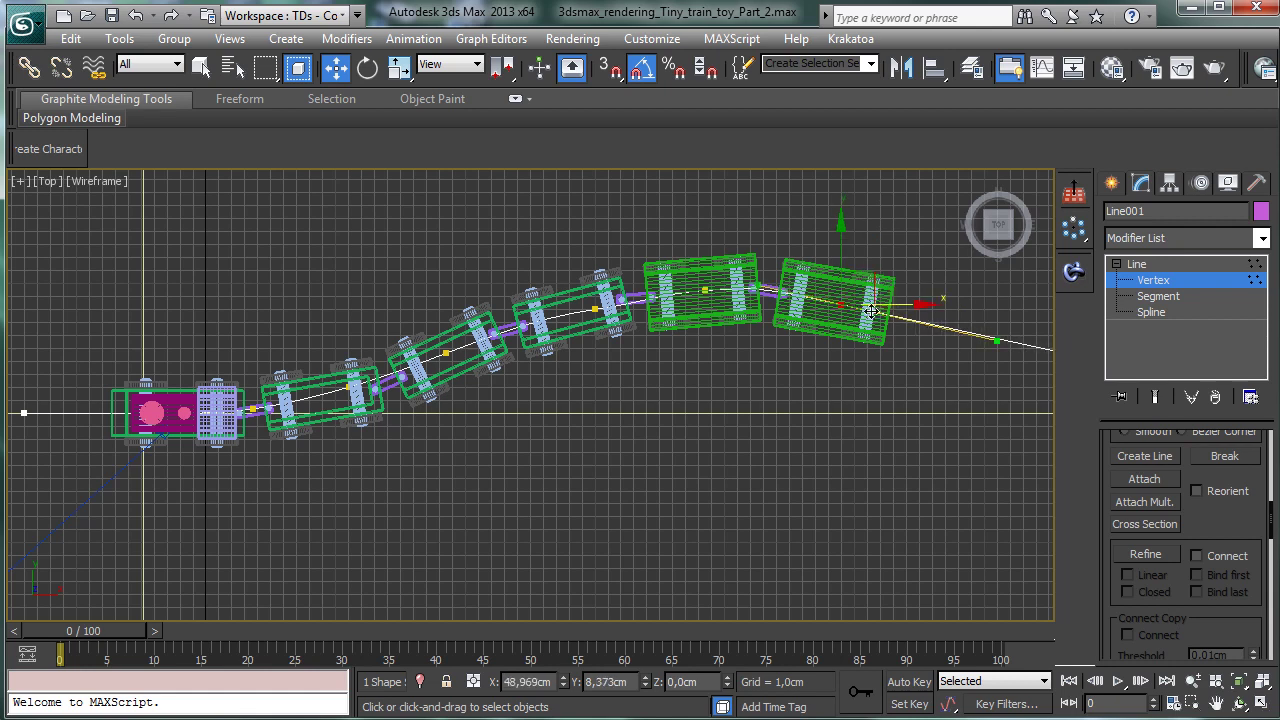
{"action": "left_click", "coordinate": [985, 345]}
Step: Shift the middle and front vertices so the path runs through the wagons, then restore four views
{"action": "left_click", "coordinate": [594, 310]}
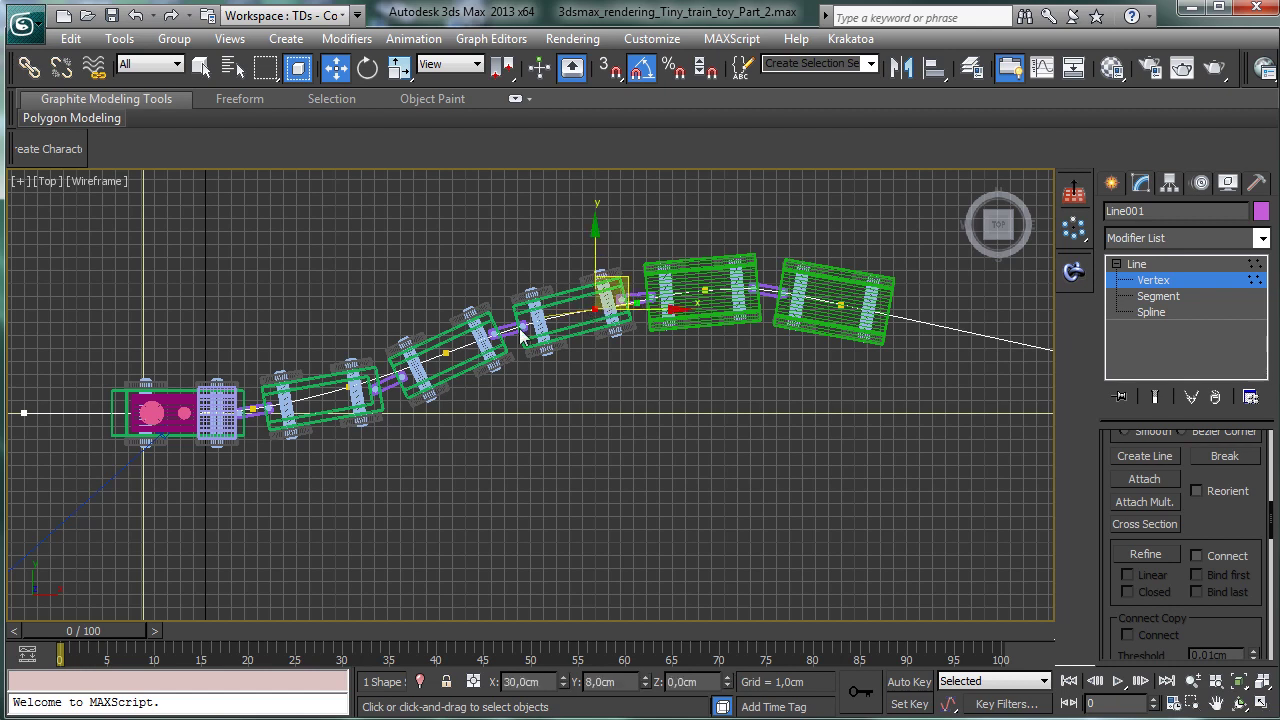
{"action": "left_click_drag", "start_coordinate": [637, 307], "coordinate": [524, 328]}
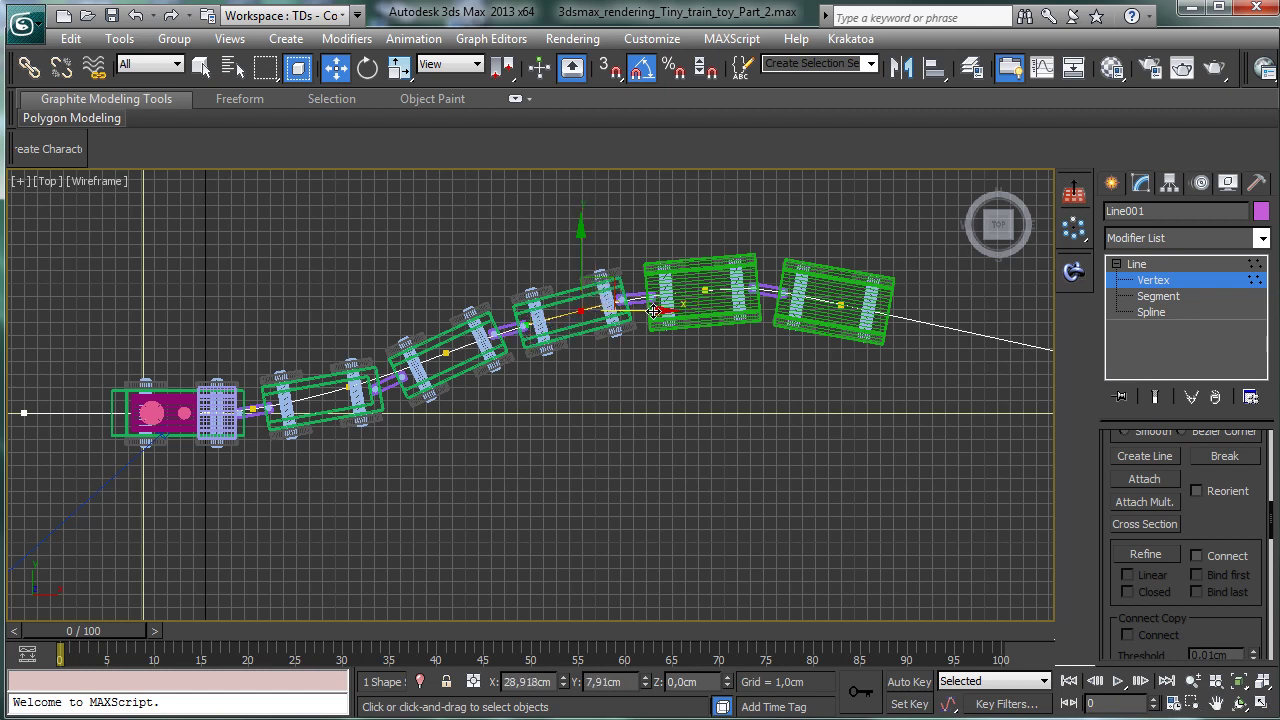
{"action": "left_click", "coordinate": [446, 355]}
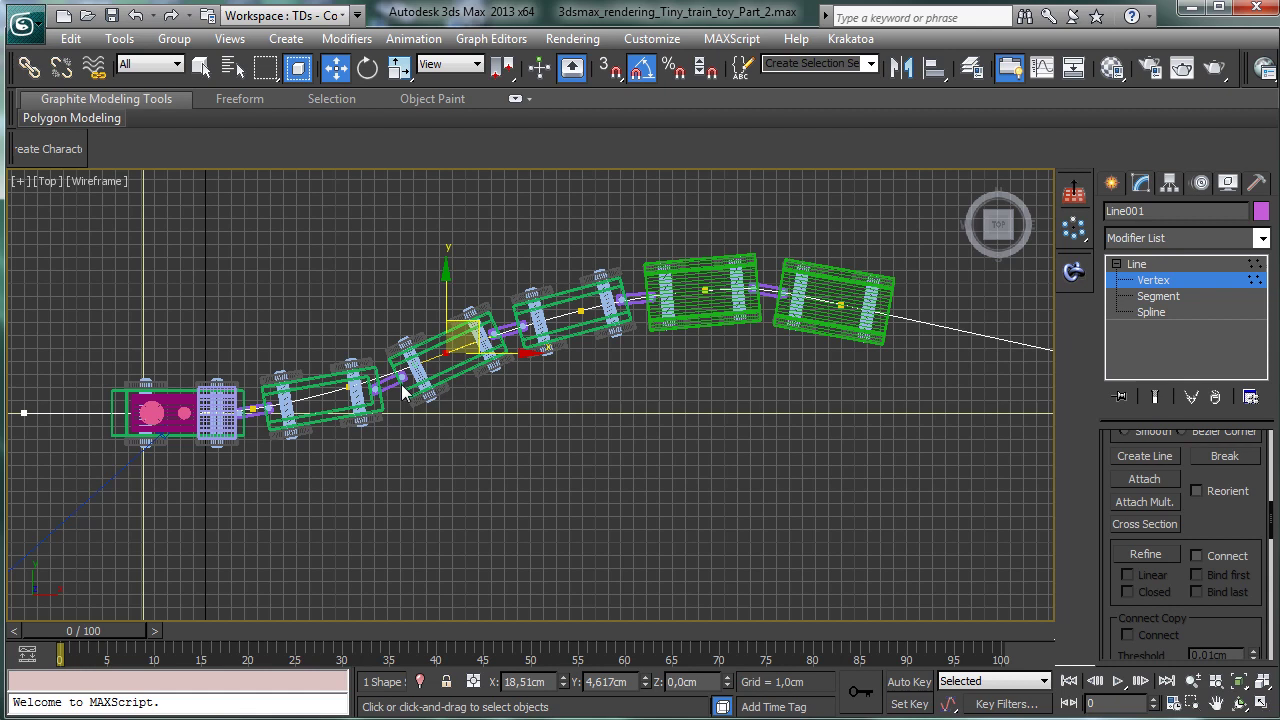
{"action": "left_click", "coordinate": [345, 388]}
{"action": "left_click_drag", "start_coordinate": [380, 360], "coordinate": [284, 410]}
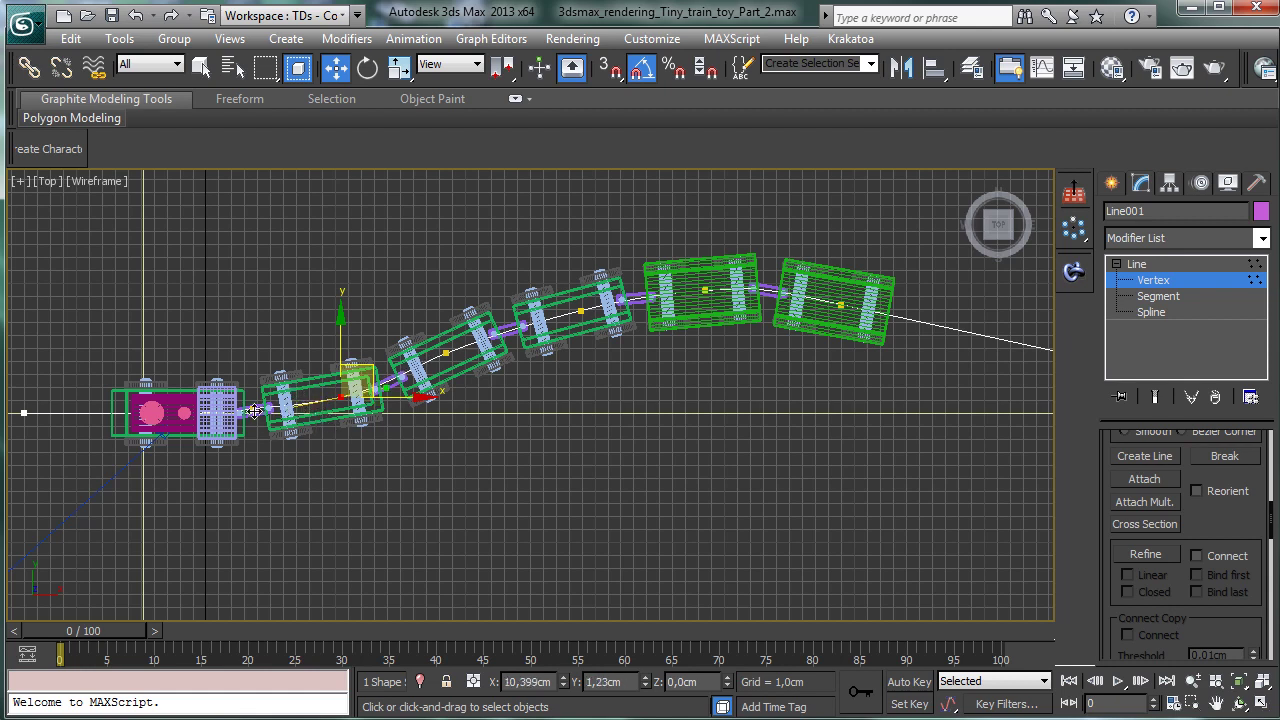
{"action": "left_click", "coordinate": [254, 411]}
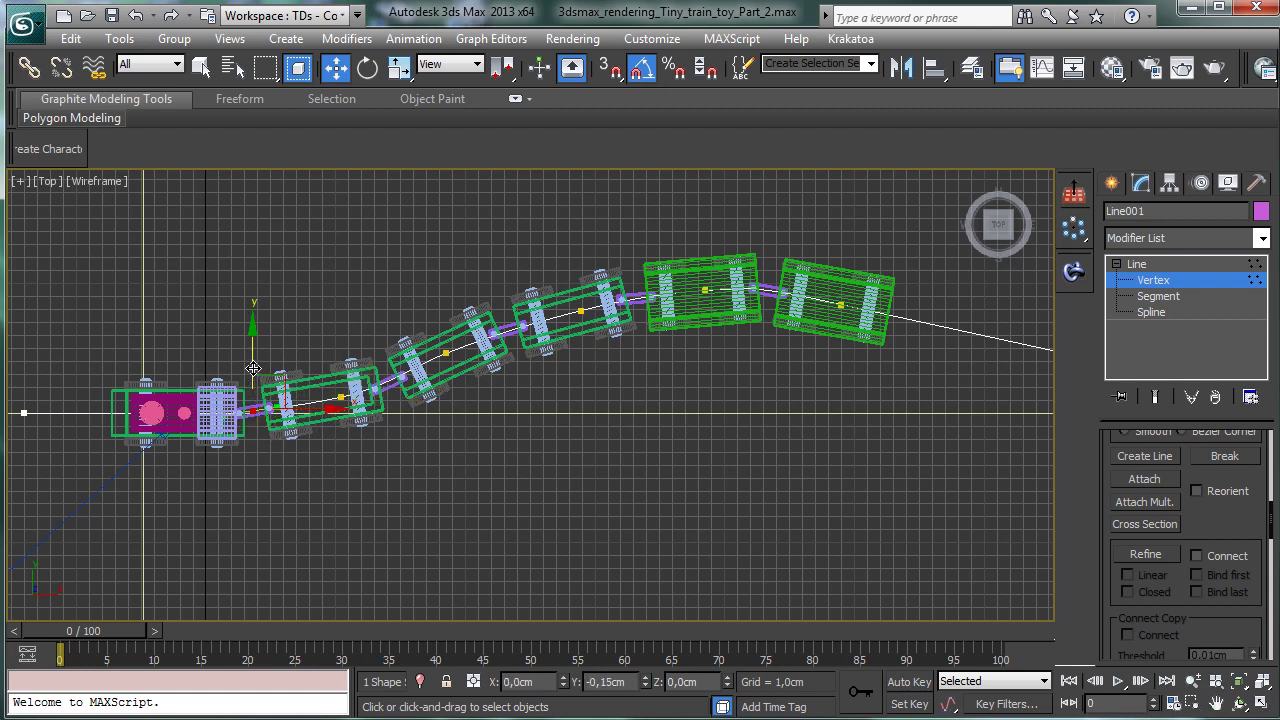
{"action": "left_click", "coordinate": [1152, 283]}
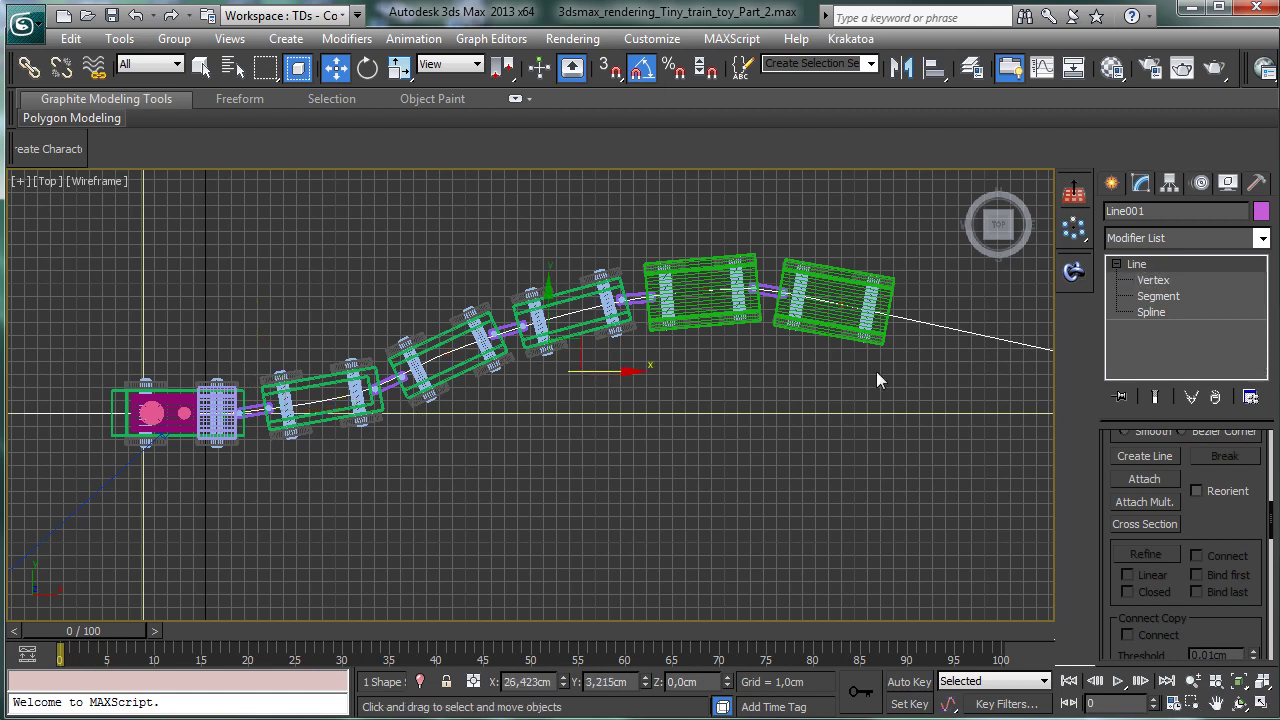
{"action": "left_click", "coordinate": [1262, 704]}
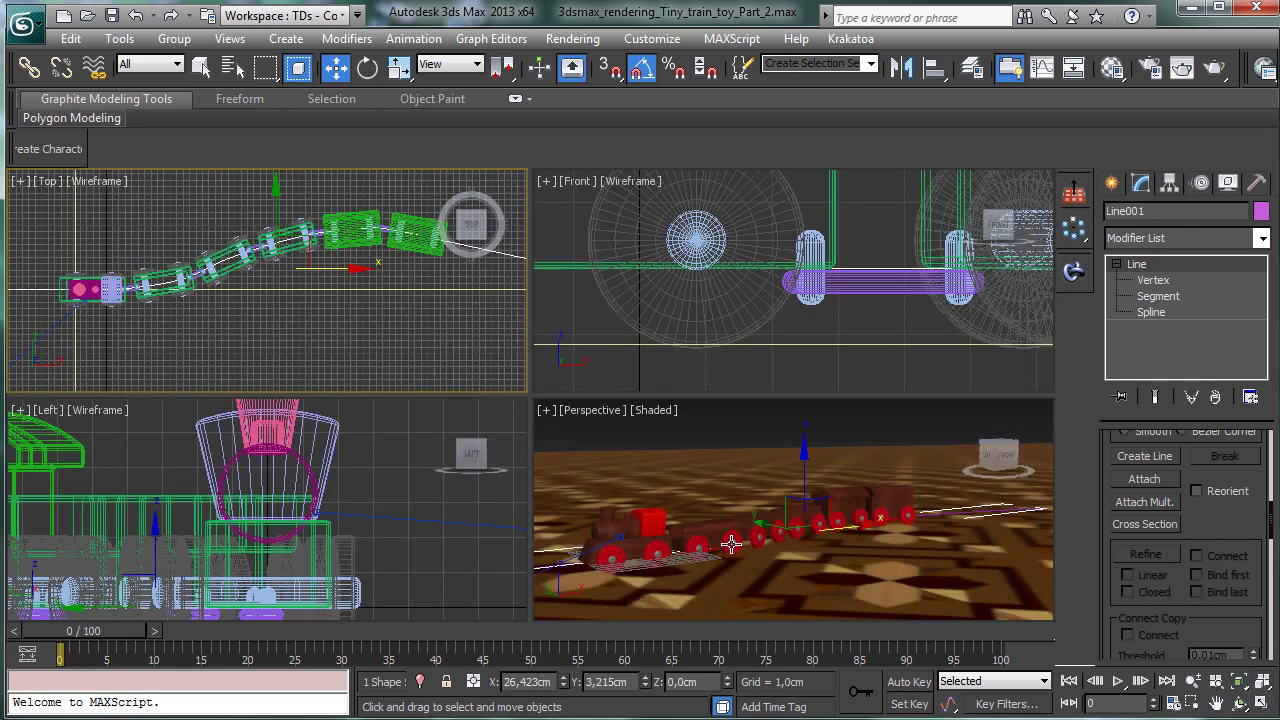
Step: Pan the Left view upward and maximize it to fill the workspace
{"action": "right_click", "coordinate": [433, 507]}
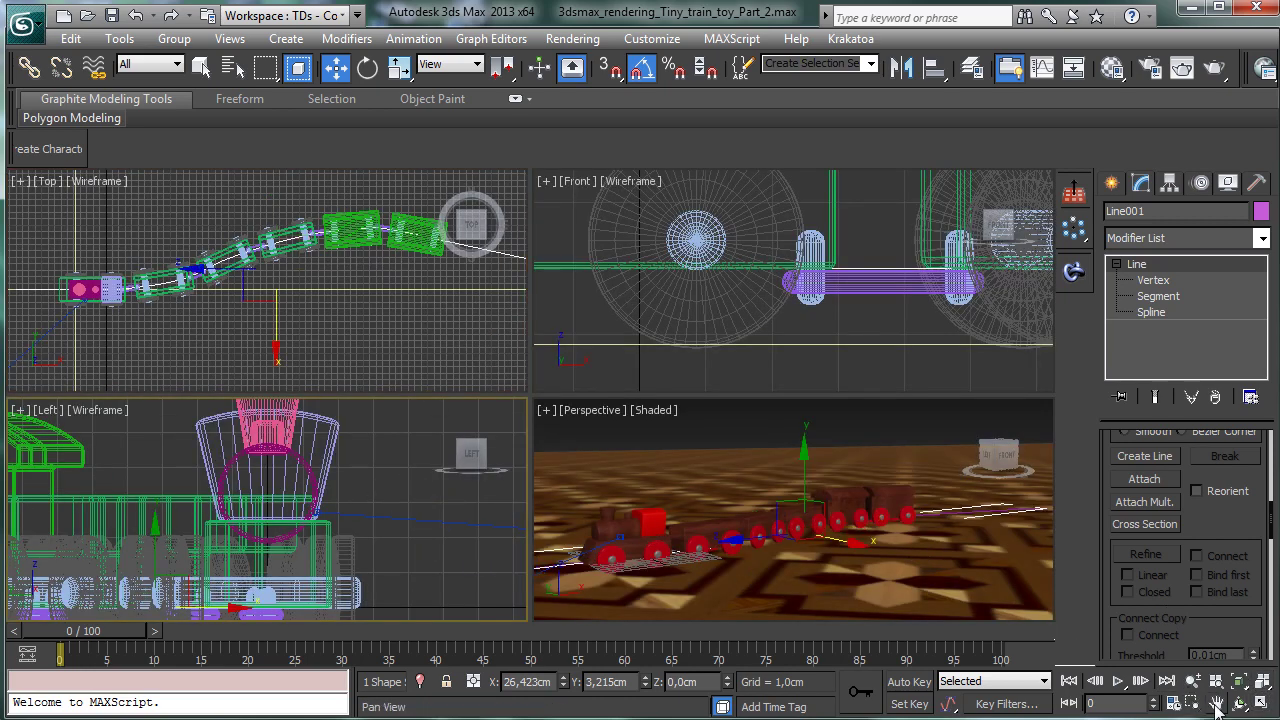
{"action": "left_click", "coordinate": [1216, 704]}
{"action": "left_click_drag", "start_coordinate": [286, 563], "coordinate": [328, 415]}
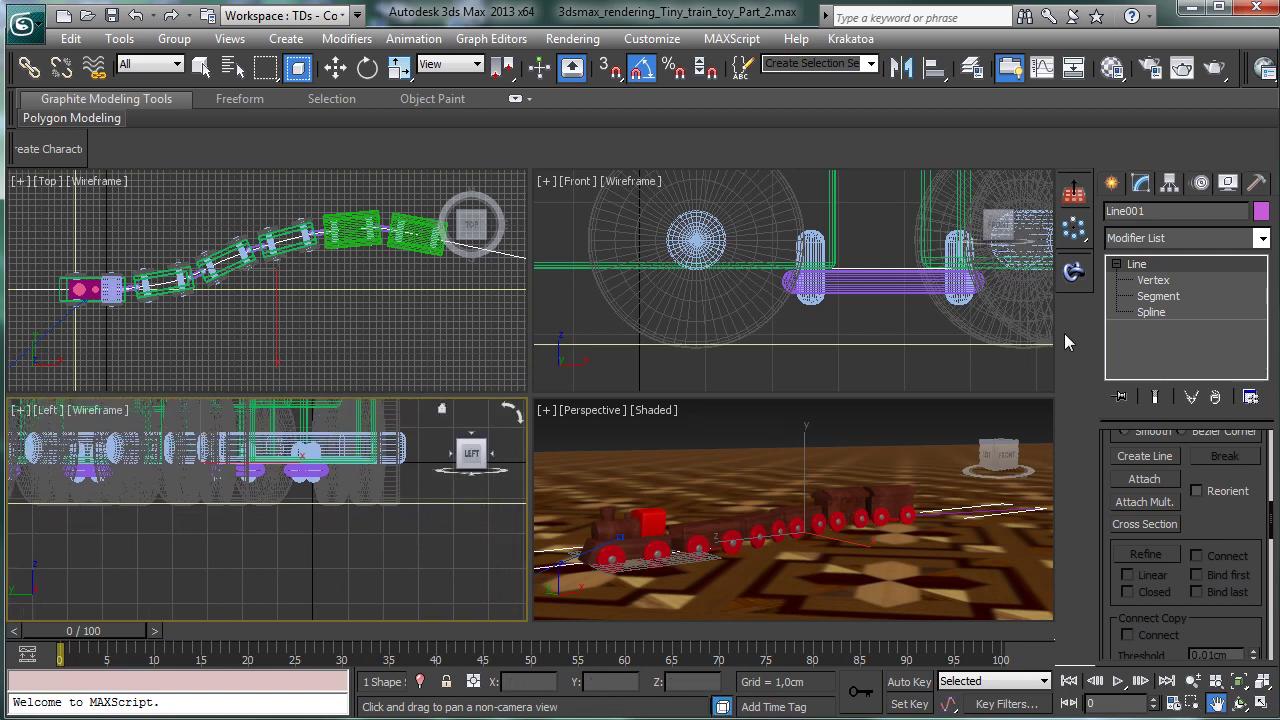
{"action": "left_click", "coordinate": [1262, 704]}
Step: Sketch a four-point trial profile line in the Left view, then delete it
{"action": "left_click", "coordinate": [1112, 184]}
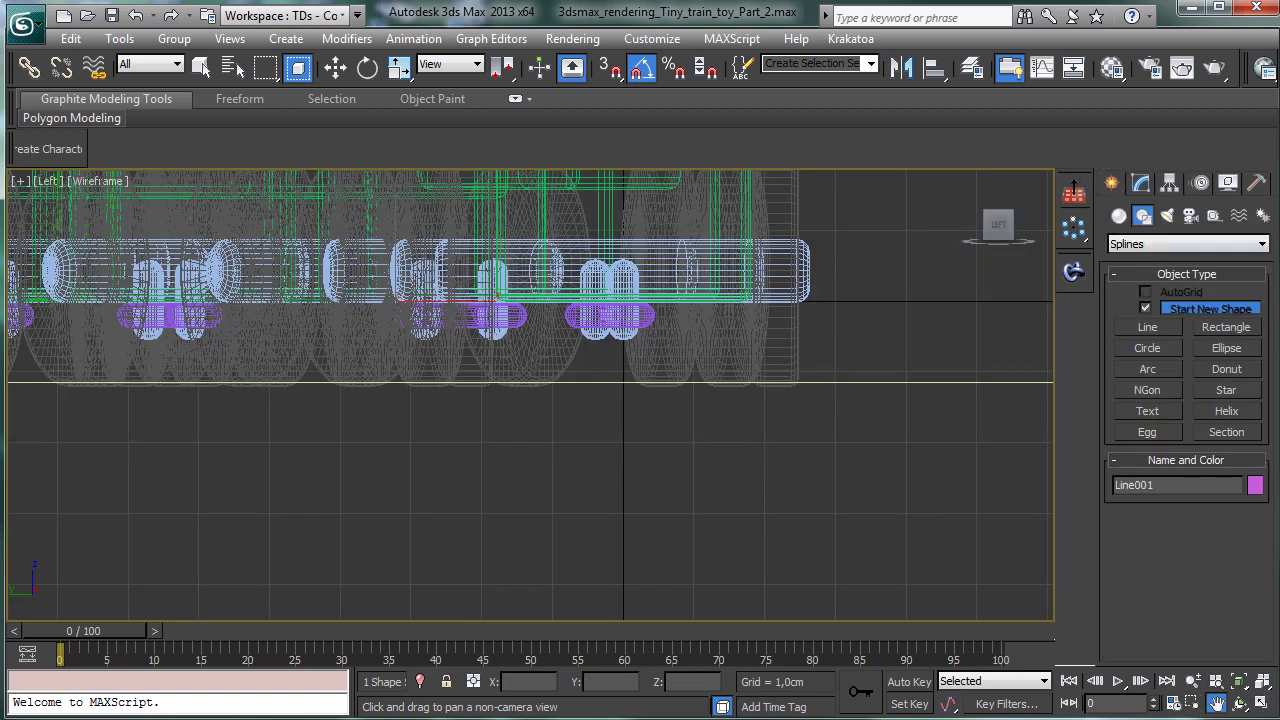
{"action": "left_click", "coordinate": [1150, 327]}
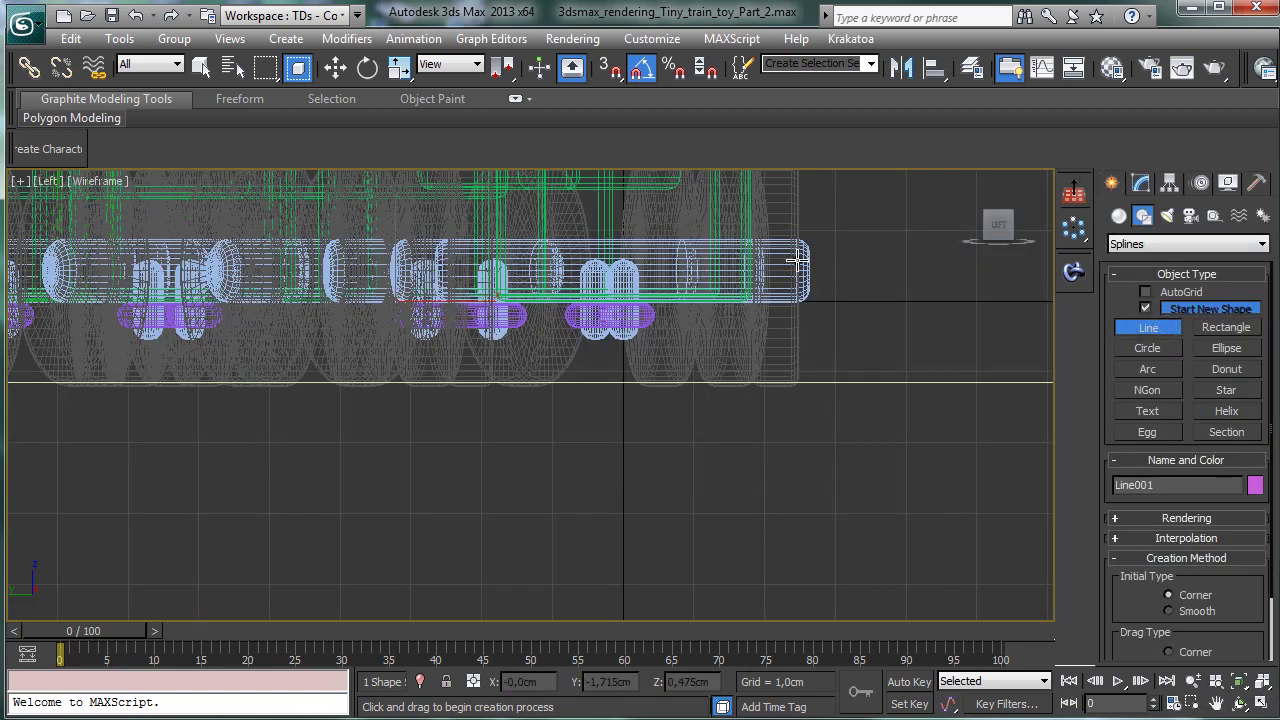
{"action": "left_click", "coordinate": [805, 327]}
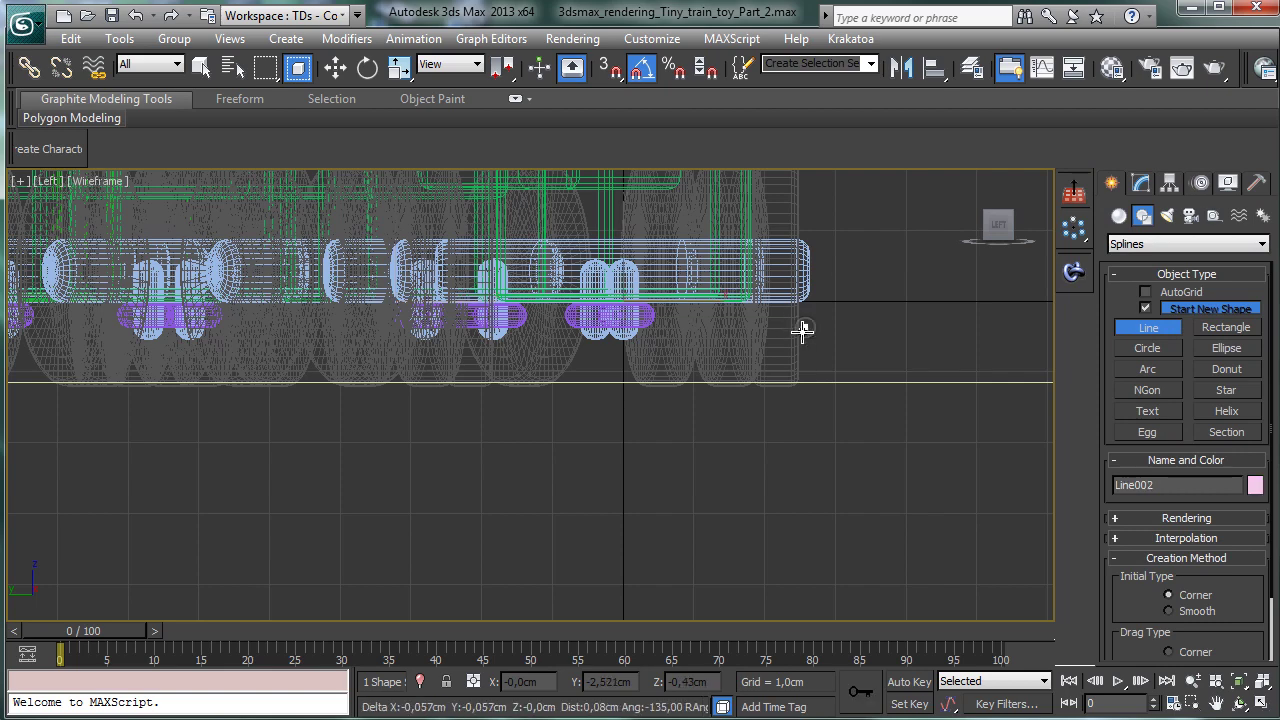
{"action": "left_click", "coordinate": [805, 392]}
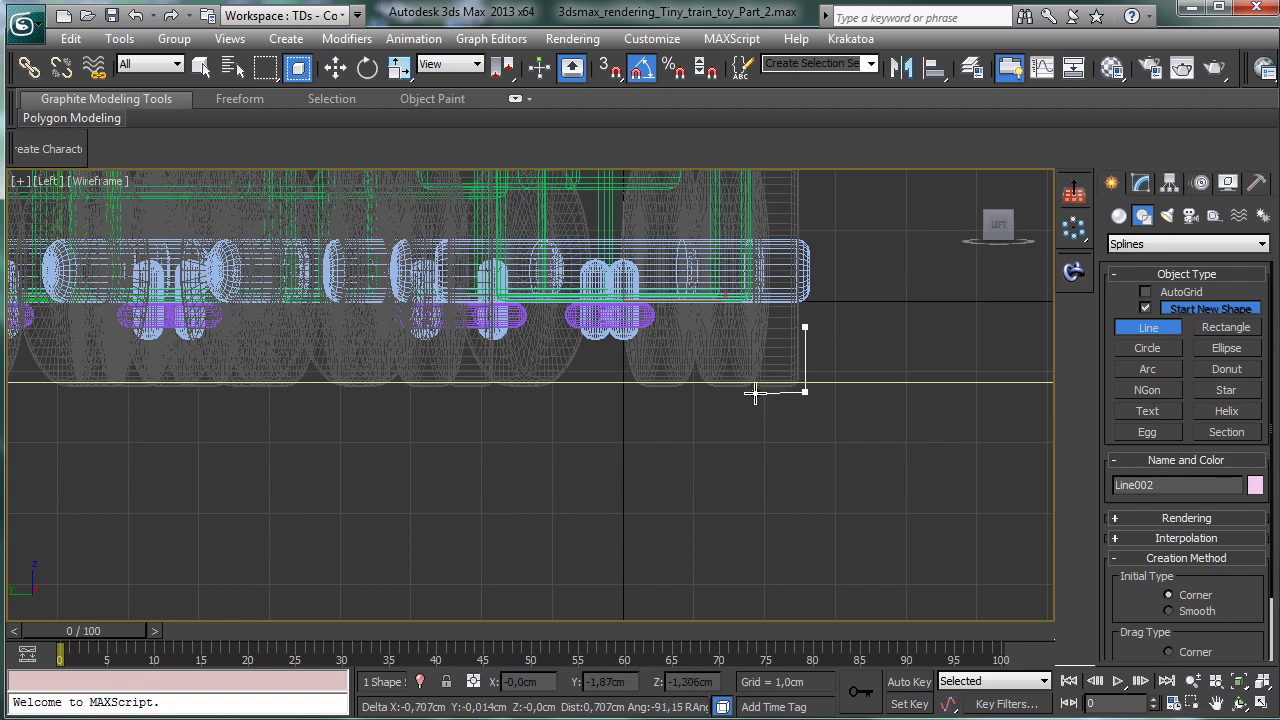
{"action": "left_click", "coordinate": [755, 391]}
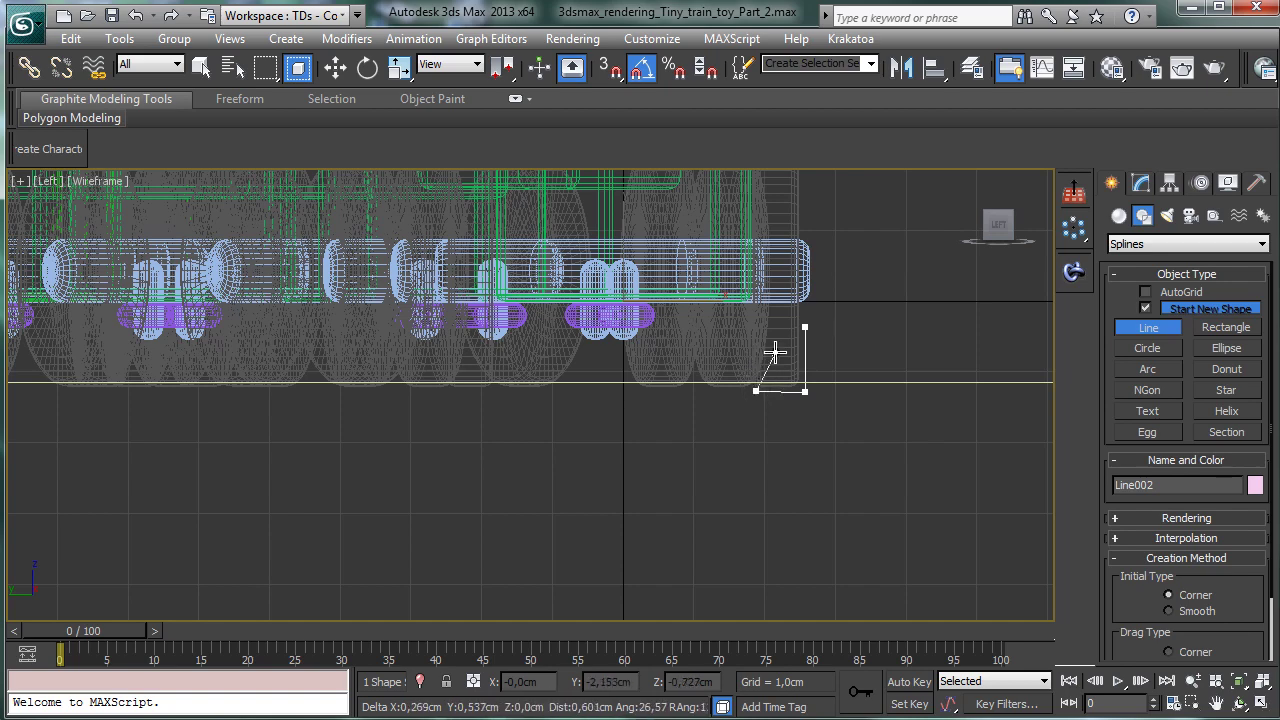
{"action": "left_click", "coordinate": [755, 360]}
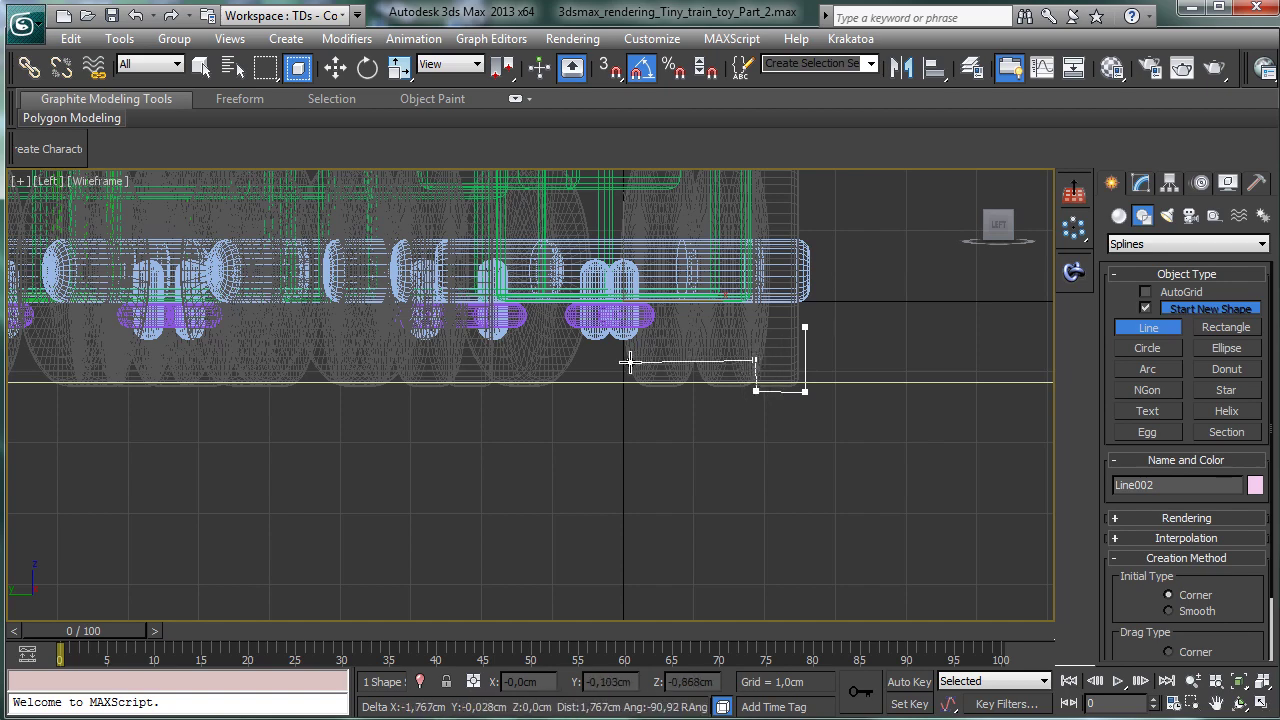
{"action": "right_click", "coordinate": [657, 346]}
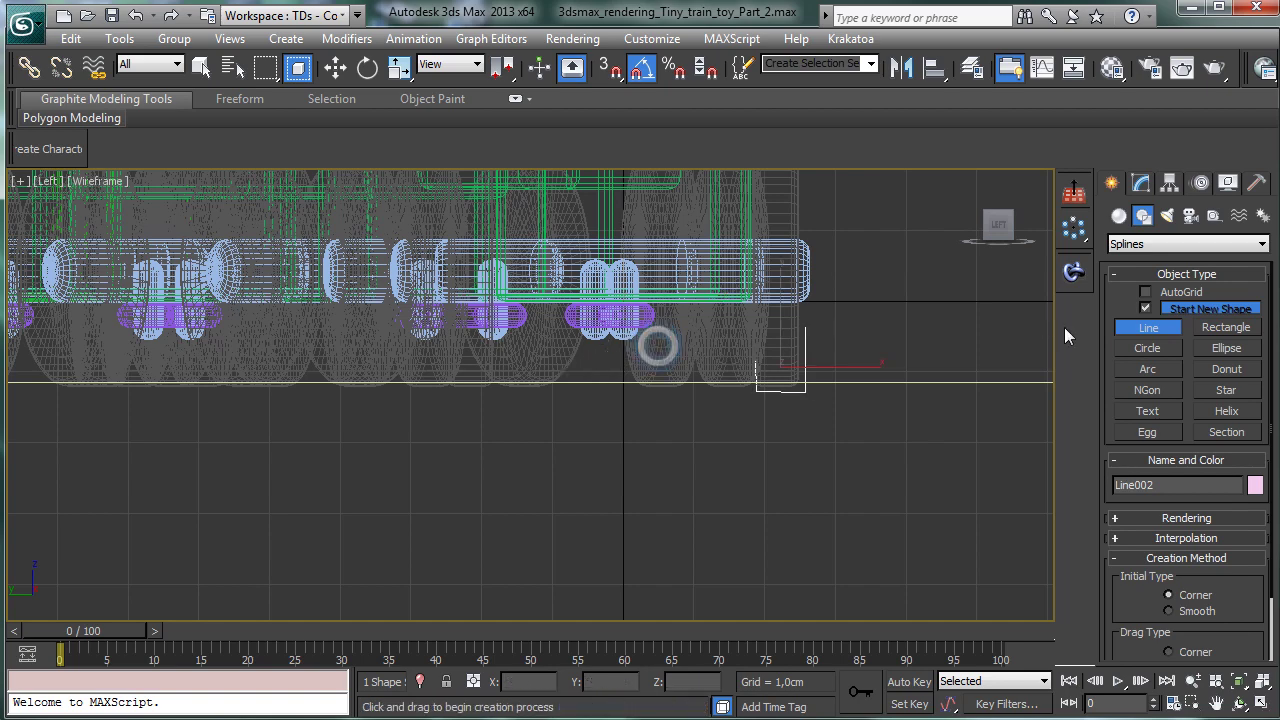
{"action": "key", "text": "Delete"}
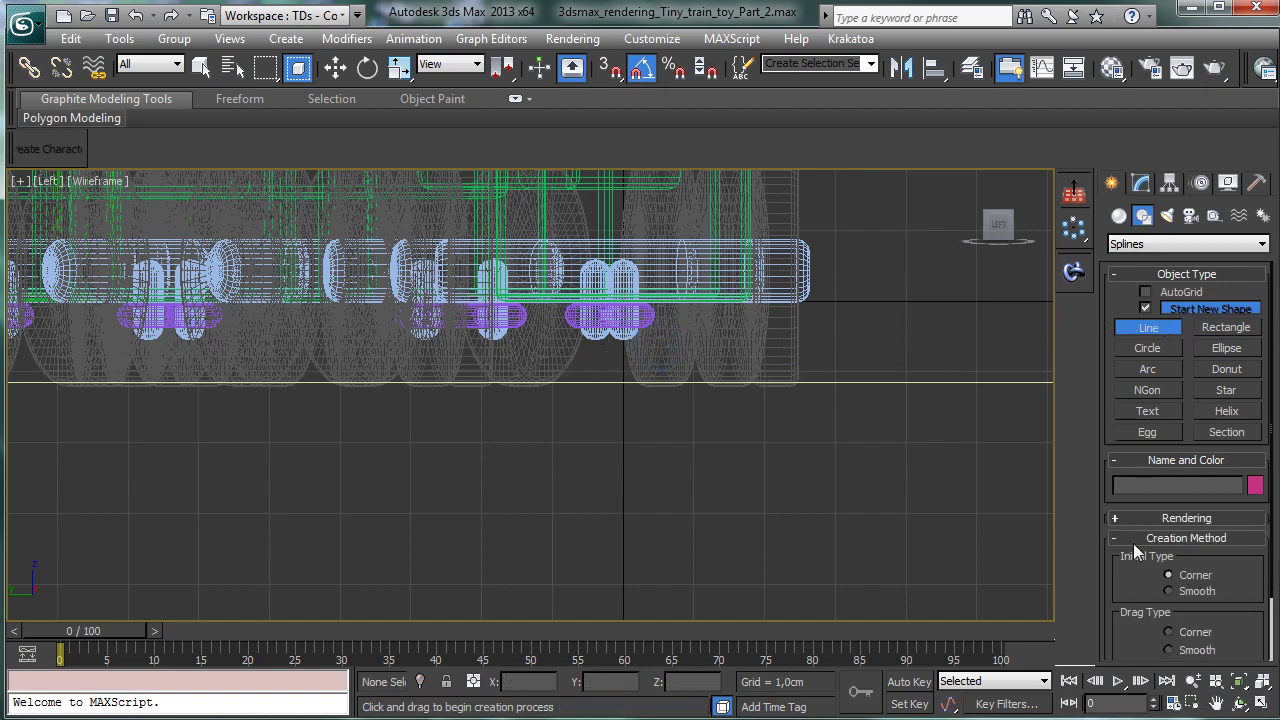
Step: Isolate the Train_part_1 group, then maximize and zoom in on the Left view
{"action": "left_click", "coordinate": [1260, 702]}
{"action": "key", "text": "q"}
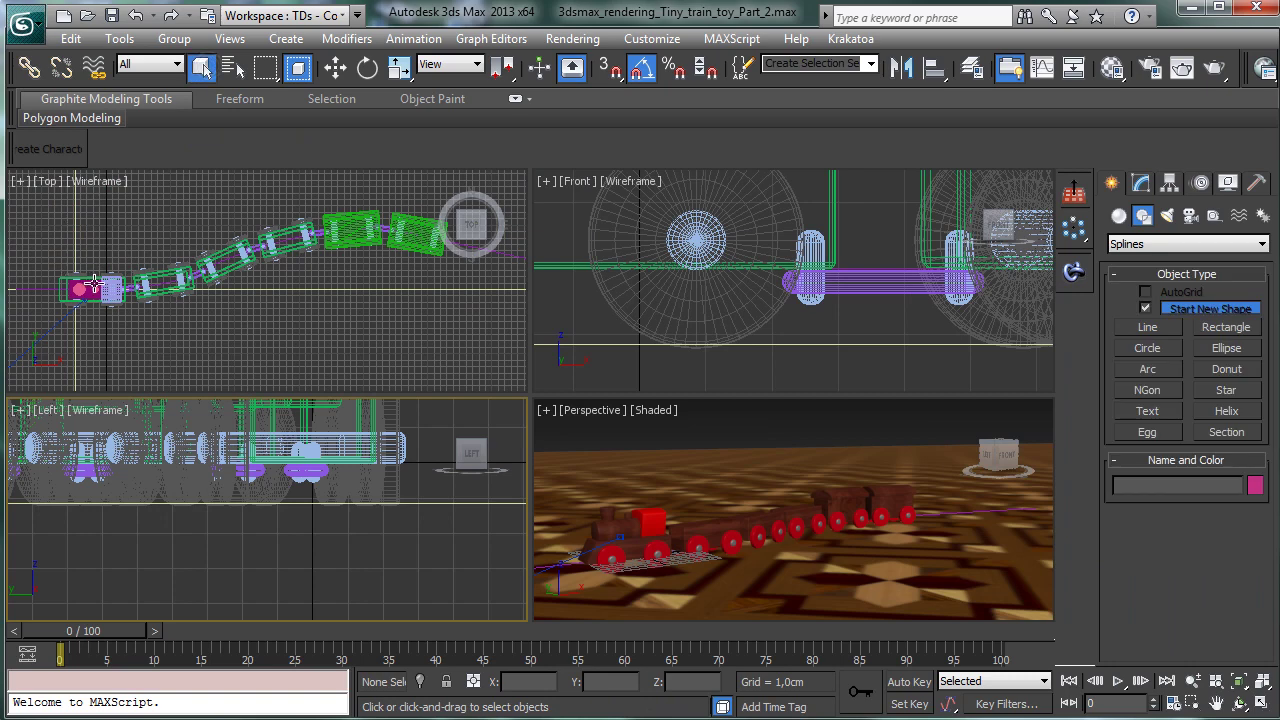
{"action": "left_click", "coordinate": [92, 285]}
{"action": "left_click", "coordinate": [808, 530]}
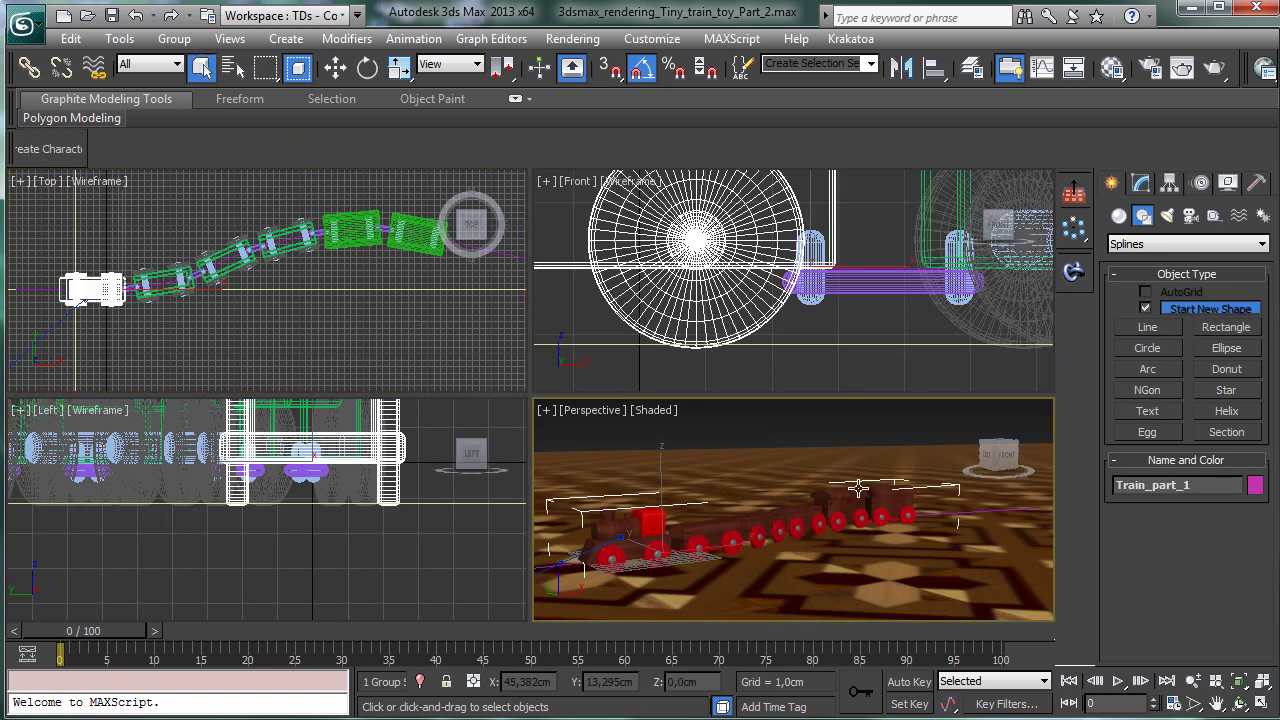
{"action": "left_click", "coordinate": [422, 681]}
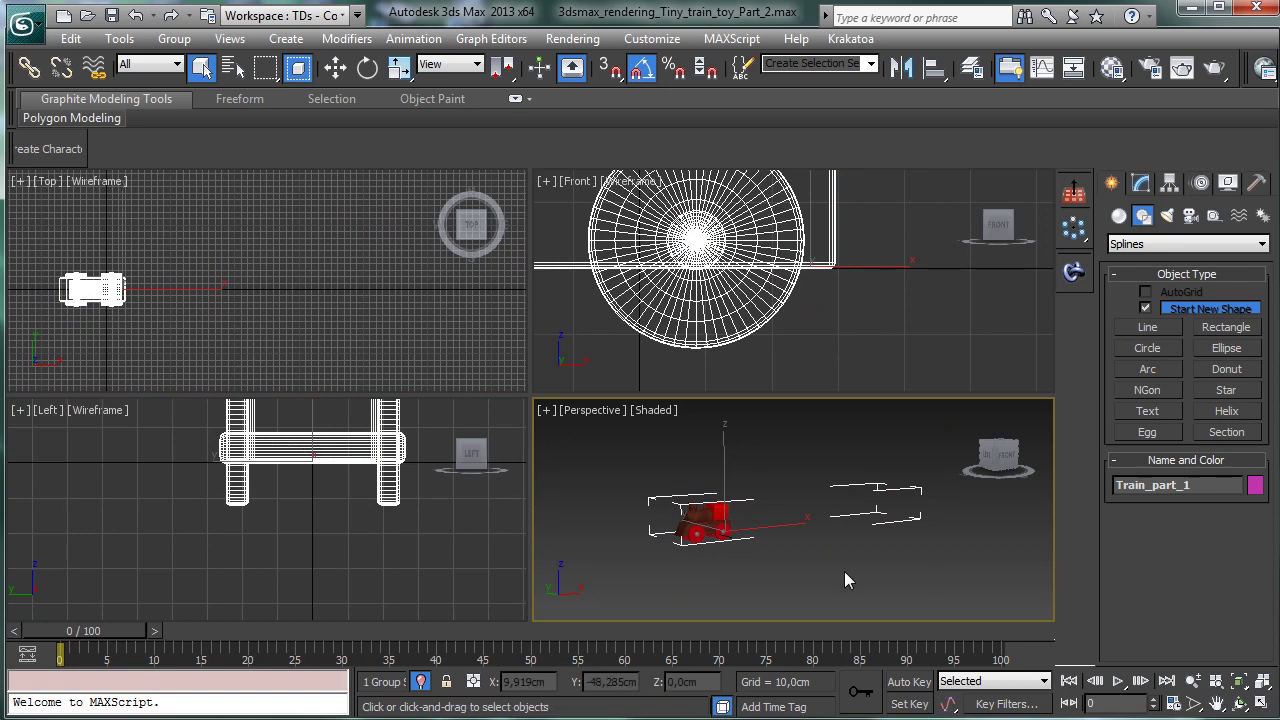
{"action": "right_click", "coordinate": [323, 523]}
{"action": "key", "text": "alt+w"}
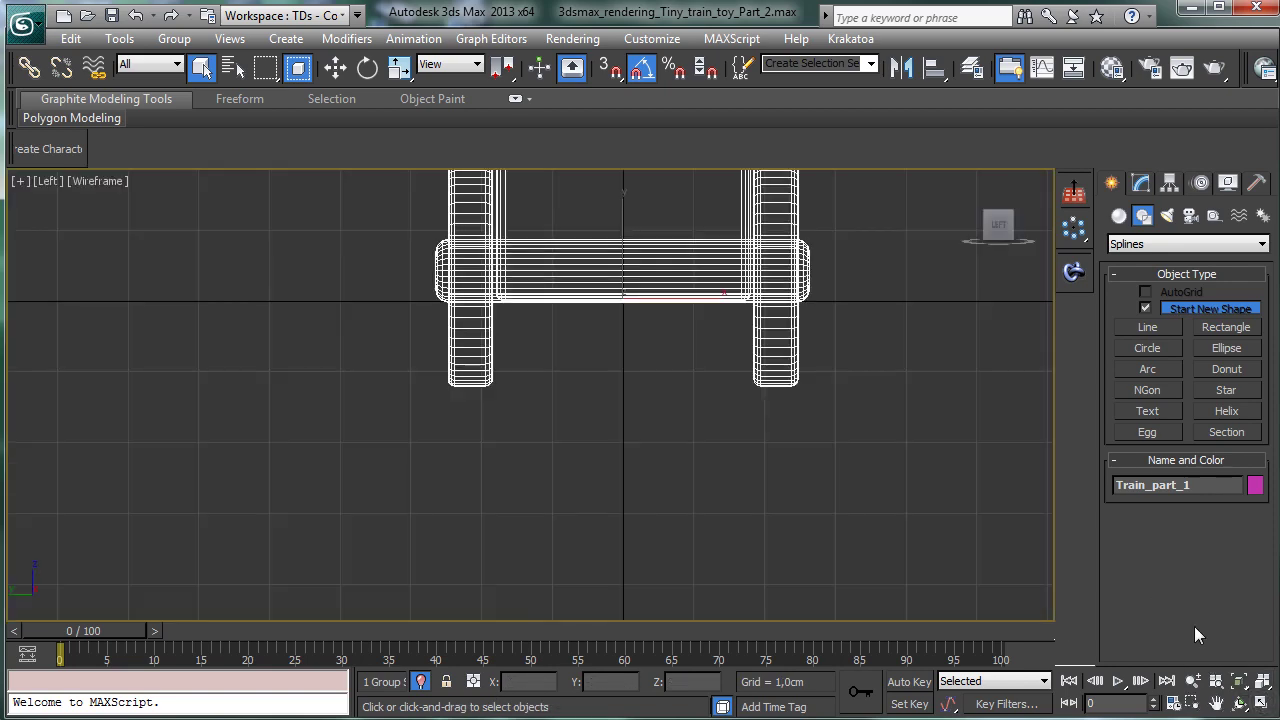
{"action": "left_click", "coordinate": [1193, 680]}
{"action": "left_click_drag", "start_coordinate": [670, 336], "coordinate": [670, 300]}
Step: Draw the half track profile Line002 with a notch, bevelled outer corner and base
{"action": "left_click", "coordinate": [1148, 327]}
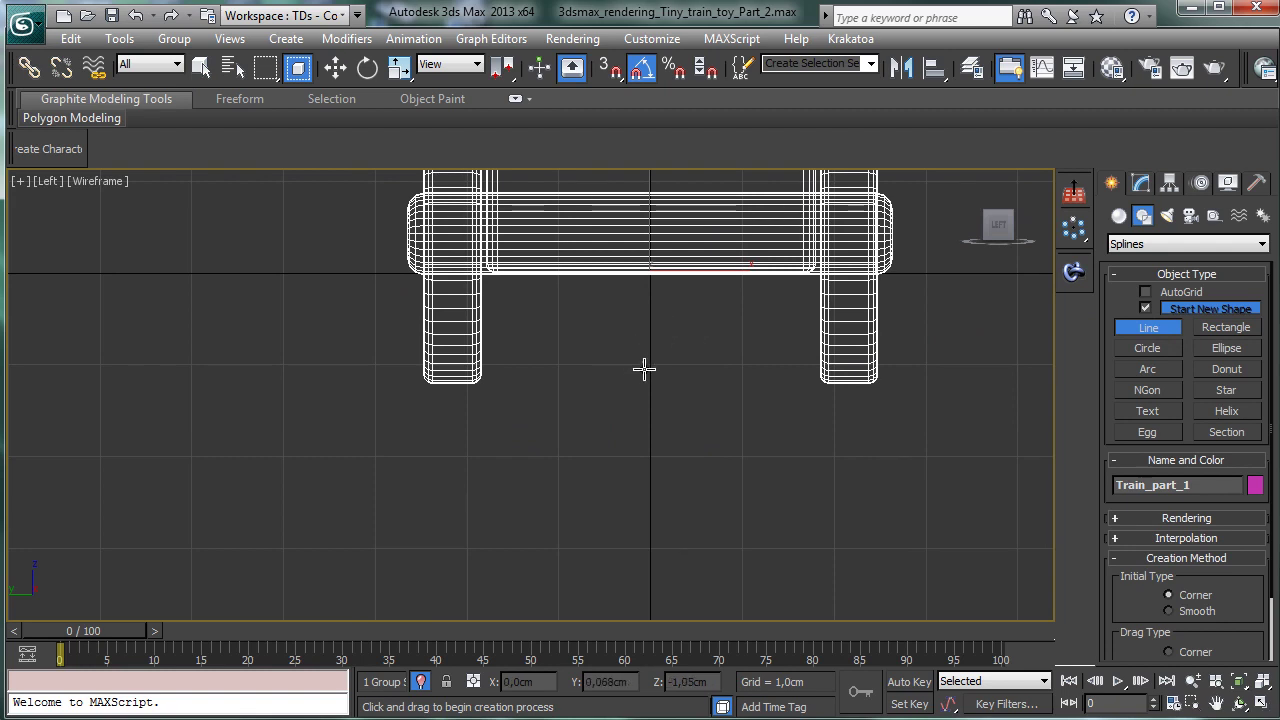
{"action": "left_click", "coordinate": [641, 336]}
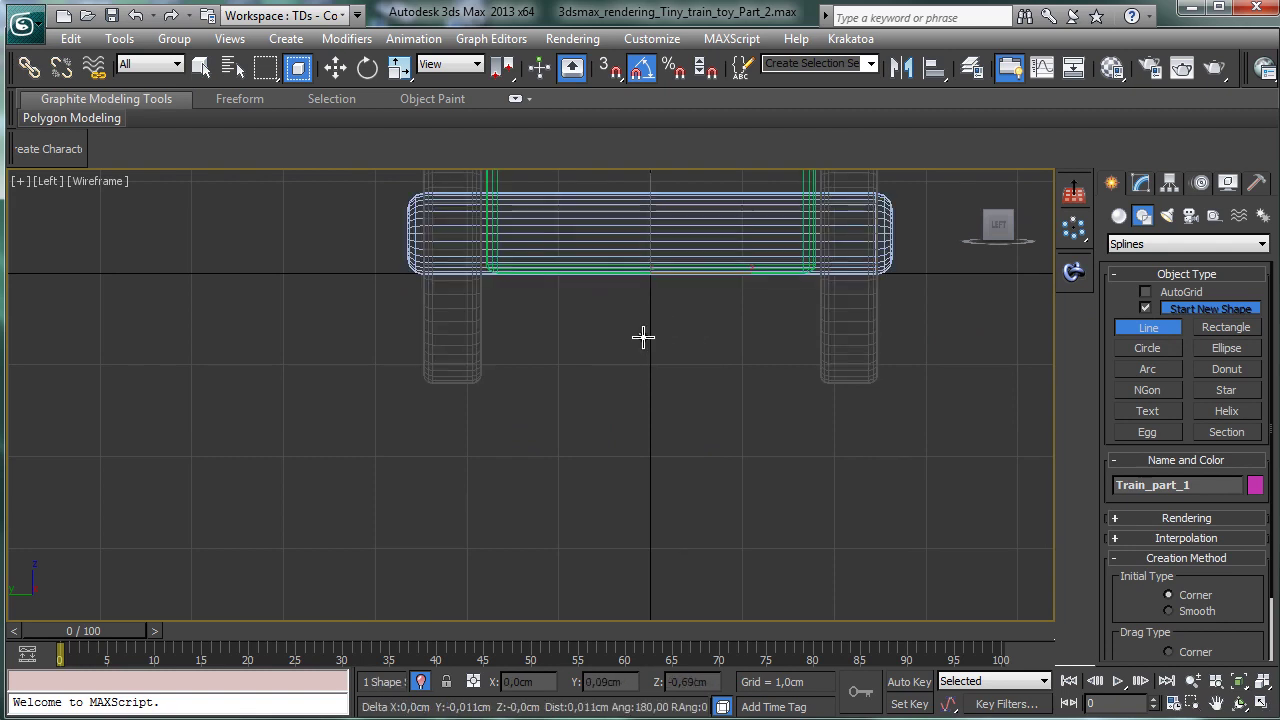
{"action": "left_click", "coordinate": [811, 336]}
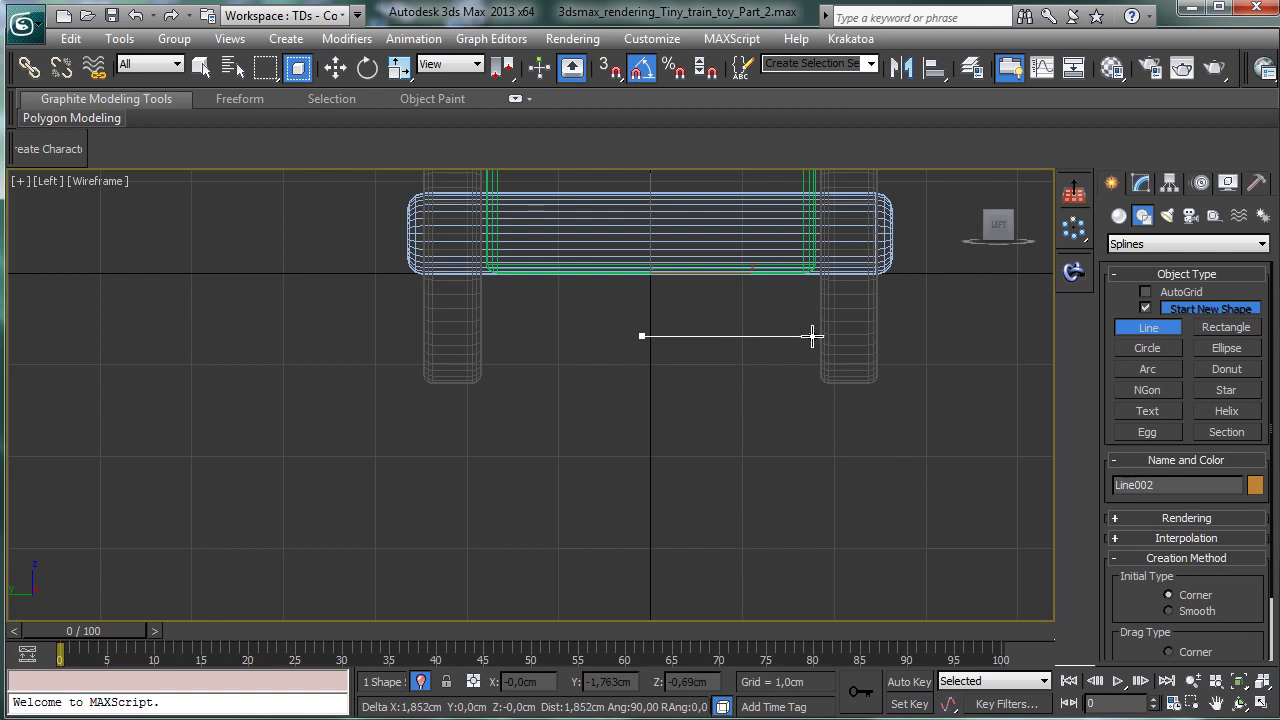
{"action": "left_click", "coordinate": [810, 385]}
{"action": "left_click", "coordinate": [884, 385]}
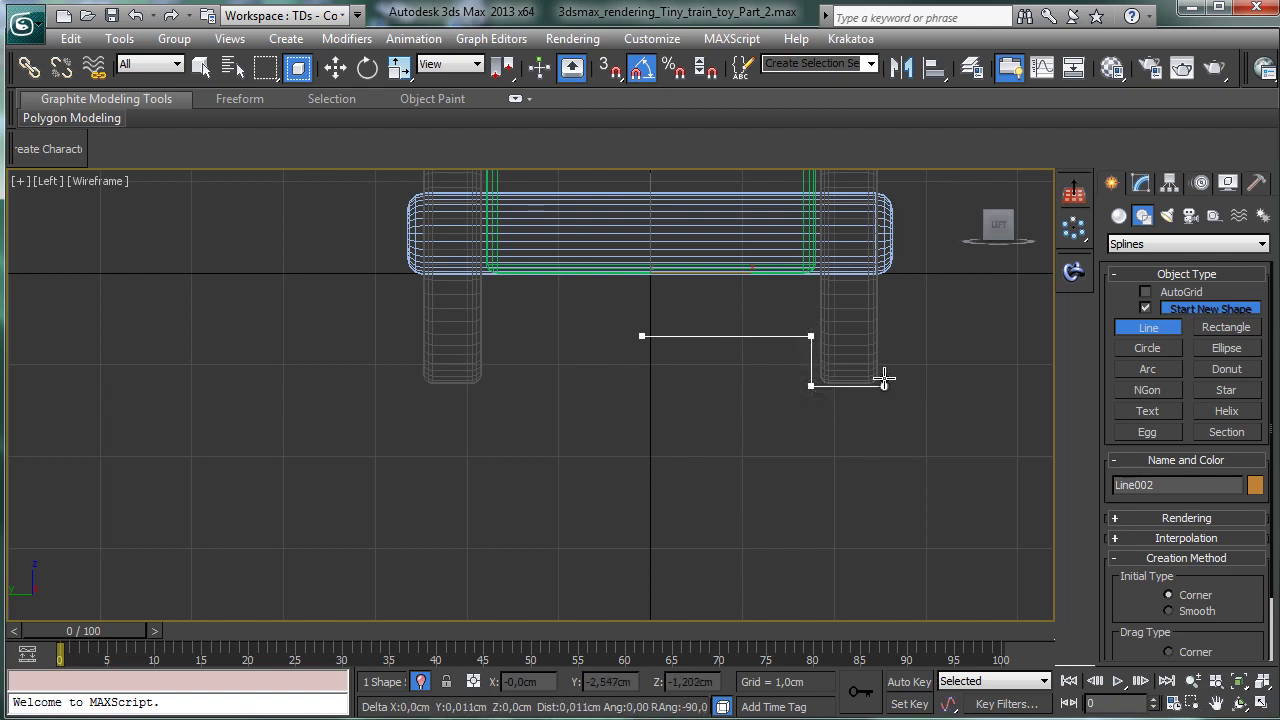
{"action": "left_click", "coordinate": [883, 337]}
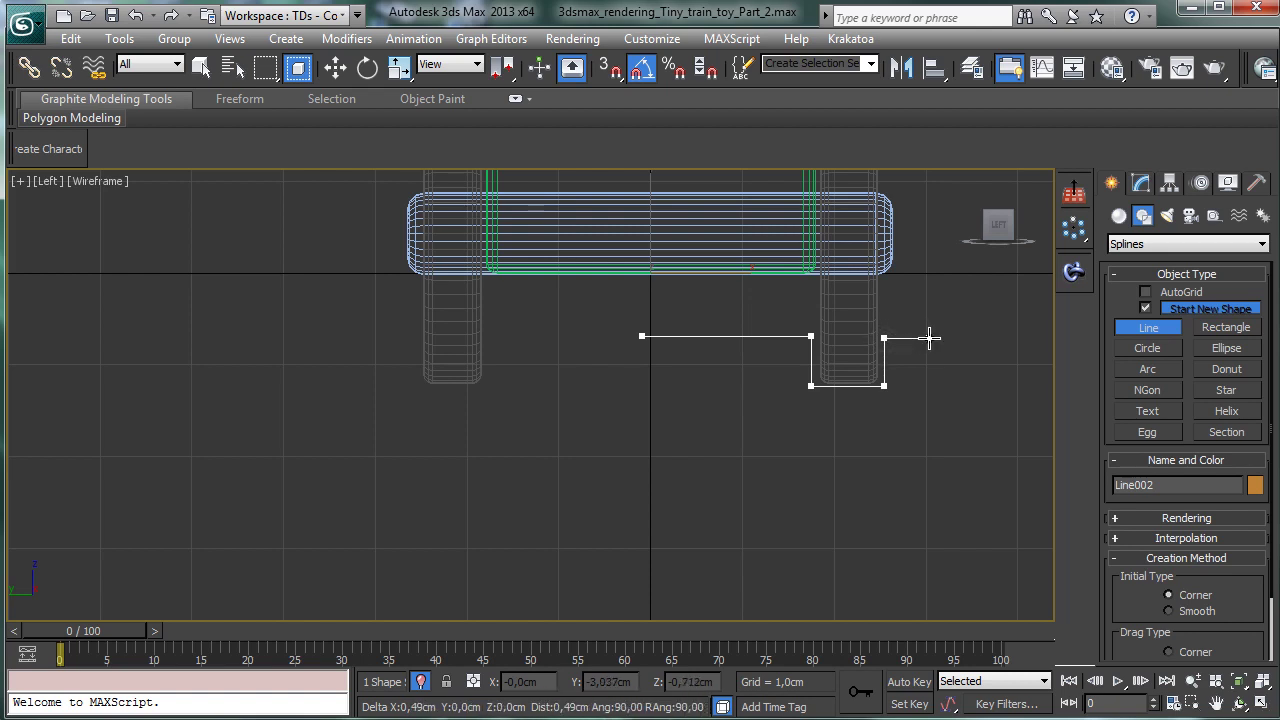
{"action": "left_click", "coordinate": [930, 338]}
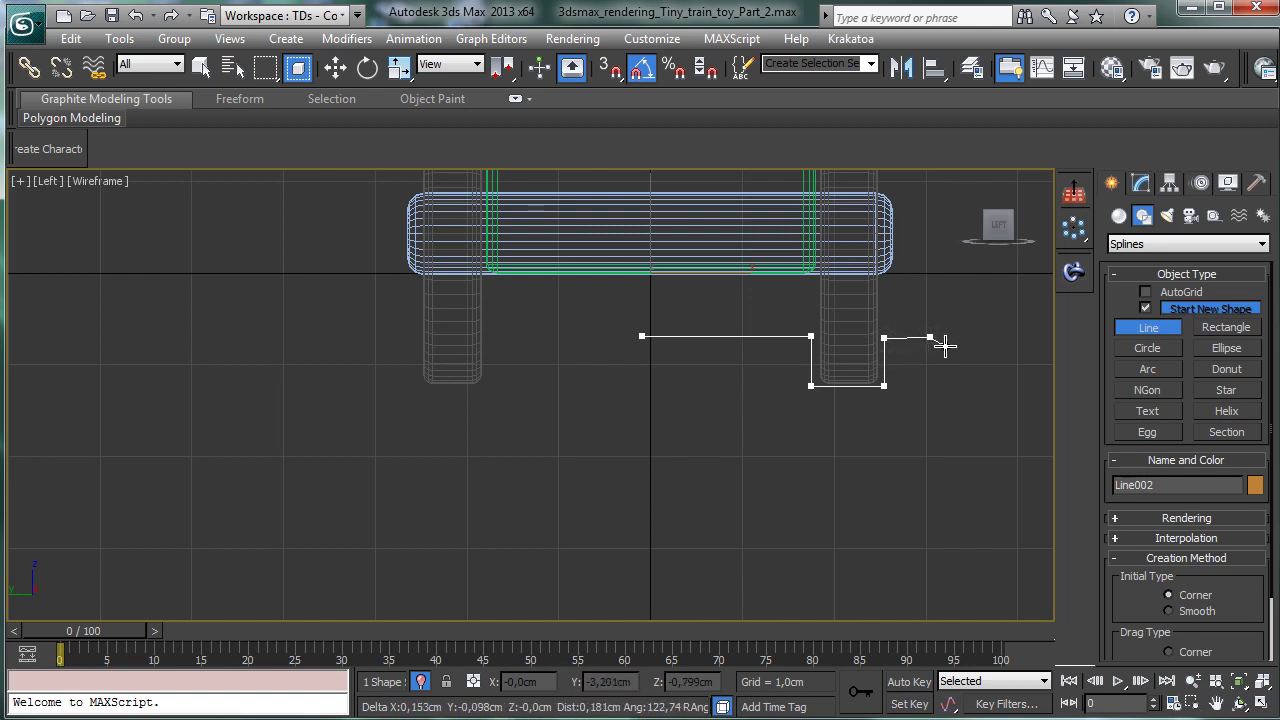
{"action": "left_click", "coordinate": [947, 349]}
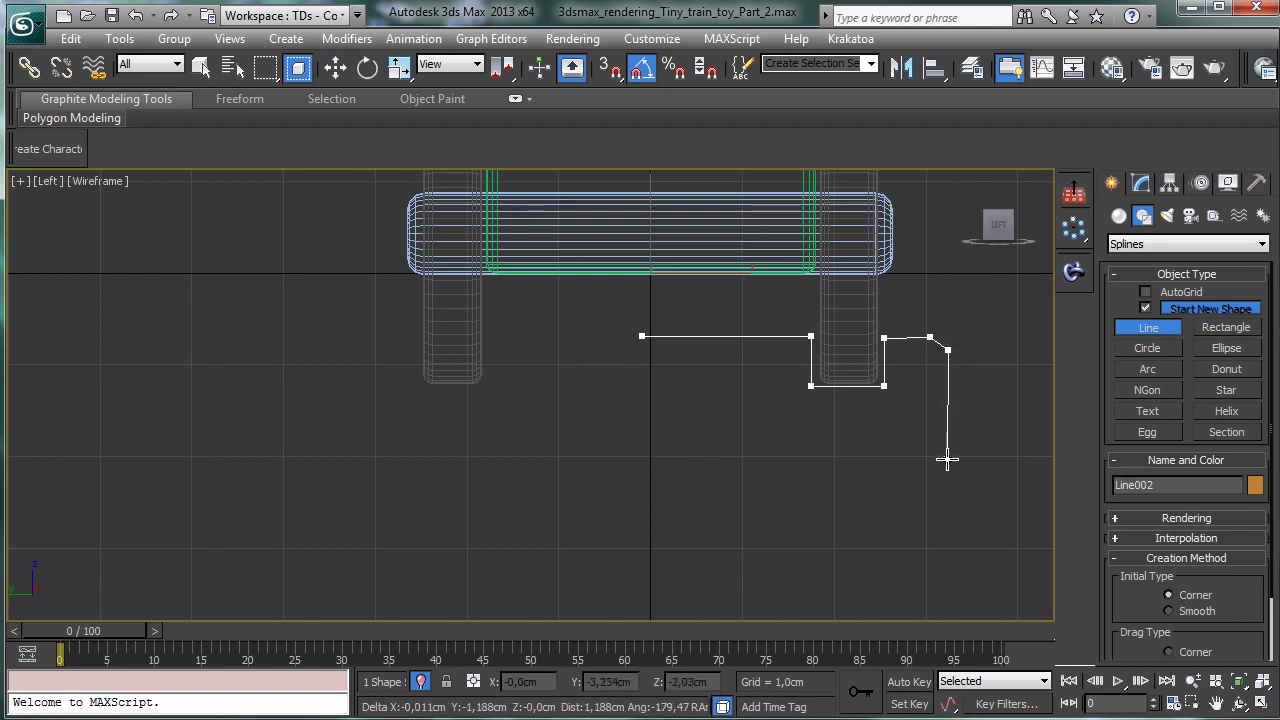
{"action": "left_click", "coordinate": [947, 457]}
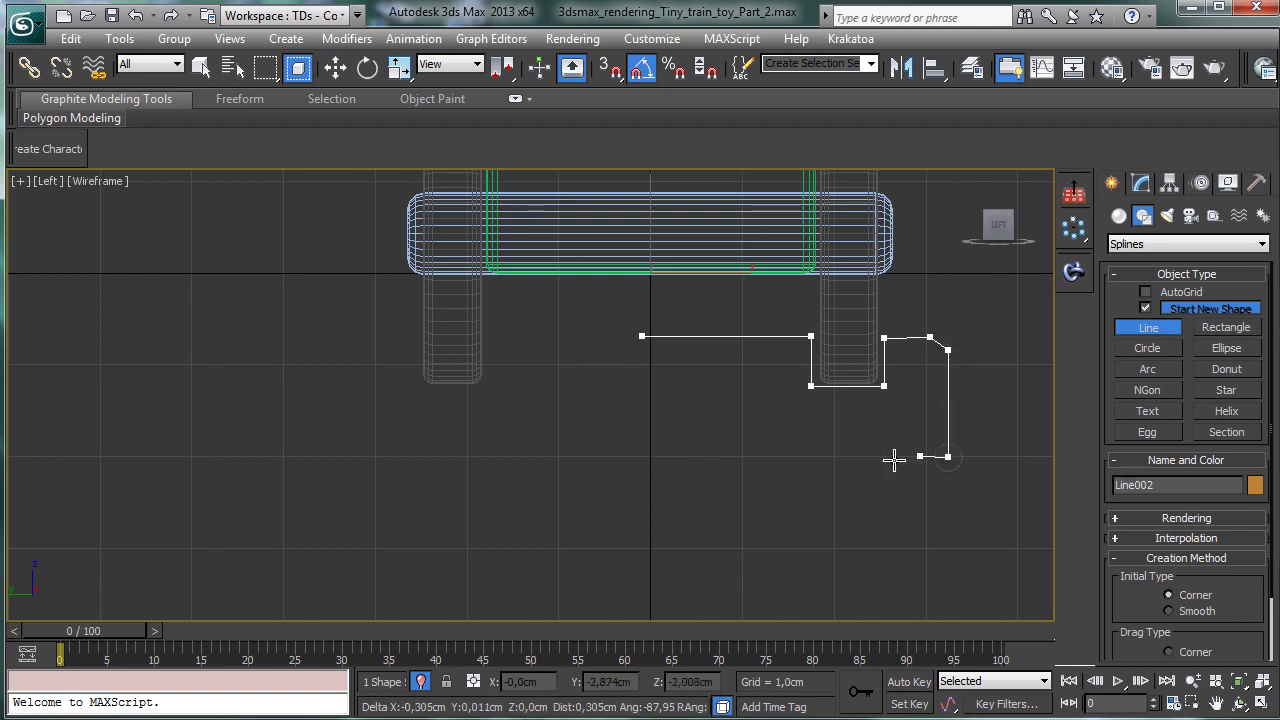
{"action": "left_click", "coordinate": [643, 457]}
{"action": "right_click", "coordinate": [850, 390]}
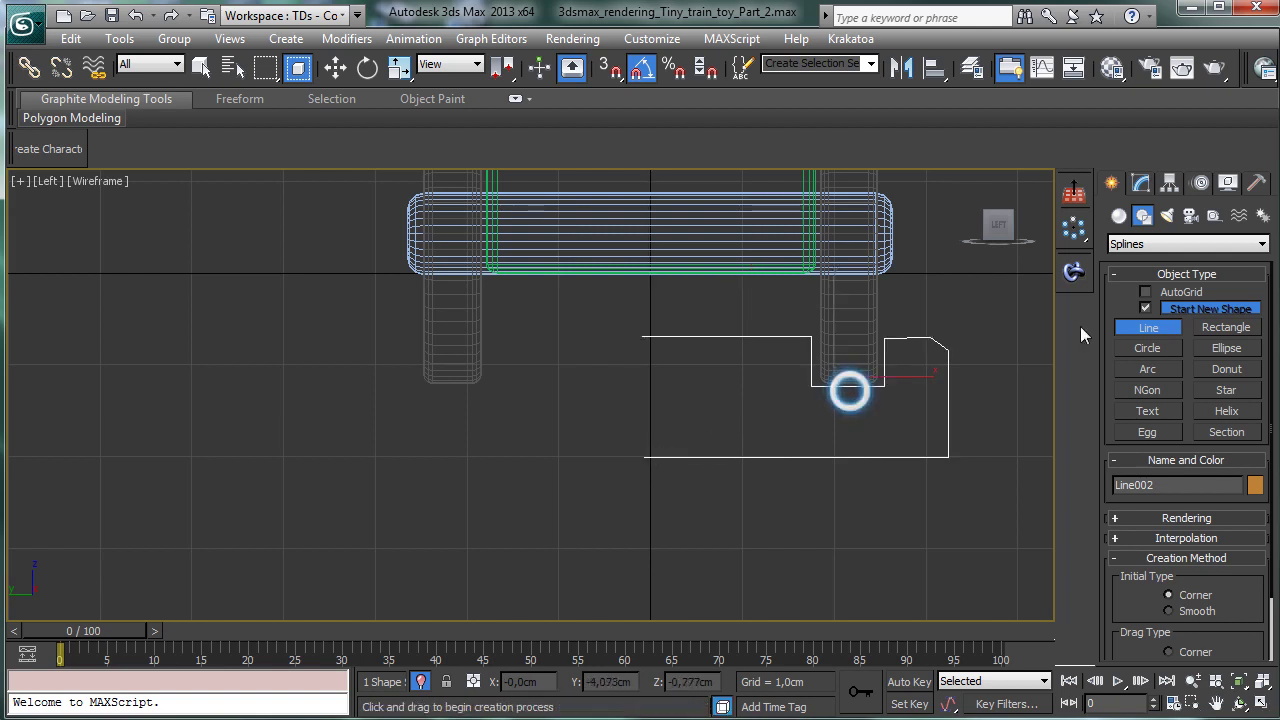
Step: Mirror a copy of the half profile on X and slide it left to form the left half
{"action": "left_click", "coordinate": [1141, 180]}
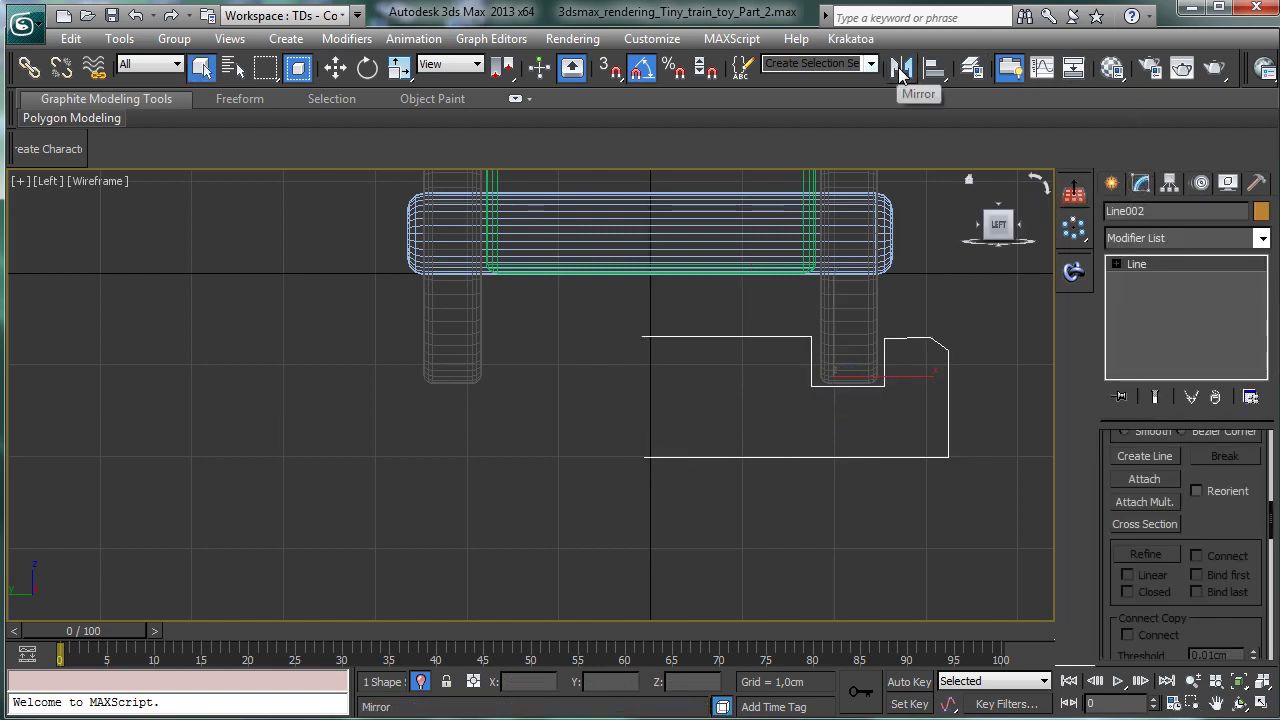
{"action": "left_click", "coordinate": [903, 68]}
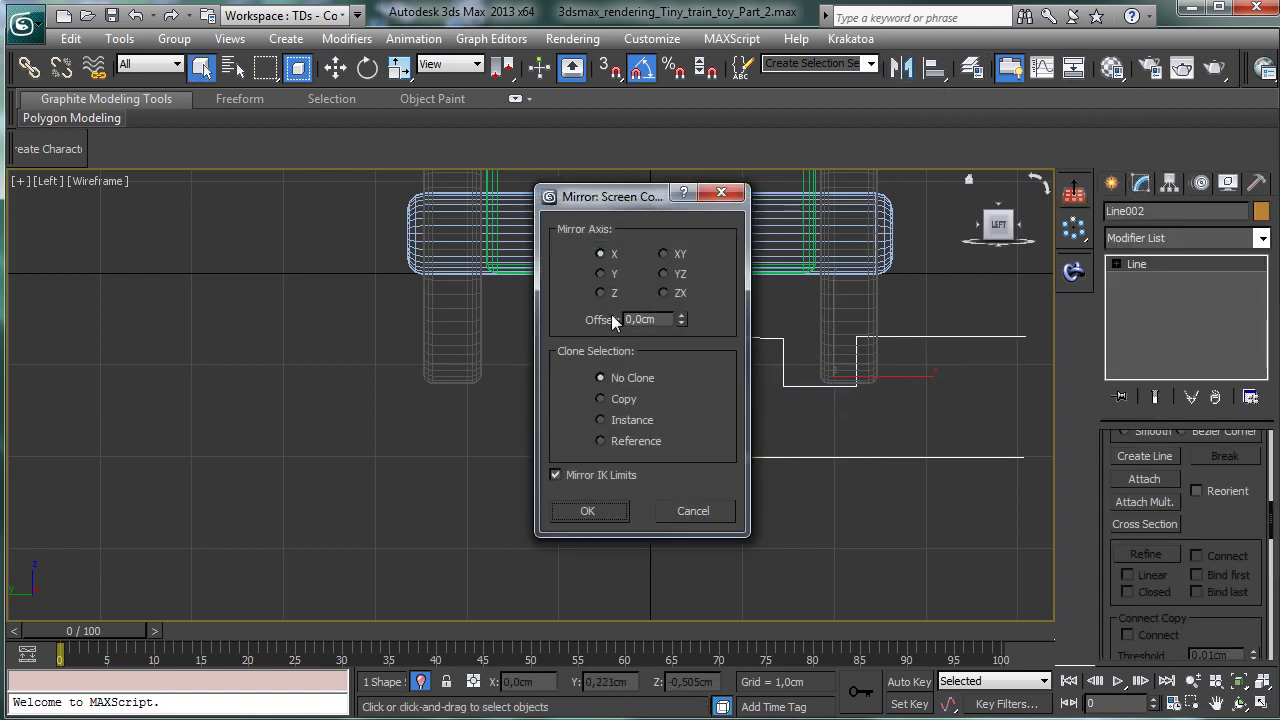
{"action": "left_click", "coordinate": [615, 402]}
{"action": "left_click", "coordinate": [602, 510]}
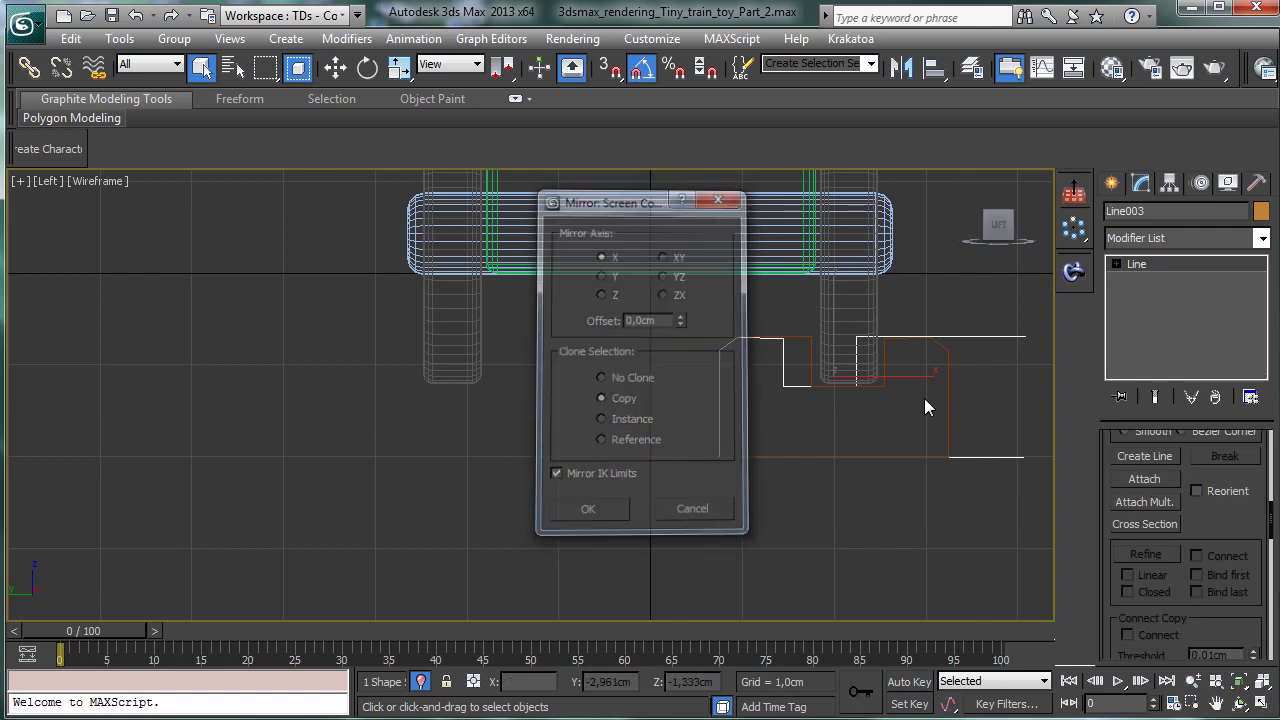
{"action": "key", "text": "w"}
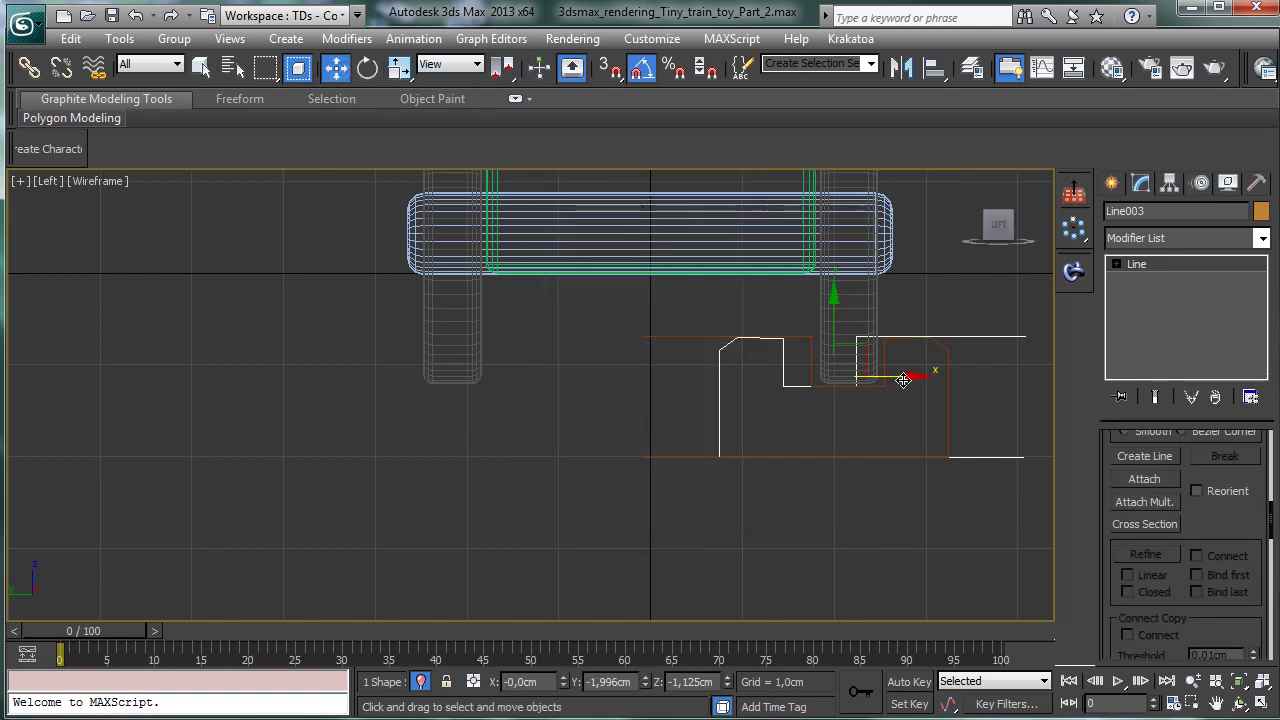
{"action": "left_click_drag", "start_coordinate": [903, 380], "coordinate": [533, 382]}
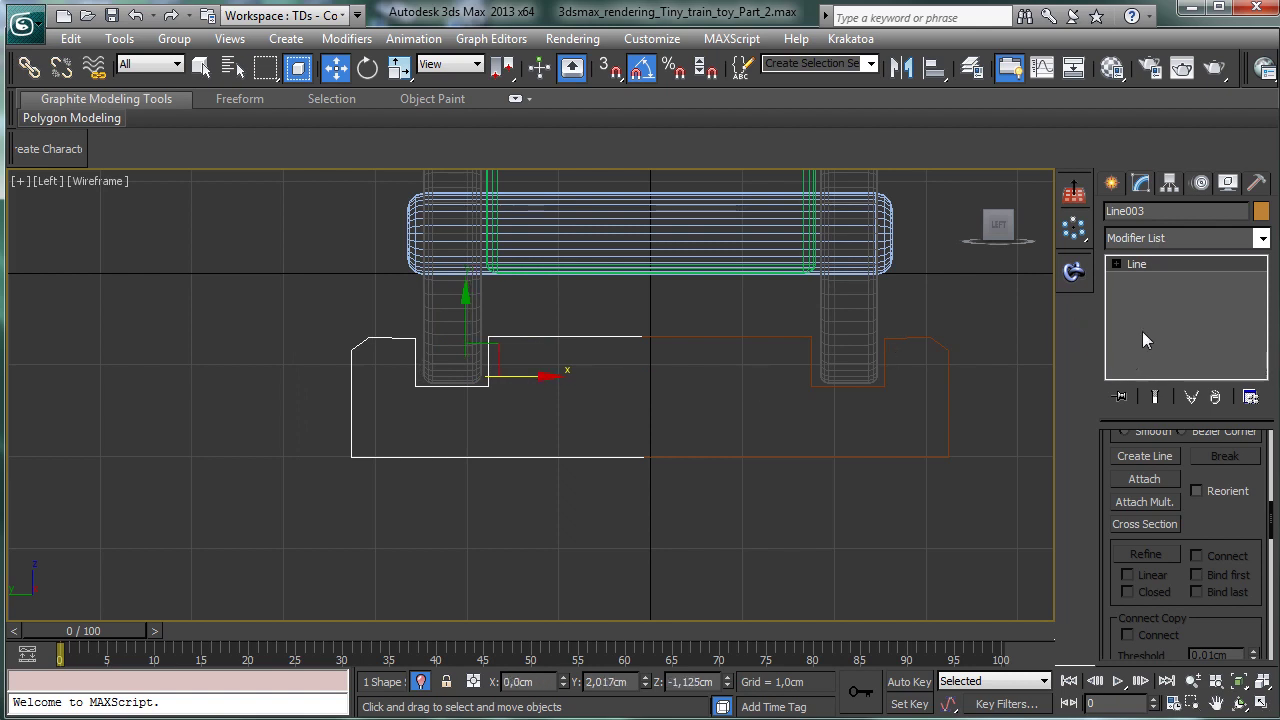
Step: Raise the copy's upper-left corner vertex slightly and select its two centre-line vertices
{"action": "key", "text": "1"}
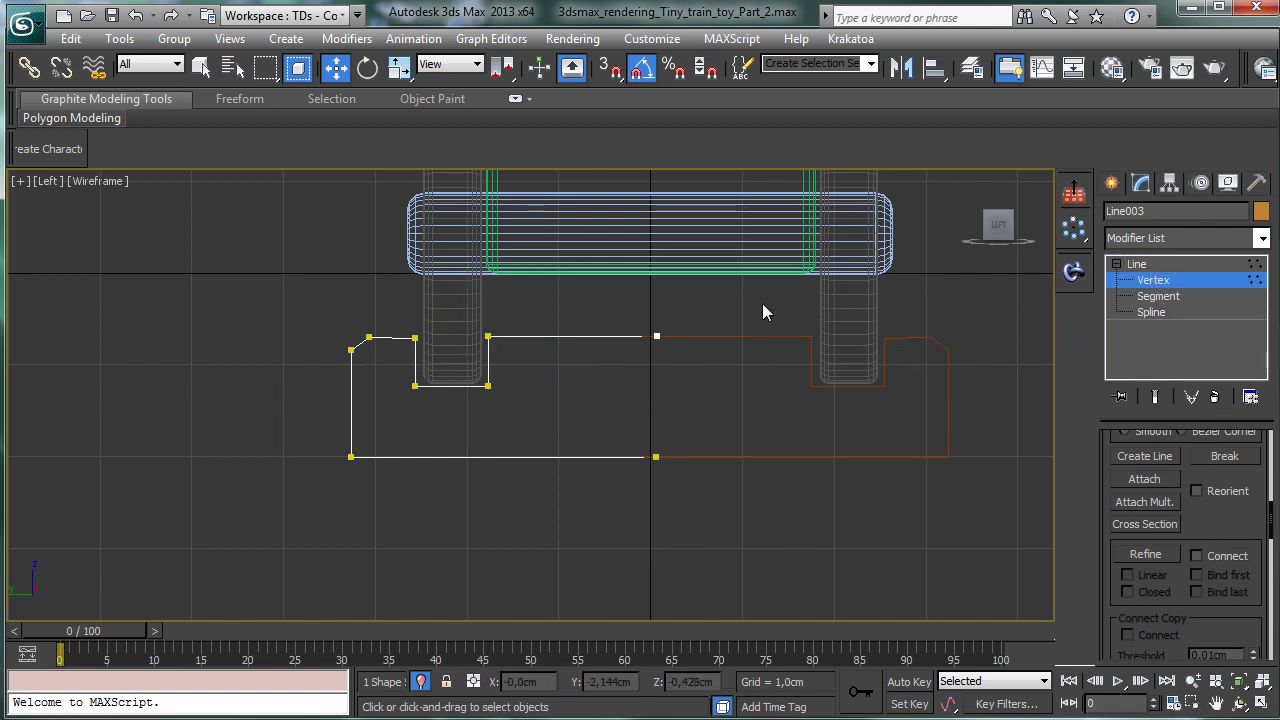
{"action": "left_click_drag", "start_coordinate": [354, 308], "coordinate": [382, 352]}
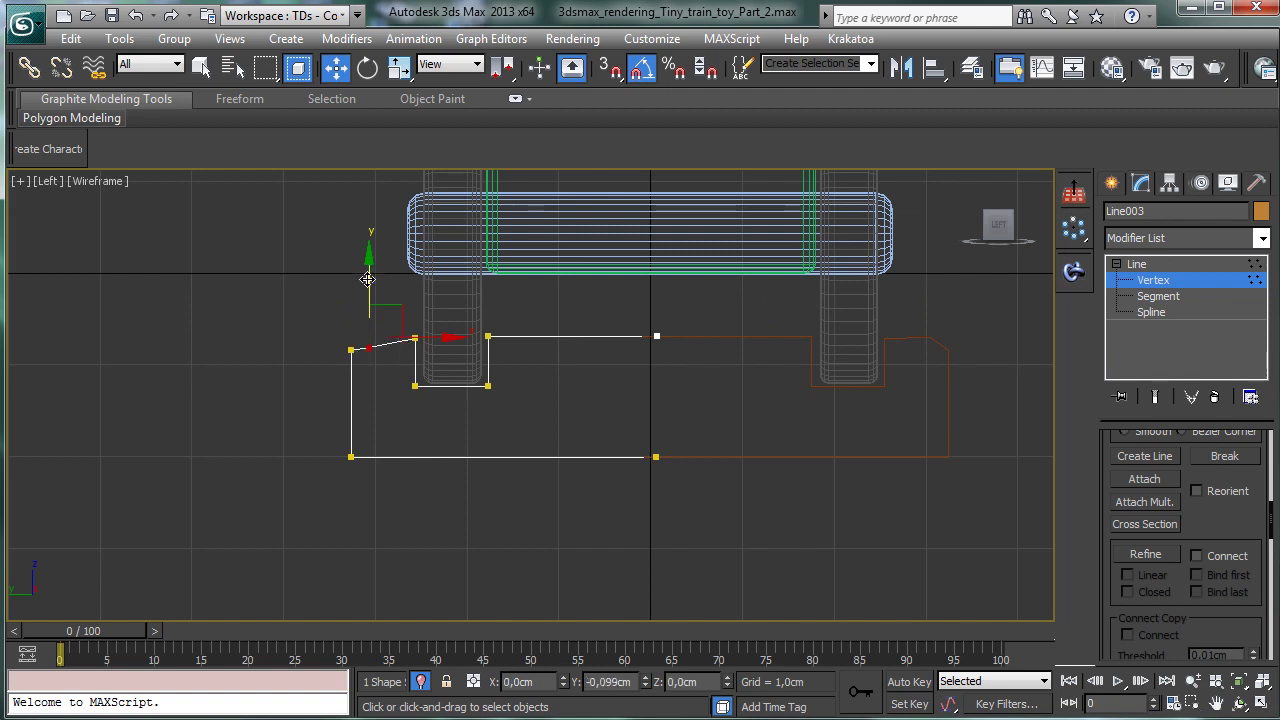
{"action": "left_click_drag", "start_coordinate": [367, 279], "coordinate": [368, 274]}
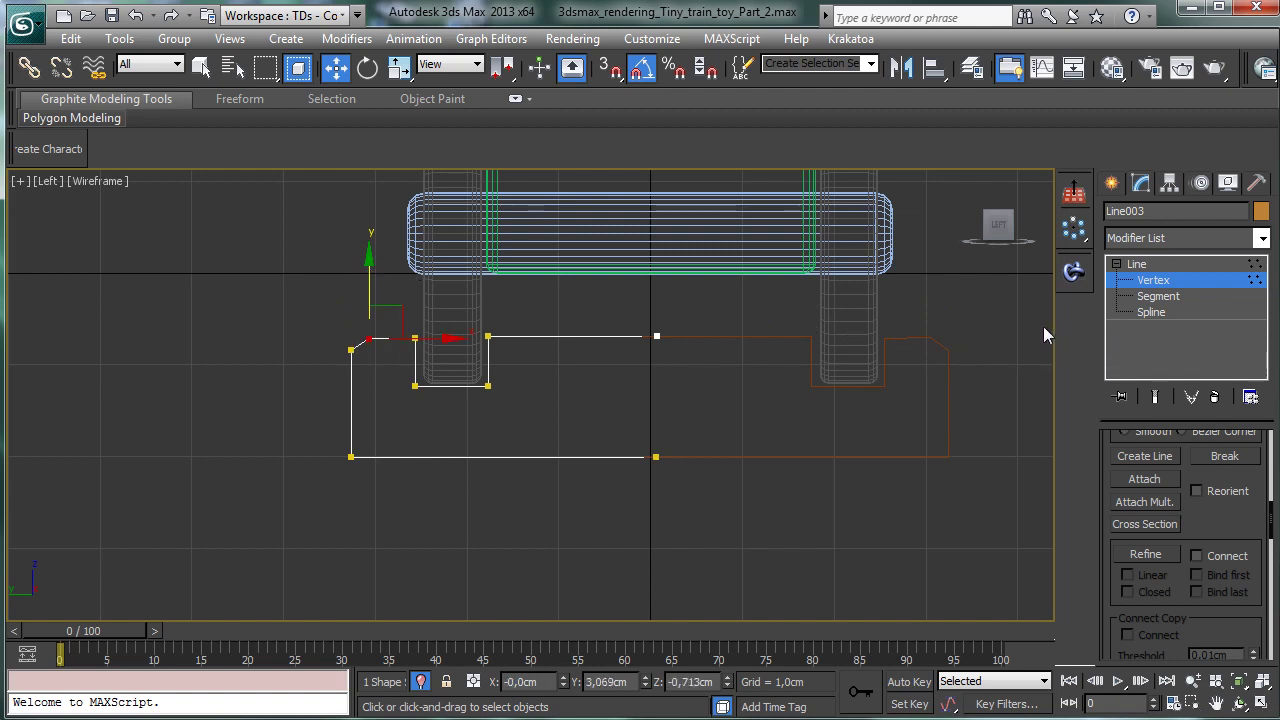
{"action": "left_click_drag", "start_coordinate": [636, 314], "coordinate": [671, 481]}
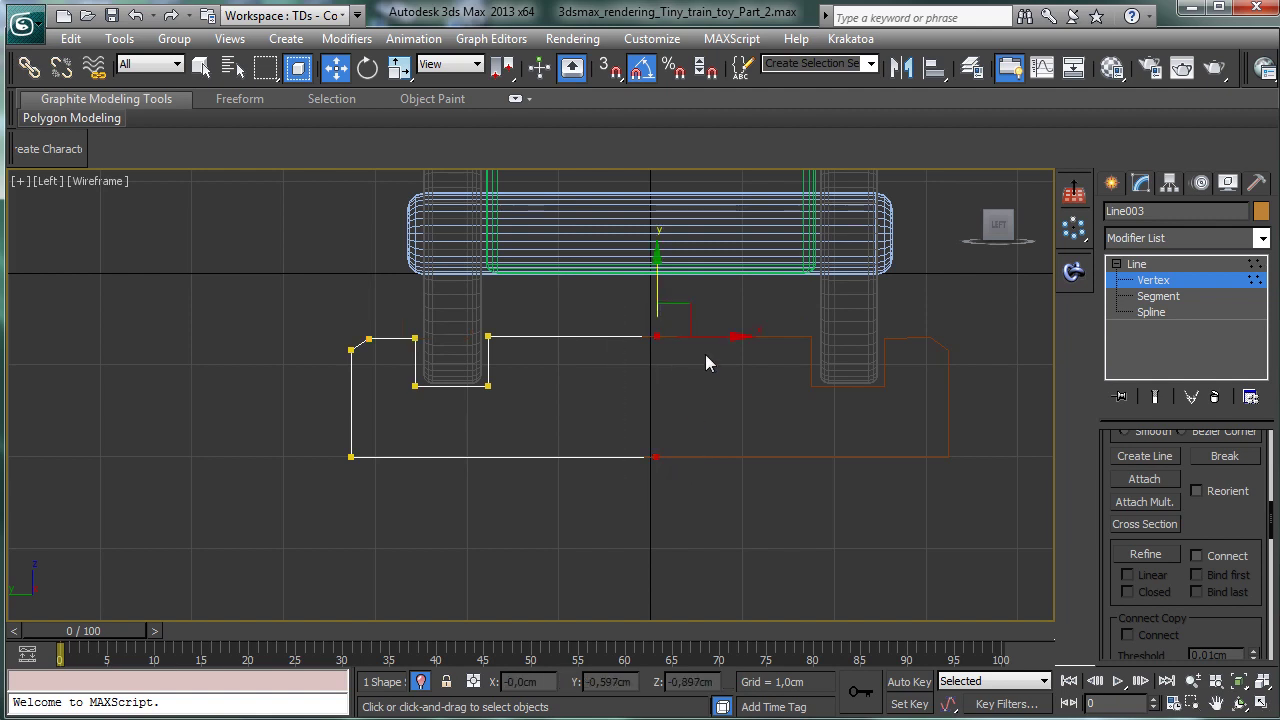
Step: Nudge the upper bevel corner vertex of the right half profile Line002
{"action": "left_click", "coordinate": [1175, 281]}
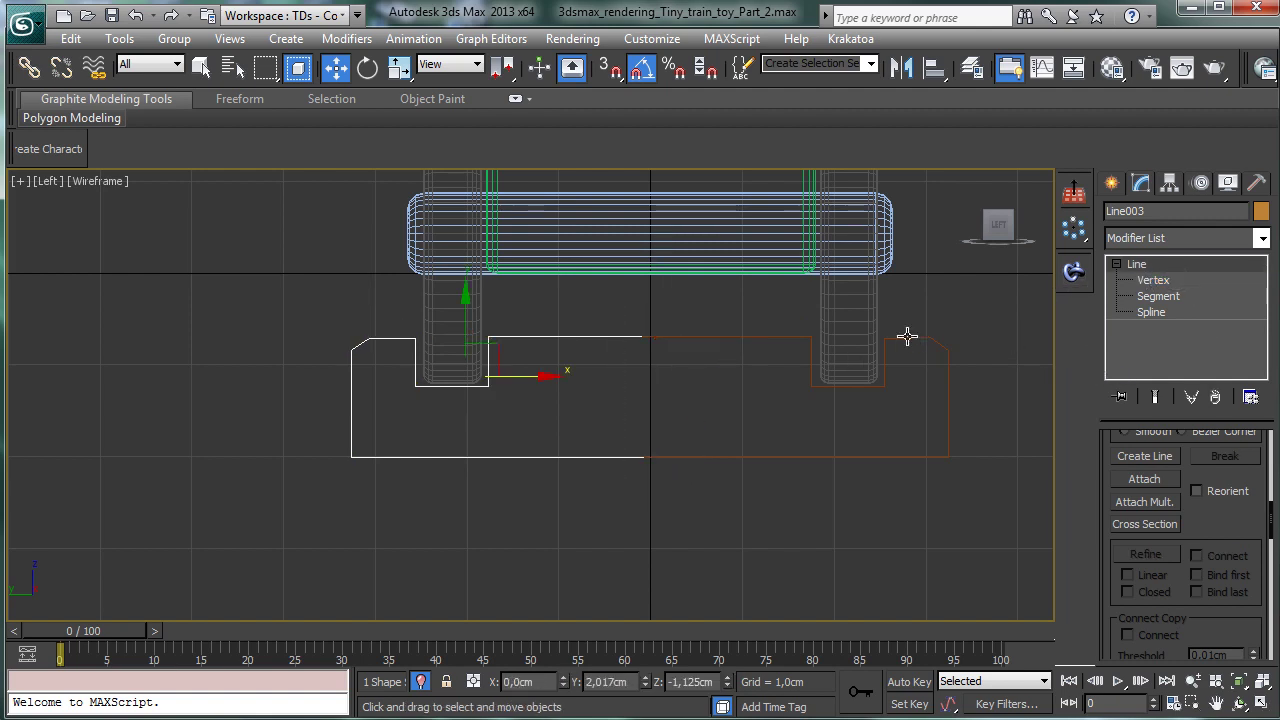
{"action": "left_click", "coordinate": [907, 337]}
{"action": "left_click", "coordinate": [1118, 264]}
{"action": "left_click", "coordinate": [1152, 280]}
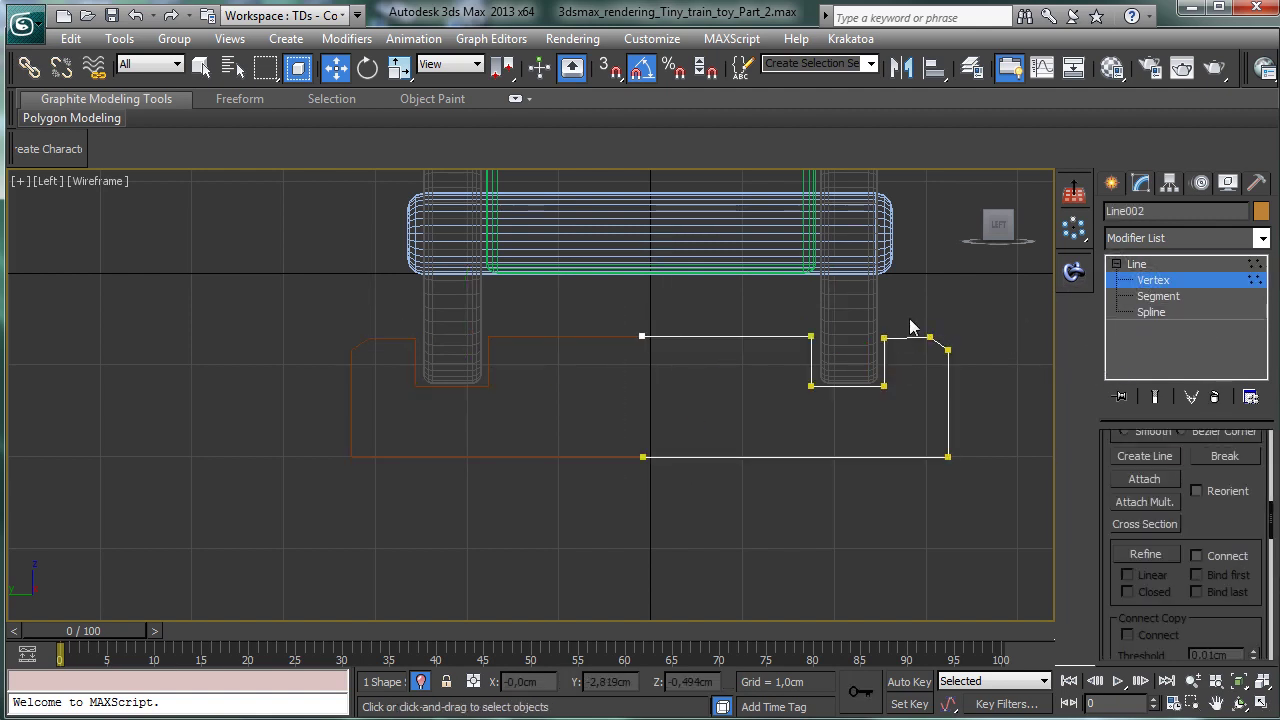
{"action": "left_click_drag", "start_coordinate": [912, 320], "coordinate": [945, 355]}
{"action": "left_click_drag", "start_coordinate": [941, 290], "coordinate": [937, 281]}
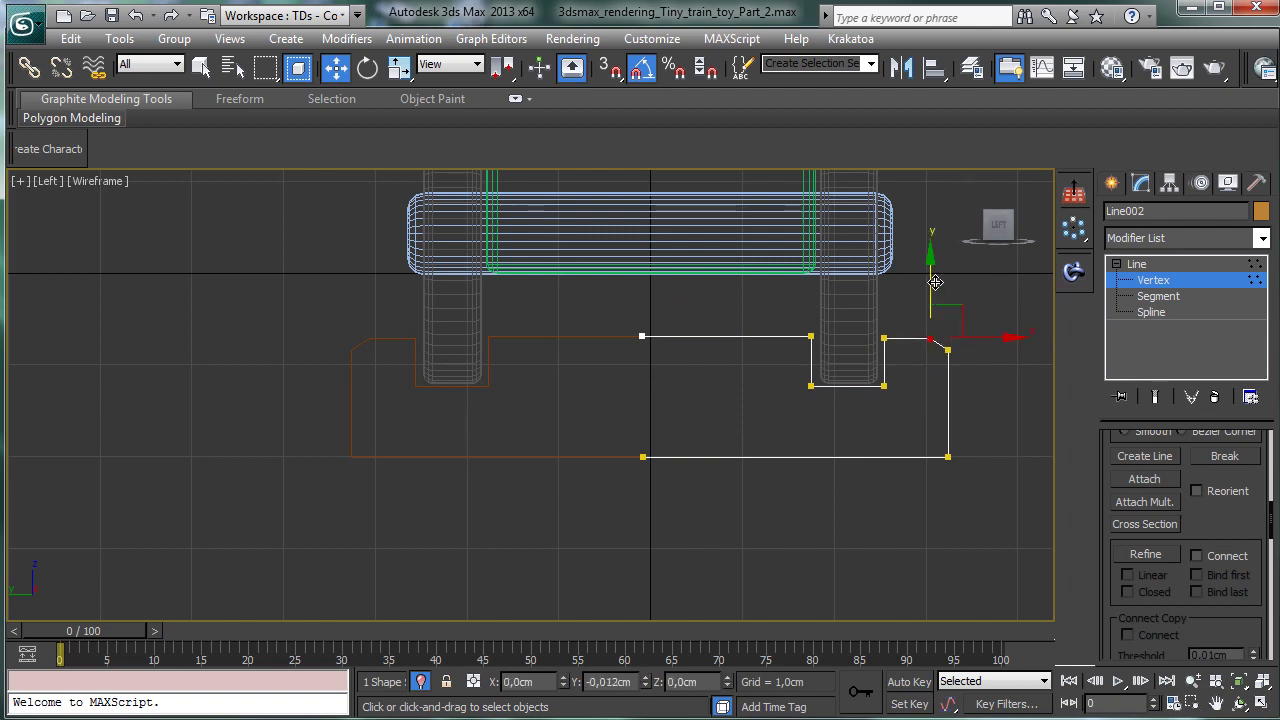
{"action": "left_click", "coordinate": [1150, 284]}
Step: Attach the left half profile to Line002
{"action": "scroll", "coordinate": [1230, 528], "scroll_direction": "up", "scroll_amount": 3}
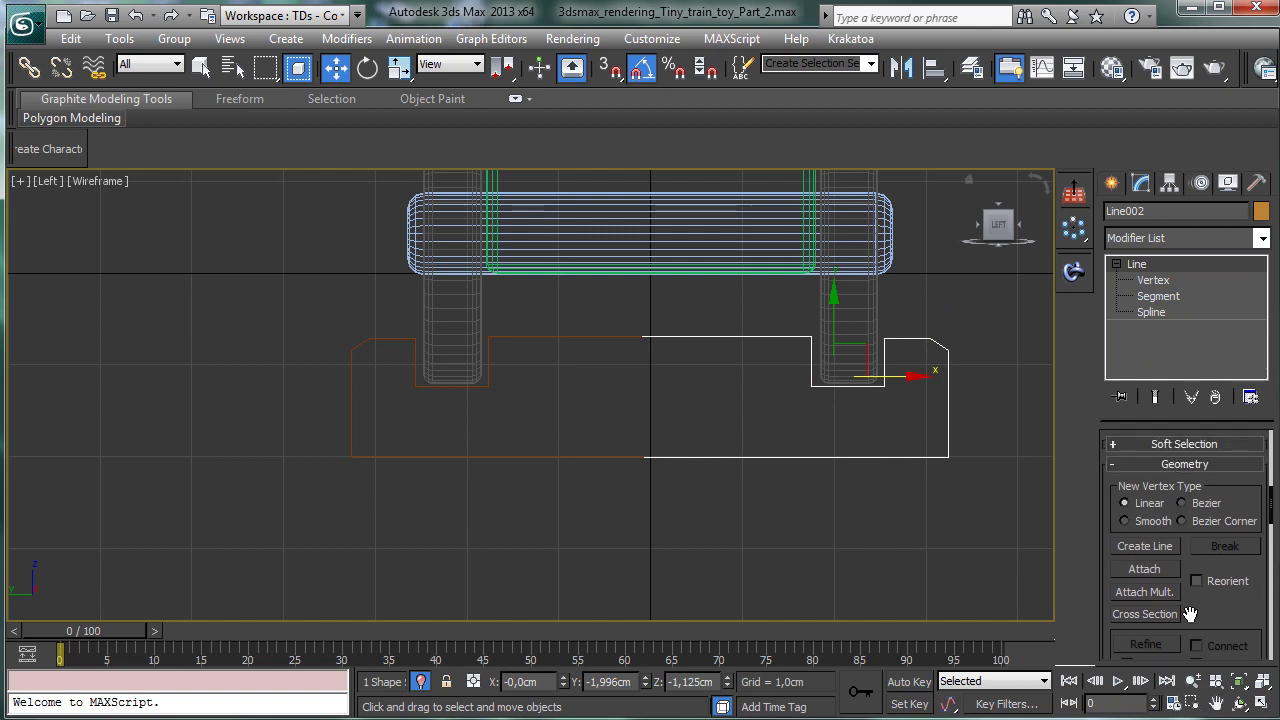
{"action": "left_click", "coordinate": [1145, 569]}
{"action": "left_click", "coordinate": [550, 338]}
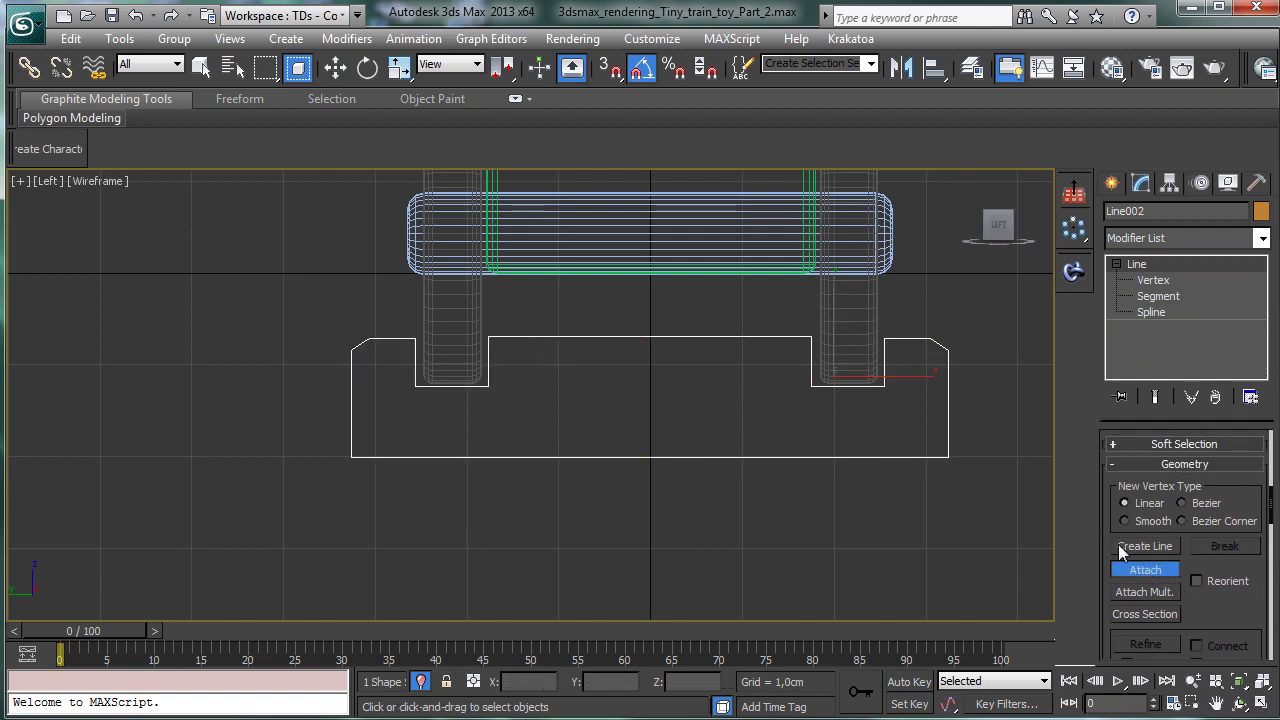
{"action": "left_click", "coordinate": [1142, 568]}
Step: Fuse and weld the top-centre and bottom-centre vertex pairs of the joined profile
{"action": "left_click", "coordinate": [1137, 282]}
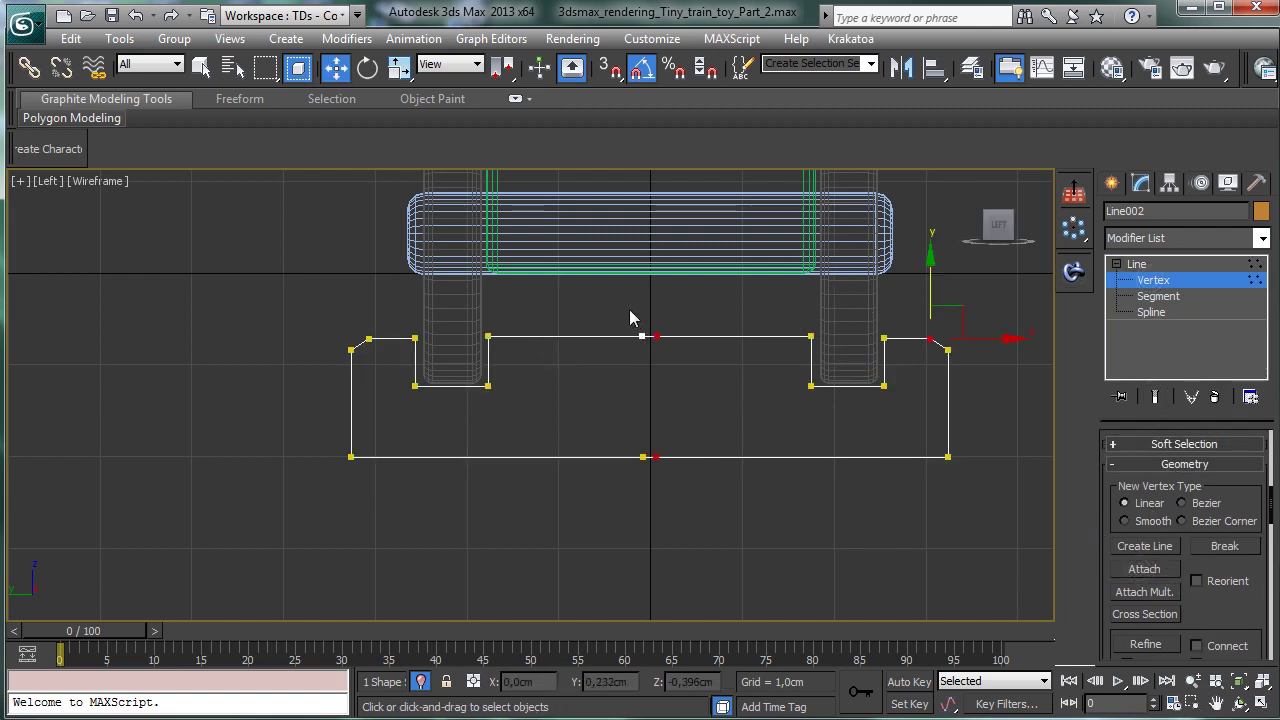
{"action": "scroll", "coordinate": [1240, 616], "scroll_direction": "down", "scroll_amount": 5}
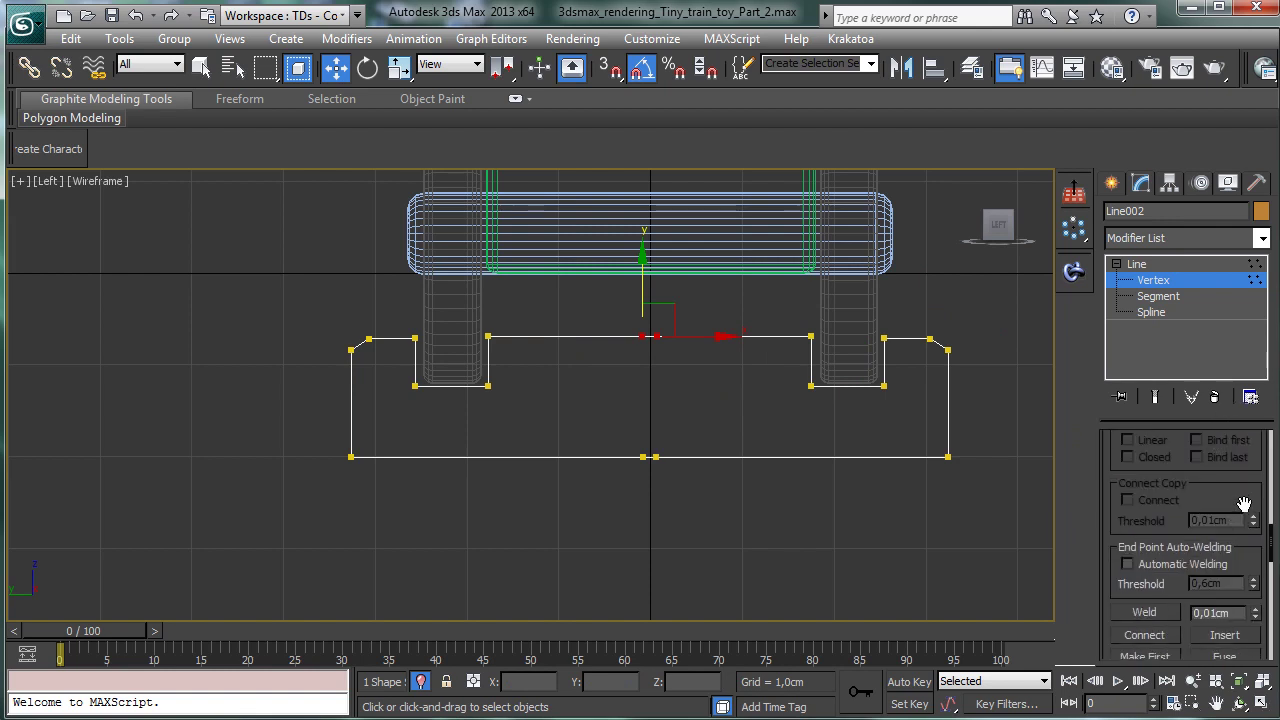
{"action": "left_click", "coordinate": [1224, 556]}
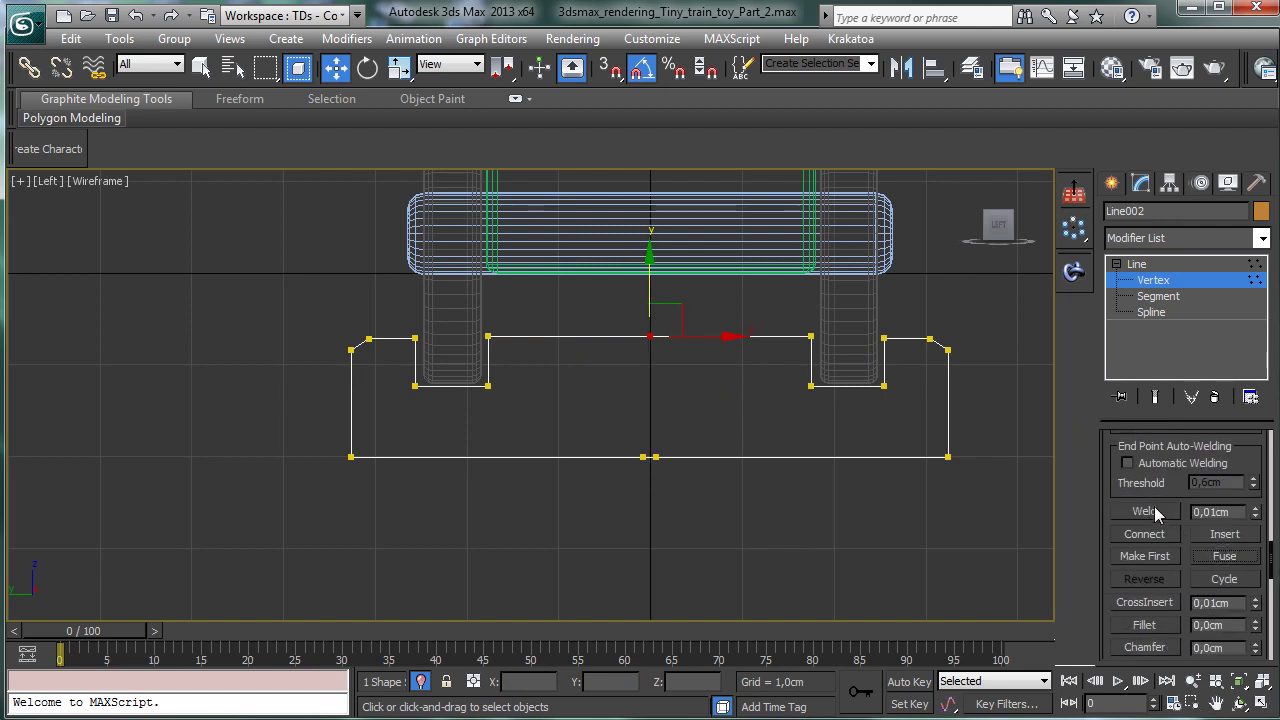
{"action": "left_click", "coordinate": [1144, 511]}
{"action": "left_click_drag", "start_coordinate": [608, 431], "coordinate": [688, 508]}
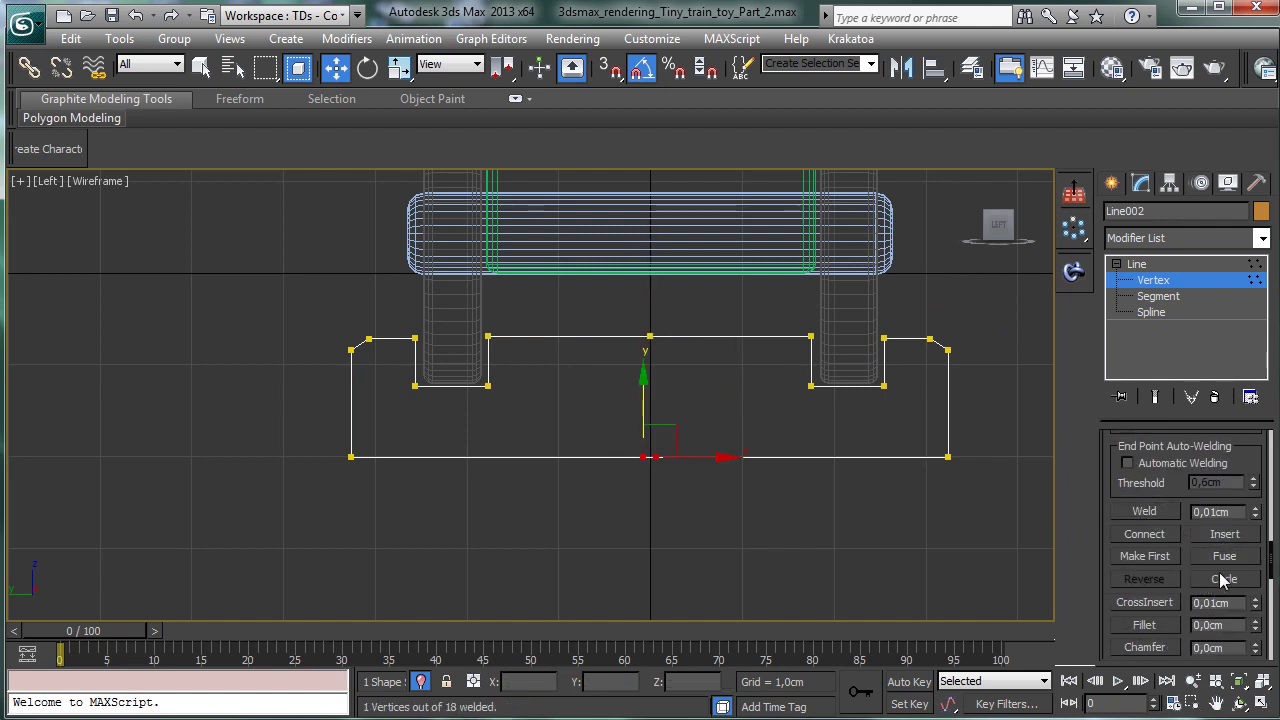
{"action": "left_click", "coordinate": [1224, 556]}
{"action": "left_click", "coordinate": [1144, 511]}
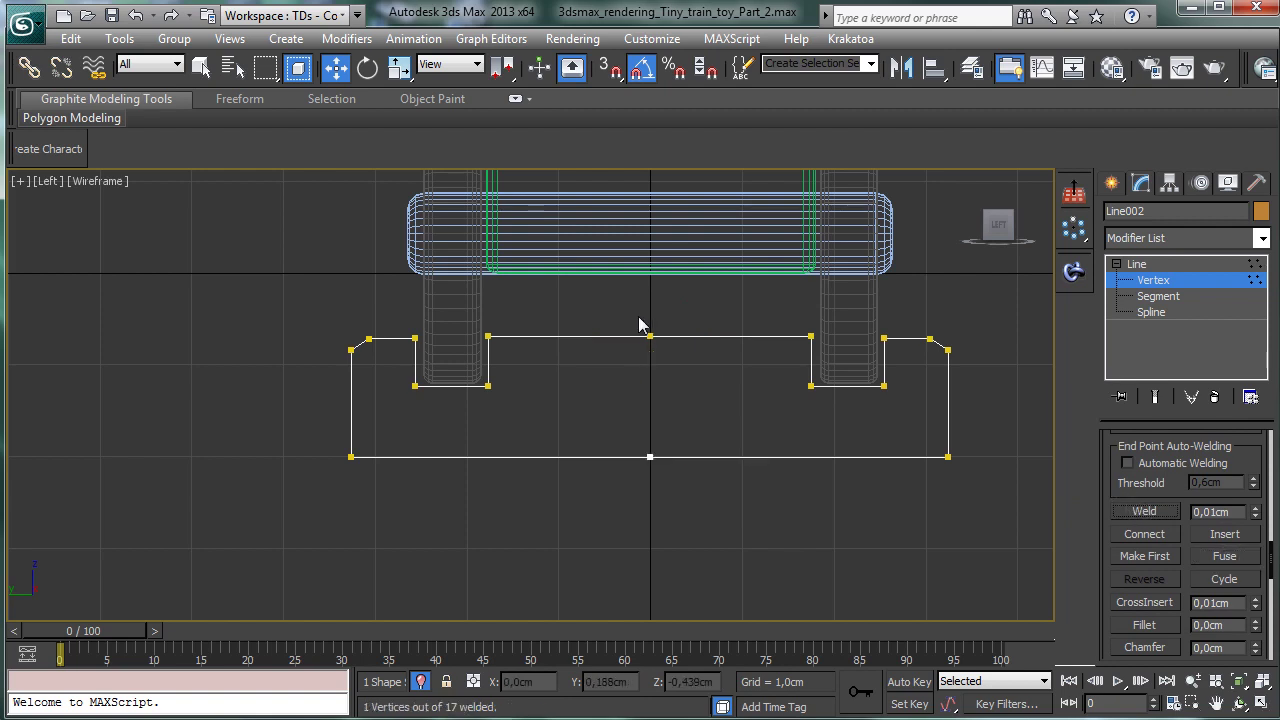
Step: Delete the top-centre and bottom-centre vertices from the welded profile
{"action": "left_click_drag", "start_coordinate": [640, 325], "coordinate": [677, 374]}
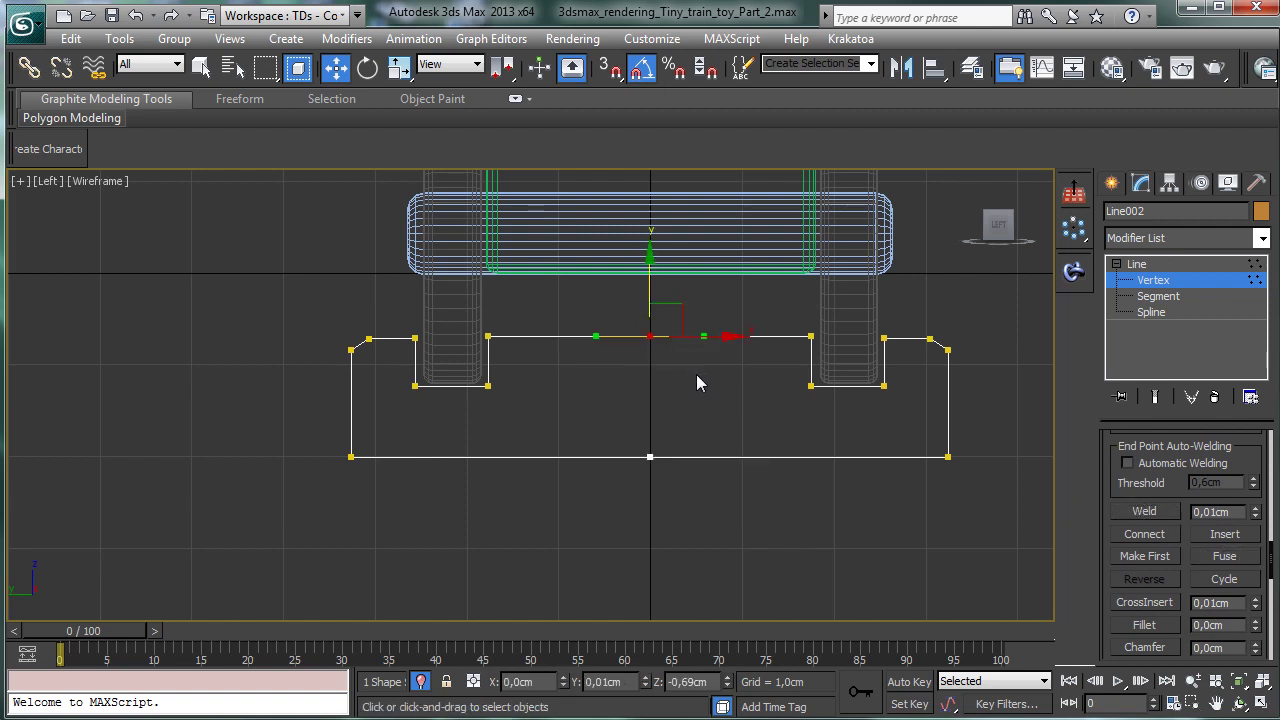
{"action": "key", "text": "Delete"}
{"action": "left_click", "coordinate": [651, 457]}
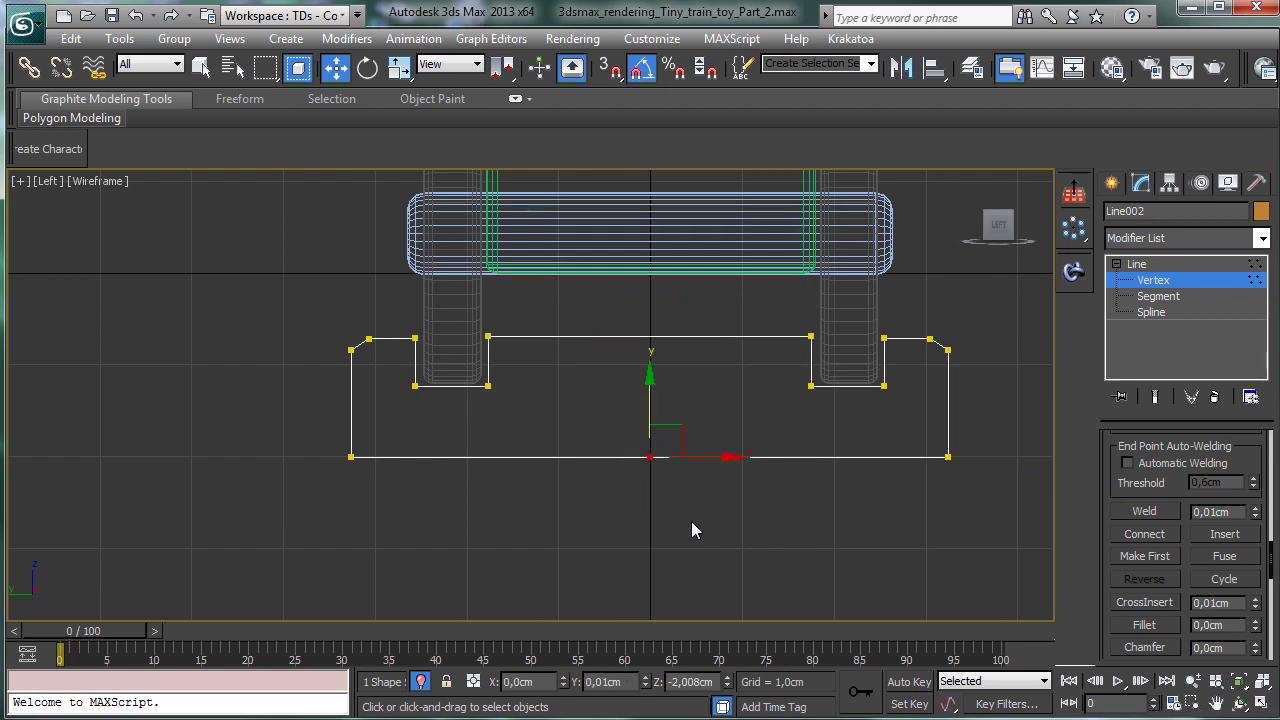
{"action": "key", "text": "Delete"}
Step: Bring back the whole scene in four views and select the path spline Line001
{"action": "left_click", "coordinate": [1164, 283]}
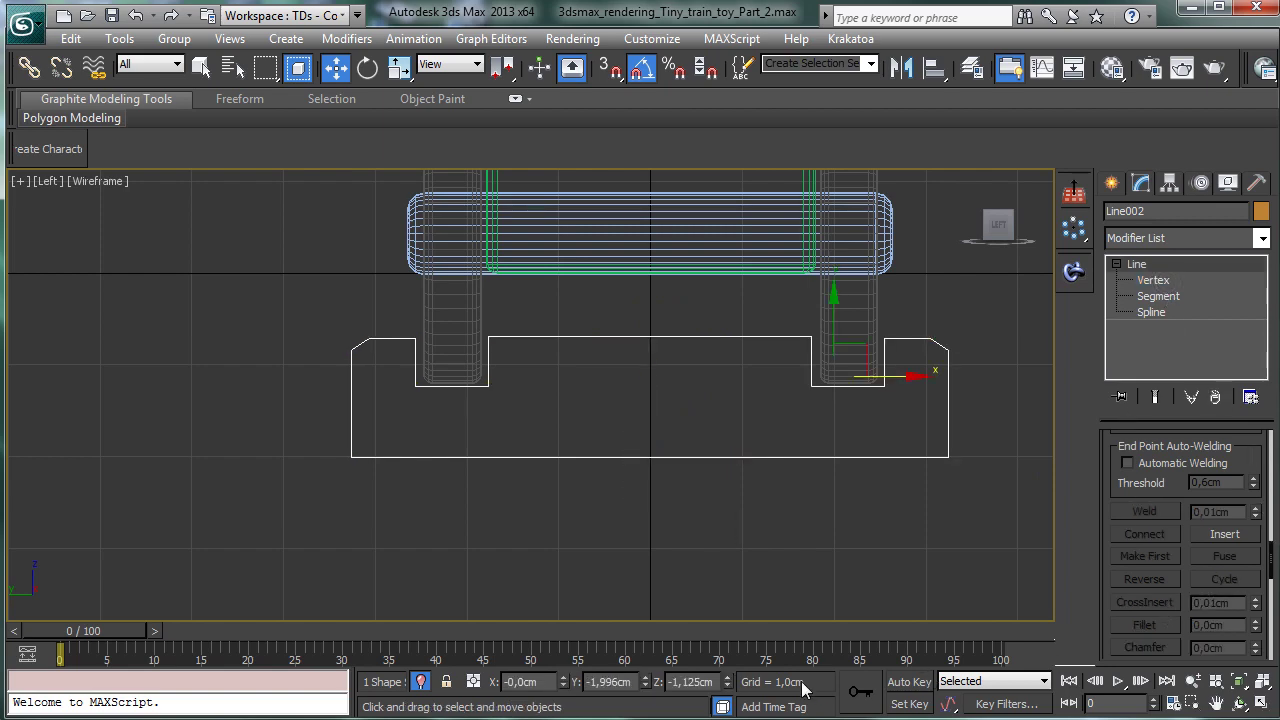
{"action": "left_click", "coordinate": [421, 681]}
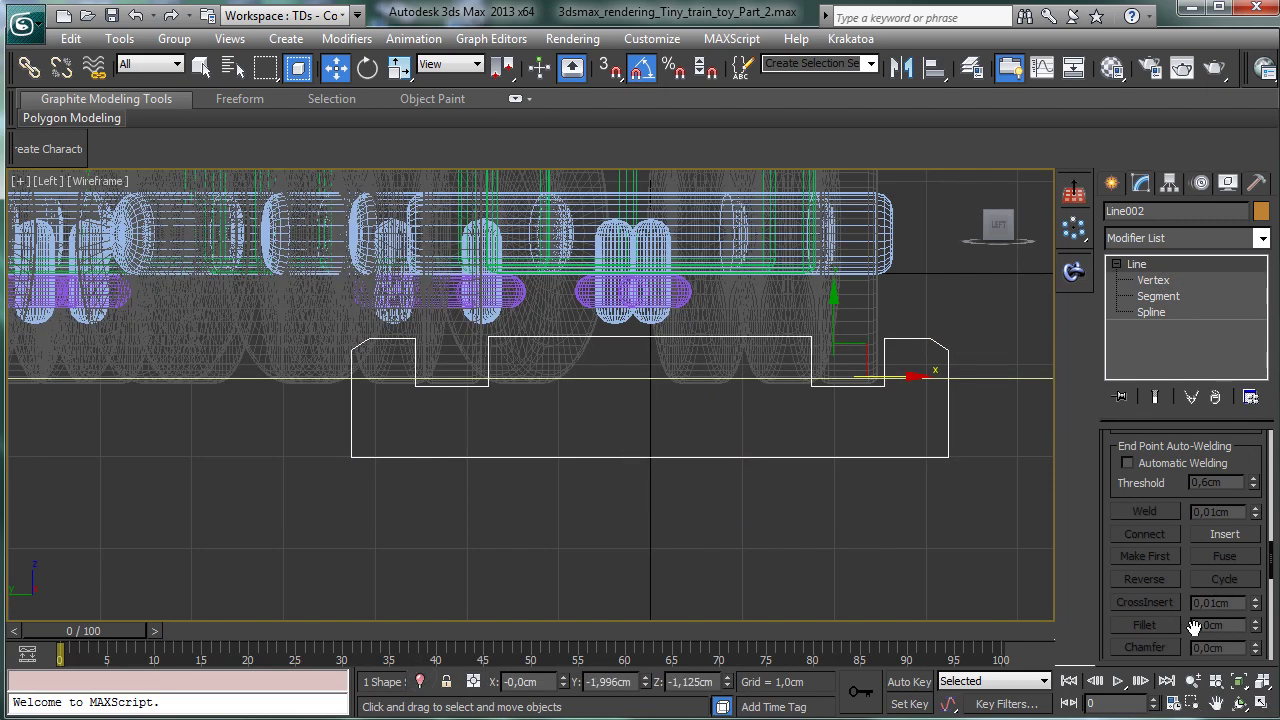
{"action": "left_click", "coordinate": [1262, 703]}
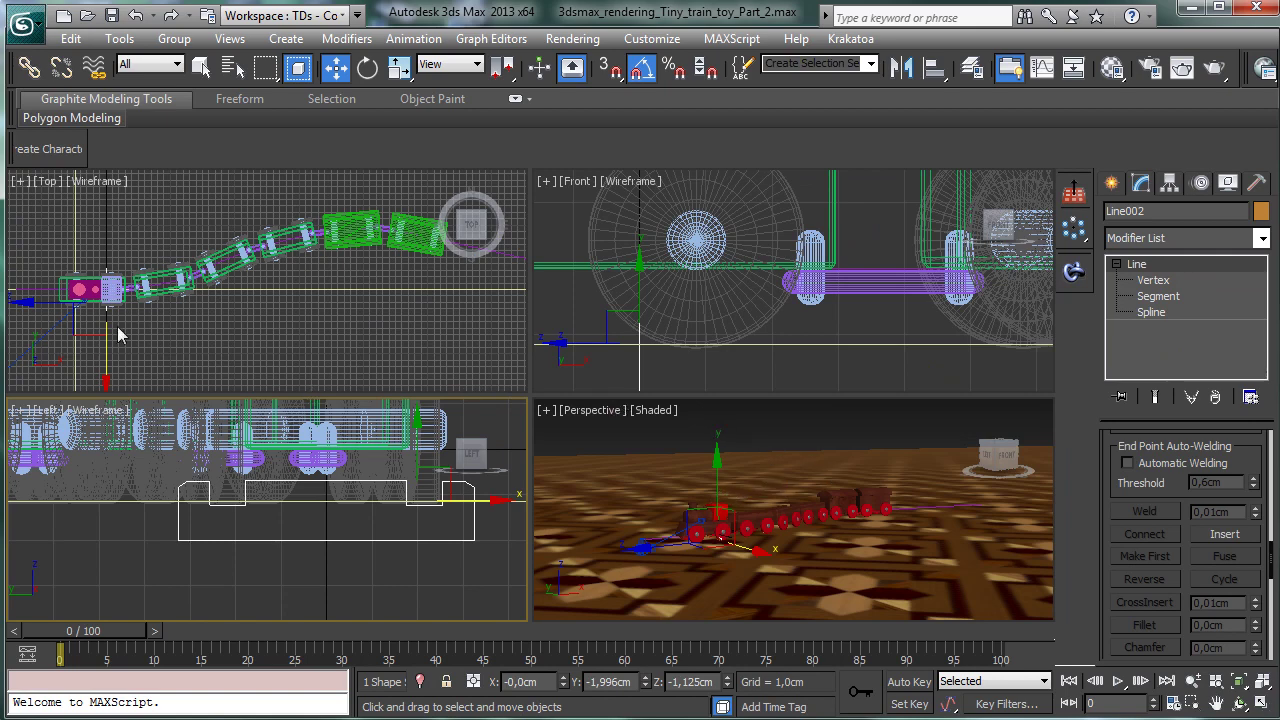
{"action": "left_click", "coordinate": [511, 257]}
Step: Create Loft001 via Compound Objects > Loft, getting the stepped profile as an instance shape along Line001
{"action": "left_click", "coordinate": [1116, 186]}
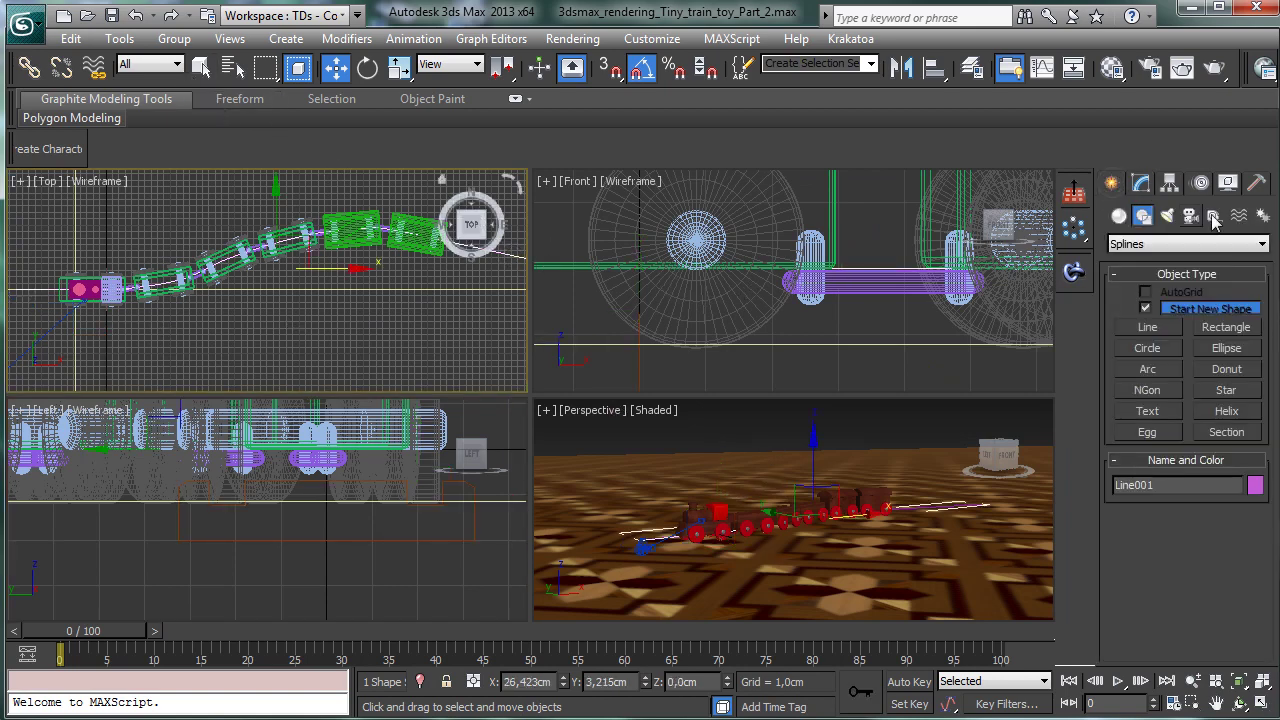
{"action": "left_click", "coordinate": [1118, 218]}
{"action": "left_click", "coordinate": [1143, 245]}
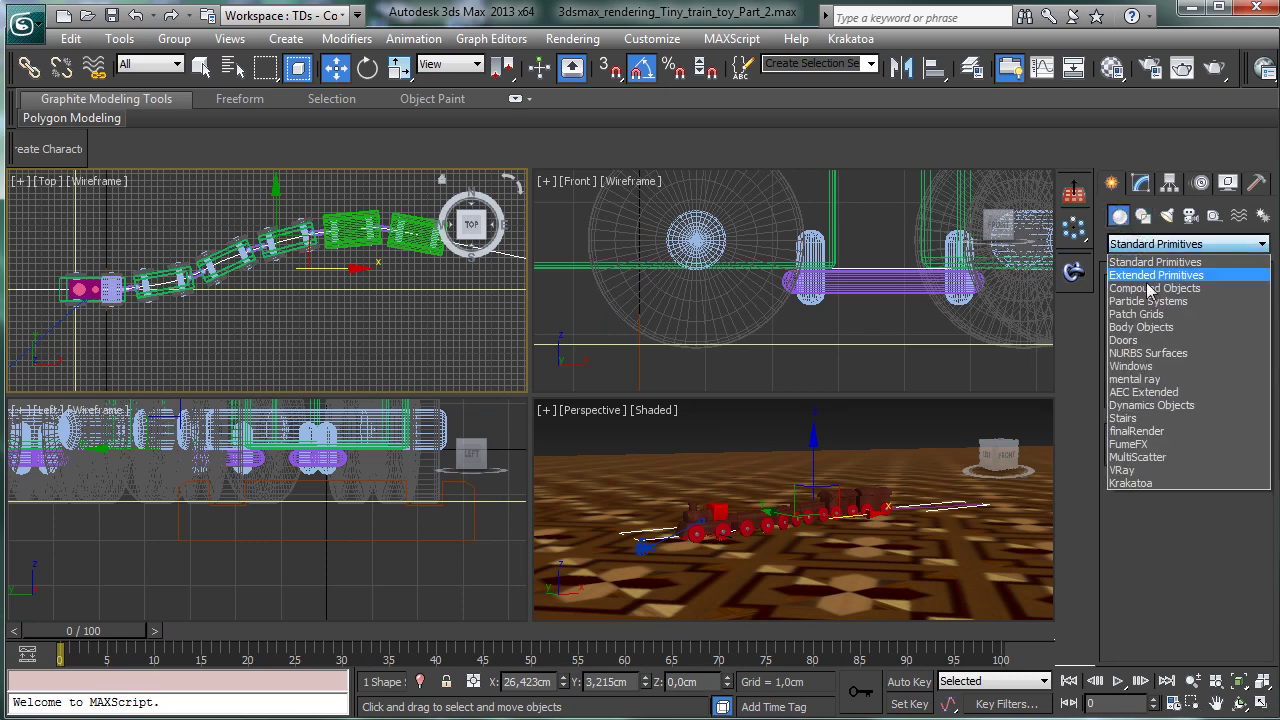
{"action": "left_click", "coordinate": [1157, 301]}
{"action": "left_click", "coordinate": [1187, 244]}
{"action": "left_click", "coordinate": [1155, 288]}
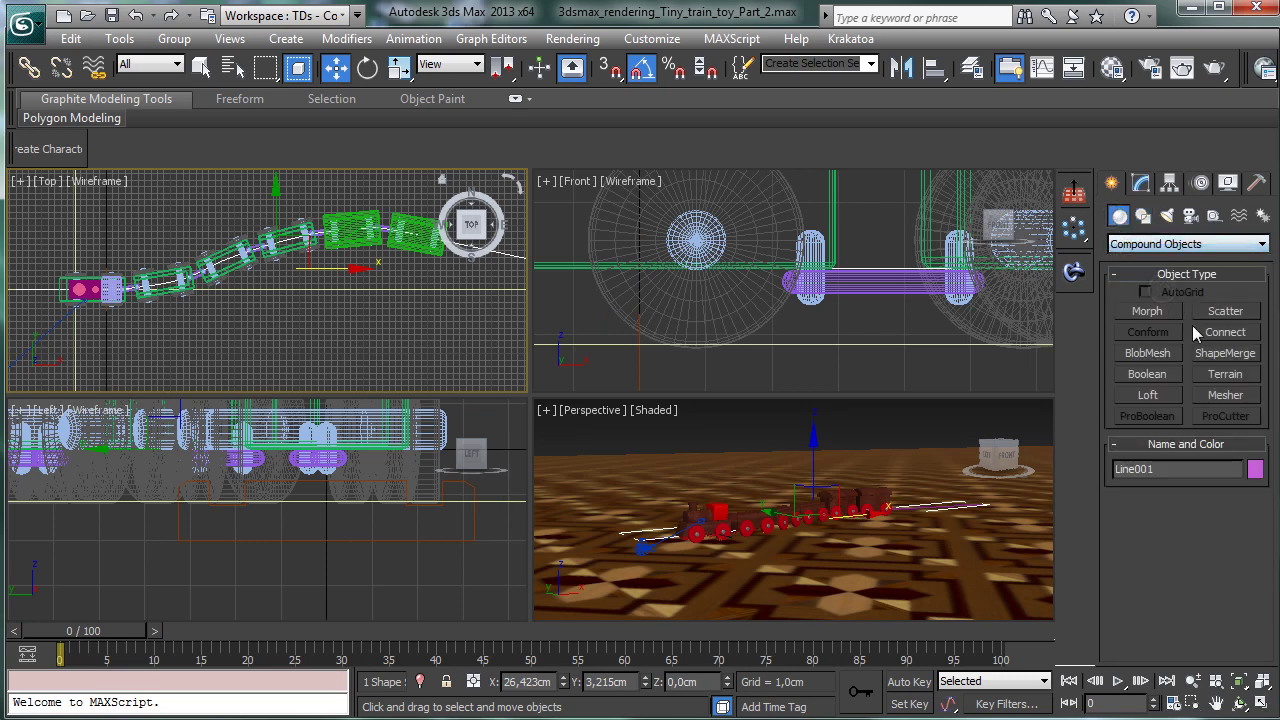
{"action": "left_click", "coordinate": [1148, 396]}
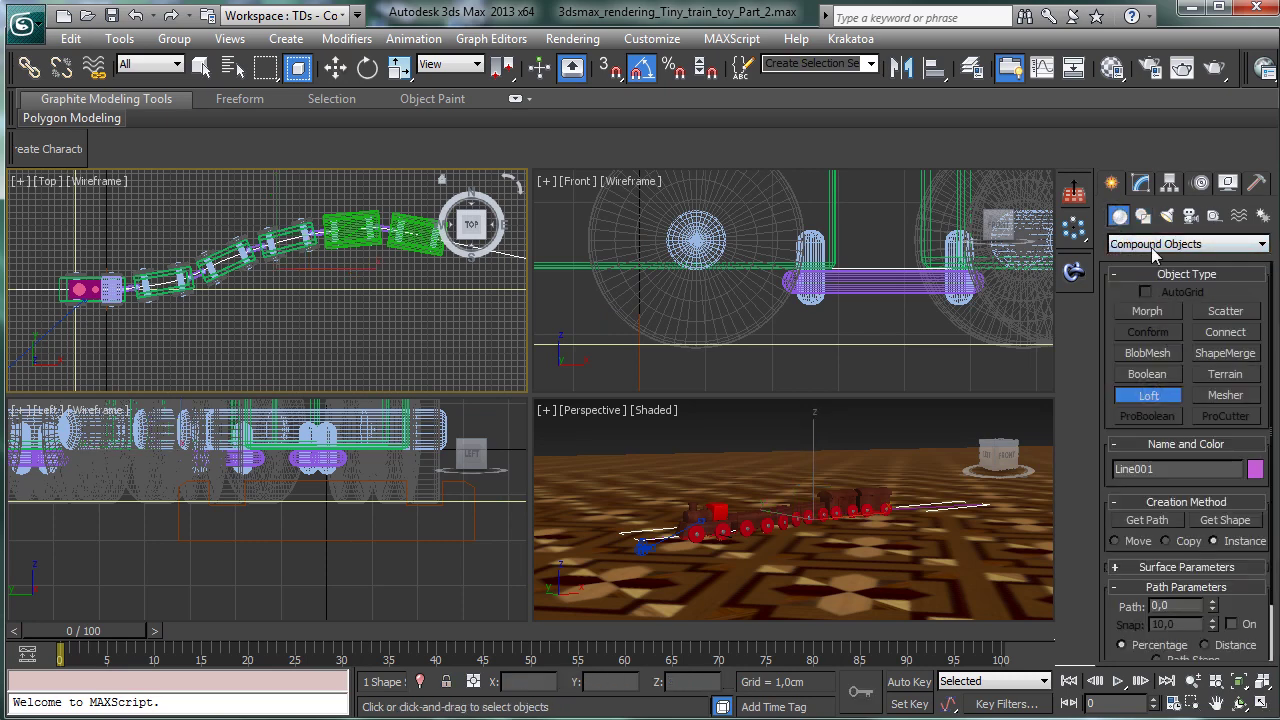
{"action": "left_click", "coordinate": [1208, 524]}
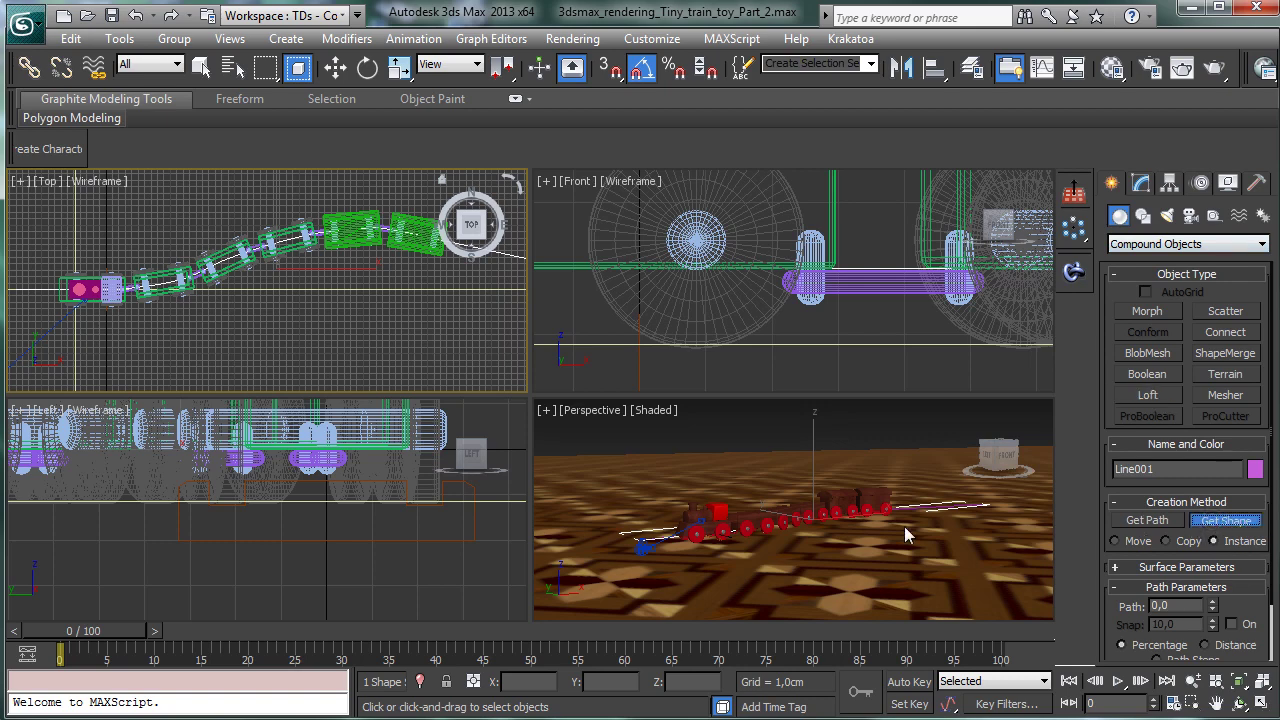
{"action": "left_click", "coordinate": [476, 522]}
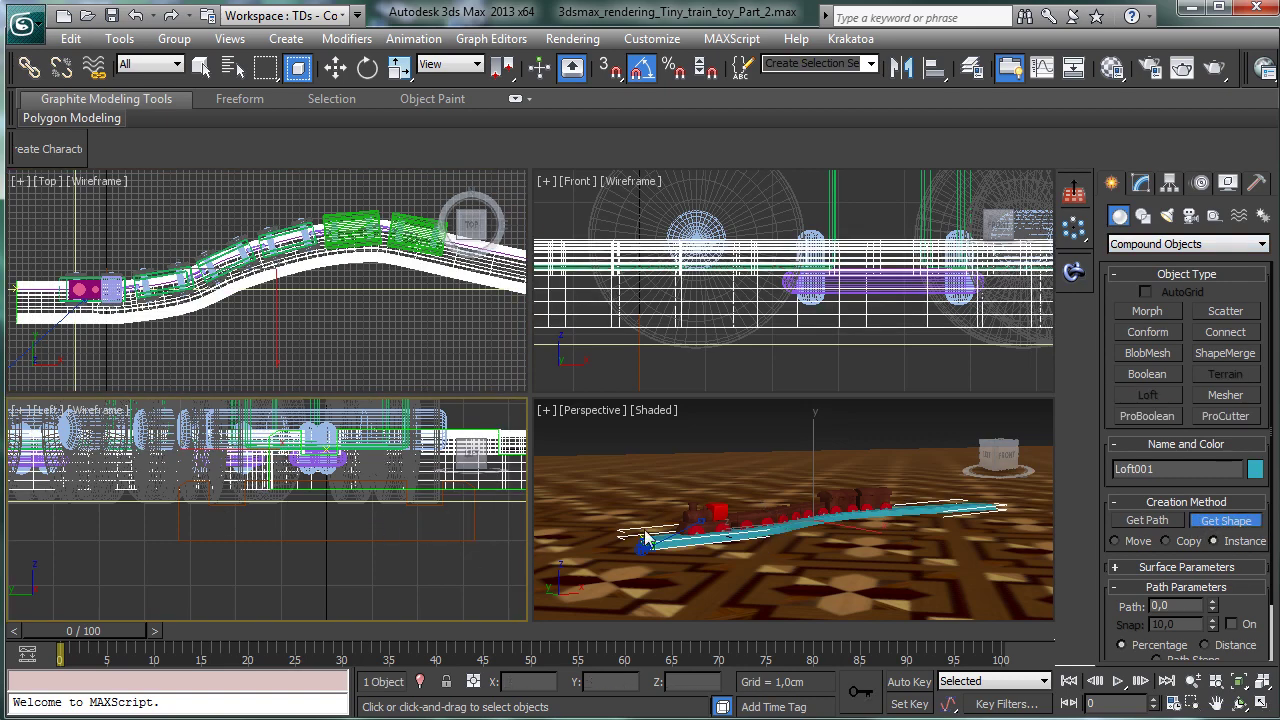
{"action": "left_click", "coordinate": [1260, 704]}
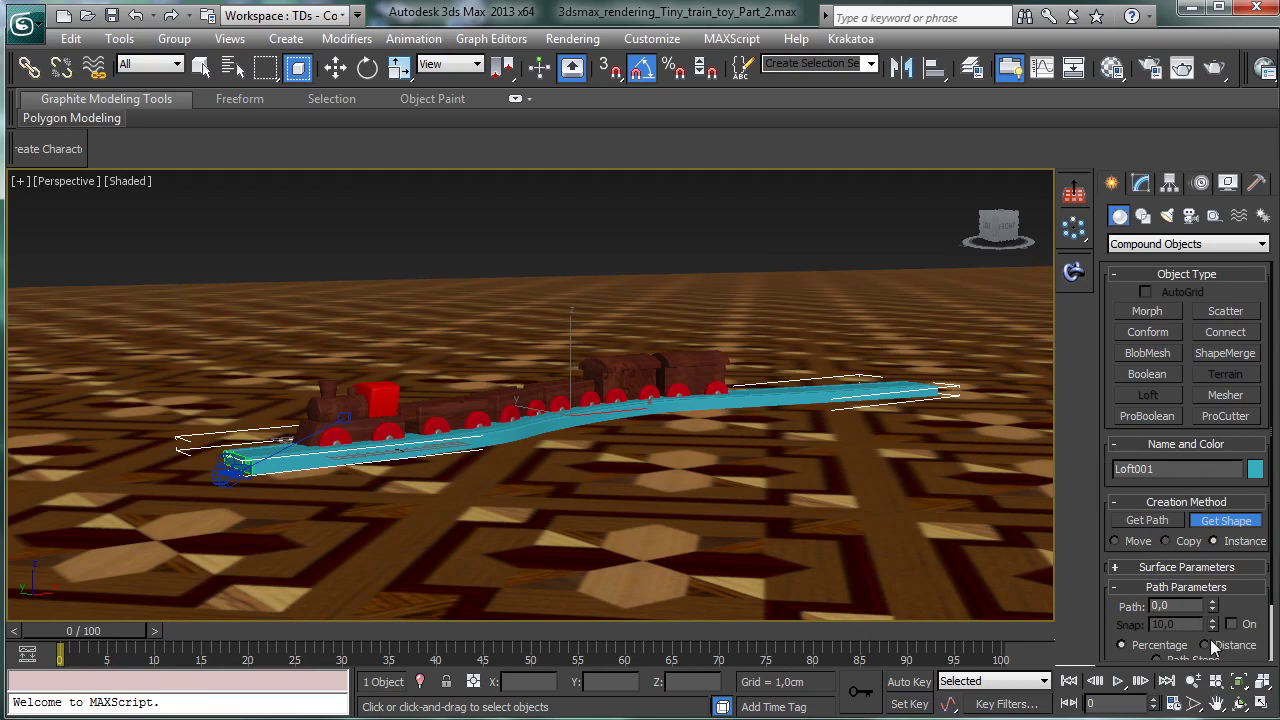
Step: Orbit to look down on the track and shift it slightly along Y
{"action": "left_click", "coordinate": [1238, 704]}
{"action": "left_click_drag", "start_coordinate": [586, 417], "coordinate": [688, 430]}
{"action": "left_click", "coordinate": [336, 67]}
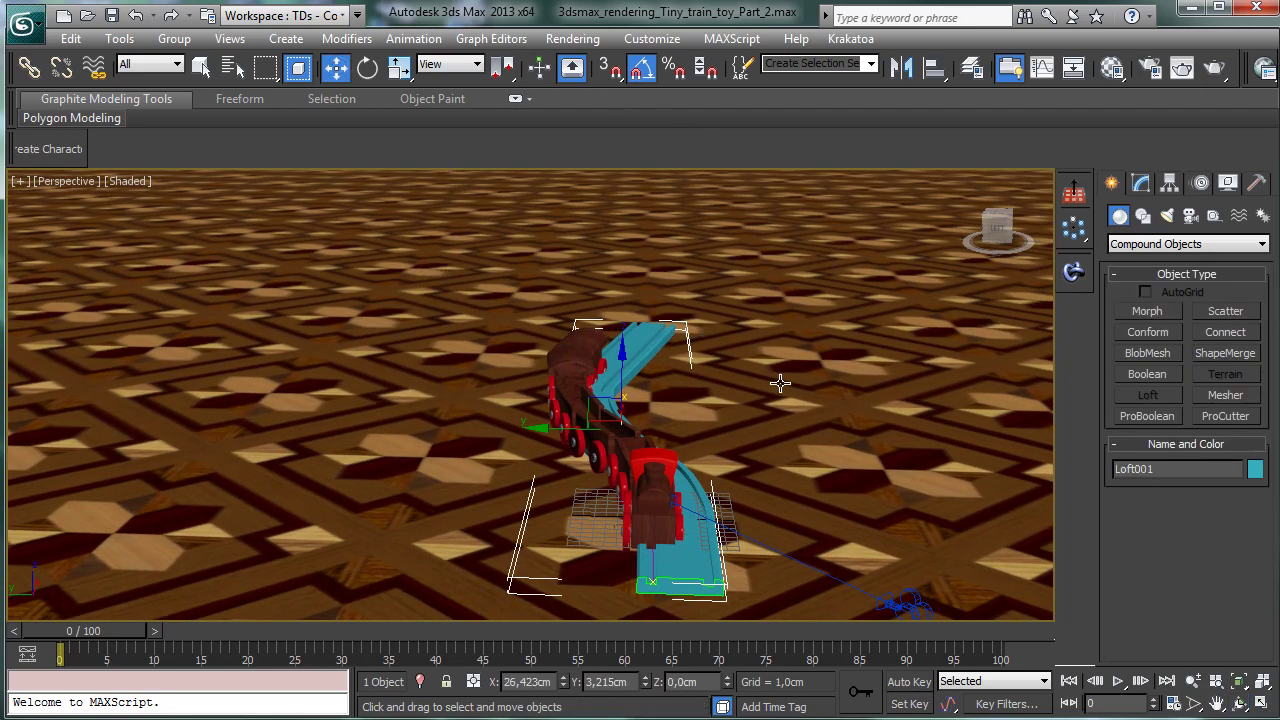
{"action": "left_click_drag", "start_coordinate": [554, 428], "coordinate": [535, 428]}
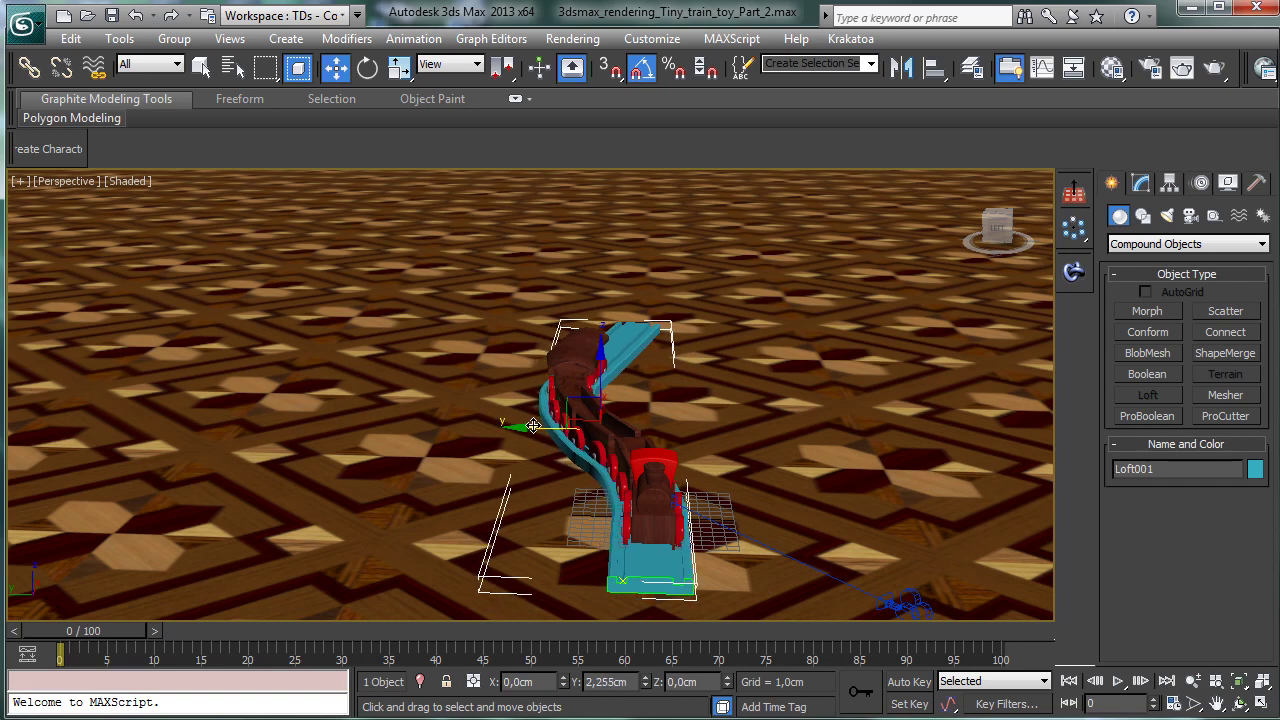
{"action": "key", "text": "alt+w"}
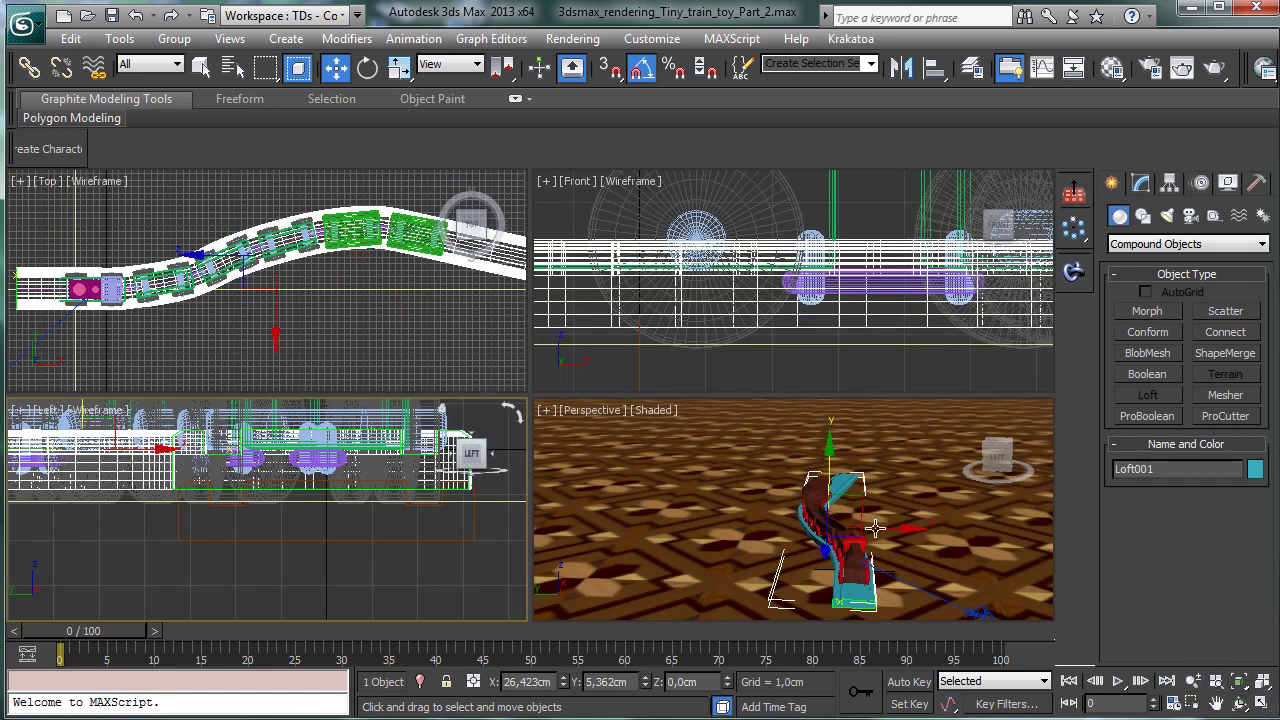
Step: Isolate the track with a train wheel and slide Loft001 sideways to centre it under the wheels
{"action": "left_click", "coordinate": [852, 592], "text": "ctrl"}
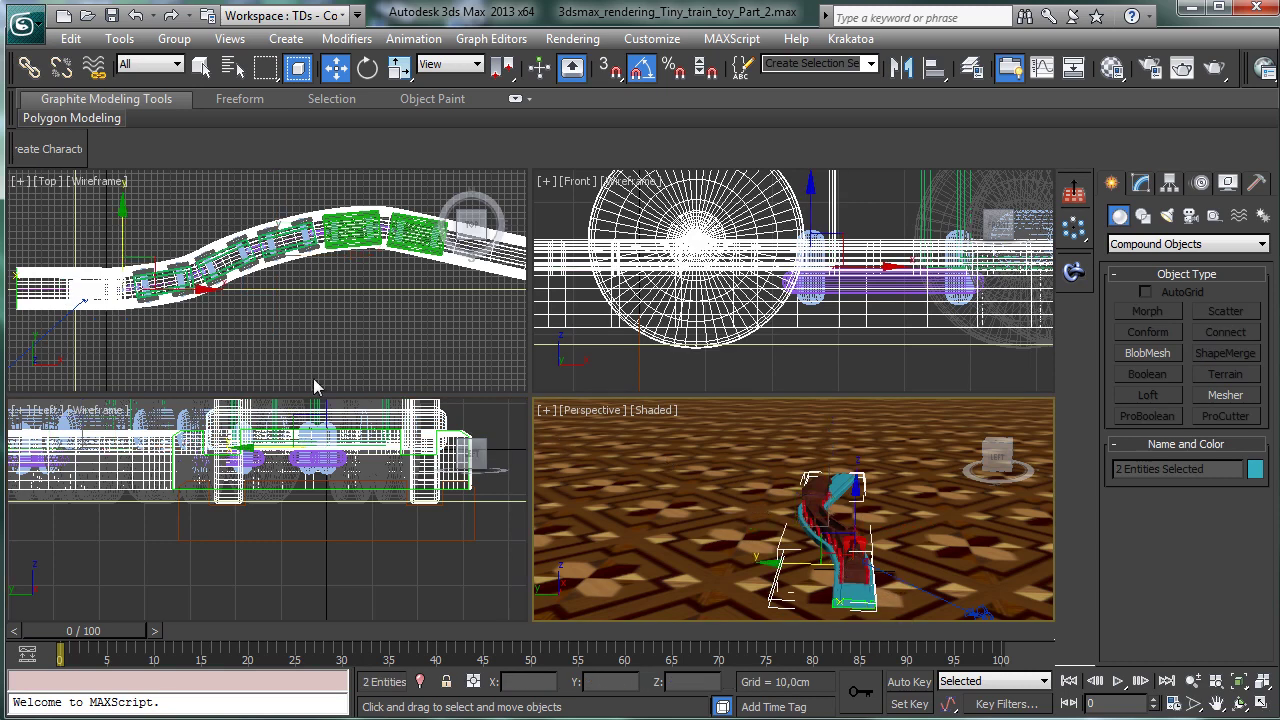
{"action": "left_click", "coordinate": [420, 682]}
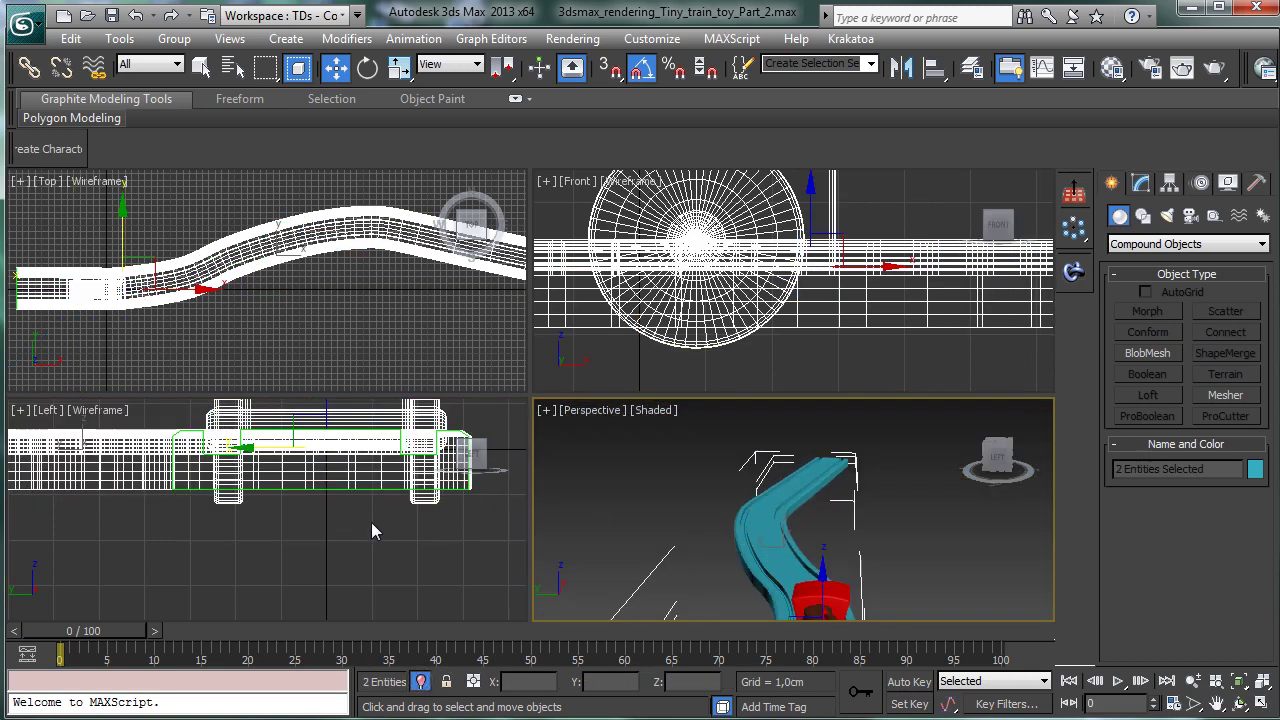
{"action": "left_click", "coordinate": [1259, 703]}
{"action": "middle_click_drag", "start_coordinate": [663, 531], "coordinate": [1135, 613], "text": "alt"}
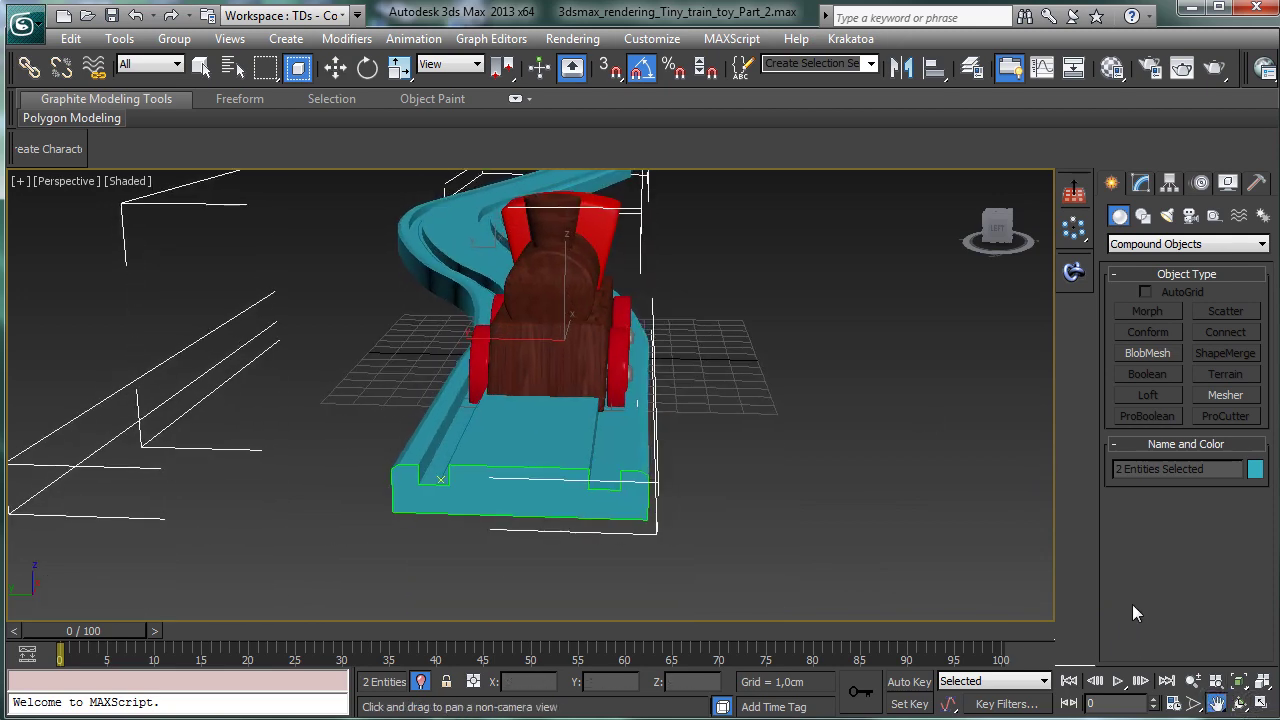
{"action": "scroll", "coordinate": [523, 355], "scroll_direction": "up", "scroll_amount": 5}
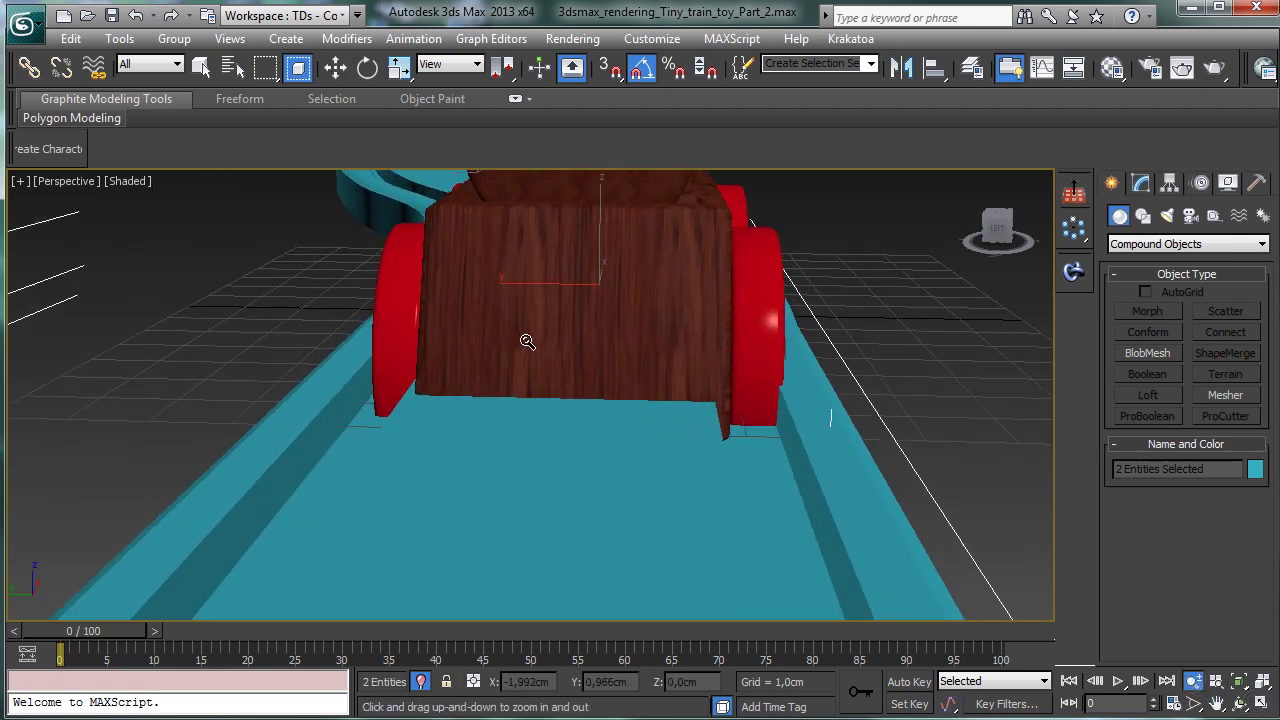
{"action": "left_click", "coordinate": [335, 67]}
{"action": "middle_click_drag", "start_coordinate": [520, 286], "coordinate": [543, 286], "text": "alt"}
{"action": "middle_click_drag", "start_coordinate": [780, 431], "coordinate": [811, 457], "text": "alt"}
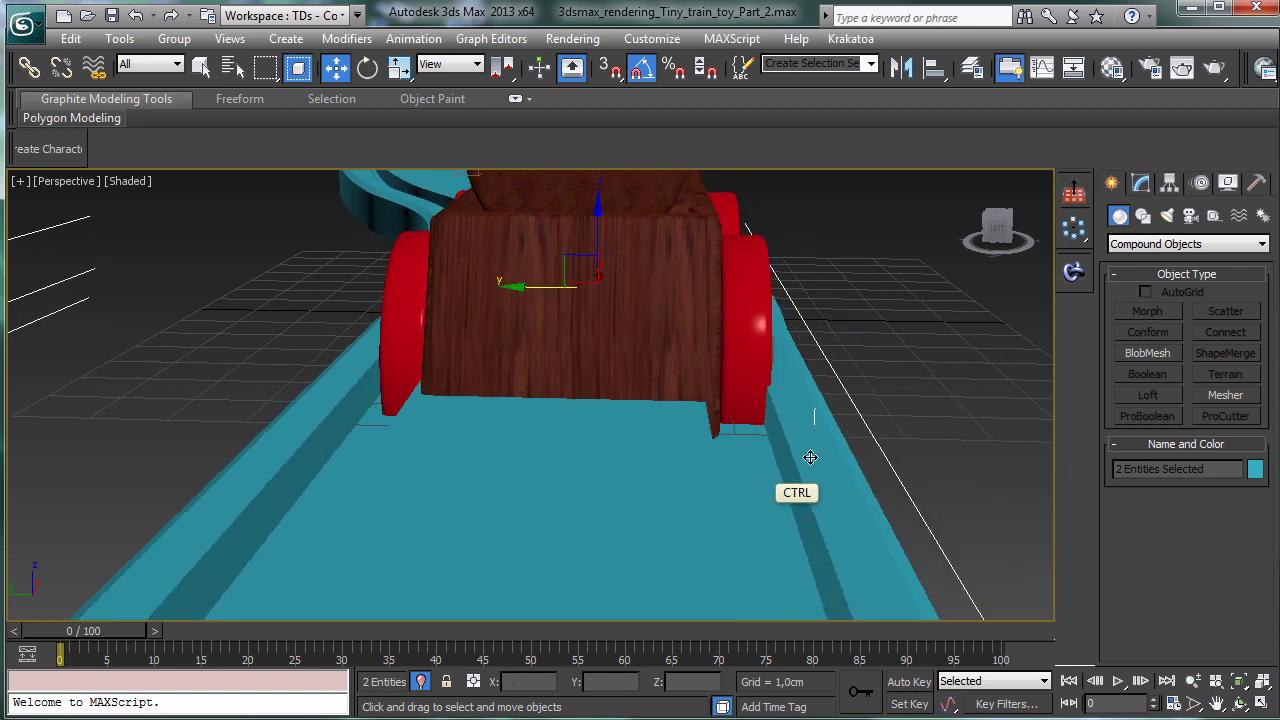
{"action": "left_click", "coordinate": [749, 506]}
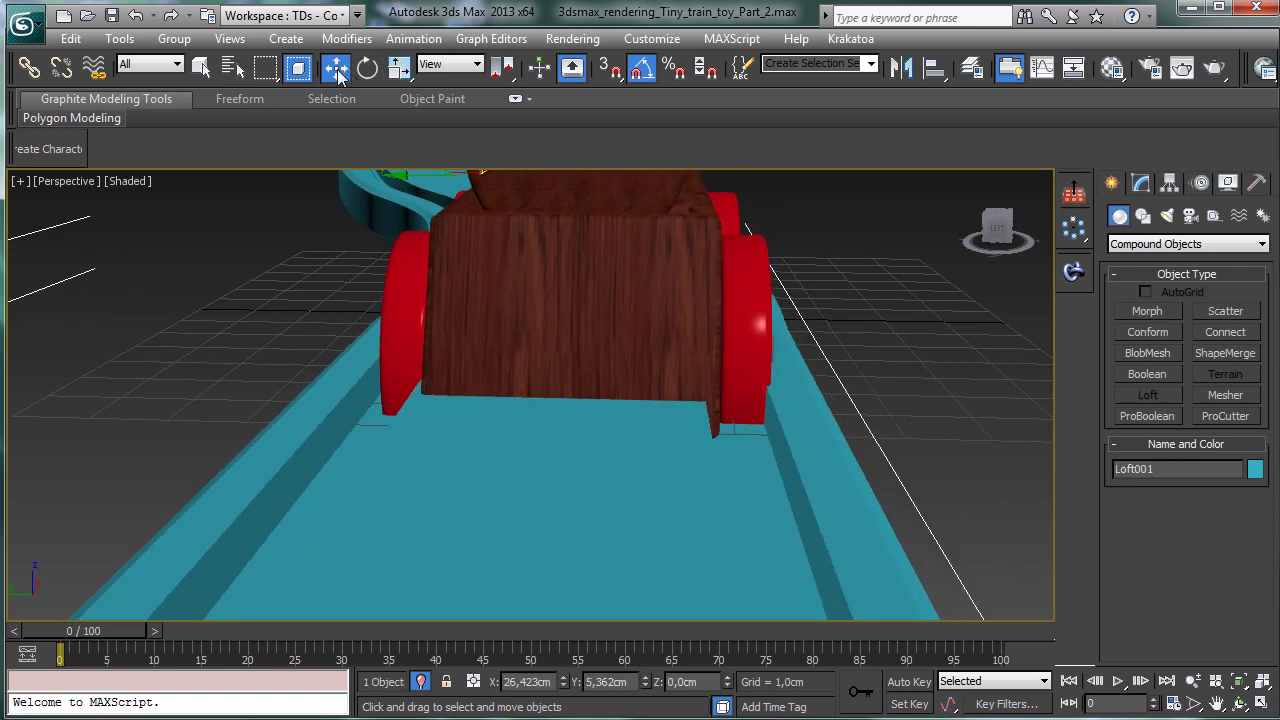
{"action": "left_click_drag", "start_coordinate": [406, 173], "coordinate": [408, 170]}
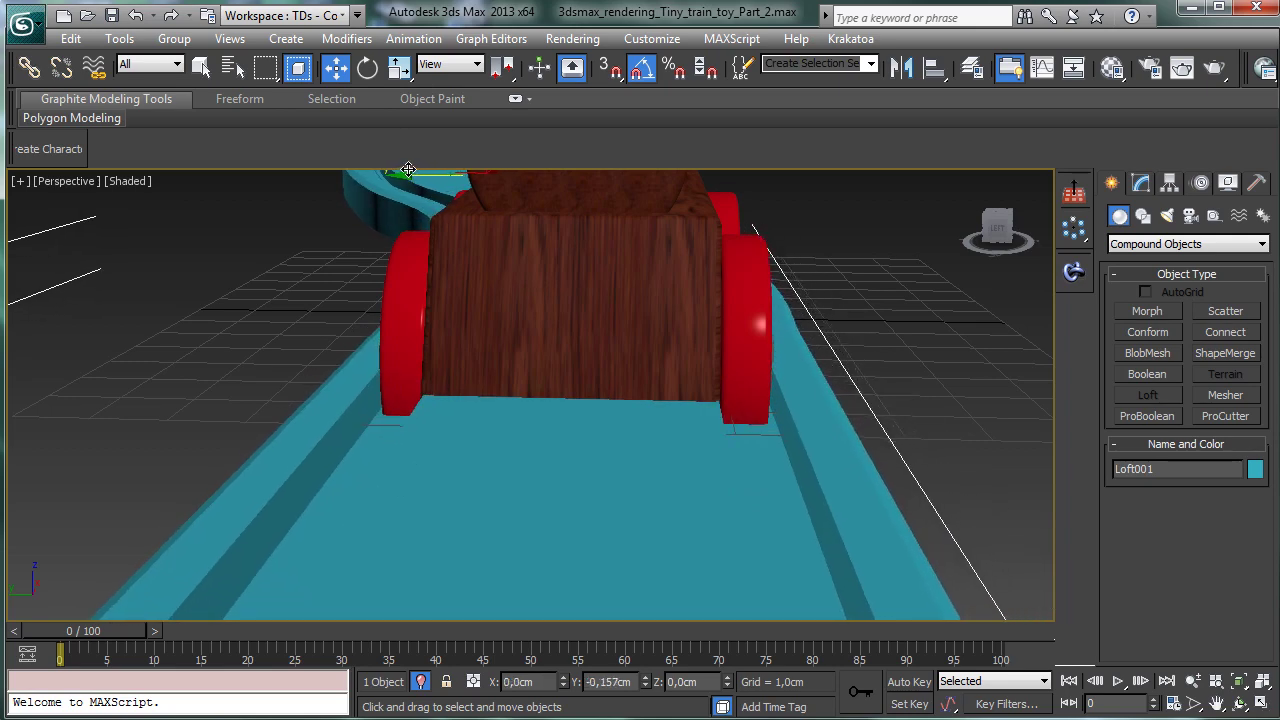
Step: Open Loft001's Shape sub-level and pick the track's profile shape in the Left view
{"action": "left_click", "coordinate": [1263, 681]}
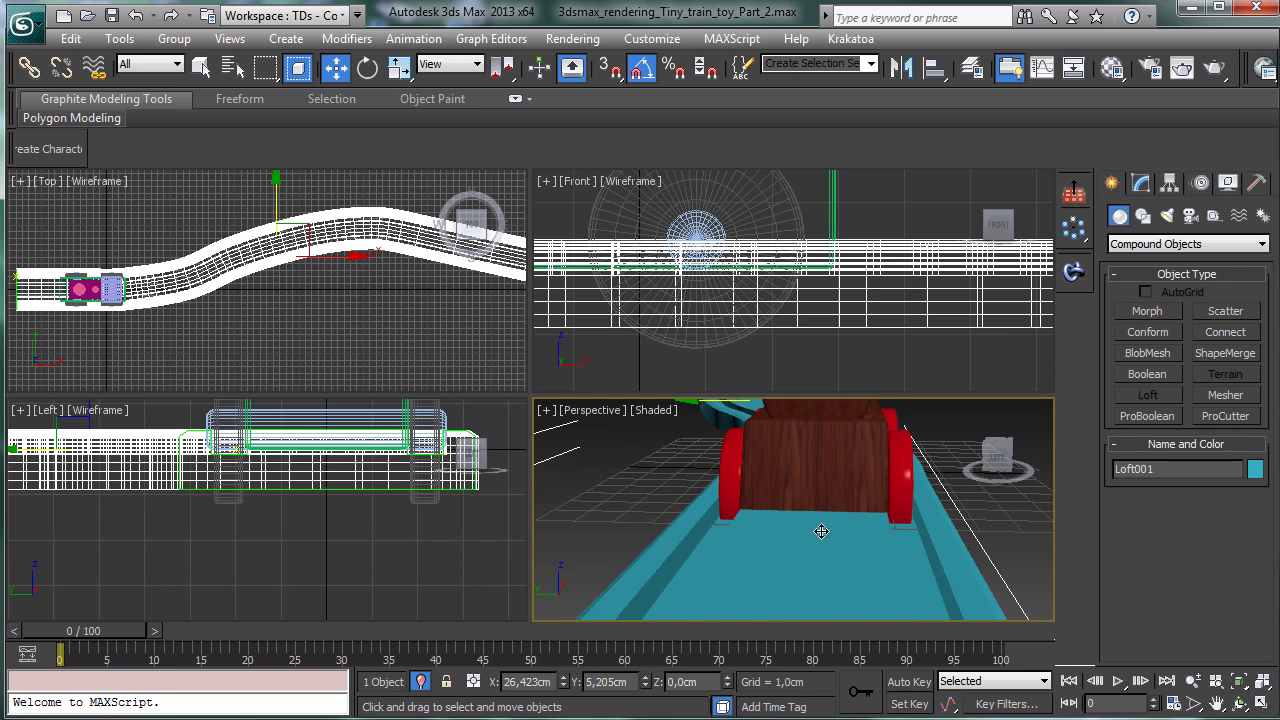
{"action": "left_click", "coordinate": [1141, 184]}
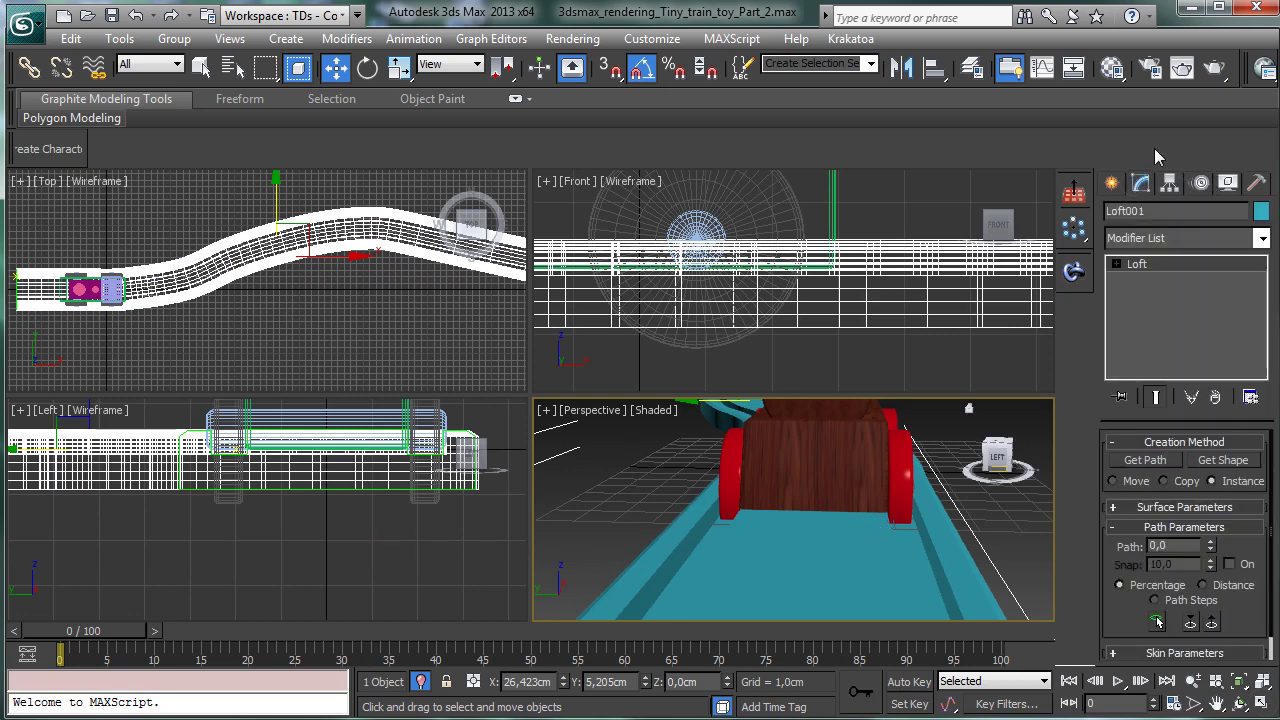
{"action": "left_click", "coordinate": [1117, 264]}
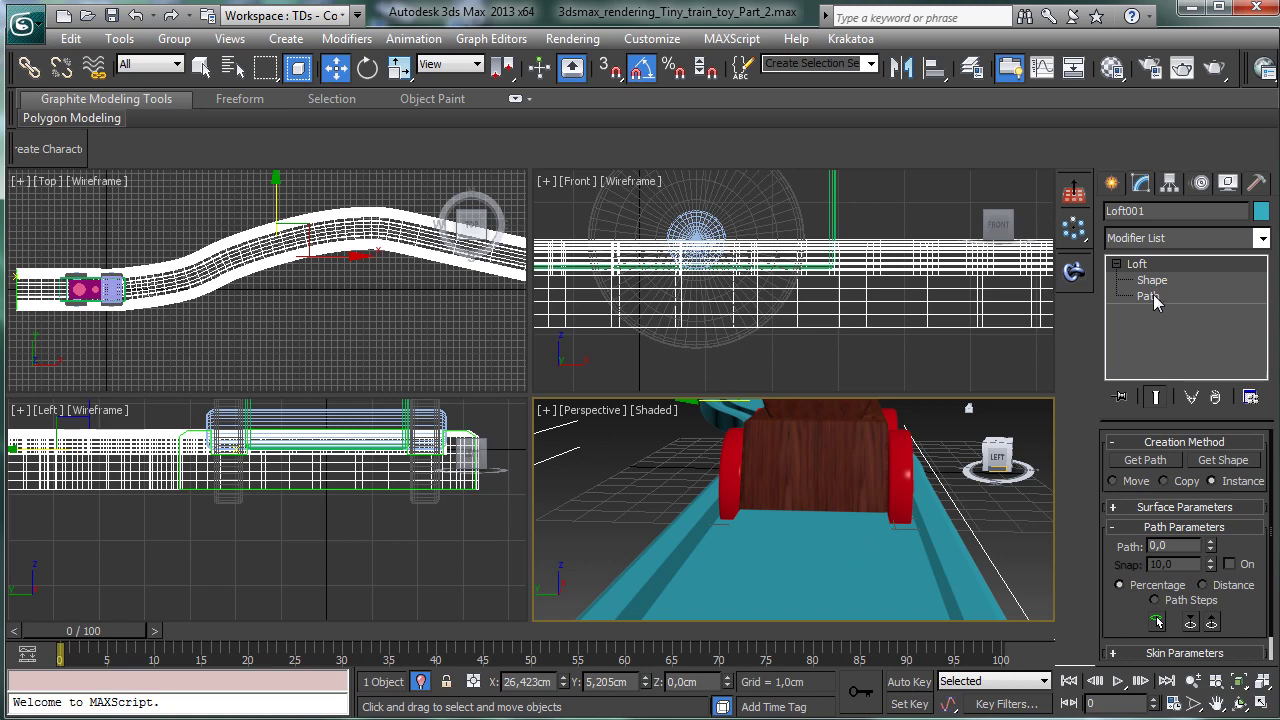
{"action": "left_click", "coordinate": [1152, 281]}
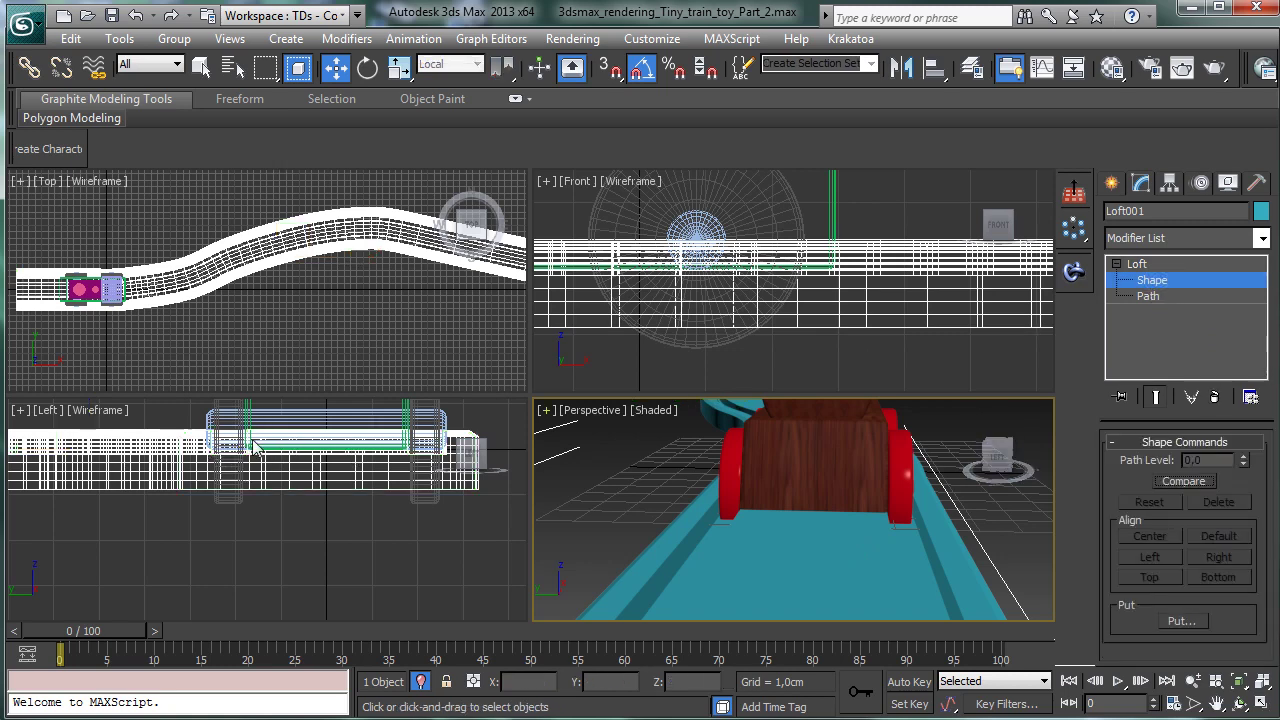
{"action": "left_click", "coordinate": [255, 445]}
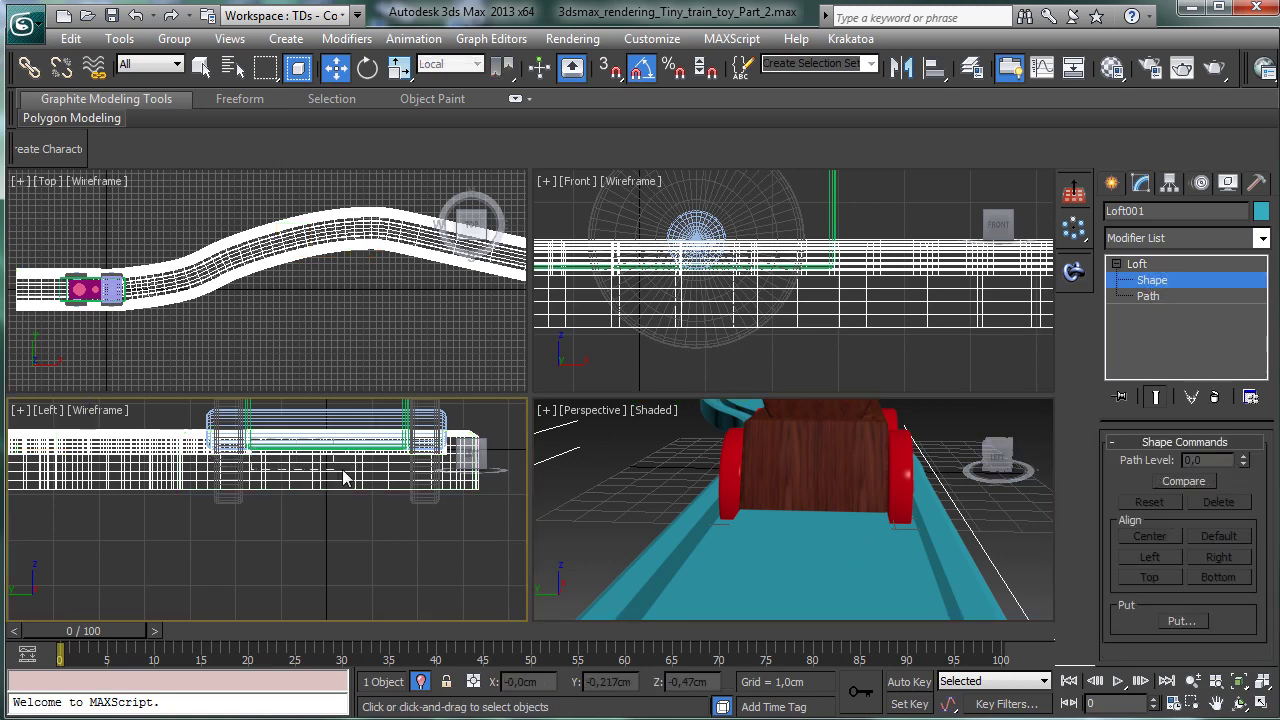
{"action": "left_click", "coordinate": [1160, 281]}
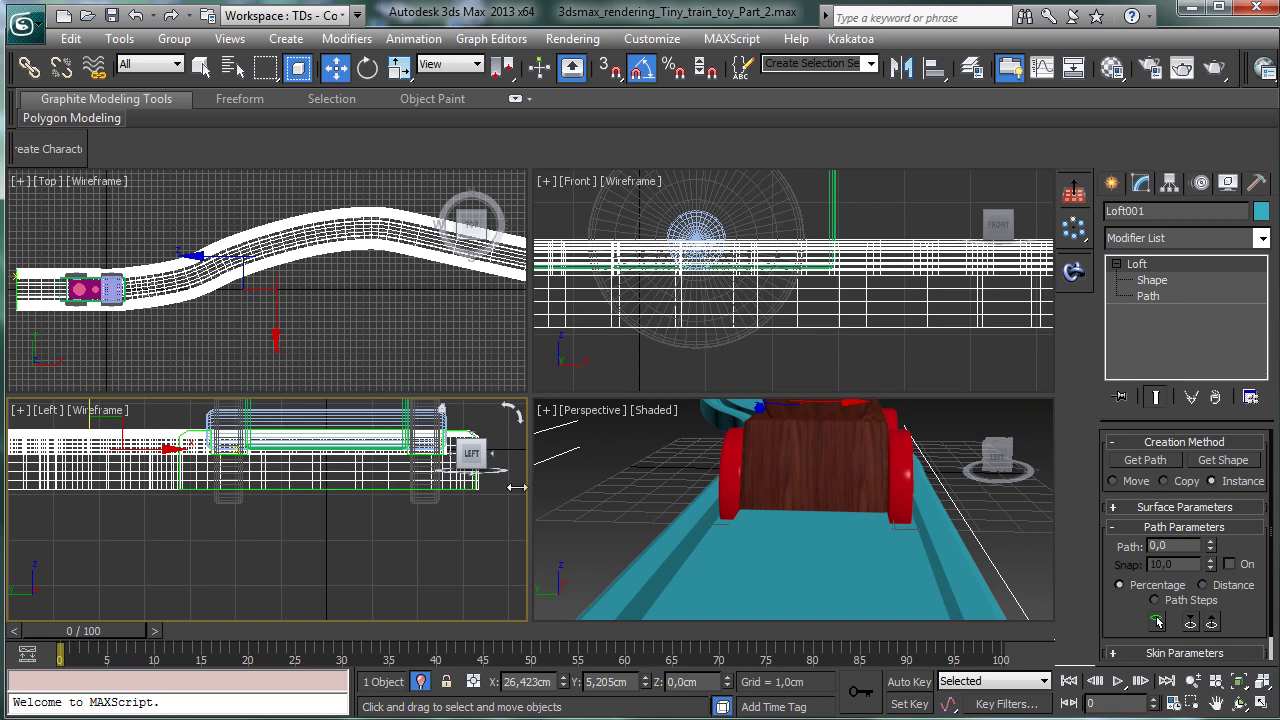
{"action": "left_click", "coordinate": [1152, 281]}
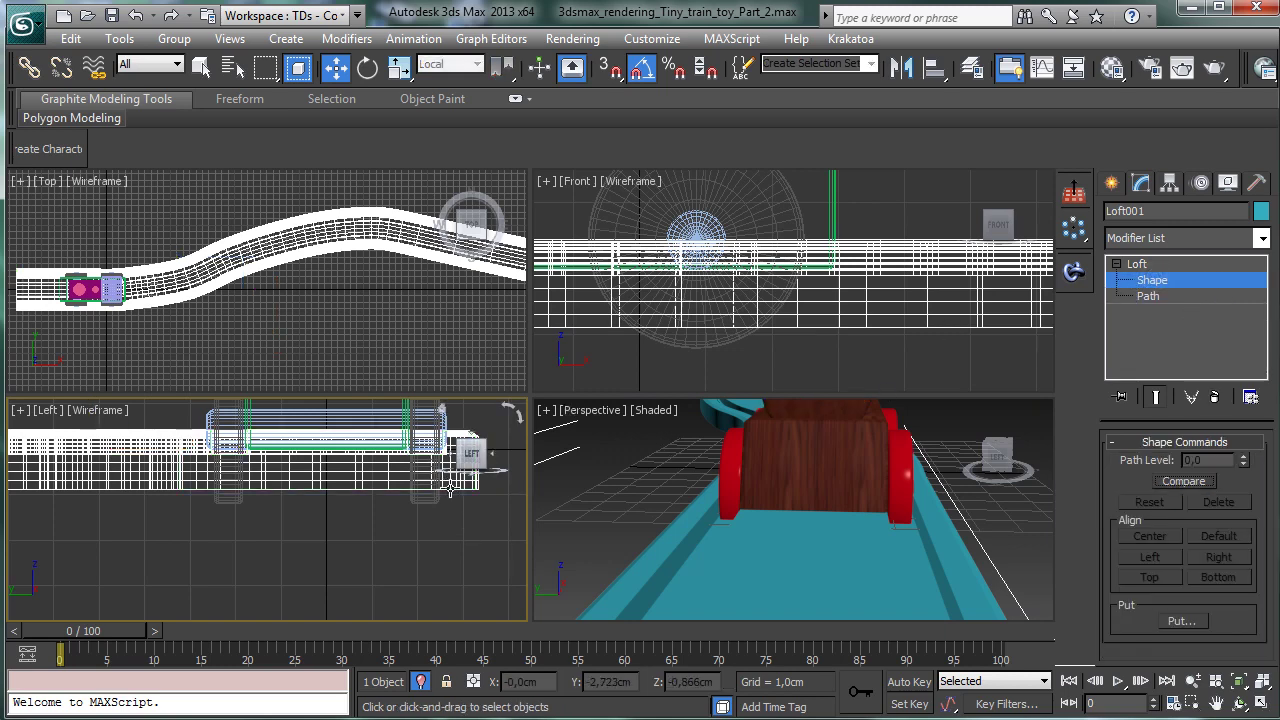
{"action": "left_click", "coordinate": [448, 484]}
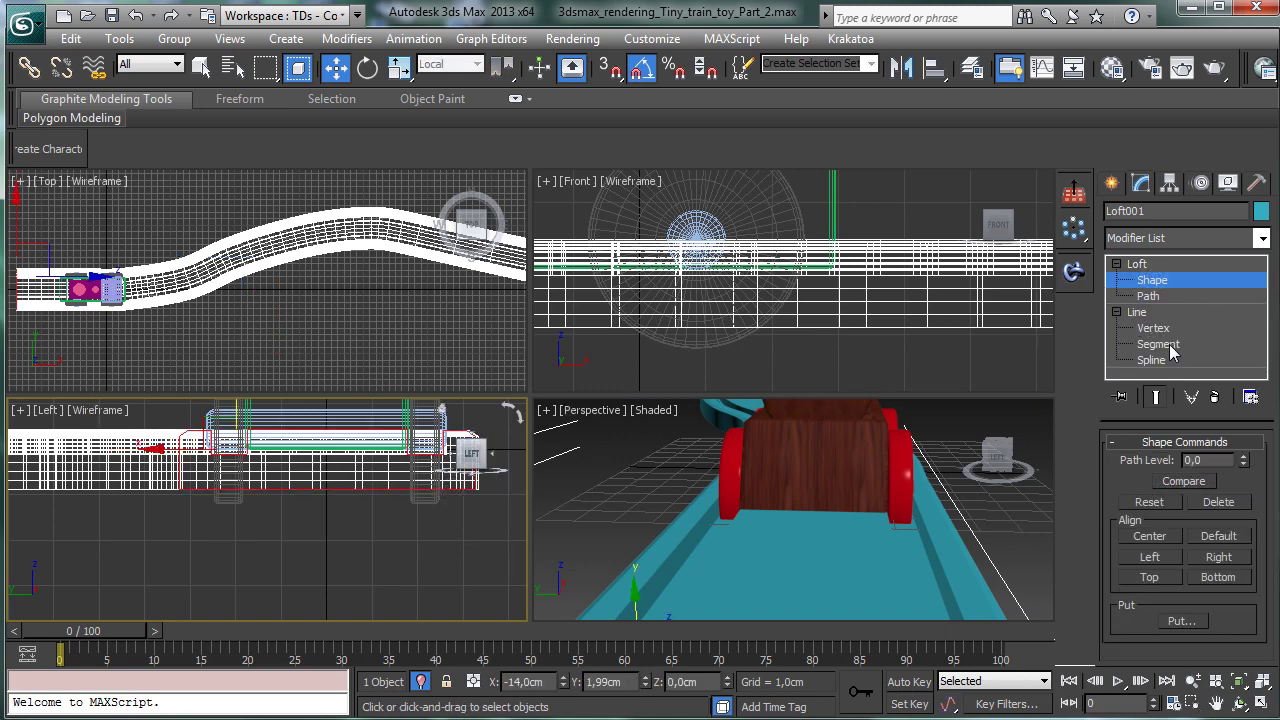
Step: Box-select all the profile's vertices at Vertex level, then maximize the Perspective view
{"action": "left_click", "coordinate": [1158, 344]}
{"action": "left_click", "coordinate": [1153, 328]}
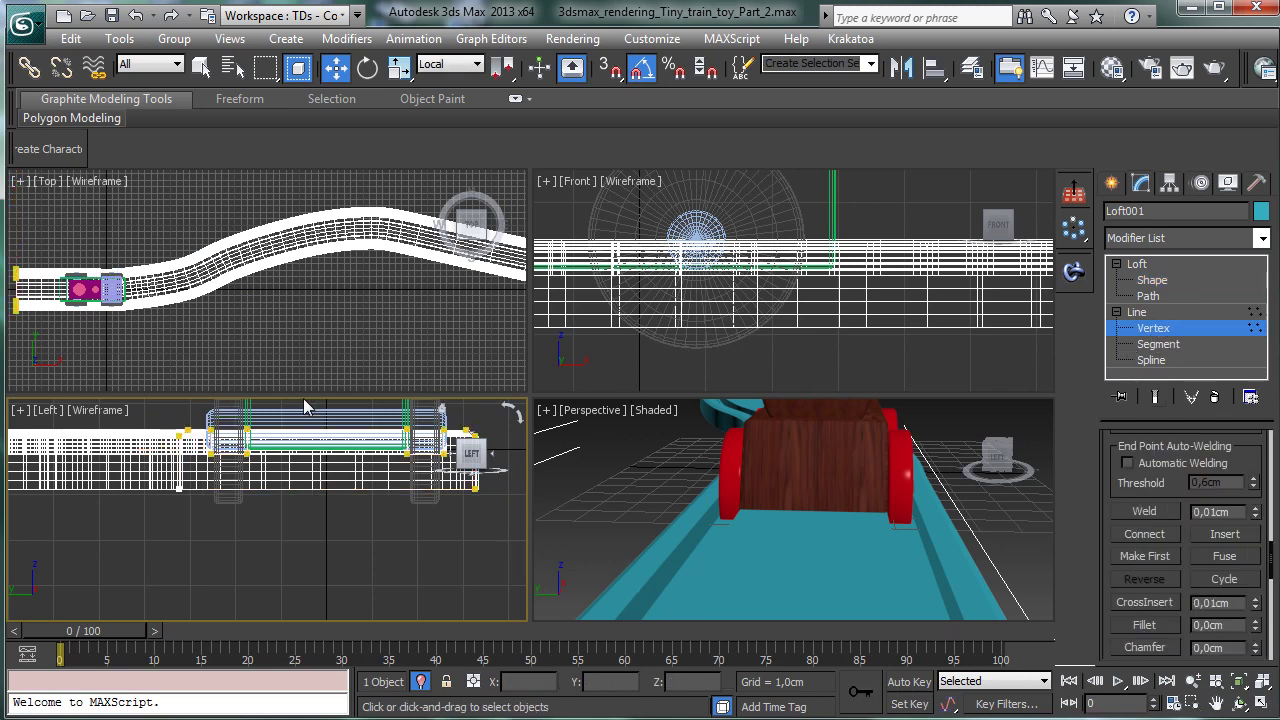
{"action": "left_click_drag", "start_coordinate": [150, 420], "coordinate": [445, 500]}
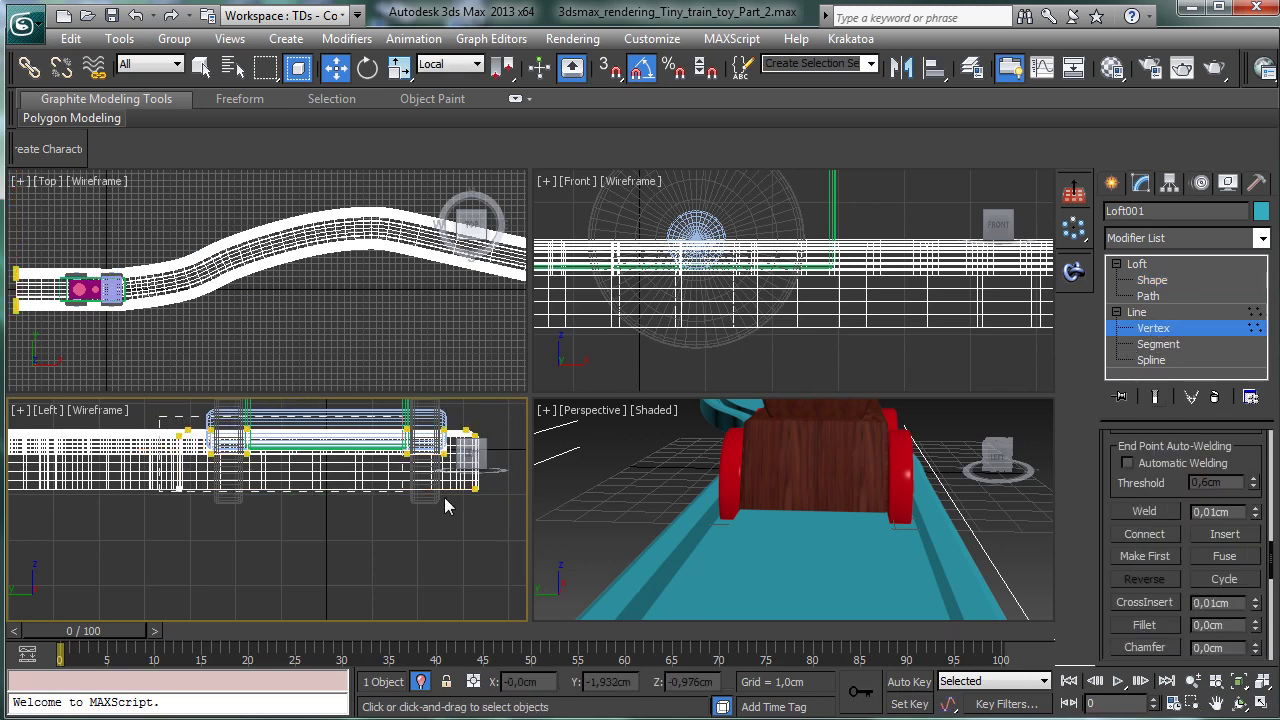
{"action": "left_click", "coordinate": [968, 558]}
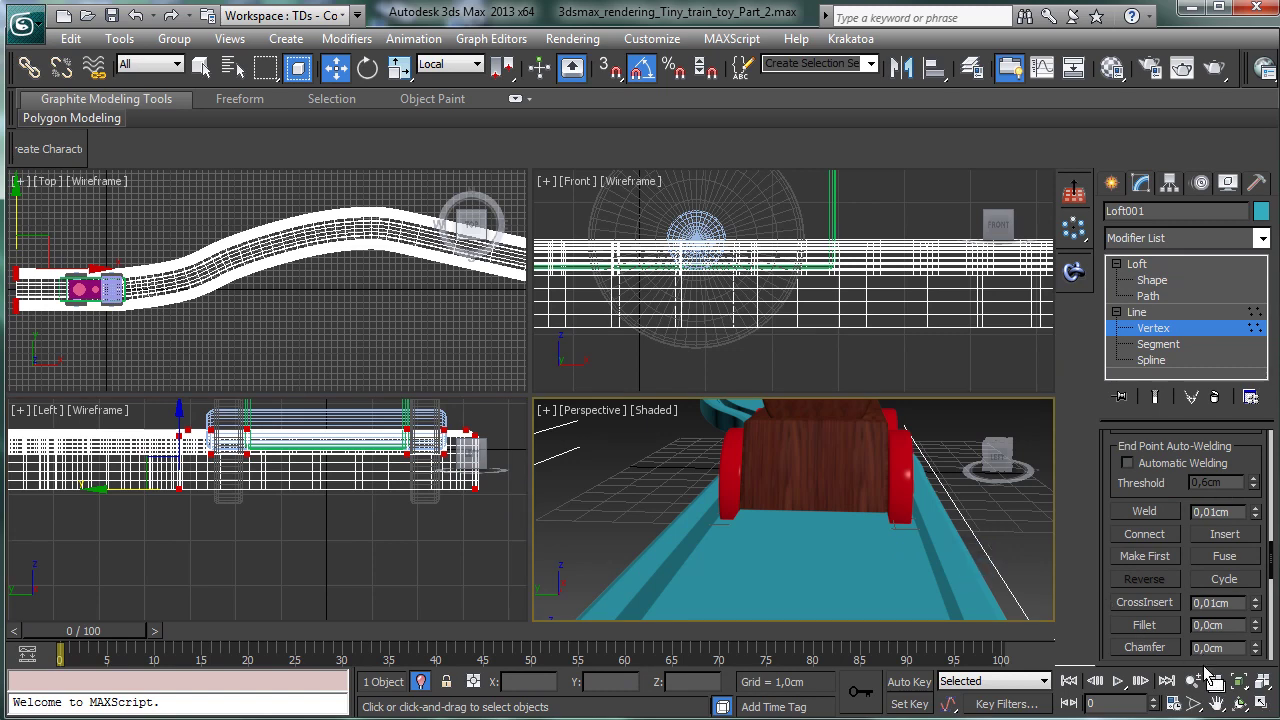
{"action": "left_click", "coordinate": [1258, 704]}
{"action": "left_click_drag", "start_coordinate": [1188, 572], "coordinate": [1194, 503]}
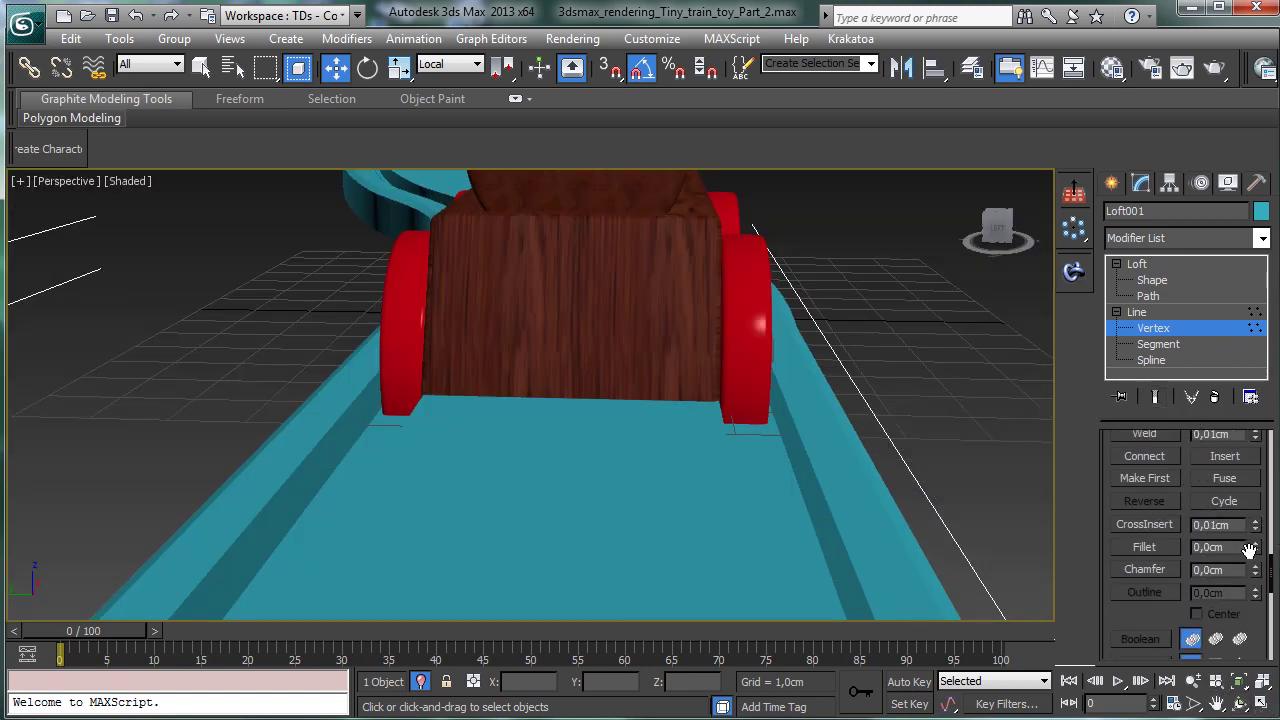
Step: Try chamfering the selected vertices to 0,116cm, then reset the chamfer back to zero
{"action": "left_click", "coordinate": [1160, 569]}
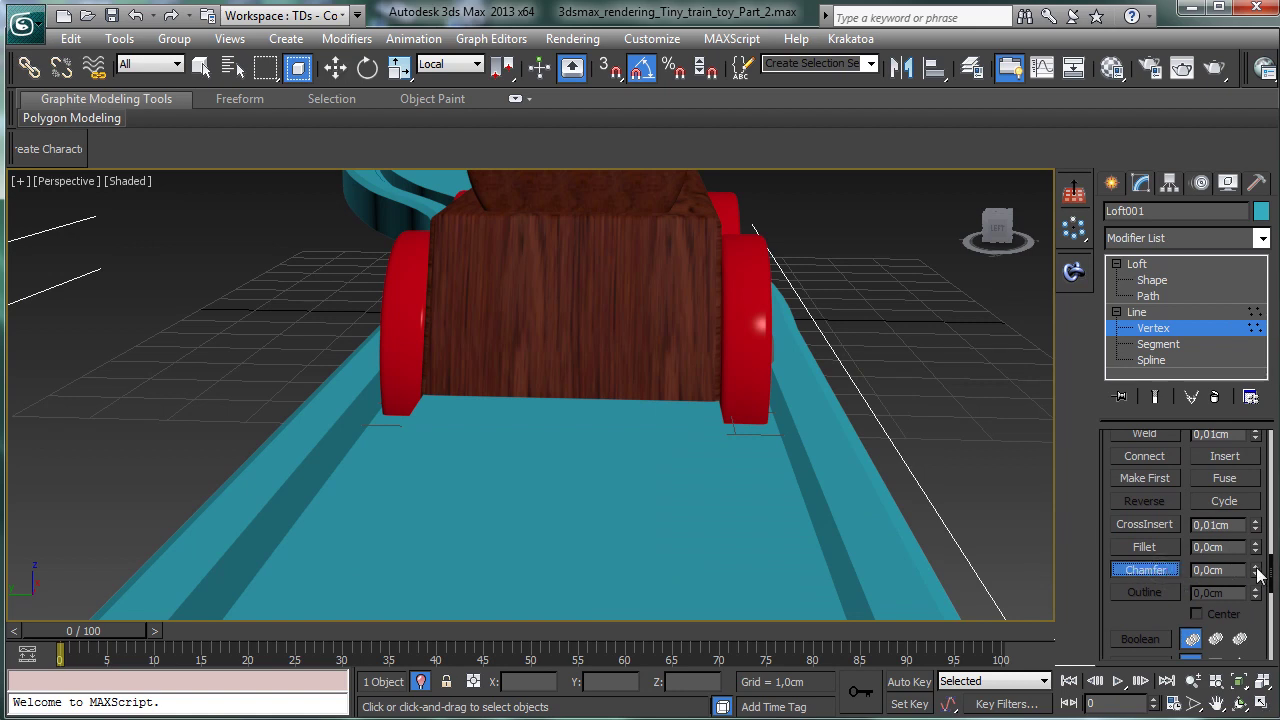
{"action": "left_click_drag", "start_coordinate": [1257, 570], "coordinate": [1257, 547]}
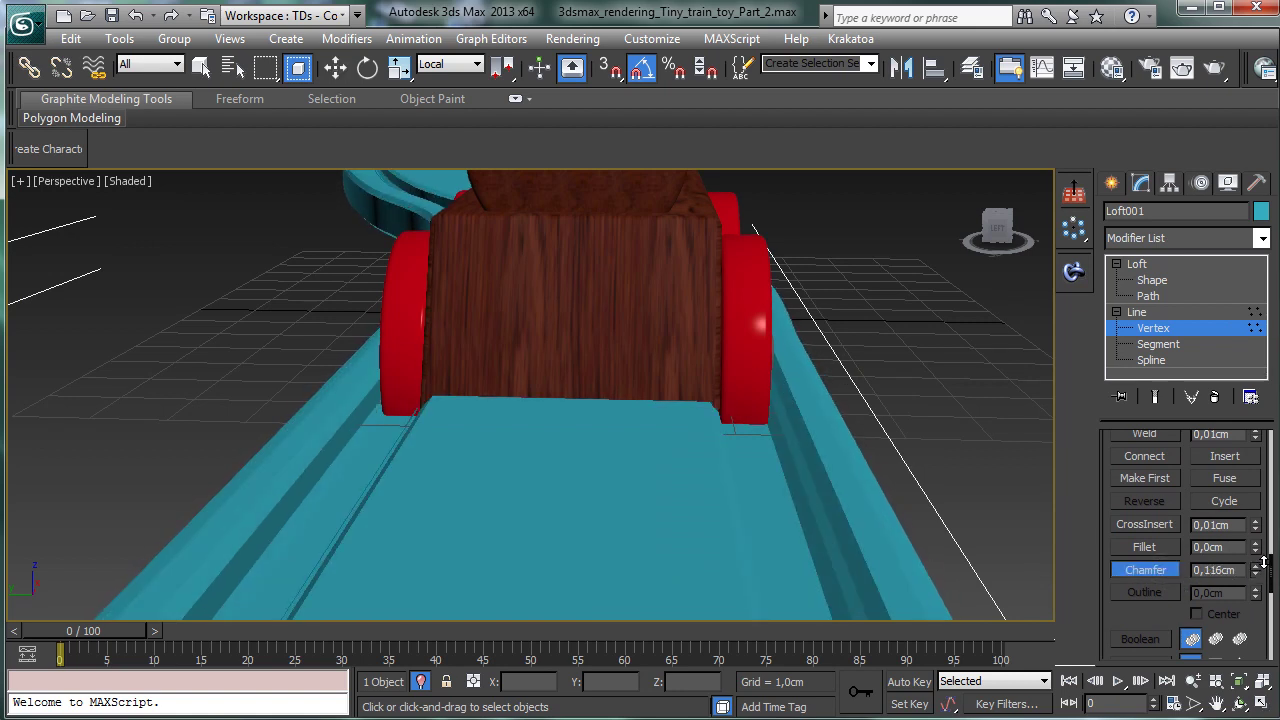
{"action": "left_click_drag", "start_coordinate": [1266, 566], "coordinate": [1264, 566]}
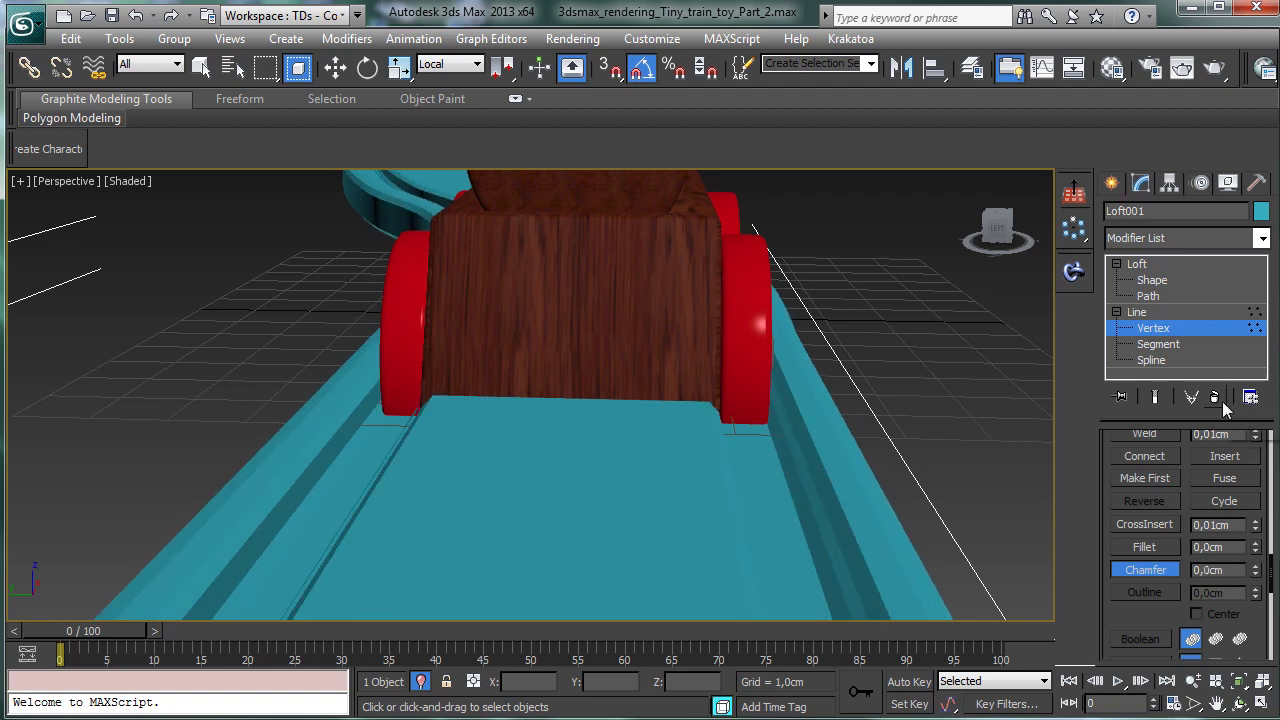
{"action": "left_click", "coordinate": [1162, 570]}
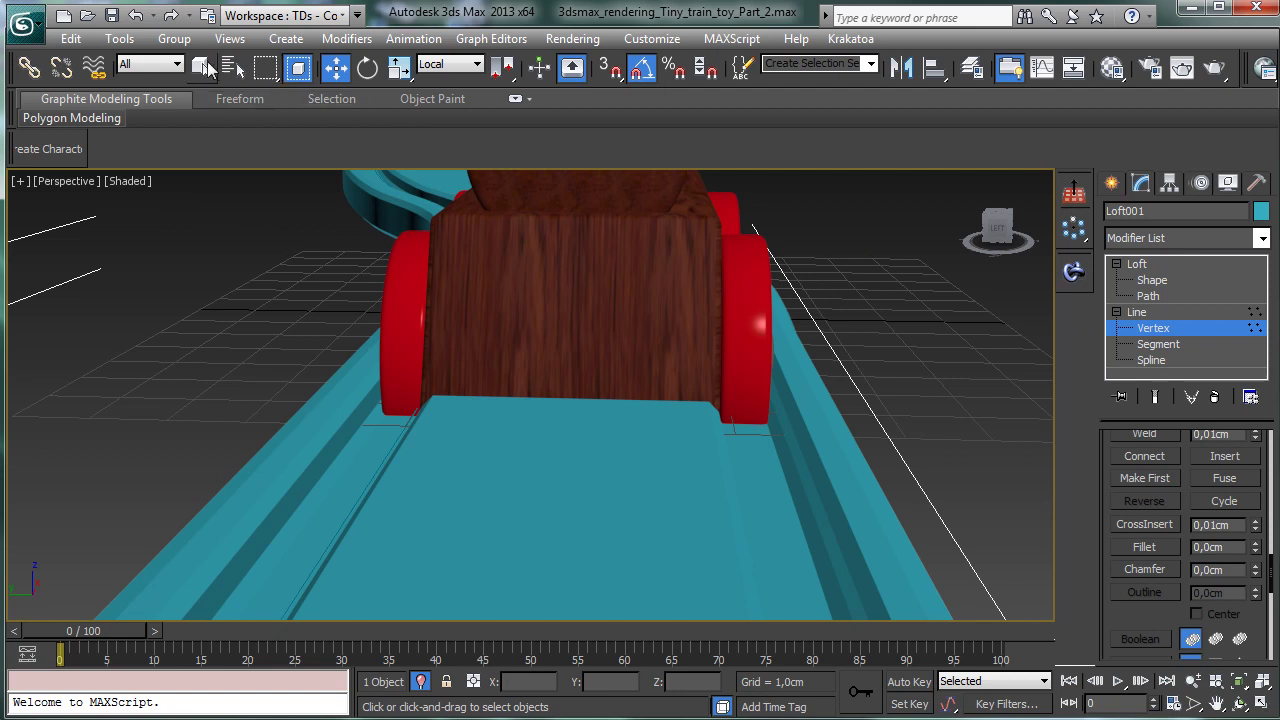
Step: Exit vertex editing back to the Loft001 object and delete it
{"action": "left_click", "coordinate": [203, 66]}
{"action": "left_click", "coordinate": [1171, 330]}
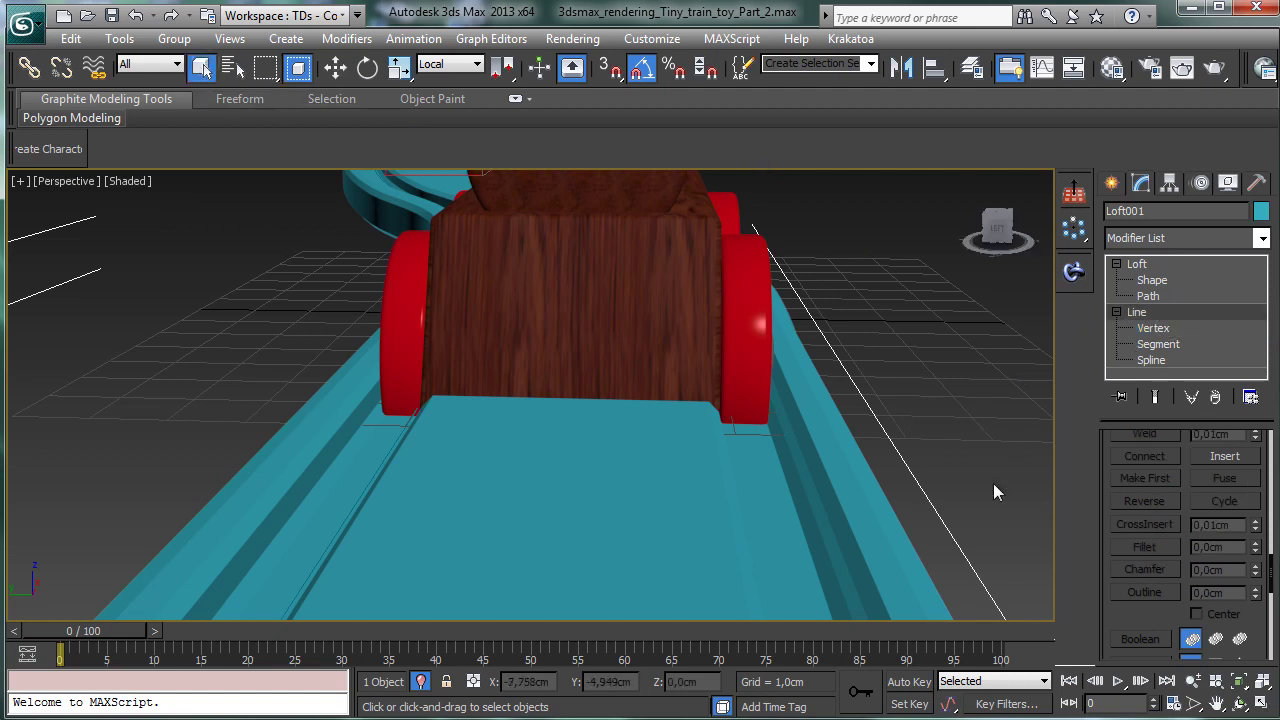
{"action": "left_click", "coordinate": [1152, 280]}
{"action": "left_click", "coordinate": [1137, 263]}
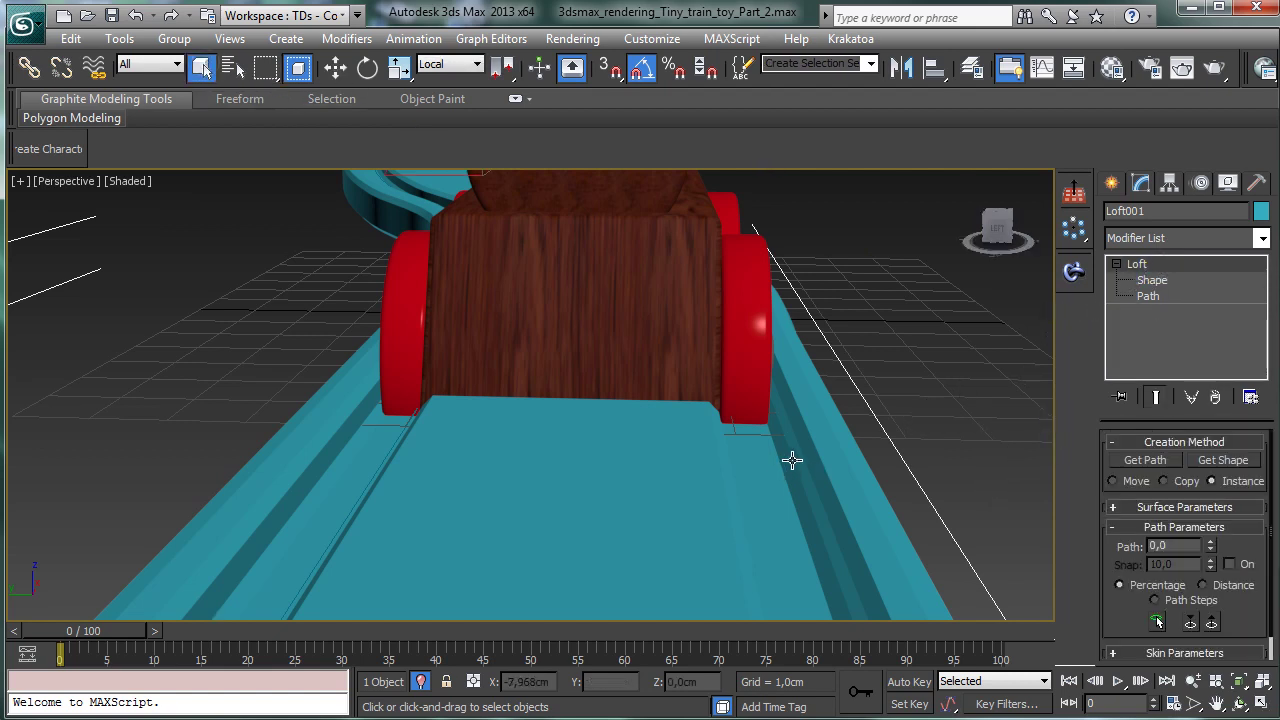
{"action": "key", "text": "Delete"}
Step: Select the profile shape Line002 and isolate it in a maximized Left view
{"action": "key", "text": "z"}
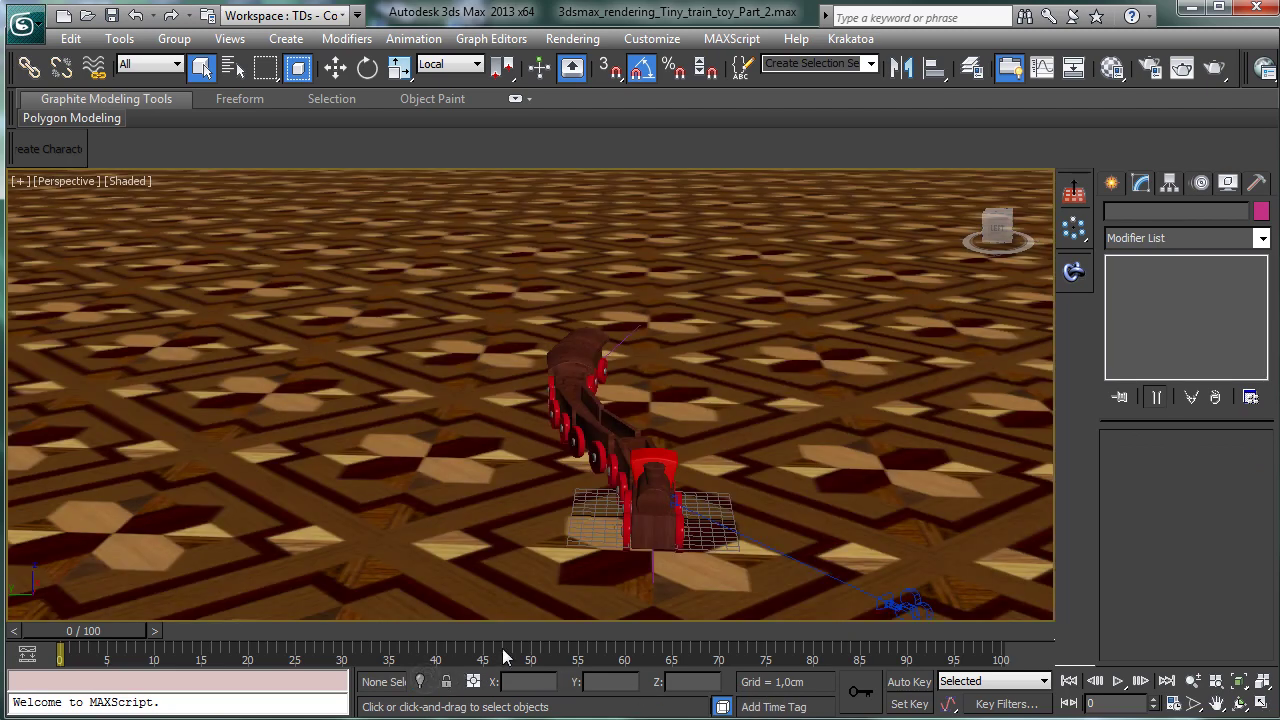
{"action": "left_click", "coordinate": [1261, 704]}
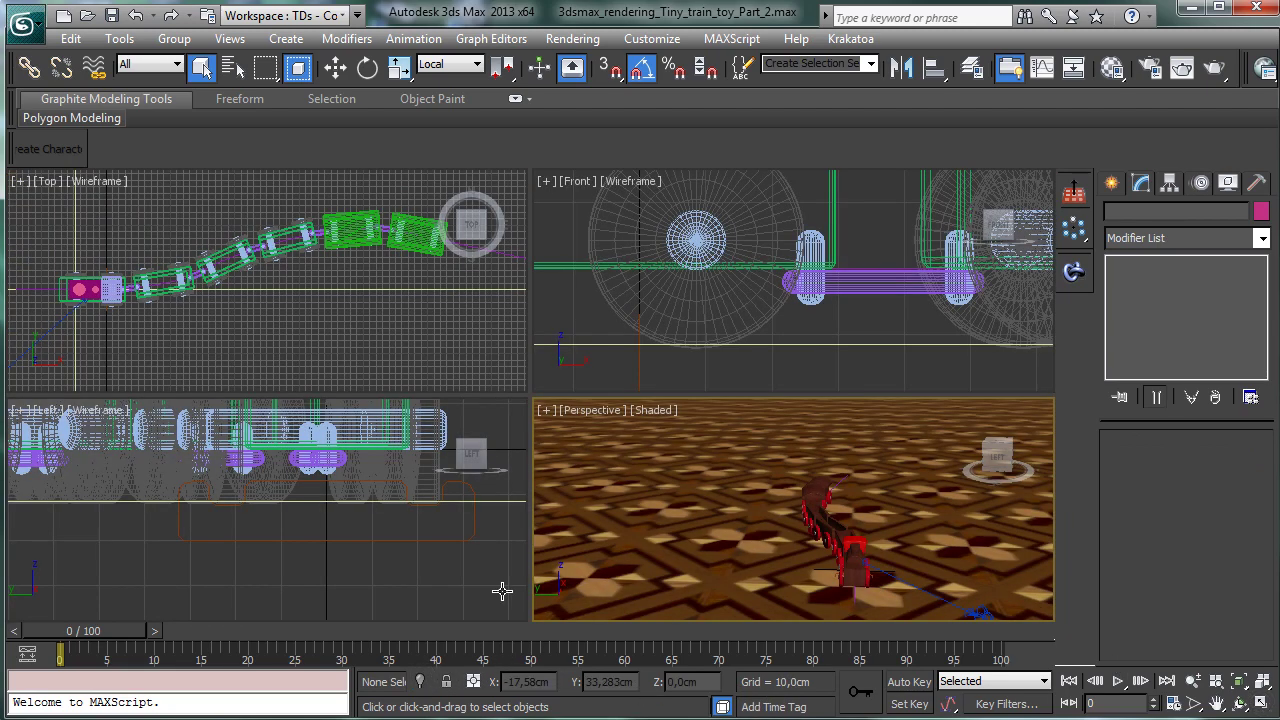
{"action": "left_click", "coordinate": [474, 523]}
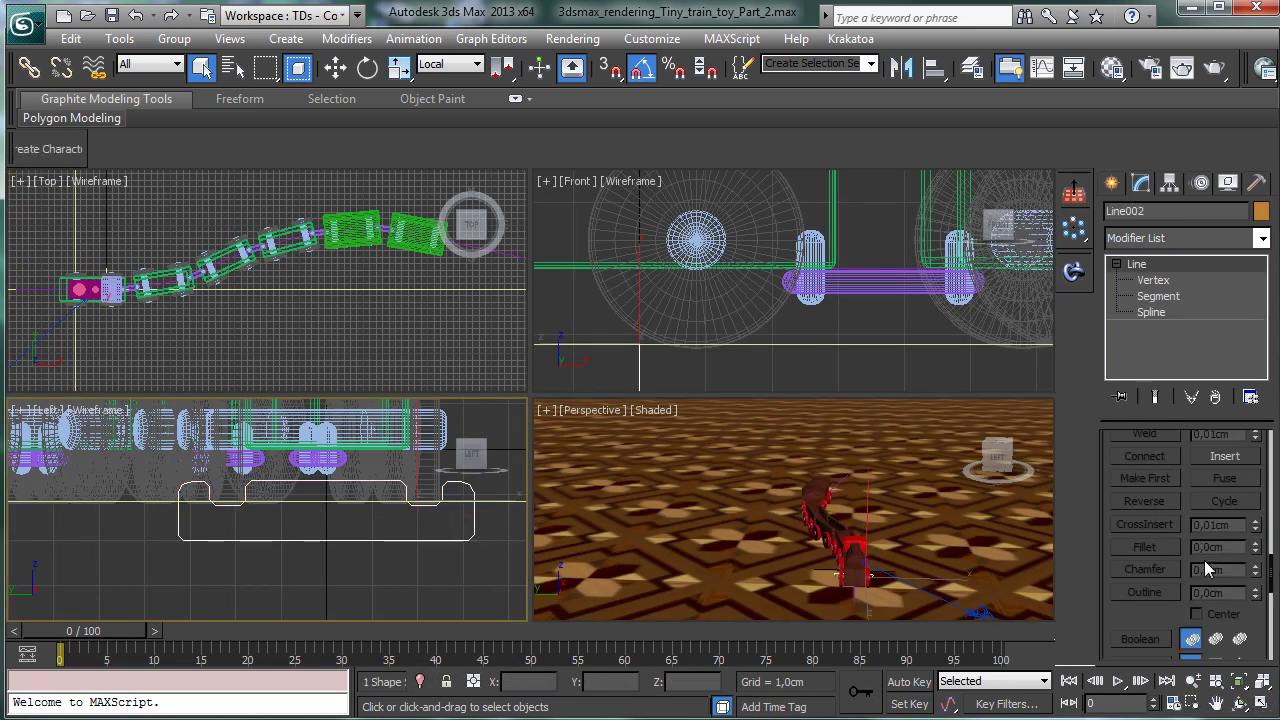
{"action": "left_click", "coordinate": [1261, 704]}
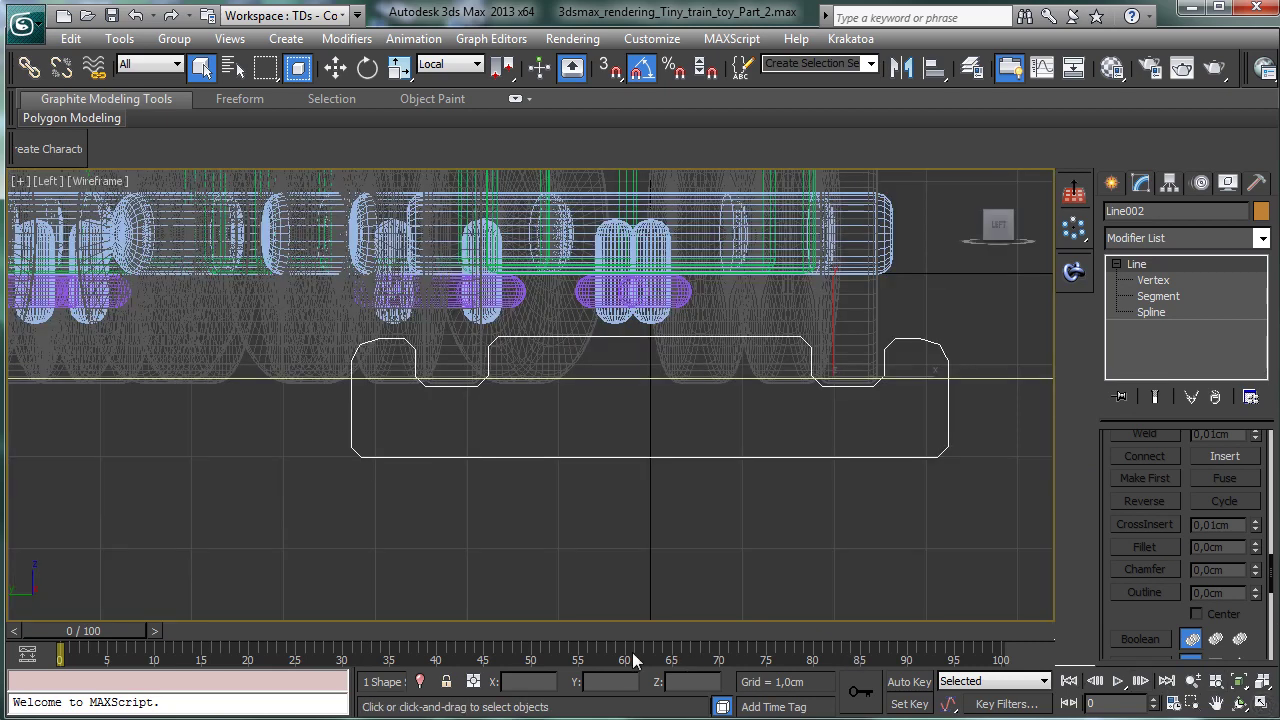
{"action": "left_click", "coordinate": [424, 681]}
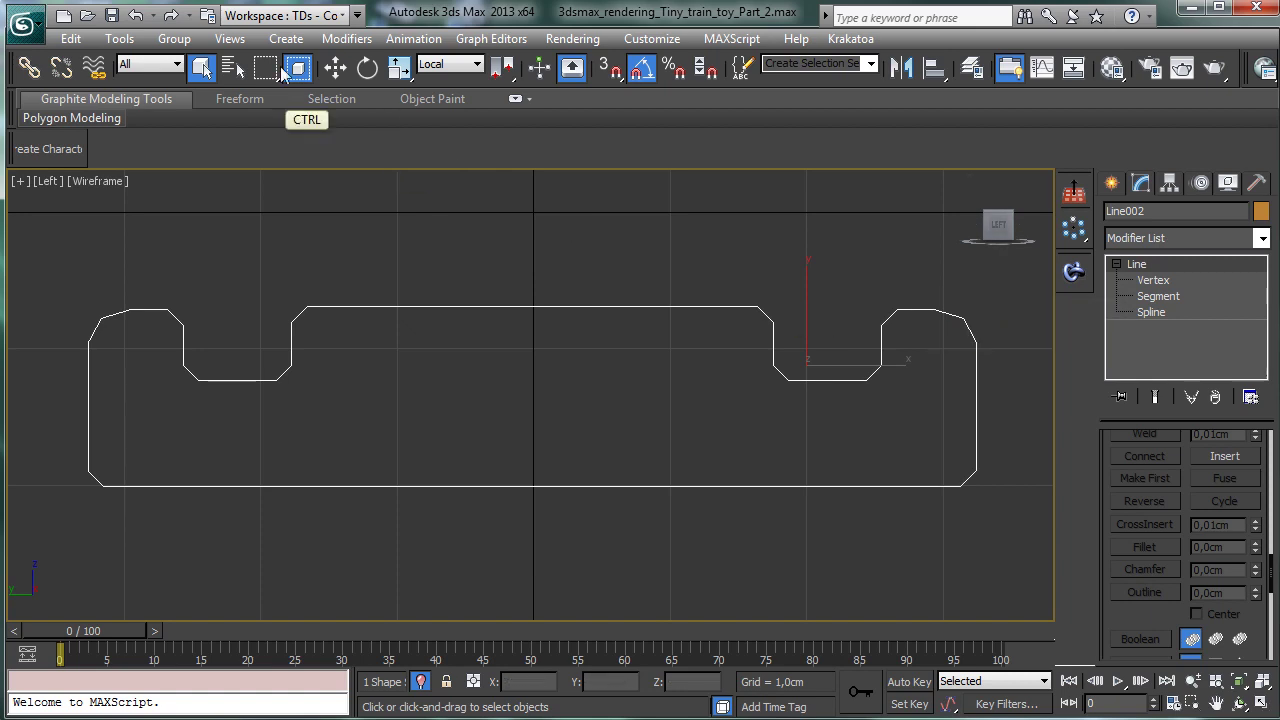
Step: Undo back through the Chamfer step and reselect the restored Loft001 track
{"action": "left_click", "coordinate": [153, 15]}
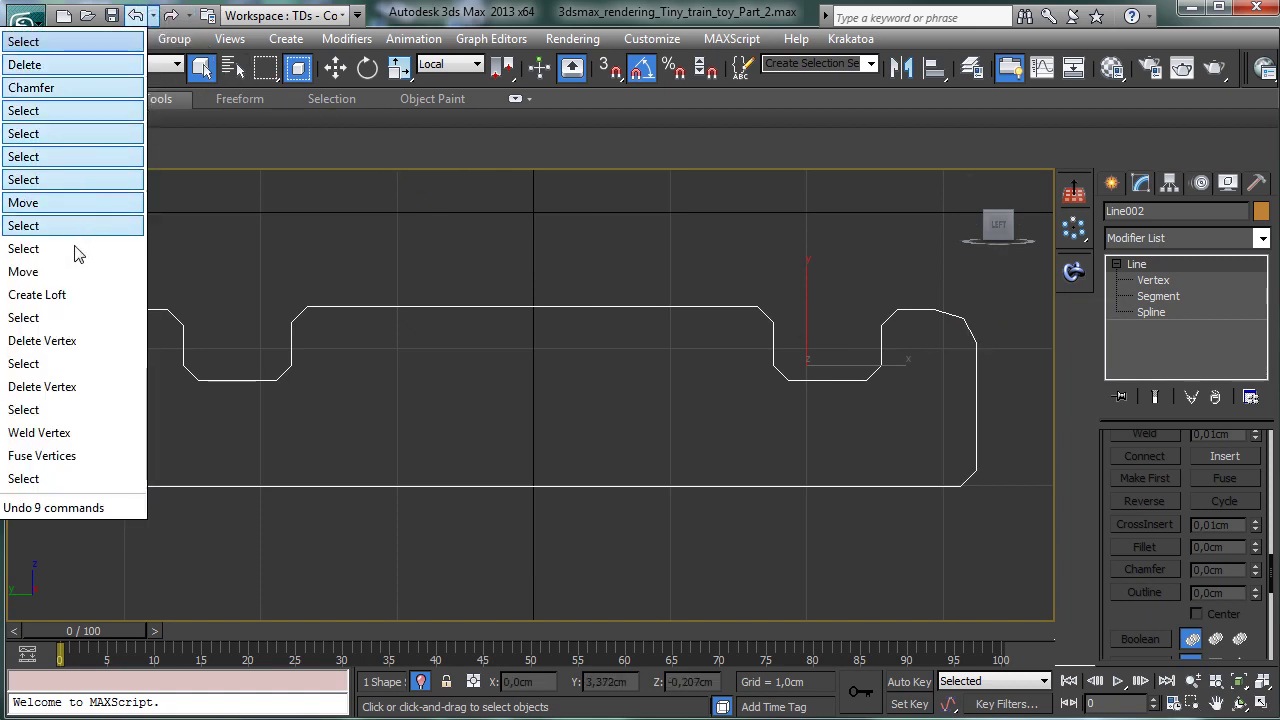
{"action": "left_click", "coordinate": [70, 88]}
{"action": "left_click", "coordinate": [873, 413]}
{"action": "left_click", "coordinate": [960, 300]}
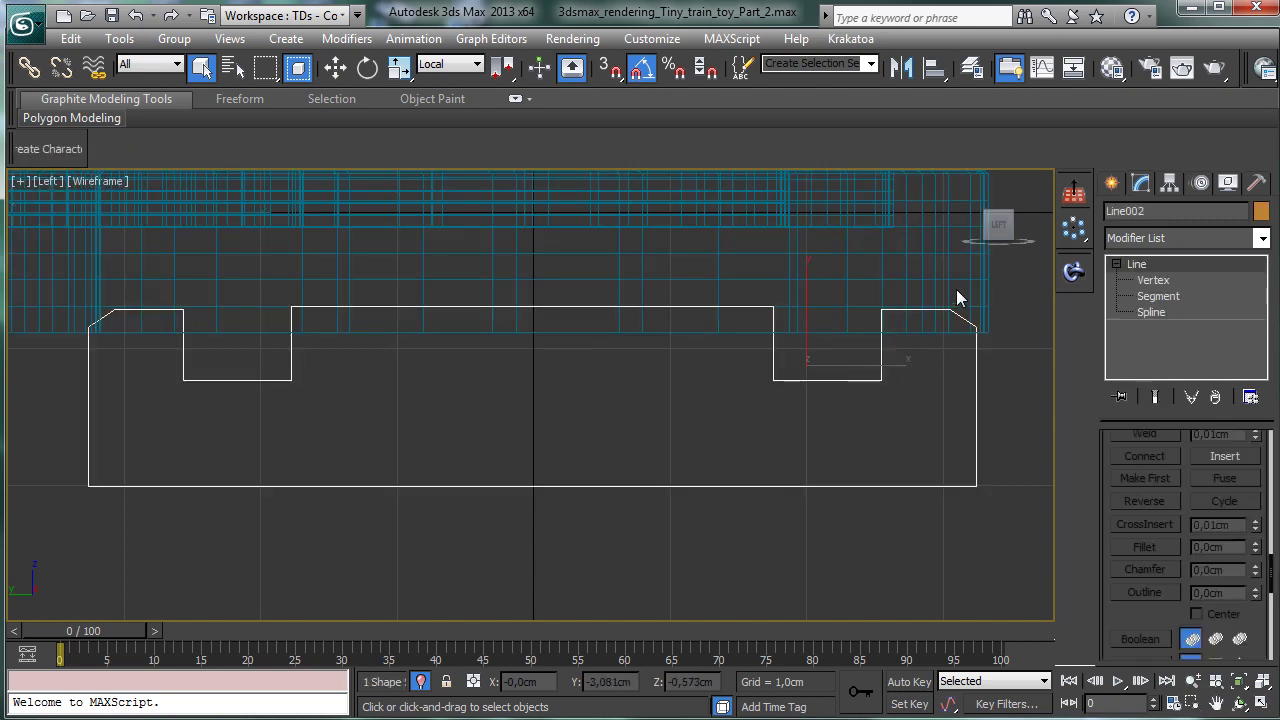
{"action": "left_click", "coordinate": [968, 278]}
Step: Delete Loft001 again and box-select every vertex of the isolated profile outline
{"action": "key", "text": "Delete"}
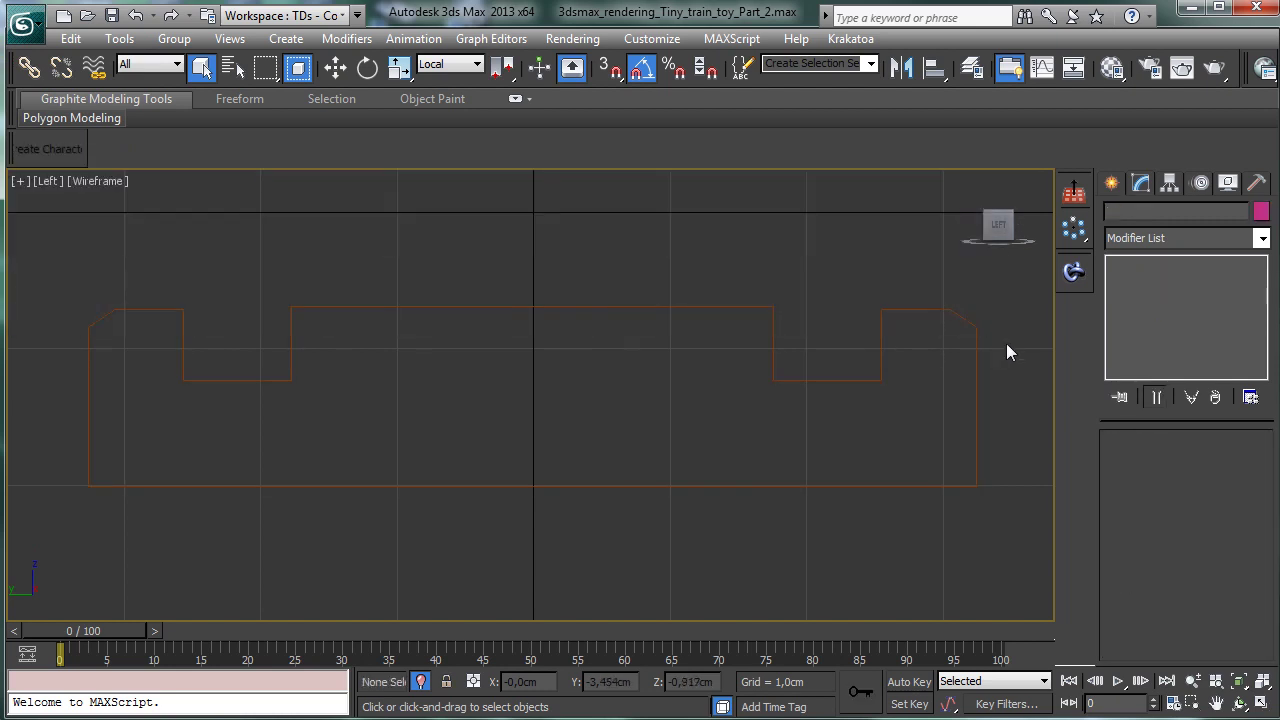
{"action": "left_click", "coordinate": [975, 363]}
{"action": "left_click", "coordinate": [423, 683]}
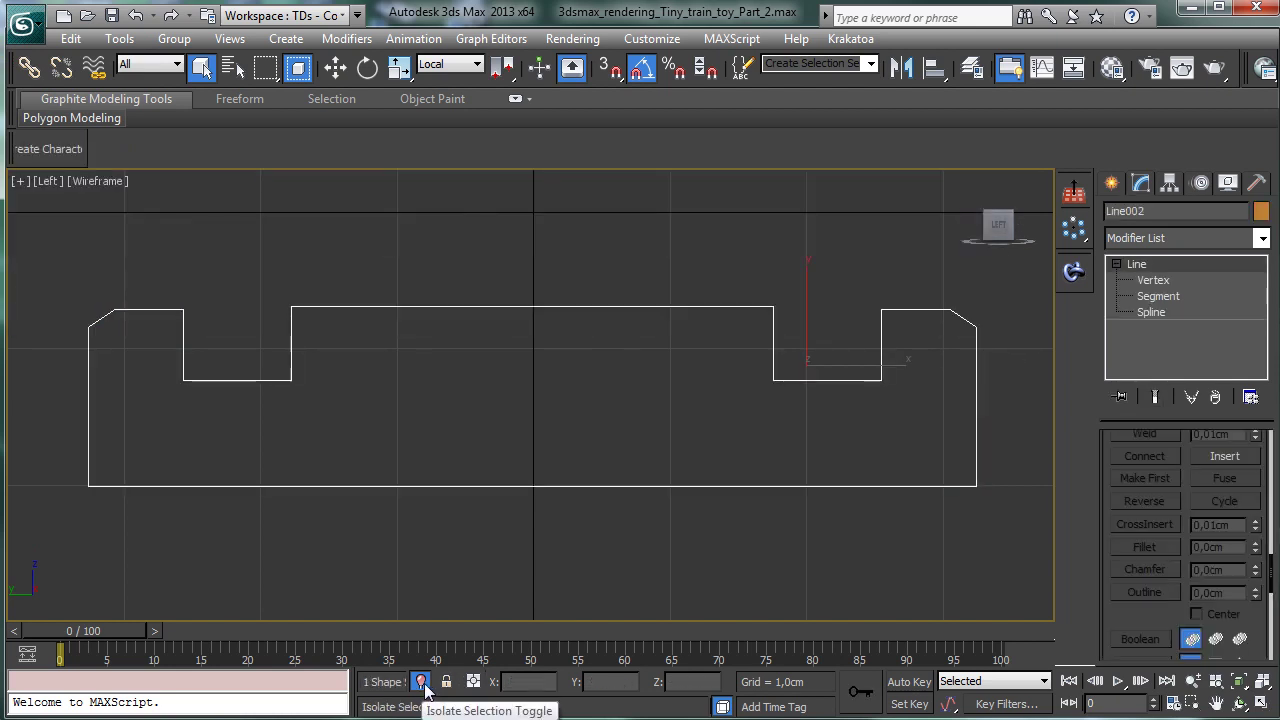
{"action": "left_click", "coordinate": [1151, 280]}
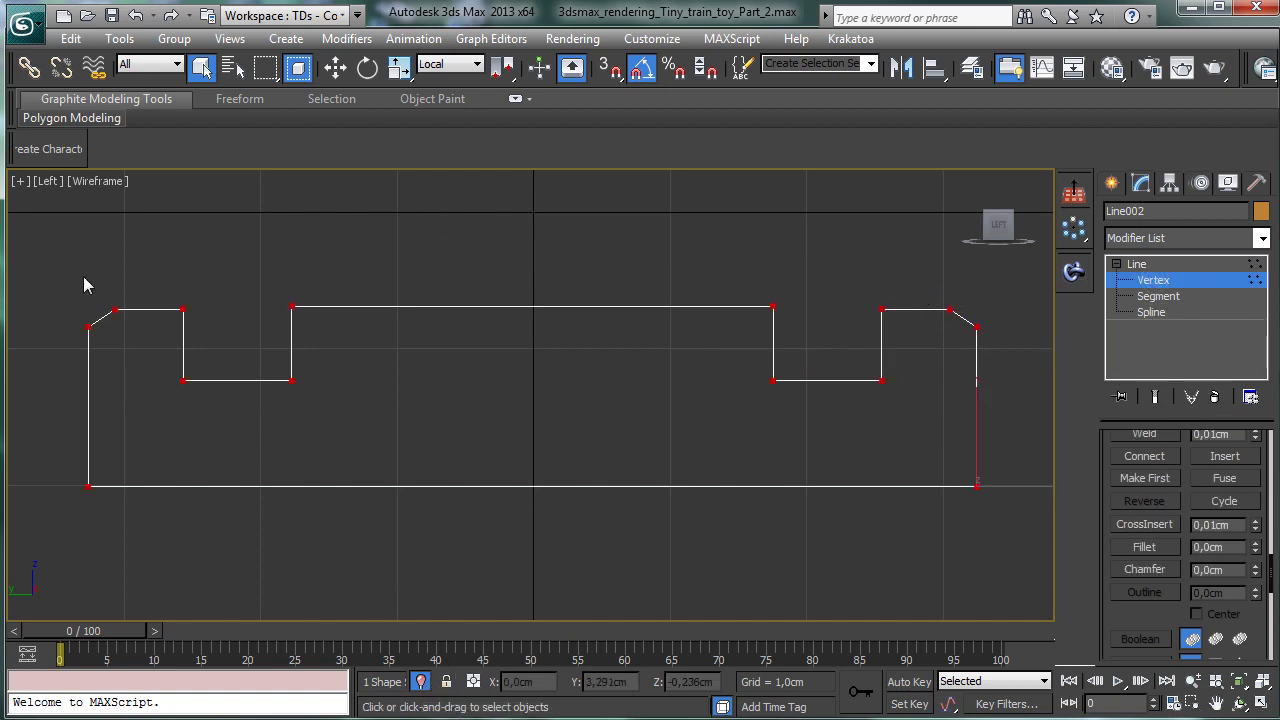
{"action": "left_click_drag", "start_coordinate": [86, 243], "coordinate": [1051, 568]}
Step: Fillet the selected profile corners to round them slightly, then leave Vertex level
{"action": "left_click", "coordinate": [1144, 547]}
{"action": "left_click_drag", "start_coordinate": [1256, 547], "coordinate": [1263, 548]}
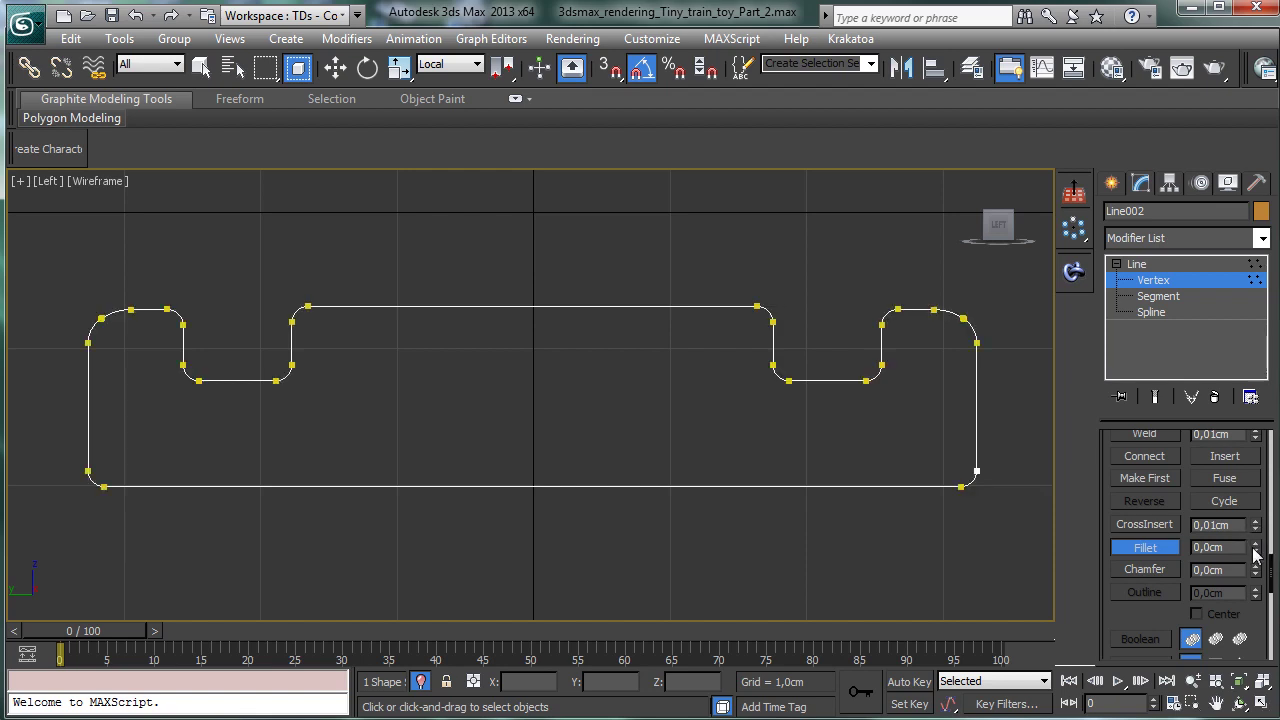
{"action": "key", "text": "ctrl+z"}
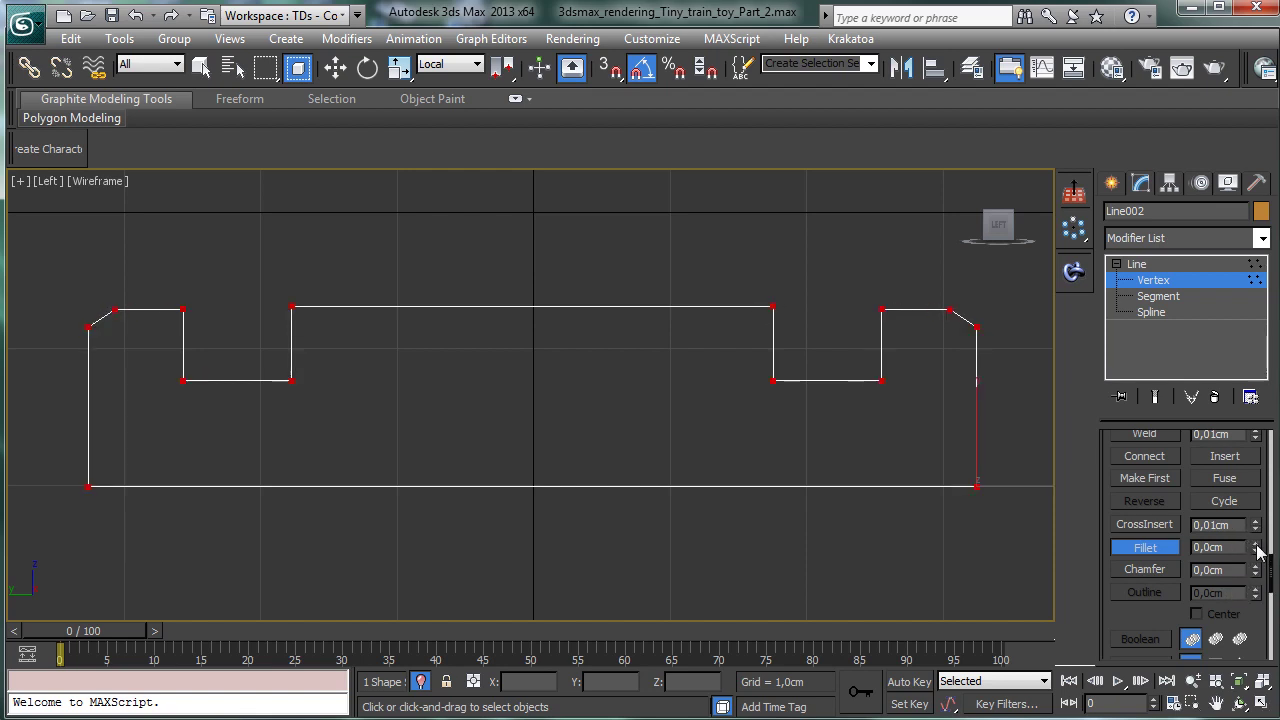
{"action": "key", "text": "ctrl+y"}
{"action": "key", "text": "ctrl+z"}
{"action": "key", "text": "ctrl+y"}
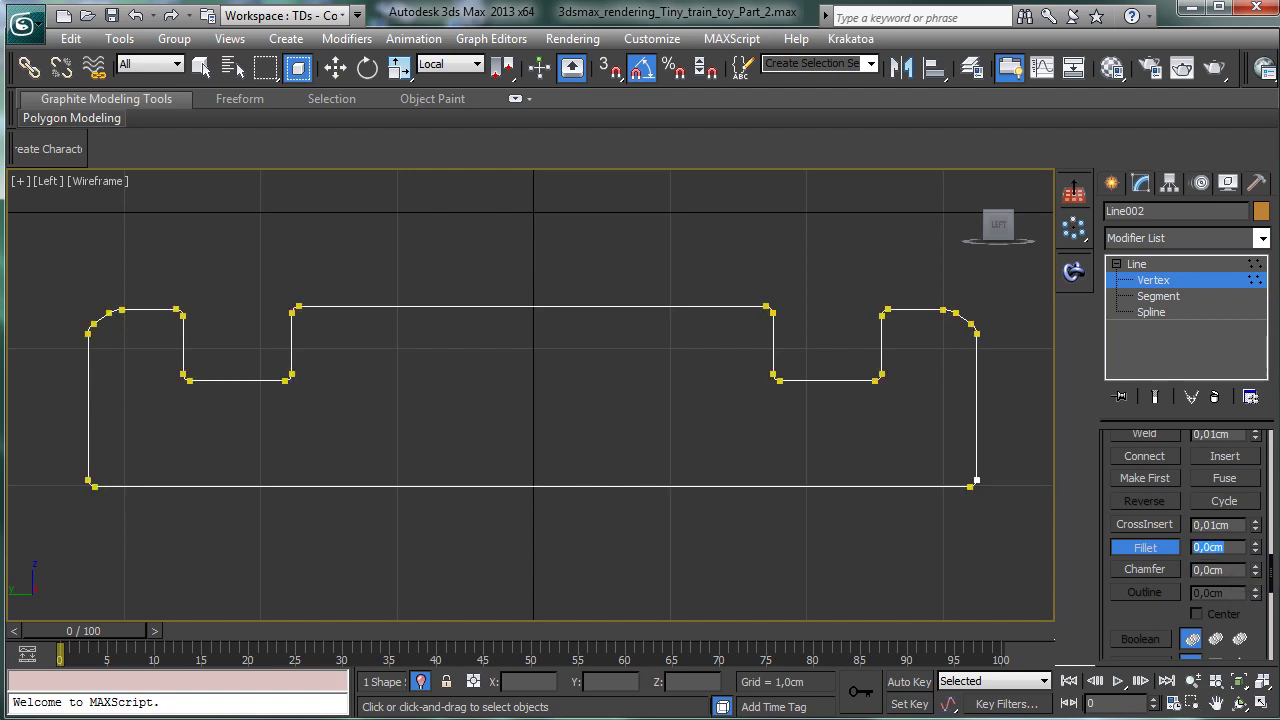
{"action": "left_click", "coordinate": [1178, 283]}
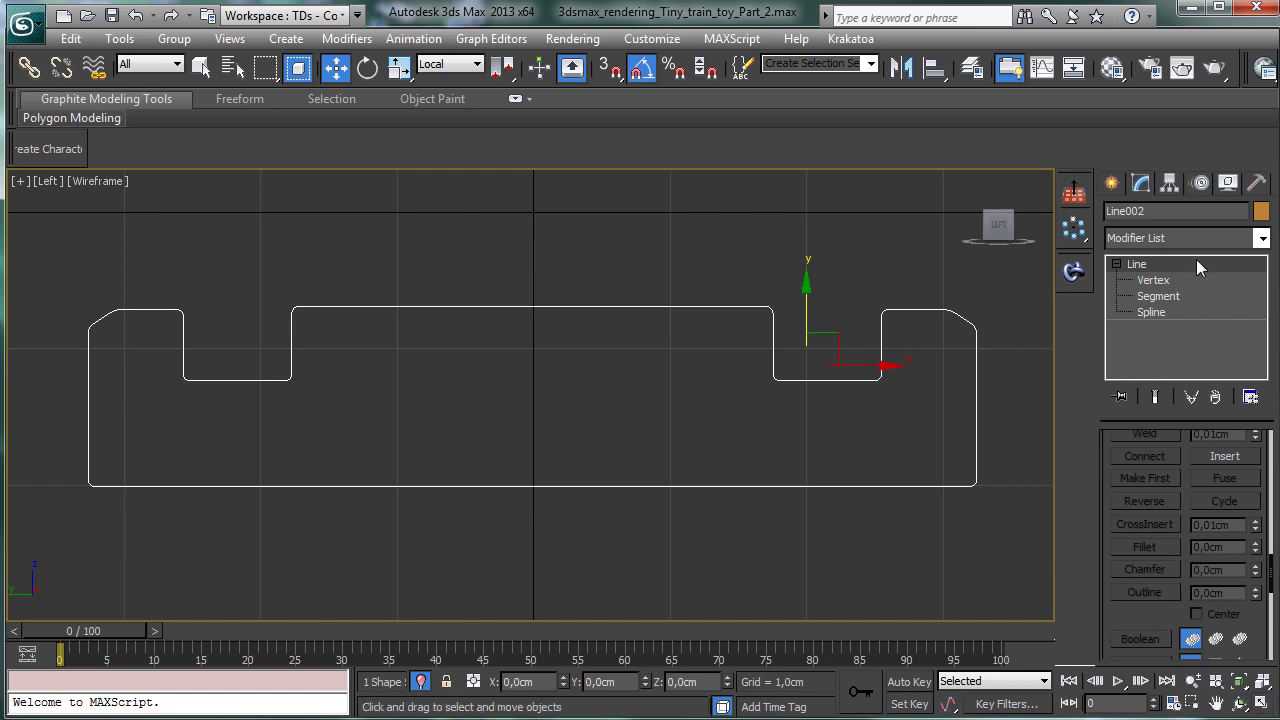
Step: Center the profile's pivot on its shape and end isolation, back in four views
{"action": "left_click", "coordinate": [1170, 185]}
{"action": "left_click", "coordinate": [1186, 310]}
{"action": "left_click", "coordinate": [1166, 413]}
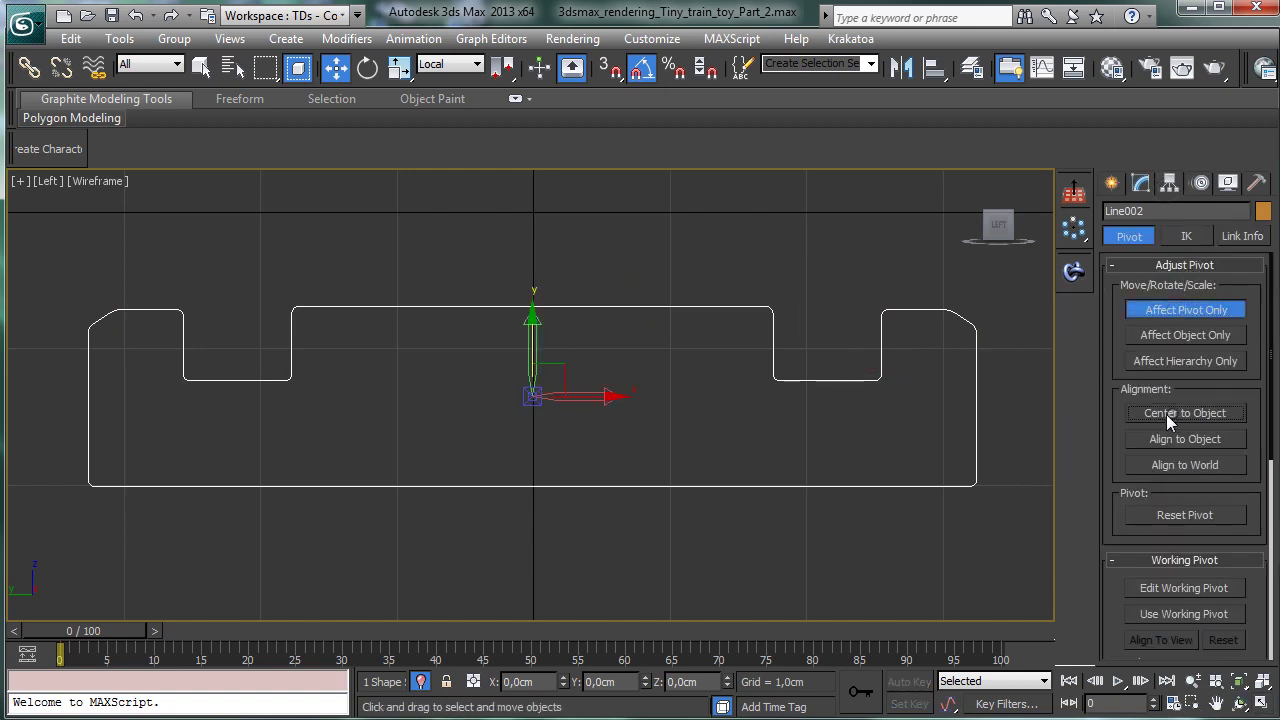
{"action": "left_click", "coordinate": [1186, 310]}
{"action": "left_click", "coordinate": [420, 681]}
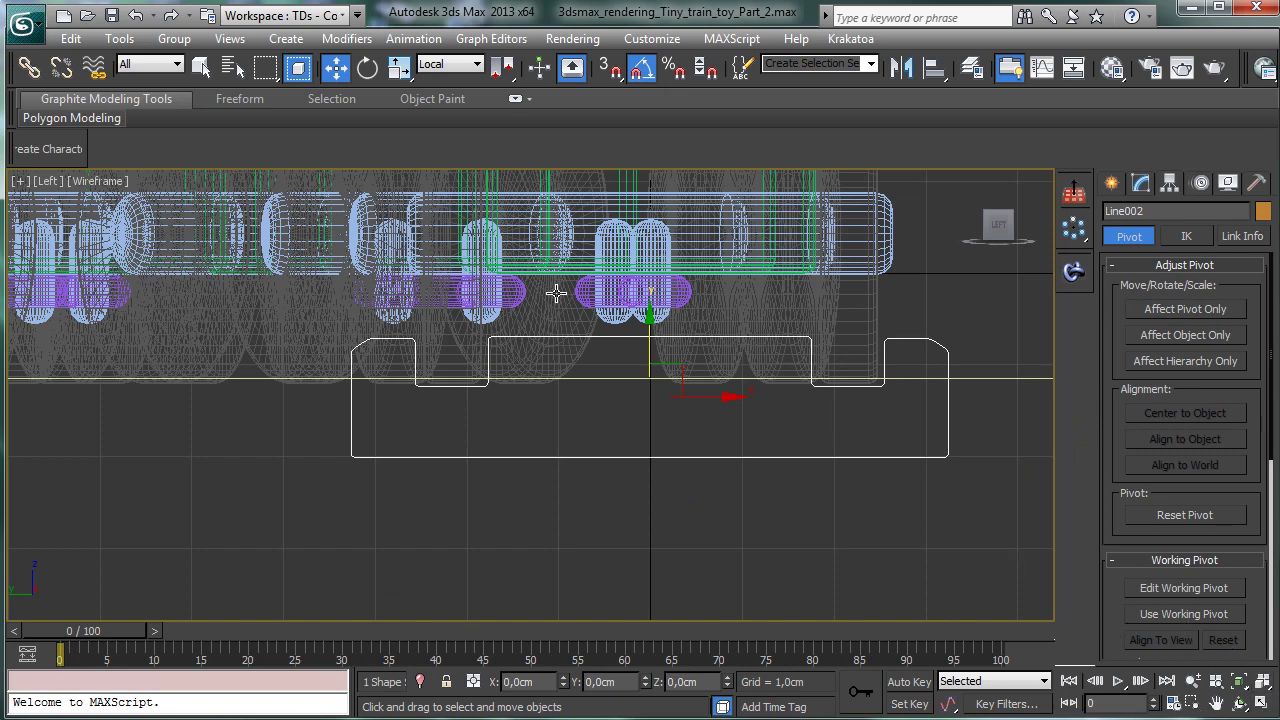
{"action": "left_click", "coordinate": [1262, 705]}
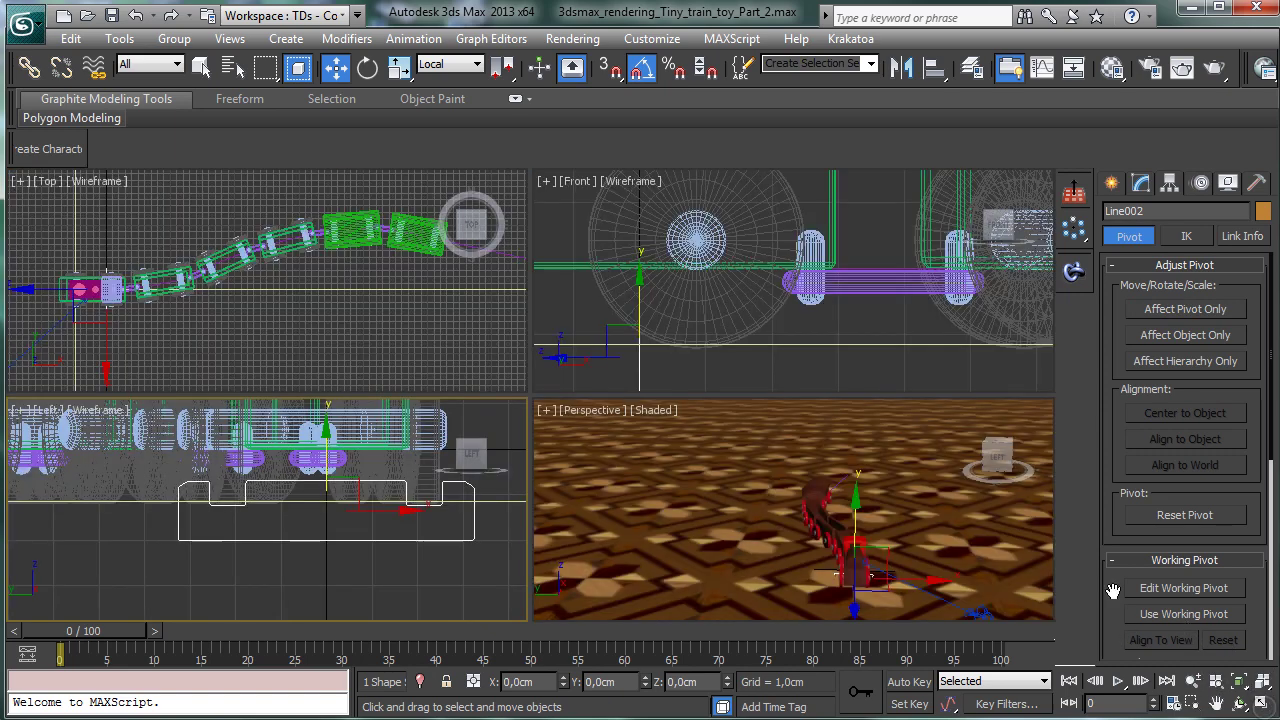
Step: Loft a new track along path Line001 using the filleted profile as its shape
{"action": "left_click", "coordinate": [507, 254]}
{"action": "left_click", "coordinate": [1112, 183]}
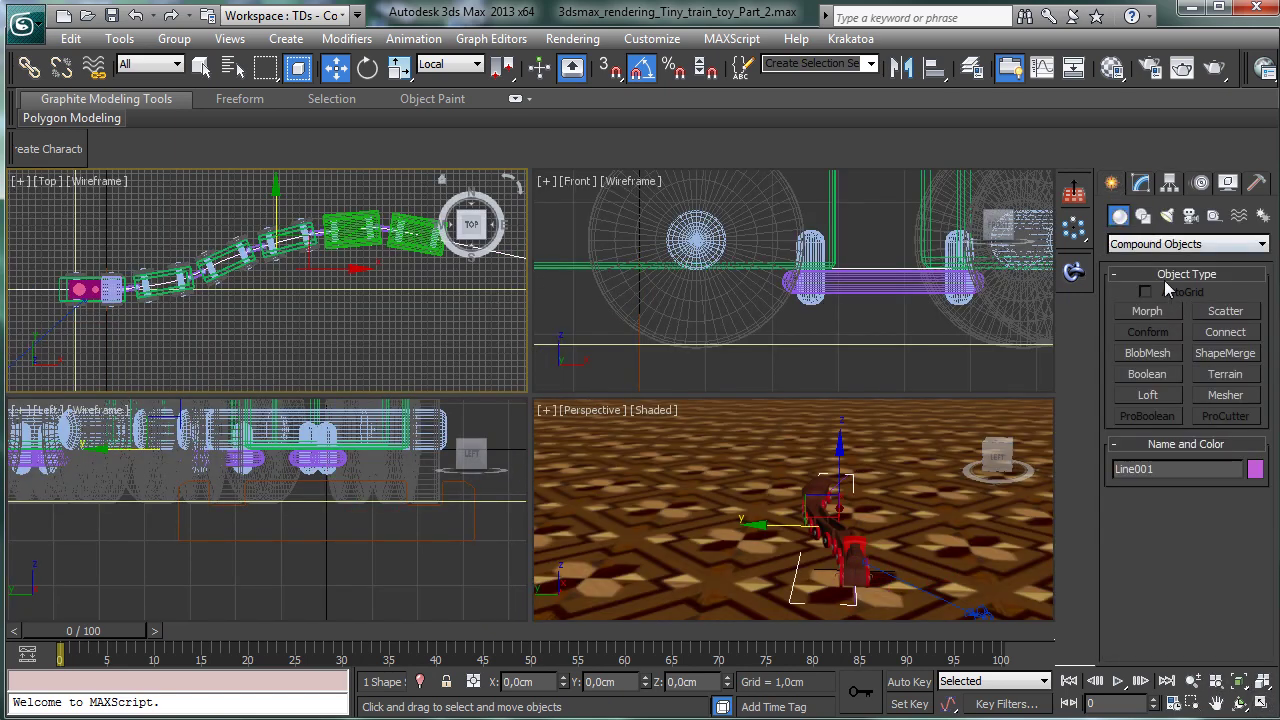
{"action": "left_click", "coordinate": [1140, 395]}
{"action": "left_click", "coordinate": [1225, 520]}
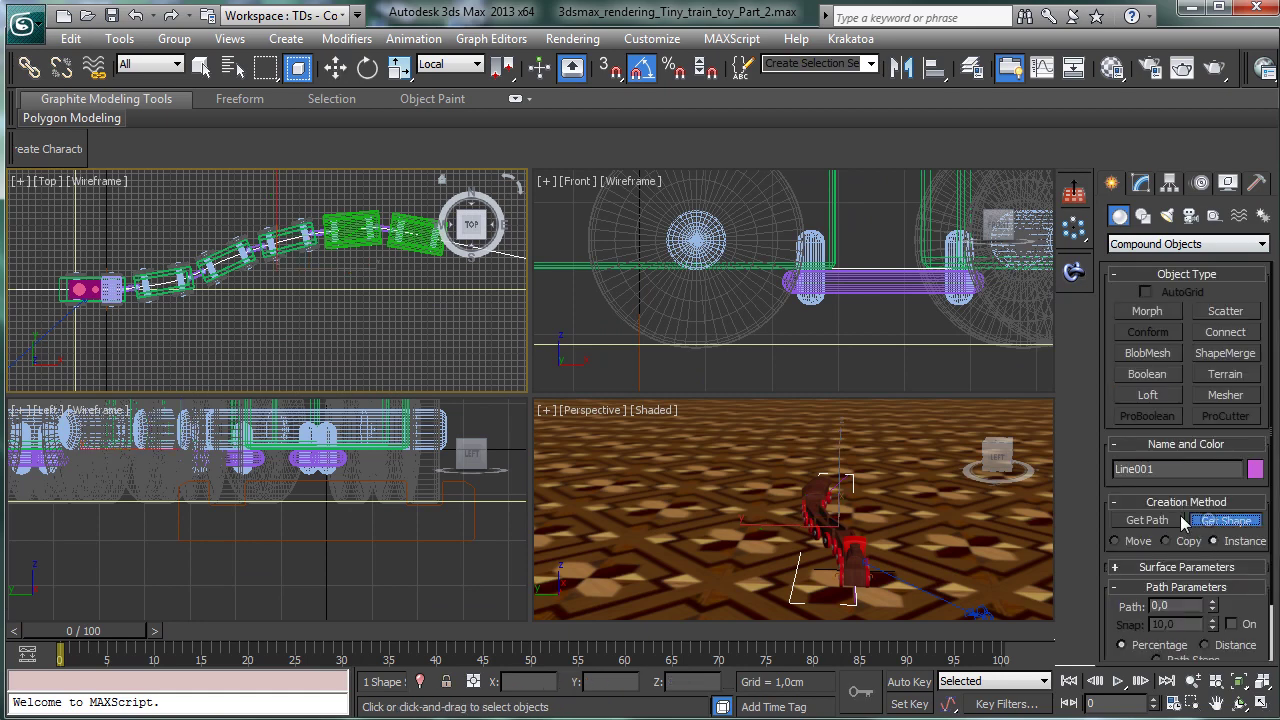
{"action": "left_click", "coordinate": [466, 540]}
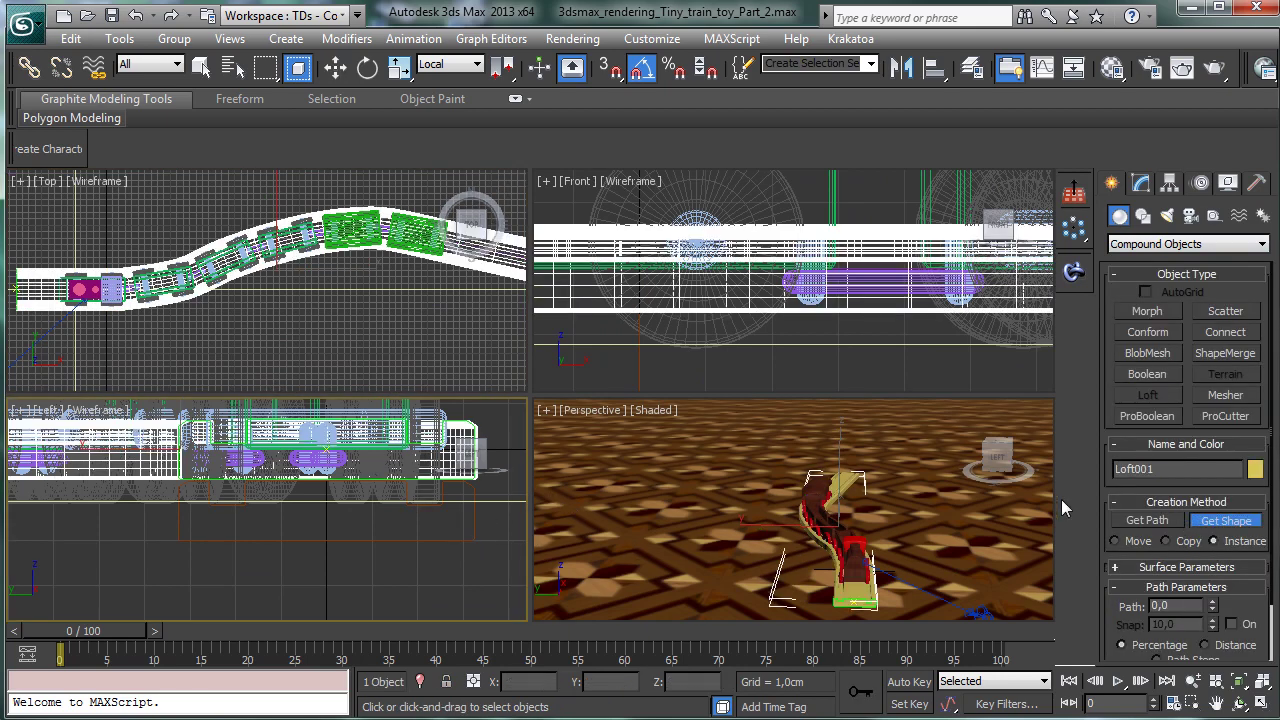
Step: Pan and zoom the maximized Perspective view to frame the whole train, then restore four views
{"action": "left_click", "coordinate": [1260, 703]}
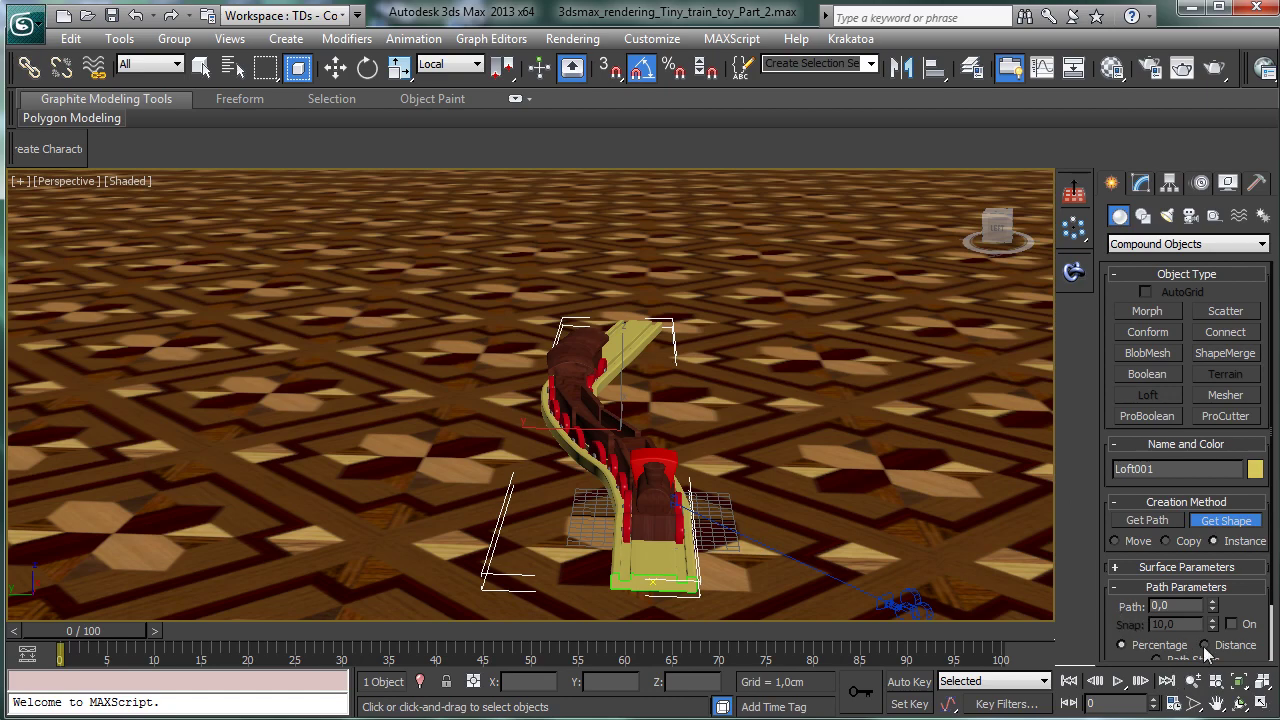
{"action": "left_click", "coordinate": [1217, 703]}
{"action": "left_click_drag", "start_coordinate": [650, 400], "coordinate": [694, 538]}
{"action": "key", "text": "shift+z"}
{"action": "key", "text": "shift+z"}
{"action": "key", "text": "shift+z"}
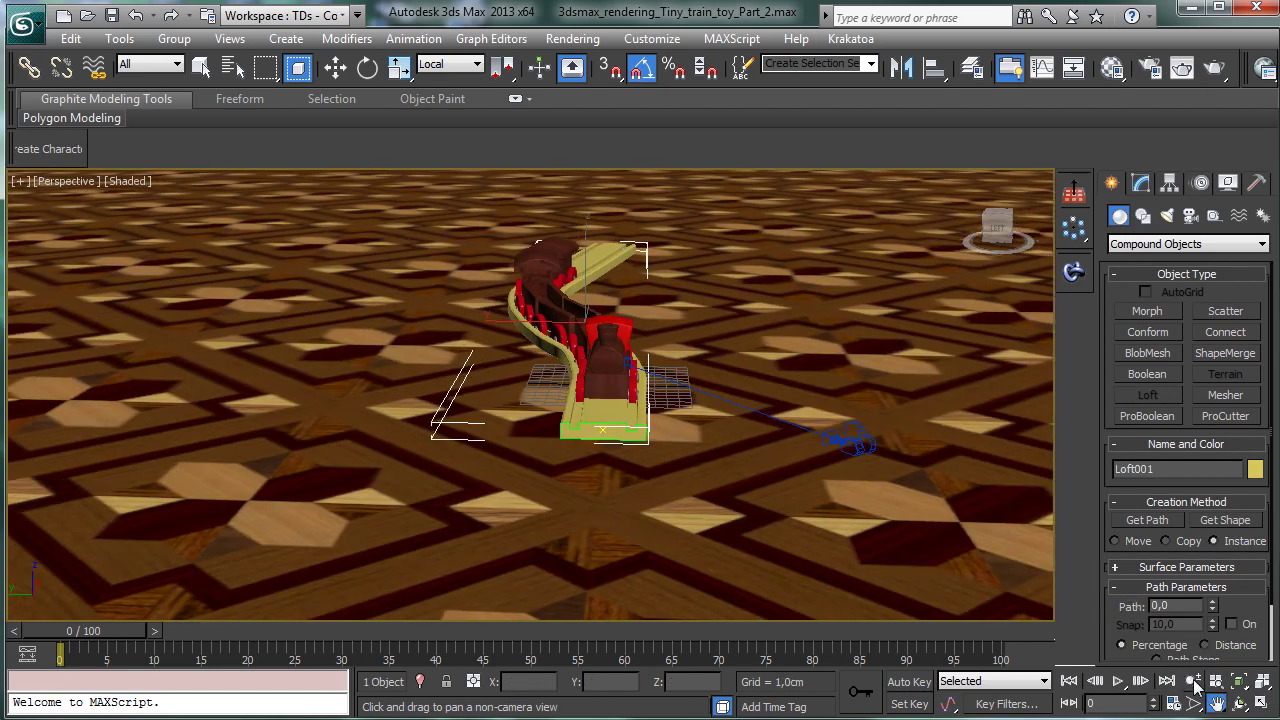
{"action": "left_click", "coordinate": [1193, 681]}
{"action": "left_click_drag", "start_coordinate": [646, 394], "coordinate": [652, 414]}
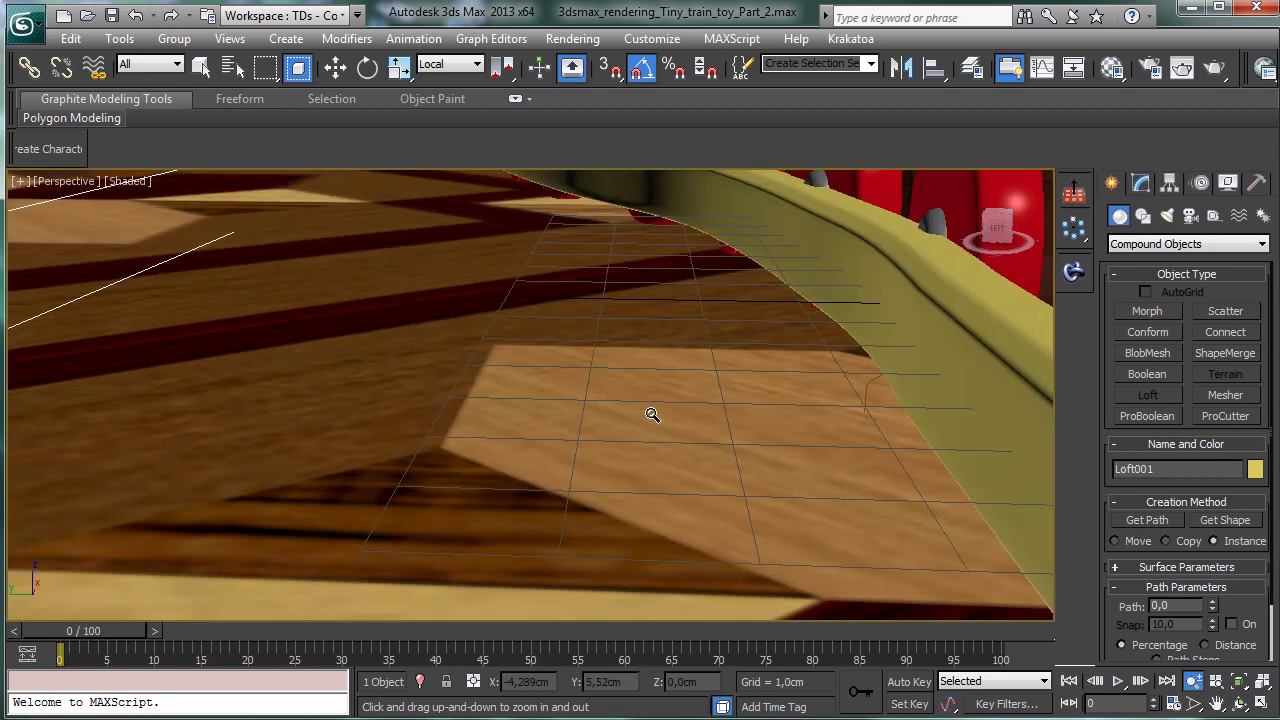
{"action": "left_click", "coordinate": [1217, 705]}
{"action": "left_click_drag", "start_coordinate": [977, 423], "coordinate": [1008, 430]}
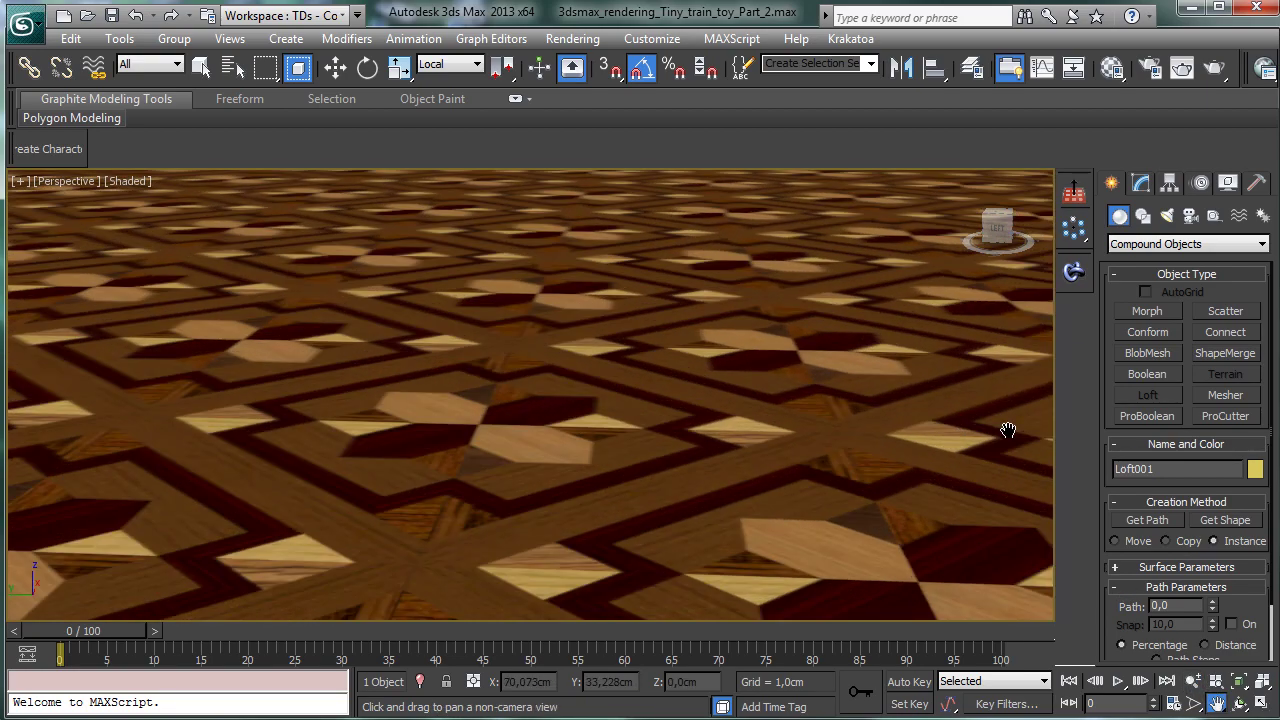
{"action": "scroll", "coordinate": [974, 427], "scroll_direction": "up", "scroll_amount": 10}
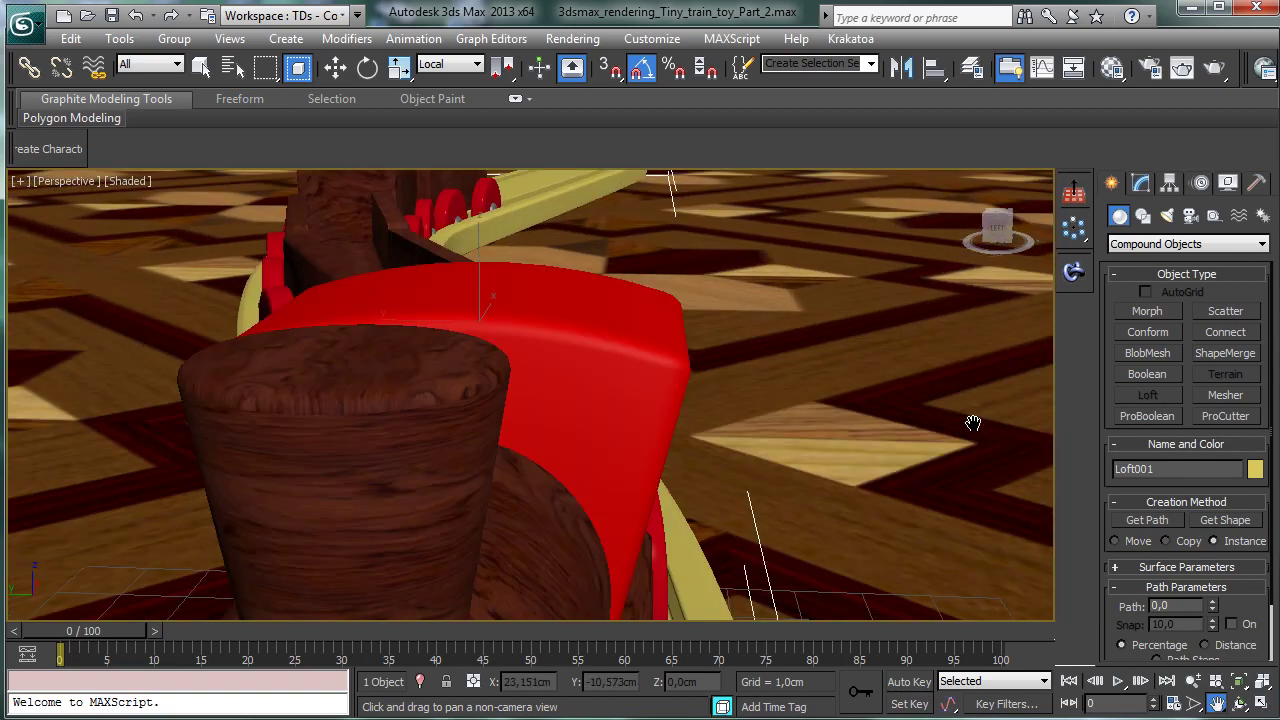
{"action": "left_click", "coordinate": [1193, 681]}
{"action": "mouse_move", "coordinate": [782, 474]}
{"action": "left_mouse_down"}
{"action": "mouse_move", "coordinate": [788, 516]}
{"action": "mouse_move", "coordinate": [785, 463]}
{"action": "left_mouse_up"}
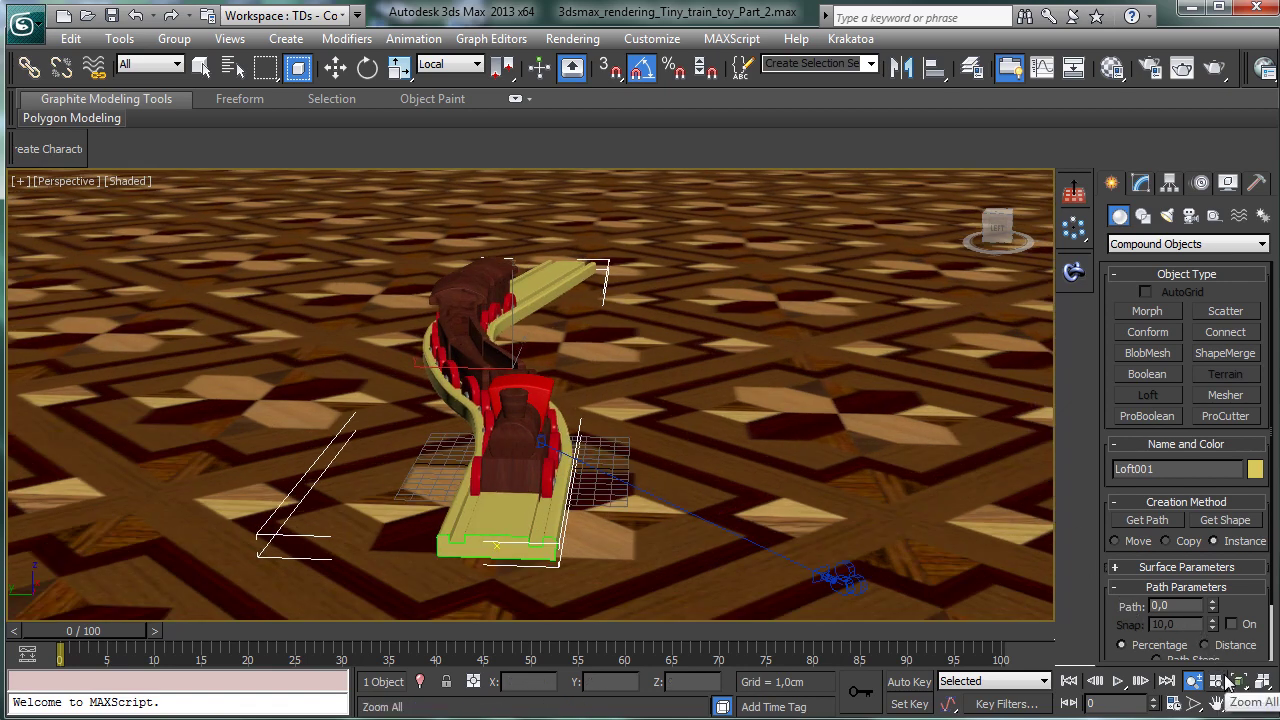
{"action": "left_click", "coordinate": [1262, 704]}
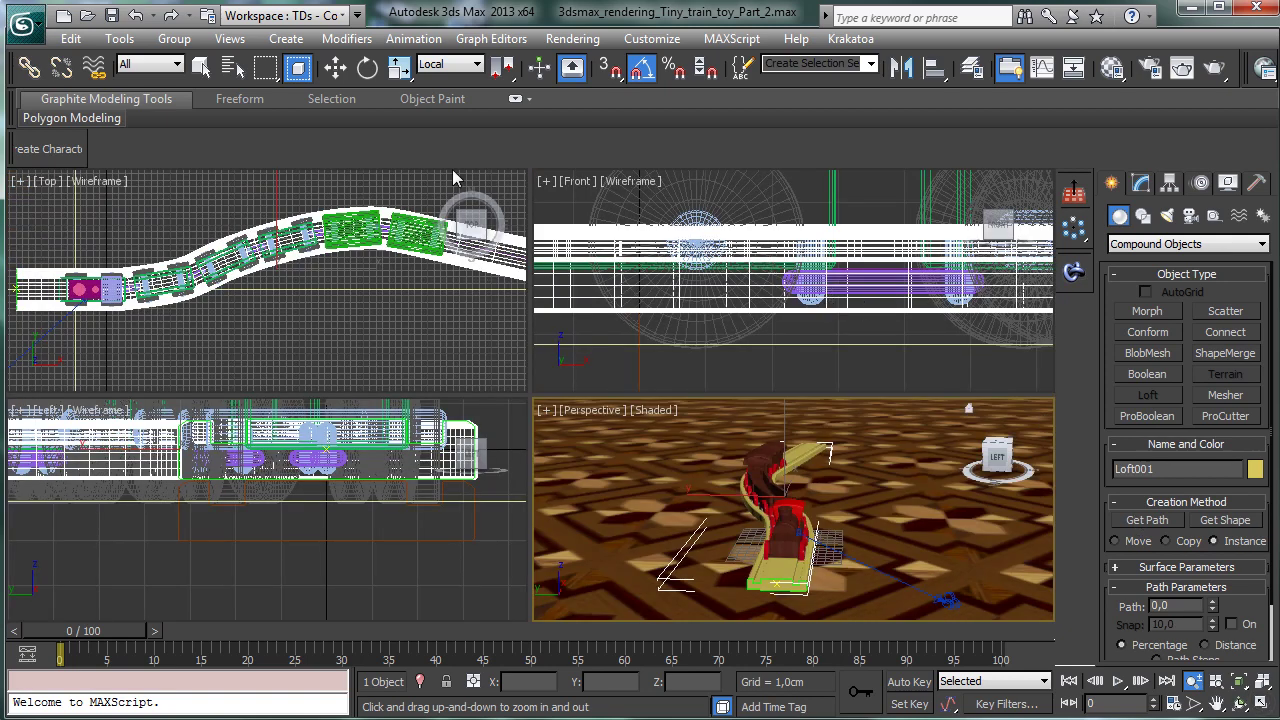
Step: Lower the Loft001 track slightly along Z with the Move Transform Type-In
{"action": "left_click", "coordinate": [336, 67]}
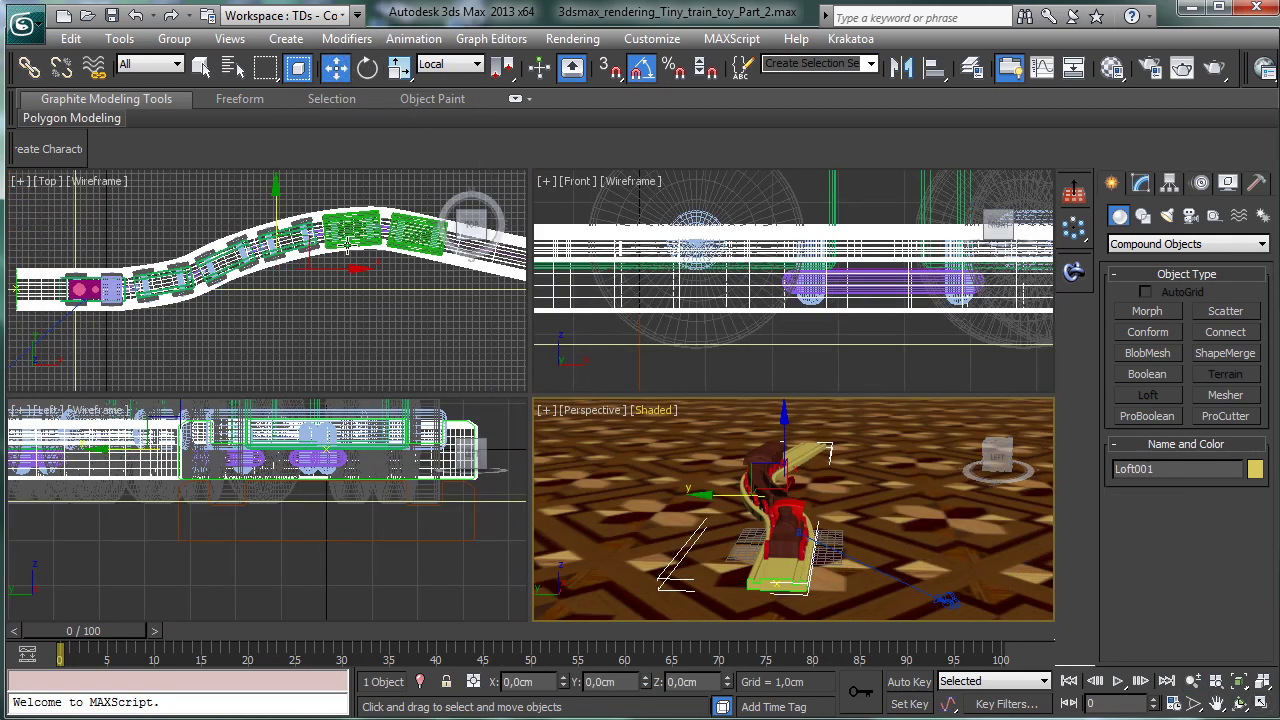
{"action": "left_click", "coordinate": [754, 288]}
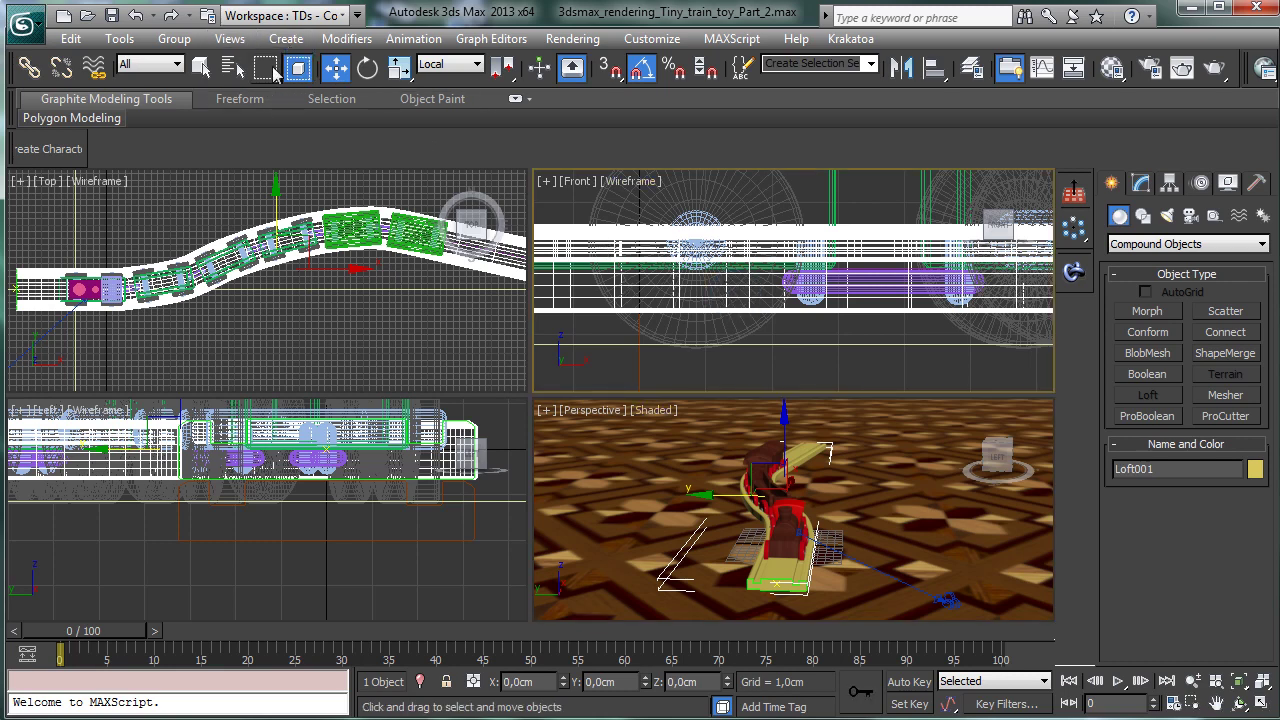
{"action": "left_click", "coordinate": [352, 410]}
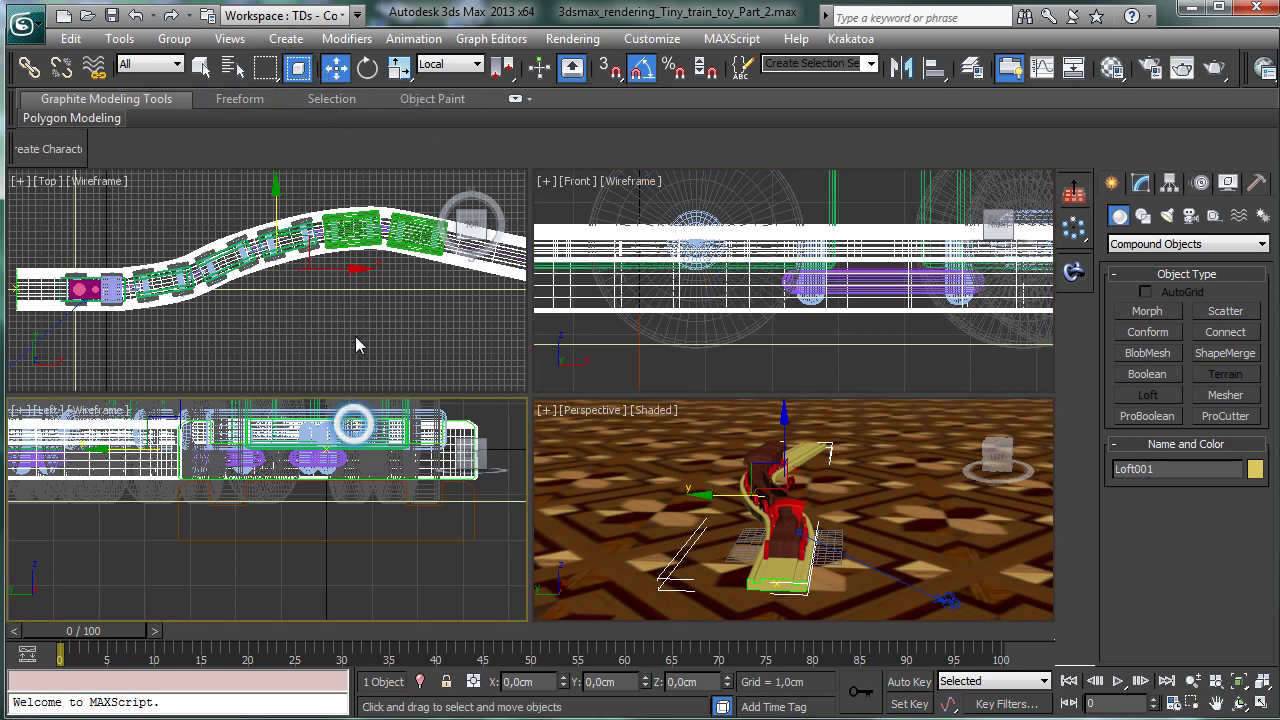
{"action": "right_click", "coordinate": [341, 74]}
{"action": "left_click_drag", "start_coordinate": [170, 409], "coordinate": [243, 259]}
{"action": "left_click_drag", "start_coordinate": [216, 352], "coordinate": [225, 374]}
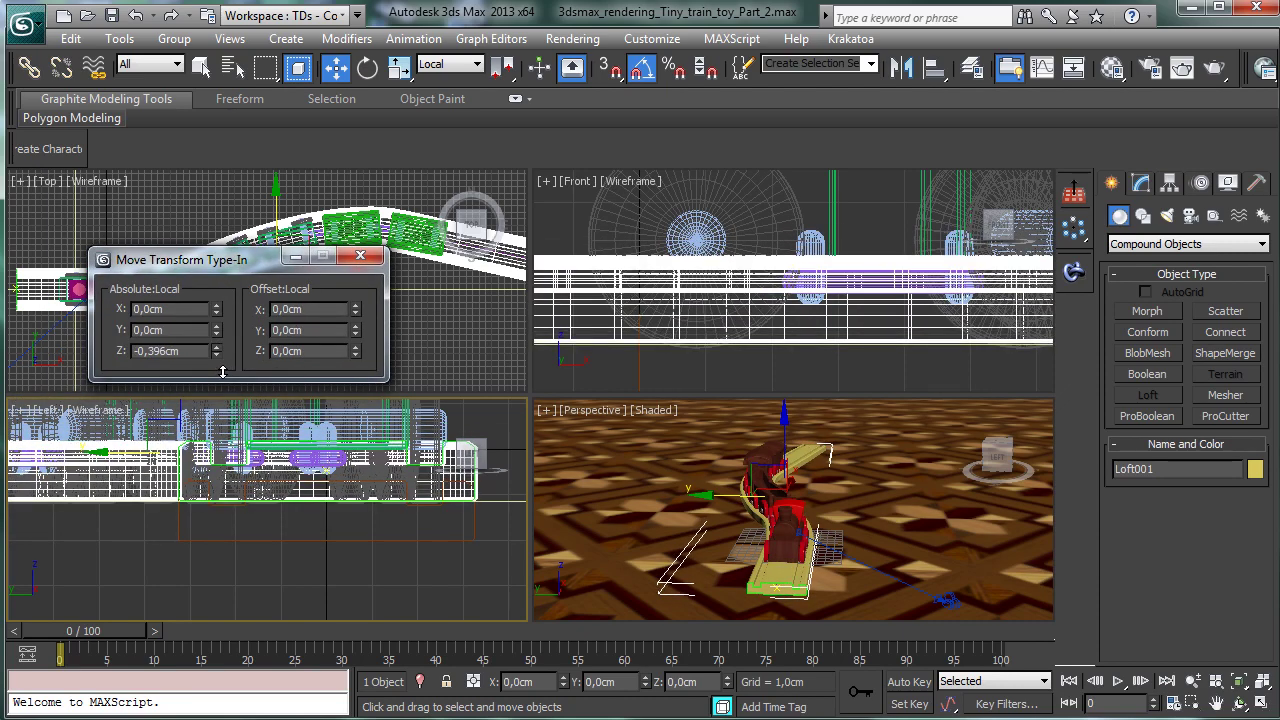
Step: Raise Train_part_1 0,926cm along Z so its wheels rest on the track
{"action": "left_click", "coordinate": [388, 420]}
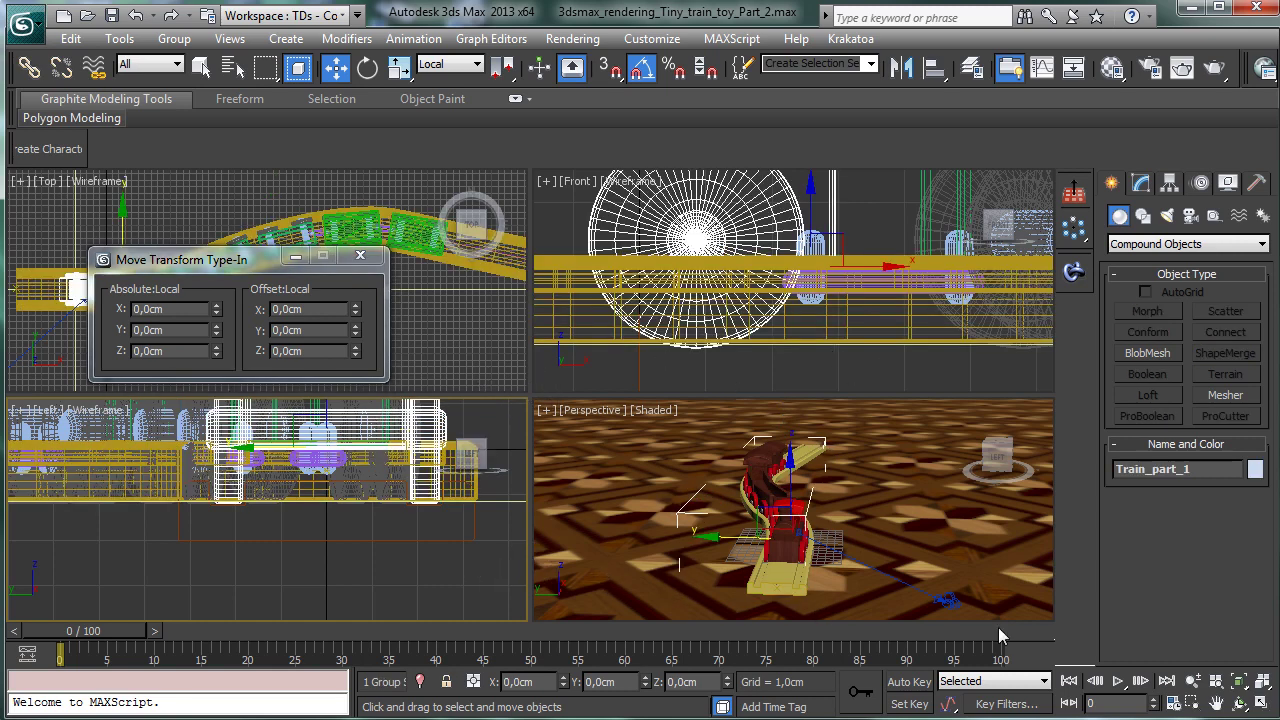
{"action": "left_click", "coordinate": [1262, 704]}
{"action": "right_click", "coordinate": [889, 484]}
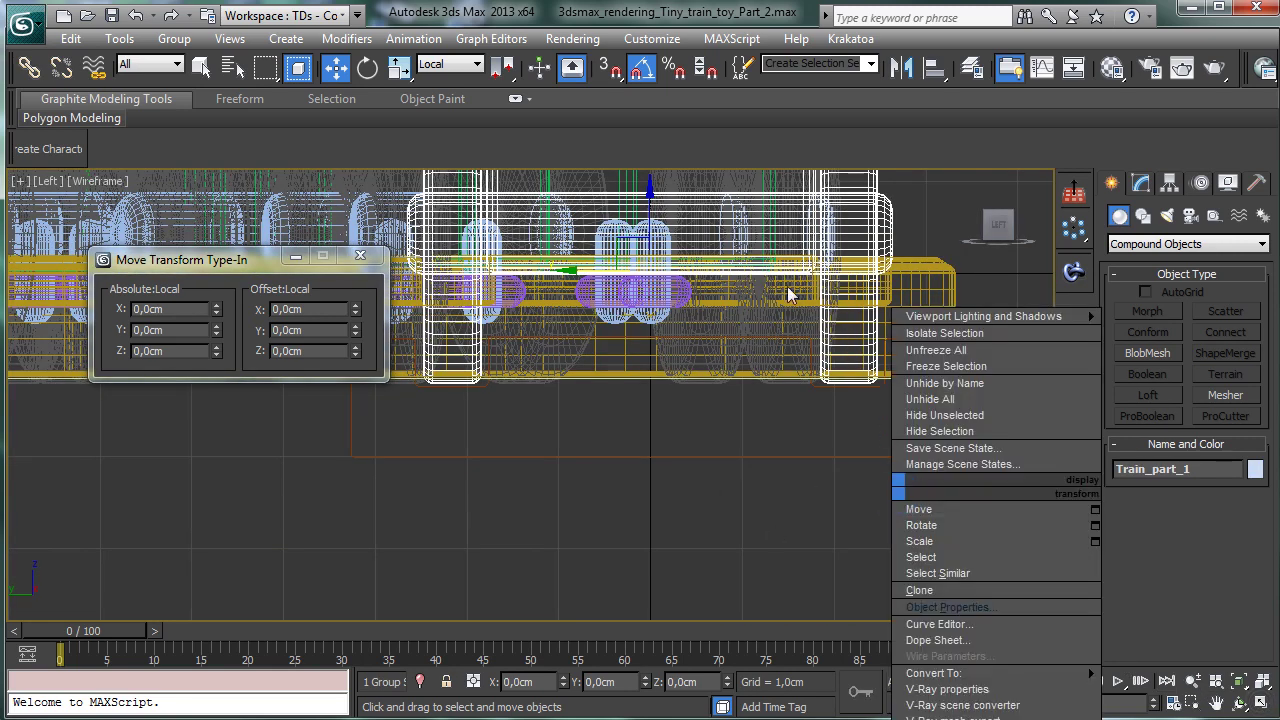
{"action": "left_click", "coordinate": [891, 503]}
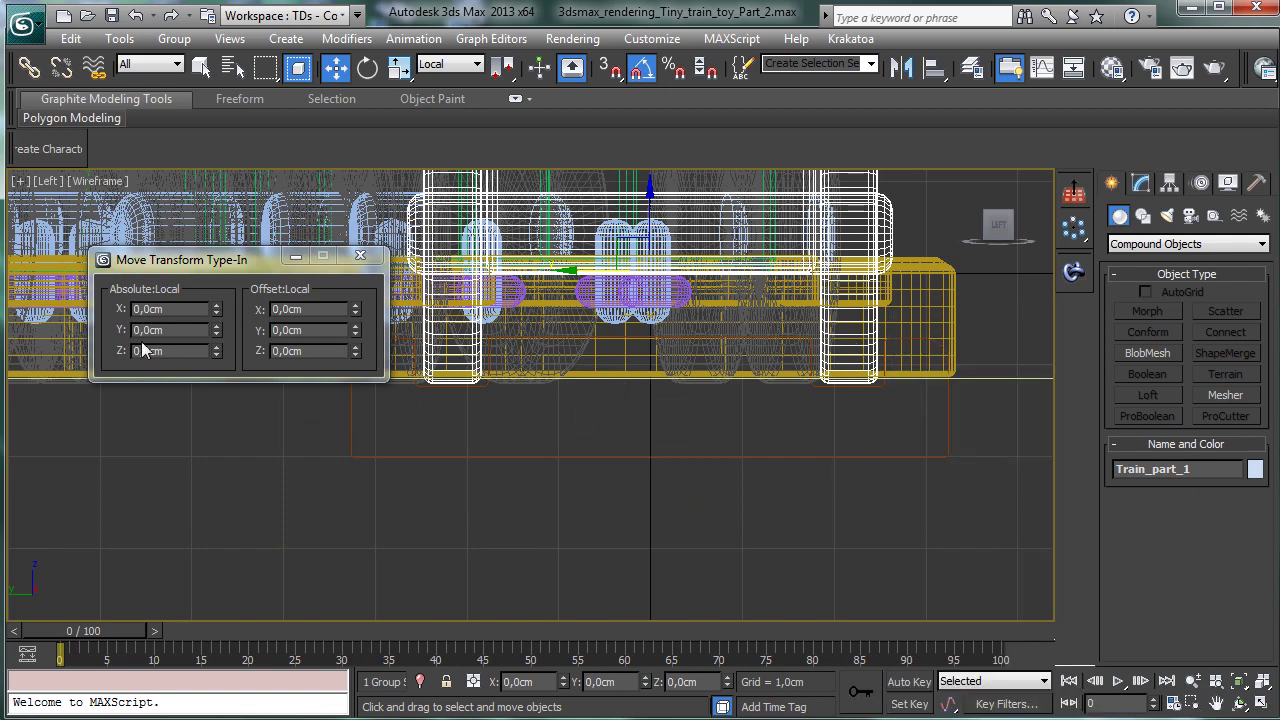
{"action": "left_click_drag", "start_coordinate": [218, 352], "coordinate": [216, 266]}
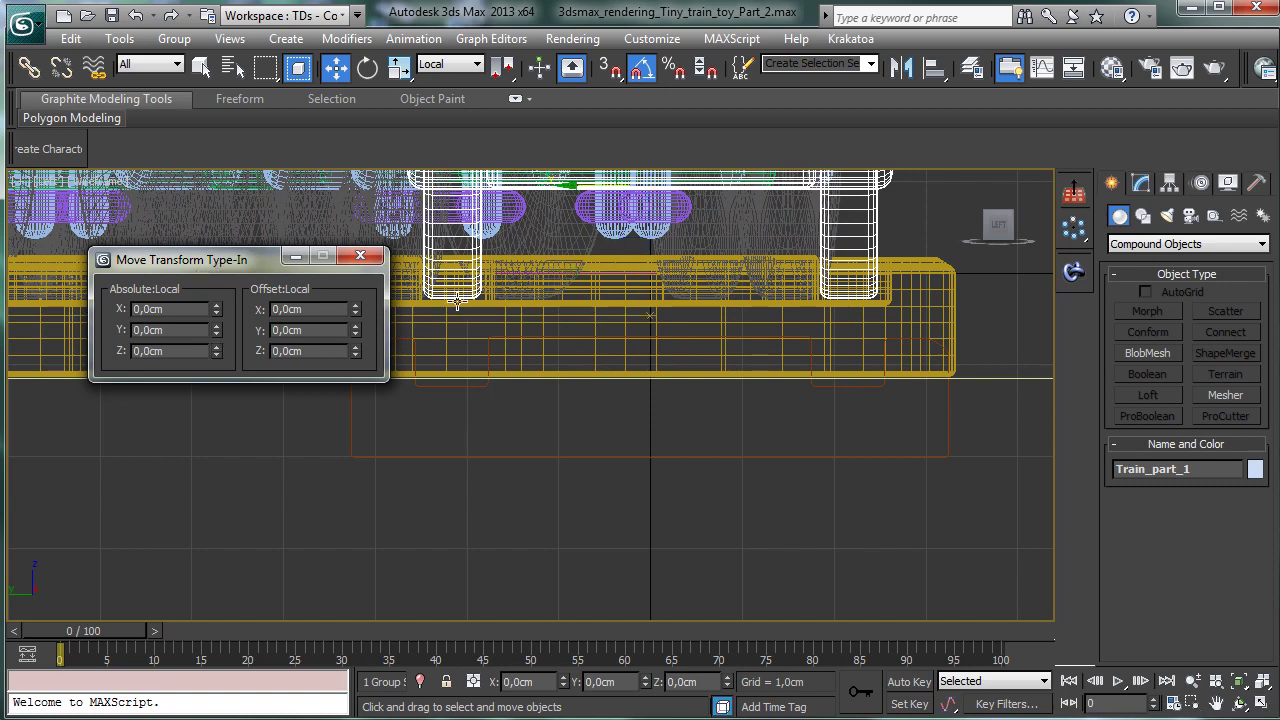
{"action": "left_click", "coordinate": [1258, 706]}
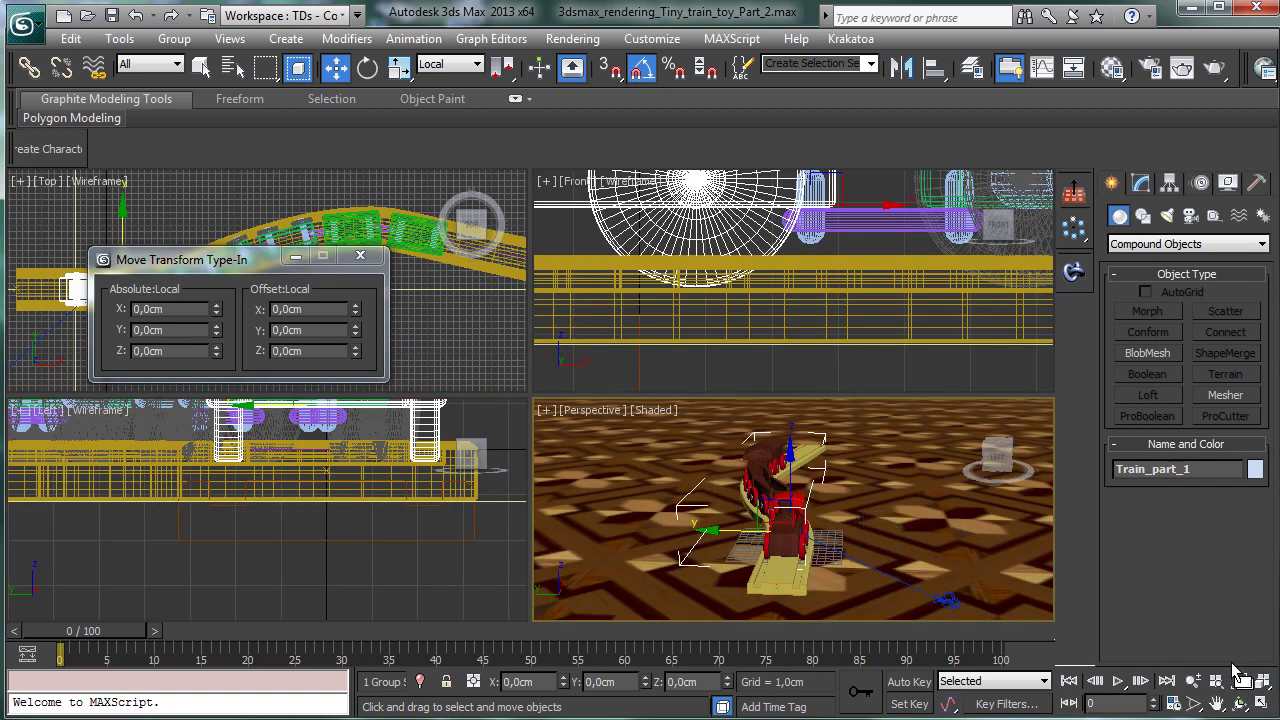
{"action": "left_click", "coordinate": [1262, 706]}
Step: Look through Camera001 and dolly it back to show more of the train
{"action": "left_click", "coordinate": [58, 181]}
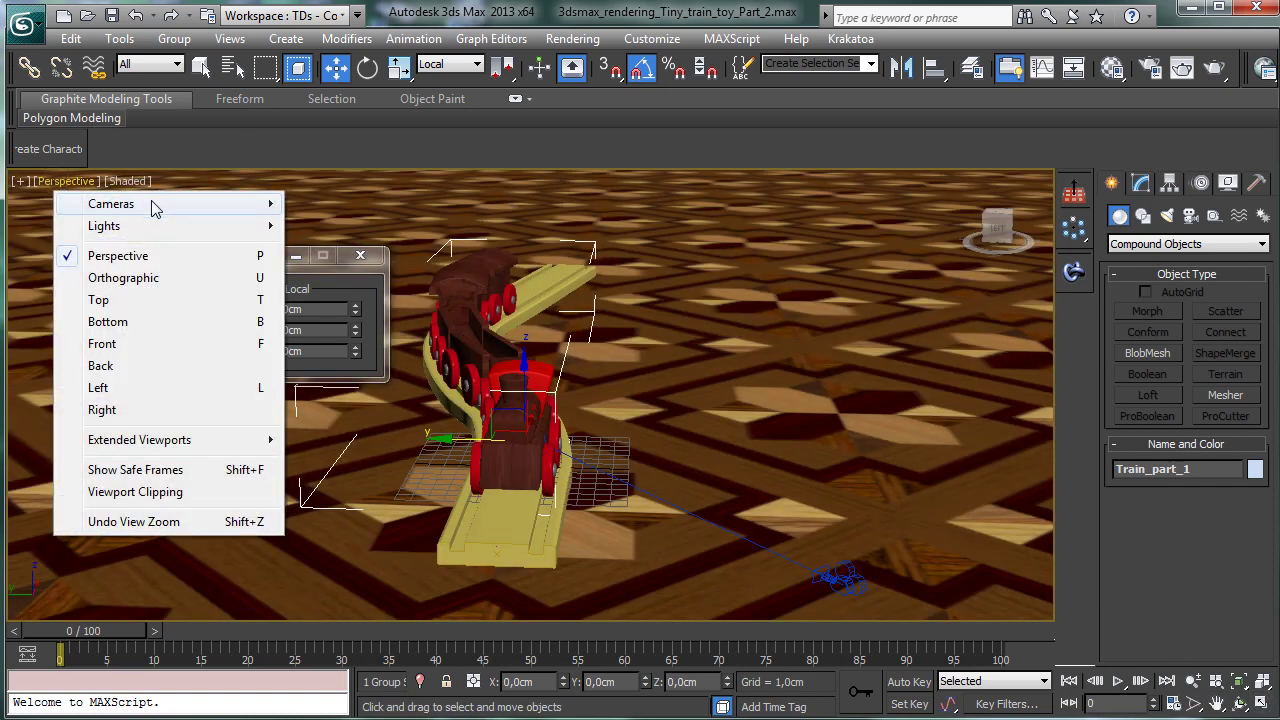
{"action": "mouse_move", "coordinate": [151, 206]}
{"action": "left_click", "coordinate": [343, 204]}
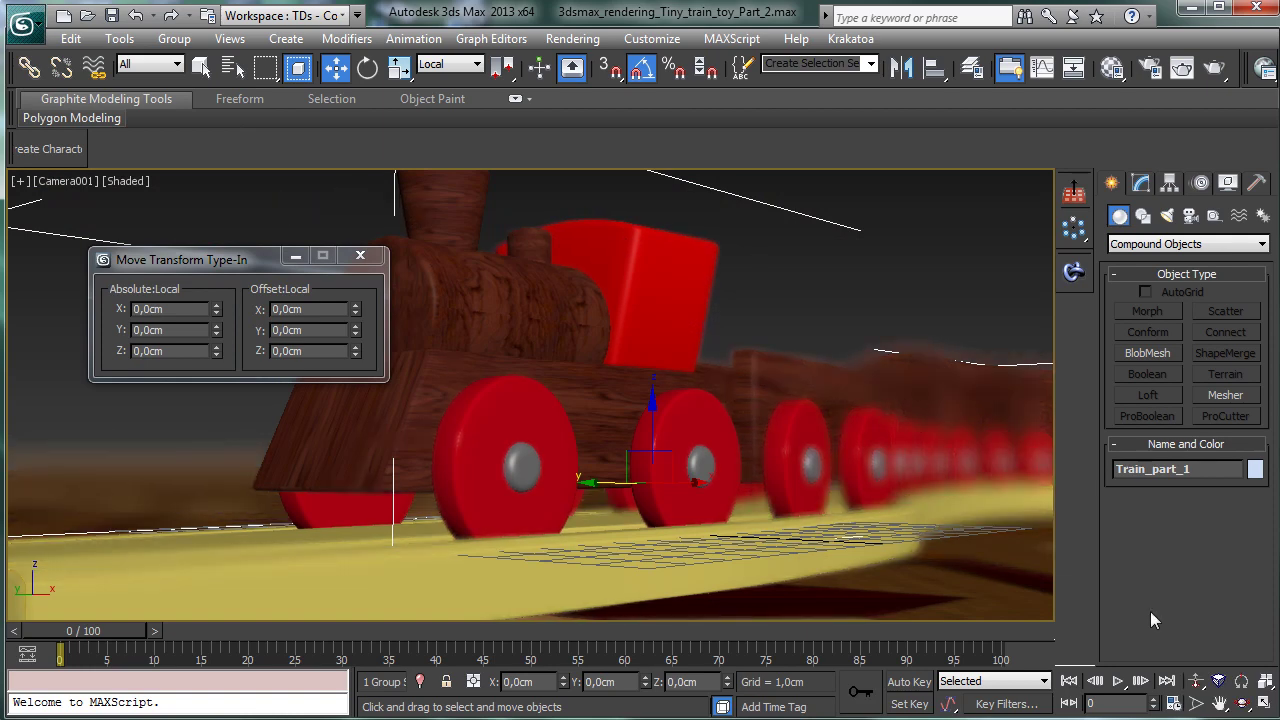
{"action": "left_click", "coordinate": [1197, 681]}
{"action": "left_click_drag", "start_coordinate": [633, 418], "coordinate": [631, 458]}
{"action": "middle_click_drag", "start_coordinate": [631, 458], "coordinate": [680, 412]}
Step: Roll Camera001 nearly level and adjust its perspective on the train
{"action": "left_click_drag", "start_coordinate": [697, 412], "coordinate": [892, 396]}
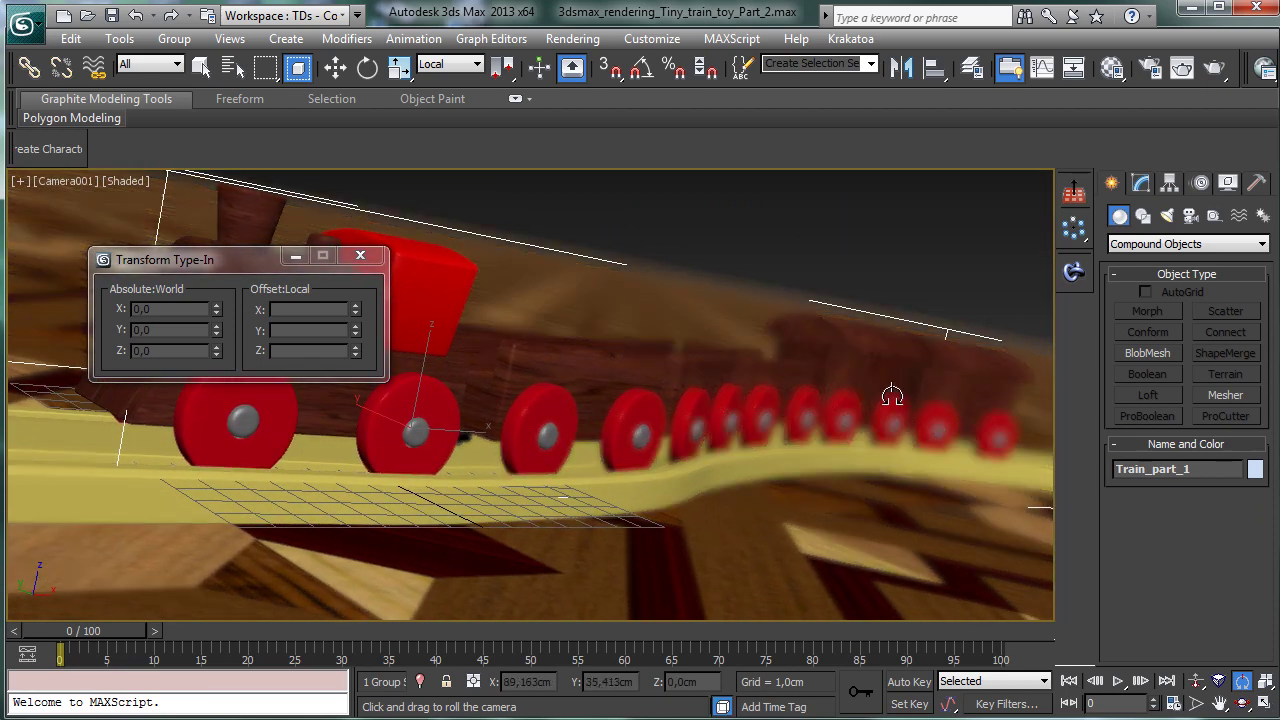
{"action": "left_click_drag", "start_coordinate": [795, 400], "coordinate": [828, 433]}
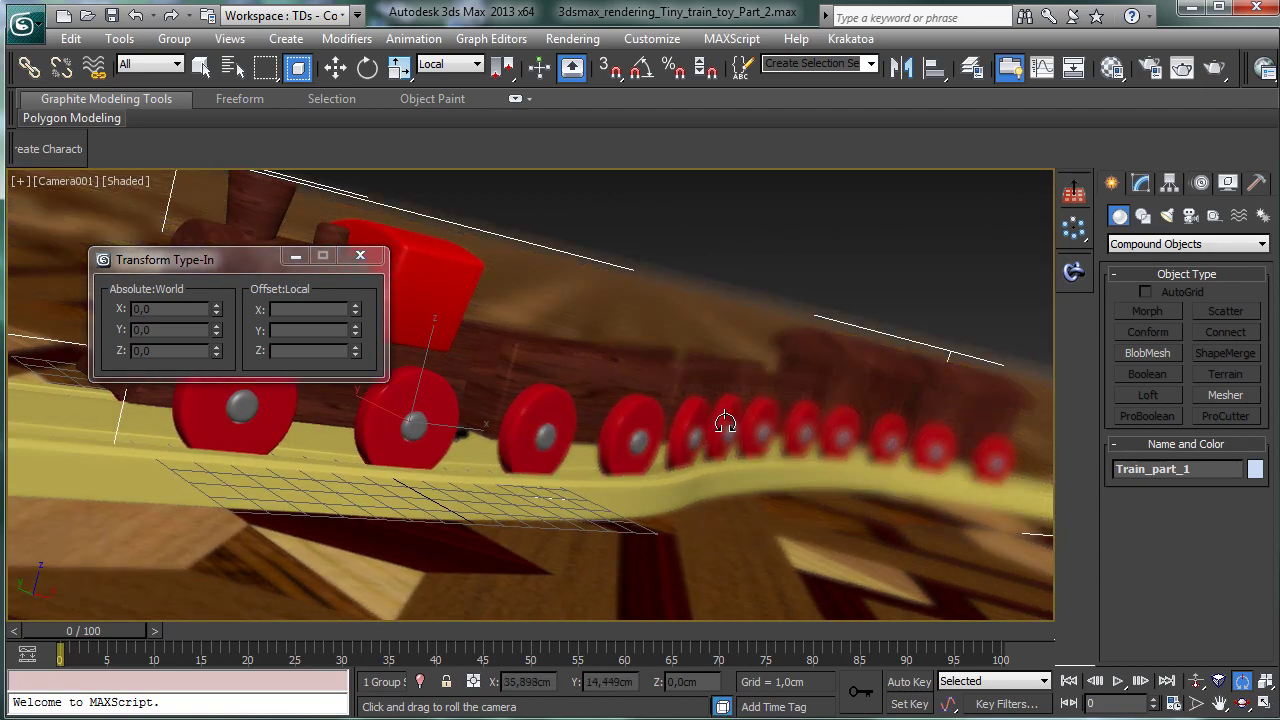
{"action": "left_click_drag", "start_coordinate": [725, 423], "coordinate": [760, 402]}
{"action": "left_click", "coordinate": [1219, 681]}
{"action": "left_click_drag", "start_coordinate": [814, 449], "coordinate": [791, 176]}
{"action": "left_click_drag", "start_coordinate": [665, 402], "coordinate": [694, 276]}
{"action": "left_click", "coordinate": [360, 255]}
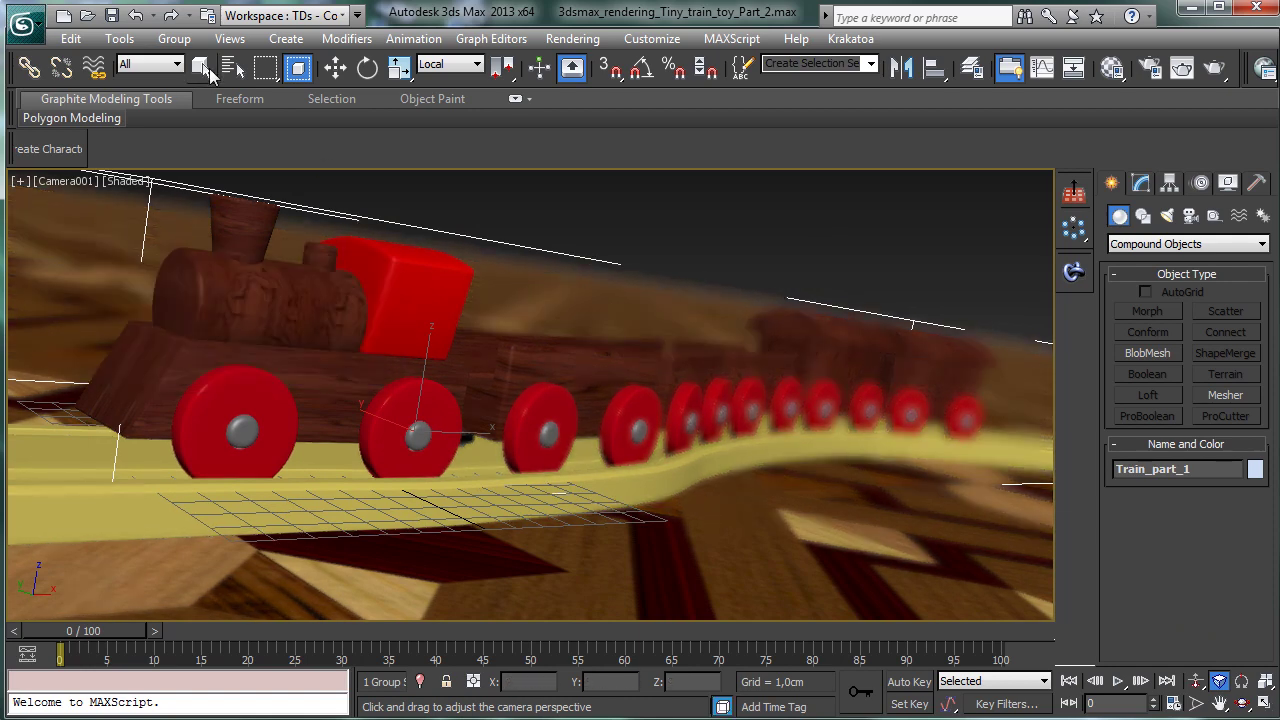
{"action": "left_click", "coordinate": [201, 67]}
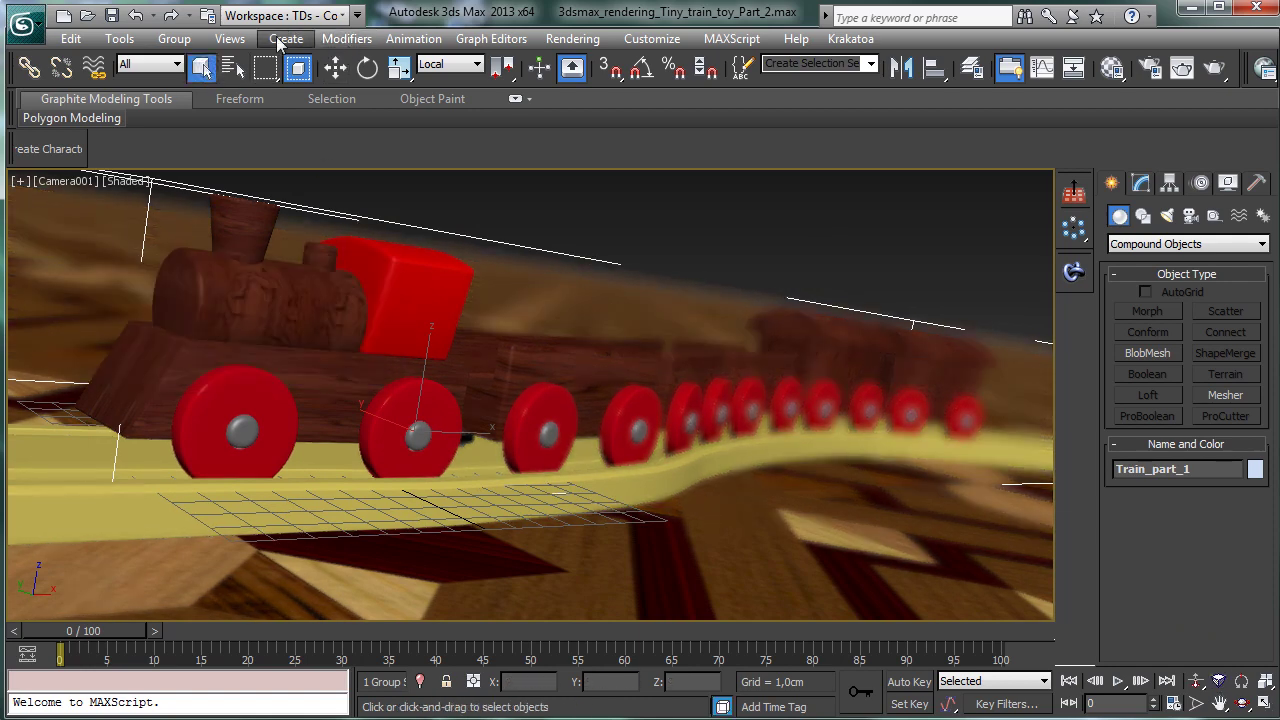
Step: Orbit and truck Camera001 around the train to find a new angle
{"action": "left_click", "coordinate": [1243, 704]}
{"action": "left_click_drag", "start_coordinate": [577, 426], "coordinate": [606, 437]}
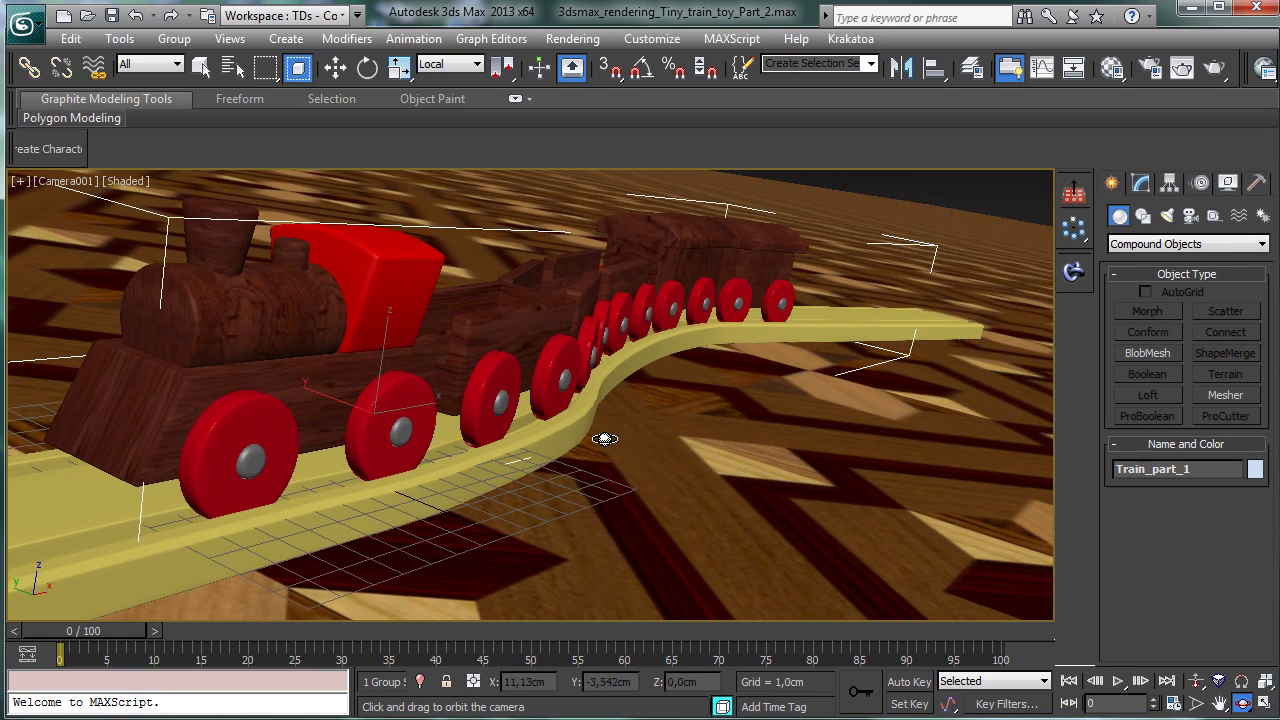
{"action": "left_click", "coordinate": [1220, 704]}
{"action": "left_click_drag", "start_coordinate": [751, 406], "coordinate": [943, 437]}
{"action": "left_click", "coordinate": [1243, 704]}
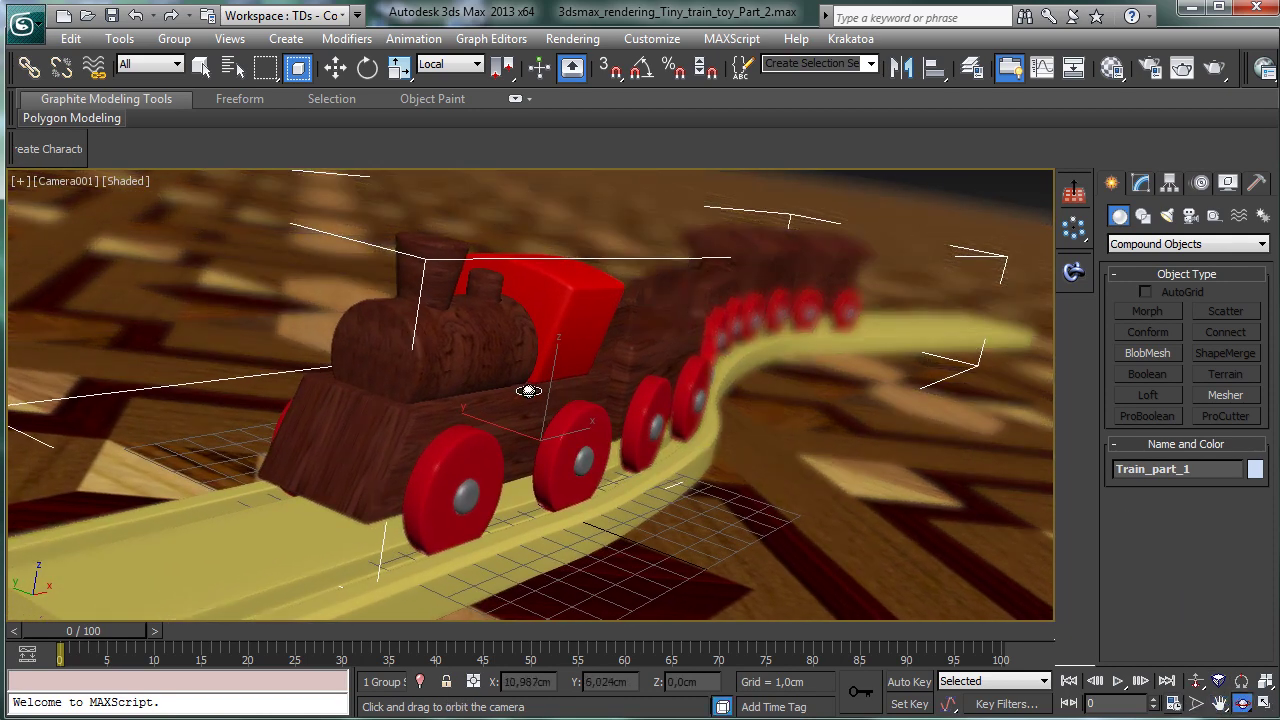
{"action": "right_click", "coordinate": [529, 391]}
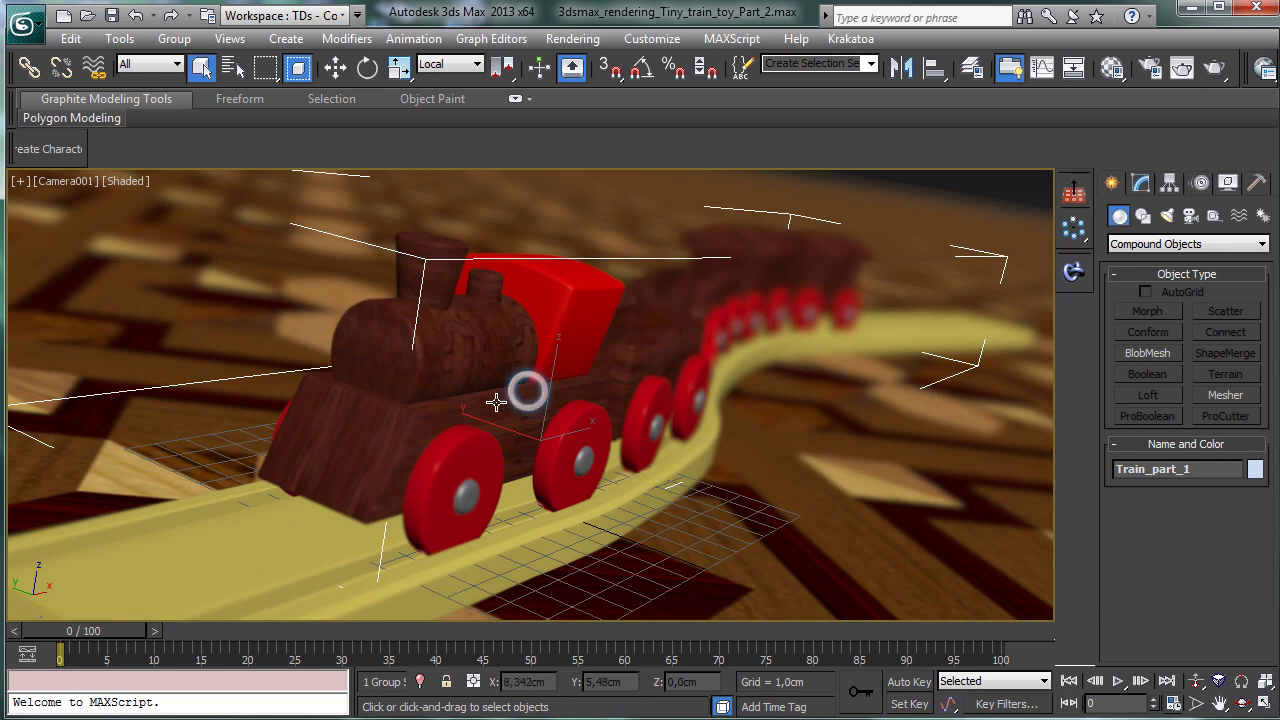
{"action": "left_click", "coordinate": [1243, 704]}
{"action": "left_click_drag", "start_coordinate": [529, 394], "coordinate": [560, 400]}
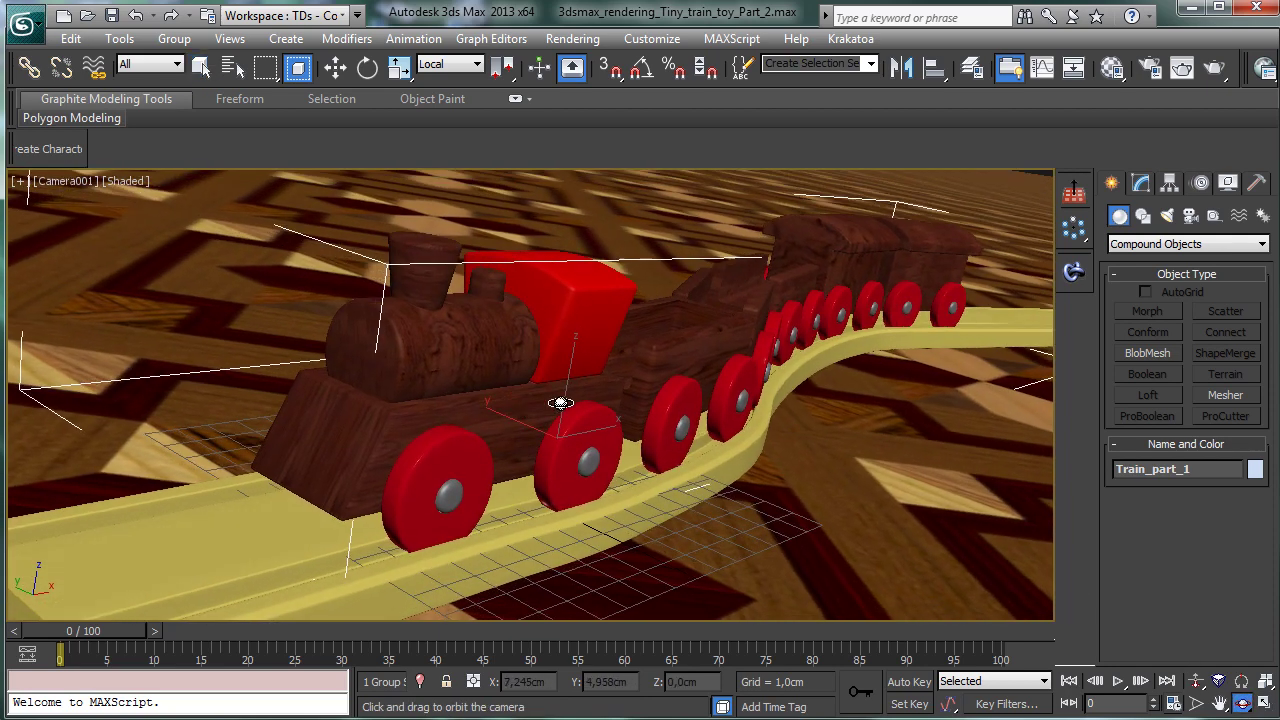
Step: Truck and dolly Camera001 to frame the locomotive close up, then save the scene
{"action": "left_click", "coordinate": [1220, 704]}
{"action": "left_click_drag", "start_coordinate": [737, 443], "coordinate": [663, 451]}
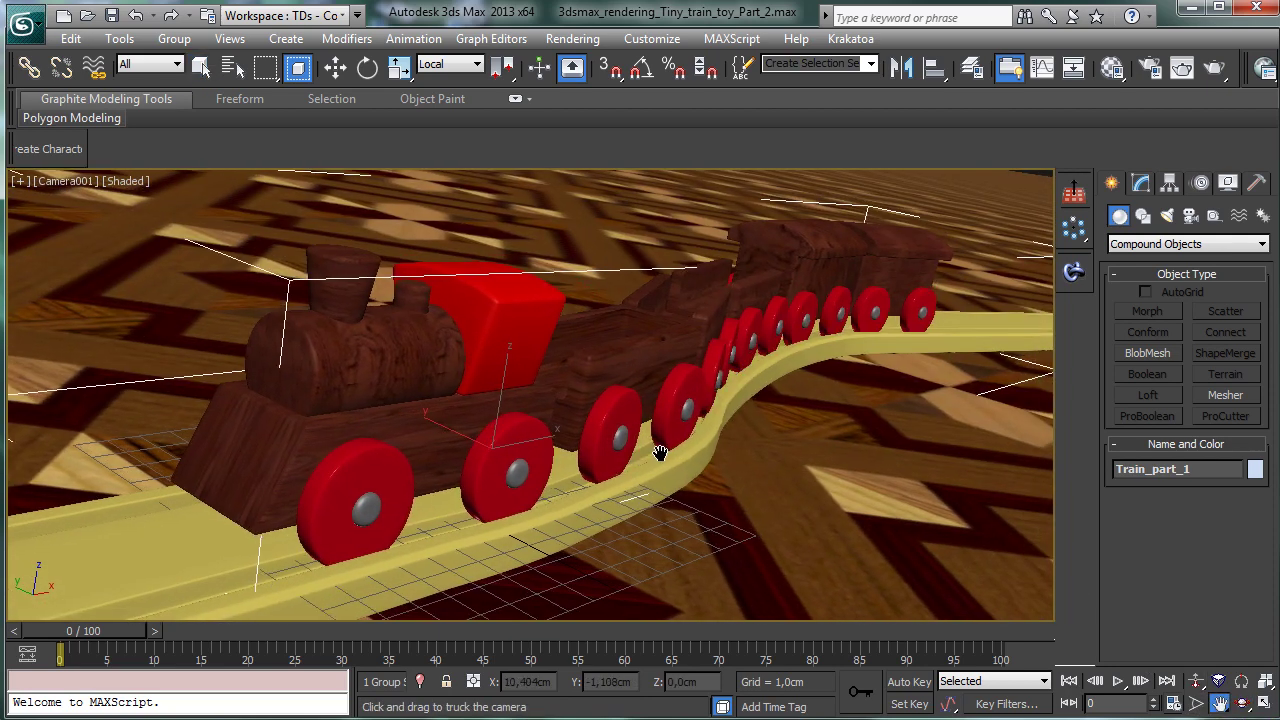
{"action": "left_click", "coordinate": [1196, 681]}
{"action": "left_click_drag", "start_coordinate": [514, 429], "coordinate": [520, 405]}
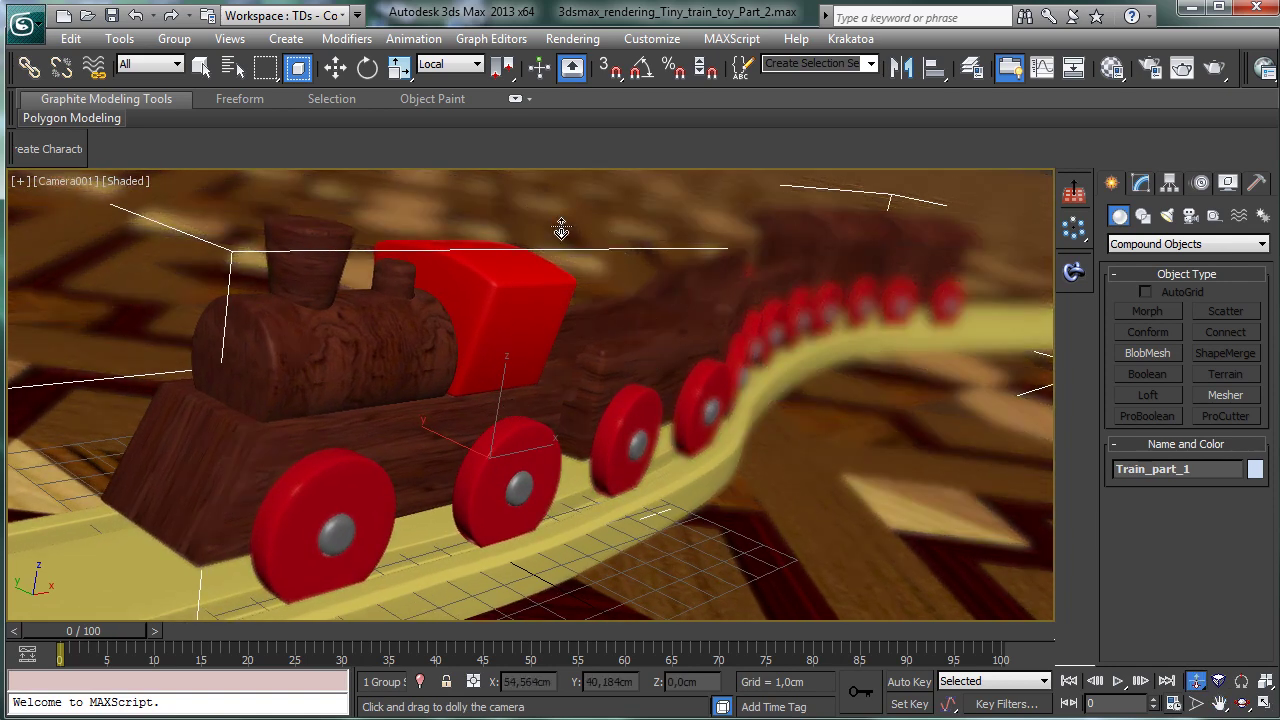
{"action": "left_click", "coordinate": [1220, 704]}
{"action": "left_click_drag", "start_coordinate": [557, 462], "coordinate": [557, 433]}
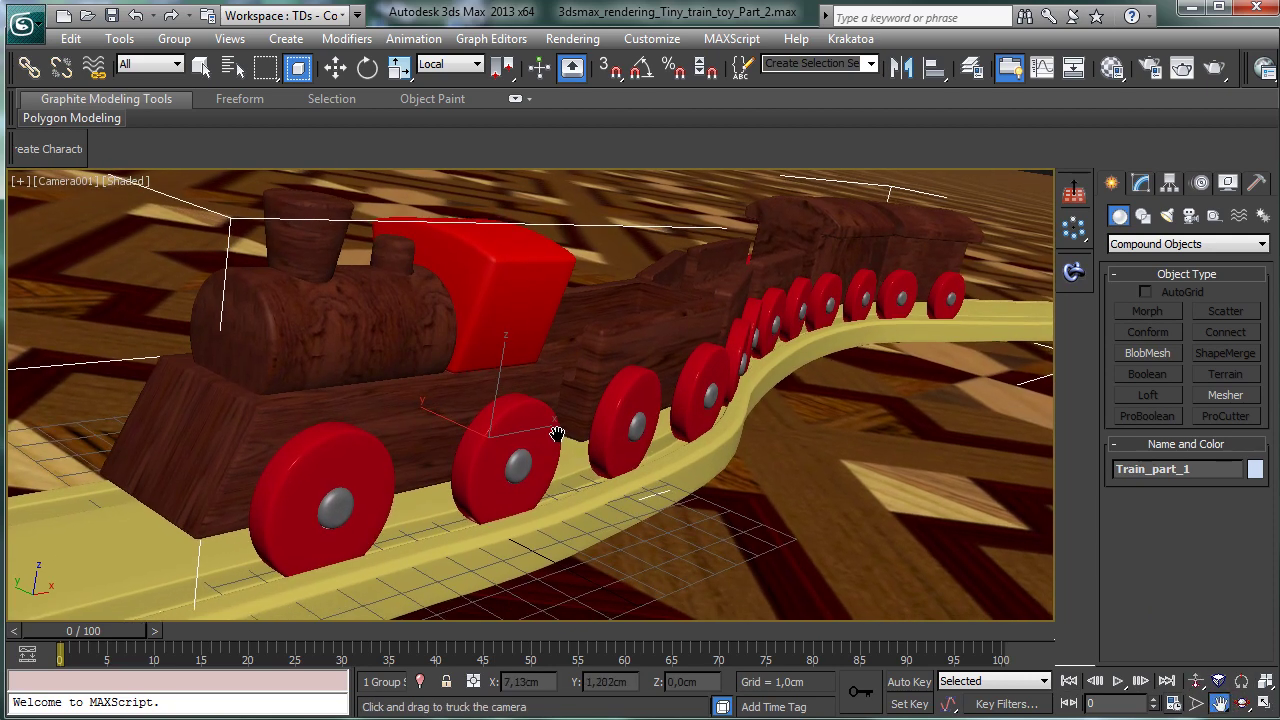
{"action": "left_click", "coordinate": [201, 66]}
{"action": "left_click", "coordinate": [111, 15]}
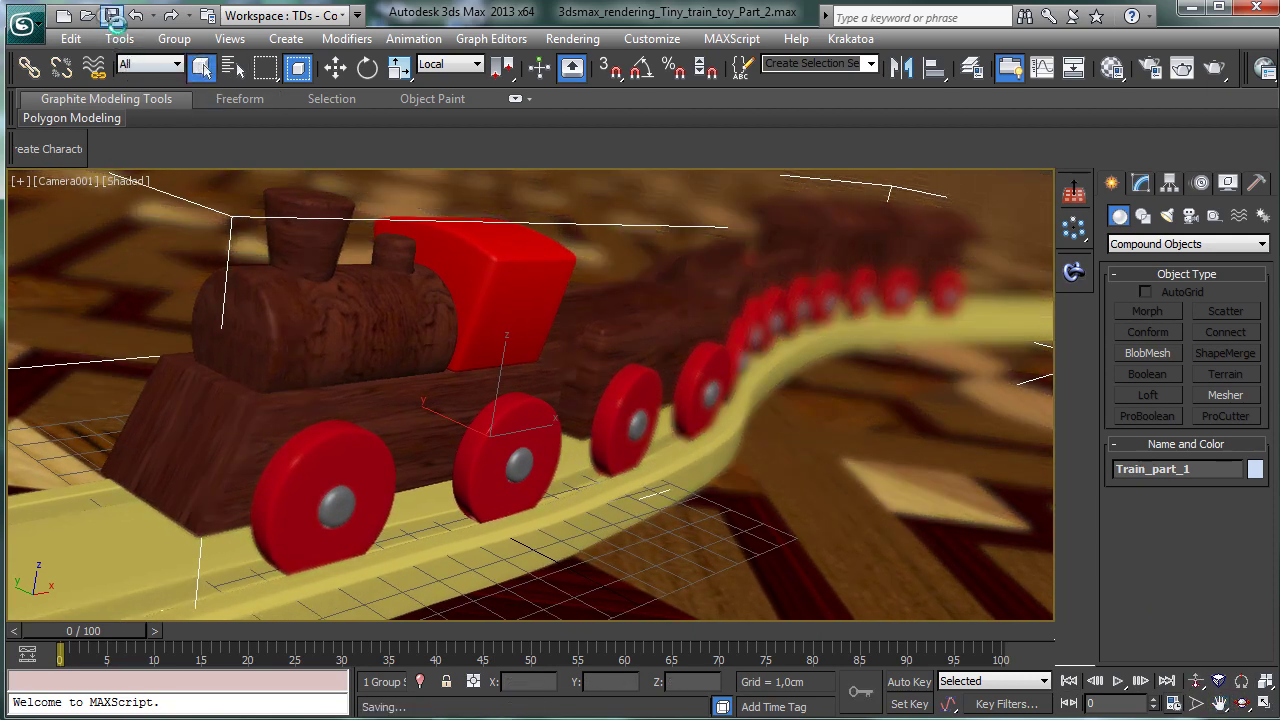
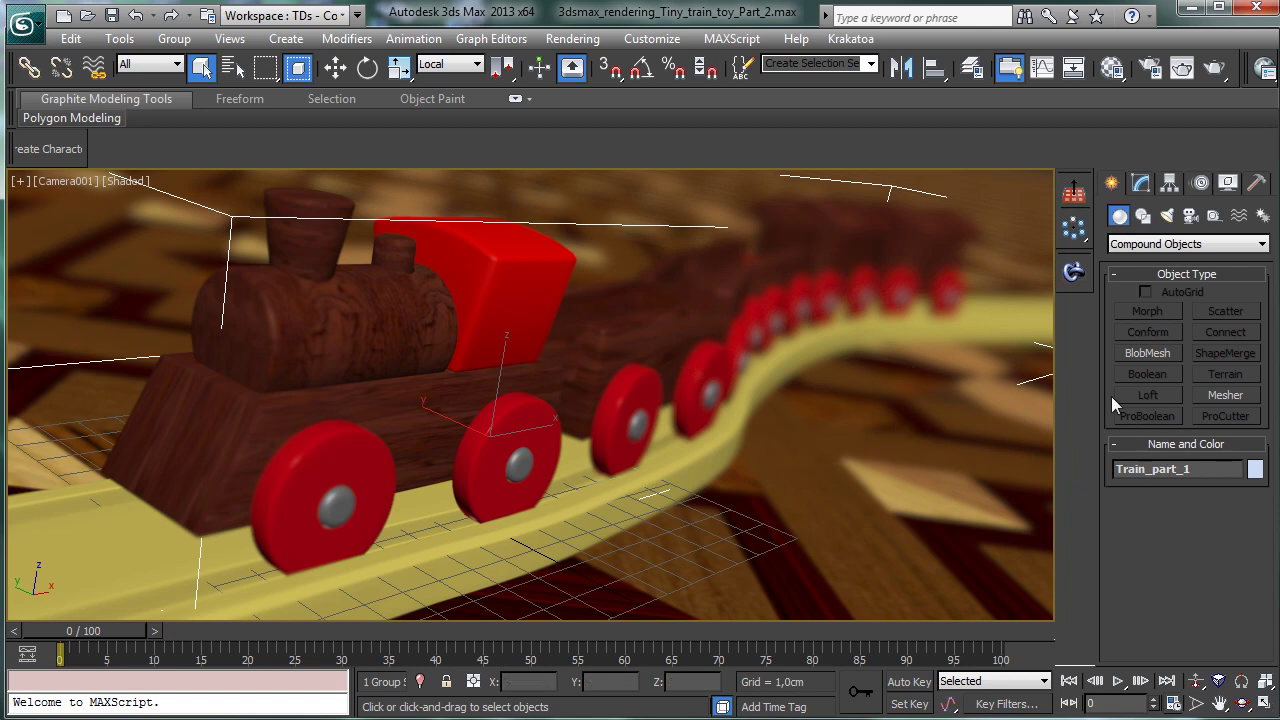
Step: Clear the selection and select the curved track loft Loft001 in the Modify panel
{"action": "left_click", "coordinate": [112, 561]}
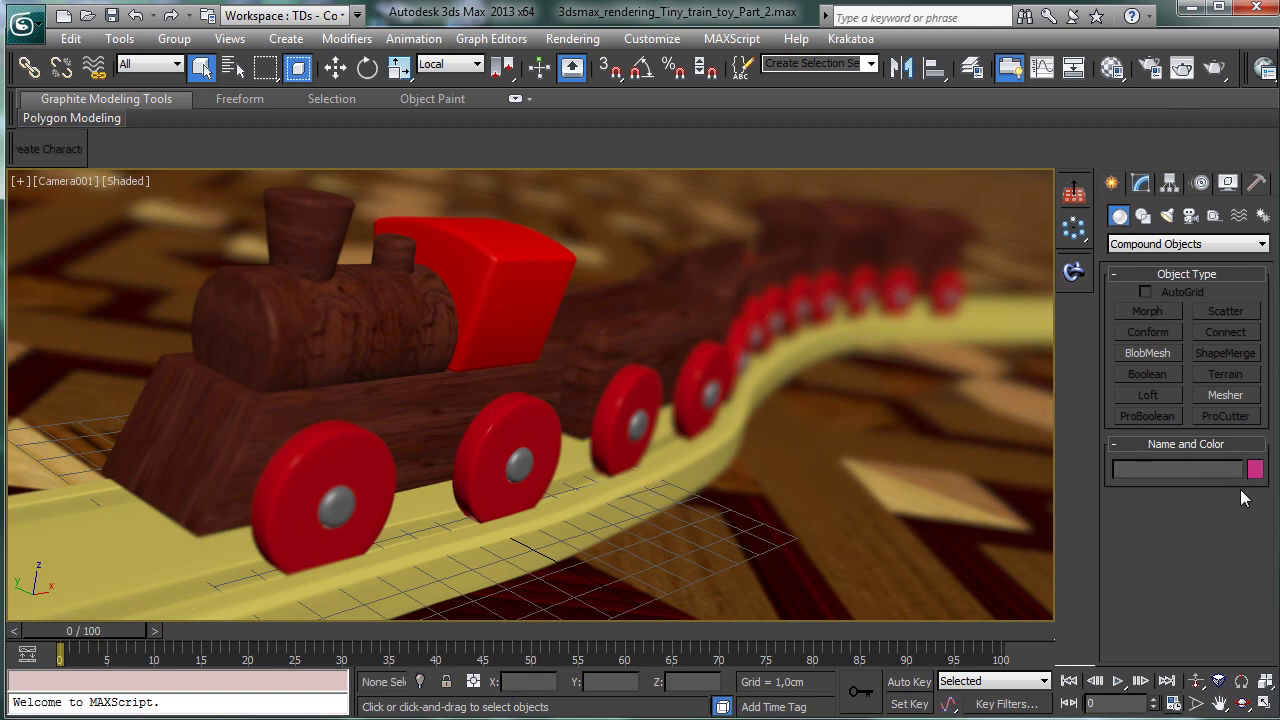
{"action": "left_click", "coordinate": [1141, 182]}
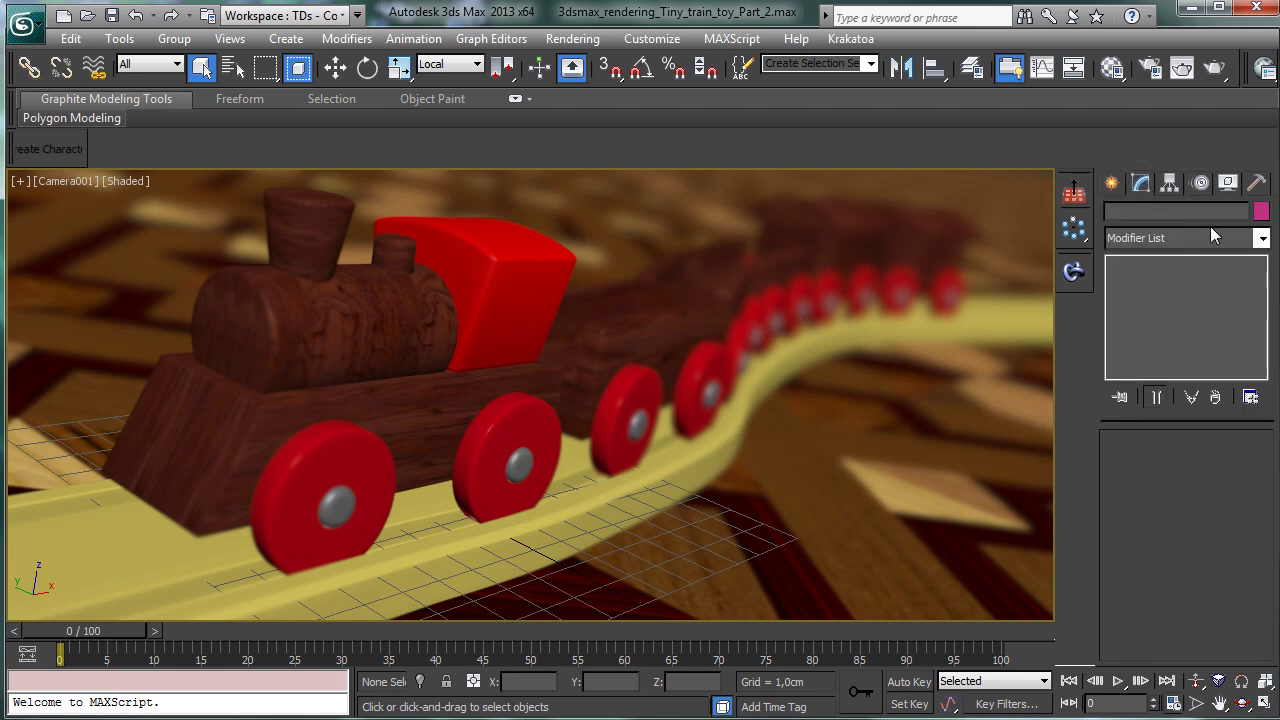
{"action": "left_click", "coordinate": [1265, 703]}
{"action": "left_click", "coordinate": [443, 485]}
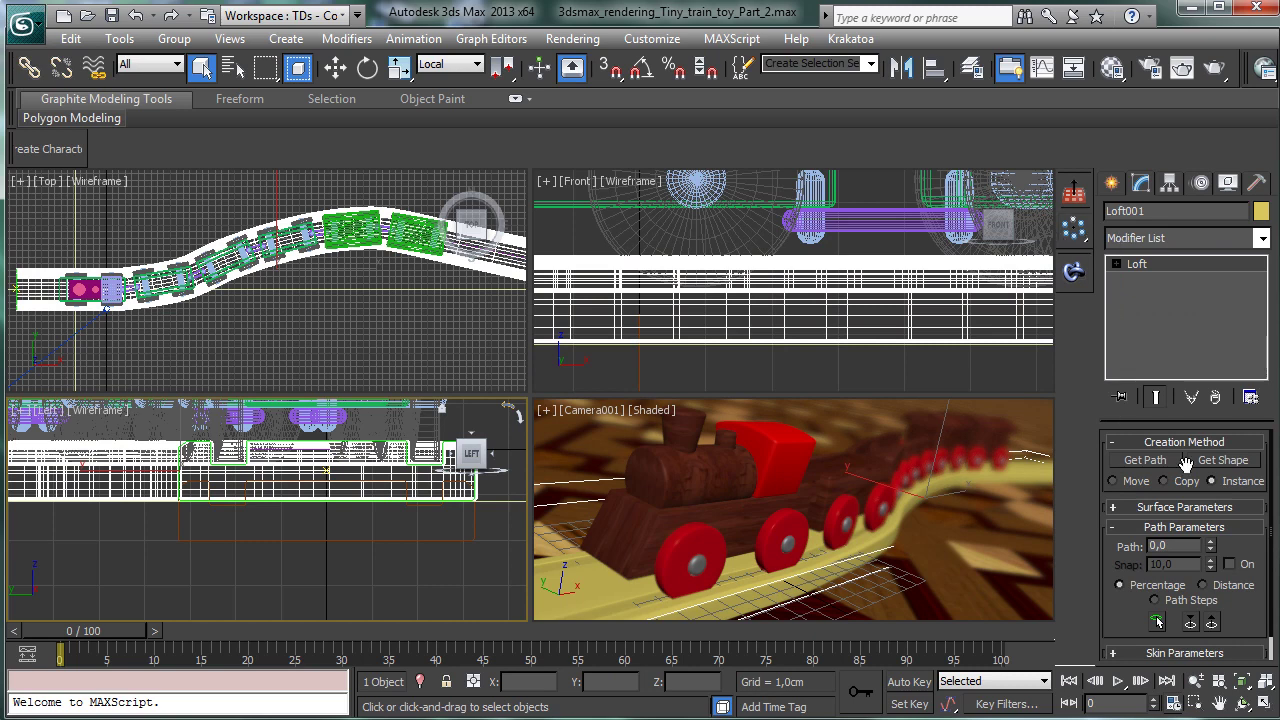
Step: Turn on Optimize Shapes for Loft001, raise Path Steps to 10, and open the Material Editor
{"action": "left_click_drag", "start_coordinate": [1259, 612], "coordinate": [1258, 441]}
{"action": "left_click", "coordinate": [1184, 628]}
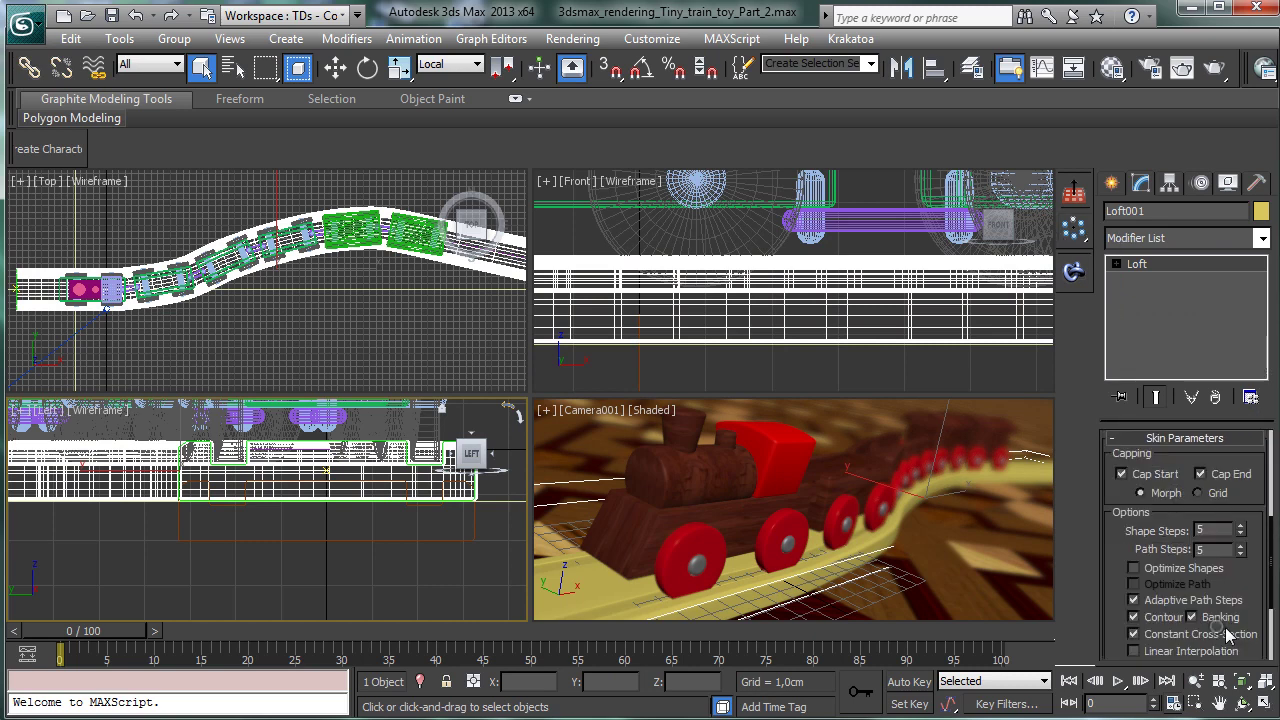
{"action": "left_click", "coordinate": [1134, 568]}
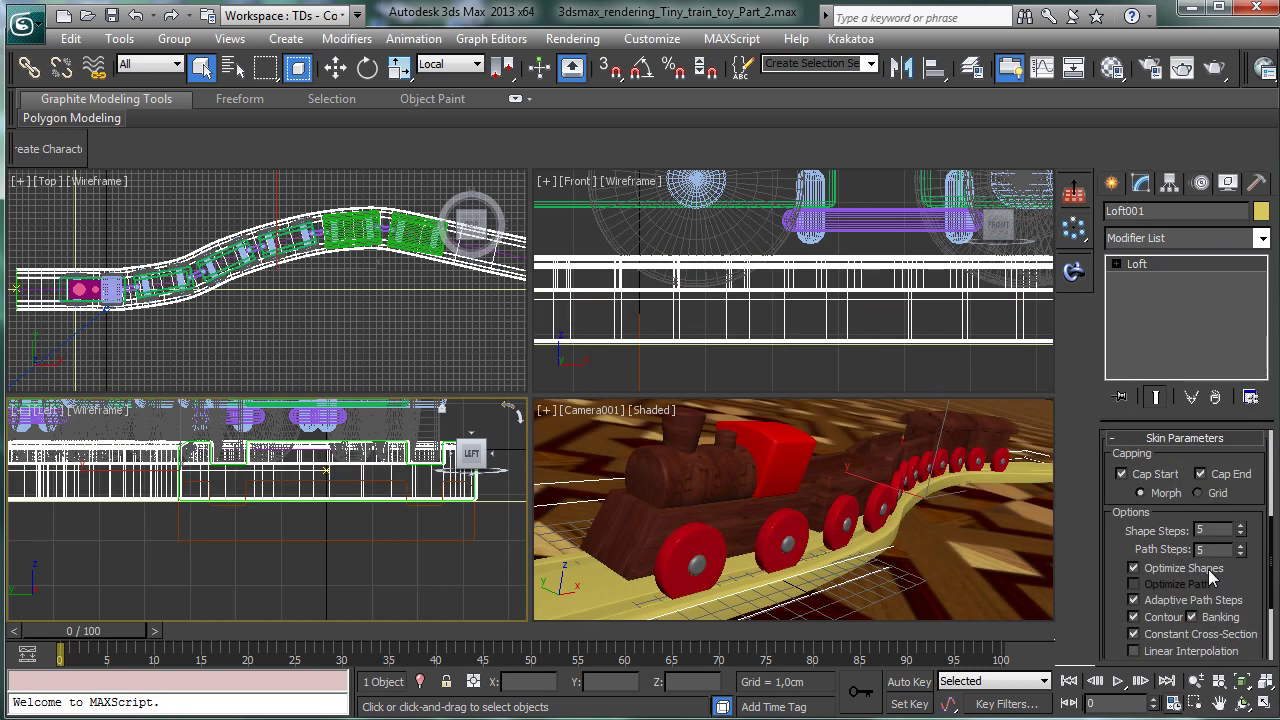
{"action": "left_click", "coordinate": [1240, 547]}
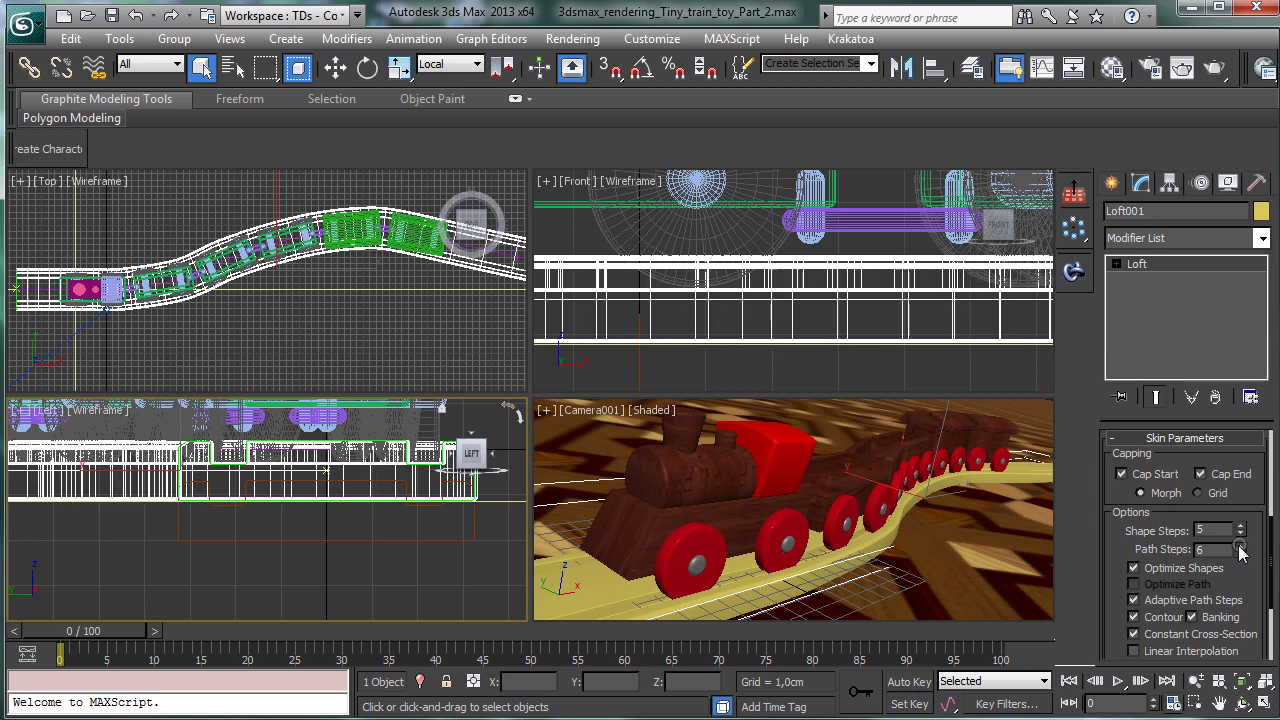
{"action": "left_click", "coordinate": [1240, 547]}
{"action": "left_click", "coordinate": [1240, 547]}
{"action": "left_click", "coordinate": [1240, 547]}
{"action": "left_click", "coordinate": [1240, 547]}
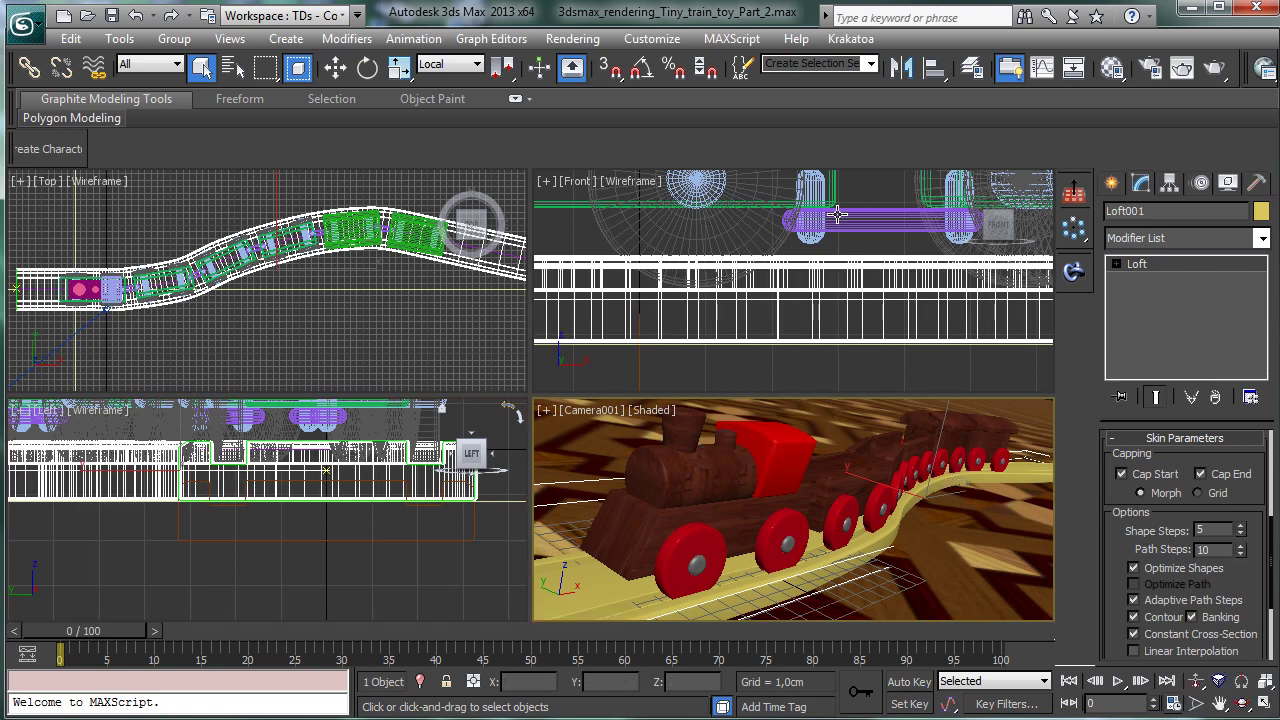
{"action": "left_click", "coordinate": [1112, 67]}
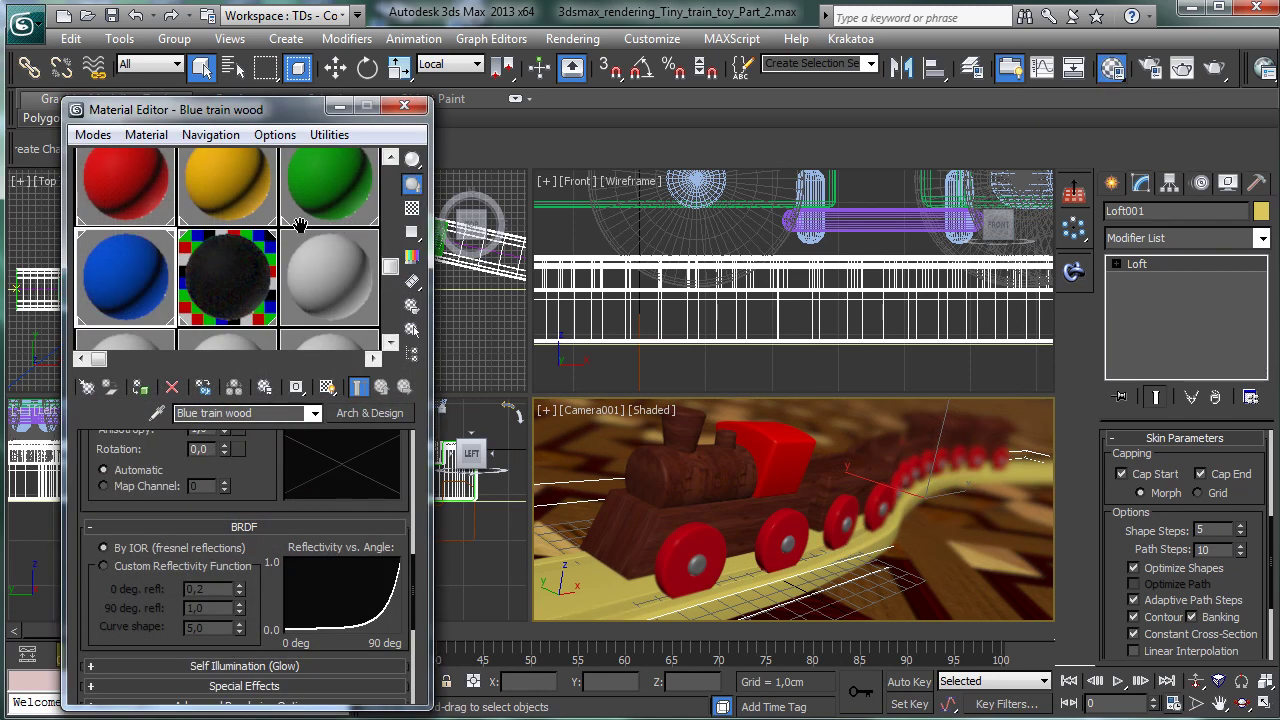
Step: Rename the 'Black train wood' material to 'train wood'
{"action": "left_click_drag", "start_coordinate": [281, 224], "coordinate": [278, 323]}
{"action": "left_click", "coordinate": [237, 186]}
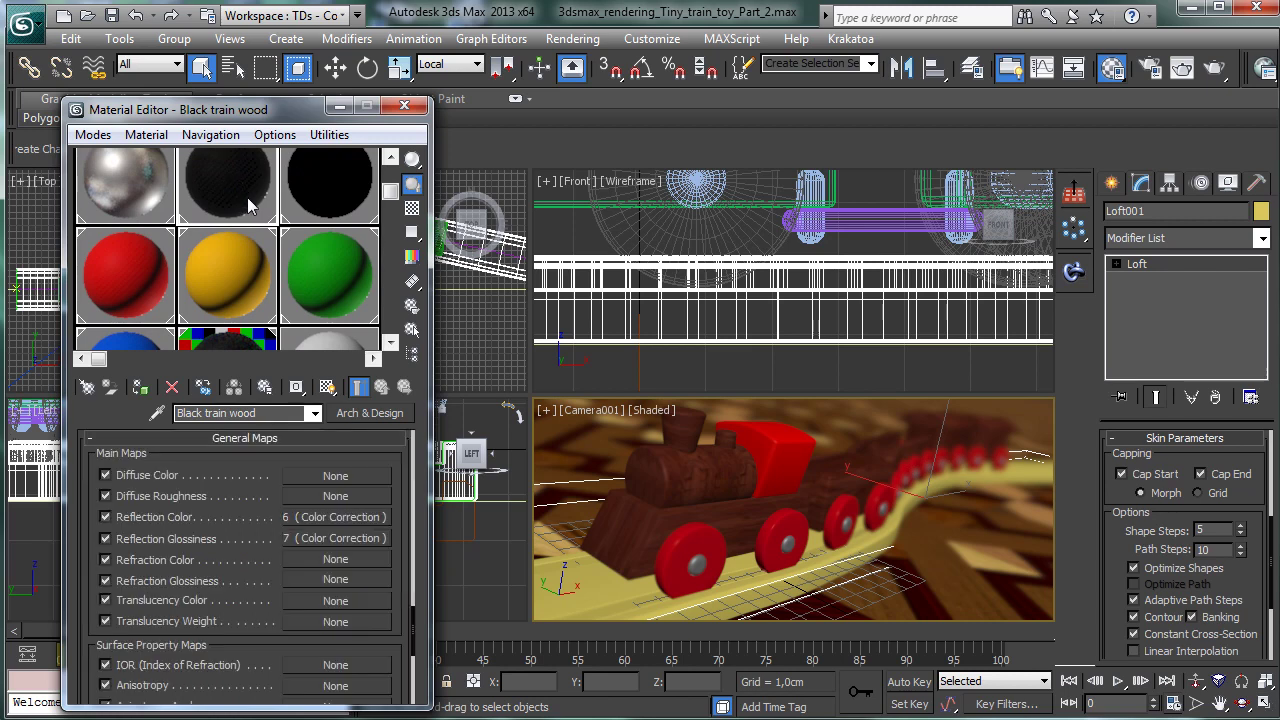
{"action": "left_click", "coordinate": [335, 346]}
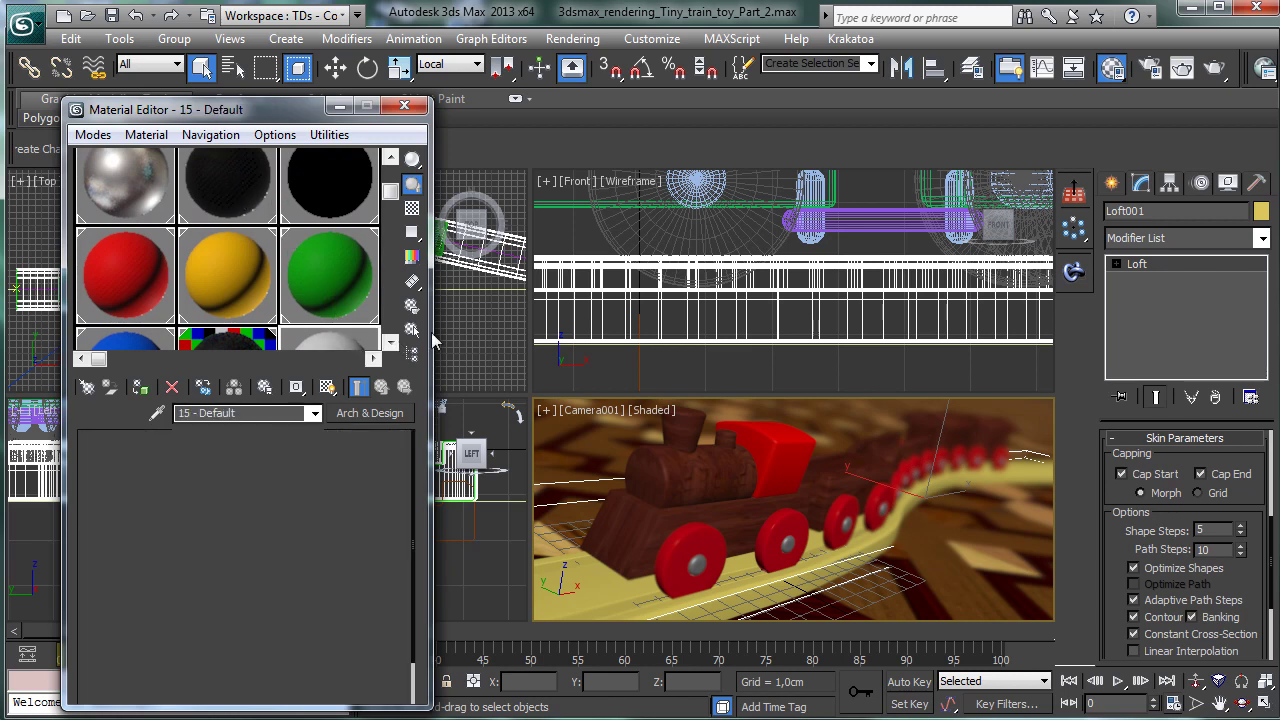
{"action": "left_click_drag", "start_coordinate": [207, 413], "coordinate": [178, 413]}
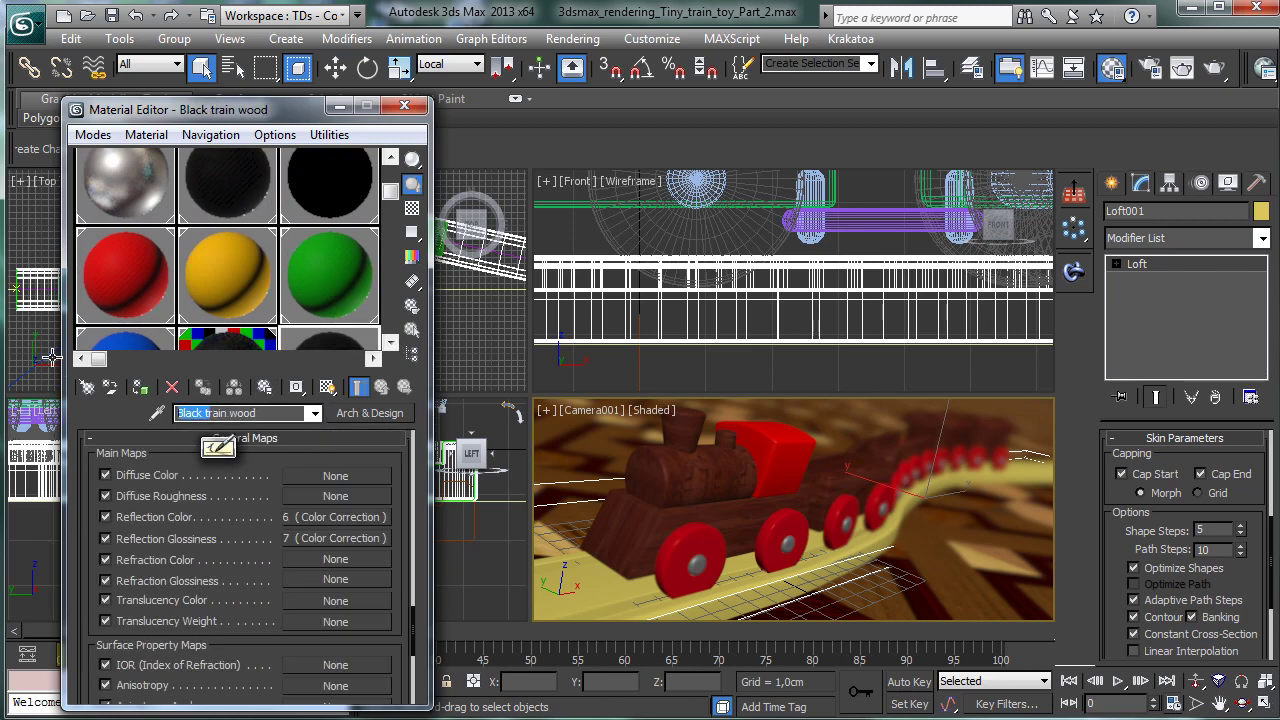
{"action": "key", "text": "BackSpace"}
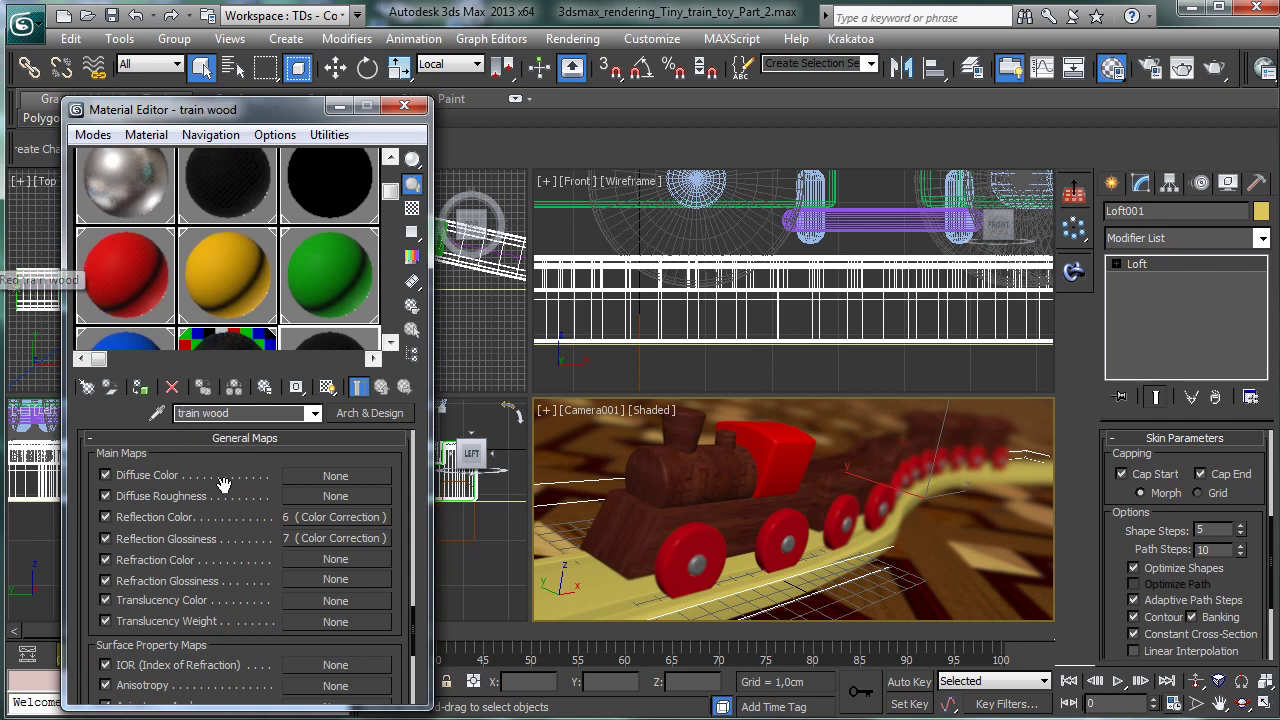
Step: Inspect the bump map's wood bitmap image, then return to the train wood parameters
{"action": "scroll", "coordinate": [398, 490], "scroll_direction": "up", "scroll_amount": 5}
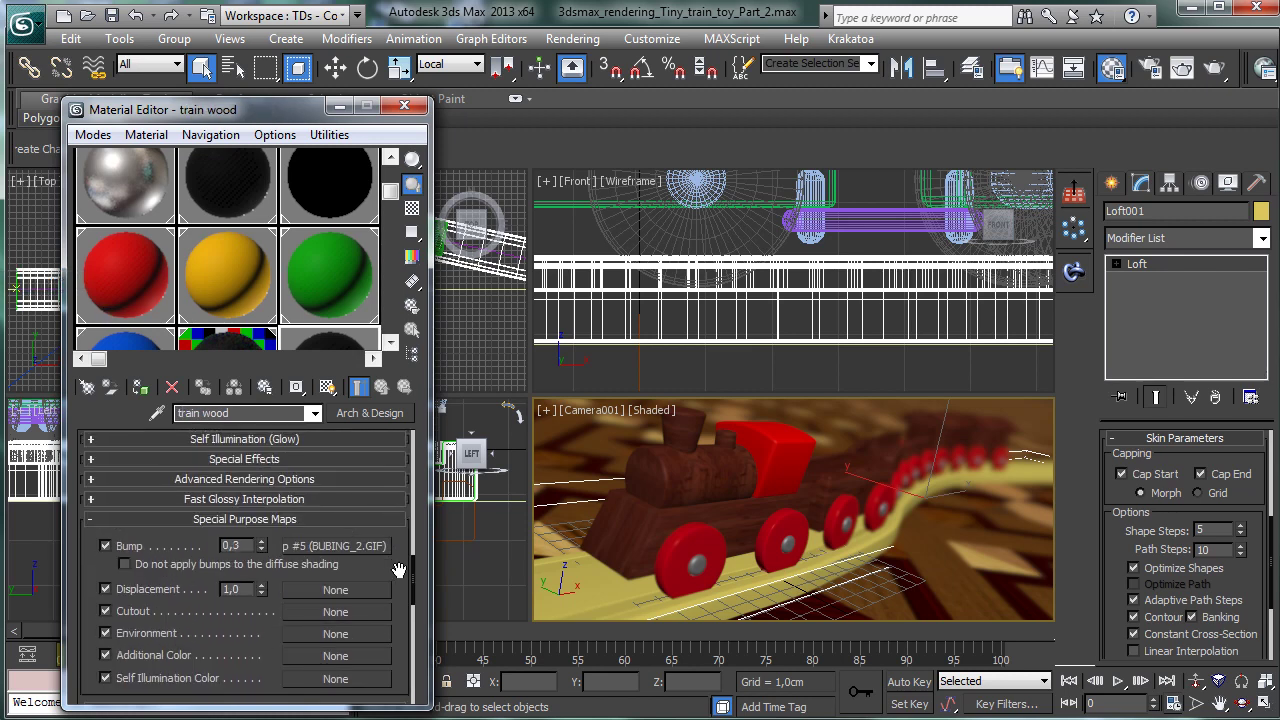
{"action": "left_click_drag", "start_coordinate": [398, 570], "coordinate": [395, 664]}
{"action": "left_click", "coordinate": [346, 640]}
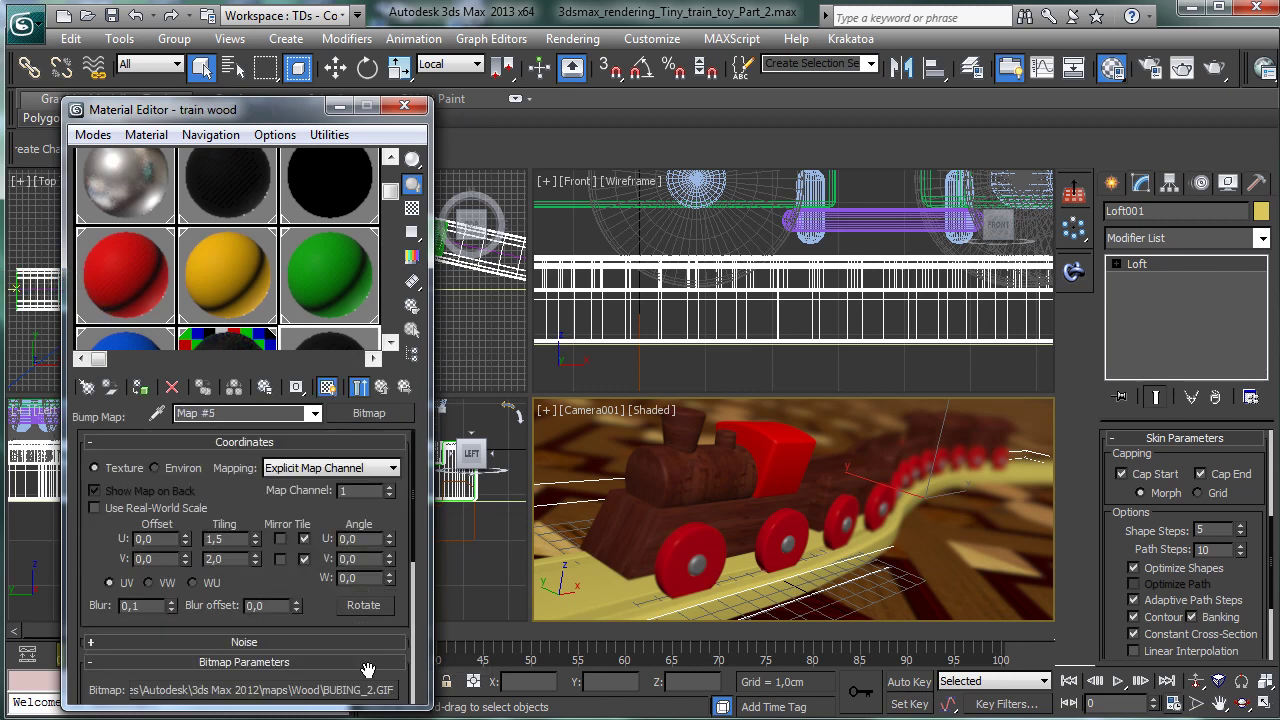
{"action": "scroll", "coordinate": [330, 605], "scroll_direction": "down", "scroll_amount": 3}
{"action": "left_click", "coordinate": [355, 613]}
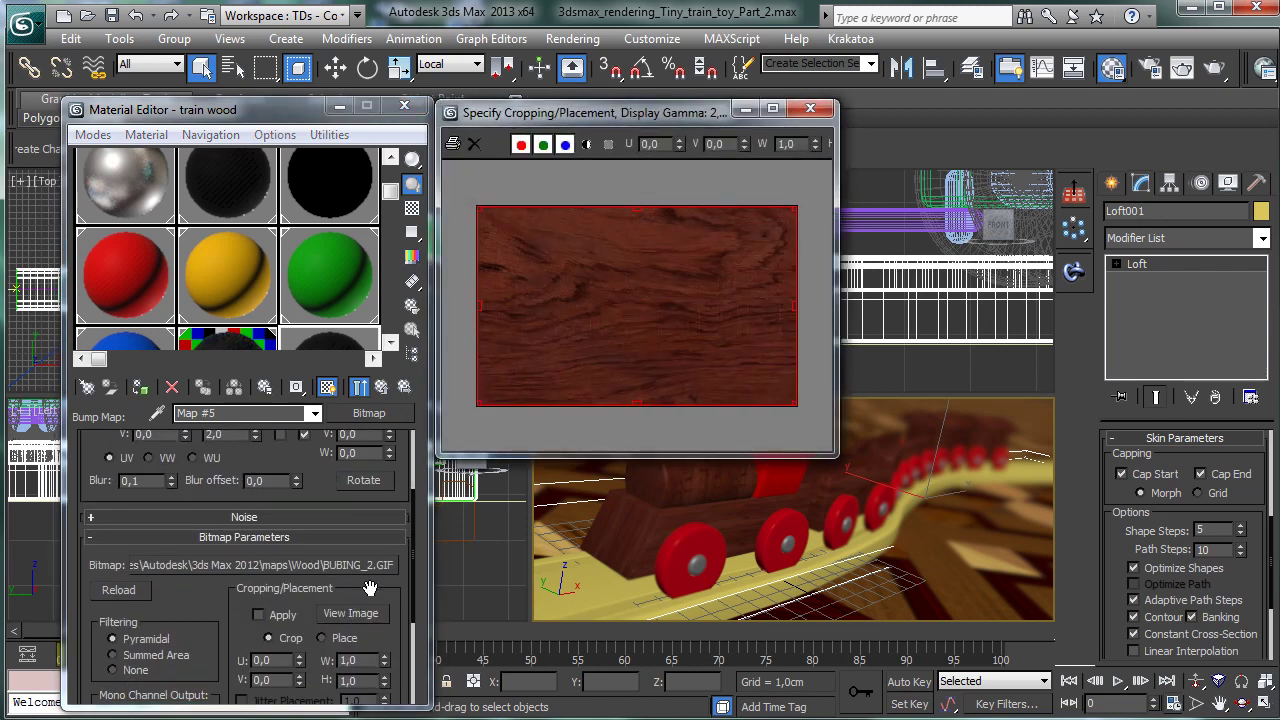
{"action": "left_click", "coordinate": [816, 109]}
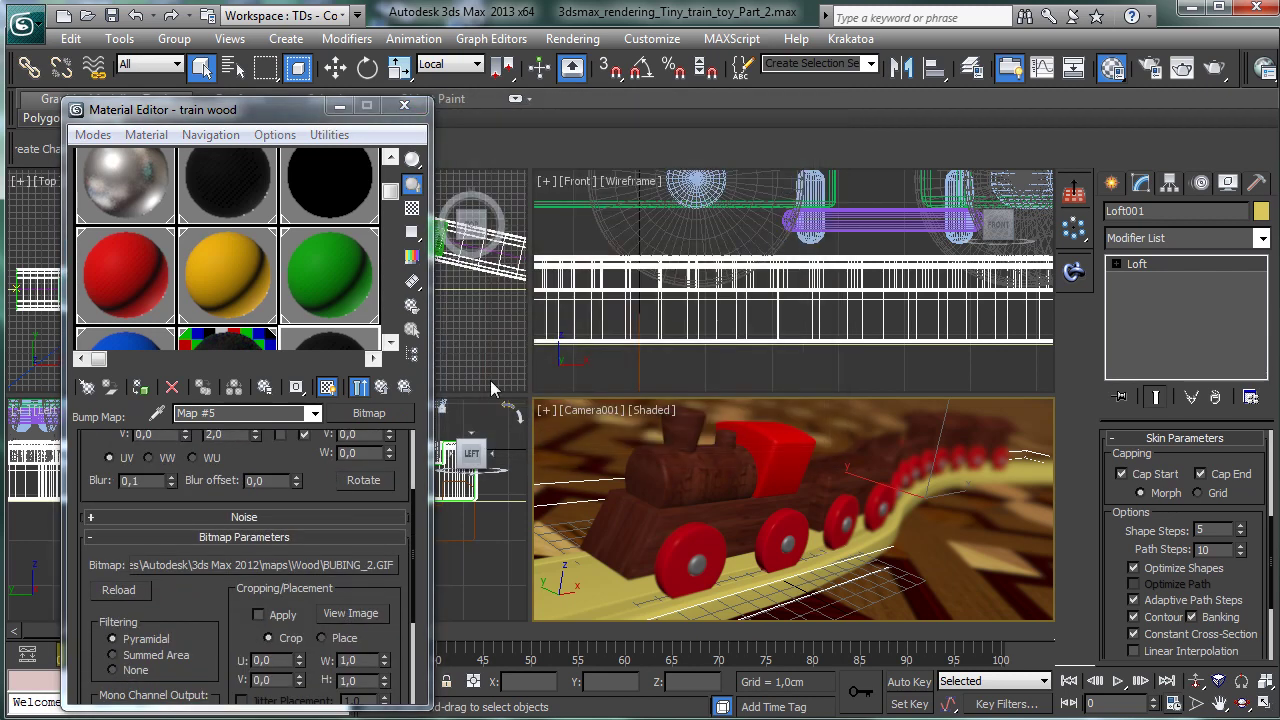
{"action": "left_click", "coordinate": [381, 386]}
{"action": "scroll", "coordinate": [275, 472], "scroll_direction": "up", "scroll_amount": 5}
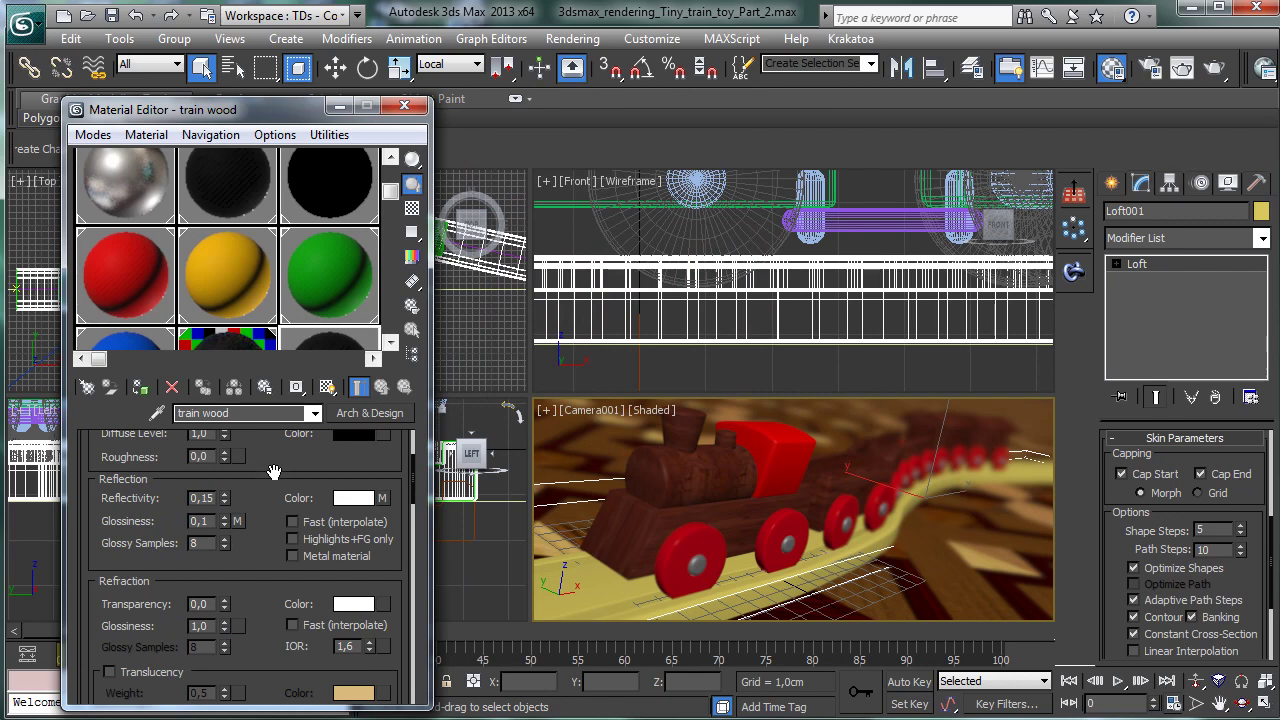
{"action": "scroll", "coordinate": [274, 468], "scroll_direction": "up", "scroll_amount": 3}
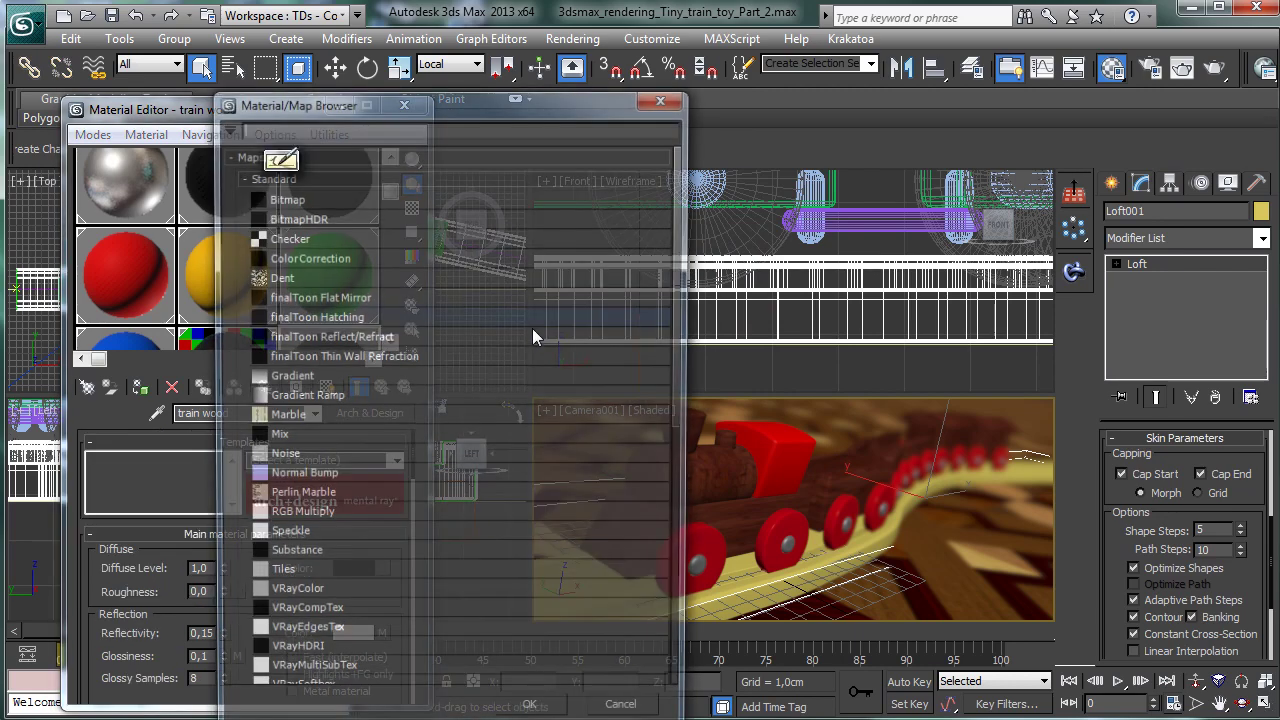
Step: Choose Bitmap as the diffuse map and browse to C:\Programmi\Autodesk
{"action": "double_click", "coordinate": [314, 198]}
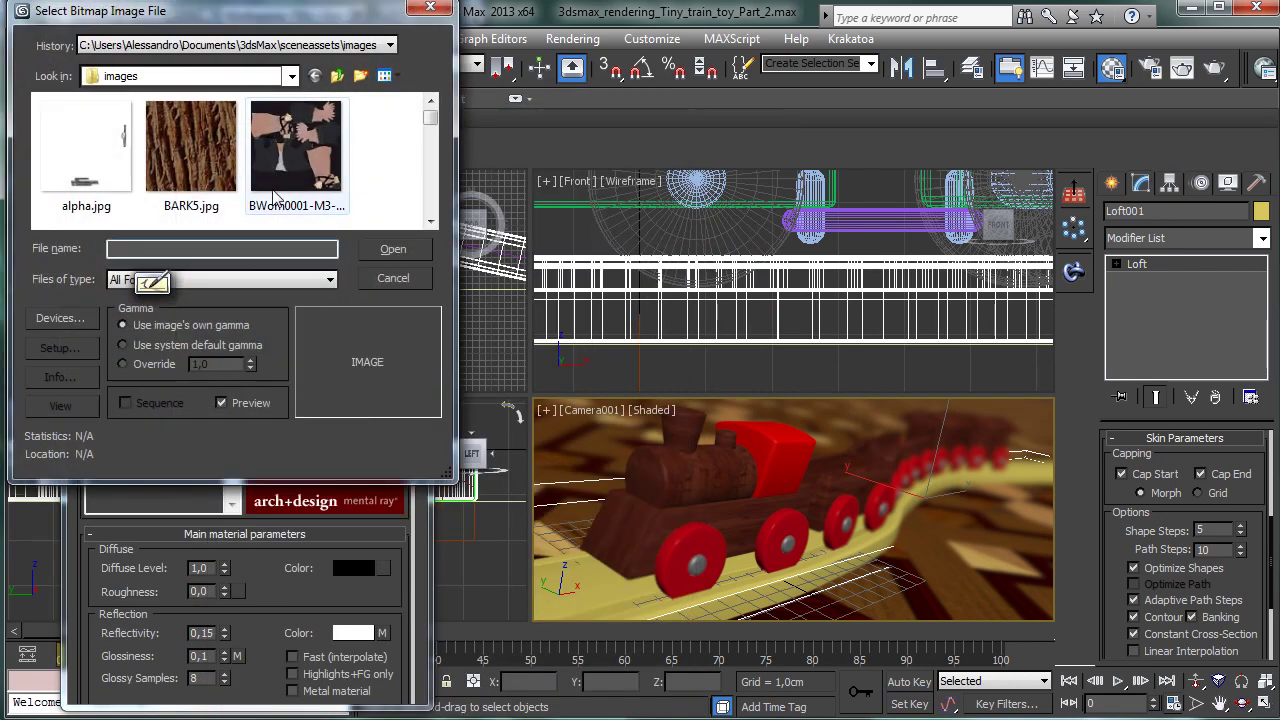
{"action": "left_click_drag", "start_coordinate": [447, 478], "coordinate": [718, 478]}
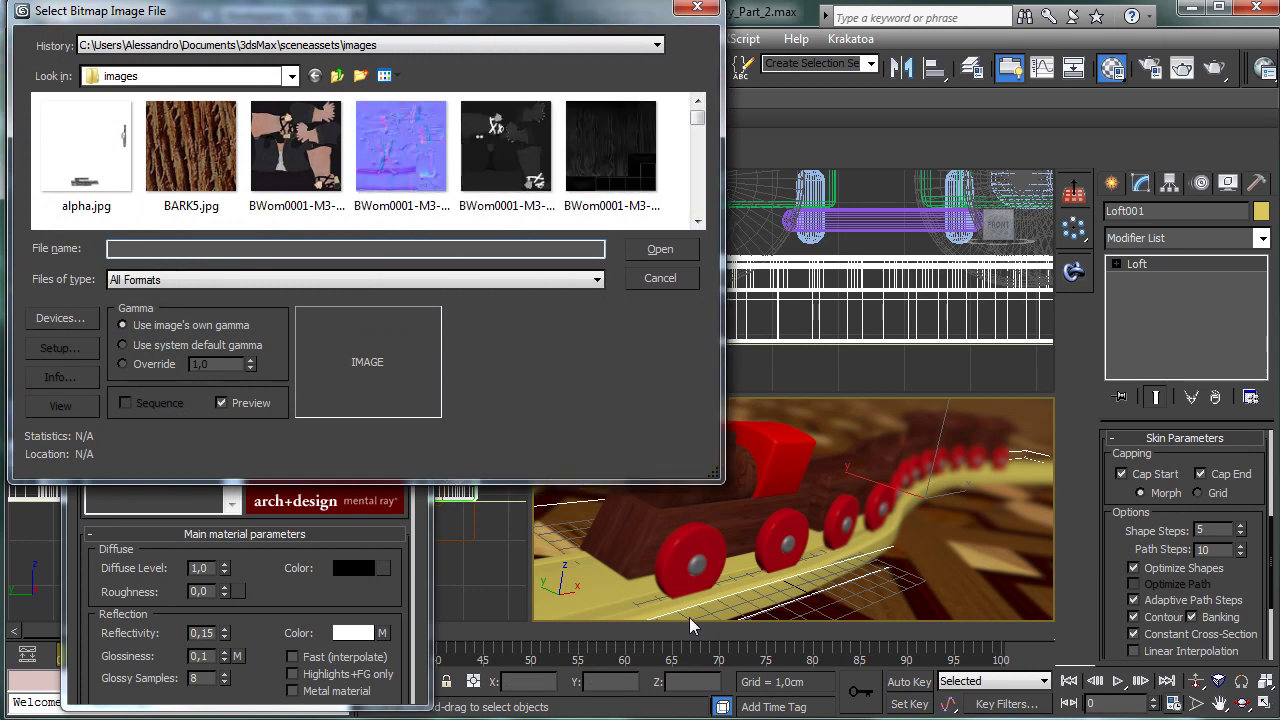
{"action": "left_click", "coordinate": [337, 75]}
{"action": "left_click", "coordinate": [290, 76]}
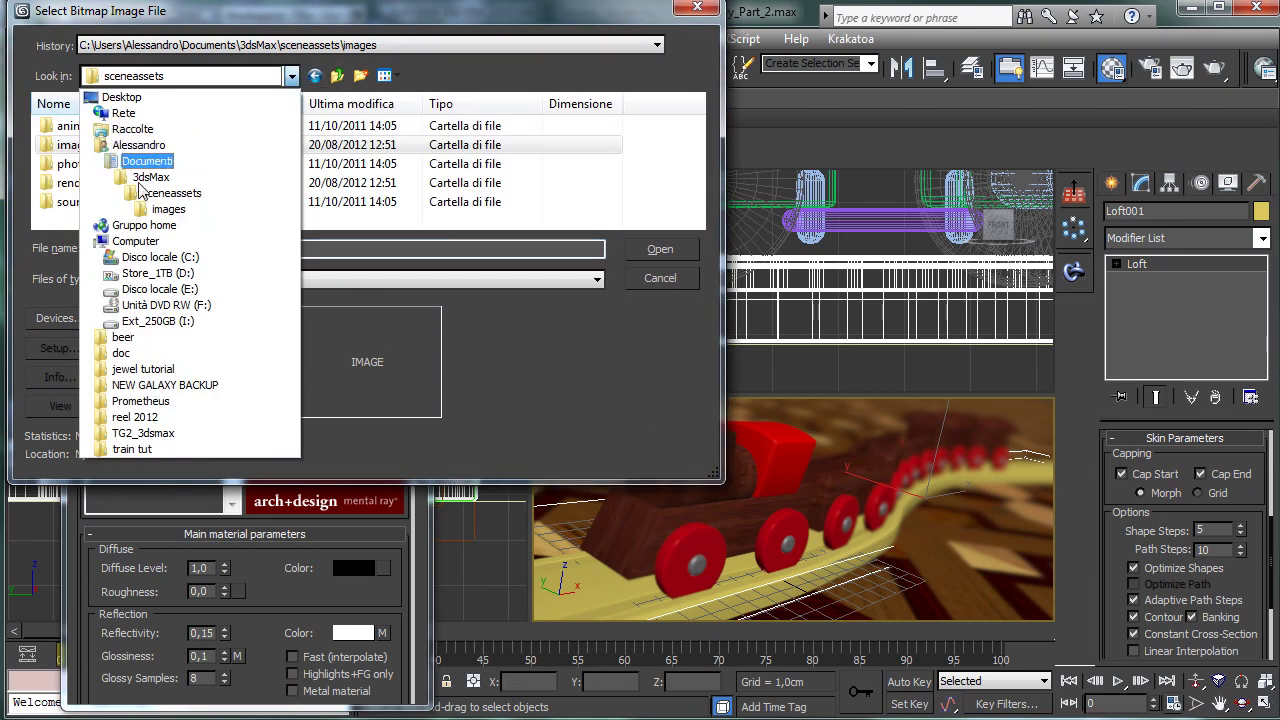
{"action": "left_click", "coordinate": [162, 257]}
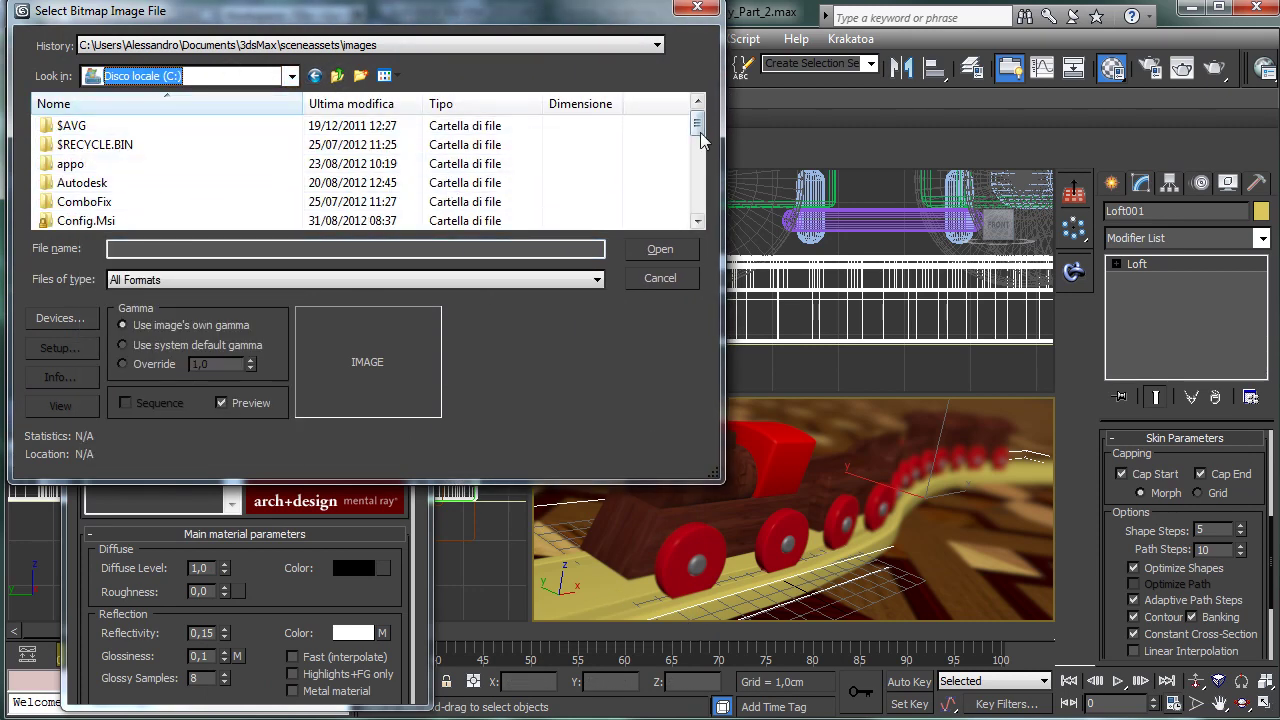
{"action": "scroll", "coordinate": [160, 160], "scroll_direction": "down", "scroll_amount": 4}
{"action": "double_click", "coordinate": [148, 147]}
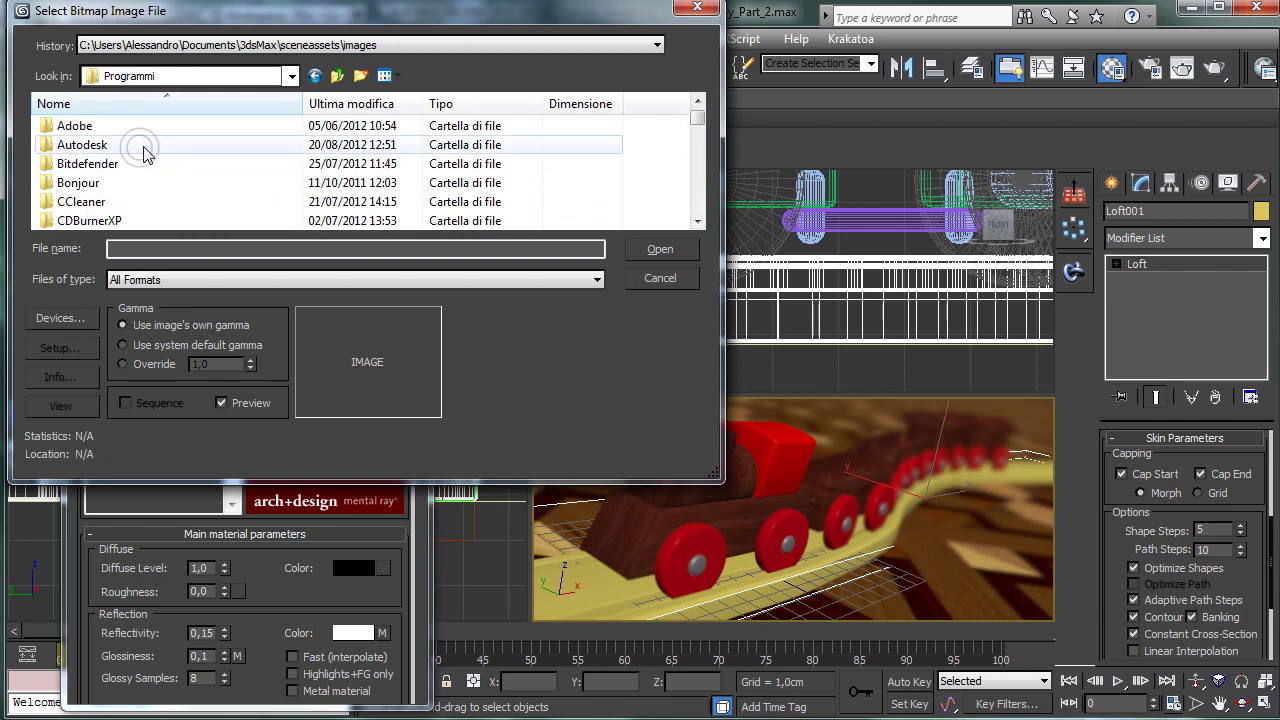
{"action": "double_click", "coordinate": [82, 145]}
Step: Load TUTASH.JPG from the 3ds Max 2012\maps\Wood folder as the diffuse texture
{"action": "scroll", "coordinate": [430, 155], "scroll_direction": "down", "scroll_amount": 1}
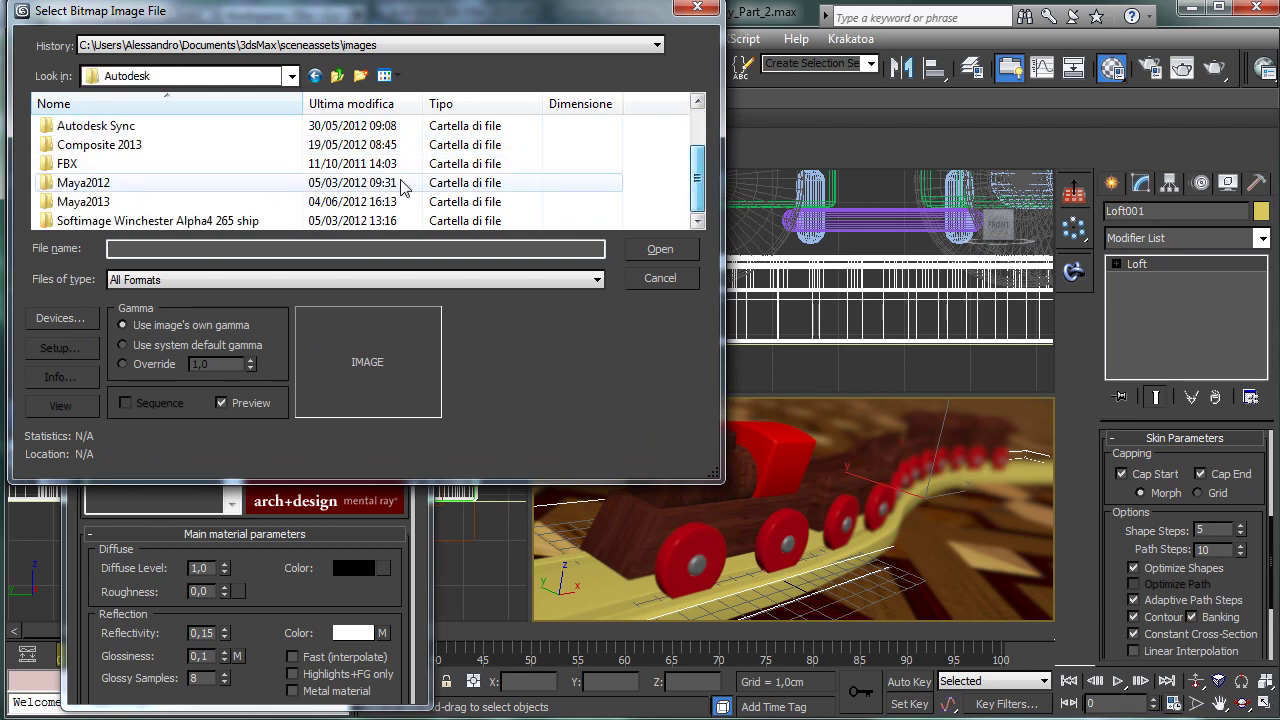
{"action": "scroll", "coordinate": [150, 145], "scroll_direction": "up", "scroll_amount": 1}
{"action": "double_click", "coordinate": [90, 126]}
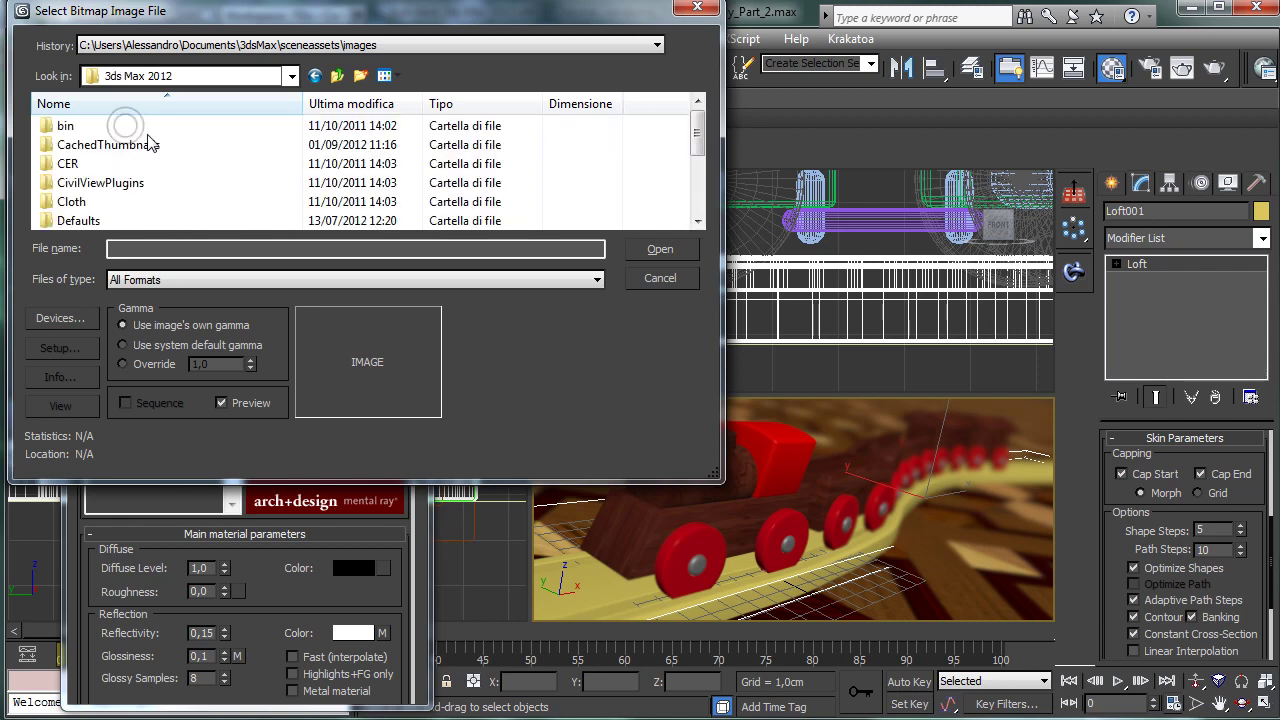
{"action": "left_click_drag", "start_coordinate": [705, 128], "coordinate": [698, 160]}
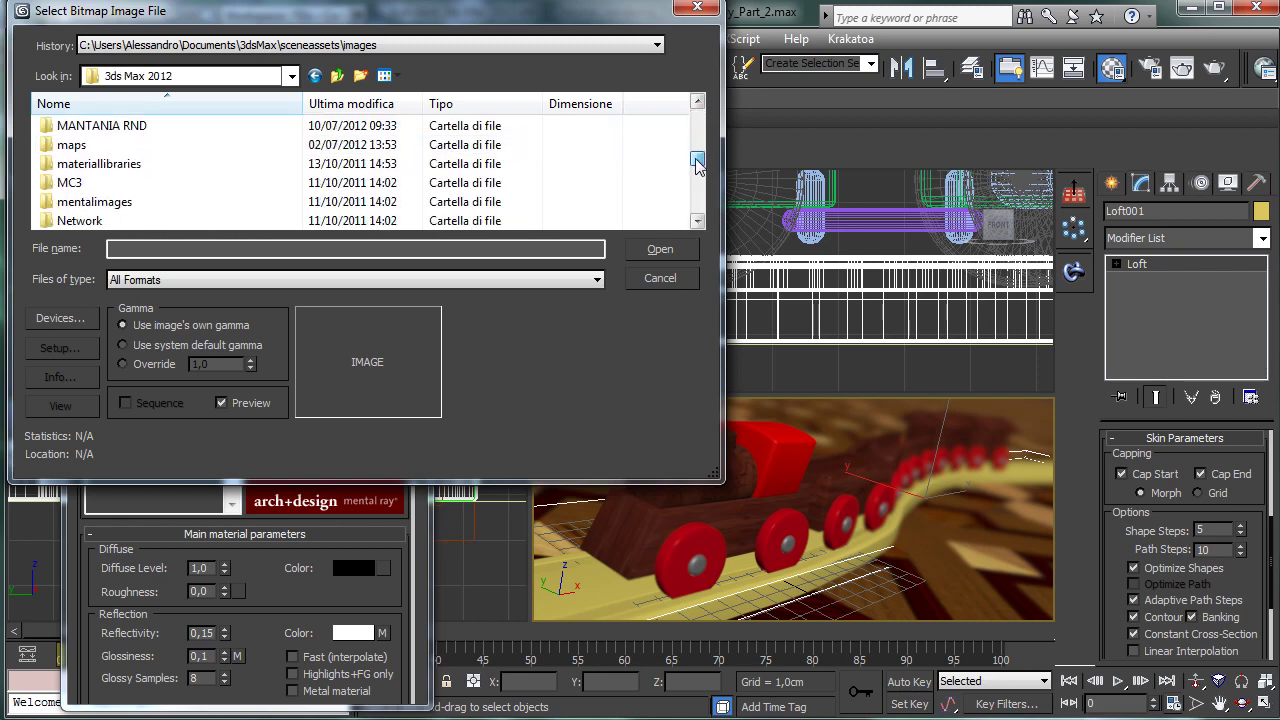
{"action": "double_click", "coordinate": [100, 148]}
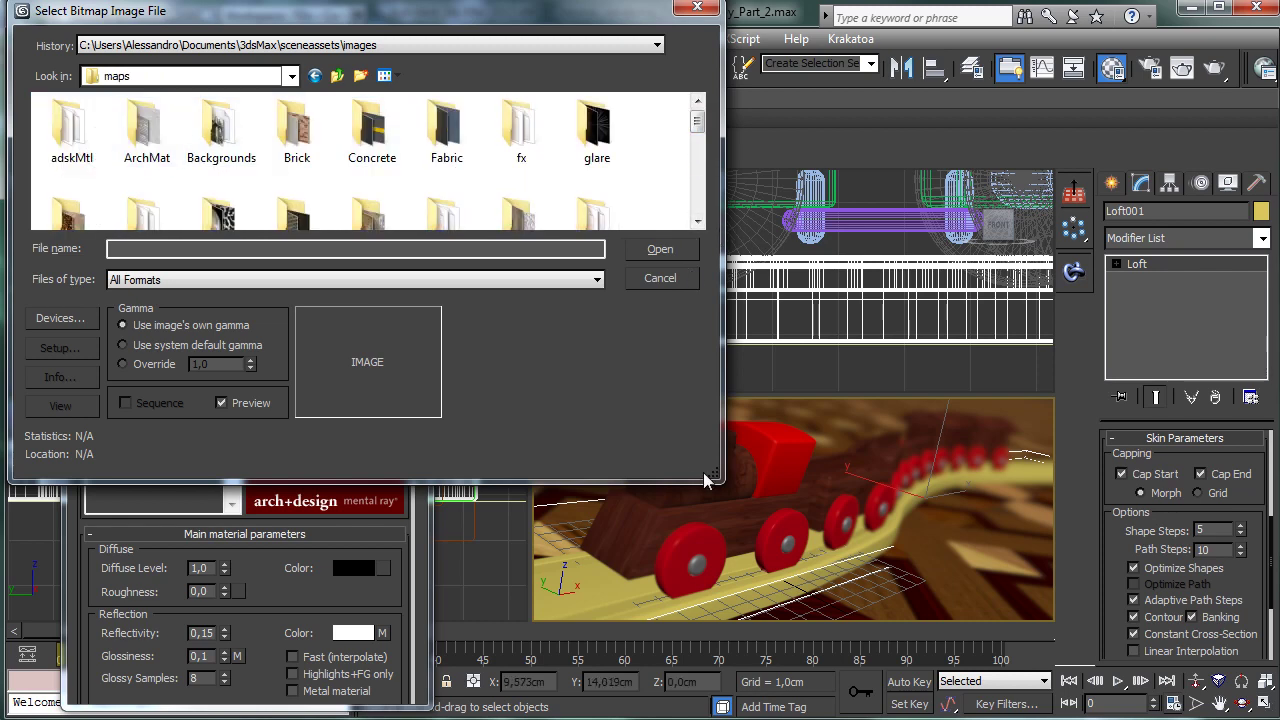
{"action": "left_click_drag", "start_coordinate": [713, 476], "coordinate": [873, 640]}
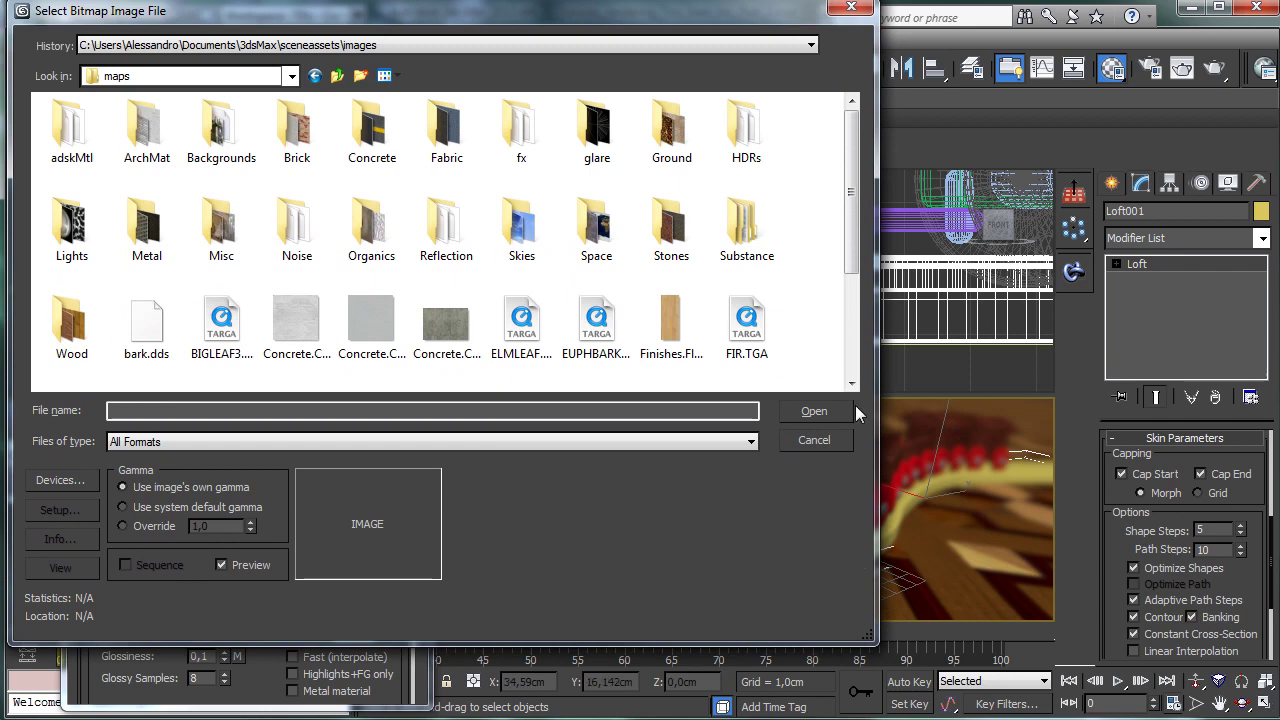
{"action": "double_click", "coordinate": [72, 315]}
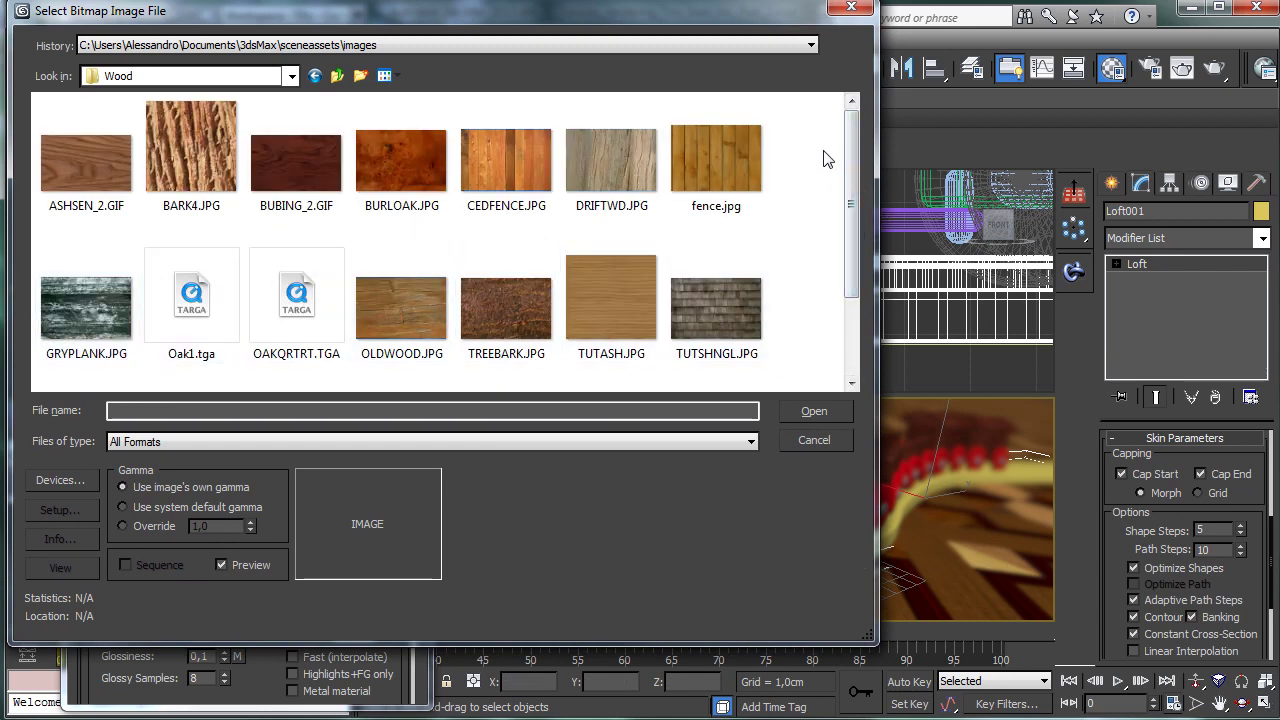
{"action": "left_click", "coordinate": [600, 301]}
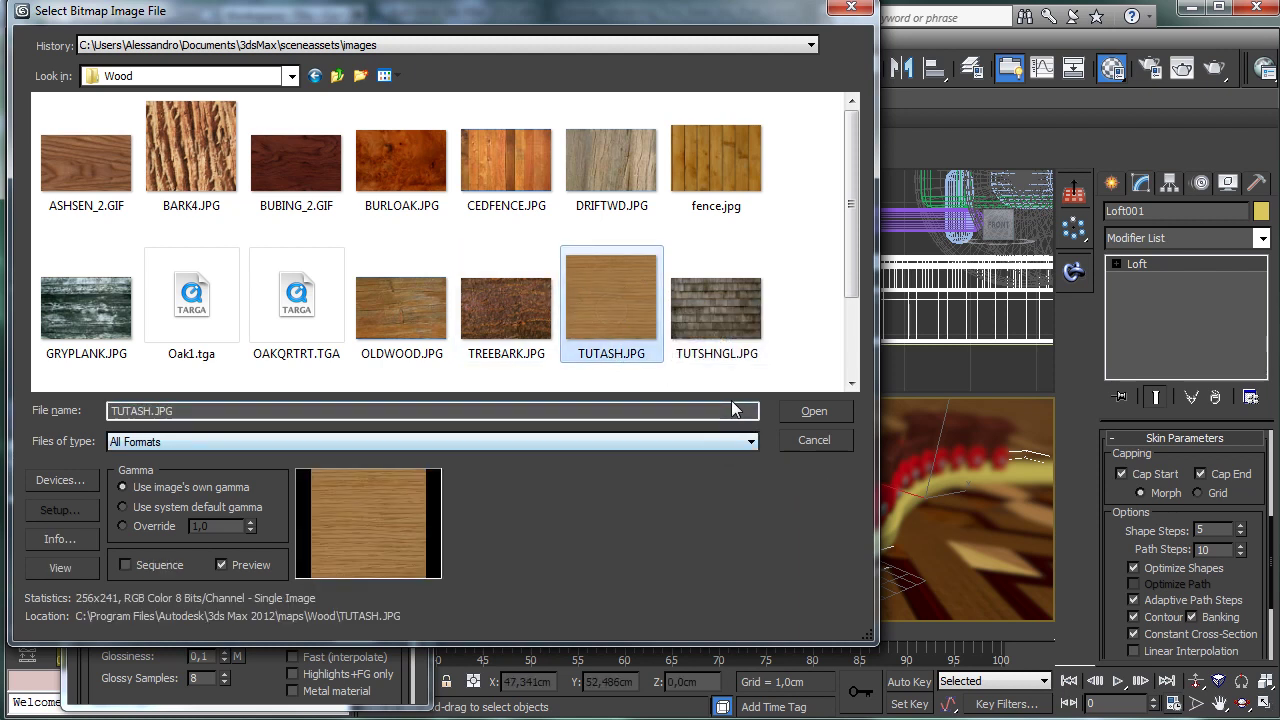
{"action": "left_click", "coordinate": [826, 415]}
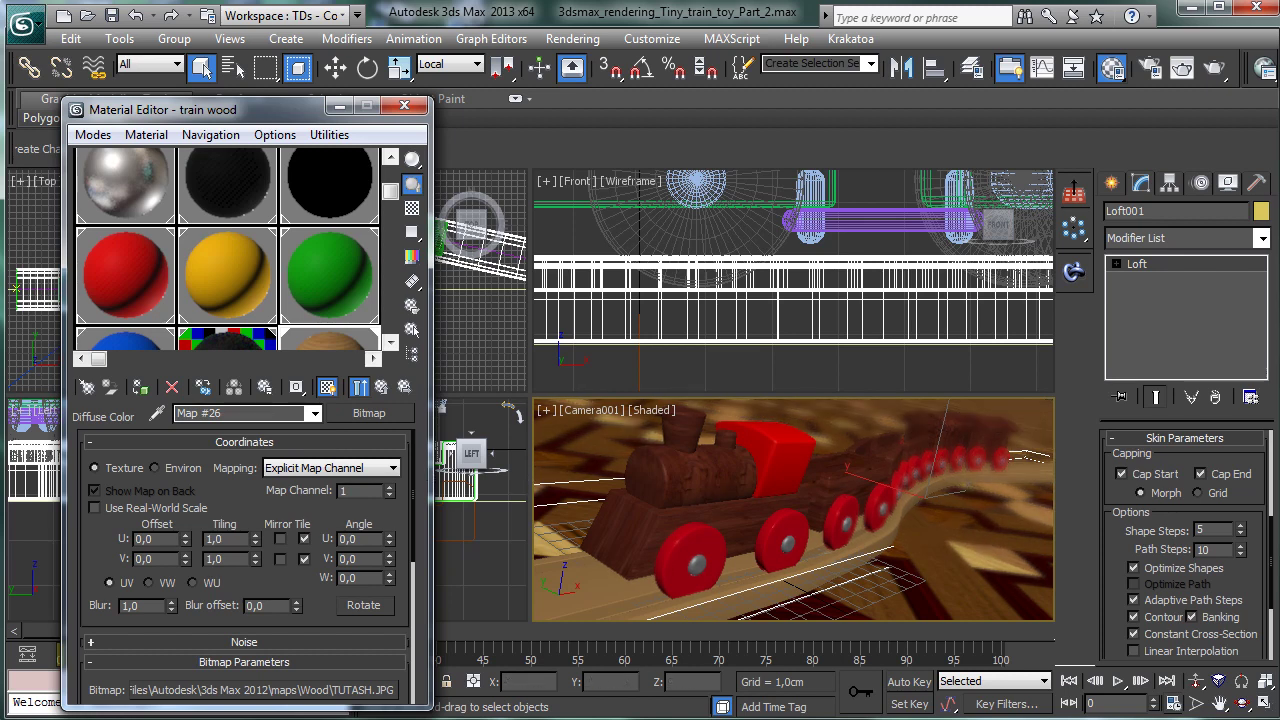
Step: Maximize the Camera001 view and enable Apply Mapping in Loft001's Surface Parameters
{"action": "key", "text": "alt+w"}
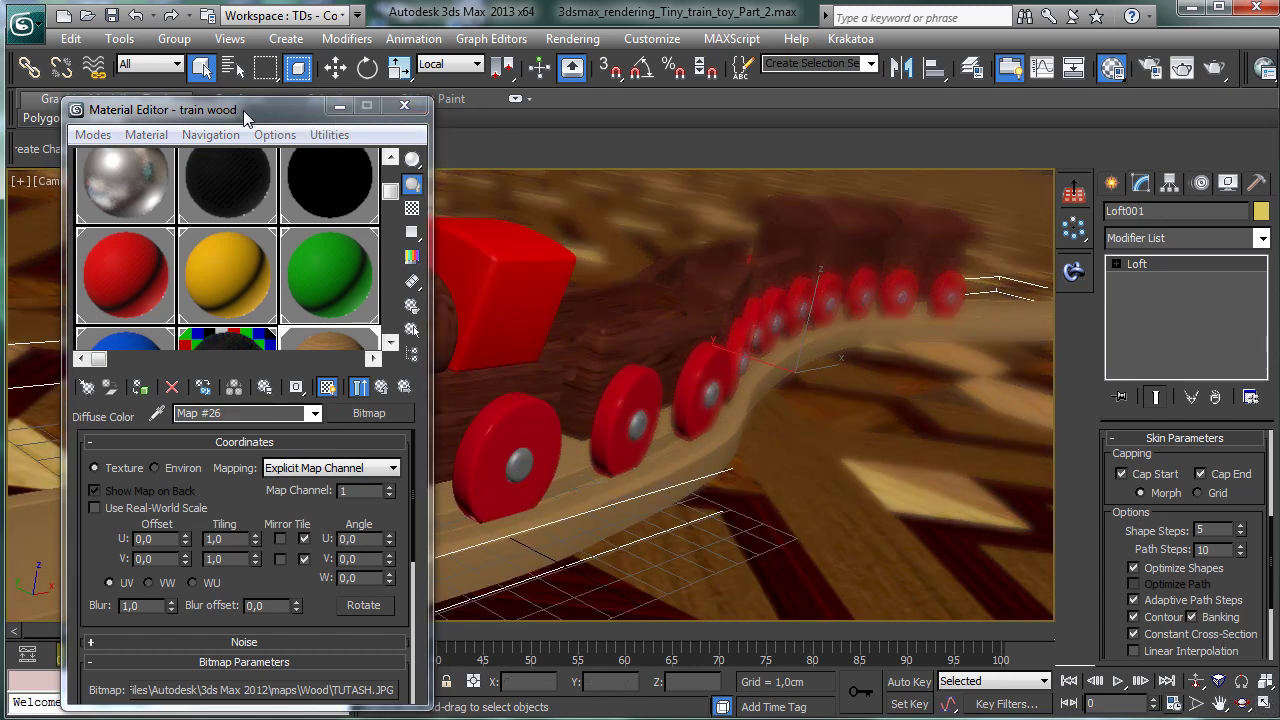
{"action": "left_click_drag", "start_coordinate": [228, 117], "coordinate": [948, 131]}
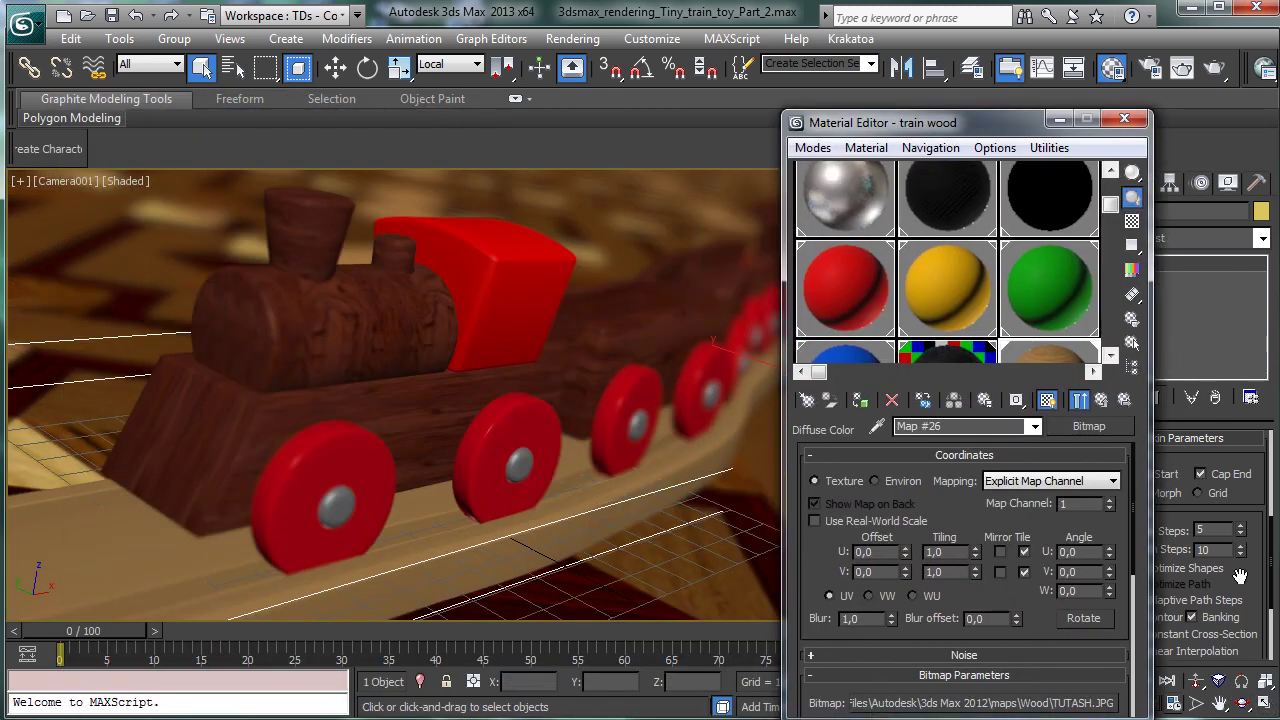
{"action": "scroll", "coordinate": [1240, 577], "scroll_direction": "down", "scroll_amount": 3}
{"action": "left_click_drag", "start_coordinate": [1012, 129], "coordinate": [801, 107]}
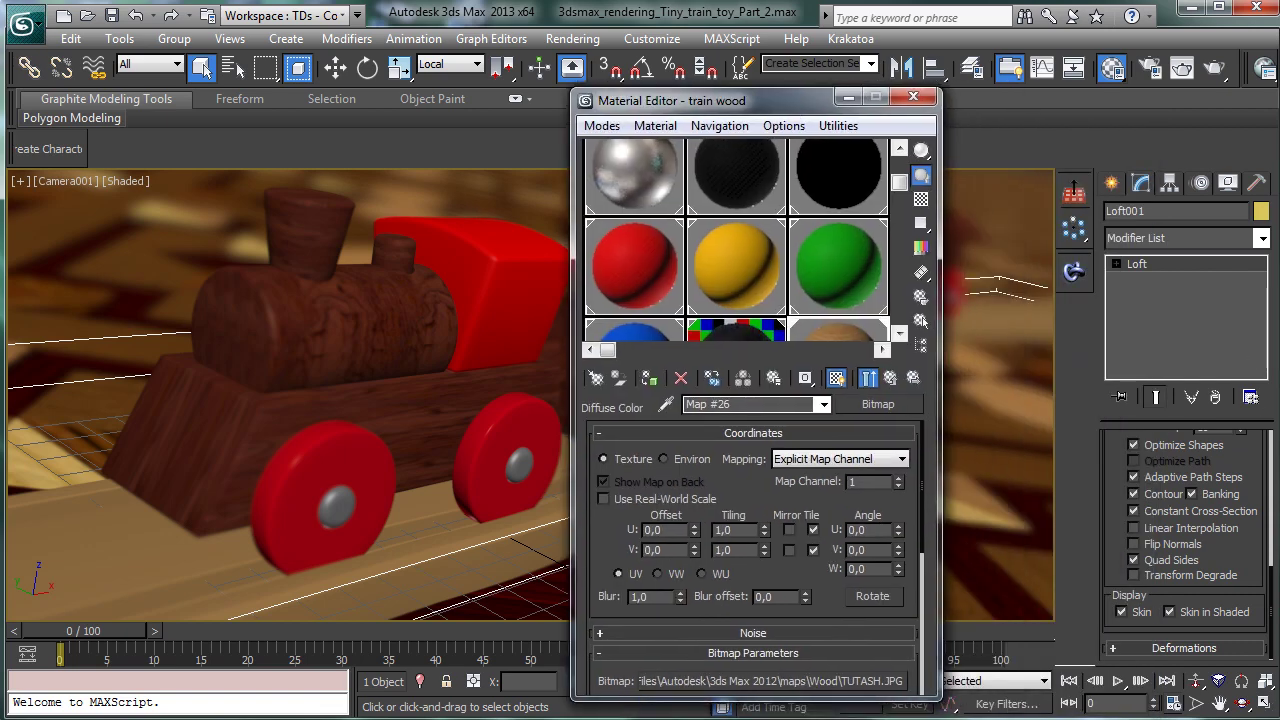
{"action": "scroll", "coordinate": [1250, 455], "scroll_direction": "up", "scroll_amount": 4}
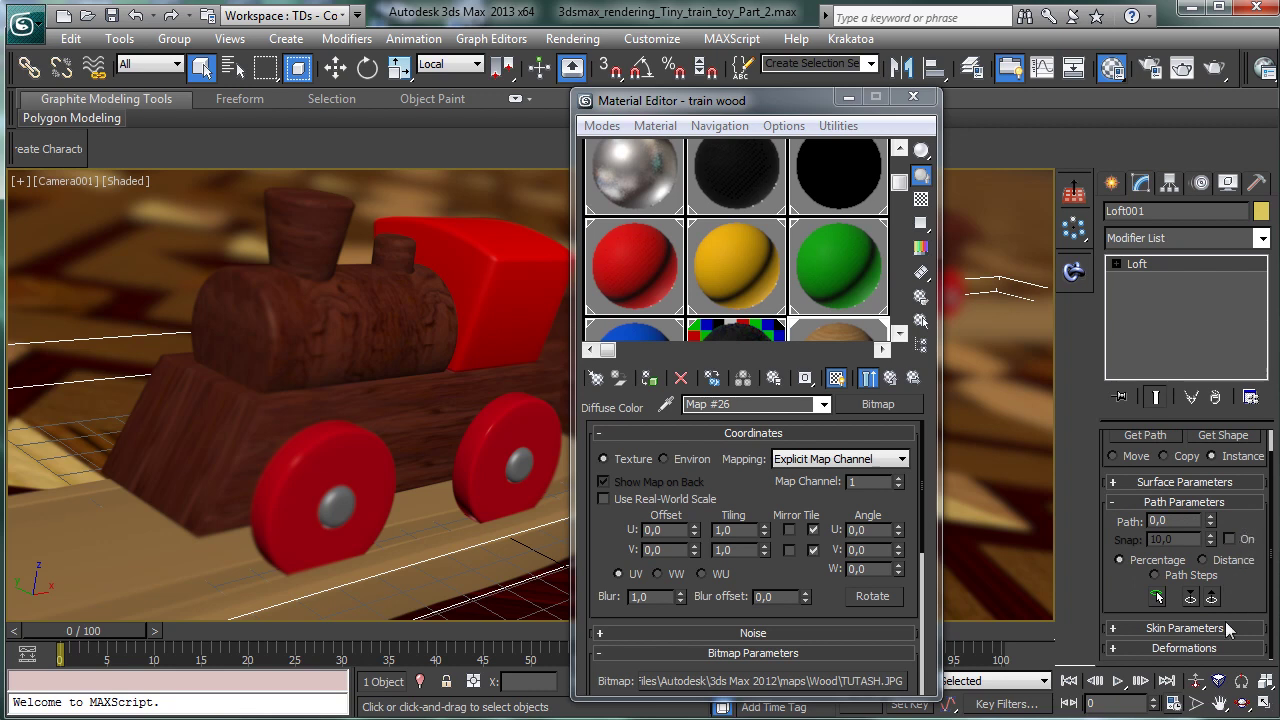
{"action": "scroll", "coordinate": [1121, 560], "scroll_direction": "up", "scroll_amount": 1}
{"action": "scroll", "coordinate": [1121, 560], "scroll_direction": "down", "scroll_amount": 1}
{"action": "left_click", "coordinate": [1168, 628]}
{"action": "scroll", "coordinate": [1252, 590], "scroll_direction": "down", "scroll_amount": 4}
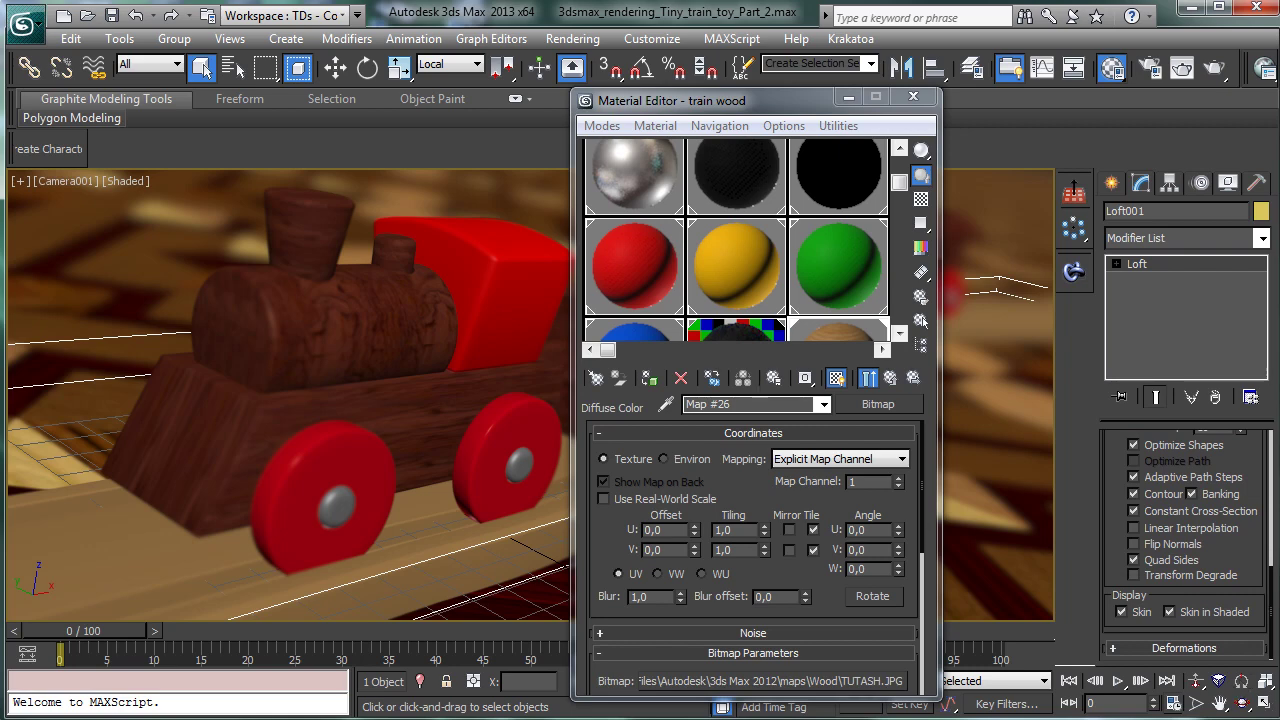
{"action": "scroll", "coordinate": [1172, 500], "scroll_direction": "up", "scroll_amount": 5}
{"action": "left_click", "coordinate": [1172, 440]}
{"action": "left_click", "coordinate": [1147, 530]}
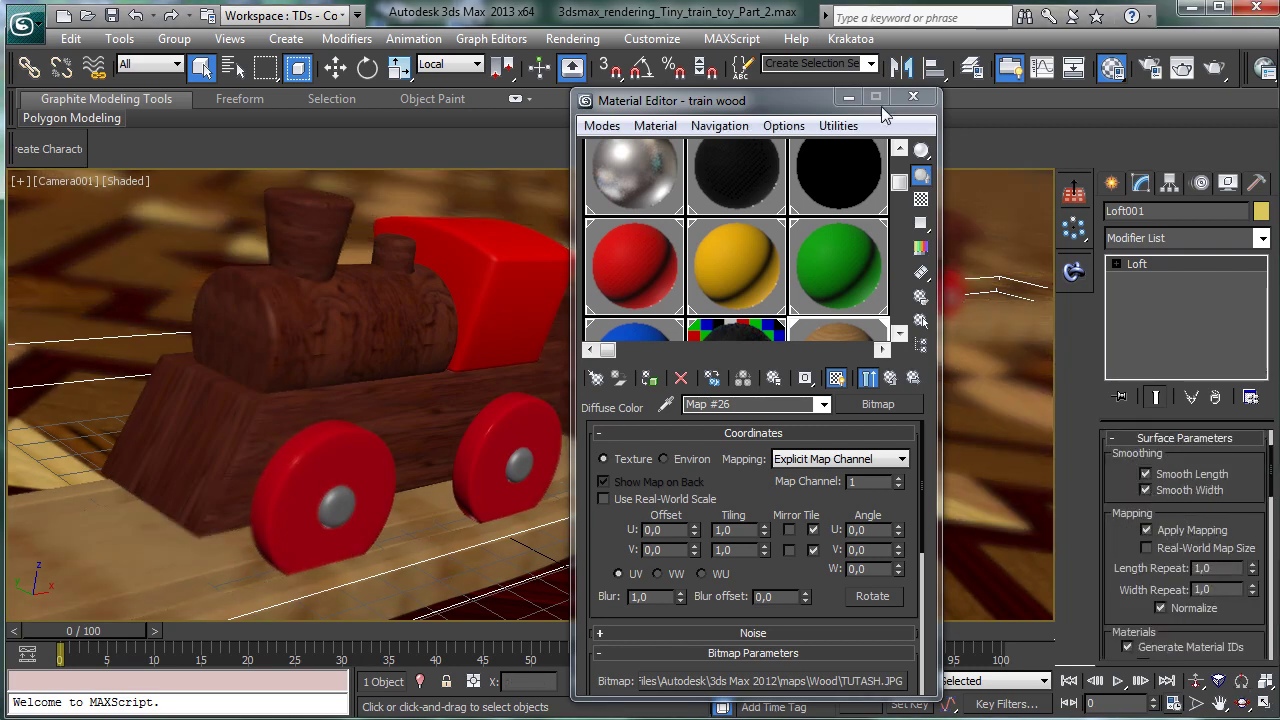
Step: Rotate the wood bitmap 90° on W and set its U tiling to about 17,3
{"action": "left_click_drag", "start_coordinate": [712, 101], "coordinate": [953, 100]}
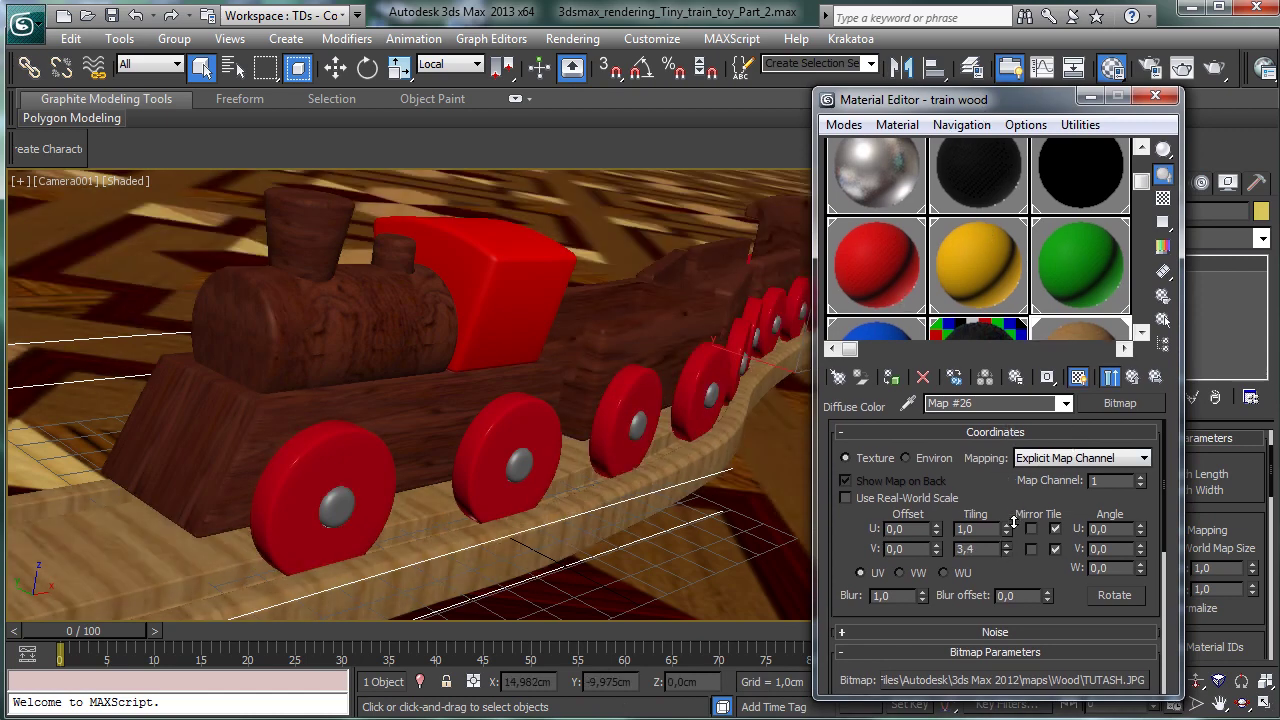
{"action": "double_click", "coordinate": [1100, 568]}
{"action": "type", "text": "90"}
{"action": "key", "text": "Return"}
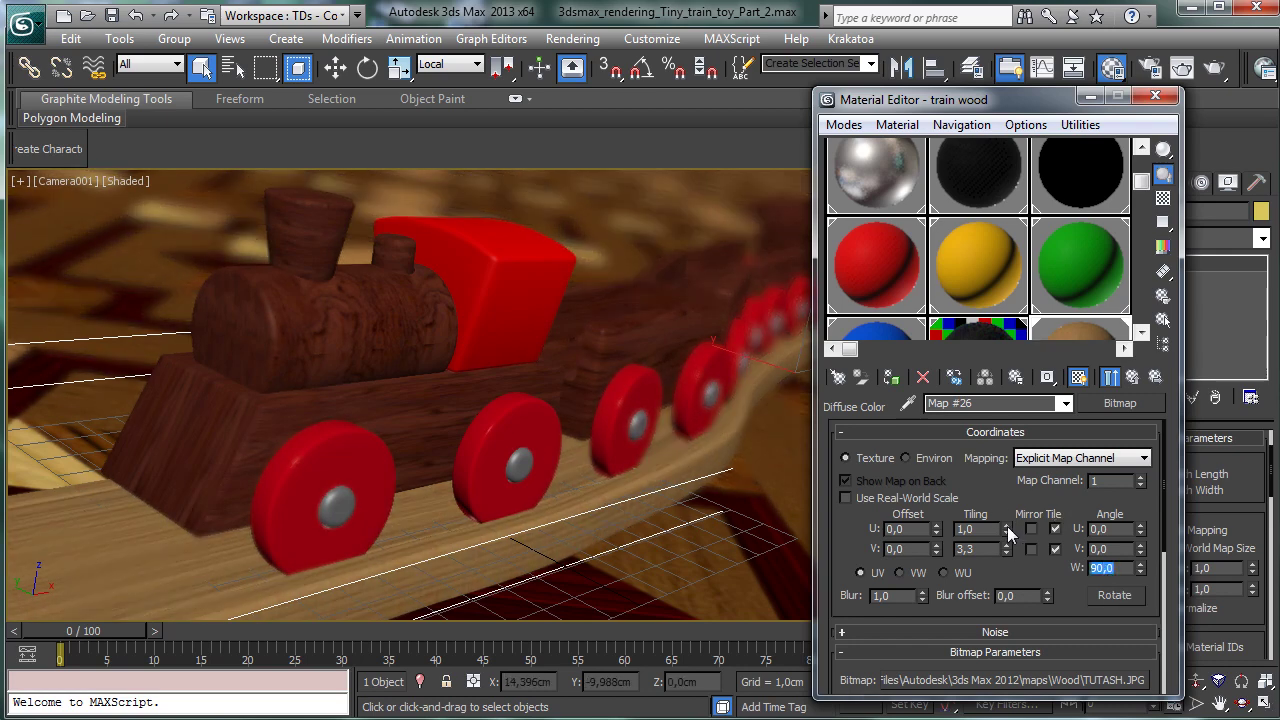
{"action": "left_click_drag", "start_coordinate": [998, 526], "coordinate": [1030, 405]}
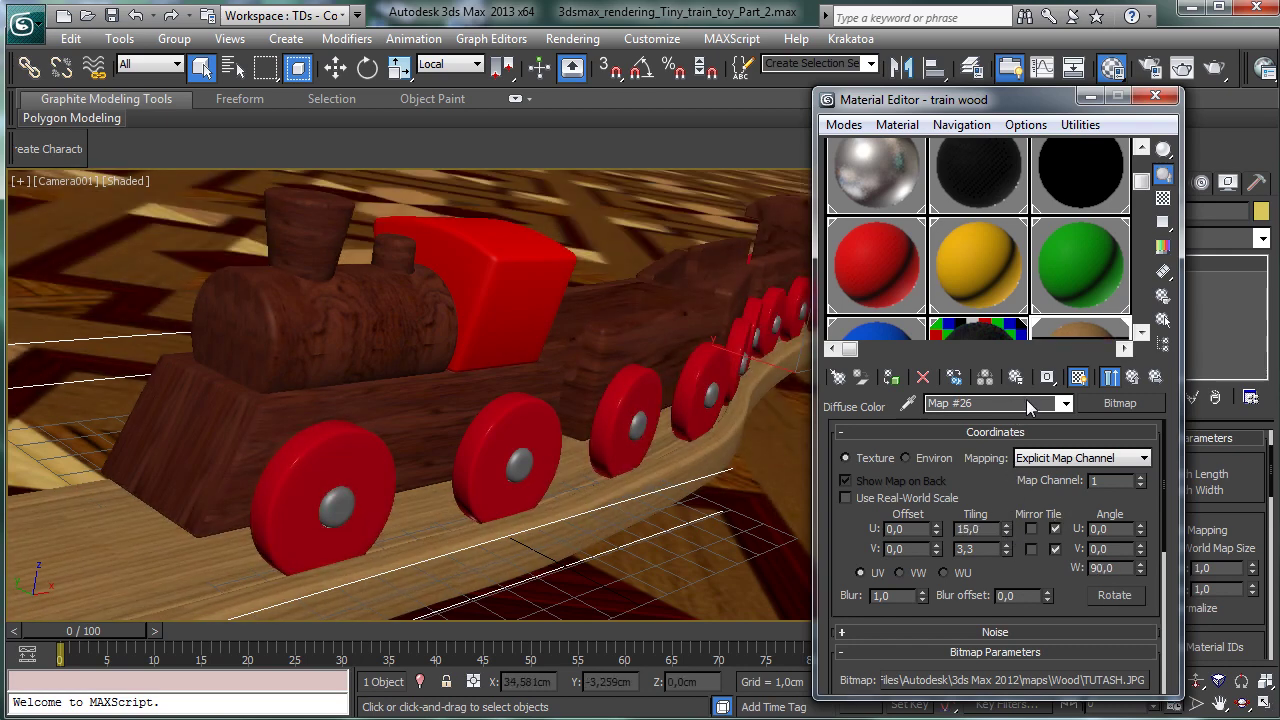
{"action": "left_click_drag", "start_coordinate": [992, 500], "coordinate": [1020, 460]}
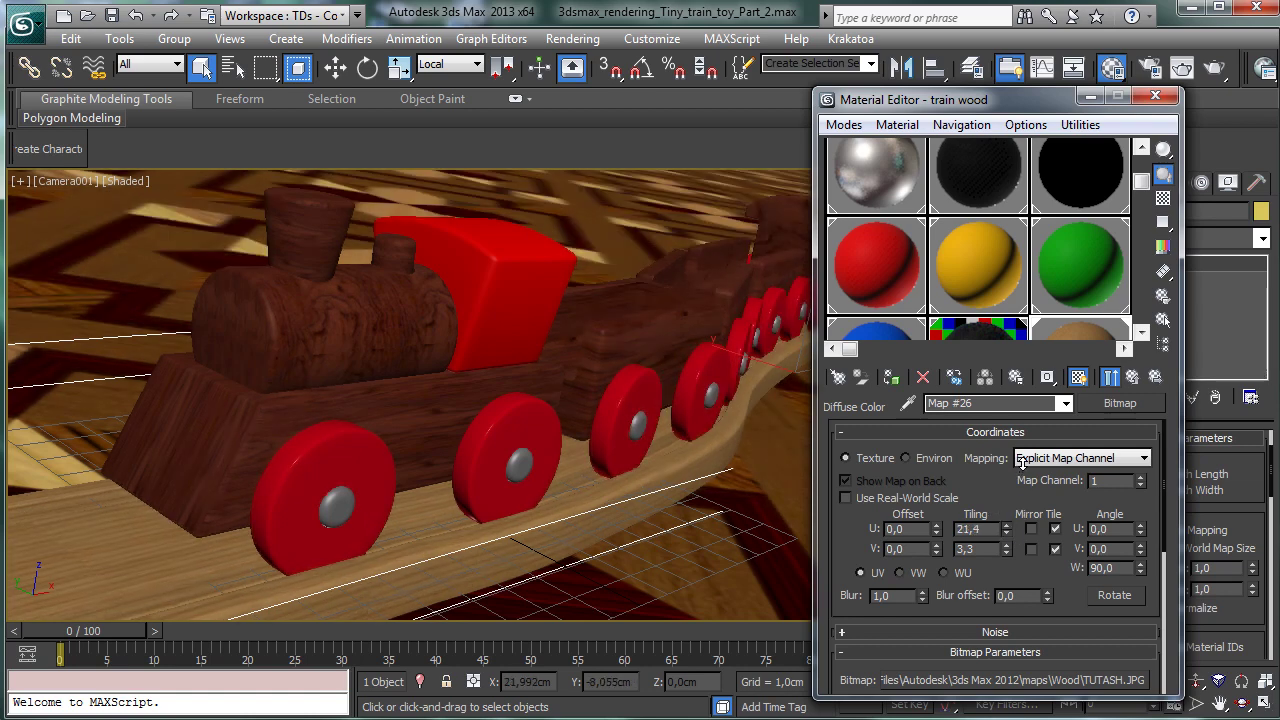
{"action": "left_click_drag", "start_coordinate": [1033, 412], "coordinate": [1007, 529]}
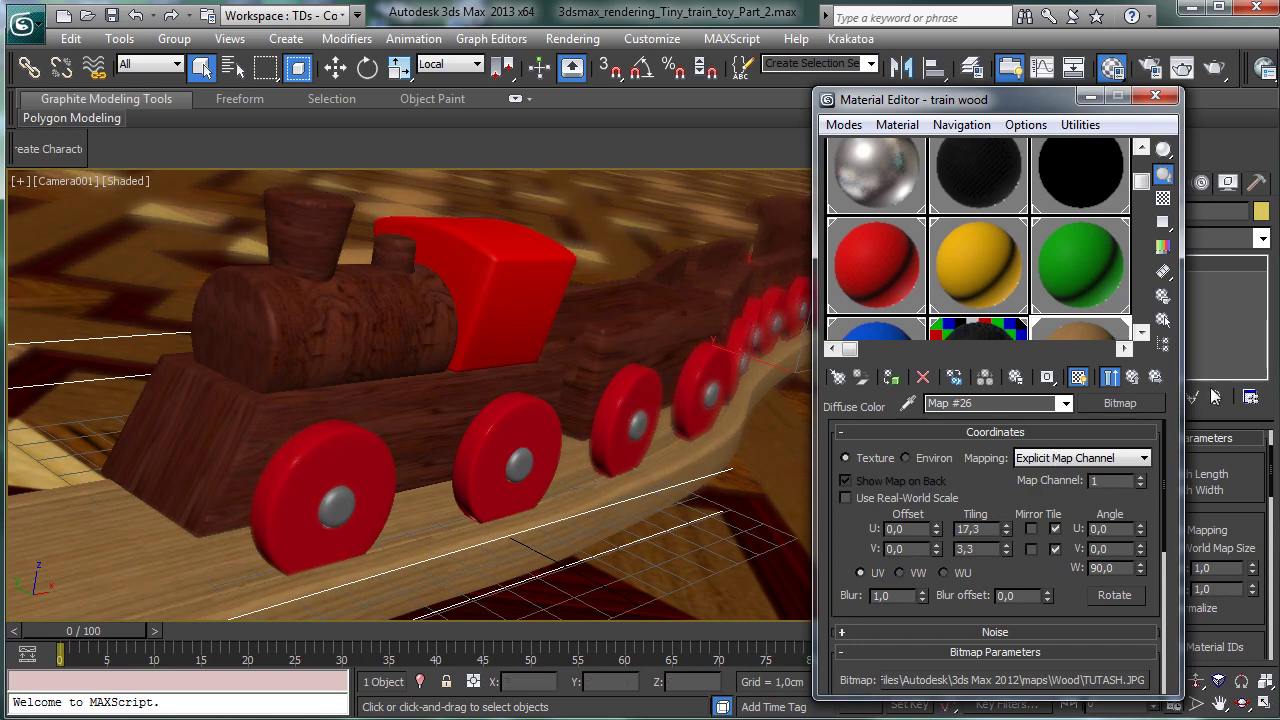
Step: Set the bitmap blur to 0,01, copy the bitmap, and return to train wood
{"action": "right_click", "coordinate": [922, 595]}
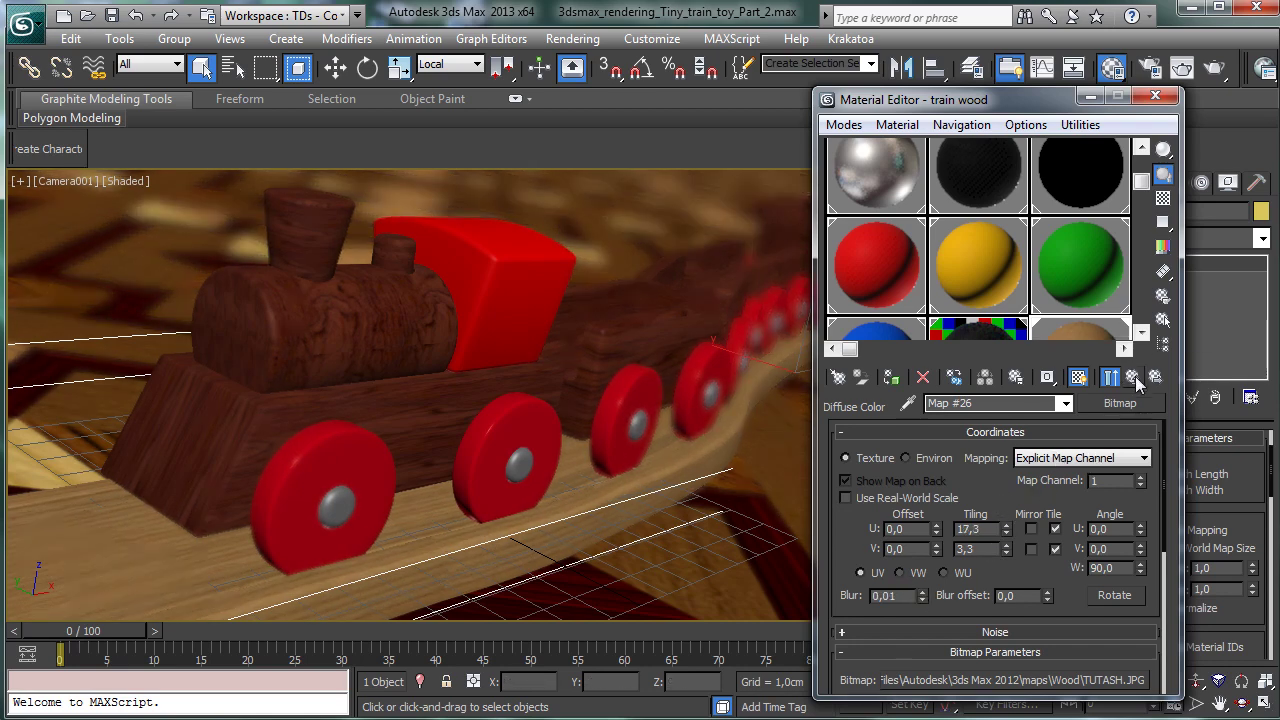
{"action": "right_click", "coordinate": [1108, 406]}
{"action": "left_click", "coordinate": [1153, 441]}
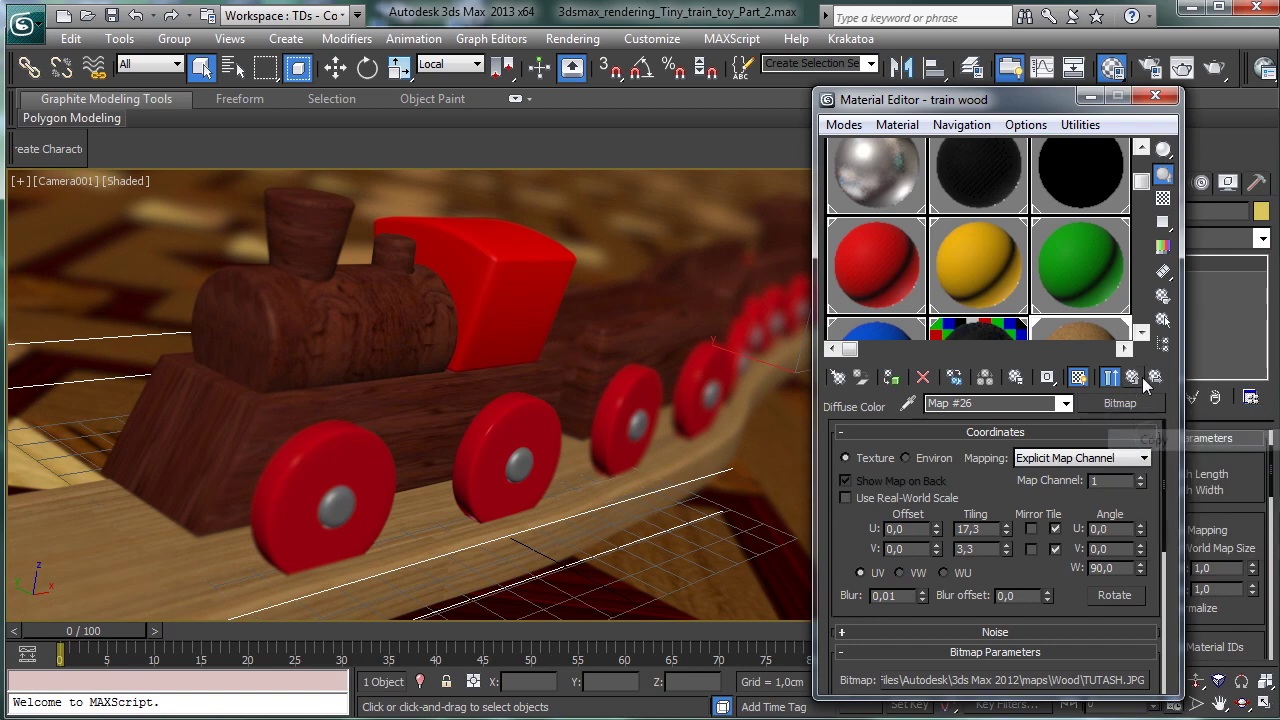
{"action": "left_click", "coordinate": [1132, 376]}
Step: Paste a copy of the wood bitmap into Reflection Color, set Reflectivity 0,3, instance it to Glossiness
{"action": "scroll", "coordinate": [1079, 519], "scroll_direction": "down", "scroll_amount": 4}
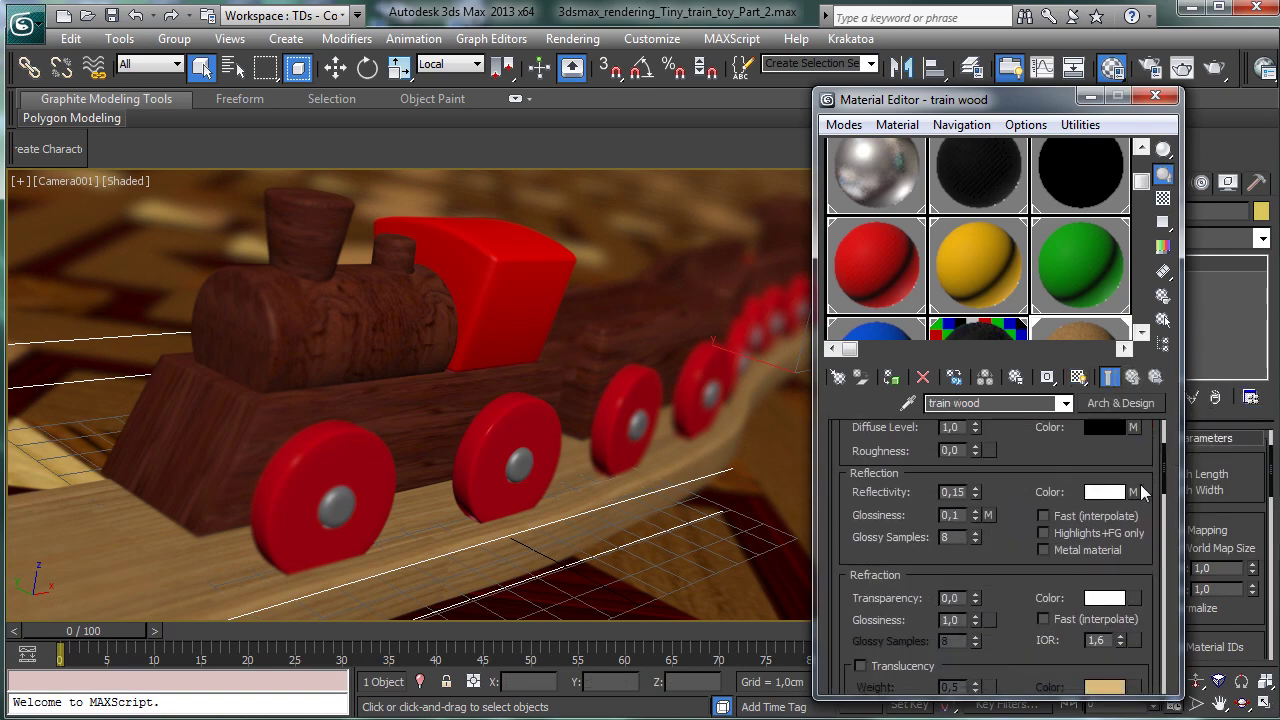
{"action": "right_click", "coordinate": [1135, 492]}
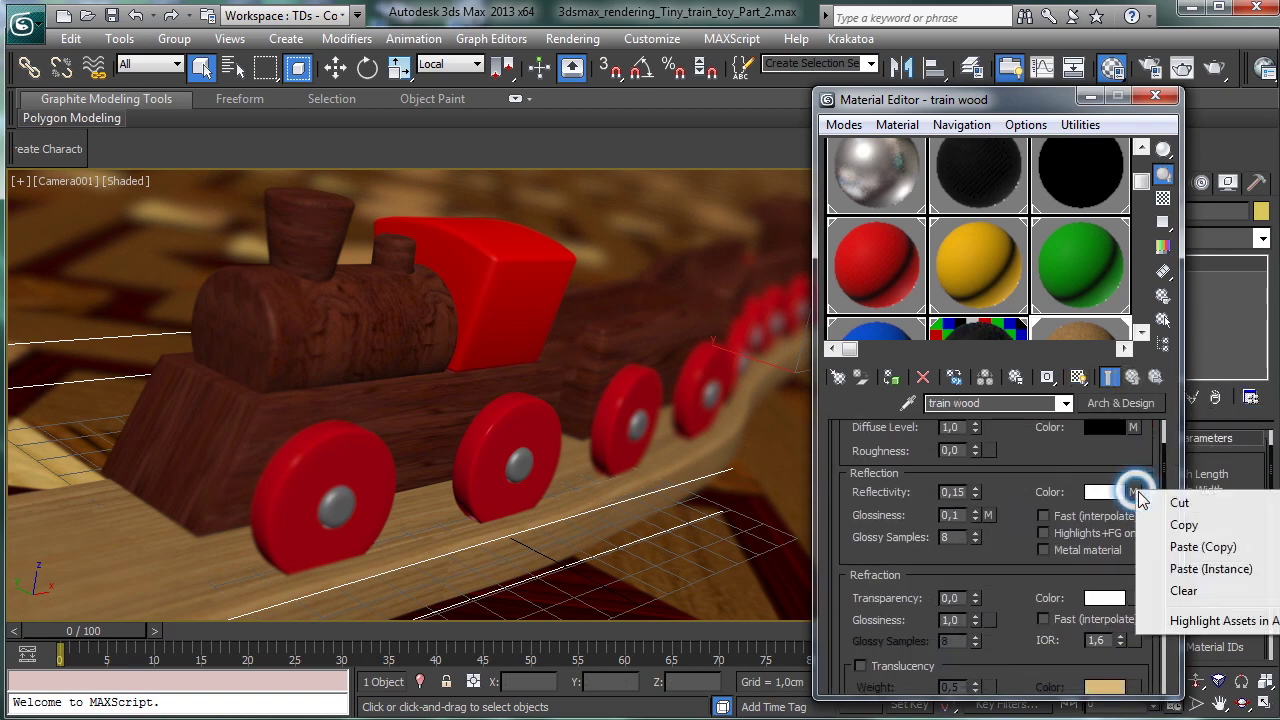
{"action": "left_click", "coordinate": [1203, 548]}
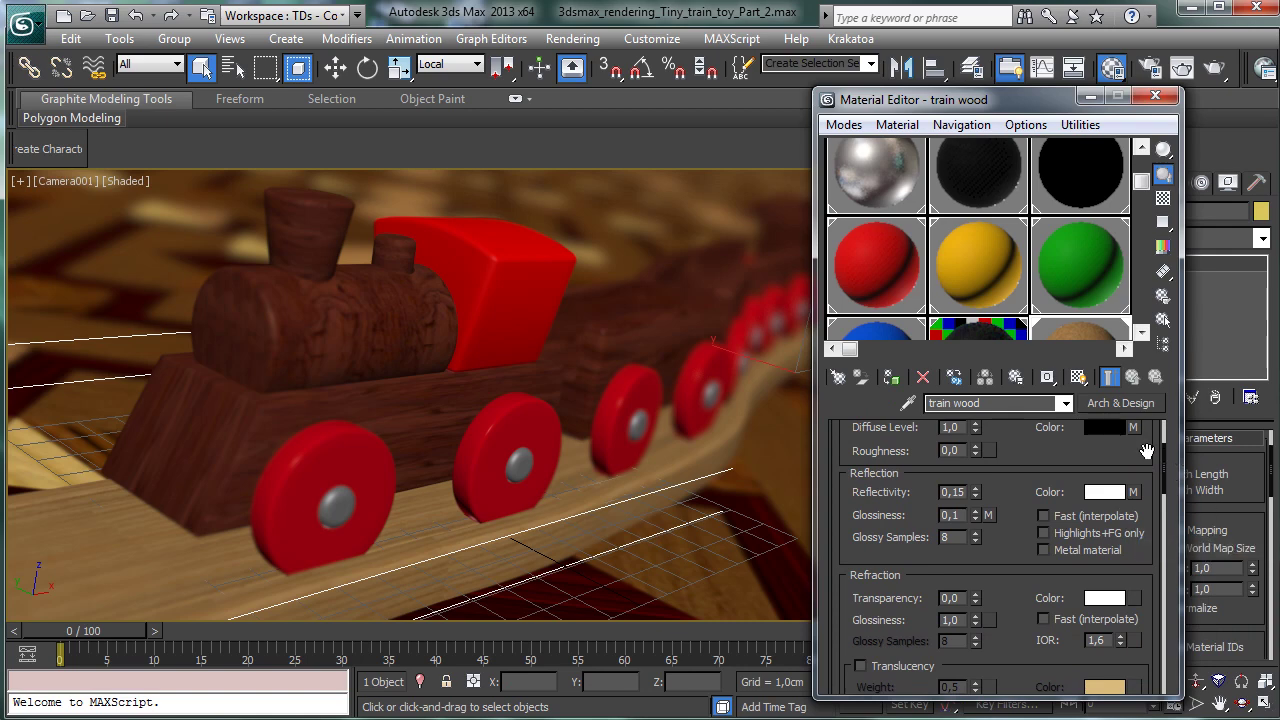
{"action": "left_click_drag", "start_coordinate": [1011, 534], "coordinate": [981, 486]}
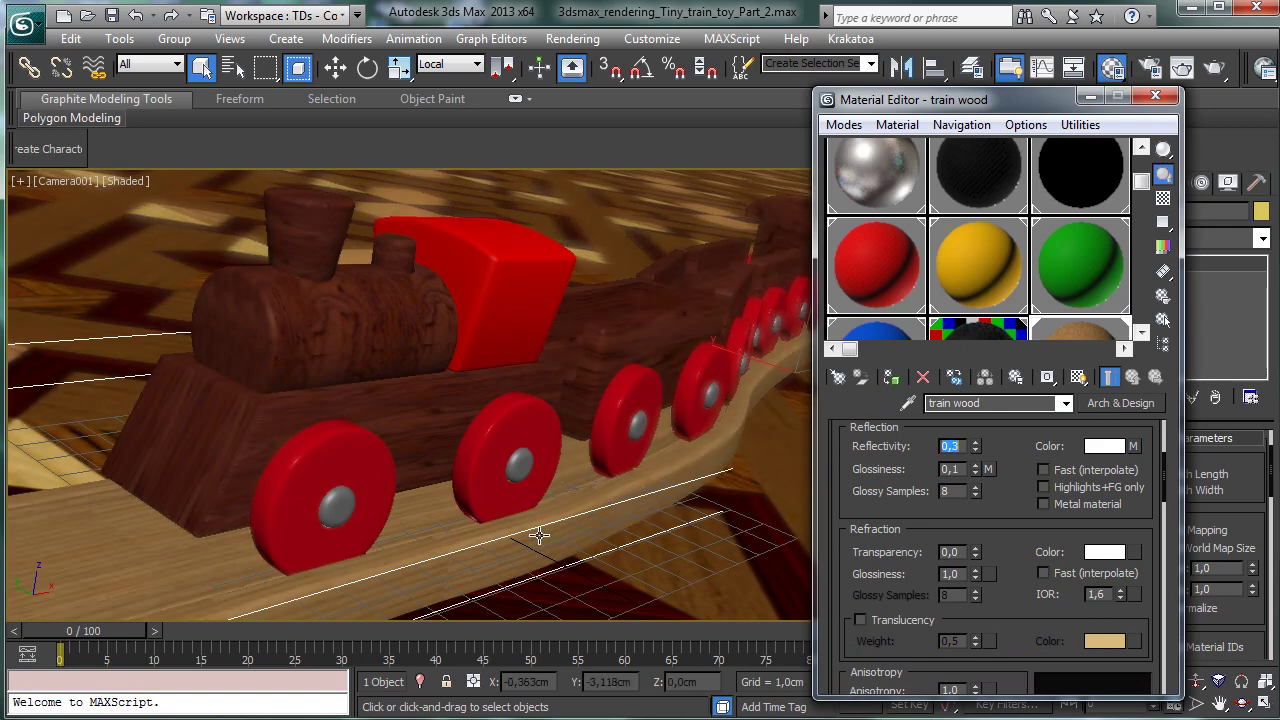
{"action": "left_click_drag", "start_coordinate": [1133, 447], "coordinate": [988, 470]}
{"action": "left_click", "coordinate": [955, 458]}
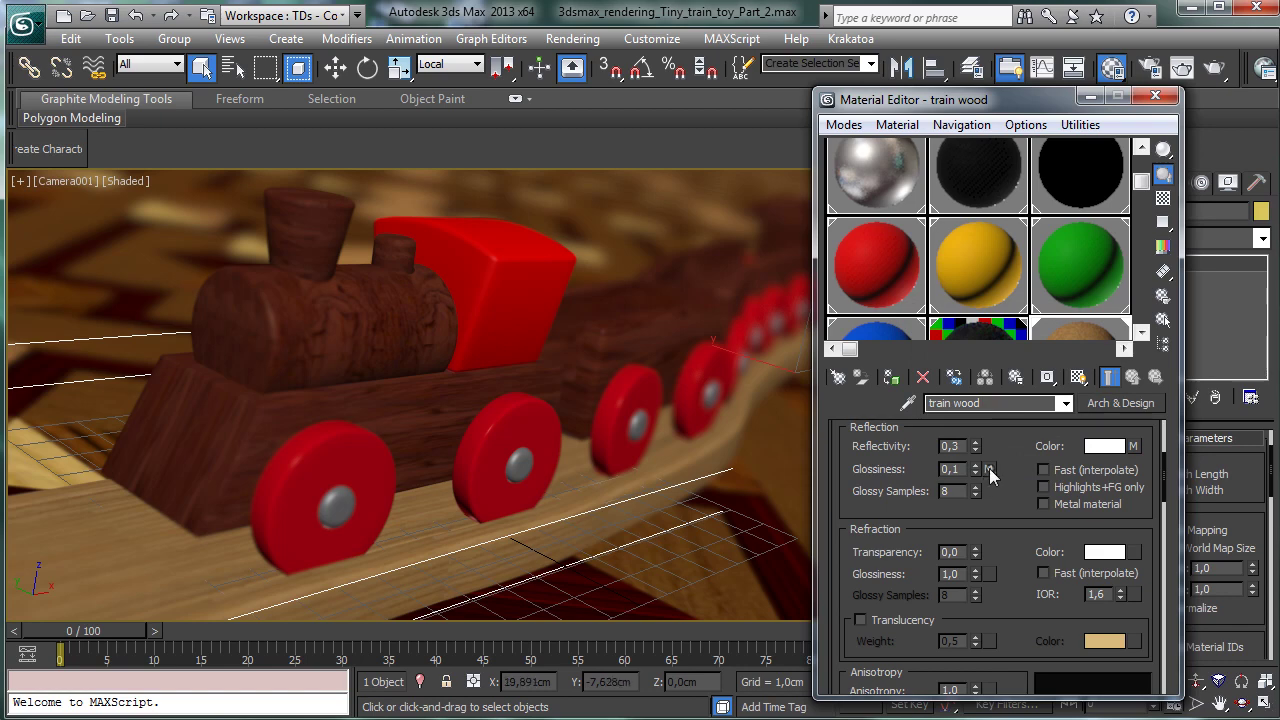
Step: Wrap the reflection map in Color Correction, keeping the bitmap as sub-map, with Saturation -100
{"action": "left_click", "coordinate": [990, 470]}
{"action": "left_click", "coordinate": [1127, 404]}
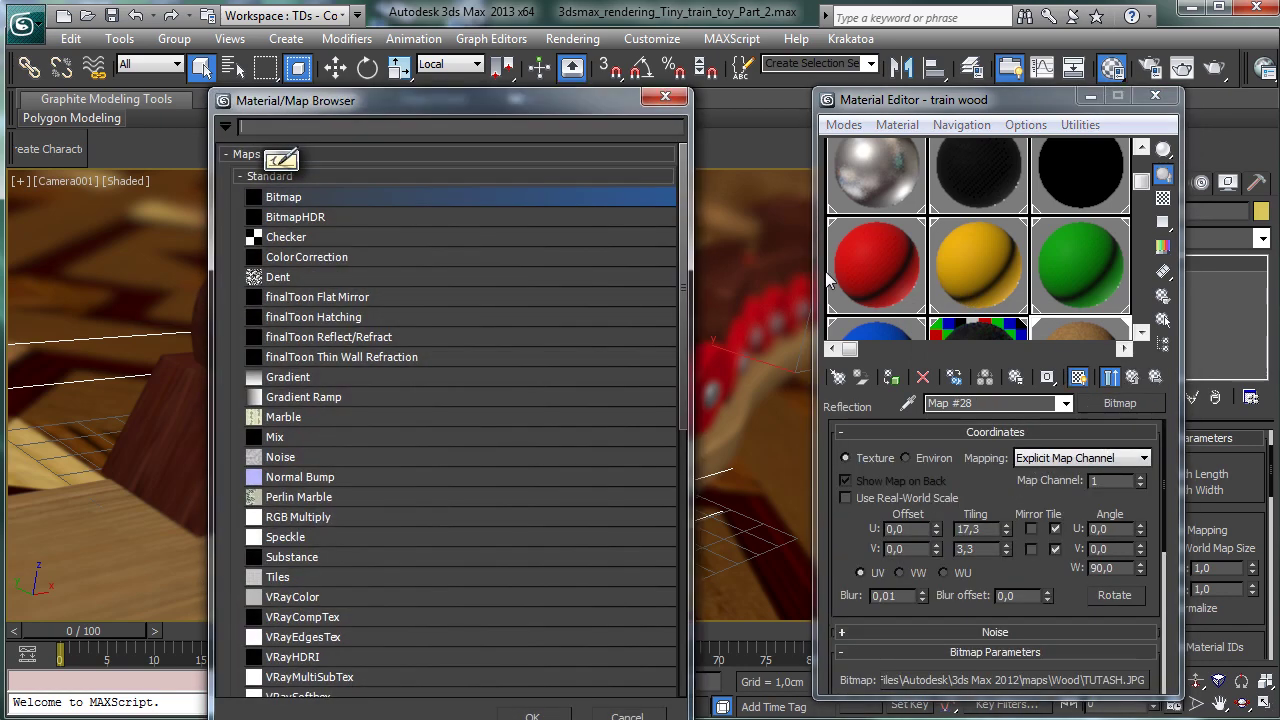
{"action": "double_click", "coordinate": [342, 258]}
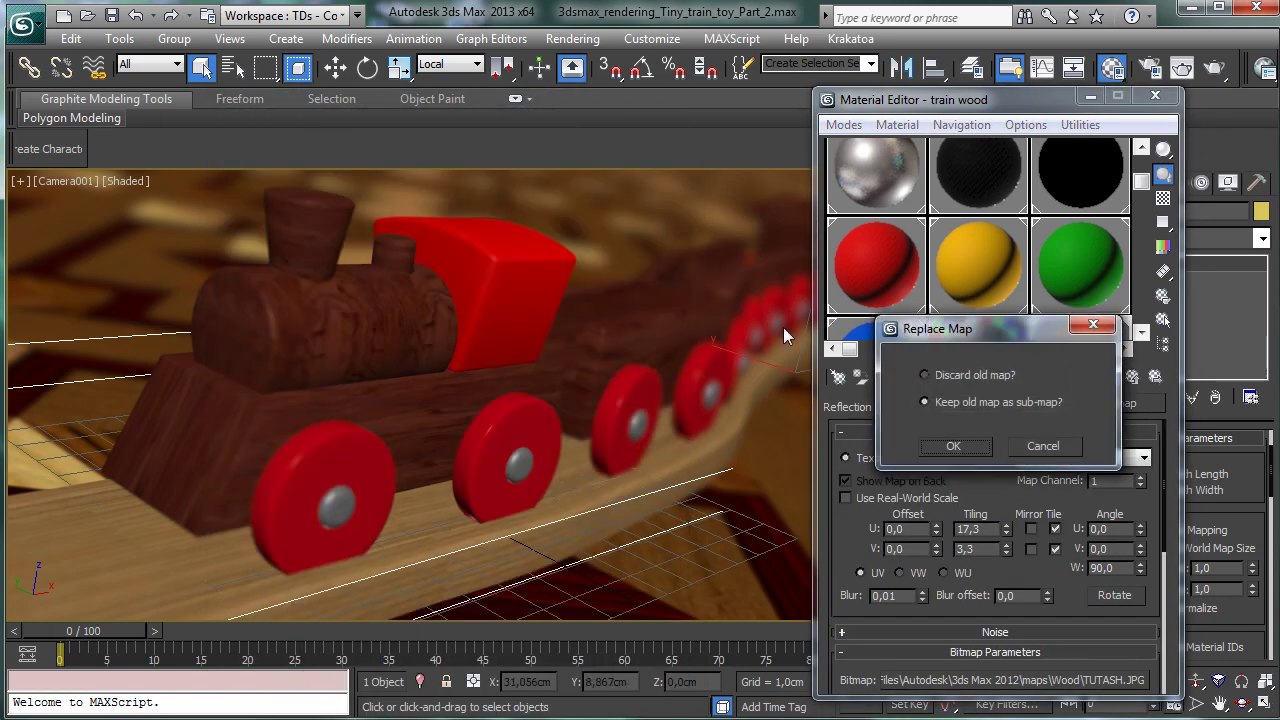
{"action": "left_click", "coordinate": [953, 446]}
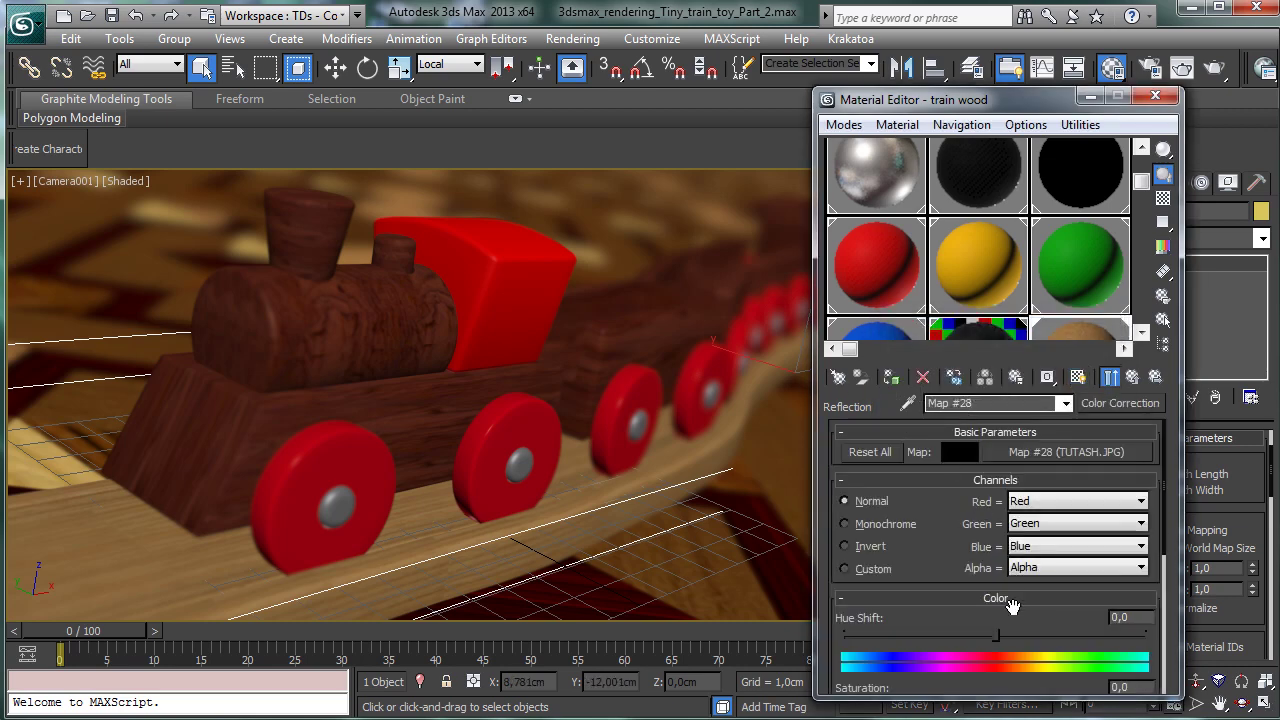
{"action": "scroll", "coordinate": [940, 537], "scroll_direction": "down", "scroll_amount": 4}
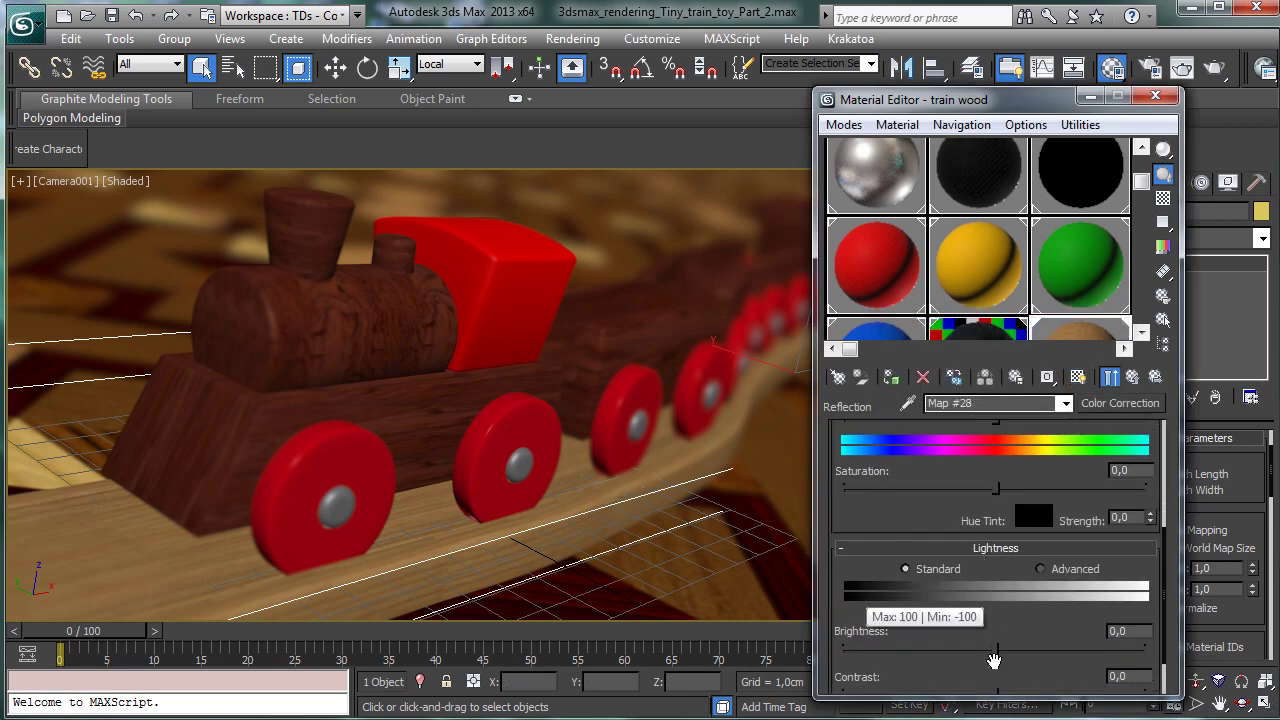
{"action": "left_click_drag", "start_coordinate": [995, 488], "coordinate": [845, 488]}
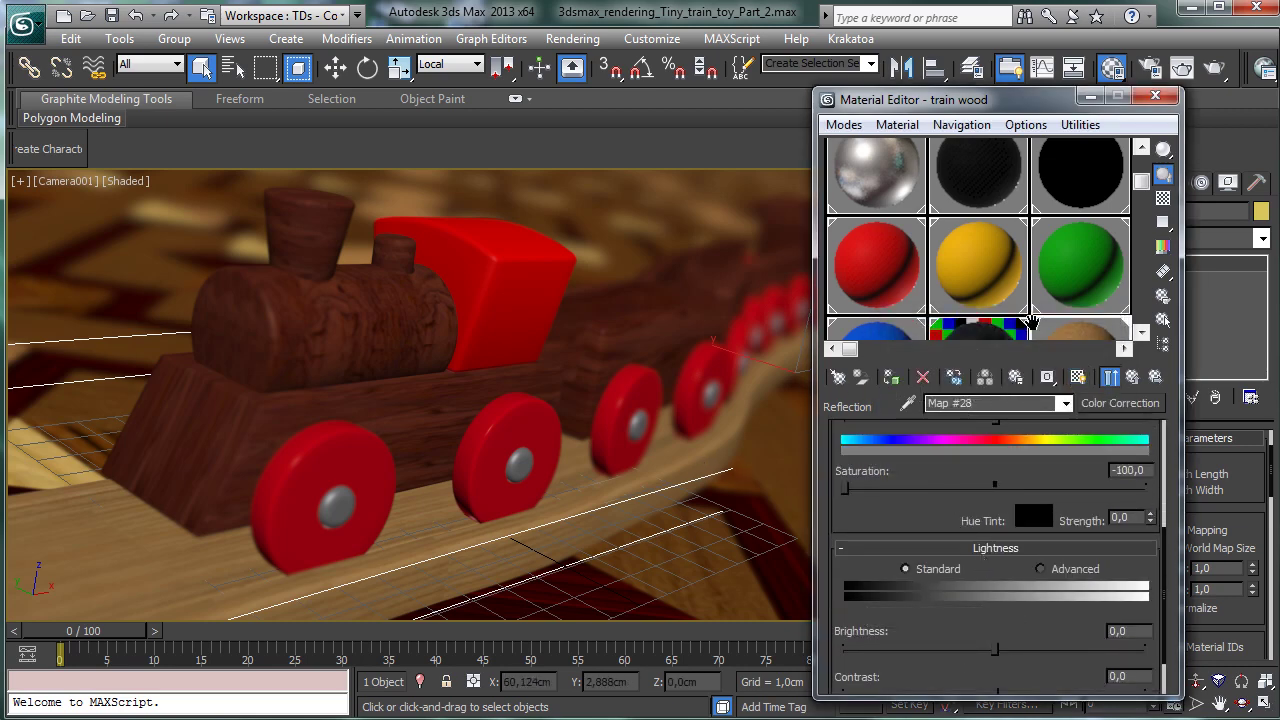
Step: Preview the Color Correction map in the sample slot and return to train wood's parameters
{"action": "left_click_drag", "start_coordinate": [1027, 316], "coordinate": [1030, 266]}
{"action": "left_click", "coordinate": [1110, 376]}
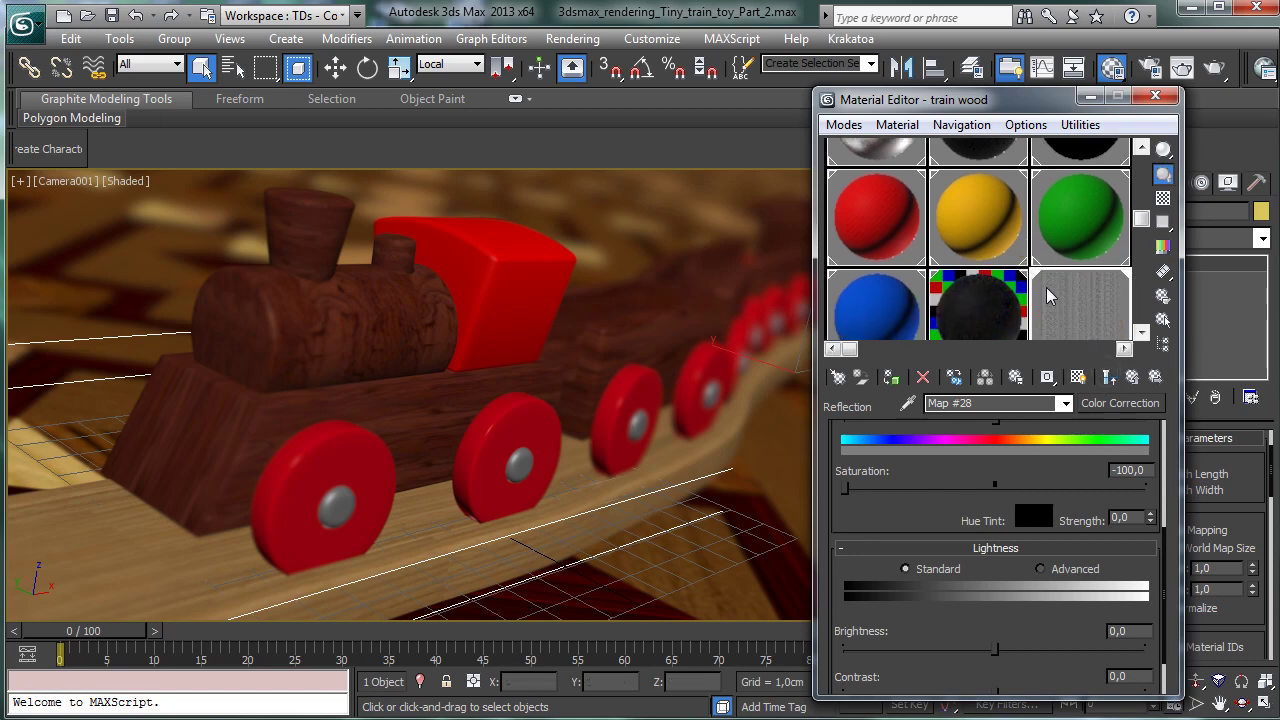
{"action": "left_click", "coordinate": [1111, 376]}
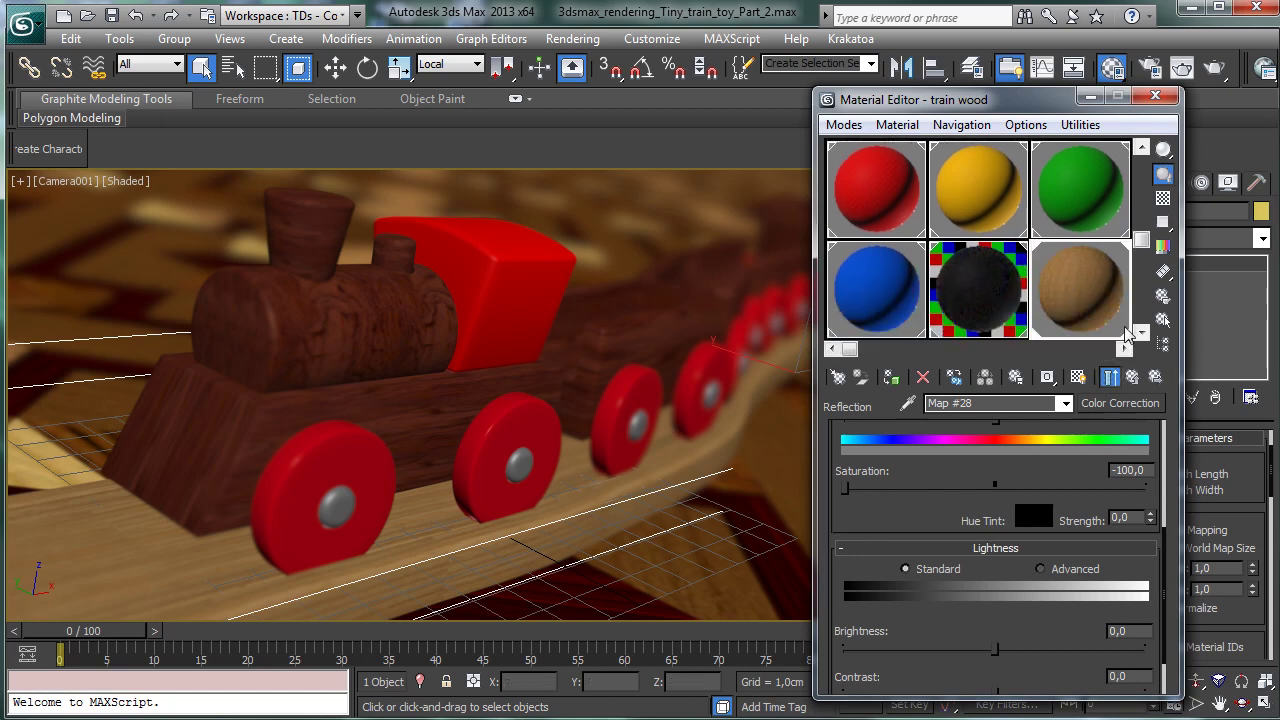
{"action": "left_click", "coordinate": [1133, 377]}
{"action": "left_click_drag", "start_coordinate": [1006, 529], "coordinate": [958, 516]}
Step: Copy the desaturated glossiness map
{"action": "scroll", "coordinate": [1175, 463], "scroll_direction": "up", "scroll_amount": 3}
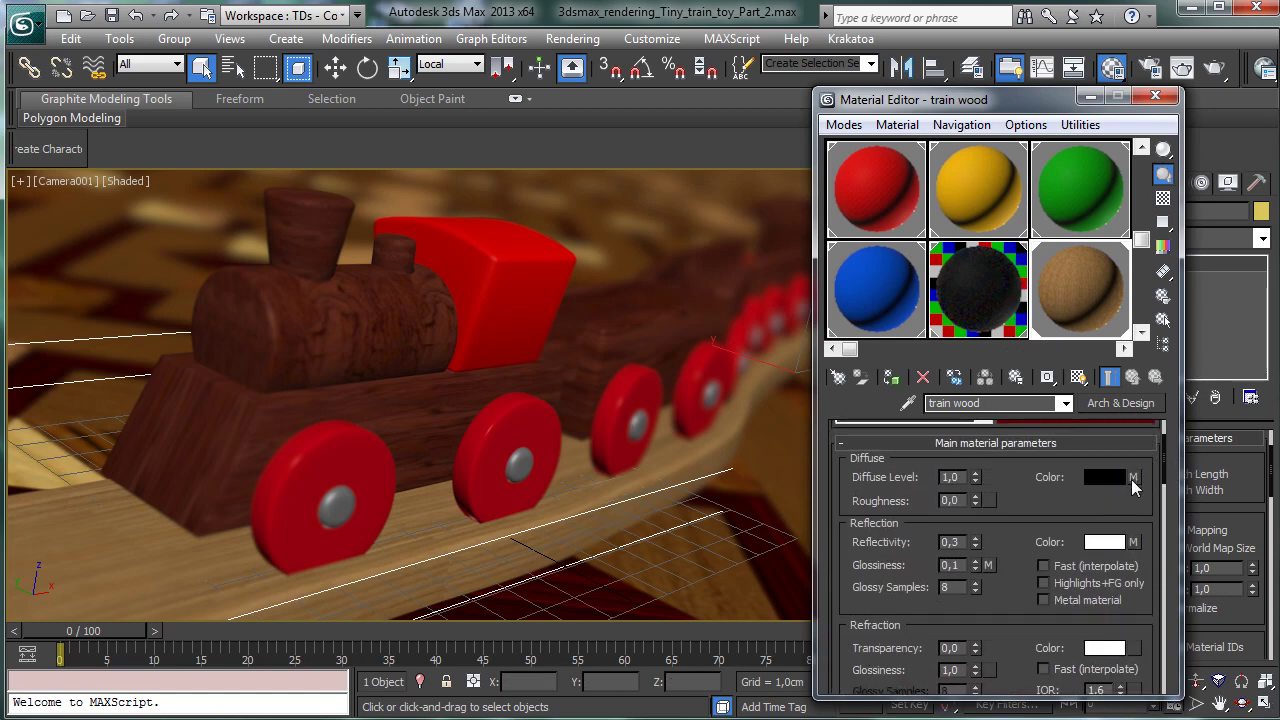
{"action": "right_click", "coordinate": [988, 565]}
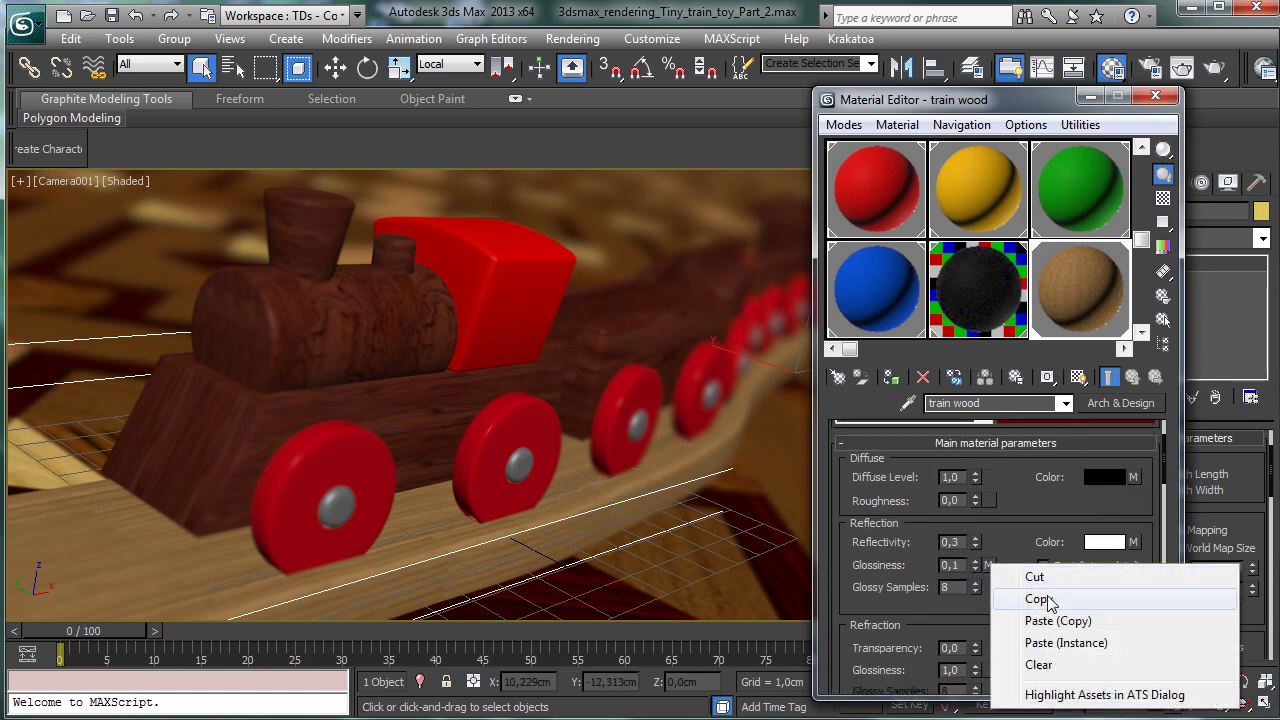
{"action": "left_click", "coordinate": [970, 600]}
{"action": "left_click_drag", "start_coordinate": [1010, 508], "coordinate": [1061, 283]}
{"action": "left_click_drag", "start_coordinate": [1006, 500], "coordinate": [1046, 226]}
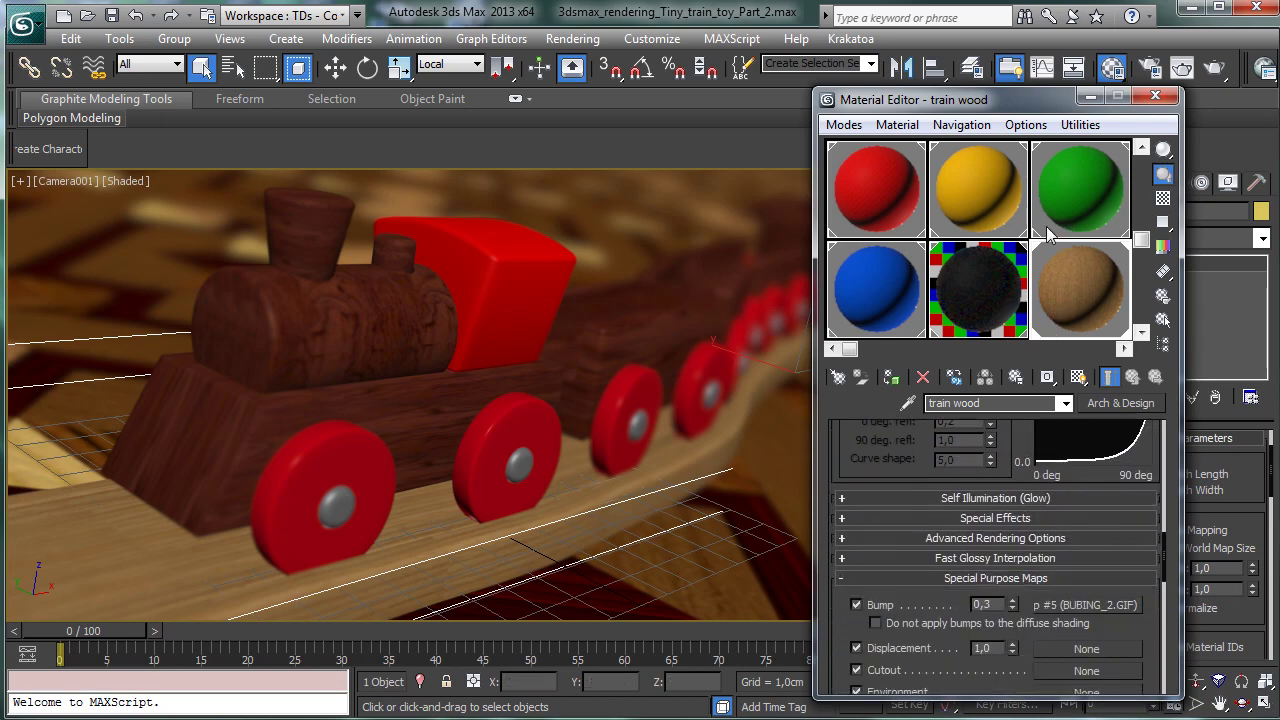
Step: Paste a copy into the Bump slot, set its child bitmap blur to 0,2, and close the editor
{"action": "right_click", "coordinate": [1080, 604]}
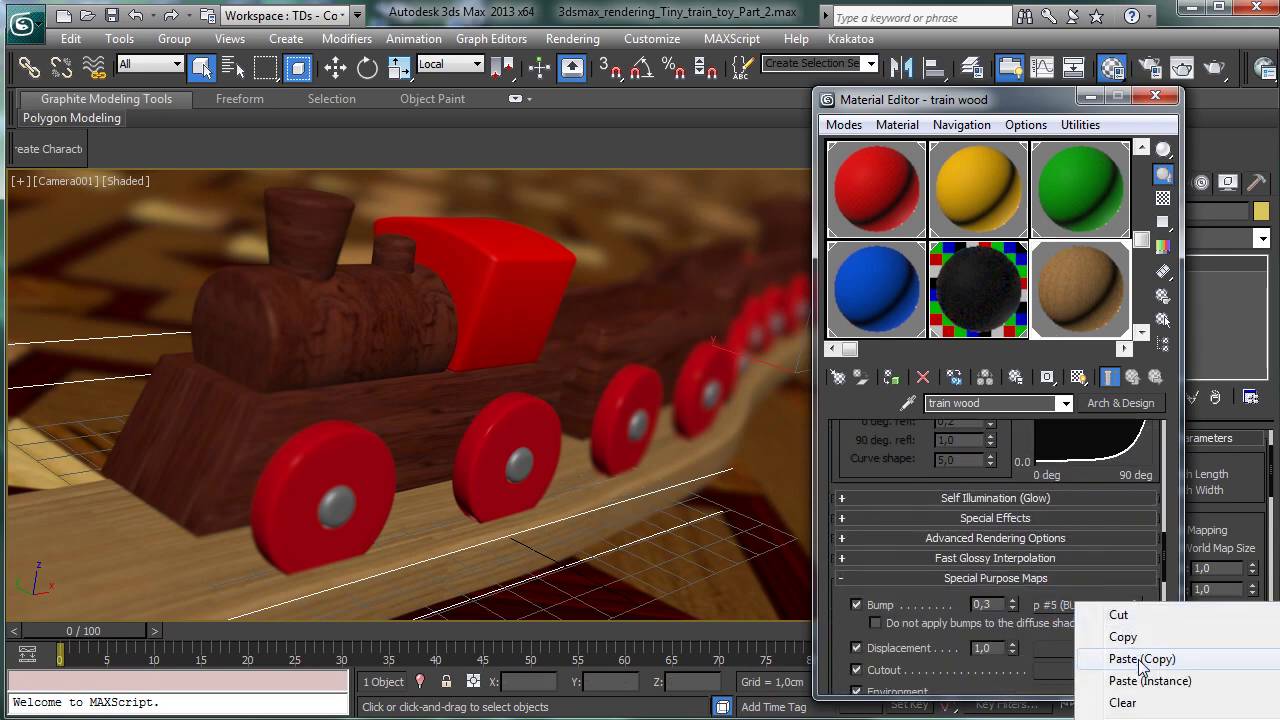
{"action": "left_click", "coordinate": [1140, 659]}
{"action": "left_click", "coordinate": [1050, 605]}
{"action": "left_click", "coordinate": [1050, 458]}
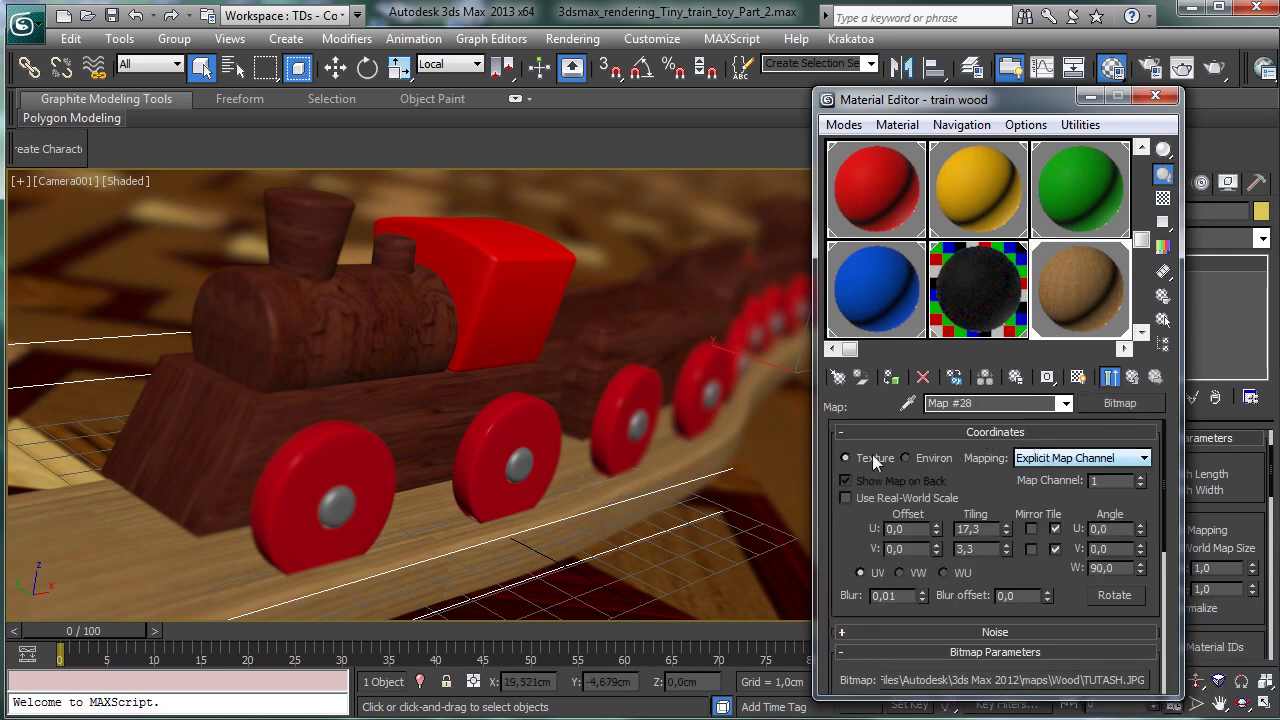
{"action": "key", "text": "BackSpace"}
{"action": "key", "text": "BackSpace"}
{"action": "left_click", "coordinate": [1156, 96]}
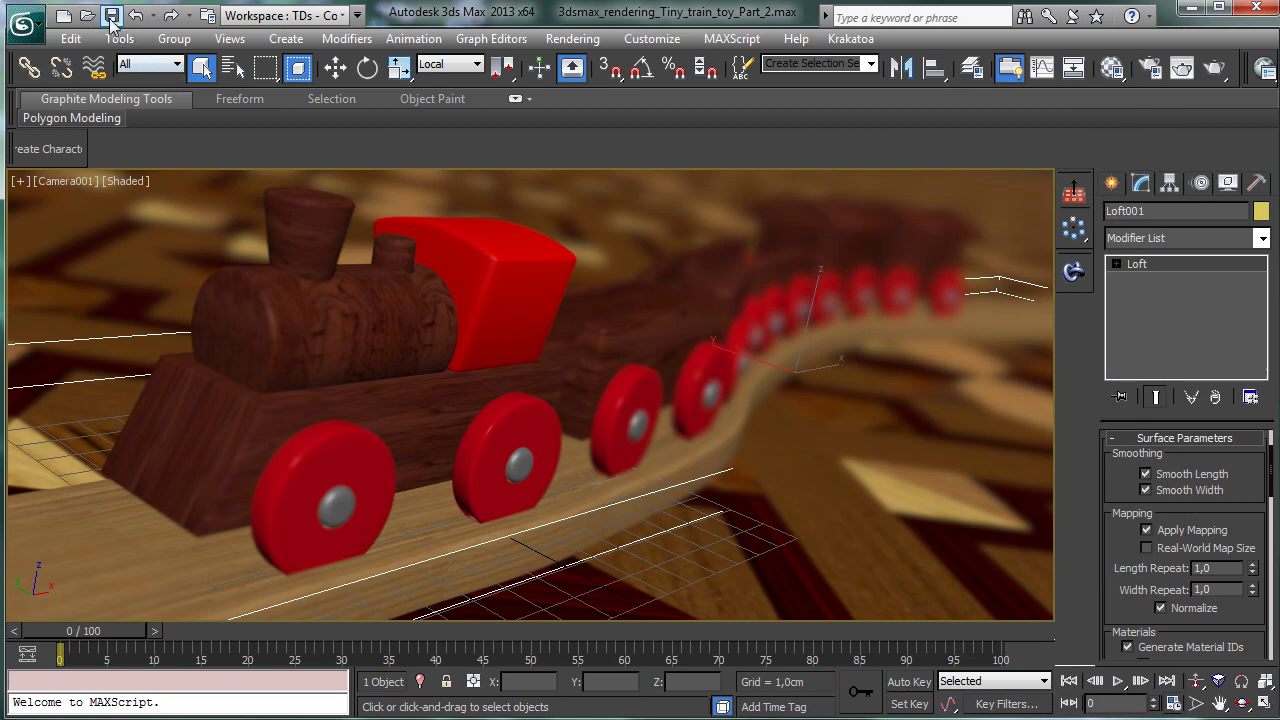
{"action": "left_click", "coordinate": [1214, 68]}
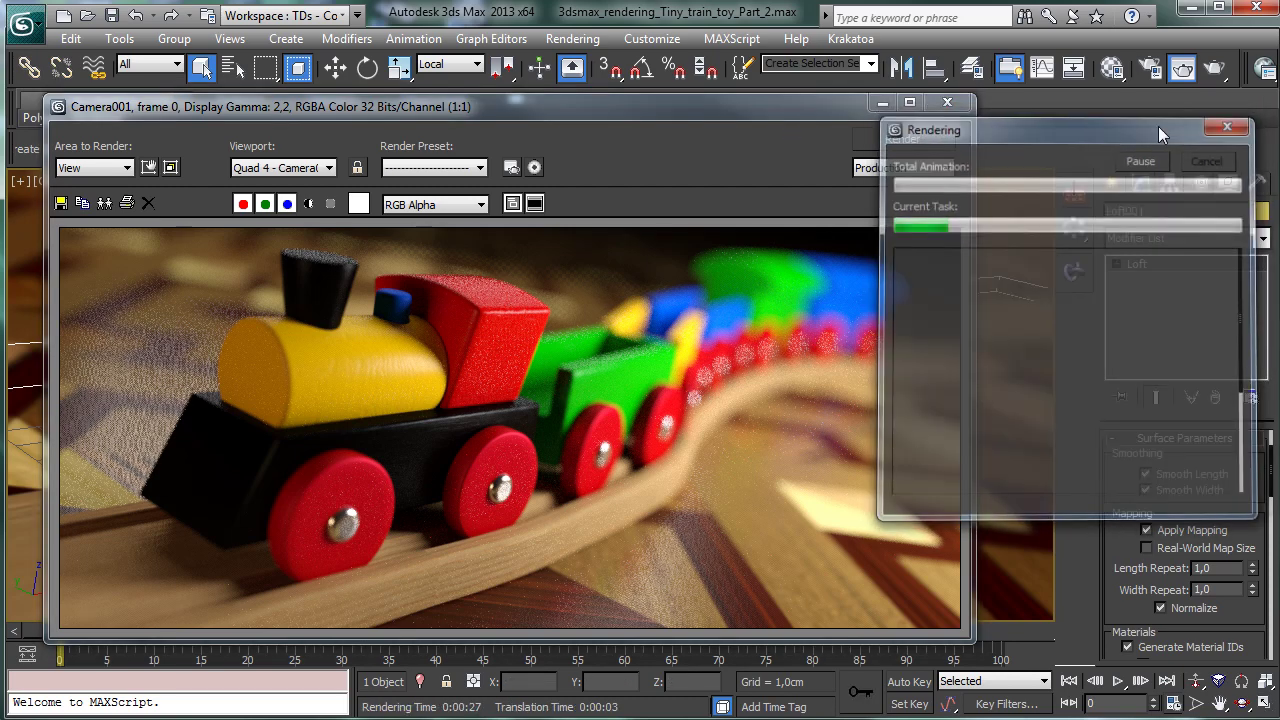
{"action": "left_click", "coordinate": [884, 104]}
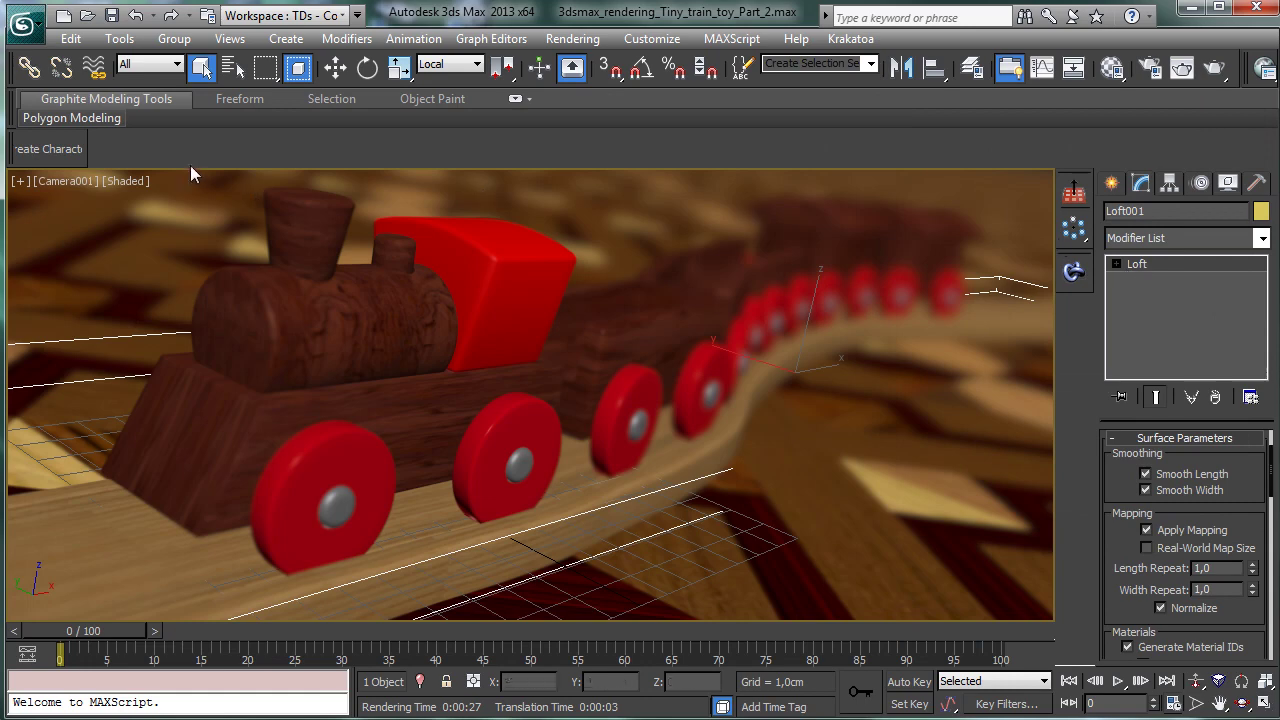
Step: Select Camera001 from the camera viewport's label menu and scroll to Depth of Field Parameters
{"action": "left_click", "coordinate": [56, 182]}
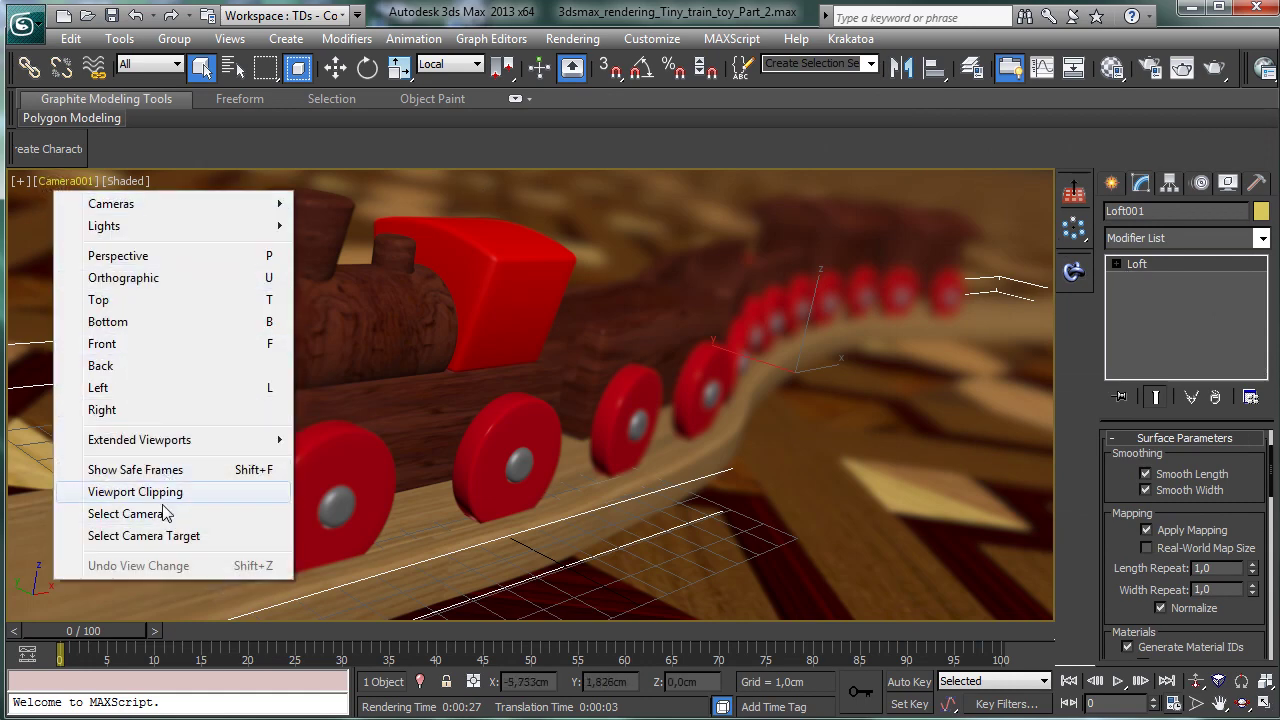
{"action": "left_click", "coordinate": [135, 513]}
{"action": "left_click_drag", "start_coordinate": [1205, 545], "coordinate": [1207, 432]}
{"action": "scroll", "coordinate": [1207, 432], "scroll_direction": "down", "scroll_amount": 3}
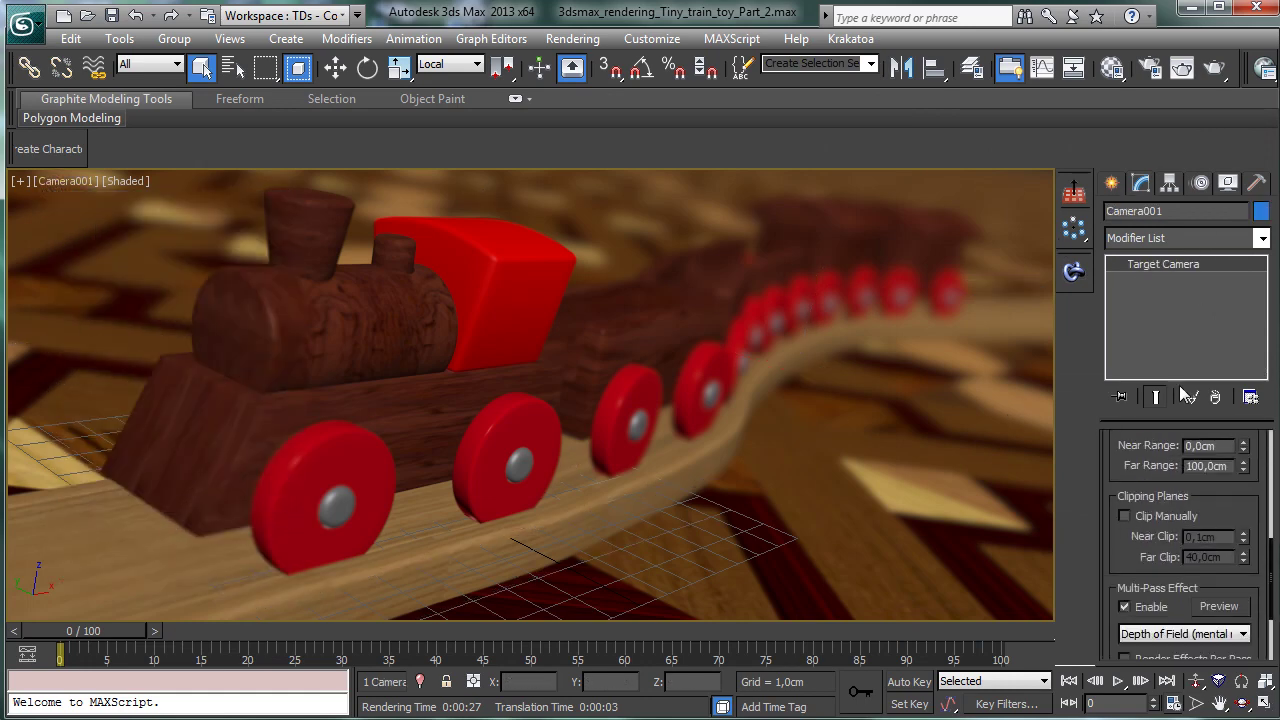
{"action": "scroll", "coordinate": [1243, 501], "scroll_direction": "down", "scroll_amount": 2}
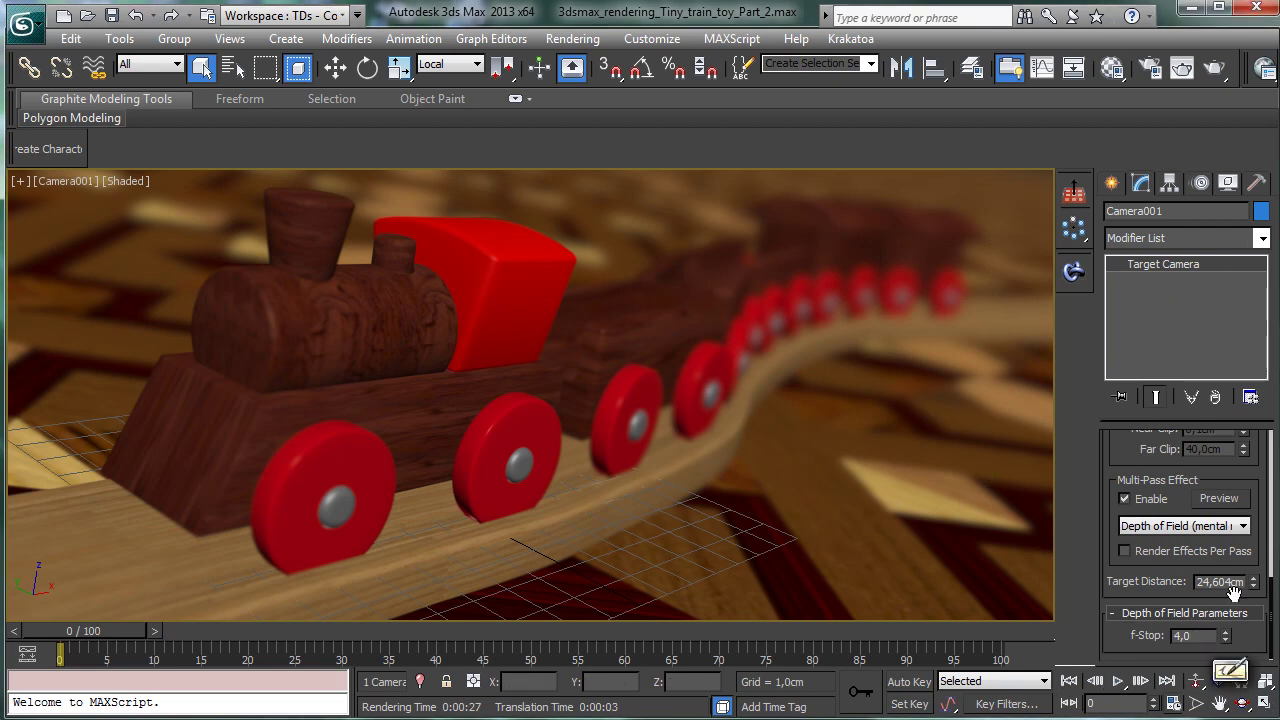
Step: Change the camera's depth-of-field f-Stop from 4,0 to 7,0
{"action": "key", "text": "BackSpace"}
{"action": "key", "text": "BackSpace"}
{"action": "key", "text": "BackSpace"}
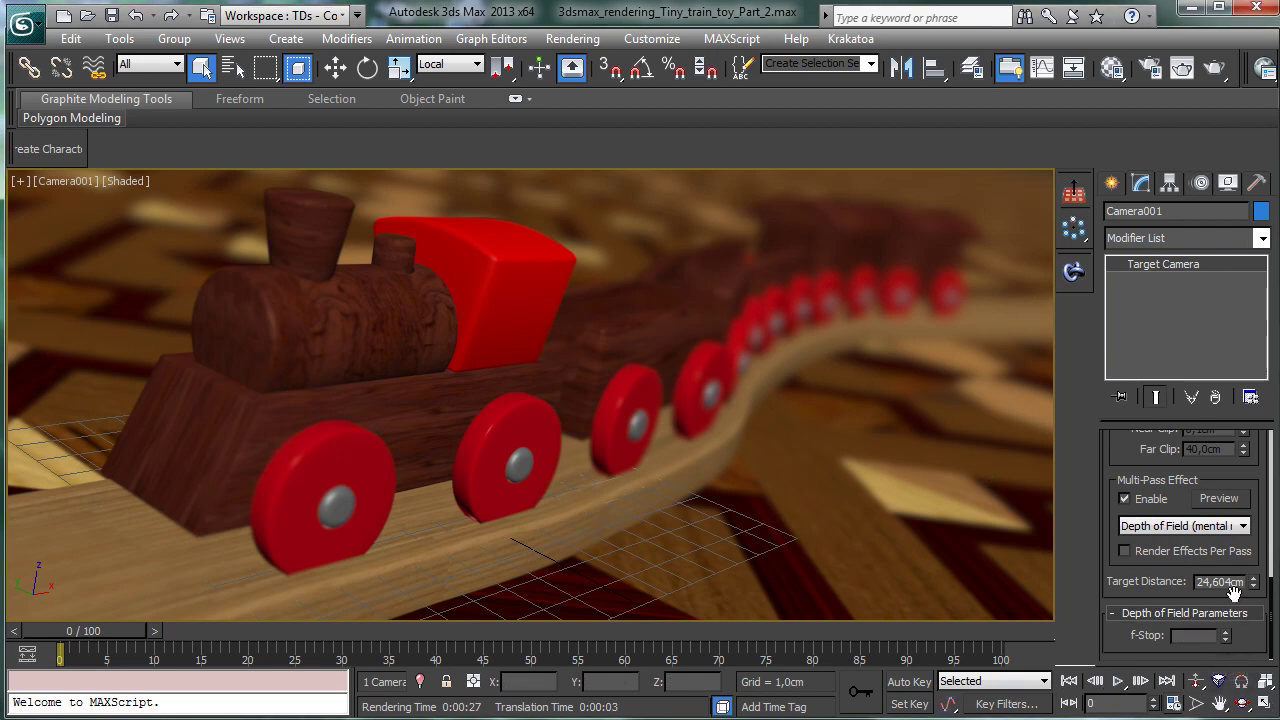
{"action": "type", "text": "6"}
{"action": "key", "text": "Return"}
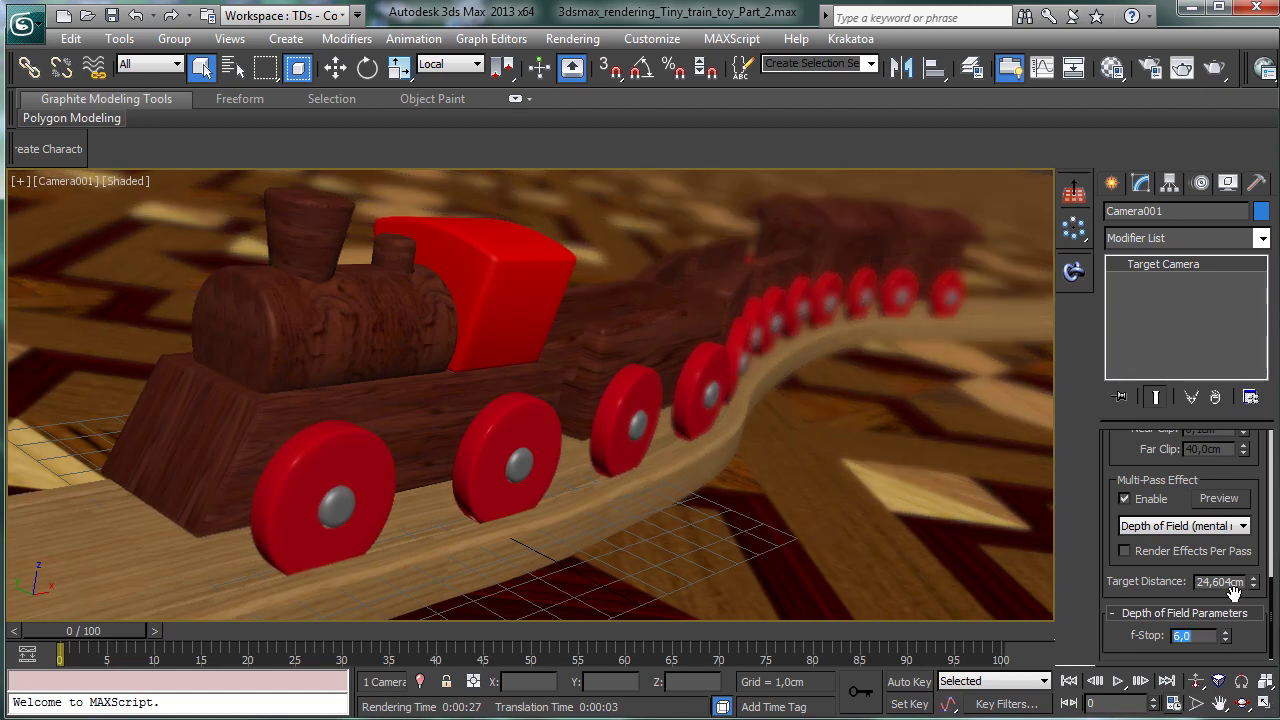
{"action": "type", "text": "7"}
{"action": "key", "text": "Return"}
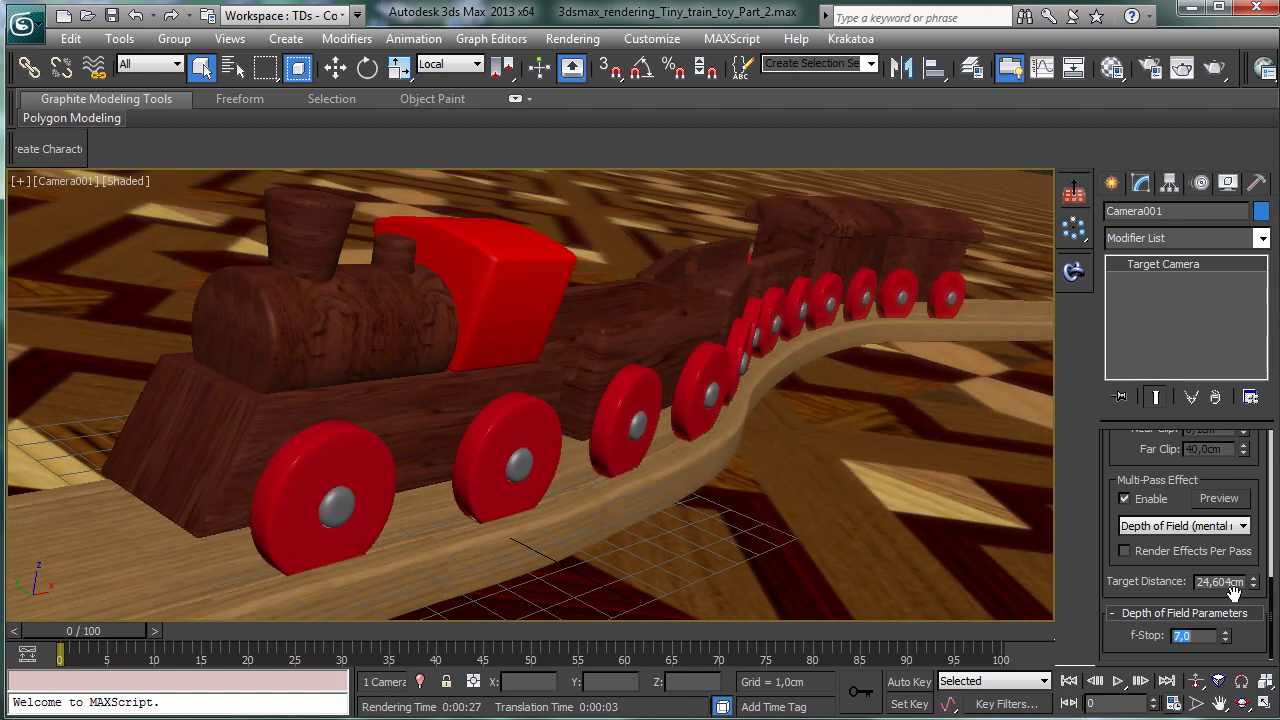
Step: Run a production render of the Camera001 view with f-Stop 7,0
{"action": "left_click", "coordinate": [1182, 67]}
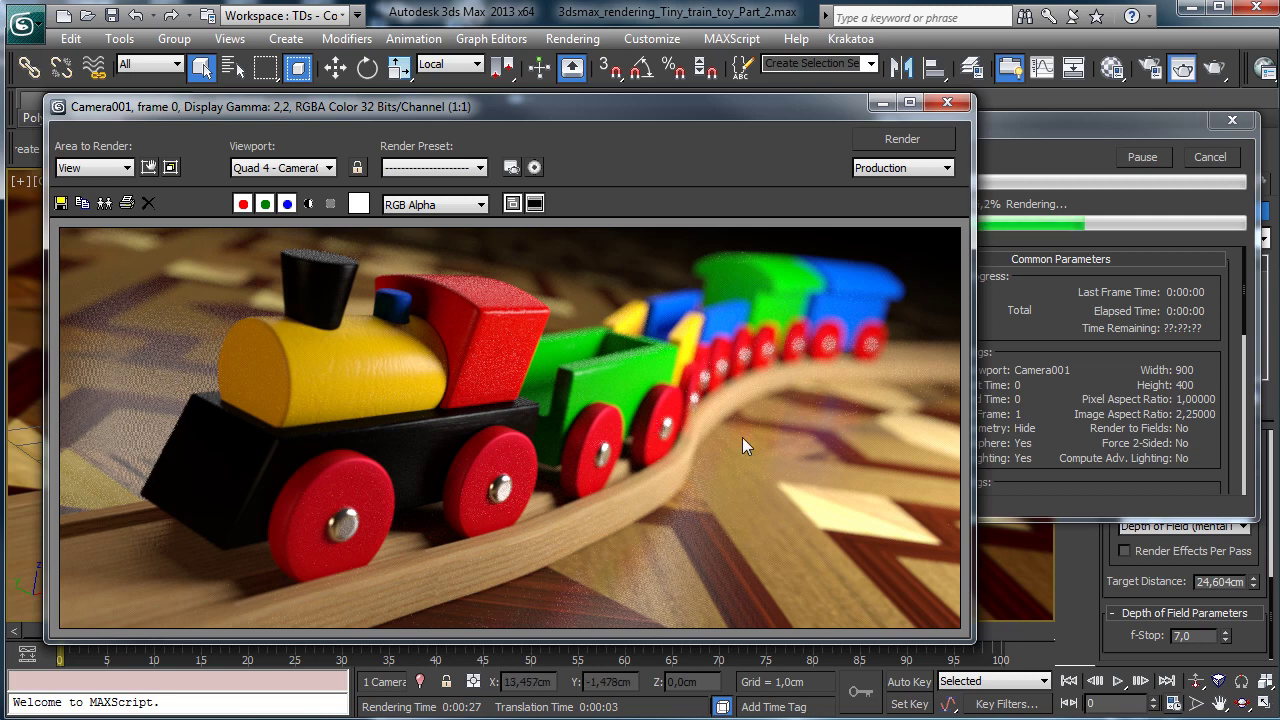
{"action": "left_click", "coordinate": [1206, 128]}
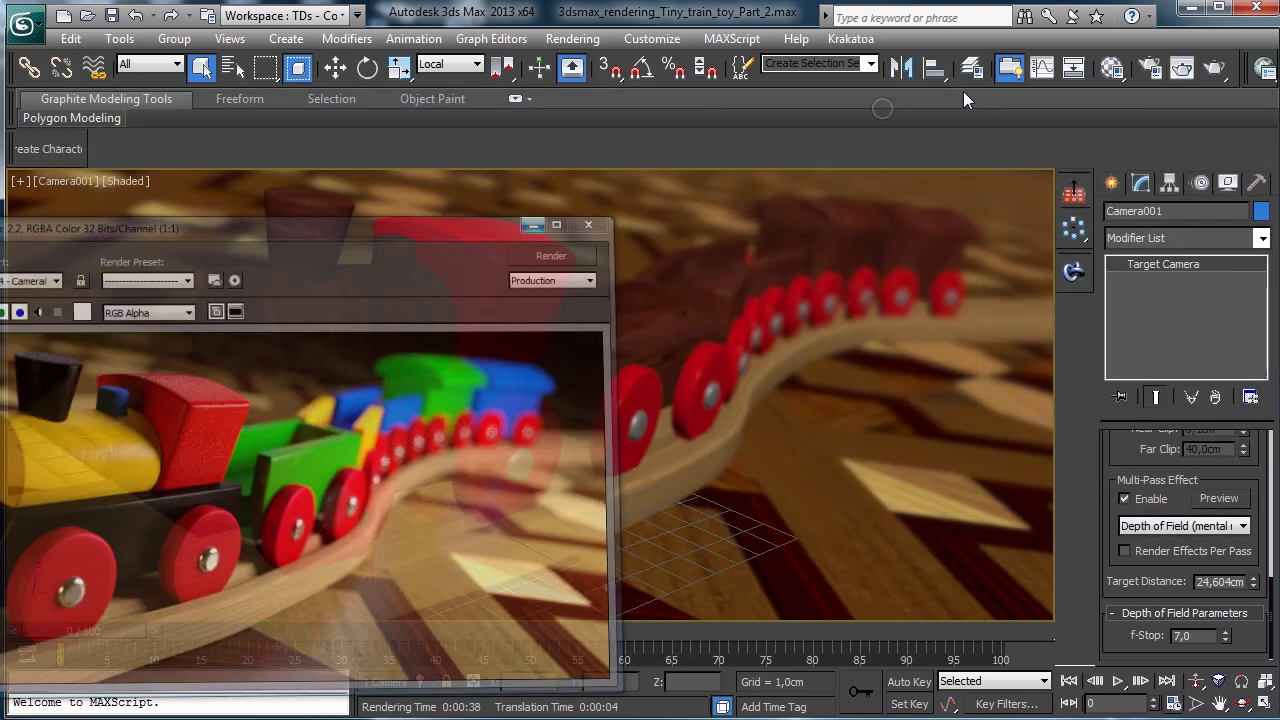
Step: Load the ground's material into an empty Material Editor slot with the eyedropper
{"action": "key", "text": "m"}
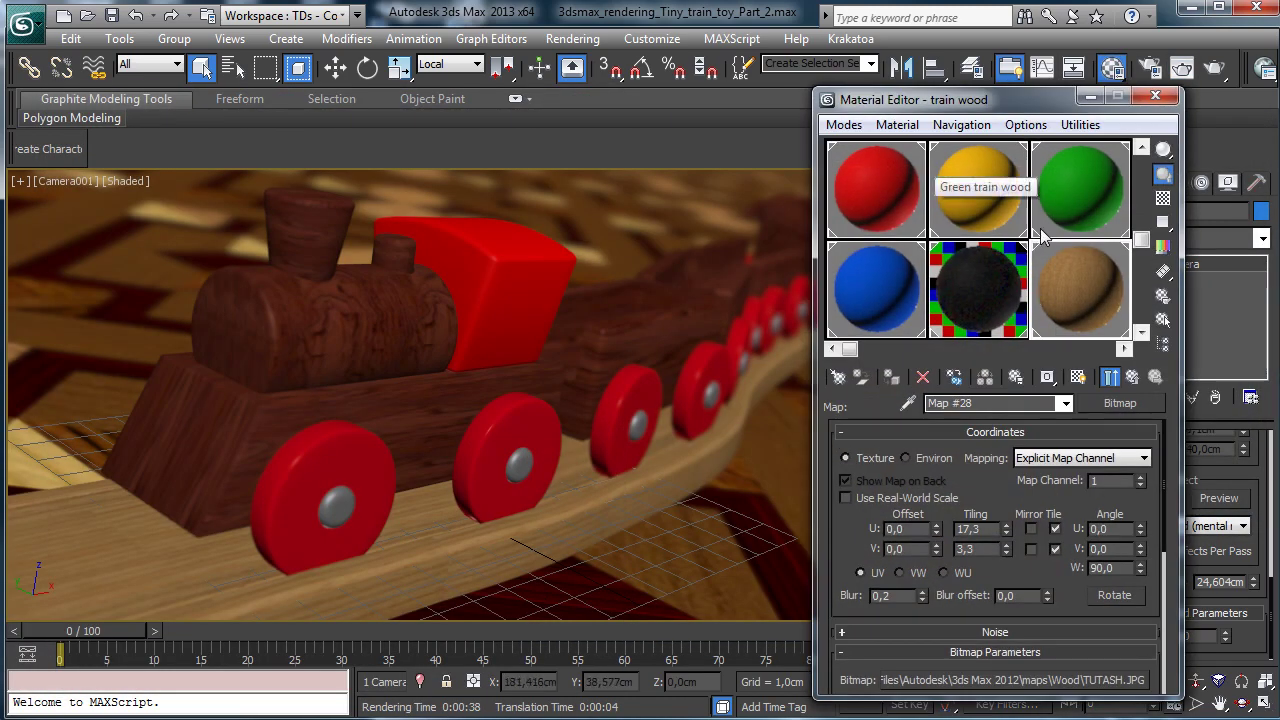
{"action": "scroll", "coordinate": [1040, 228], "scroll_direction": "up", "scroll_amount": 2}
{"action": "scroll", "coordinate": [900, 300], "scroll_direction": "down", "scroll_amount": 3}
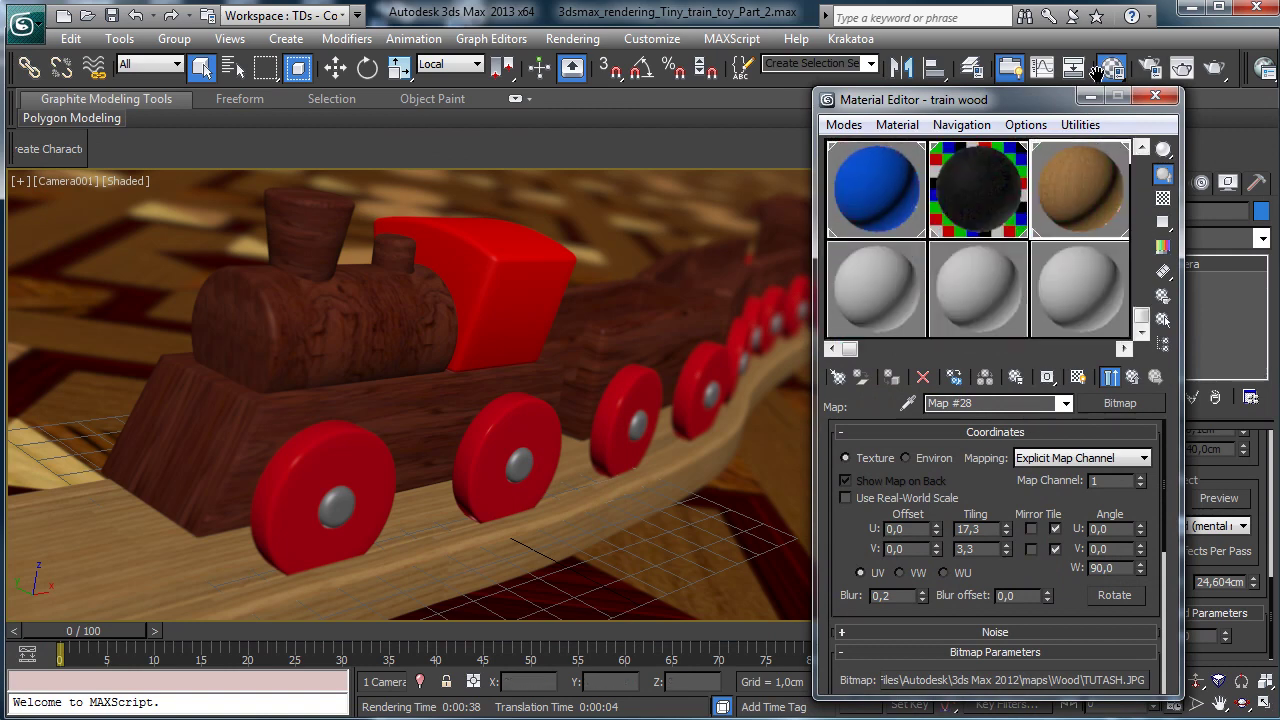
{"action": "left_click", "coordinate": [859, 293]}
{"action": "left_click", "coordinate": [705, 505]}
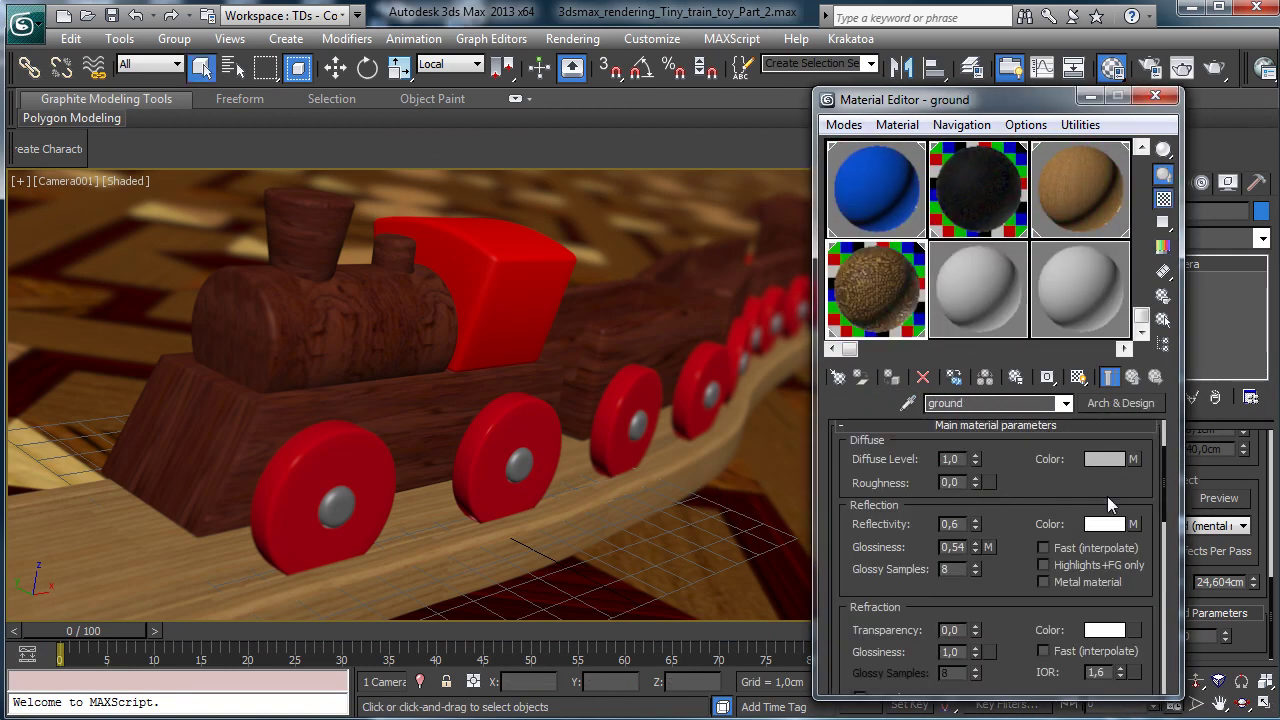
Step: Set the ground's Reflectivity to 0,75, view its Color Correction map's Lightness settings, and re-render
{"action": "left_click_drag", "start_coordinate": [1032, 497], "coordinate": [1006, 420]}
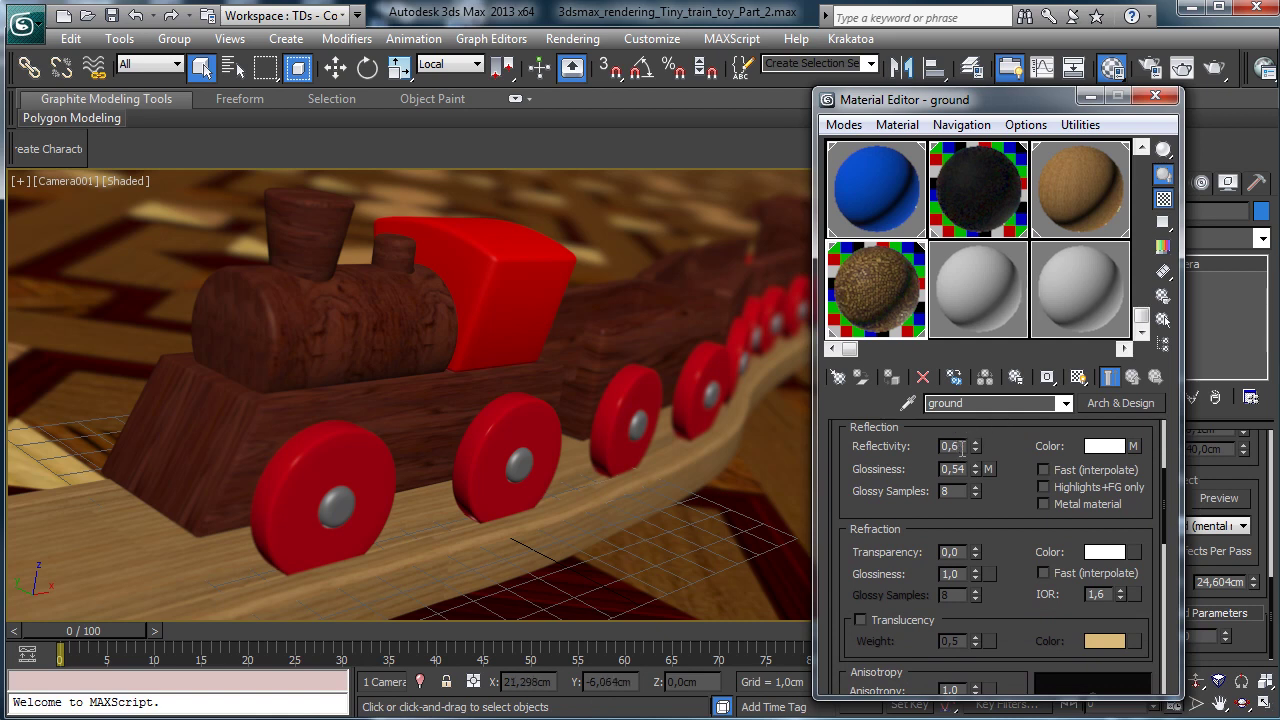
{"action": "type", "text": "0,75"}
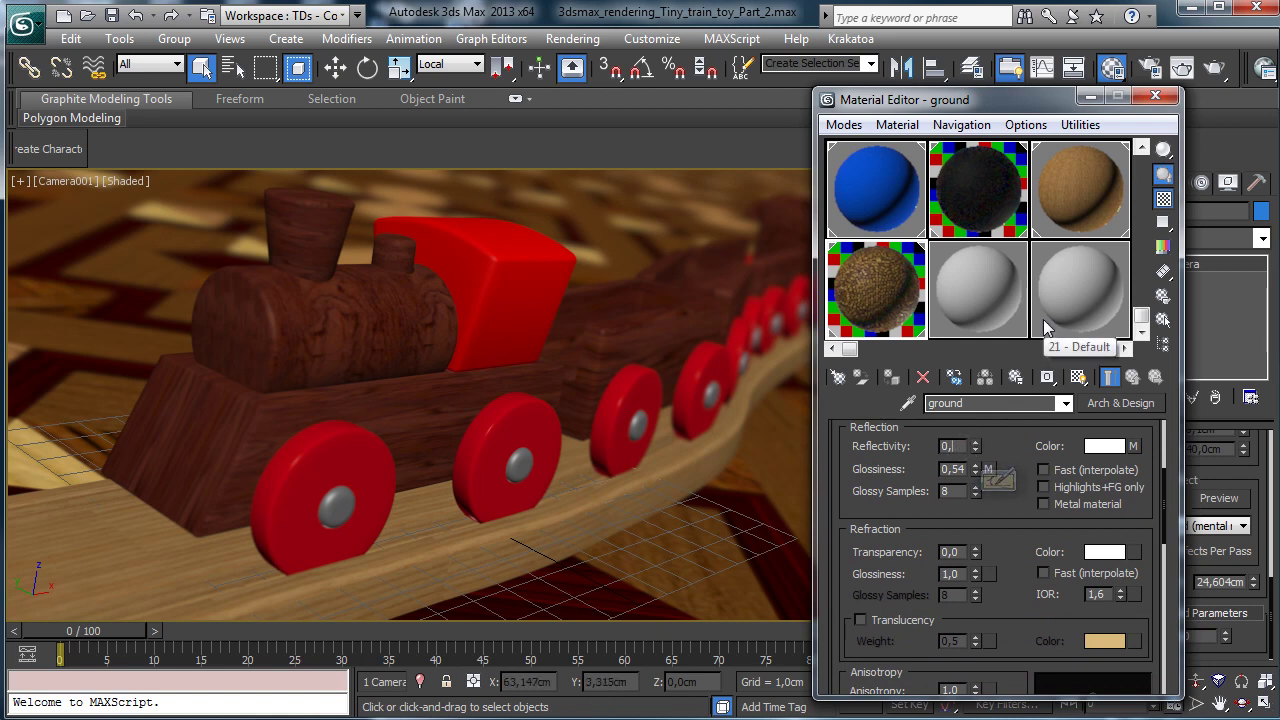
{"action": "key", "text": "Return"}
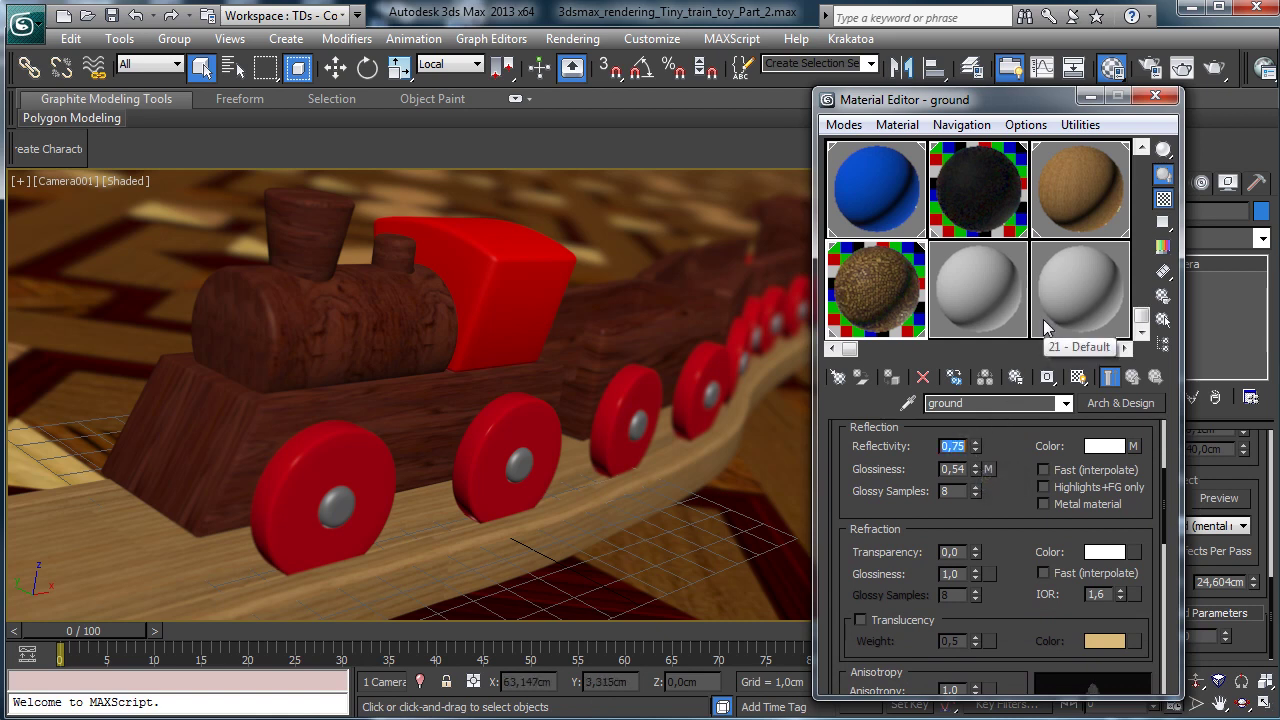
{"action": "left_click", "coordinate": [1001, 451]}
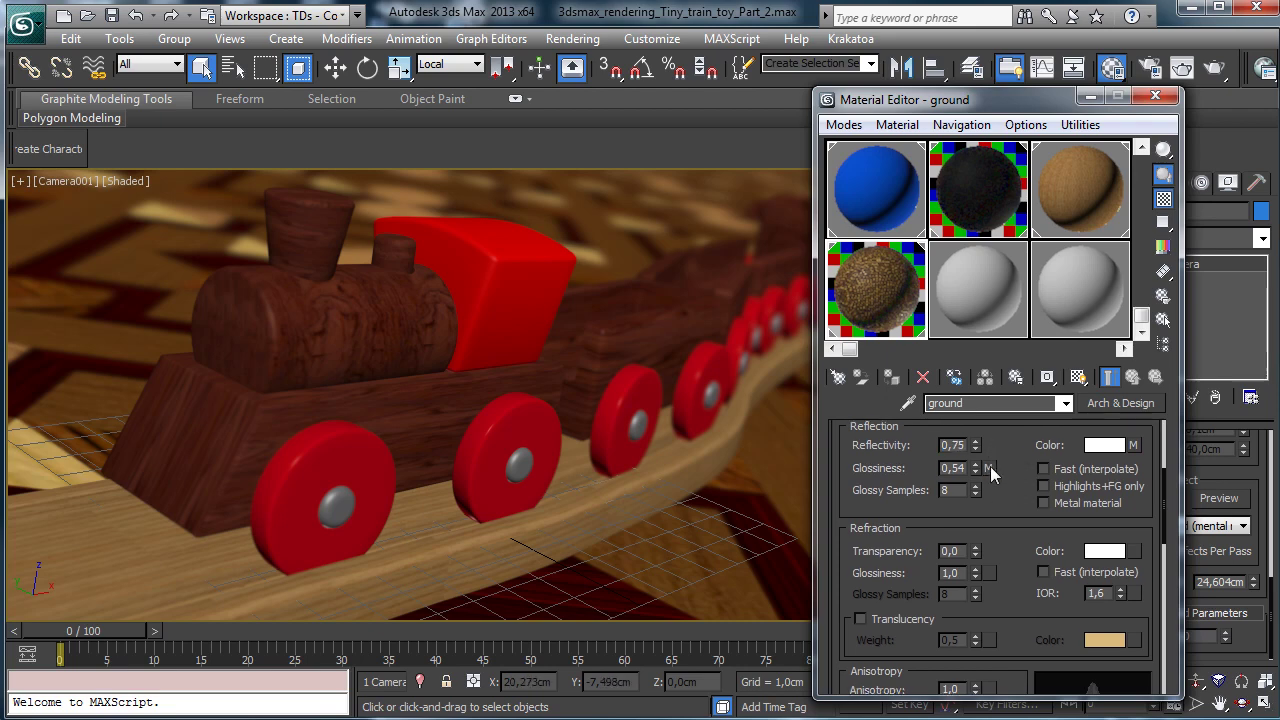
{"action": "left_click", "coordinate": [989, 468]}
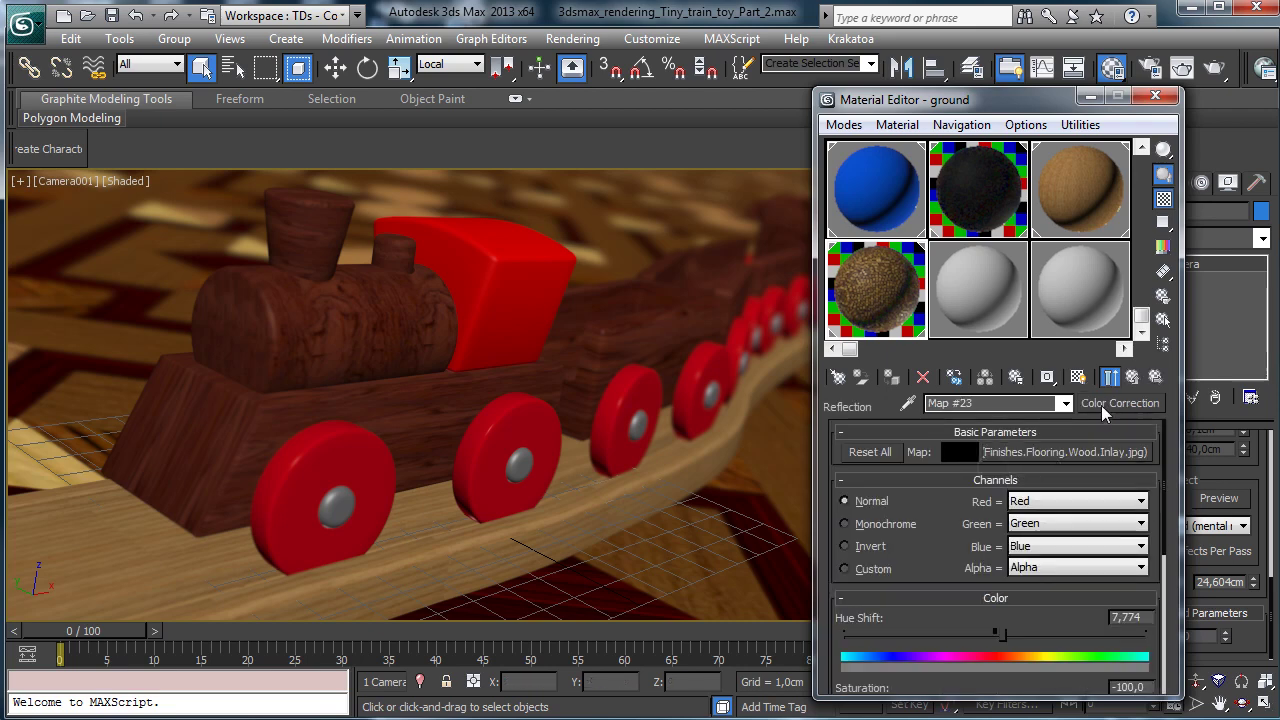
{"action": "scroll", "coordinate": [955, 532], "scroll_direction": "down", "scroll_amount": 2}
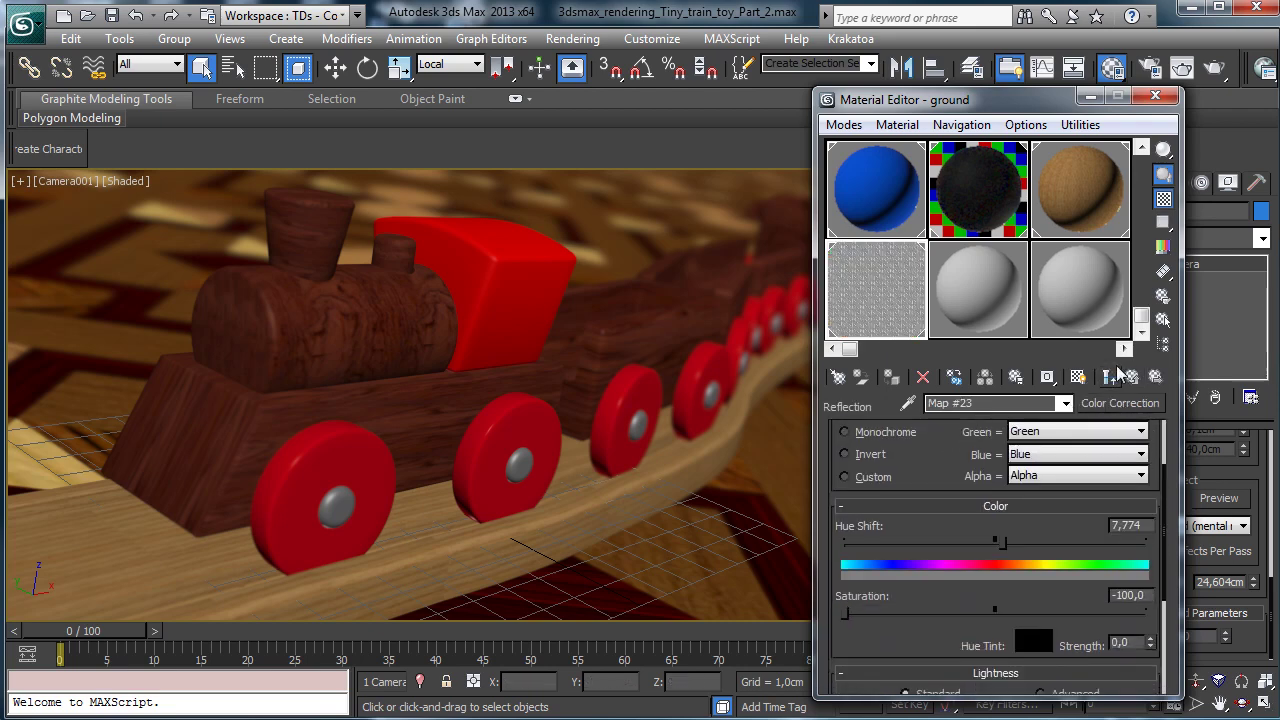
{"action": "scroll", "coordinate": [963, 518], "scroll_direction": "down", "scroll_amount": 3}
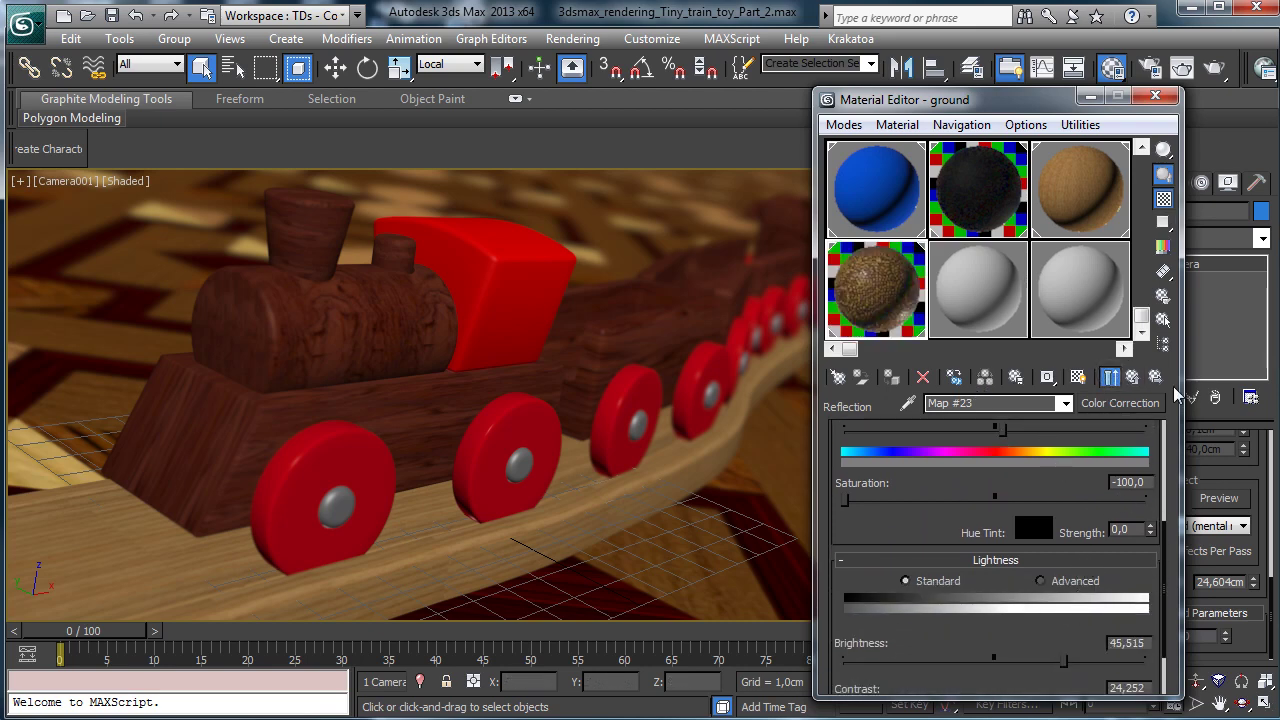
{"action": "left_click", "coordinate": [1182, 67]}
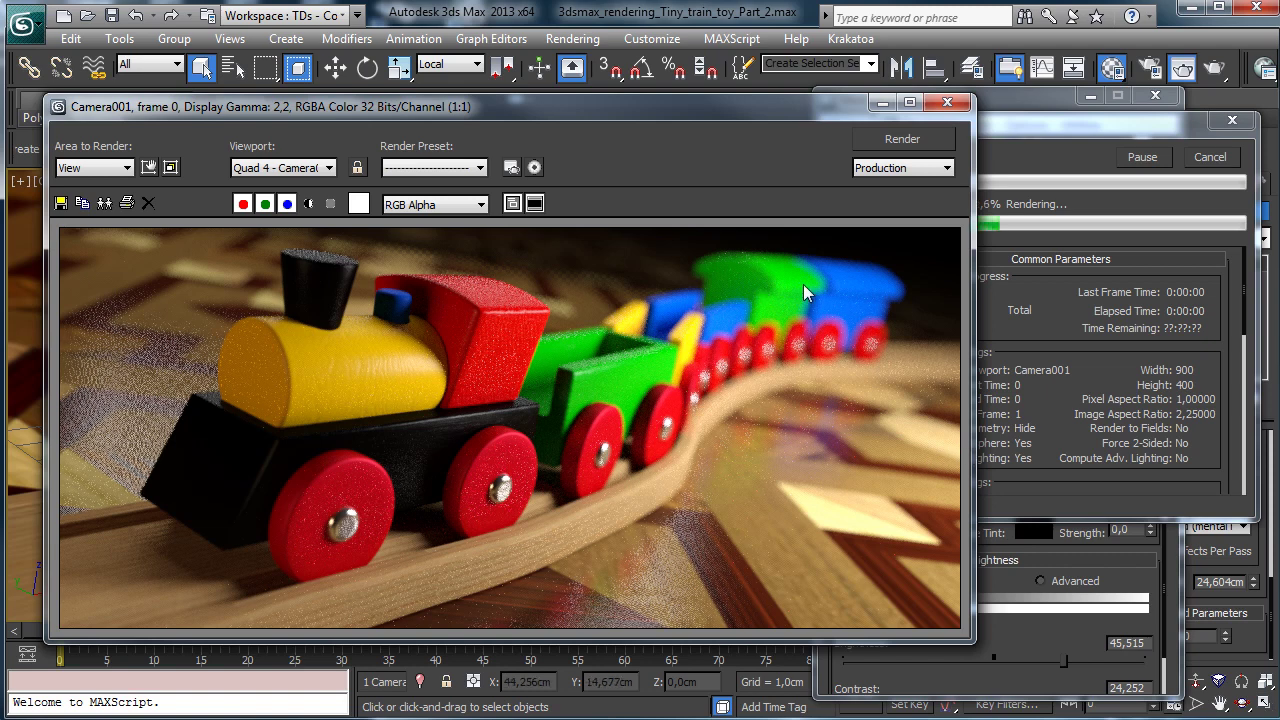
Step: Cancel the running Camera001 test render partway through
{"action": "left_click", "coordinate": [1100, 124]}
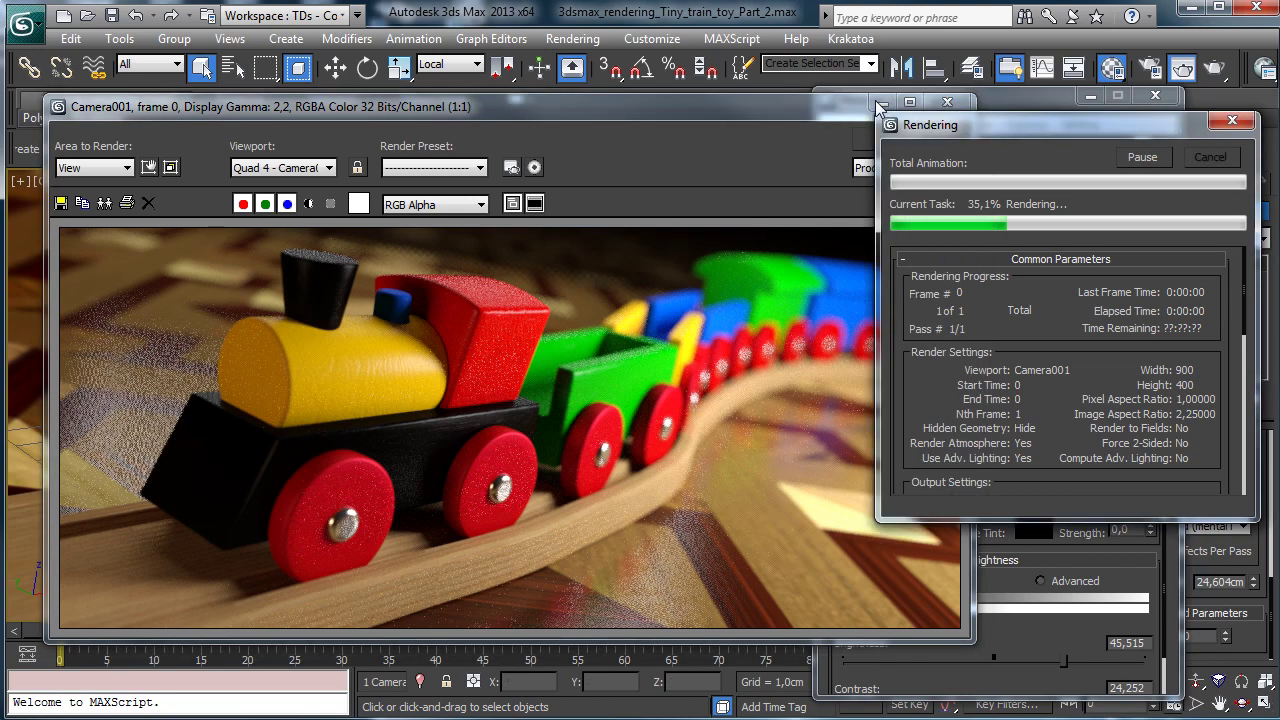
{"action": "left_click", "coordinate": [947, 102]}
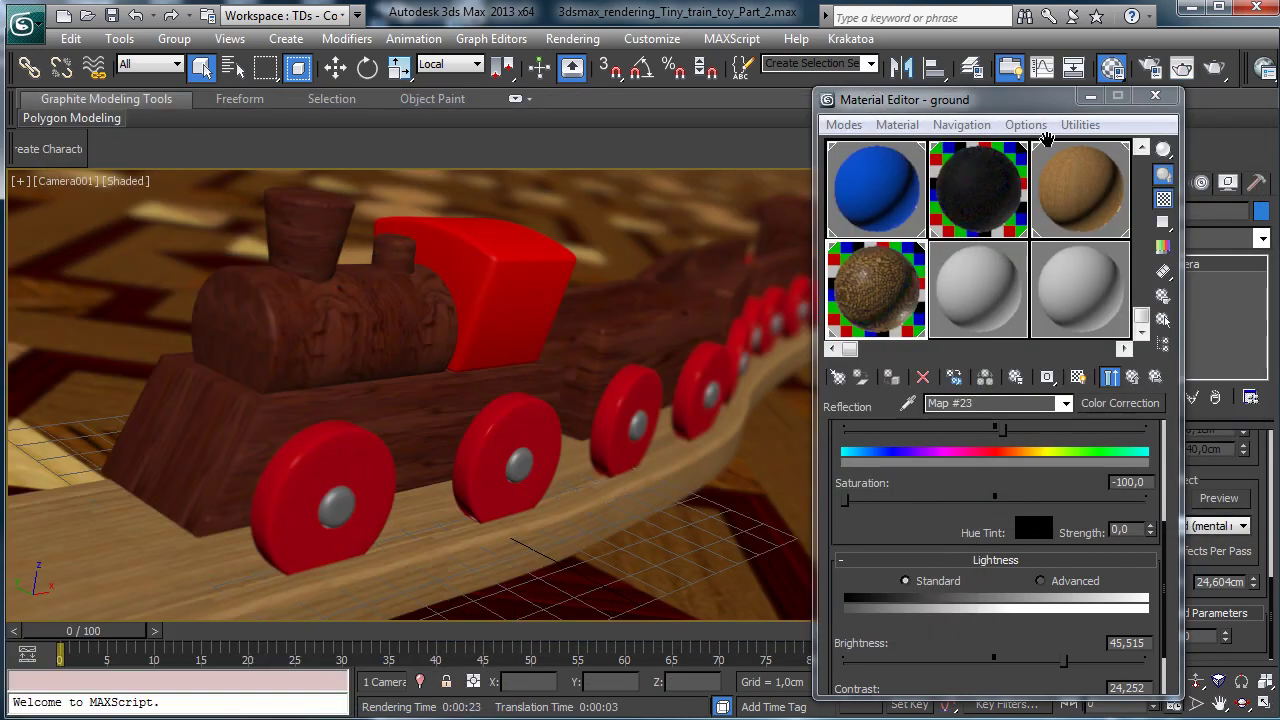
Step: Copy the Blue train wood material to a new slot and rename it 'Ornage train wood'
{"action": "left_click_drag", "start_coordinate": [860, 200], "coordinate": [982, 310]}
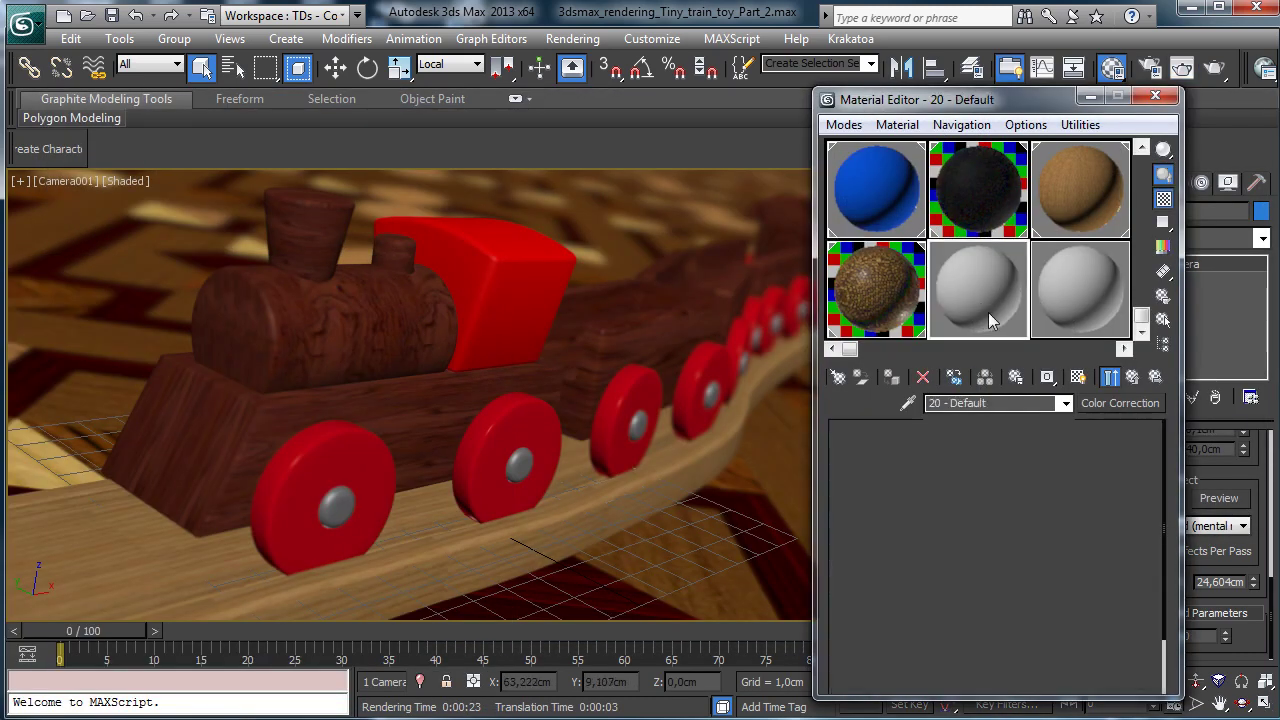
{"action": "double_click", "coordinate": [942, 403]}
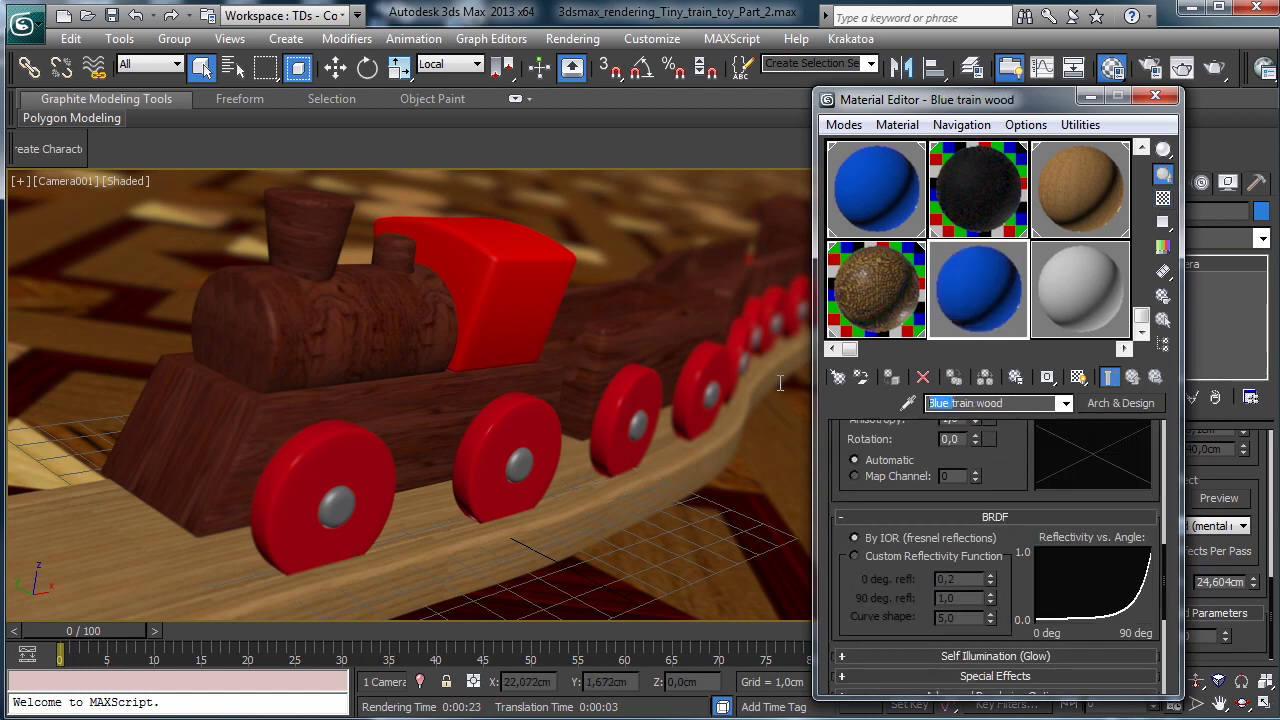
{"action": "key", "text": "Delete"}
{"action": "key", "text": "Delete"}
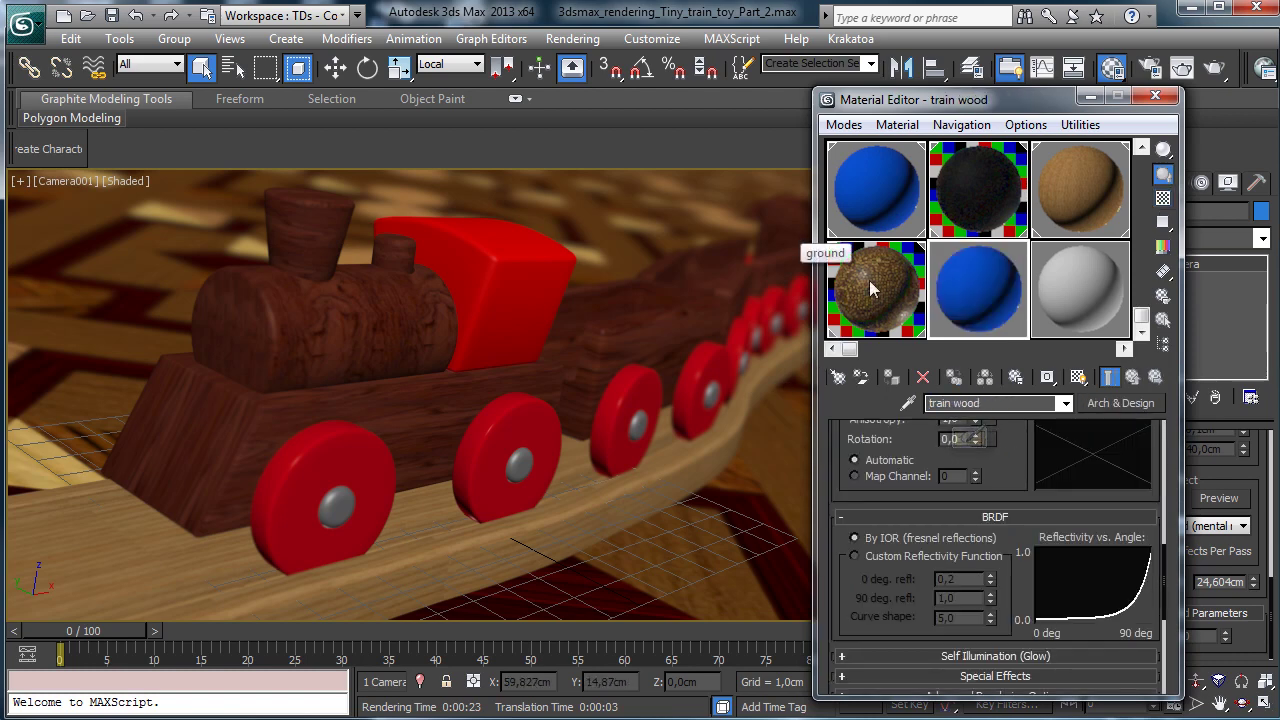
{"action": "type", "text": "ge"}
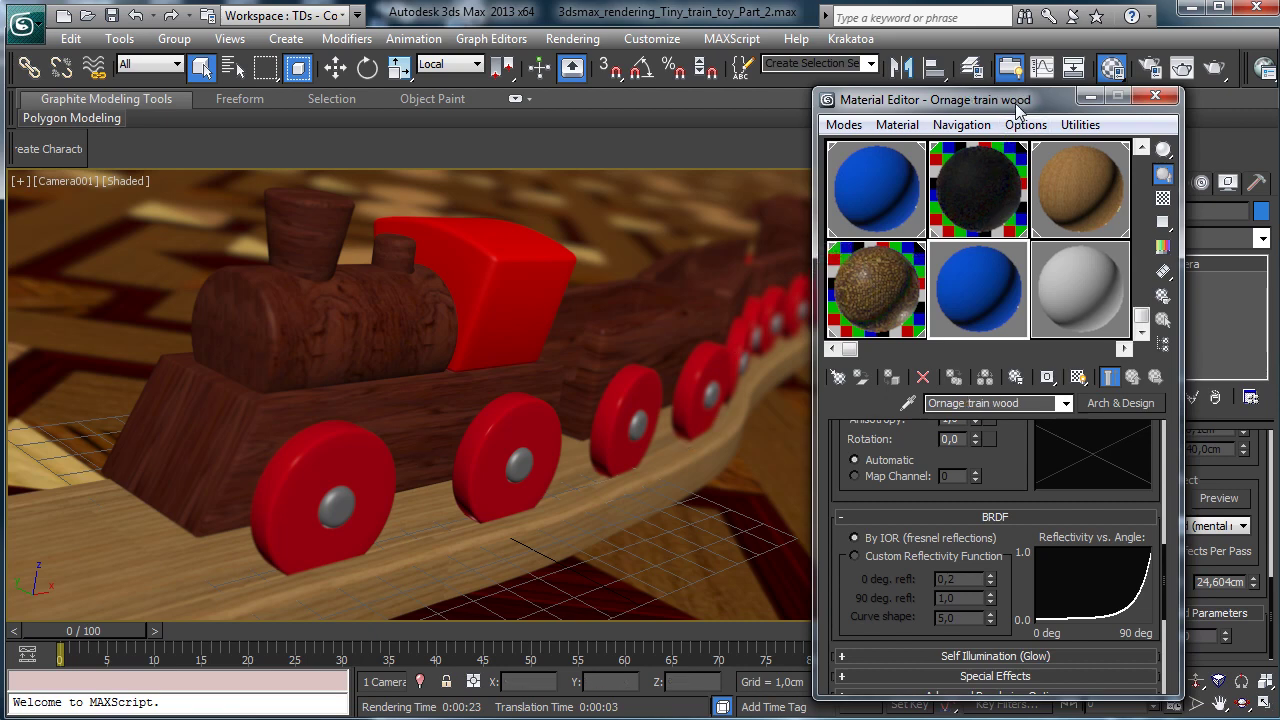
Step: Open the Train_4 group and apply the Ornage train wood material to Arc001
{"action": "left_click_drag", "start_coordinate": [1010, 100], "coordinate": [303, 133]}
{"action": "left_click", "coordinate": [809, 223]}
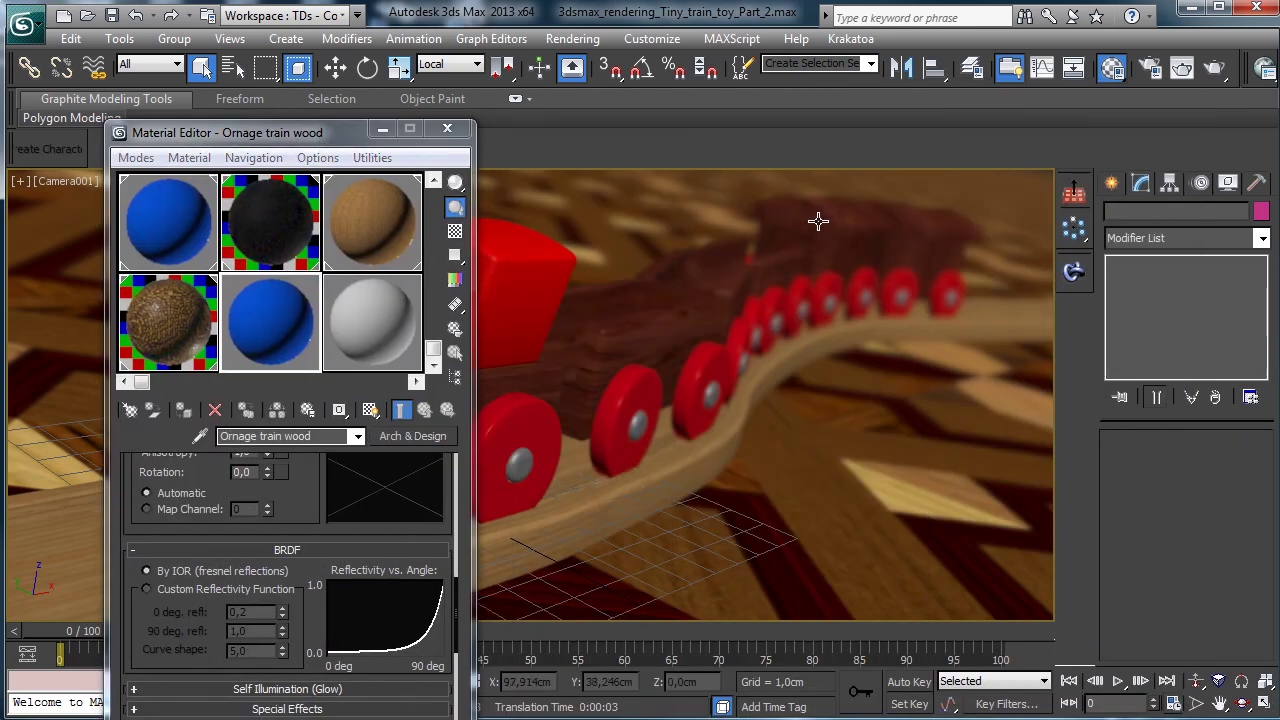
{"action": "left_click", "coordinate": [817, 222]}
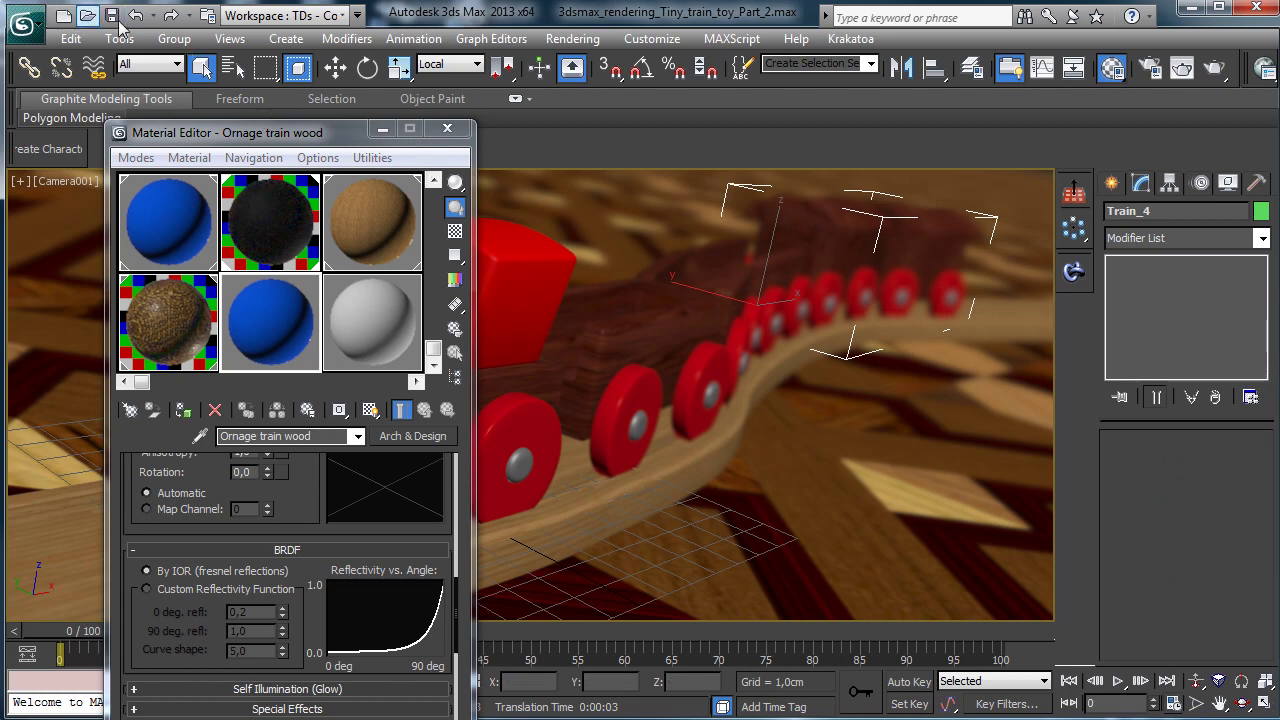
{"action": "left_click", "coordinate": [174, 38]}
{"action": "left_click", "coordinate": [196, 115]}
{"action": "left_click", "coordinate": [820, 220]}
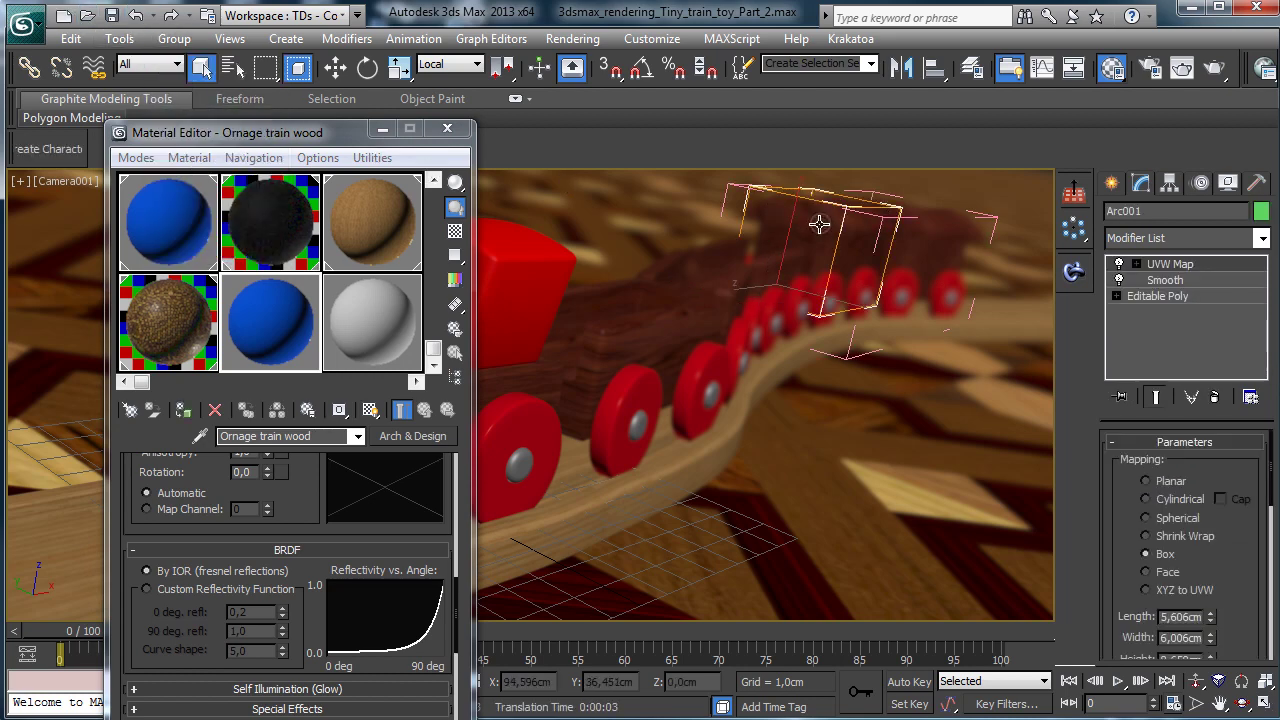
{"action": "left_click", "coordinate": [182, 410]}
{"action": "scroll", "coordinate": [297, 475], "scroll_direction": "up", "scroll_amount": 10}
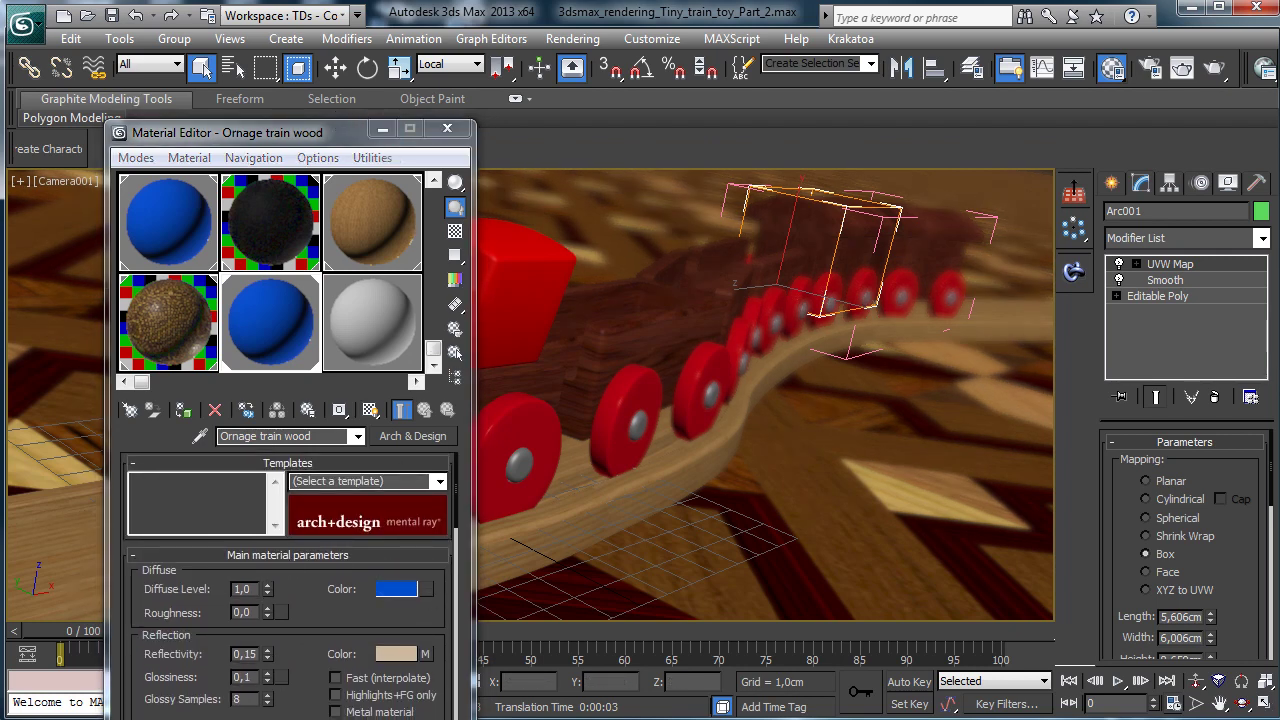
Step: Change the material's diffuse colour to deep orange, then select an empty sample slot
{"action": "left_click", "coordinate": [396, 589]}
{"action": "left_click", "coordinate": [370, 284]}
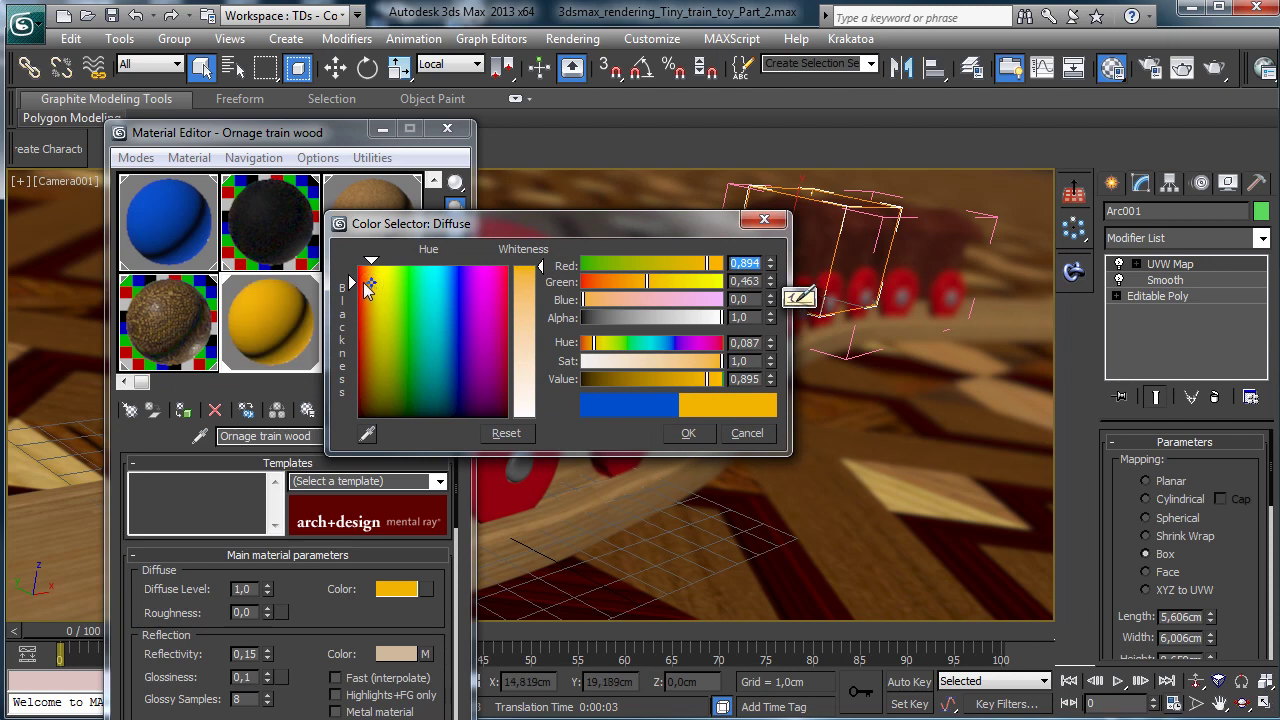
{"action": "mouse_move", "coordinate": [368, 286]}
{"action": "left_mouse_down"}
{"action": "mouse_move", "coordinate": [358, 291]}
{"action": "mouse_move", "coordinate": [371, 306]}
{"action": "left_mouse_up"}
{"action": "left_click", "coordinate": [676, 437]}
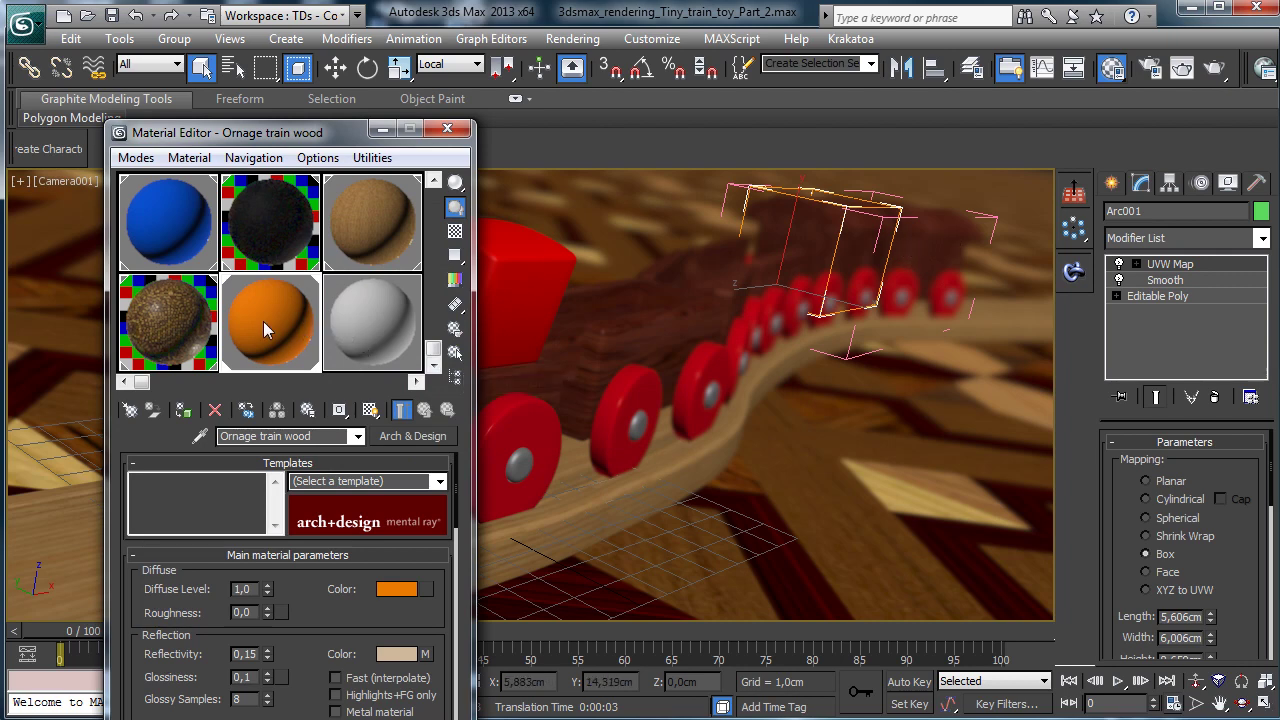
{"action": "left_click", "coordinate": [385, 325]}
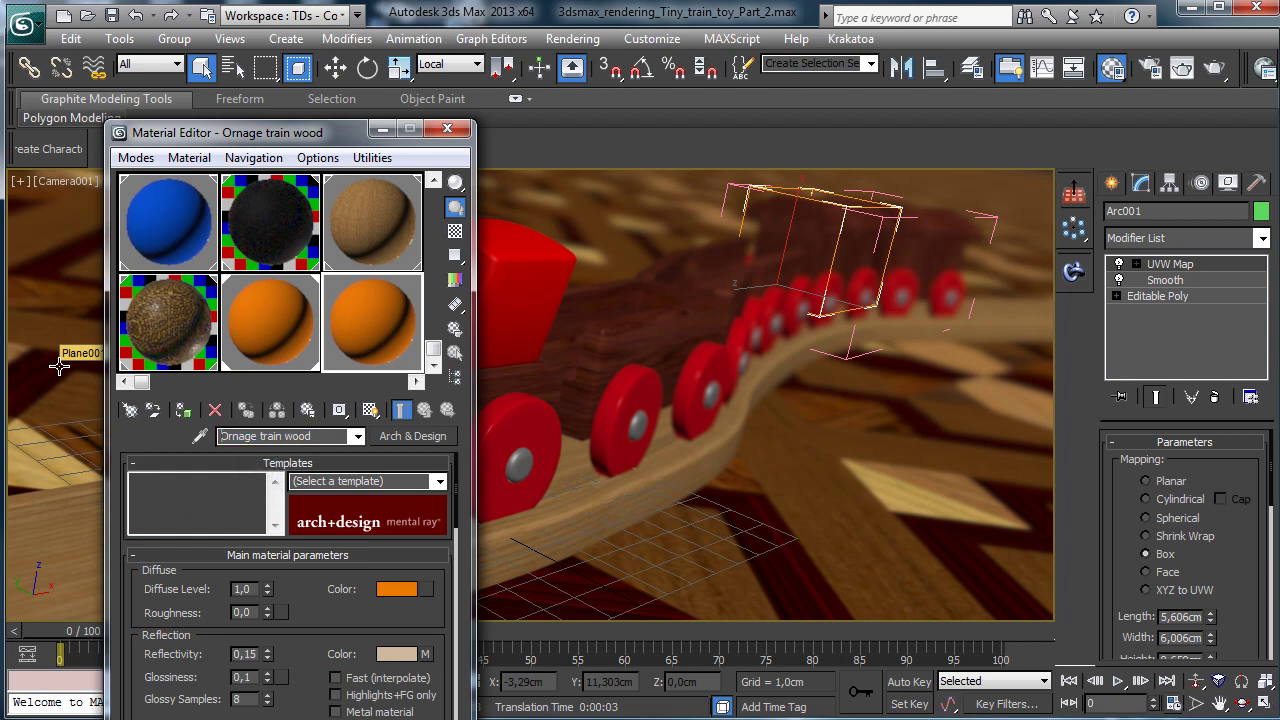
Step: Name the copied material 'Light blue train wood' and select Arc002 inside the opened rear car group
{"action": "type", "text": "Light"}
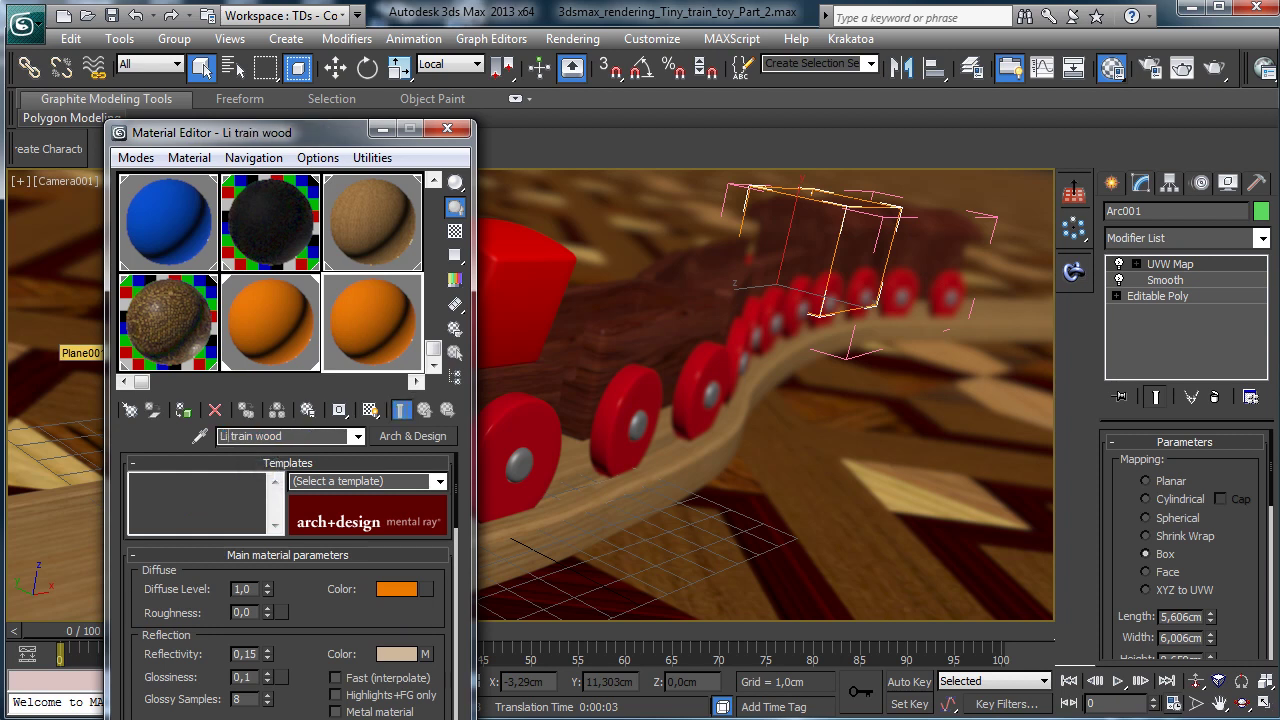
{"action": "type", "text": " blue"}
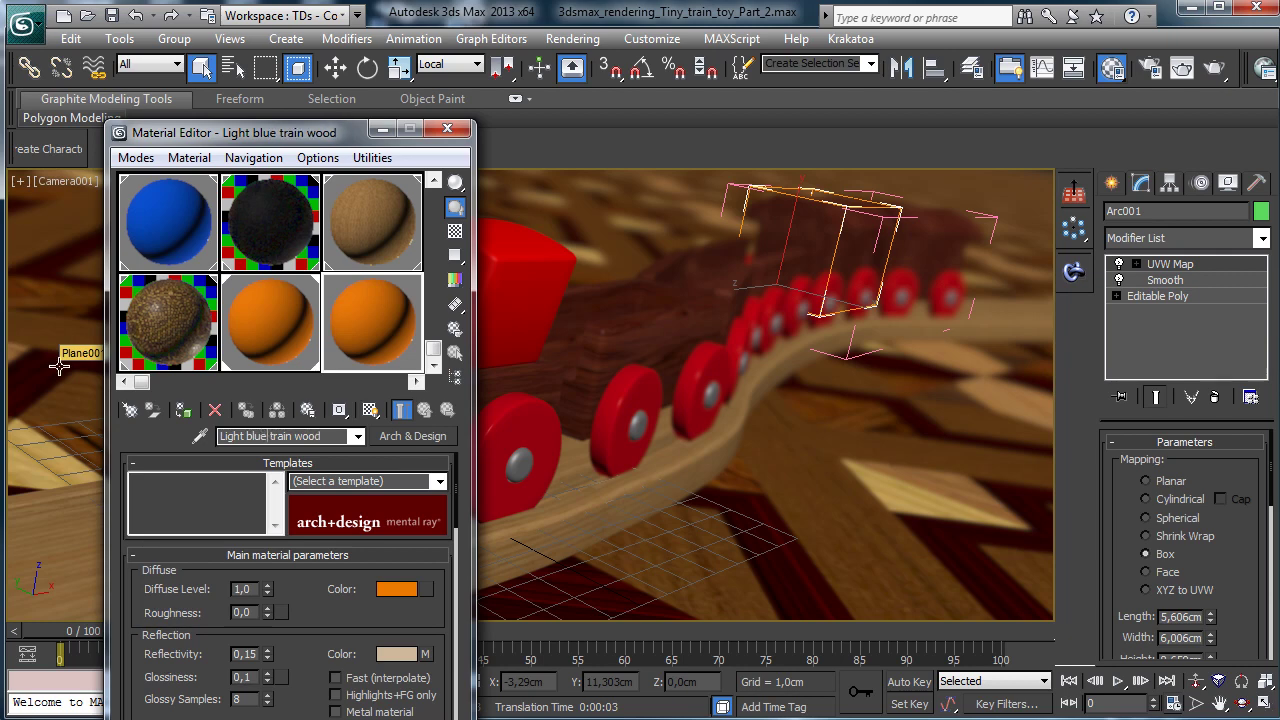
{"action": "left_click", "coordinate": [921, 231]}
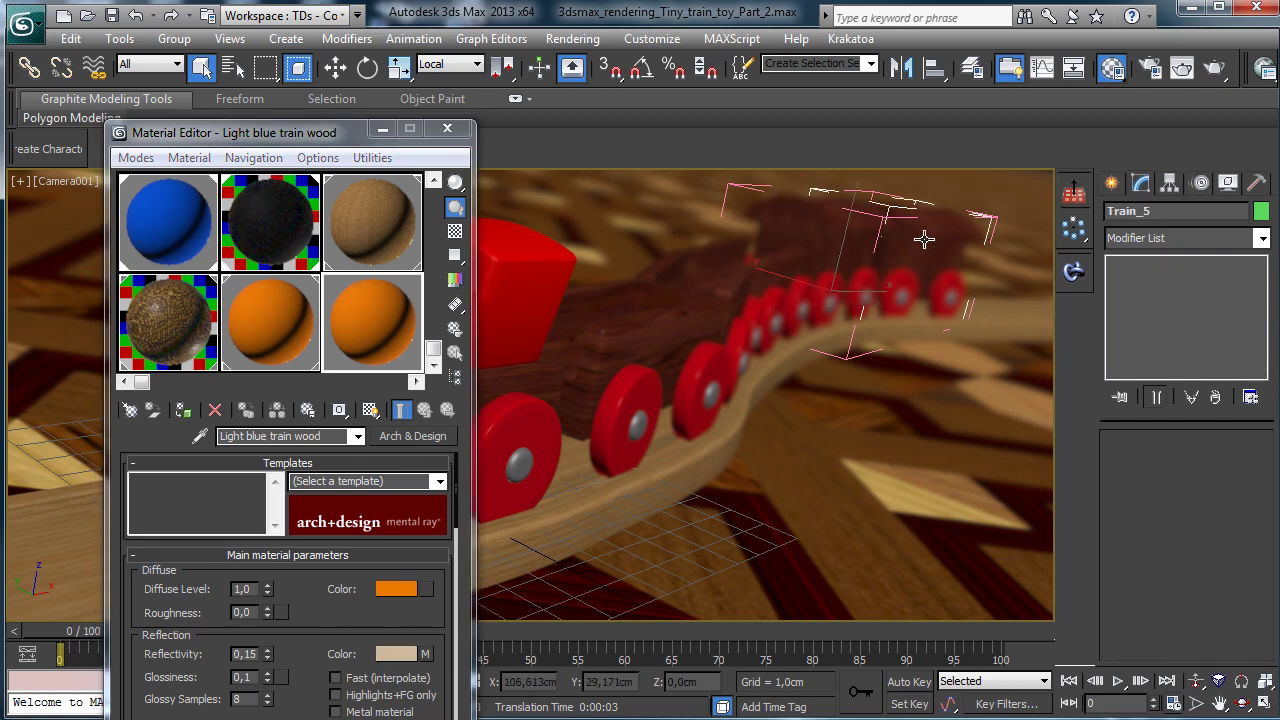
{"action": "left_click", "coordinate": [174, 38]}
{"action": "left_click", "coordinate": [195, 117]}
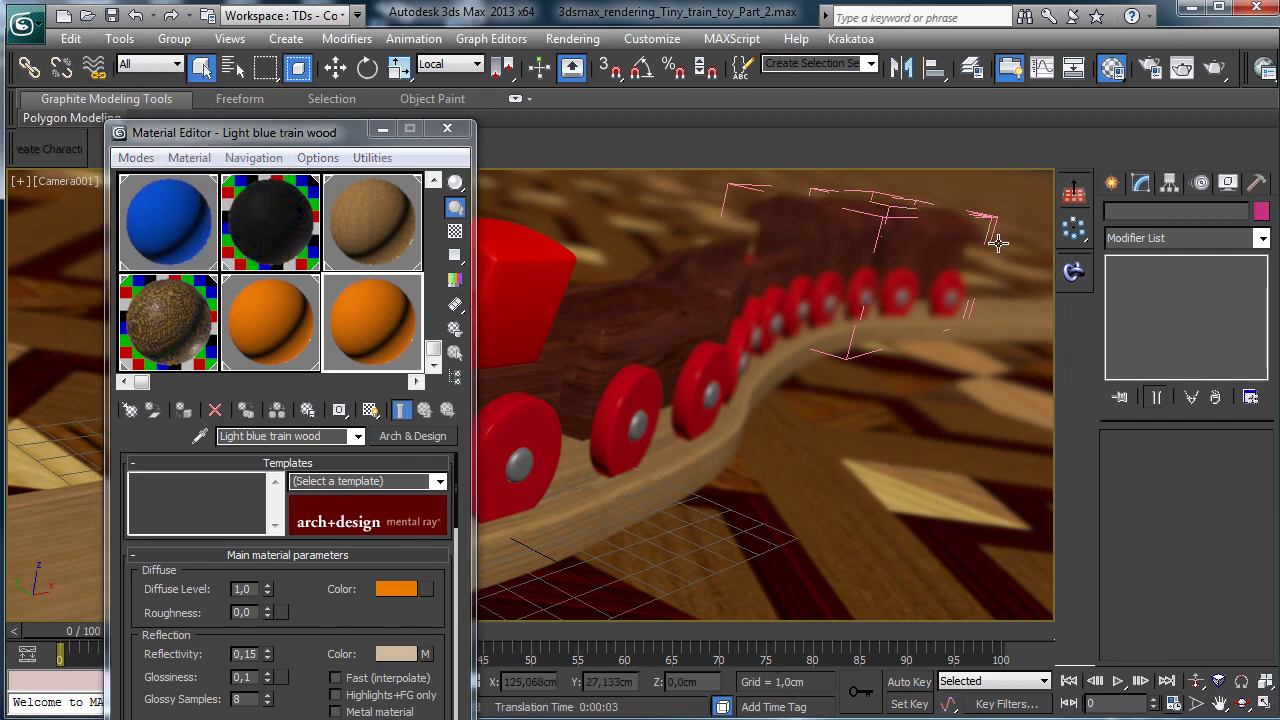
{"action": "left_click", "coordinate": [953, 236]}
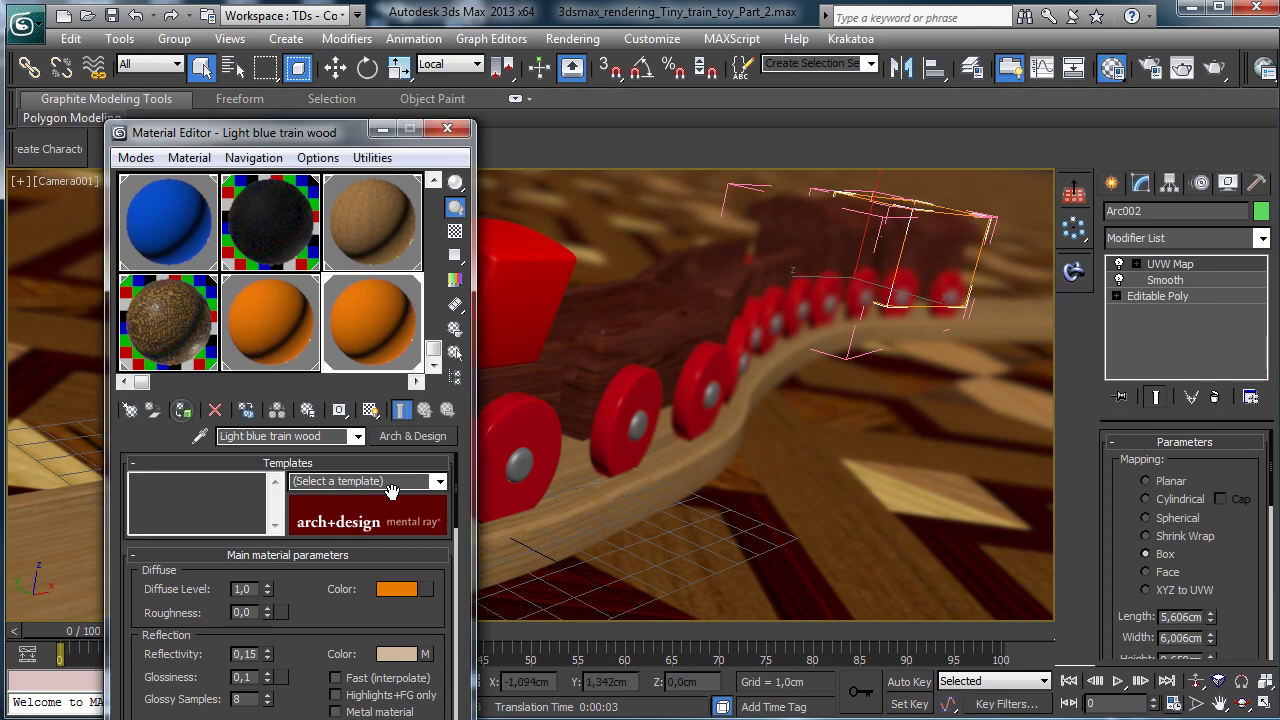
Step: Set the material's diffuse colour to a medium light blue
{"action": "left_click", "coordinate": [396, 589]}
{"action": "left_click", "coordinate": [443, 296]}
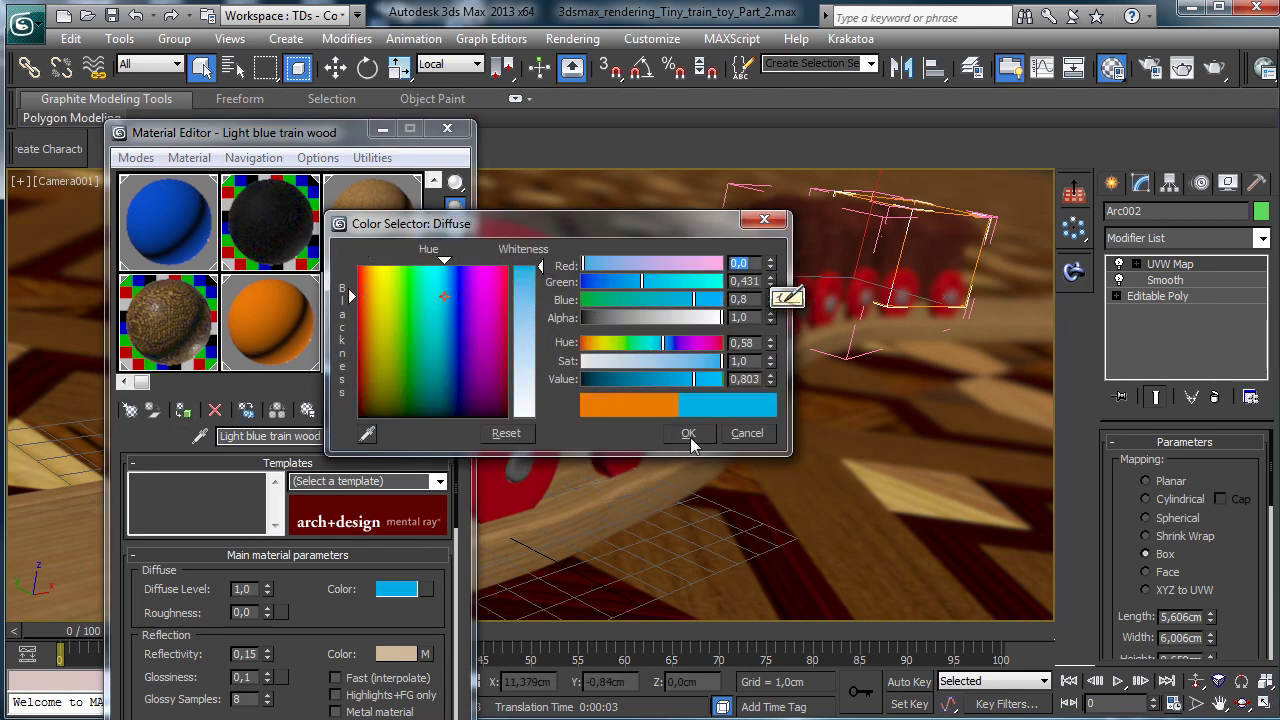
{"action": "left_click", "coordinate": [665, 378]}
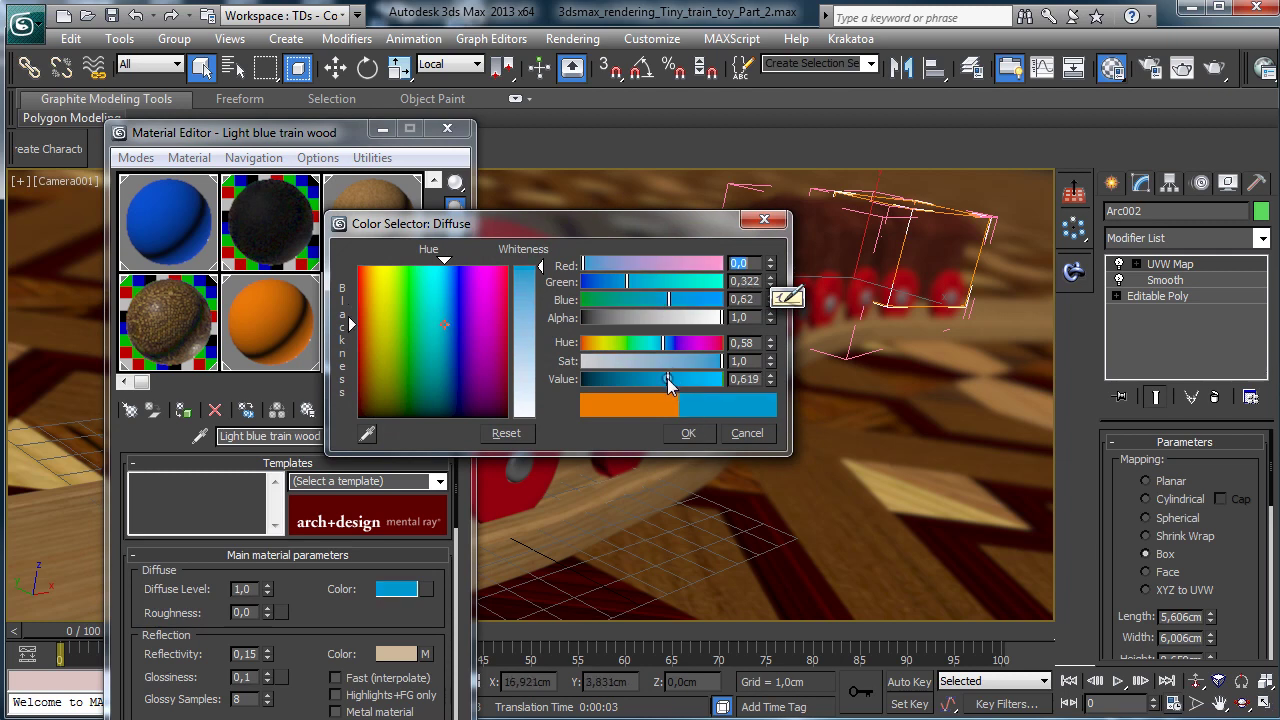
{"action": "left_click", "coordinate": [688, 433]}
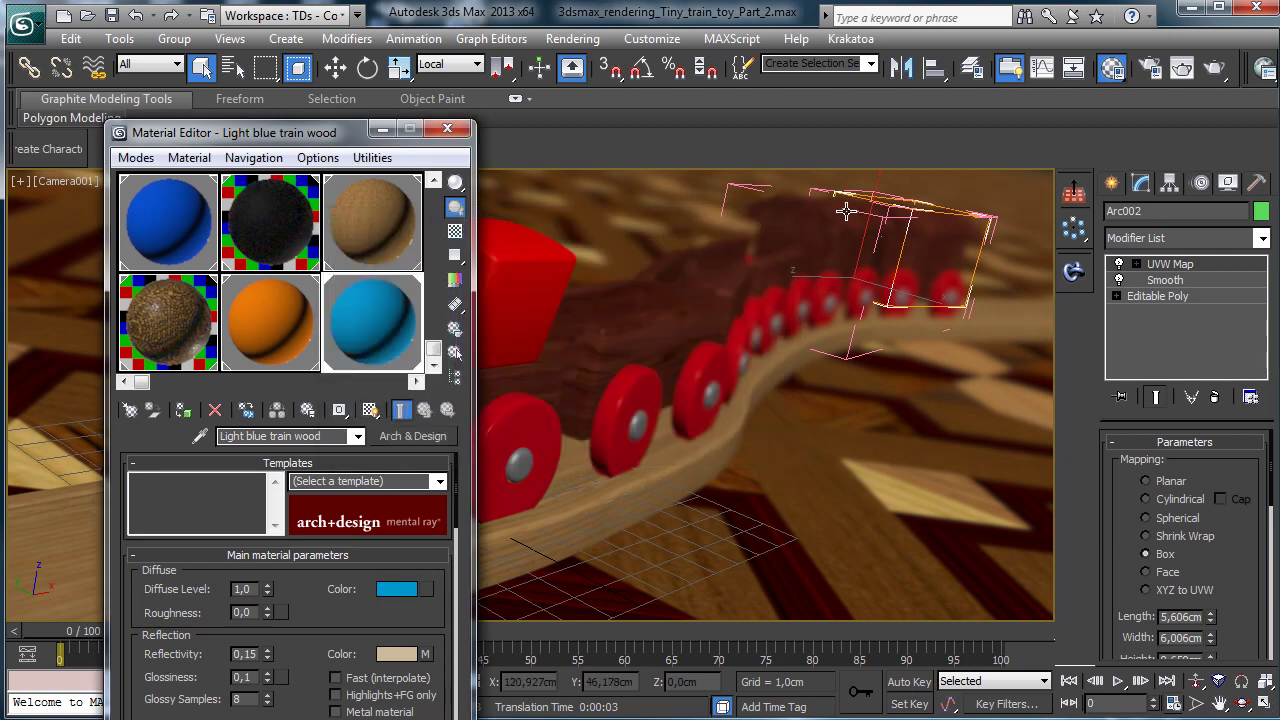
Step: Close the rear car group and the Train_4 group again
{"action": "left_click", "coordinate": [174, 38]}
{"action": "left_click", "coordinate": [195, 135]}
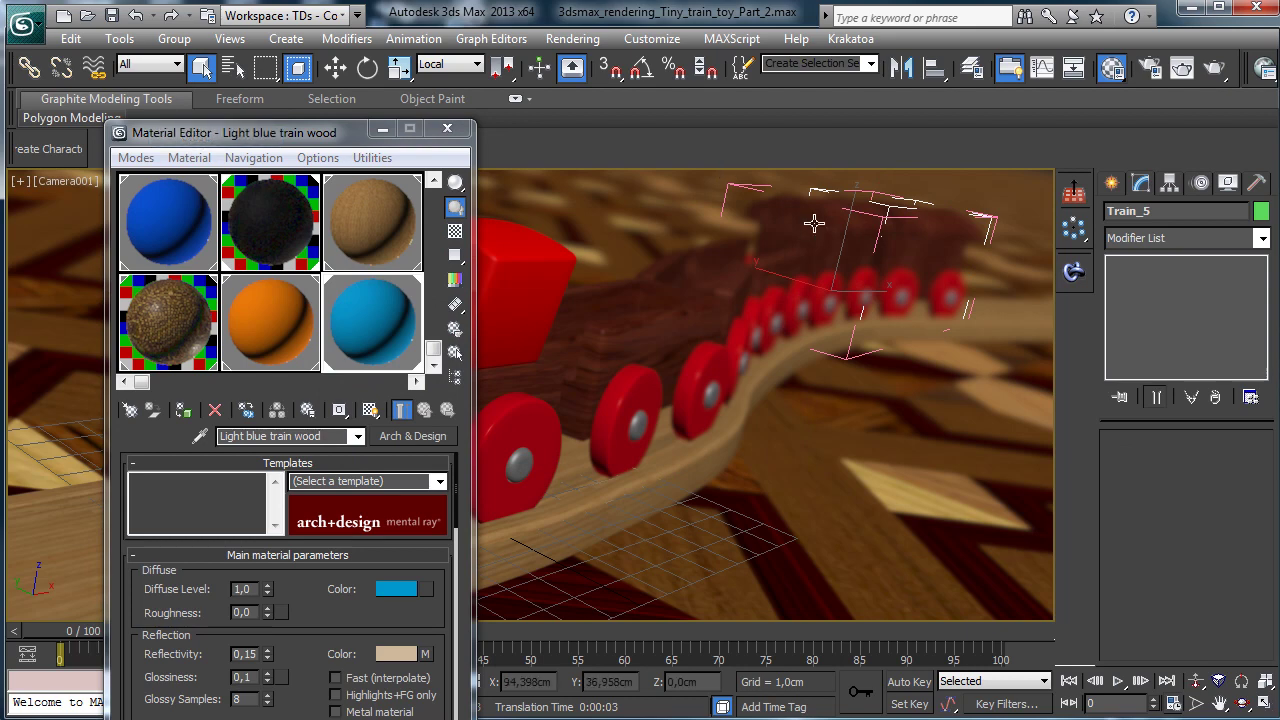
{"action": "left_click", "coordinate": [814, 220]}
{"action": "left_click", "coordinate": [174, 38]}
{"action": "left_click", "coordinate": [195, 136]}
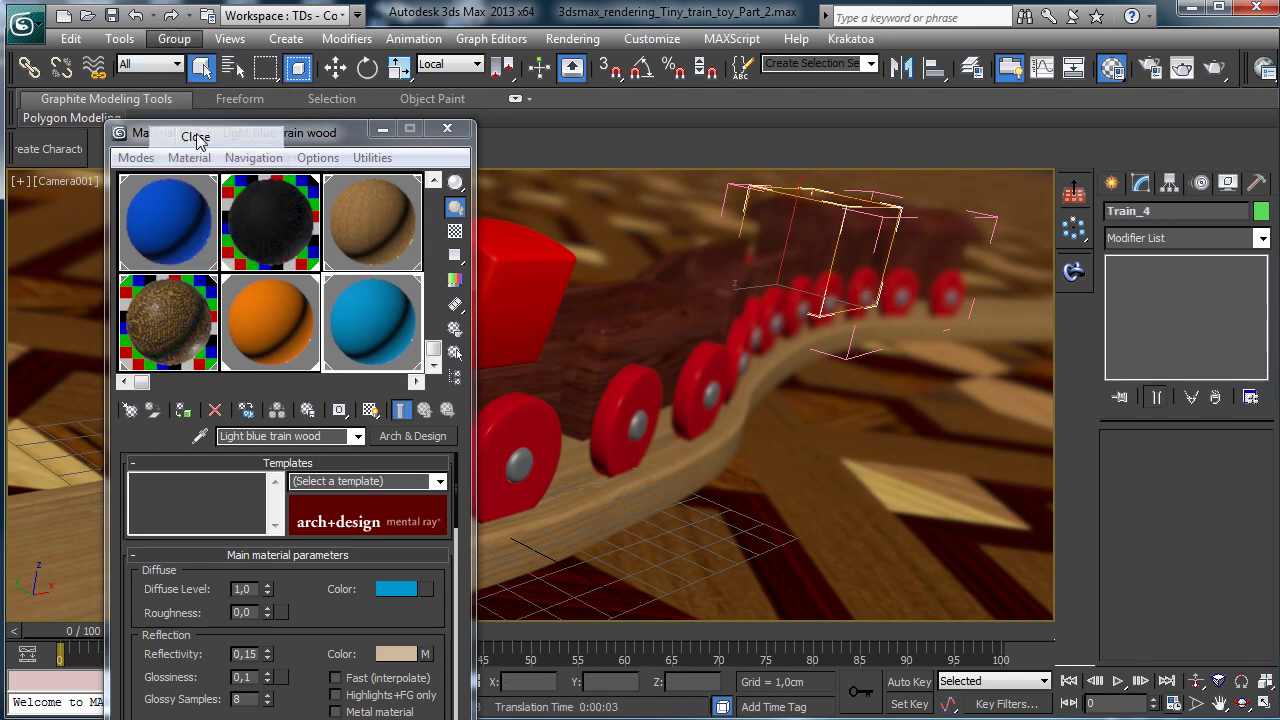
Step: Render only a region around the rear train cars to preview their new colours
{"action": "left_click", "coordinate": [1182, 67]}
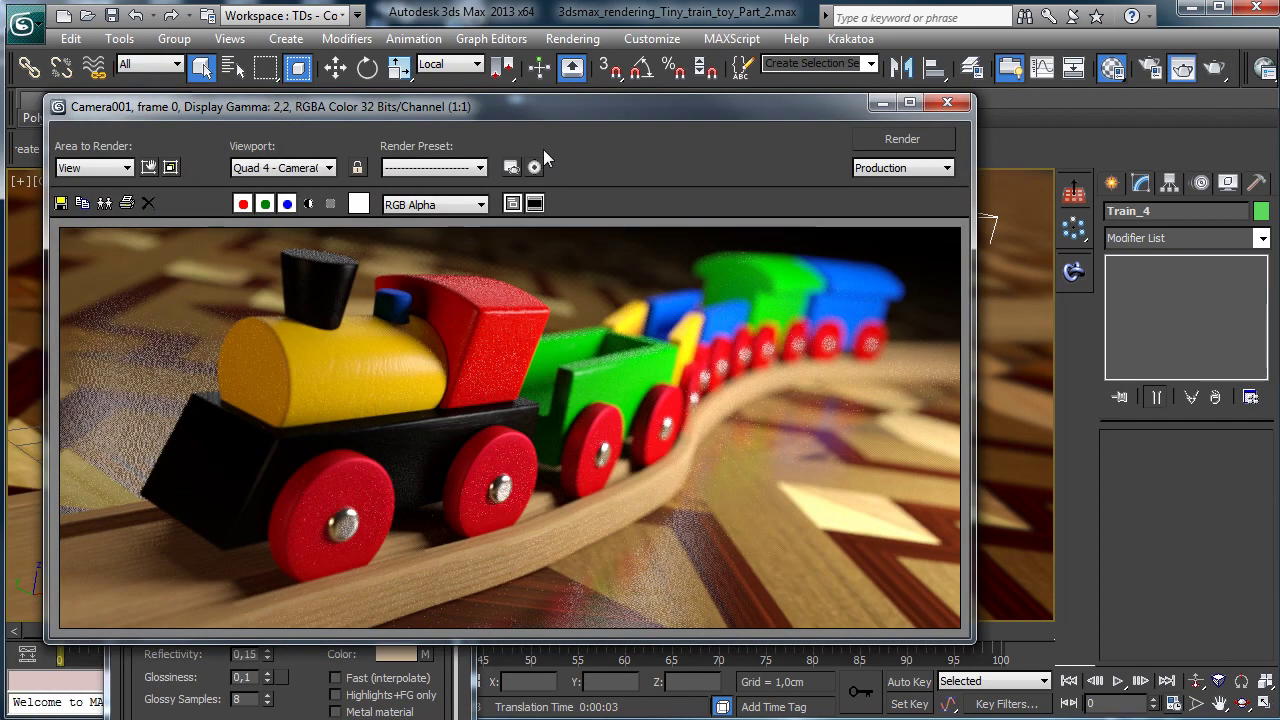
{"action": "left_click", "coordinate": [148, 167]}
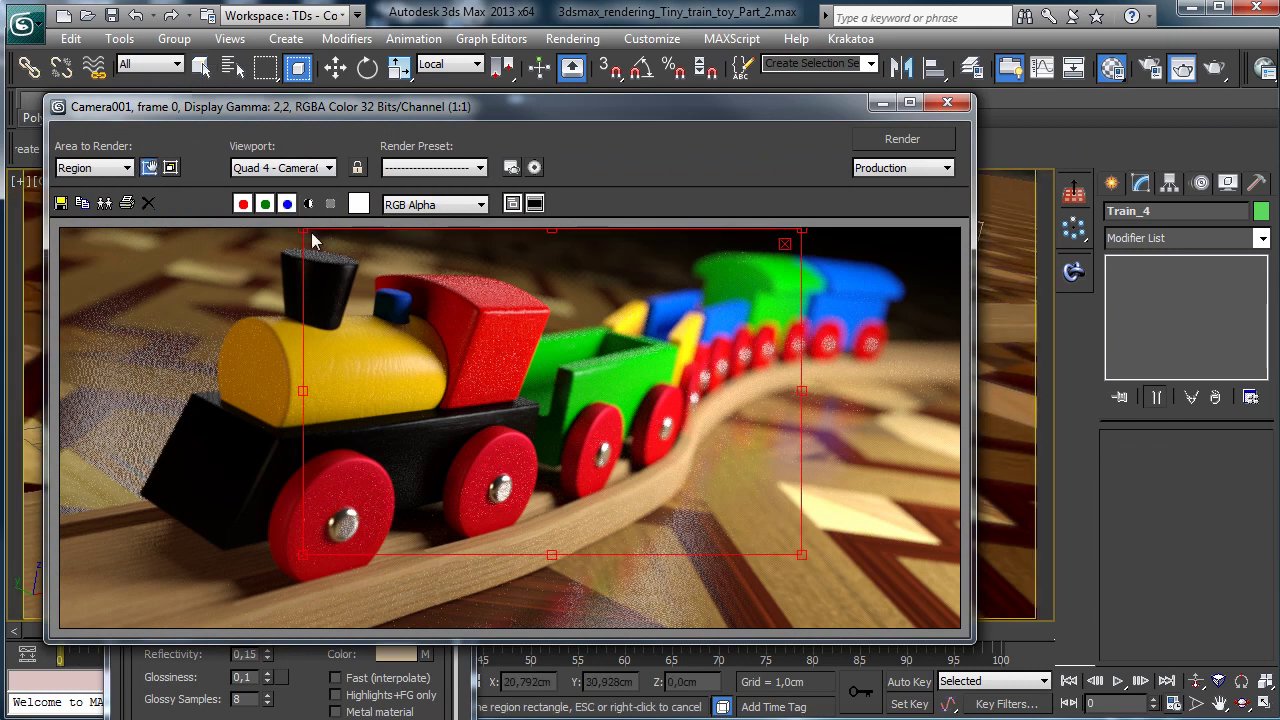
{"action": "left_click_drag", "start_coordinate": [298, 232], "coordinate": [600, 460]}
{"action": "left_click_drag", "start_coordinate": [645, 510], "coordinate": [817, 237]}
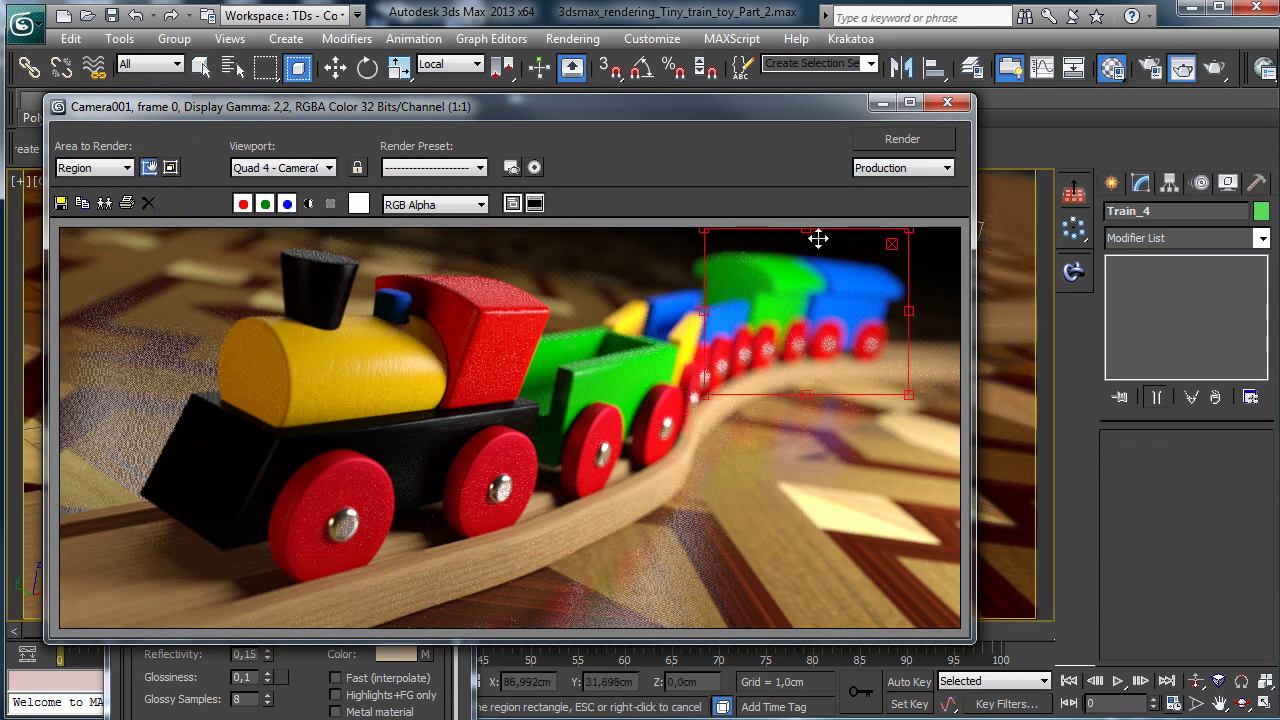
{"action": "left_click", "coordinate": [910, 145]}
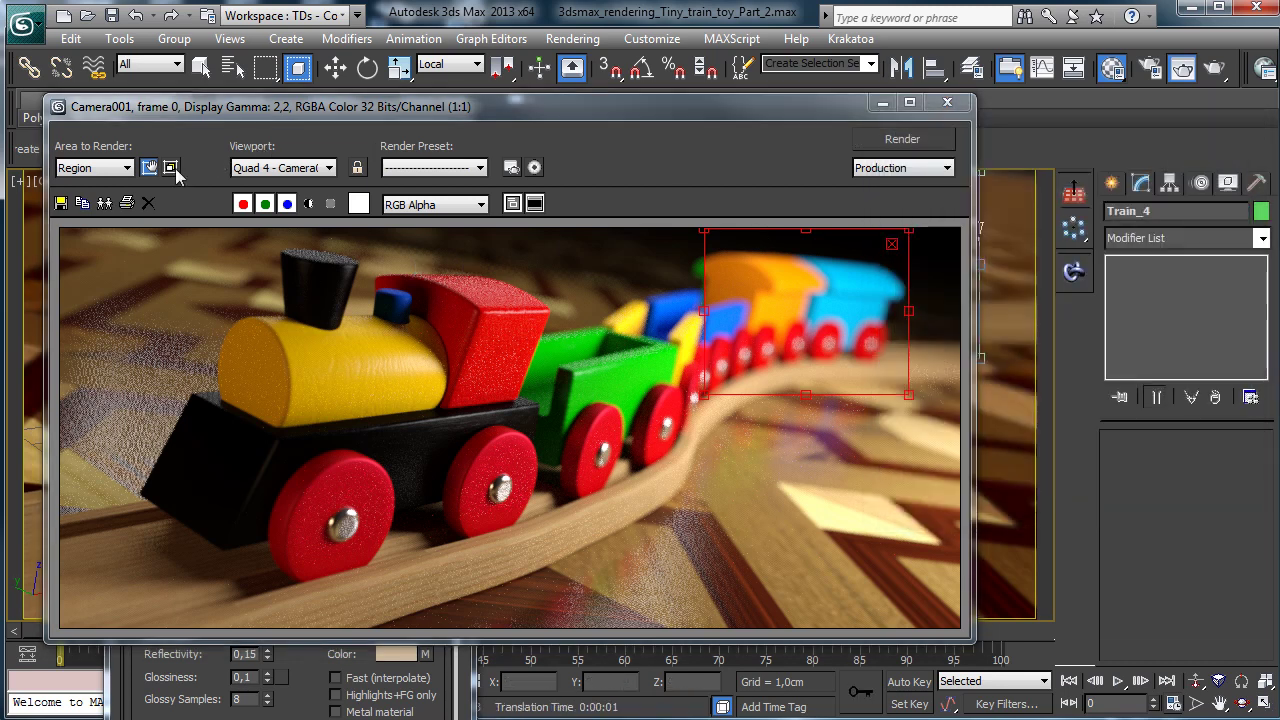
Step: Set the render area back to View and close the render window and Material Editor
{"action": "left_click", "coordinate": [95, 167]}
{"action": "left_click", "coordinate": [70, 186]}
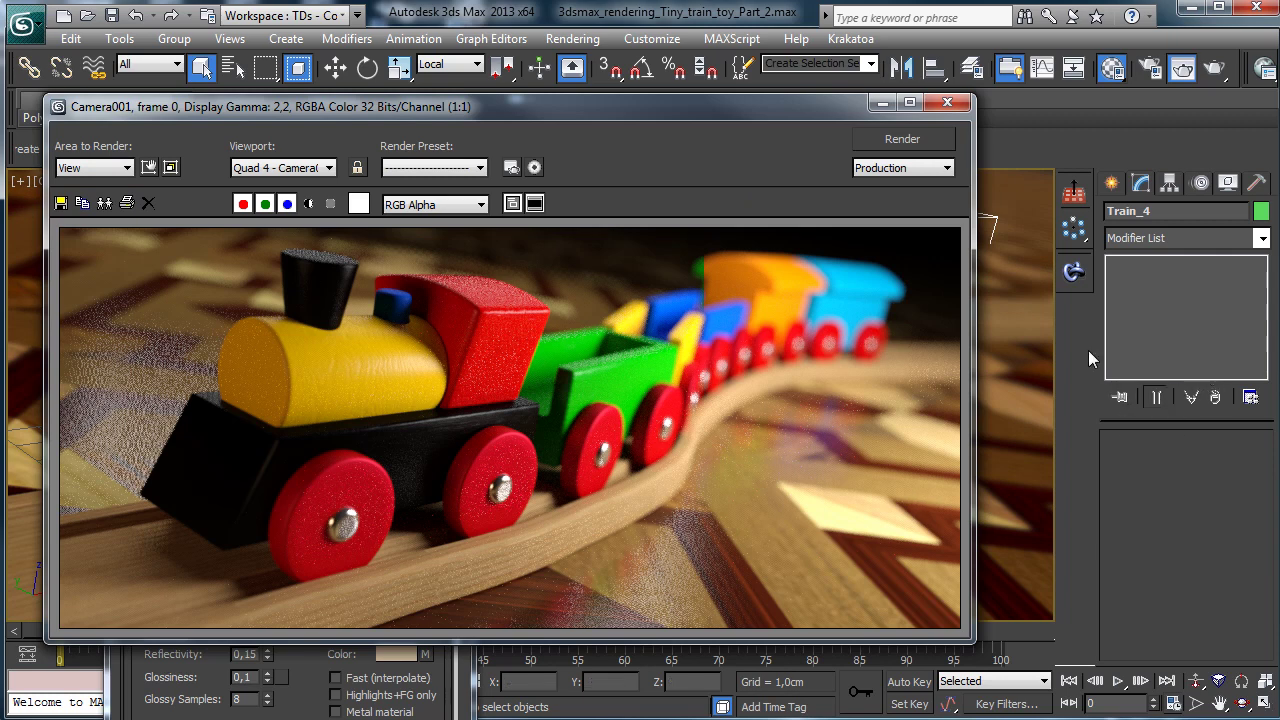
{"action": "left_click_drag", "start_coordinate": [575, 102], "coordinate": [725, 113]}
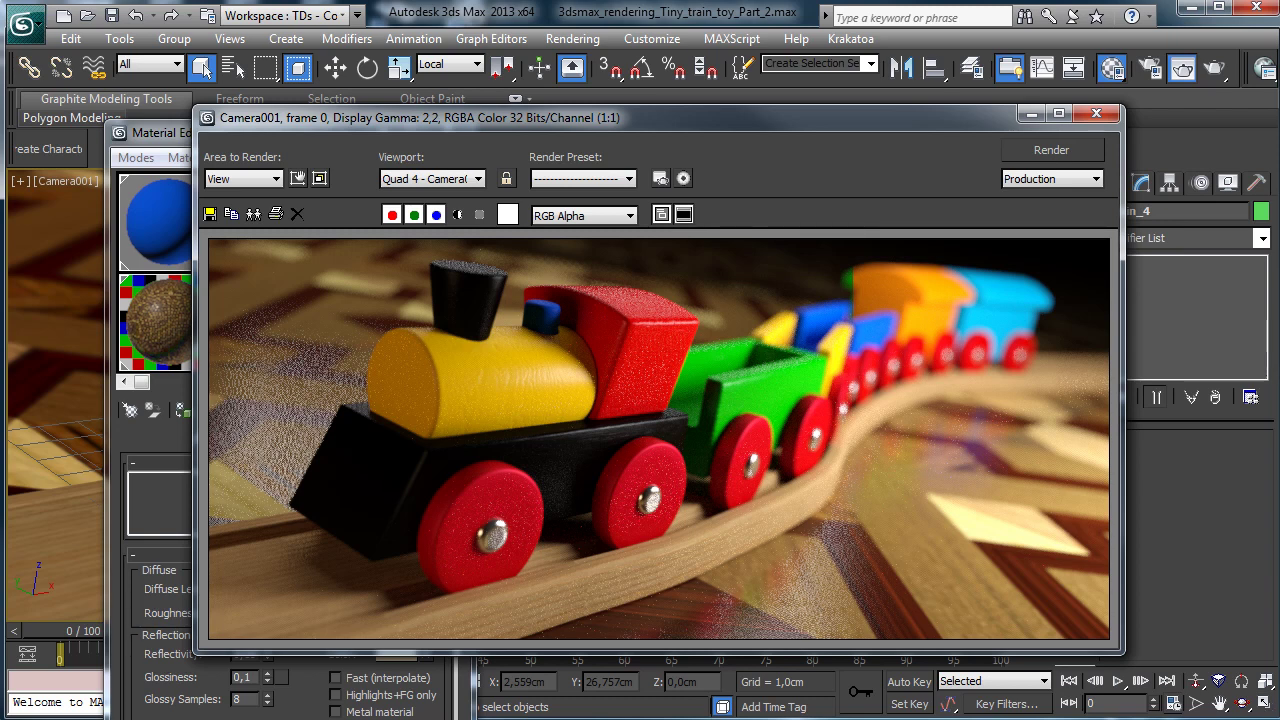
{"action": "left_click_drag", "start_coordinate": [685, 122], "coordinate": [640, 110]}
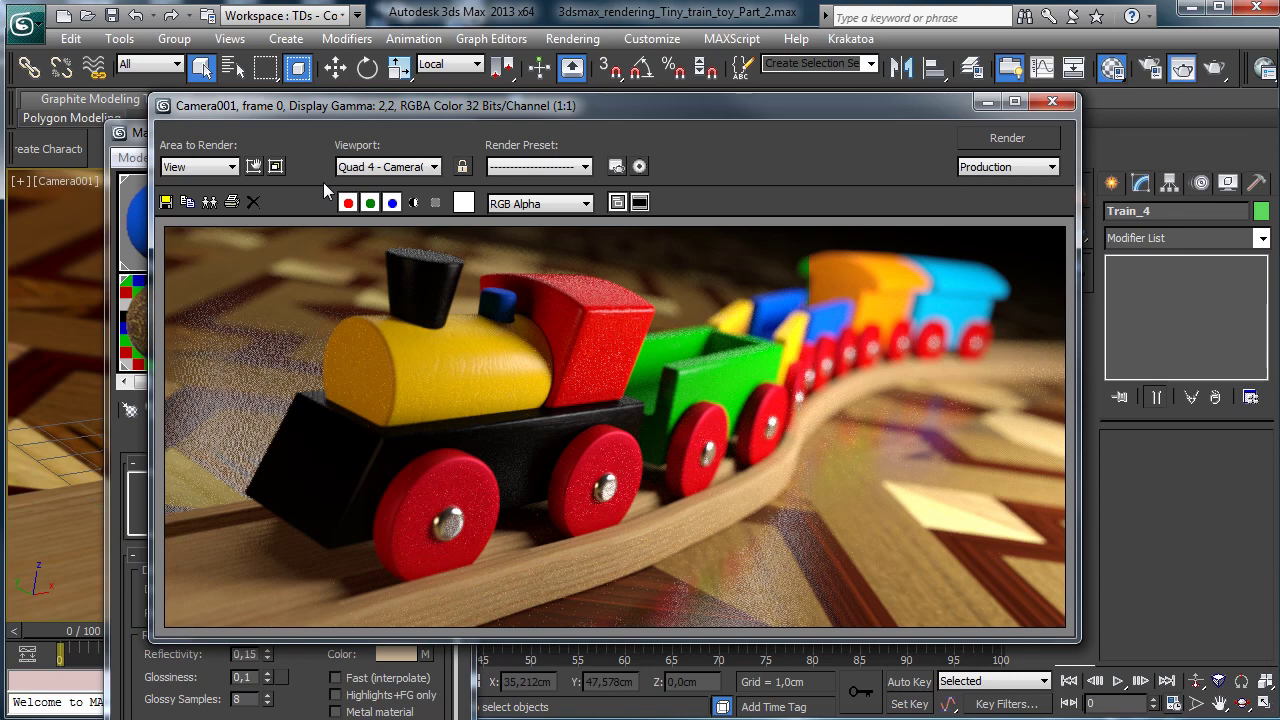
{"action": "left_click", "coordinate": [1052, 101]}
{"action": "left_click", "coordinate": [456, 131]}
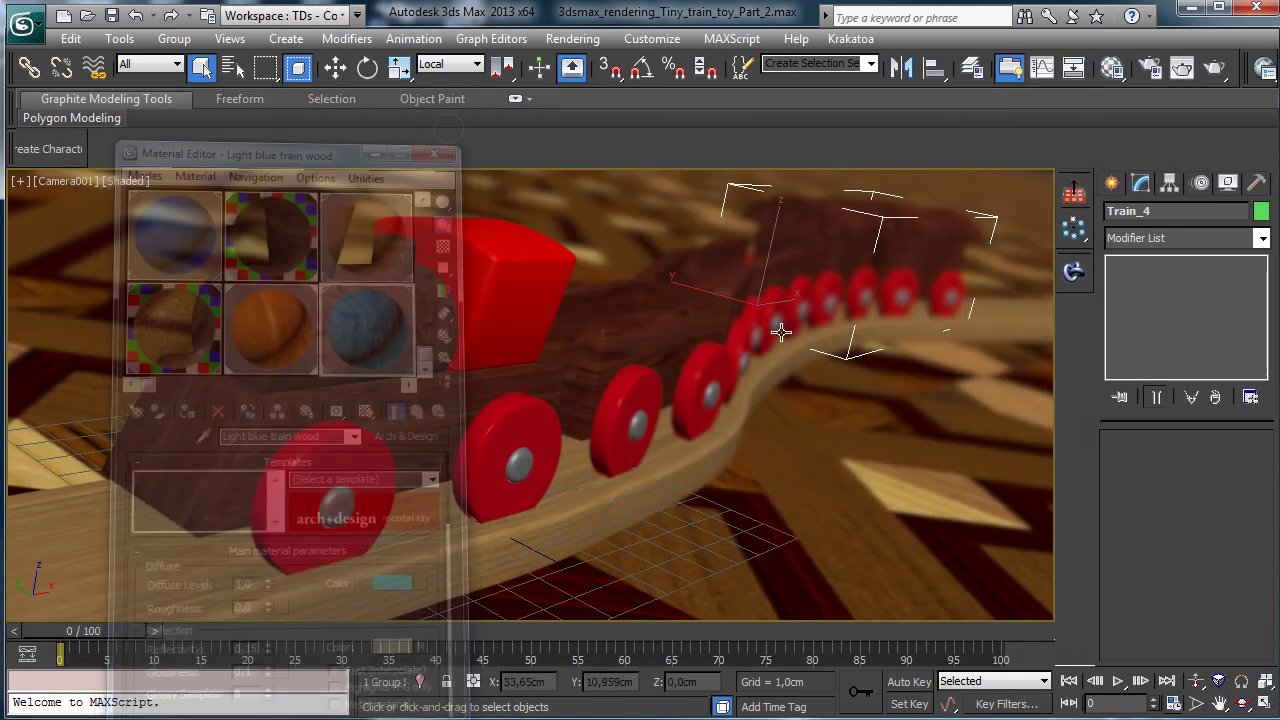
Step: Switch to the four-viewport layout with Top active and unhide lights in the Display panel
{"action": "key", "text": "alt+w"}
{"action": "right_click", "coordinate": [330, 337]}
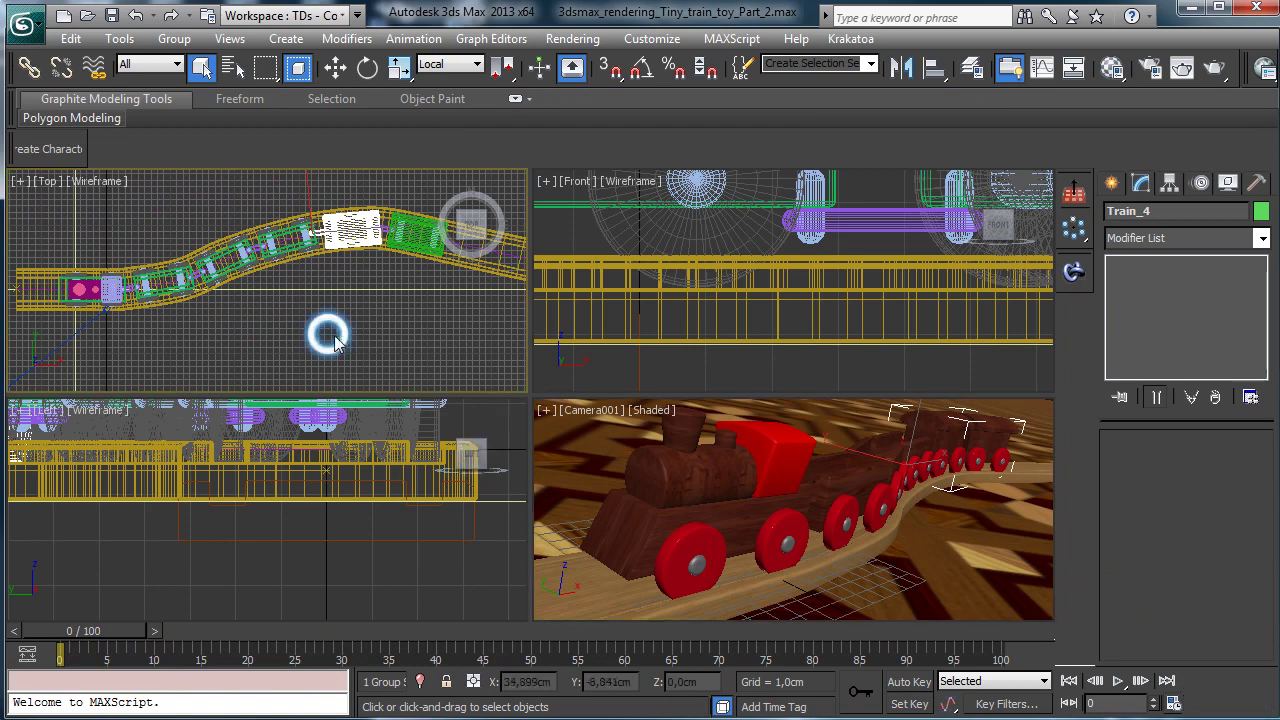
{"action": "left_click", "coordinate": [1228, 183]}
{"action": "left_click", "coordinate": [1143, 414]}
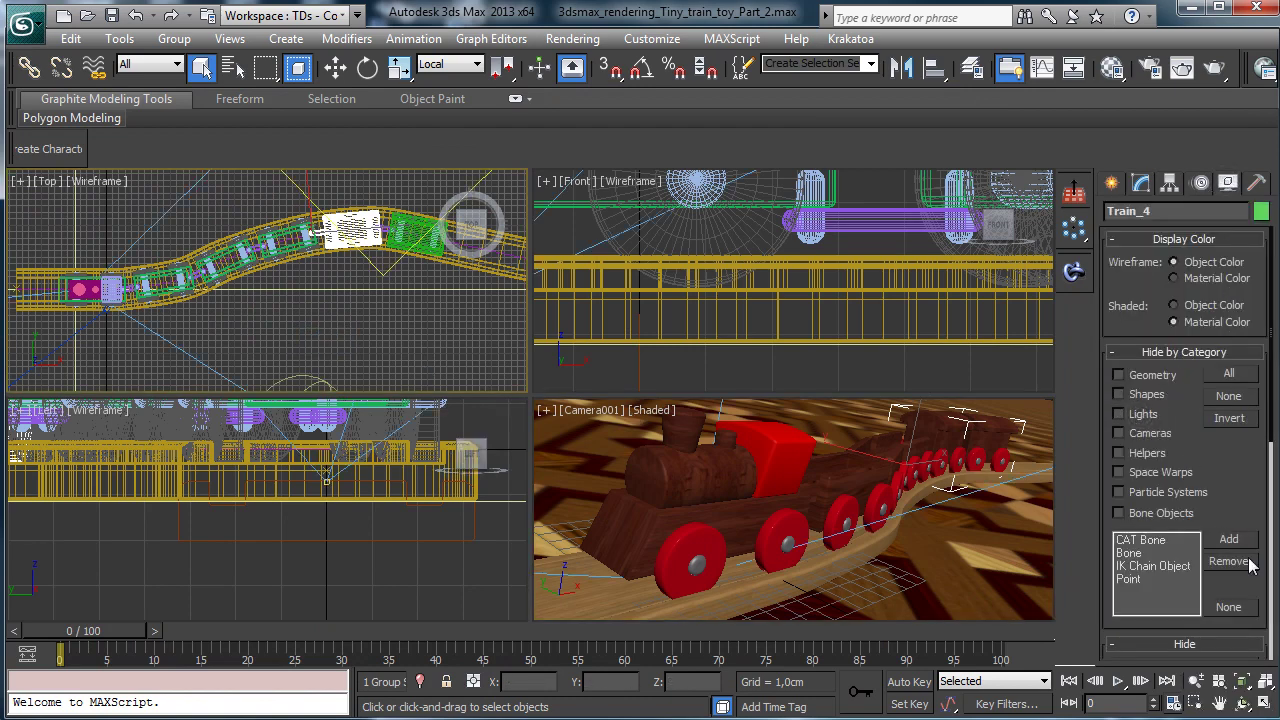
{"action": "left_click", "coordinate": [1196, 681]}
Step: Move a photometric light and the TPhotometricLight001 target right toward the train
{"action": "left_click_drag", "start_coordinate": [455, 250], "coordinate": [416, 406]}
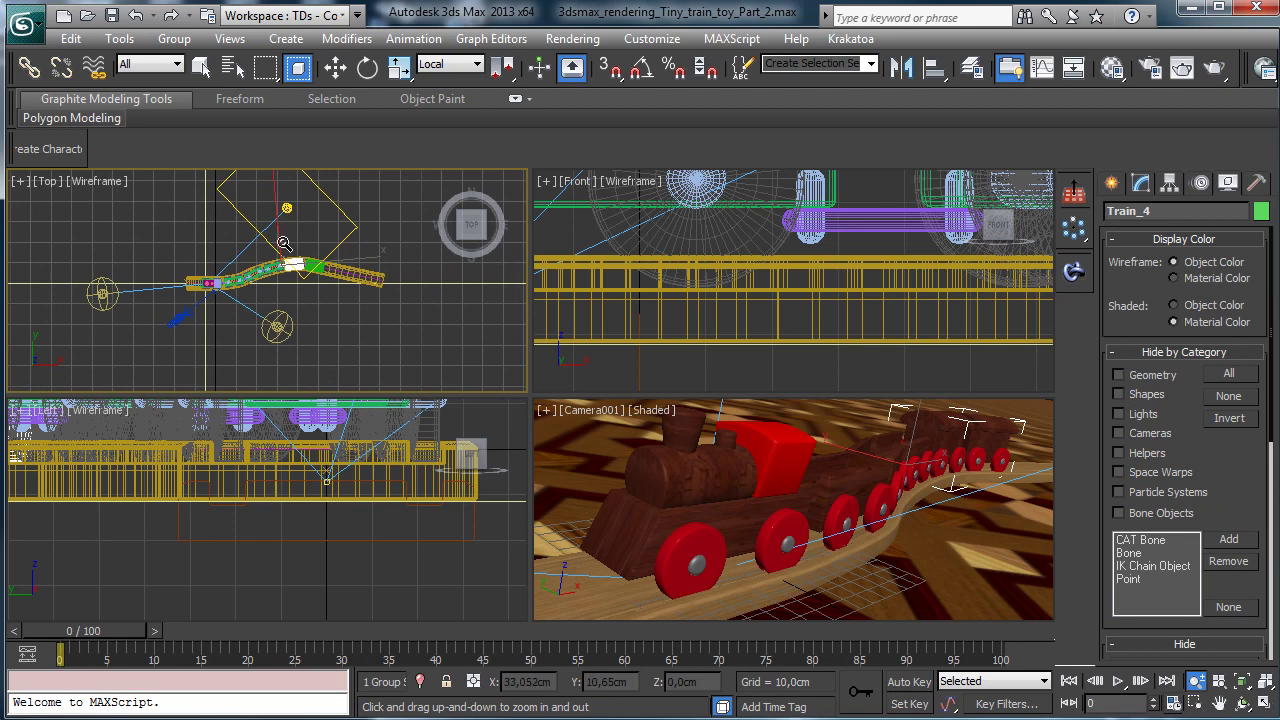
{"action": "left_click", "coordinate": [336, 68]}
{"action": "left_click_drag", "start_coordinate": [277, 326], "coordinate": [378, 368]}
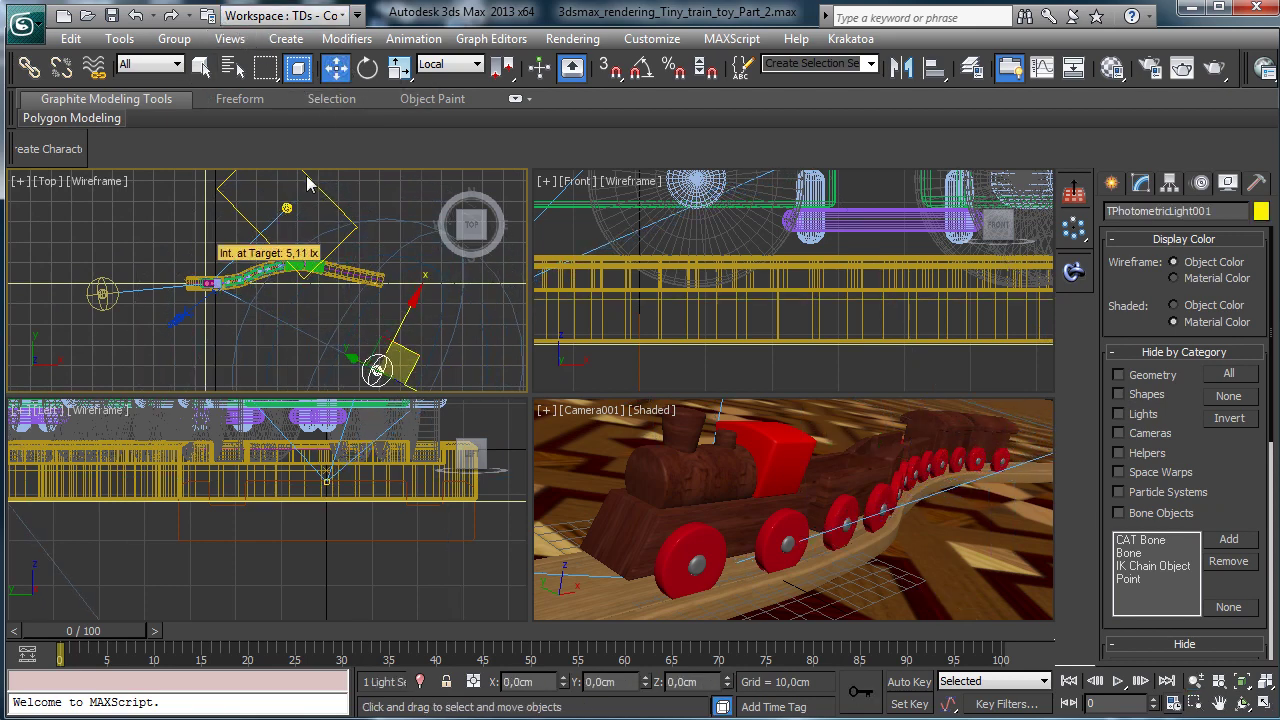
{"action": "key", "text": "h"}
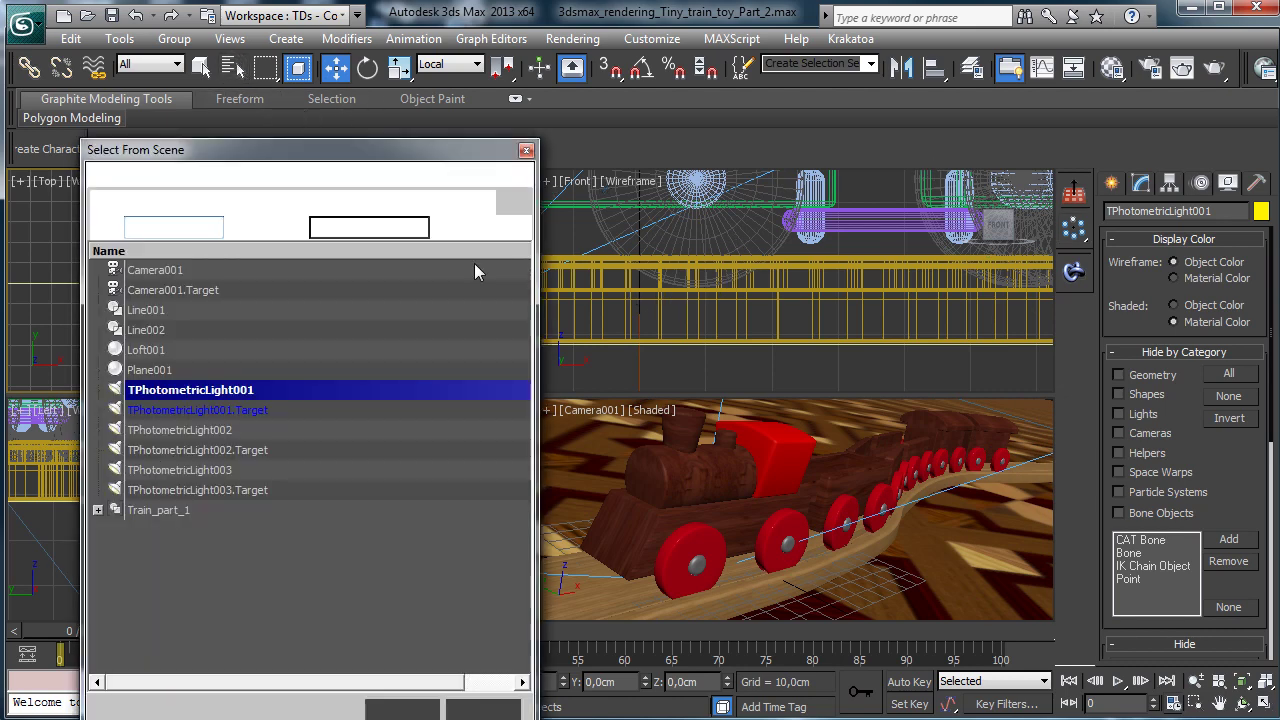
{"action": "double_click", "coordinate": [244, 413]}
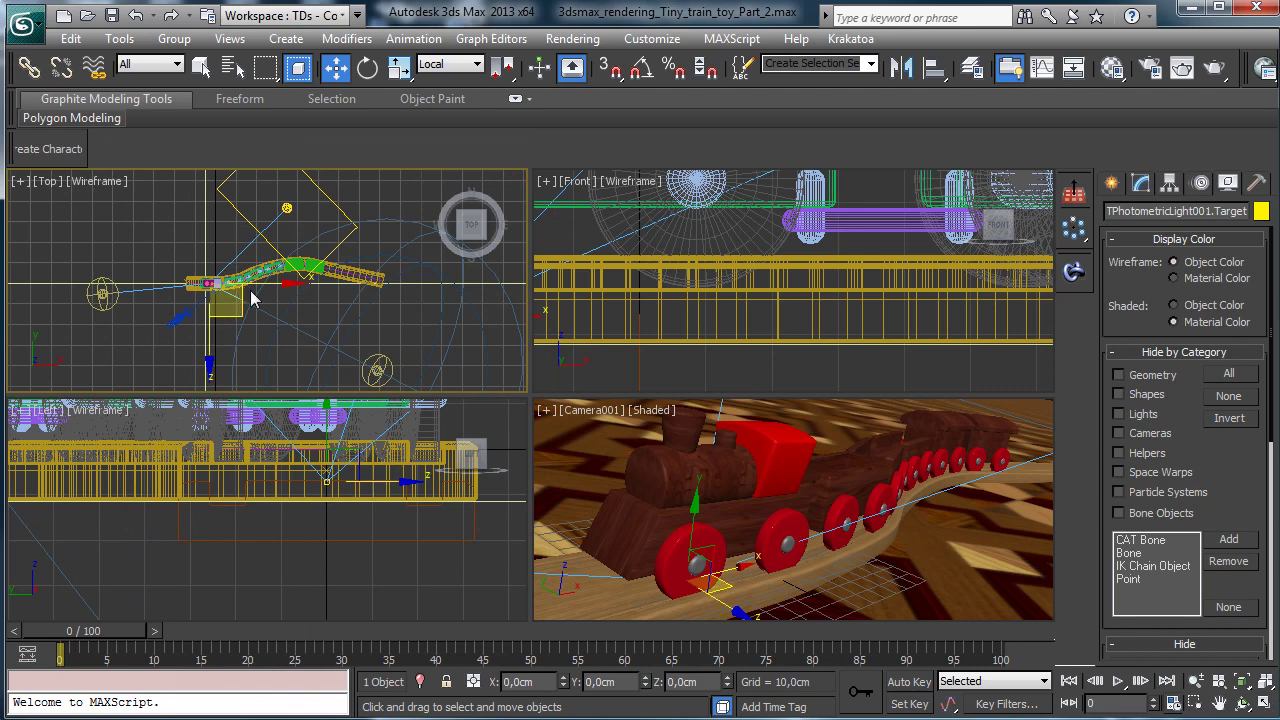
{"action": "left_click_drag", "start_coordinate": [239, 311], "coordinate": [300, 297]}
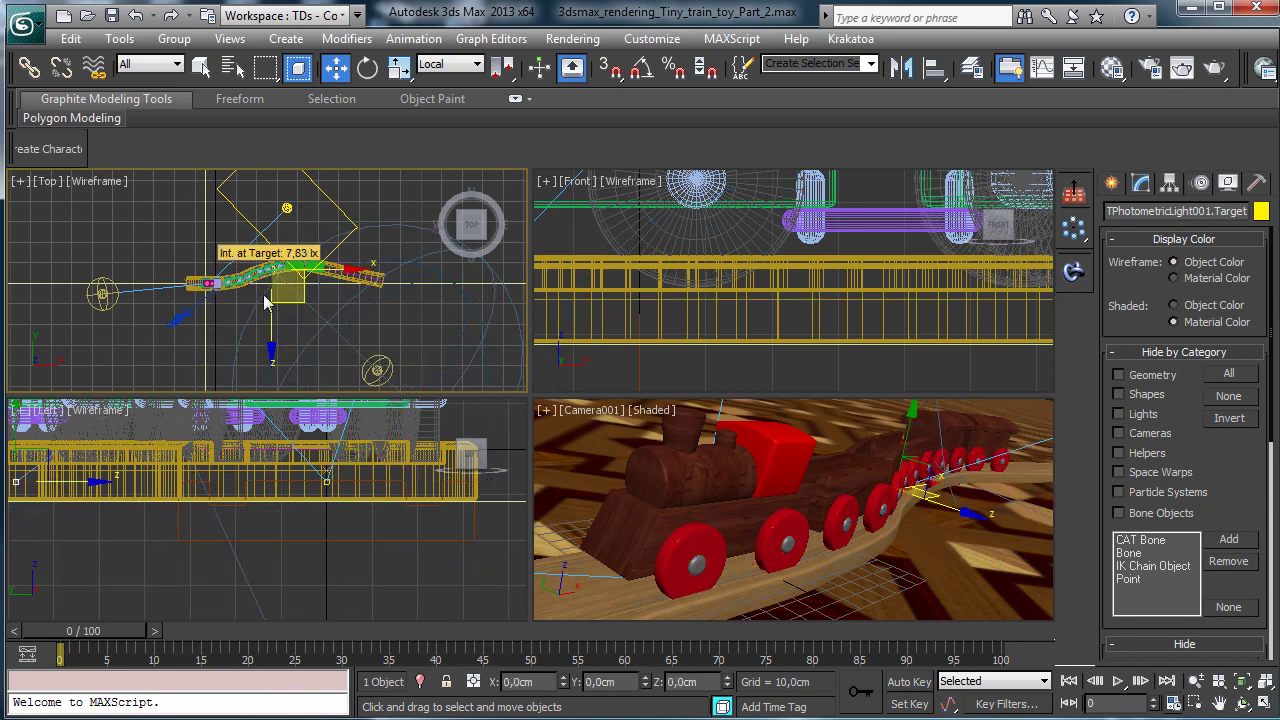
Step: Move TPhotometricLight002's target to redirect its beam, then shift the second light up and right
{"action": "left_click", "coordinate": [100, 296]}
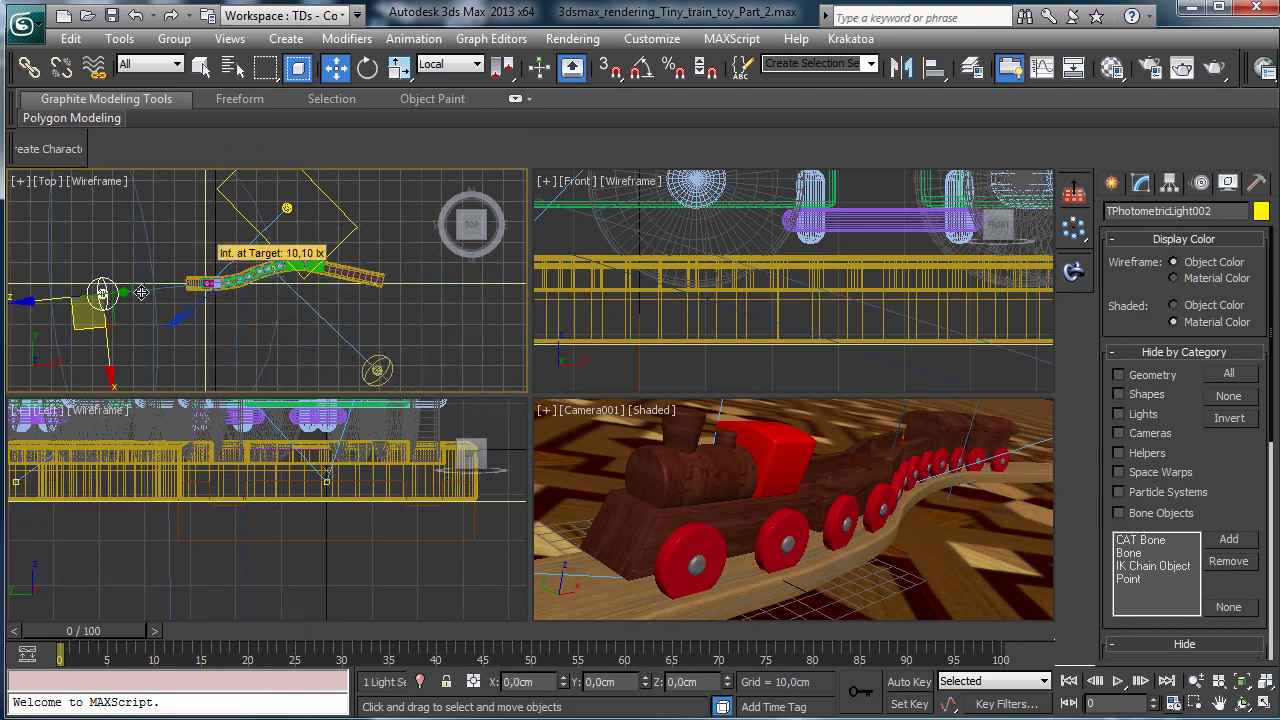
{"action": "left_click", "coordinate": [88, 370]}
{"action": "left_click", "coordinate": [105, 308]}
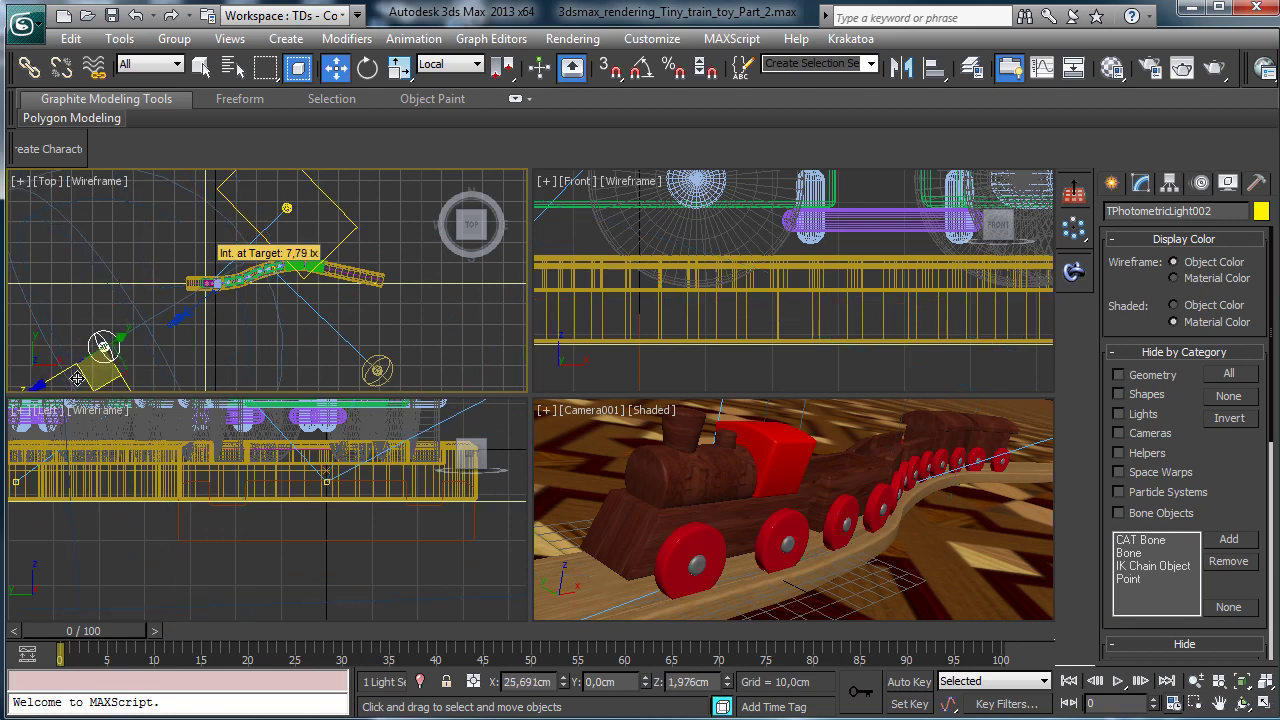
{"action": "left_click", "coordinate": [232, 67]}
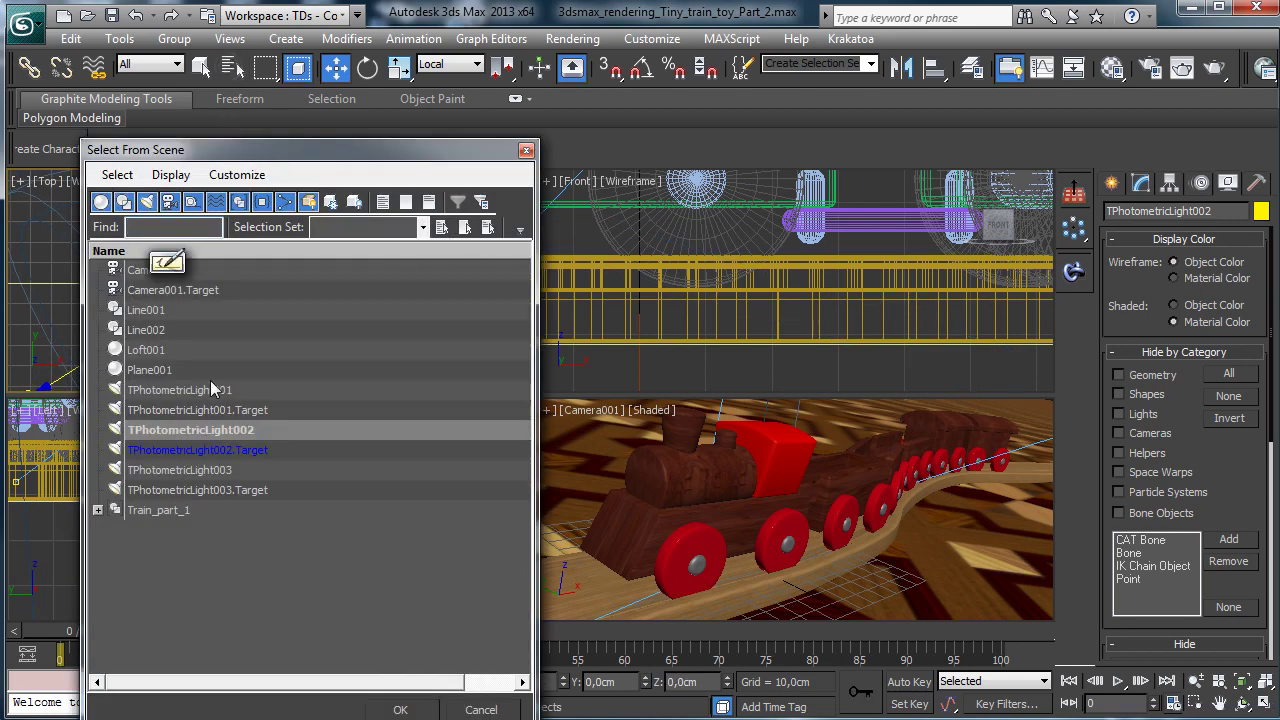
{"action": "double_click", "coordinate": [230, 449]}
{"action": "left_click_drag", "start_coordinate": [242, 312], "coordinate": [380, 302]}
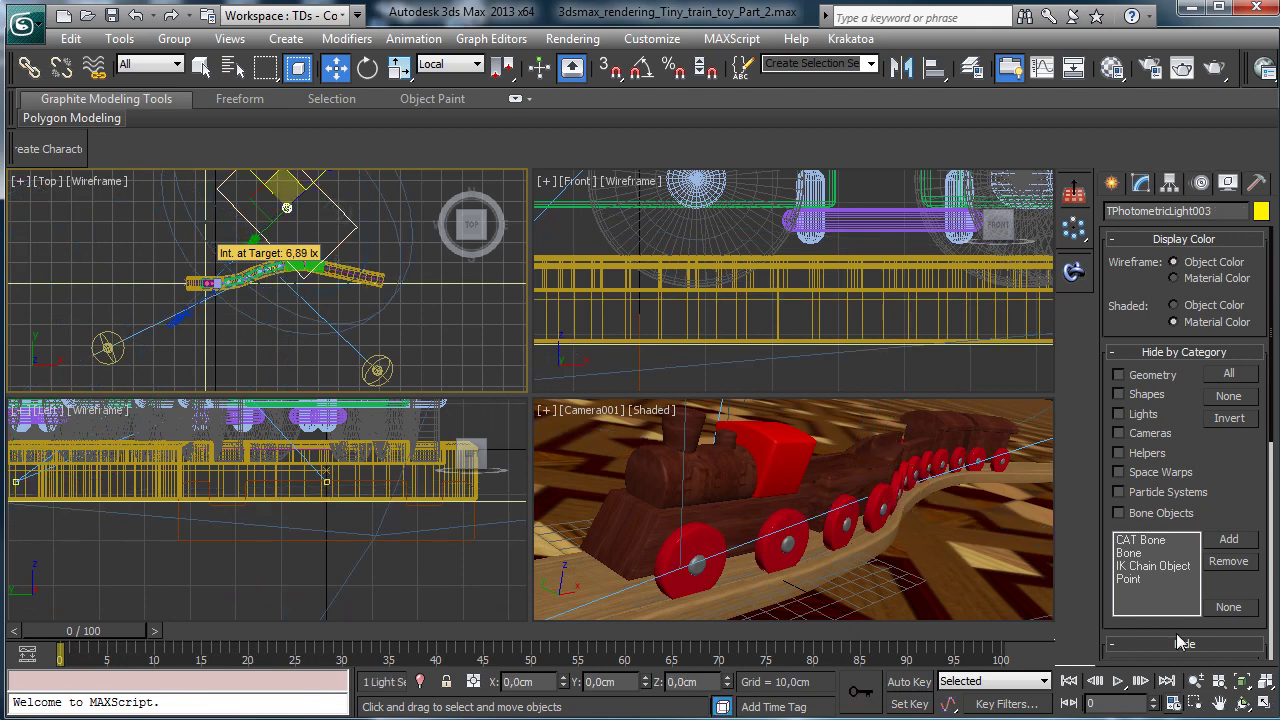
{"action": "key", "text": "z"}
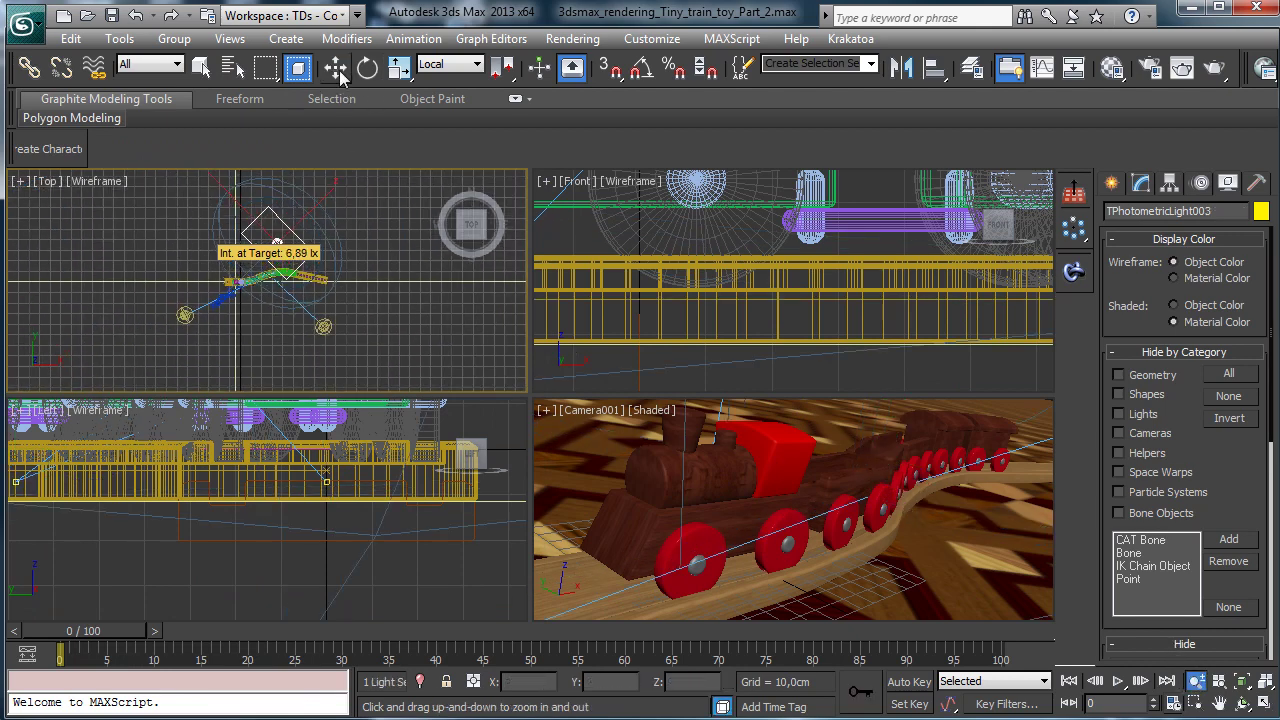
{"action": "left_click_drag", "start_coordinate": [288, 216], "coordinate": [324, 202]}
Step: Move TPhotometricLight003's target to the right over the rear train cars
{"action": "left_click", "coordinate": [234, 70]}
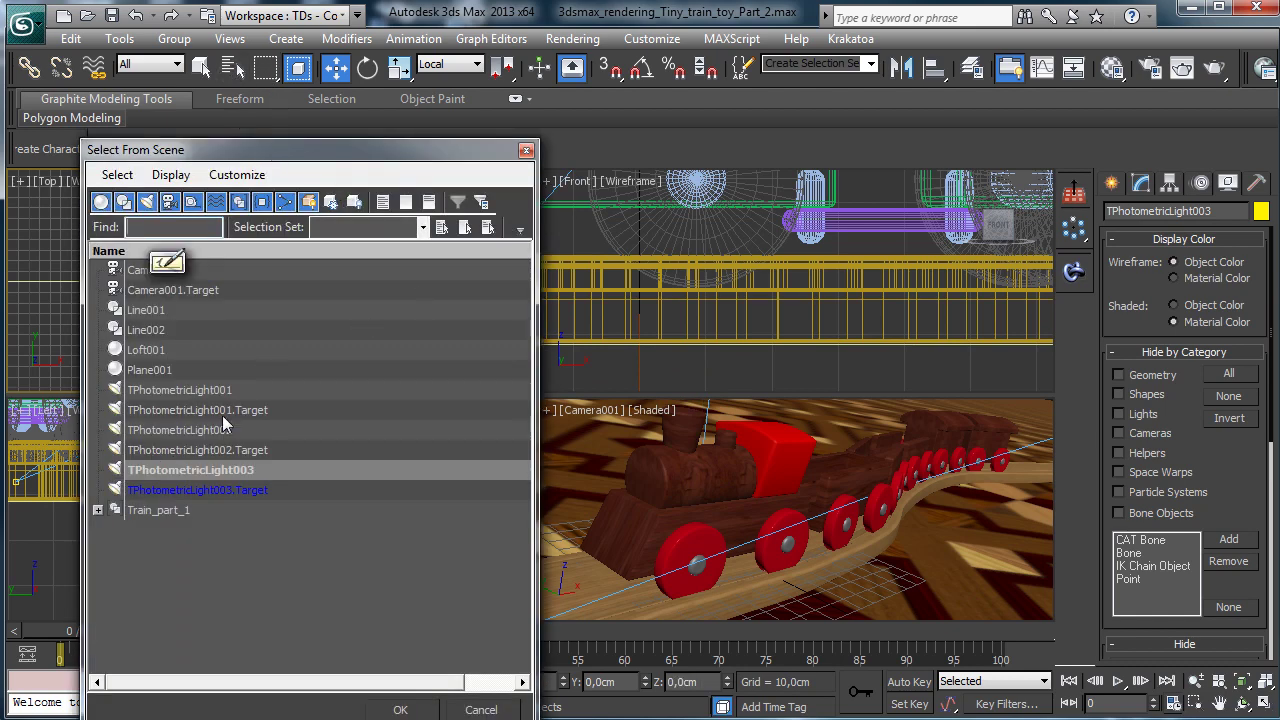
{"action": "double_click", "coordinate": [228, 492]}
{"action": "left_click_drag", "start_coordinate": [266, 305], "coordinate": [297, 300]}
{"action": "right_click", "coordinate": [720, 462]}
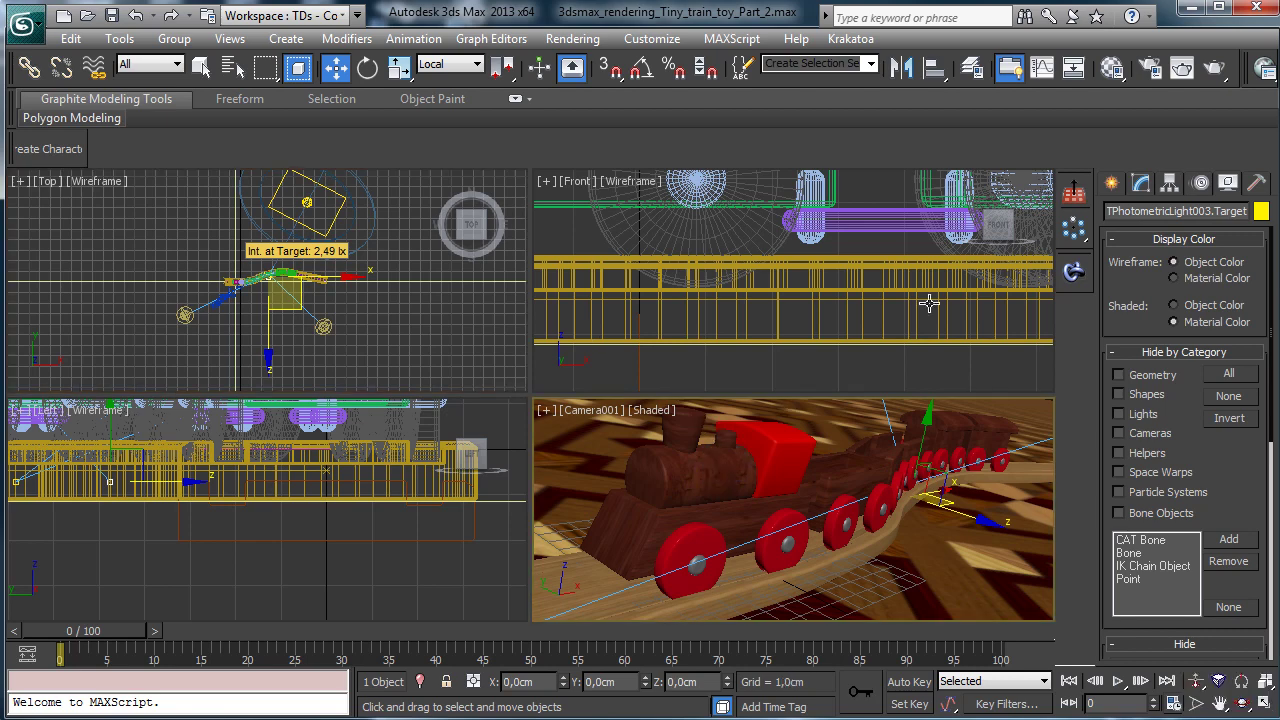
{"action": "left_click", "coordinate": [1149, 67]}
Step: Set output width to 500 (height 222) and render a test frame of Camera001
{"action": "left_click_drag", "start_coordinate": [238, 411], "coordinate": [365, 123]}
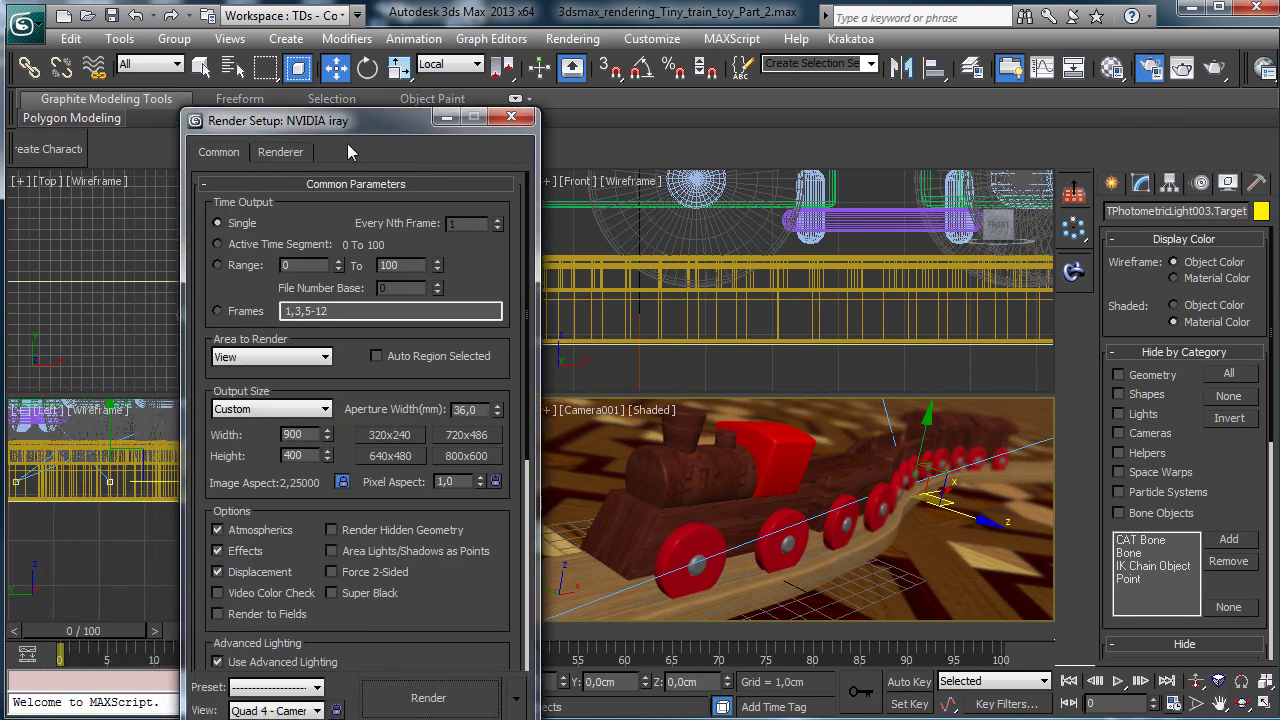
{"action": "type", "text": "500"}
{"action": "key", "text": "Return"}
{"action": "left_click", "coordinate": [416, 703]}
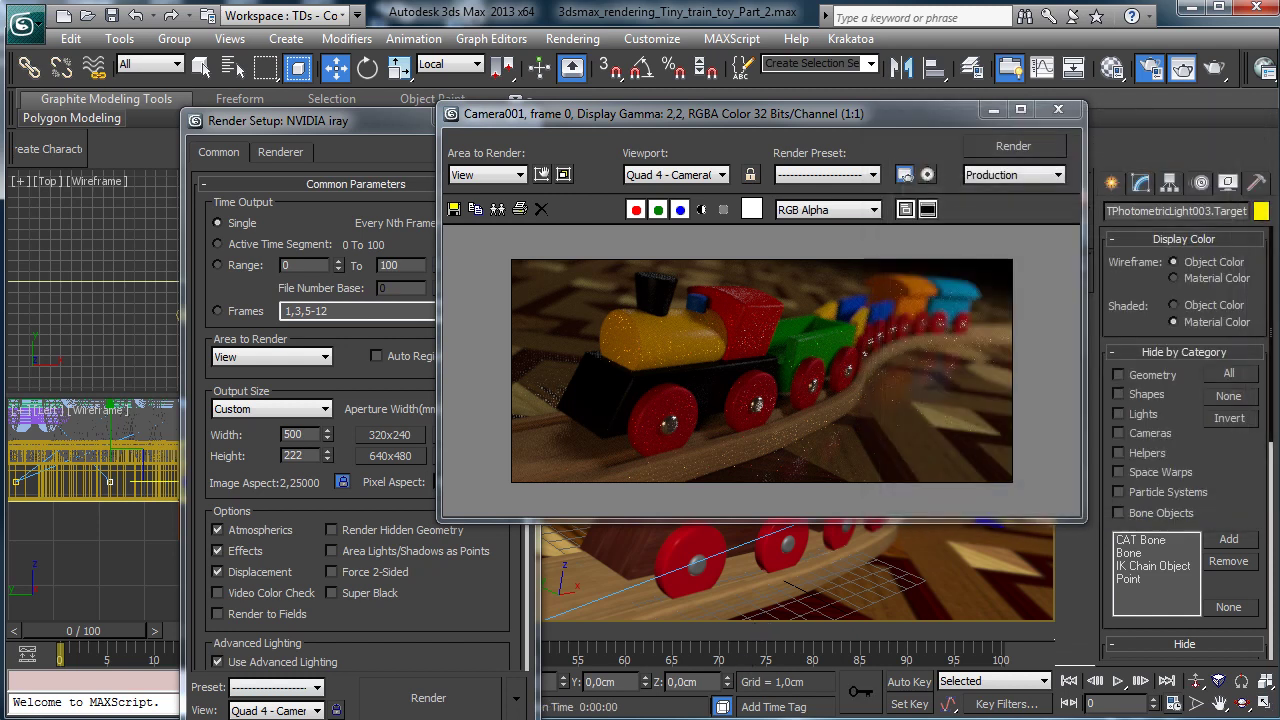
{"action": "left_click", "coordinate": [993, 109]}
{"action": "key", "text": "F10"}
{"action": "left_click", "coordinate": [324, 325]}
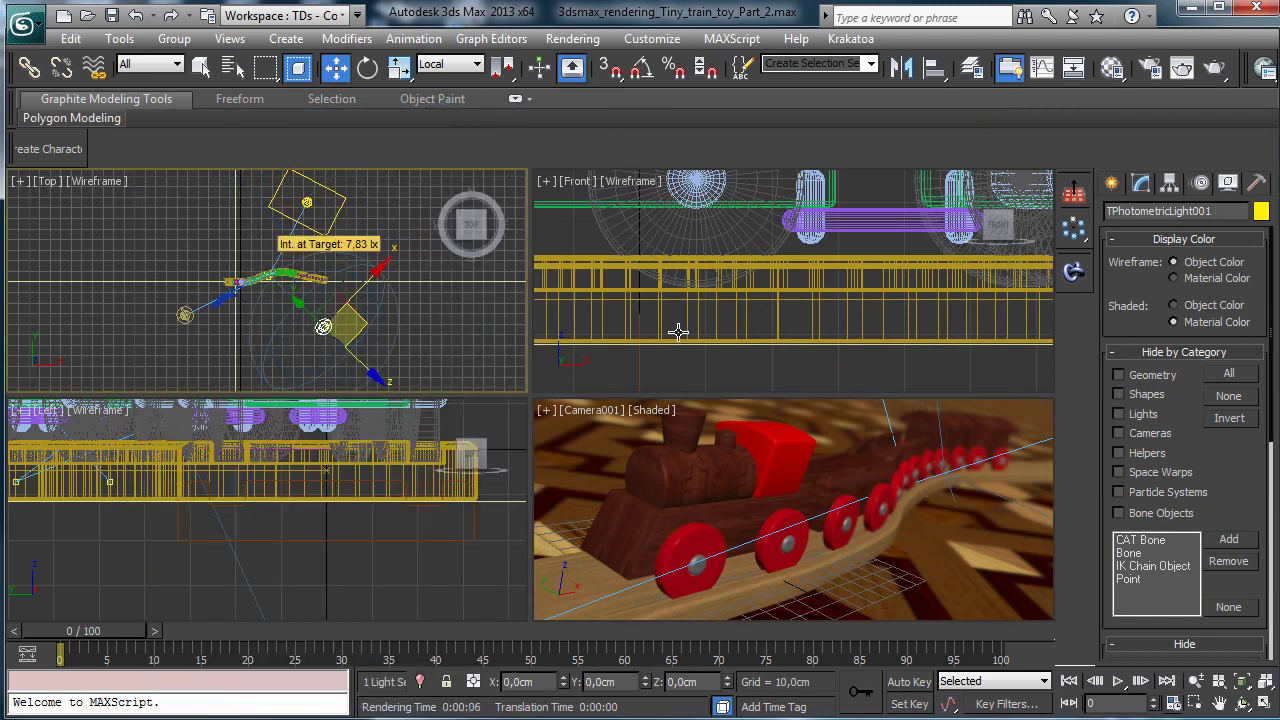
Step: Set TPhotometricLight001's intensity to 15 cd and render the camera view
{"action": "left_click", "coordinate": [1141, 183]}
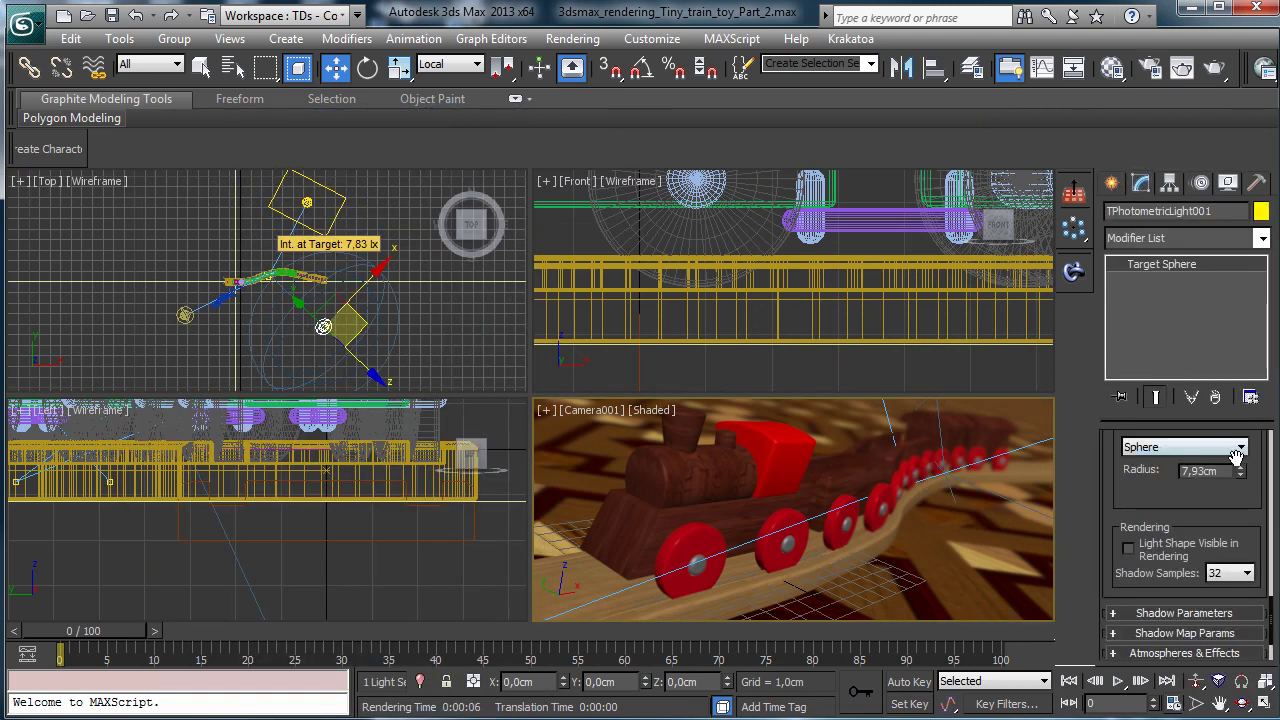
{"action": "left_click_drag", "start_coordinate": [1210, 497], "coordinate": [1200, 535]}
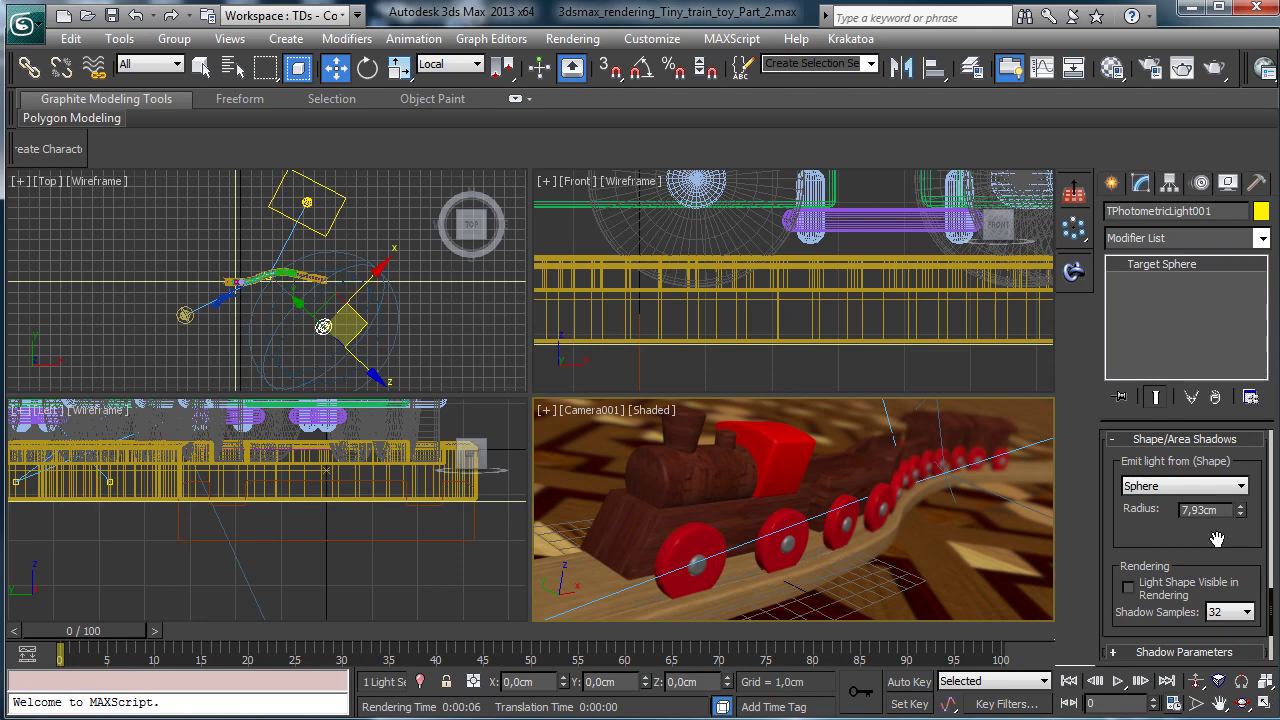
{"action": "scroll", "coordinate": [1220, 530], "scroll_direction": "down", "scroll_amount": 3}
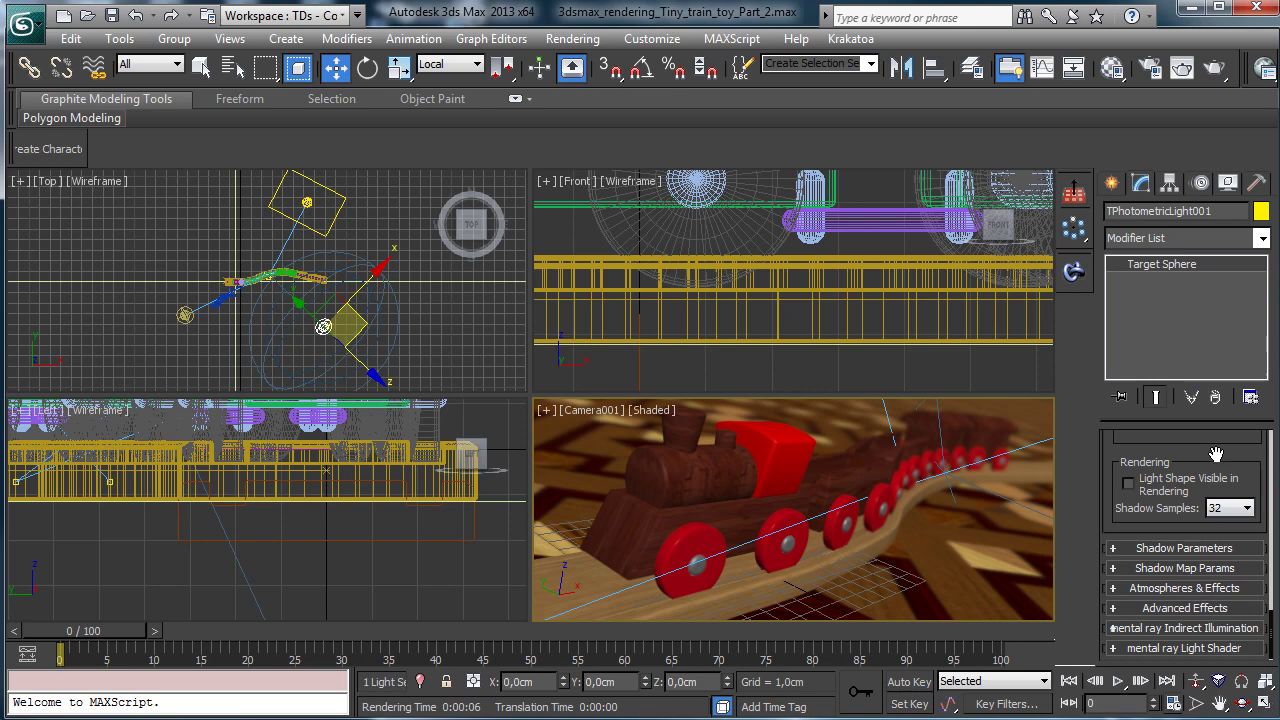
{"action": "scroll", "coordinate": [1225, 470], "scroll_direction": "up", "scroll_amount": 5}
{"action": "scroll", "coordinate": [1233, 521], "scroll_direction": "up", "scroll_amount": 3}
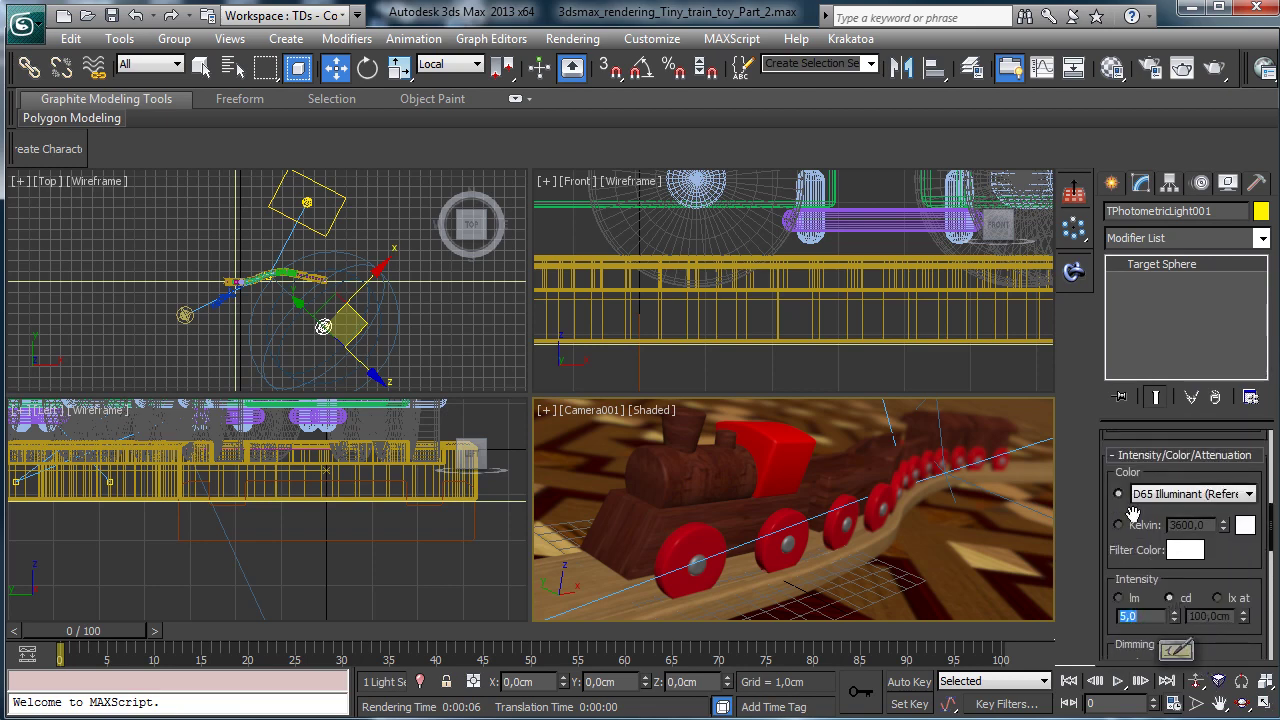
{"action": "type", "text": "15"}
{"action": "key", "text": "Return"}
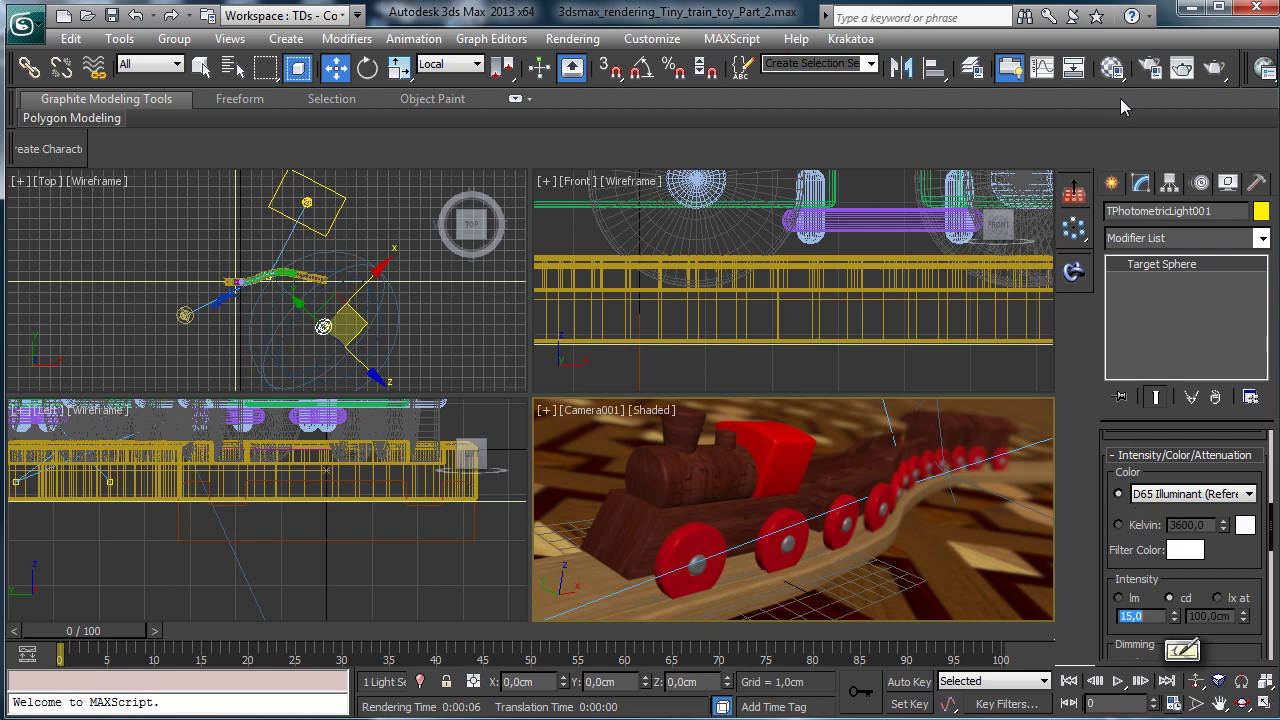
{"action": "left_click", "coordinate": [1213, 68]}
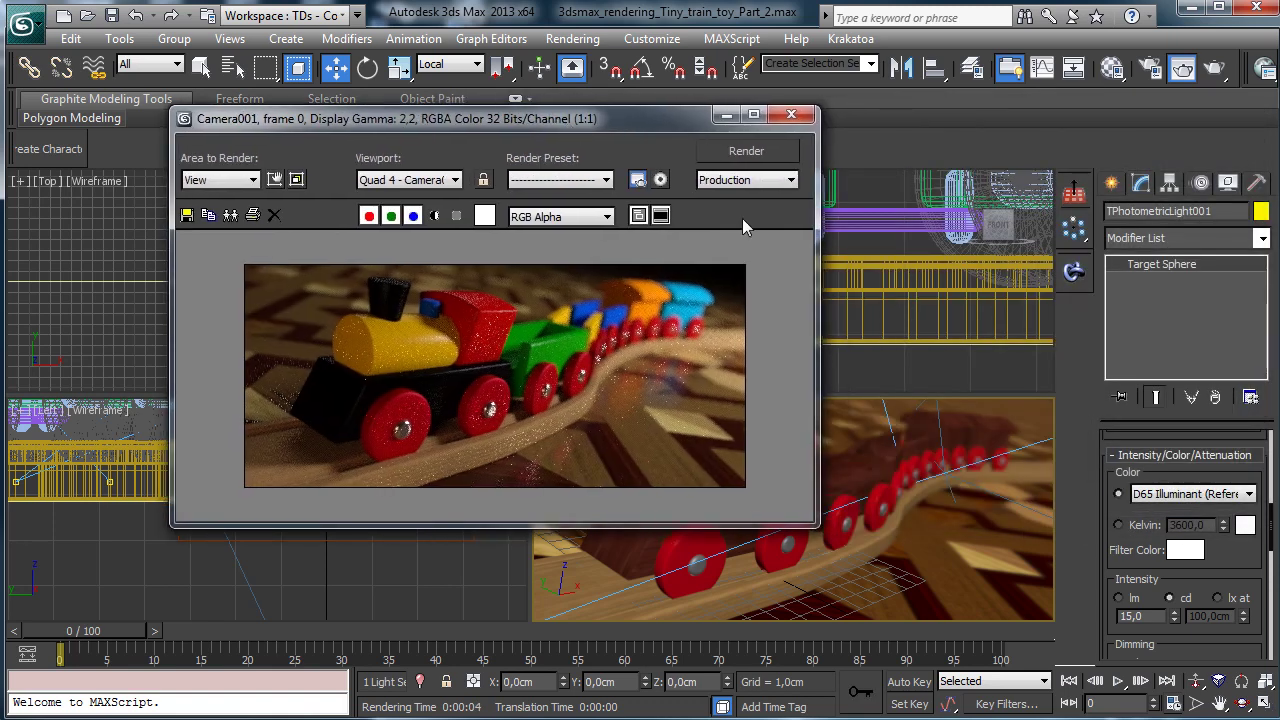
Step: Raise the light's intensity to 25 cd and render the camera view again
{"action": "double_click", "coordinate": [1148, 616]}
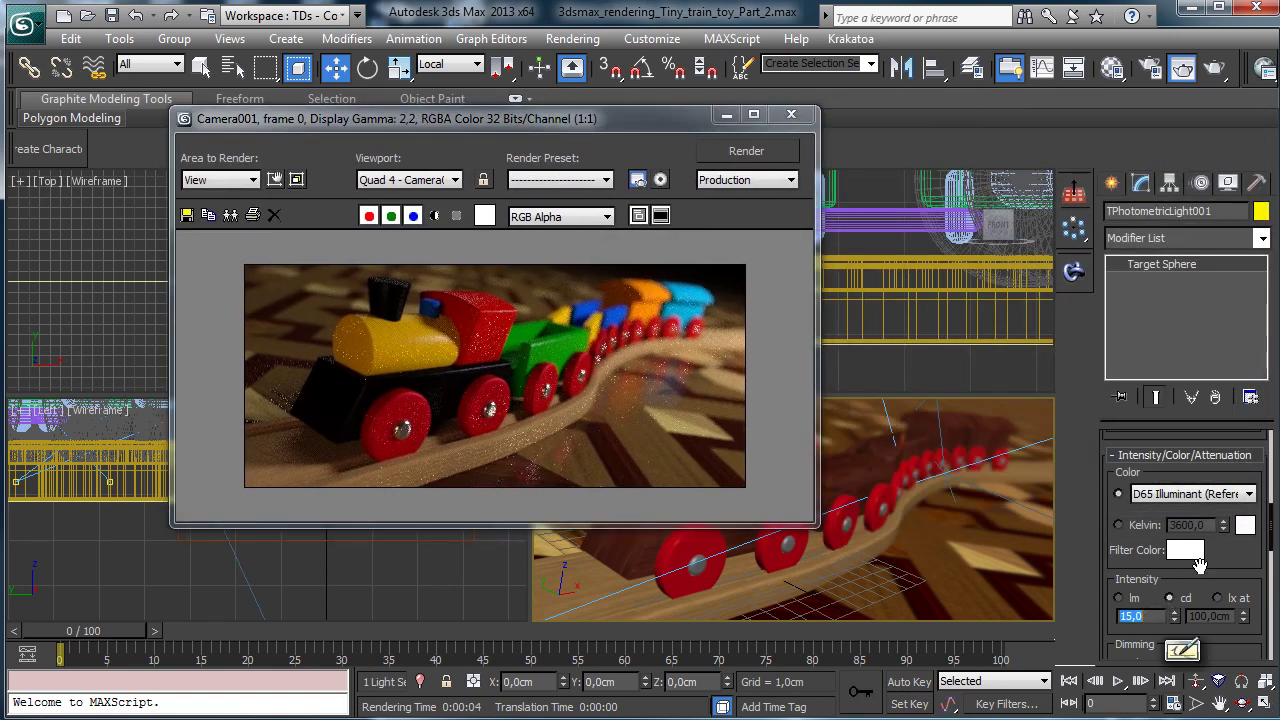
{"action": "type", "text": "25"}
{"action": "key", "text": "Return"}
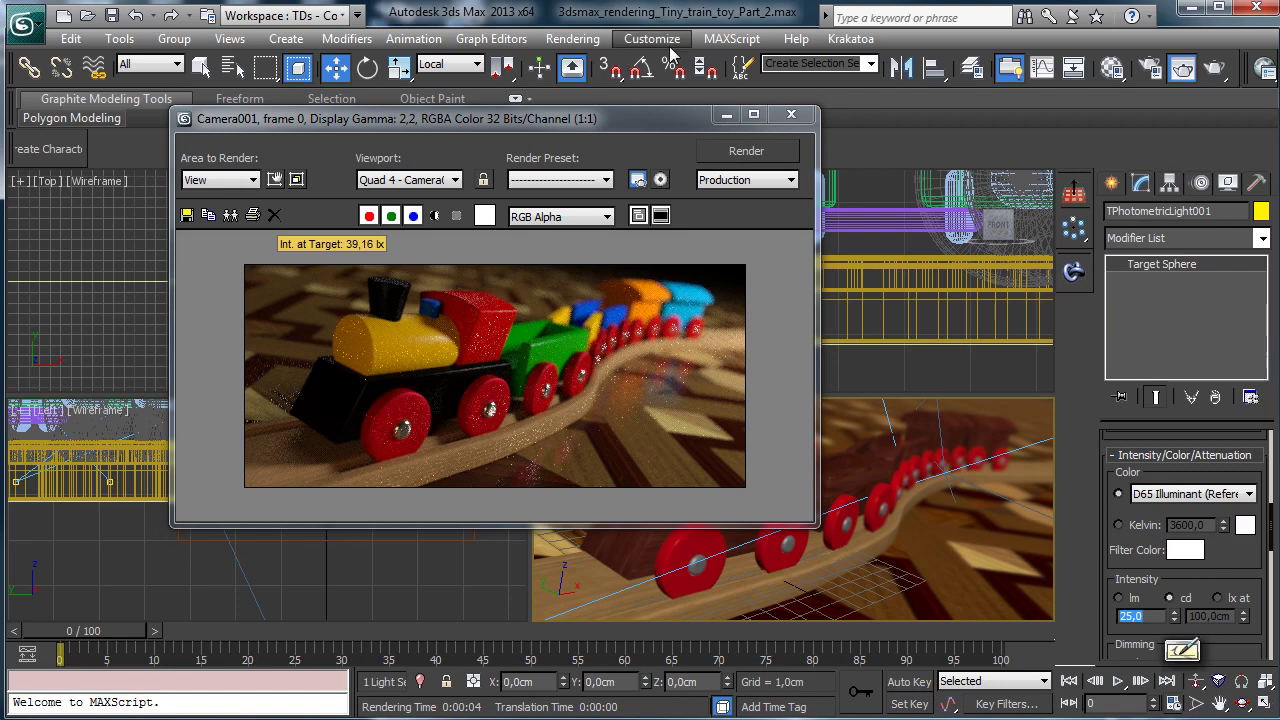
{"action": "left_click", "coordinate": [720, 145]}
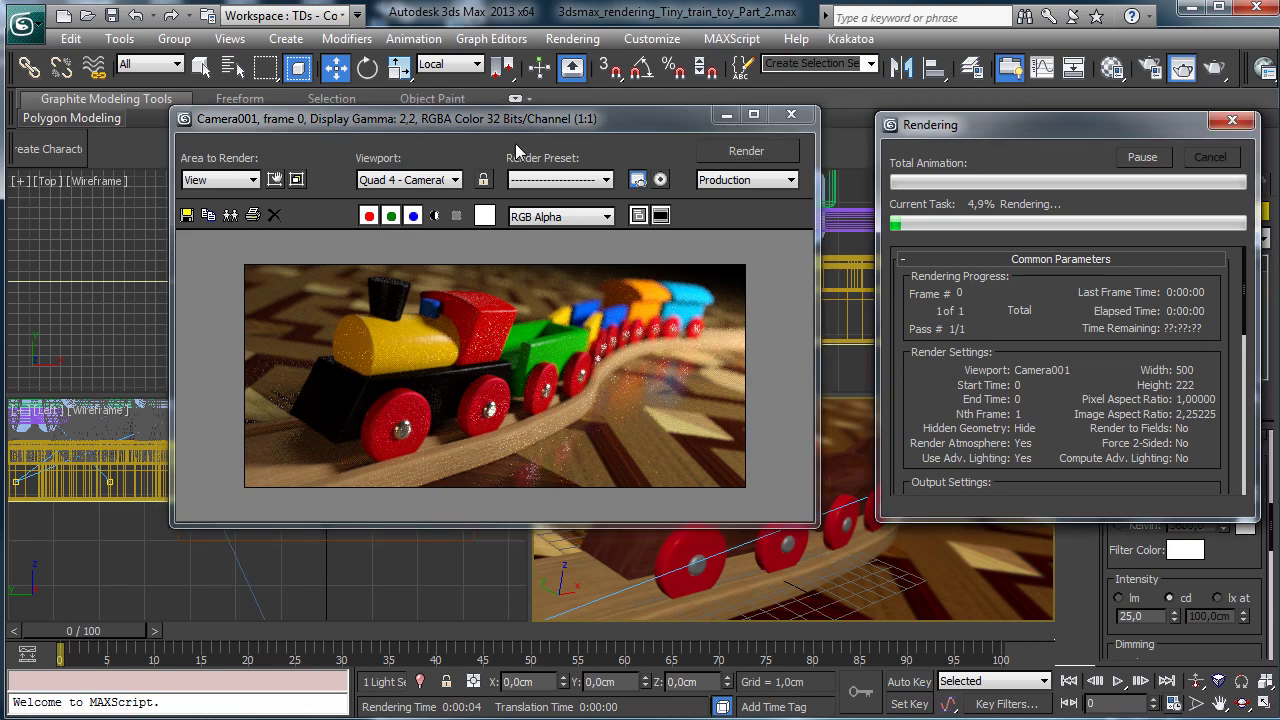
{"action": "left_click_drag", "start_coordinate": [521, 123], "coordinate": [831, 199]}
Step: Give the second photometric light a warm orange filter colour
{"action": "left_click", "coordinate": [184, 314]}
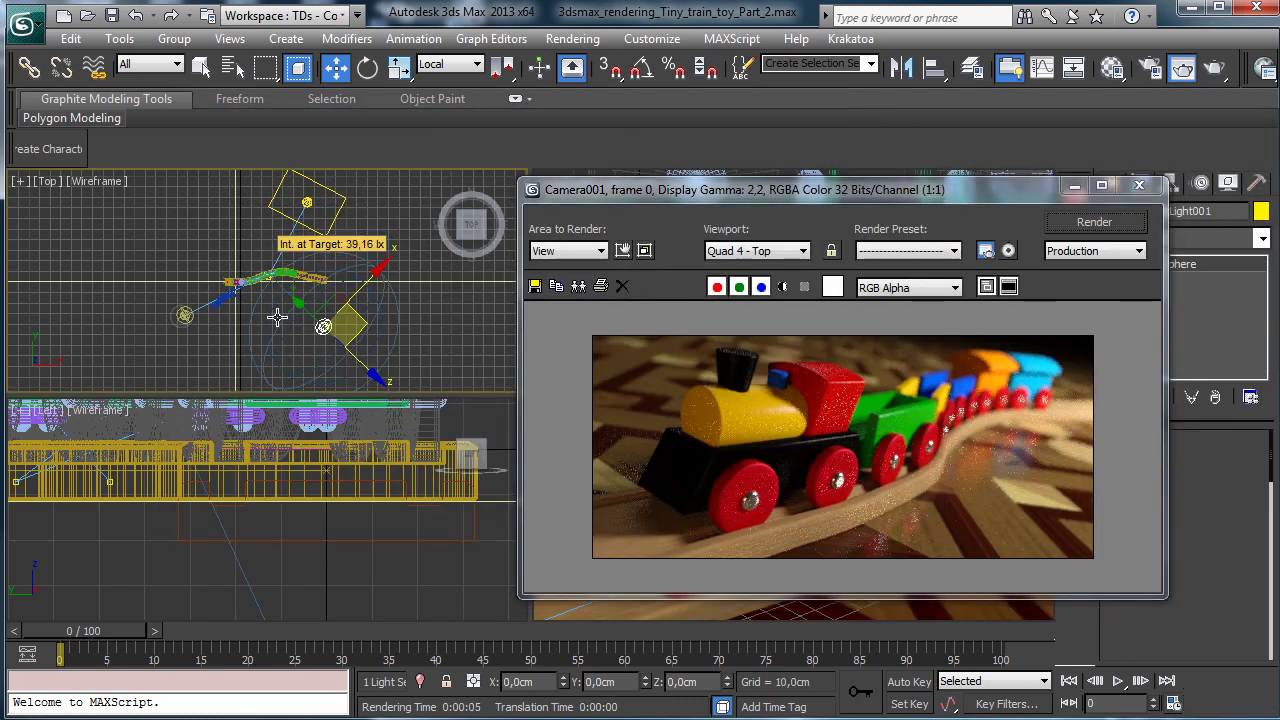
{"action": "left_click_drag", "start_coordinate": [900, 190], "coordinate": [498, 208]}
{"action": "left_click", "coordinate": [900, 451]}
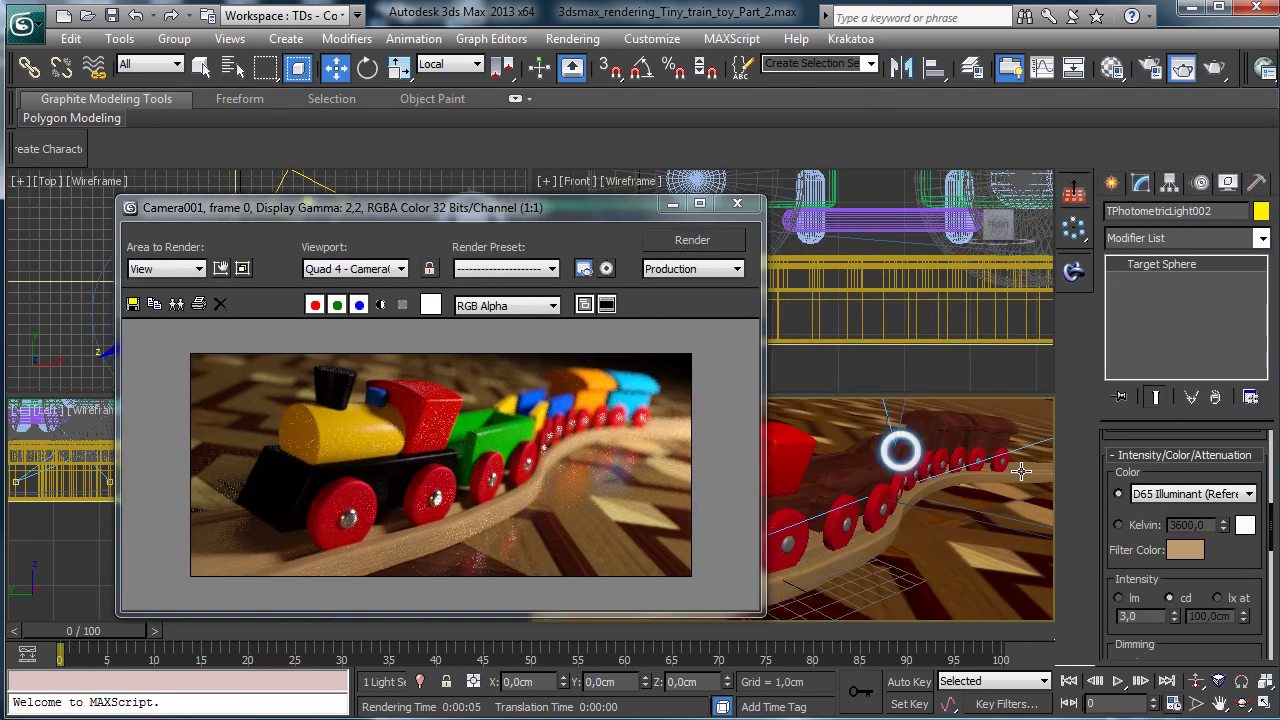
{"action": "left_click", "coordinate": [1185, 549]}
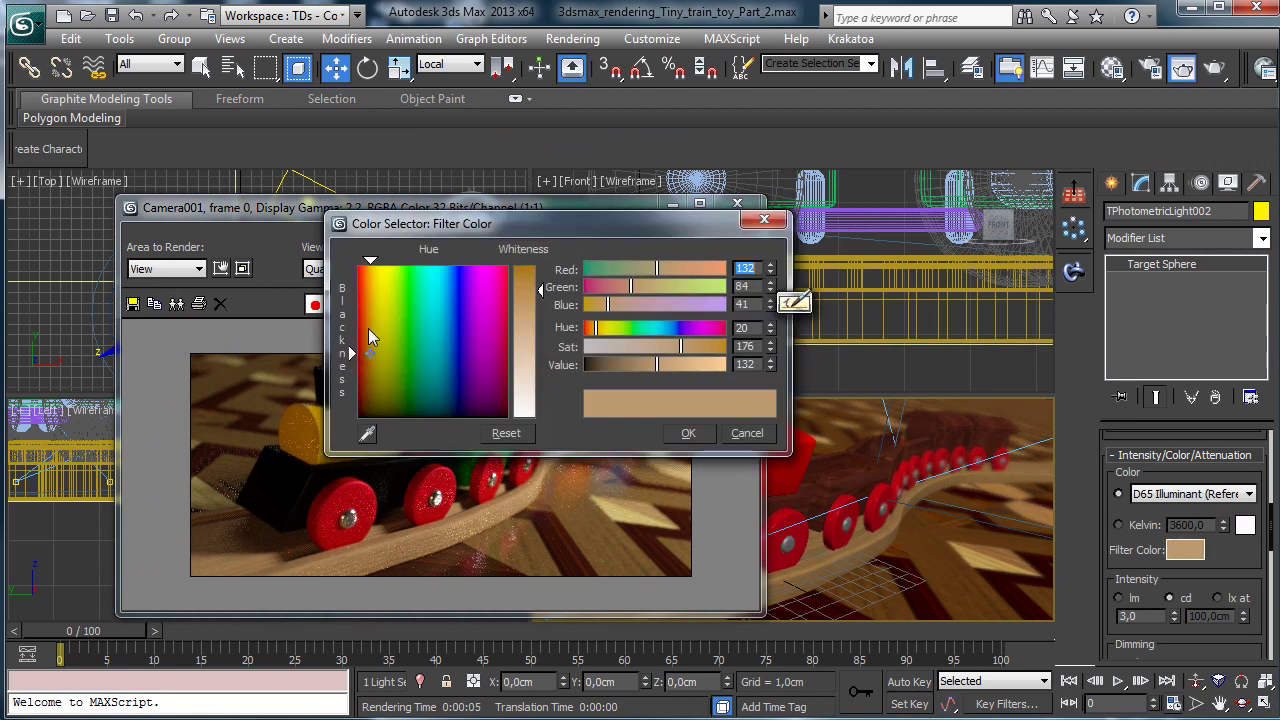
{"action": "left_click", "coordinate": [368, 328]}
{"action": "left_click_drag", "start_coordinate": [540, 290], "coordinate": [538, 276]}
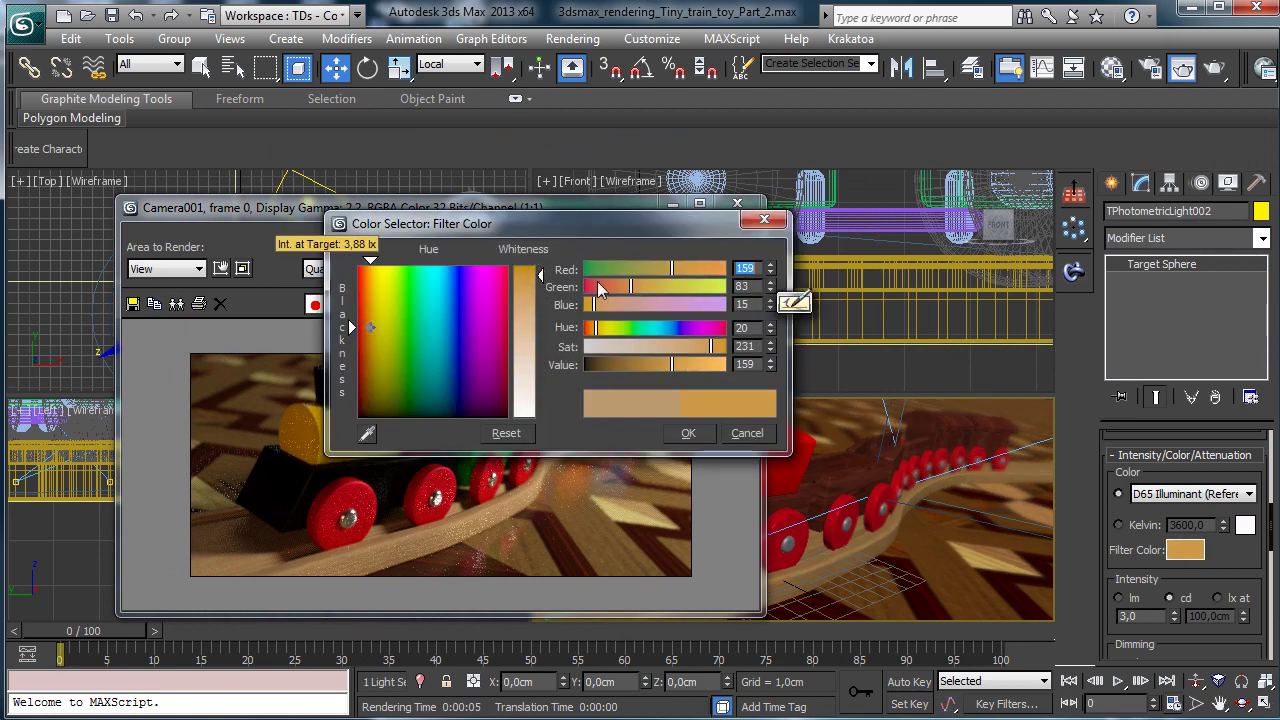
{"action": "left_click_drag", "start_coordinate": [630, 286], "coordinate": [627, 286]}
{"action": "left_click", "coordinate": [688, 433]}
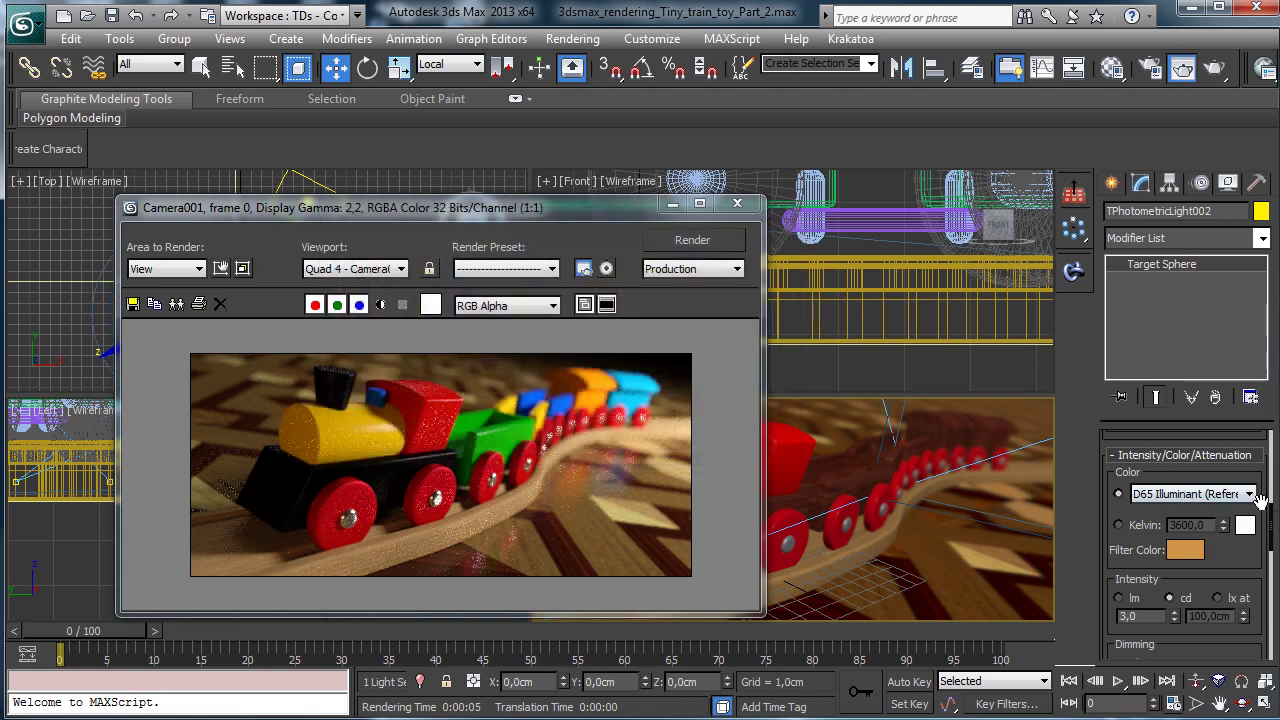
Step: Test-render the second light at 20 cd, then settle on 12 cd intensity
{"action": "double_click", "coordinate": [1140, 616]}
{"action": "type", "text": "20"}
{"action": "key", "text": "Return"}
{"action": "left_click", "coordinate": [661, 238]}
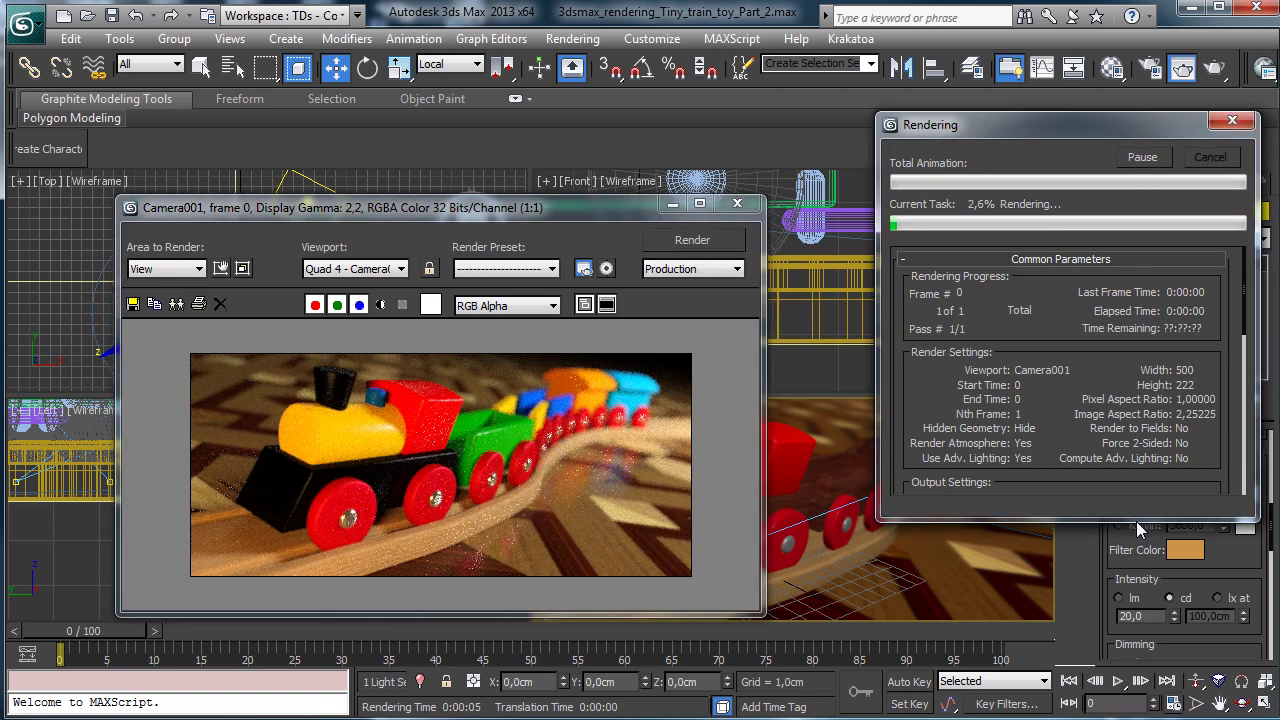
{"action": "double_click", "coordinate": [1140, 616]}
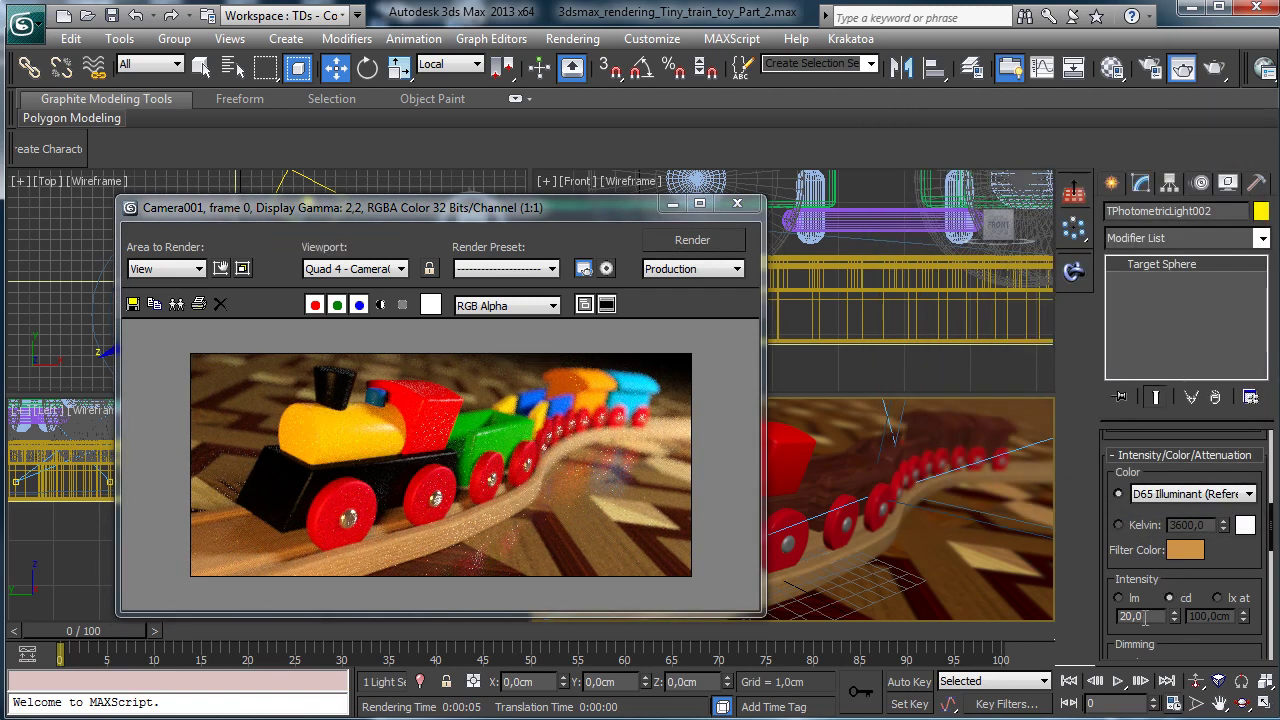
{"action": "type", "text": "123"}
{"action": "key", "text": "Return"}
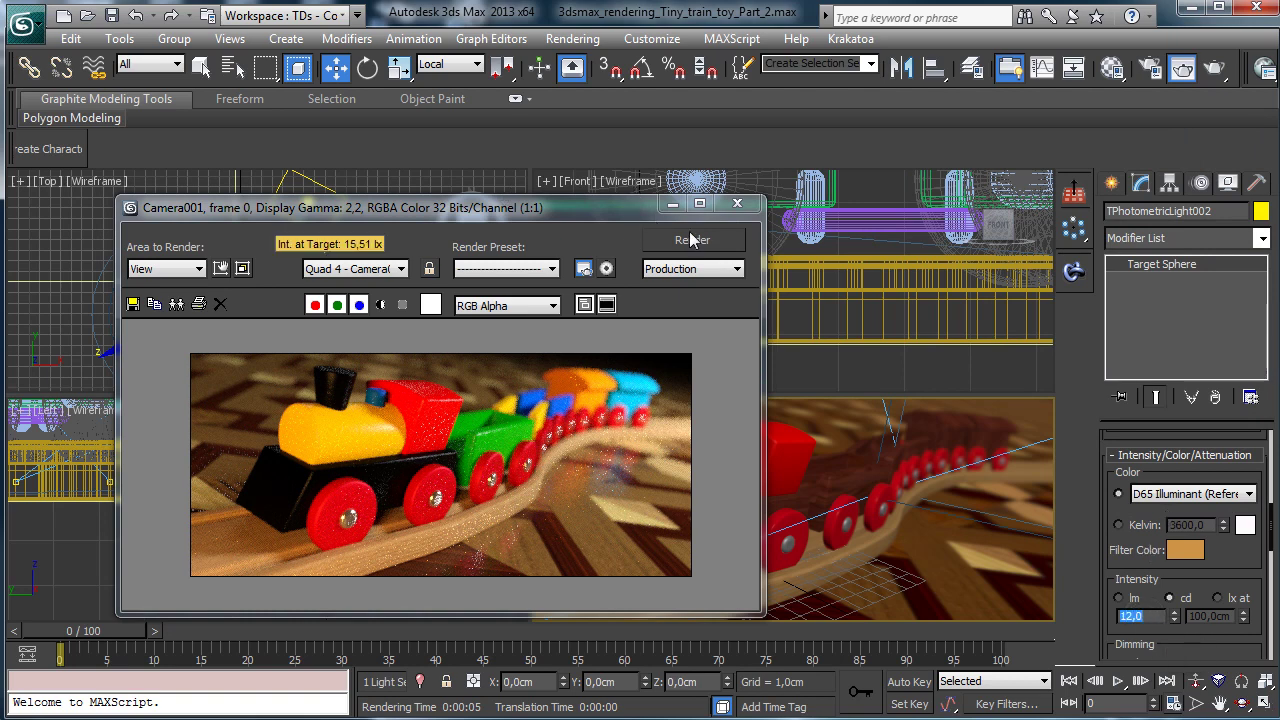
{"action": "left_click", "coordinate": [718, 248]}
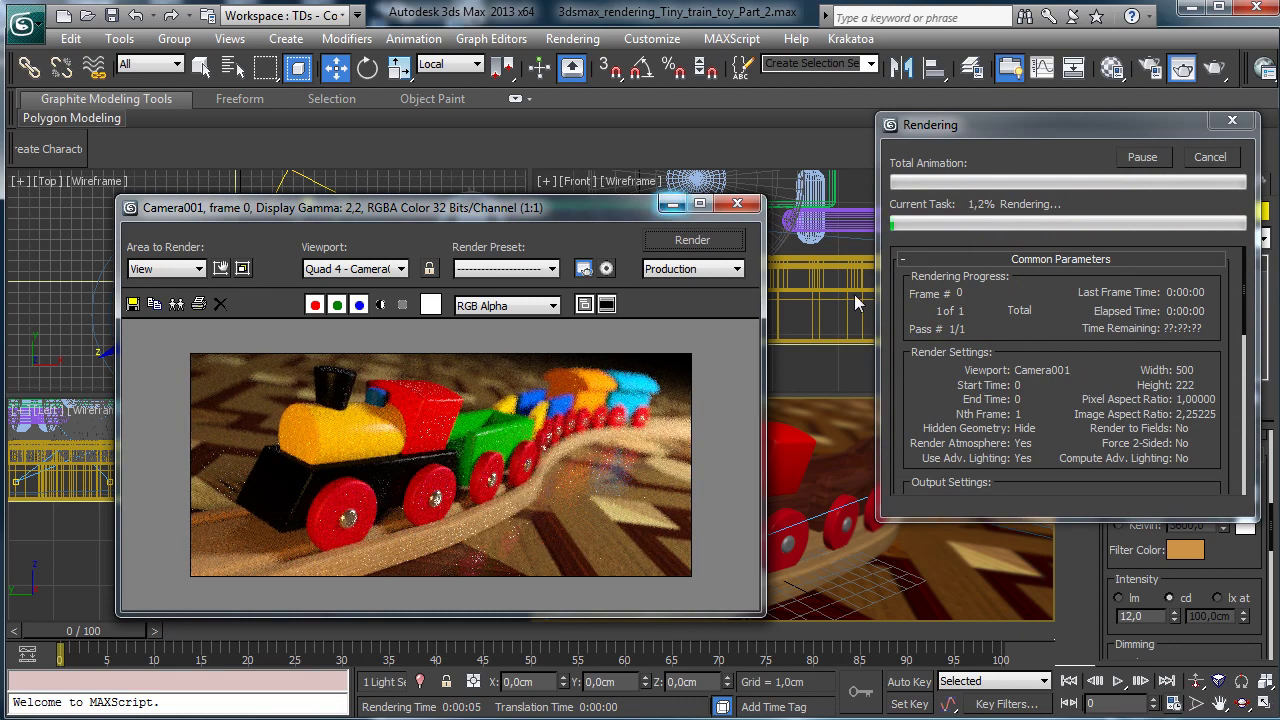
{"action": "left_click", "coordinate": [737, 204]}
Step: Set the third photometric light's intensity to 10 cd and render the camera view
{"action": "left_click", "coordinate": [290, 218]}
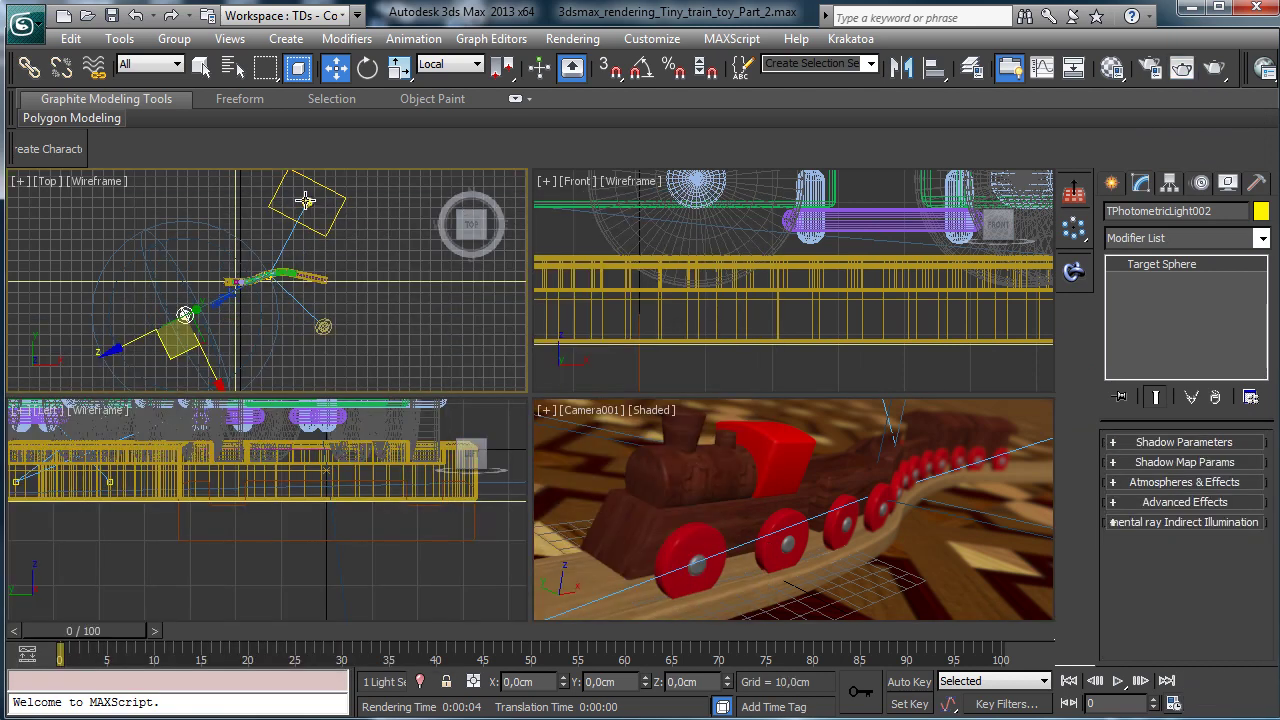
{"action": "scroll", "coordinate": [1243, 514], "scroll_direction": "up", "scroll_amount": 3}
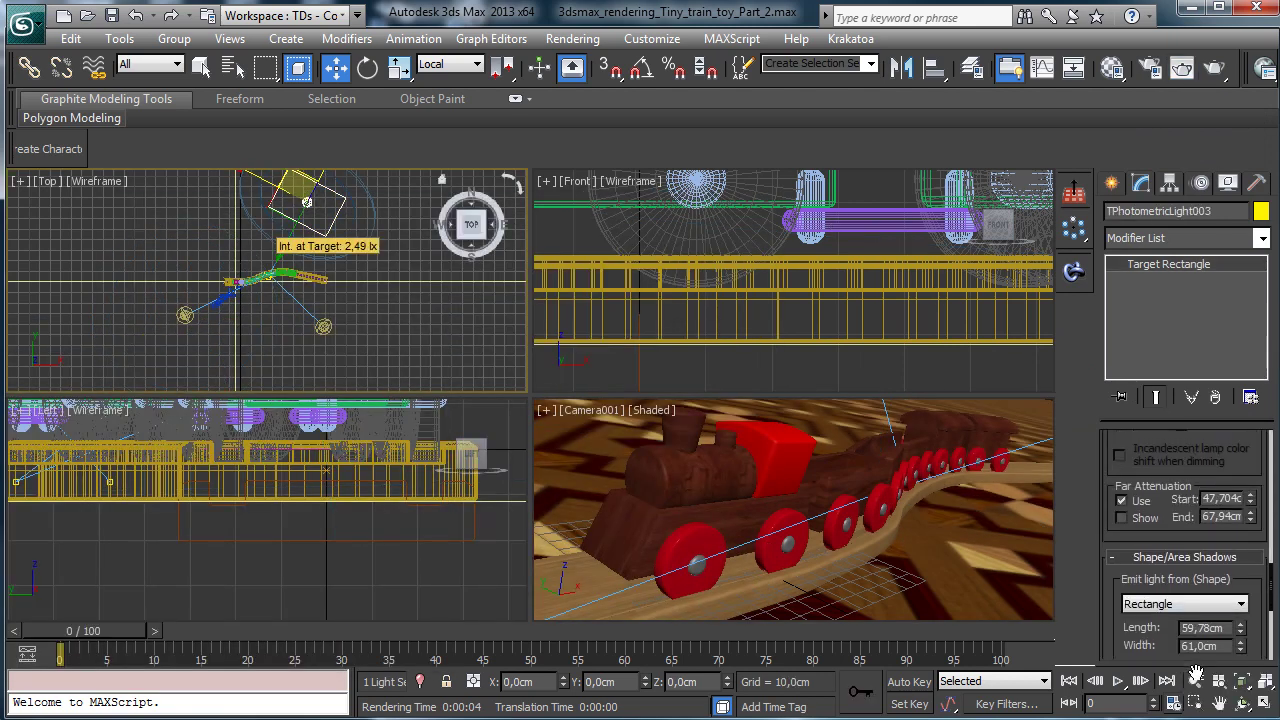
{"action": "scroll", "coordinate": [1230, 505], "scroll_direction": "up", "scroll_amount": 5}
{"action": "scroll", "coordinate": [1240, 530], "scroll_direction": "up", "scroll_amount": 2}
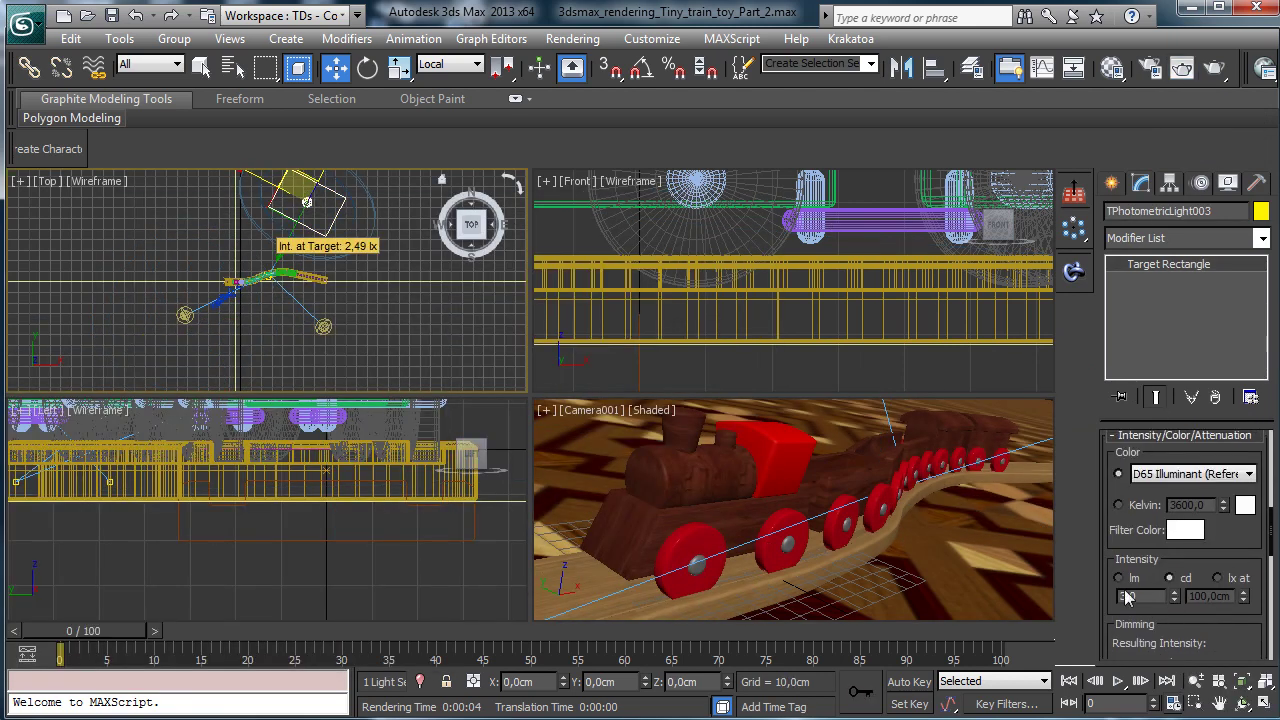
{"action": "double_click", "coordinate": [1140, 596]}
{"action": "type", "text": "10"}
{"action": "key", "text": "Return"}
{"action": "middle_click", "coordinate": [863, 457]}
{"action": "left_click", "coordinate": [1214, 70]}
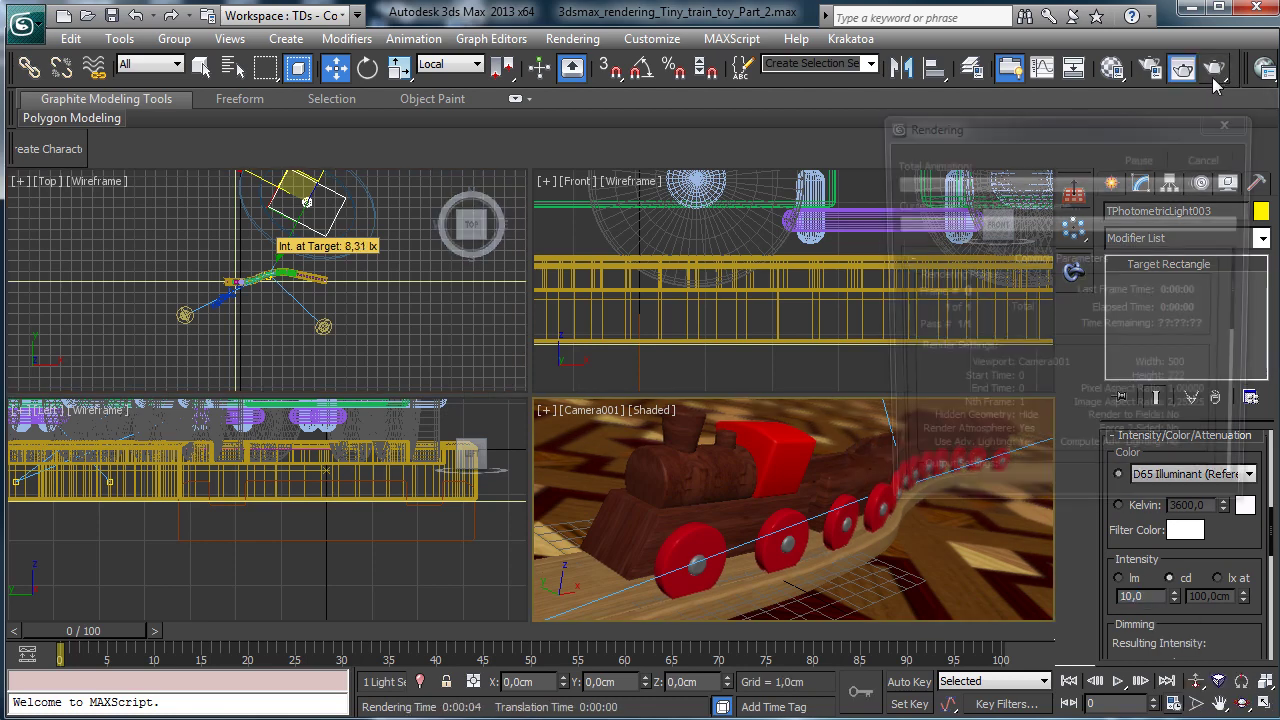